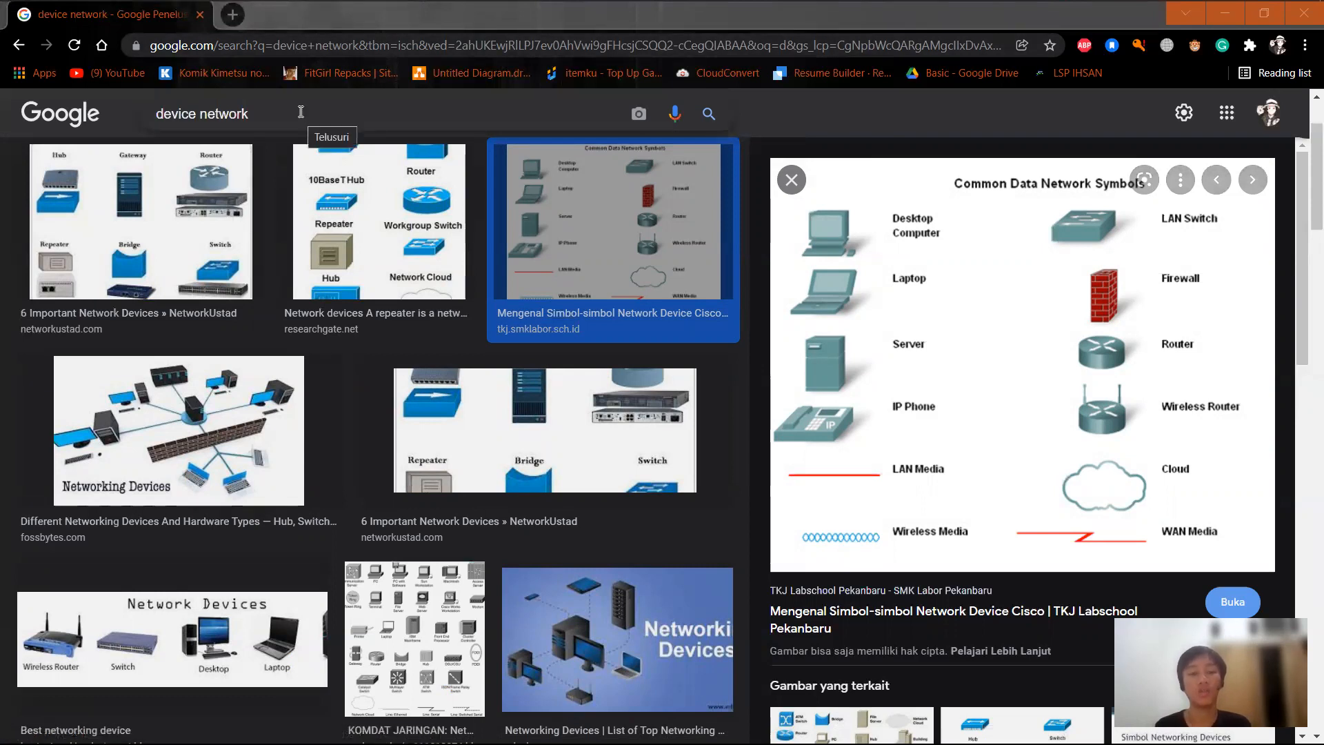
# Search the web in a new tab for "download cisco packet tracer"
pyautogui.click(231, 17)
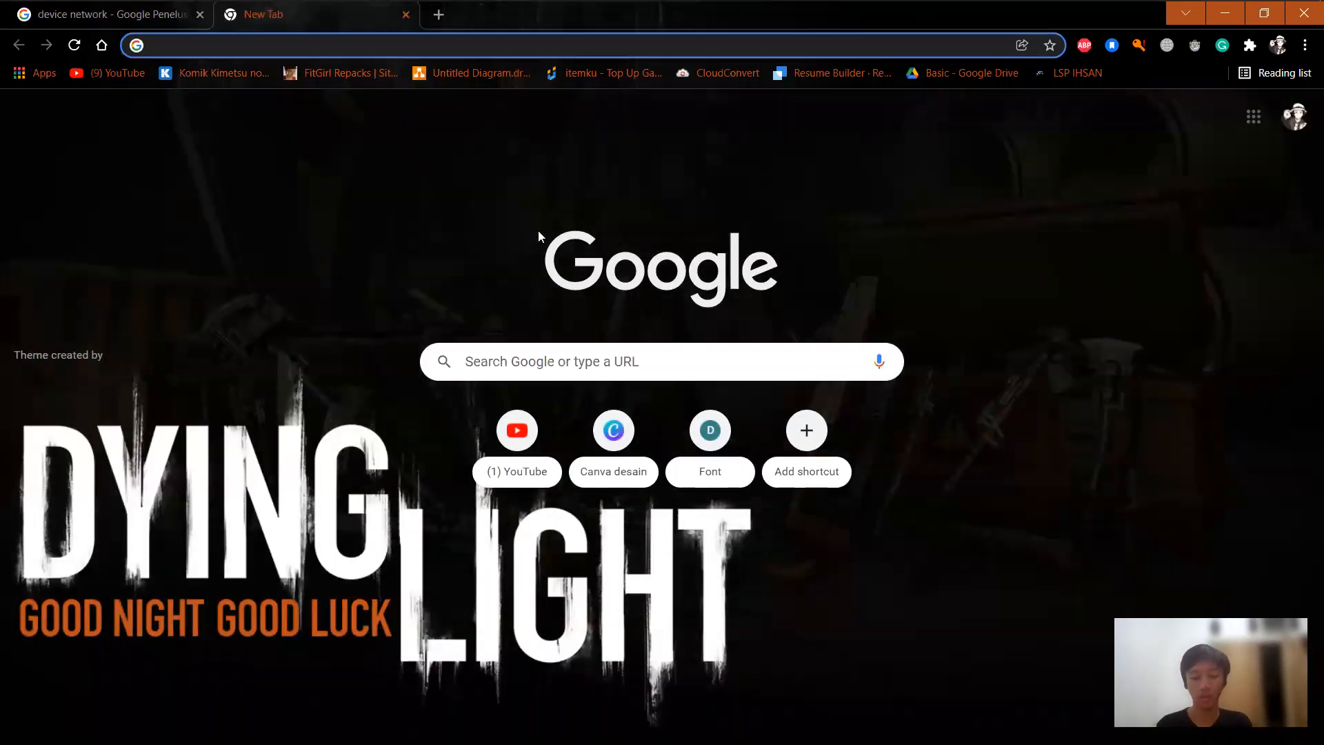
pyautogui.write('download cisco')
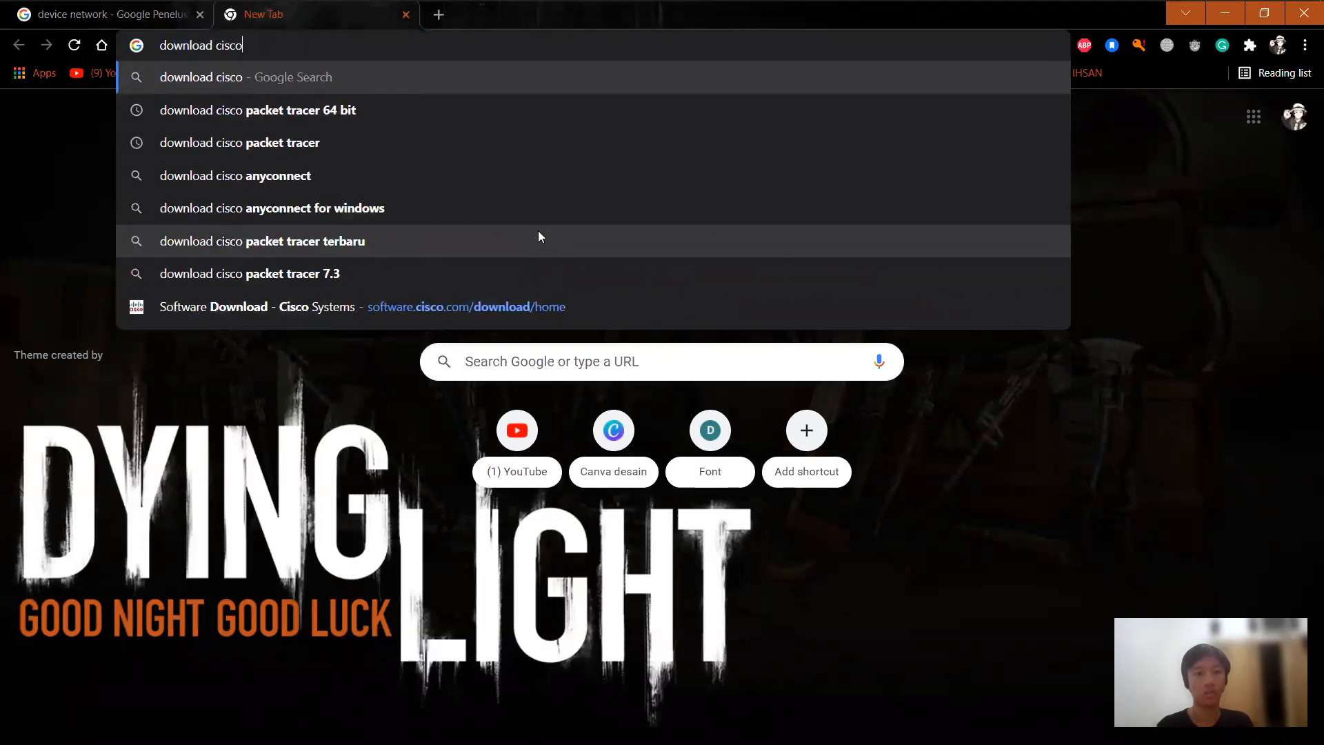
pyautogui.press('Down')
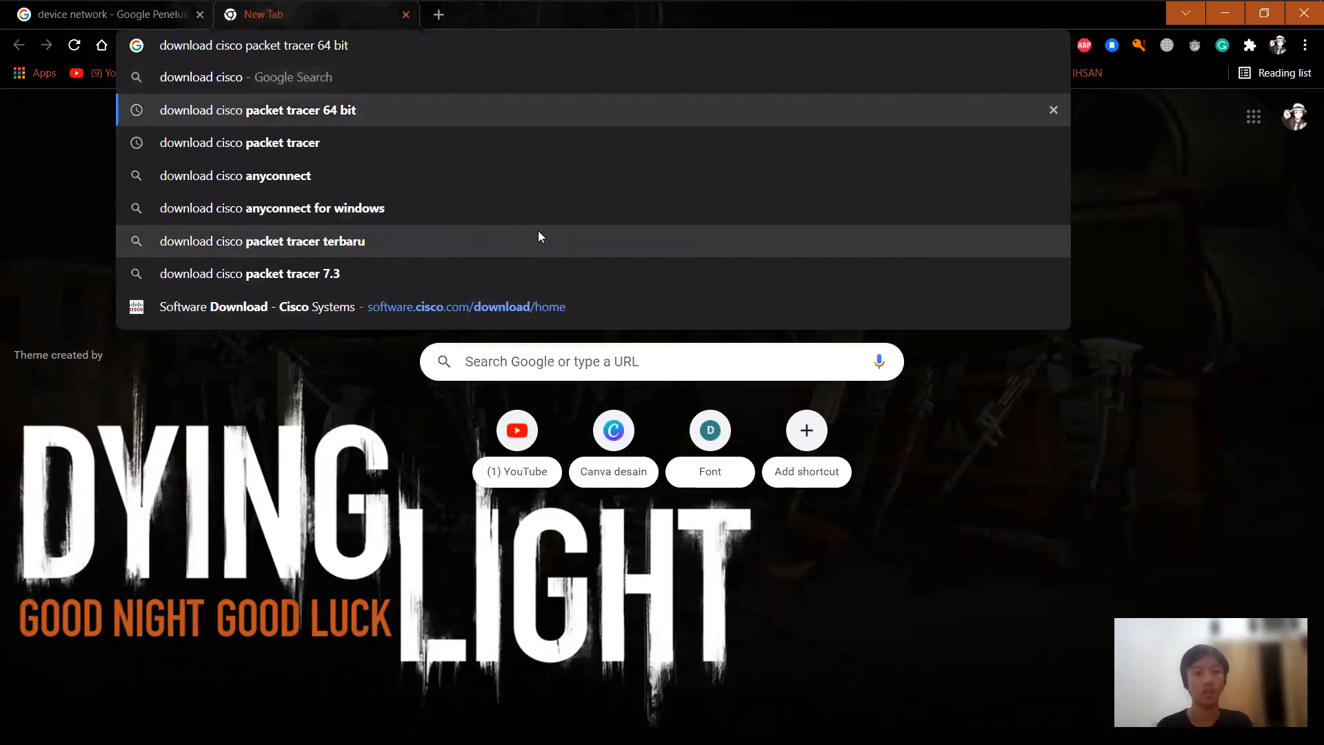
pyautogui.press('Down')
pyautogui.press('Return')
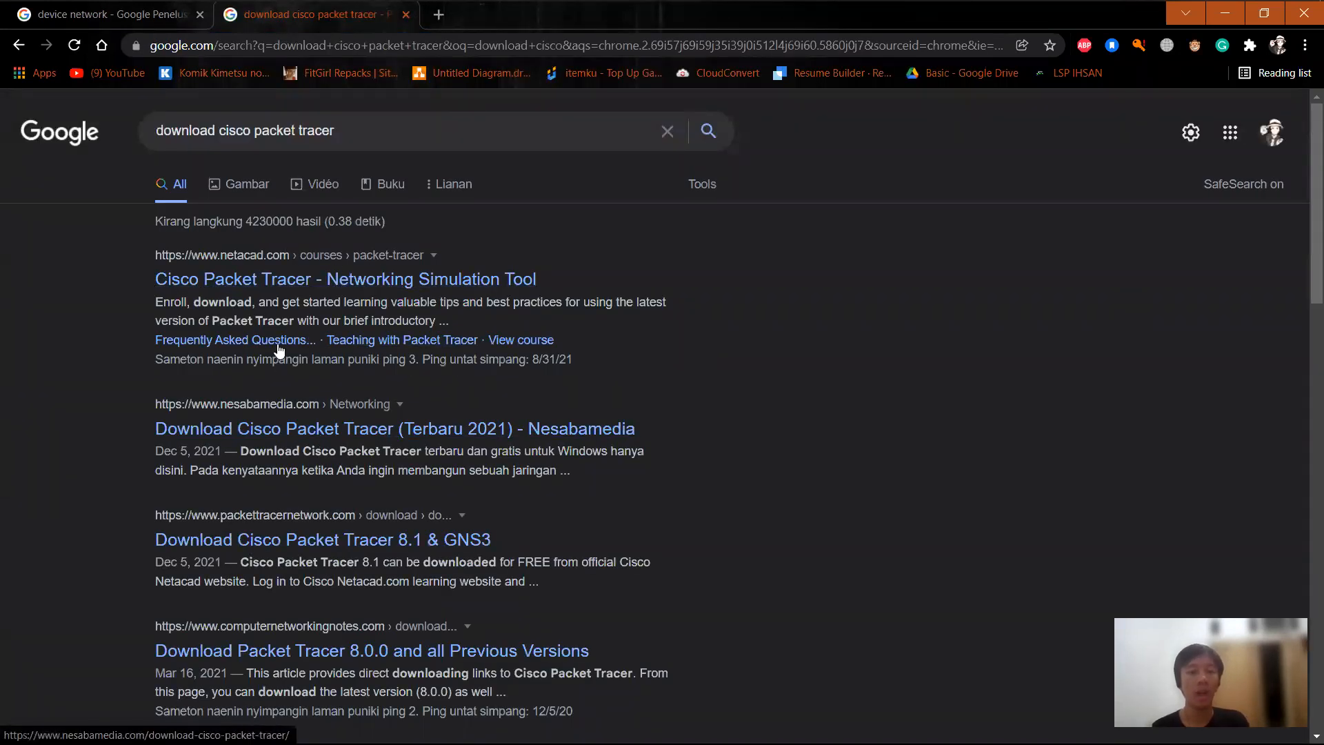
# Open the netacad.com Cisco Packet Tracer page from the search results and examine its Download and Get Started courses
pyautogui.click(240, 284)
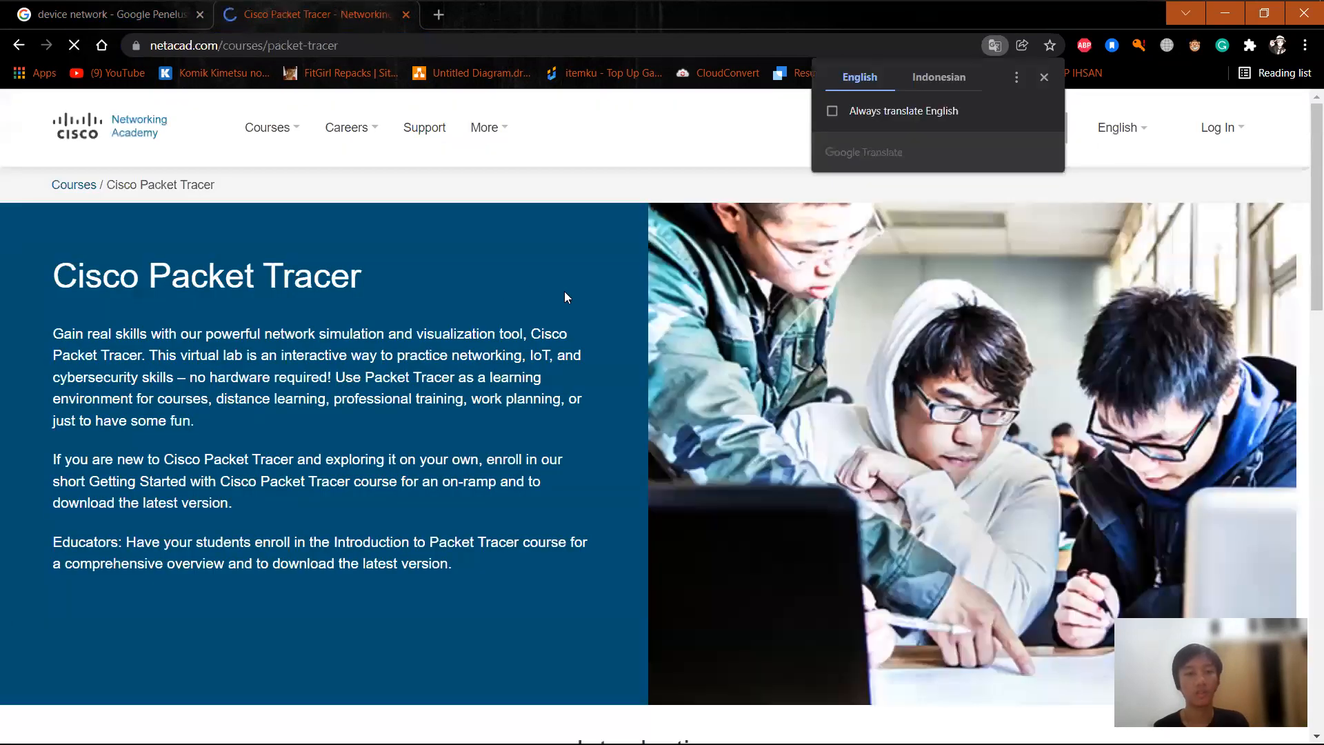
pyautogui.scroll(-8, 451, 296)
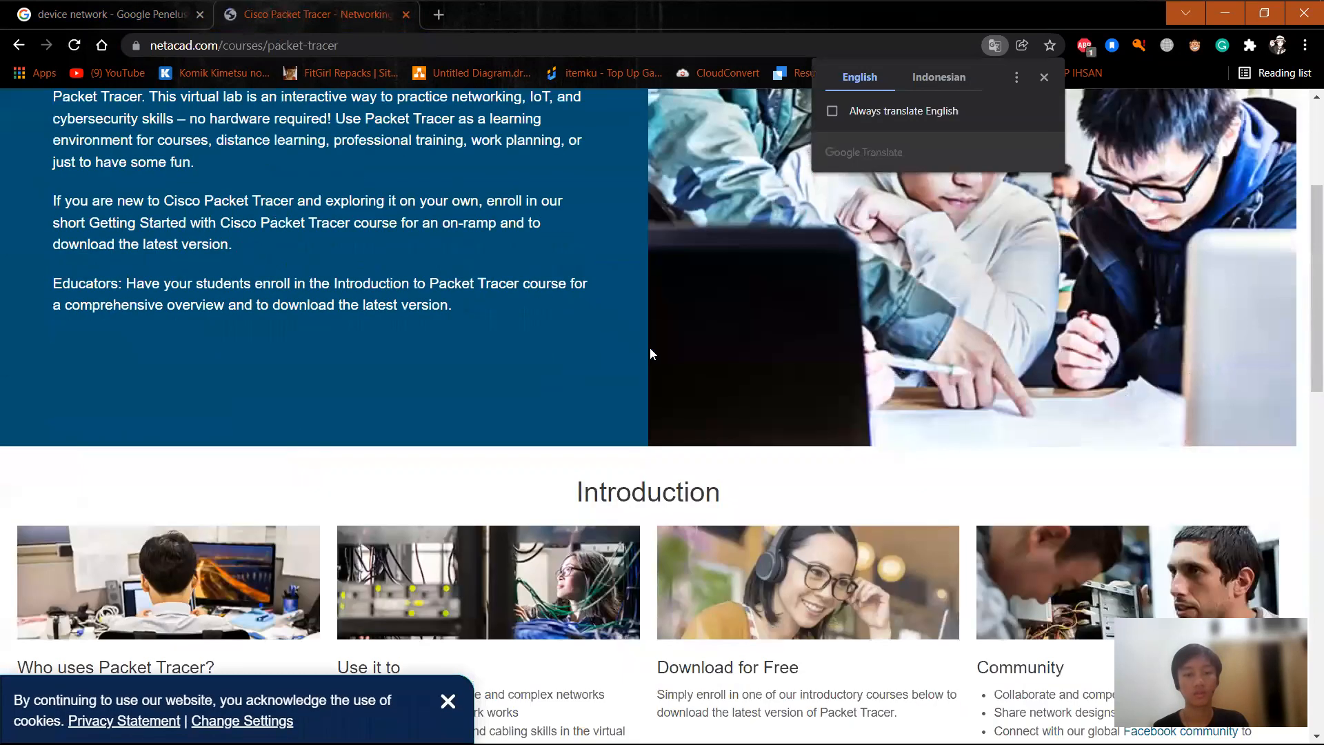
pyautogui.scroll(-8, 579, 383)
pyautogui.scroll(4, 567, 408)
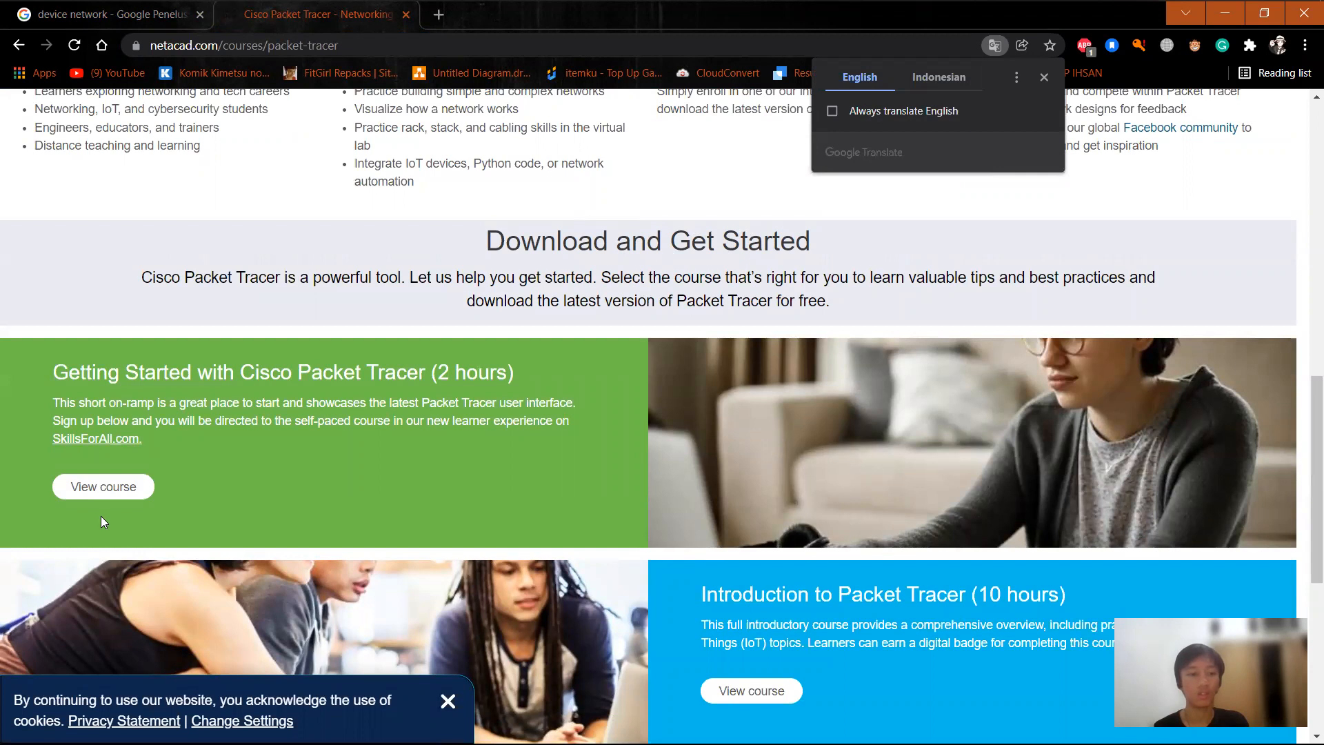
pyautogui.scroll(-3, 614, 590)
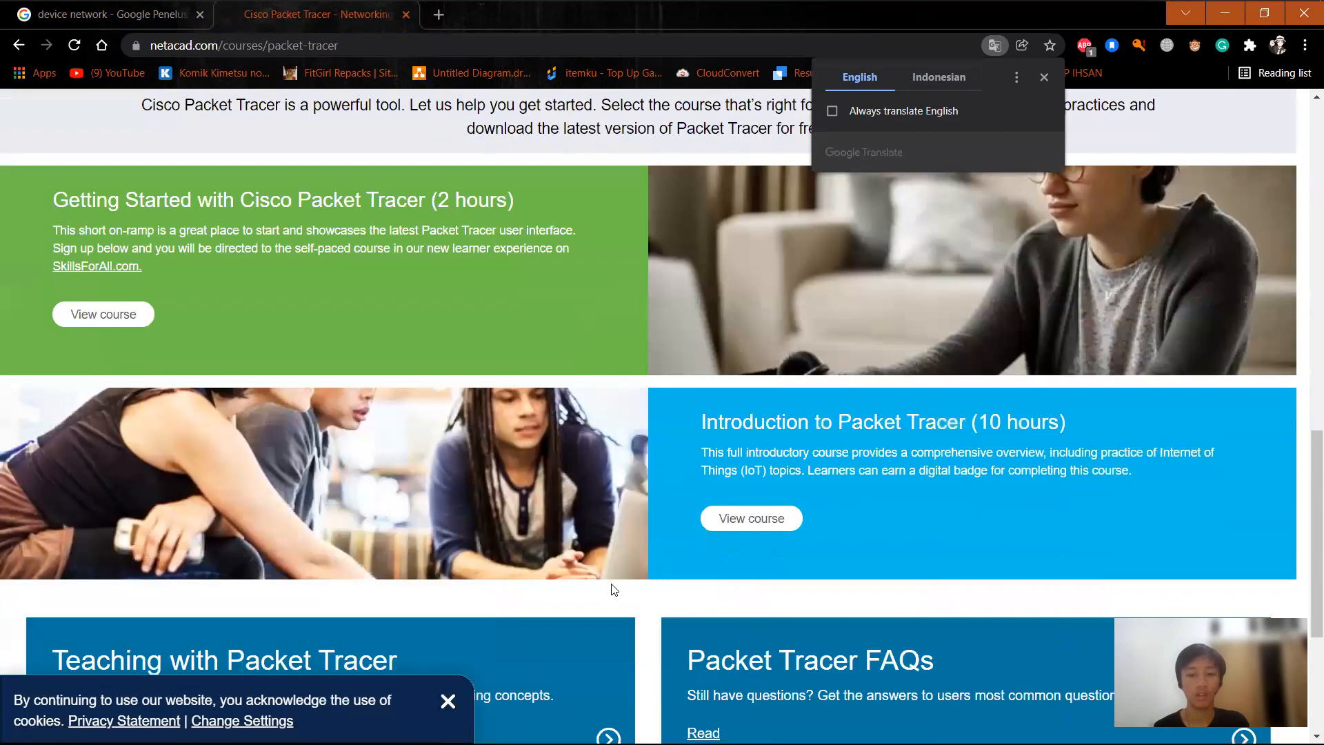
pyautogui.scroll(-4, 671, 578)
pyautogui.scroll(5, 671, 578)
pyautogui.scroll(-3, 672, 578)
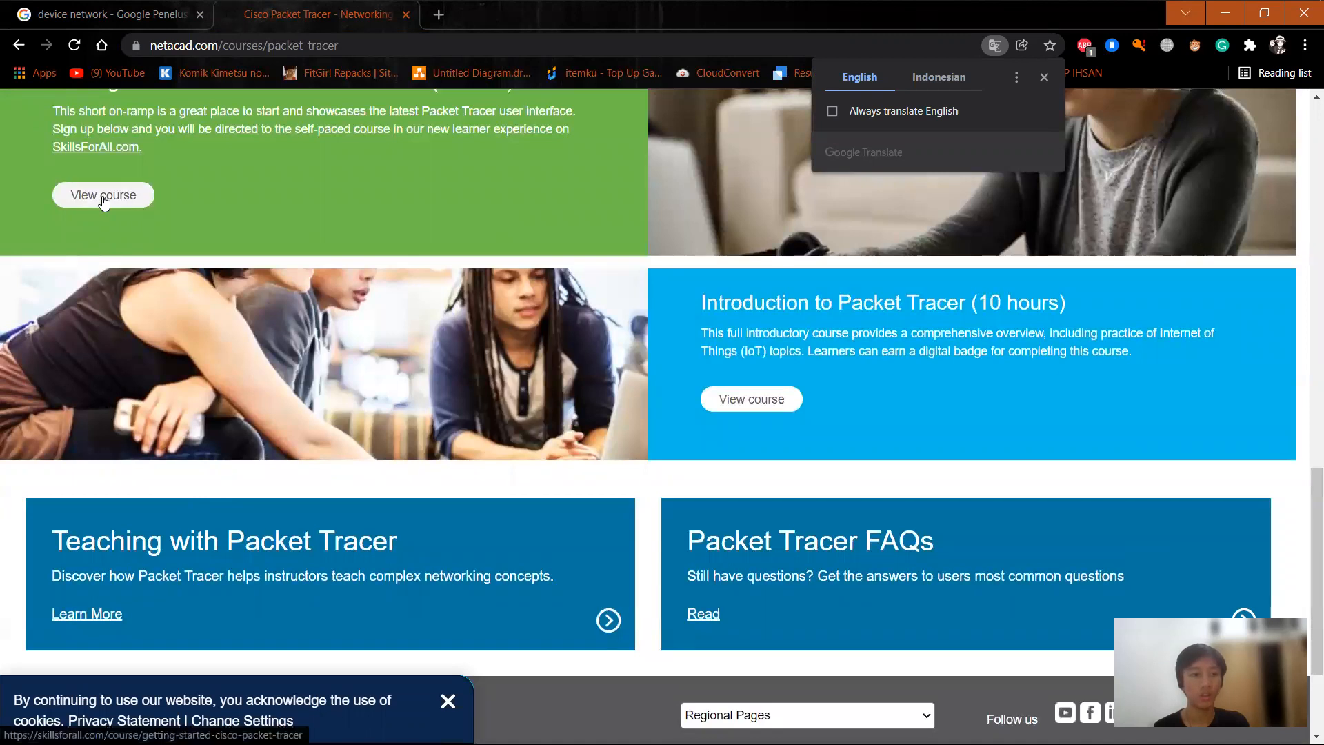
# Look at the Getting Started with Cisco Packet Tracer course page, close it and return to the netacad.com page
pyautogui.click(103, 194)
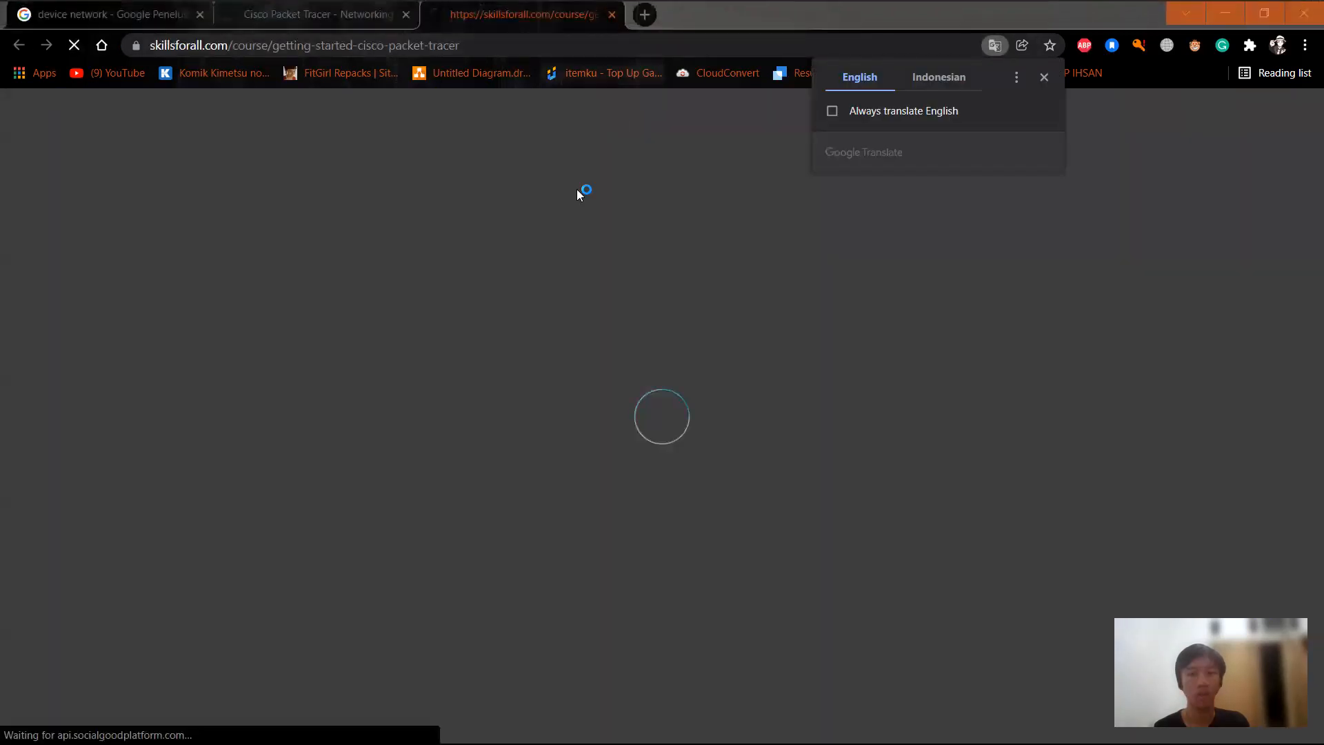
pyautogui.click(334, 15)
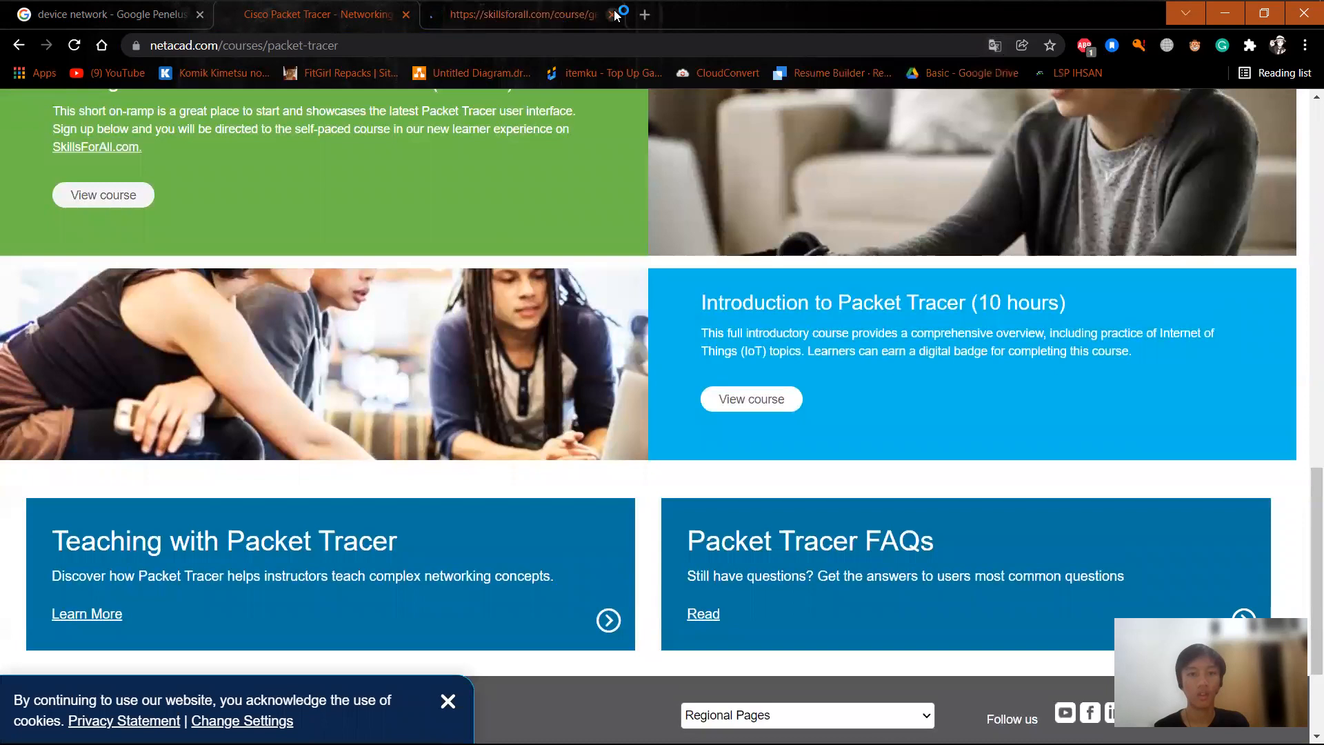
pyautogui.click(113, 21)
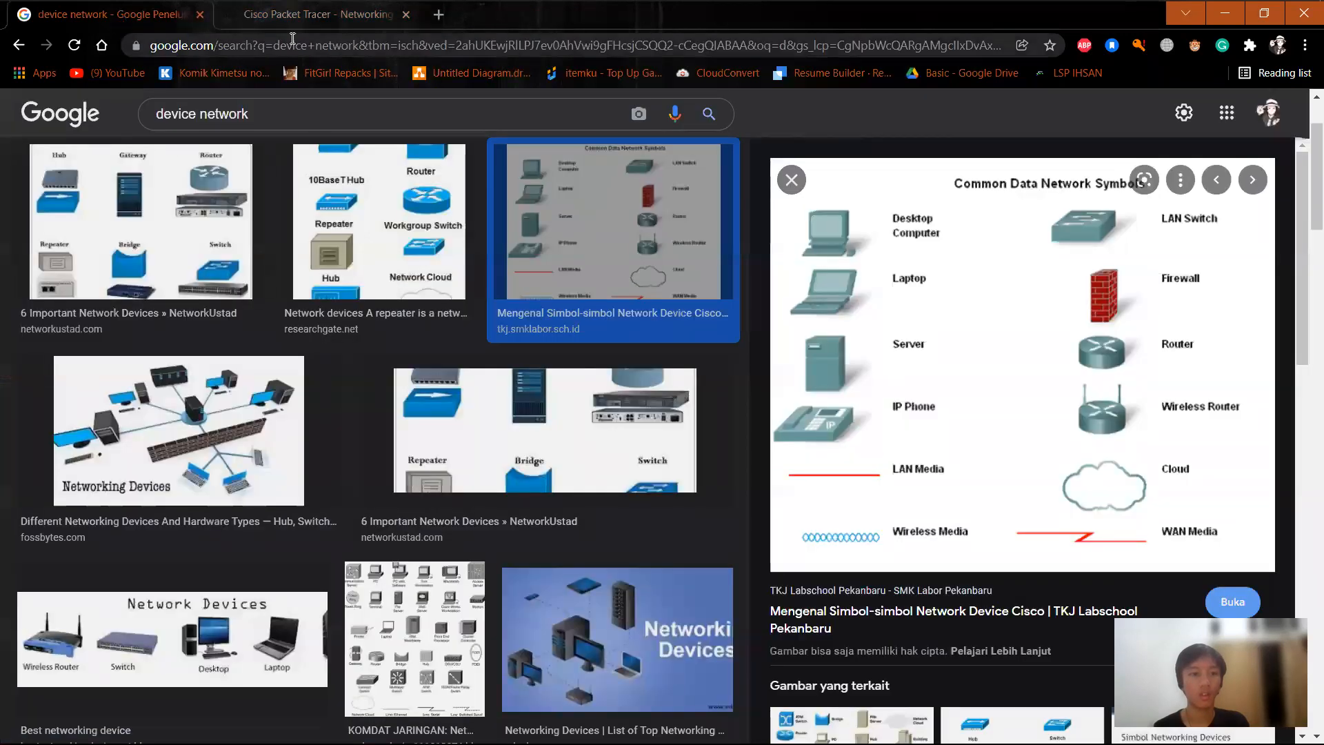
pyautogui.click(301, 19)
# Go back to the search results, open the Nesabamedia Cisco Packet Tracer article and locate its Windows download links
pyautogui.click(18, 46)
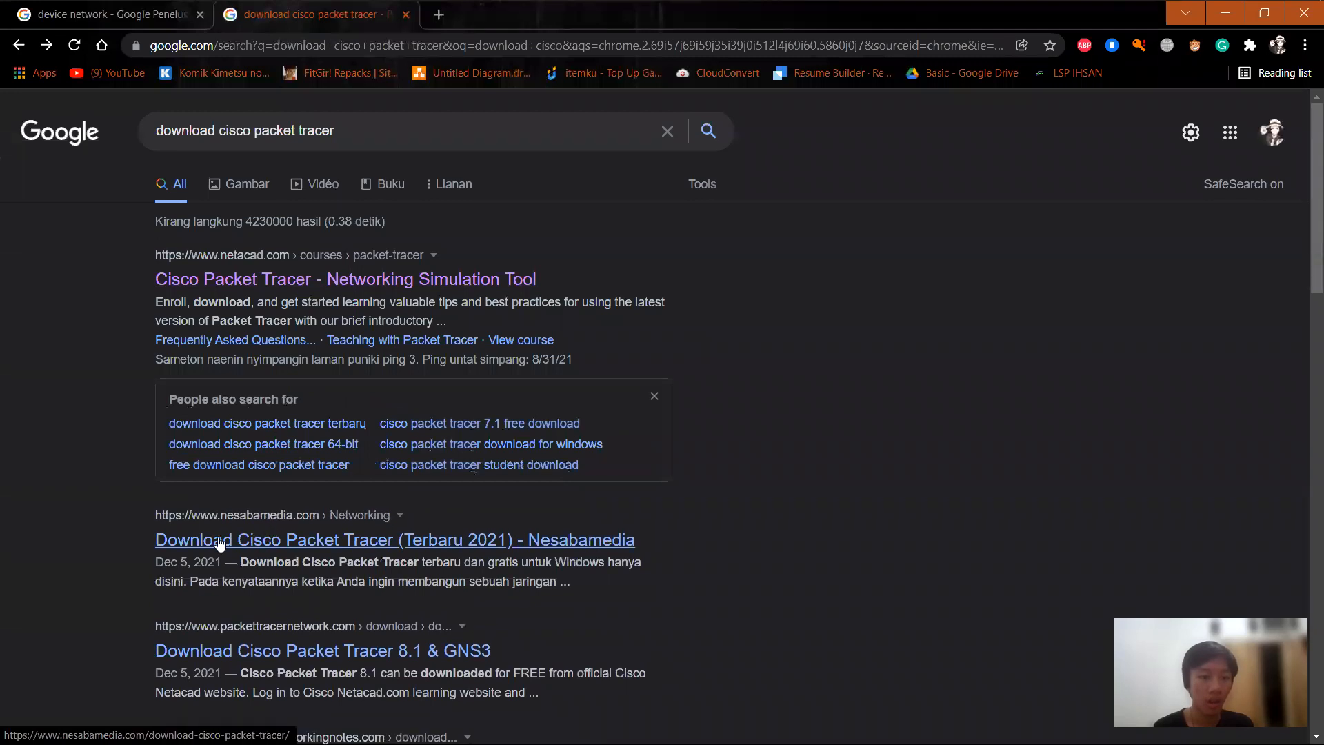
pyautogui.click(219, 543)
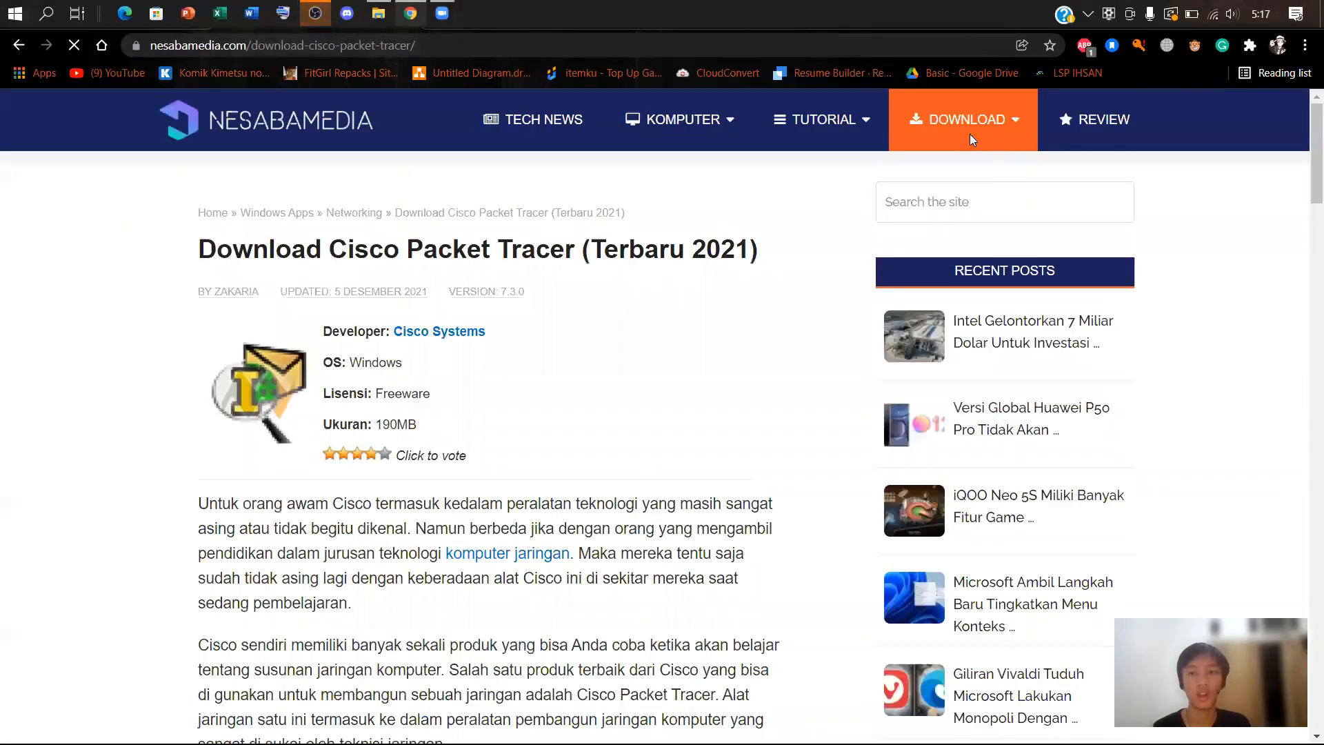
pyautogui.moveTo(965, 124)
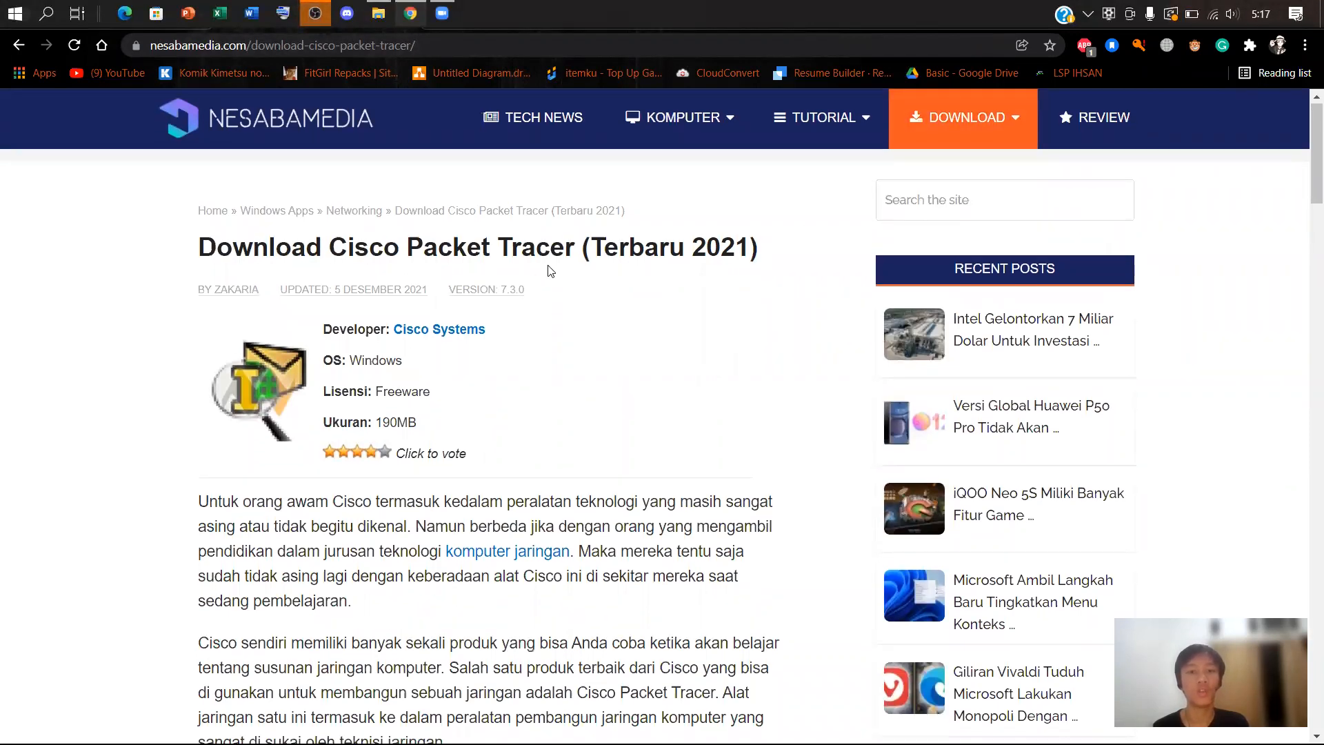
pyautogui.scroll(-3, 549, 271)
pyautogui.scroll(2, 550, 270)
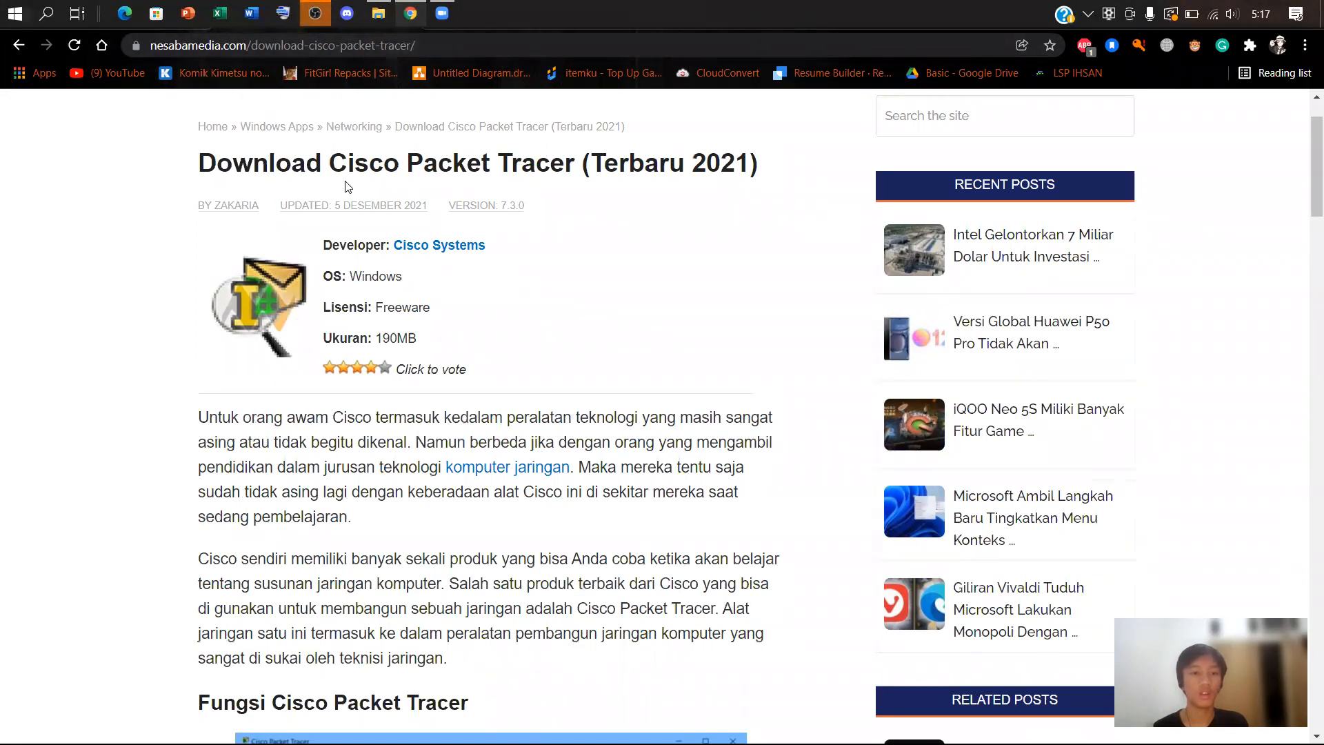
pyautogui.scroll(-20, 607, 276)
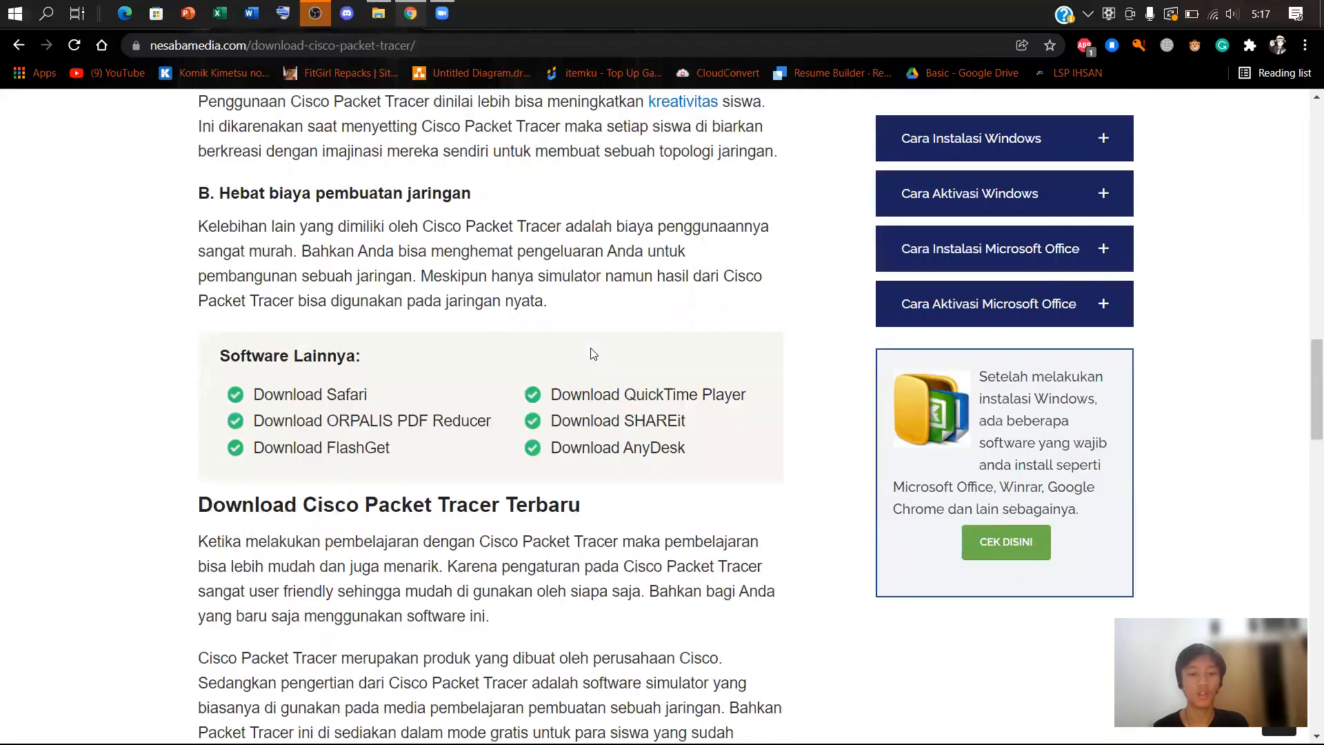
pyautogui.scroll(-8, 590, 353)
pyautogui.scroll(1, 591, 348)
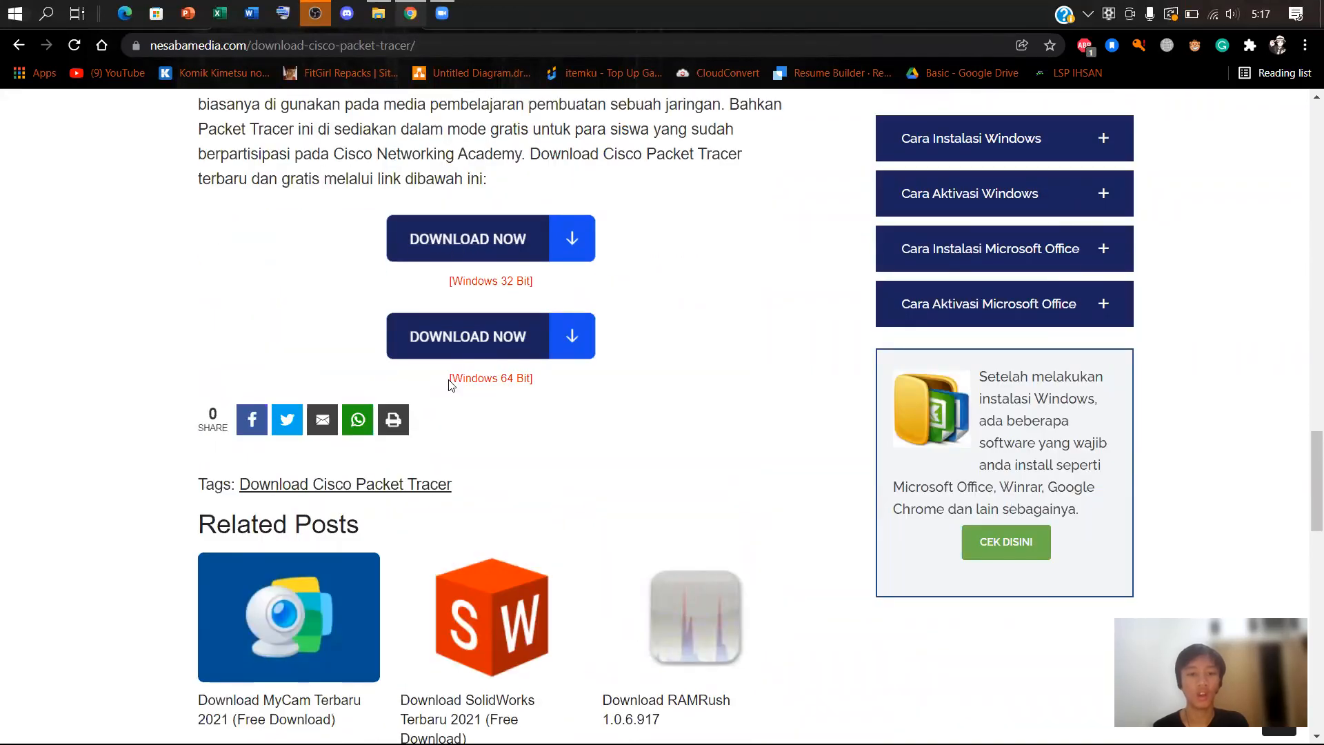
# Highlight the Windows 64 Bit label of the download link to point out that version, and clear the selection
pyautogui.moveTo(450, 378); pyautogui.dragTo(530, 378)
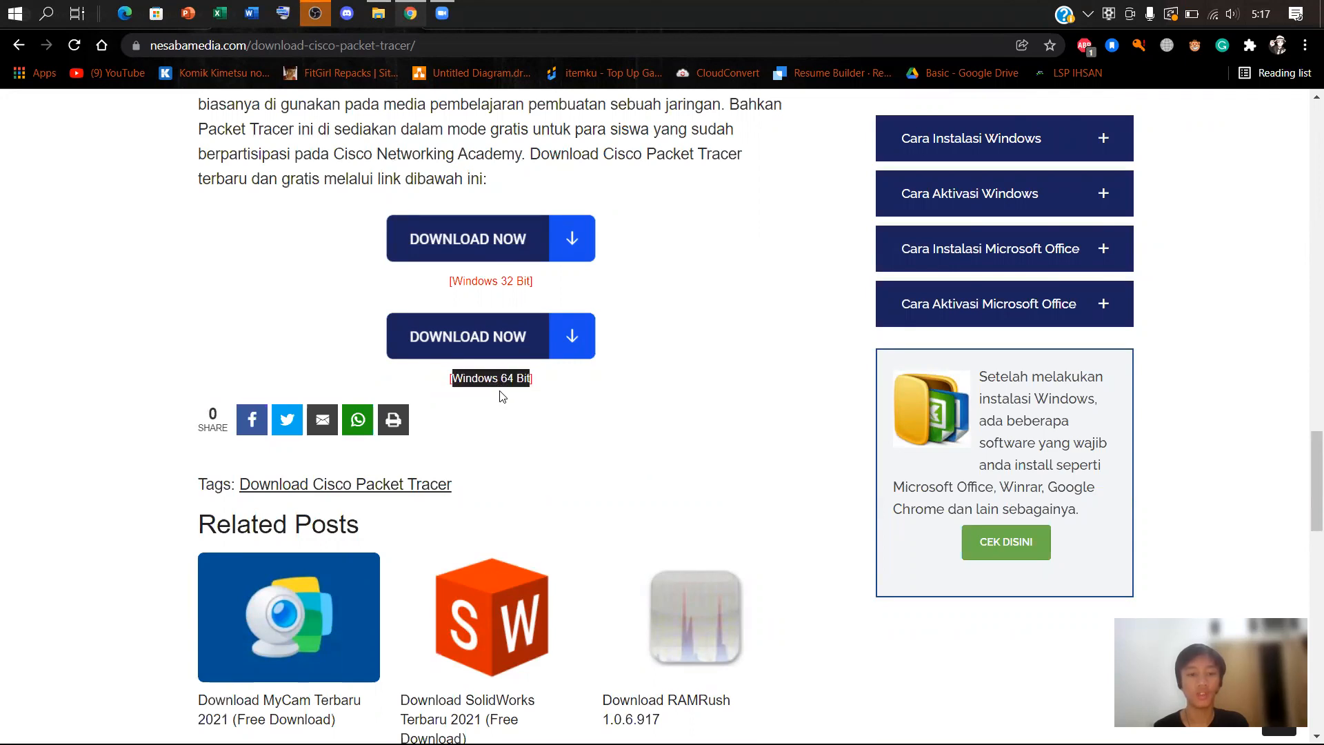
pyautogui.click(479, 383)
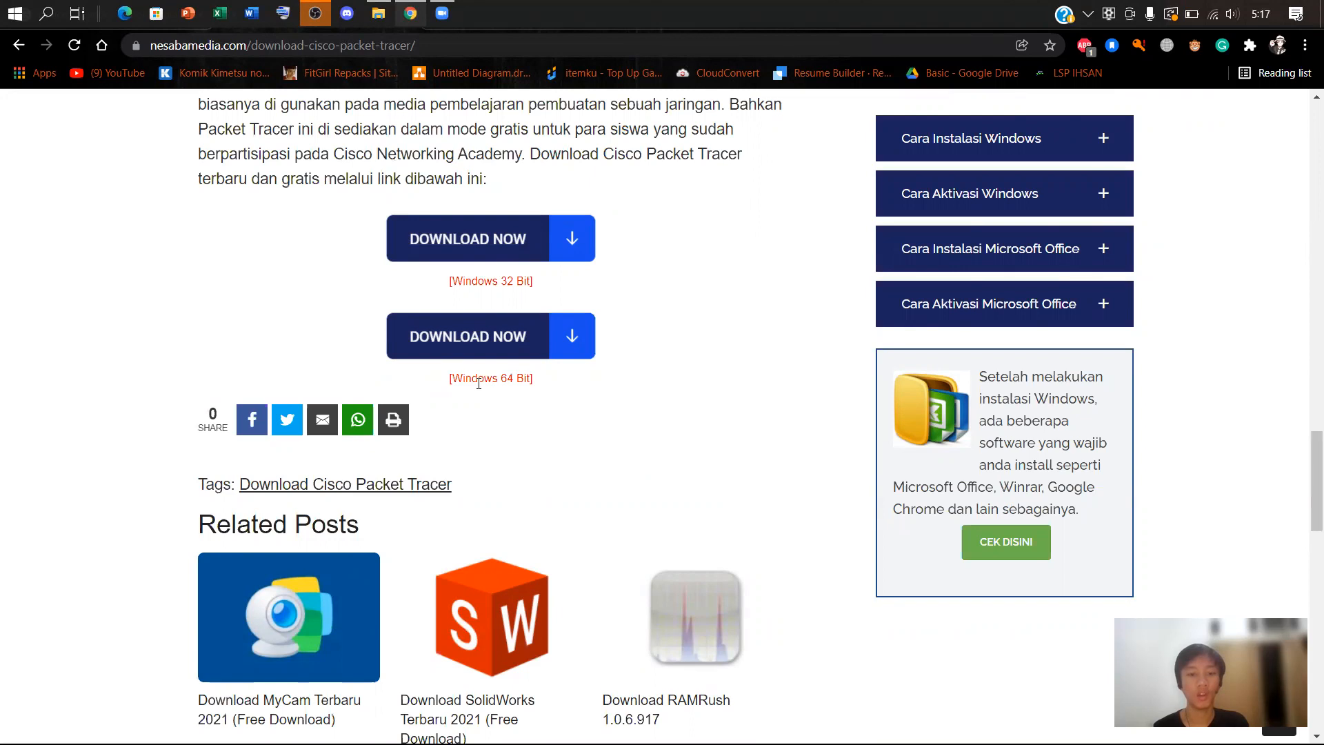
pyautogui.moveTo(452, 380); pyautogui.dragTo(532, 382)
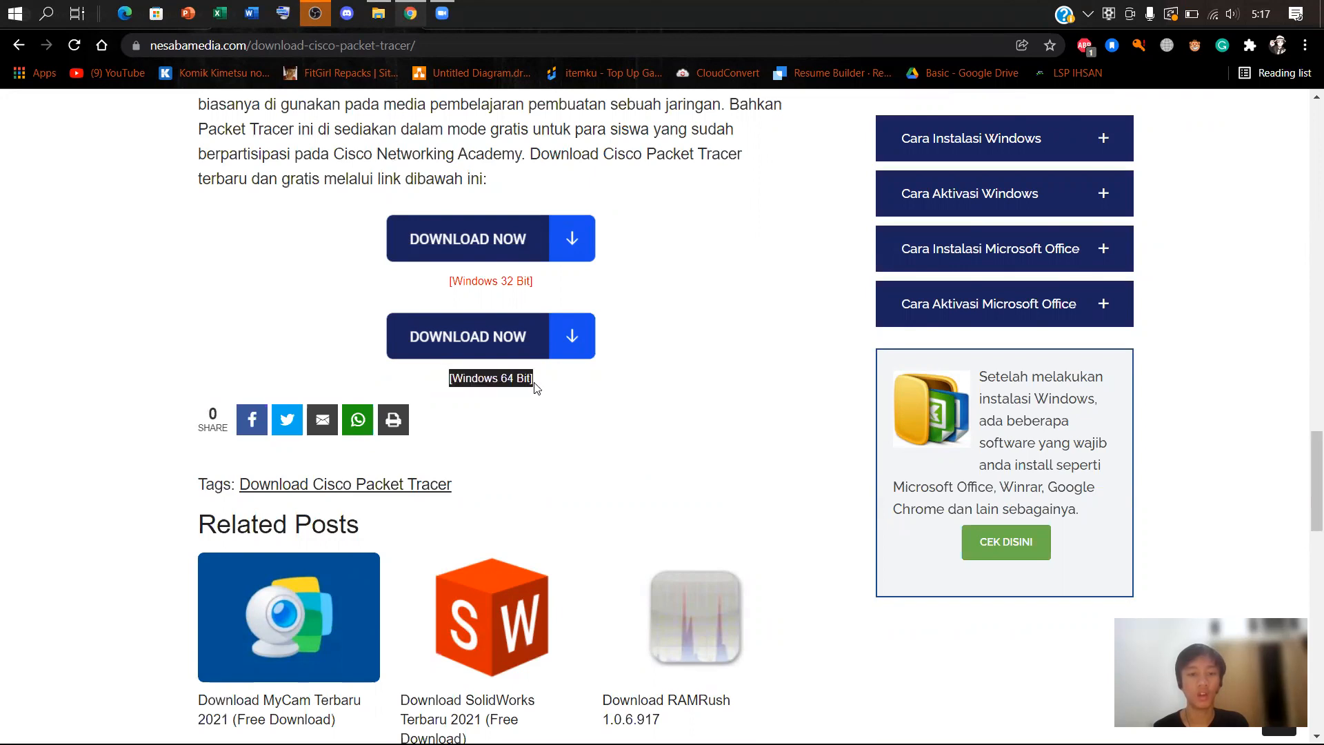
pyautogui.click(513, 382)
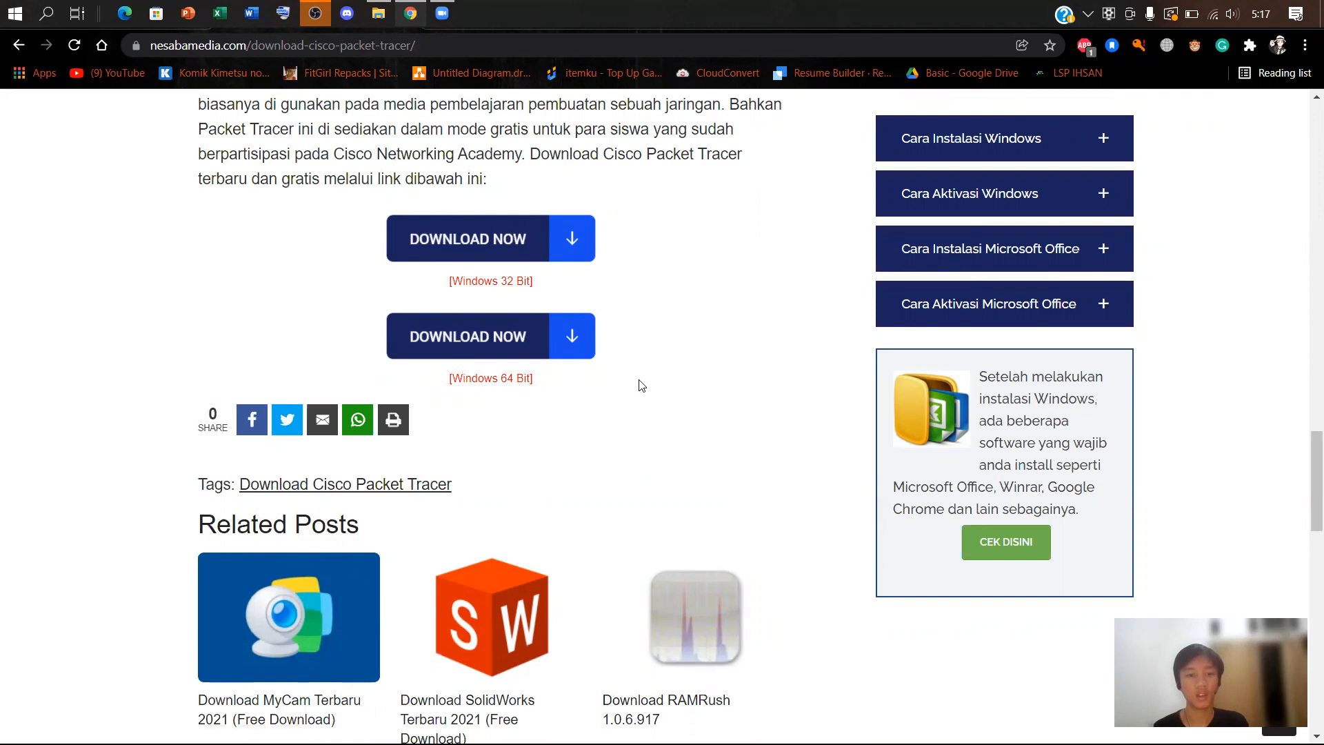
# Find Cisco Packet Tracer with the Windows search and launch it
pyautogui.click(47, 13)
pyautogui.write('cis')
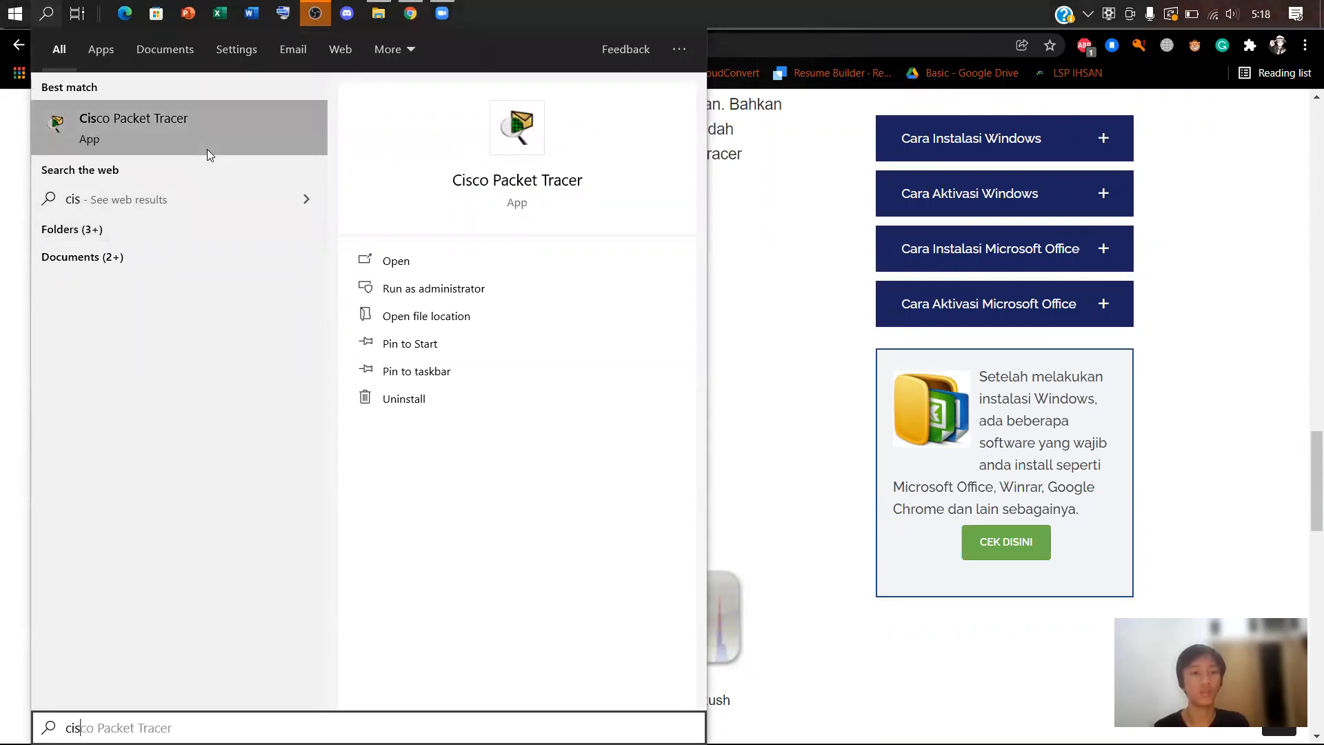
pyautogui.click(1055, 426)
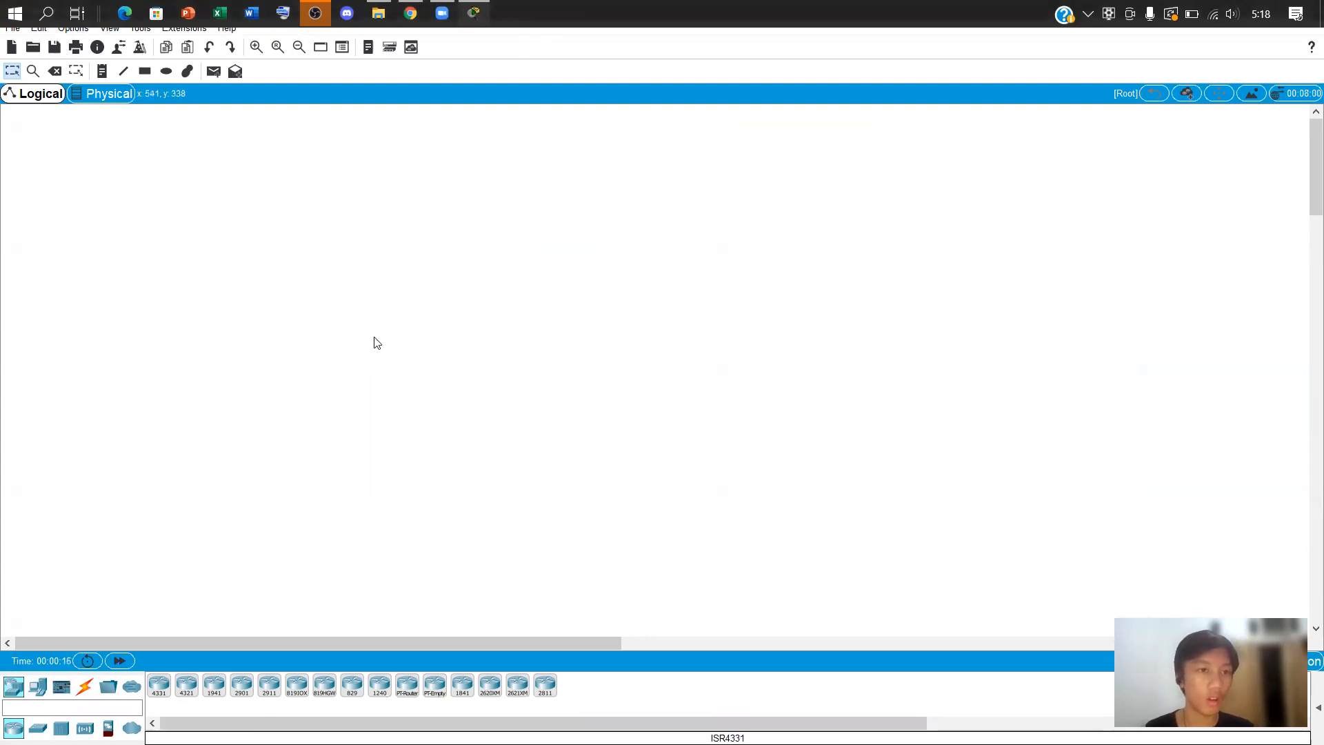
# Open the font preferences and set the application font size to 15 pt
pyautogui.click(33, 32)
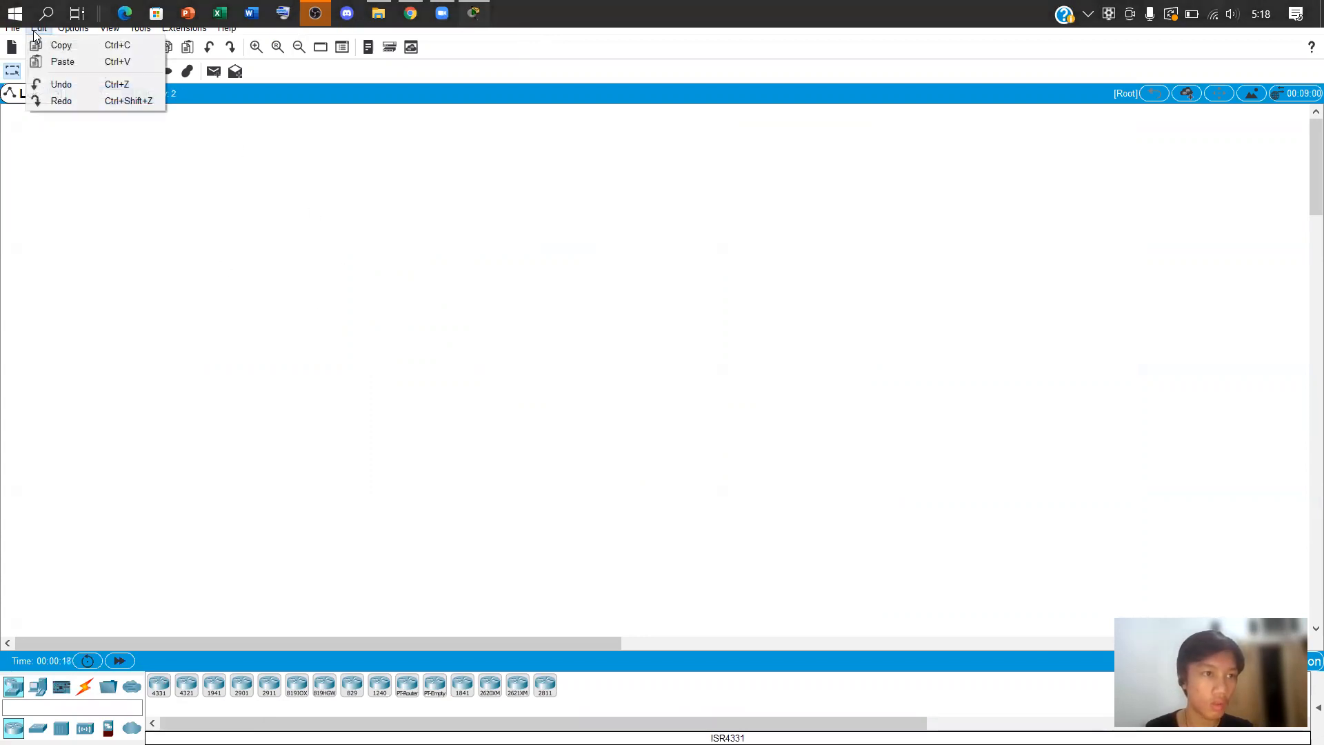
pyautogui.click(220, 167)
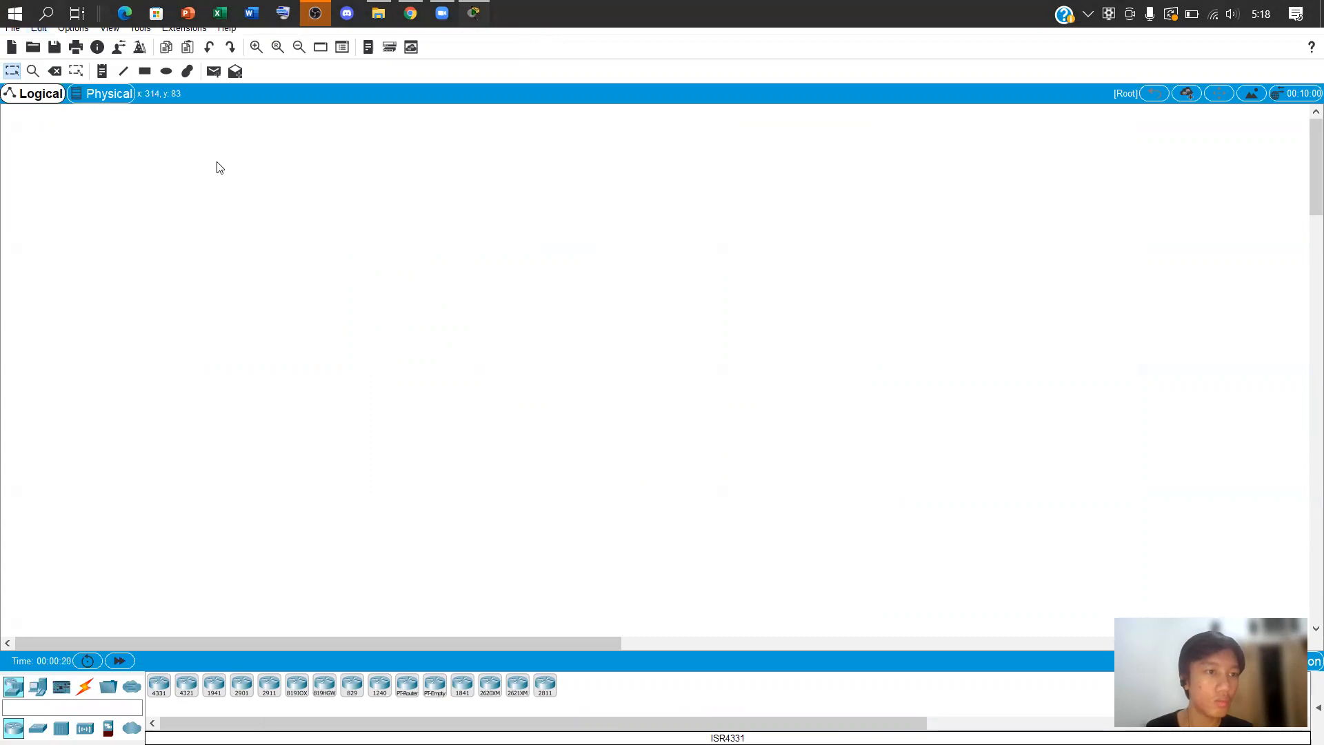
pyautogui.click(74, 31)
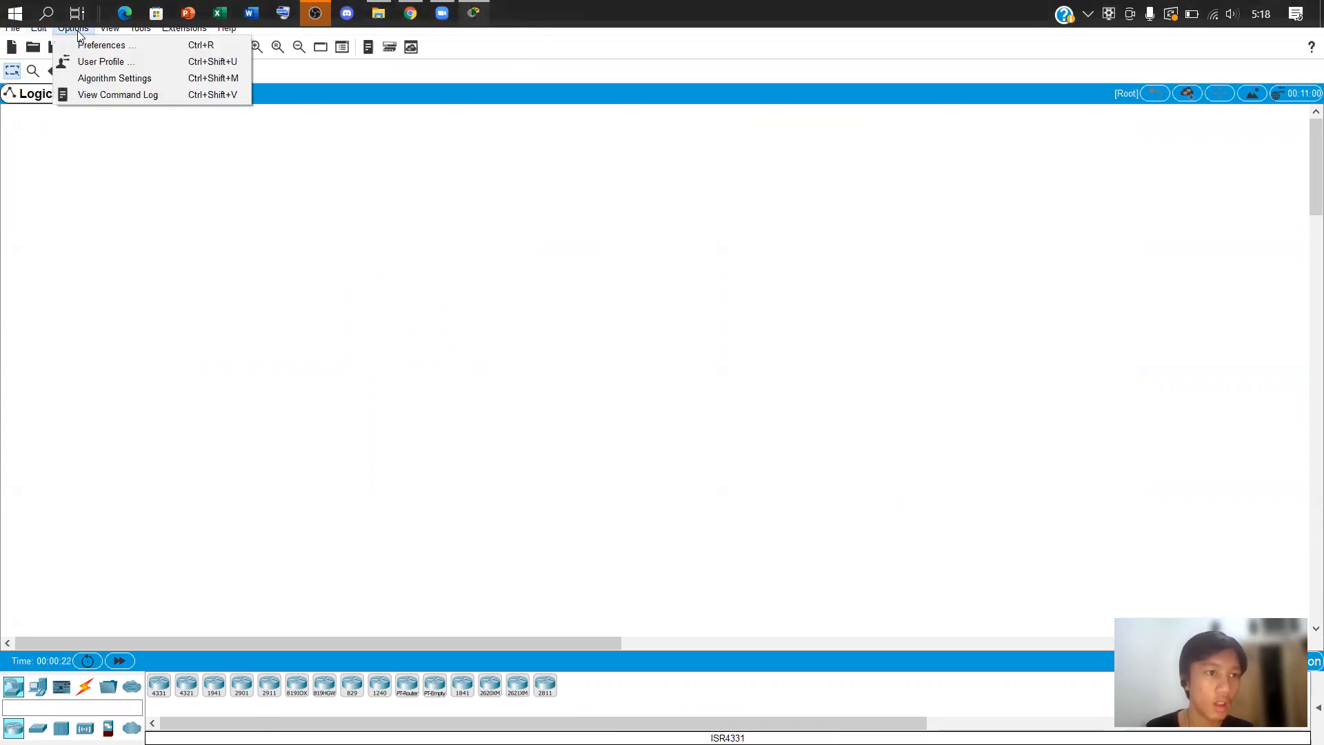
pyautogui.click(108, 45)
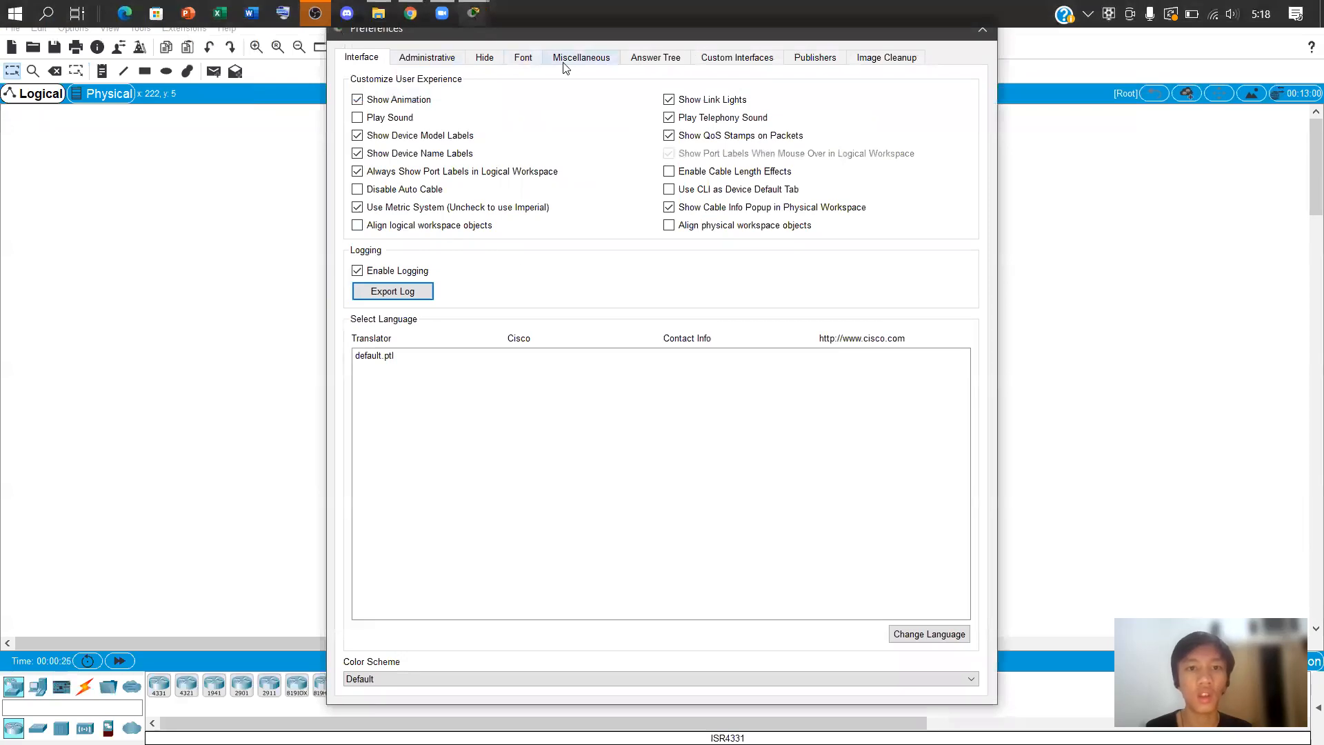
pyautogui.click(524, 59)
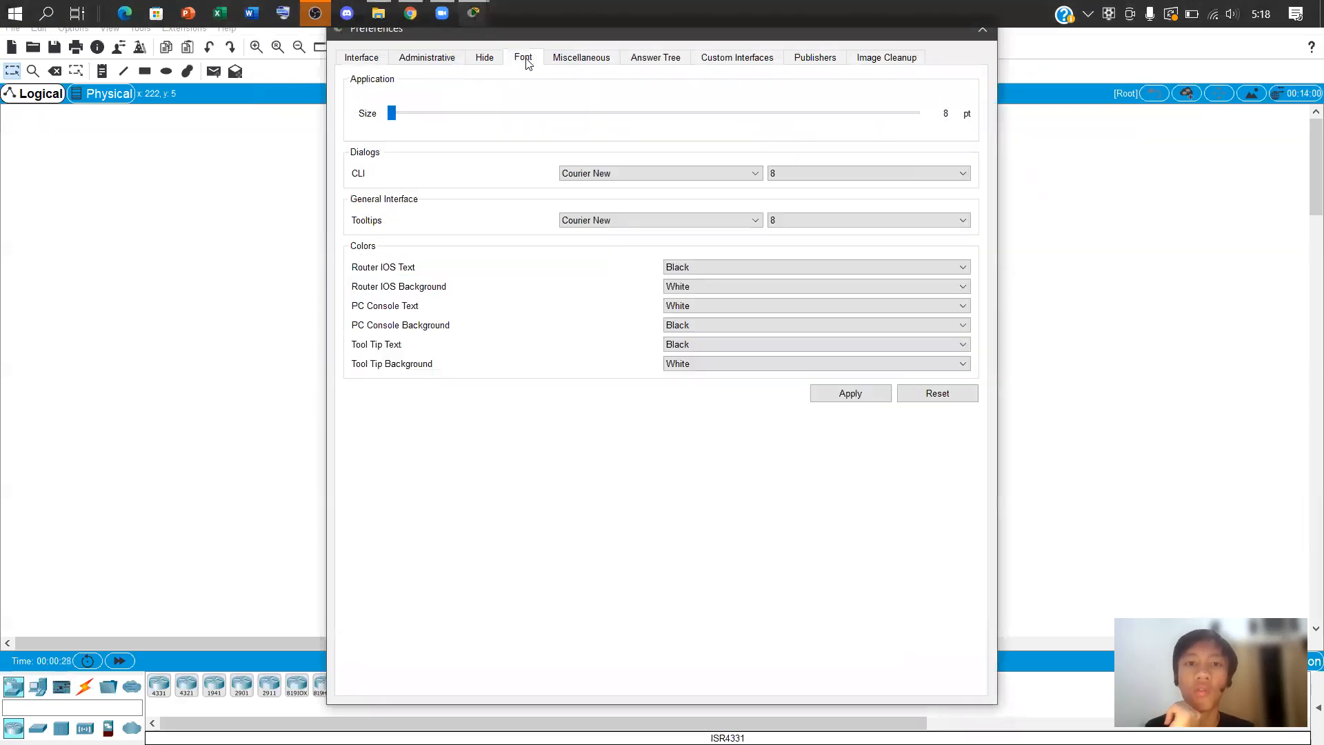
pyautogui.moveTo(391, 113); pyautogui.dragTo(735, 150)
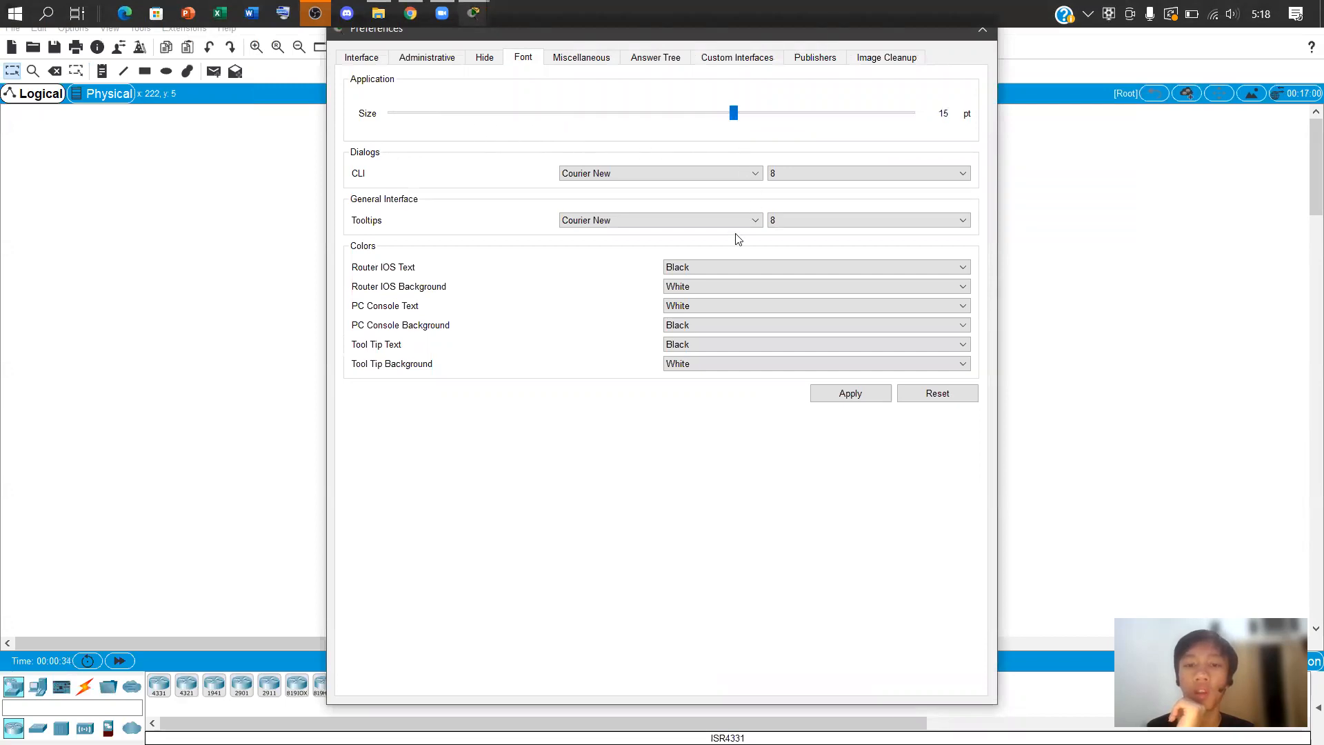
# Set the CLI dialog font and the tooltip font sizes to 15 and apply the font preferences
pyautogui.click(926, 177)
pyautogui.click(881, 266)
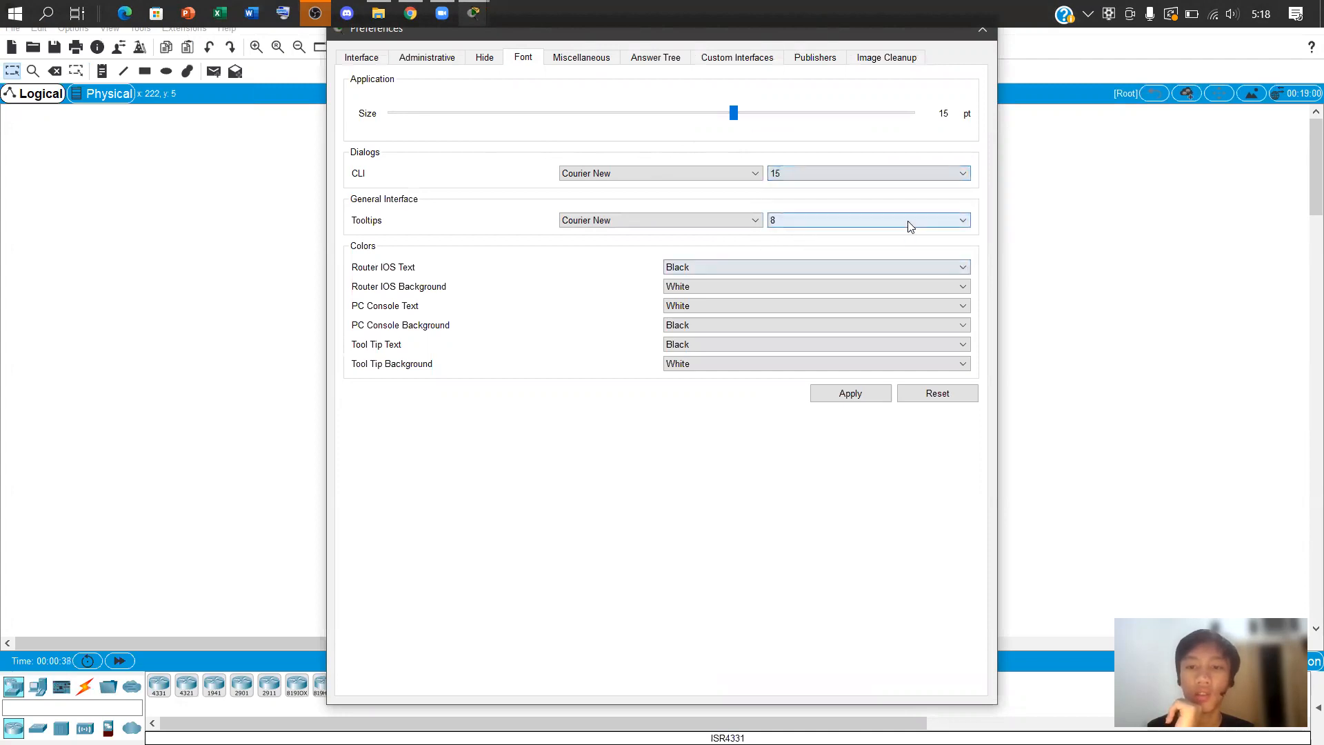
pyautogui.click(908, 220)
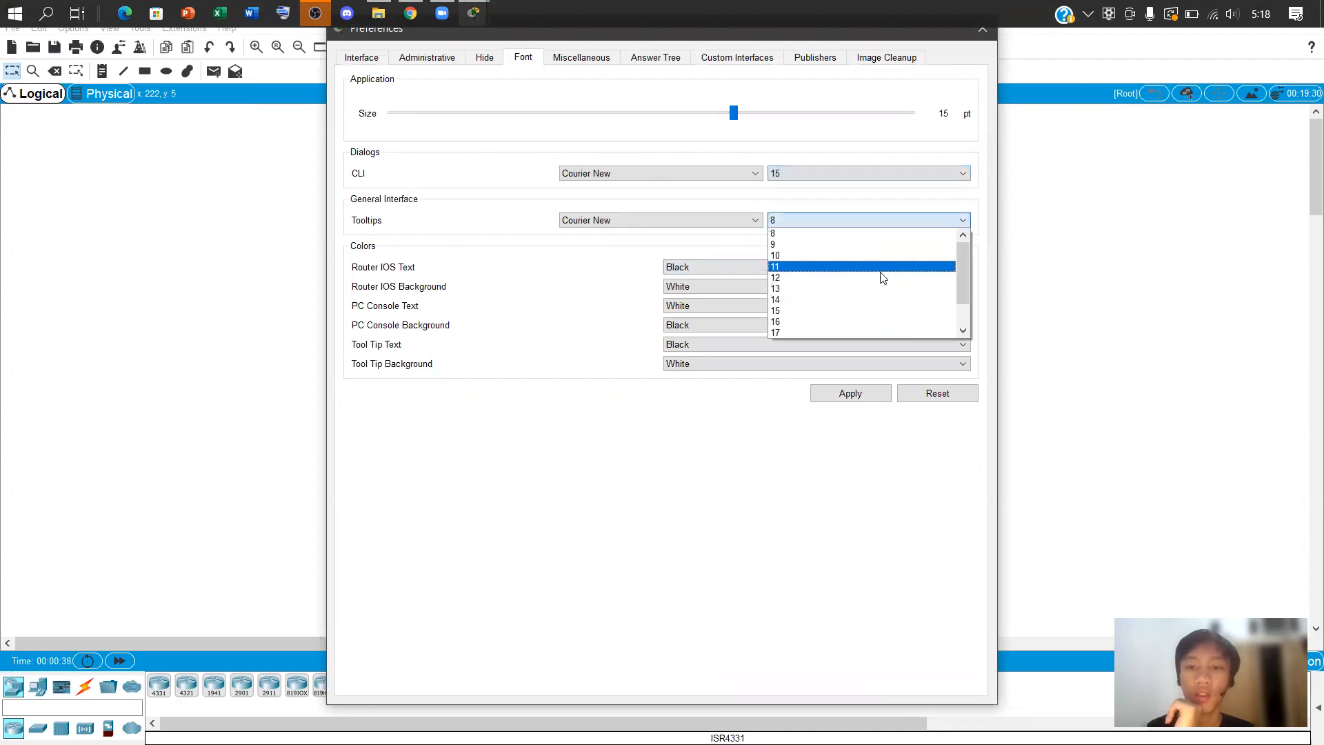
pyautogui.click(863, 311)
pyautogui.click(852, 394)
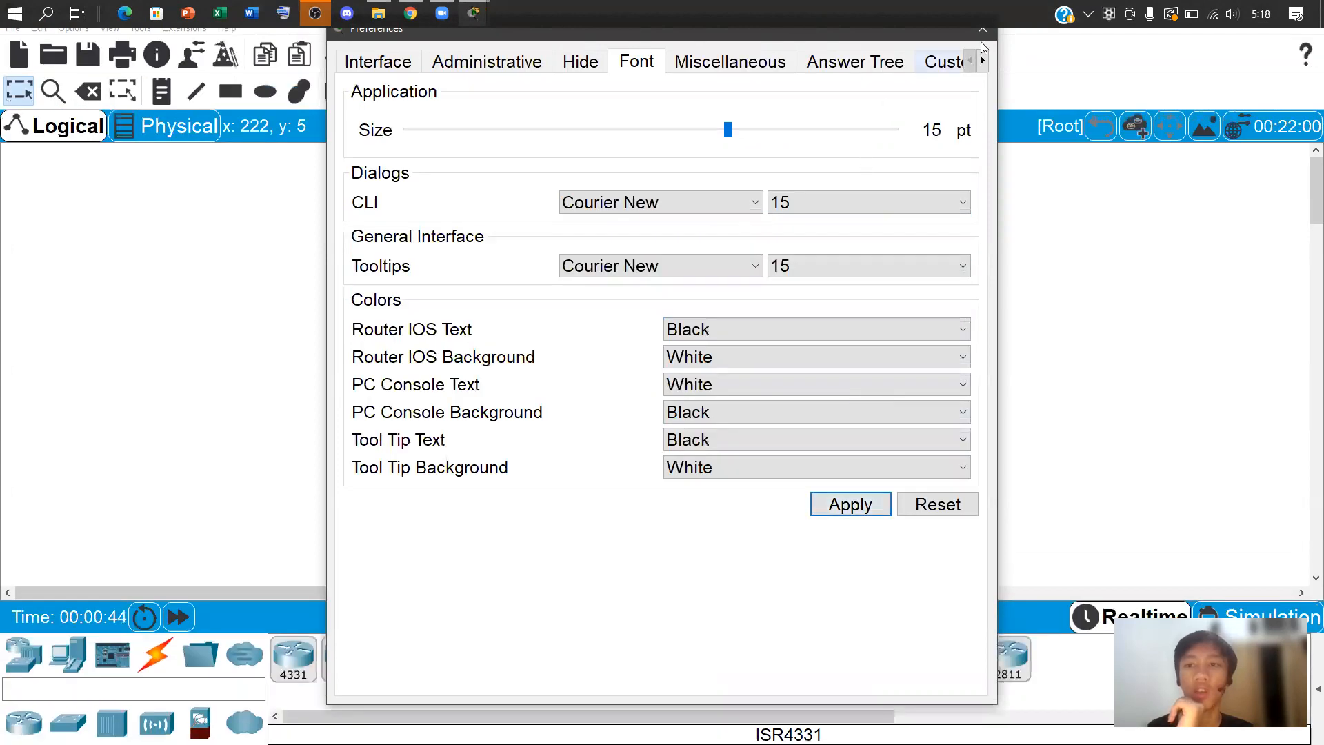
pyautogui.click(740, 19)
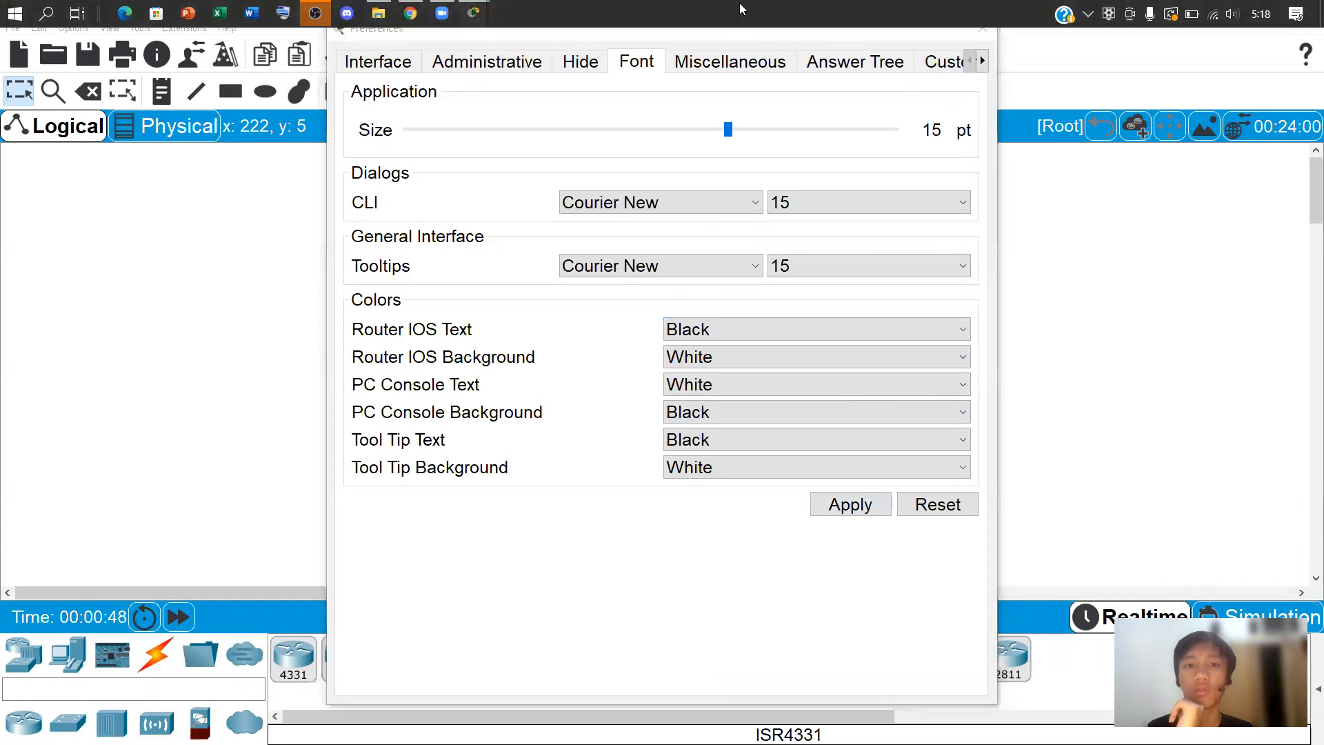
pyautogui.click(394, 34)
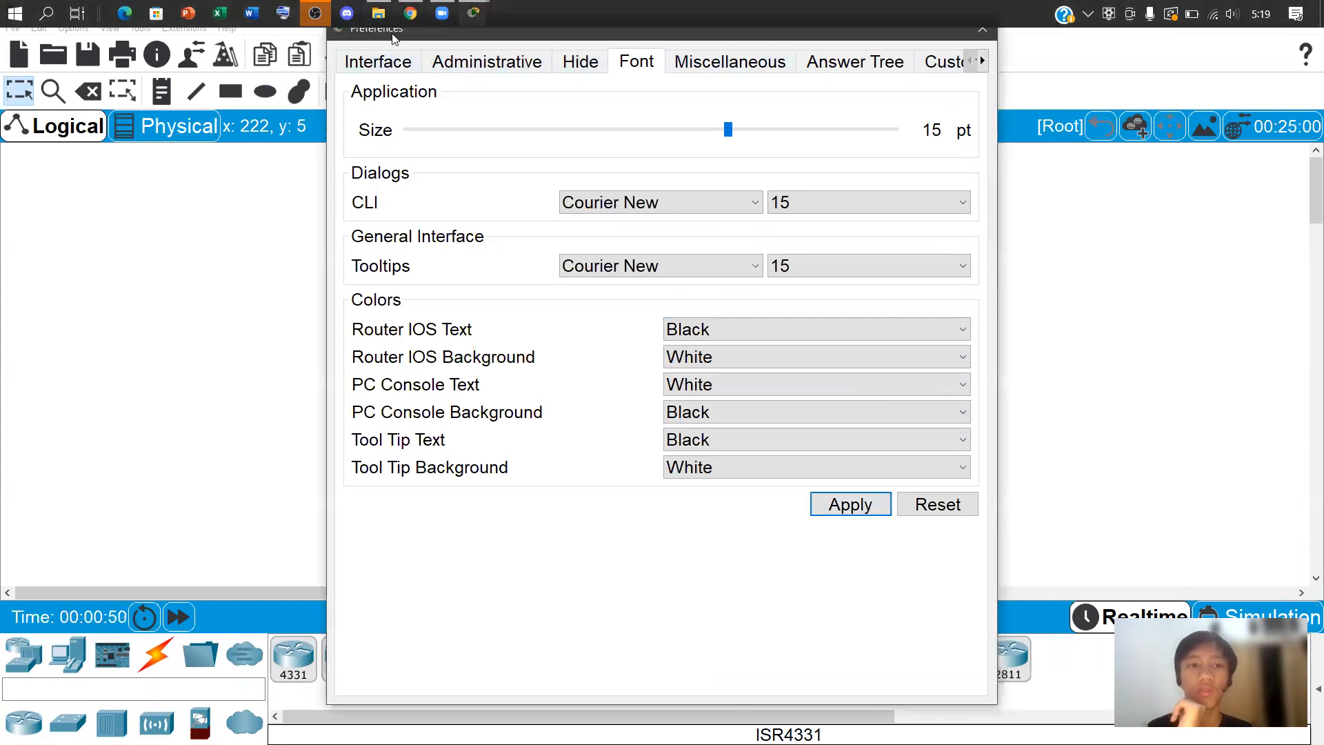
# Move the preferences window clear of the top edge and close it
pyautogui.moveTo(395, 40); pyautogui.dragTo(366, 142)
pyautogui.click(959, 132)
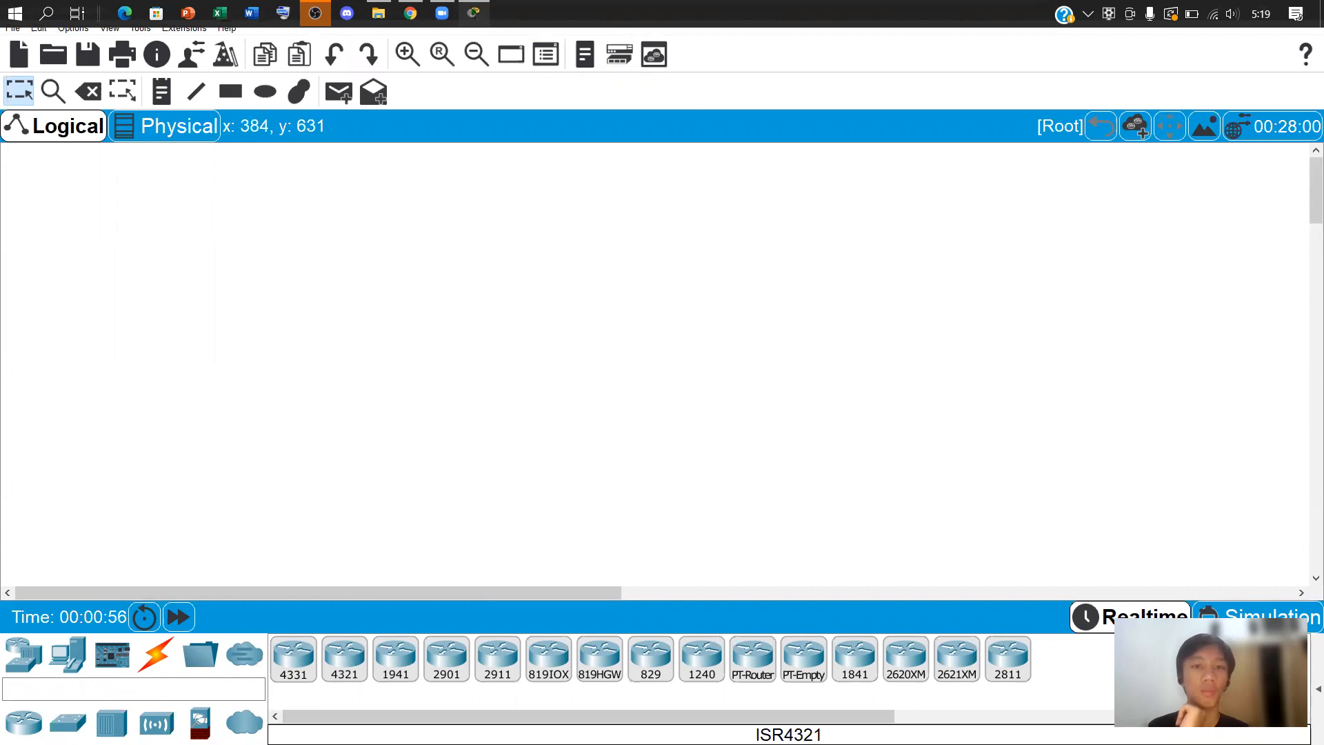
# Examine the network device categories, including switches, hubs, wireless, security and WAN emulation, and compare them with the end devices
pyautogui.click(31, 669)
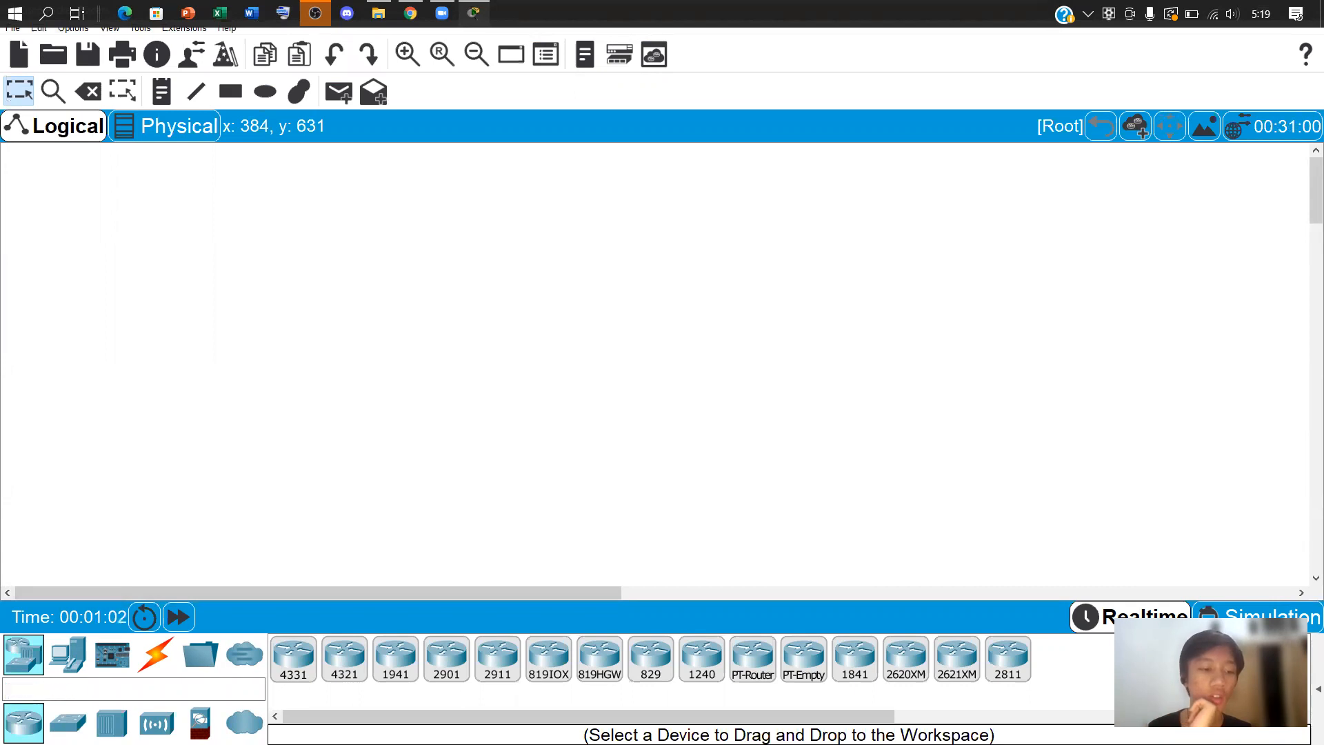
pyautogui.click(67, 722)
pyautogui.click(112, 722)
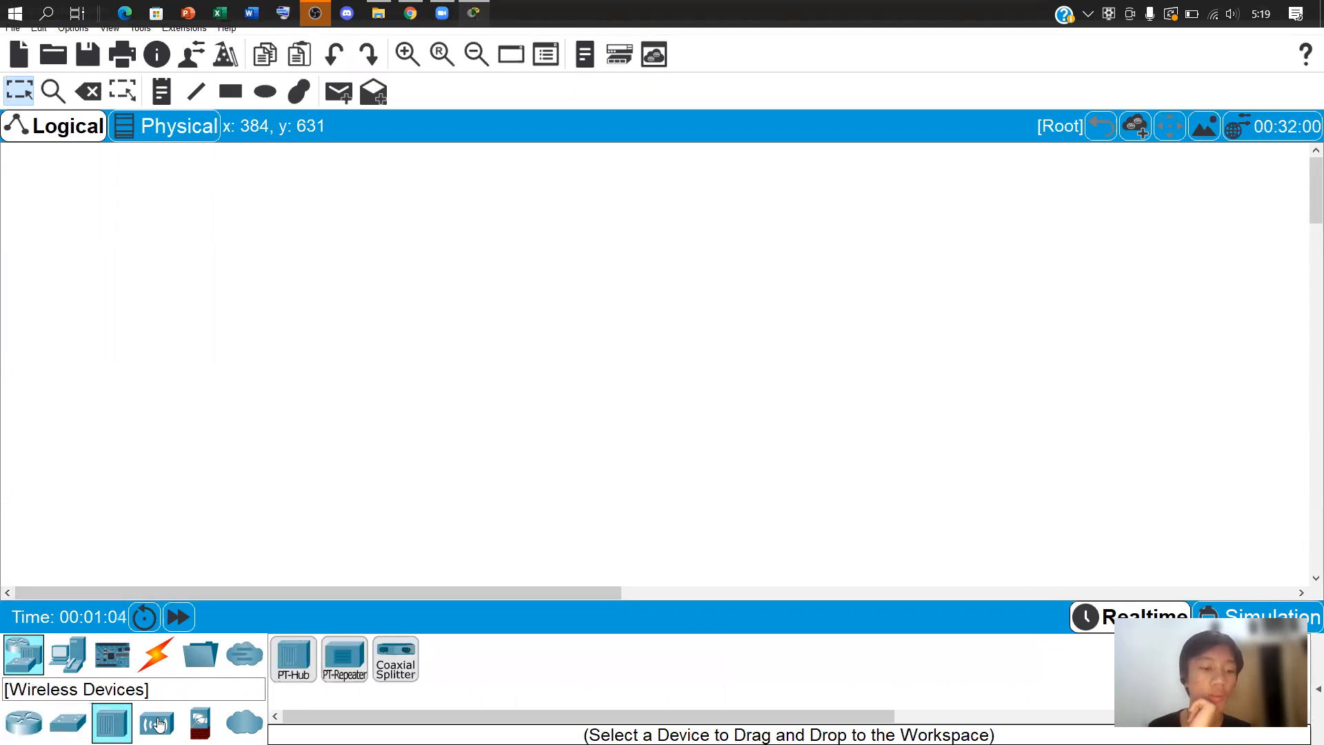
pyautogui.click(158, 723)
pyautogui.click(200, 722)
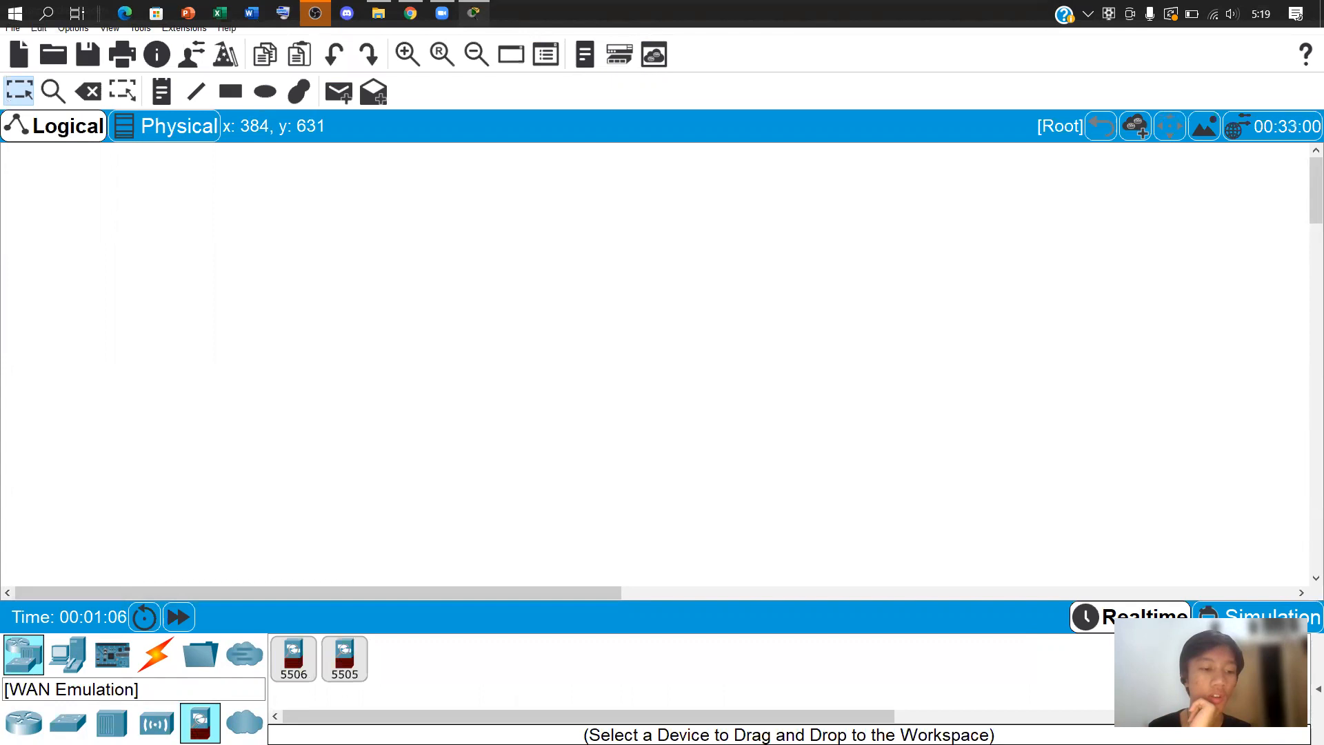
pyautogui.click(244, 722)
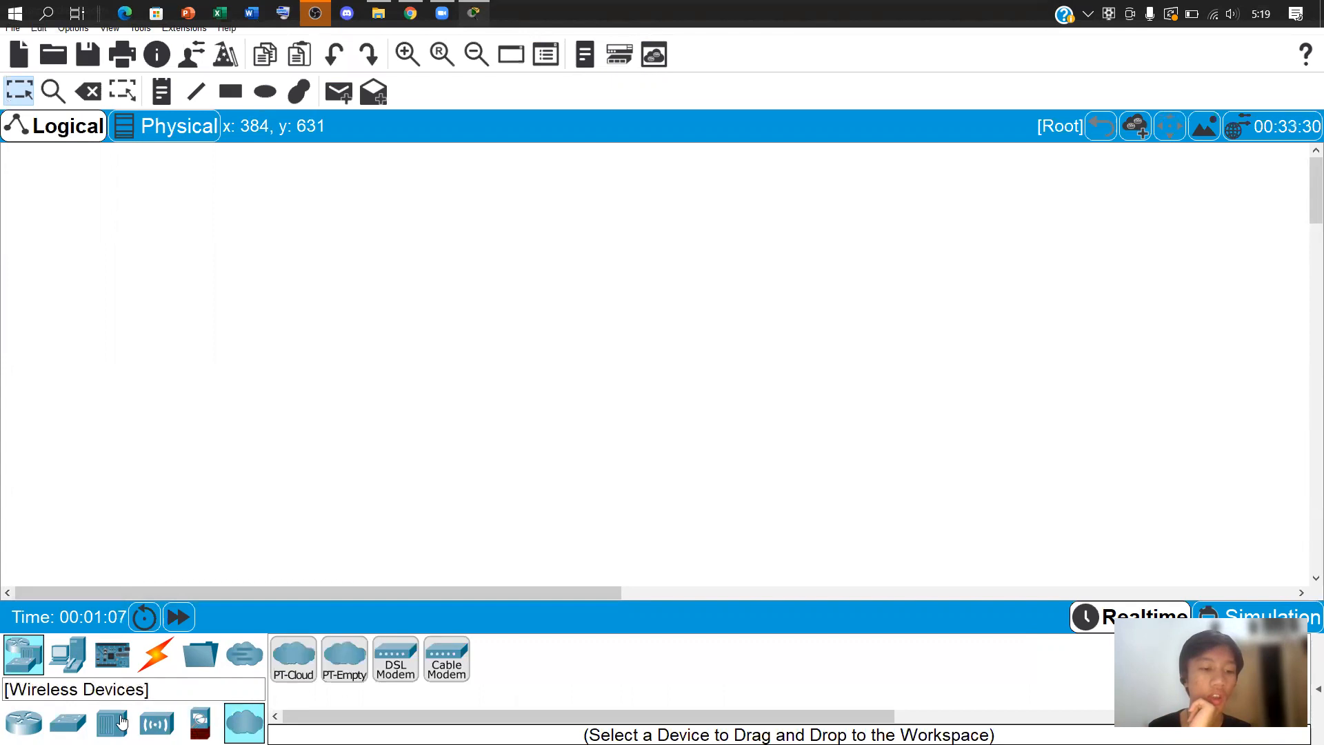
pyautogui.click(68, 669)
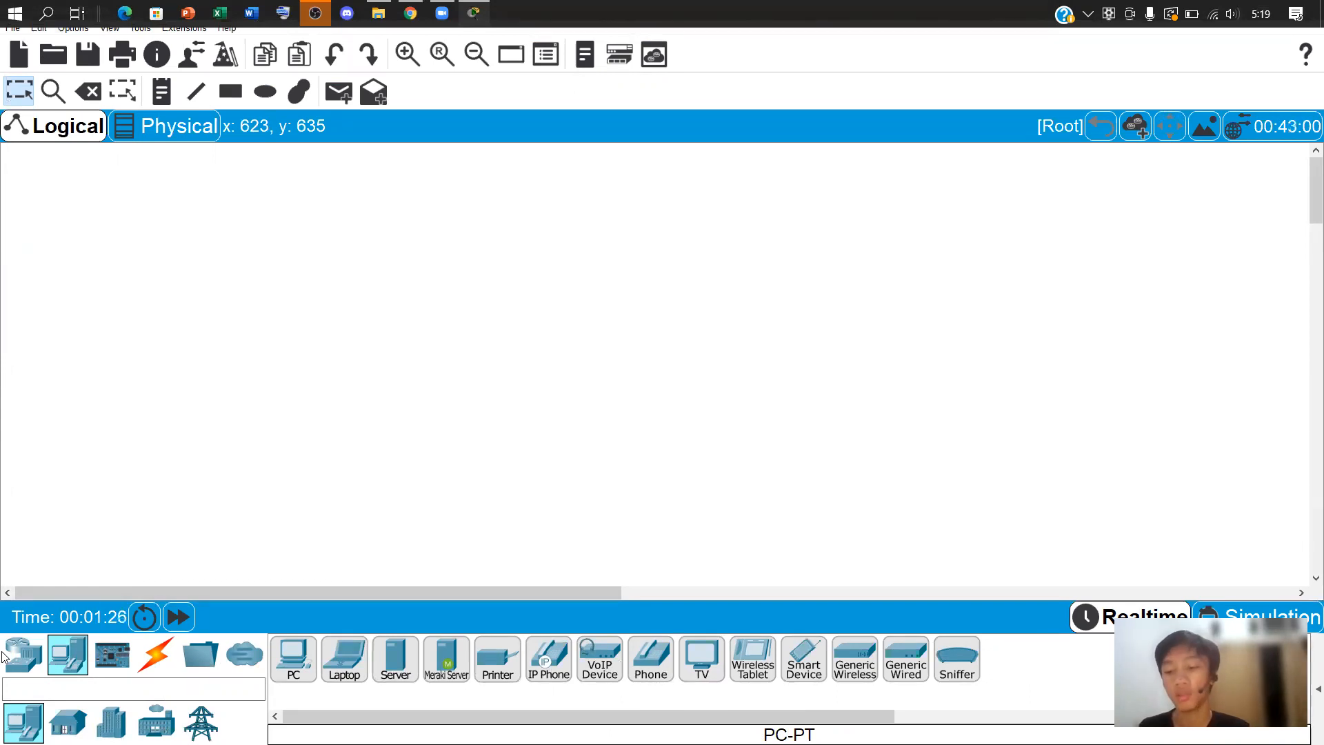
pyautogui.click(23, 654)
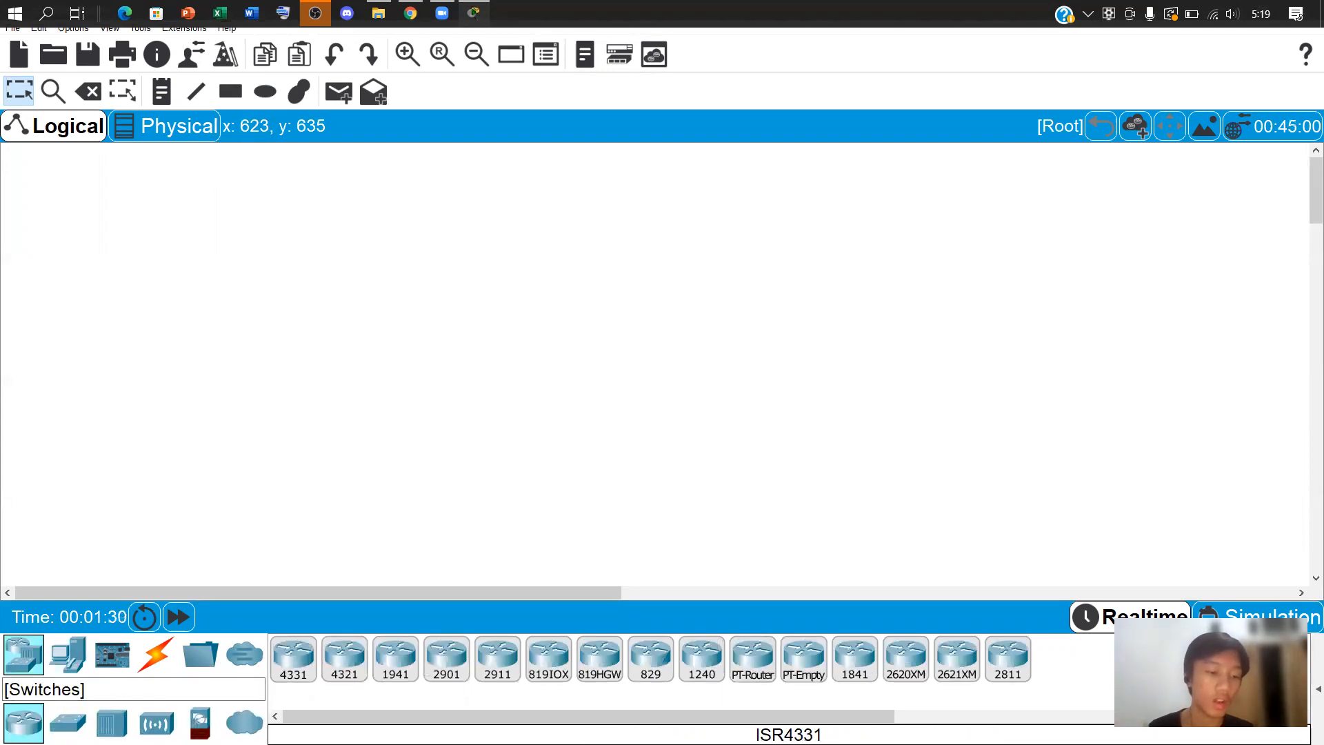
pyautogui.click(68, 722)
pyautogui.click(68, 653)
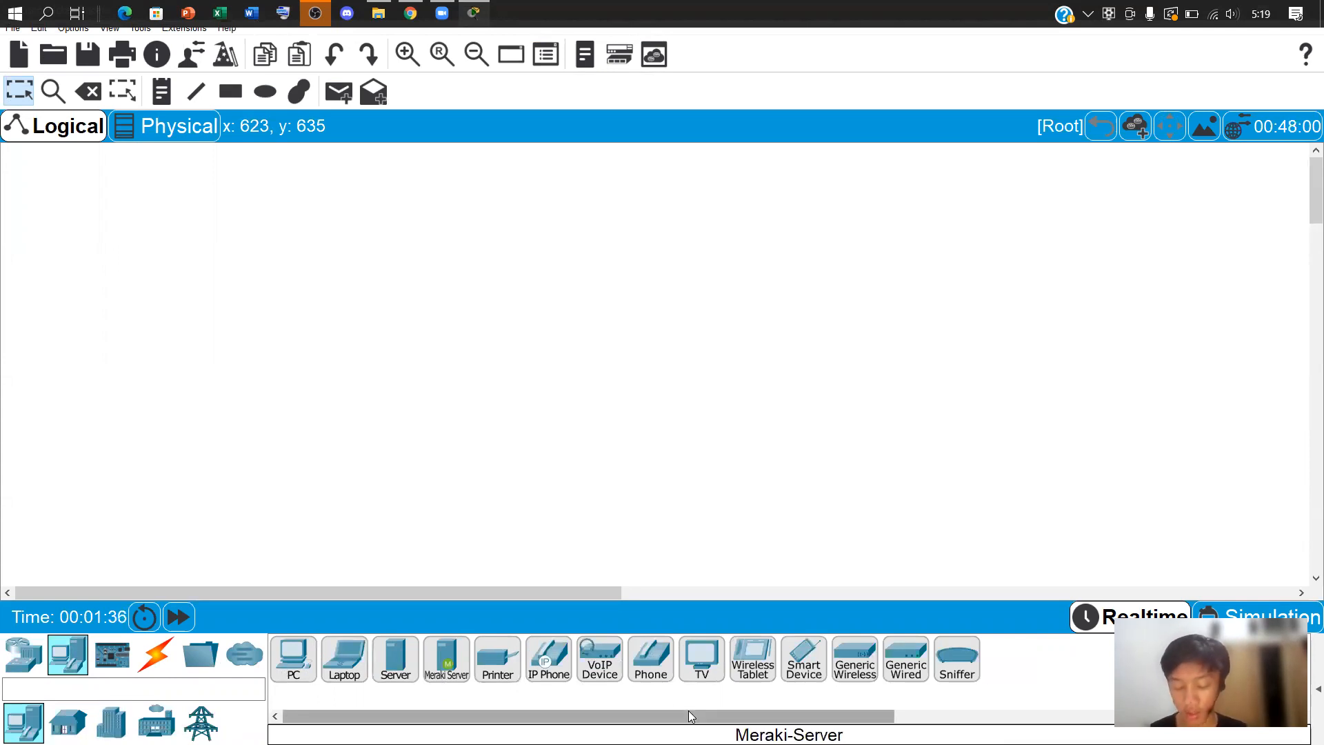
# Place a 2960 switch in the middle of the workspace and check its physical device view
pyautogui.click(23, 654)
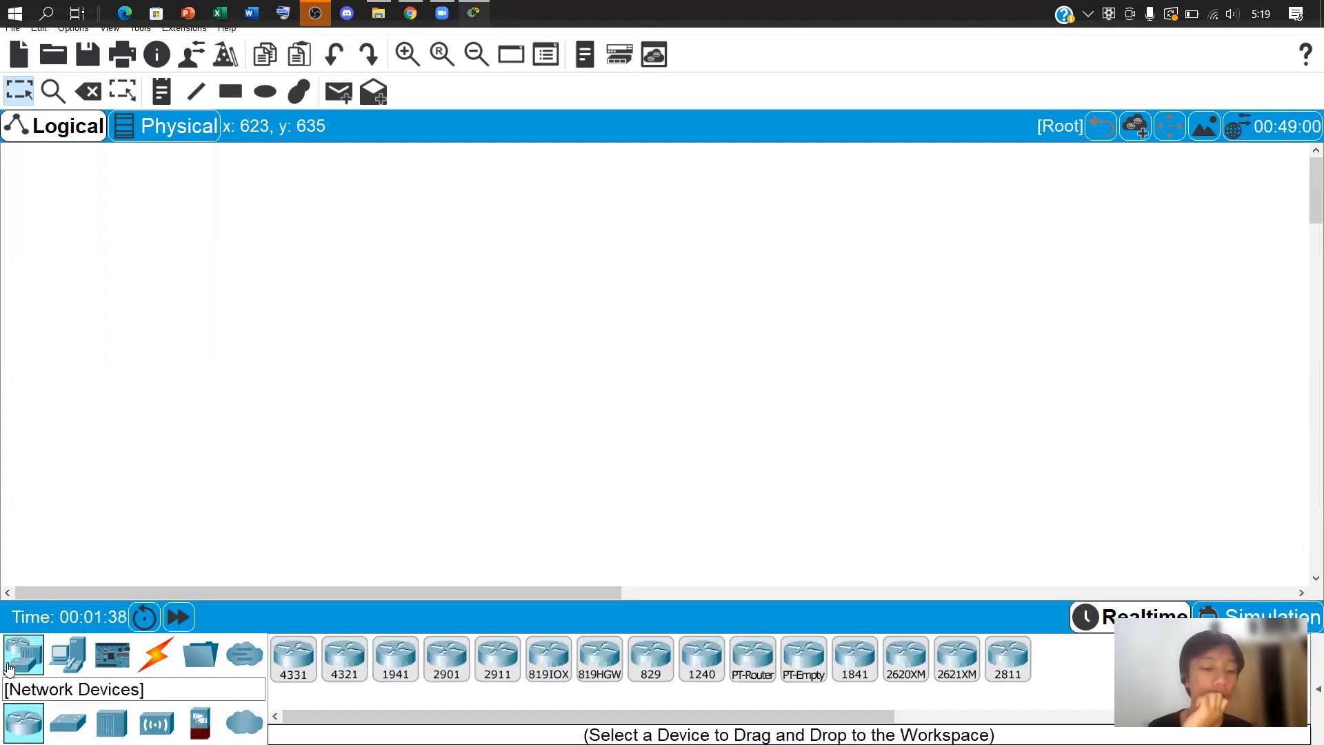
pyautogui.click(68, 722)
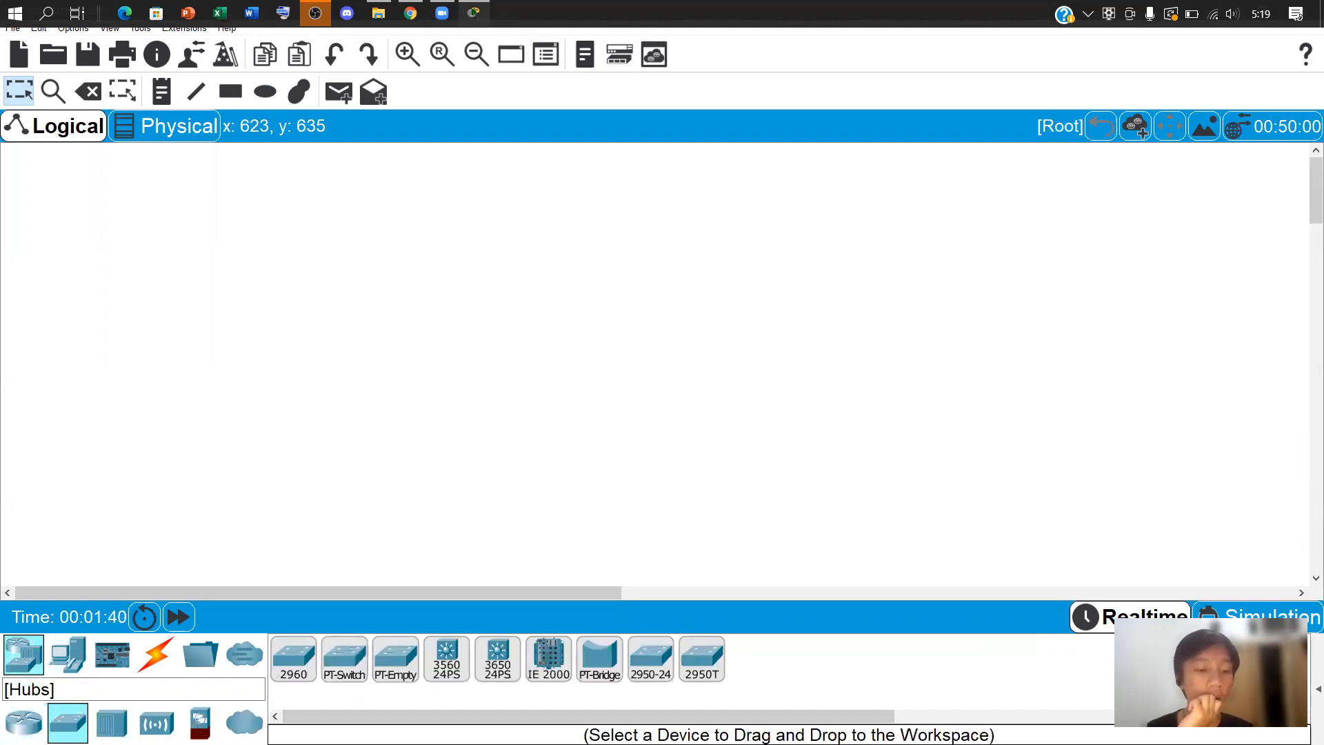
pyautogui.click(296, 667)
pyautogui.click(669, 342)
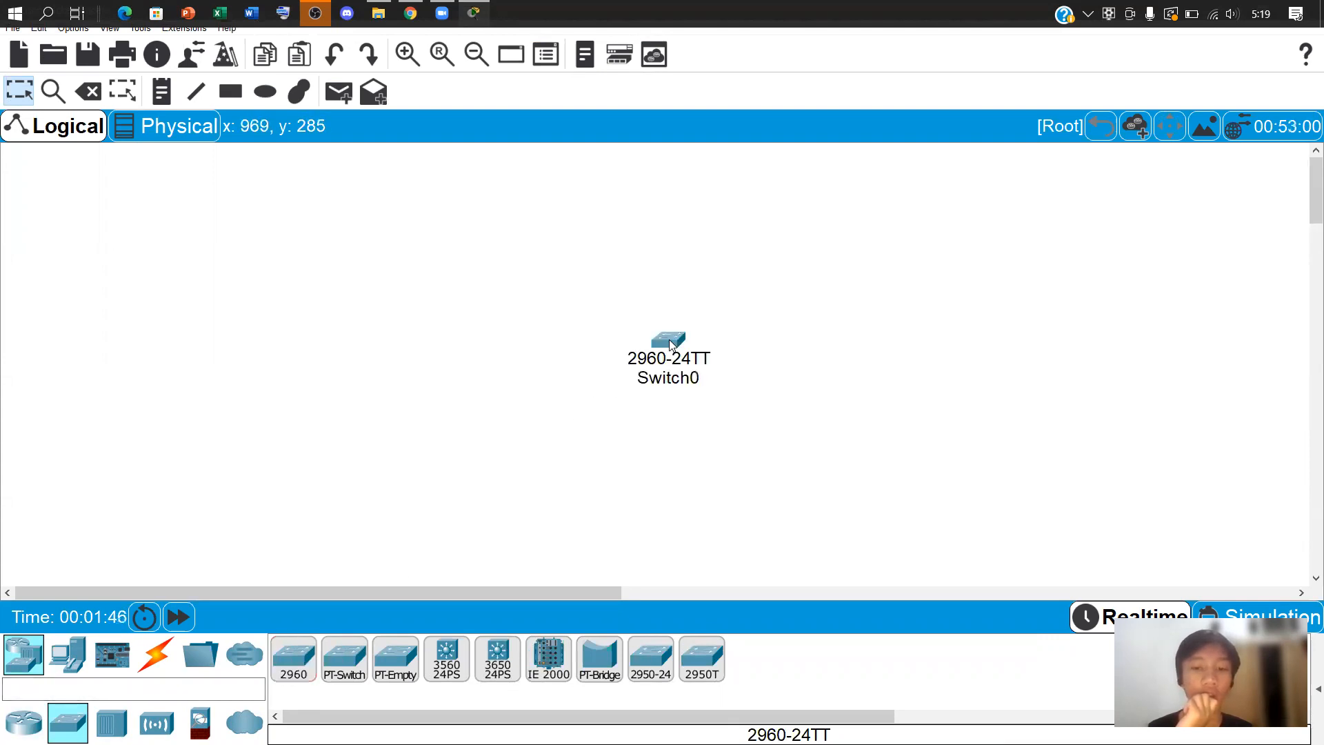
pyautogui.click(669, 342)
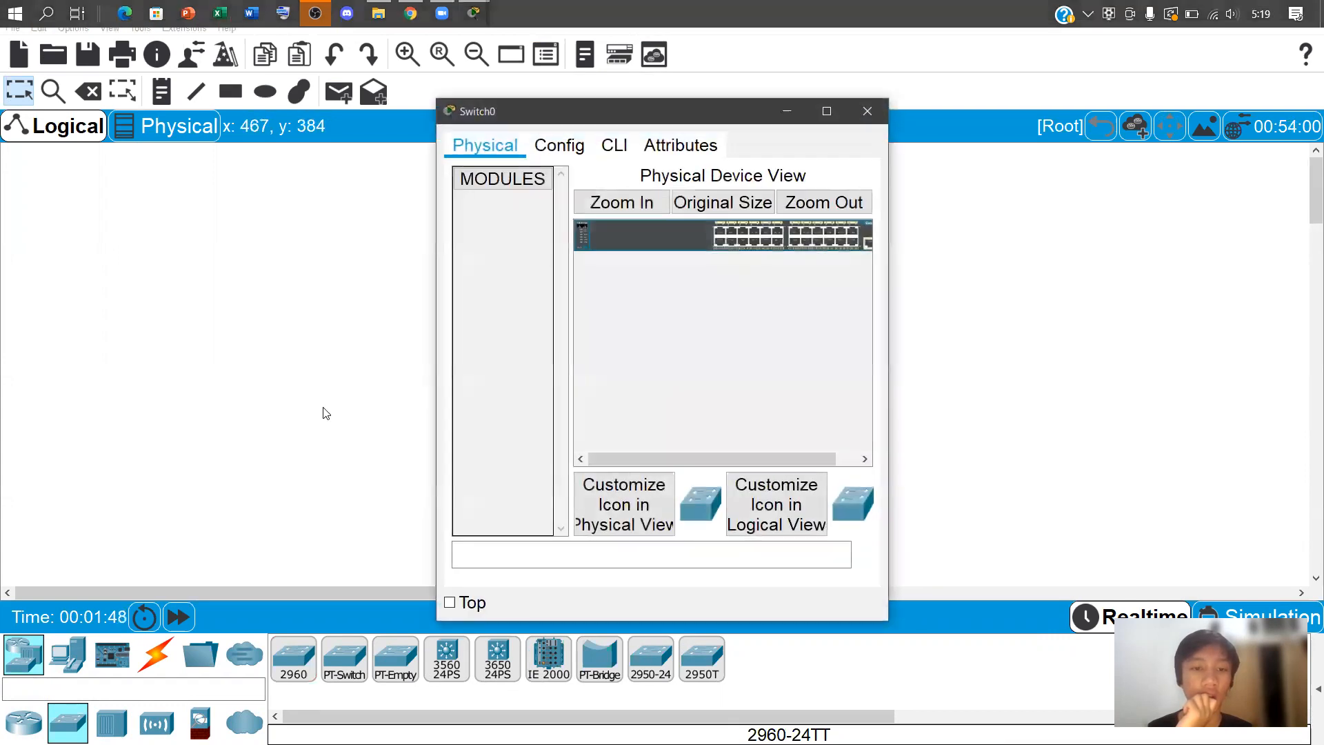
pyautogui.click(869, 111)
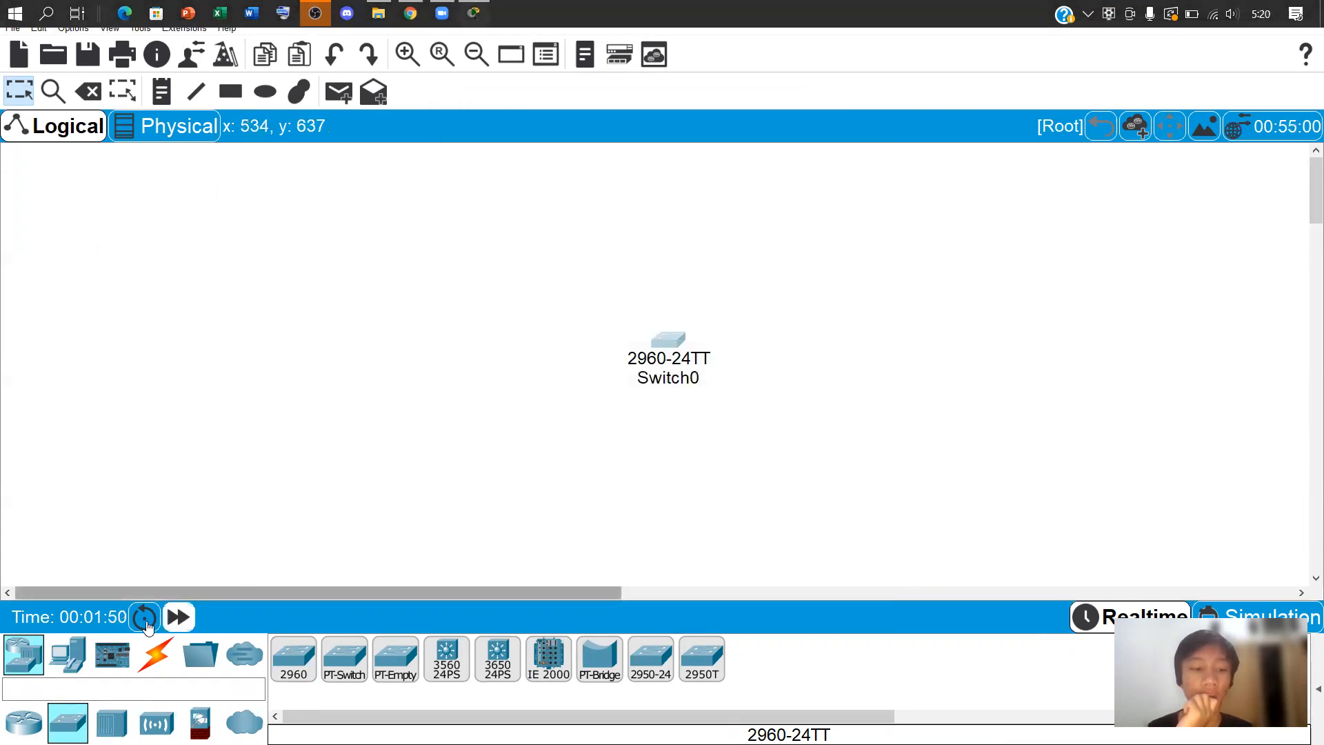
# Add two PCs to the workspace and arrange them on opposite sides of the switch
pyautogui.click(54, 666)
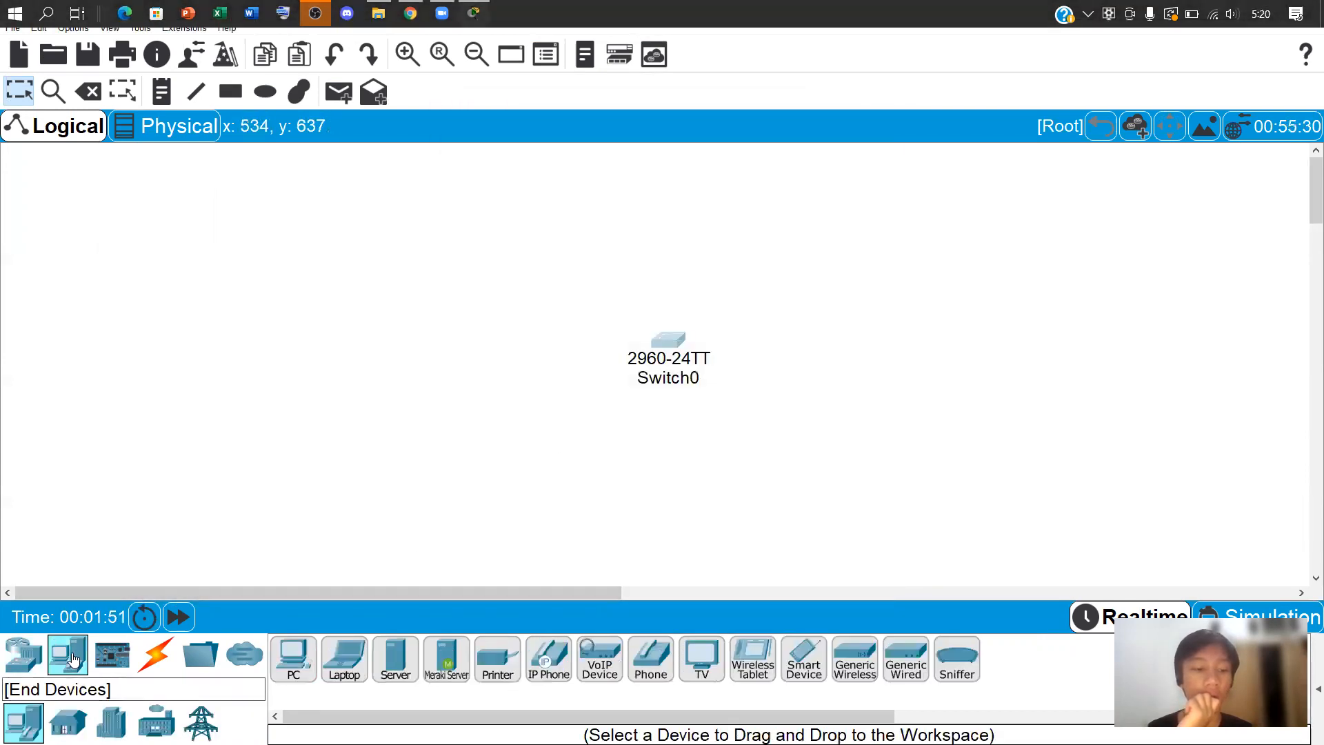
pyautogui.click(289, 674)
pyautogui.click(363, 662)
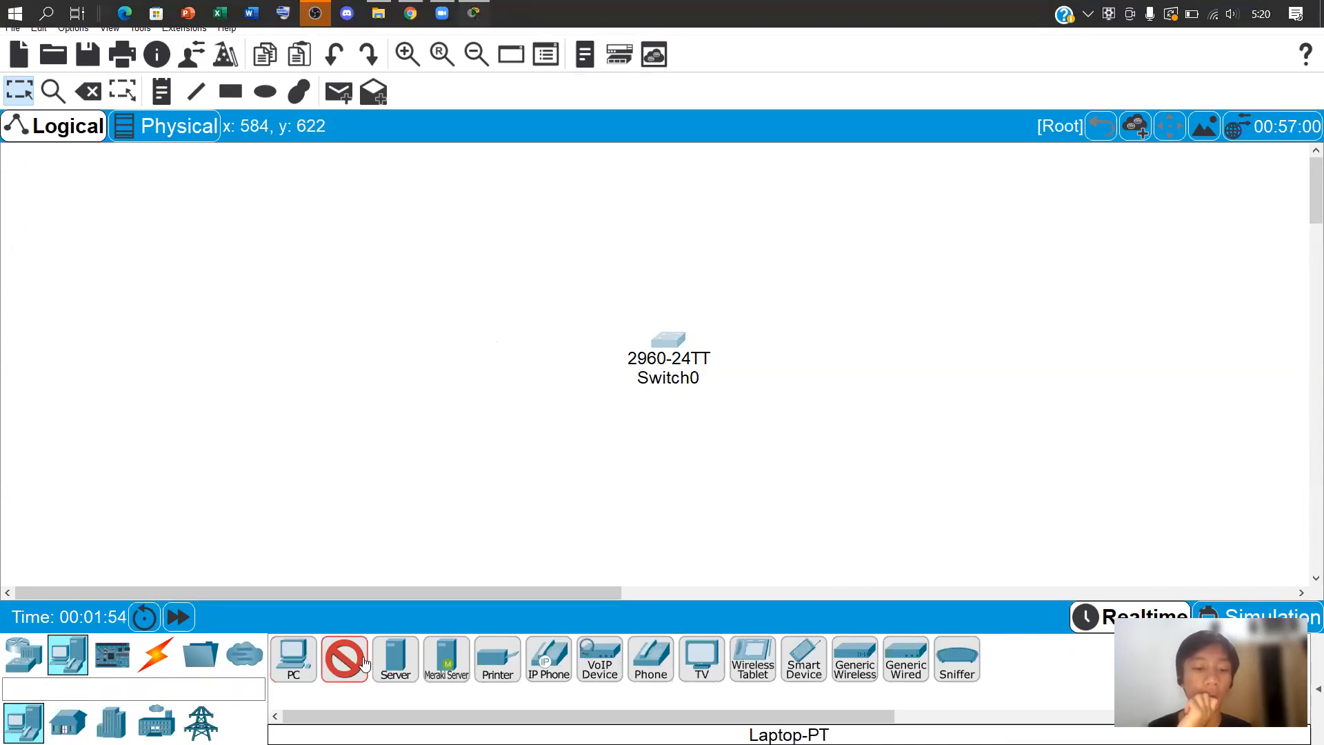
pyautogui.click(292, 676)
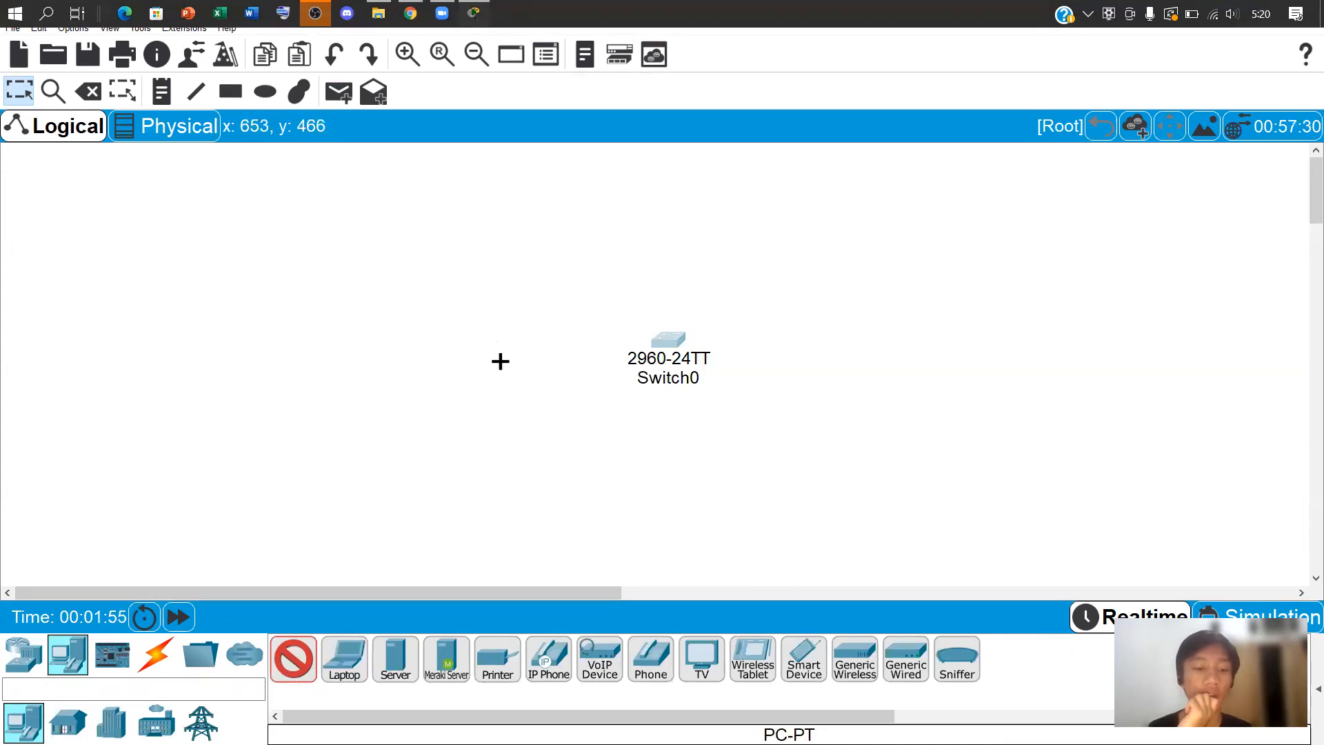
pyautogui.click(297, 662)
pyautogui.click(295, 661)
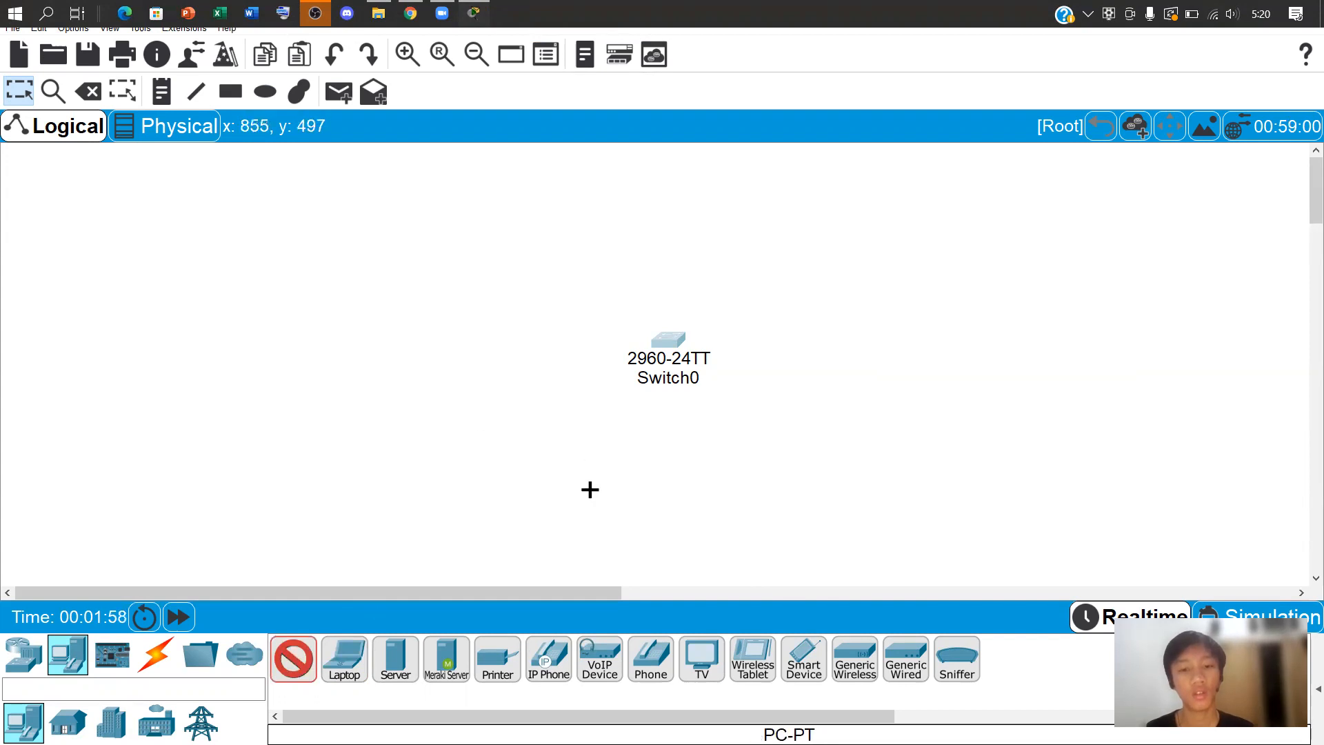
pyautogui.click(564, 455)
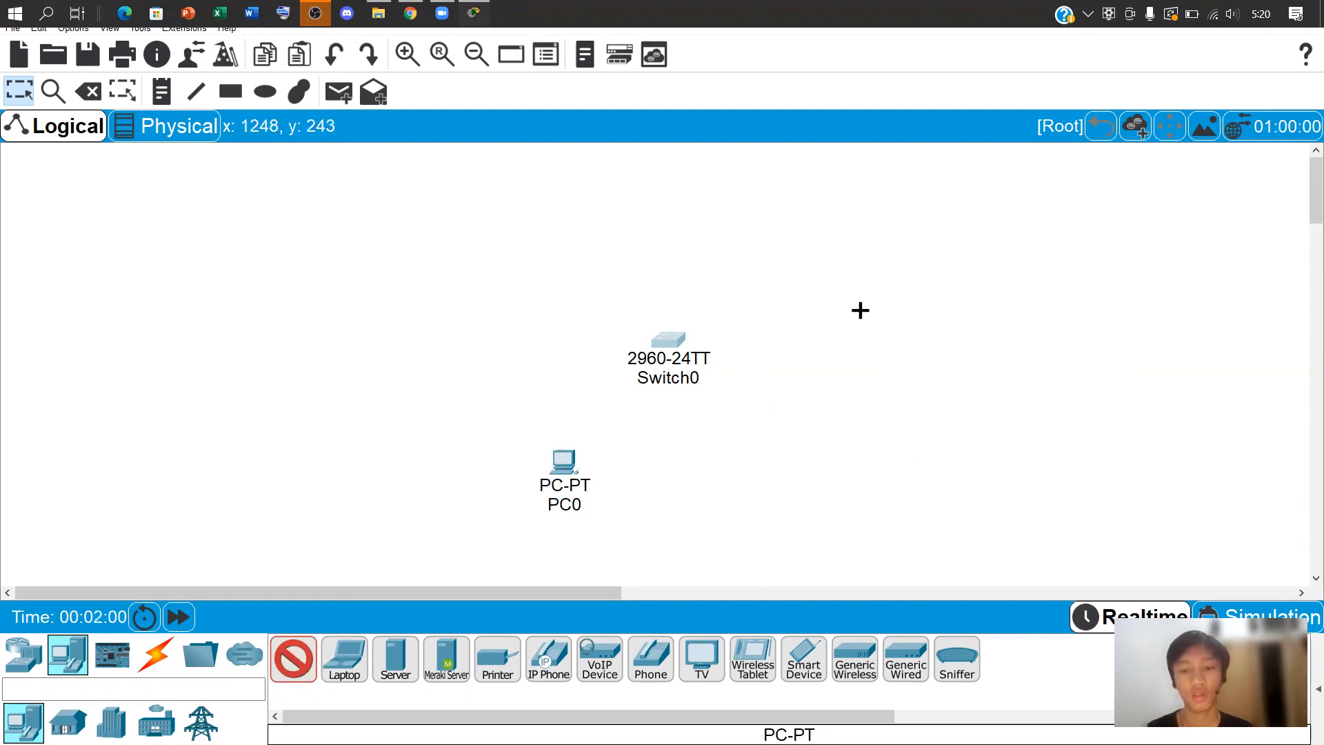
pyautogui.click(861, 348)
pyautogui.press('Escape')
pyautogui.moveTo(566, 479); pyautogui.dragTo(475, 352)
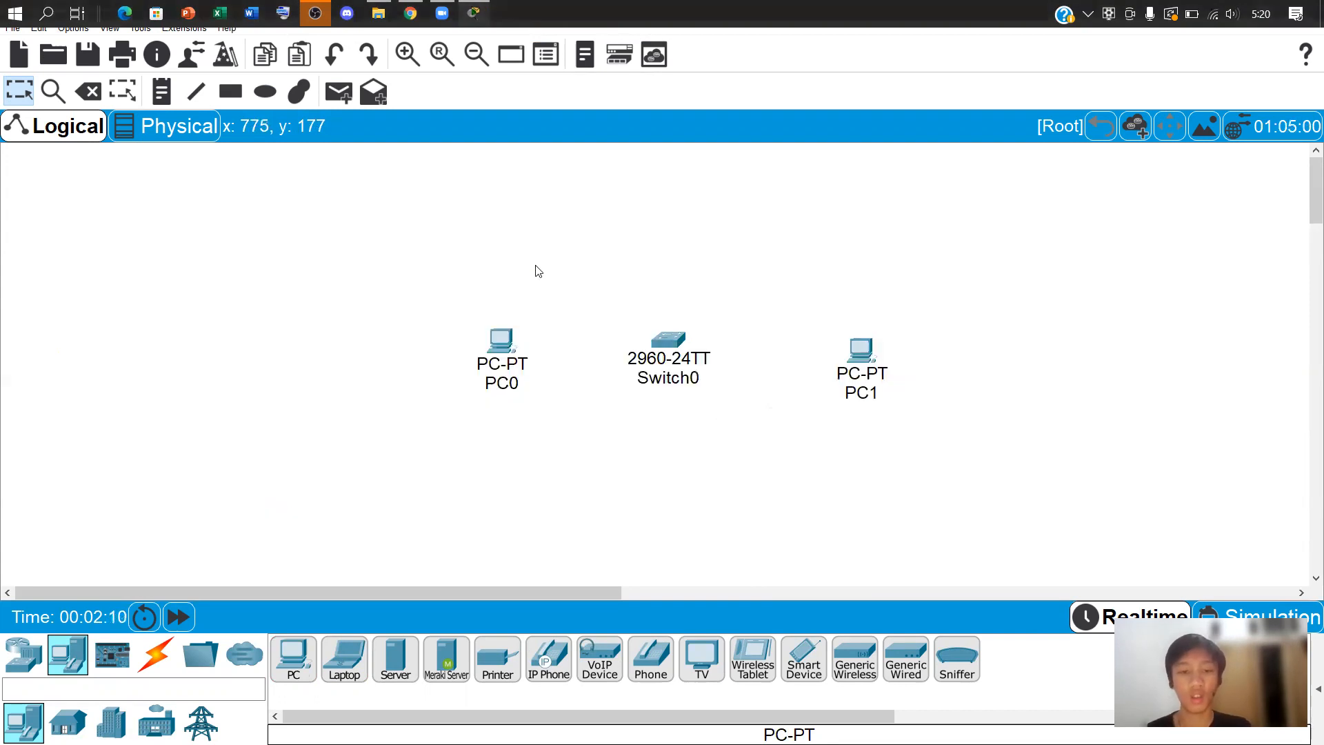
# Check PC0's device window, and start deleting the PC but cancel the deletion
pyautogui.click(504, 344)
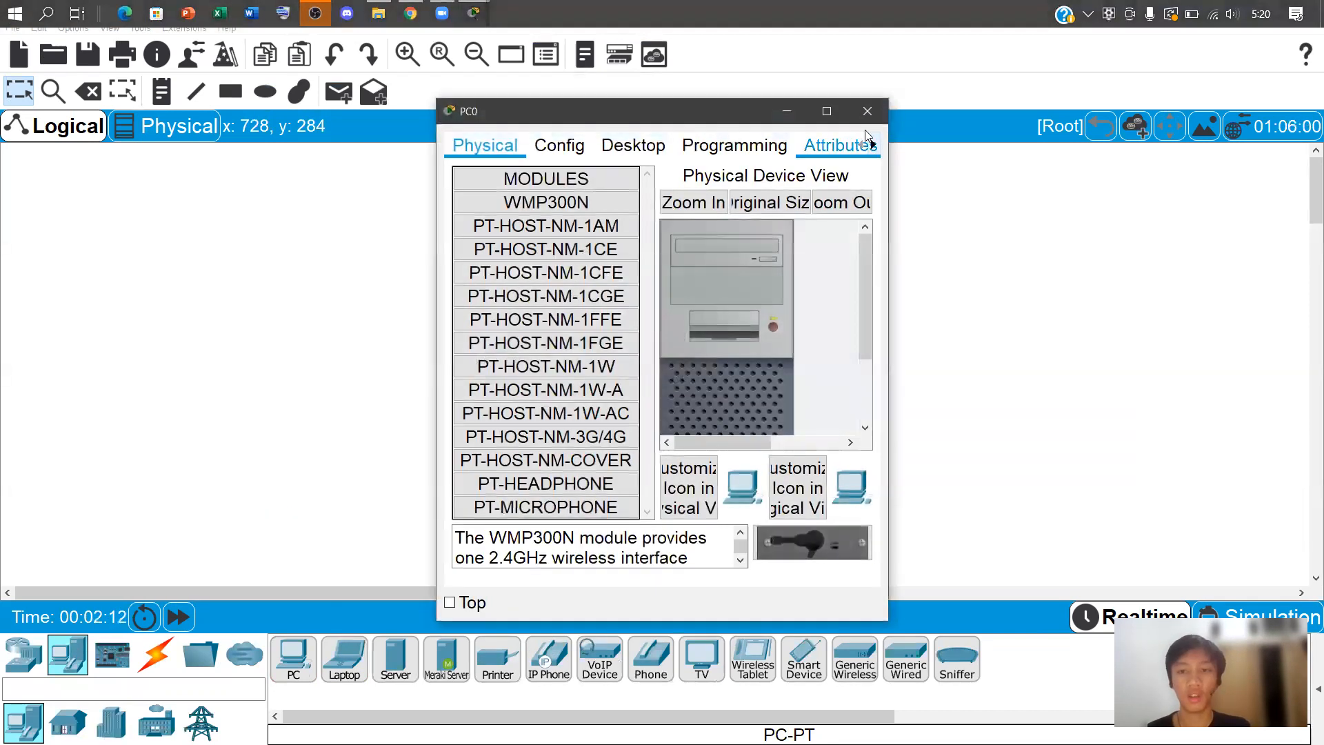
pyautogui.click(862, 116)
pyautogui.press('Delete')
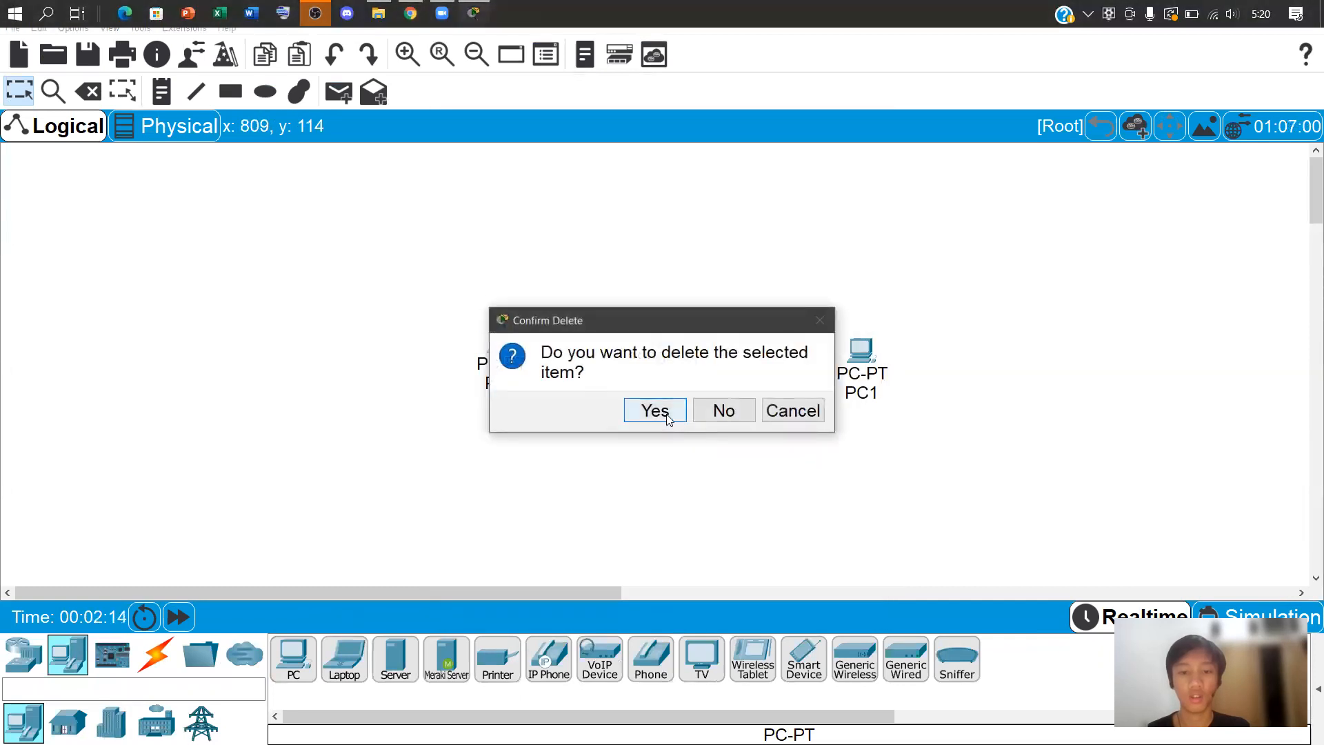
pyautogui.click(792, 411)
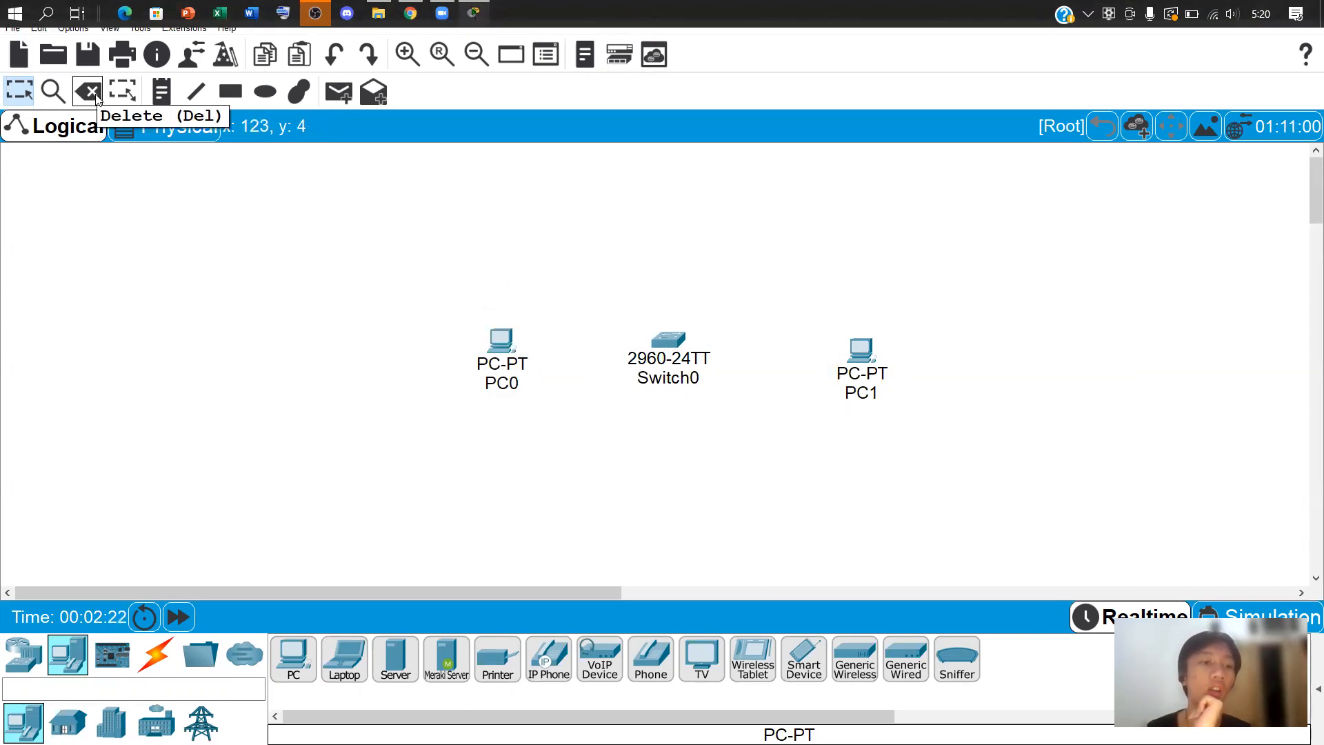
# Delete both PCs from the workspace and return to the selection tool
pyautogui.click(501, 339)
pyautogui.click(888, 116)
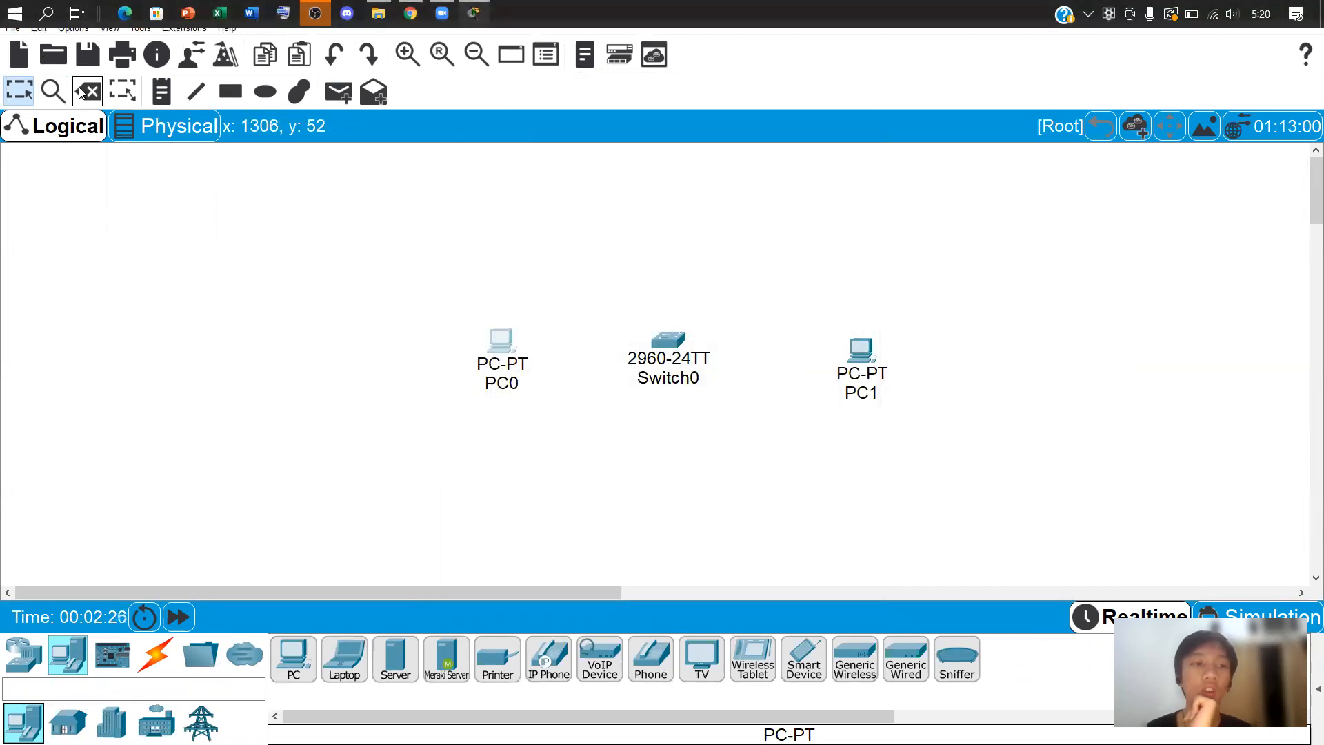
pyautogui.click(81, 92)
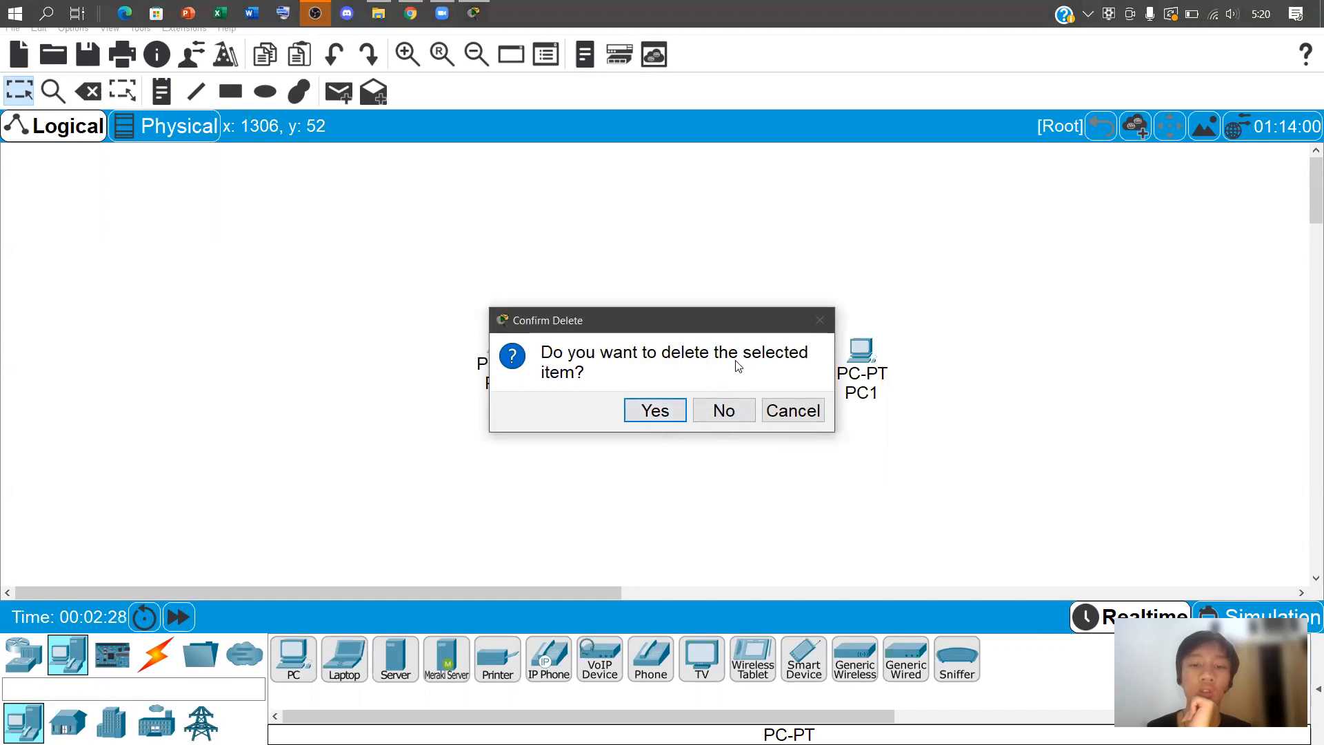
pyautogui.click(655, 411)
pyautogui.click(867, 348)
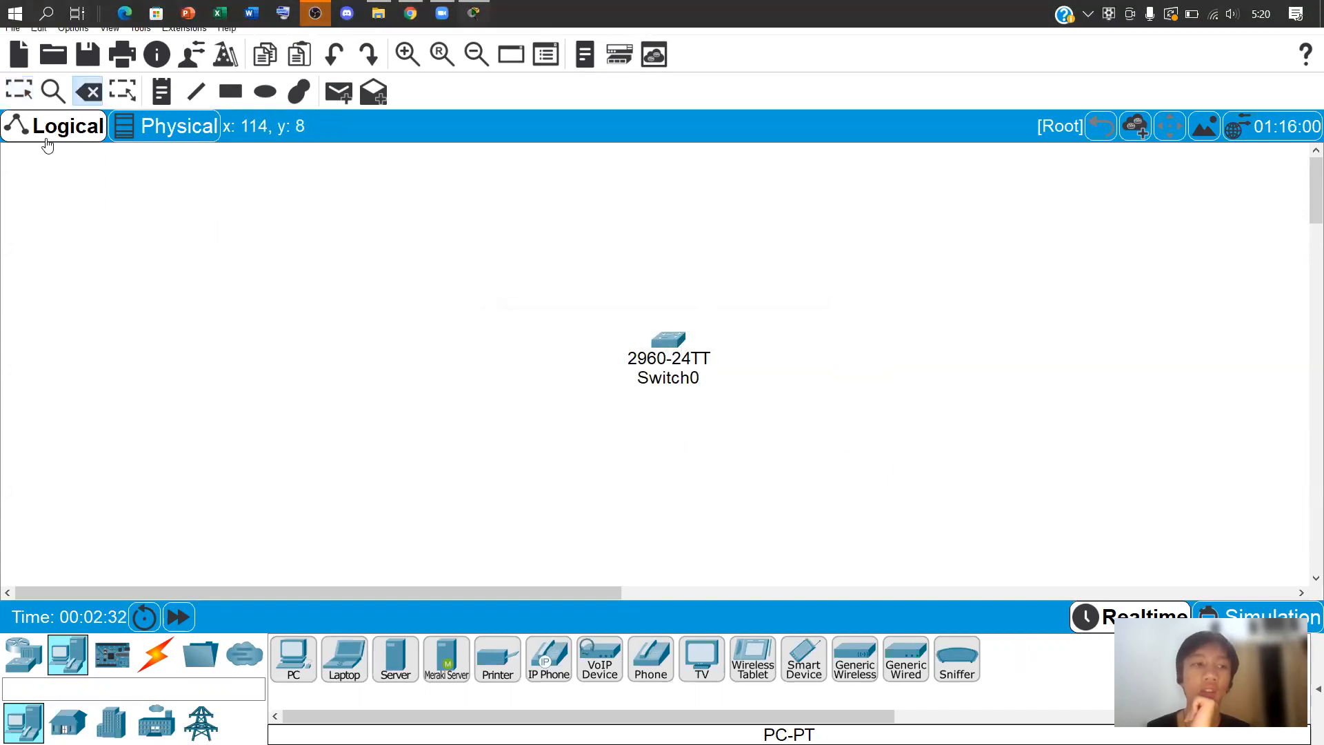
pyautogui.click(14, 88)
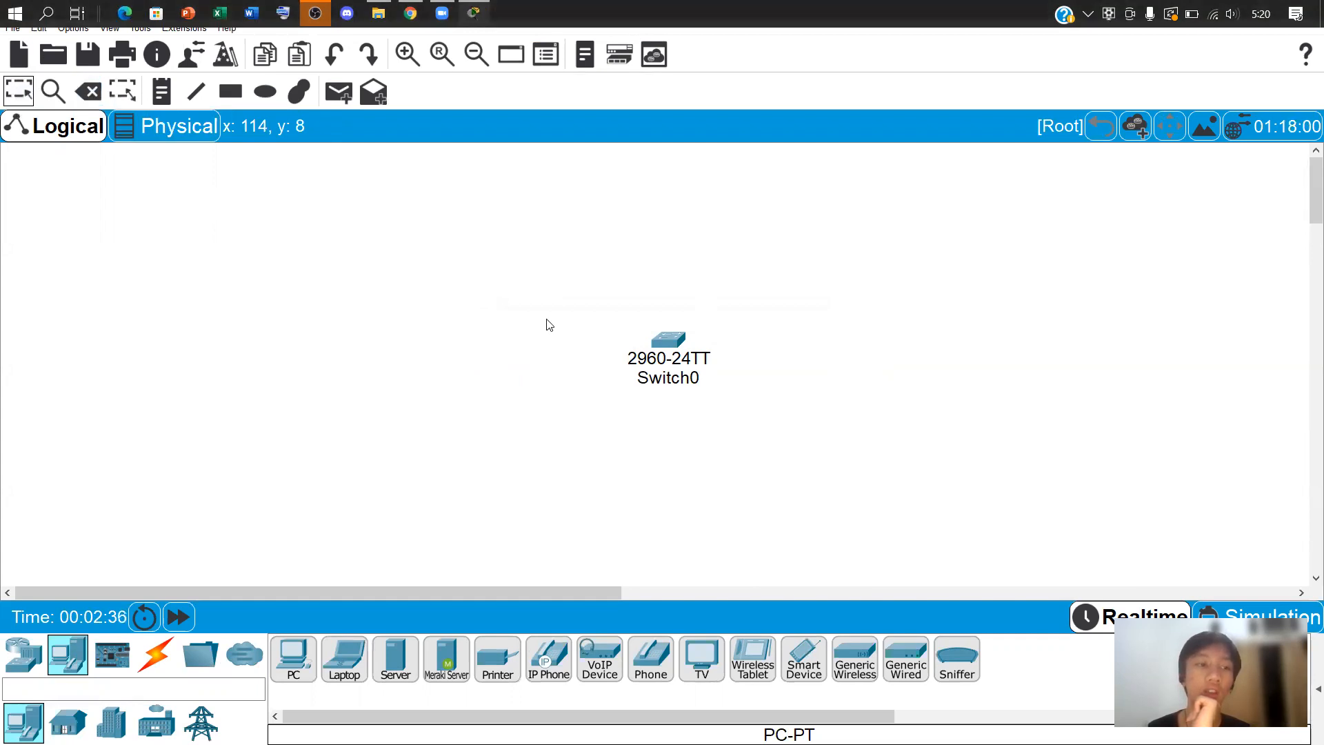
# Move the switch slightly to the left and view its physical device view
pyautogui.moveTo(680, 348); pyautogui.dragTo(654, 357)
pyautogui.click(654, 357)
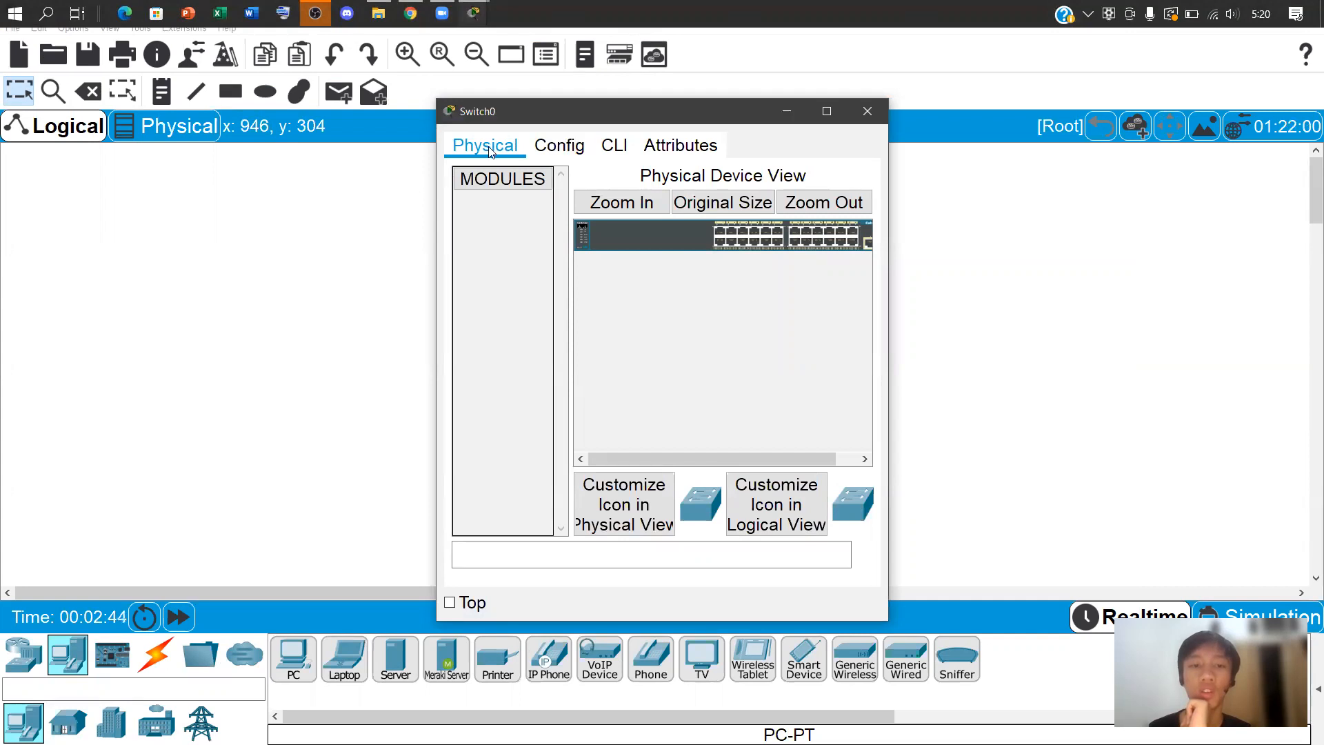
pyautogui.click(868, 111)
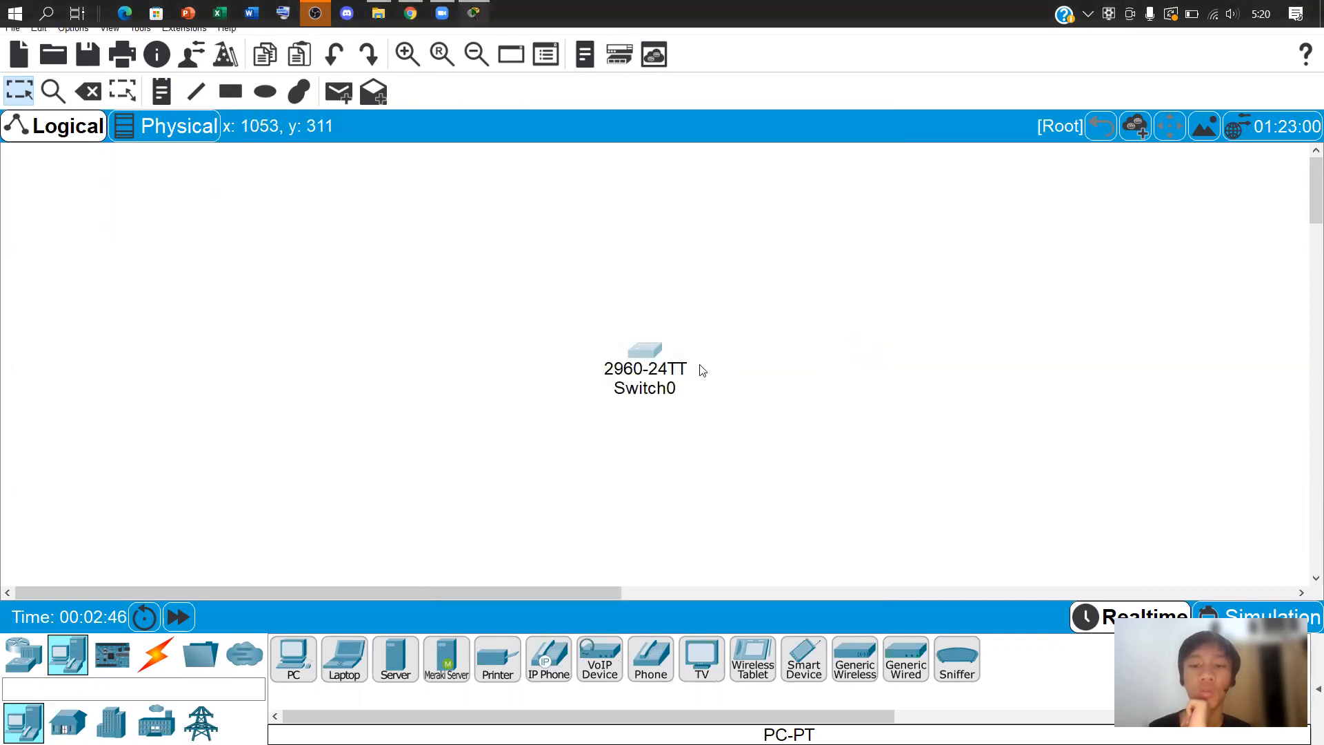
# Open the switch's IOS command line interface and start the session at the user prompt
pyautogui.click(642, 359)
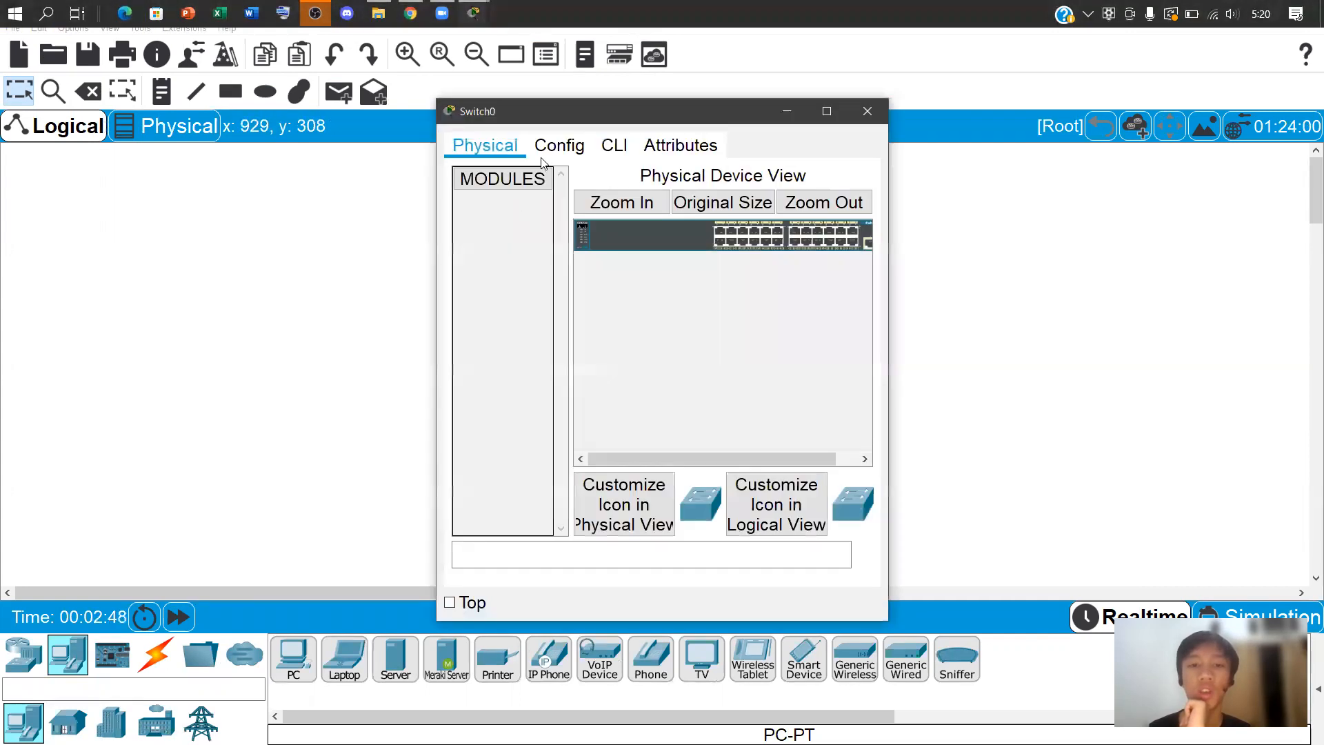
pyautogui.click(615, 146)
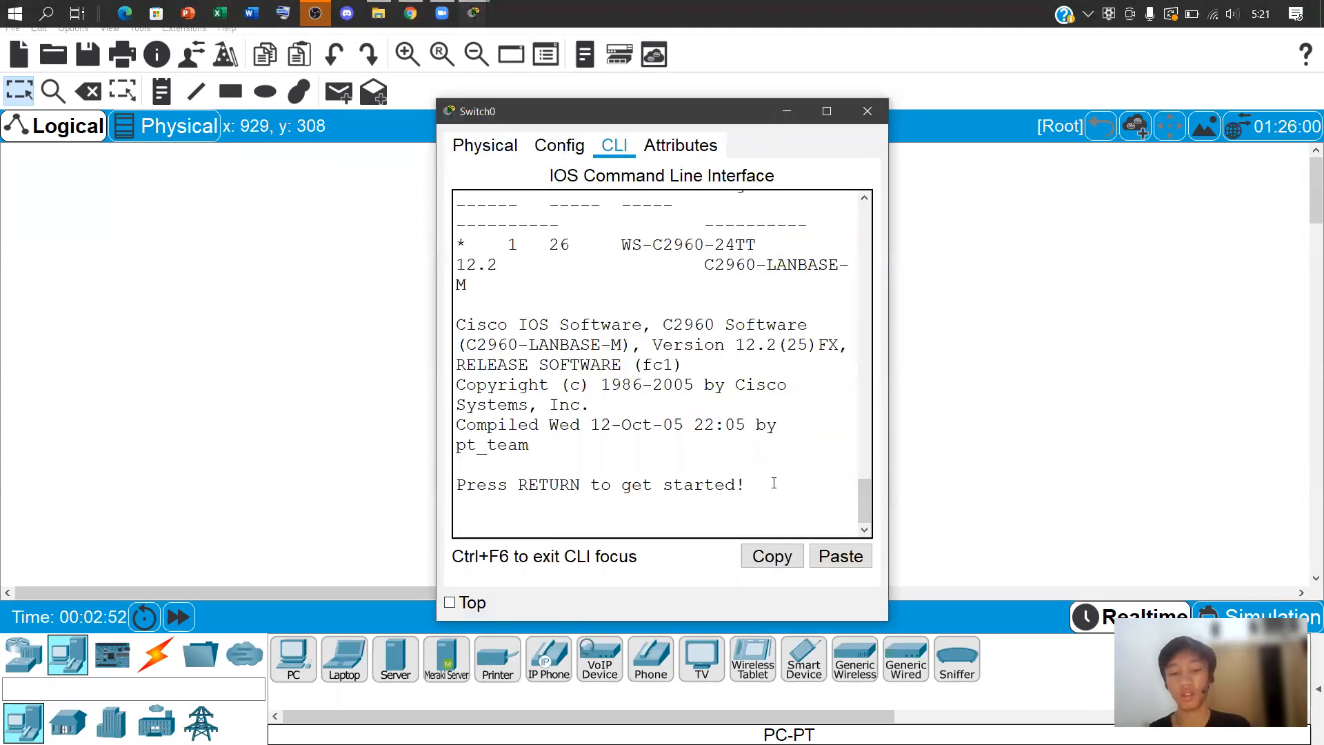
pyautogui.press('Return')
pyautogui.press('Return')
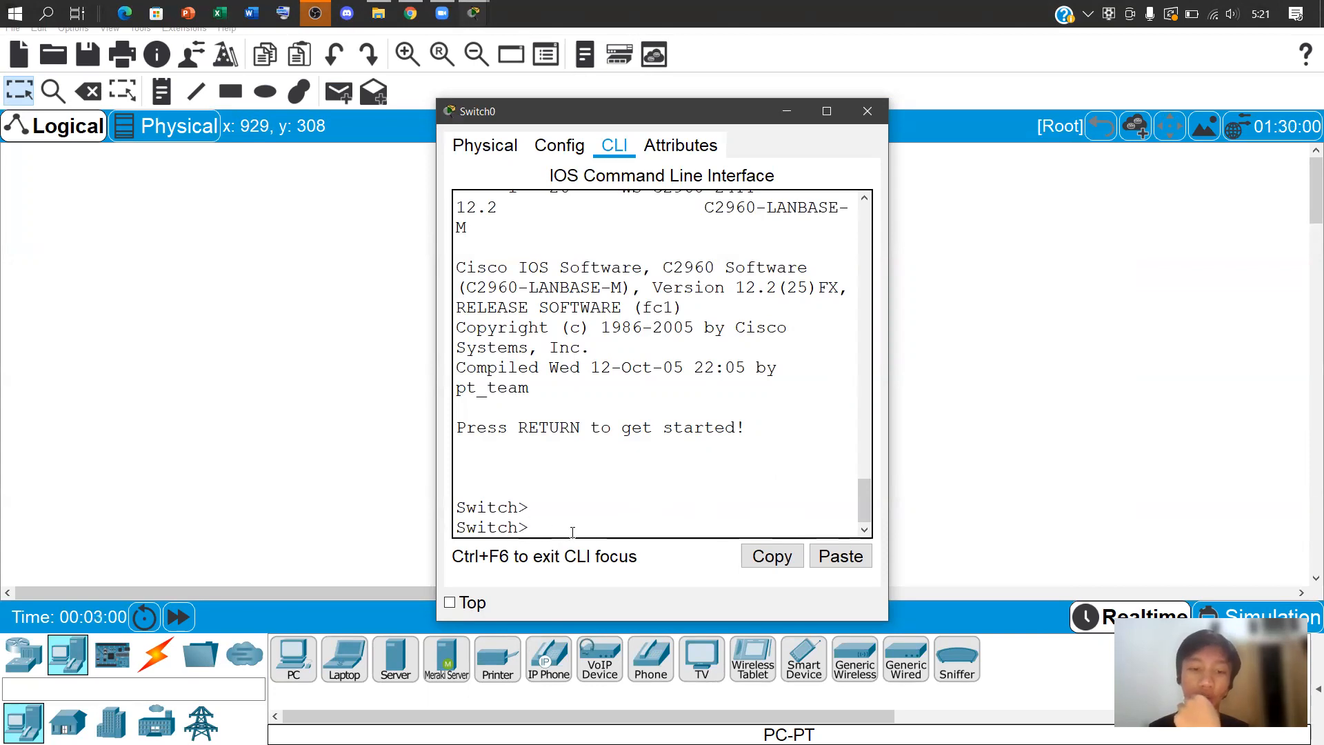
# Highlight the Switch> prompt lines to point out the user EXEC mode
pyautogui.moveTo(517, 528); pyautogui.dragTo(531, 532)
pyautogui.click(535, 532)
pyautogui.moveTo(457, 507); pyautogui.dragTo(544, 527)
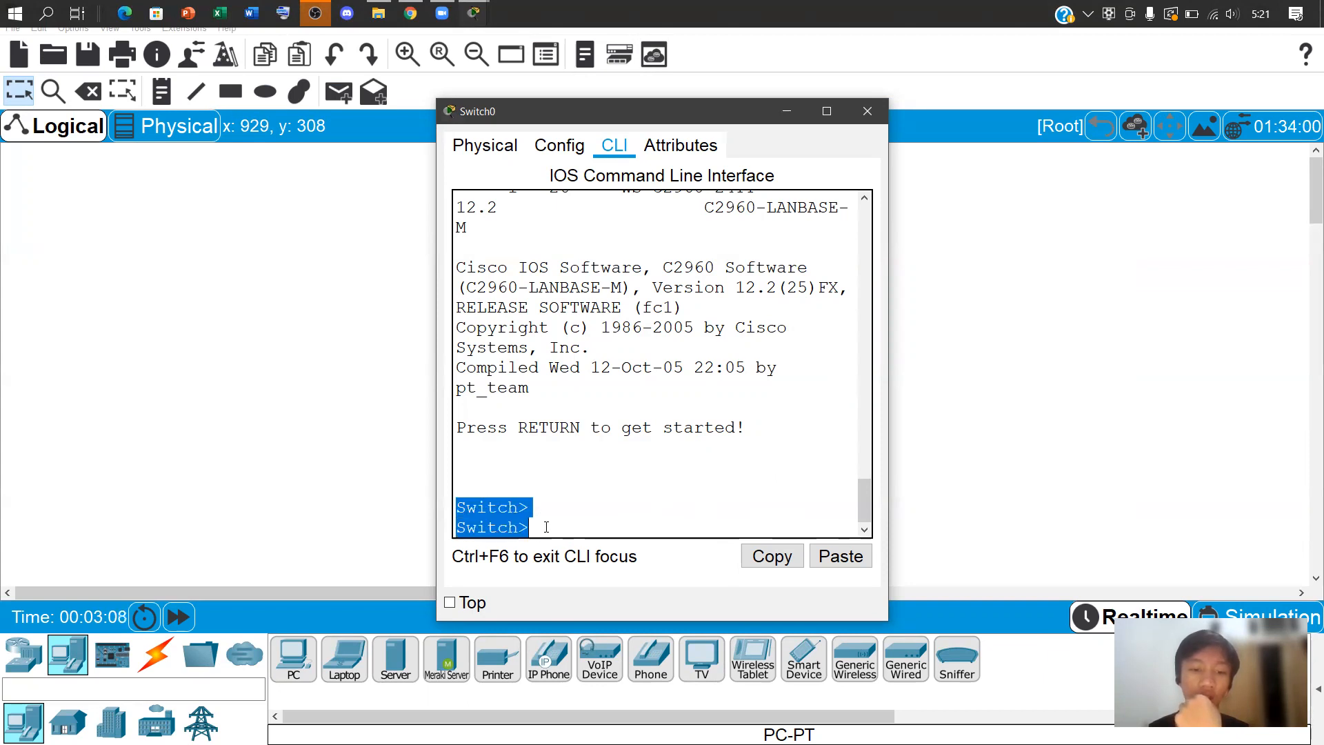
# Enter privileged EXEC mode on the switch with the enable command
pyautogui.click(548, 527)
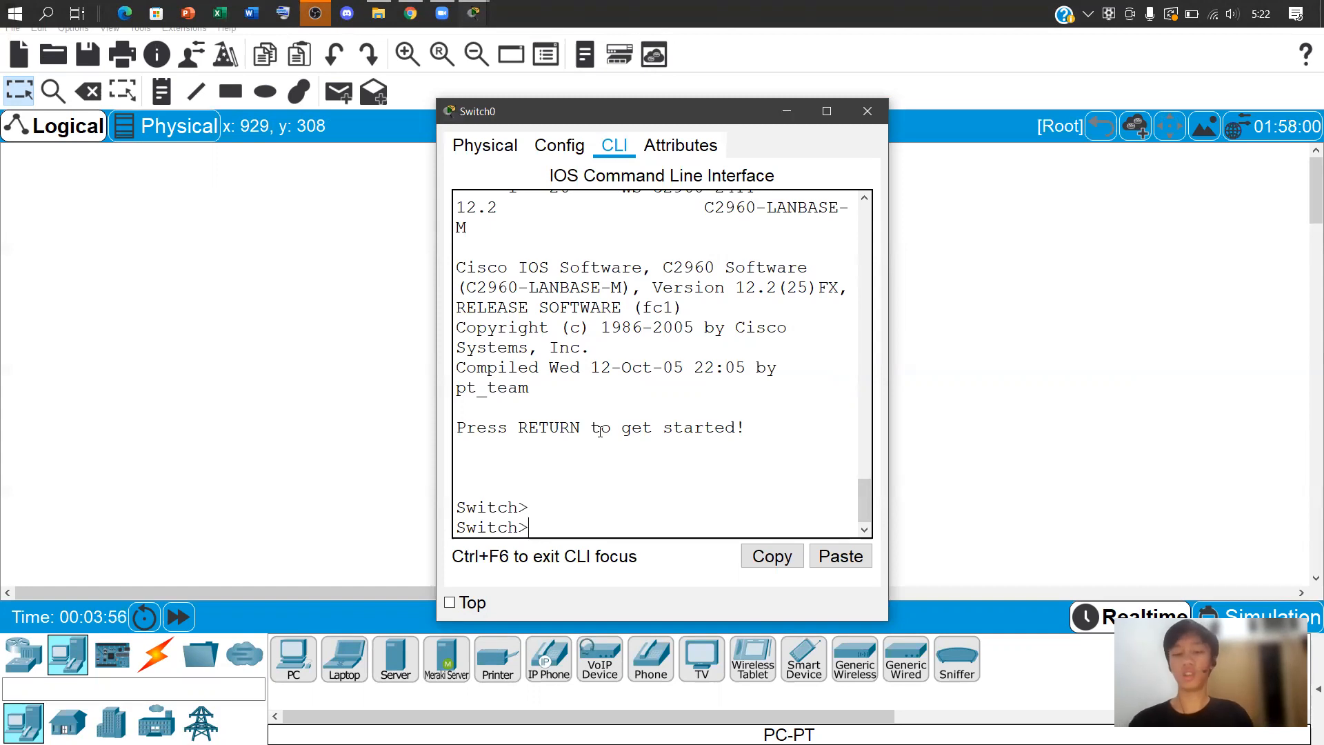
pyautogui.write('enable')
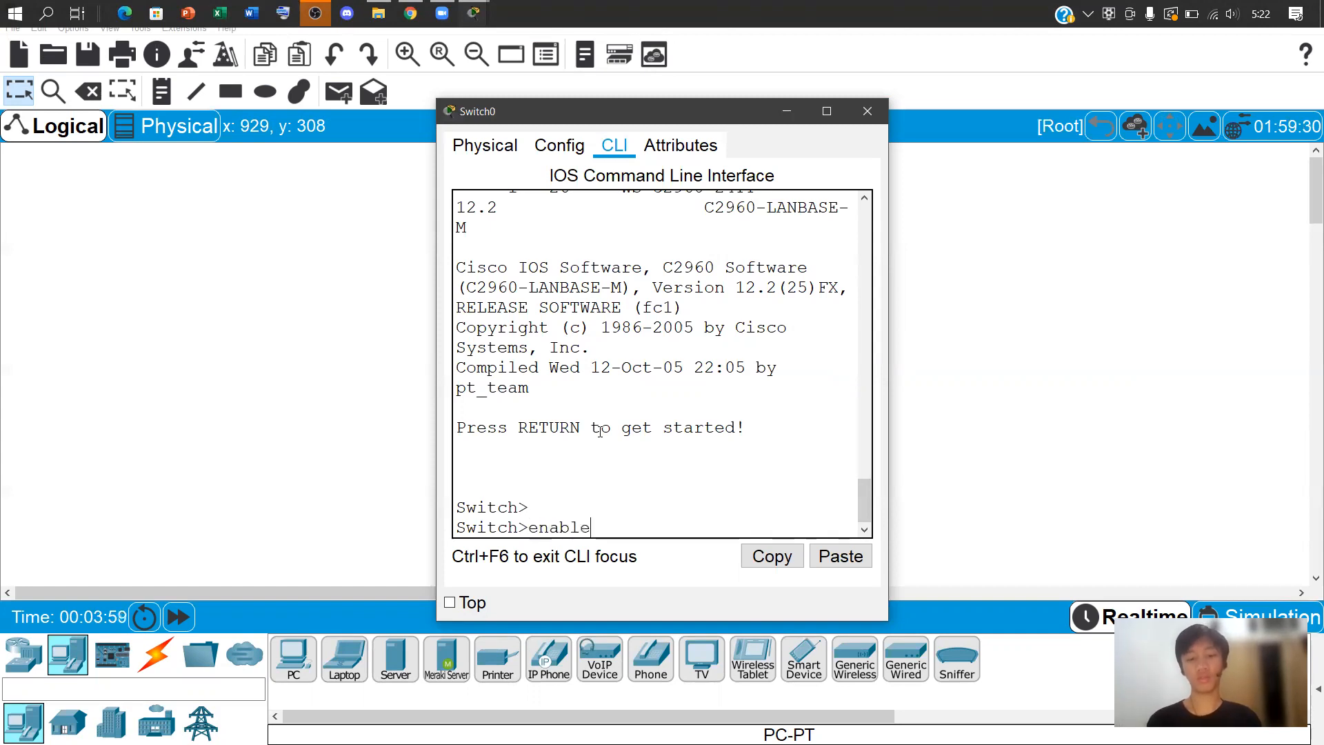
pyautogui.press('Return')
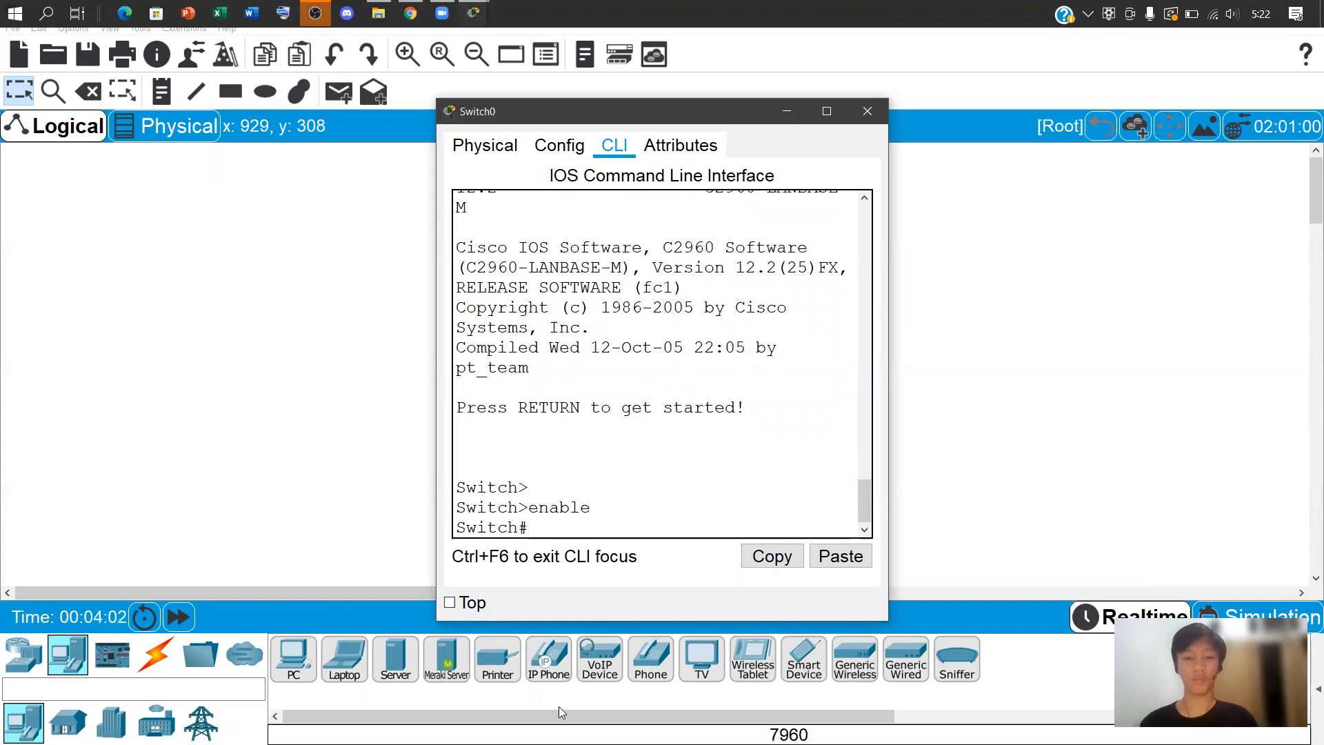
# Highlight the Switch# prompt and its # sign to point out privileged EXEC mode
pyautogui.moveTo(519, 527); pyautogui.dragTo(529, 529)
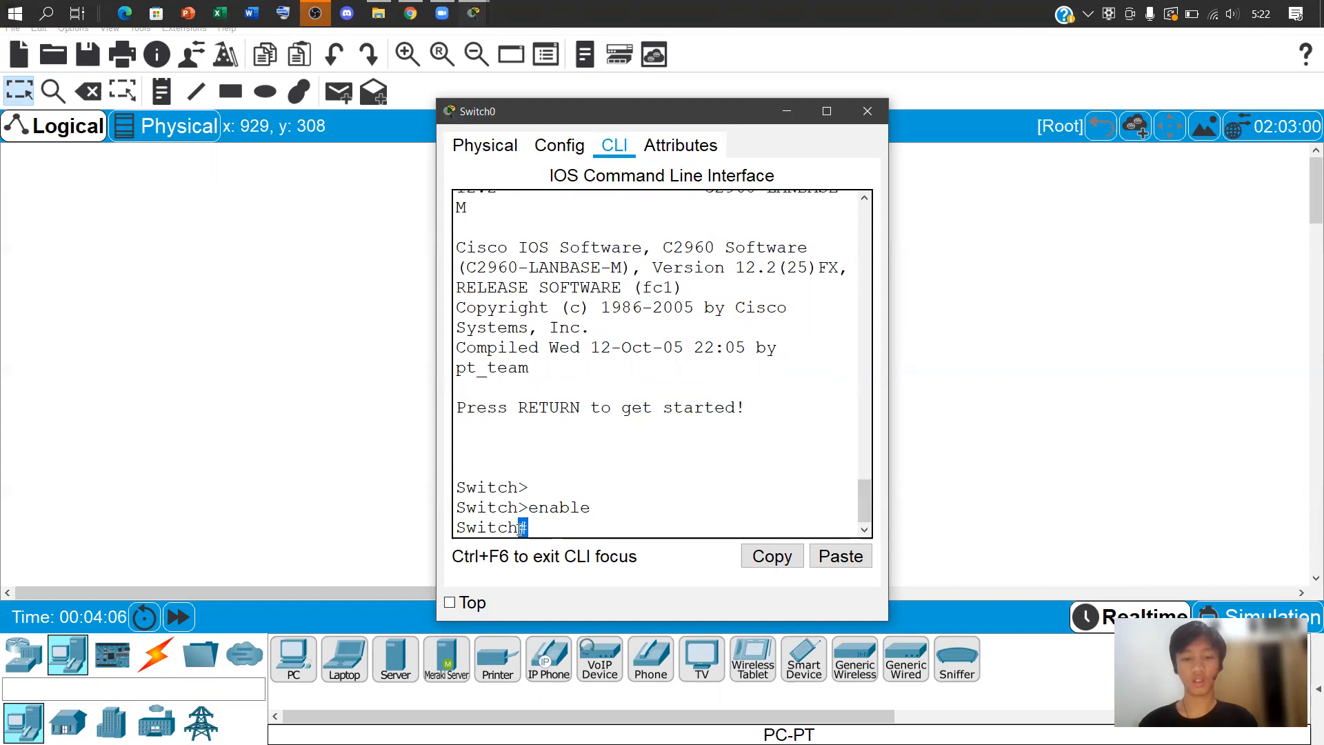
pyautogui.click(512, 529)
pyautogui.moveTo(460, 526); pyautogui.dragTo(555, 525)
pyautogui.click(558, 526)
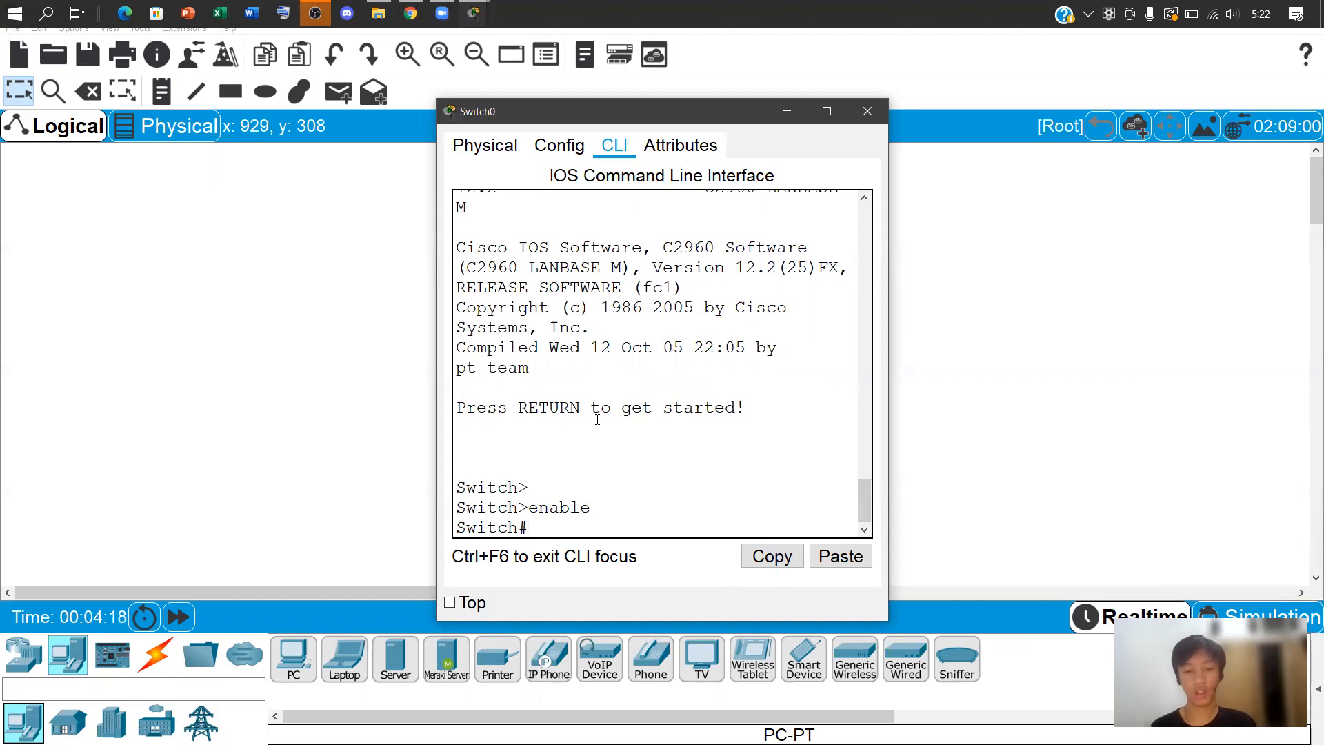
# Enter global configuration mode on the switch with configure terminal and repeat the empty prompt several times
pyautogui.write('c')
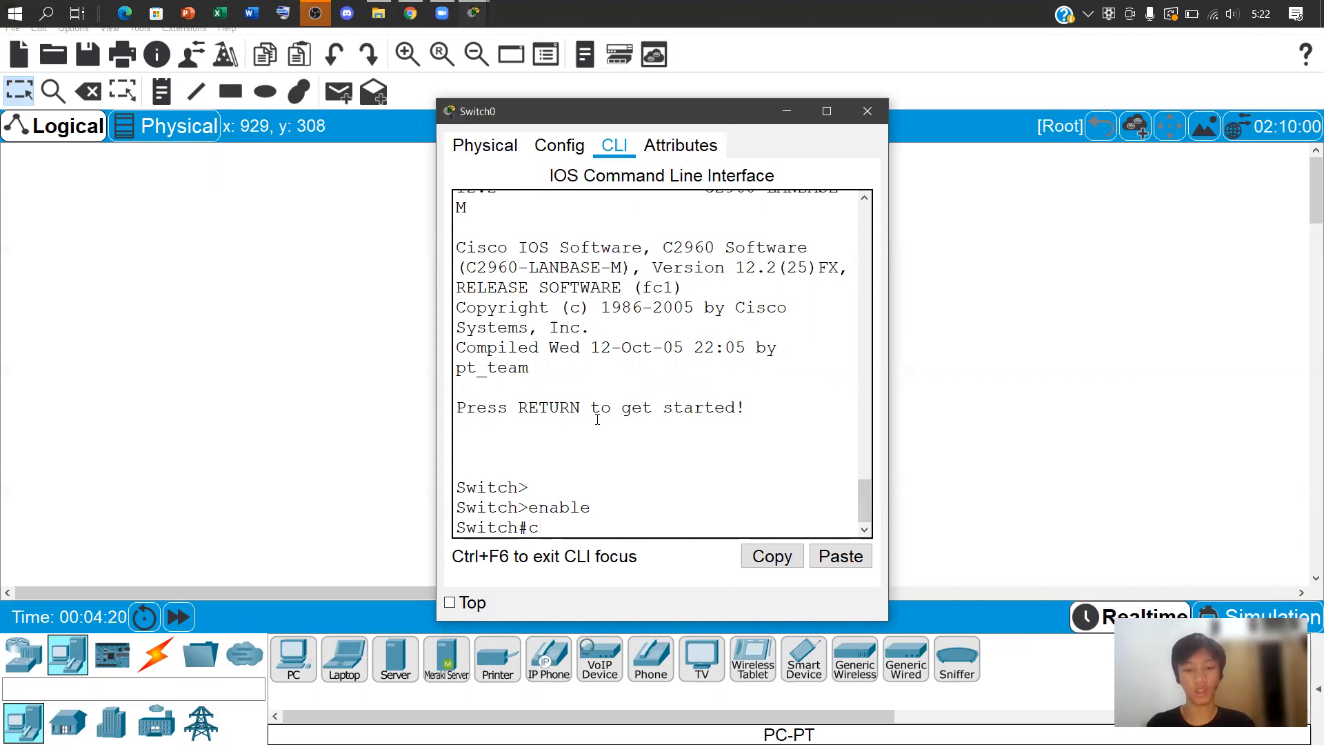
pyautogui.write('onfigur')
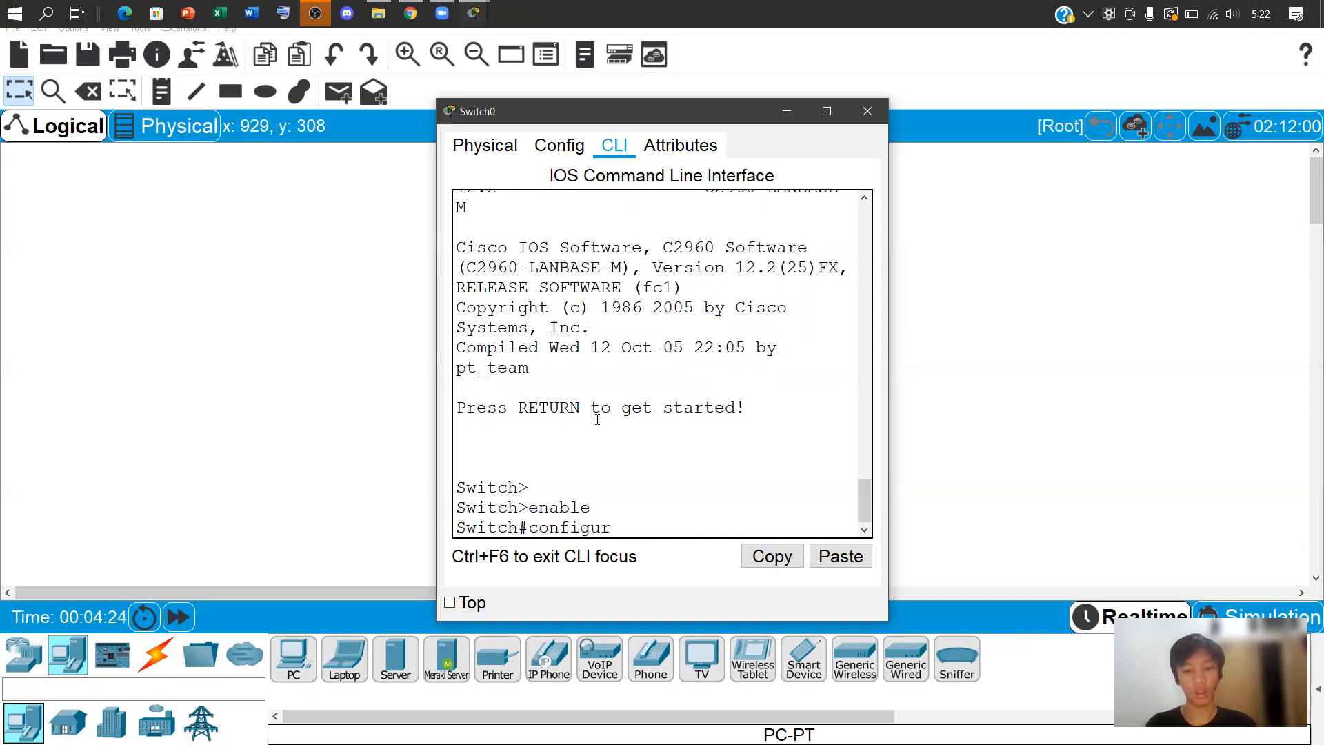
pyautogui.write('e terminal')
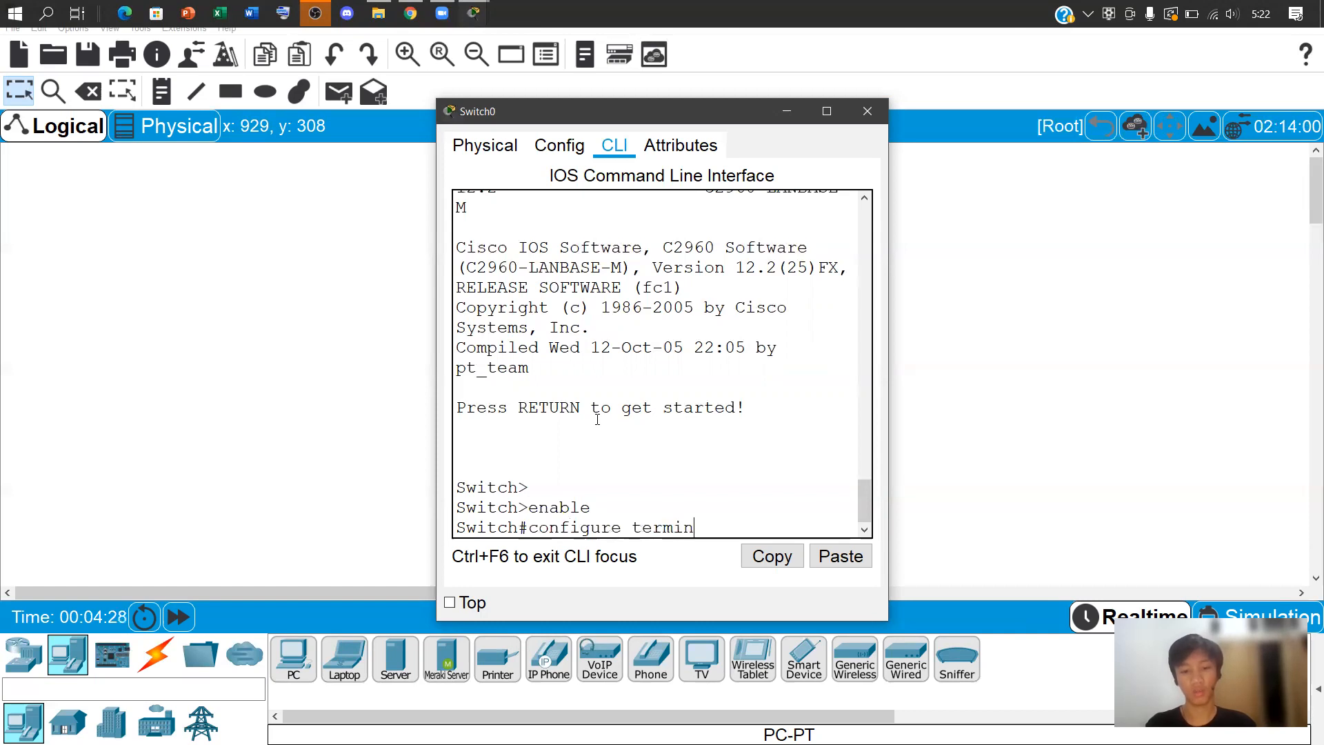
pyautogui.press('Return')
pyautogui.press('Return')
pyautogui.press('Return')
pyautogui.press('Return')
pyautogui.press('Return')
pyautogui.press('Return')
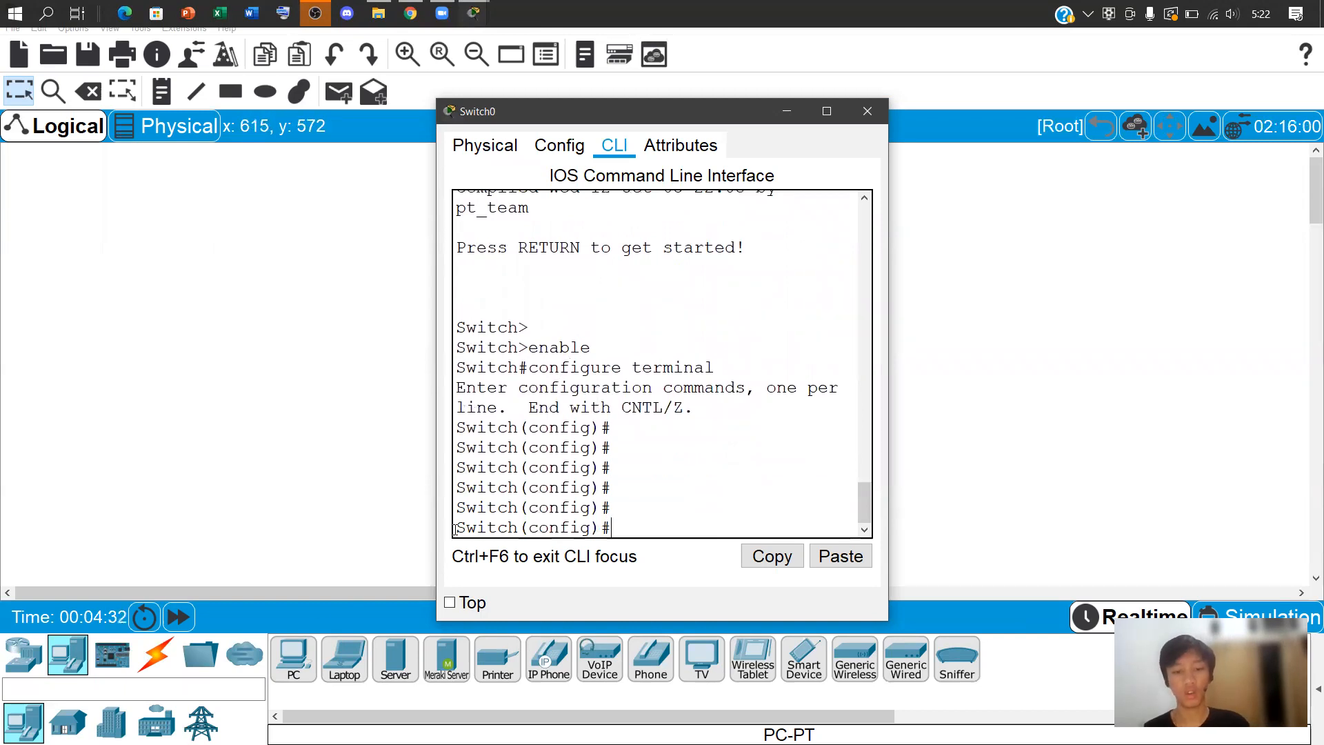
# Highlight the last Switch(config)# prompt line to point out global configuration mode
pyautogui.moveTo(468, 533); pyautogui.dragTo(697, 543)
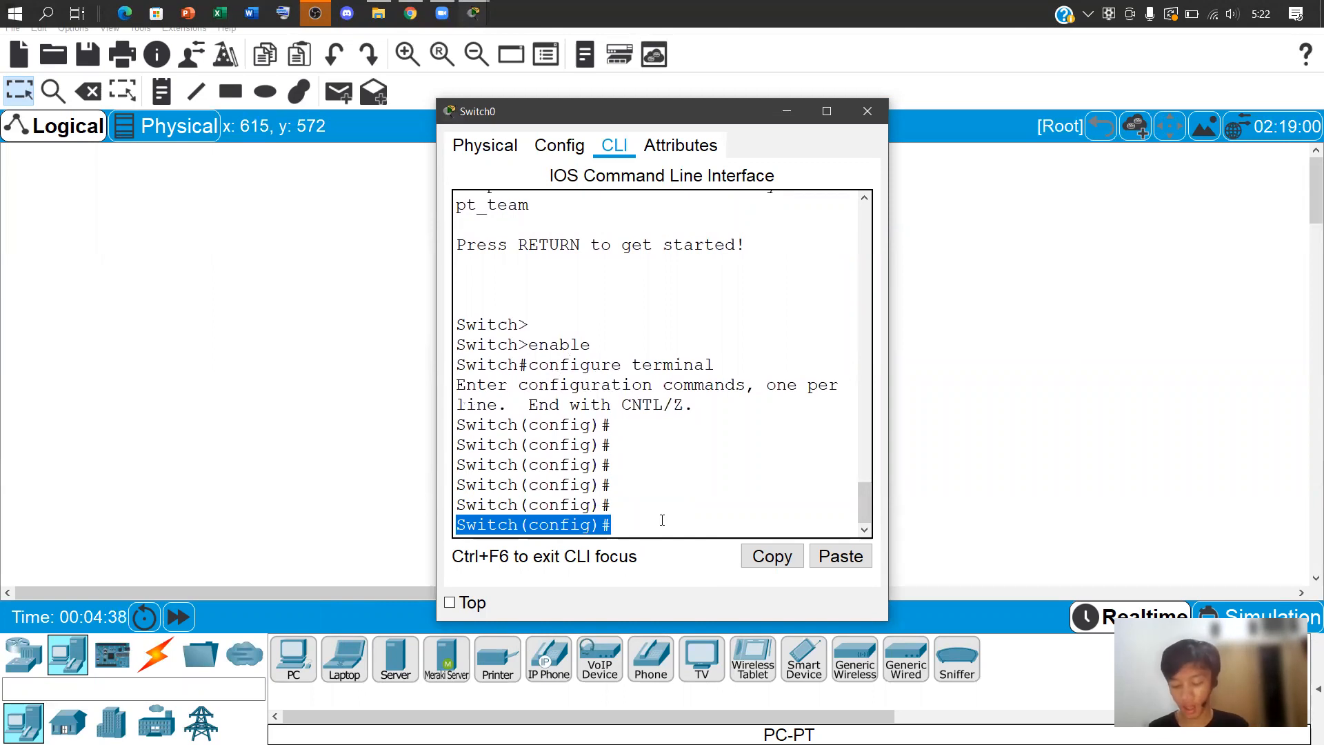
pyautogui.click(644, 515)
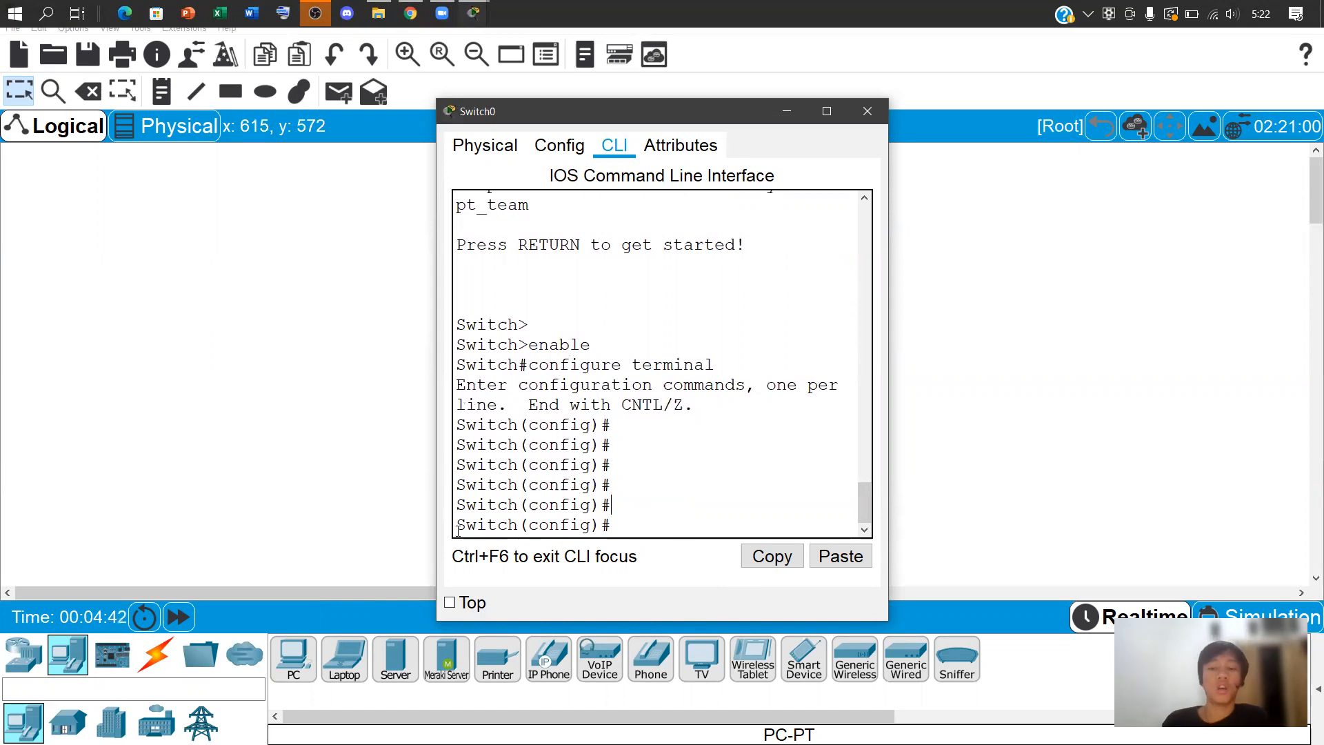
pyautogui.moveTo(456, 527); pyautogui.dragTo(626, 522)
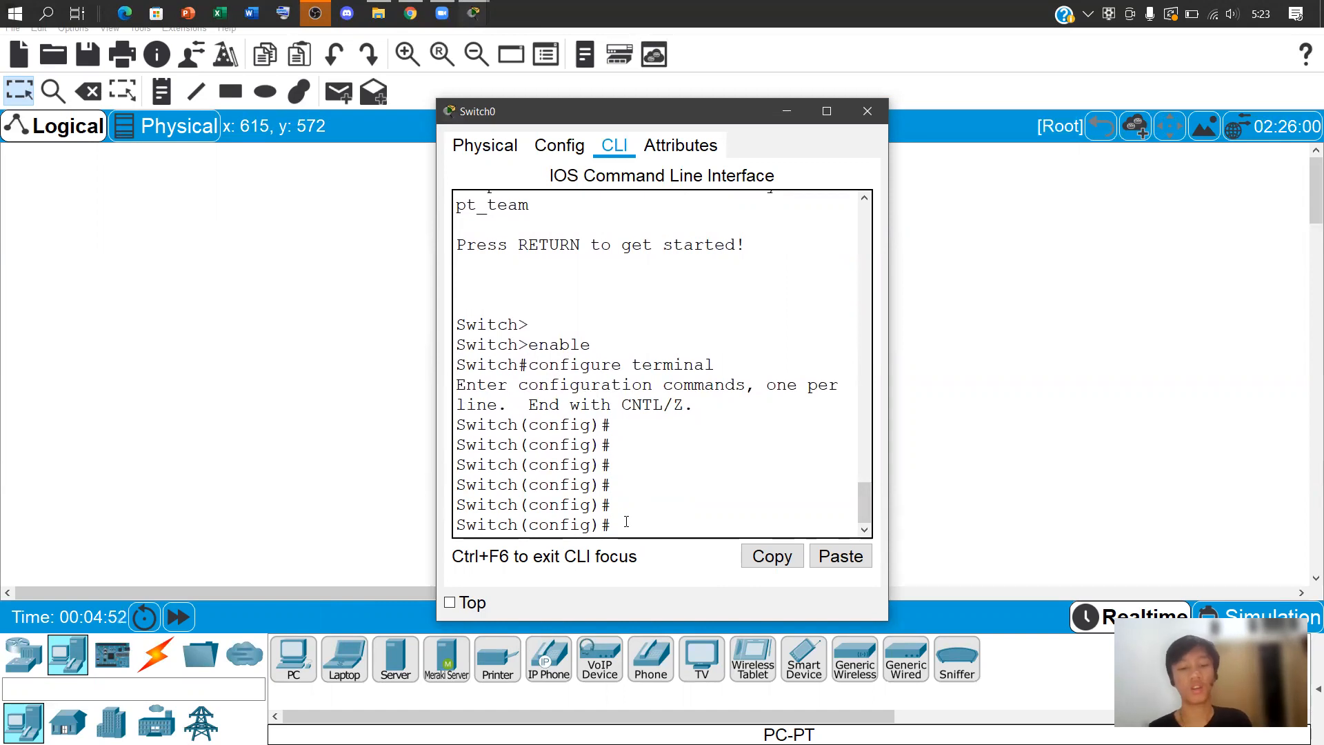
# Change the switch's hostname with the hostname command to the presenter's name in capitals followed by _Switch
pyautogui.write('hos')
pyautogui.press('Tab')
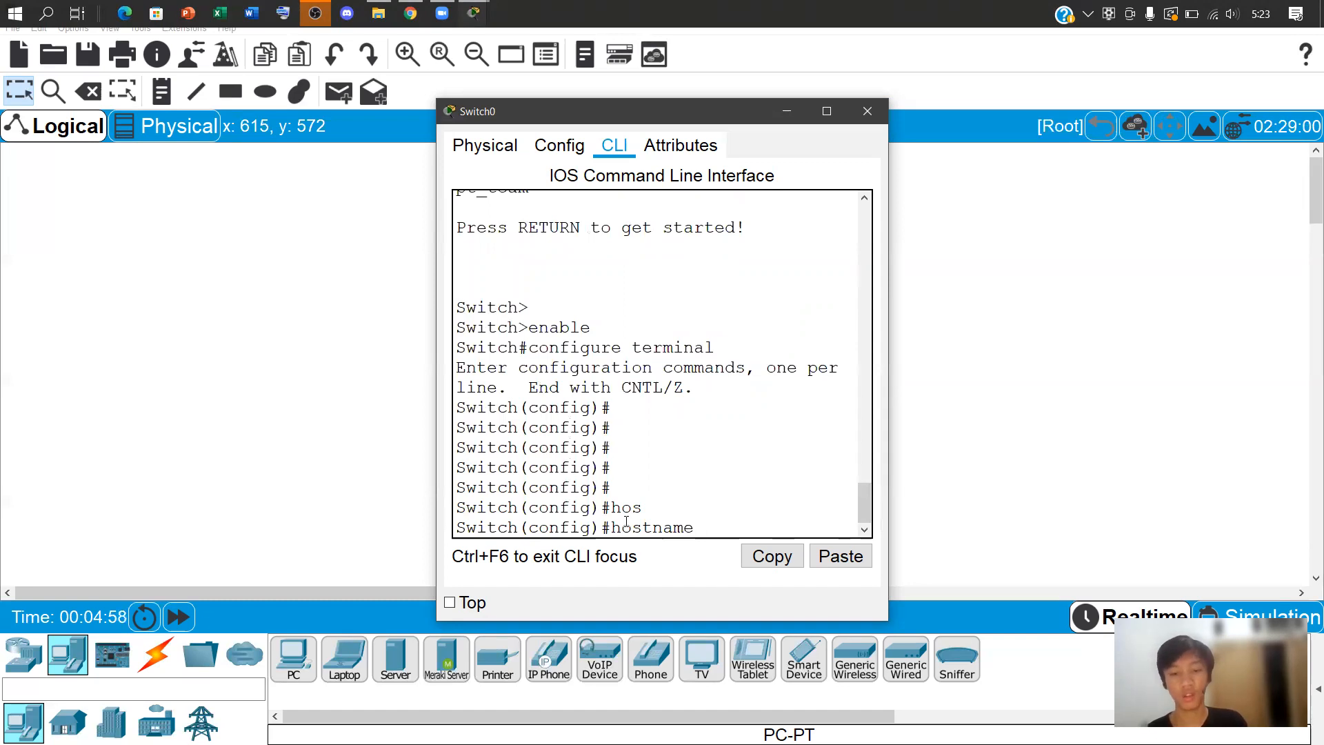
pyautogui.write('HI')
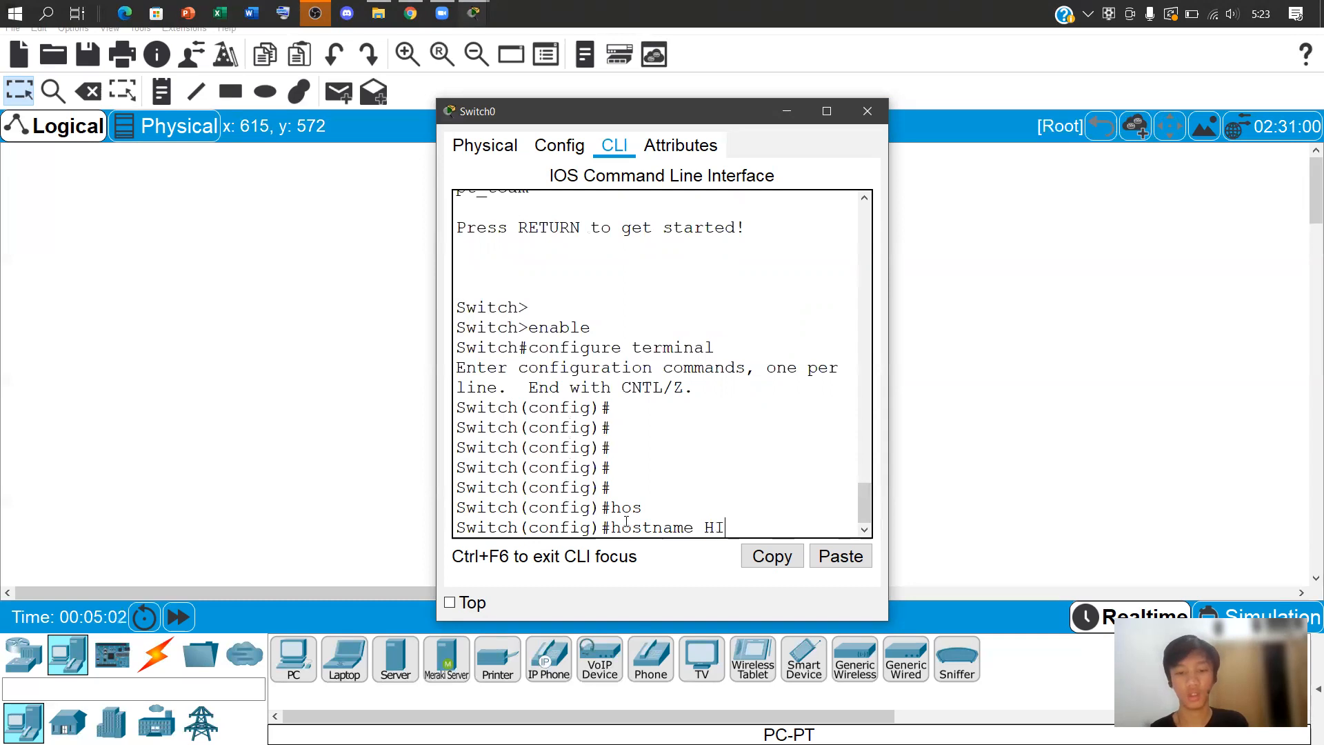
pyautogui.write('LMY_')
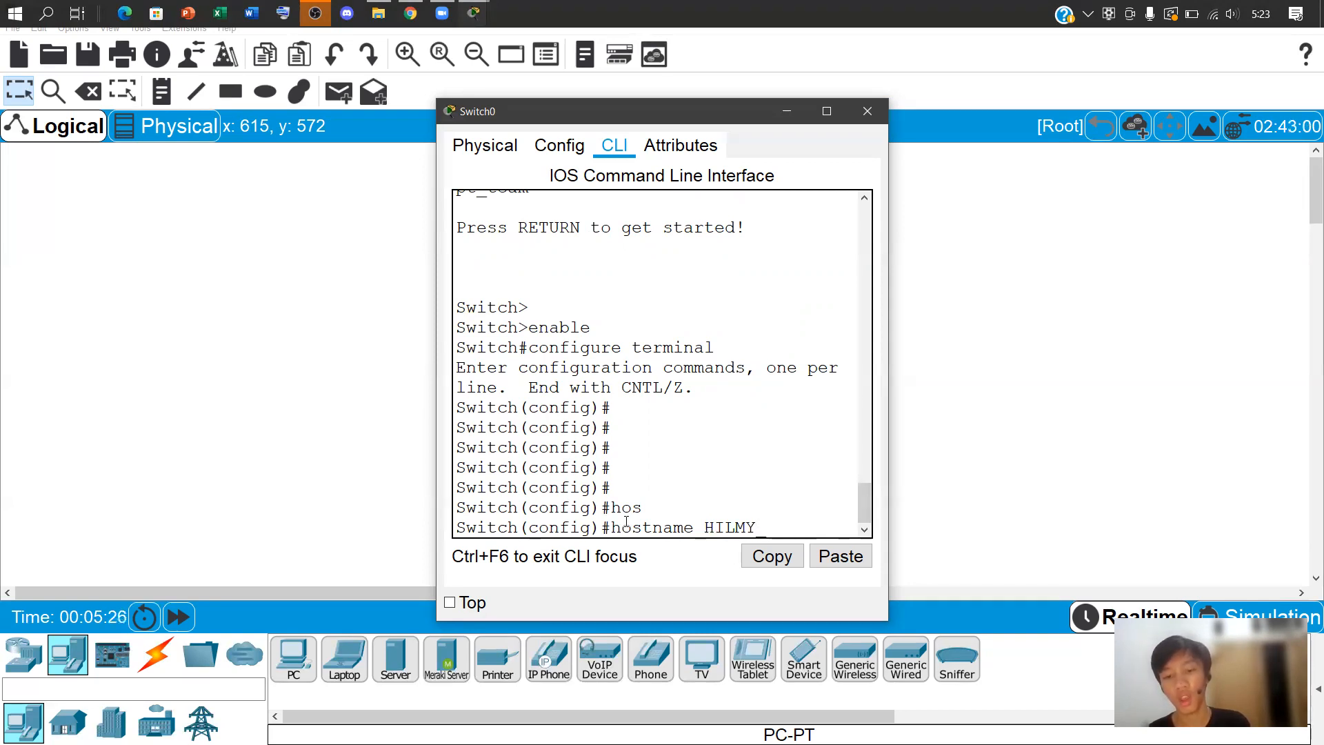
pyautogui.write('SWi')
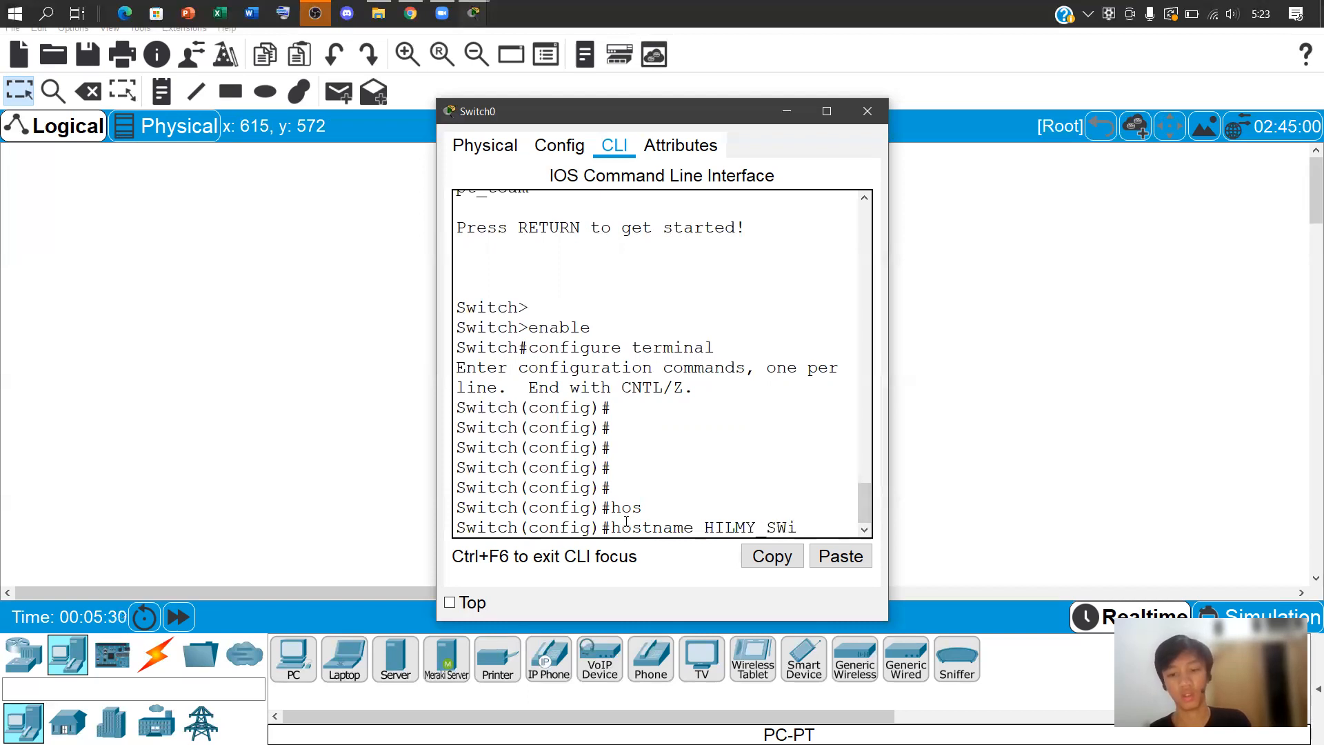
pyautogui.press('BackSpace')
pyautogui.write('witch')
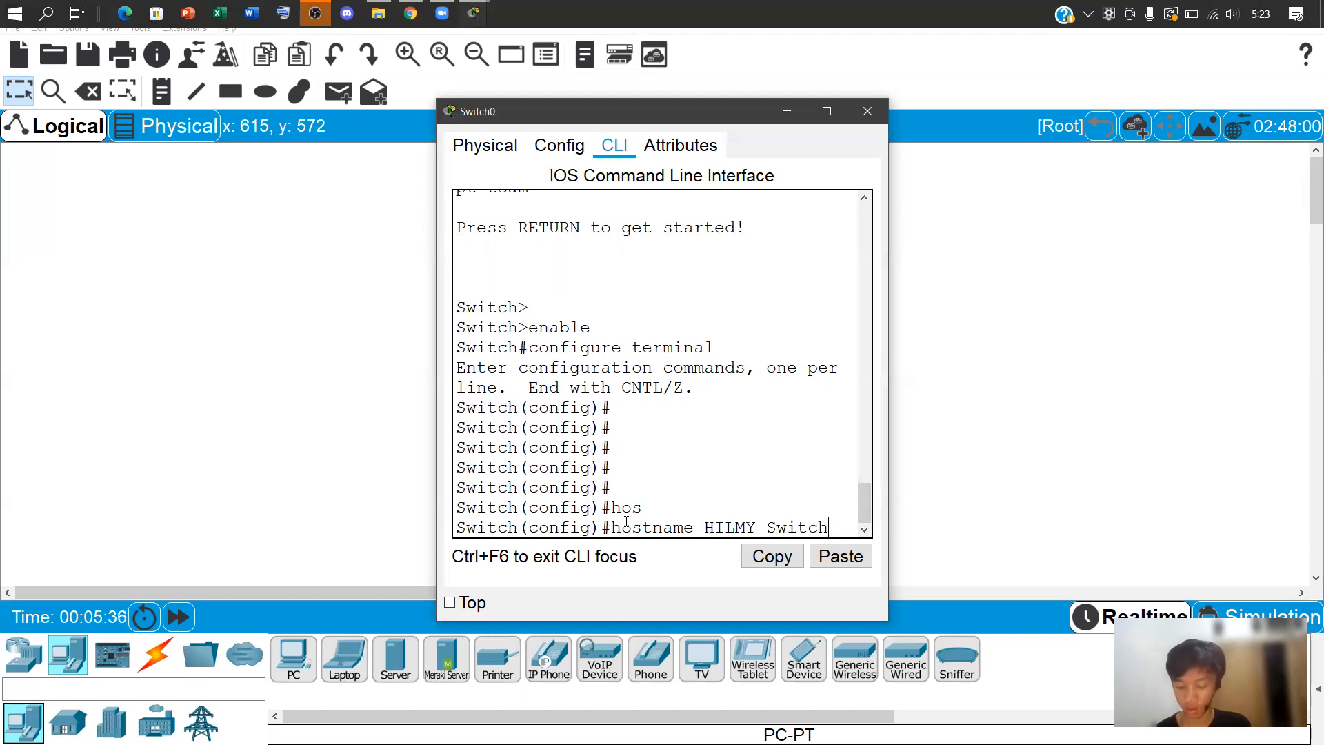
pyautogui.press('Return')
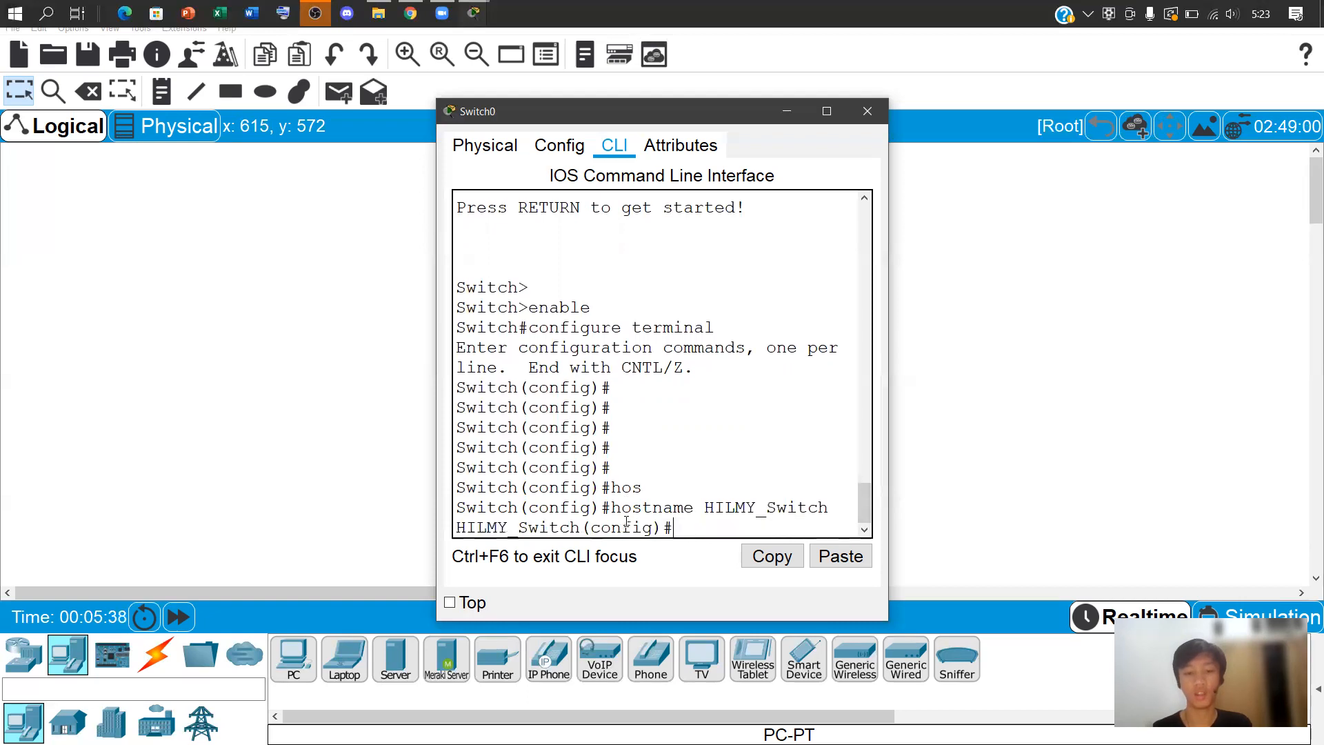
# Repeat the empty configuration prompt and highlight its first line to point out the new hostname
pyautogui.press('Return')
pyautogui.press('Return')
pyautogui.press('Return')
pyautogui.press('Return')
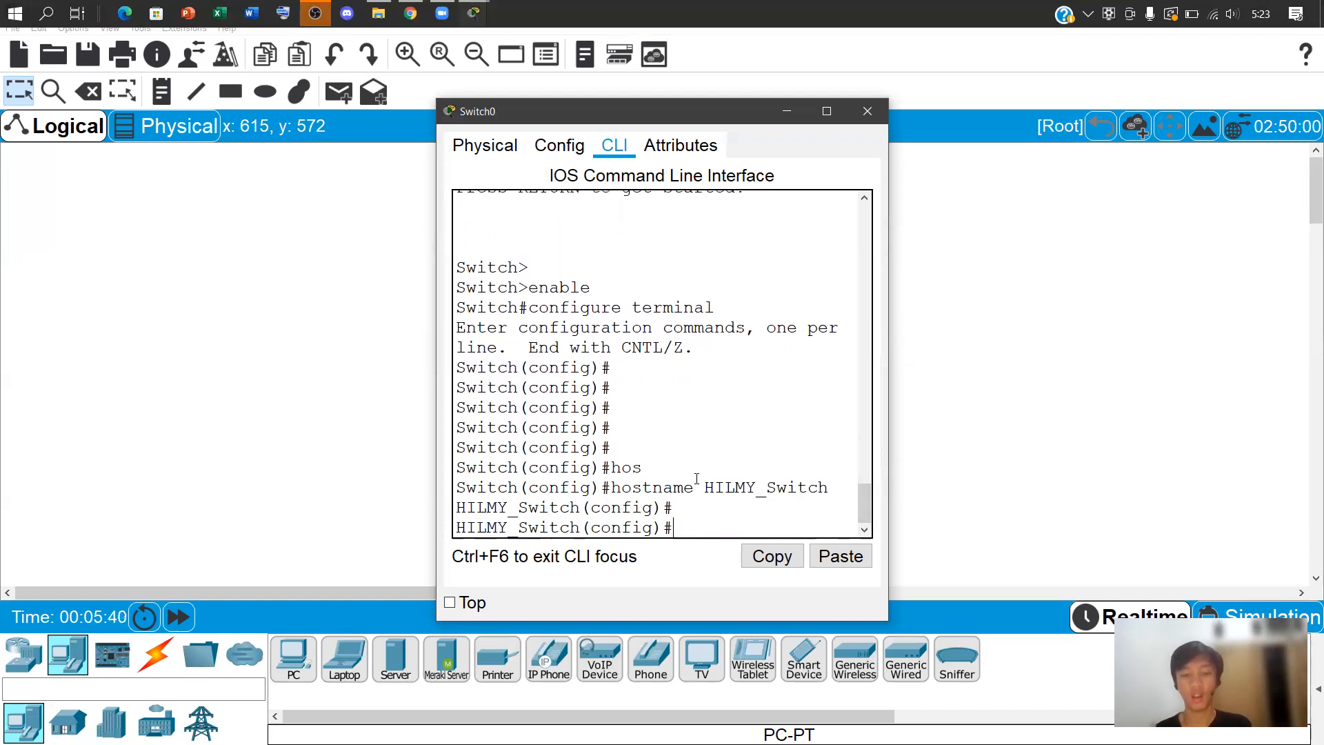
pyautogui.moveTo(456, 448); pyautogui.dragTo(673, 448)
pyautogui.moveTo(561, 458); pyautogui.dragTo(589, 464)
pyautogui.click(721, 446)
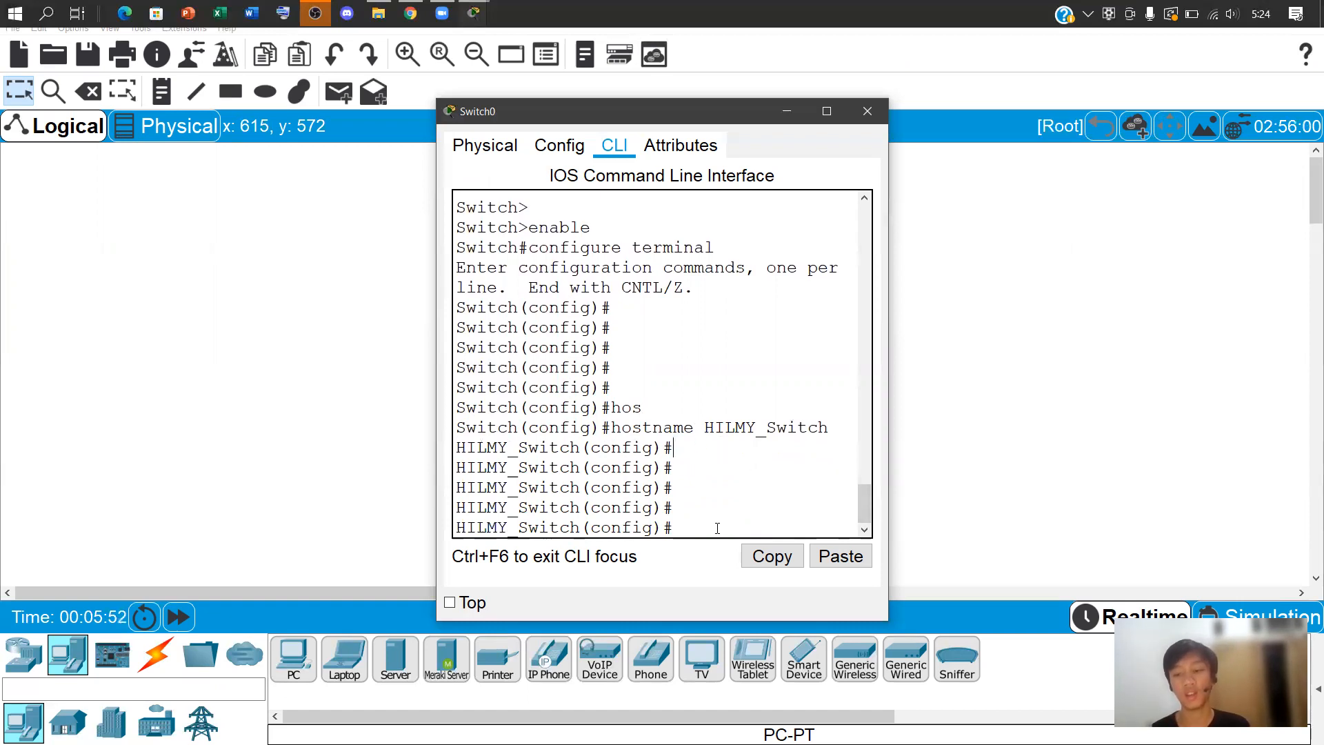
pyautogui.press('XF86MonBrightnessDown')
pyautogui.press('XF86MonBrightnessDown')
pyautogui.press('XF86MonBrightnessDown')
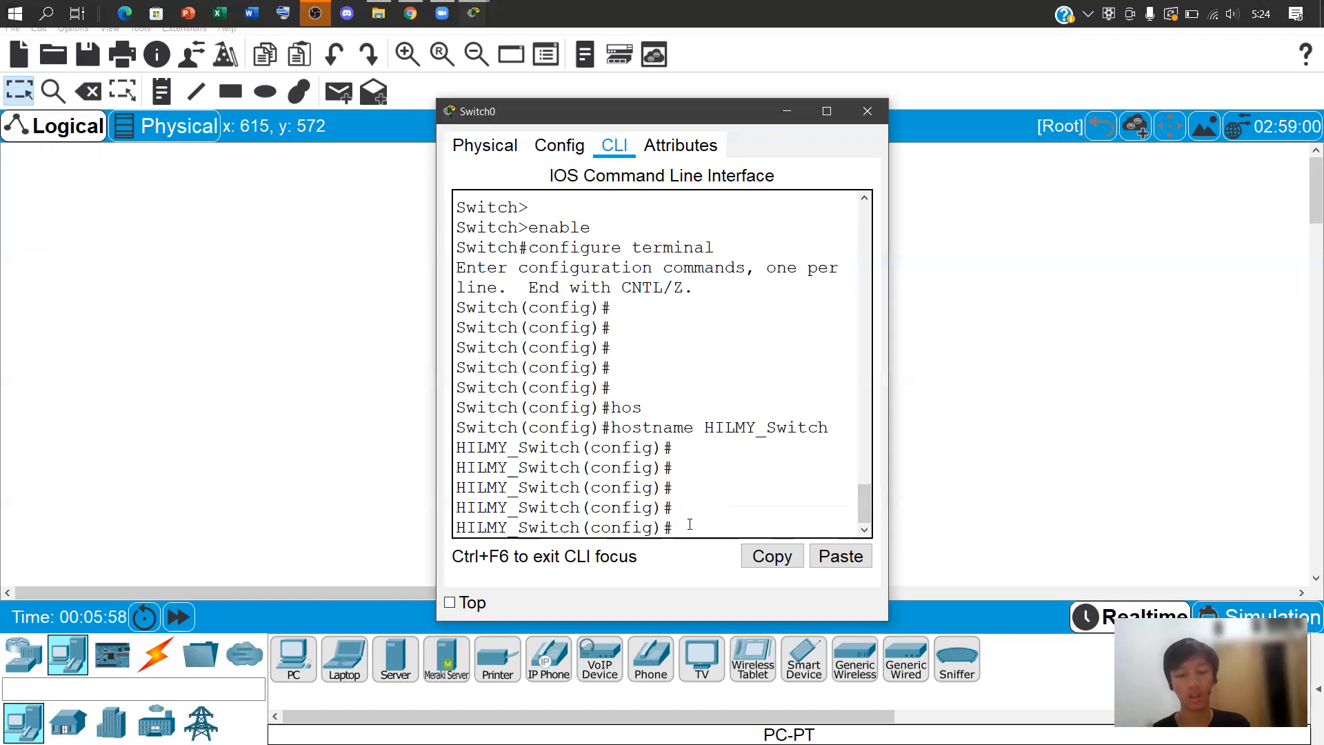
# Leave global configuration mode with exit and repeat the empty privileged EXEC prompt several times
pyautogui.write('ex')
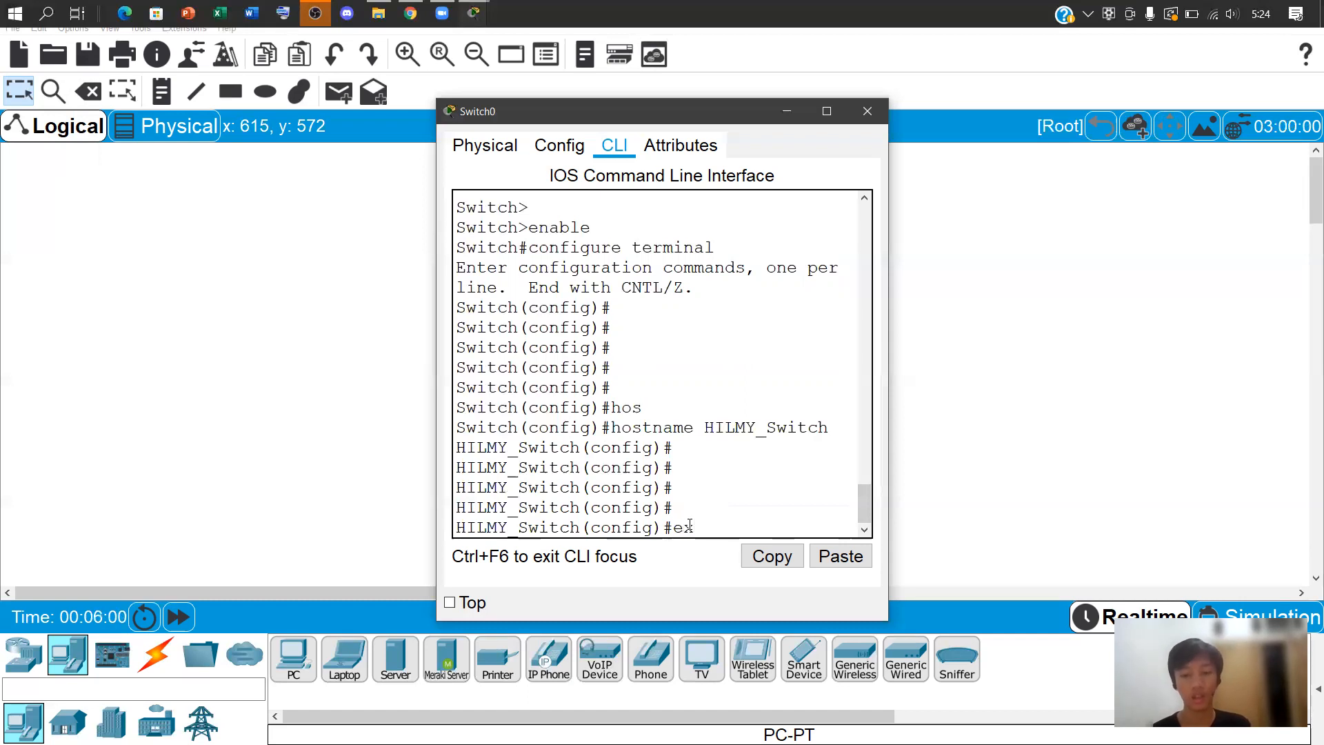
pyautogui.write('it')
pyautogui.press('Return')
pyautogui.write('4')
pyautogui.press('BackSpace')
pyautogui.press('Return')
pyautogui.press('Return')
pyautogui.press('Return')
pyautogui.press('Return')
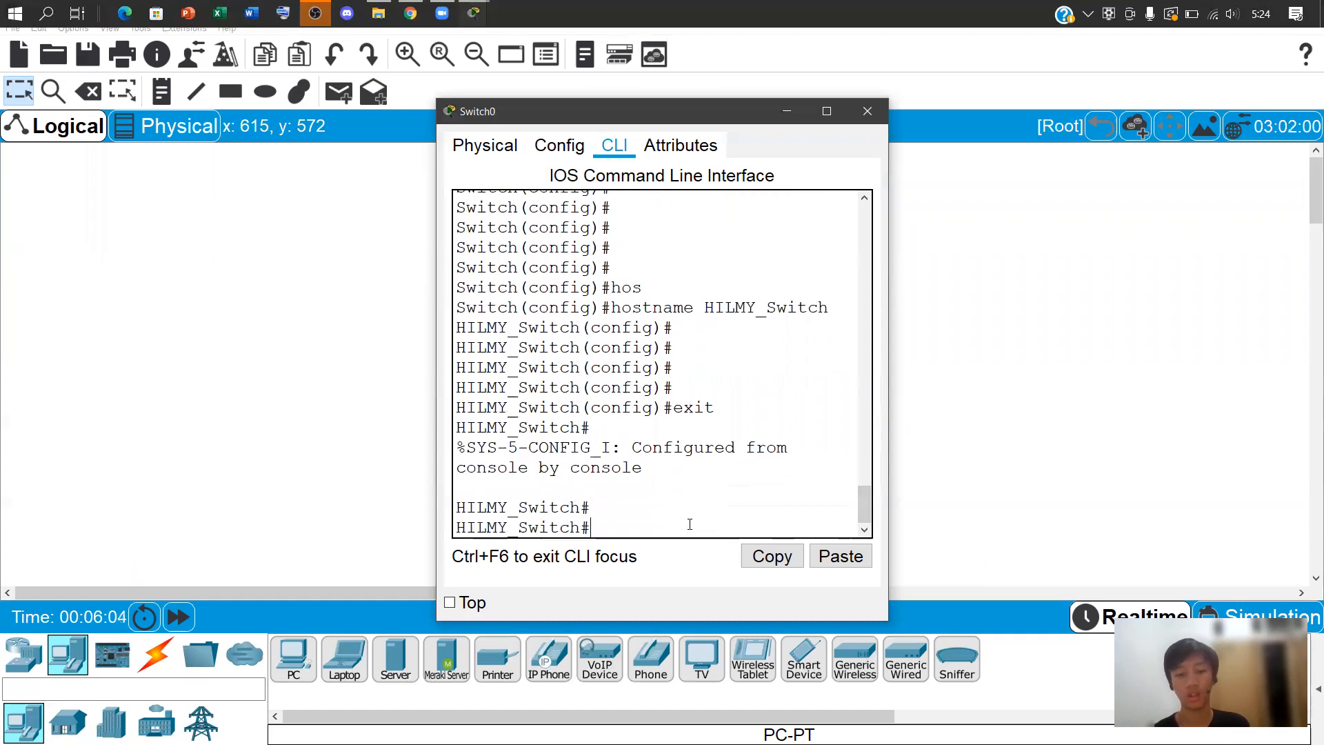
pyautogui.press('Return')
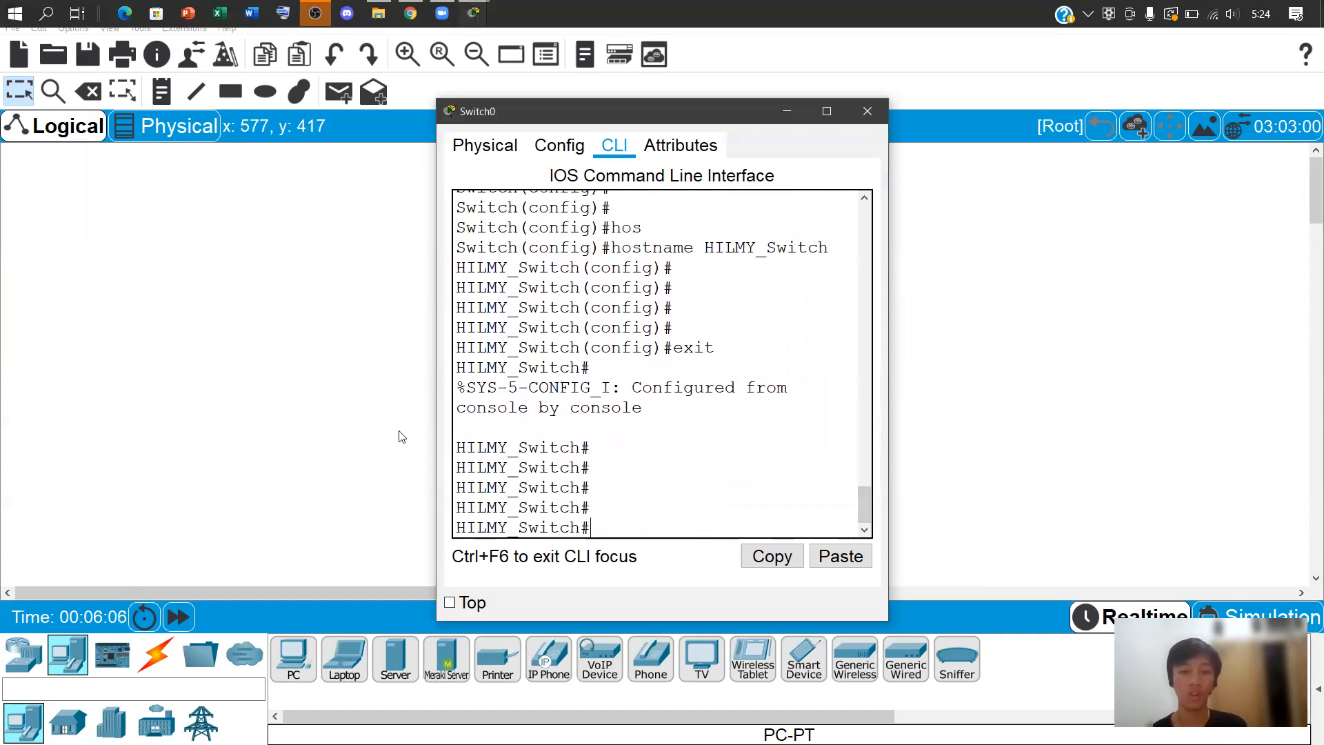
# Highlight the privileged prompt, leave privileged EXEC mode with exit, and restart the session at the user prompt
pyautogui.moveTo(456, 446); pyautogui.dragTo(611, 464)
pyautogui.click(646, 458)
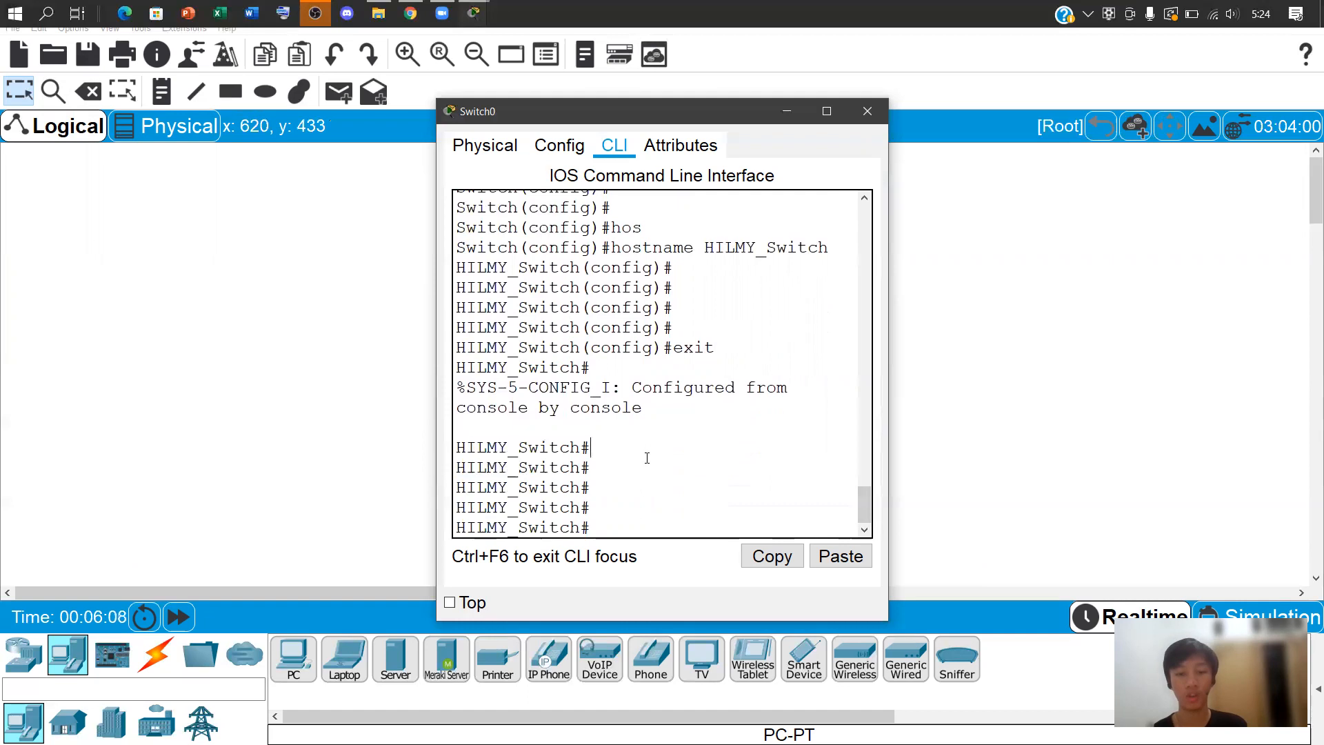
pyautogui.write('exit')
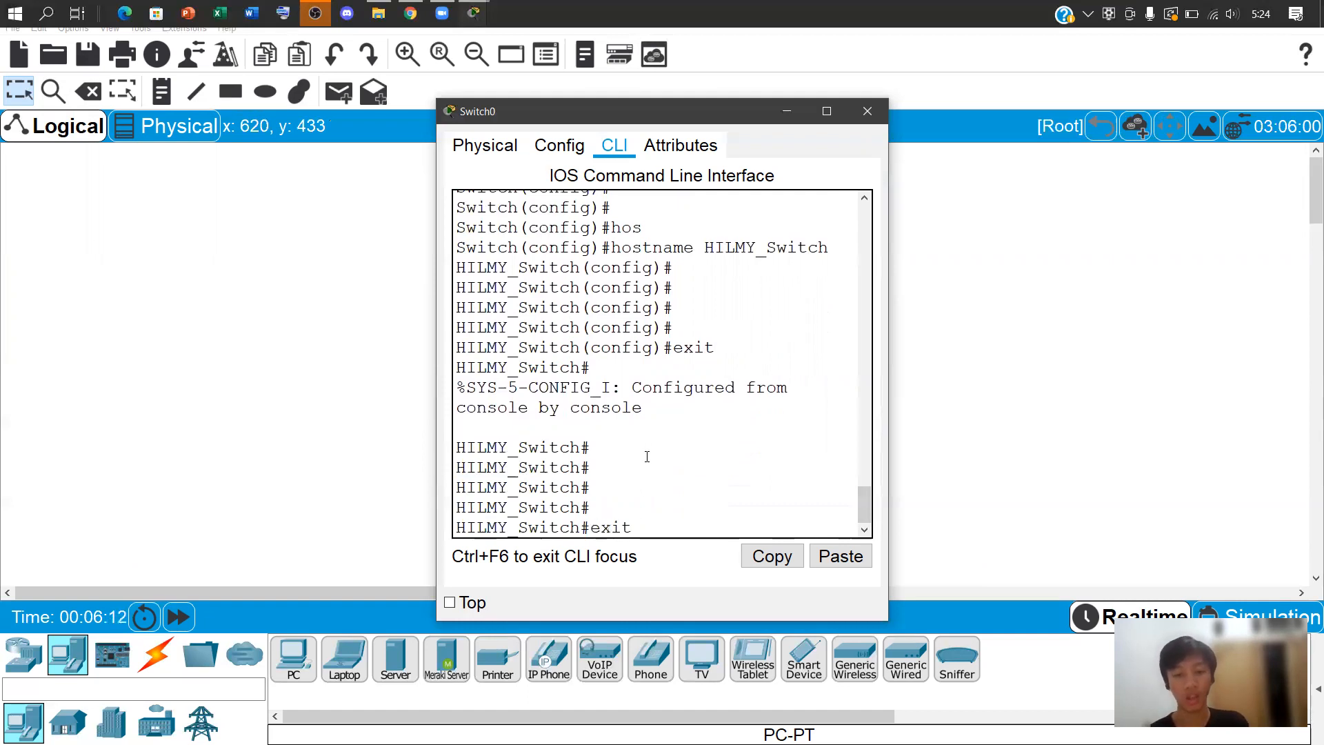
pyautogui.press('Return')
pyautogui.press('Return')
pyautogui.press('Return')
pyautogui.press('Return')
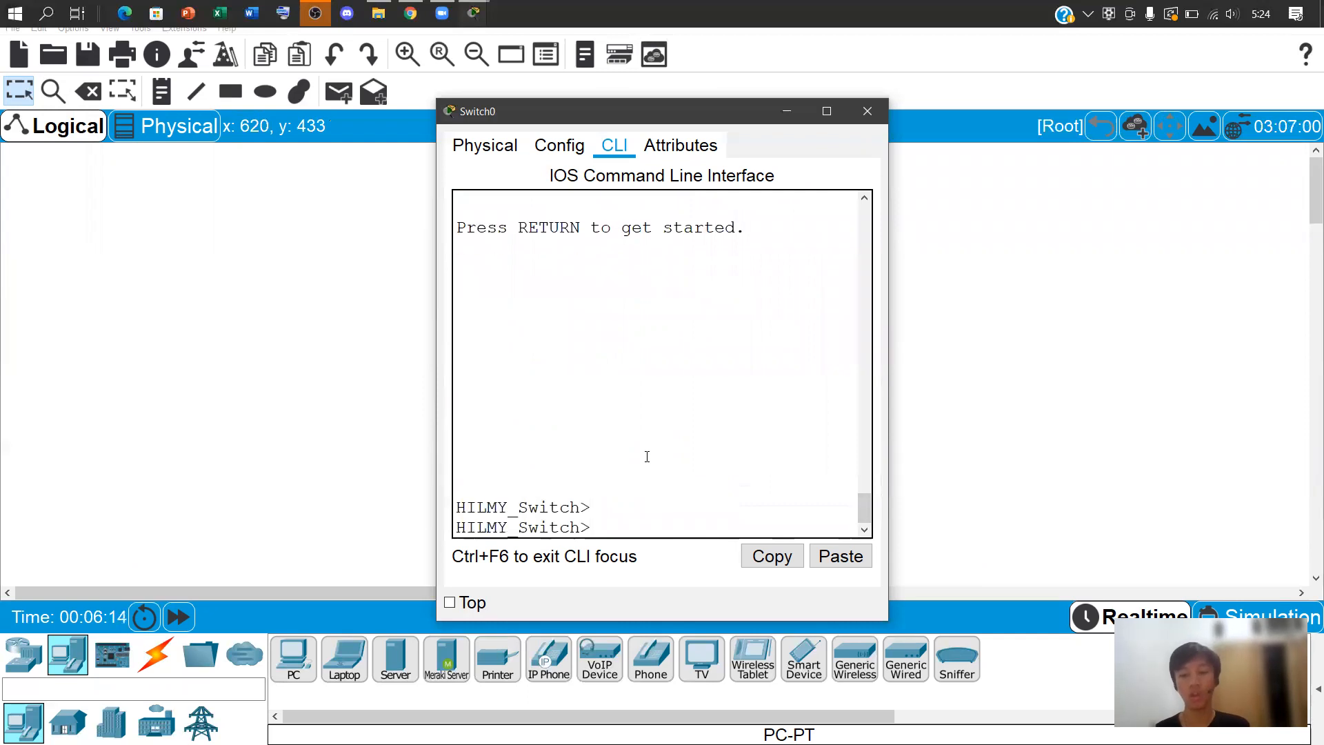
pyautogui.press('Return')
pyautogui.press('Return')
pyautogui.write('enble')
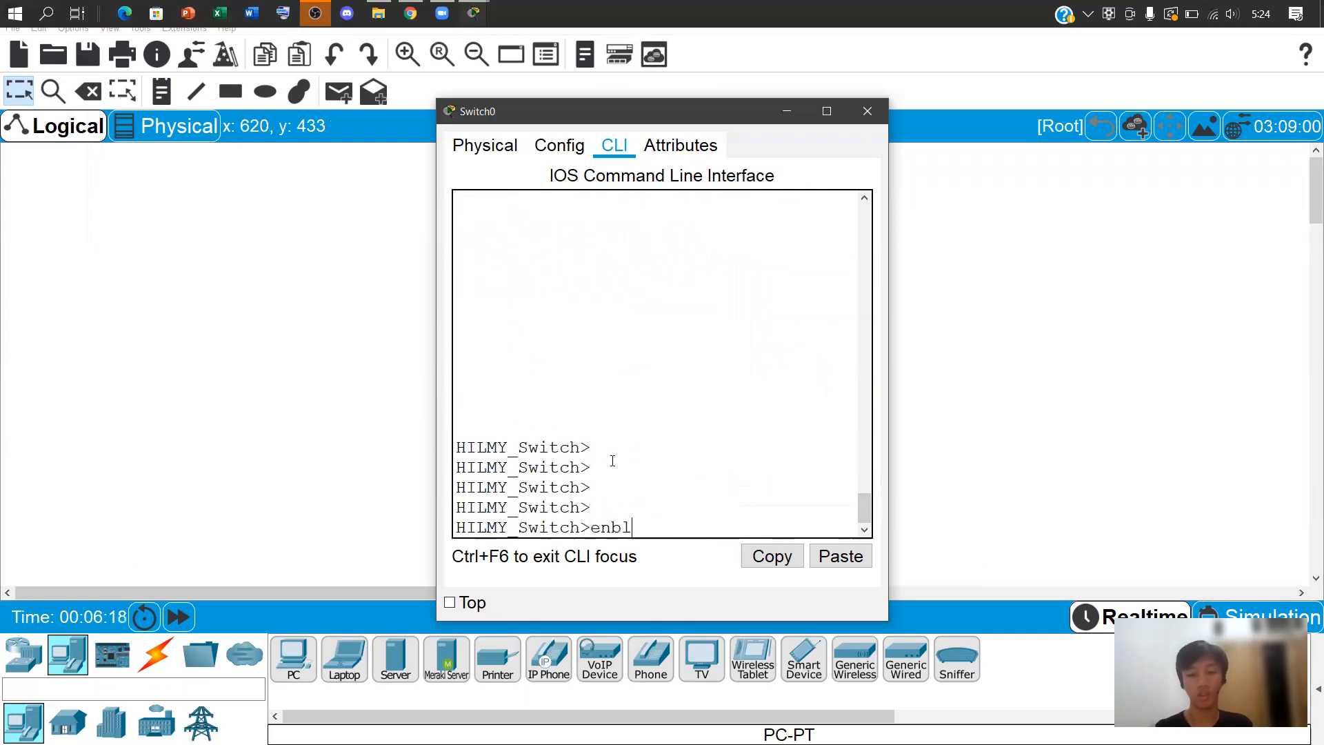
pyautogui.press('Return')
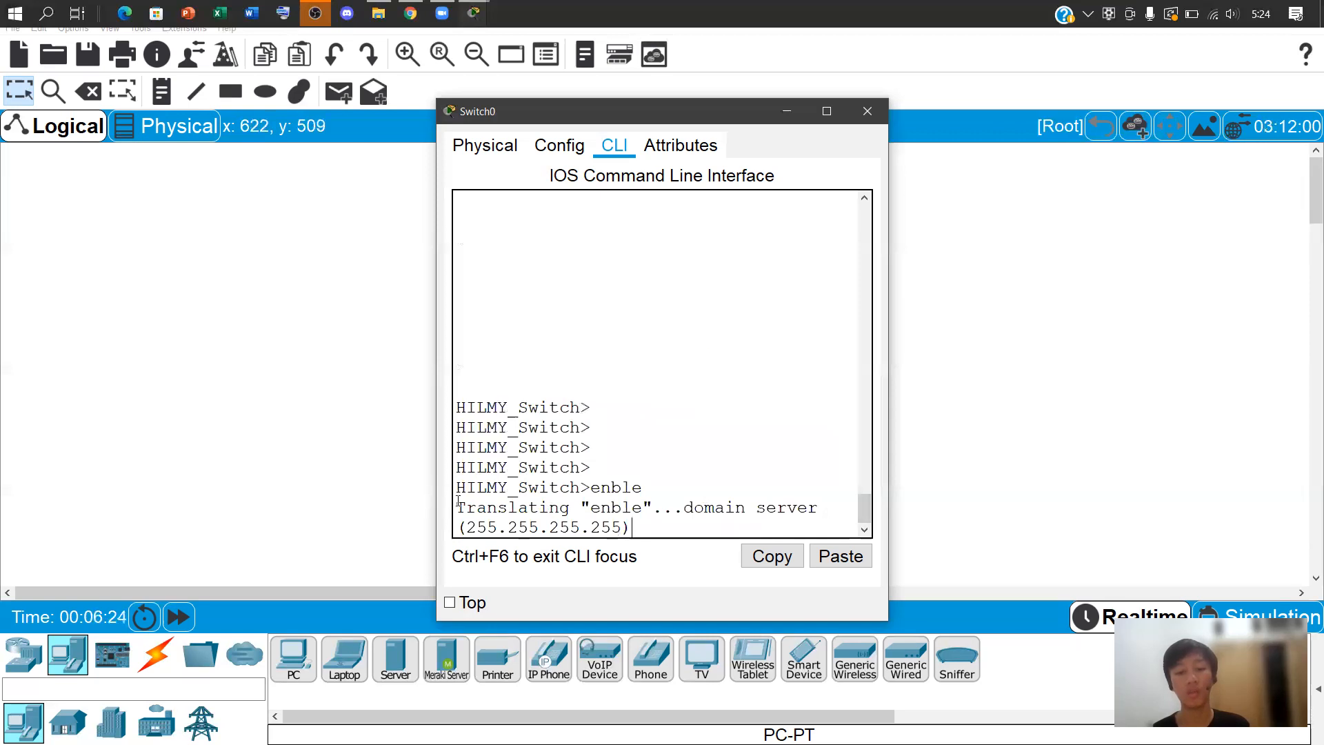
pyautogui.moveTo(457, 508); pyautogui.dragTo(636, 528)
pyautogui.click(635, 522)
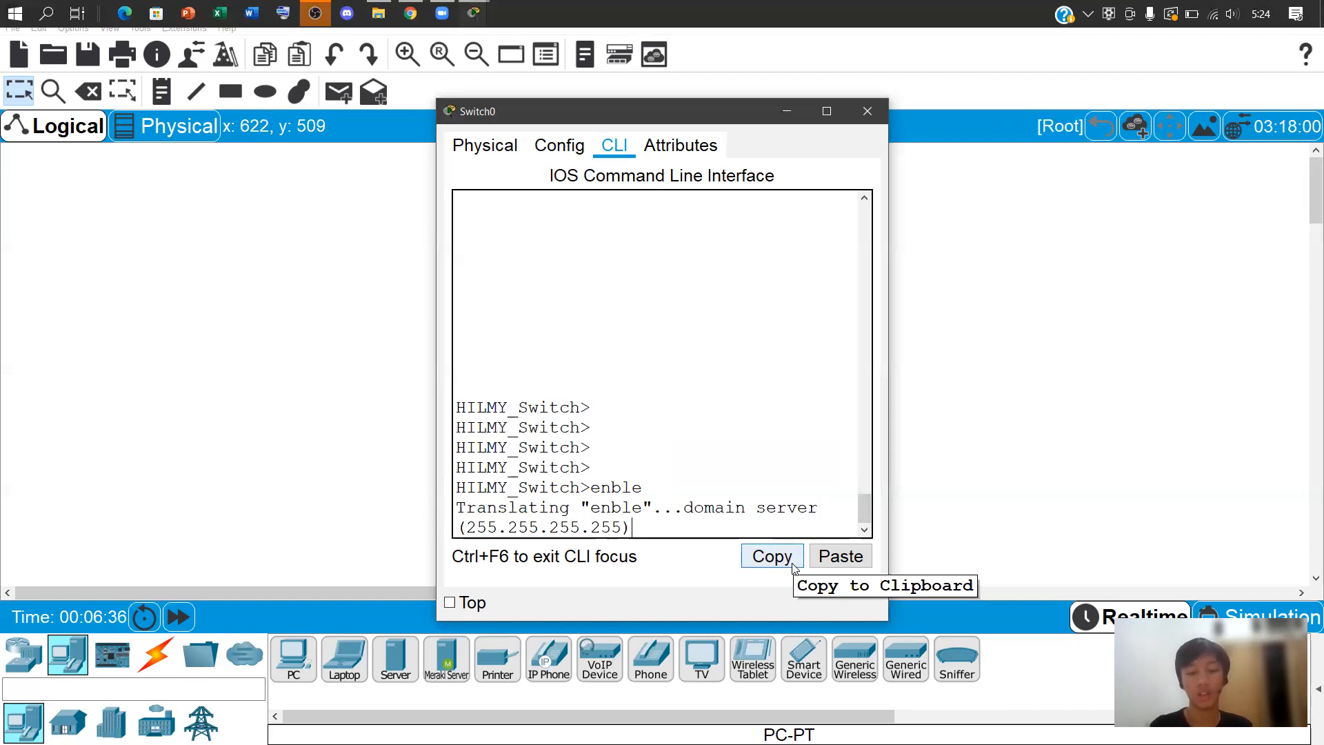
pyautogui.press('Return')
pyautogui.press('Return')
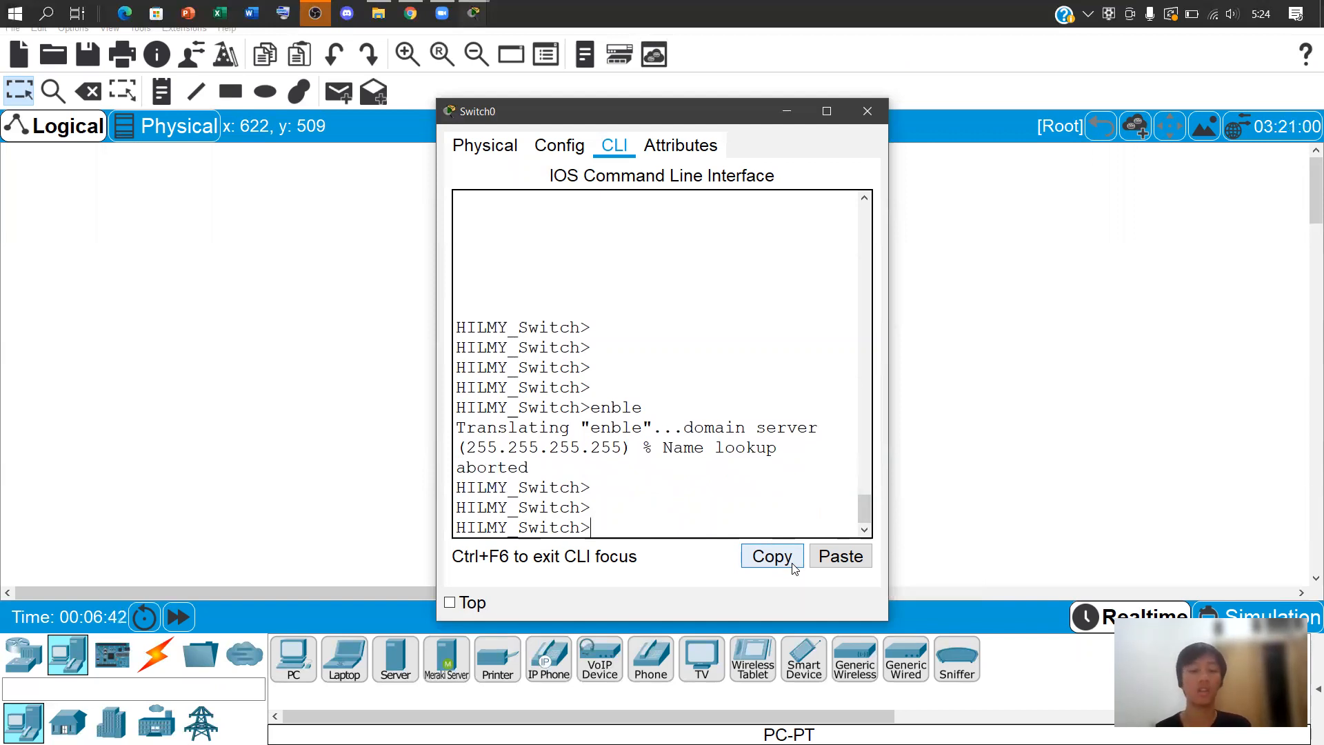
# Return to privileged EXEC mode by completing the abbreviation en to enable and running it
pyautogui.write('en')
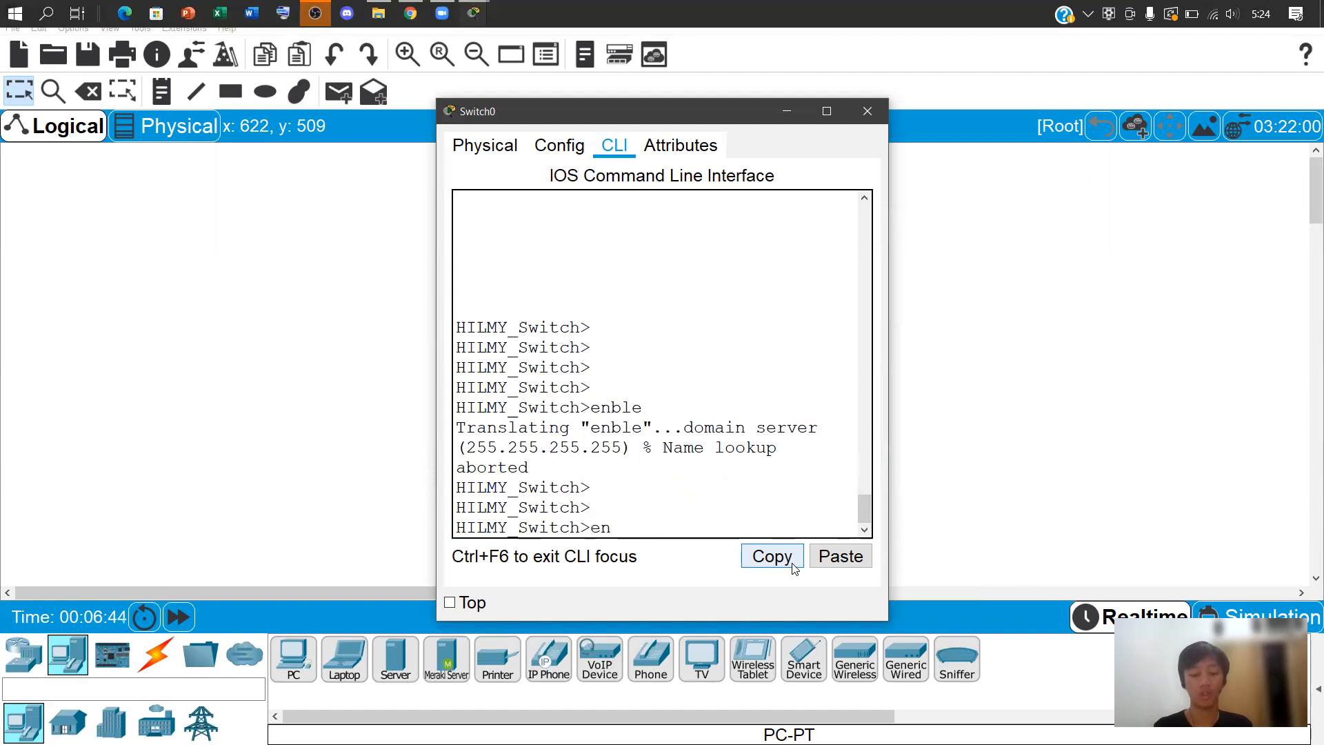
pyautogui.press('Tab')
pyautogui.press('Return')
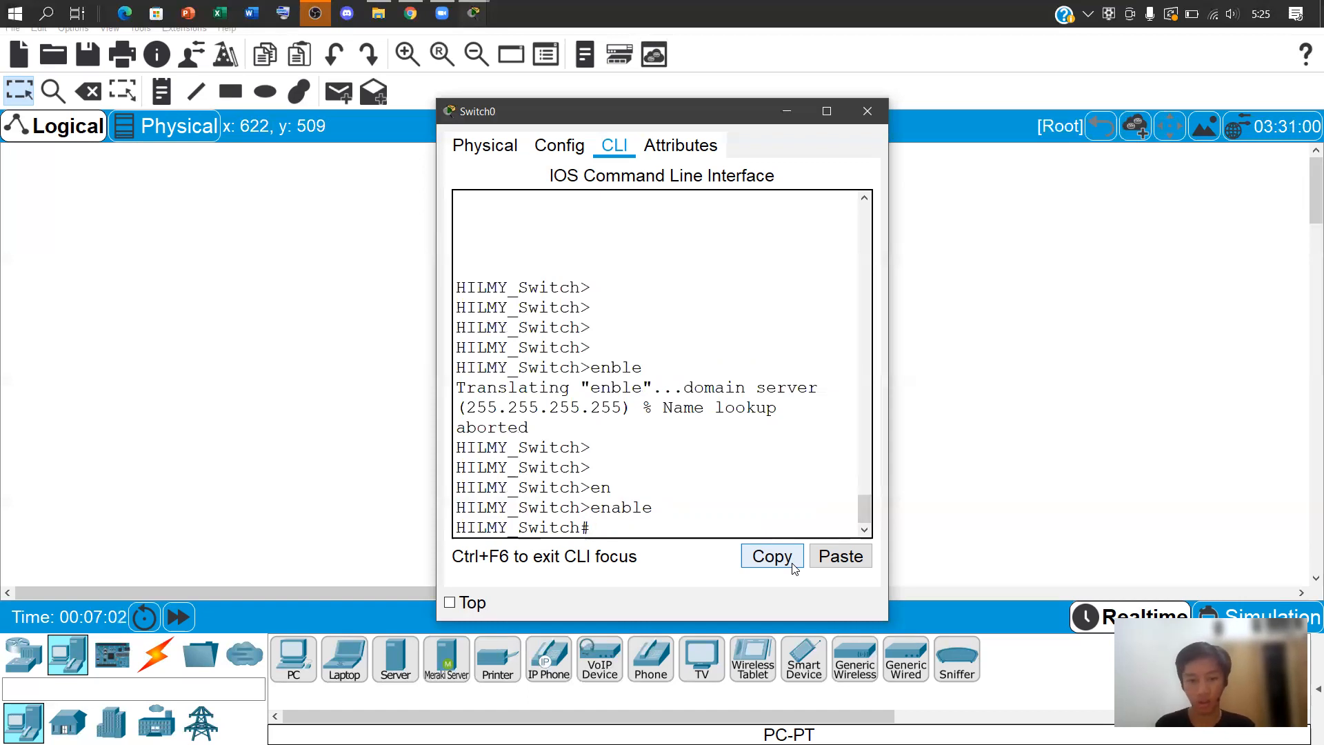
# Display the switch's running configuration with show run and enlarge the switch window downward to see more output
pyautogui.write('show')
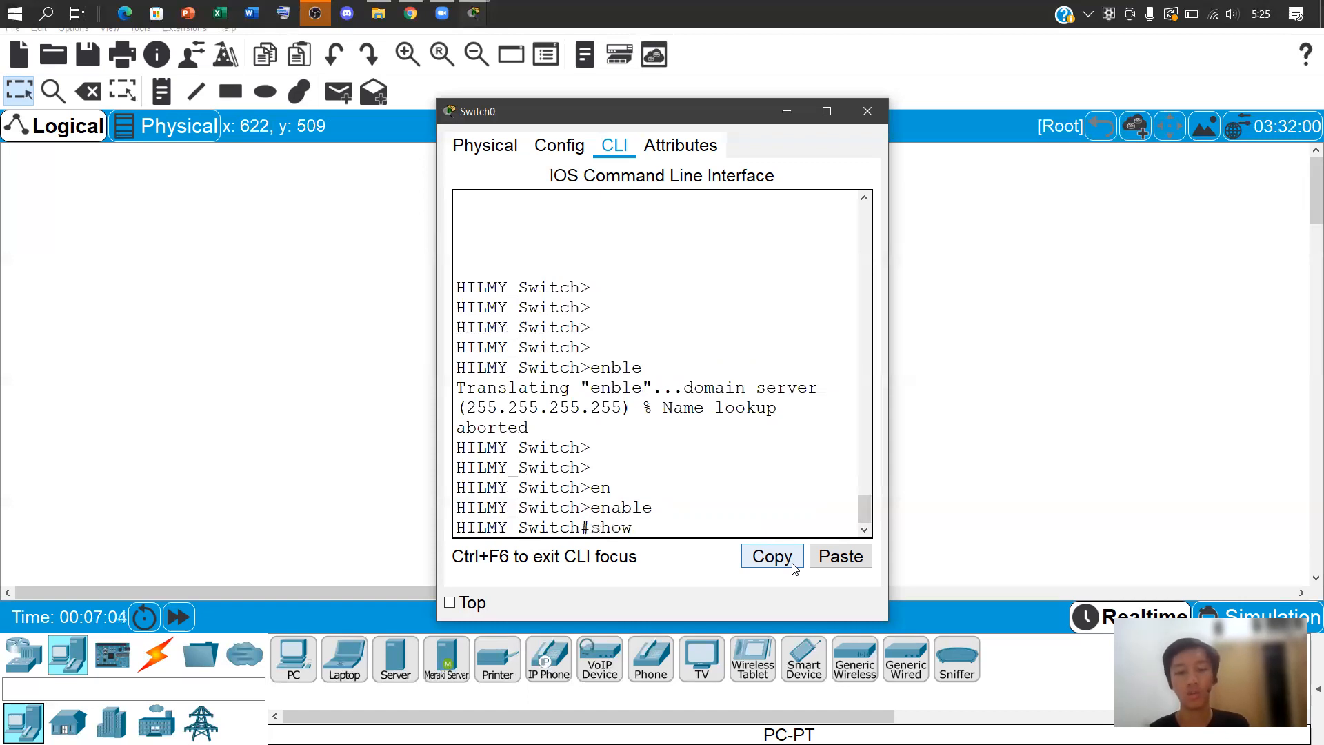
pyautogui.write(' run')
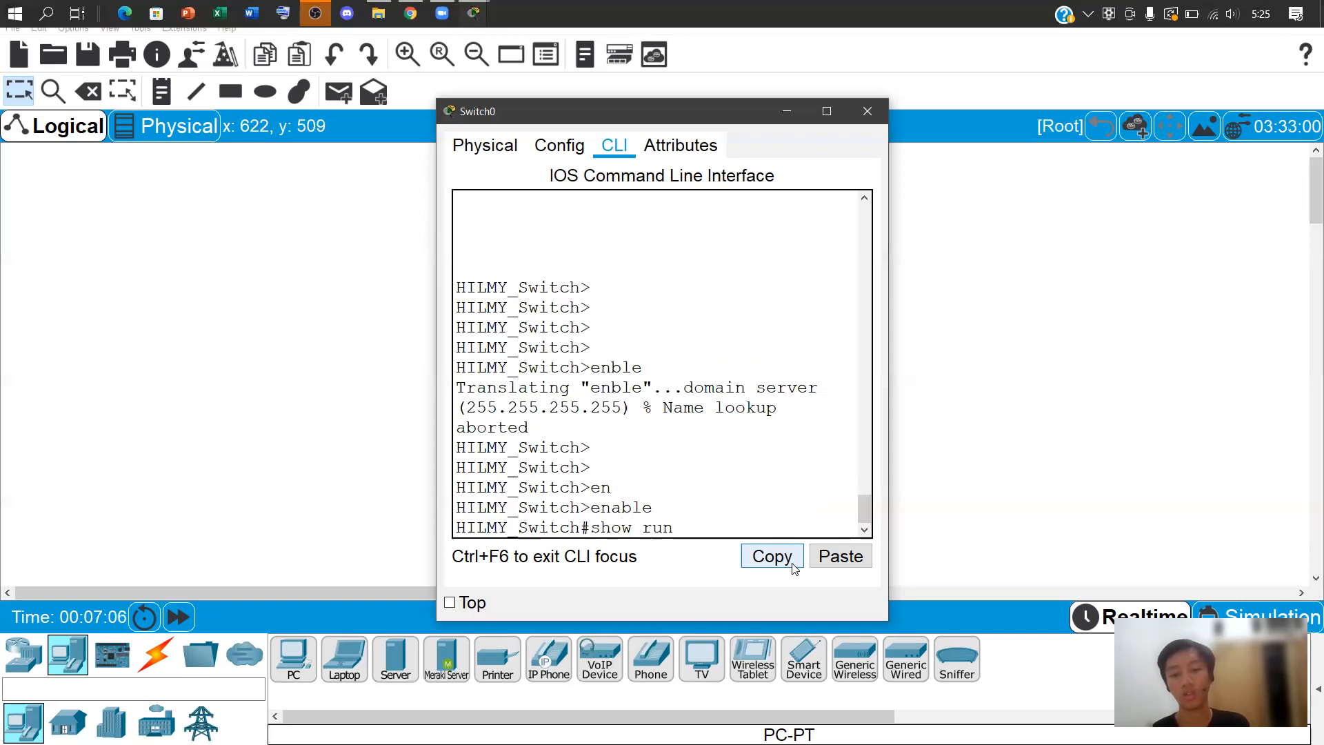
pyautogui.press('Return')
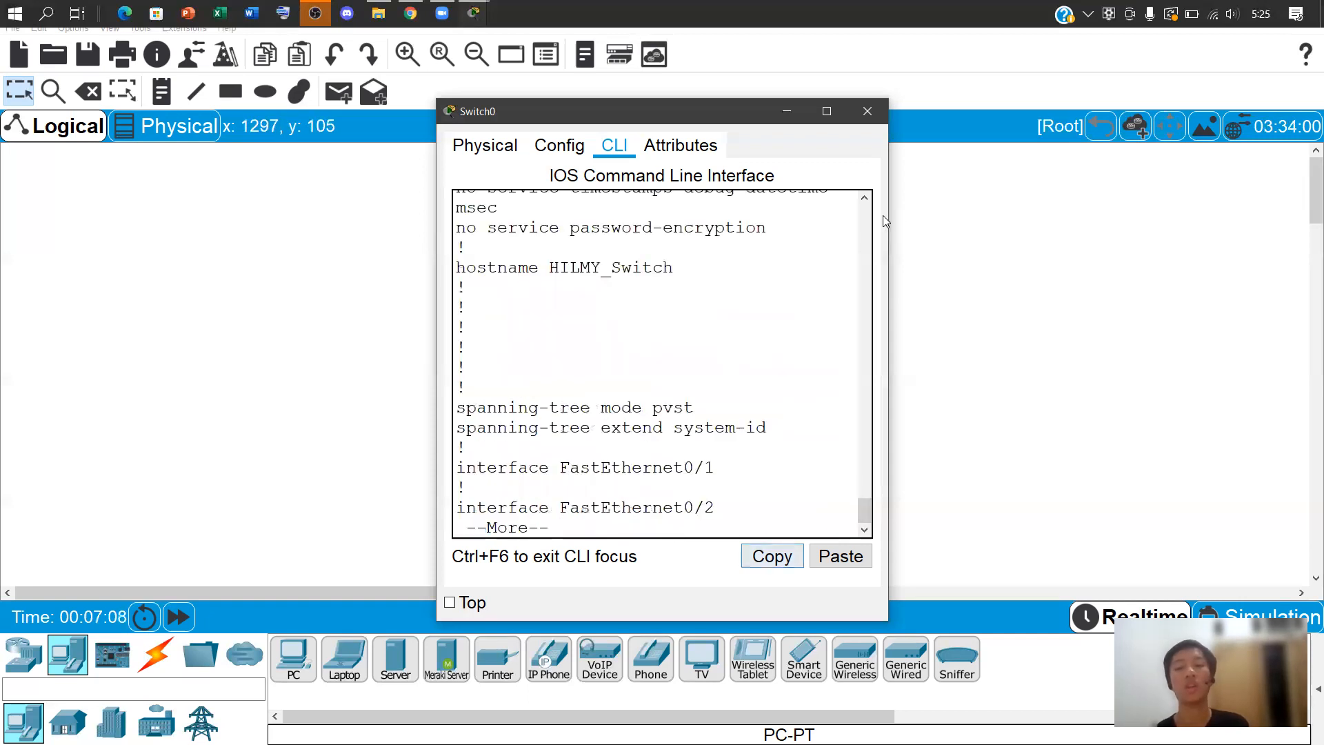
pyautogui.moveTo(714, 110); pyautogui.dragTo(712, 93)
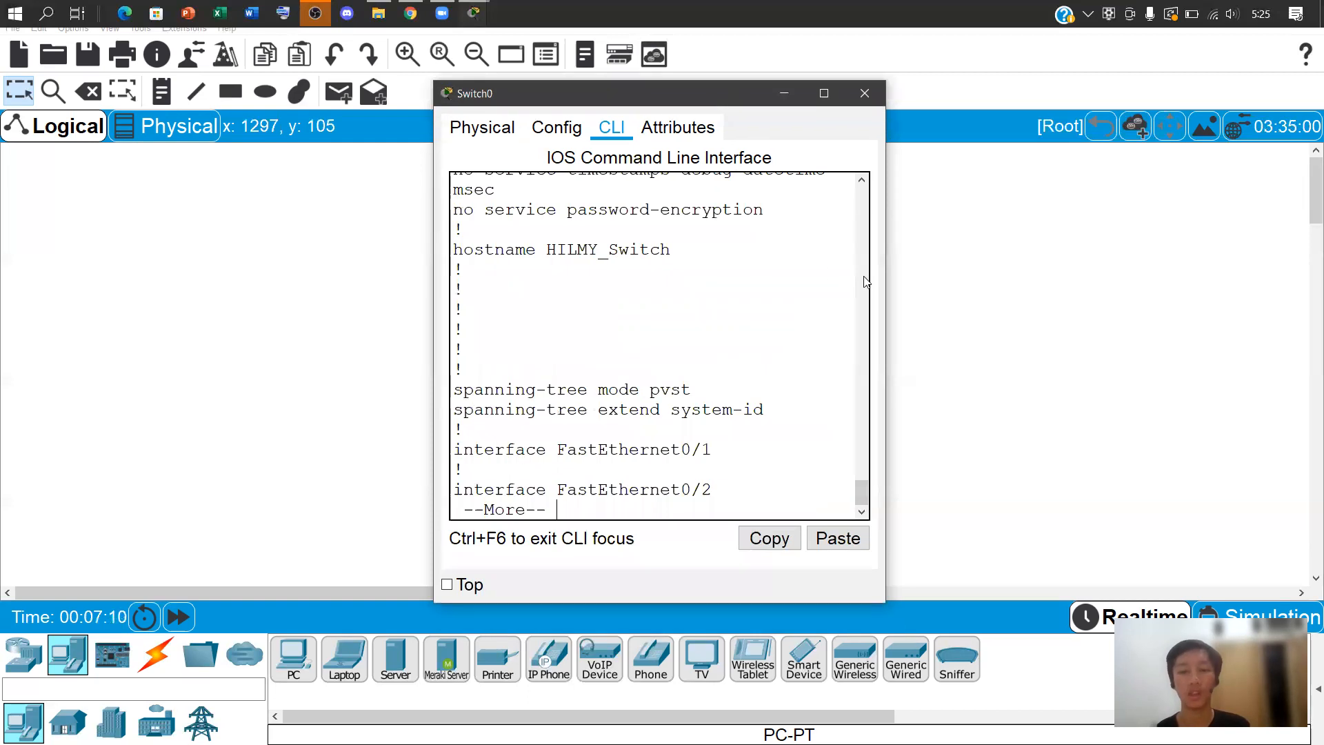
pyautogui.moveTo(777, 602); pyautogui.dragTo(779, 721)
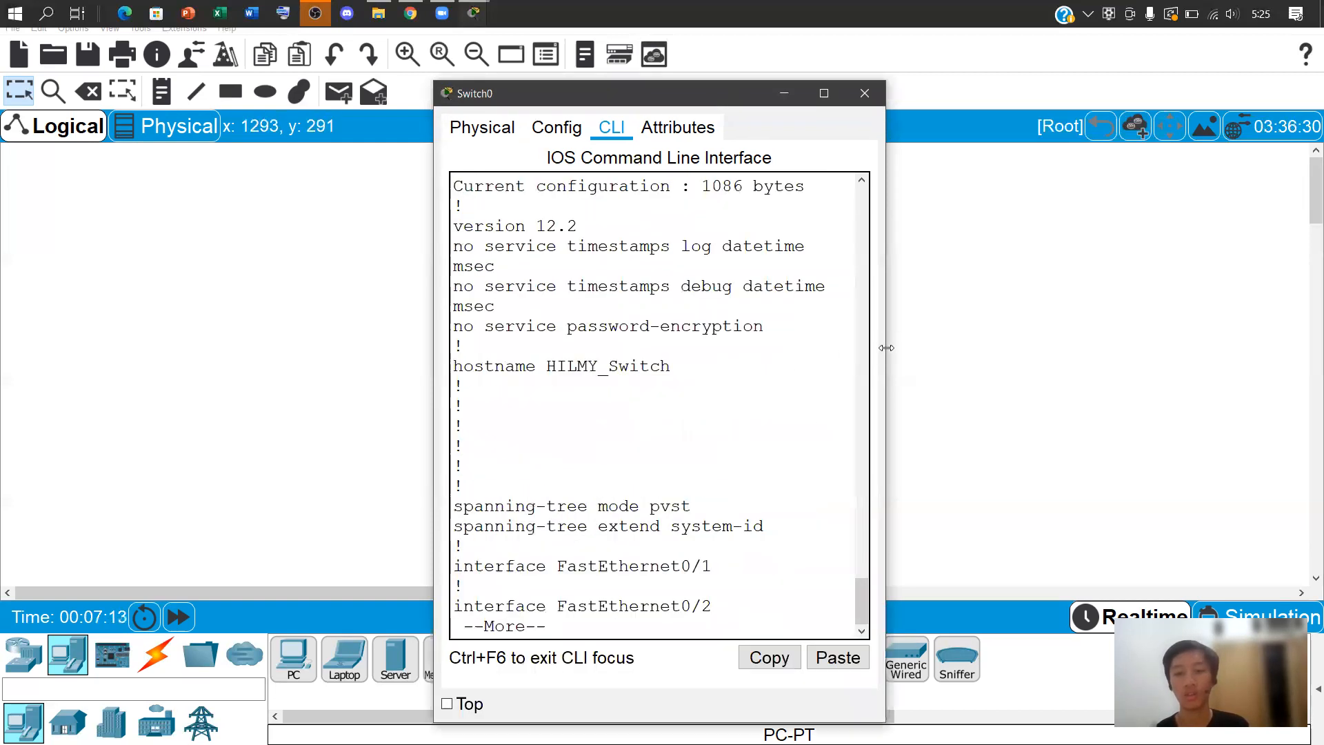
# Widen the switch window and page through the rest of the running configuration until the privileged EXEC prompt returns
pyautogui.moveTo(887, 348); pyautogui.dragTo(1310, 352)
pyautogui.scroll(3, 964, 380)
pyautogui.scroll(-3, 896, 400)
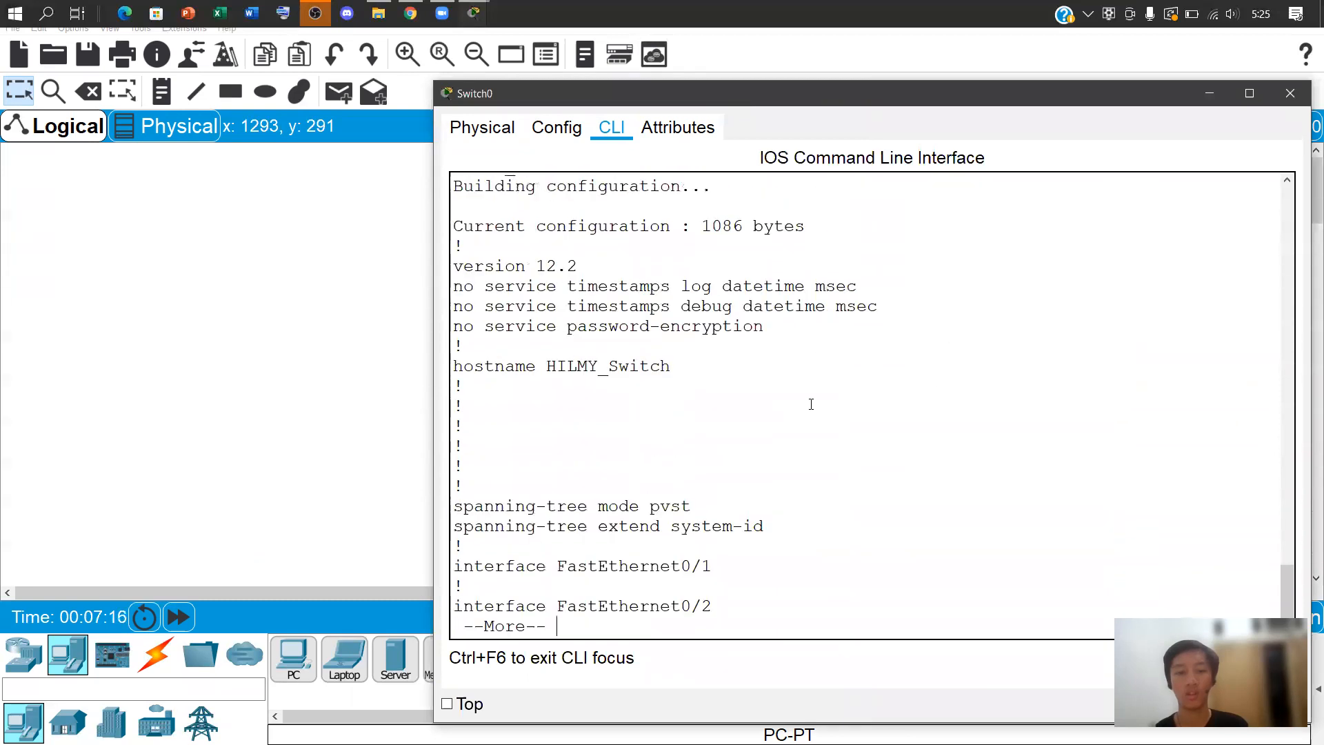
pyautogui.press('Return')
pyautogui.press('Return')
pyautogui.press('Return')
pyautogui.press('Return')
pyautogui.press('Return')
pyautogui.press('Return')
pyautogui.press('Return')
pyautogui.press('Return')
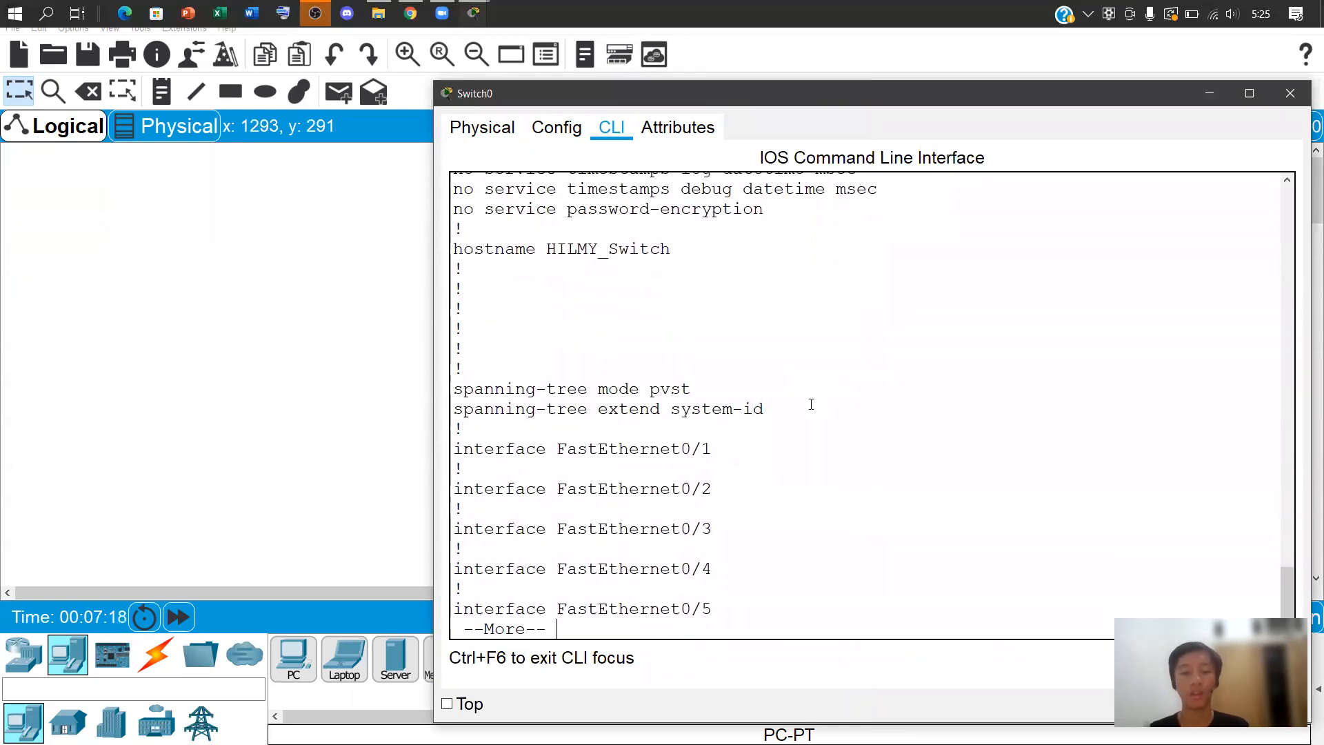
pyautogui.press('Return')
pyautogui.press('Return')
pyautogui.press('Return')
pyautogui.press('Return')
pyautogui.press('Return')
pyautogui.press('Return')
pyautogui.press('Return')
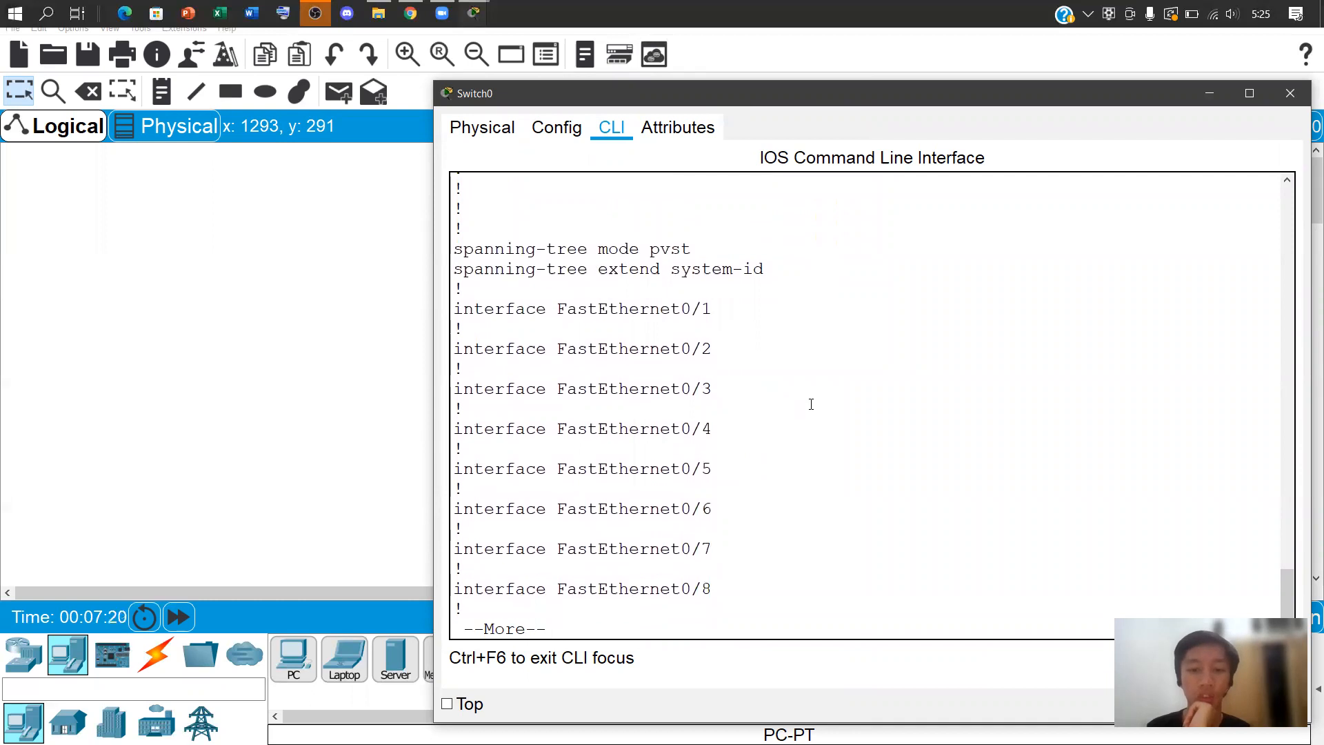
pyautogui.press('Return')
pyautogui.press('Return')
pyautogui.press('Return')
pyautogui.press('Return')
pyautogui.press('Return')
pyautogui.press('Return')
pyautogui.press('Return')
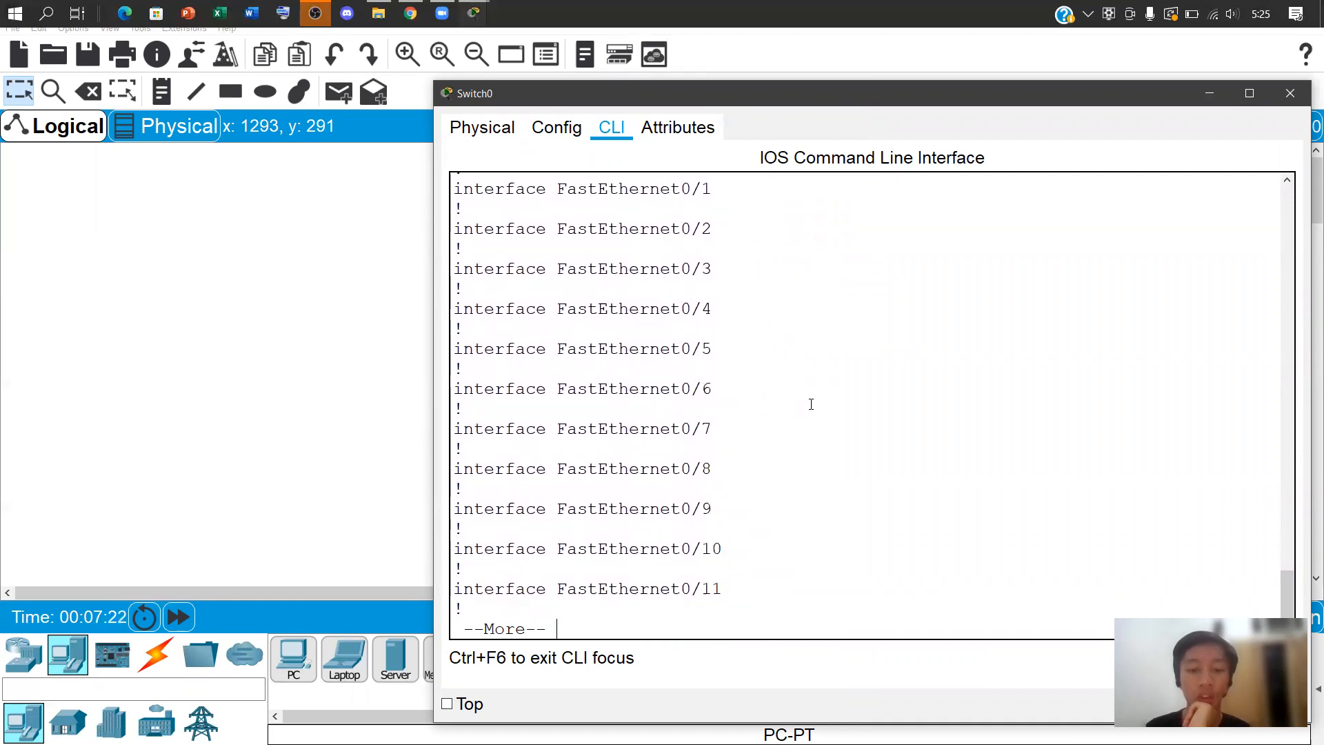
pyautogui.press('Return')
pyautogui.press('Return')
pyautogui.press('Return')
pyautogui.press('Return')
pyautogui.press('Return')
pyautogui.press('Return')
pyautogui.press('Return')
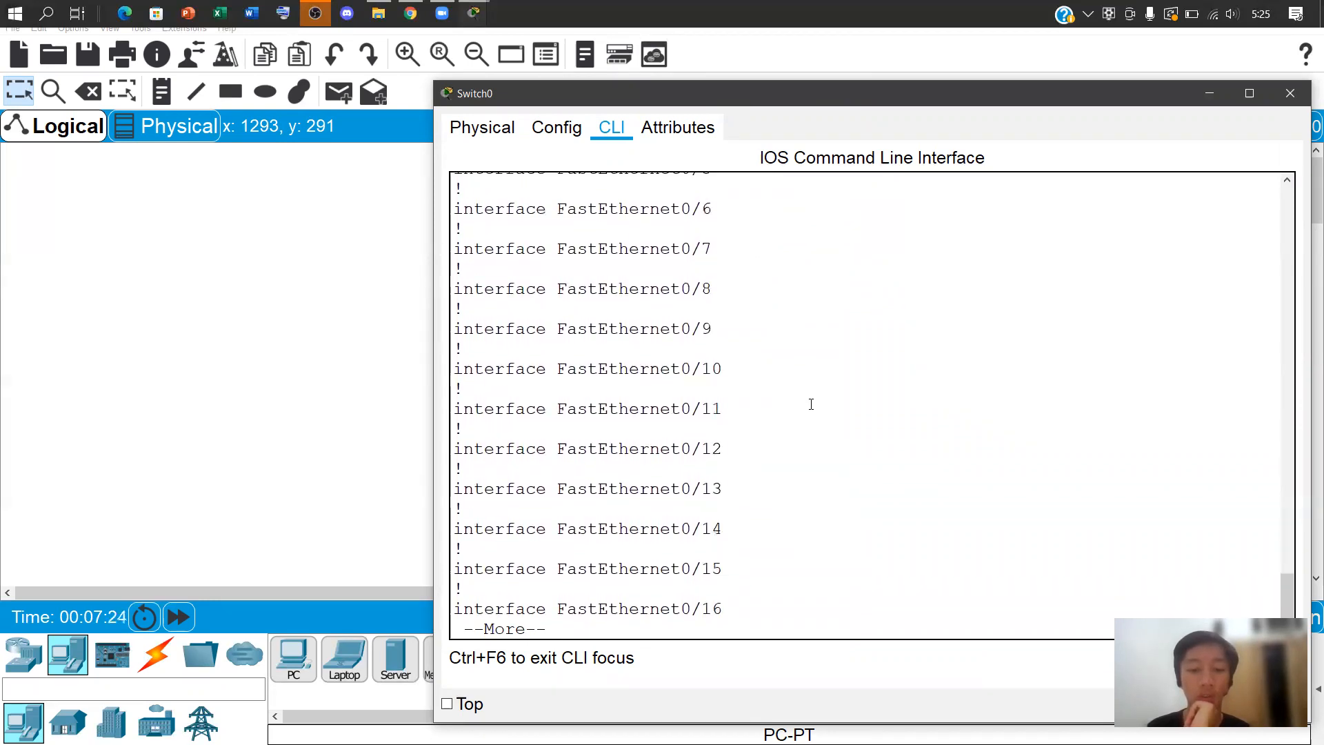
pyautogui.press('Return')
pyautogui.press('Return')
pyautogui.press('Return')
pyautogui.press('Return')
pyautogui.press('Return')
pyautogui.press('Return')
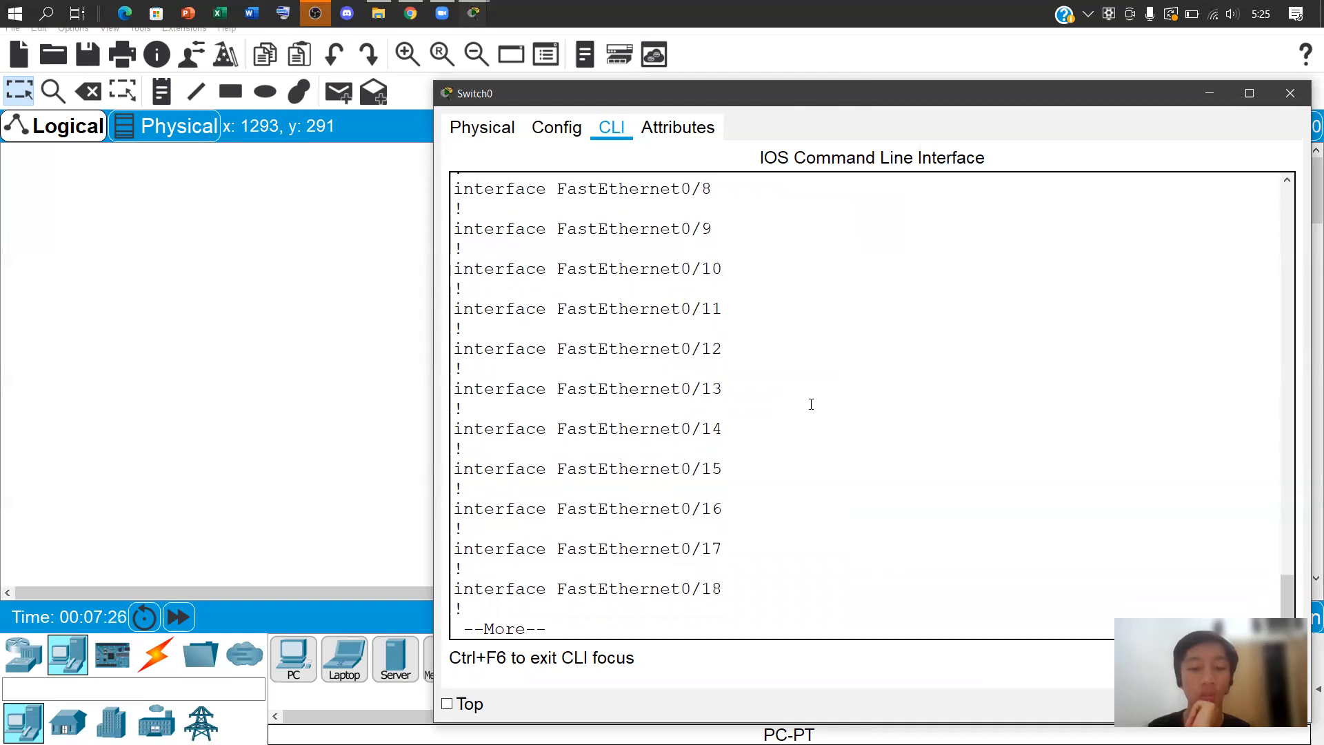
pyautogui.press('Return')
pyautogui.press('Return')
pyautogui.press('Return')
pyautogui.press('Return')
pyautogui.press('Return')
pyautogui.press('Return')
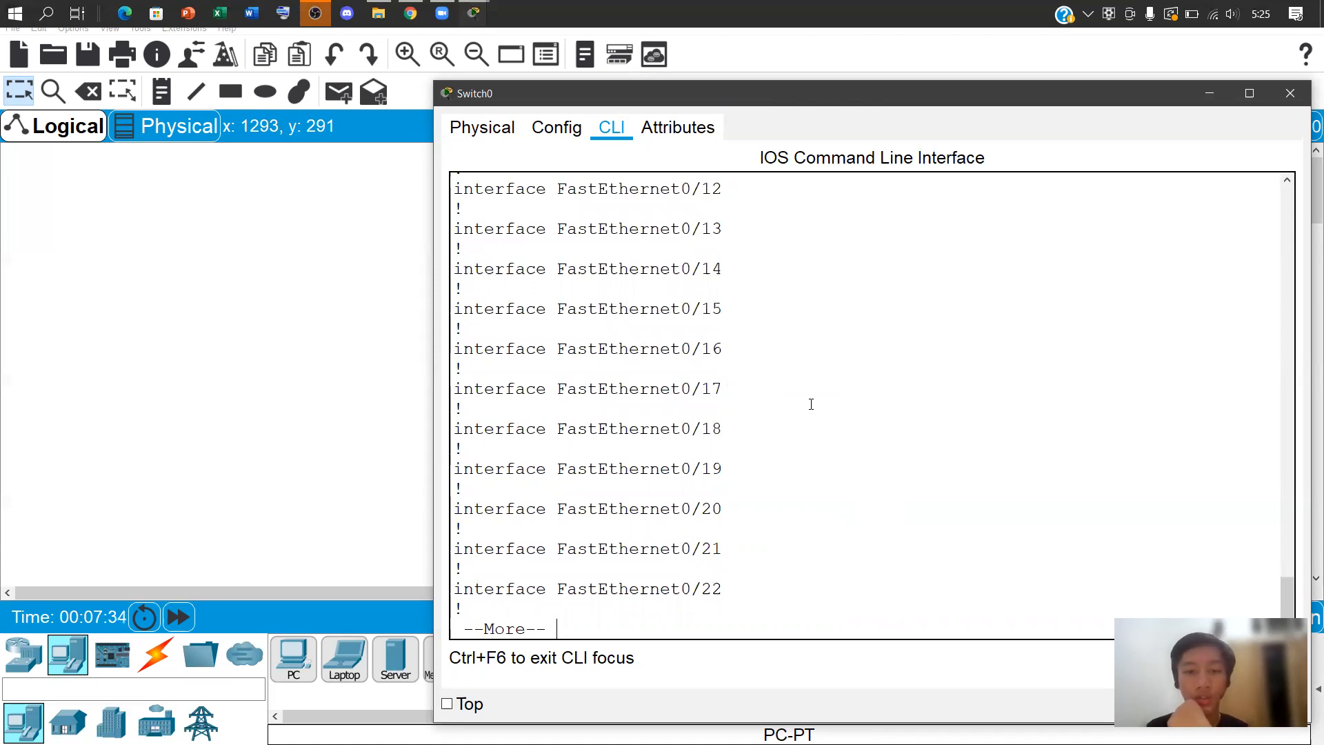
pyautogui.press('Return')
pyautogui.press('Return')
pyautogui.press('Return')
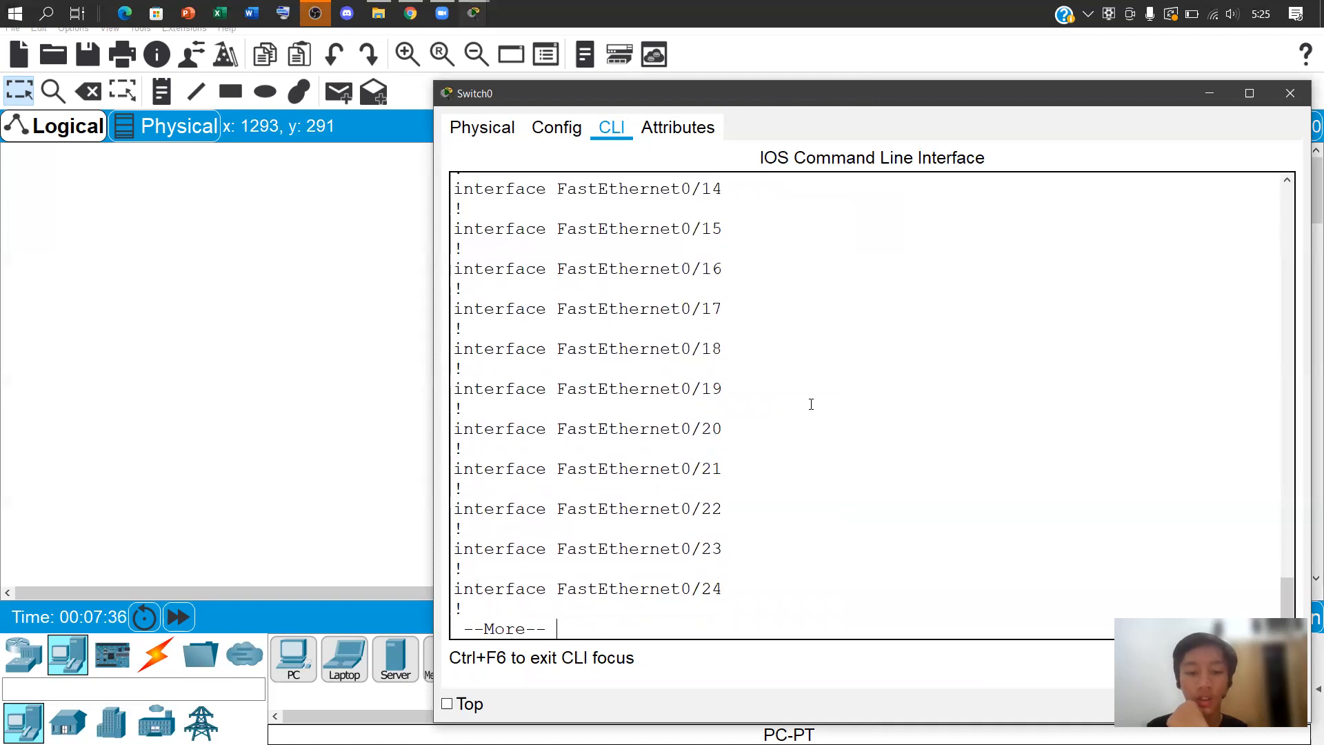
pyautogui.press('Return')
pyautogui.press('Return')
pyautogui.press('Return')
pyautogui.press('Return')
pyautogui.press('Return')
pyautogui.press('Return')
pyautogui.press('Return')
pyautogui.press('Return')
pyautogui.press('Return')
pyautogui.press('Return')
pyautogui.press('Return')
pyautogui.press('Return')
pyautogui.press('Return')
pyautogui.press('Return')
pyautogui.press('Return')
pyautogui.press('Return')
pyautogui.press('Return')
pyautogui.press('Return')
pyautogui.press('Return')
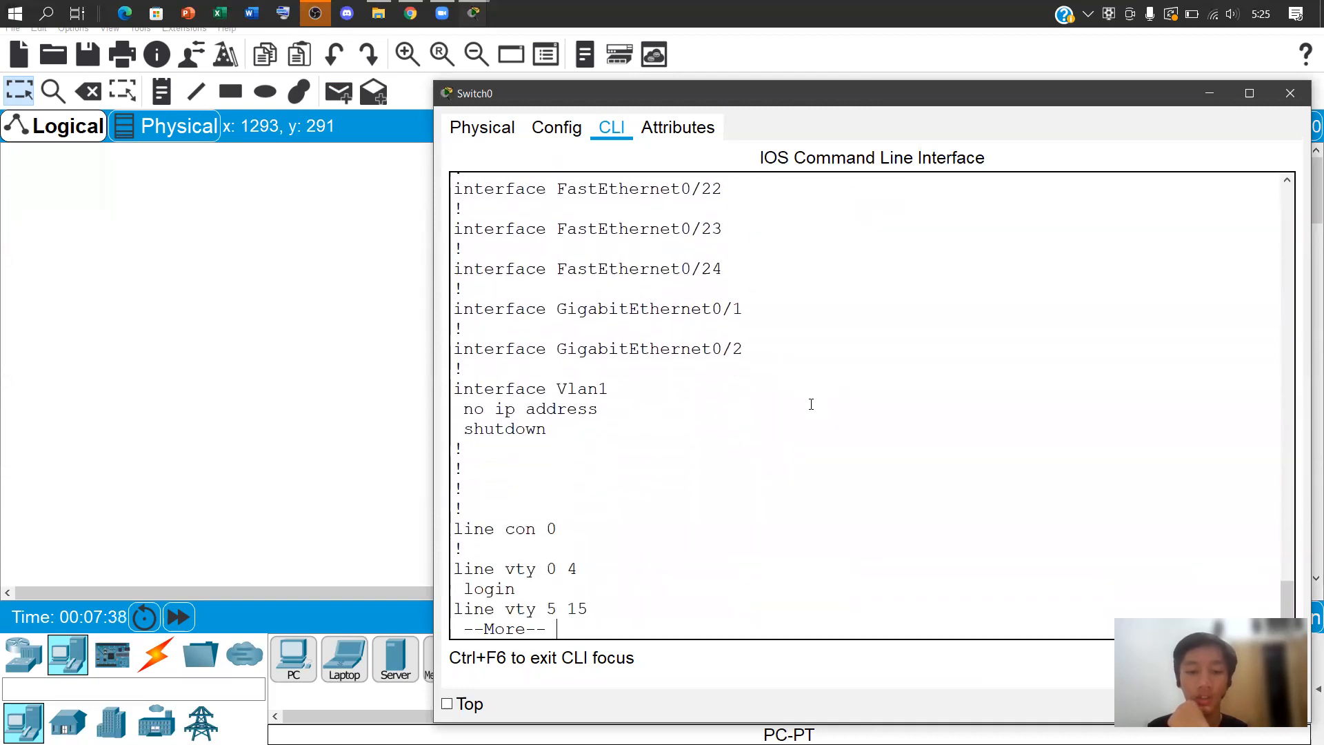
pyautogui.press('Return')
pyautogui.press('Return')
pyautogui.press('Return')
pyautogui.press('Return')
pyautogui.press('Return')
pyautogui.press('Return')
pyautogui.press('Return')
pyautogui.press('Return')
pyautogui.press('Return')
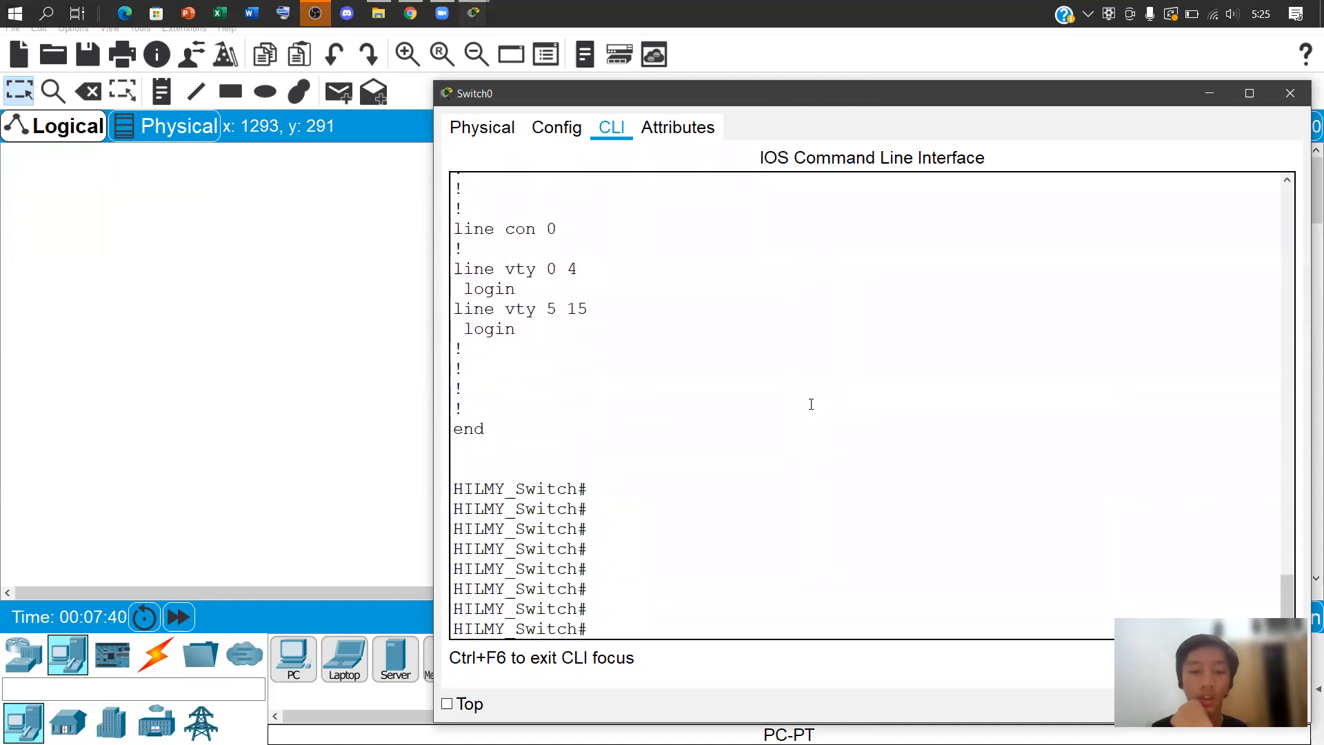
# Highlight the end line that closes the running configuration, then clear the highlight
pyautogui.moveTo(453, 449); pyautogui.dragTo(555, 459)
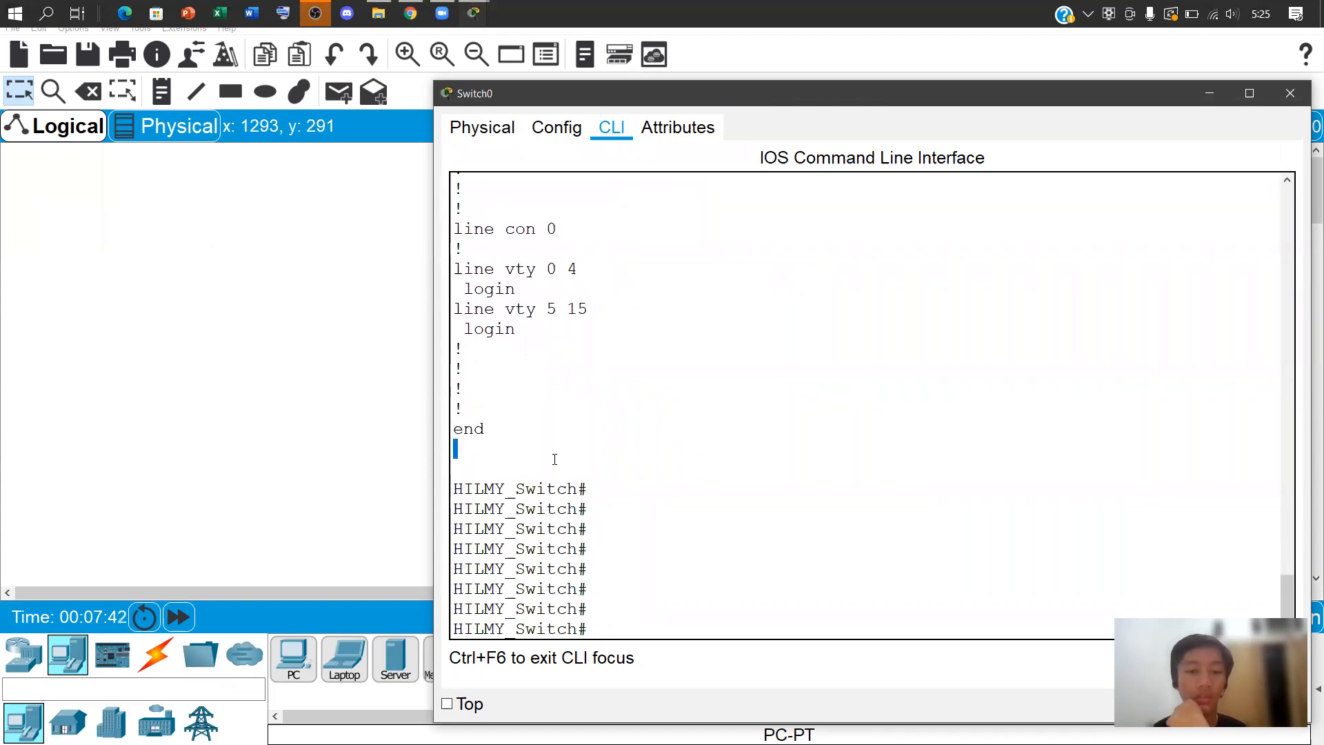
pyautogui.doubleClick(469, 428)
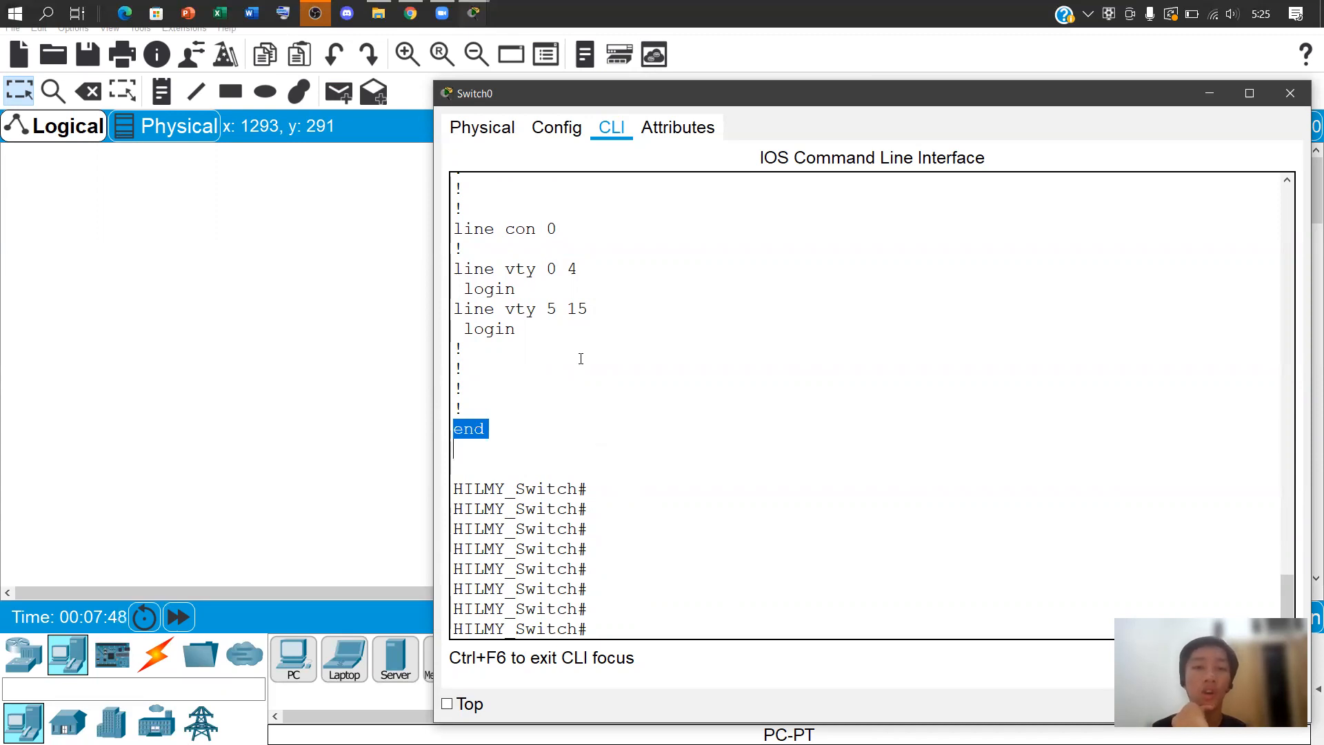
pyautogui.click(650, 579)
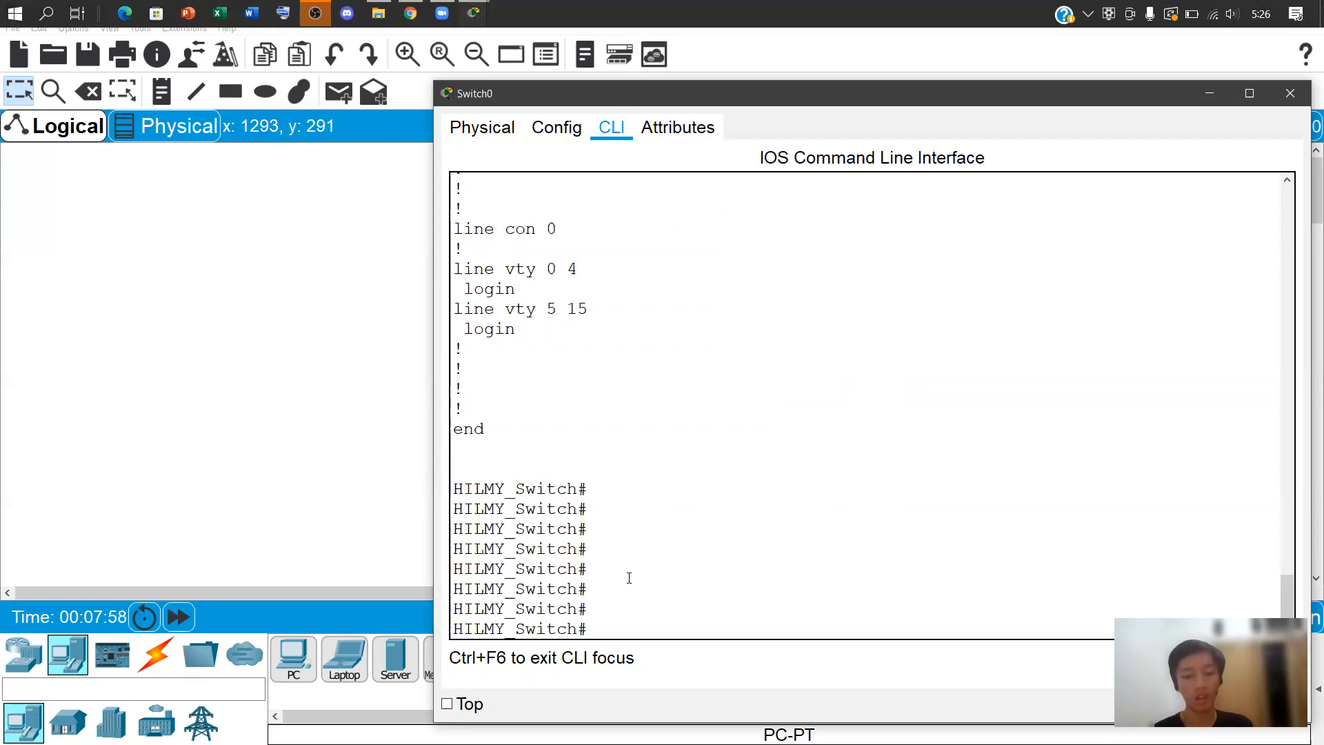
# Enter global configuration mode by completing the abbreviations conf and ter to configure terminal and running it
pyautogui.write('conf')
pyautogui.write('ter')
pyautogui.press('Tab')
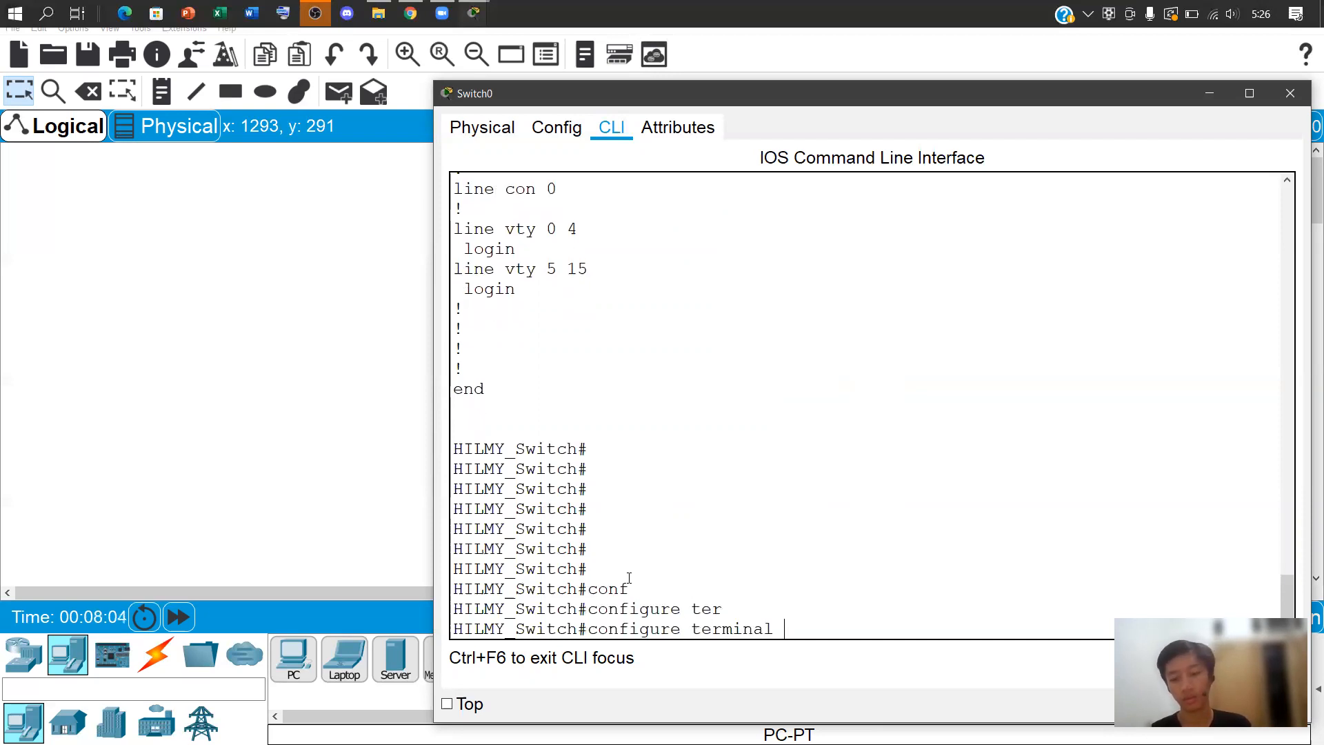
pyautogui.press('Return')
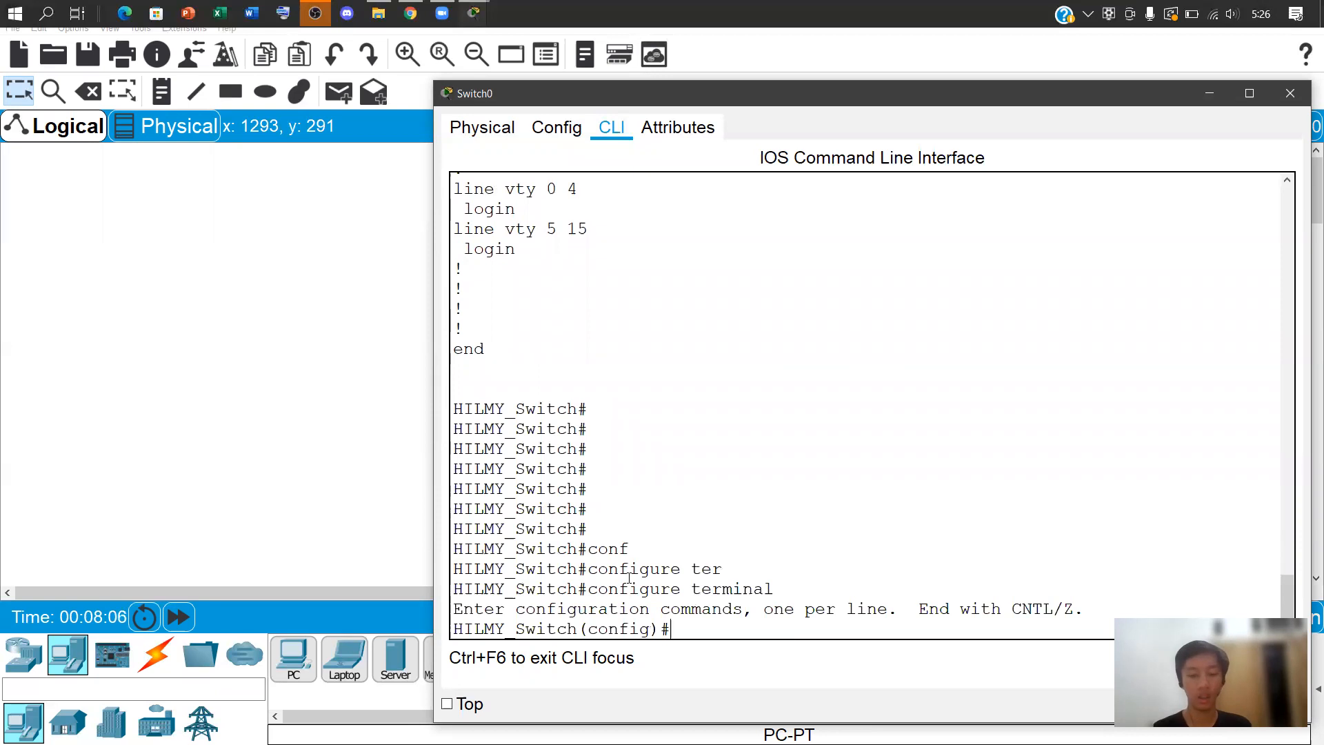
# Display the running configuration from global configuration mode with do show run and page to its end
pyautogui.write('d')
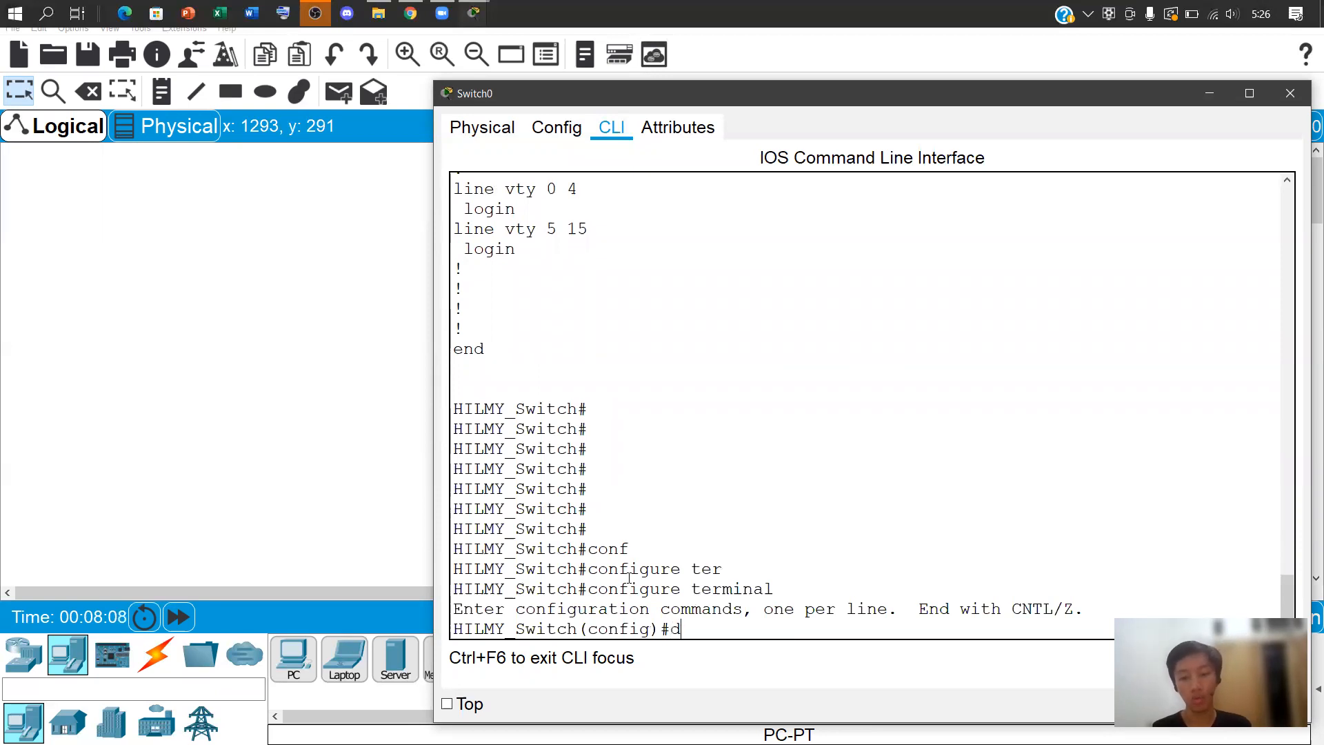
pyautogui.write('o show')
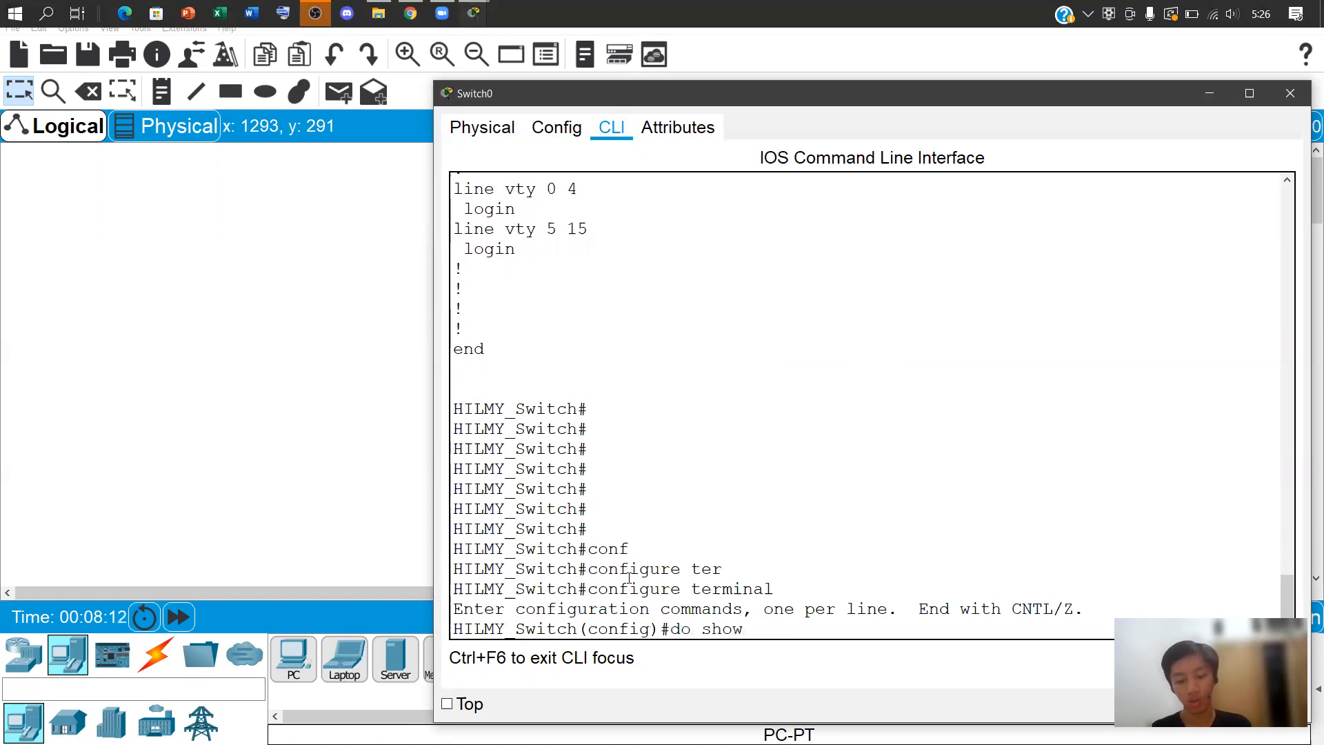
pyautogui.write(' run')
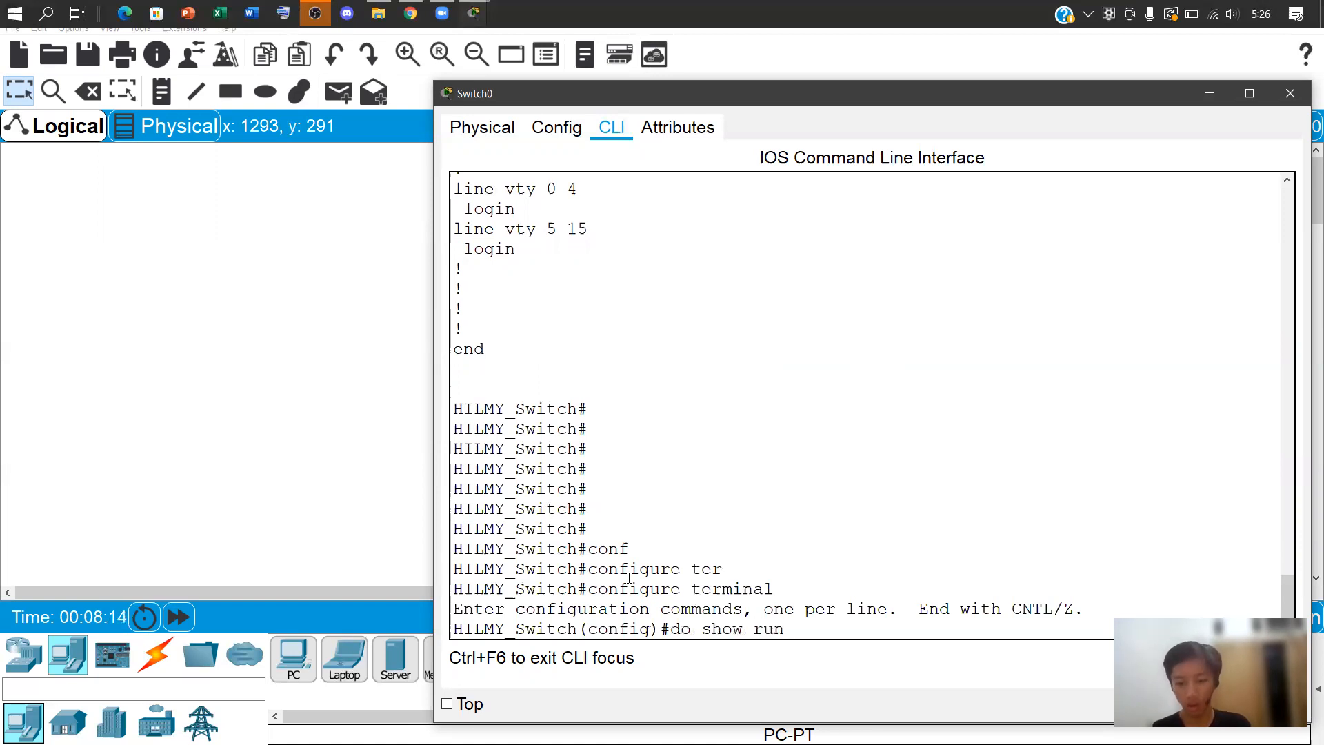
pyautogui.press('Return')
pyautogui.press('space')
pyautogui.press('space')
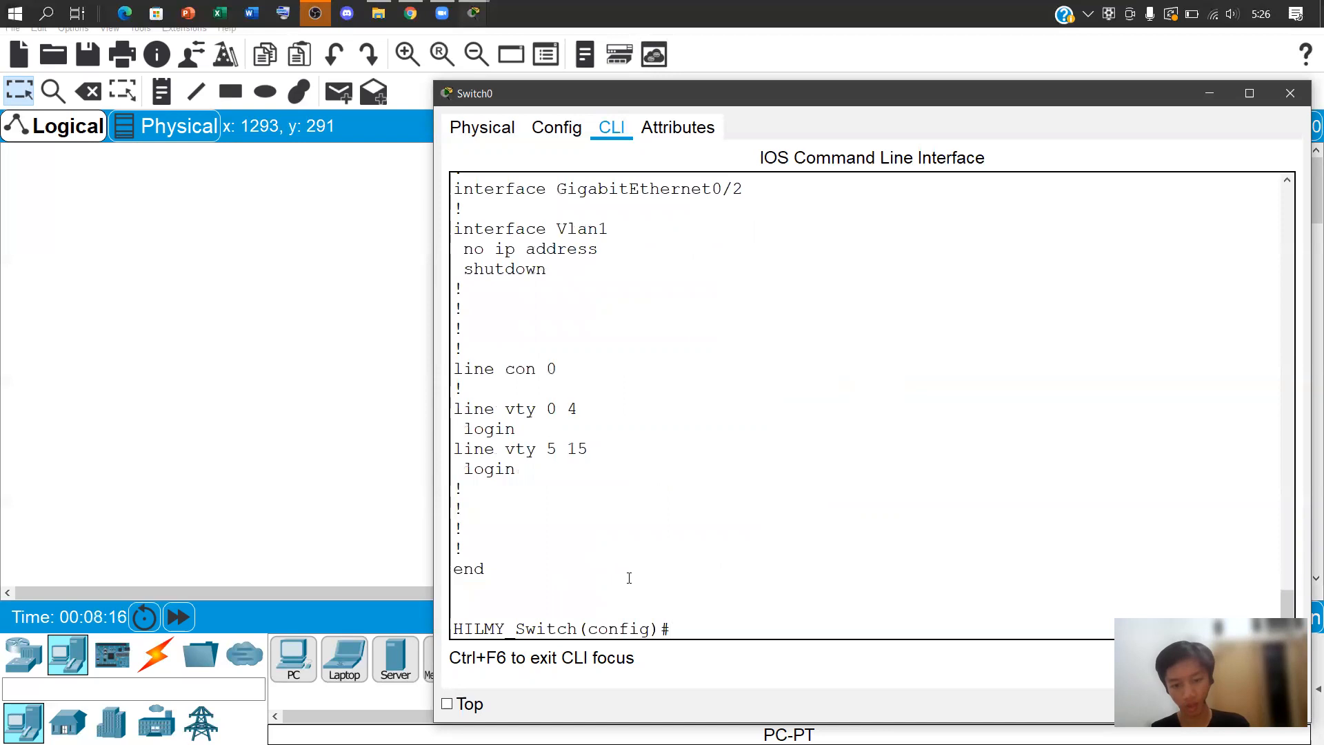
pyautogui.press('BackSpace')
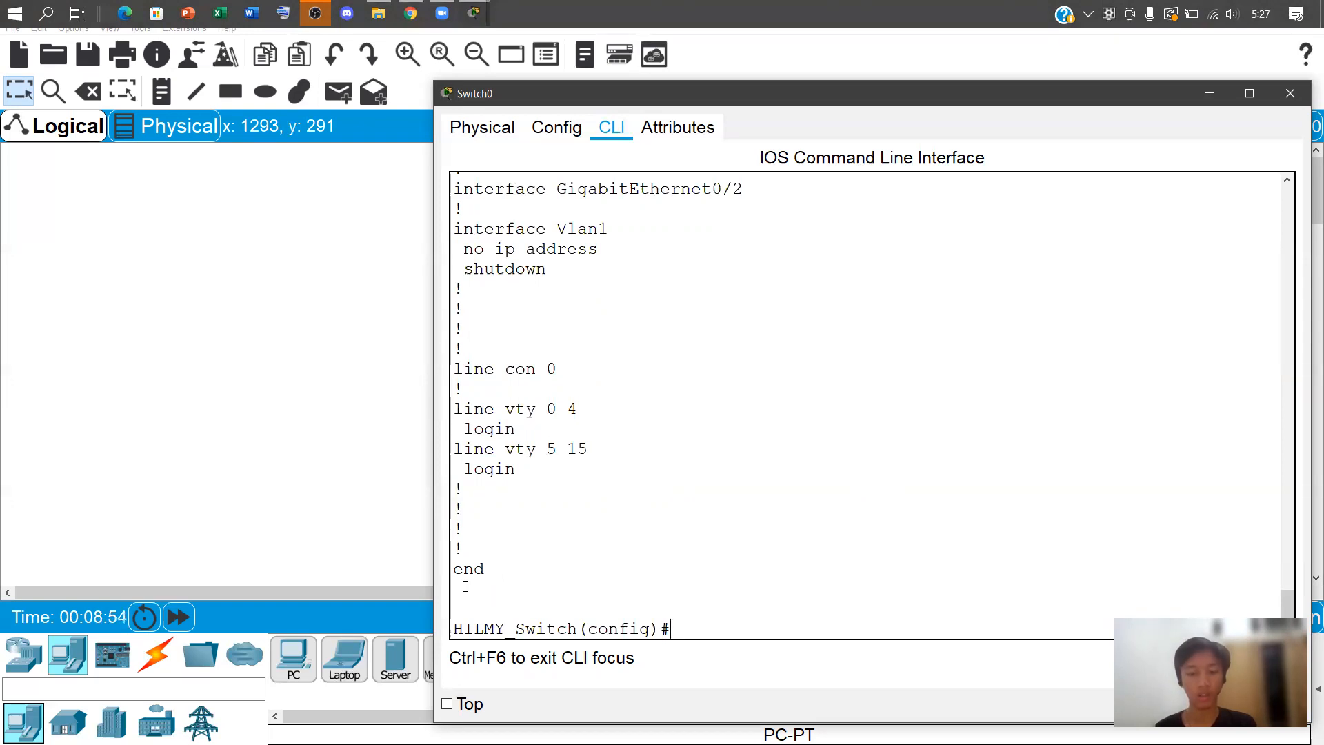
# Try show run without the do prefix in global configuration mode and repeat the empty prompt several times
pyautogui.write('show ')
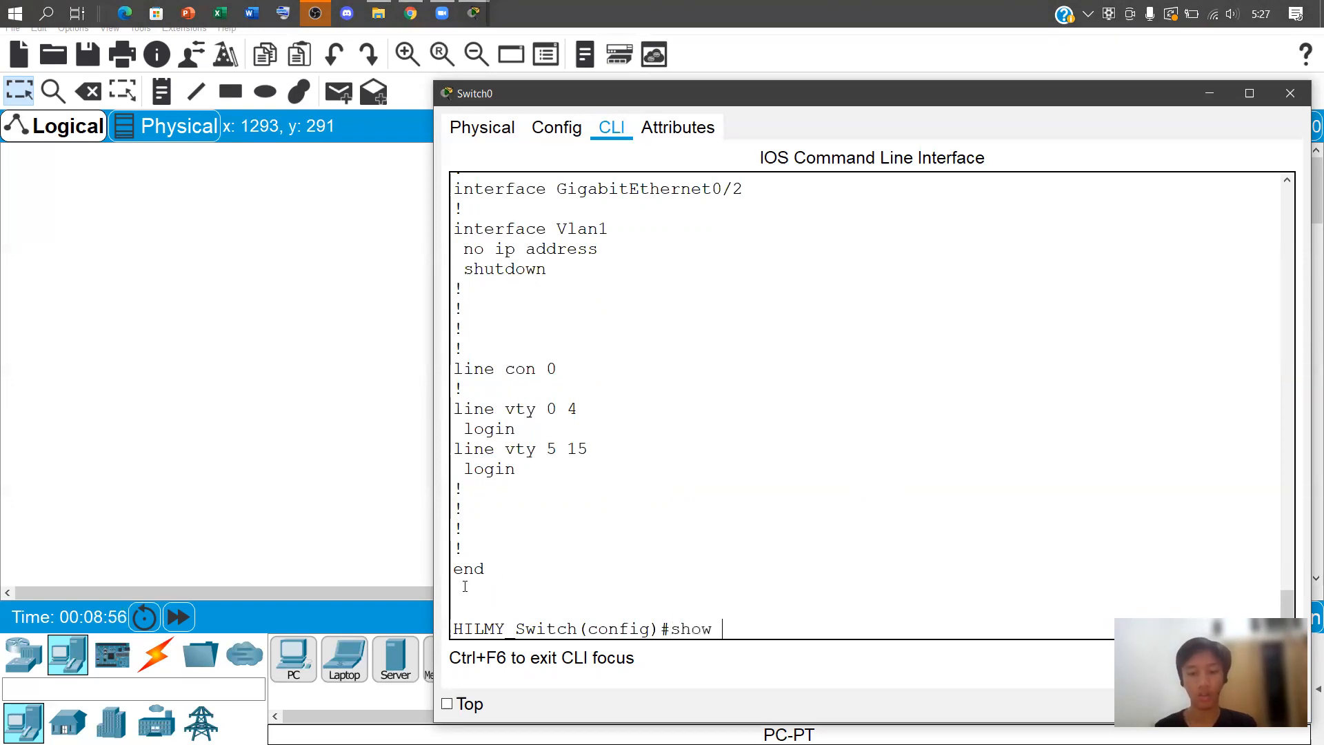
pyautogui.write('run')
pyautogui.press('Return')
pyautogui.press('Return')
pyautogui.press('Return')
pyautogui.press('Return')
pyautogui.press('Return')
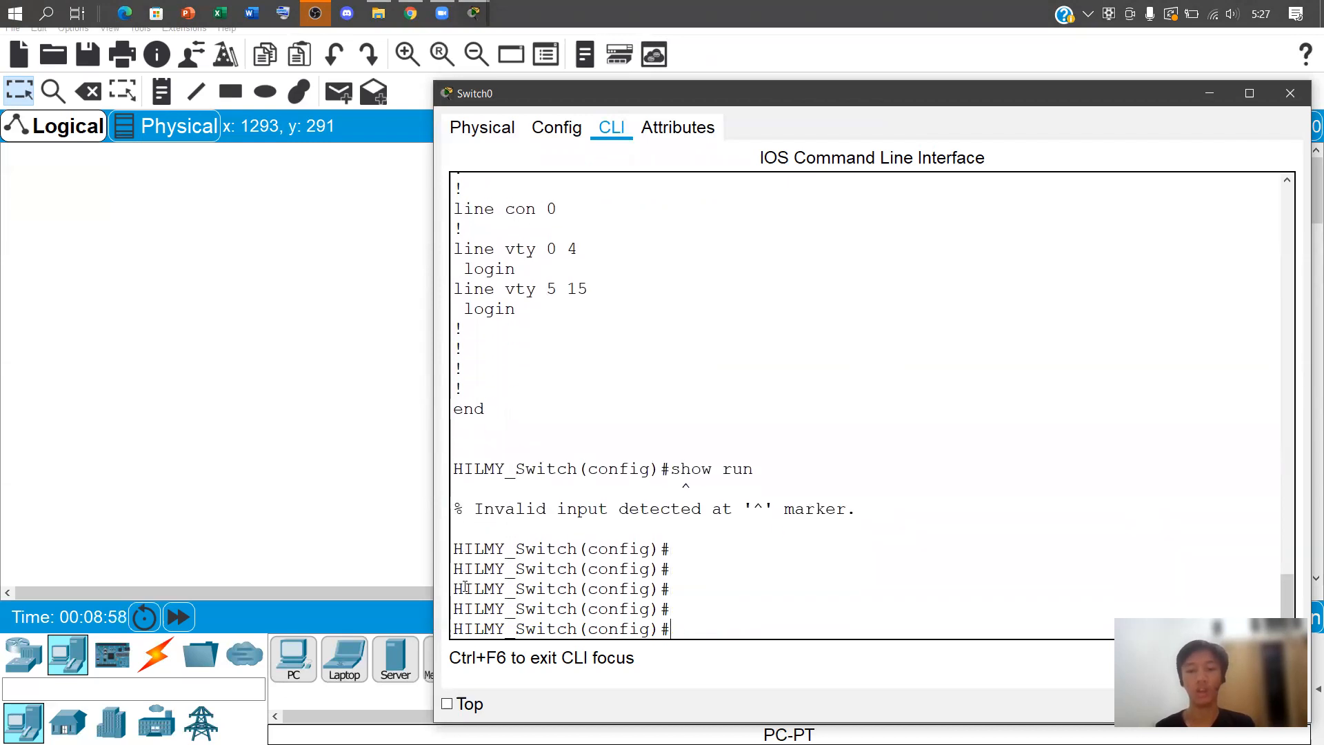
# Highlight the show run command entered without do and the error message below it, clearing each highlight
pyautogui.moveTo(669, 469); pyautogui.dragTo(728, 471)
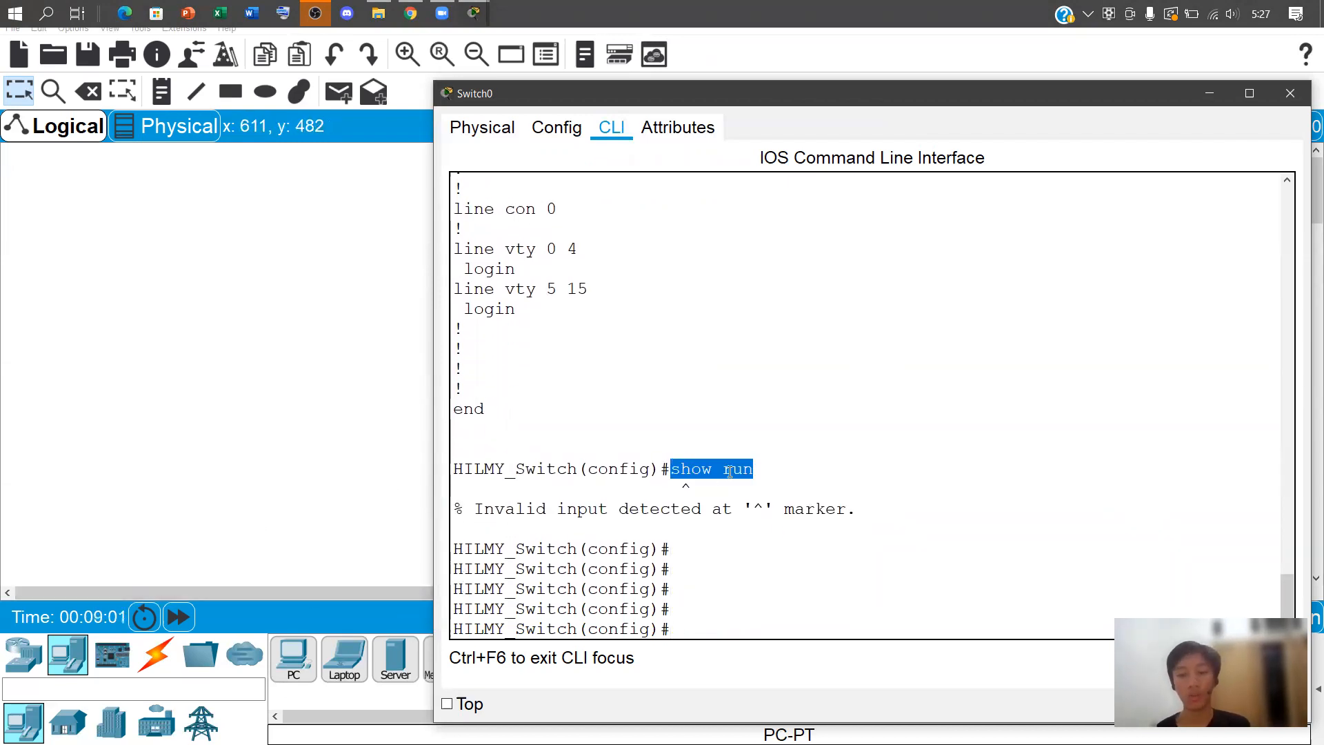
pyautogui.click(692, 628)
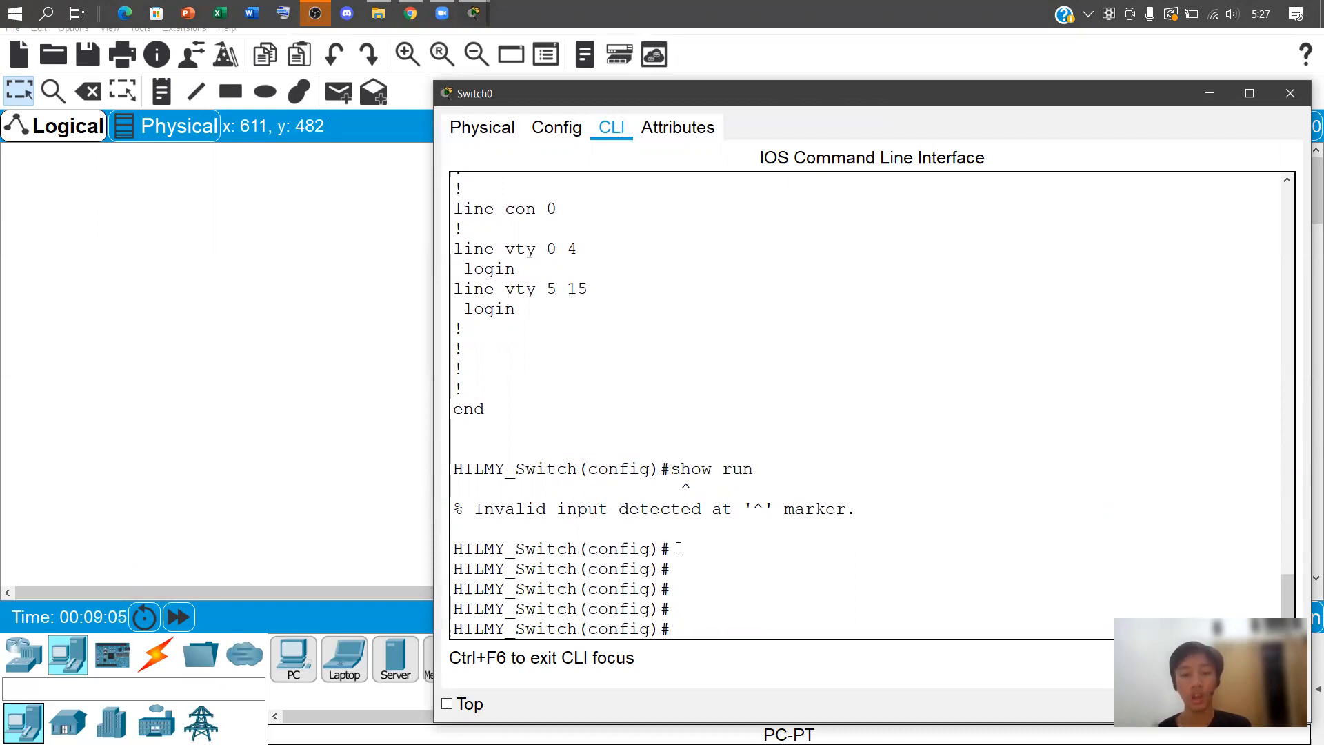
pyautogui.moveTo(476, 511)
pyautogui.mouseDown()
pyautogui.moveTo(828, 512)
pyautogui.moveTo(962, 537)
pyautogui.mouseUp()
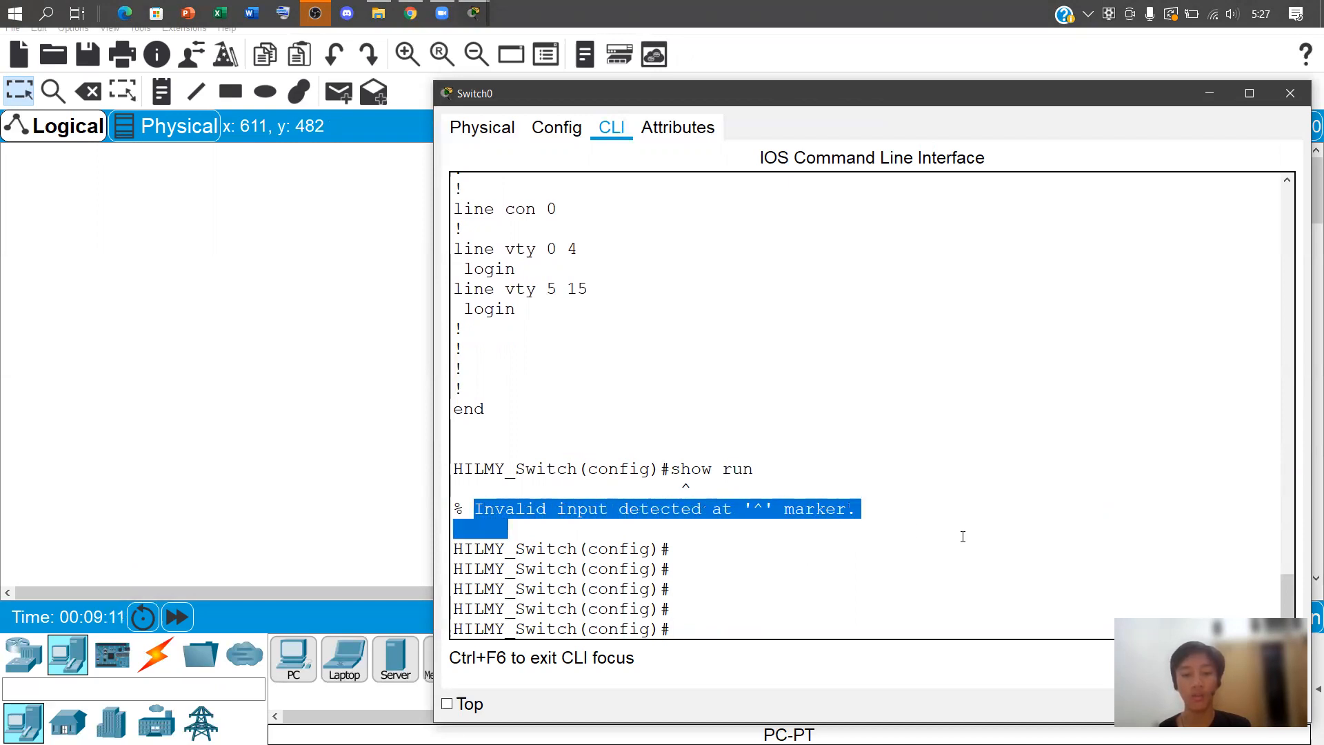
pyautogui.click(698, 629)
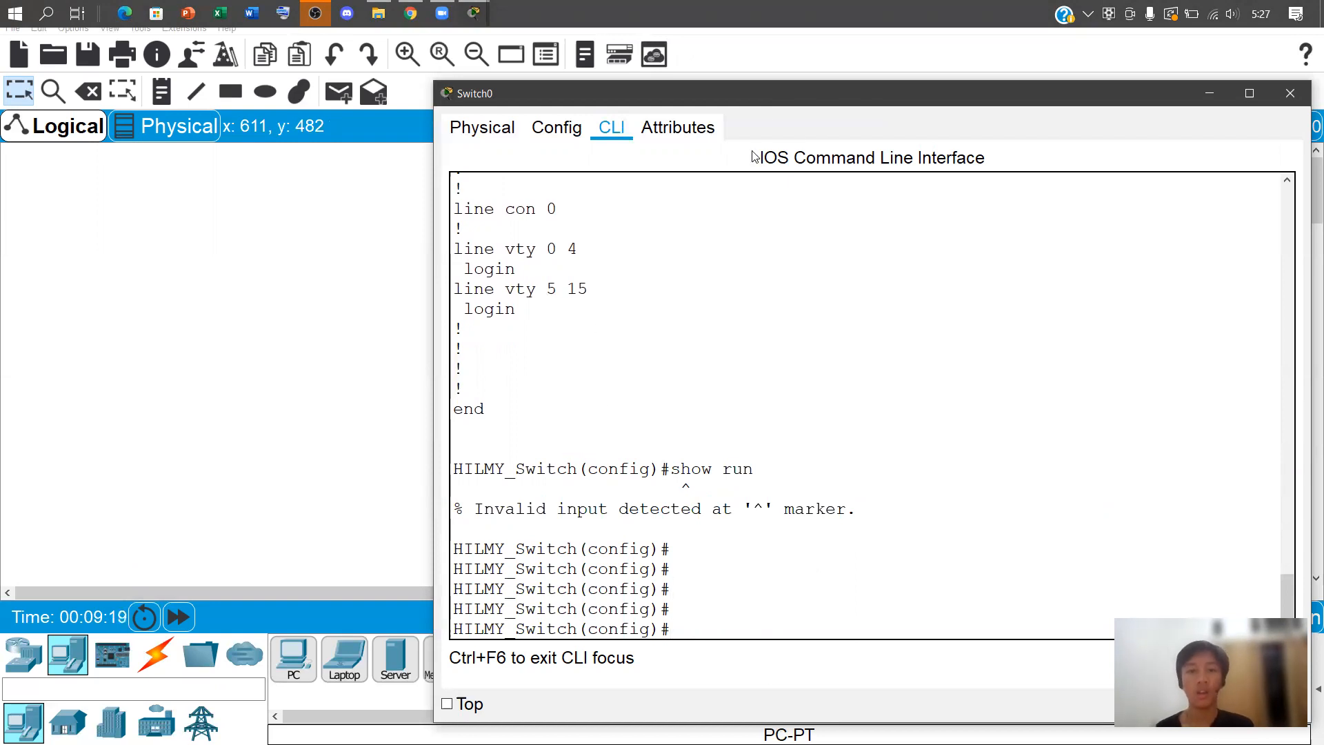
# Move the switch window aside, return to the logical workspace and place four PCs around the 2960 switch, two on each side
pyautogui.moveTo(775, 91); pyautogui.dragTo(694, 57)
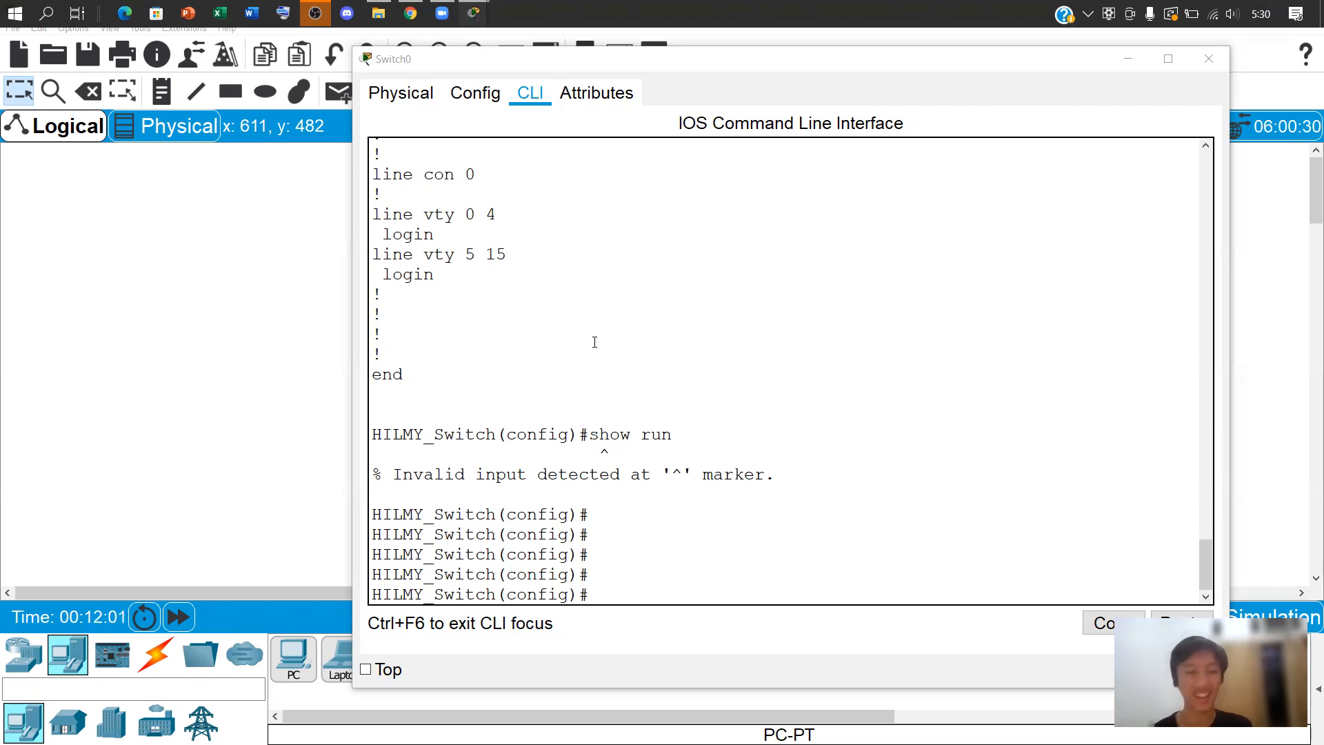
pyautogui.click(151, 331)
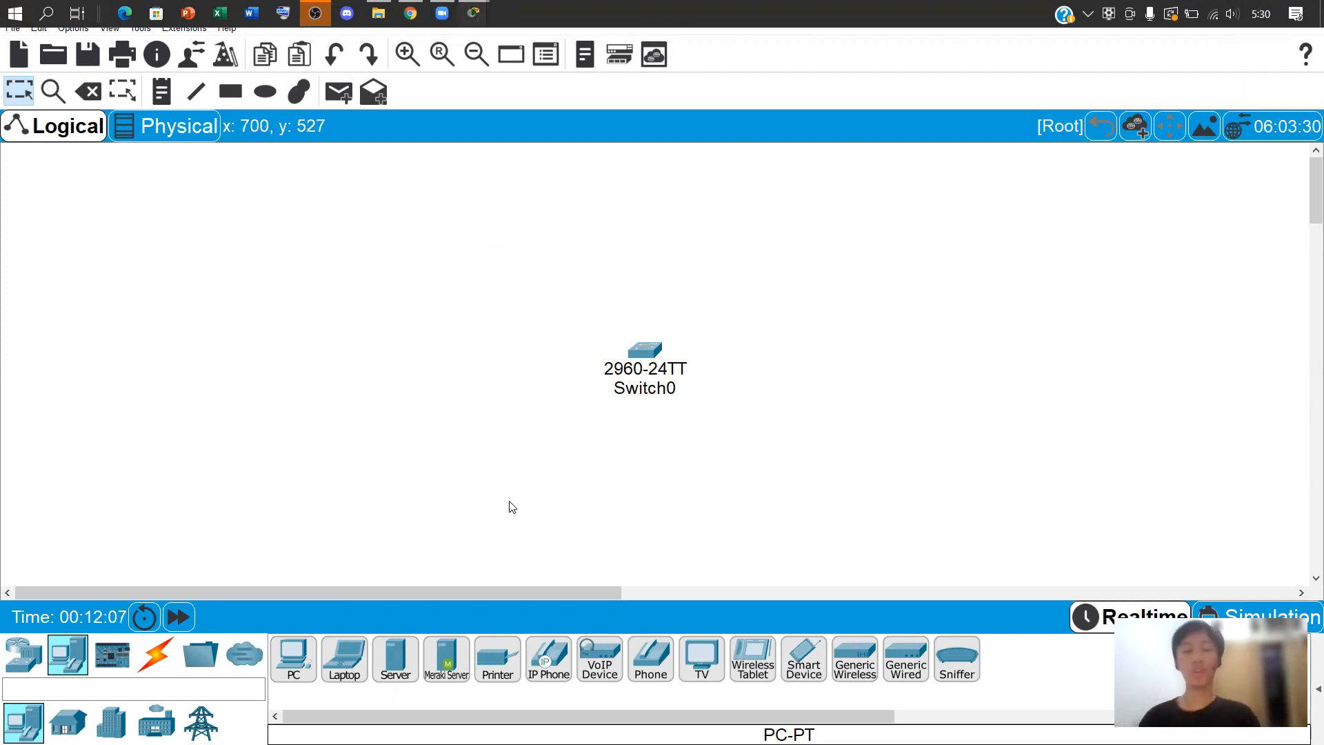
pyautogui.scroll(-2, 331, 544)
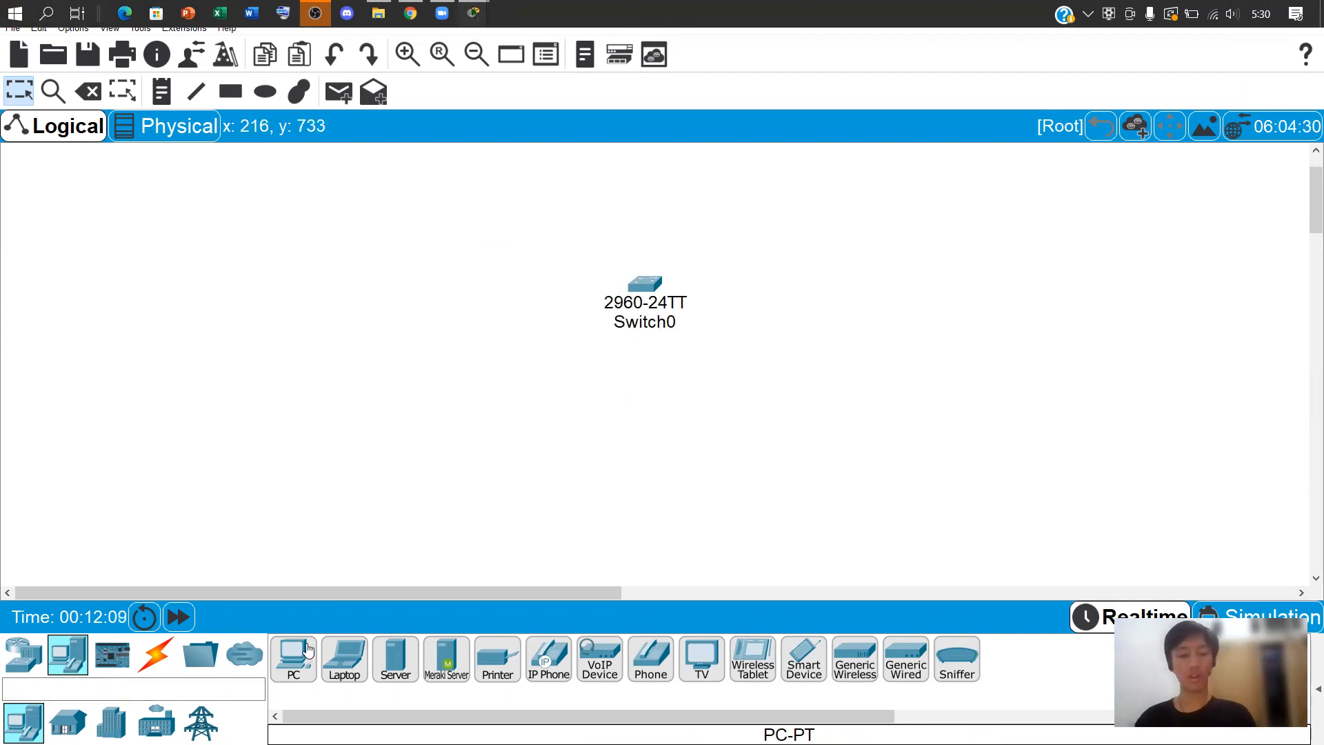
pyautogui.click(293, 659)
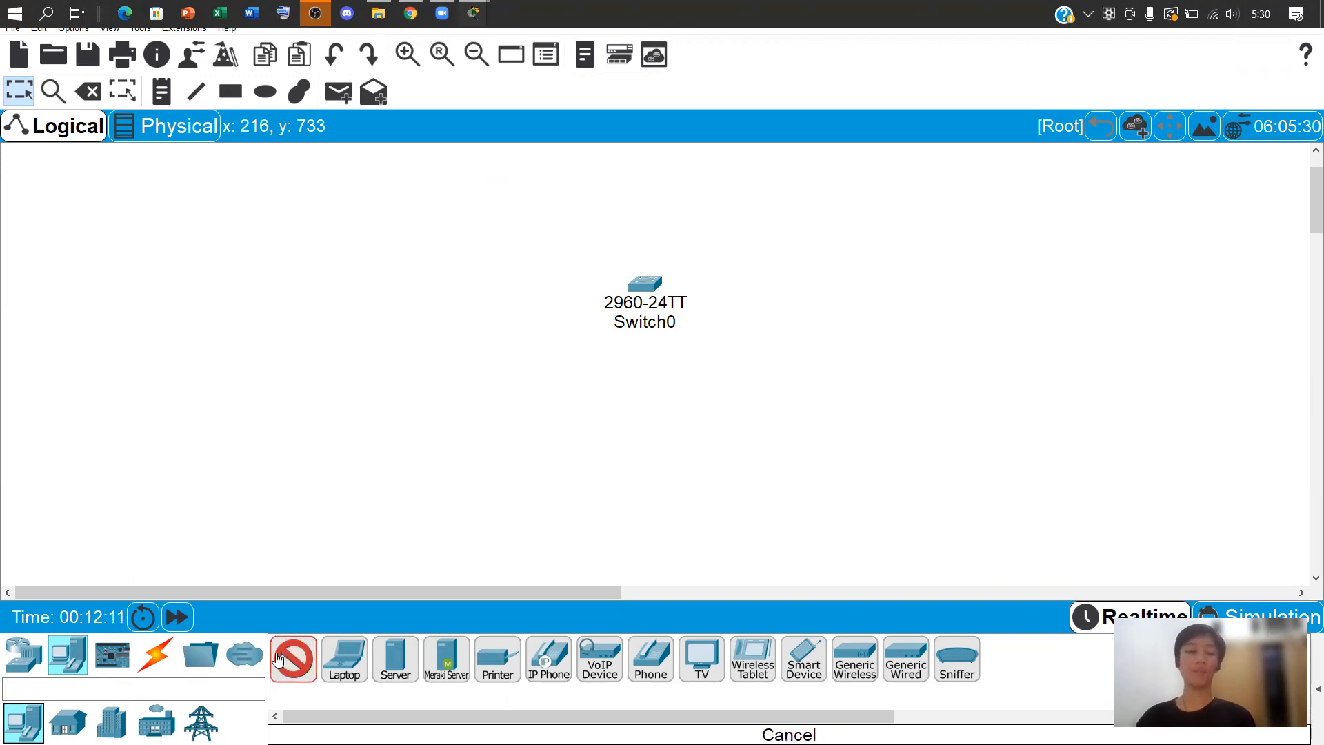
pyautogui.click(515, 231)
pyautogui.click(517, 407)
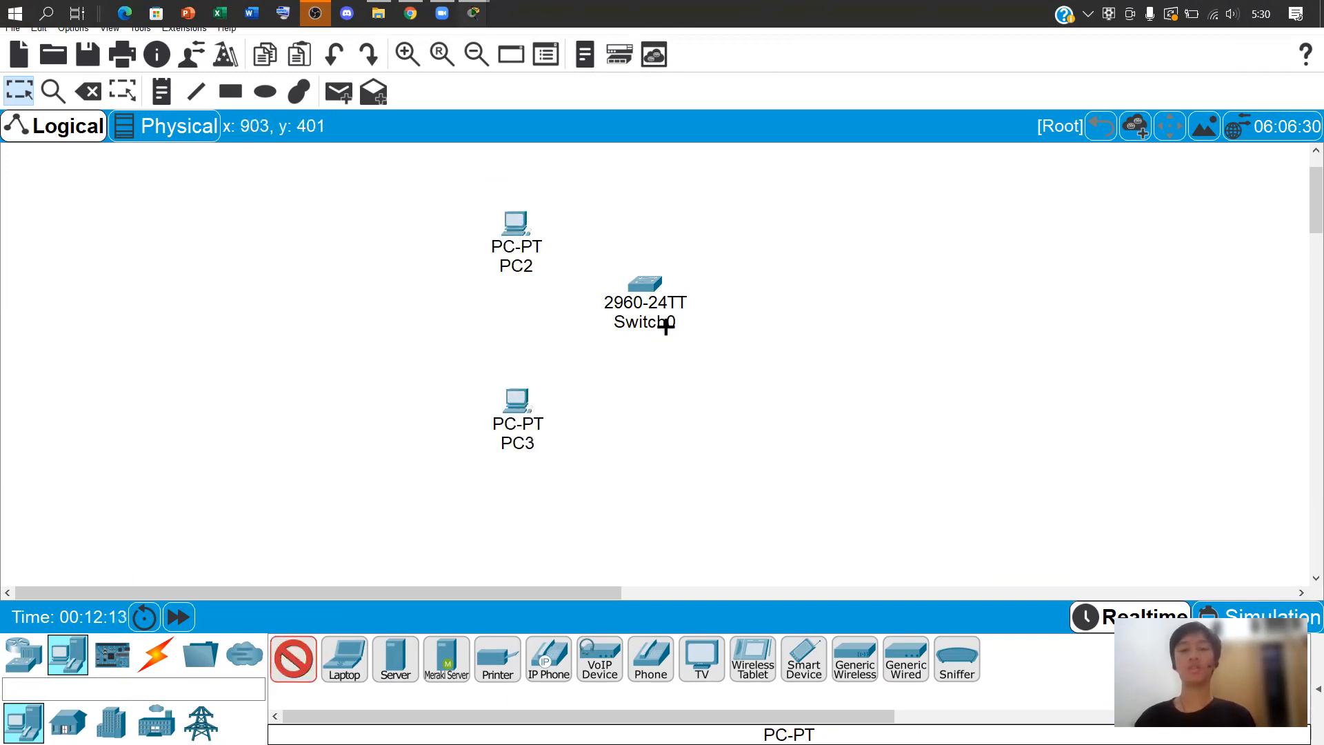
pyautogui.click(800, 231)
pyautogui.click(800, 393)
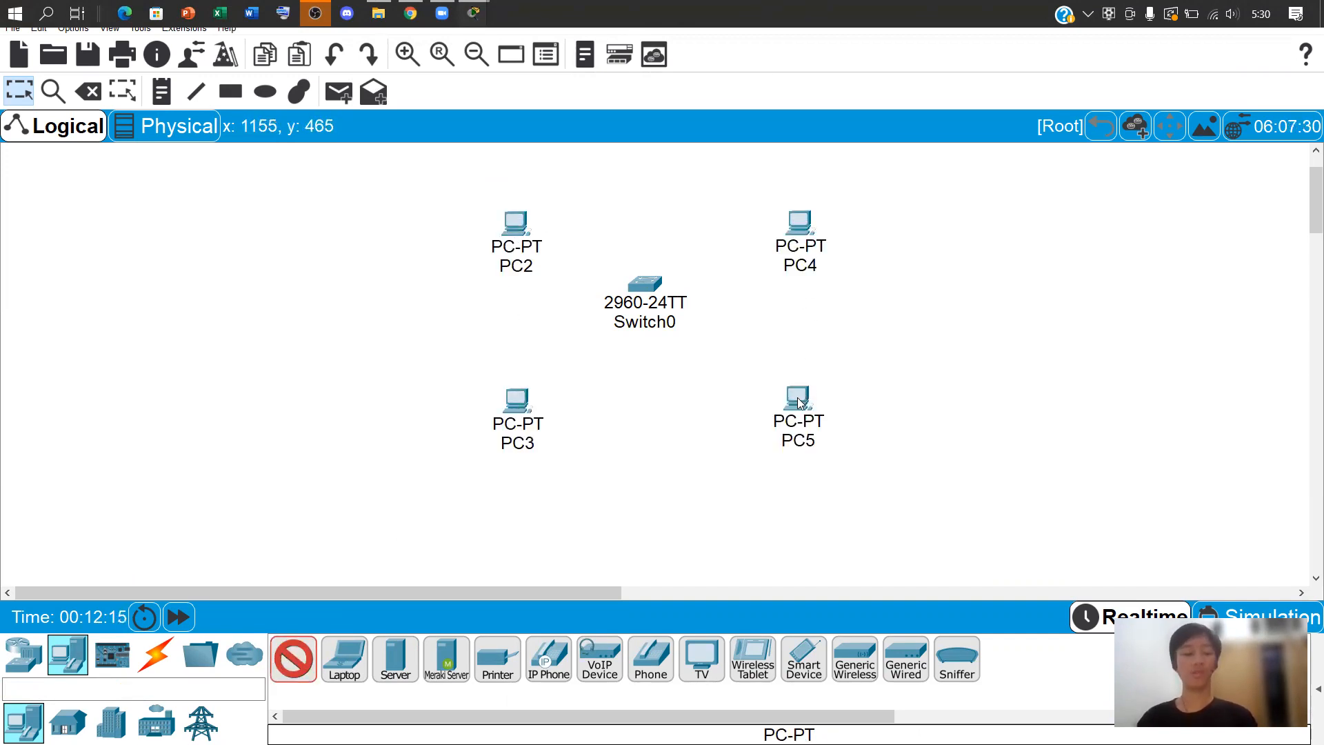
pyautogui.press('Escape')
# Connect PC2, PC3, PC4 and PC5 to Switch0 using the automatically chosen connection type
pyautogui.click(147, 660)
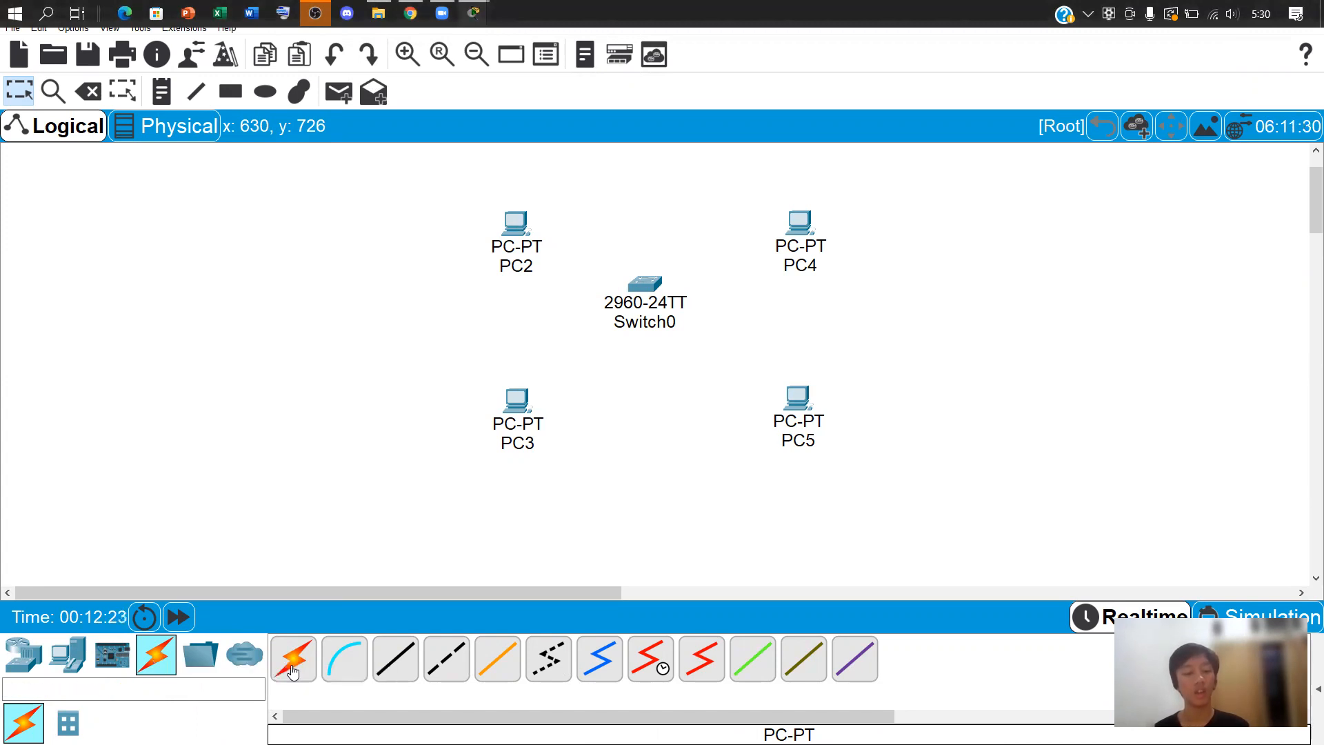
pyautogui.click(293, 667)
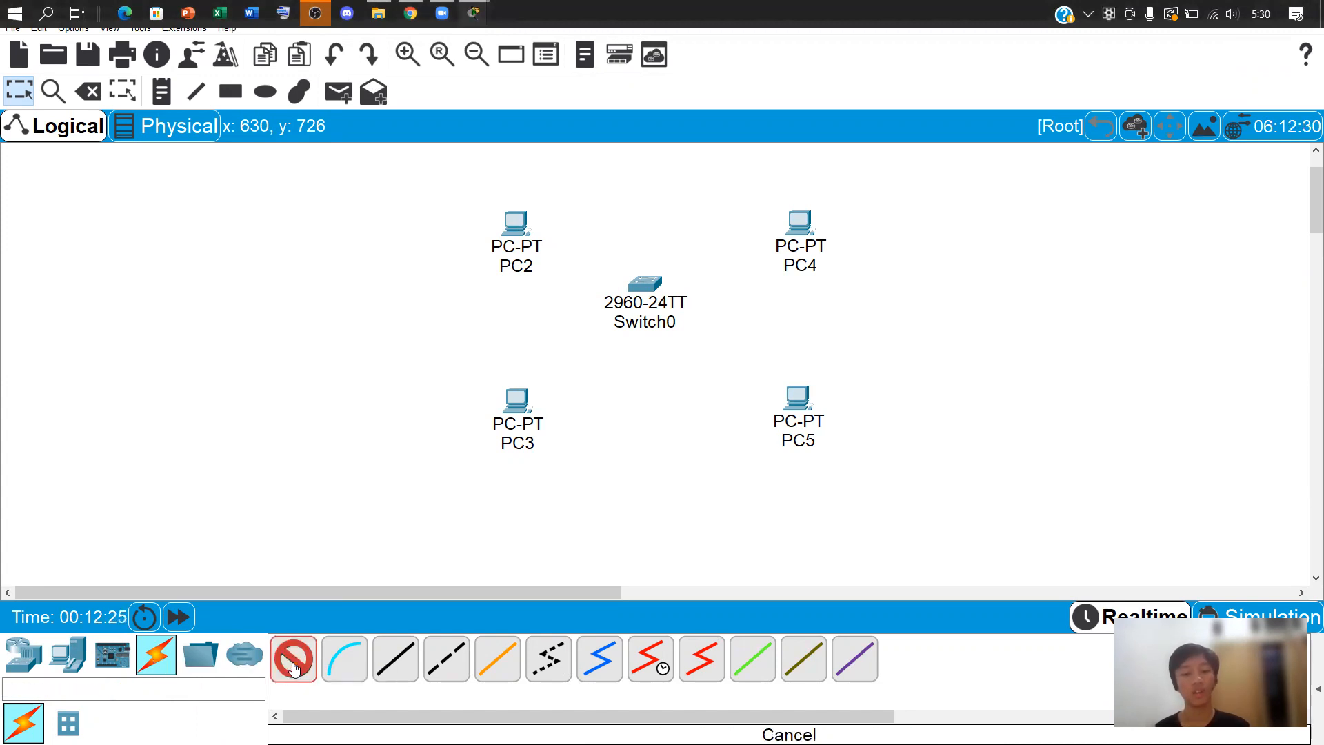
pyautogui.click(520, 227)
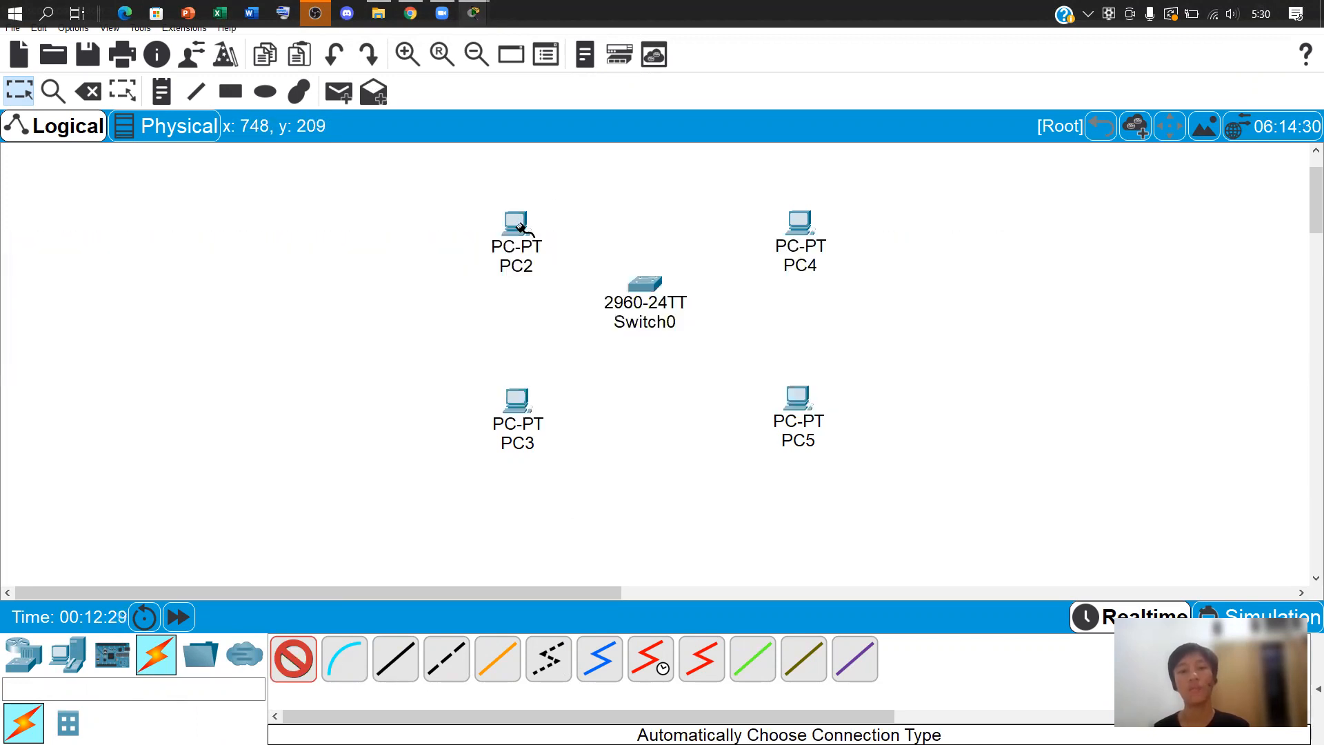
pyautogui.click(644, 283)
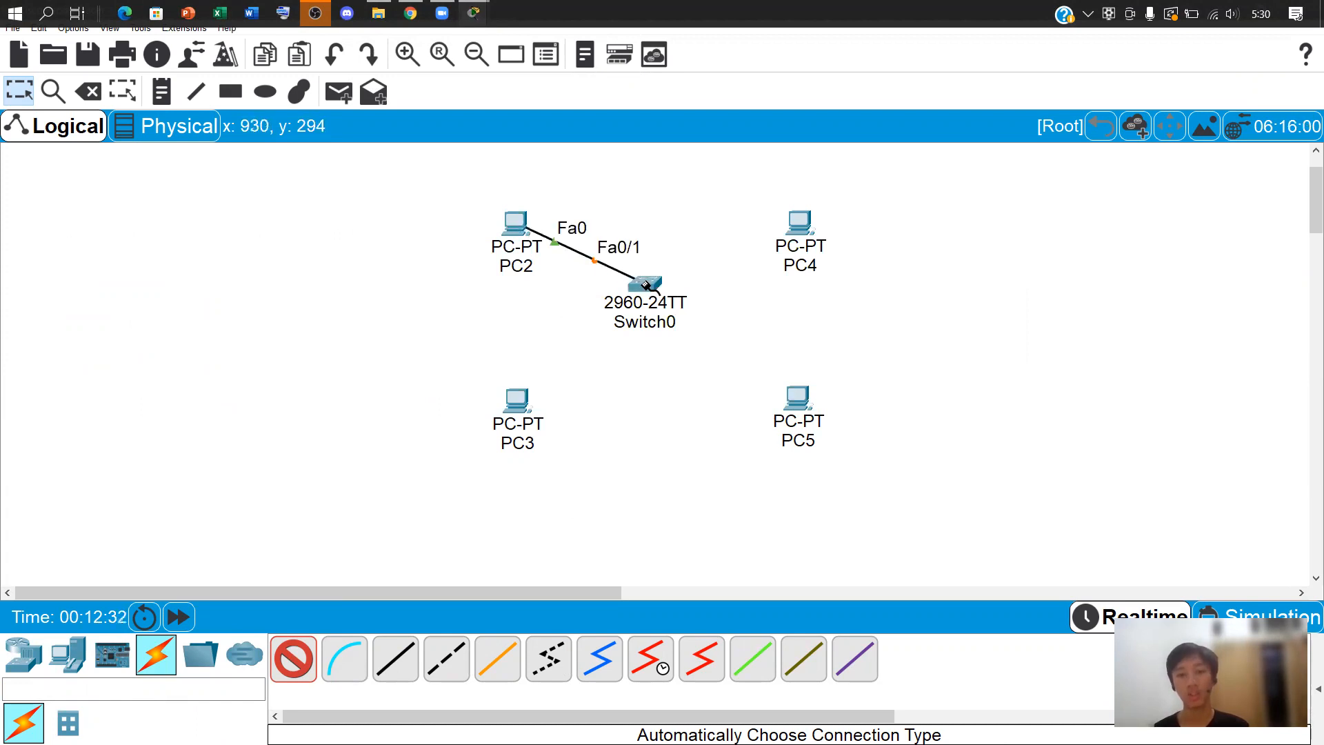
pyautogui.click(530, 391)
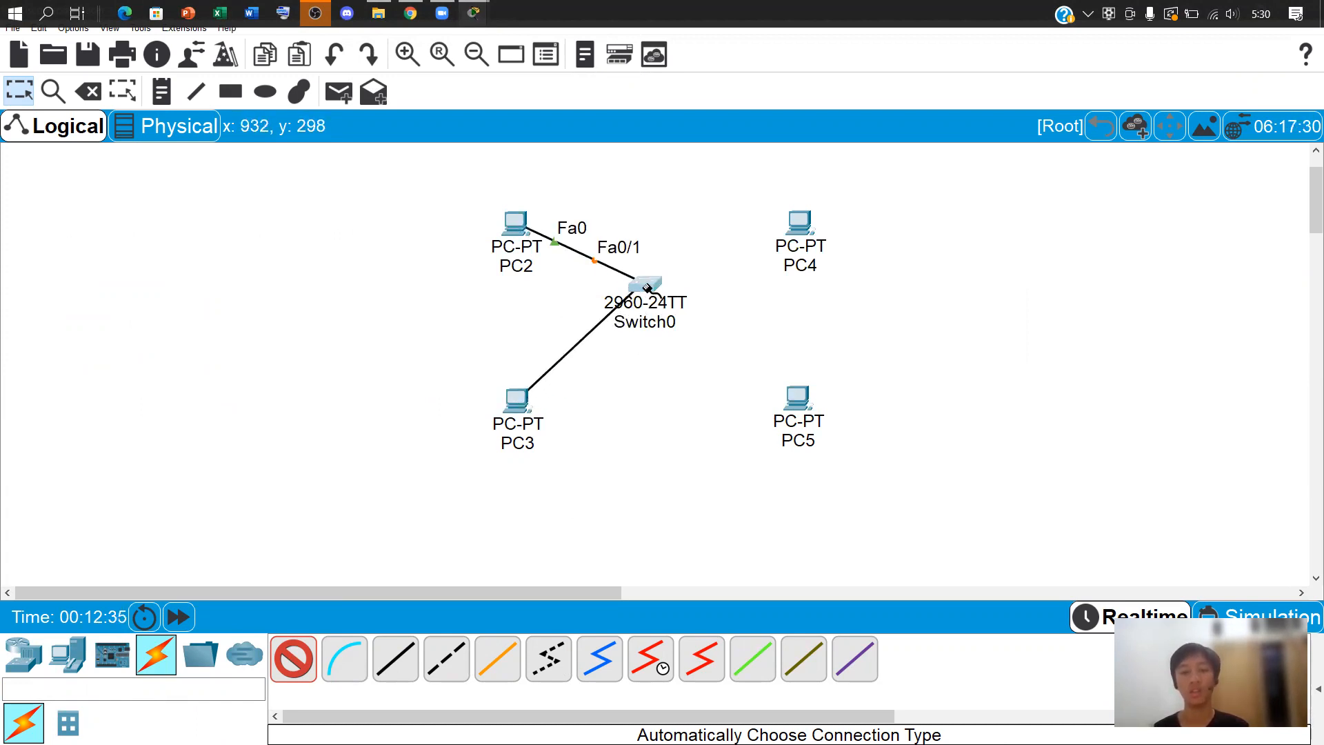
pyautogui.click(646, 286)
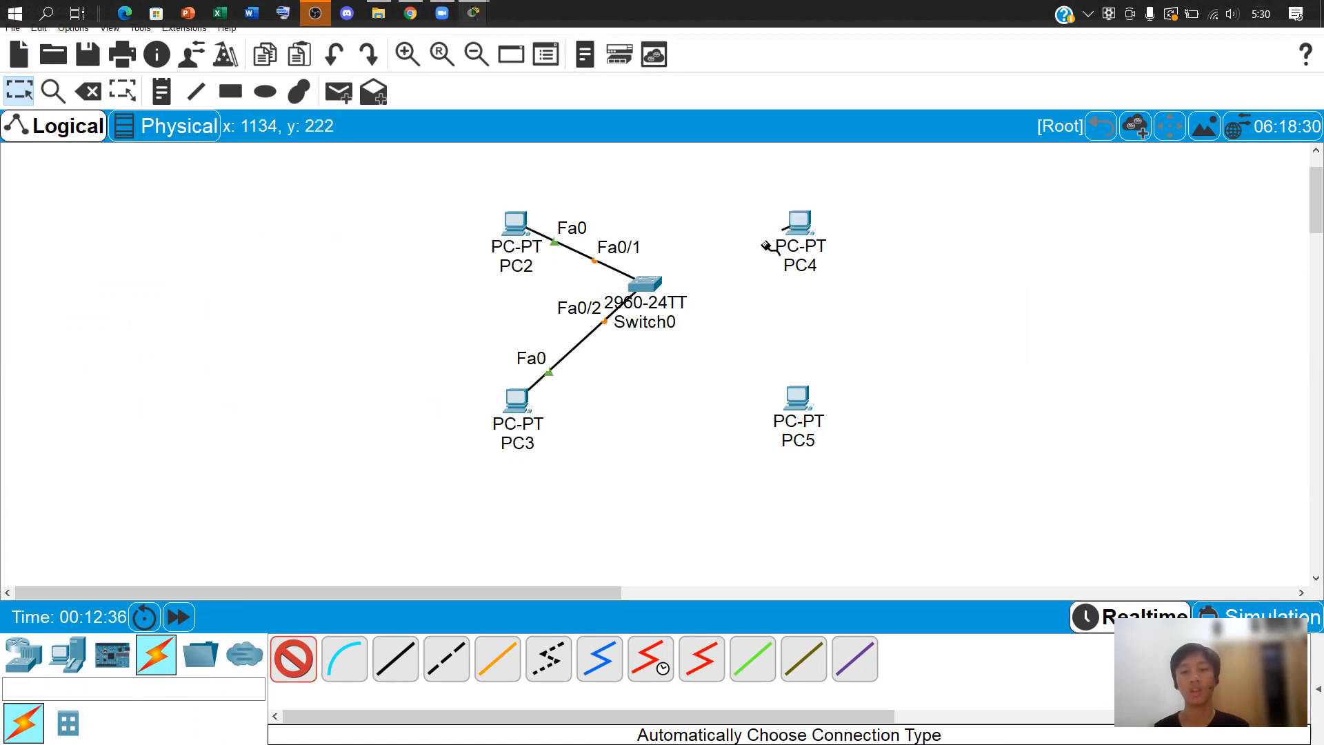
pyautogui.click(632, 290)
pyautogui.click(798, 399)
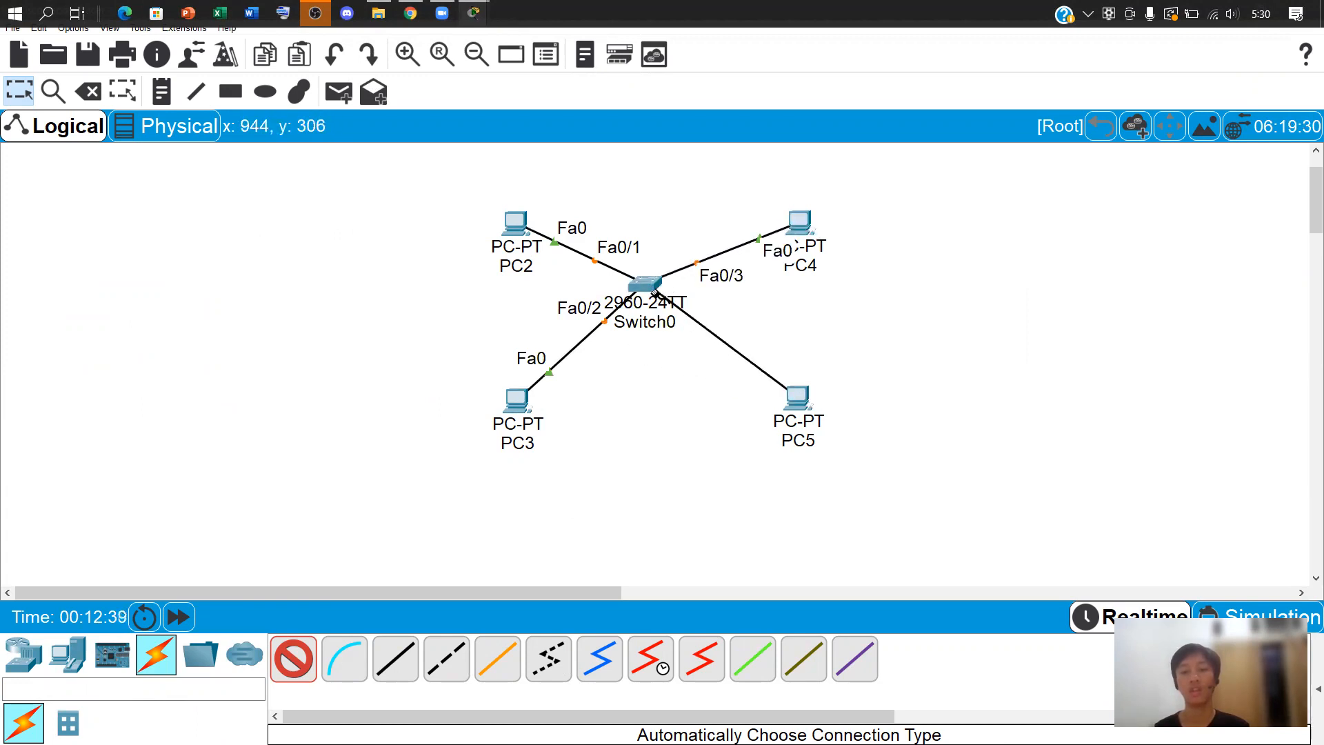
pyautogui.click(654, 296)
pyautogui.press('Escape')
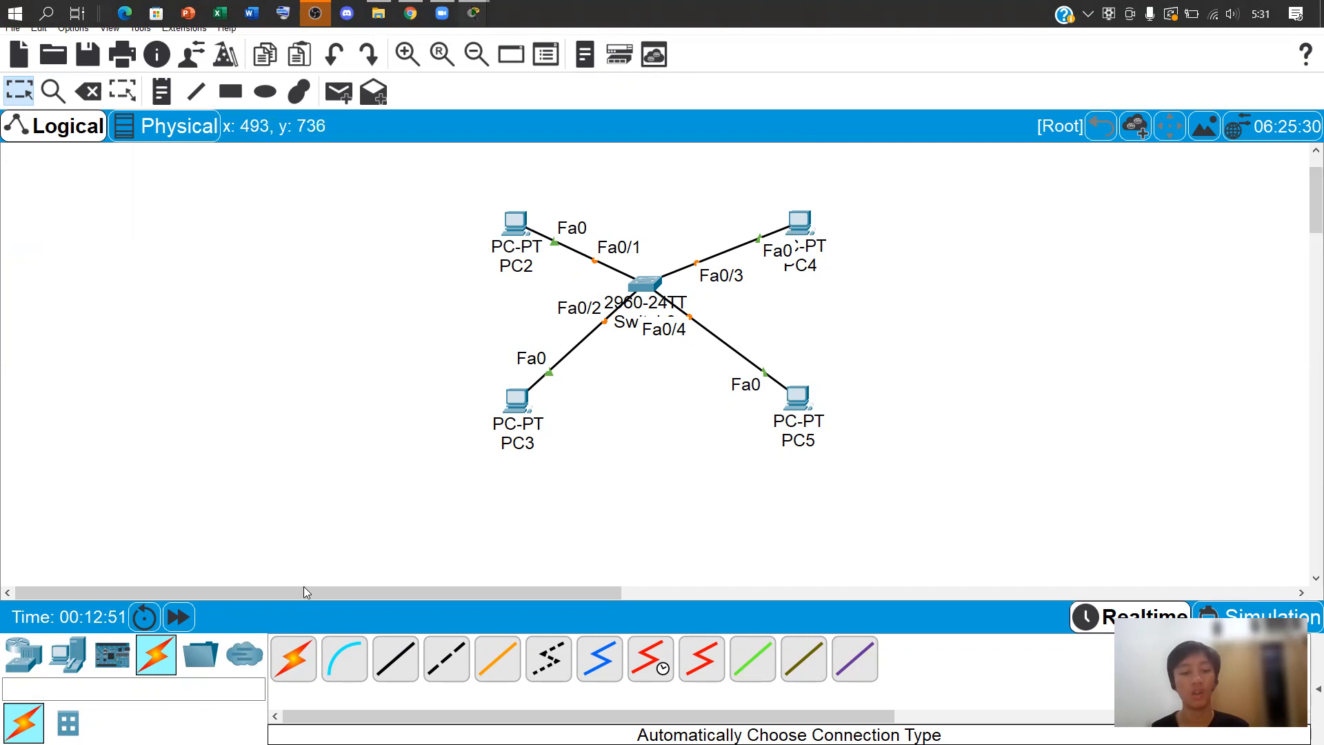
# Fast-forward the network time and spread the four PCs farther away from Switch0
pyautogui.click(174, 612)
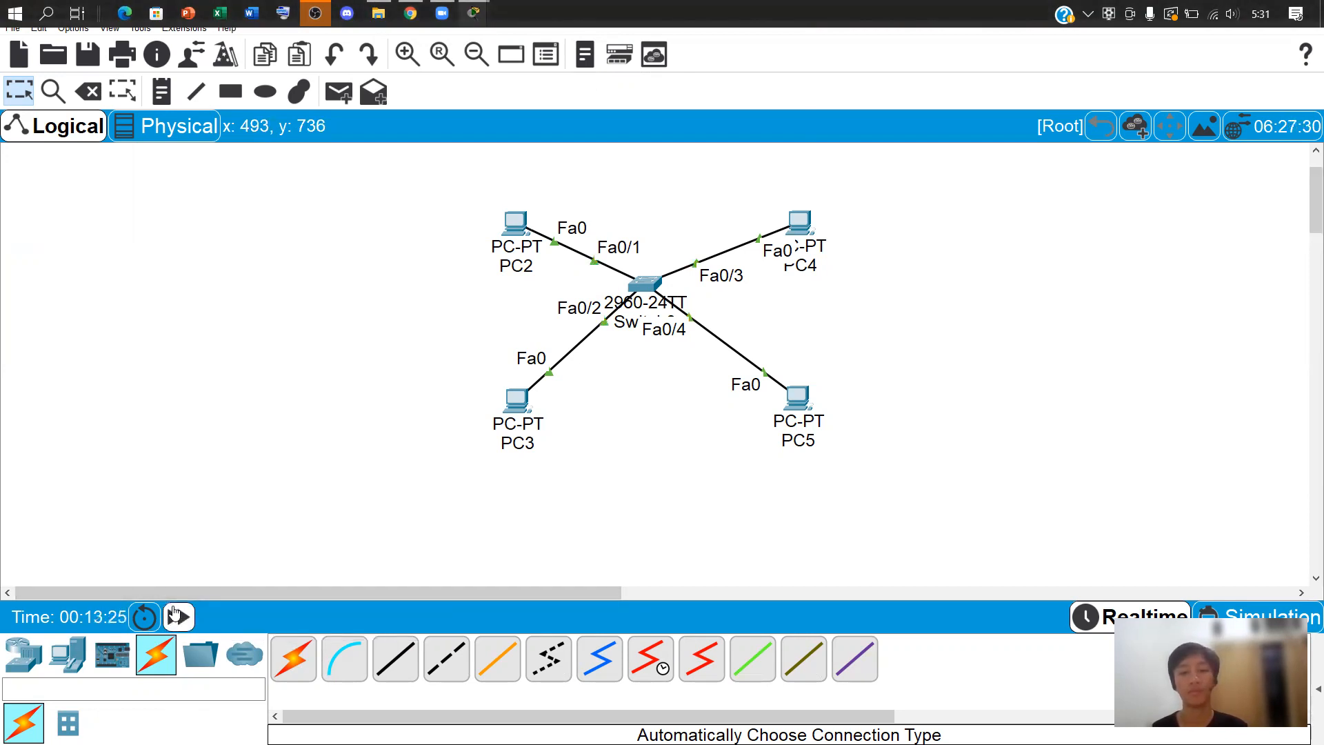
pyautogui.moveTo(576, 199); pyautogui.dragTo(723, 391)
pyautogui.moveTo(526, 232); pyautogui.dragTo(494, 227)
pyautogui.moveTo(540, 405); pyautogui.dragTo(489, 422)
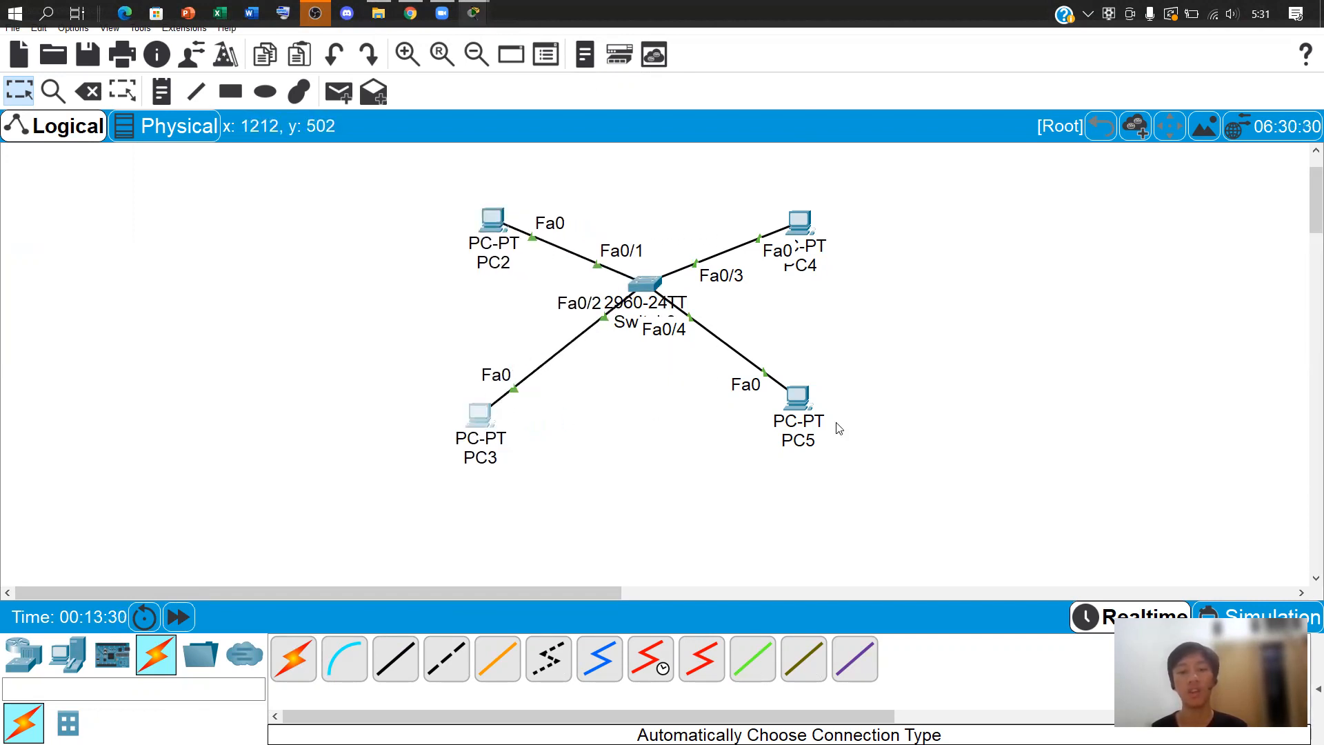
pyautogui.moveTo(797, 388); pyautogui.dragTo(843, 393)
pyautogui.moveTo(802, 226); pyautogui.dragTo(848, 199)
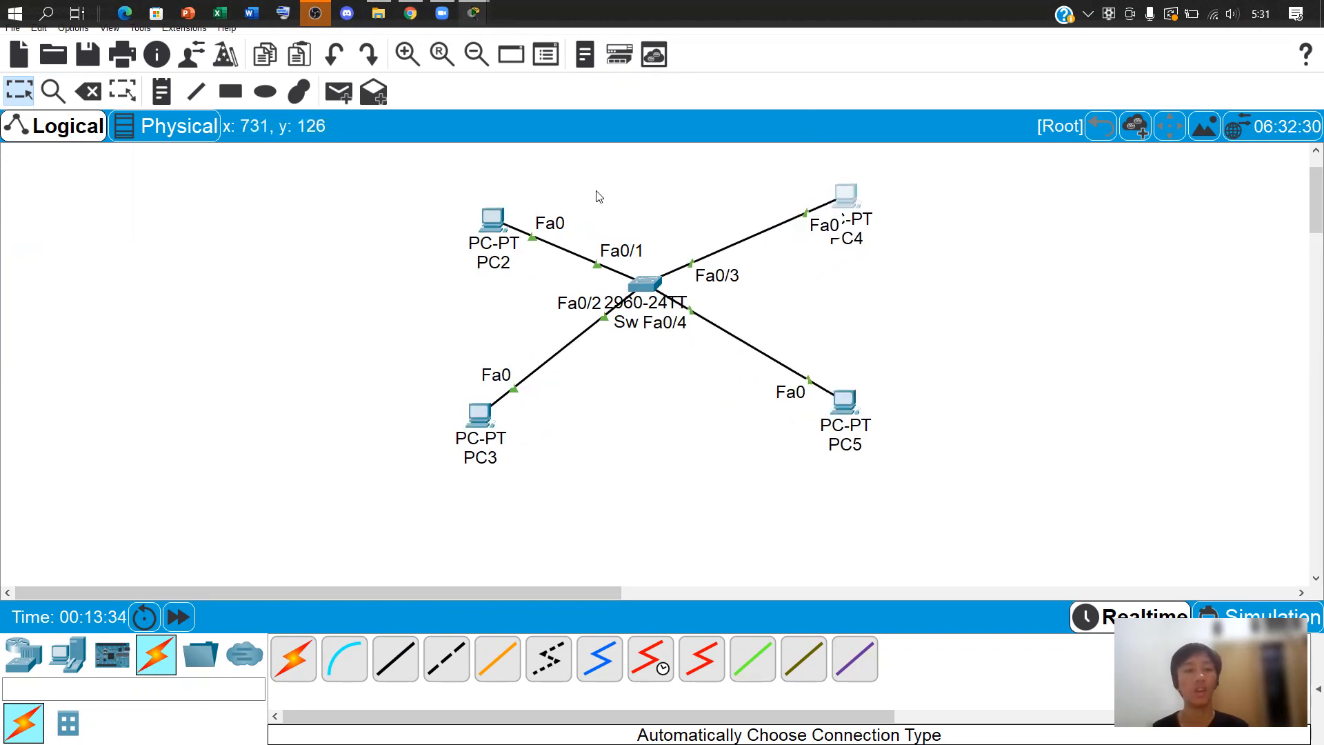
# Disable Always Show Port Labels in Logical Workspace in the preferences and close the dialog
pyautogui.click(78, 36)
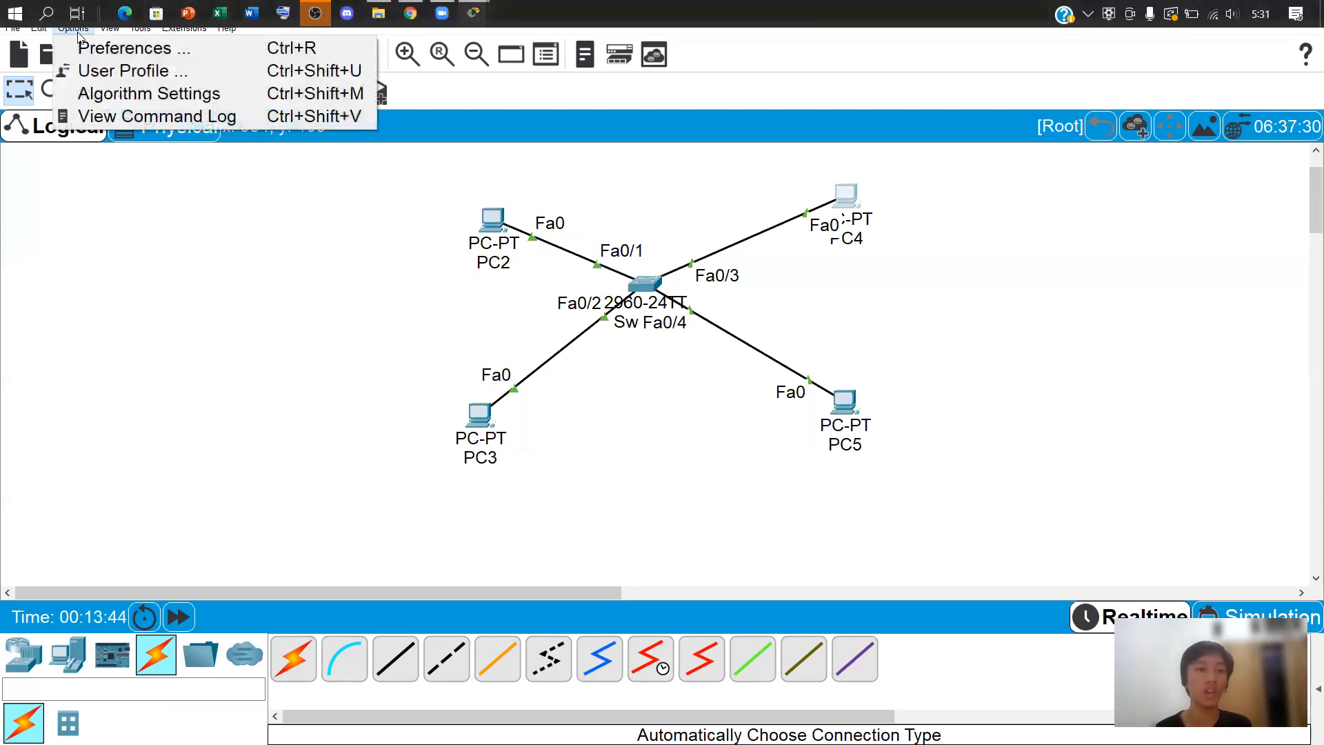
pyautogui.click(531, 268)
pyautogui.moveTo(534, 203); pyautogui.dragTo(633, 278)
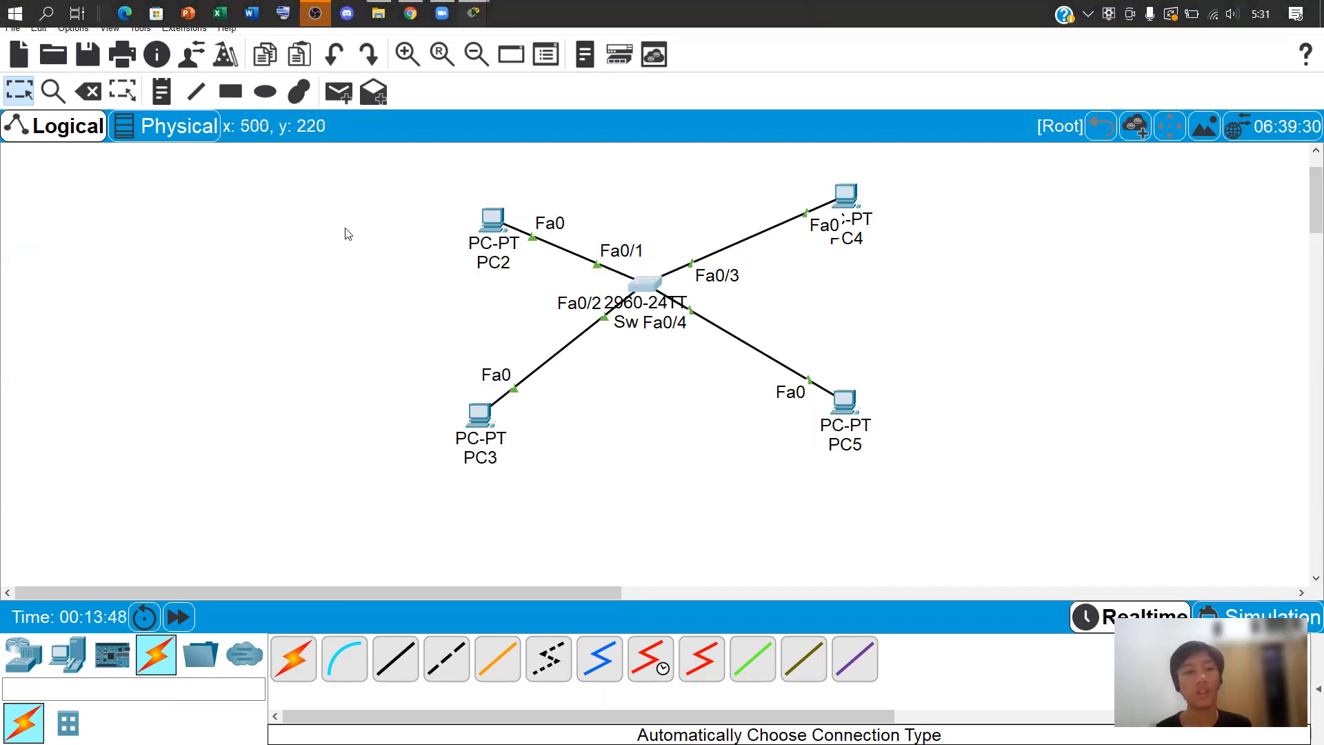
pyautogui.click(76, 29)
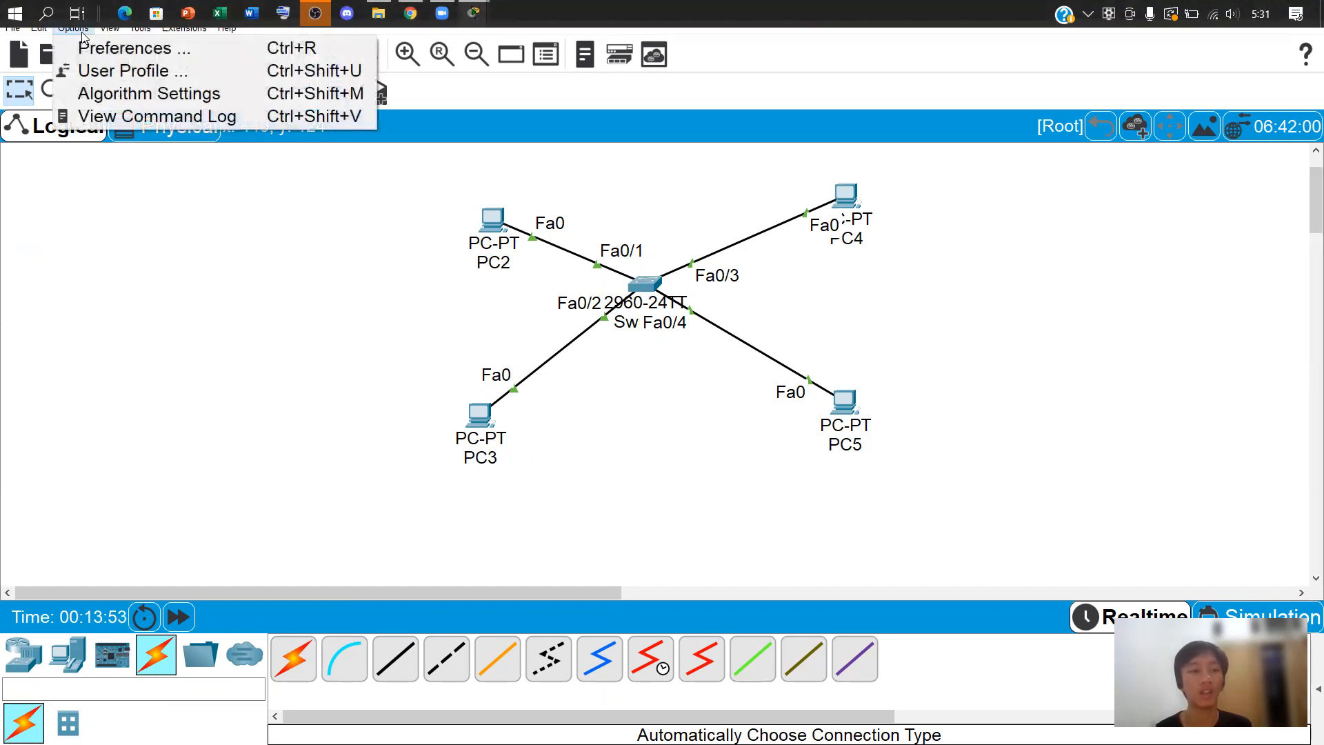
pyautogui.click(170, 54)
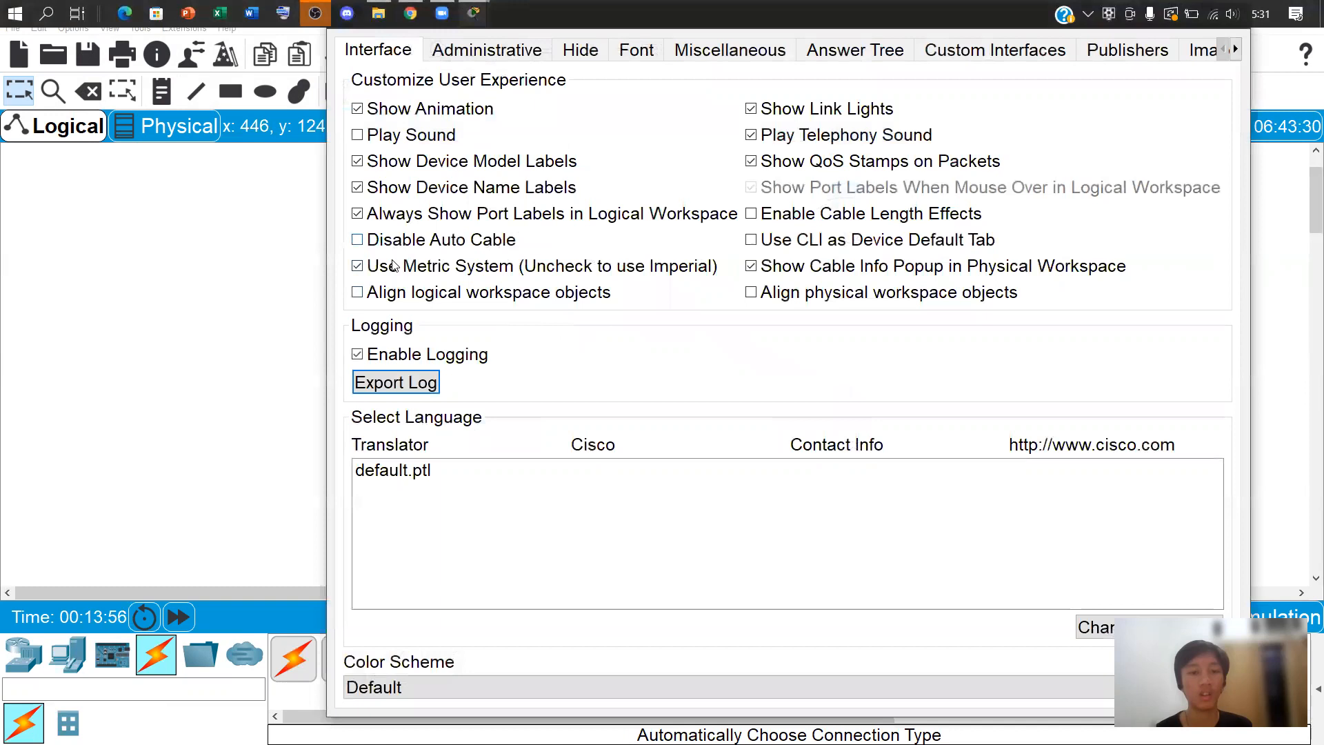
pyautogui.click(427, 215)
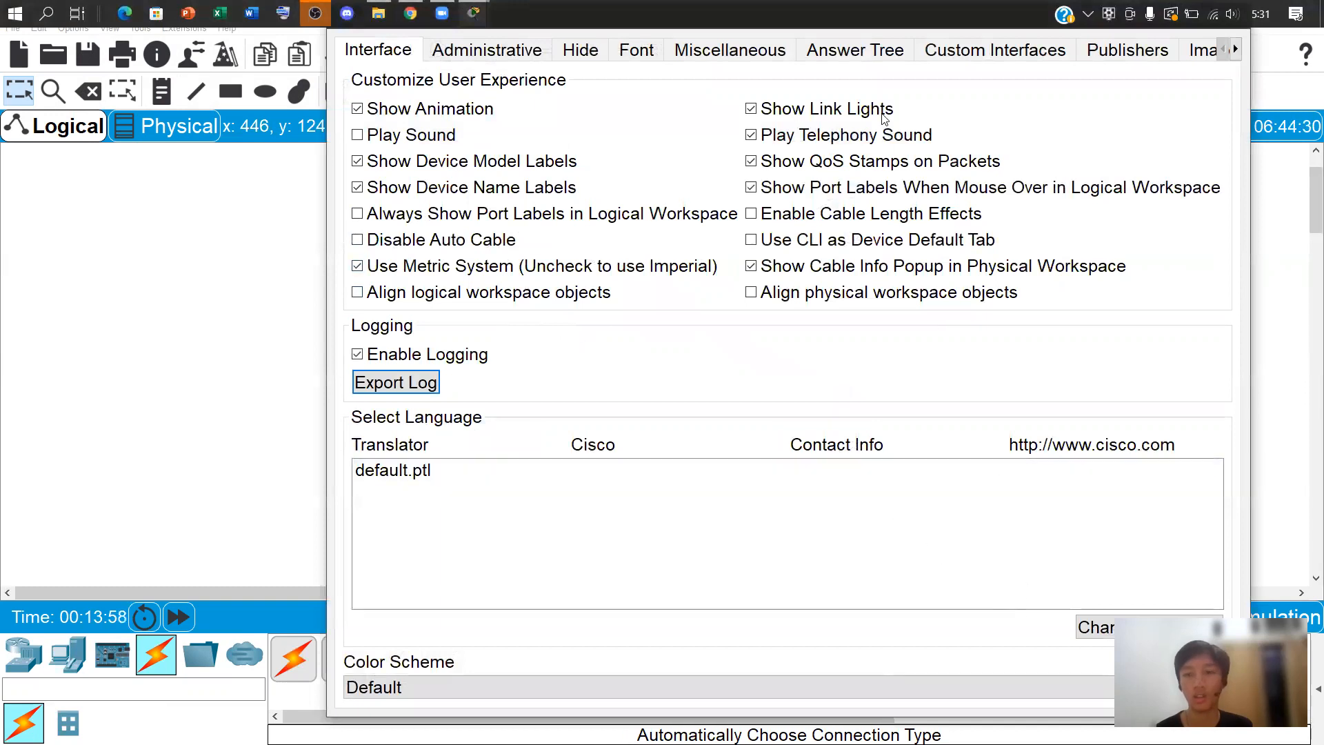
pyautogui.click(319, 51)
pyautogui.click(697, 24)
pyautogui.moveTo(697, 23); pyautogui.dragTo(340, 51)
pyautogui.click(478, 23)
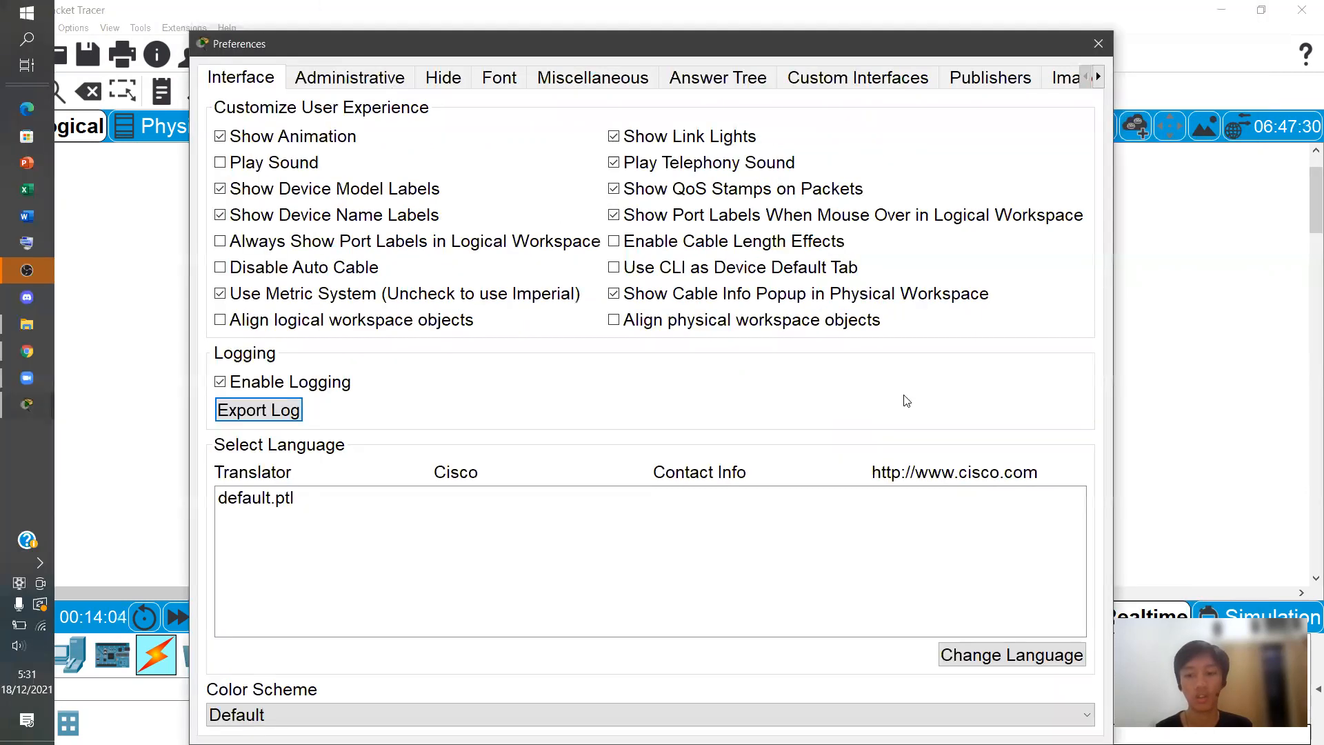
pyautogui.moveTo(679, 53); pyautogui.dragTo(679, 22)
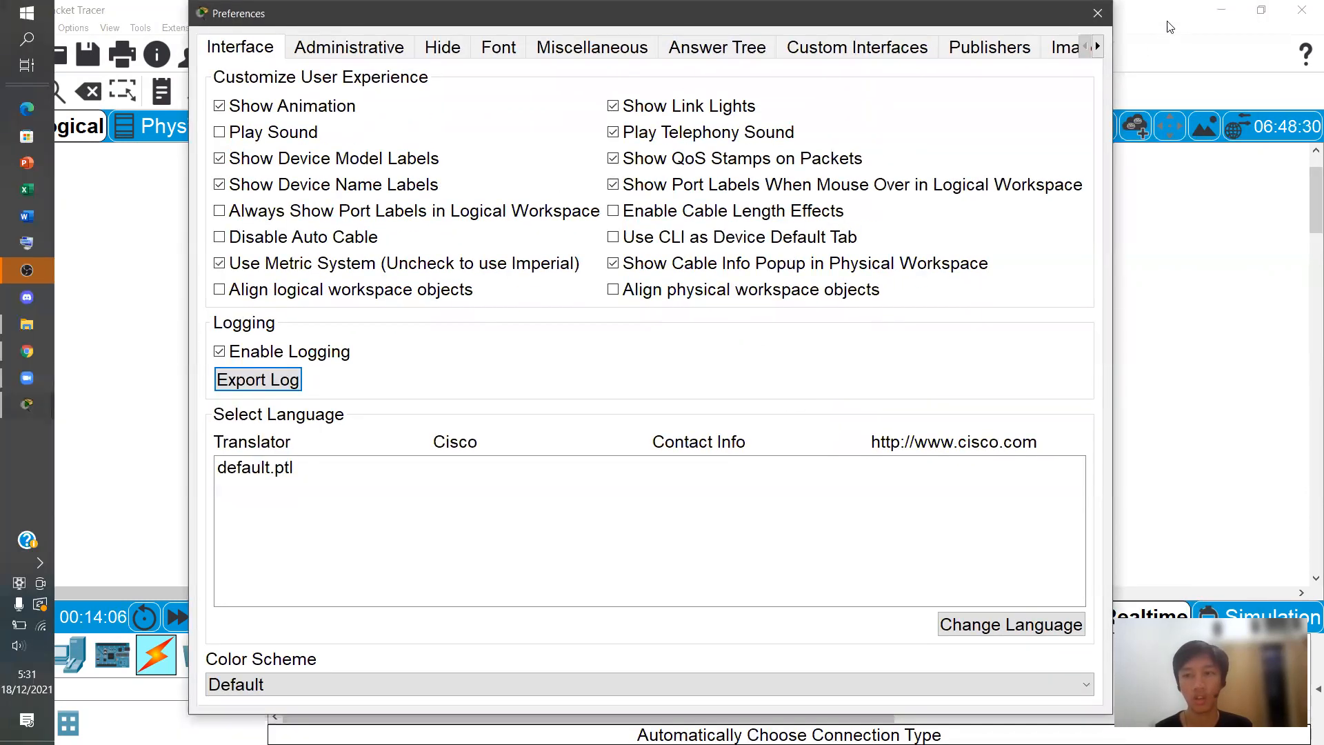
pyautogui.click(1103, 15)
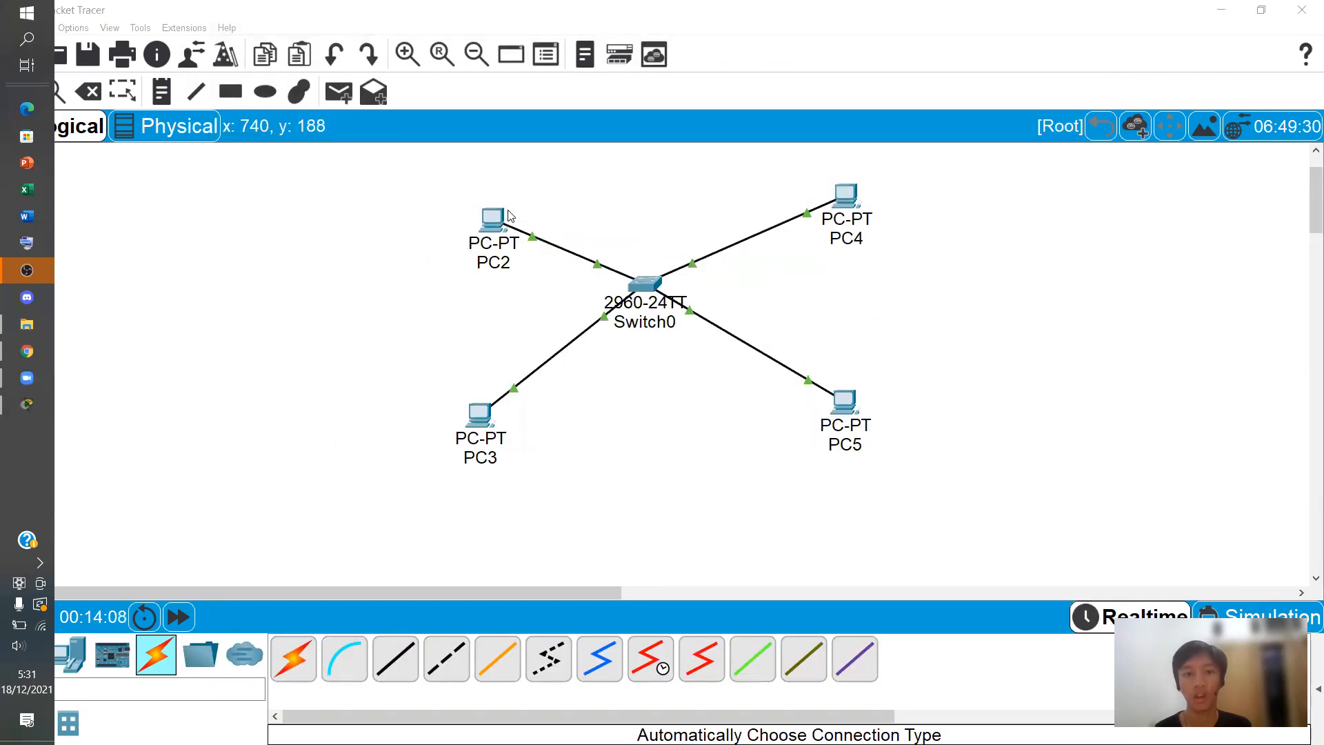
# Move PC2 farther from the switch and enable Always Show Port Labels in Logical Workspace in the preferences
pyautogui.moveTo(495, 220); pyautogui.dragTo(827, 429)
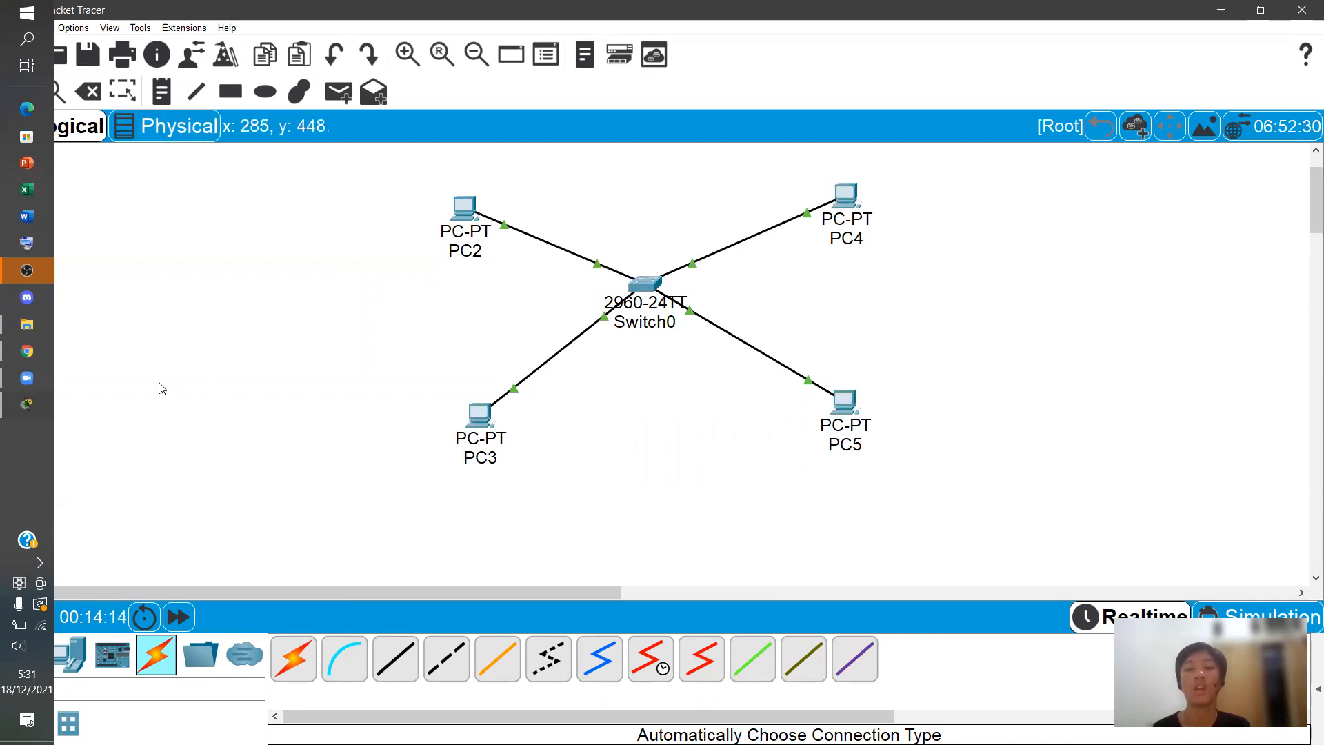
pyautogui.click(72, 32)
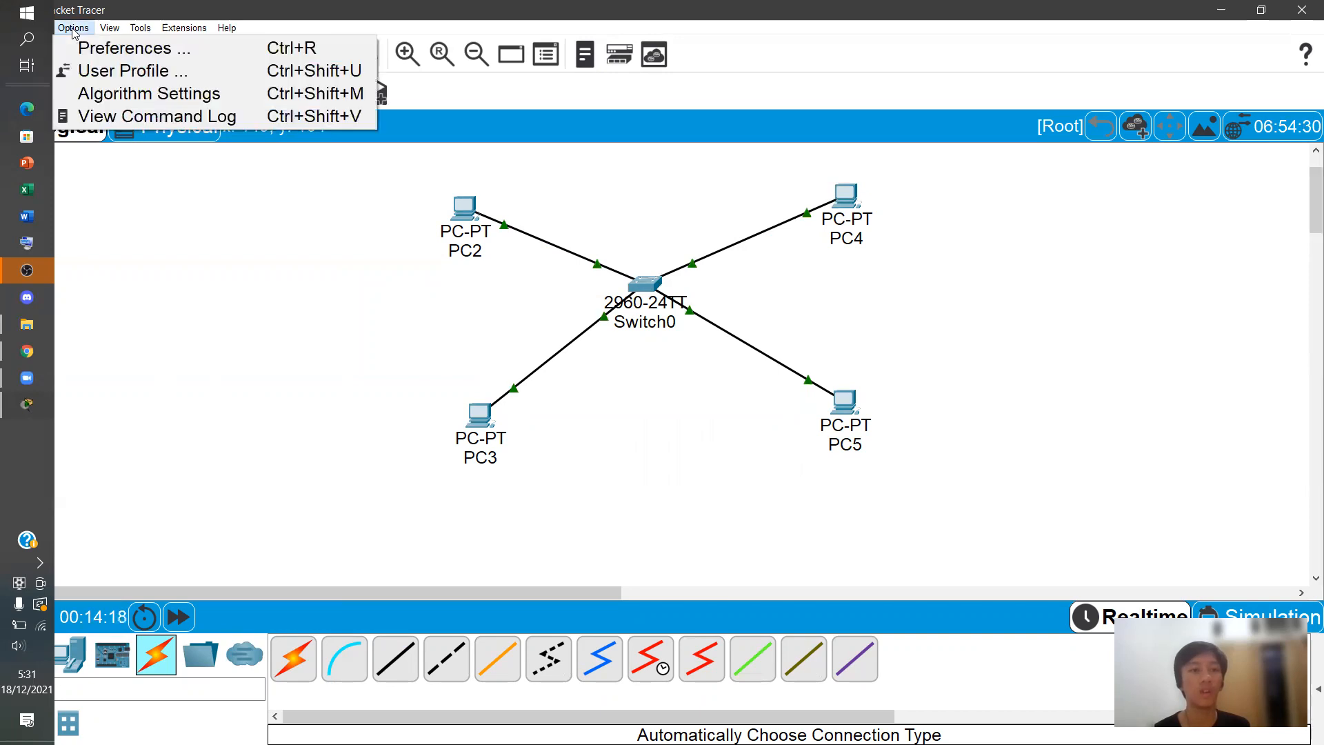
pyautogui.click(75, 32)
pyautogui.click(75, 32)
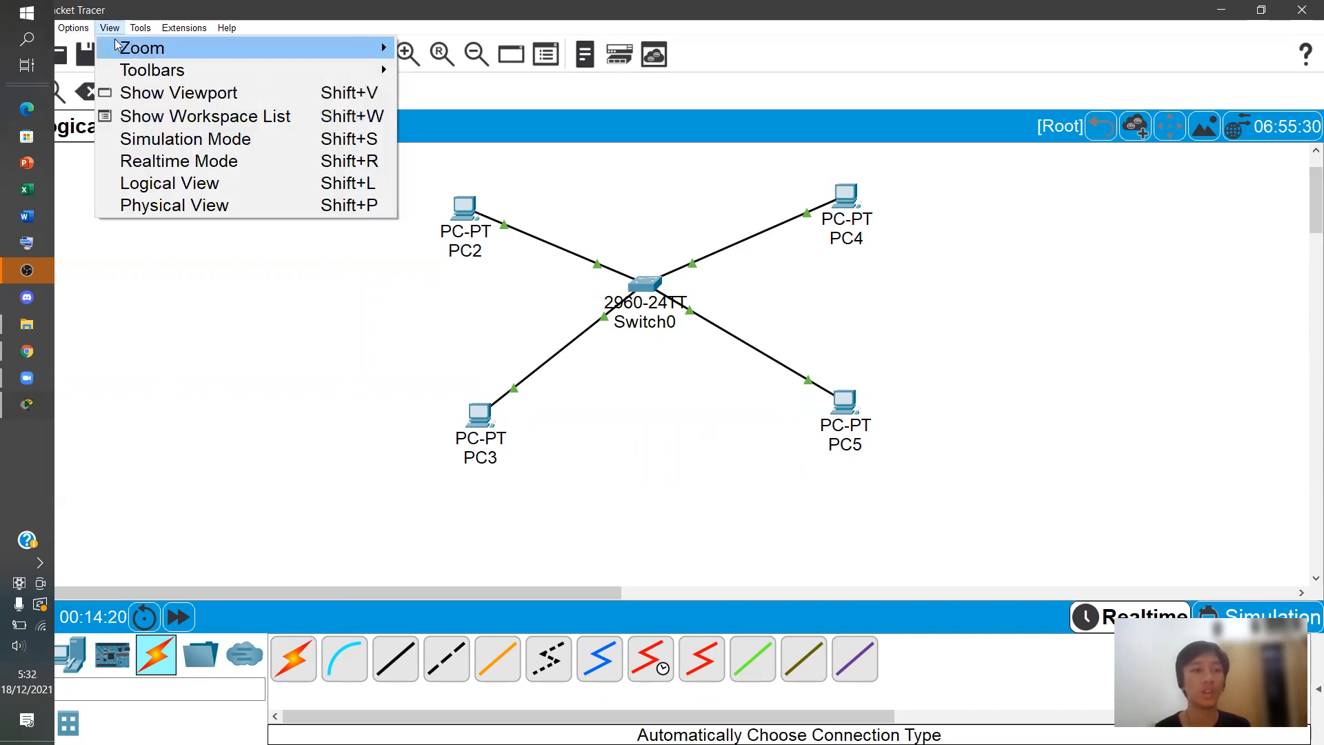
pyautogui.click(85, 45)
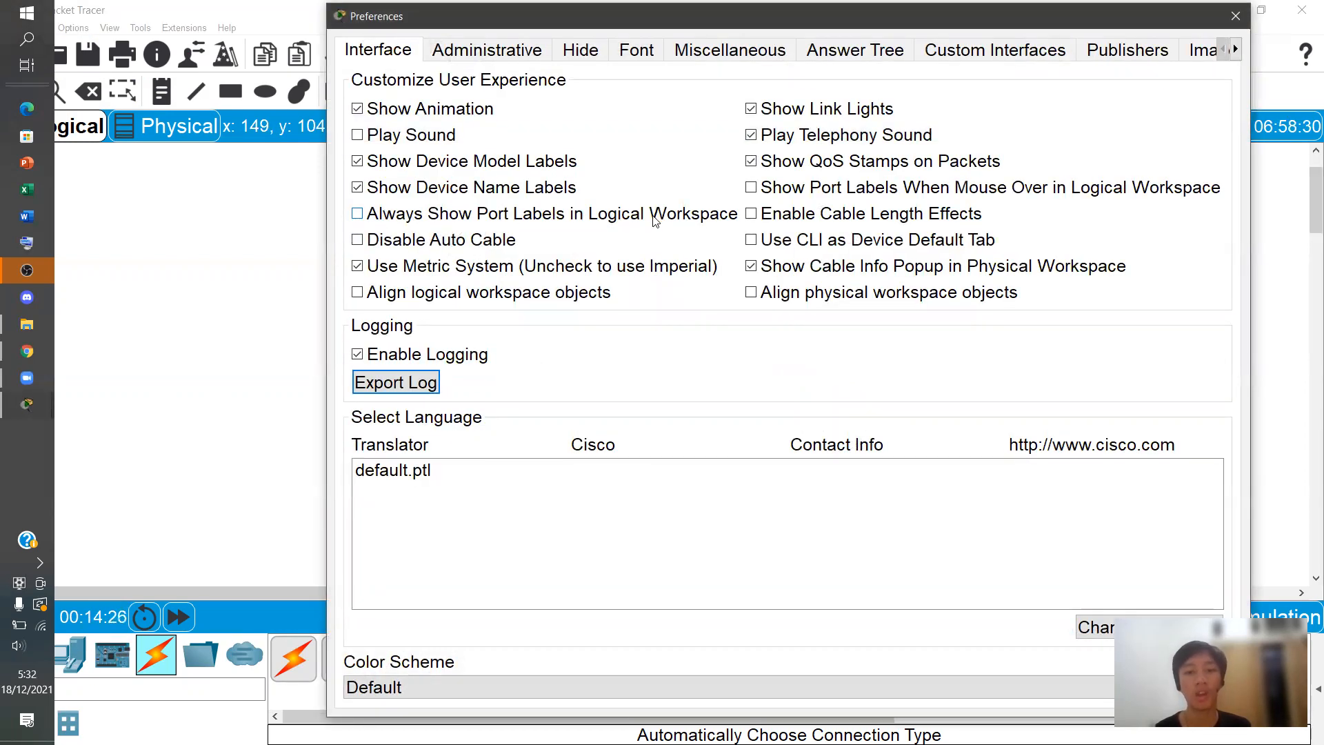
pyautogui.click(370, 214)
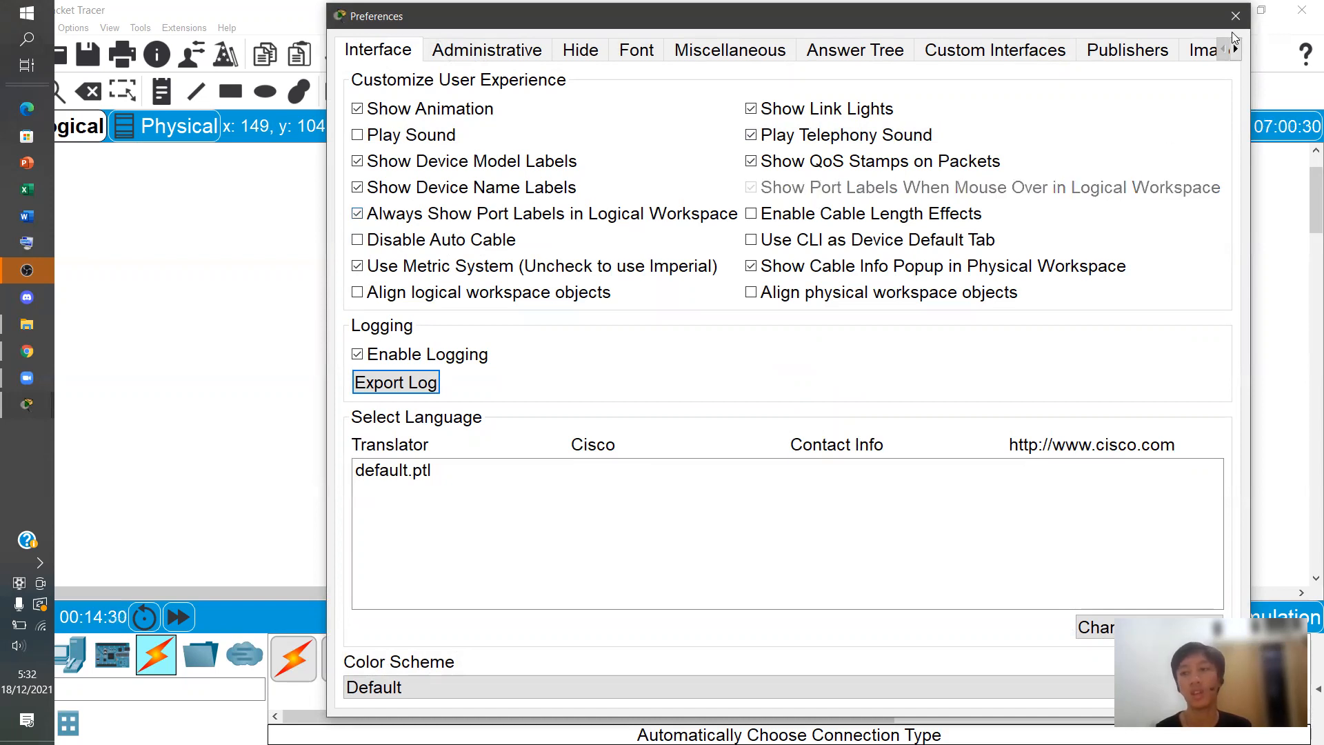
pyautogui.click(1235, 16)
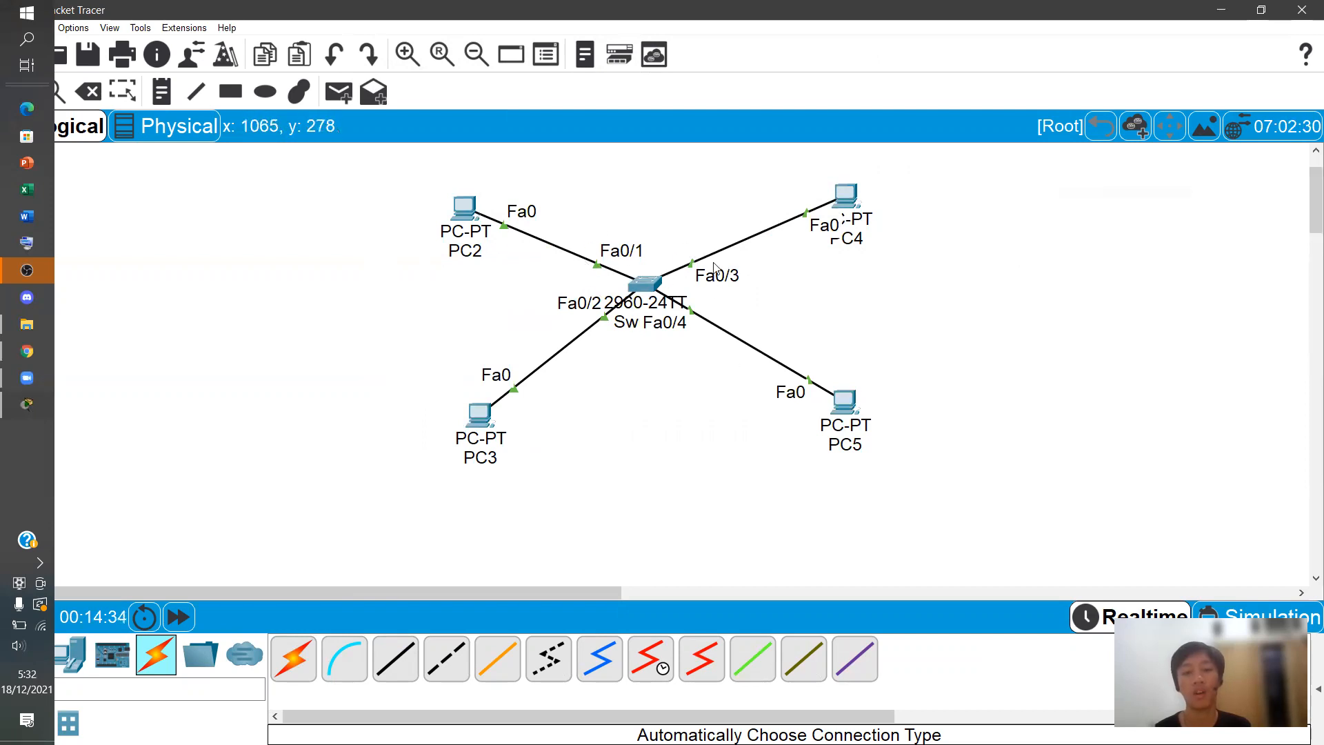
# Move PC2 and PC3 farther out from the switch and dock the Windows taskbar at the top edge of the screen
pyautogui.moveTo(451, 222); pyautogui.dragTo(426, 223)
pyautogui.moveTo(488, 410); pyautogui.dragTo(455, 415)
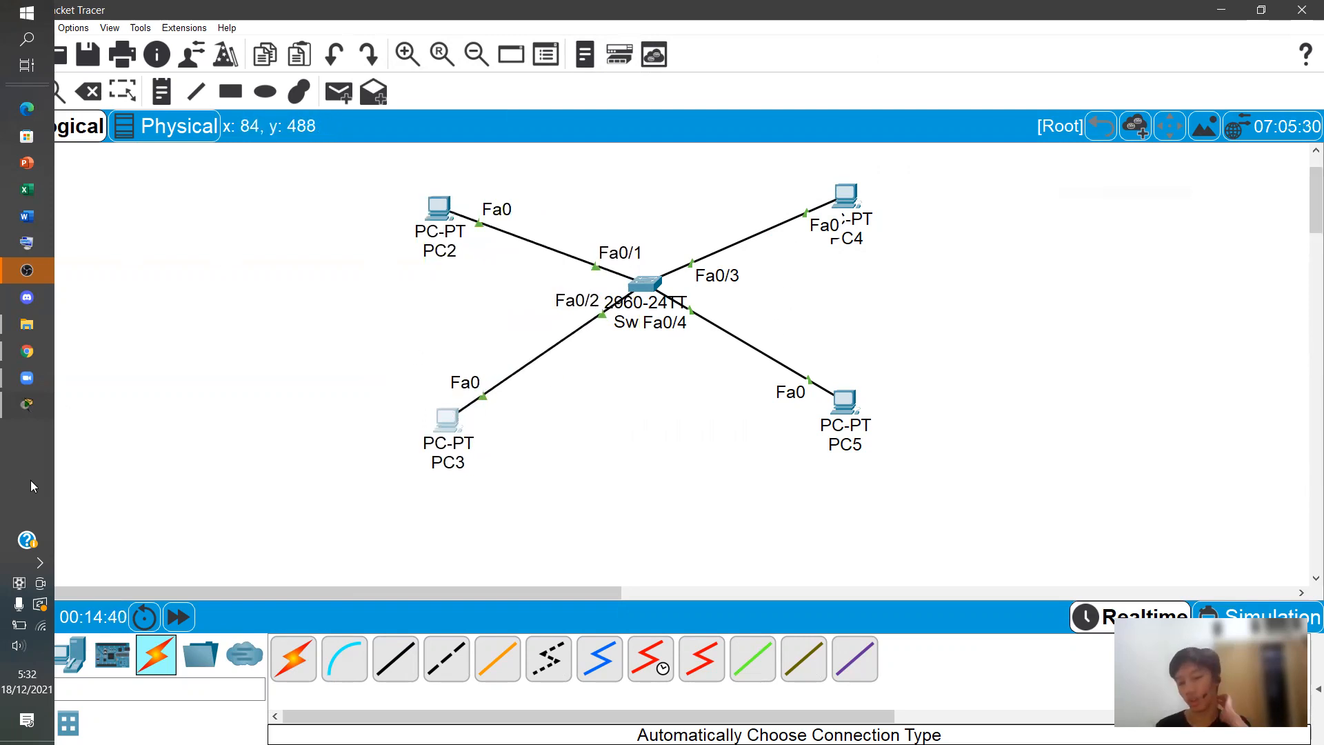
pyautogui.moveTo(92, 445); pyautogui.dragTo(496, 207)
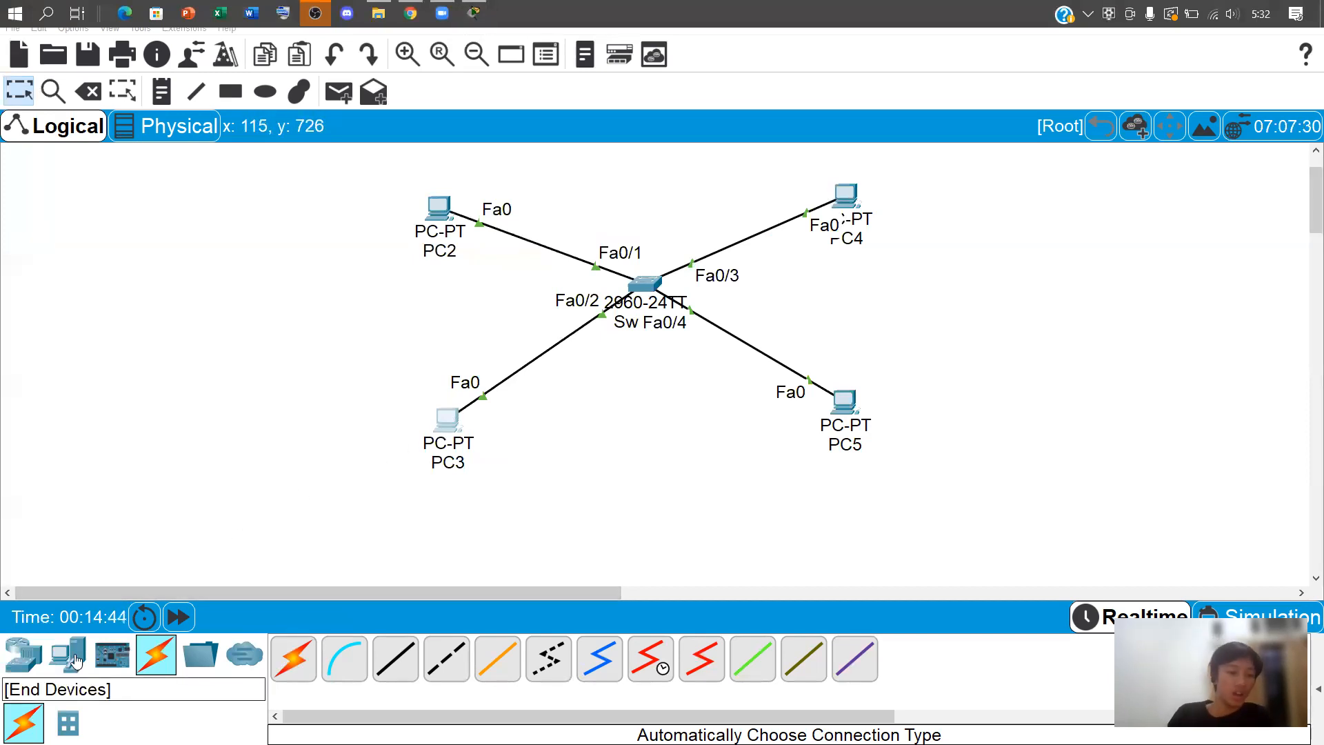
# Open Switch0's command line, enter several empty lines and leave global configuration mode with exit
pyautogui.click(643, 284)
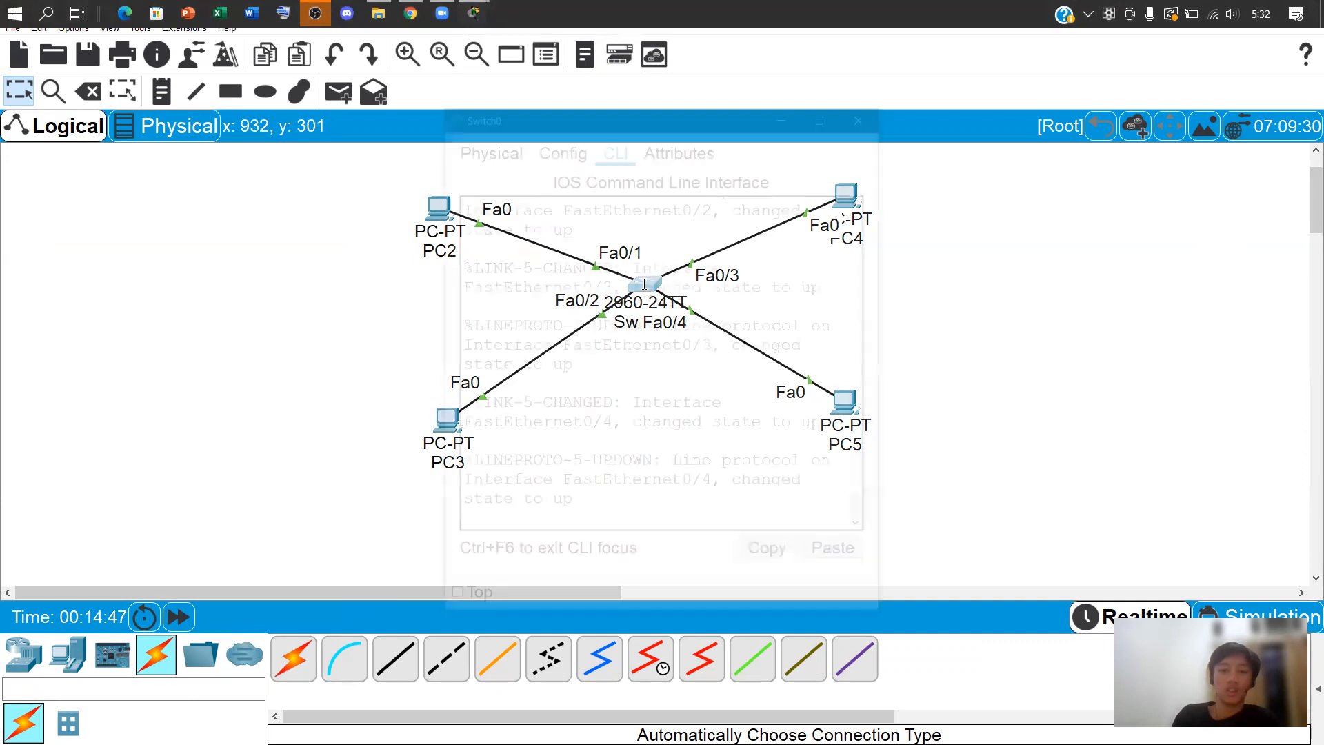
pyautogui.click(643, 530)
pyautogui.press('Return')
pyautogui.press('Return')
pyautogui.press('Return')
pyautogui.press('Return')
pyautogui.press('Return')
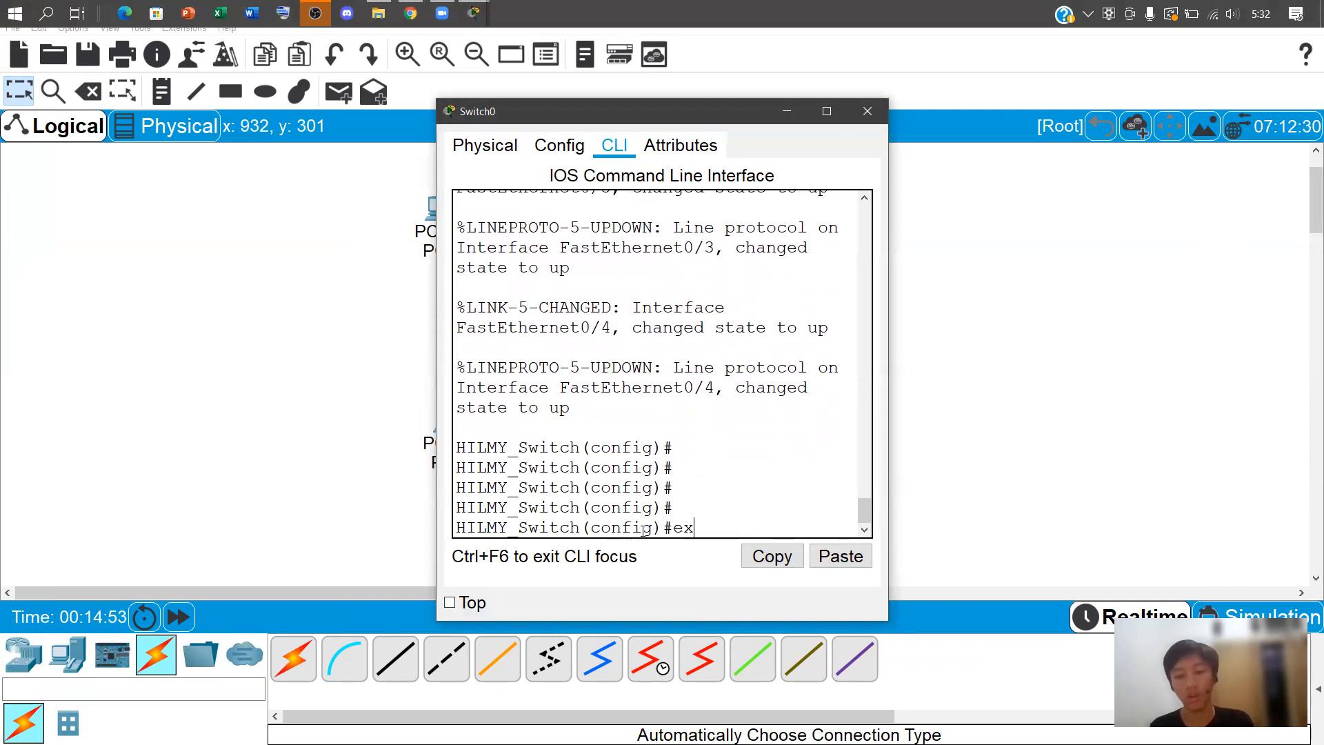
pyautogui.write('exit')
pyautogui.press('Return')
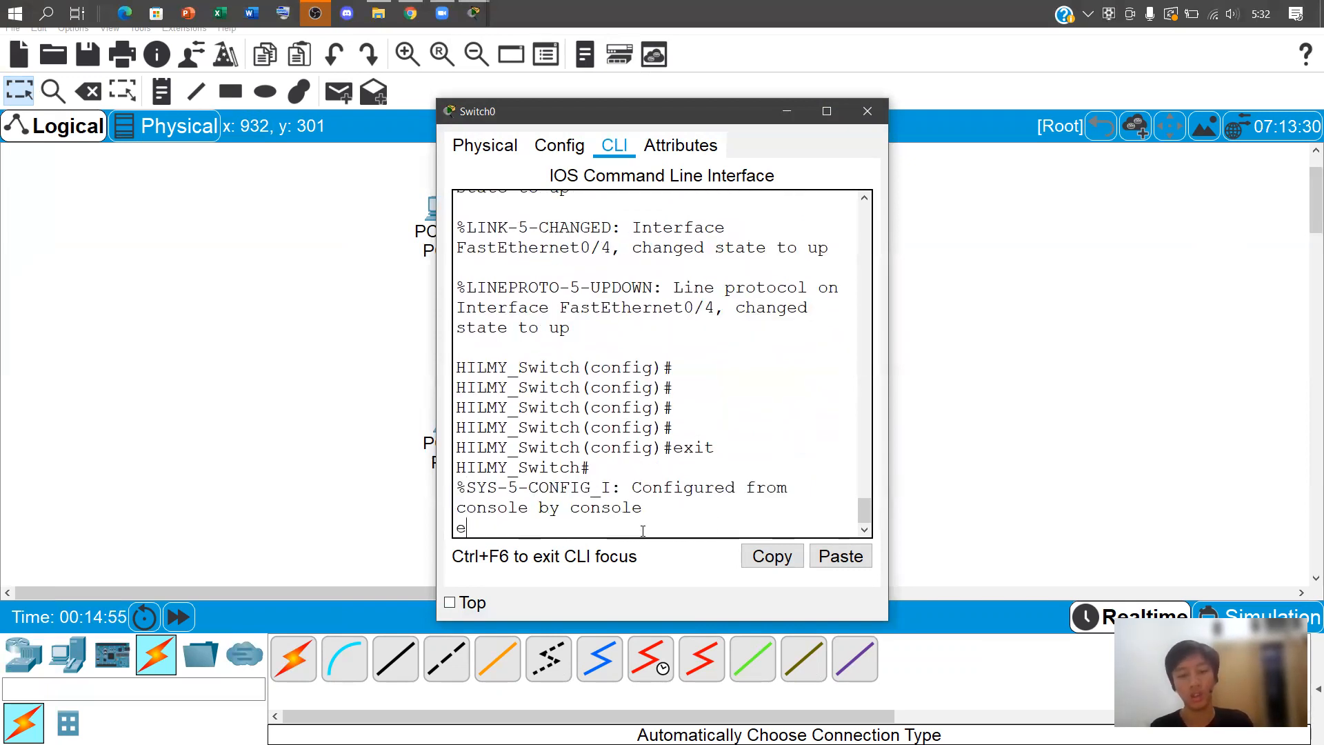
pyautogui.press('Return')
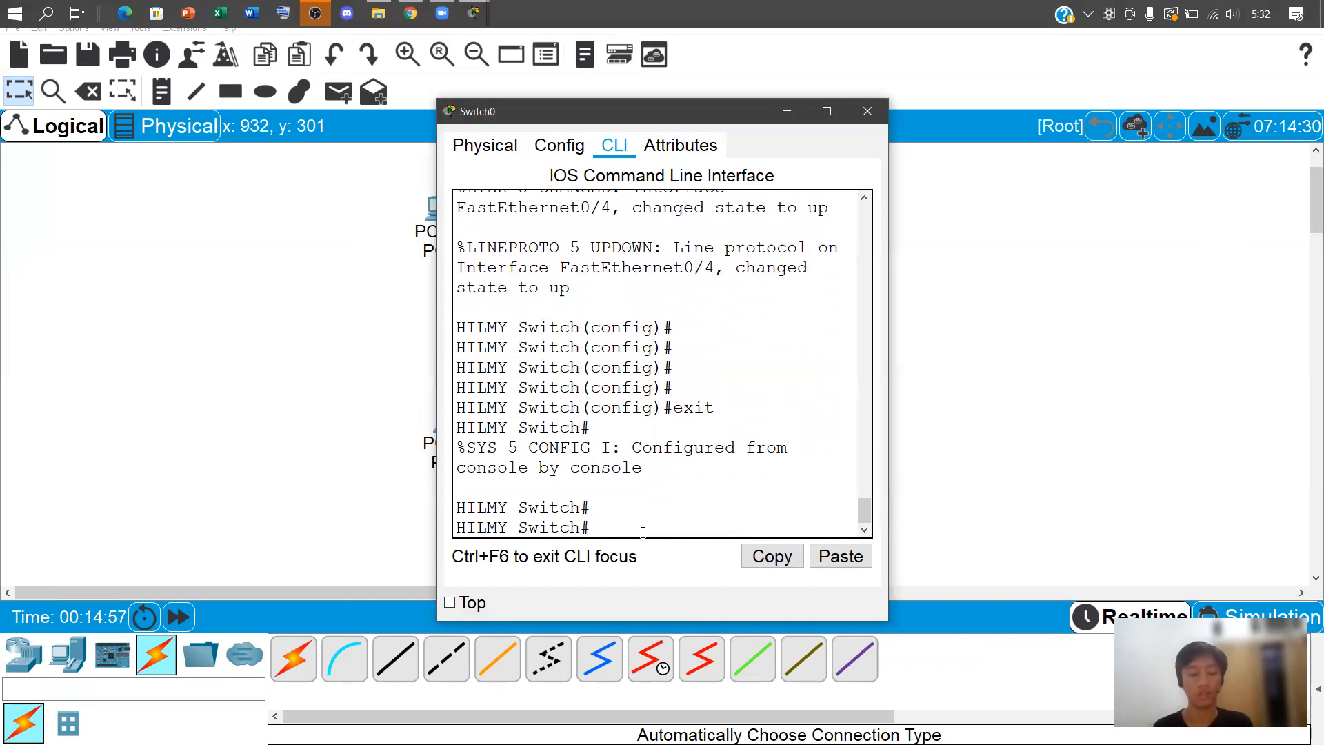
# Switch to Chrome, open a new tab and bring up the Google image results for device network
pyautogui.hotkey('alt', 'Tab')
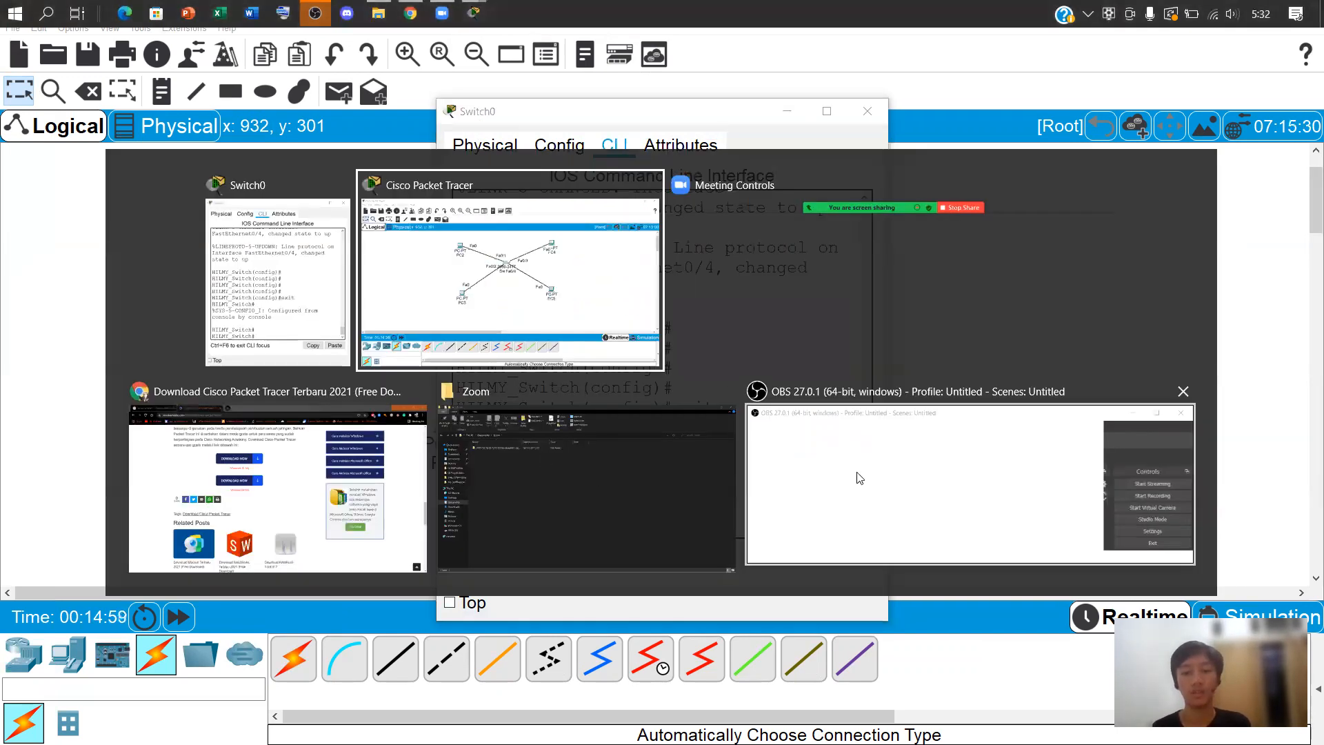
pyautogui.hotkey('alt', 'Tab')
pyautogui.hotkey('alt', 'Tab')
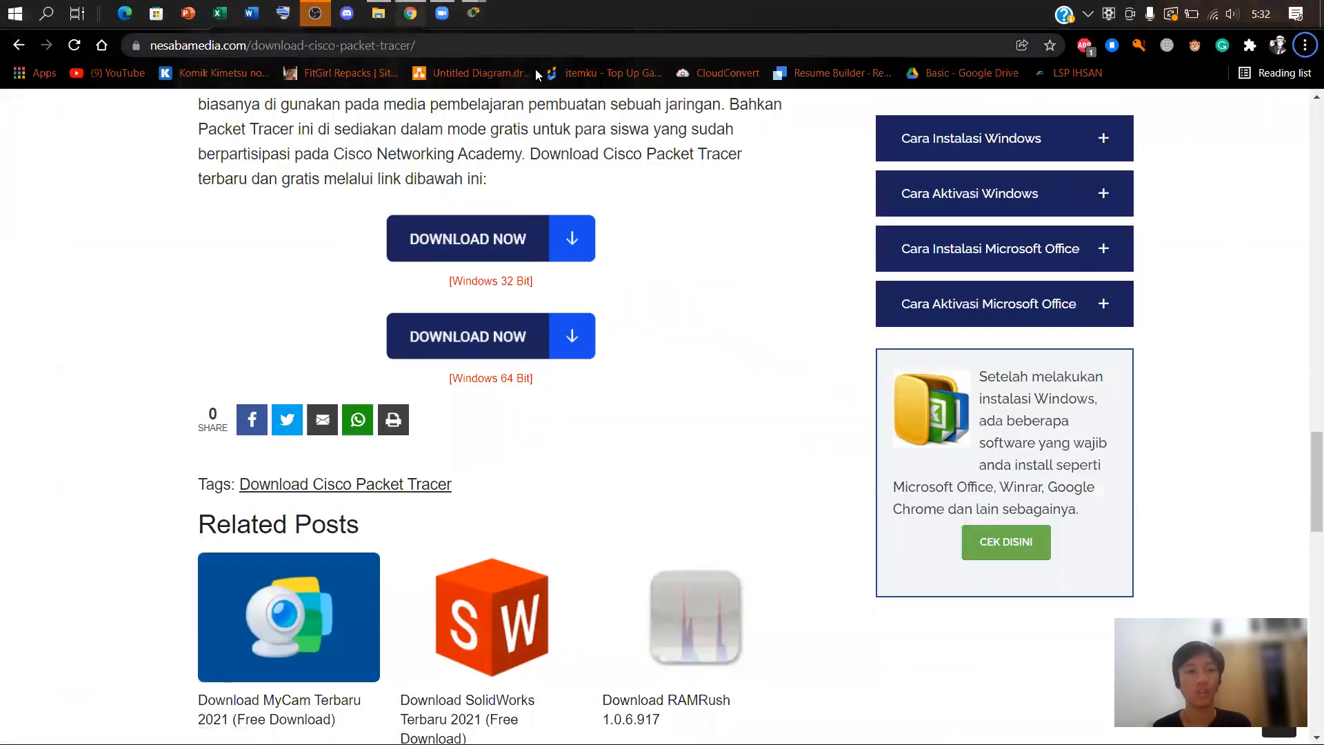
pyautogui.click(440, 17)
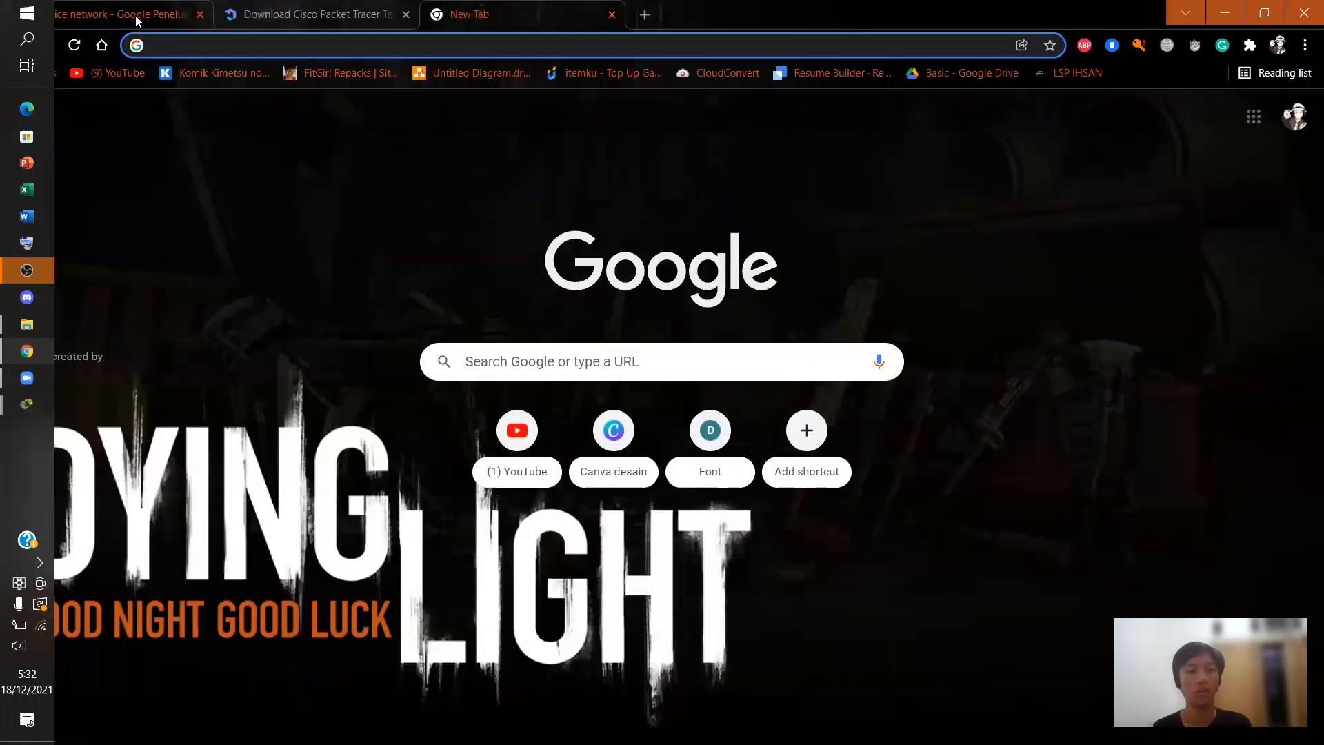
pyautogui.click(170, 22)
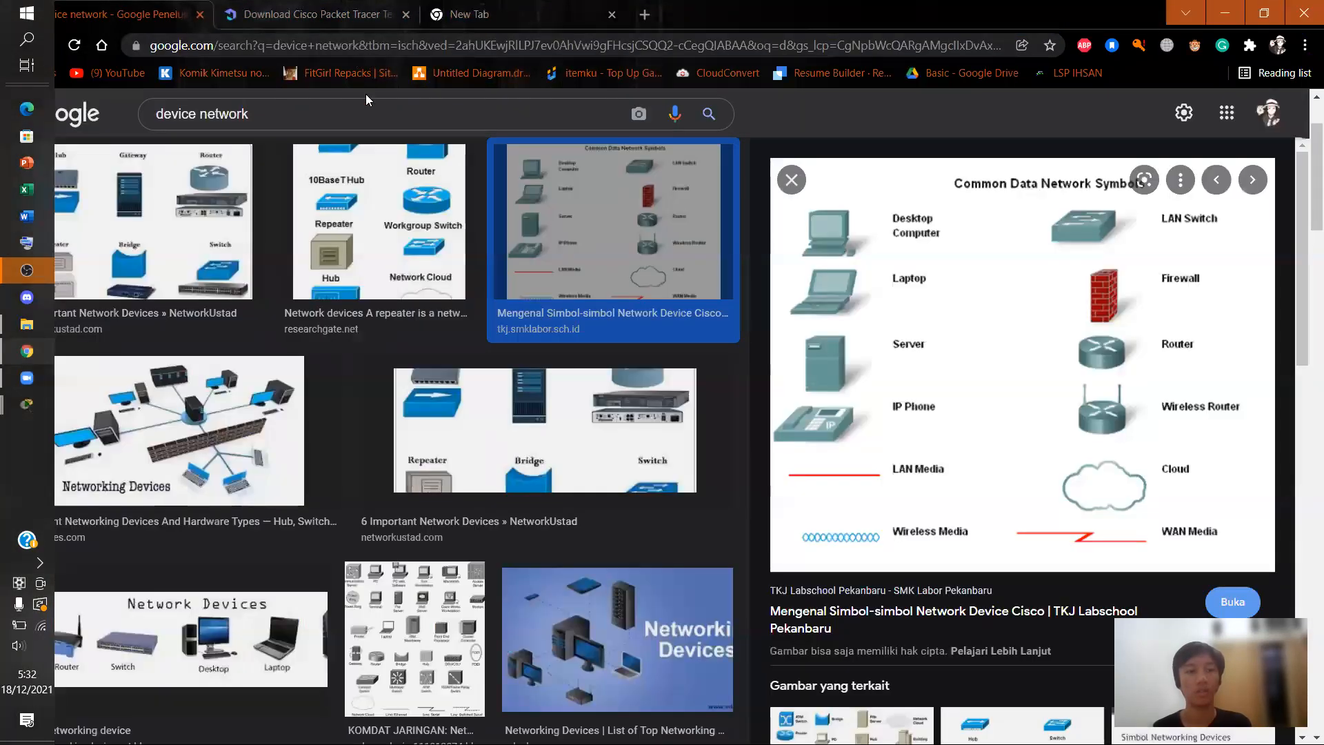
# Close the device network and Cisco Packet Tracer download tabs in Chrome and search Google for what is vlan
pyautogui.doubleClick(224, 113)
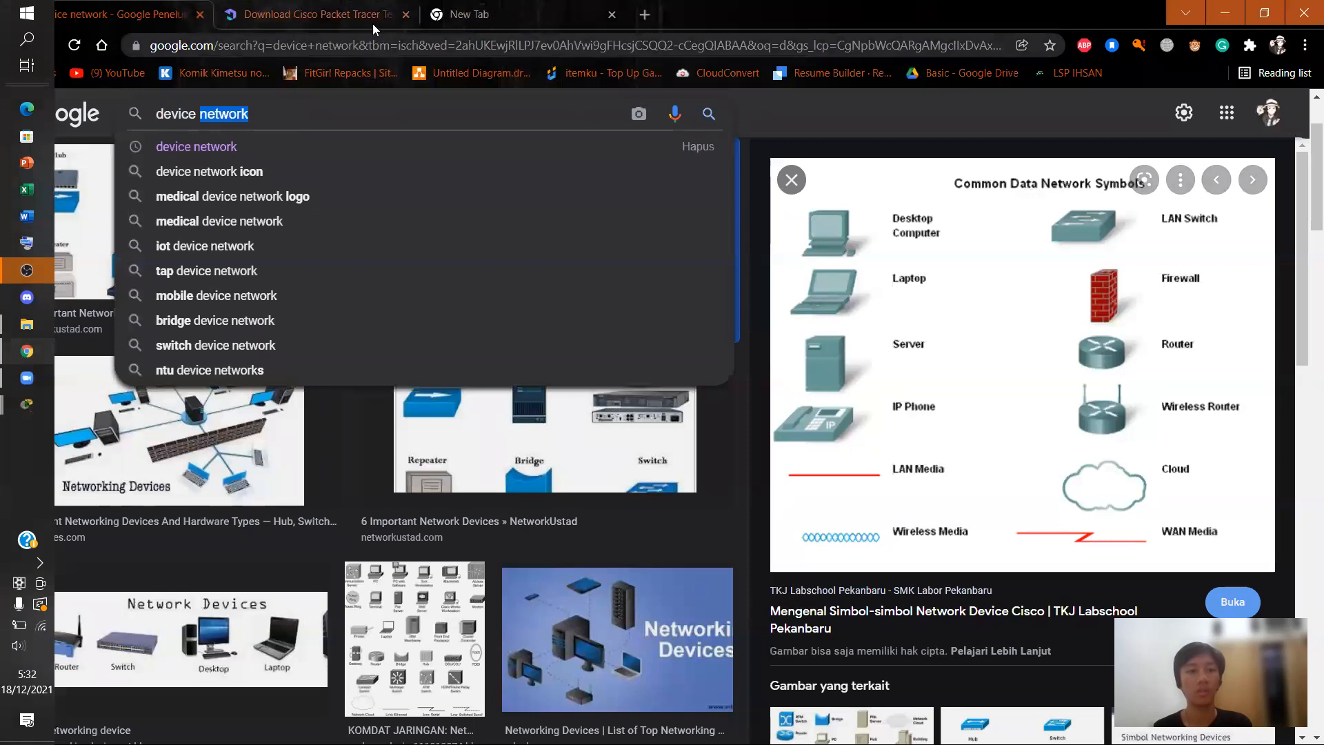
pyautogui.click(405, 15)
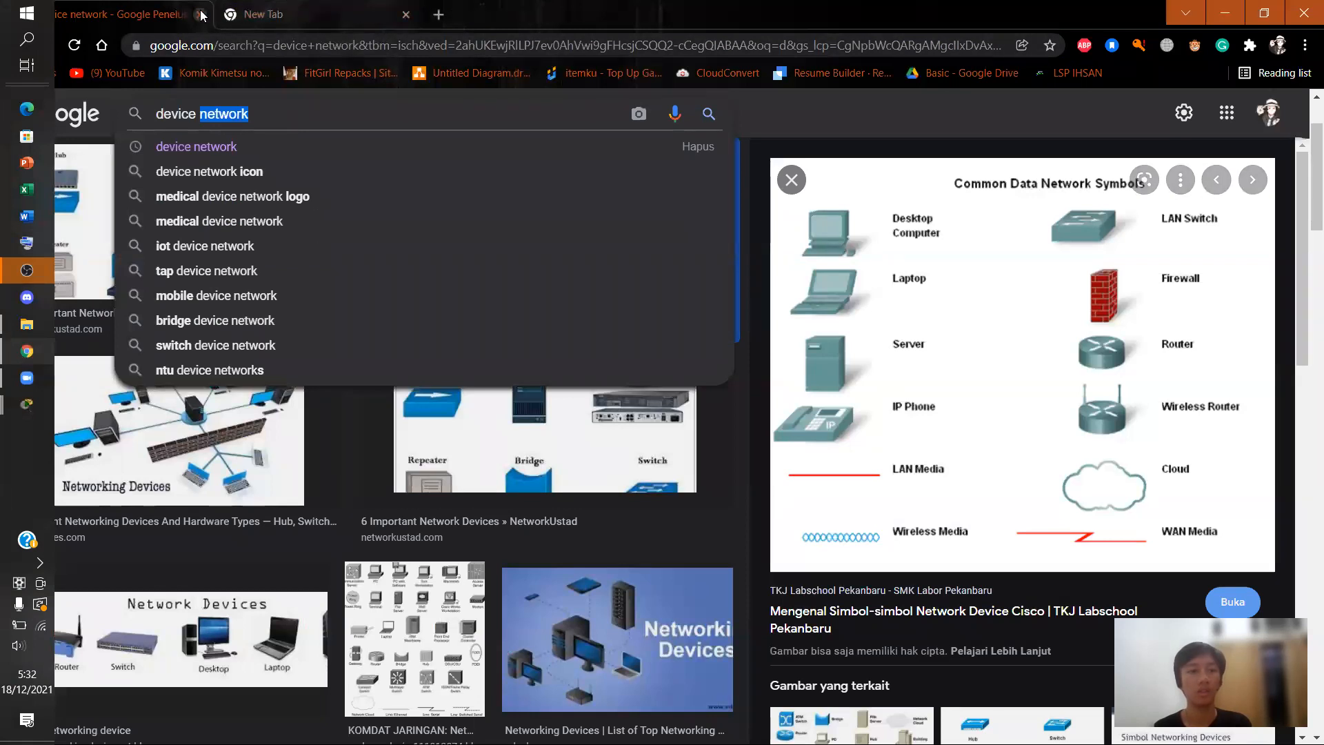
pyautogui.click(200, 15)
pyautogui.write('v')
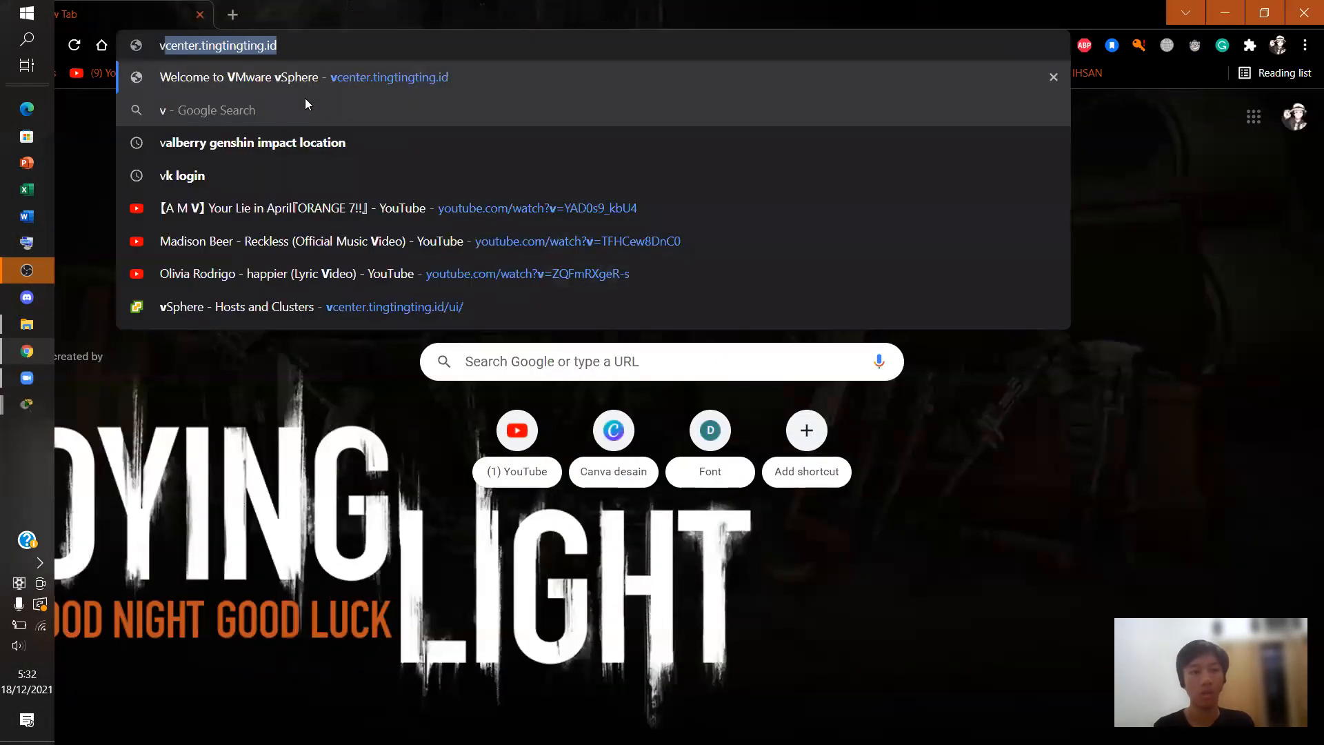
pyautogui.press('BackSpace')
pyautogui.press('BackSpace')
pyautogui.write('wha')
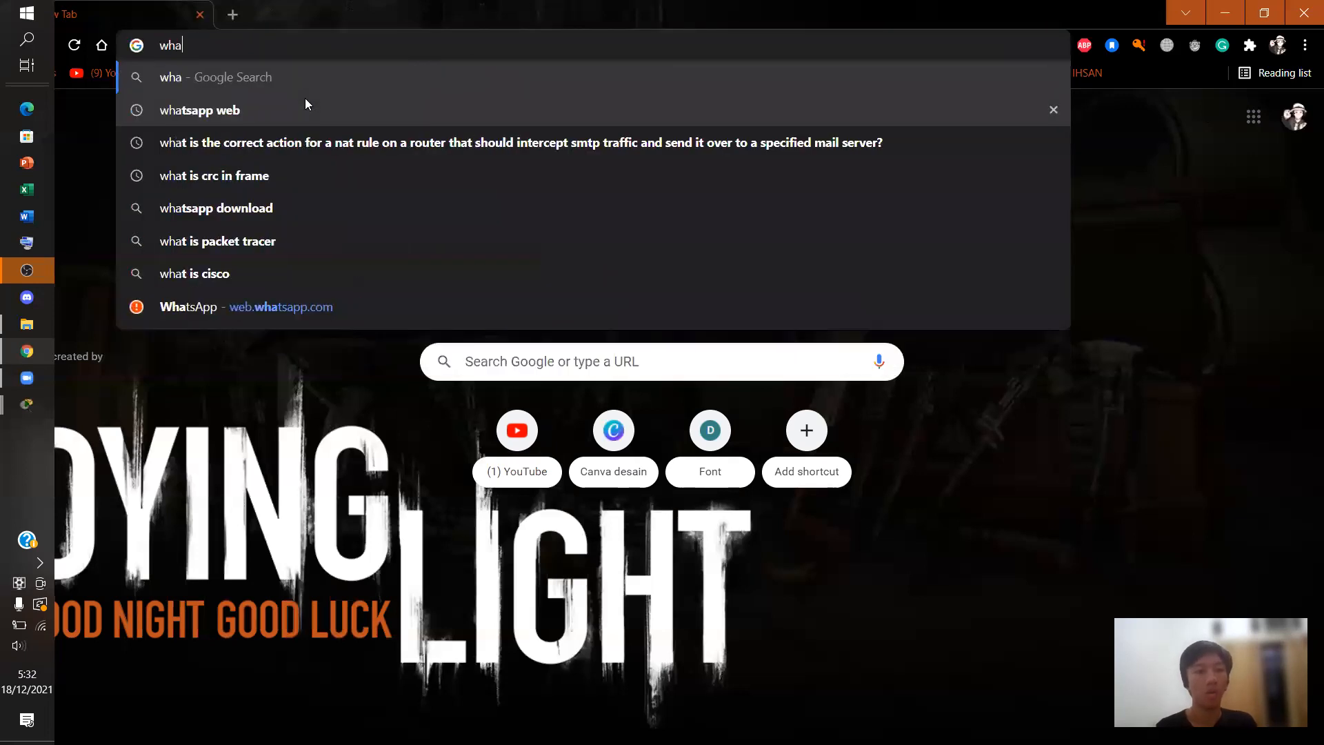
pyautogui.write('t is vlan')
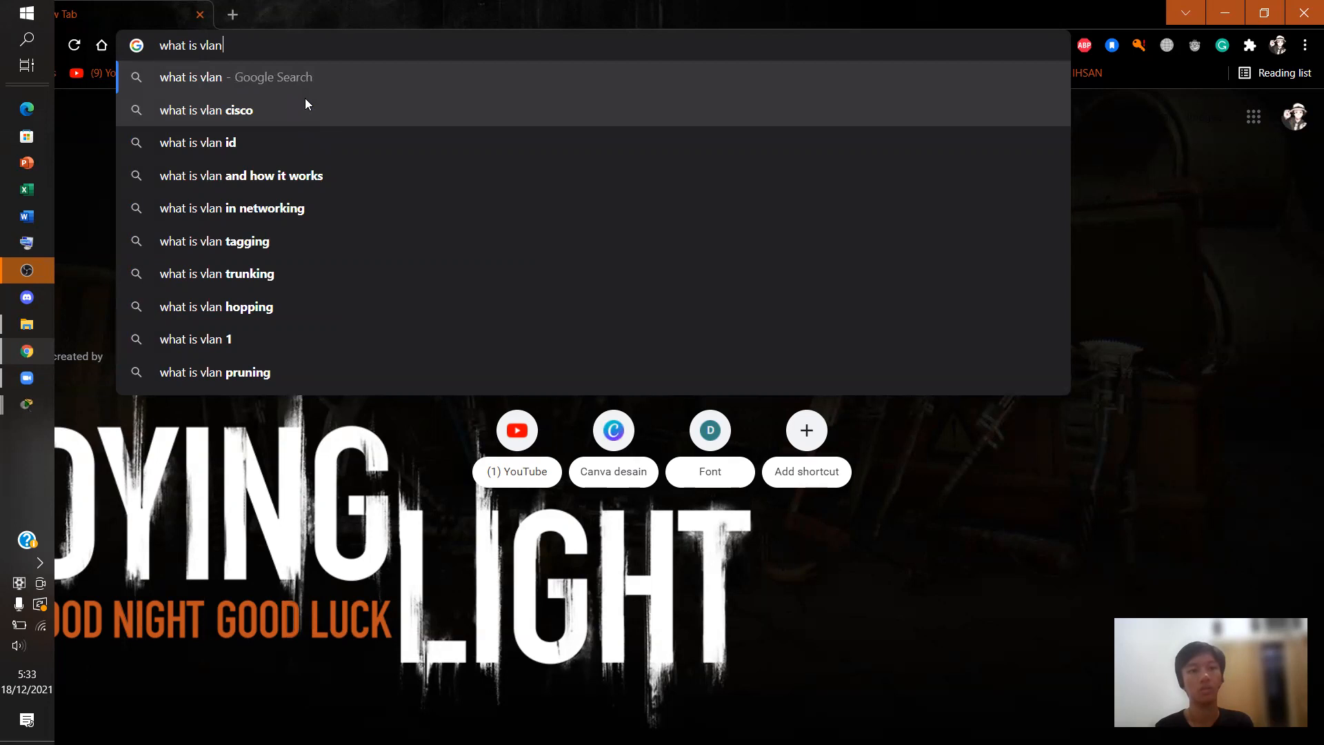
pyautogui.press('Return')
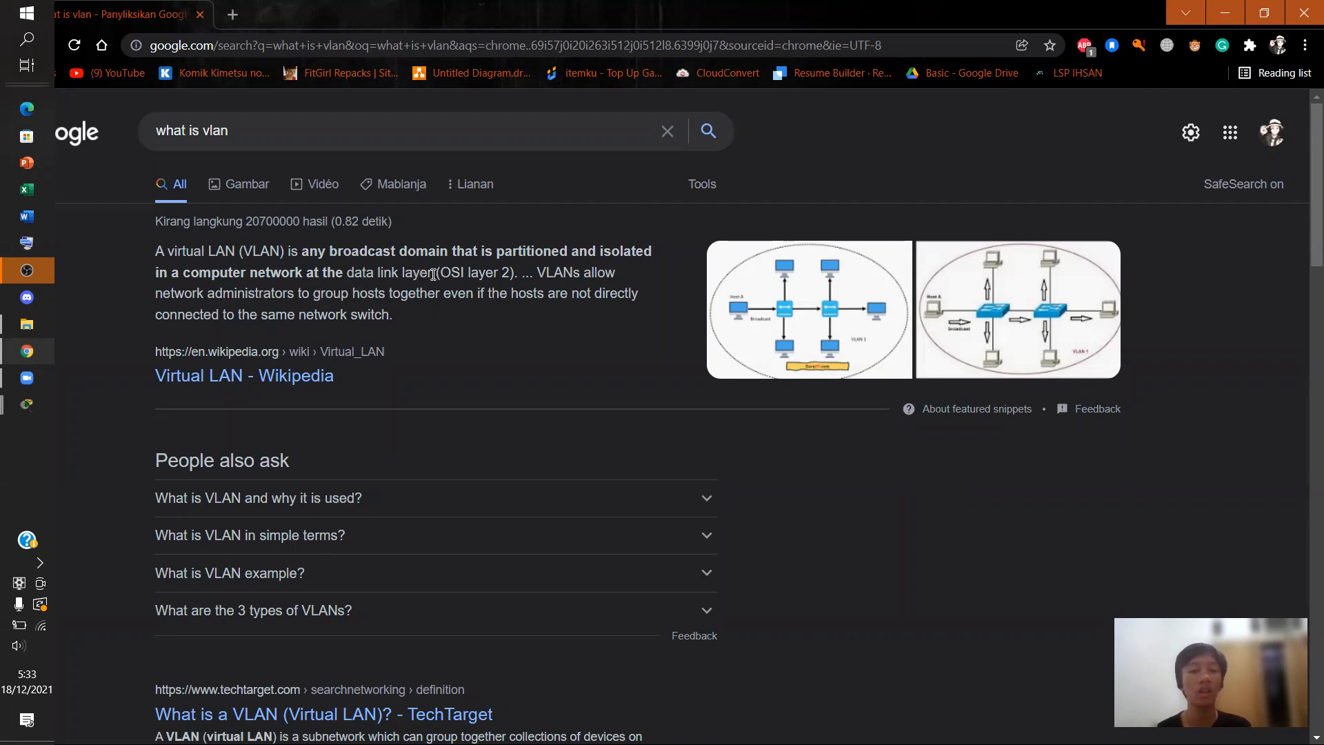
# Highlight the words OSI layer 2 in the featured definition of a virtual LAN
pyautogui.moveTo(442, 274); pyautogui.dragTo(508, 289)
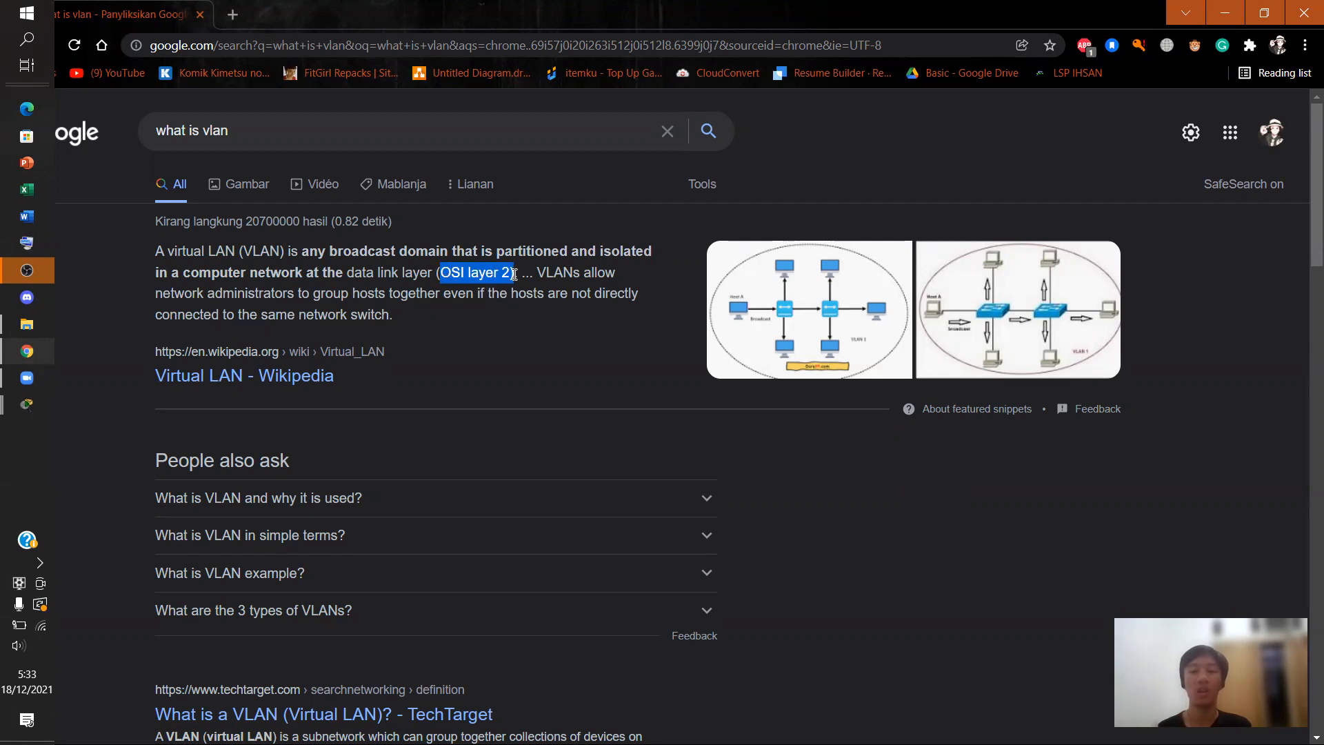
pyautogui.tripleClick(511, 274)
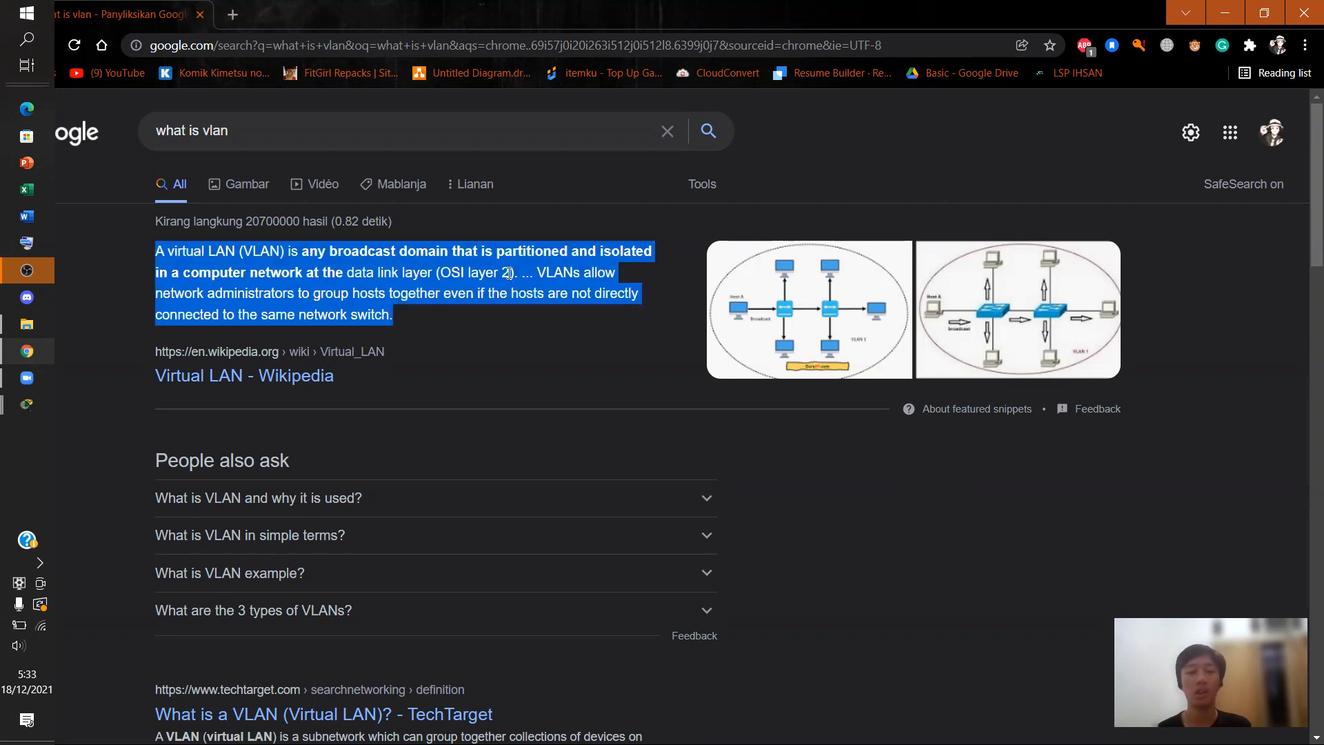
pyautogui.click(450, 274)
pyautogui.moveTo(436, 272); pyautogui.dragTo(510, 269)
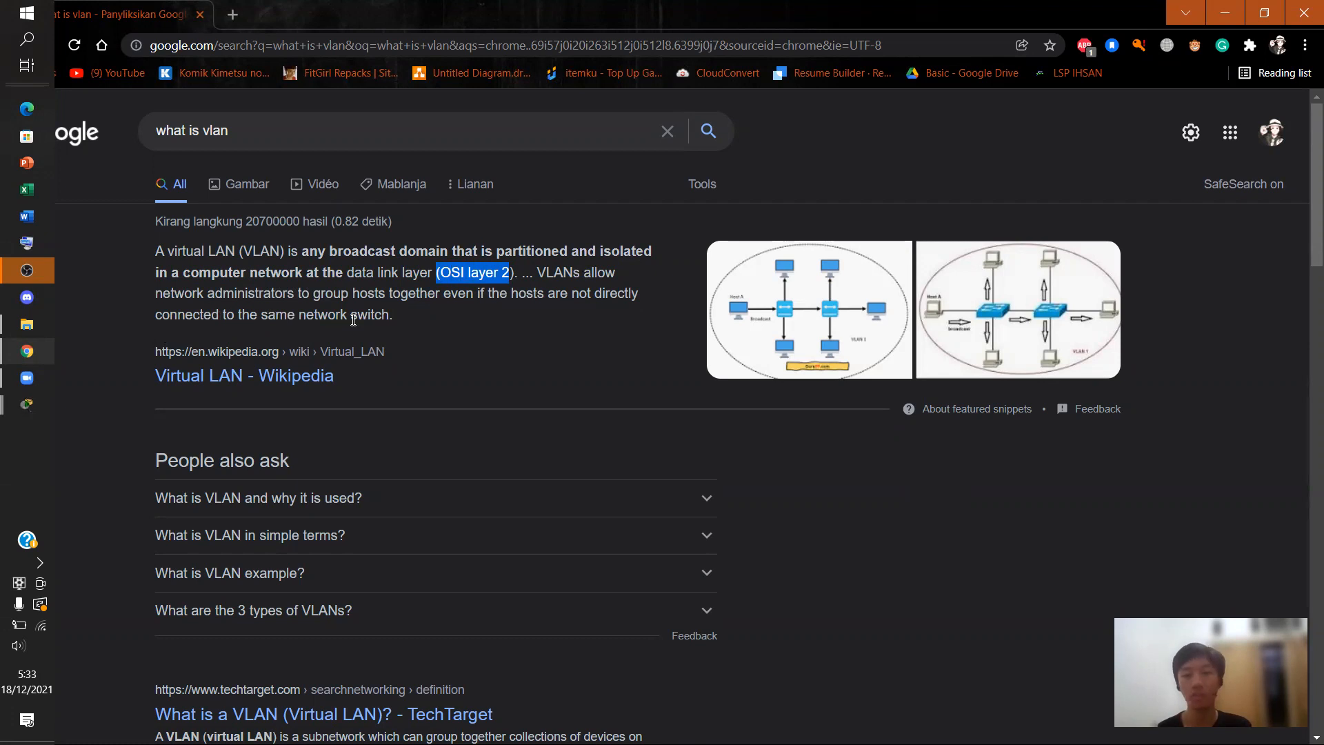
# Close the Zoom folder window, switch to Packet Tracer and dock the Windows taskbar at the top edge of the screen
pyautogui.hotkey('alt', 'Tab')
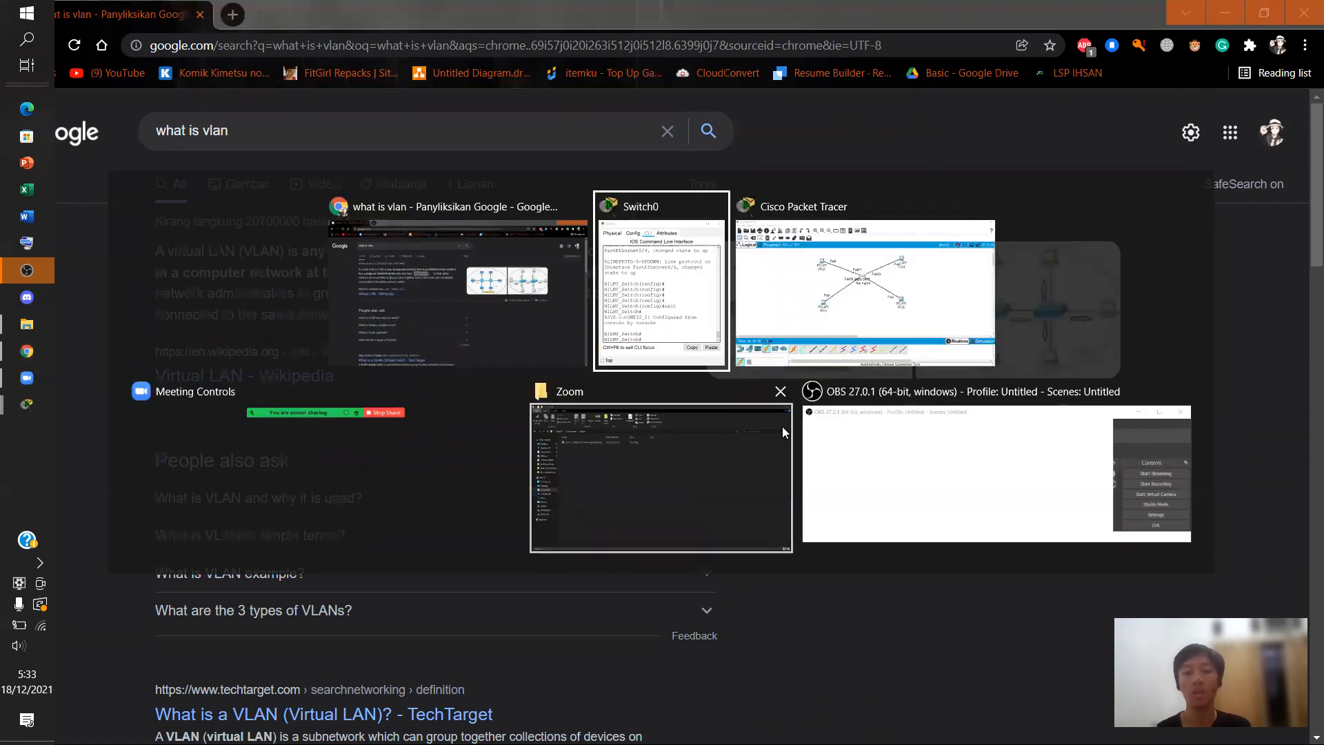
pyautogui.click(779, 391)
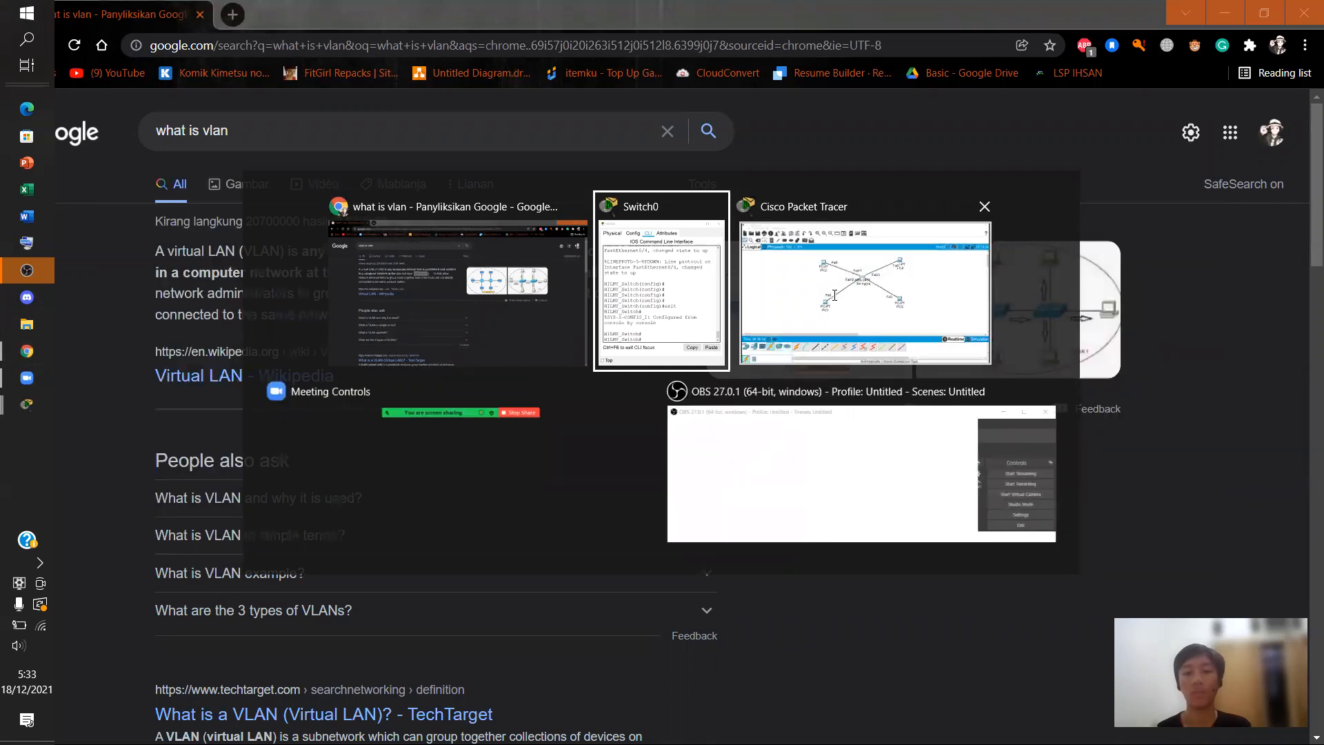
pyautogui.click(835, 298)
pyautogui.moveTo(10, 474); pyautogui.dragTo(739, 322)
# In Switch0's command line, end the session with exit, start it again and enter privileged mode with enable
pyautogui.click(650, 286)
pyautogui.click(710, 507)
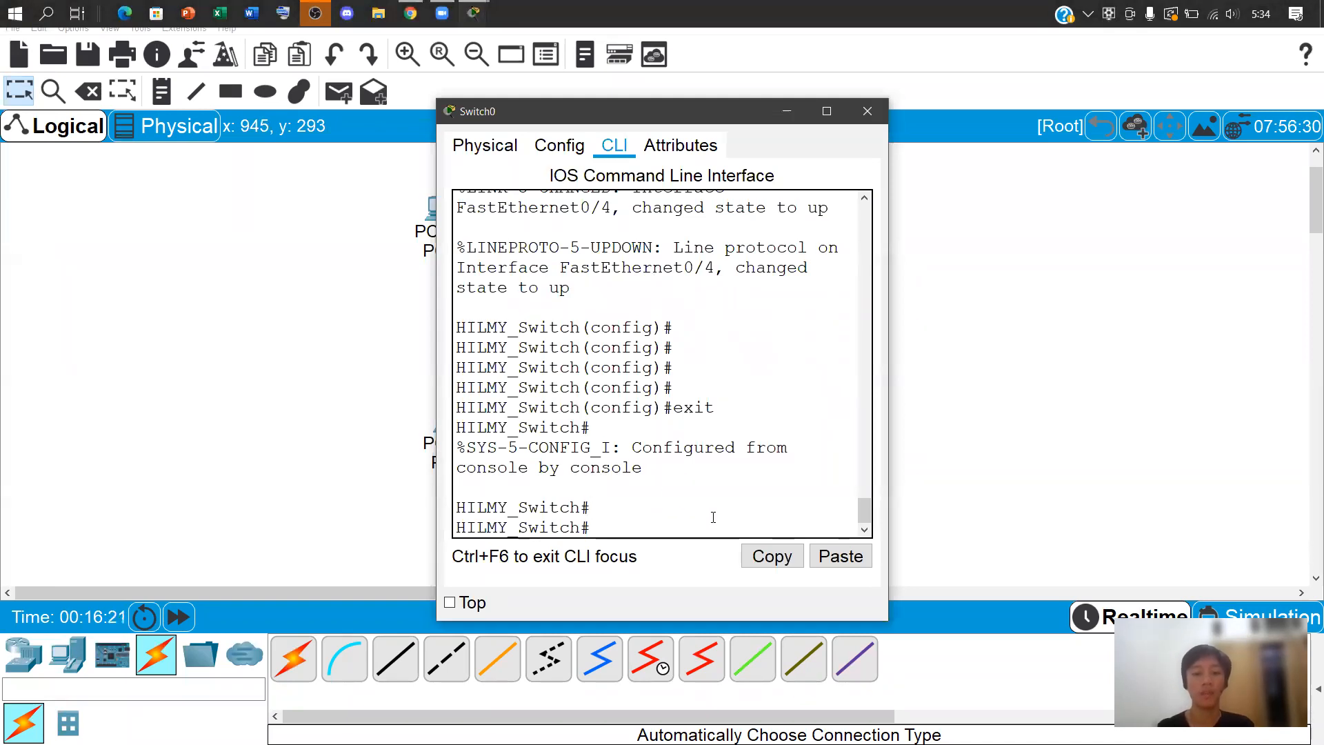
pyautogui.write('exit')
pyautogui.press('Return')
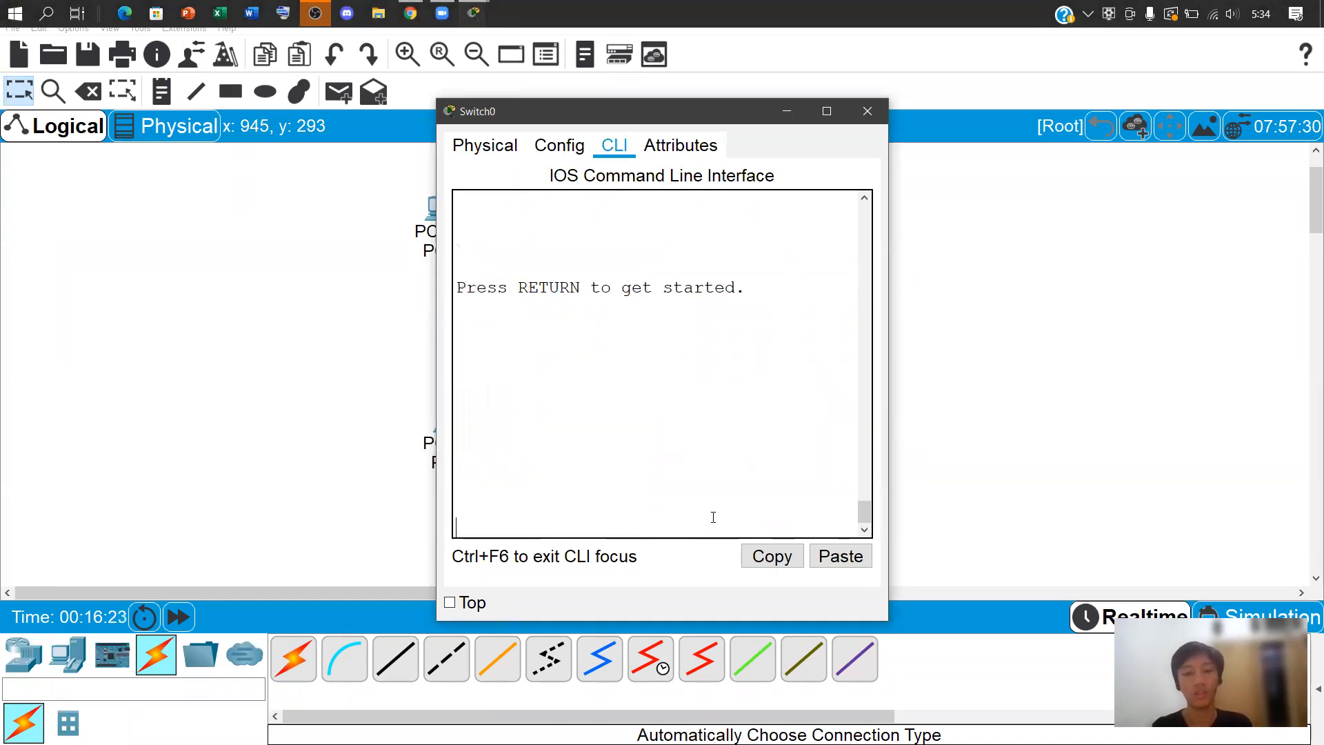
pyautogui.press('Return')
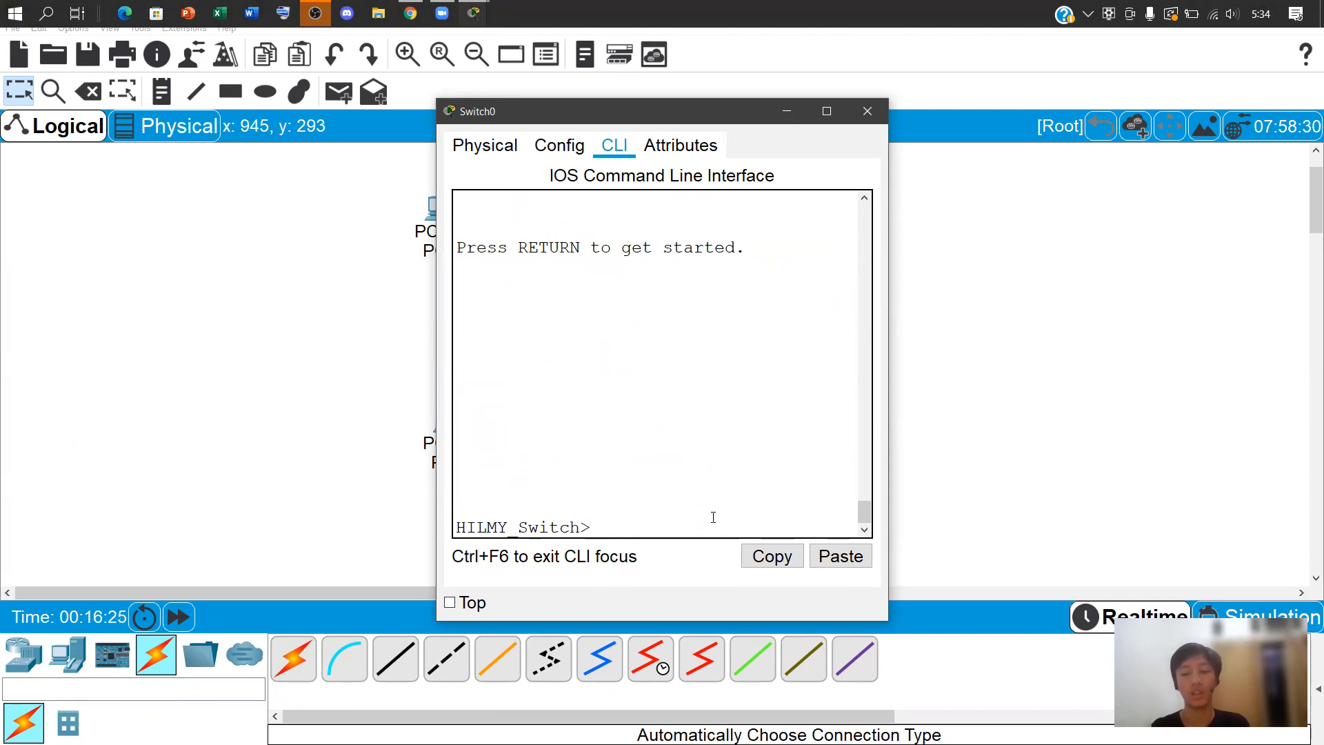
pyautogui.write('en')
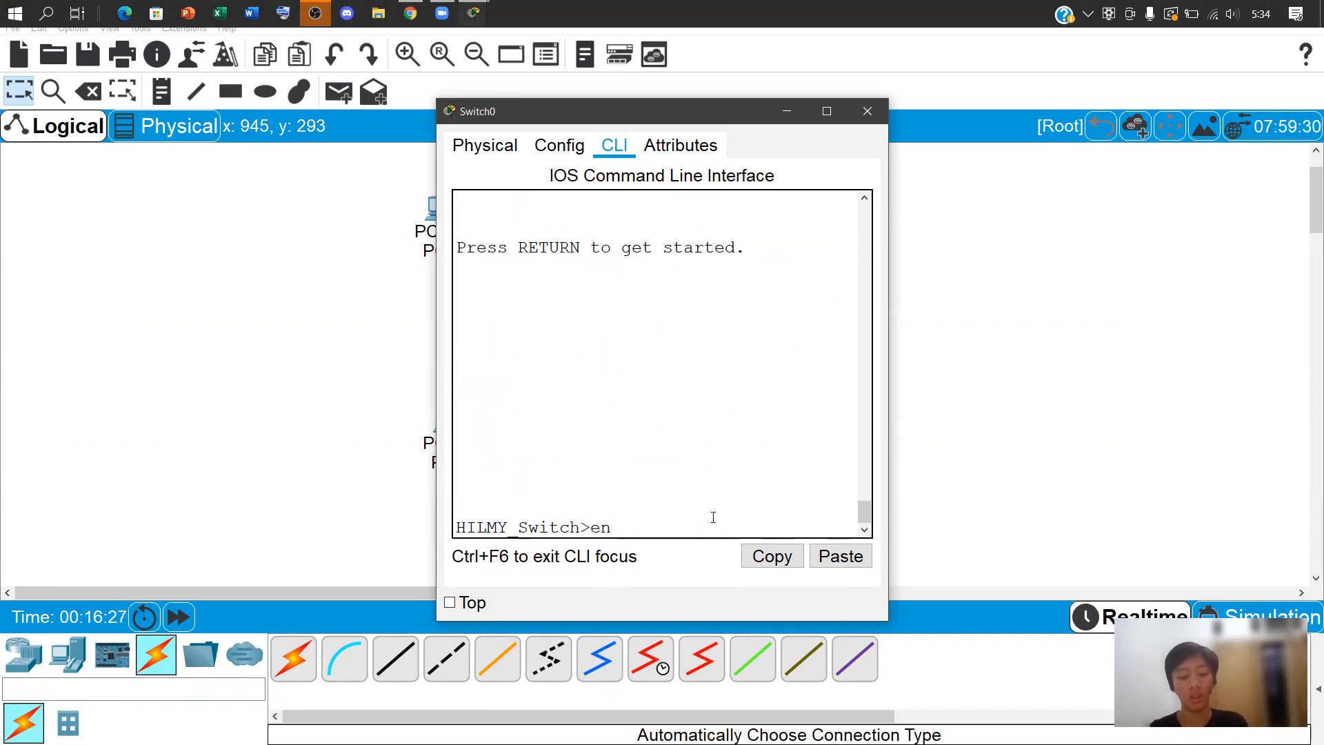
pyautogui.press('Tab')
pyautogui.press('Return')
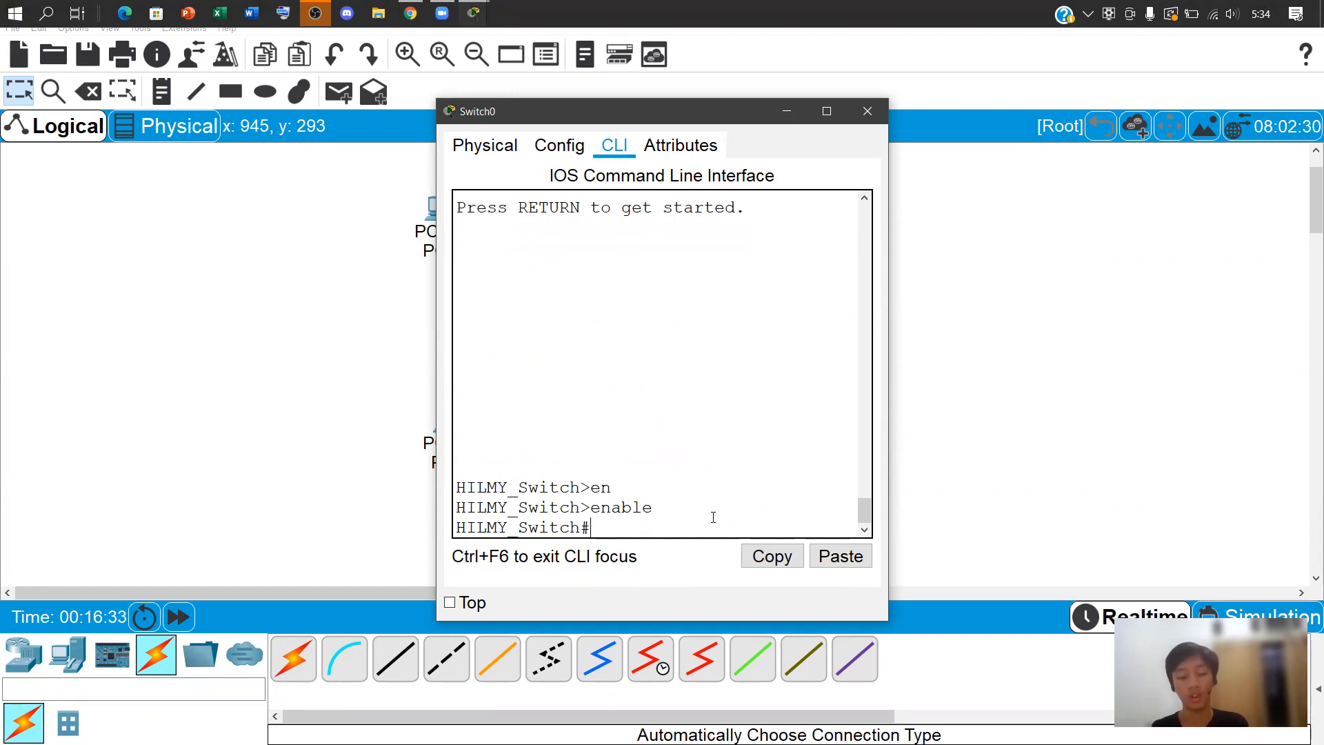
# Enter the switch's global configuration mode with configure terminal
pyautogui.write('con')
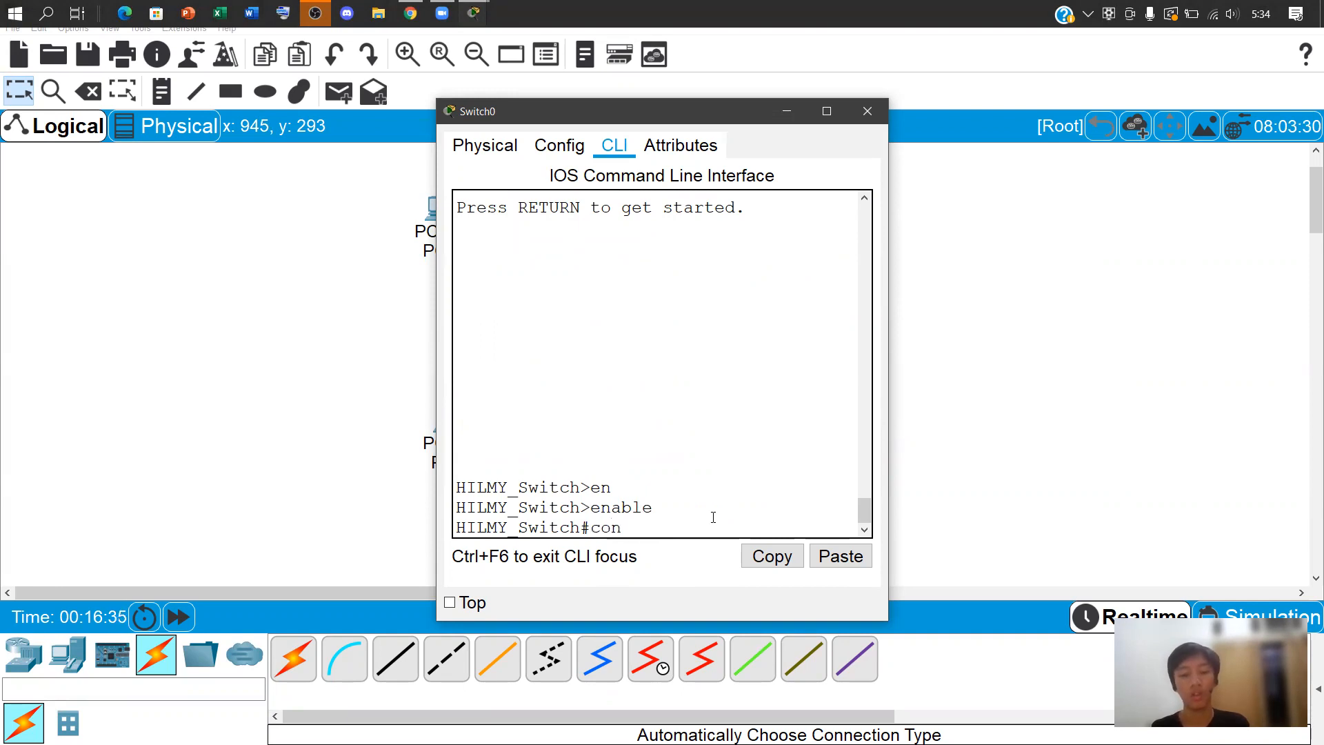
pyautogui.write('g')
pyautogui.press('Tab')
pyautogui.press('BackSpace')
pyautogui.write('f')
pyautogui.press('Tab')
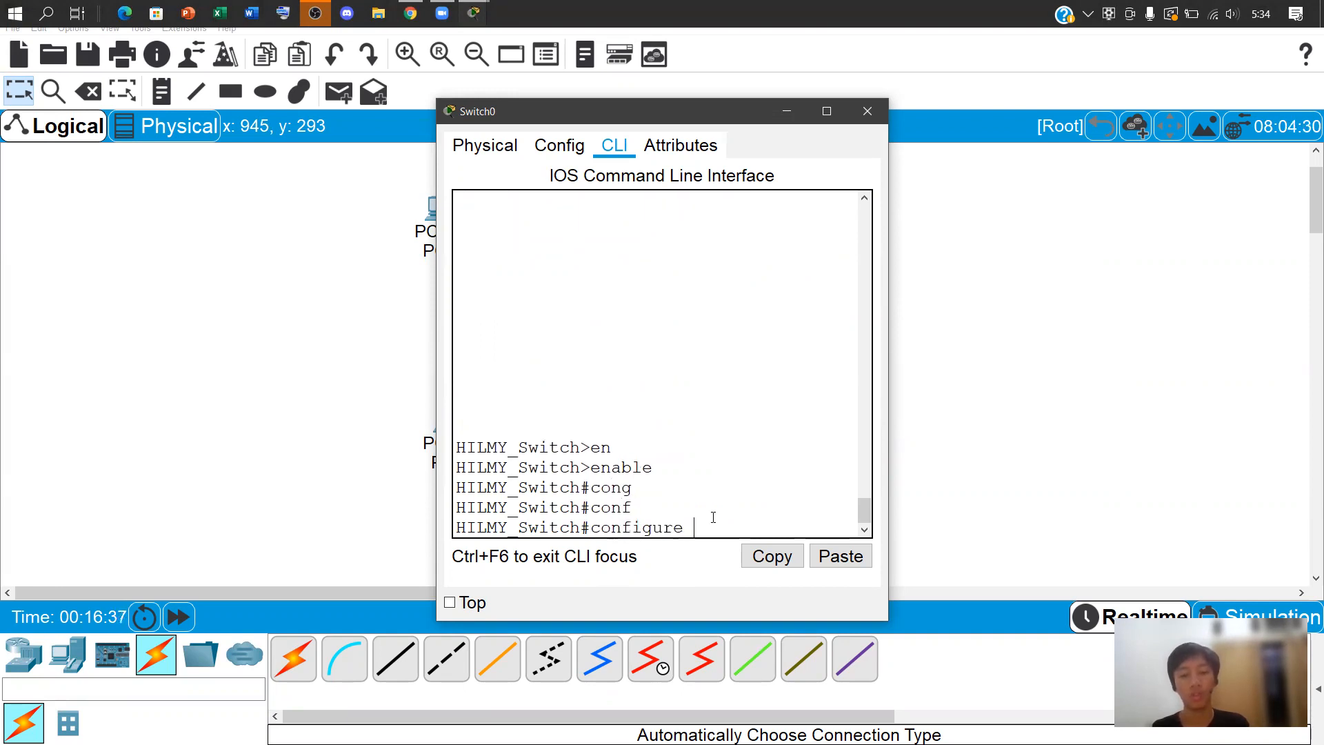
pyautogui.write('ter')
pyautogui.press('Tab')
pyautogui.press('Return')
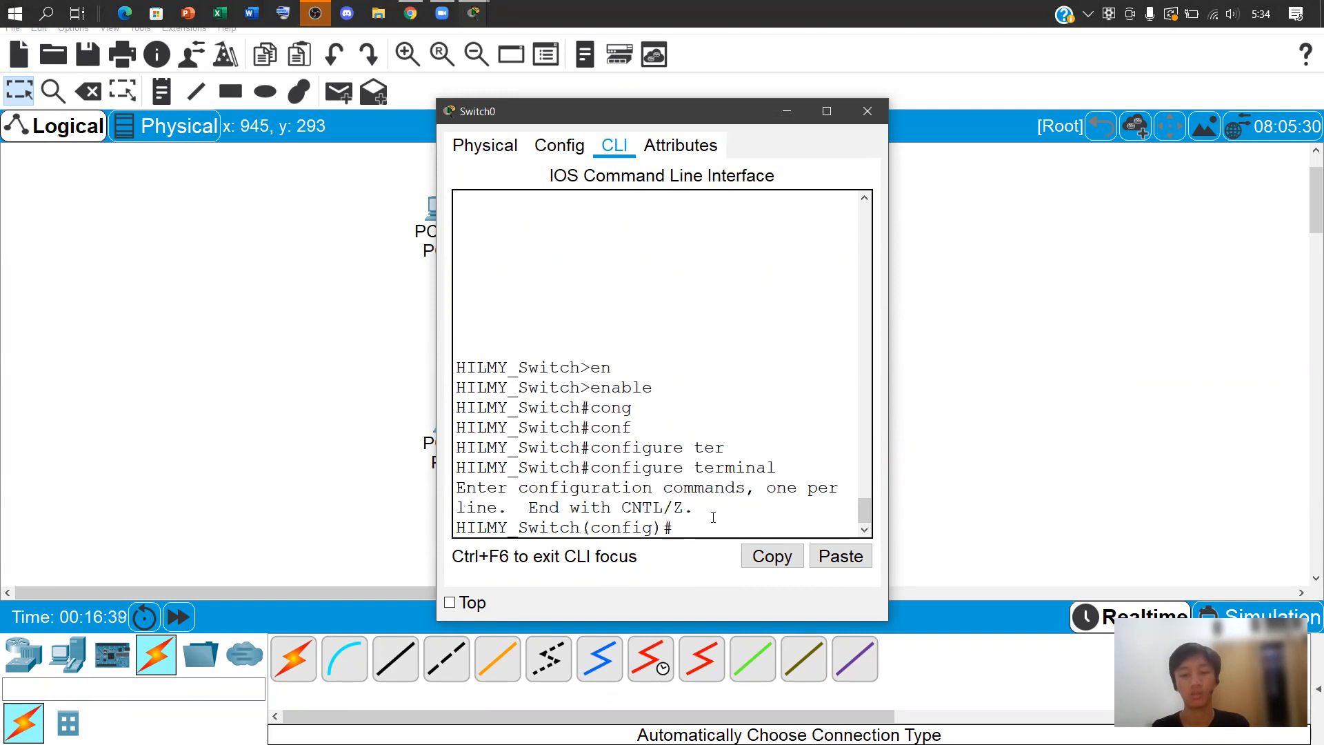
# Enter a long run of empty lines at the global configuration prompt to push the earlier commands out of view
pyautogui.press('Return')
pyautogui.press('Return')
pyautogui.press('Return')
pyautogui.press('Return')
pyautogui.press('Return')
pyautogui.press('Return')
pyautogui.press('Return')
pyautogui.press('Return')
pyautogui.press('Return')
pyautogui.press('Return')
pyautogui.press('Return')
pyautogui.press('Return')
pyautogui.press('Return')
pyautogui.press('Return')
pyautogui.press('Return')
pyautogui.press('Return')
pyautogui.press('Return')
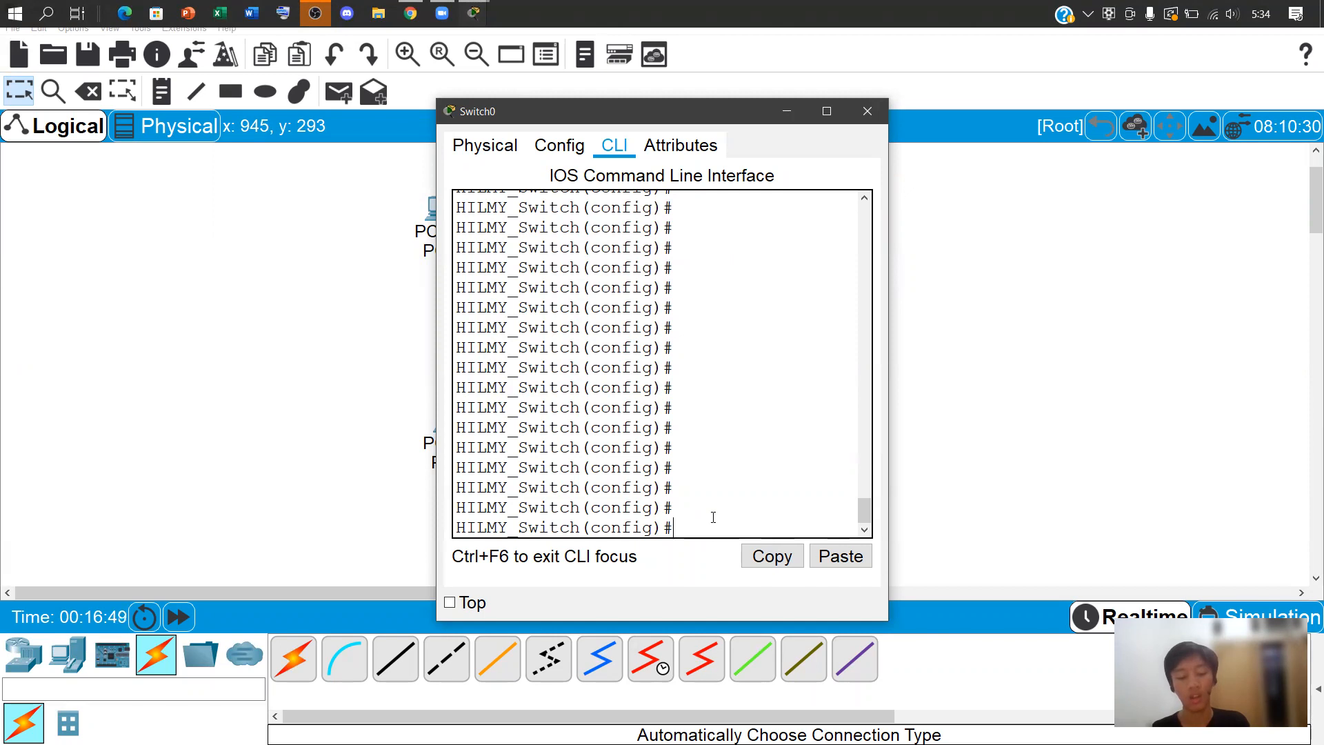
# Create VLANs 10 and 20 on the switch with the vlan command
pyautogui.write('v')
pyautogui.write('lan ')
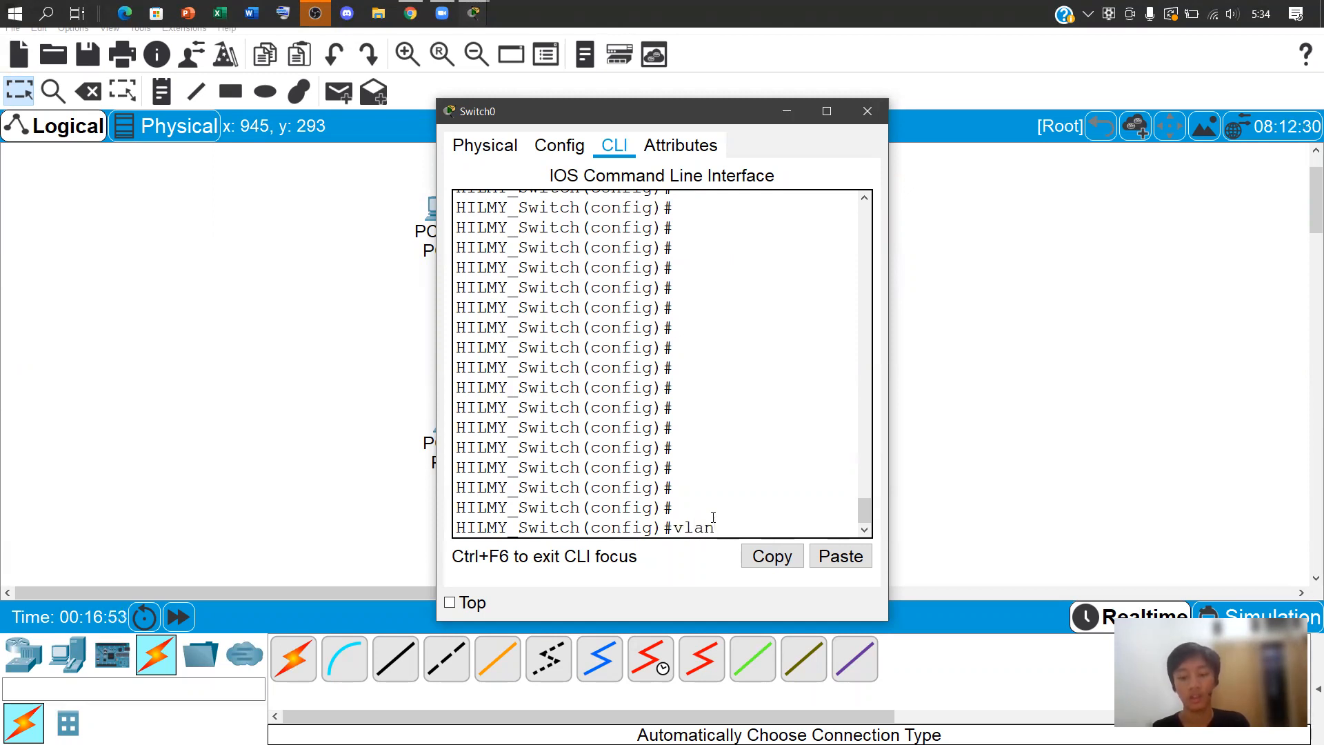
pyautogui.write('10')
pyautogui.press('Return')
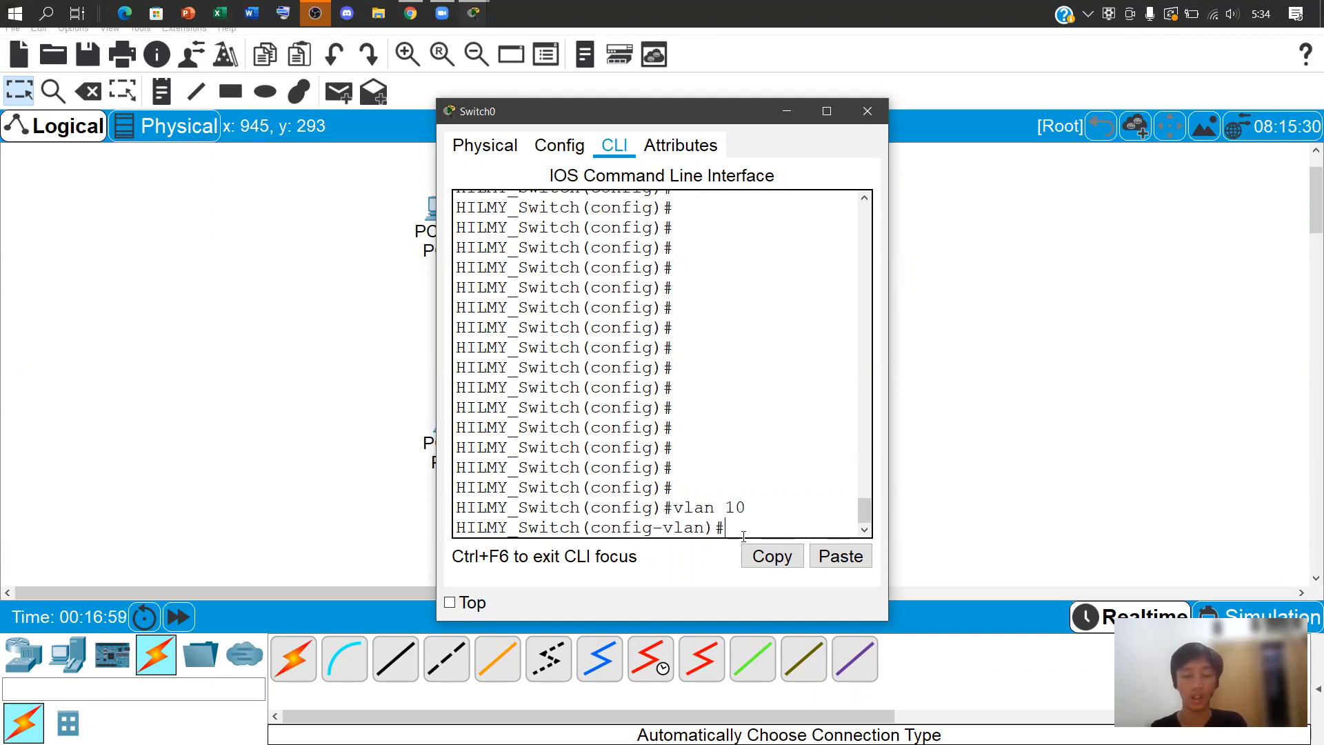
pyautogui.write('vlan ')
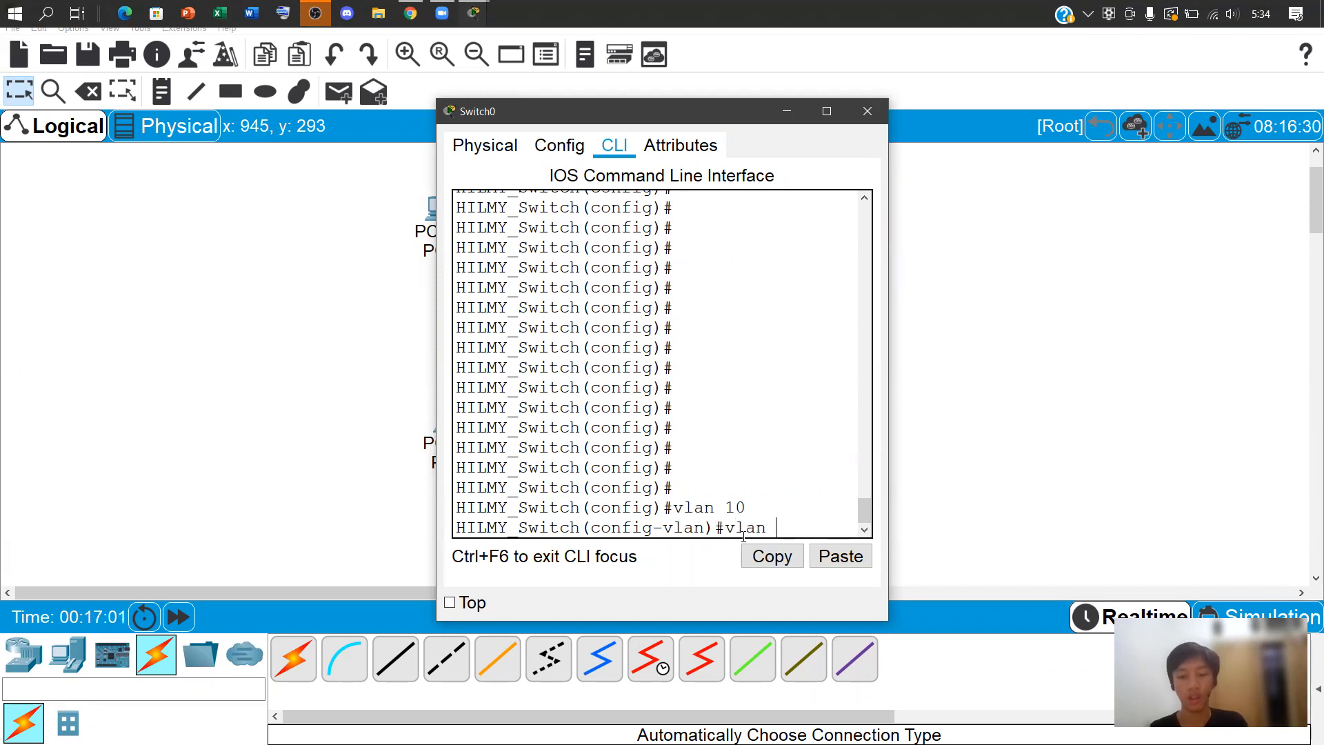
pyautogui.write('20')
pyautogui.press('Return')
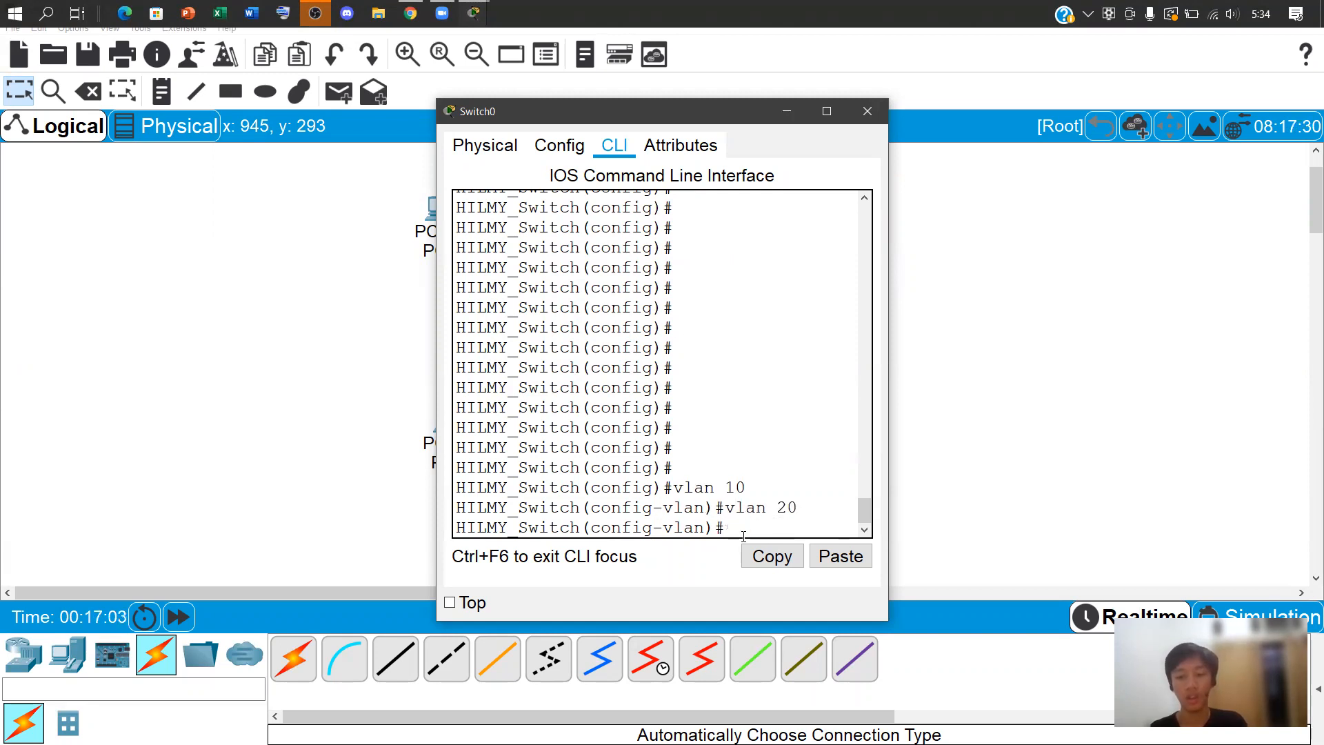
# Create VLANs 30 and 40 on the switch, entering the vlan 40 command twice
pyautogui.write('vlan 30')
pyautogui.press('Return')
pyautogui.write('valn')
pyautogui.press('BackSpace')
pyautogui.press('BackSpace')
pyautogui.press('BackSpace')
pyautogui.press('BackSpace')
pyautogui.write('lan')
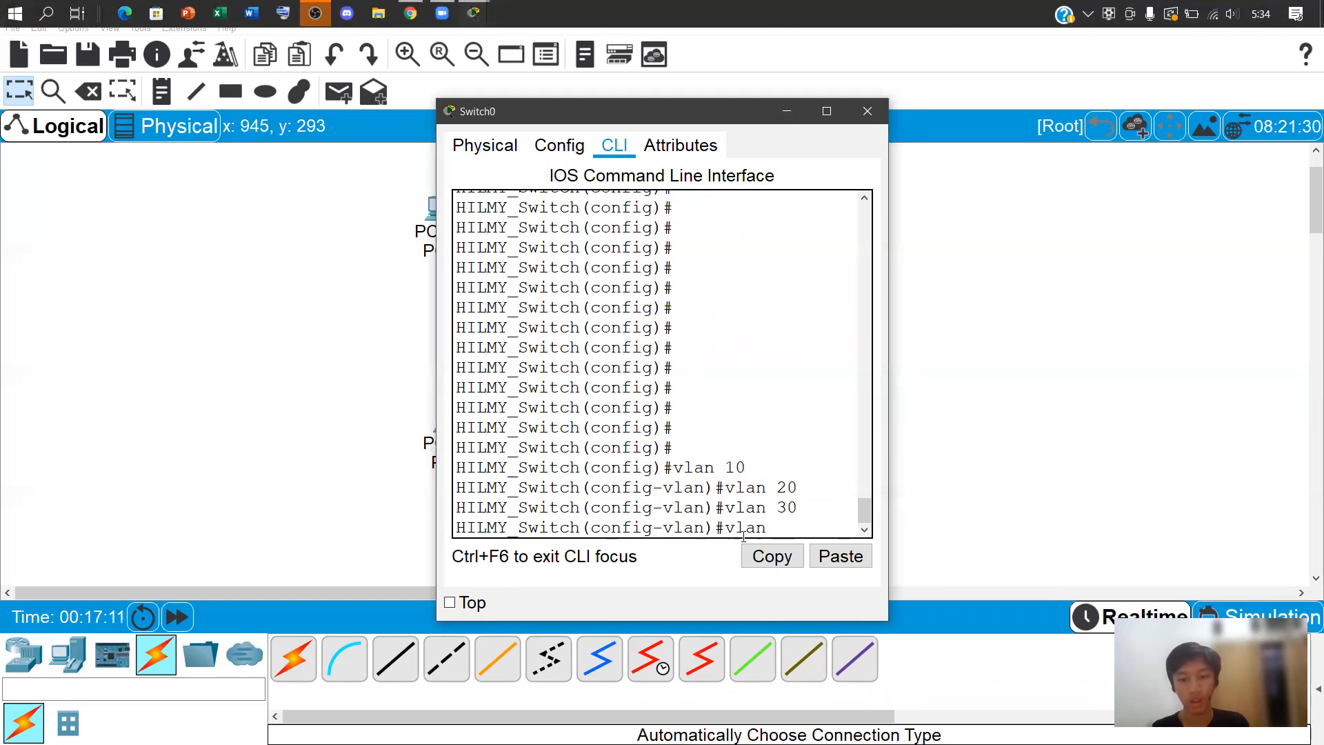
pyautogui.write(' 40')
pyautogui.press('Return')
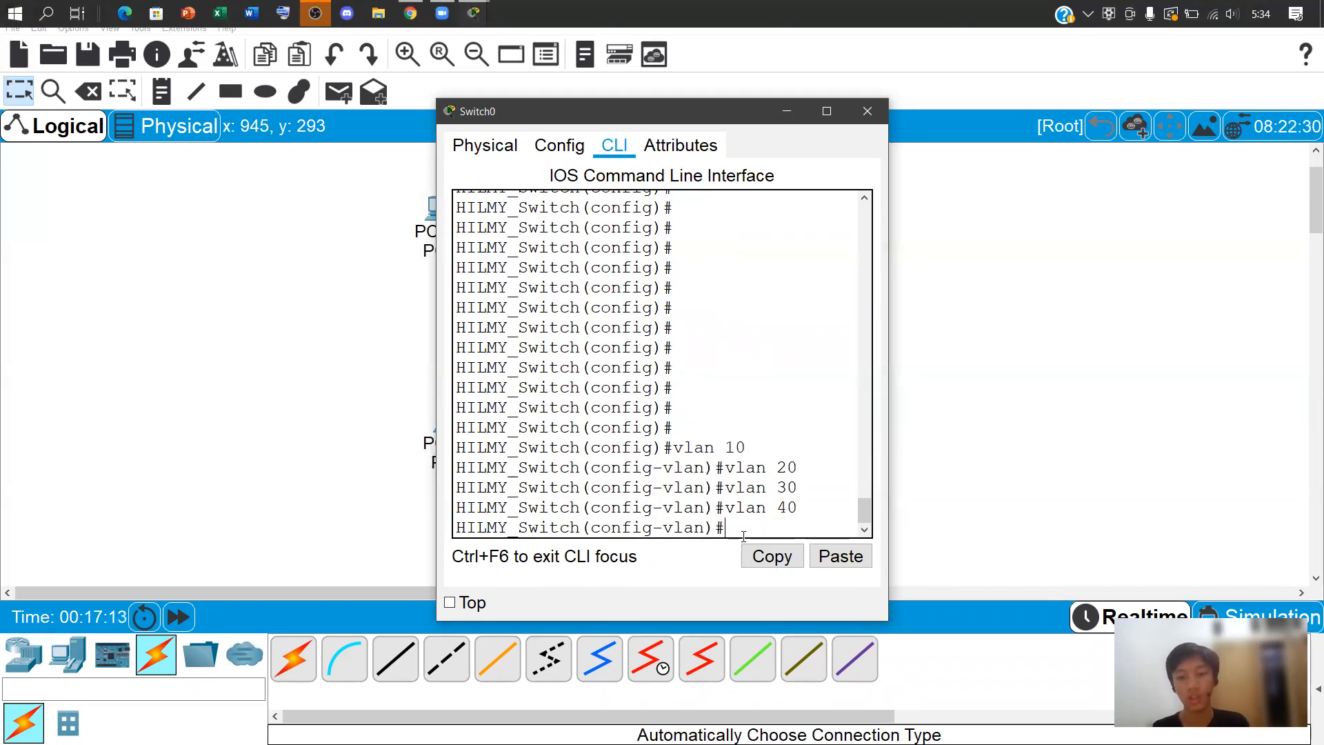
pyautogui.write('vlan 40')
pyautogui.press('Return')
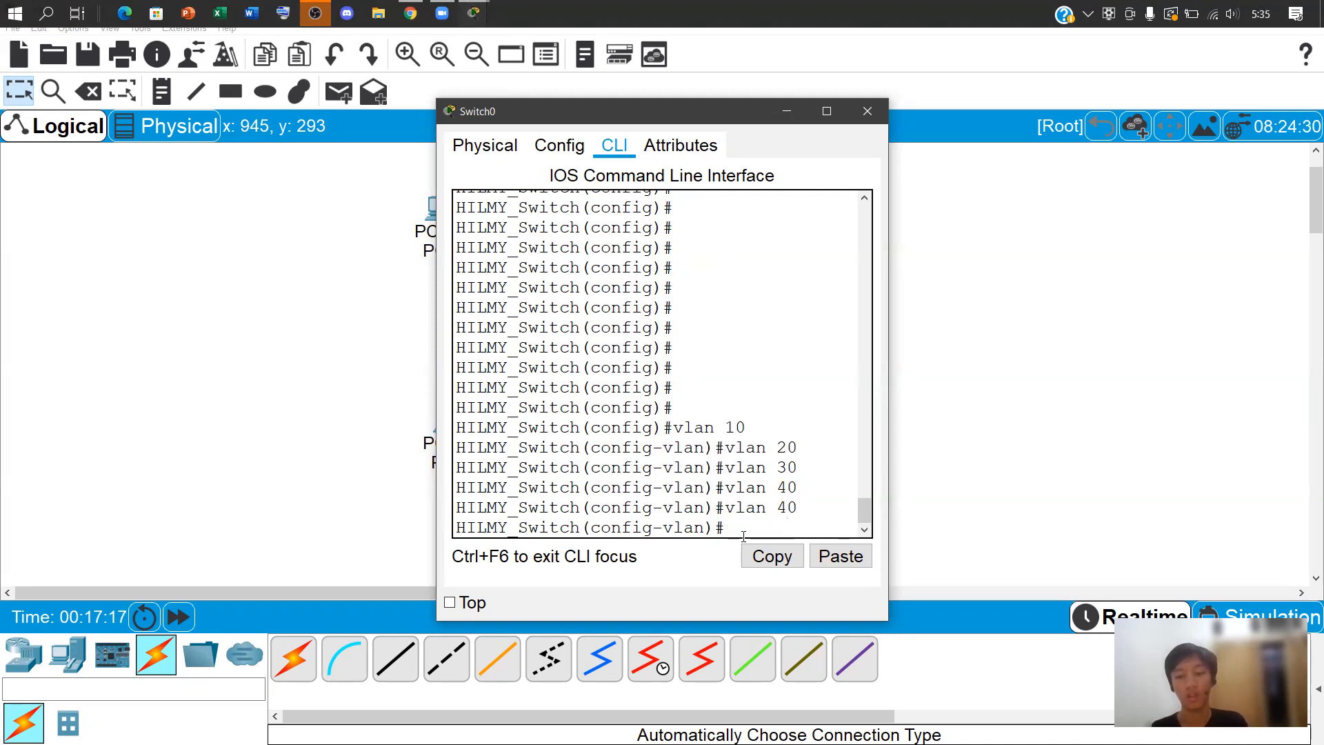
# Create VLAN 50 by recalling and editing the previous vlan command, and enter a few empty lines after it
pyautogui.press('Up')
pyautogui.press('Left')
pyautogui.press('BackSpace')
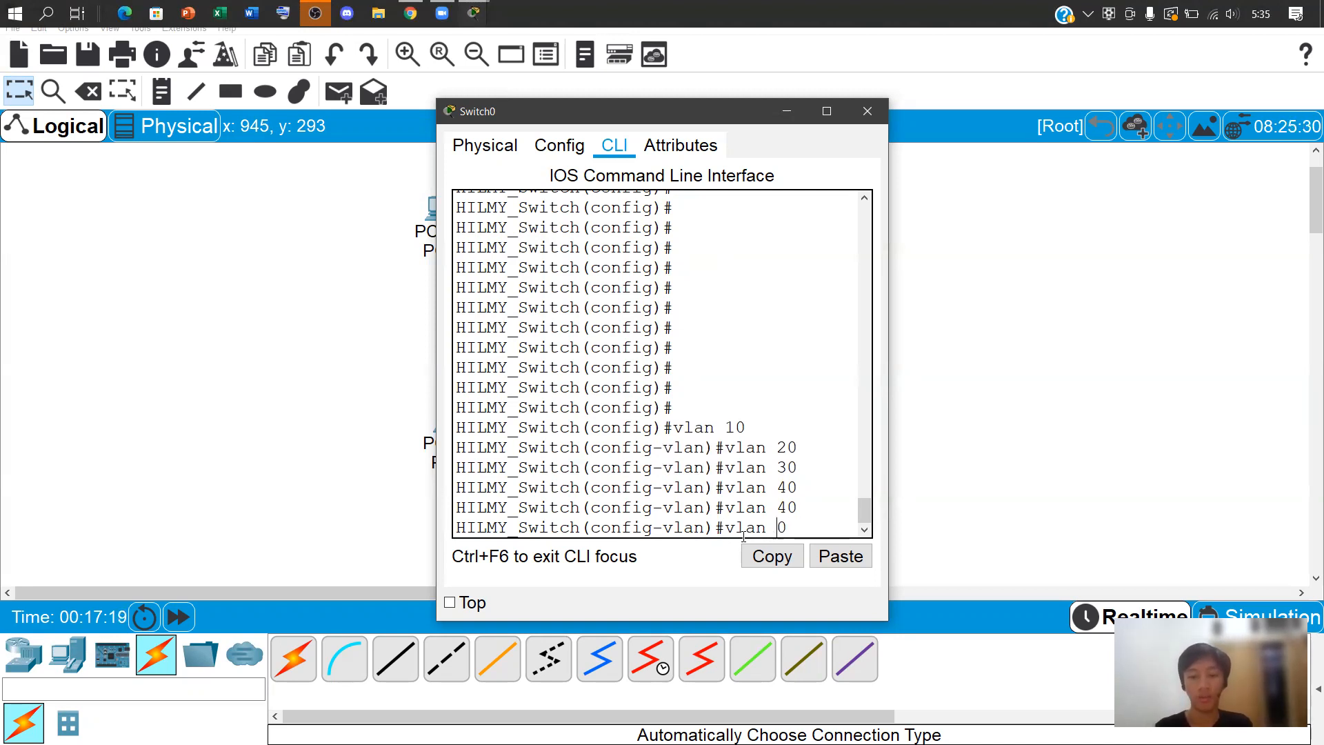
pyautogui.write('5')
pyautogui.press('Return')
pyautogui.press('Return')
pyautogui.press('Return')
pyautogui.press('Return')
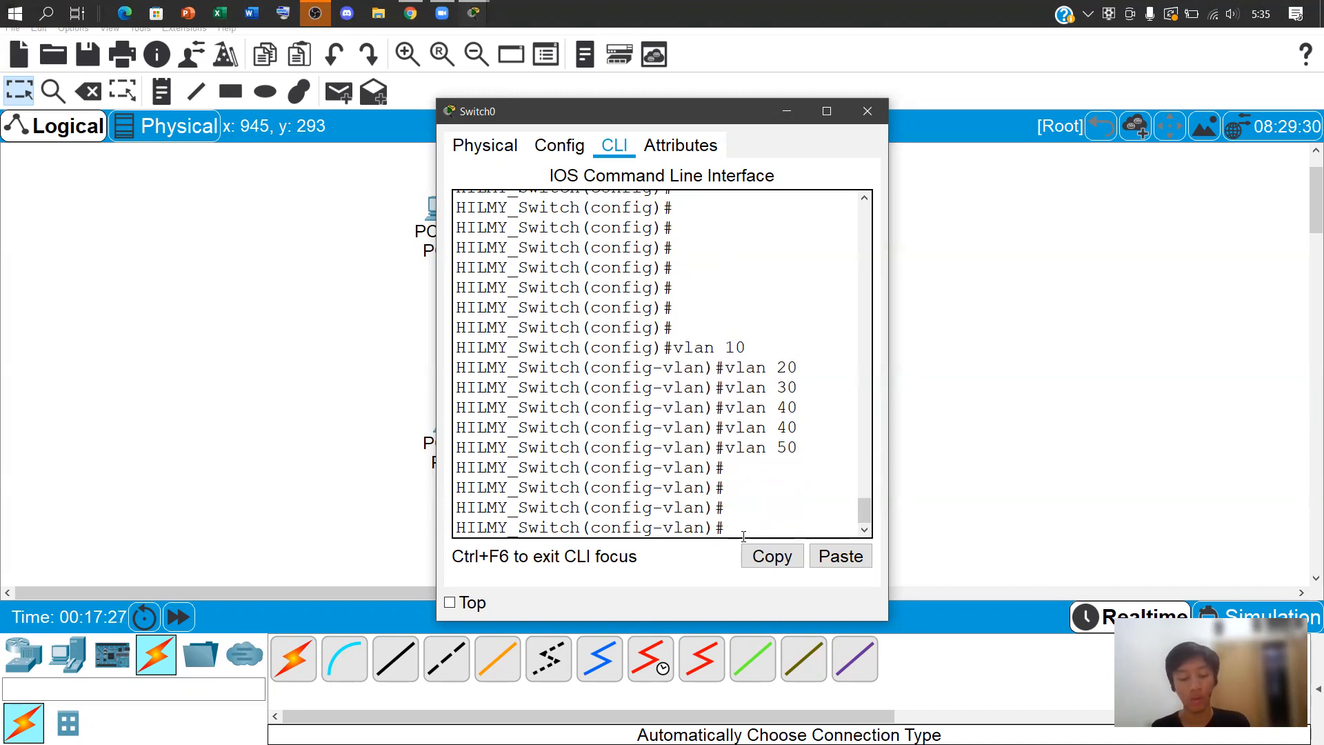
# Display the VLAN table with do show vlan brief and widen the Switch0 window
pyautogui.write('d')
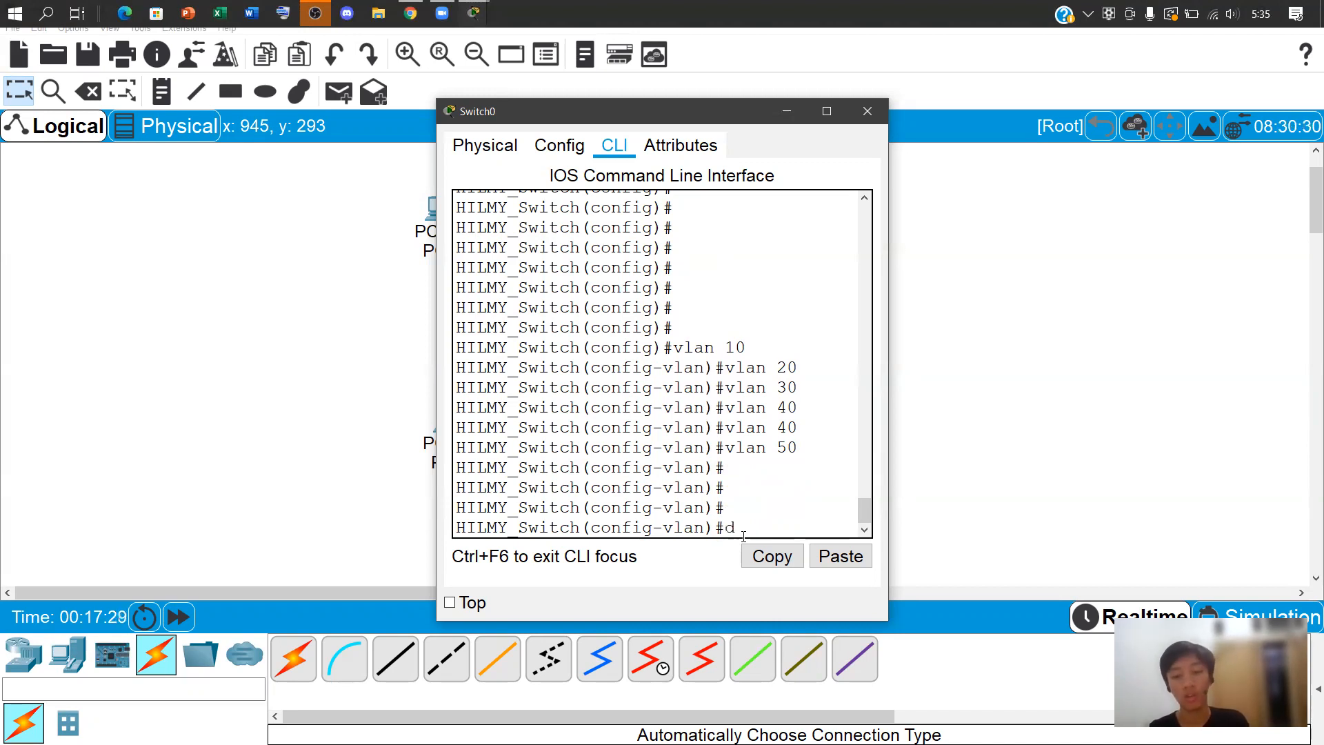
pyautogui.write('o')
pyautogui.write('show vlan brief')
pyautogui.press('Return')
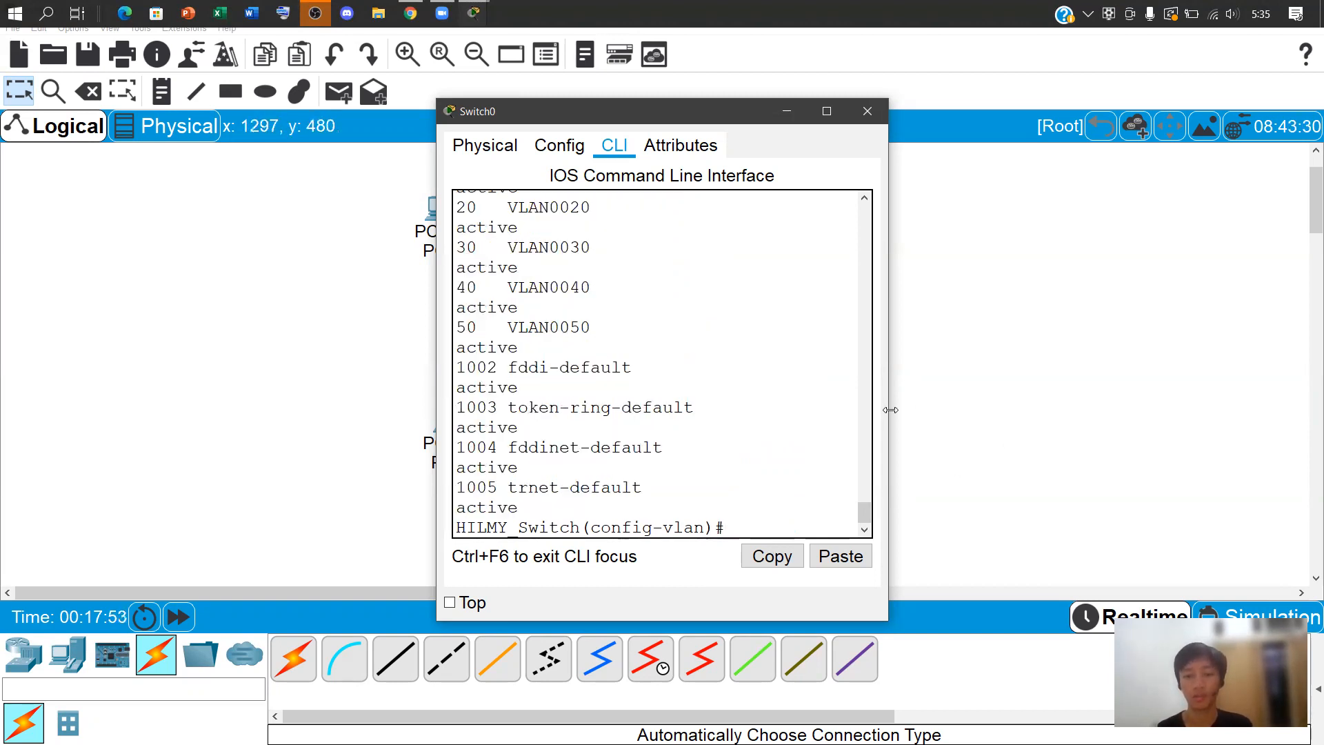
pyautogui.moveTo(890, 410); pyautogui.dragTo(1245, 410)
# Highlight the rows of VLANs 10 to 50, extend the Switch0 window to the screen edge and examine the default VLAN's ports
pyautogui.moveTo(456, 339); pyautogui.dragTo(1140, 431)
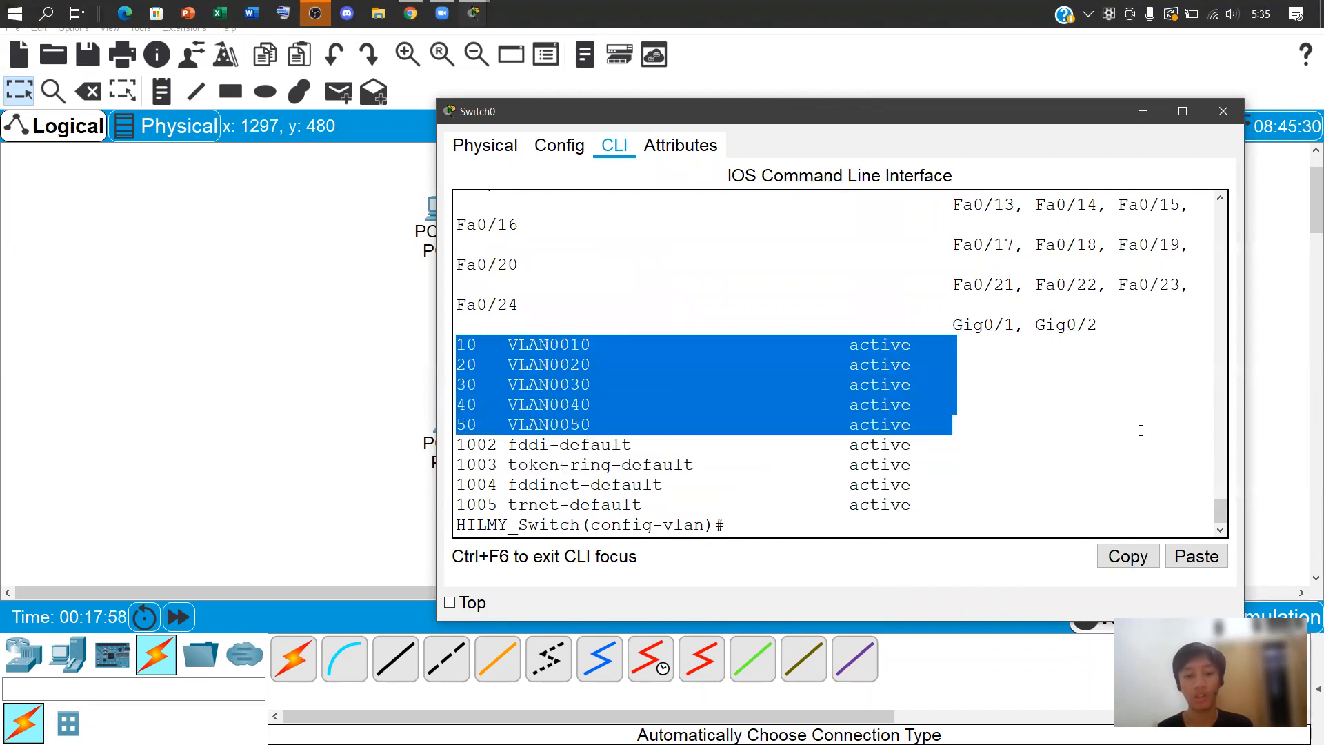
pyautogui.scroll(2, 844, 420)
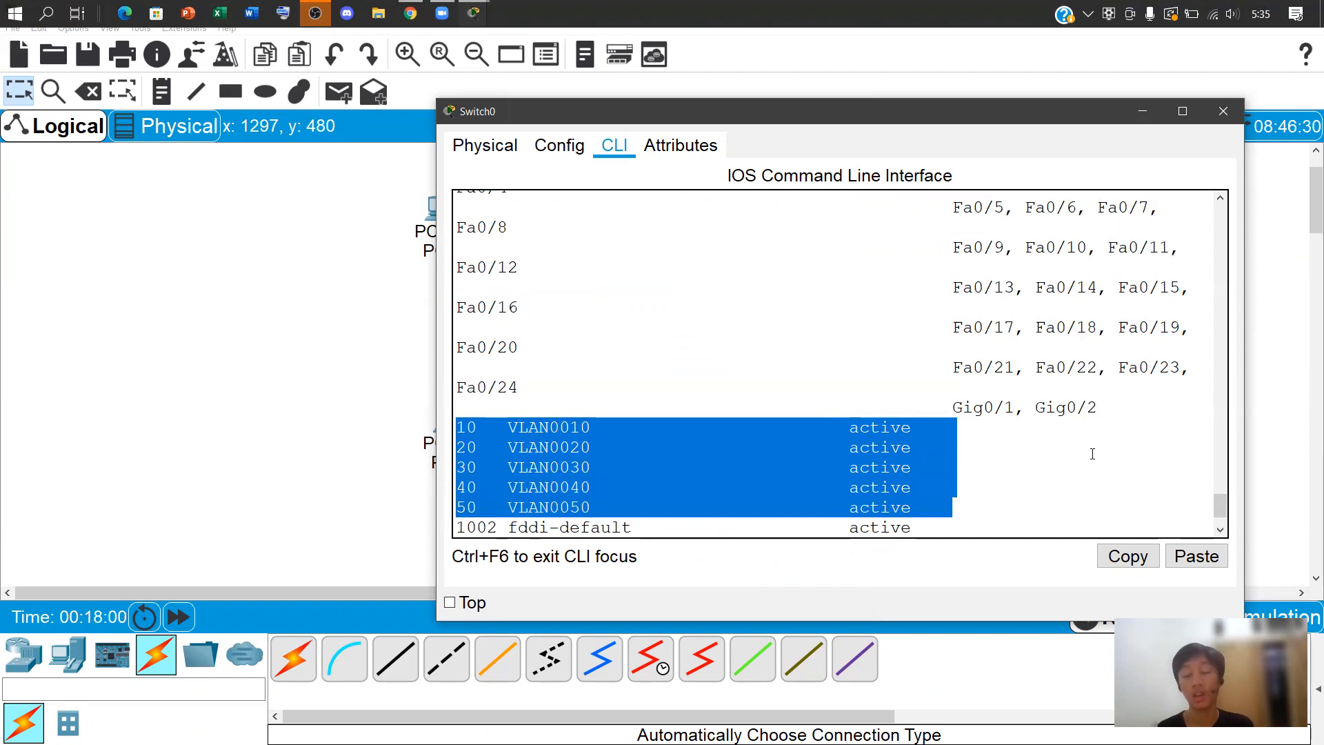
pyautogui.scroll(2, 837, 417)
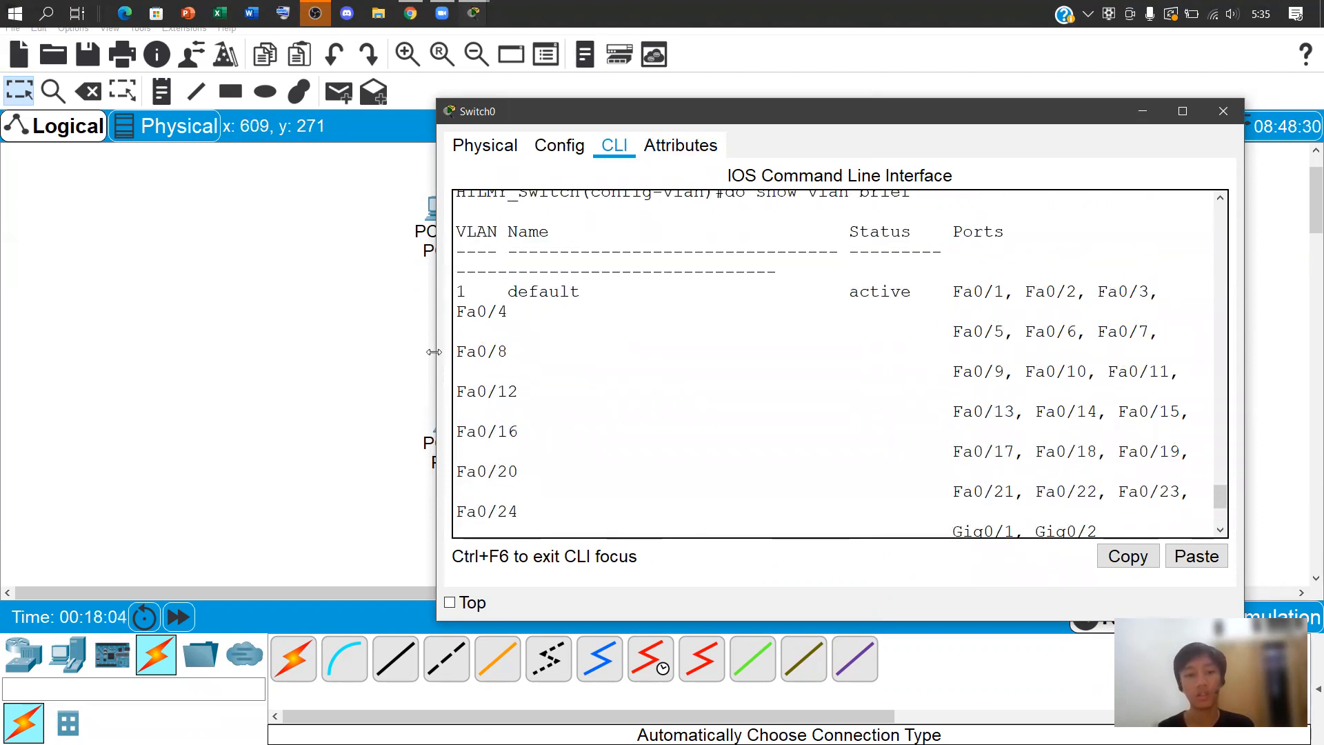
pyautogui.moveTo(434, 352); pyautogui.dragTo(2, 350)
pyautogui.scroll(2, 488, 402)
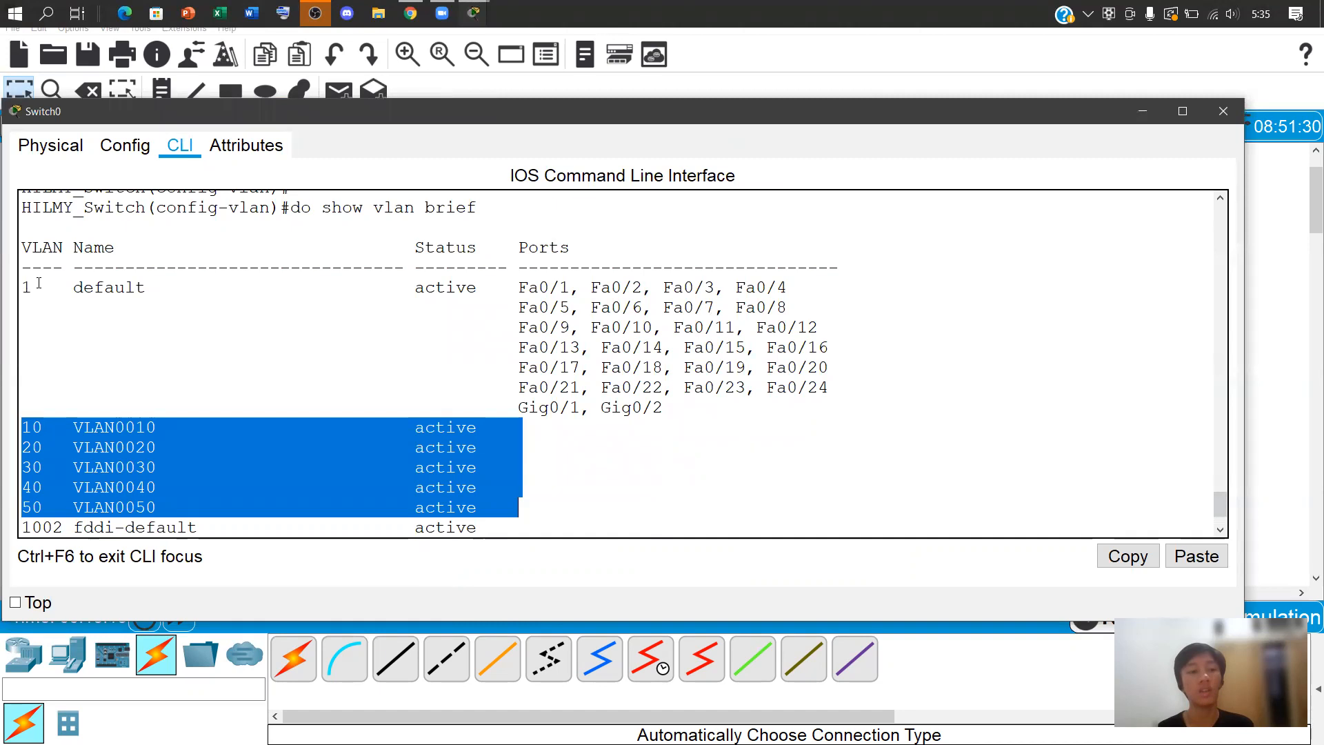
# Examine the default VLAN's row and ports and the VLAN 10 row in the VLAN table by highlighting them
pyautogui.moveTo(24, 286); pyautogui.dragTo(664, 408)
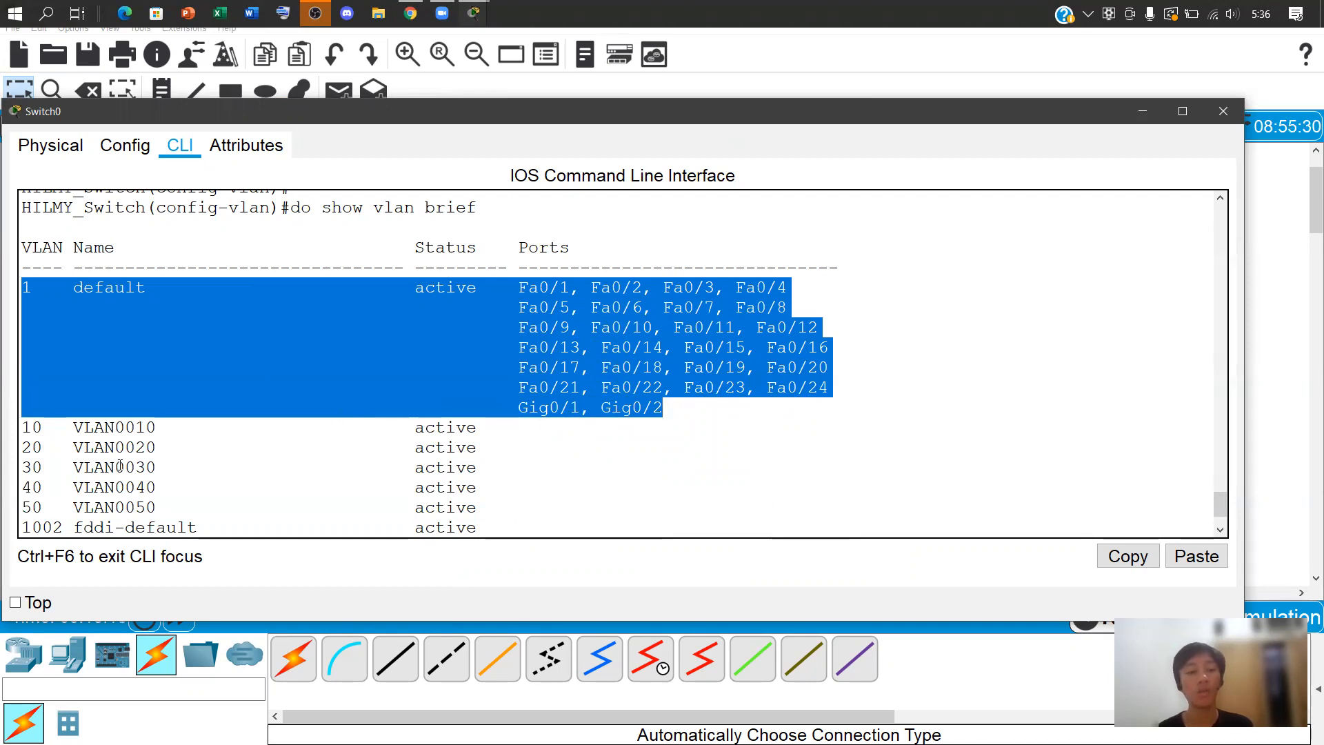
pyautogui.write('an)#a')
pyautogui.scroll(2, 351, 450)
pyautogui.scroll(-1, 501, 238)
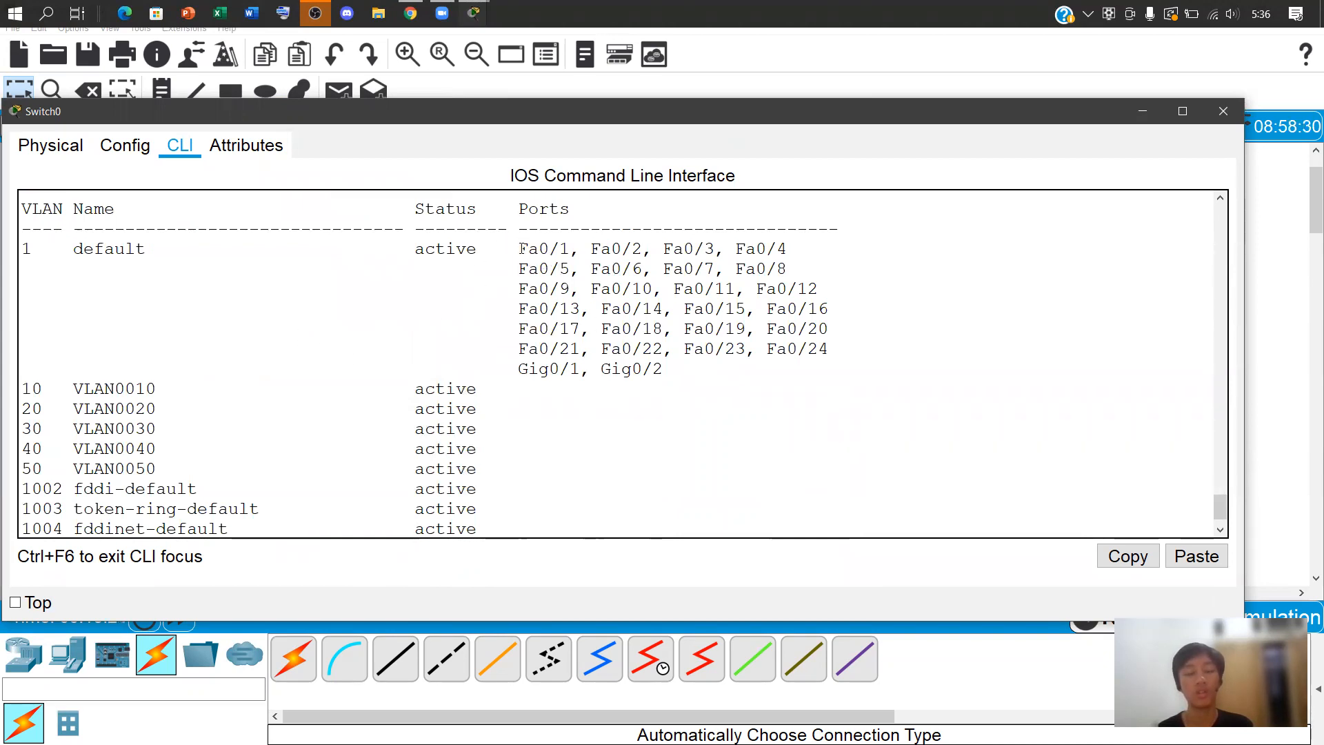
pyautogui.moveTo(519, 249); pyautogui.dragTo(570, 249)
pyautogui.click(569, 249)
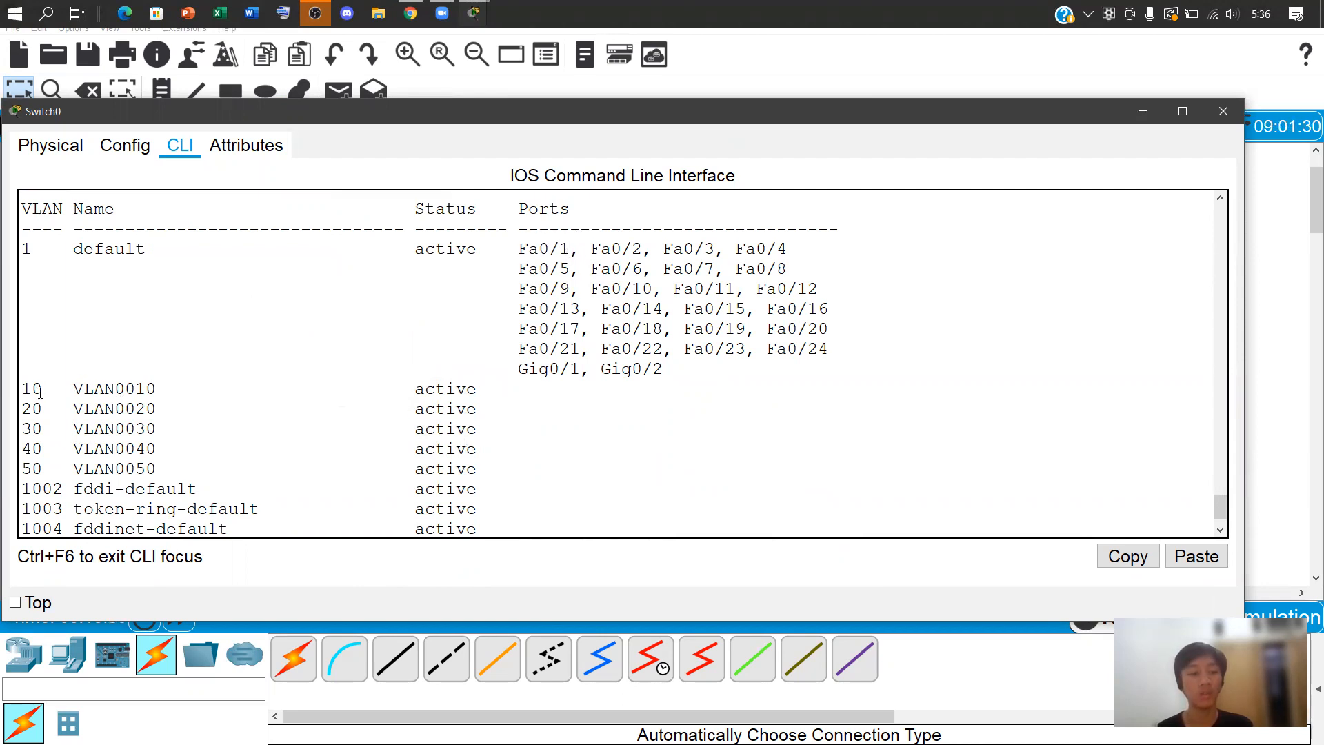
pyautogui.moveTo(22, 390); pyautogui.dragTo(81, 388)
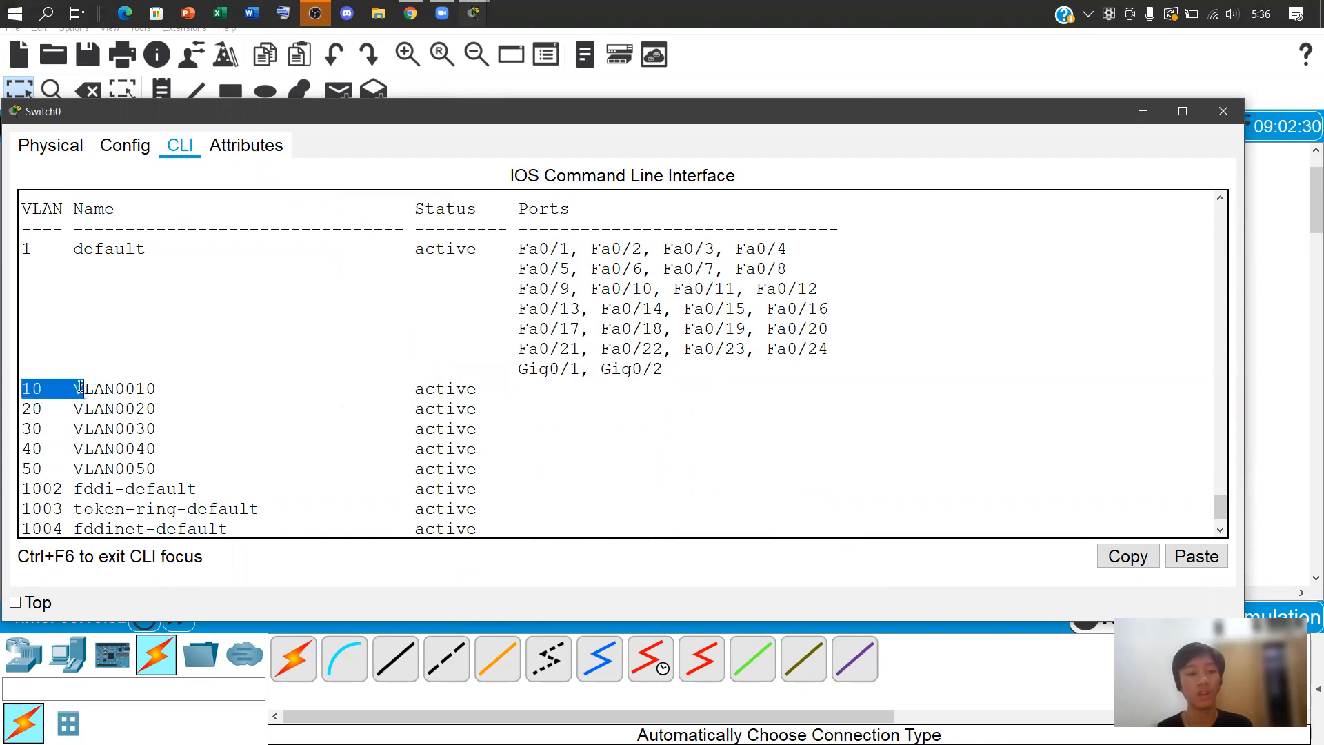
# Check the switch's port labels in the topology, return to the Switch0 command line and enter several empty lines
pyautogui.click(1143, 111)
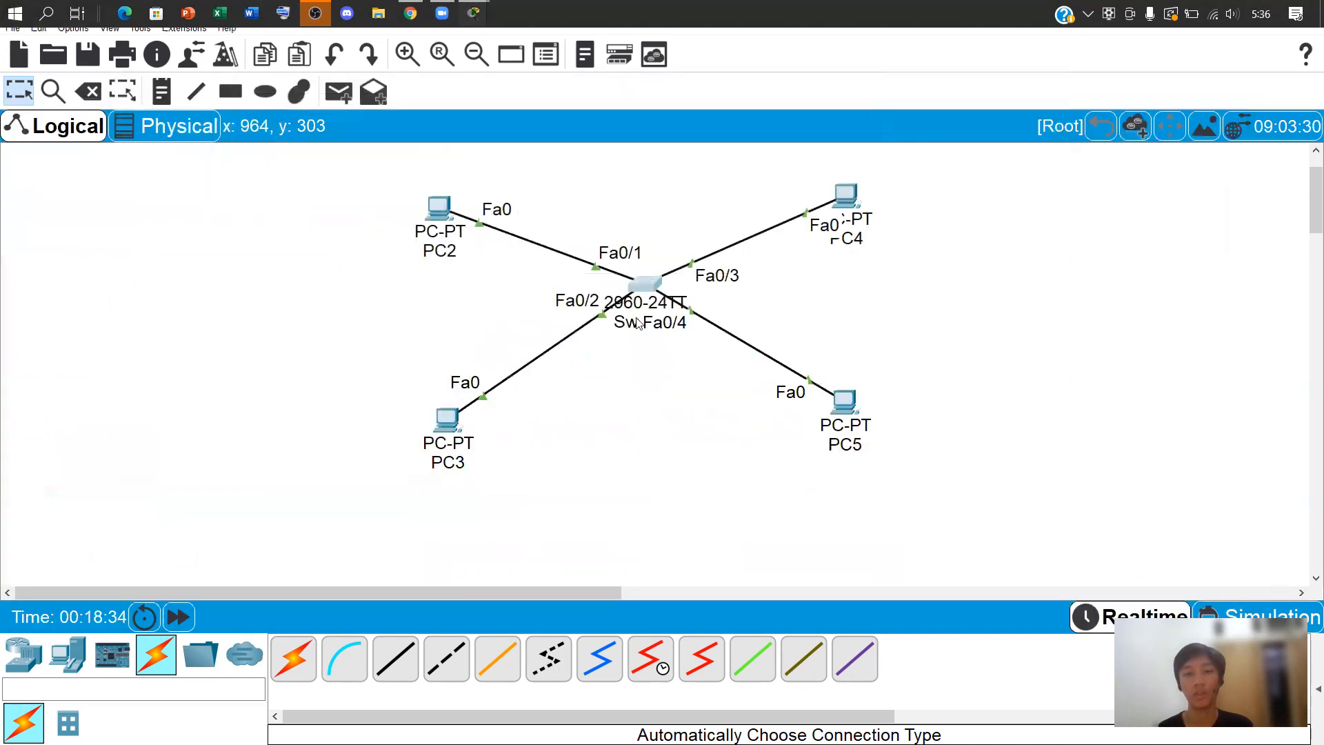
pyautogui.hotkey('alt', 'Tab')
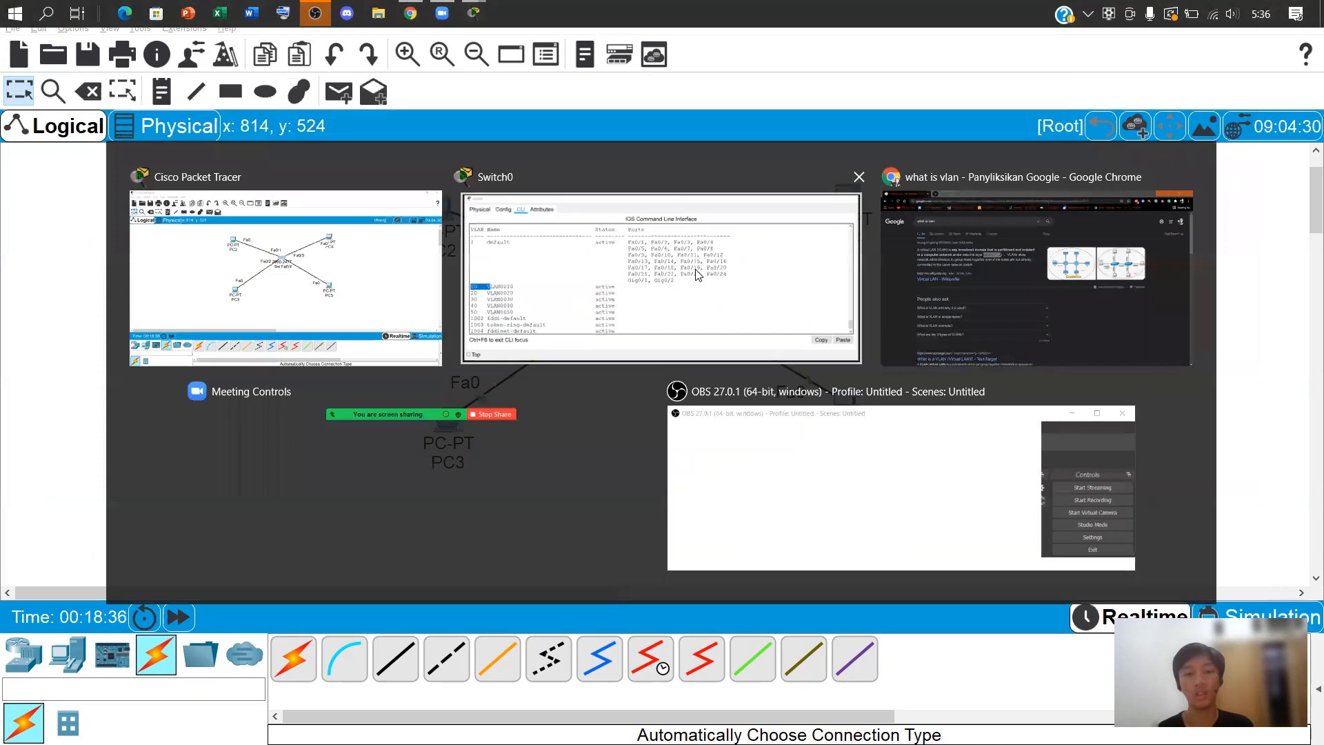
pyautogui.write('a')
pyautogui.press('Return')
pyautogui.press('Return')
pyautogui.press('Return')
pyautogui.press('Return')
pyautogui.press('Return')
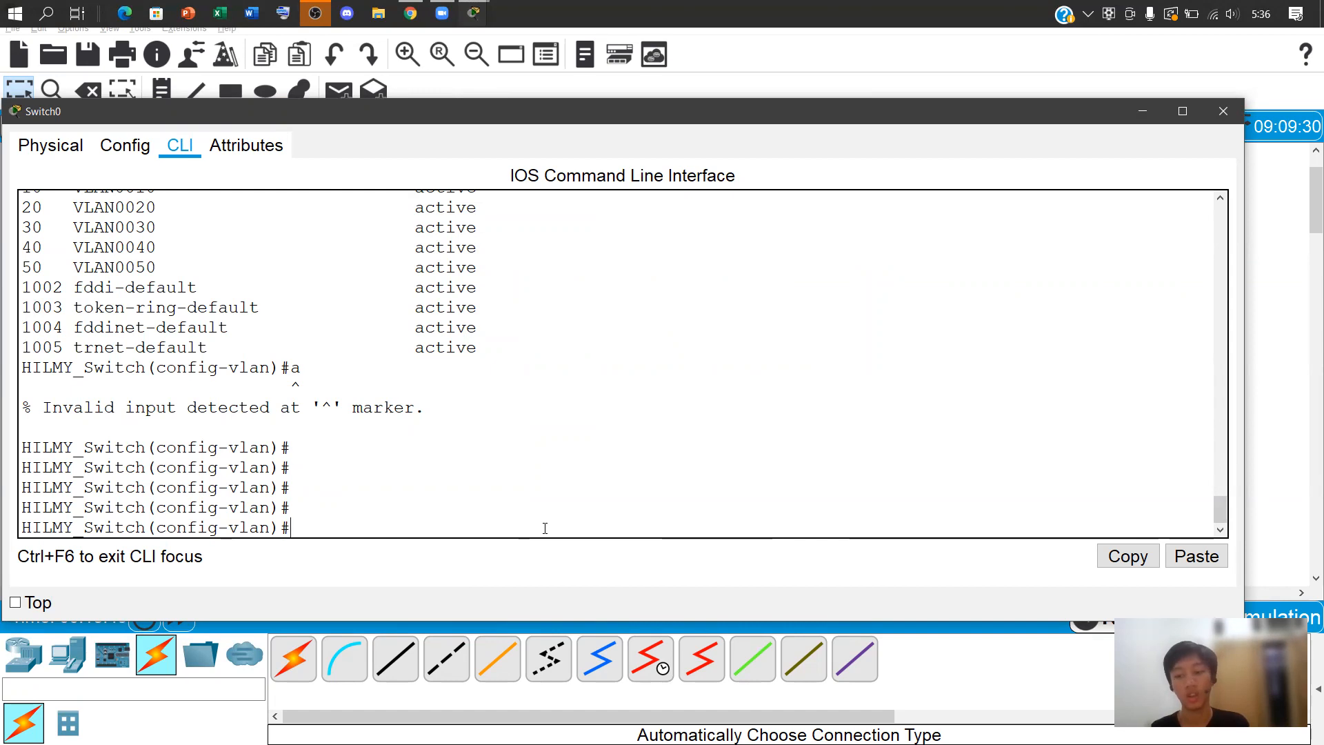
# Leave VLAN configuration mode with exit and enter a few empty lines in global configuration mode
pyautogui.write('int')
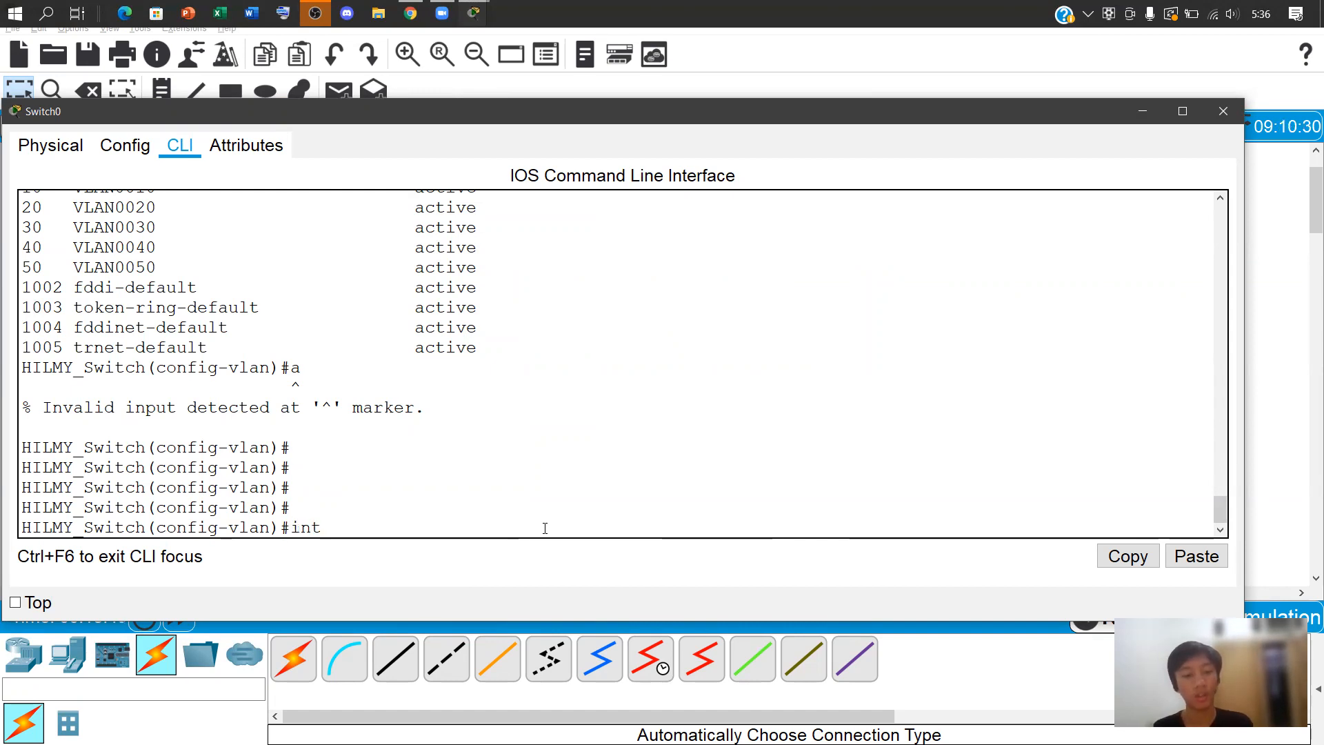
pyautogui.press('Tab')
pyautogui.press('BackSpace')
pyautogui.press('BackSpace')
pyautogui.press('BackSpace')
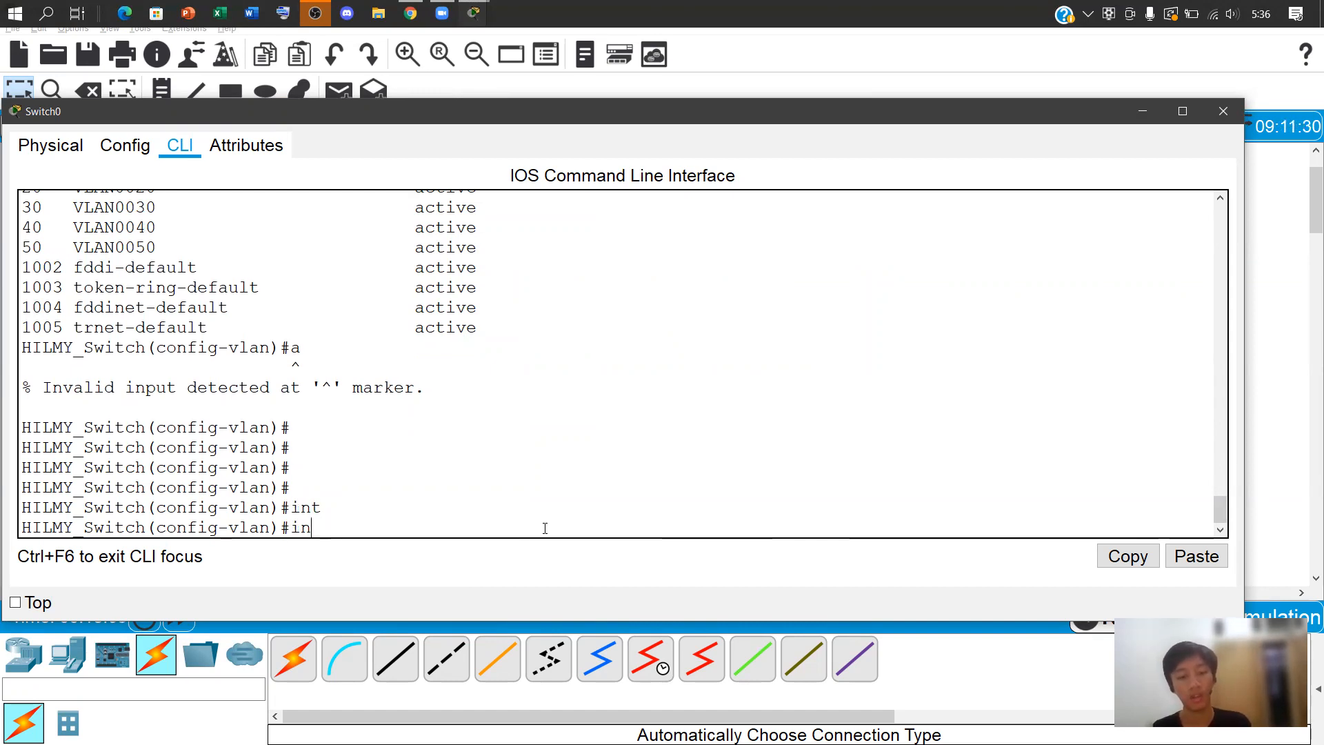
pyautogui.write('exit')
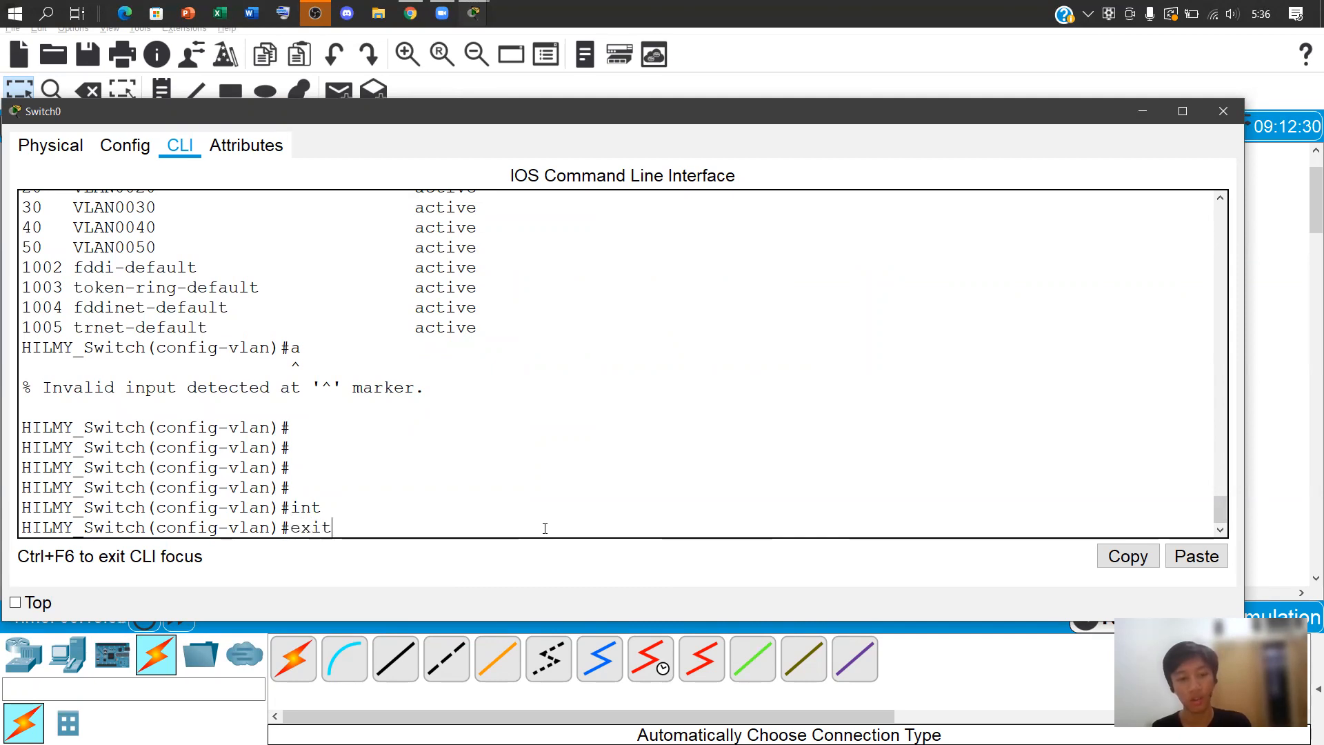
pyautogui.press('Return')
pyautogui.press('Return')
pyautogui.press('Return')
pyautogui.press('Return')
# Enter interface configuration mode for switch port f0/1 with interface f0/1
pyautogui.write('int')
pyautogui.press('Tab')
pyautogui.write('valn')
pyautogui.press('BackSpace')
pyautogui.press('BackSpace')
pyautogui.press('BackSpace')
pyautogui.press('BackSpace')
pyautogui.write('m')
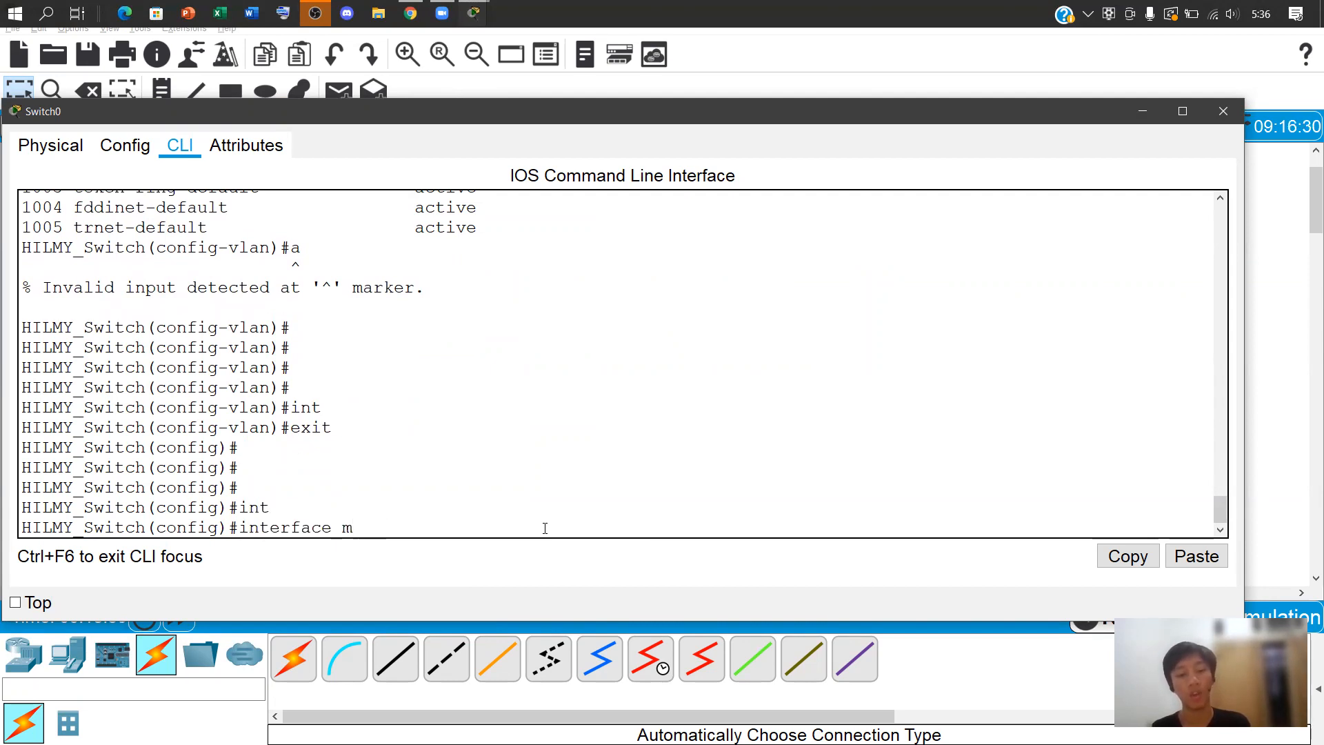
pyautogui.press('Tab')
pyautogui.write('od')
pyautogui.press('BackSpace')
pyautogui.press('BackSpace')
pyautogui.press('BackSpace')
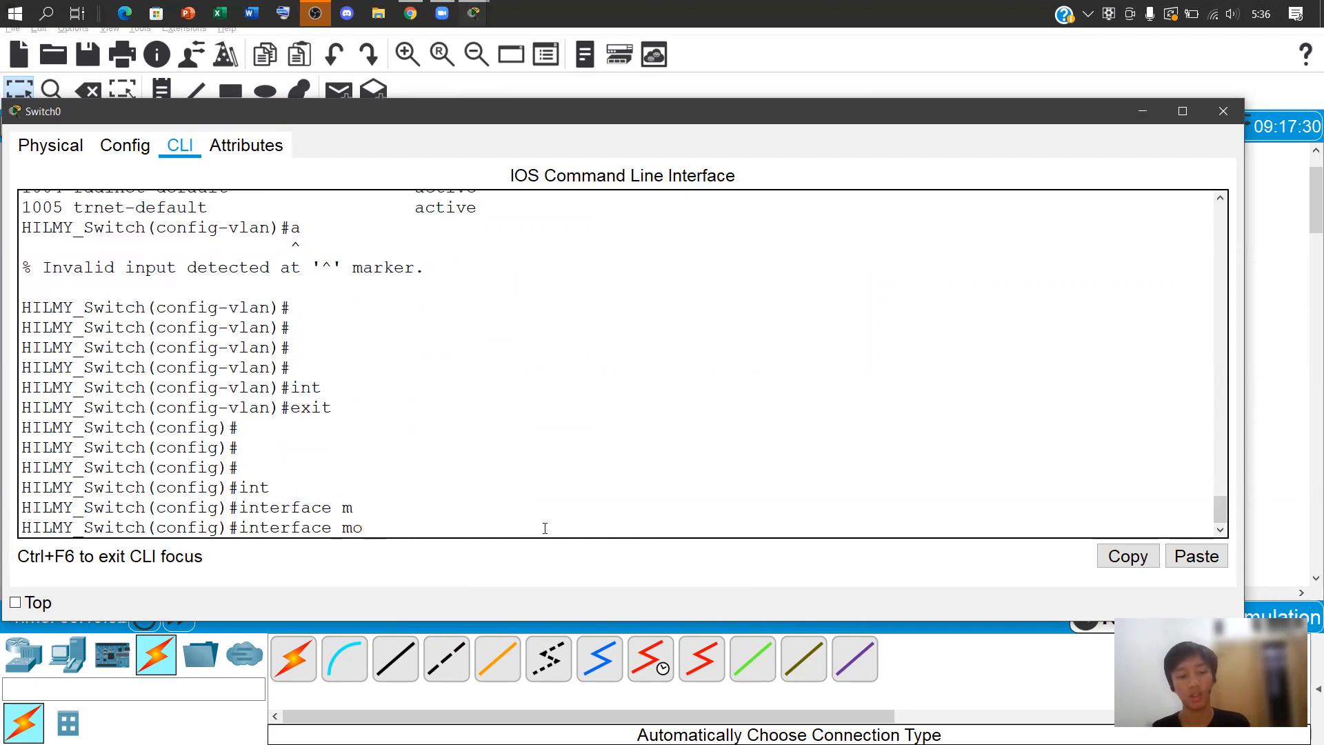
pyautogui.write('f0/1')
pyautogui.press('Return')
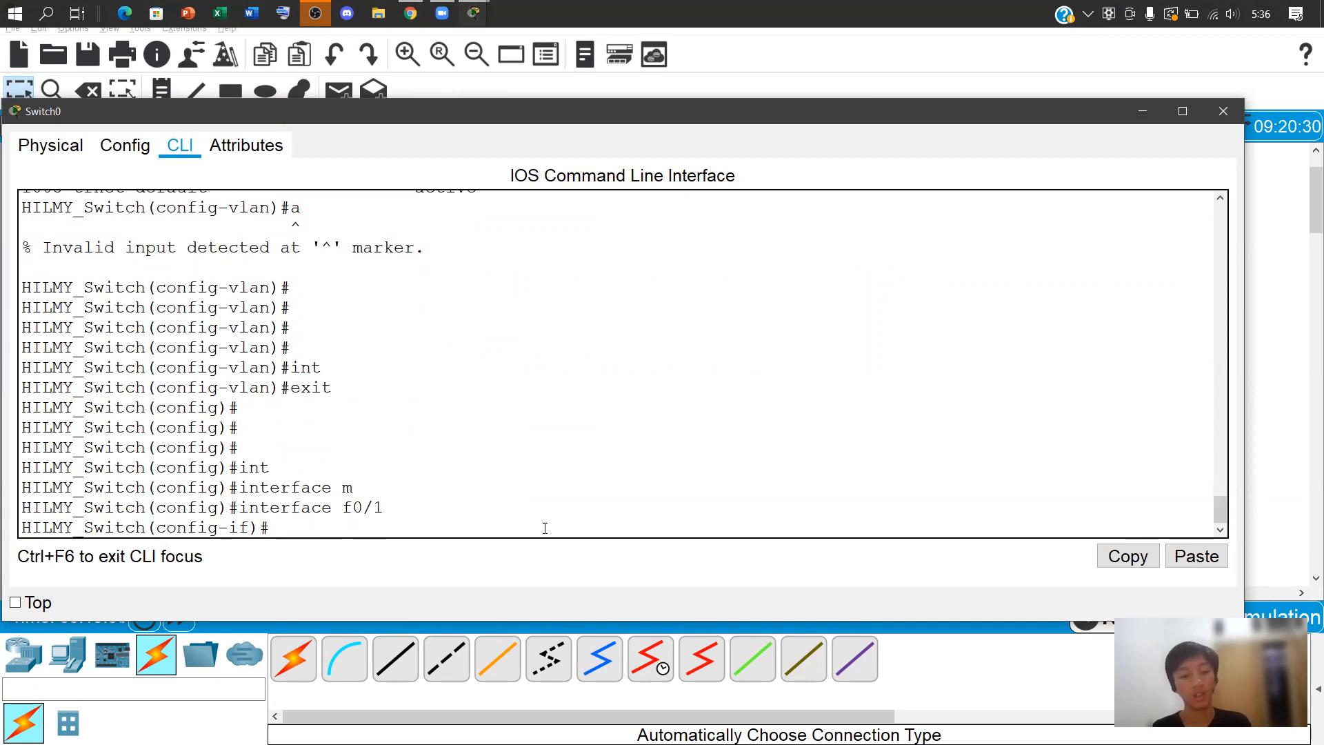
# Set port f0/1 to access mode with switchport mode access
pyautogui.write('sw')
pyautogui.press('Tab')
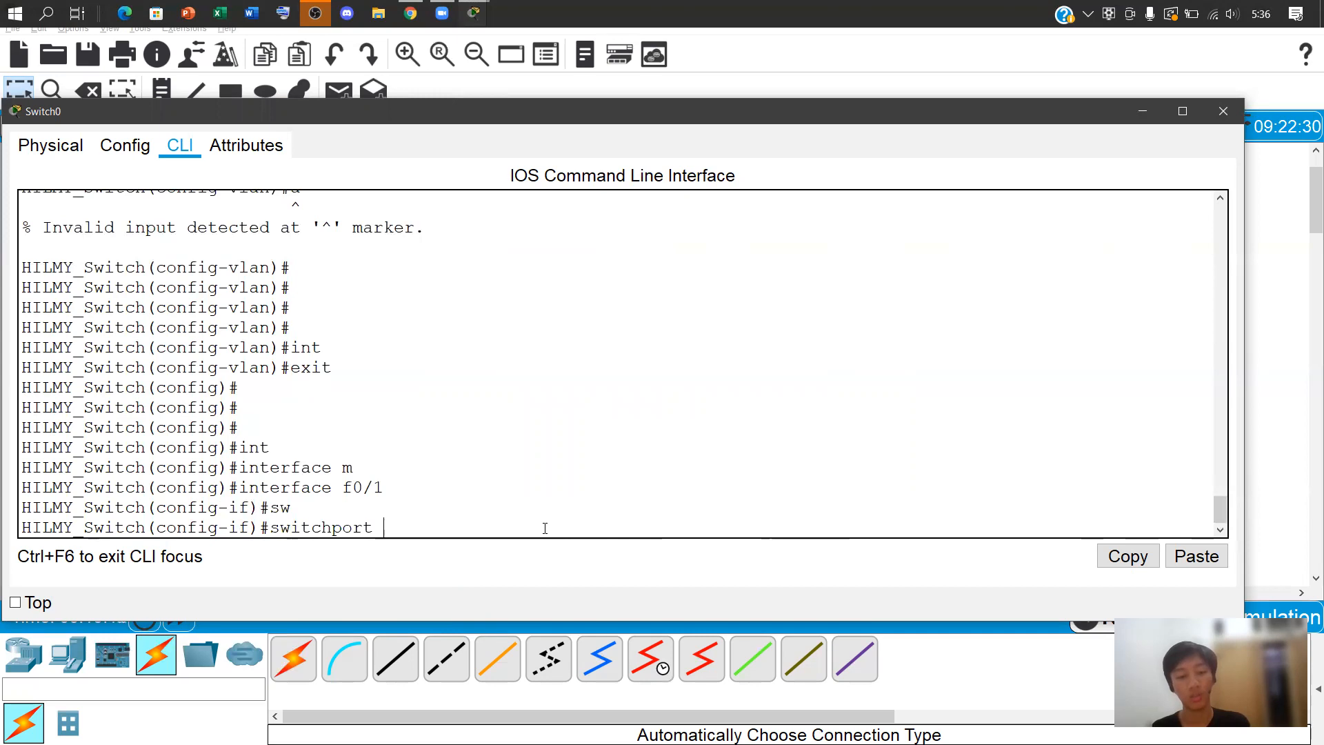
pyautogui.write('mod')
pyautogui.press('Tab')
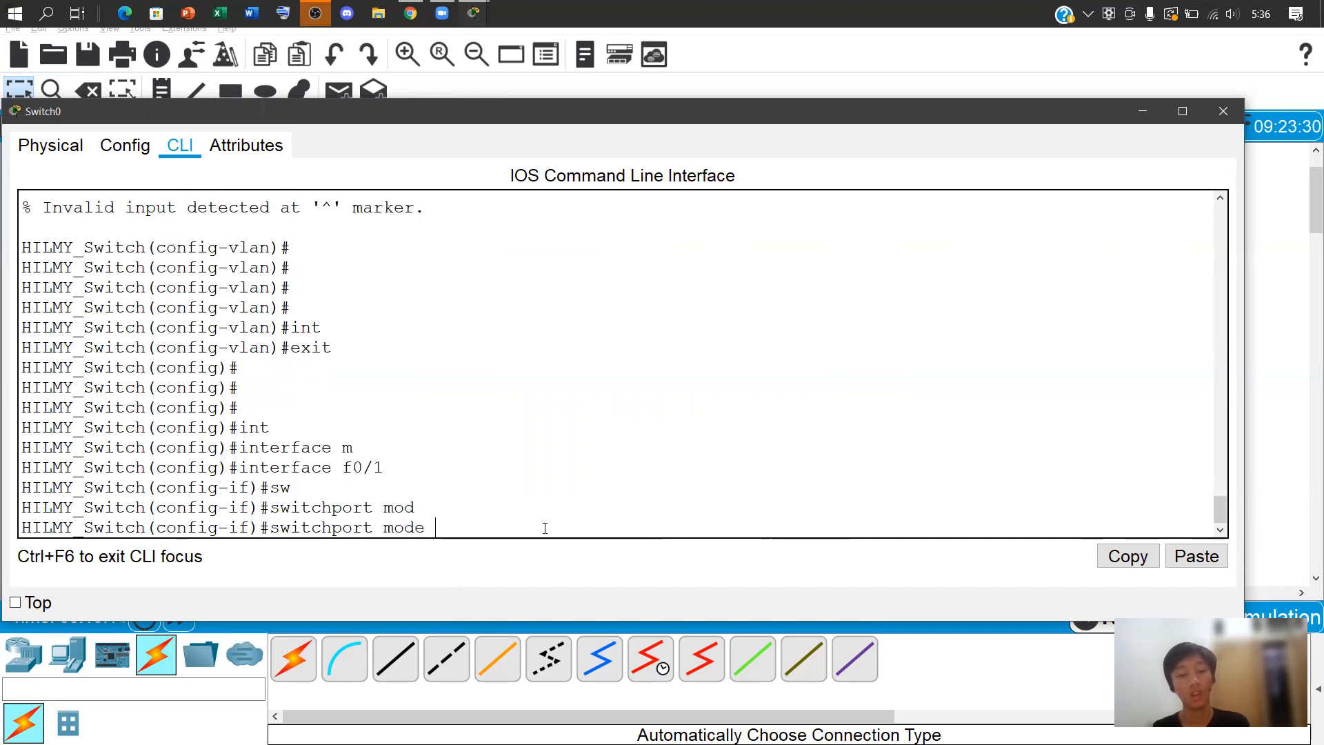
pyautogui.write('access')
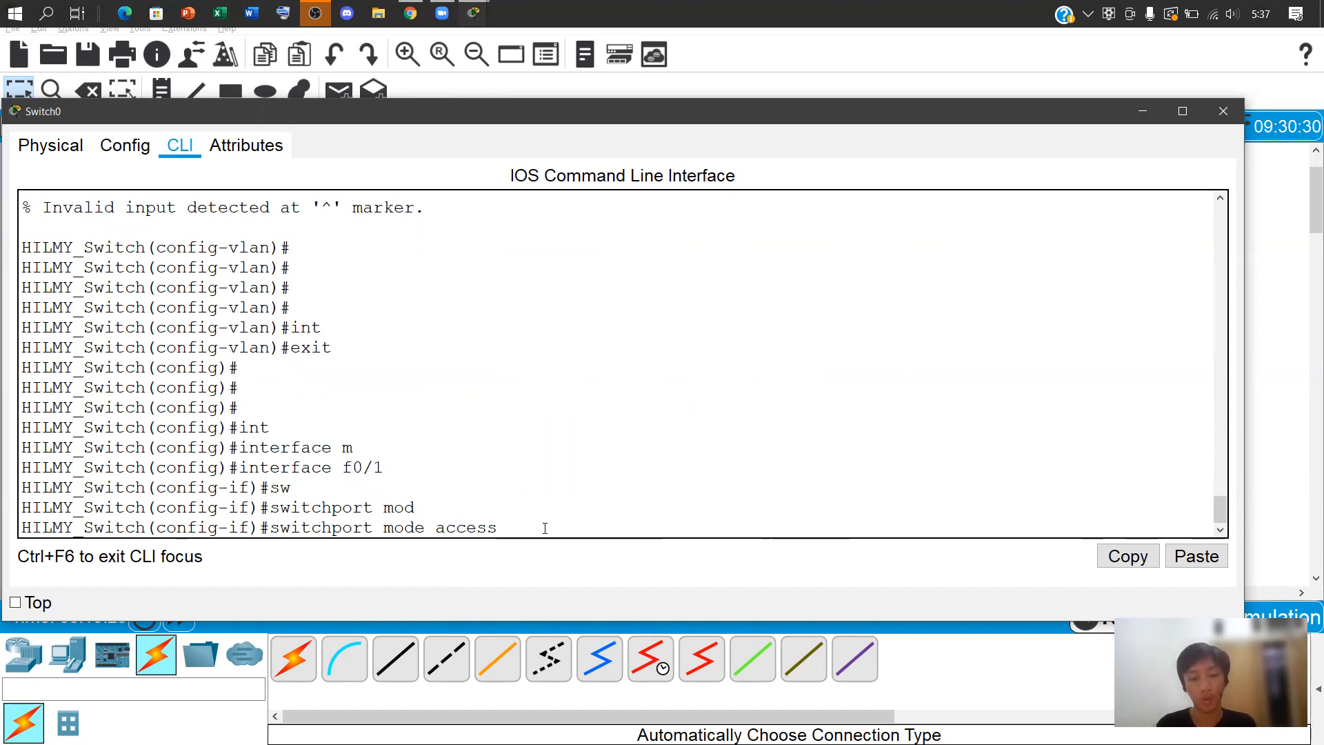
pyautogui.press('Return')
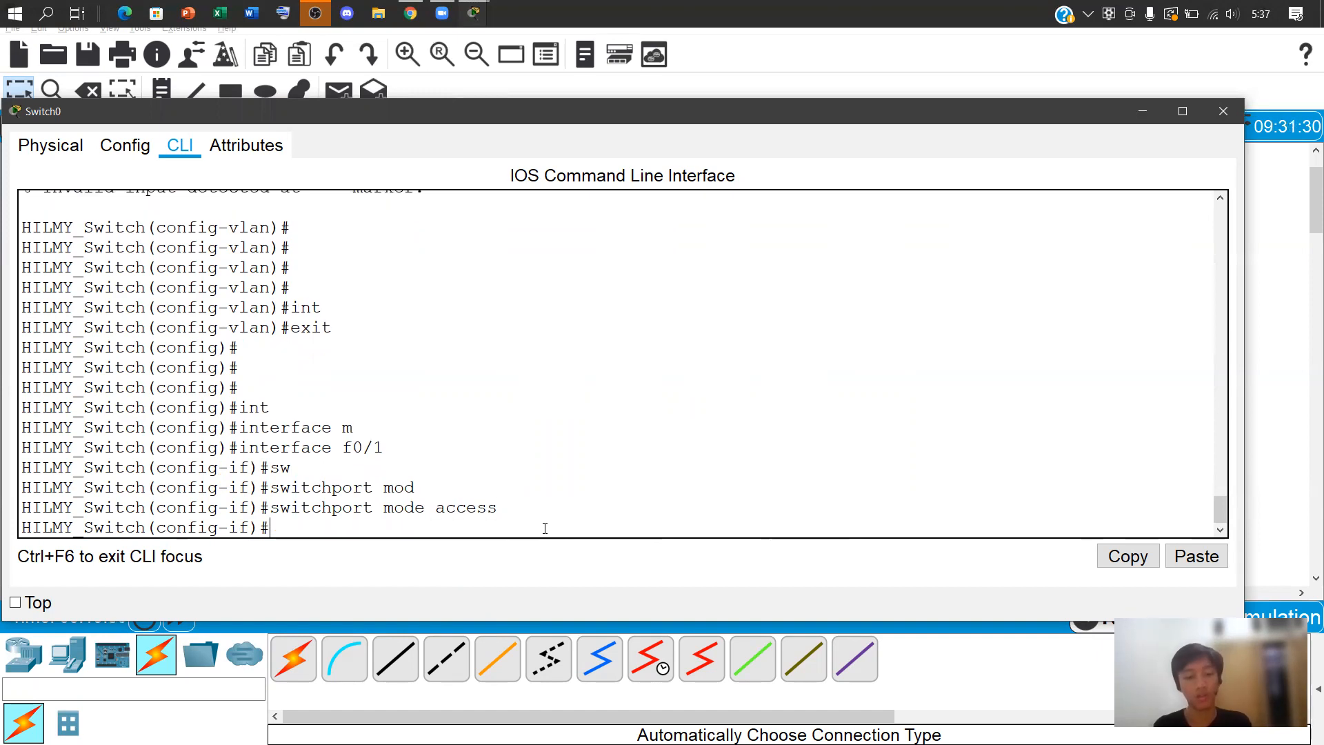
# Assign port f0/1 to VLAN 10 with switchport access vlan 10
pyautogui.write('sw')
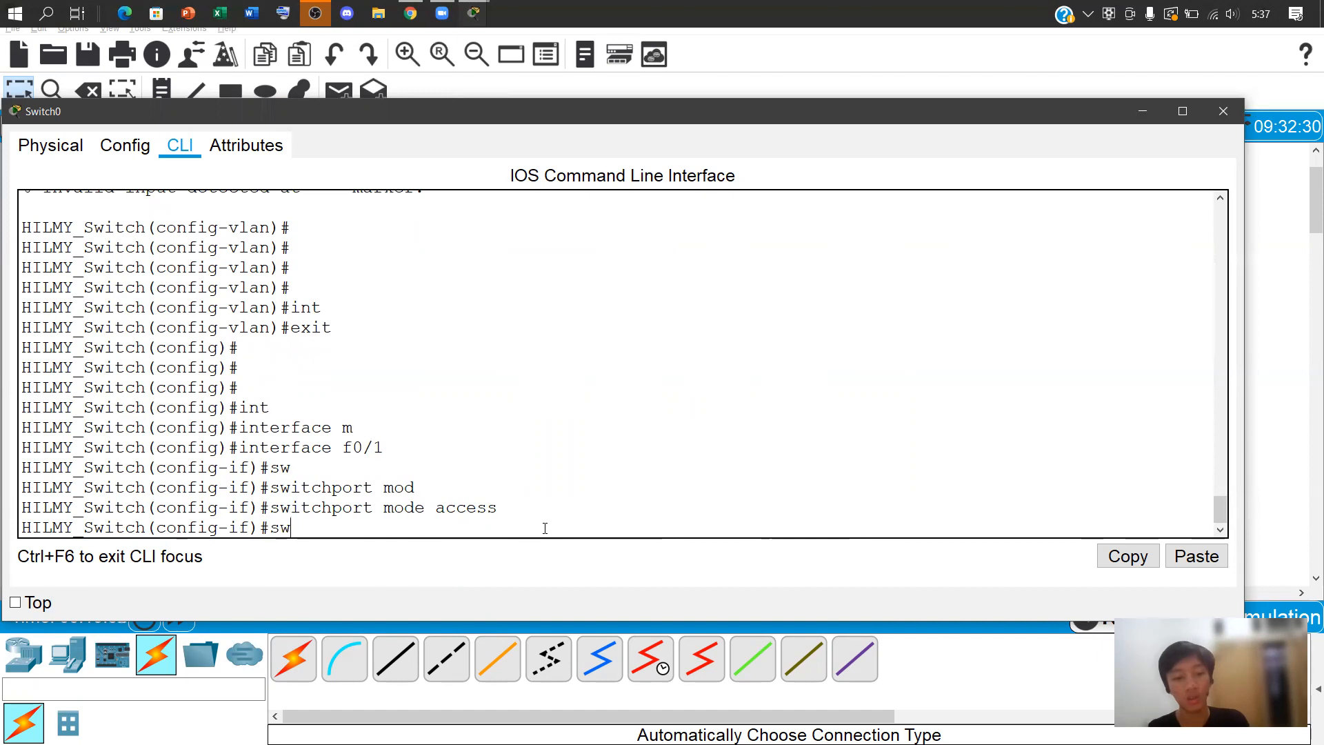
pyautogui.write('c')
pyautogui.press('Tab')
pyautogui.write('i')
pyautogui.press('Tab')
pyautogui.write('acc')
pyautogui.press('Tab')
pyautogui.write('vlan')
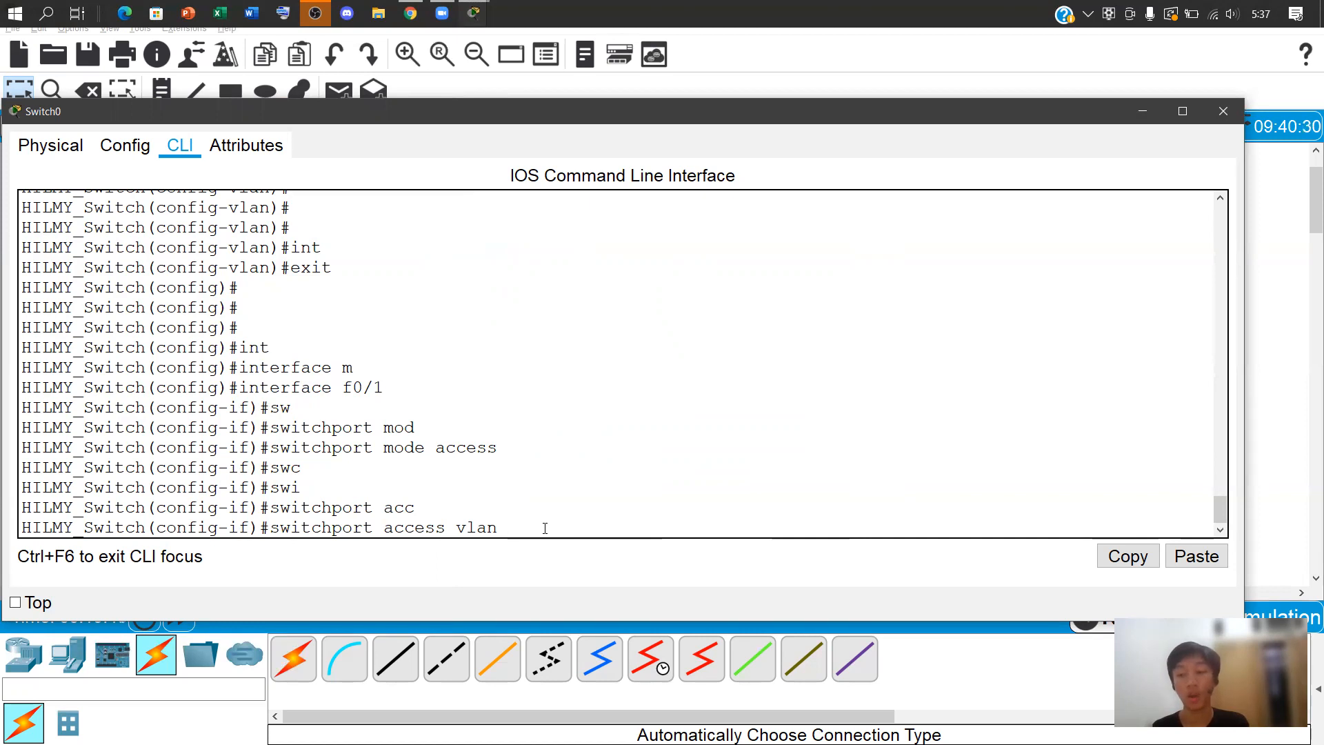
pyautogui.write('10')
pyautogui.press('Return')
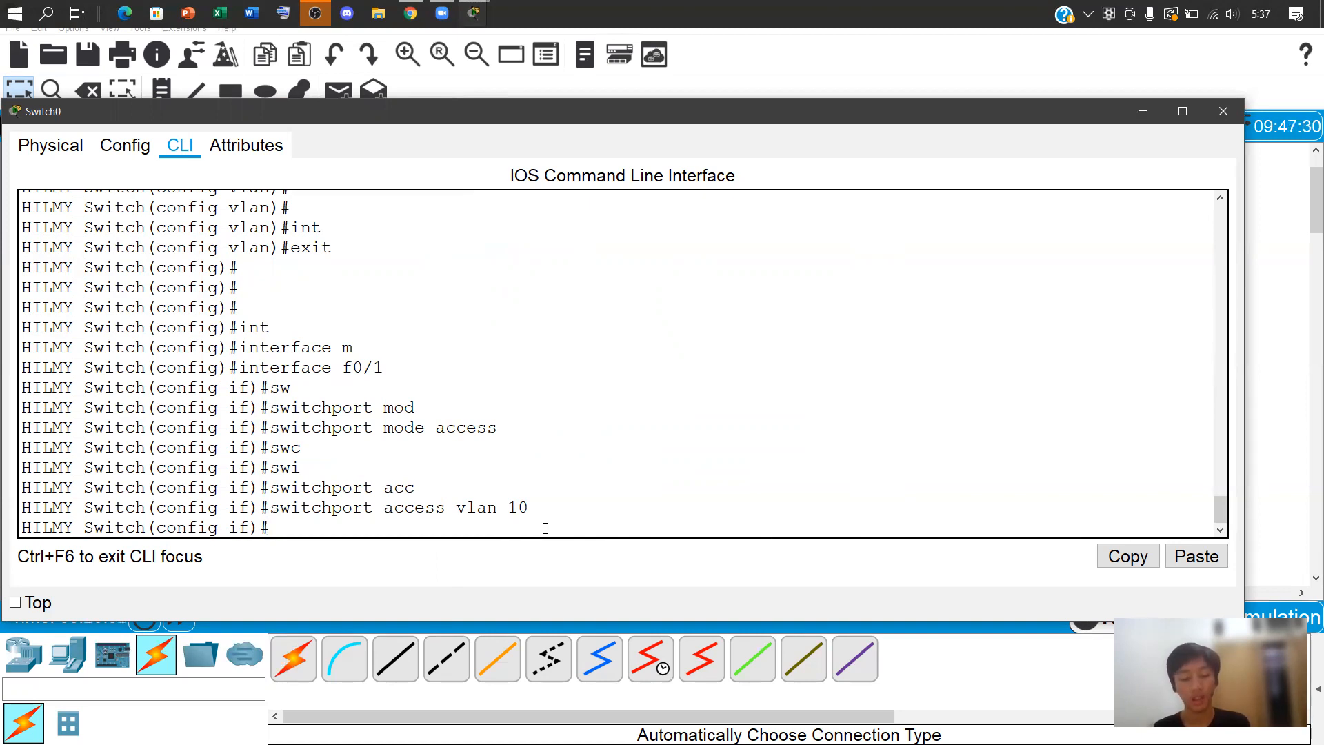
# Exit the f0/1 interface configuration and enter the configuration of interface f0/2
pyautogui.write('i')
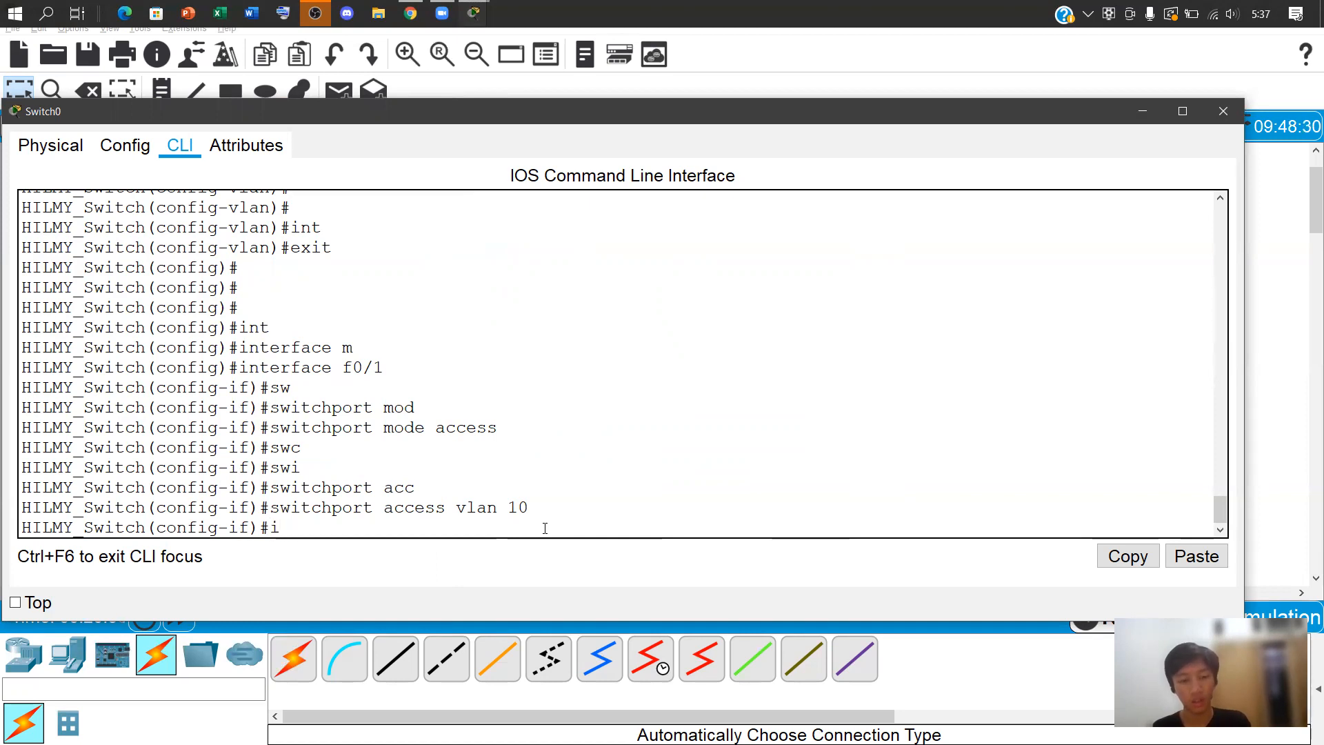
pyautogui.write('n')
pyautogui.write('t')
pyautogui.press('BackSpace')
pyautogui.press('BackSpace')
pyautogui.press('BackSpace')
pyautogui.write('exit')
pyautogui.press('Return')
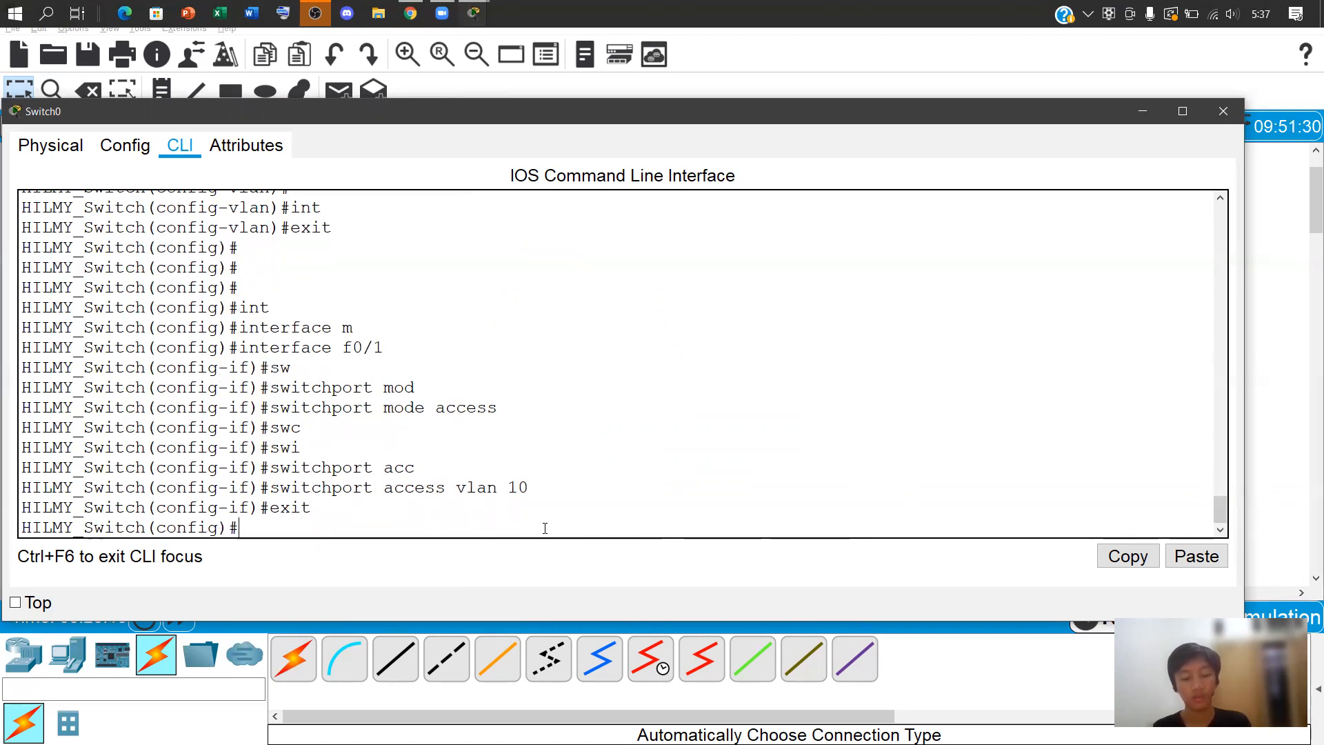
pyautogui.write('int')
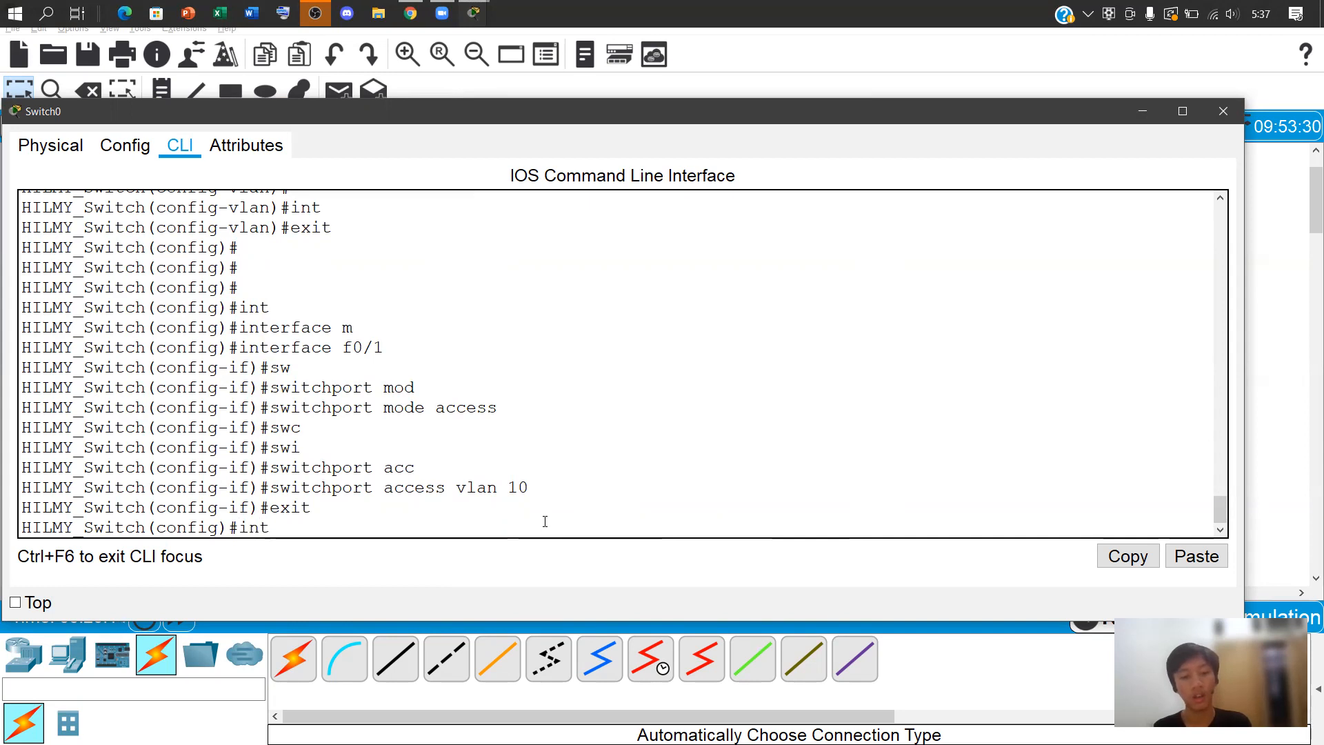
pyautogui.press('Tab')
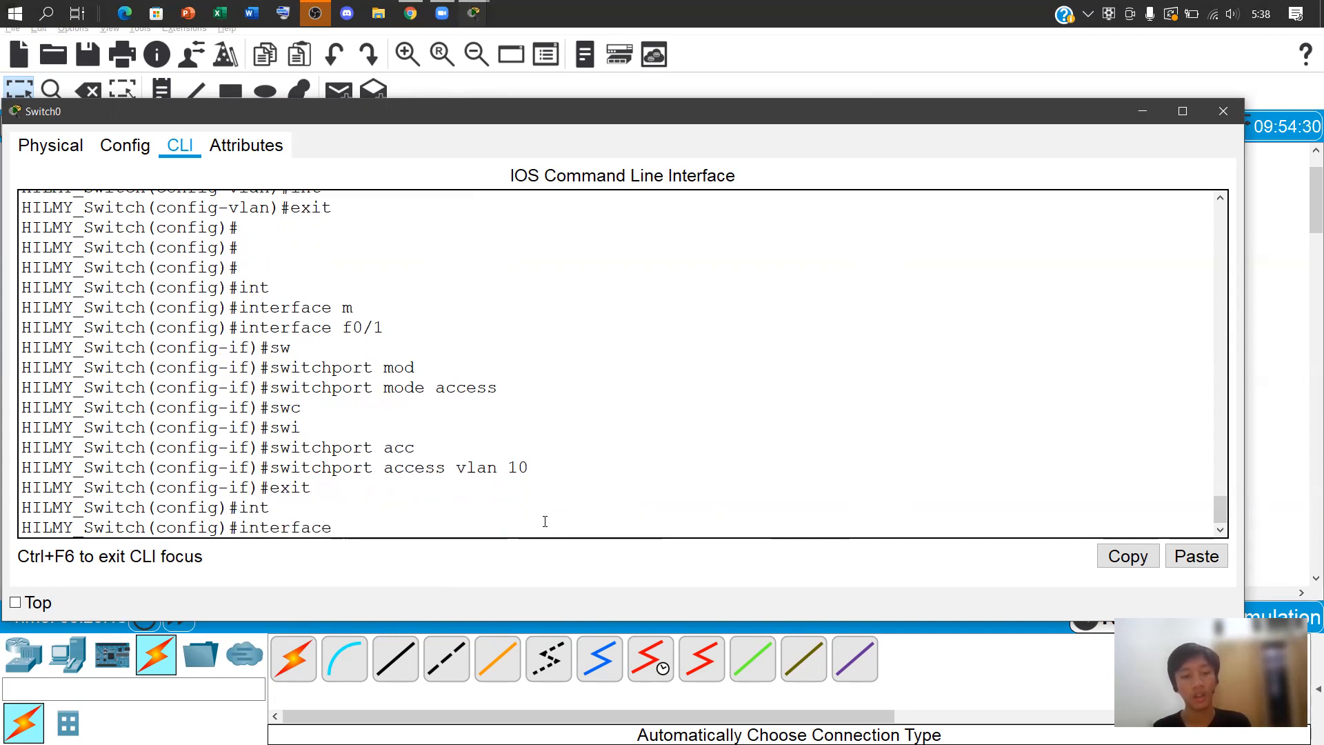
pyautogui.write('f0/2')
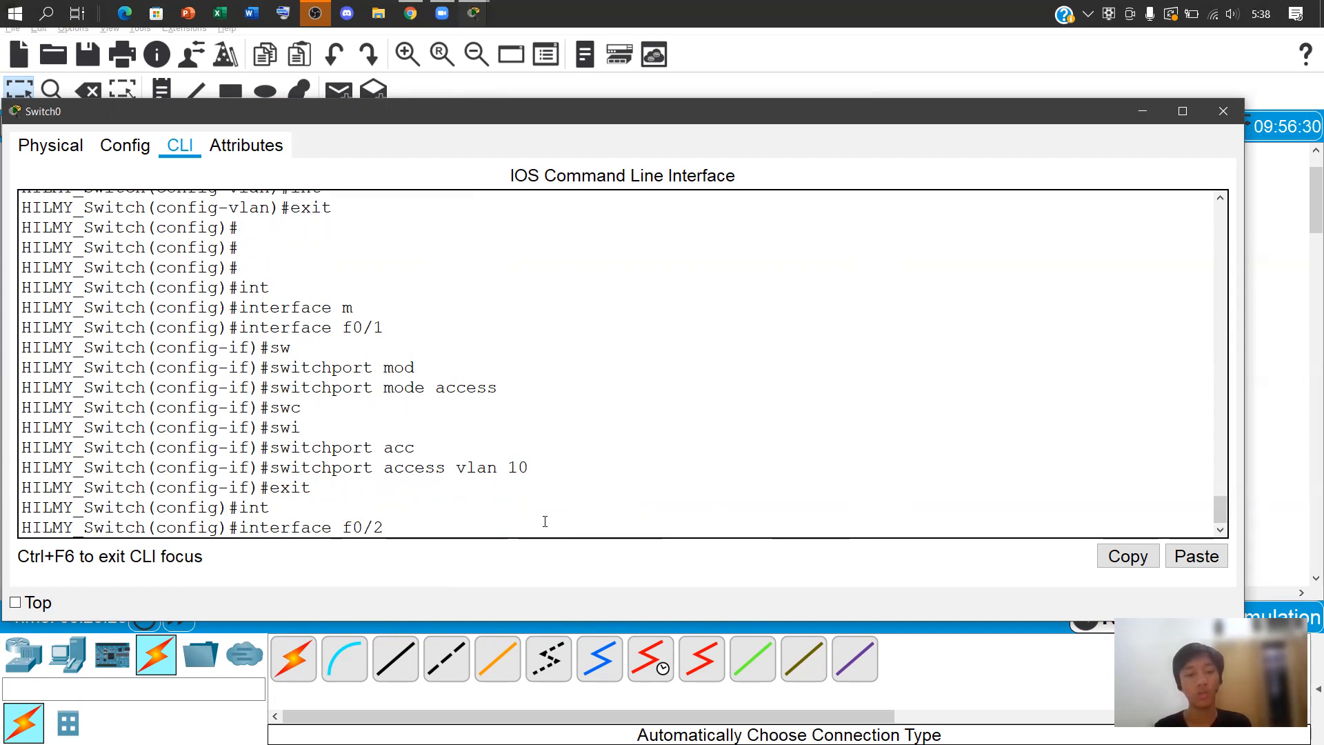
pyautogui.press('Return')
# Set port f0/2 to access mode with switchport mode access
pyautogui.write('sw')
pyautogui.press('Tab')
pyautogui.write('mod')
pyautogui.press('Tab')
pyautogui.write('access')
pyautogui.press('Return')
# Try to assign port f0/2 to VLAN 20 with swicthport access vlan 20
pyautogui.write('swicthport mode')
pyautogui.press('BackSpace')
pyautogui.press('BackSpace')
pyautogui.press('BackSpace')
pyautogui.press('BackSpace')
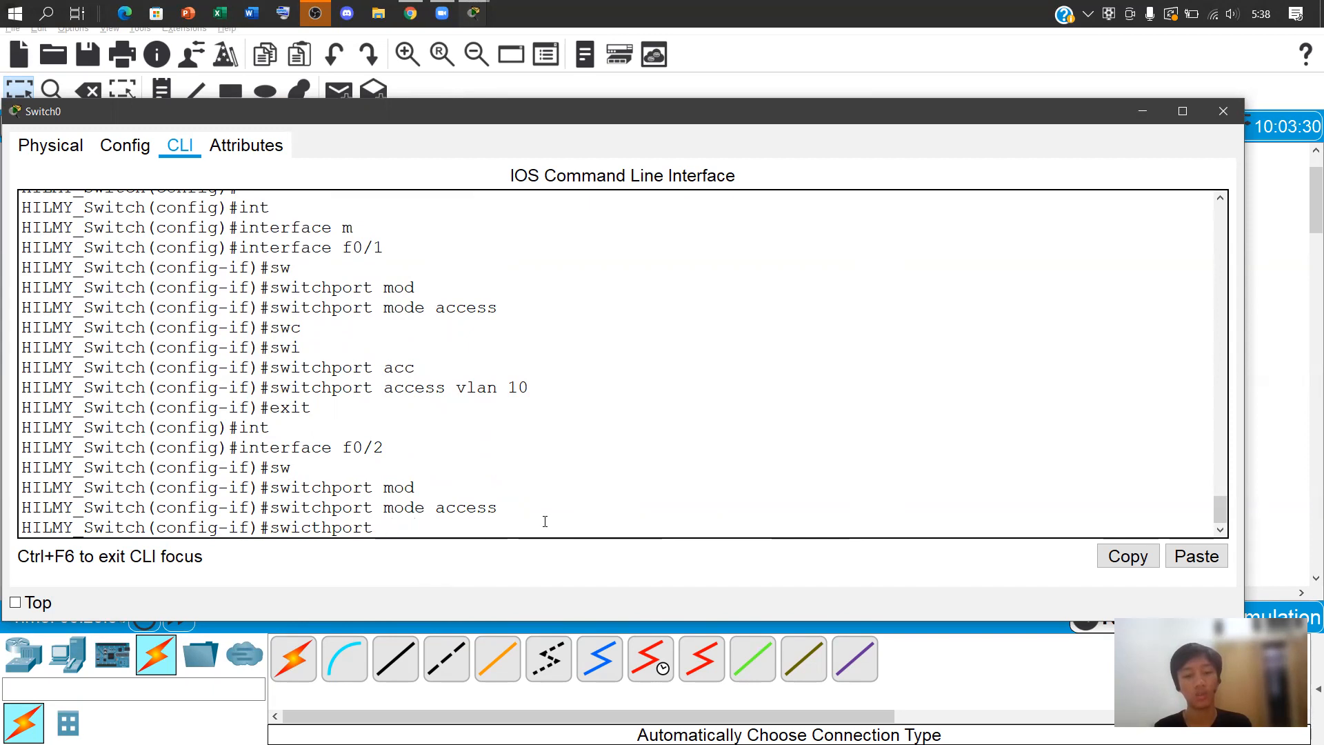
pyautogui.write('access vlan 20')
pyautogui.press('Return')
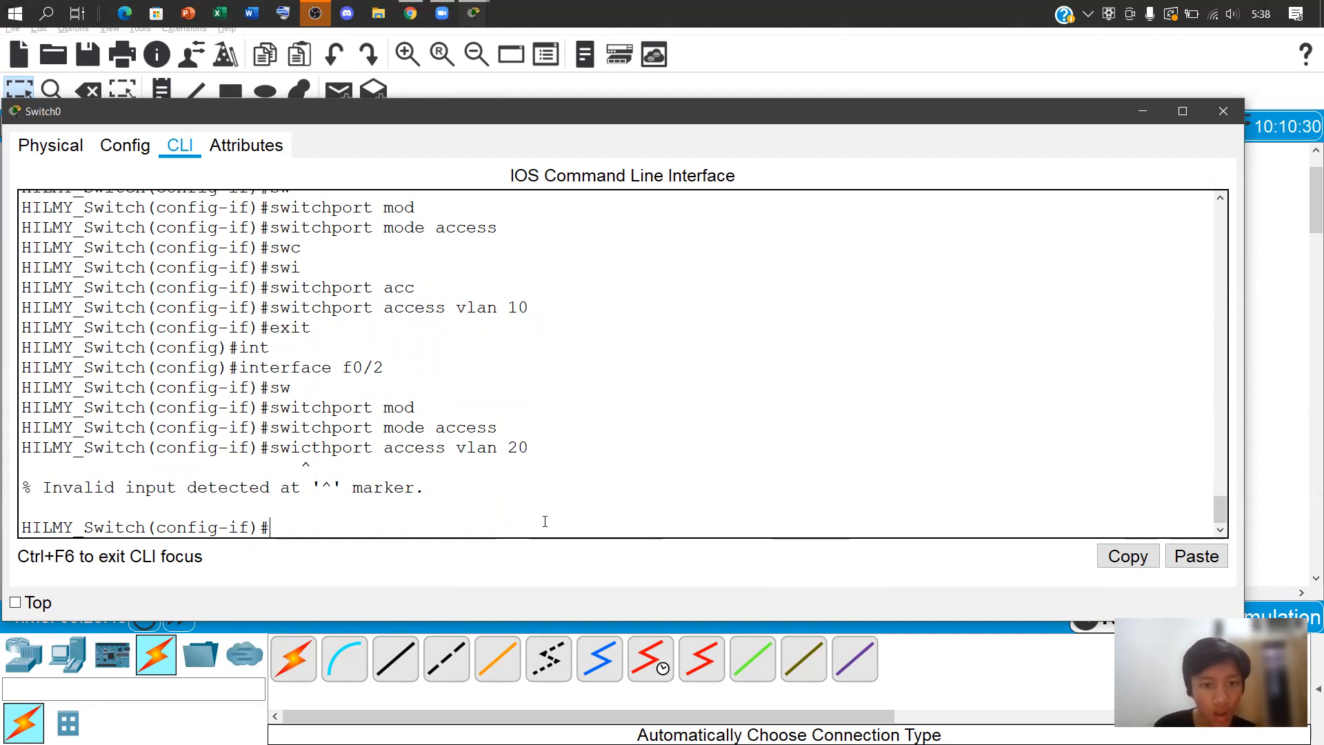
# Correct the misspelled command and assign port f0/2 to VLAN 20 with switchport access vlan 20
pyautogui.press('Up')
pyautogui.press('BackSpace')
pyautogui.press('BackSpace')
pyautogui.press('BackSpace')
pyautogui.press('BackSpace')
pyautogui.press('BackSpace')
pyautogui.press('BackSpace')
pyautogui.press('BackSpace')
pyautogui.press('BackSpace')
pyautogui.press('BackSpace')
pyautogui.press('BackSpace')
pyautogui.press('BackSpace')
pyautogui.press('BackSpace')
pyautogui.press('BackSpace')
pyautogui.press('BackSpace')
pyautogui.press('BackSpace')
pyautogui.press('BackSpace')
pyautogui.press('BackSpace')
pyautogui.press('BackSpace')
pyautogui.press('BackSpace')
pyautogui.press('BackSpace')
pyautogui.press('Tab')
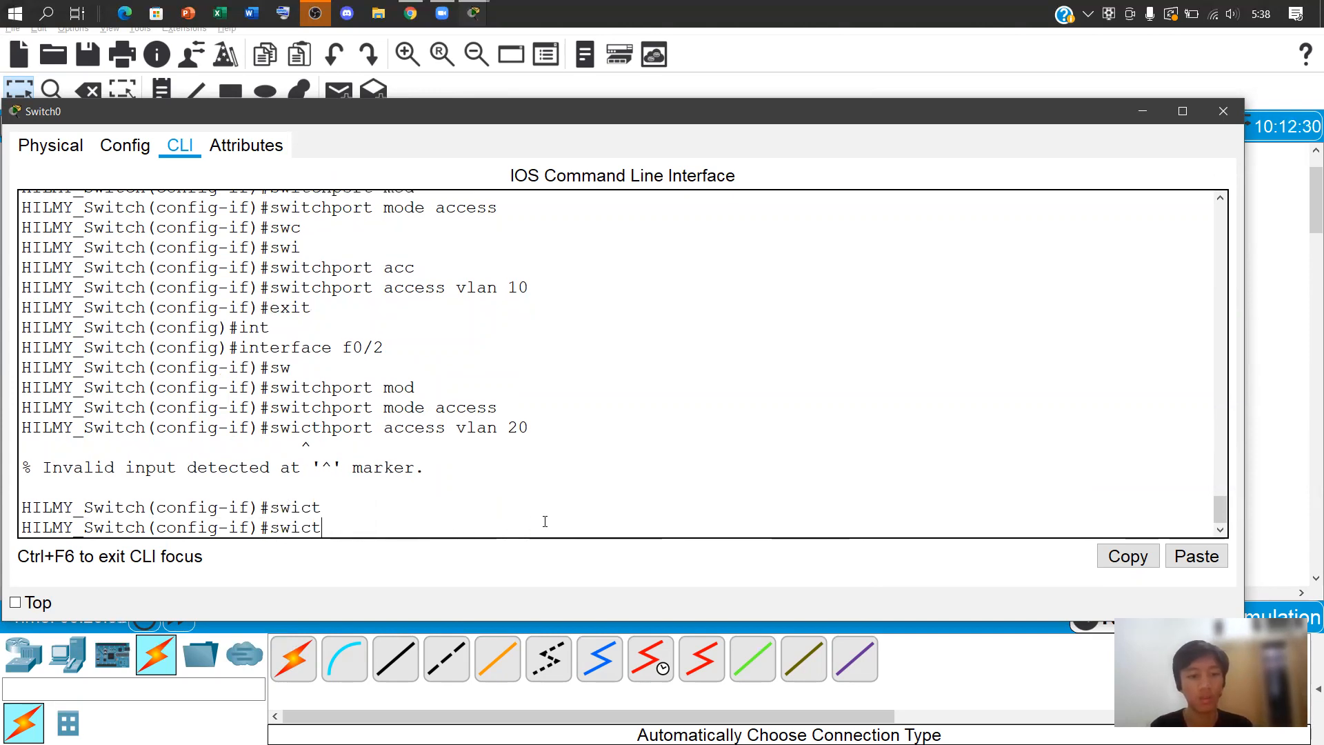
pyautogui.press('Tab')
pyautogui.press('Tab')
pyautogui.press('BackSpace')
pyautogui.press('BackSpace')
pyautogui.press('Tab')
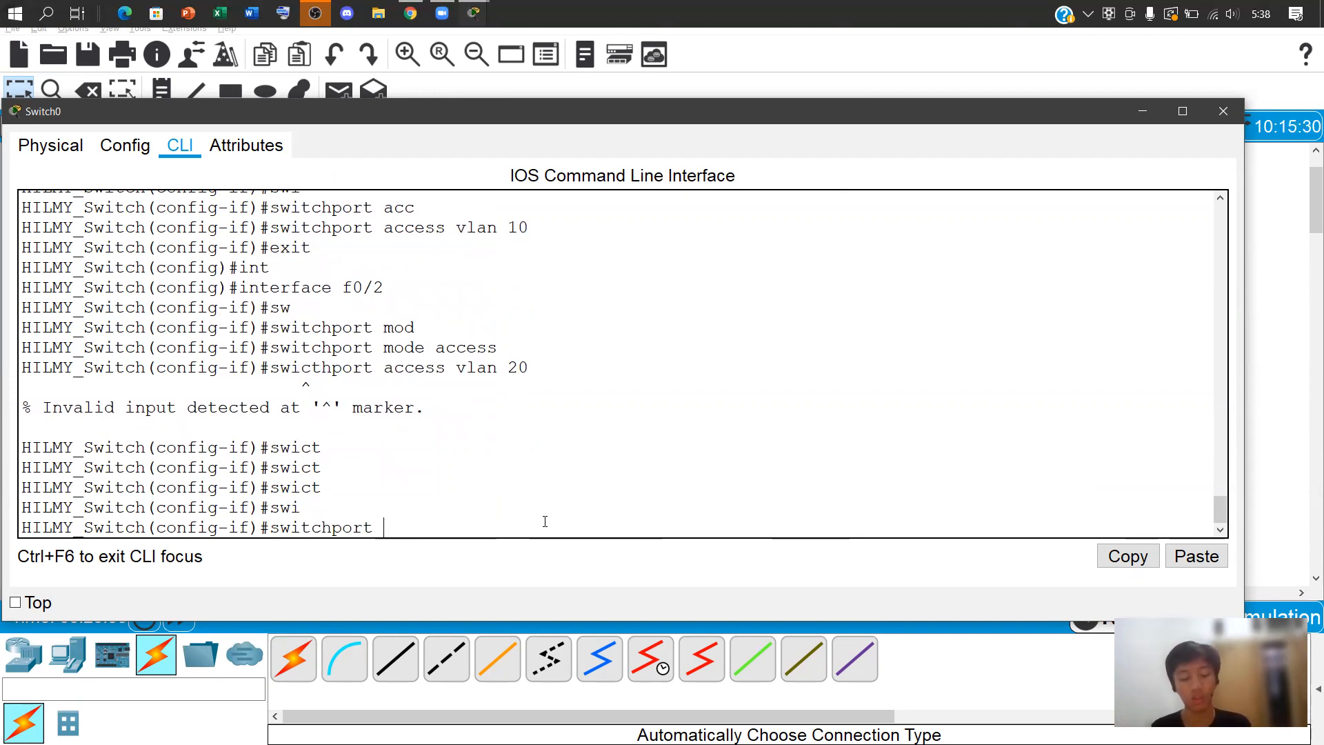
pyautogui.write('ac')
pyautogui.press('Tab')
pyautogui.write('vl')
pyautogui.press('Tab')
pyautogui.write('20')
pyautogui.press('Return')
pyautogui.press('Return')
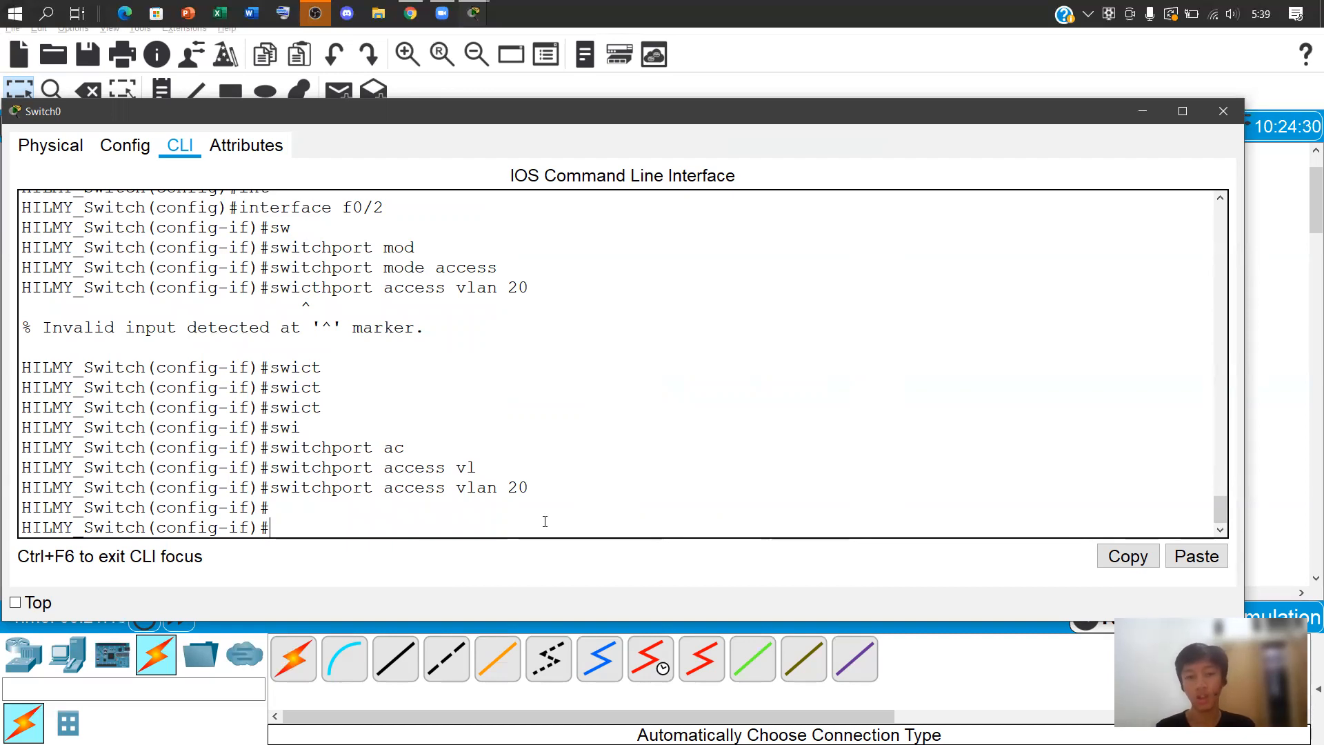
# Exit the f0/2 interface configuration and enter the configuration of interface f0/3
pyautogui.write('exit')
pyautogui.press('Return')
pyautogui.write('interface f0/2=')
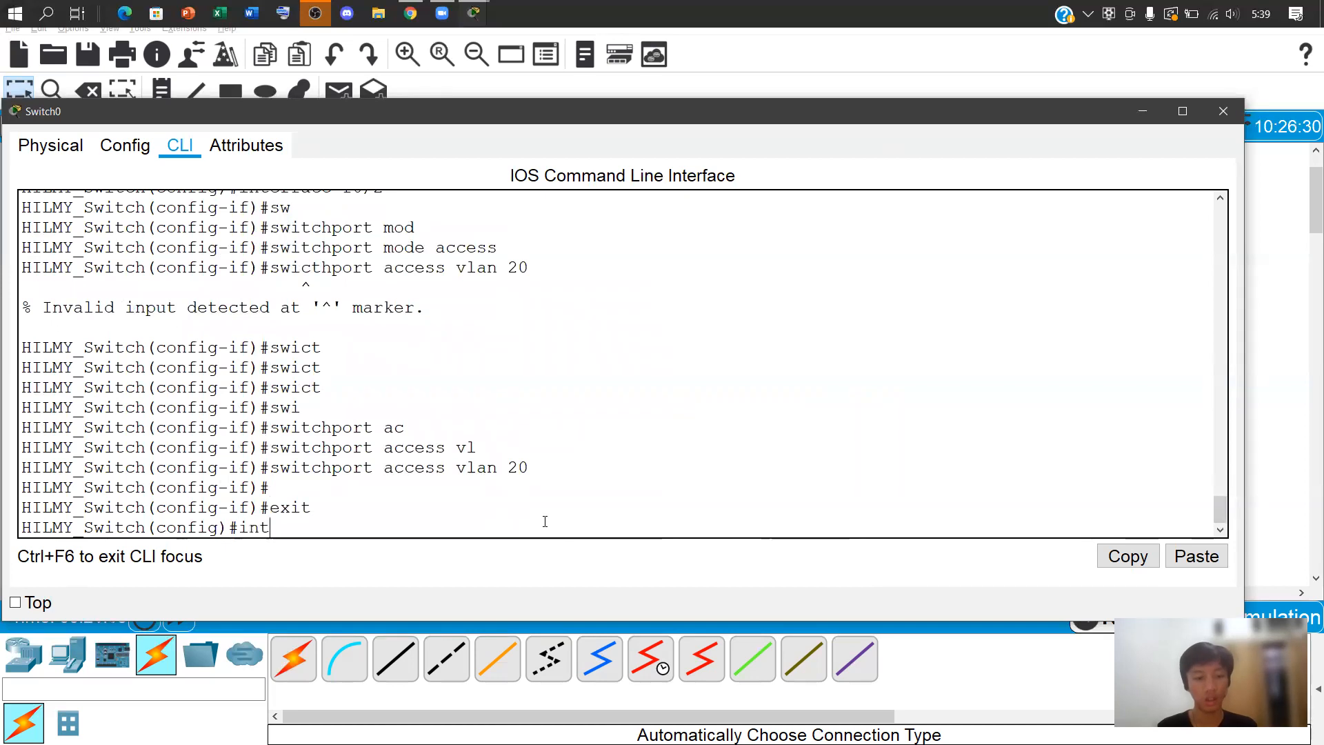
pyautogui.press('Tab')
pyautogui.write('f0')
pyautogui.write('/2')
pyautogui.press('BackSpace')
pyautogui.write('3')
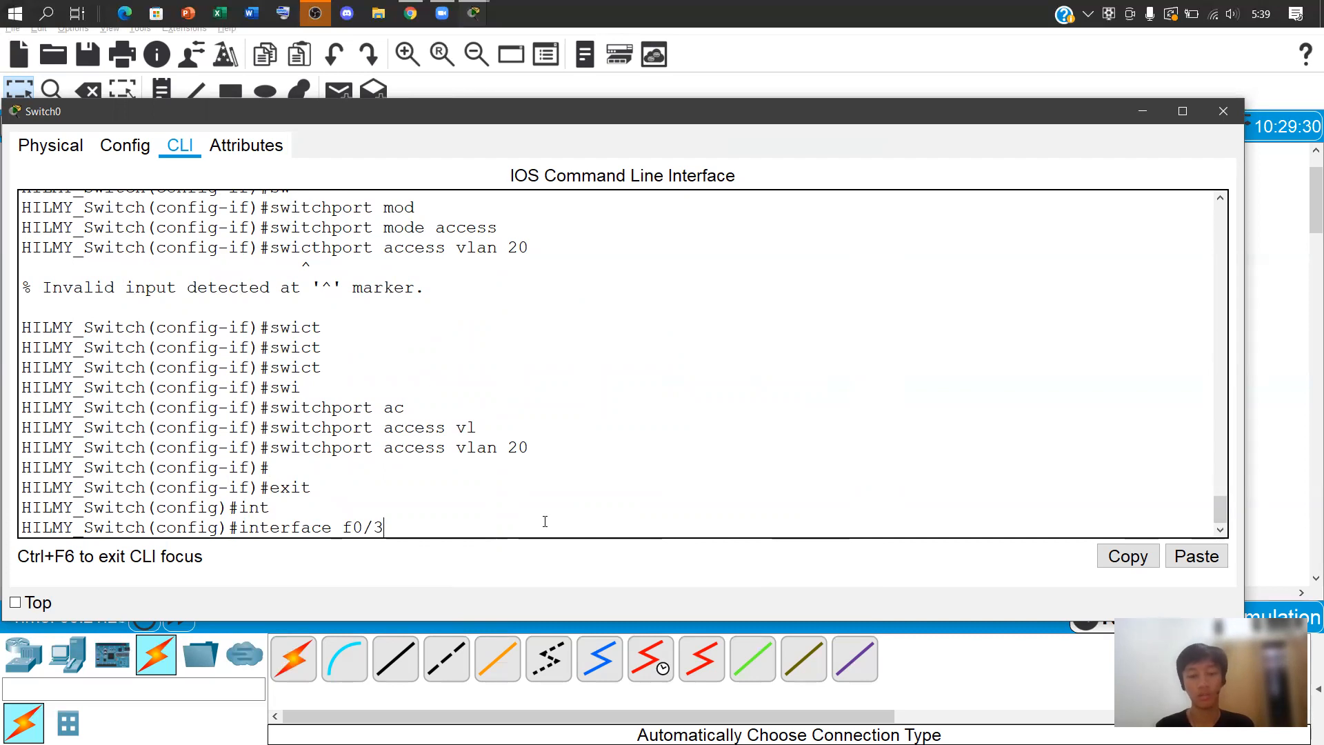
pyautogui.press('Return')
# Set port f0/3 to access mode with switchport mode access
pyautogui.write('sw')
pyautogui.press('Tab')
pyautogui.write('od')
pyautogui.press('BackSpace')
pyautogui.press('BackSpace')
pyautogui.write('mo')
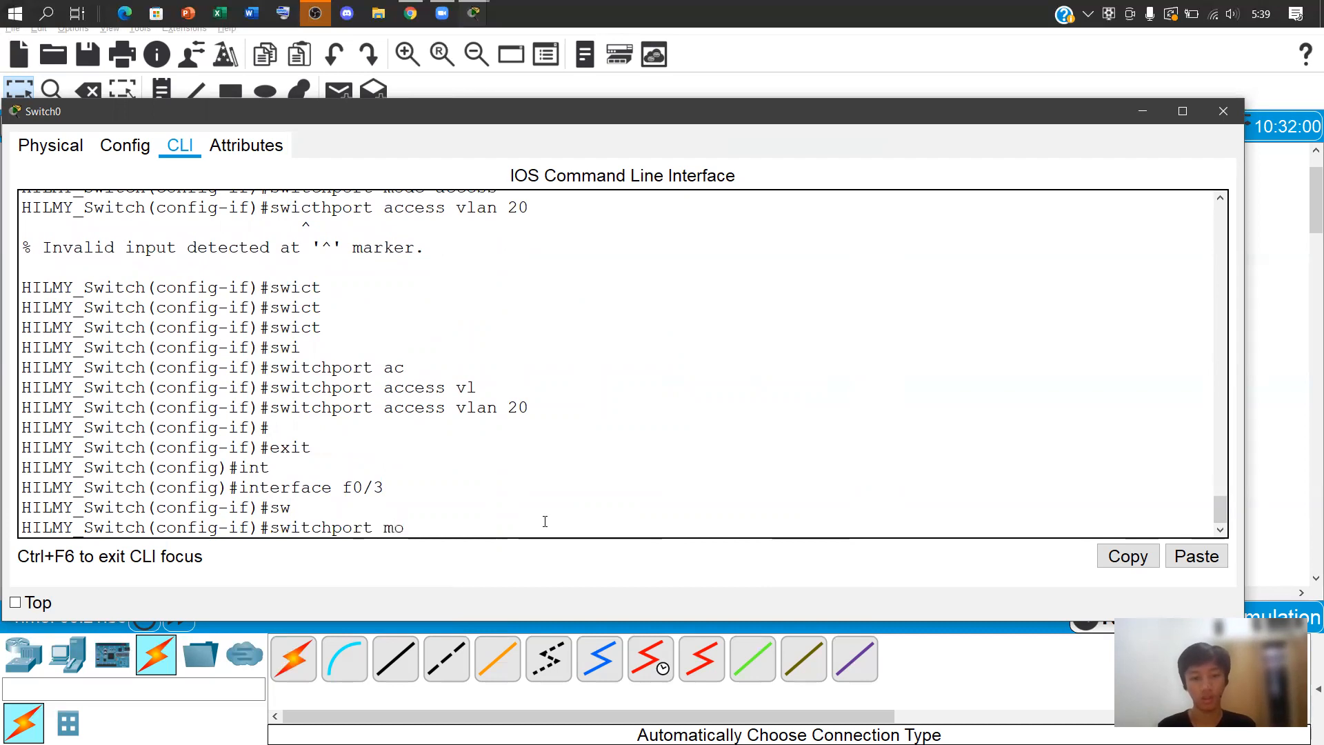
pyautogui.press('Tab')
pyautogui.write('acca')
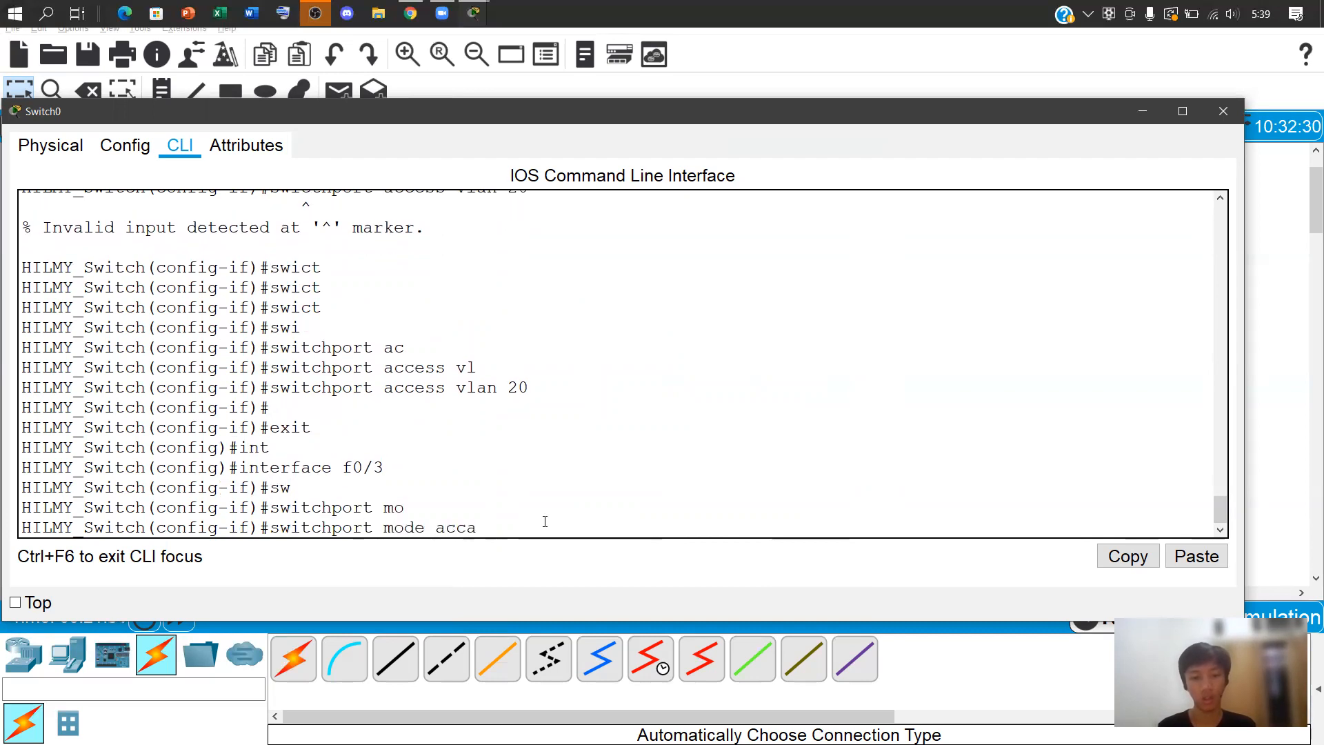
pyautogui.press('BackSpace')
pyautogui.write('e')
pyautogui.press('Tab')
pyautogui.press('Return')
# Assign port f0/3 to VLAN 30 with switchport access vlan 30
pyautogui.write('sw')
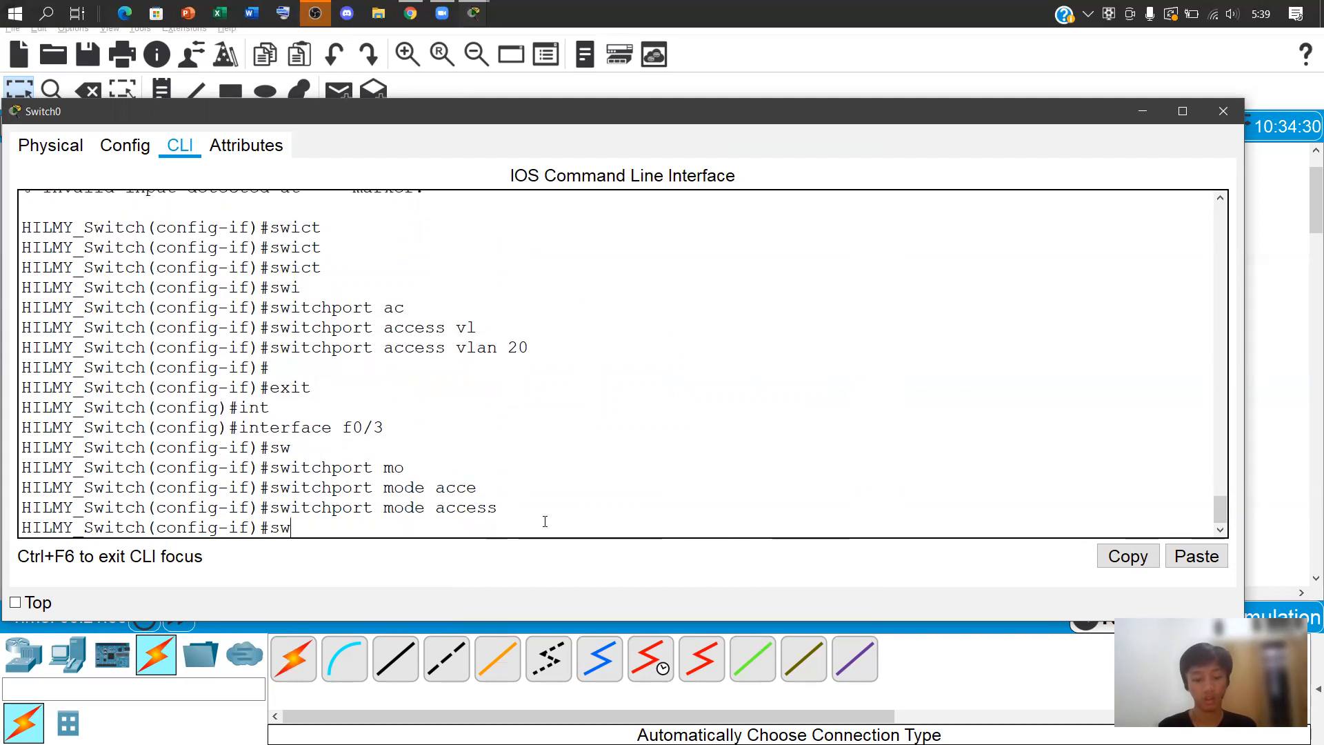
pyautogui.press('Tab')
pyautogui.write('ac')
pyautogui.press('Tab')
pyautogui.write('vla')
pyautogui.press('Tab')
pyautogui.write('30')
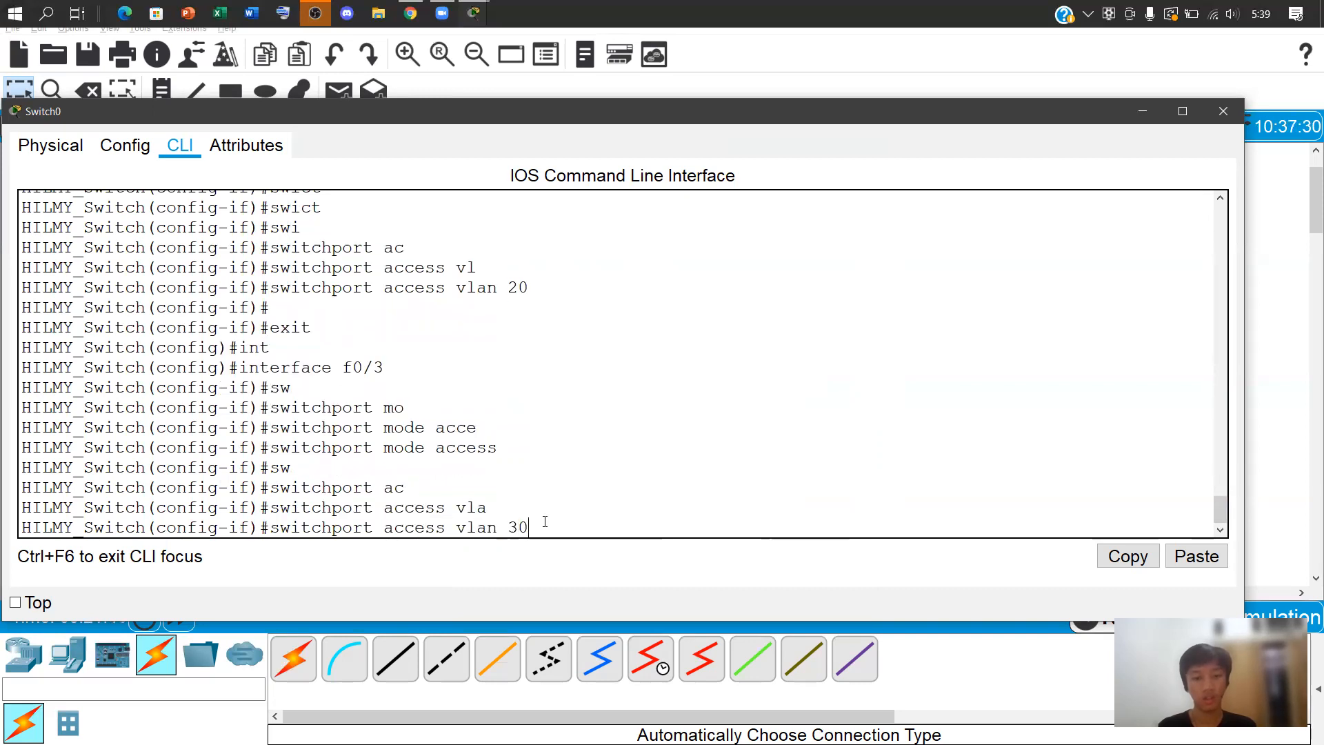
pyautogui.press('Return')
# Exit the f0/3 interface configuration and enter the configuration of interface f0/4
pyautogui.write('ex')
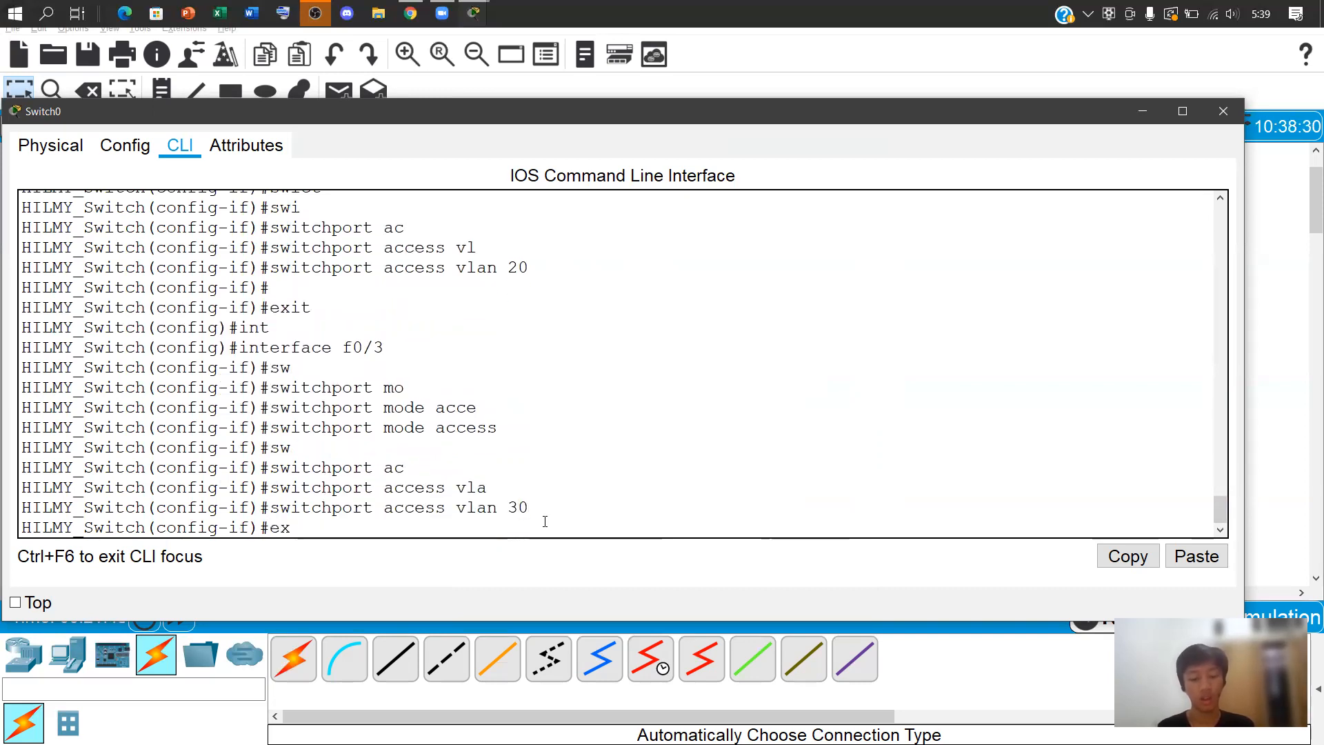
pyautogui.write('it')
pyautogui.press('Return')
pyautogui.write('s')
pyautogui.press('BackSpace')
pyautogui.write('int')
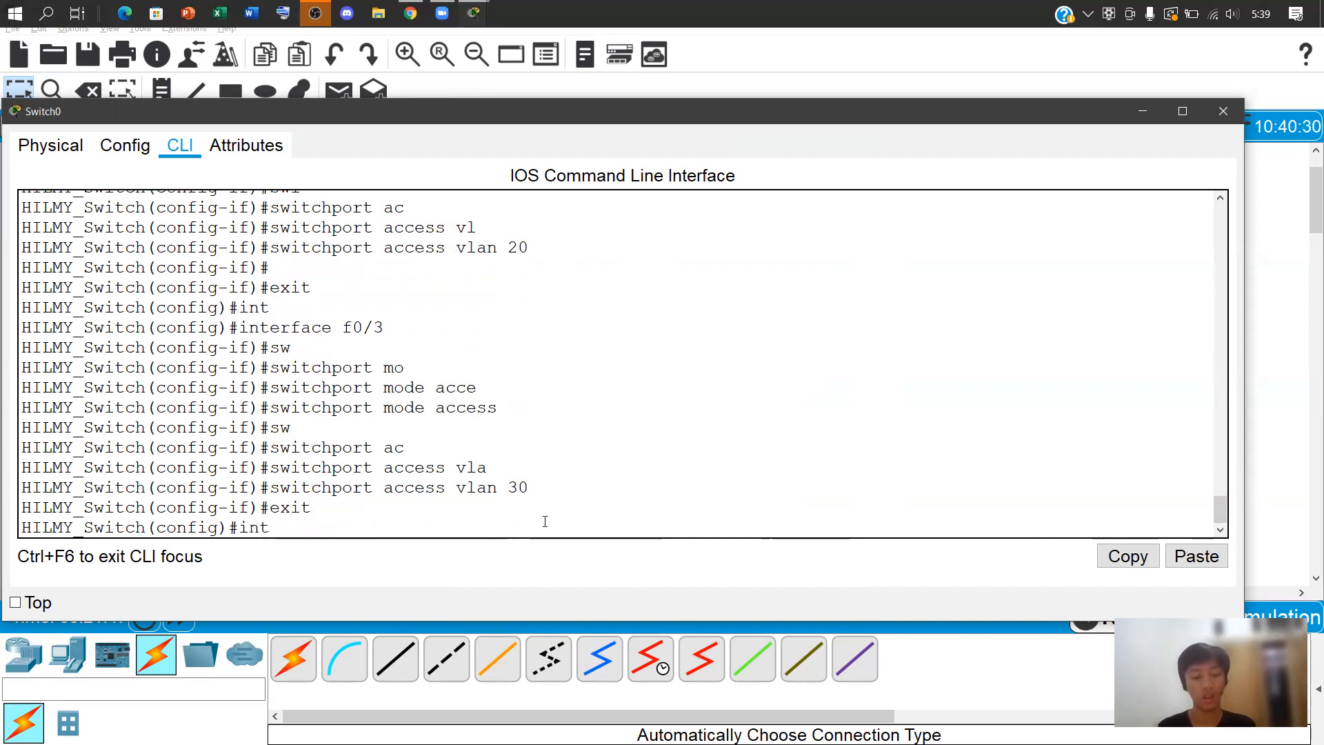
pyautogui.press('Tab')
pyautogui.write('f0;')
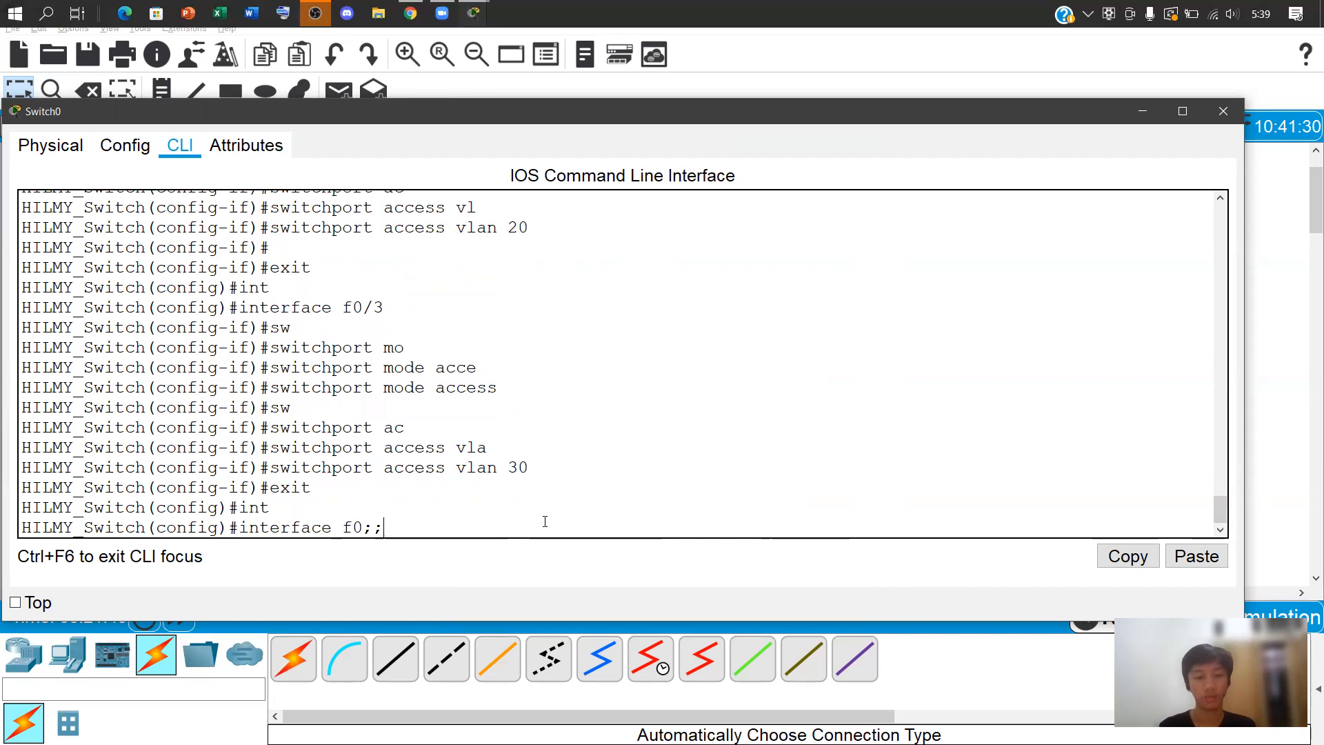
pyautogui.press('BackSpace')
pyautogui.write('/4')
pyautogui.press('Return')
# Set port f0/4 to access mode with switchport mode access
pyautogui.write('sw')
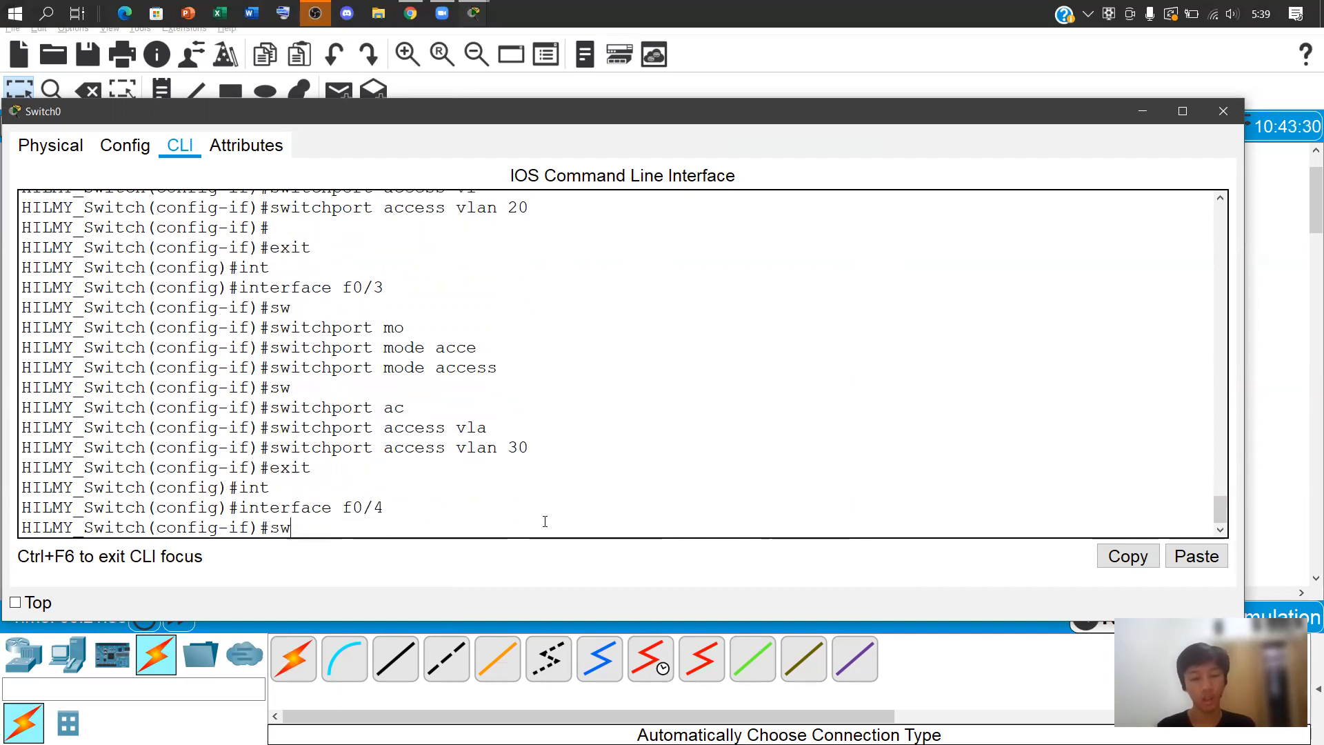
pyautogui.press('Tab')
pyautogui.write('acc')
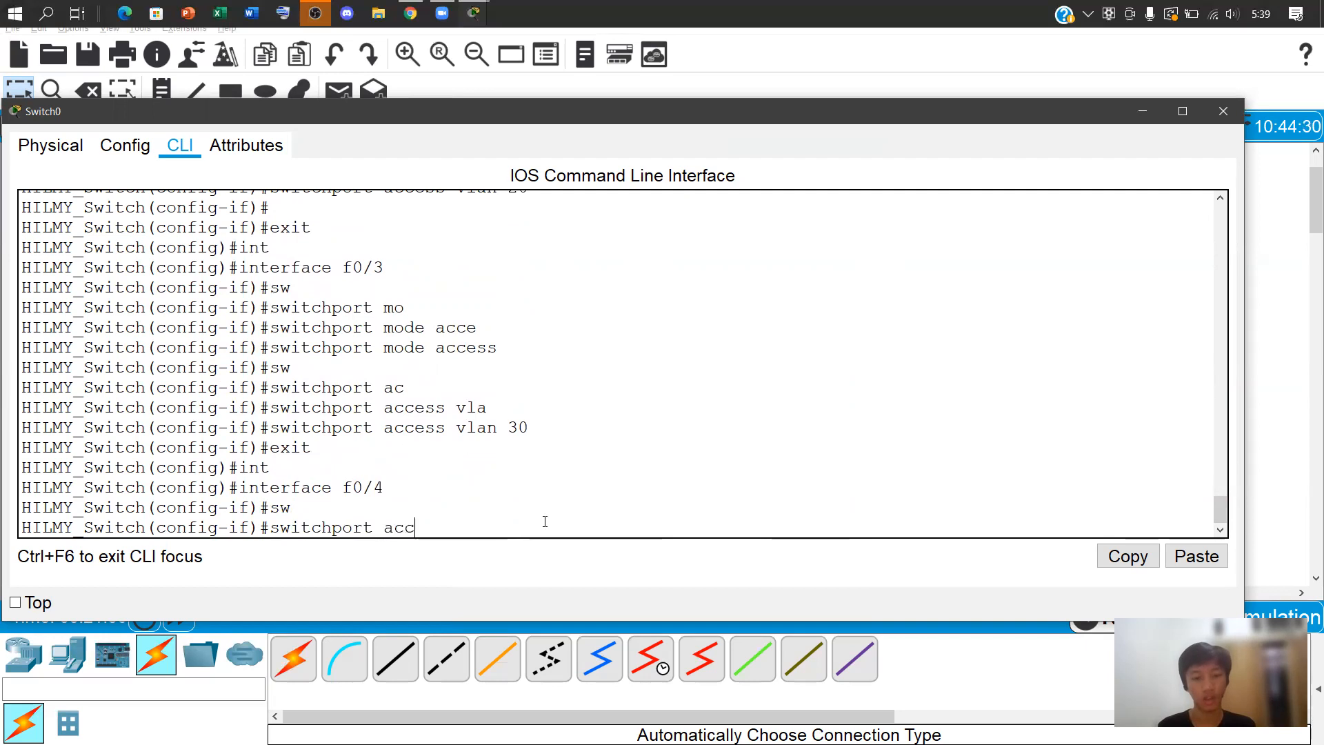
pyautogui.press('Tab')
pyautogui.press('BackSpace')
pyautogui.press('BackSpace')
pyautogui.press('BackSpace')
pyautogui.press('BackSpace')
pyautogui.press('BackSpace')
pyautogui.press('BackSpace')
pyautogui.press('BackSpace')
pyautogui.write('mod')
pyautogui.press('Tab')
pyautogui.write('acc')
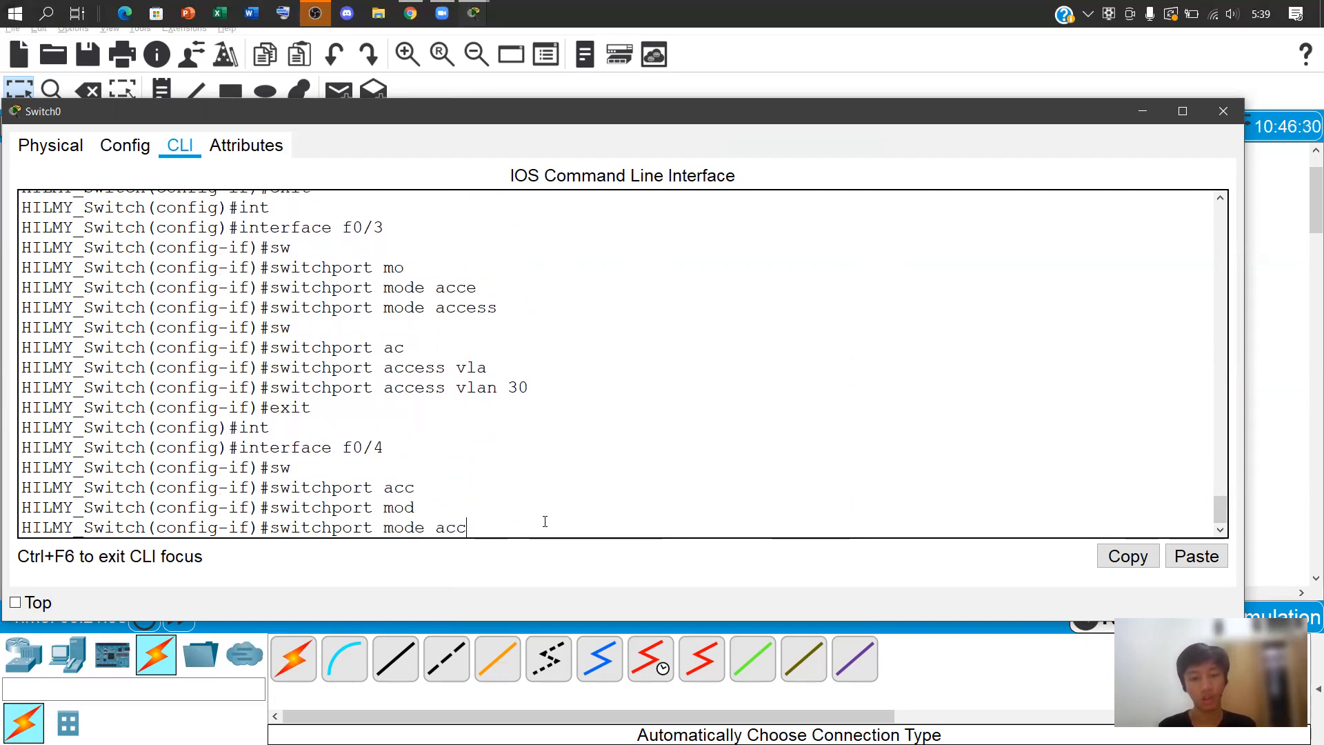
pyautogui.press('Tab')
pyautogui.press('Return')
# Assign port f0/4 to VLAN 40 with switchport access vlan 40
pyautogui.write('sw')
pyautogui.press('Tab')
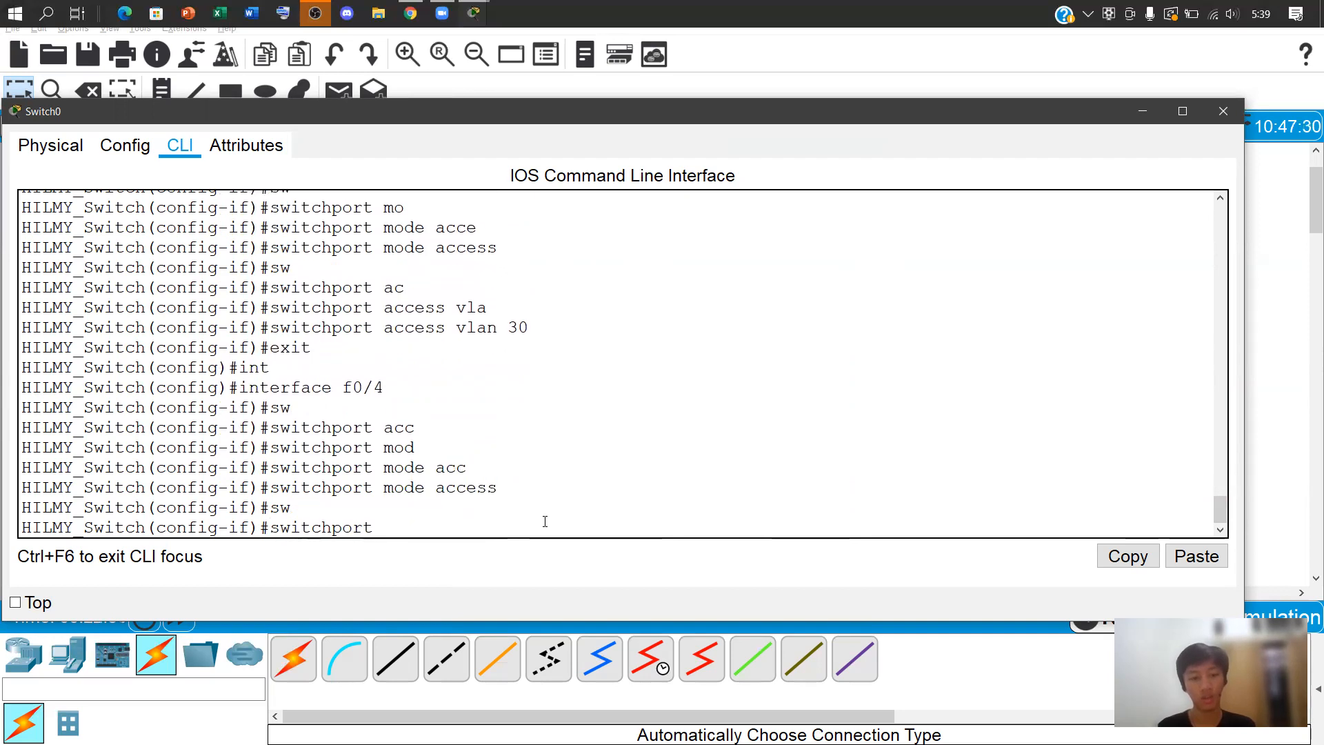
pyautogui.write('acc')
pyautogui.press('Tab')
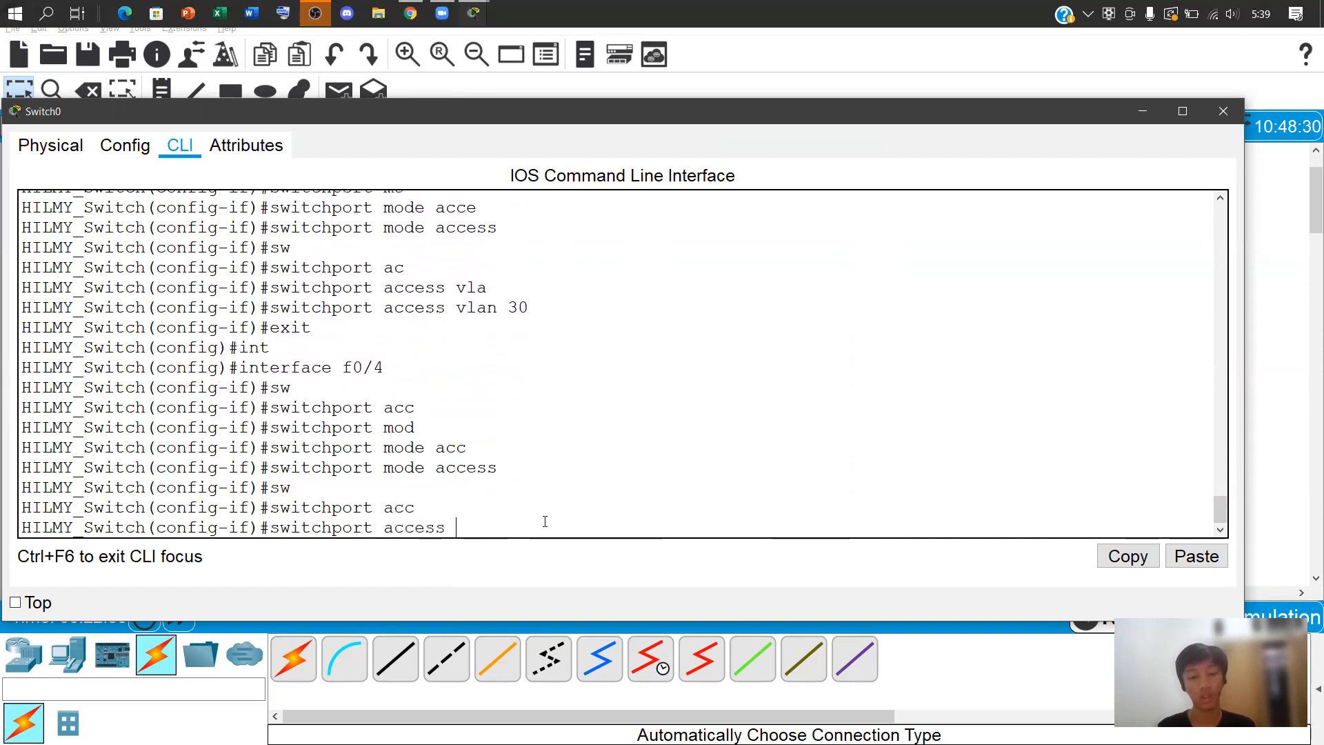
pyautogui.write('v')
pyautogui.press('Tab')
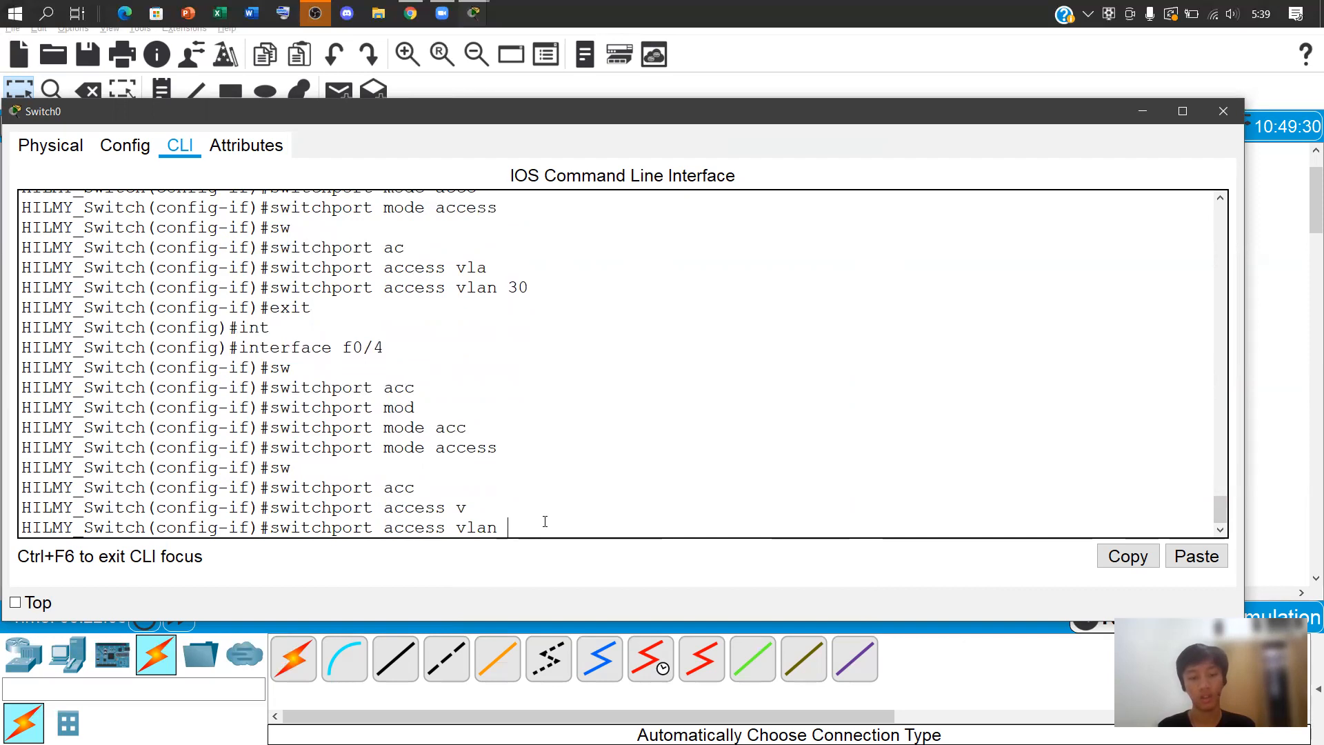
pyautogui.write('40')
pyautogui.press('Return')
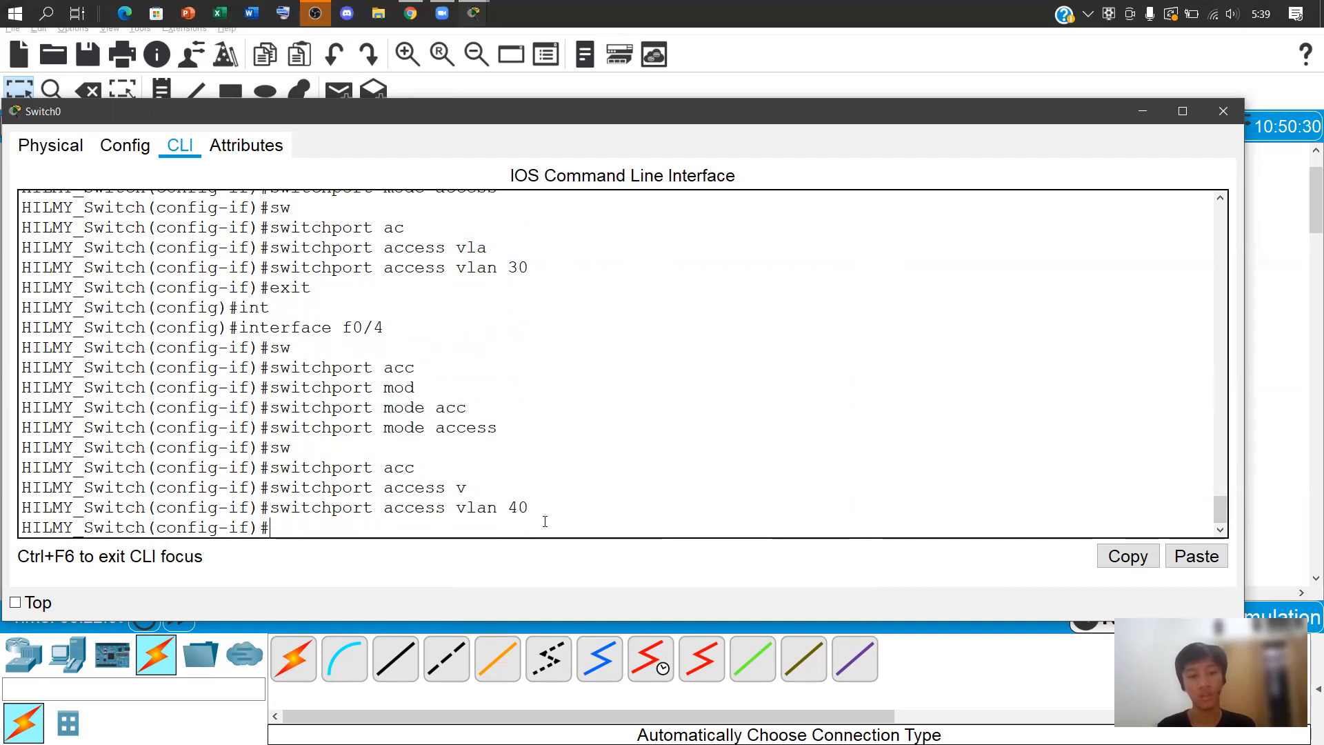
# Exit the f0/4 interface configuration and enter the configuration of interface f0/5
pyautogui.write('exit')
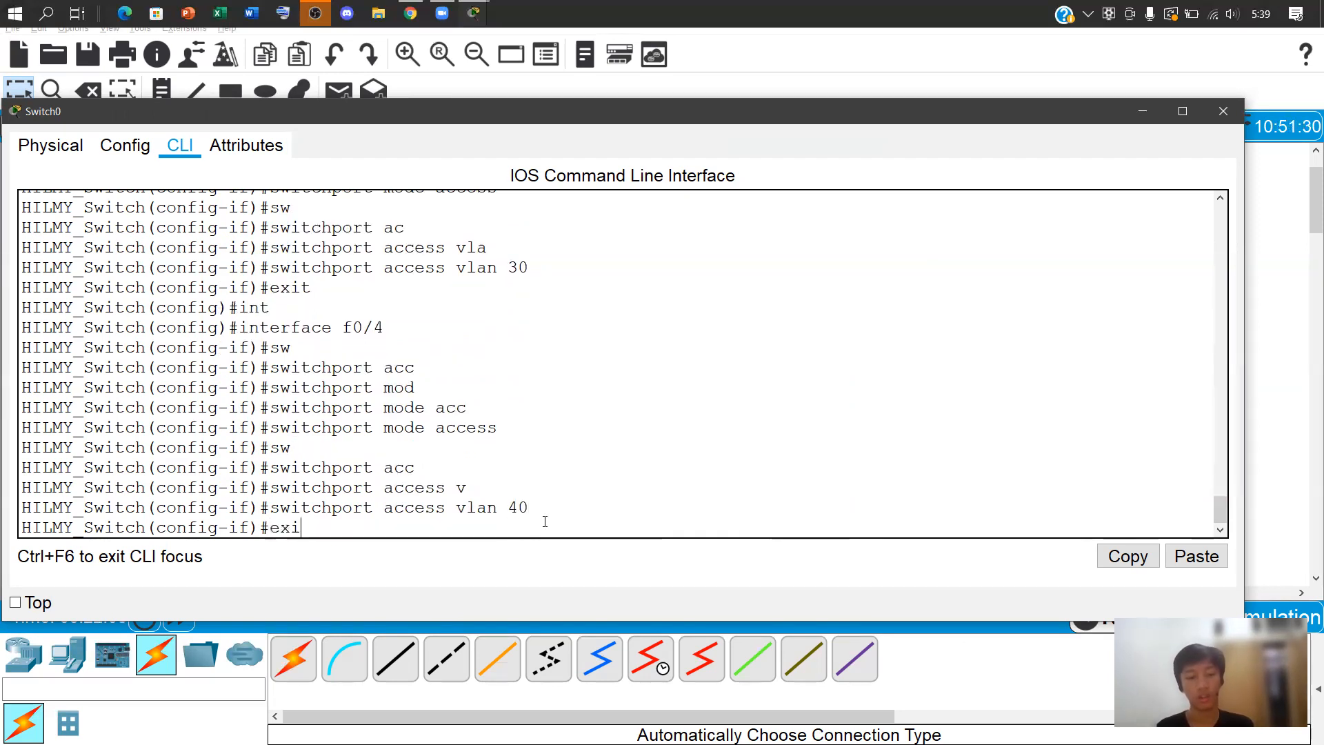
pyautogui.press('Return')
pyautogui.write('in')
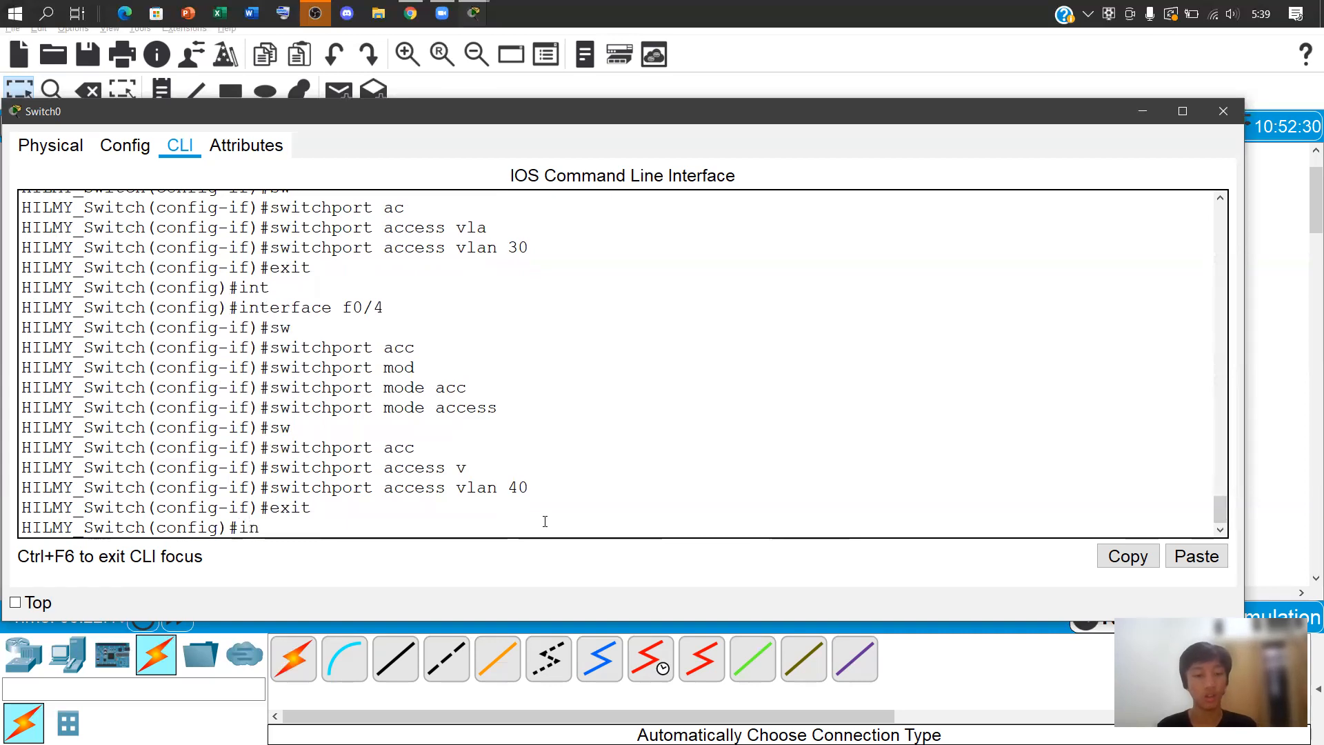
pyautogui.press('Tab')
pyautogui.write('f0/5')
pyautogui.press('Return')
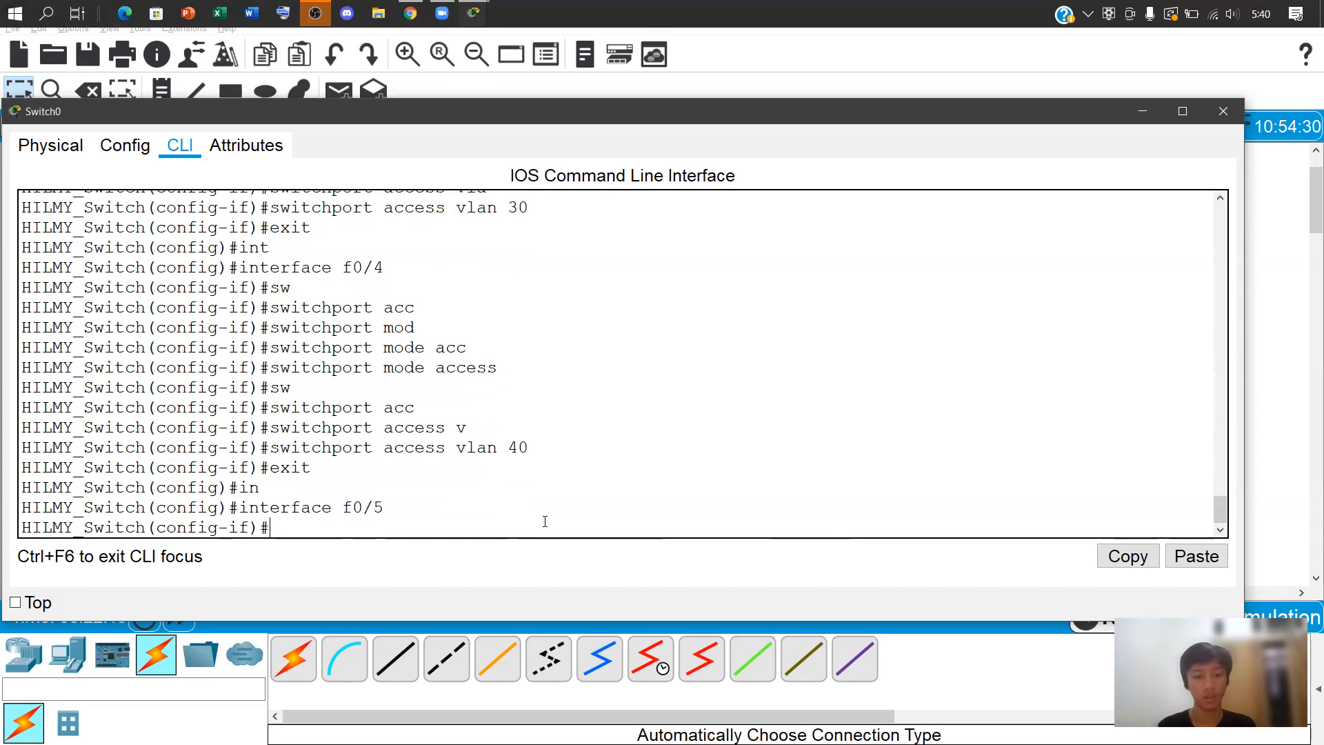
# Set port f0/5 to access mode with switchport mode access
pyautogui.write('sw')
pyautogui.press('Tab')
pyautogui.write('m')
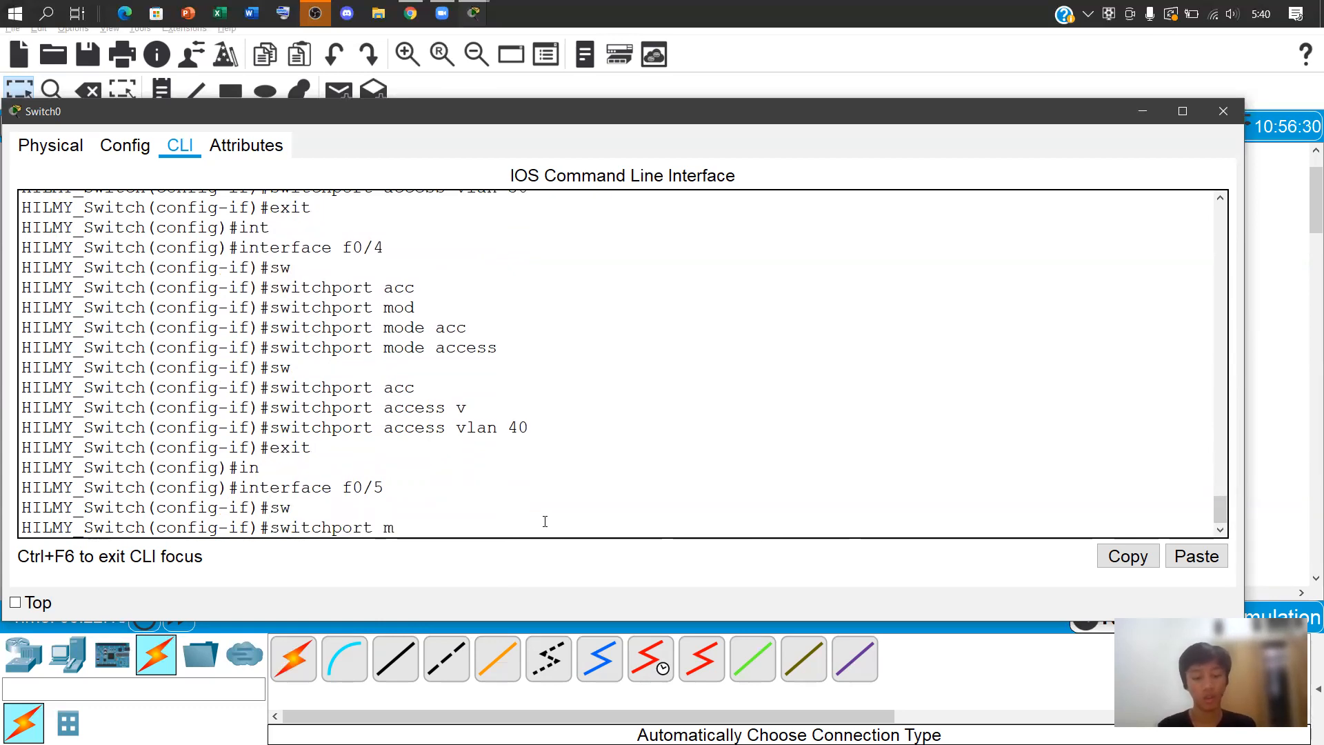
pyautogui.press('Tab')
pyautogui.write('ac')
pyautogui.press('Tab')
pyautogui.press('Return')
# Assign port f0/5 to VLAN 50 with switchport access vlan 50
pyautogui.write('sw')
pyautogui.press('Tab')
pyautogui.write('ac')
pyautogui.press('Tab')
pyautogui.write('vla')
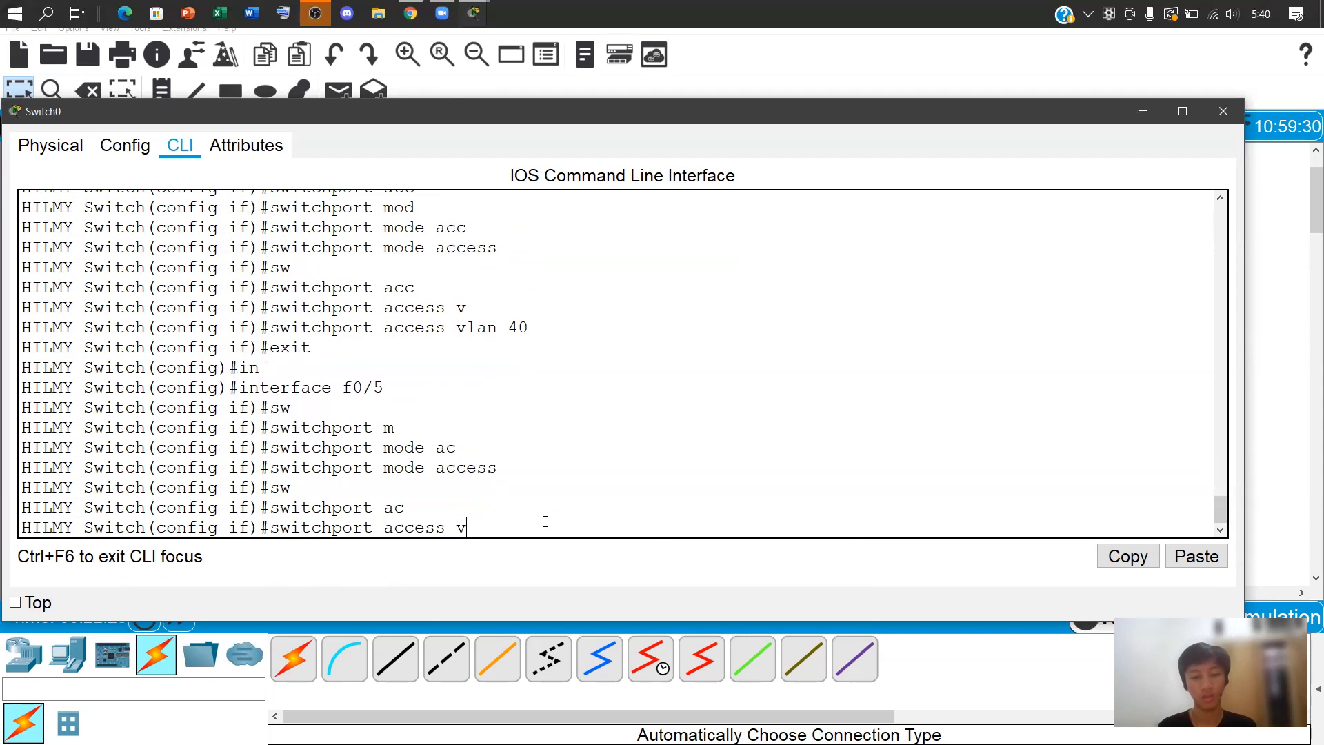
pyautogui.press('Tab')
pyautogui.write('50')
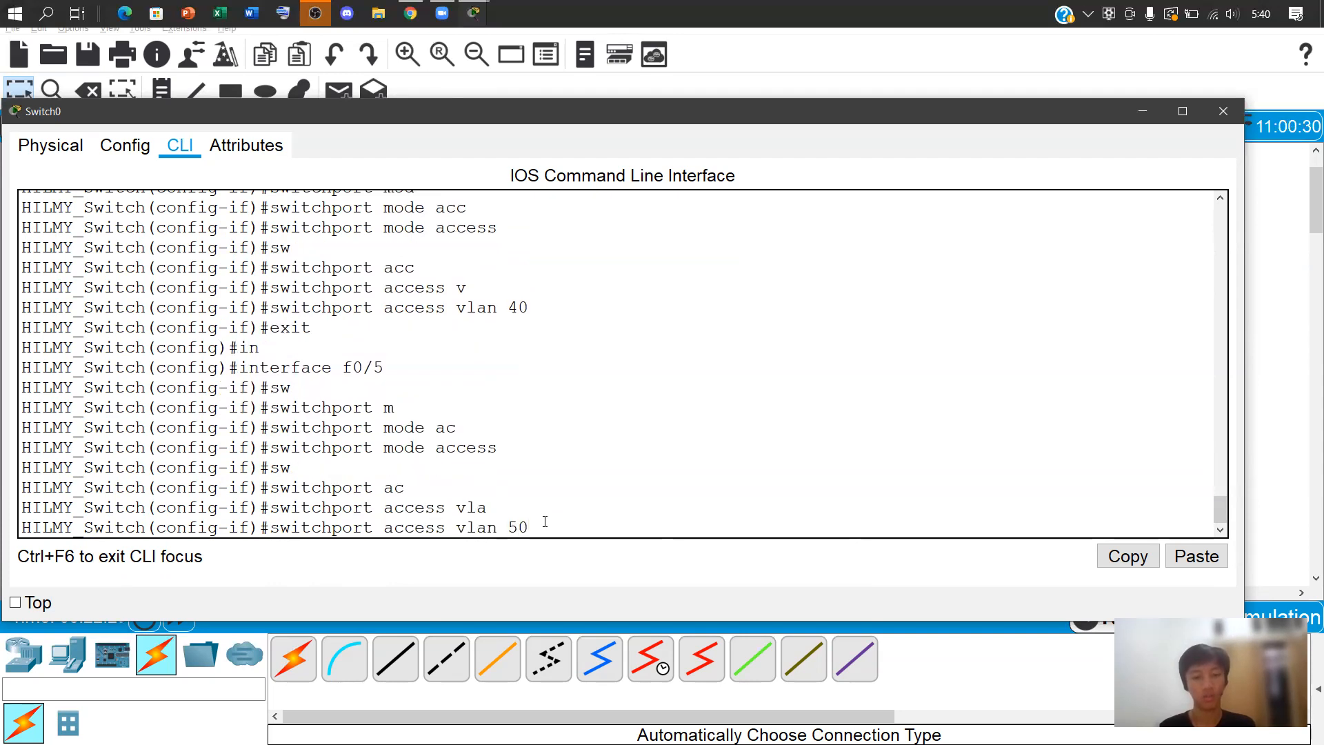
pyautogui.press('Return')
pyautogui.press('Return')
pyautogui.press('Return')
pyautogui.press('Return')
pyautogui.press('Return')
pyautogui.press('Return')
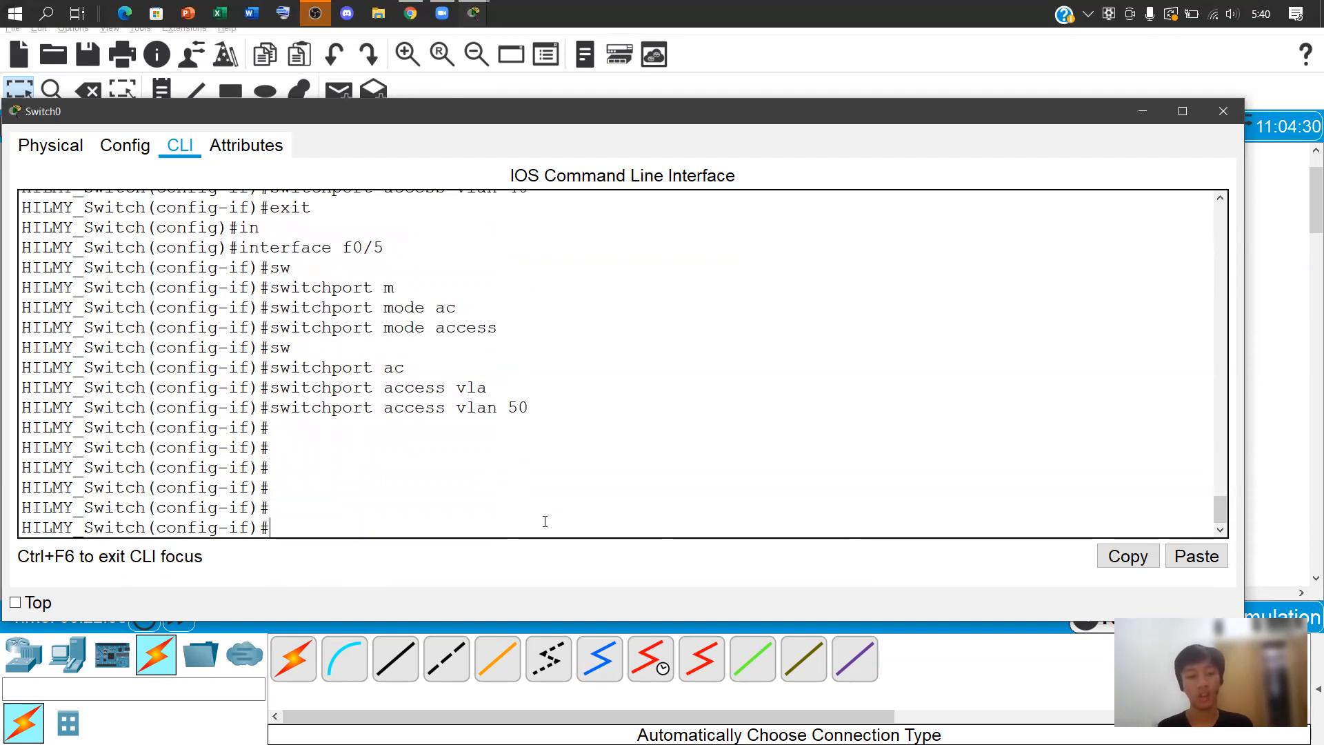
# List the VLANs with do show vlan brief and examine the port assignments of VLANs 10 to 50
pyautogui.write('do')
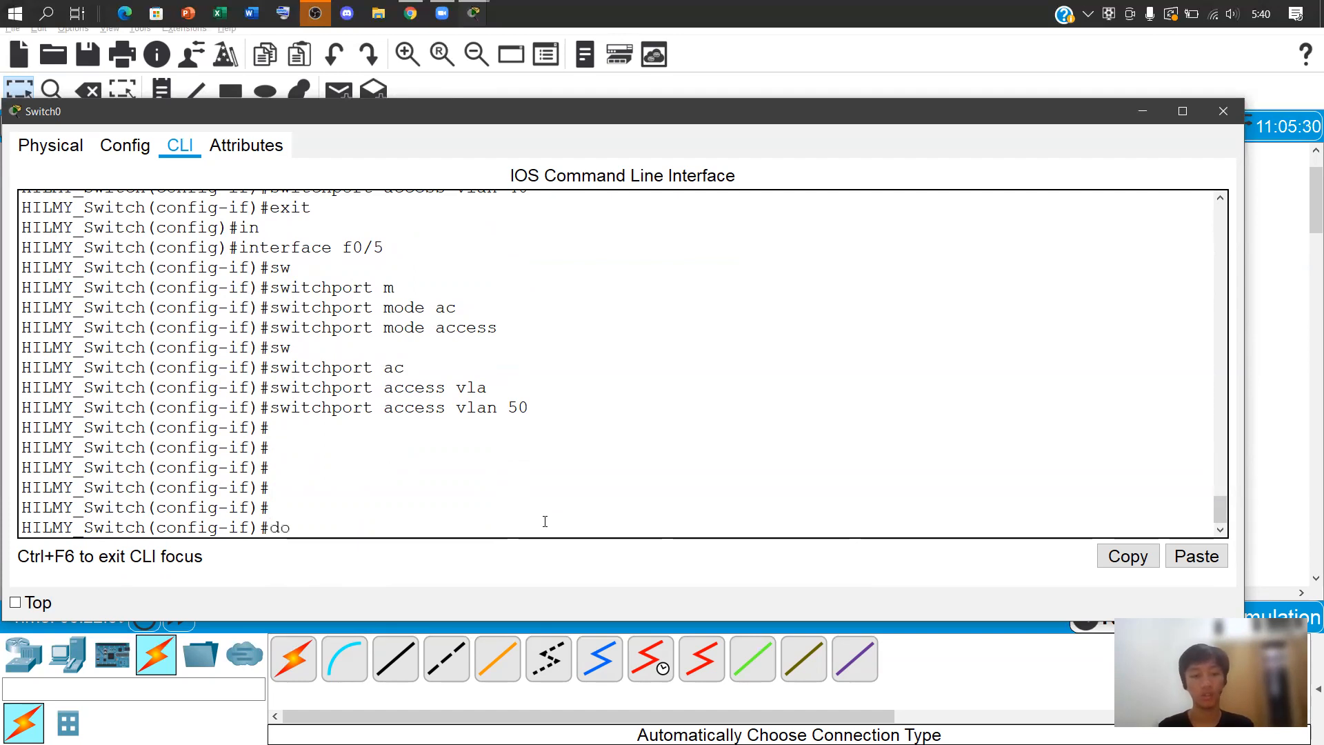
pyautogui.write(' show')
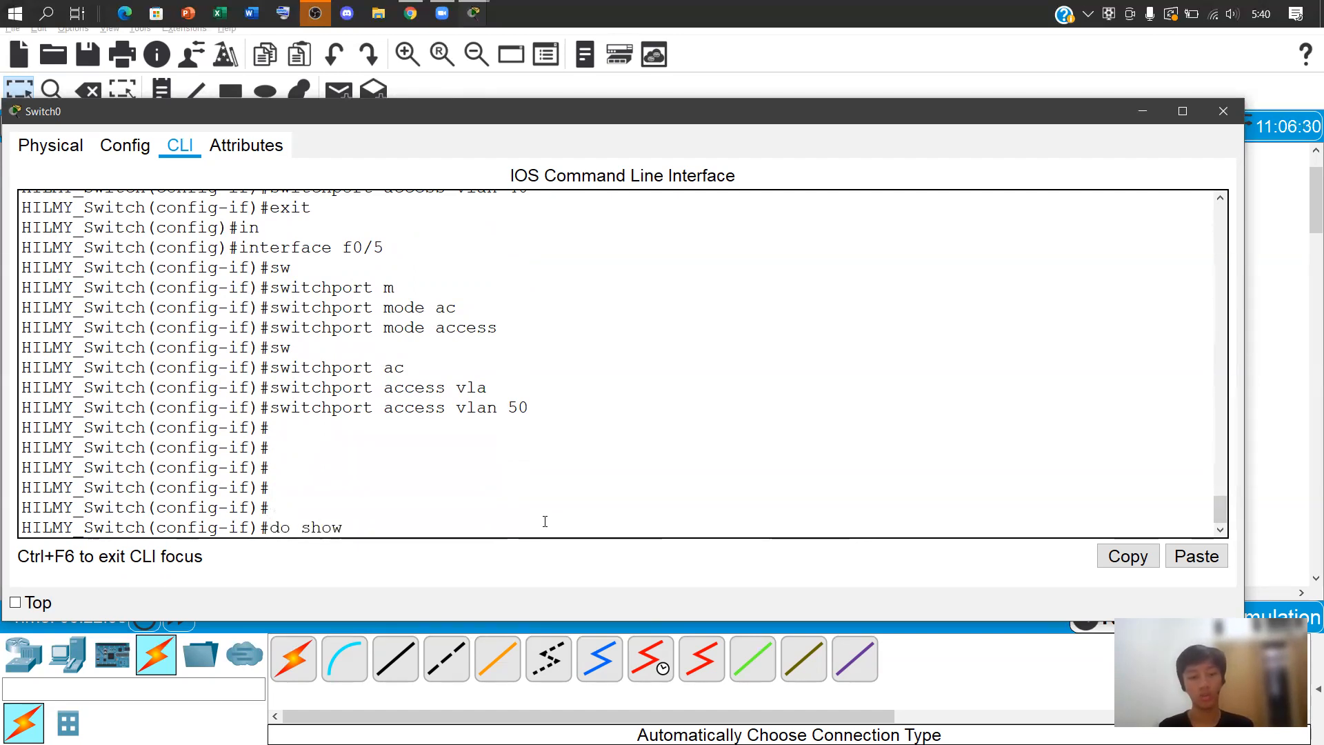
pyautogui.write(' vlan brie')
pyautogui.write('f')
pyautogui.press('Return')
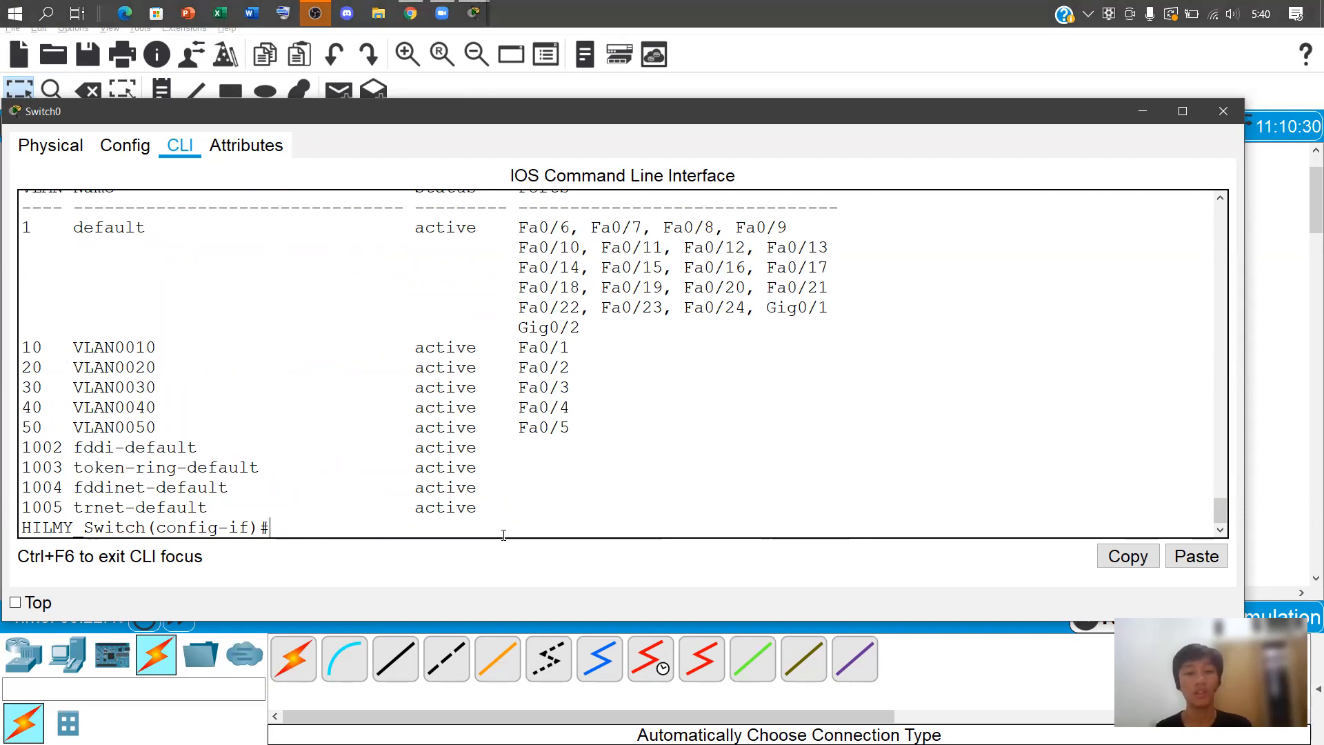
pyautogui.moveTo(25, 346); pyautogui.dragTo(571, 350)
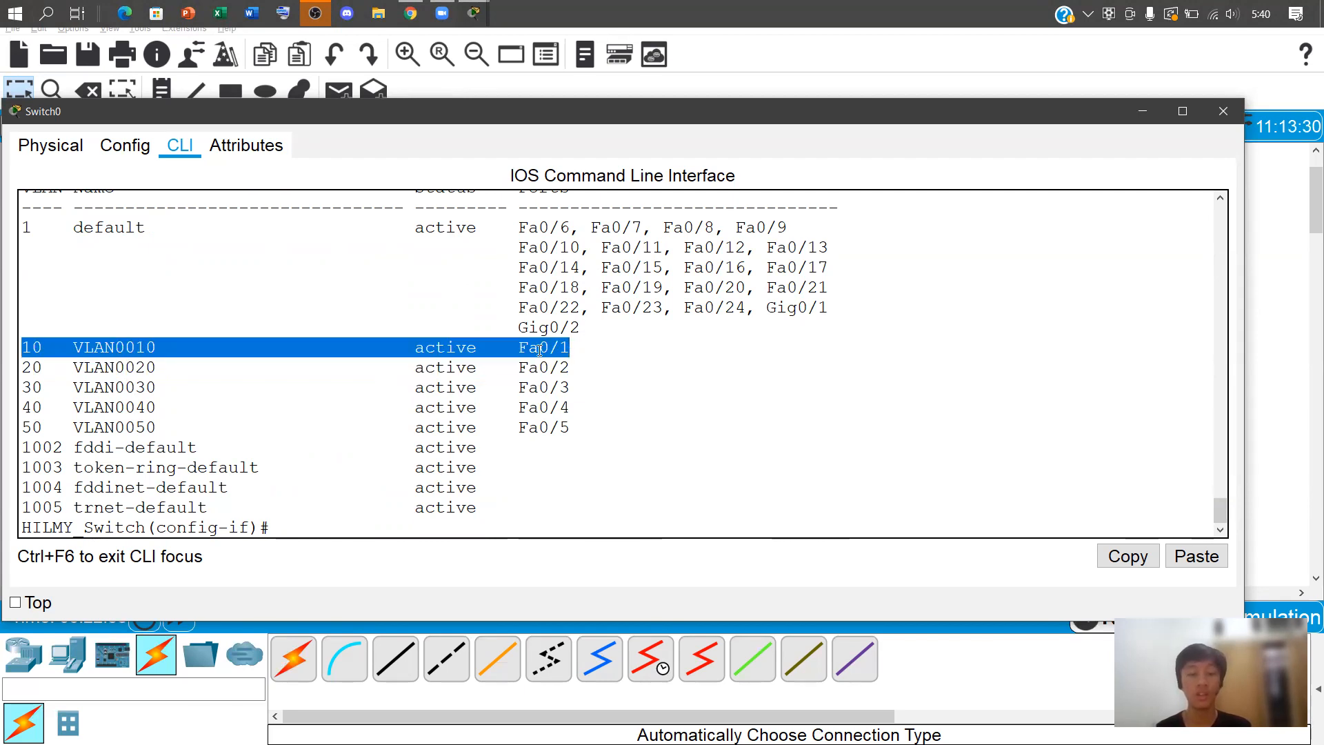
pyautogui.moveTo(22, 369); pyautogui.dragTo(579, 433)
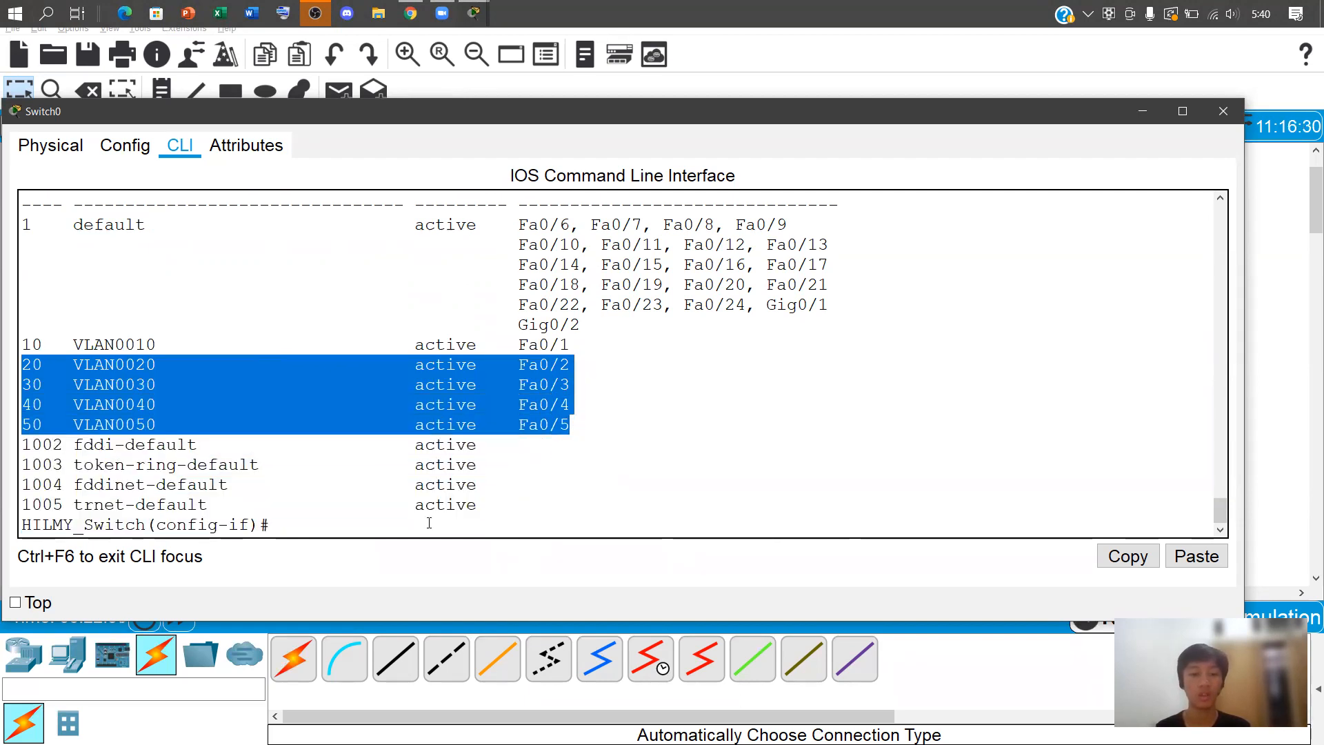
# Leave the switch's command line and return to the network topology in the logical workspace
pyautogui.click(366, 523)
pyautogui.press('Return')
pyautogui.press('Return')
pyautogui.press('Return')
pyautogui.press('Return')
pyautogui.press('Return')
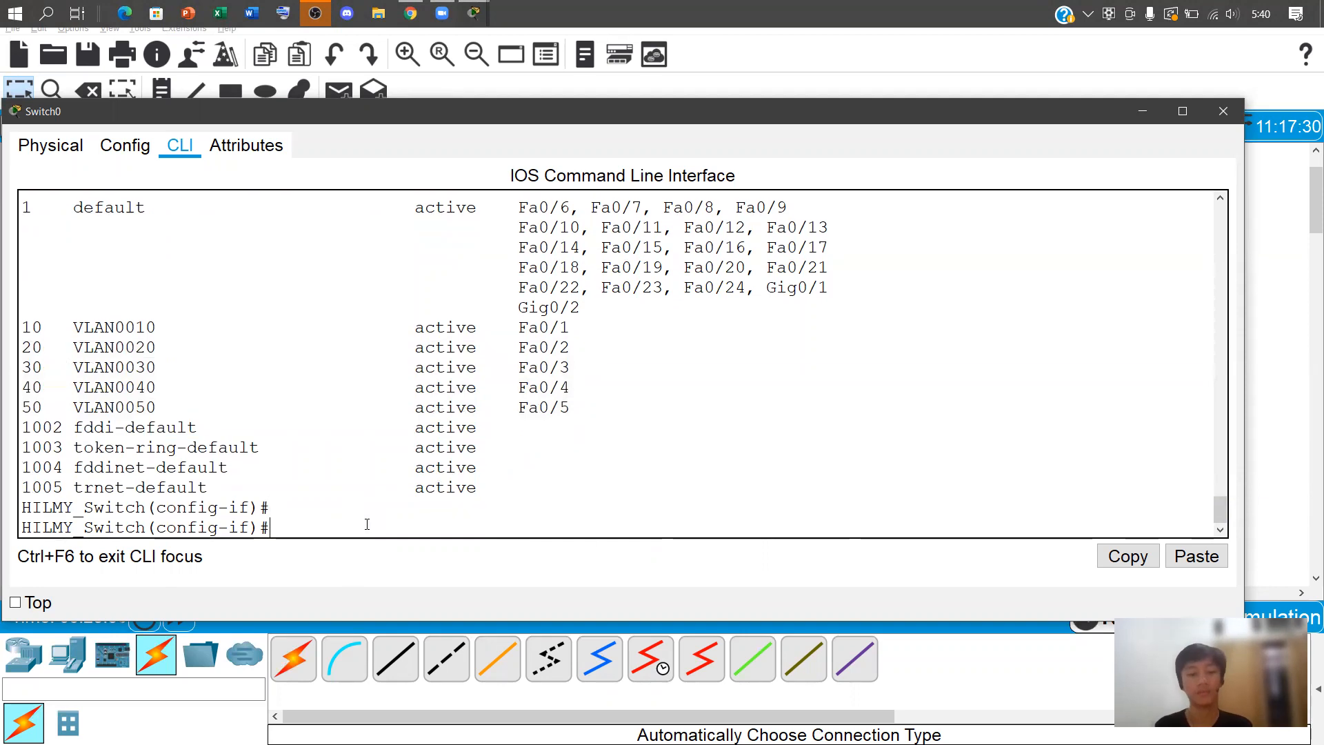
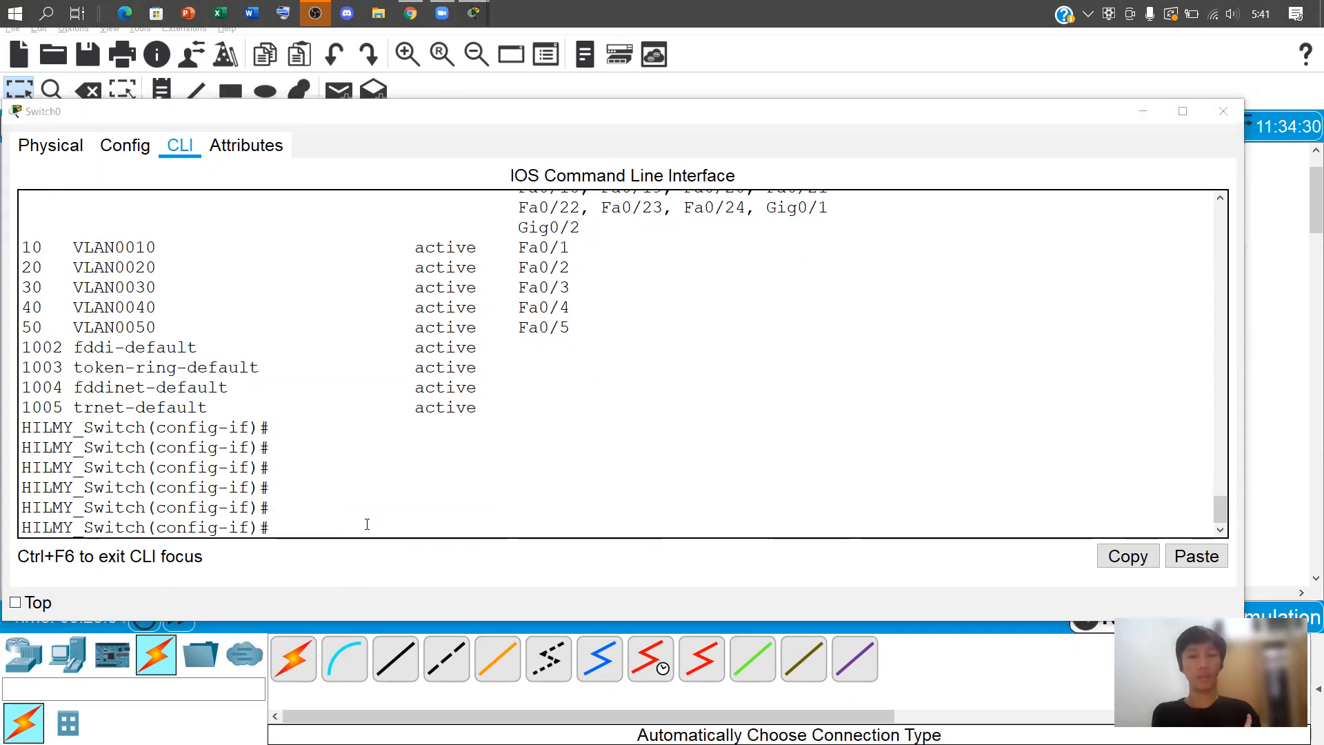
pyautogui.hotkey('alt', 'Tab')
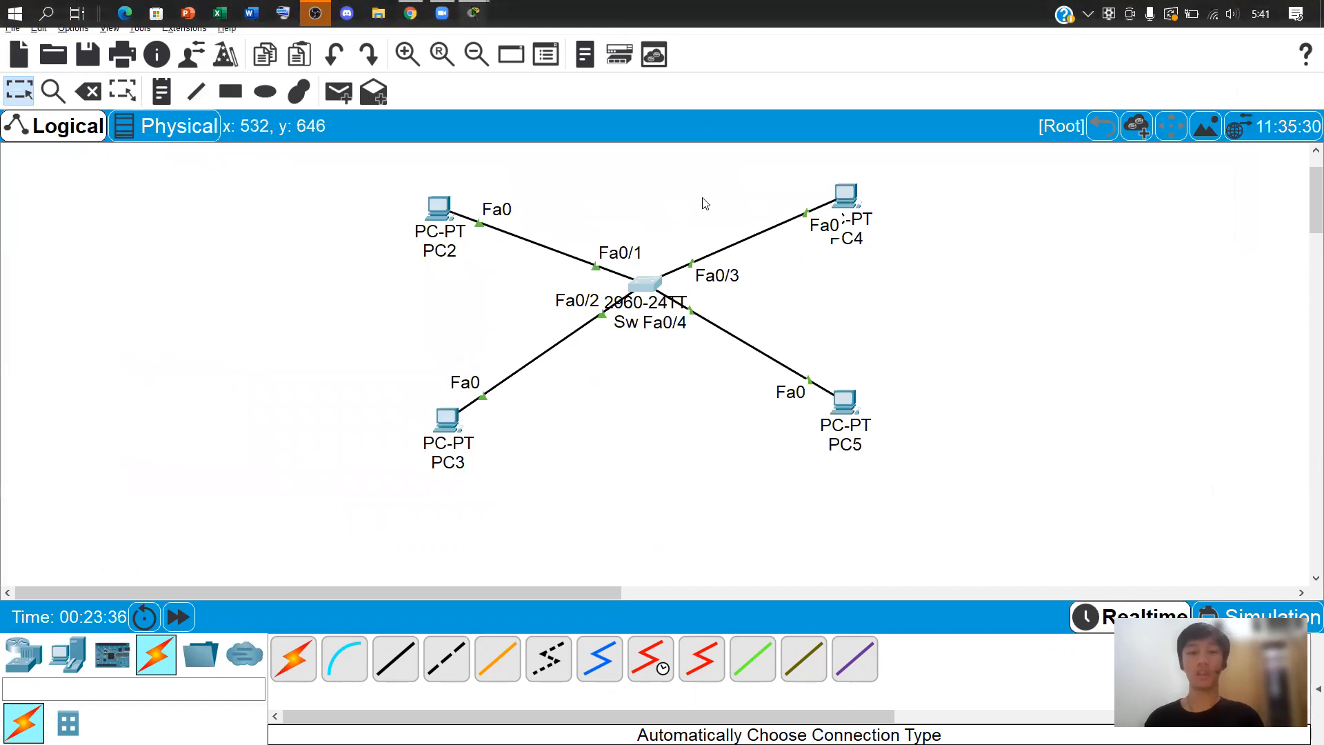
# Try to frame PC2 and PC3 with an unfilled rectangle and choose a cyan outline color
pyautogui.click(123, 90)
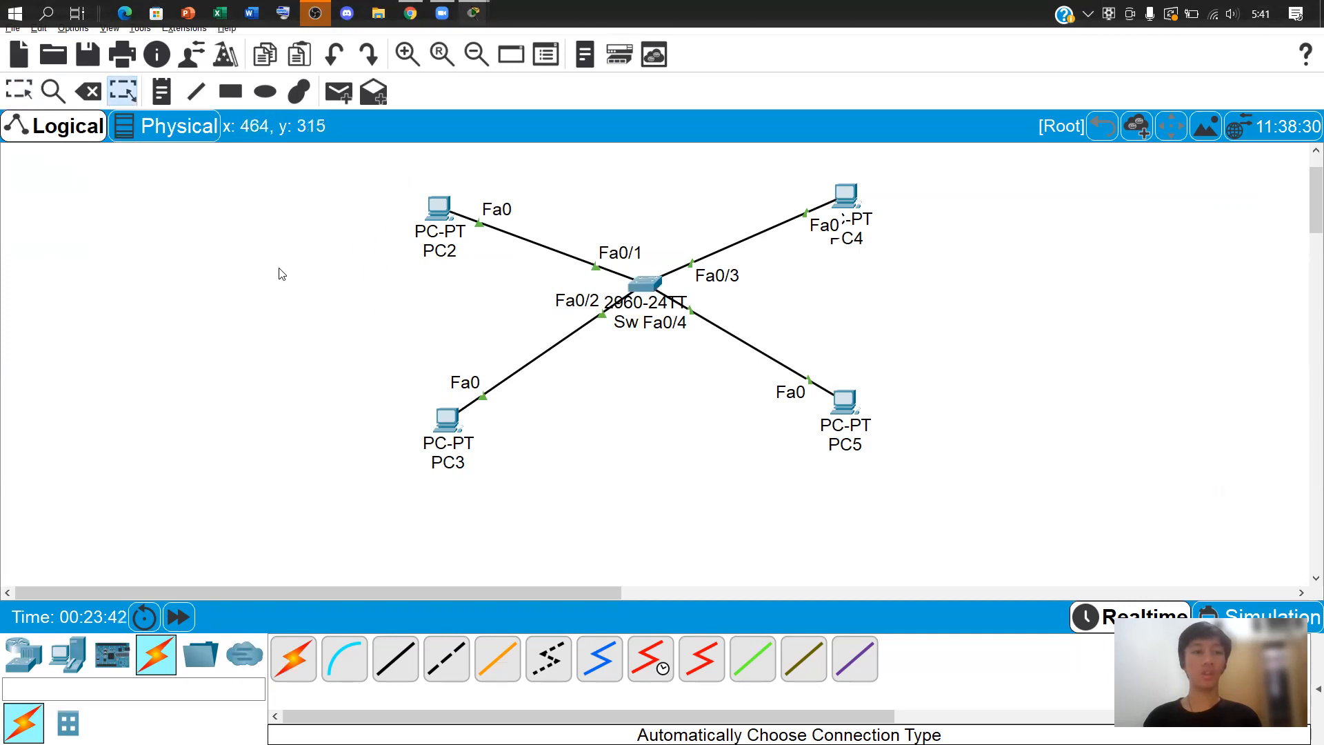
pyautogui.click(231, 91)
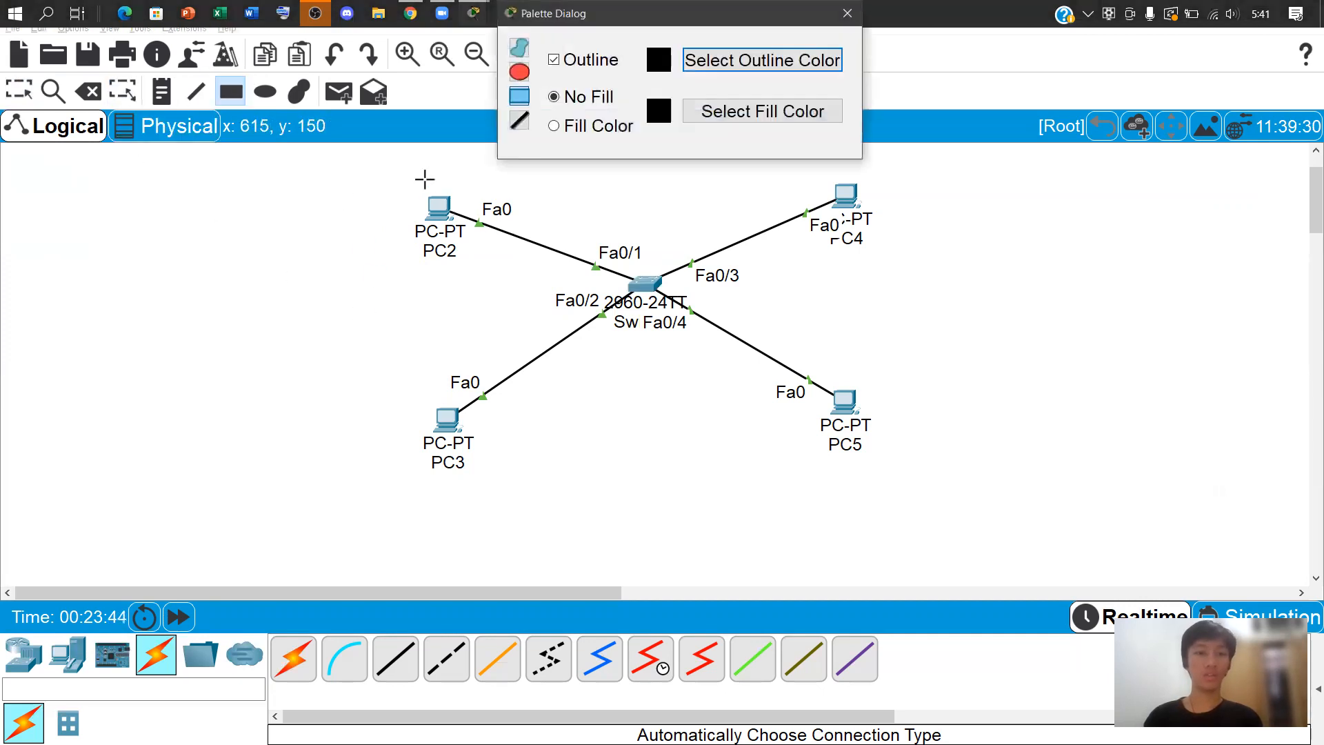
pyautogui.moveTo(414, 175); pyautogui.dragTo(508, 489)
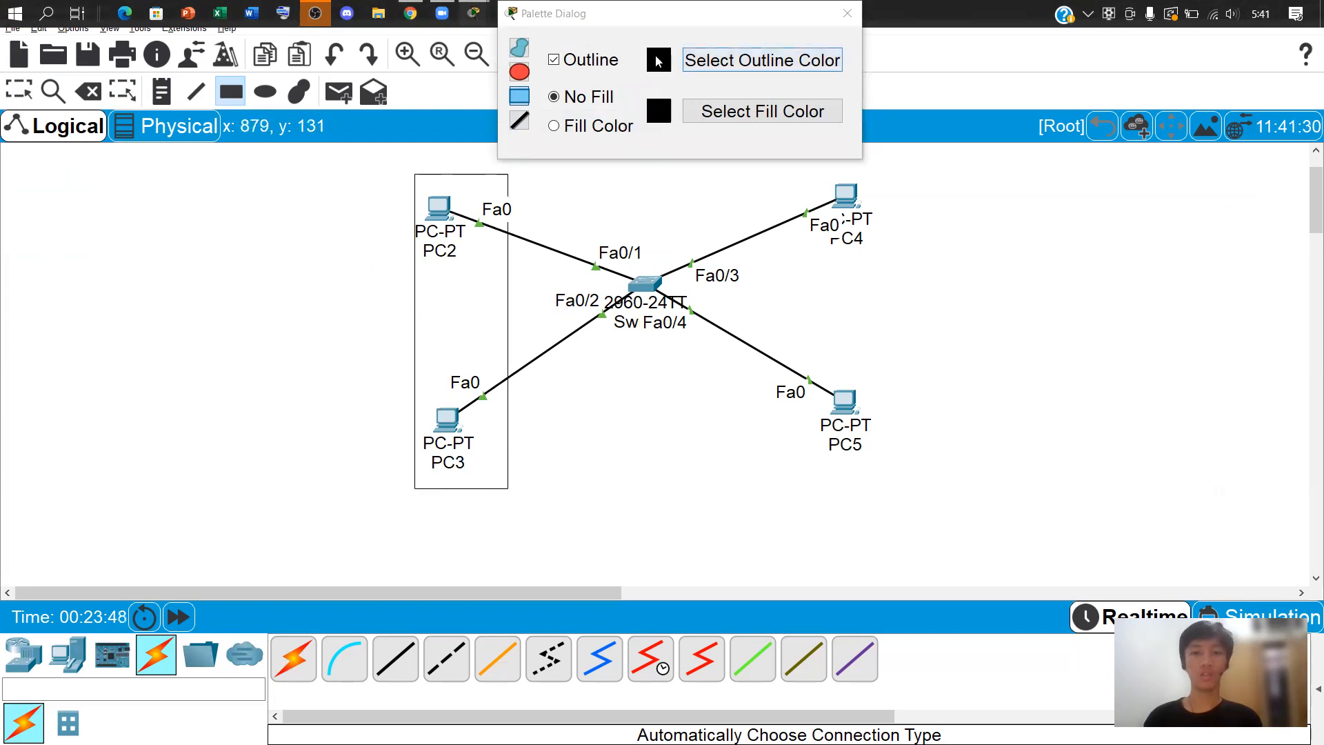
pyautogui.click(769, 69)
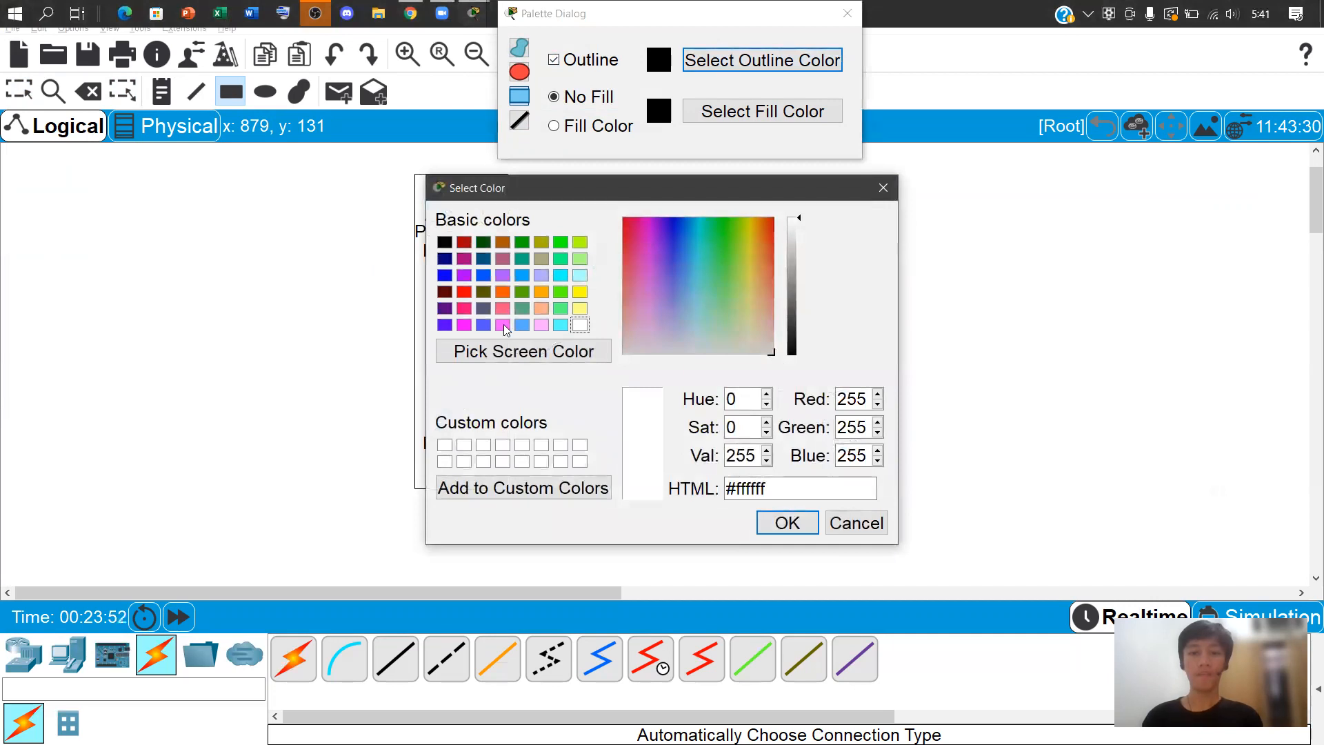
pyautogui.click(561, 325)
pyautogui.click(782, 522)
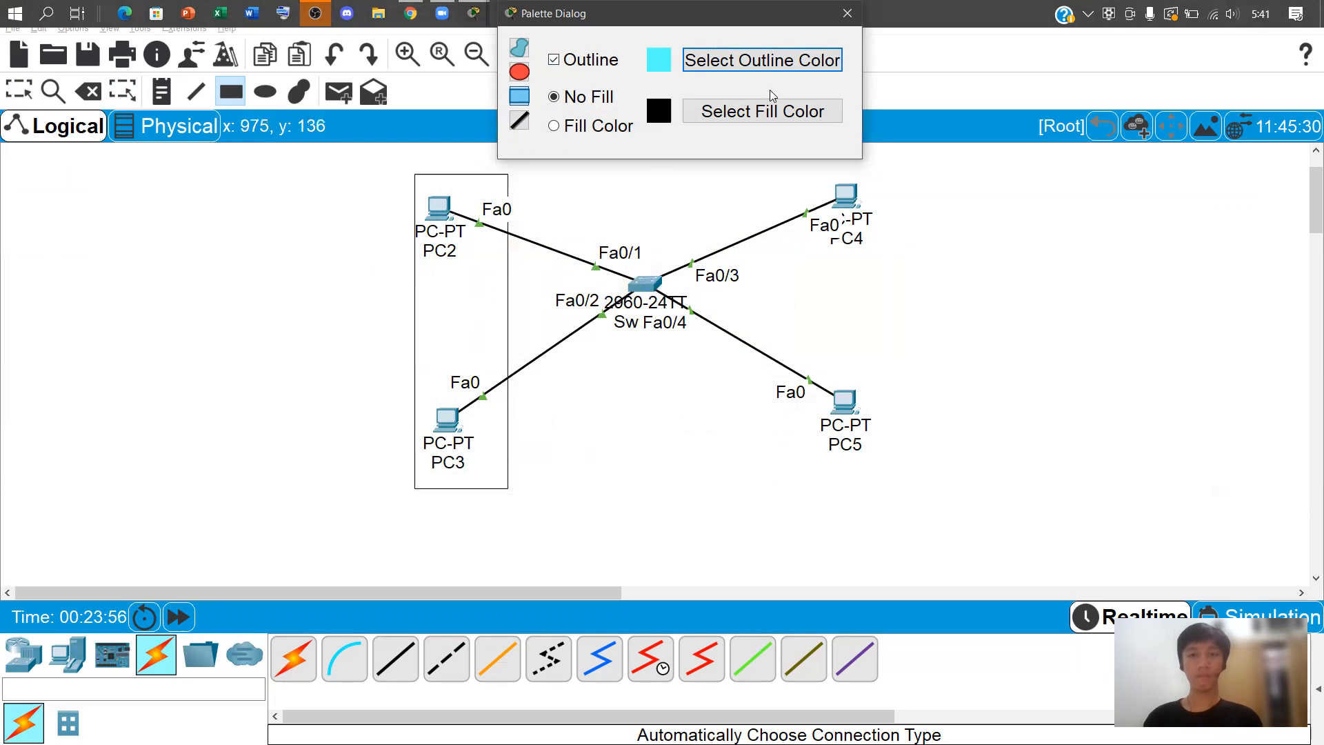
pyautogui.press('Escape')
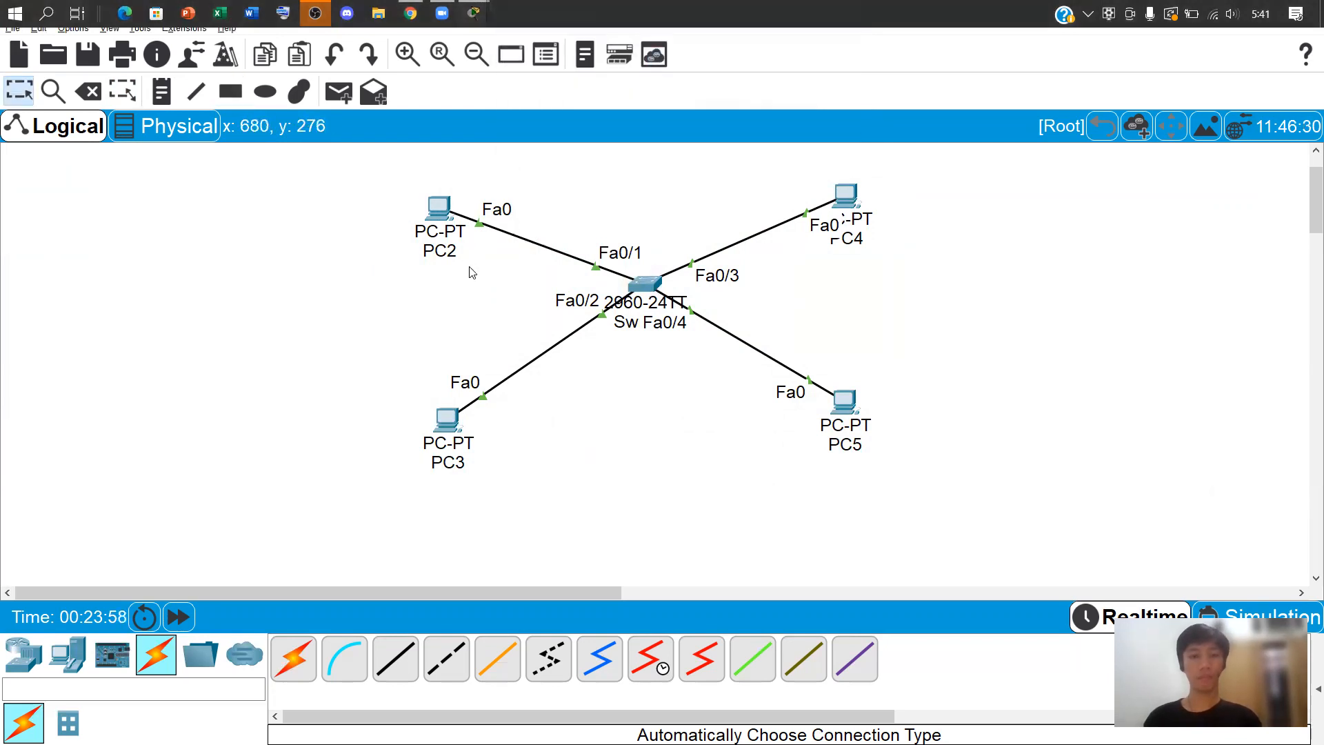
# Draw an unfilled rectangle around PC2 and PC3 with the cyan outline color #55ffff
pyautogui.click(231, 91)
pyautogui.click(751, 63)
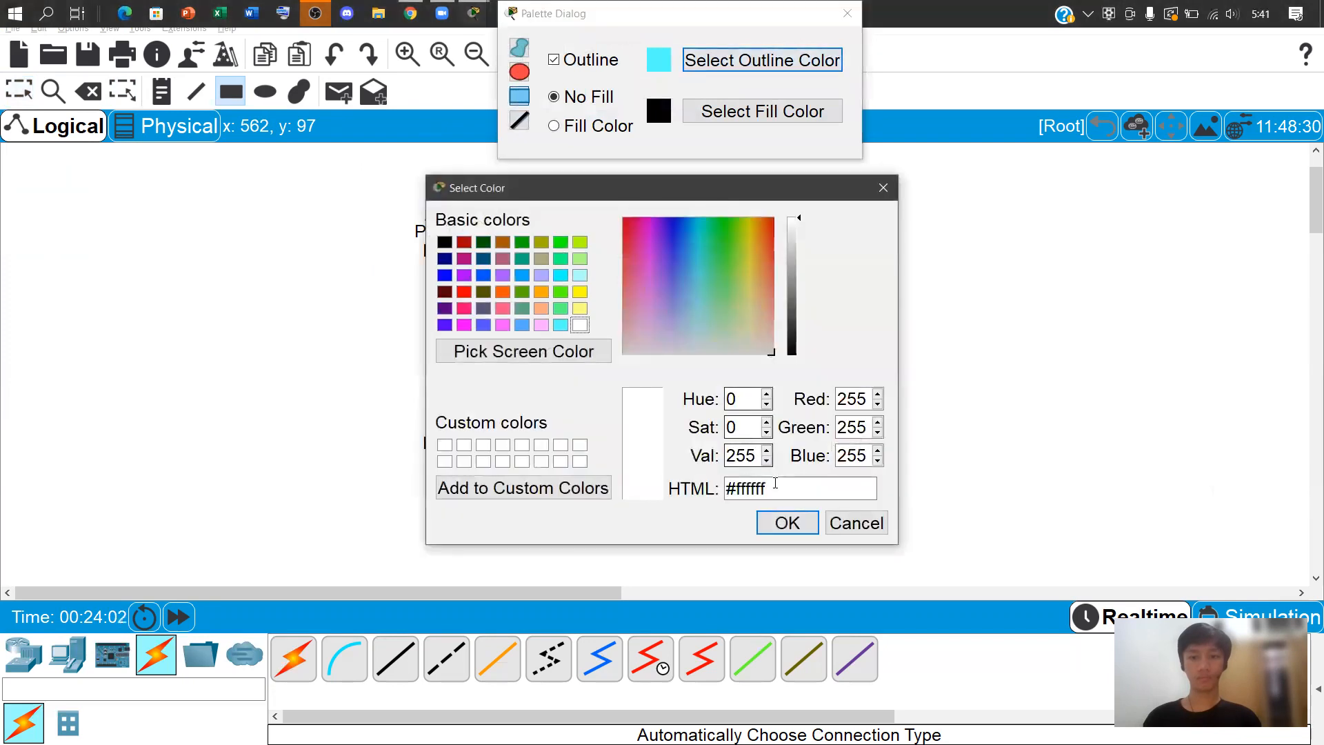
pyautogui.click(787, 522)
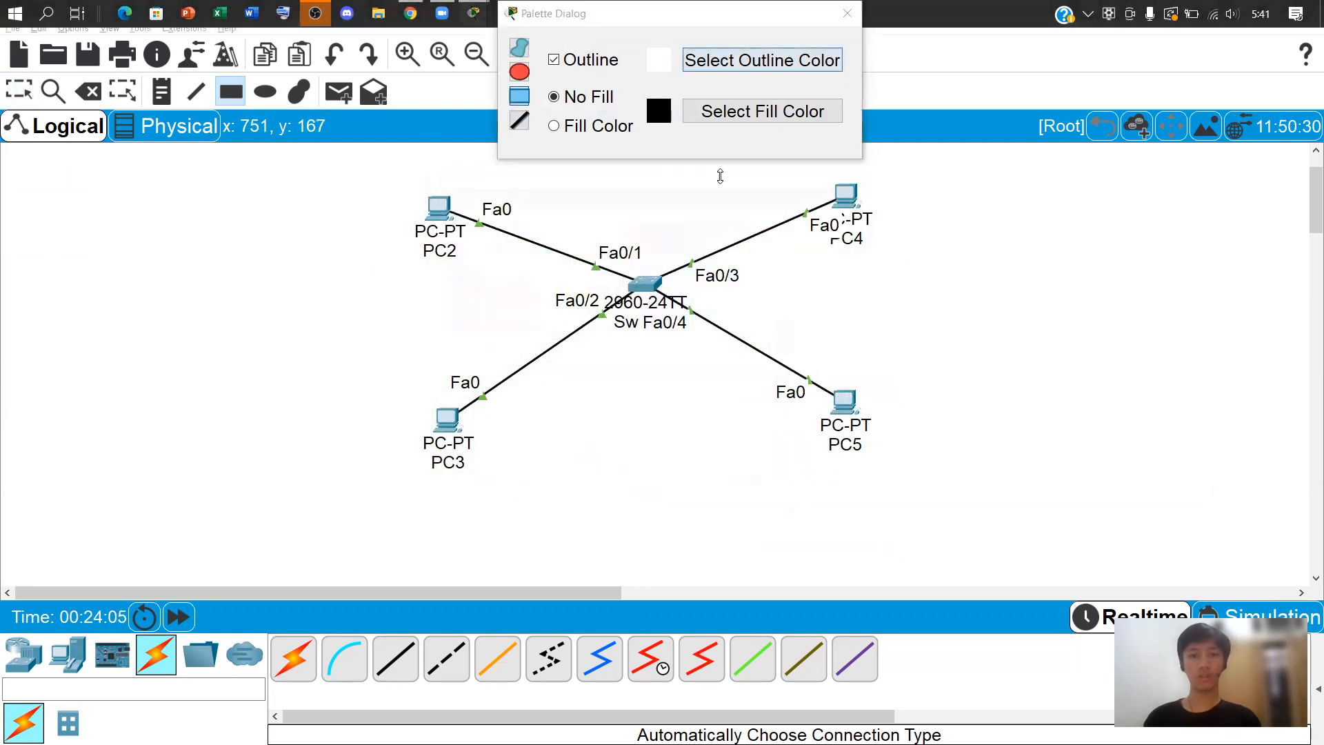
pyautogui.click(749, 63)
pyautogui.click(561, 325)
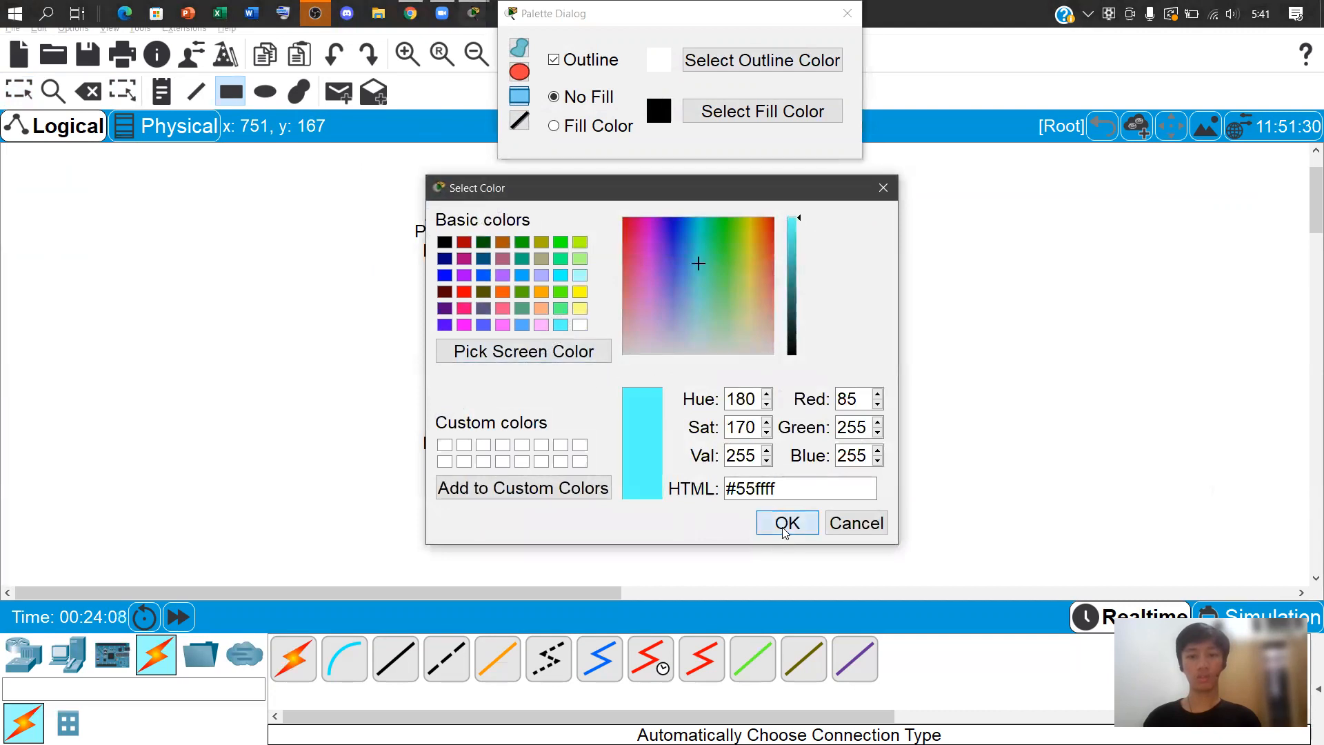
pyautogui.click(787, 523)
pyautogui.moveTo(374, 178); pyautogui.dragTo(529, 497)
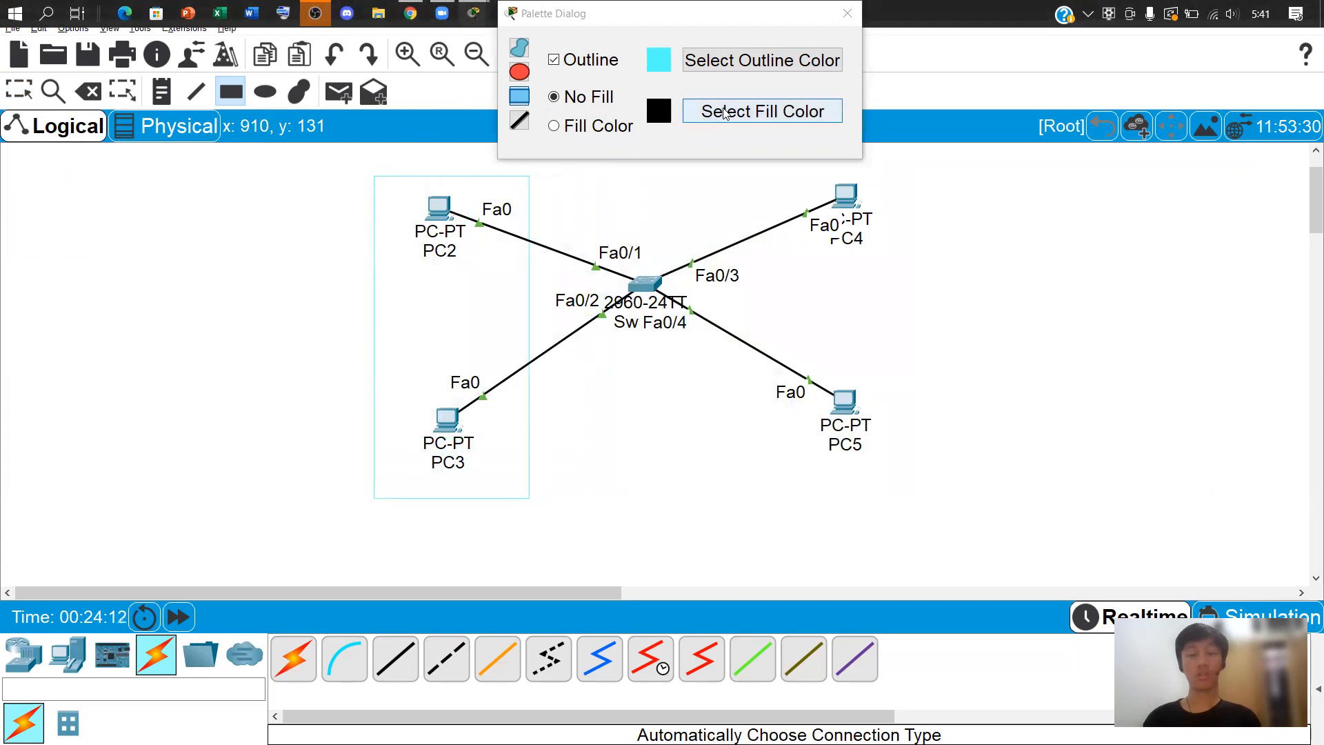
# Switch the rectangle tool from no fill to a fill color
pyautogui.click(565, 129)
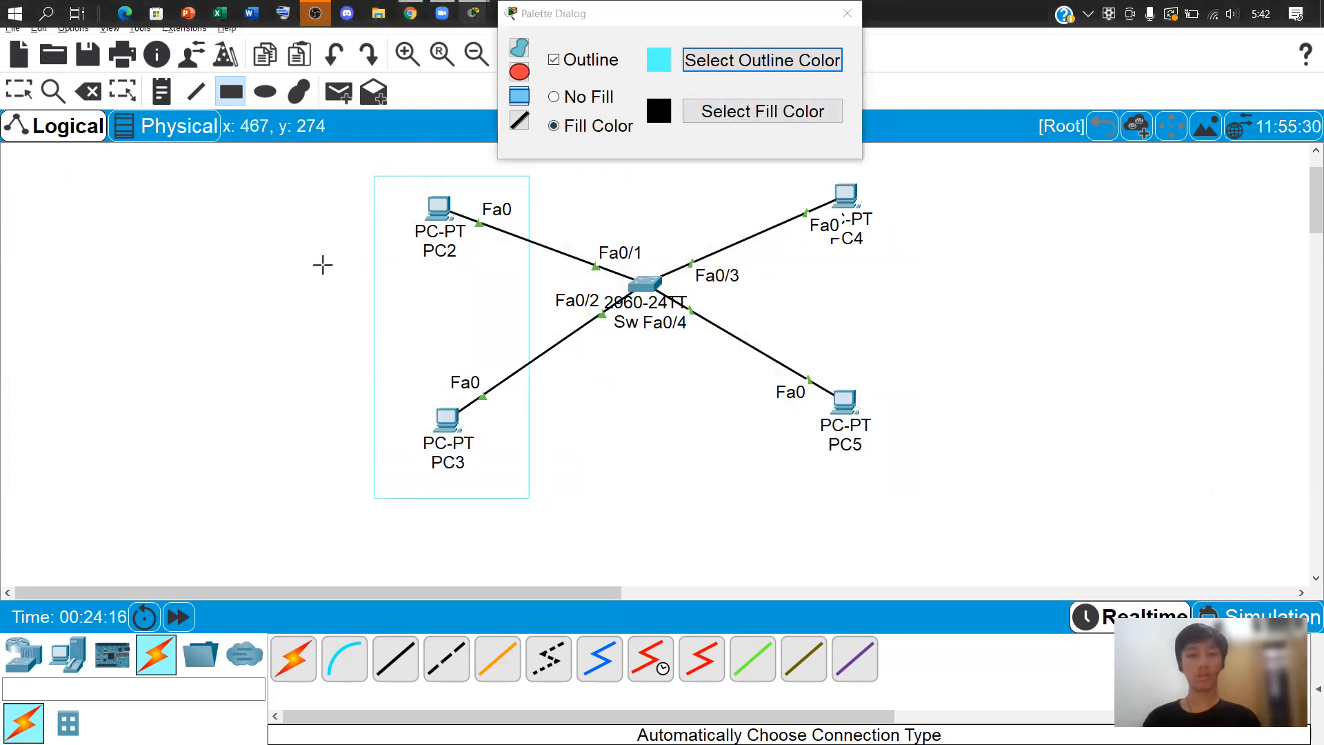
# Delete the outlined rectangle around PC2 and PC3 together with the stray shape beside it
pyautogui.click(847, 13)
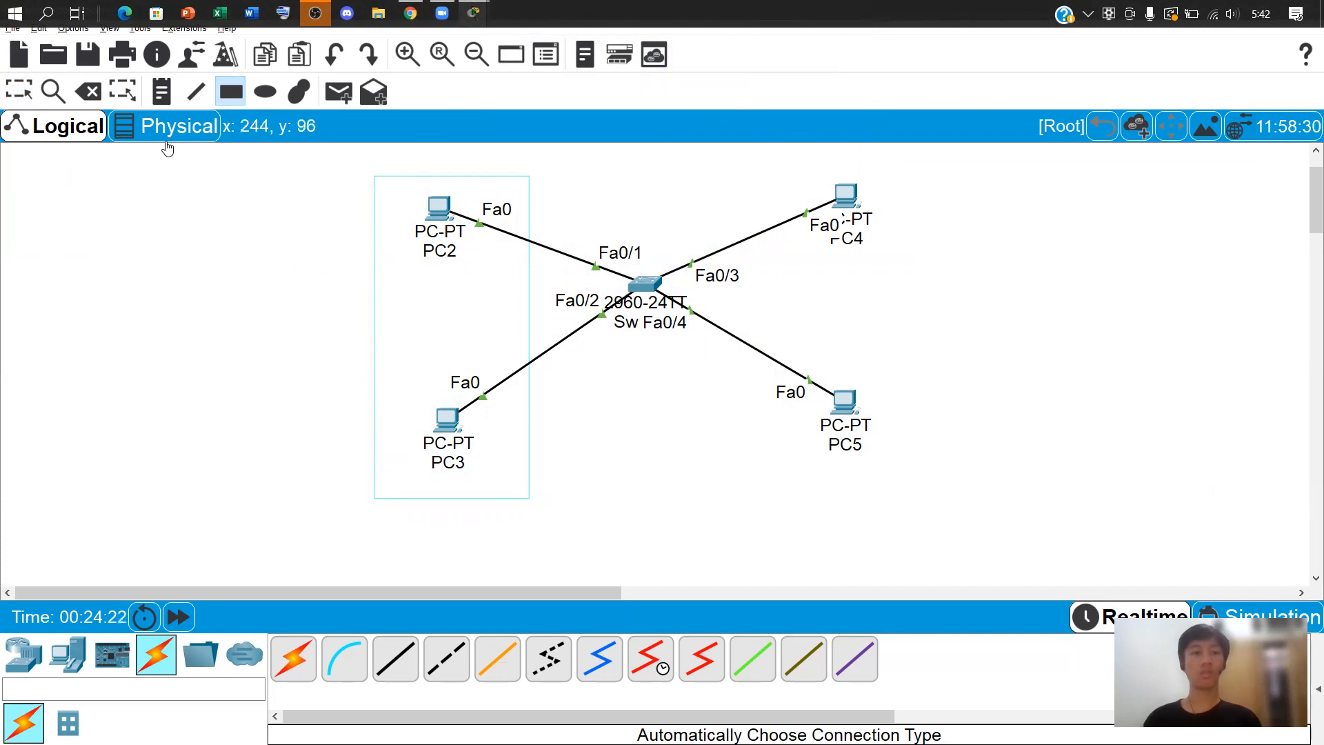
pyautogui.click(132, 284)
pyautogui.press('Delete')
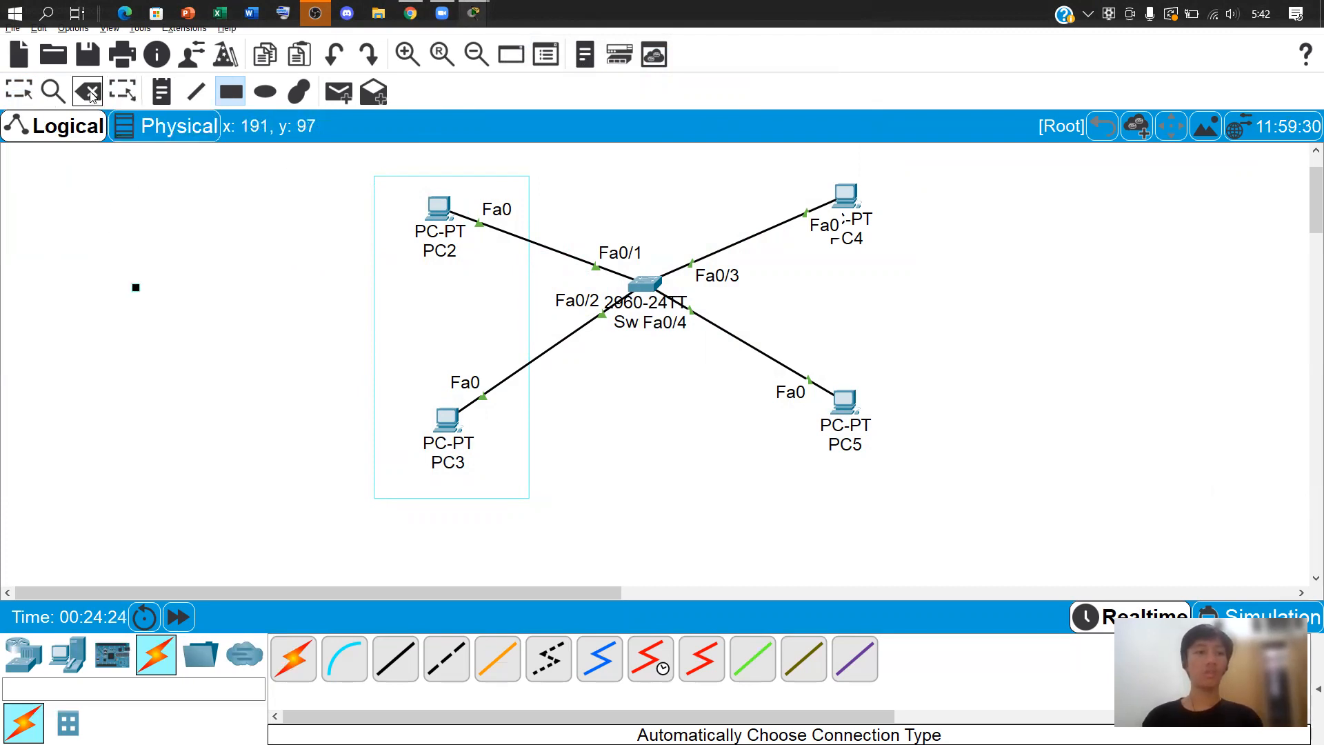
pyautogui.click(139, 287)
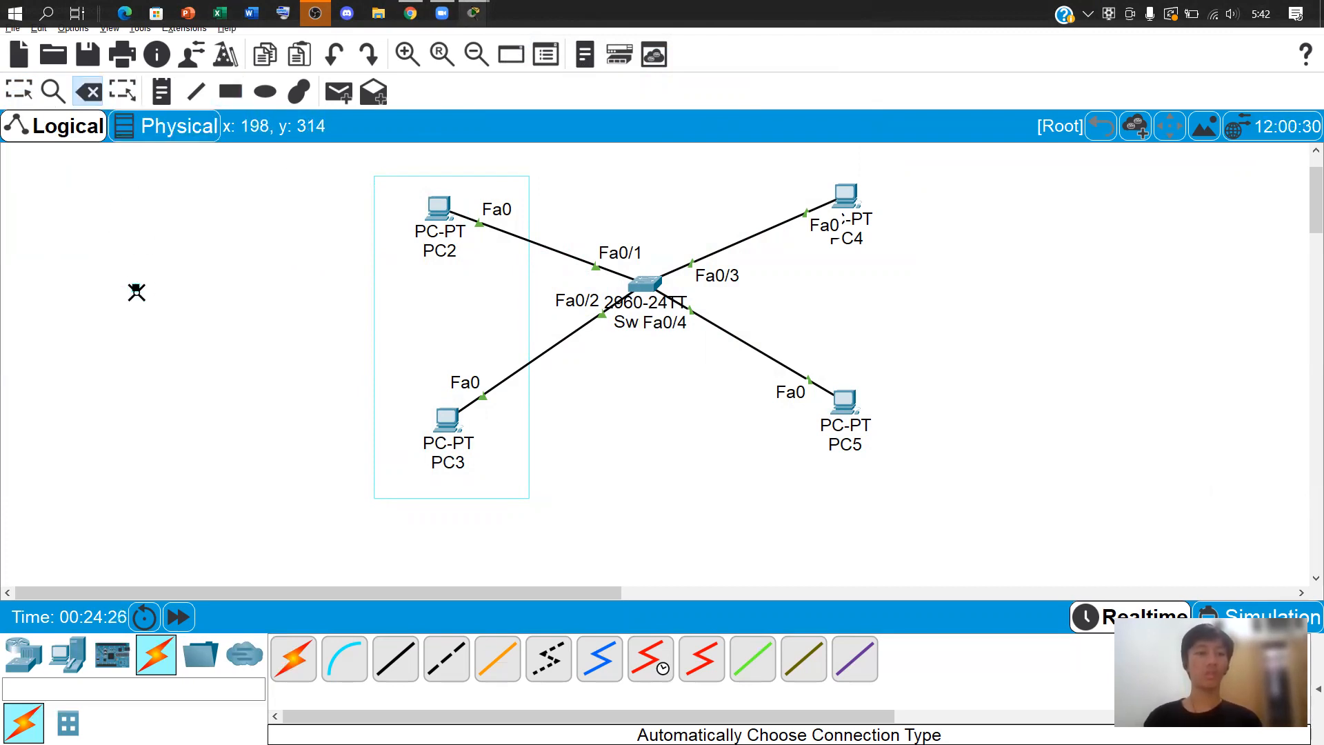
pyautogui.click(374, 284)
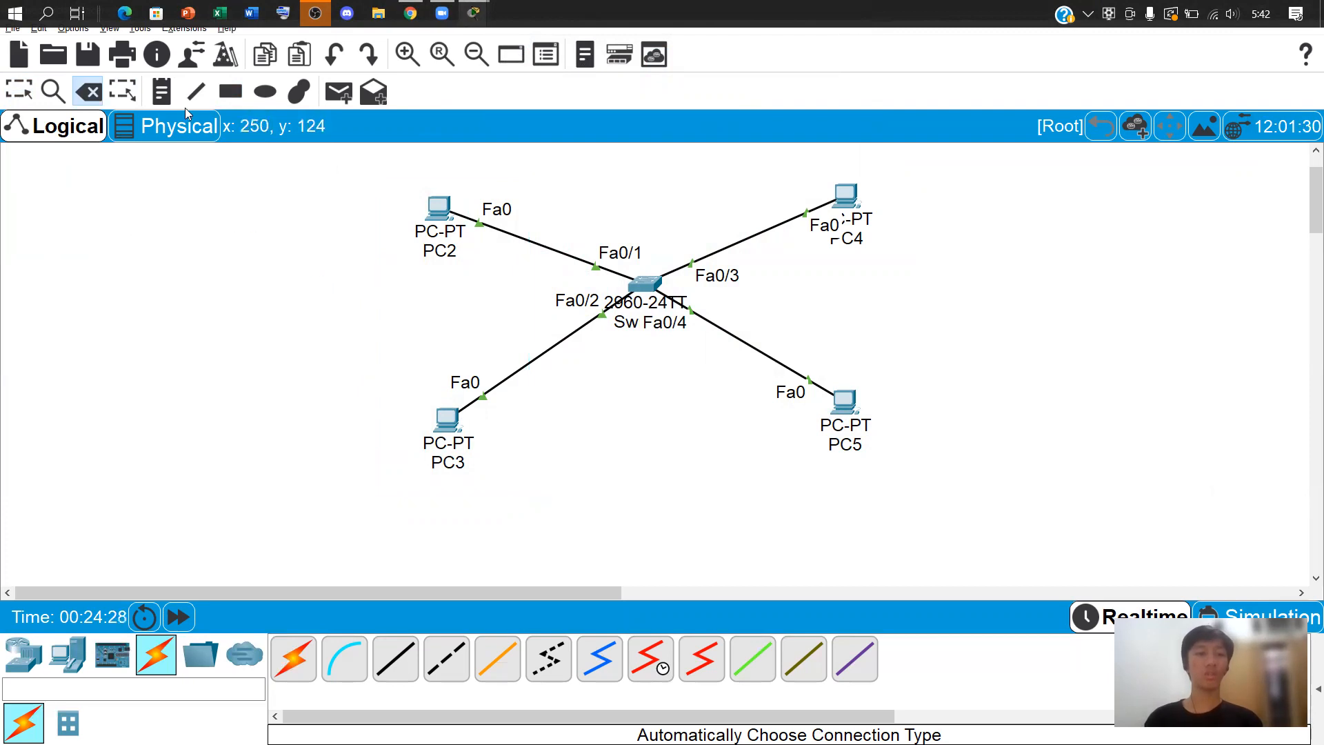
# Draw a rectangle with magenta fill #ff00ff behind PC2 and PC3, enclosing both computers
pyautogui.click(230, 91)
pyautogui.click(736, 115)
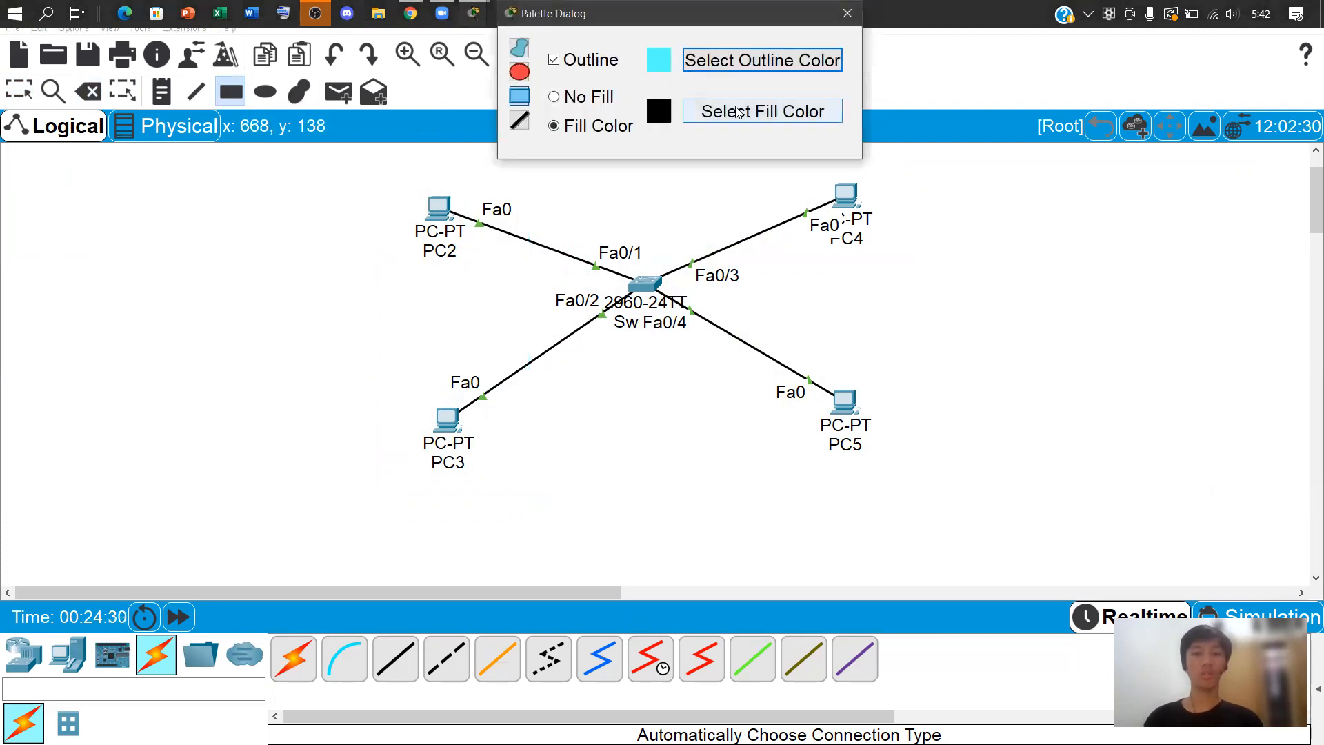
pyautogui.click(466, 324)
pyautogui.click(786, 522)
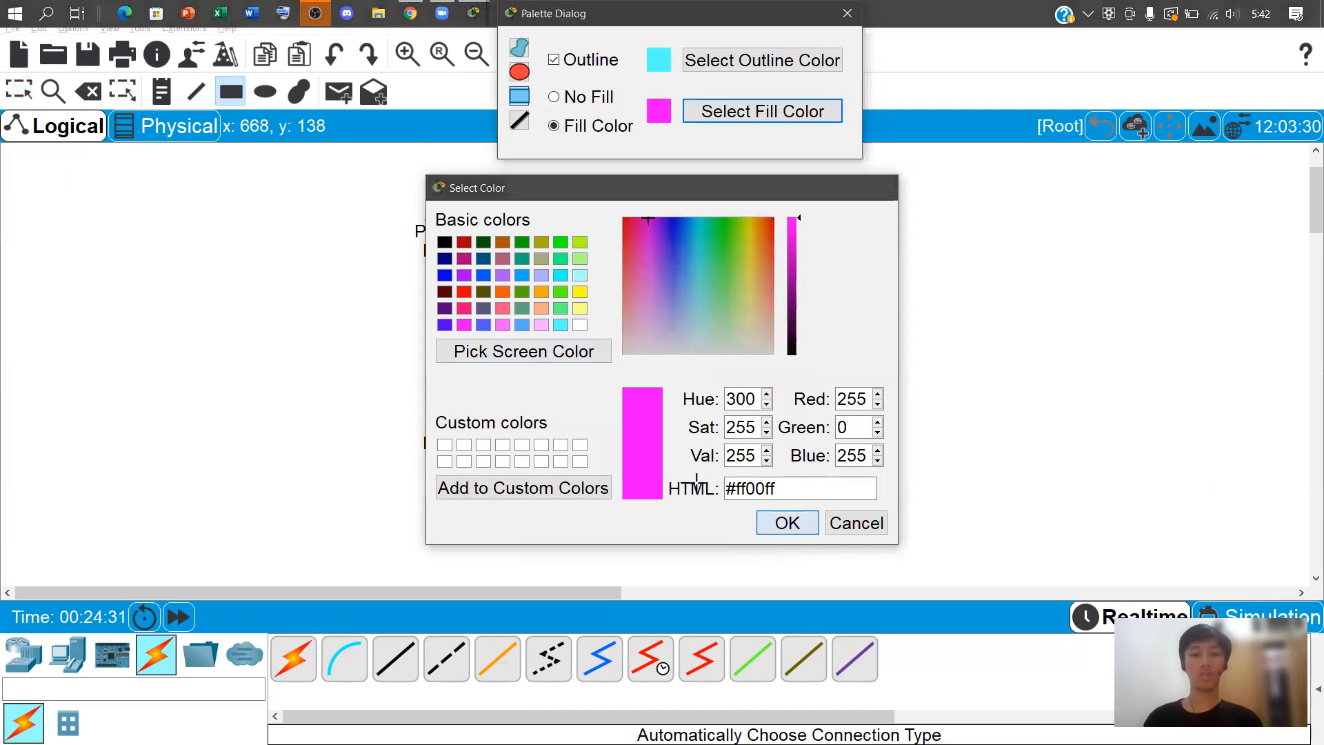
pyautogui.moveTo(371, 167); pyautogui.dragTo(585, 513)
# Draw a rectangle with blue fill #5555ff behind PC4 and PC5, enclosing both computers, and leave the drawing palette
pyautogui.click(749, 75)
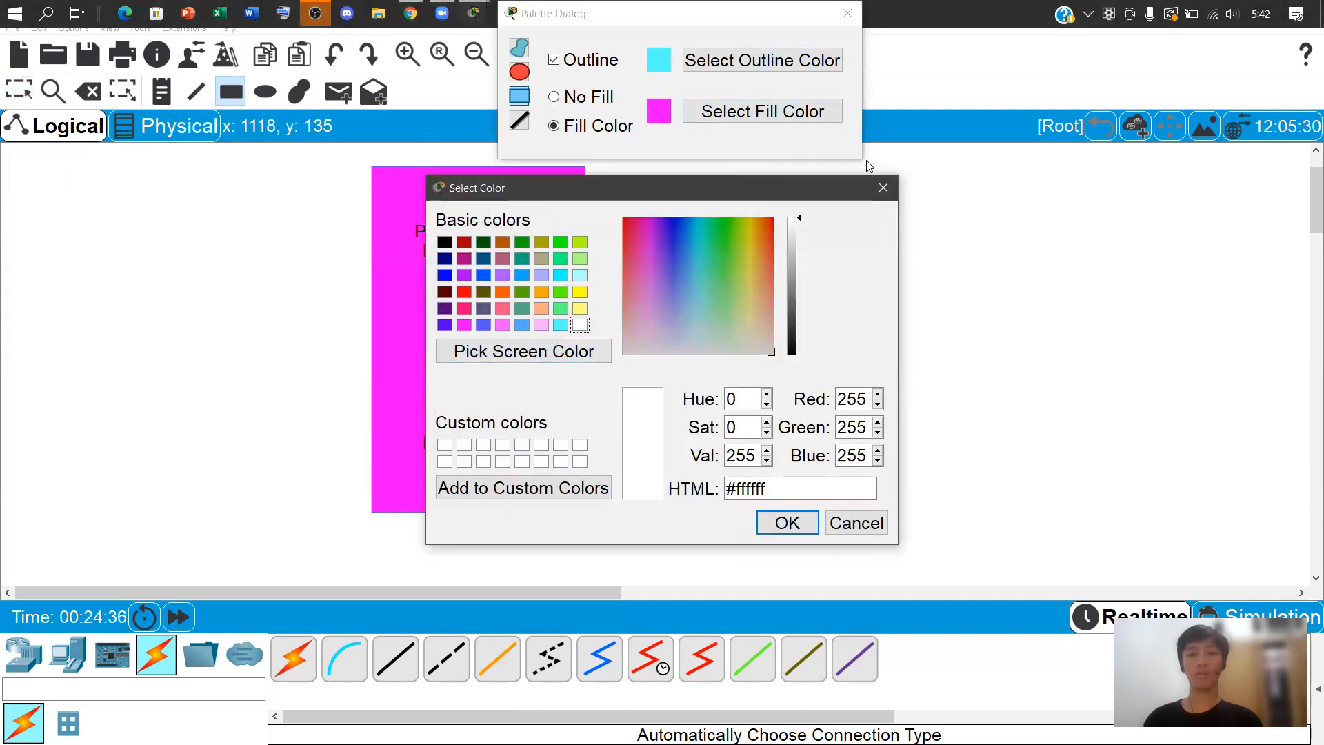
pyautogui.click(884, 188)
pyautogui.click(763, 111)
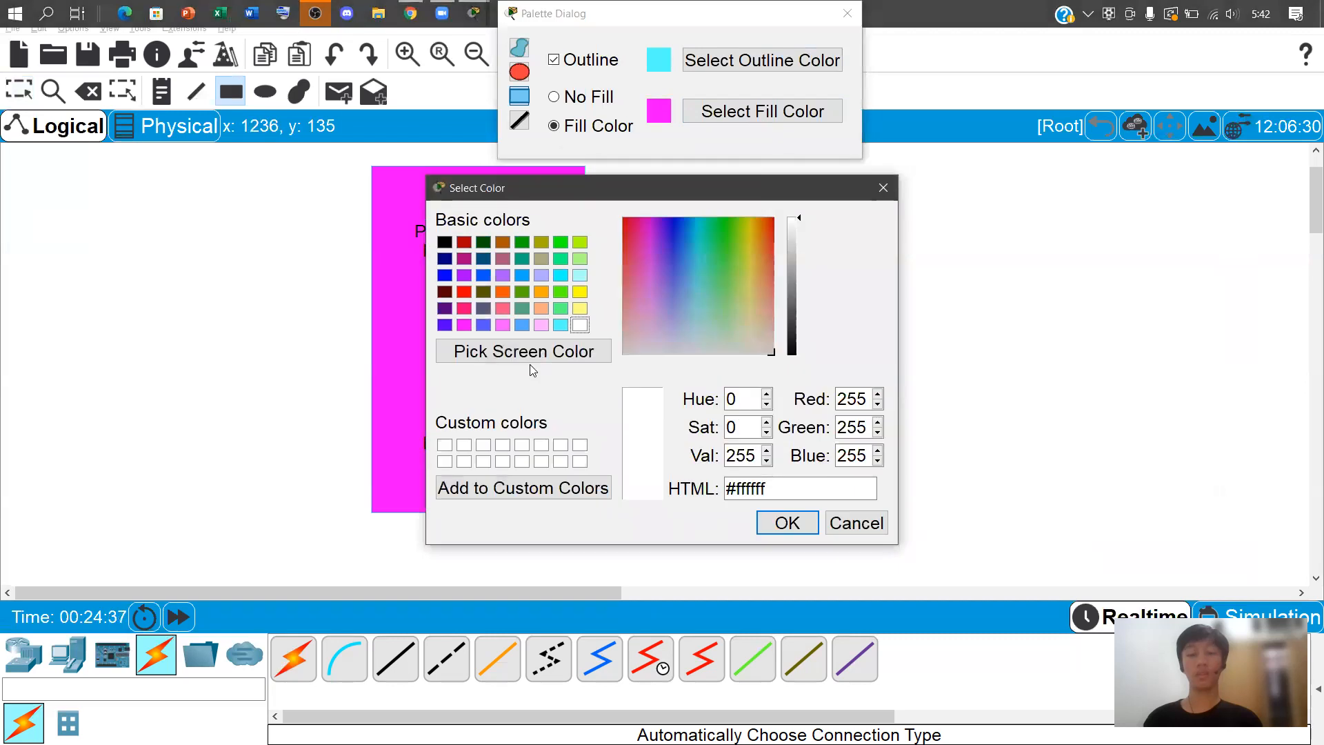
pyautogui.click(464, 324)
pyautogui.click(483, 325)
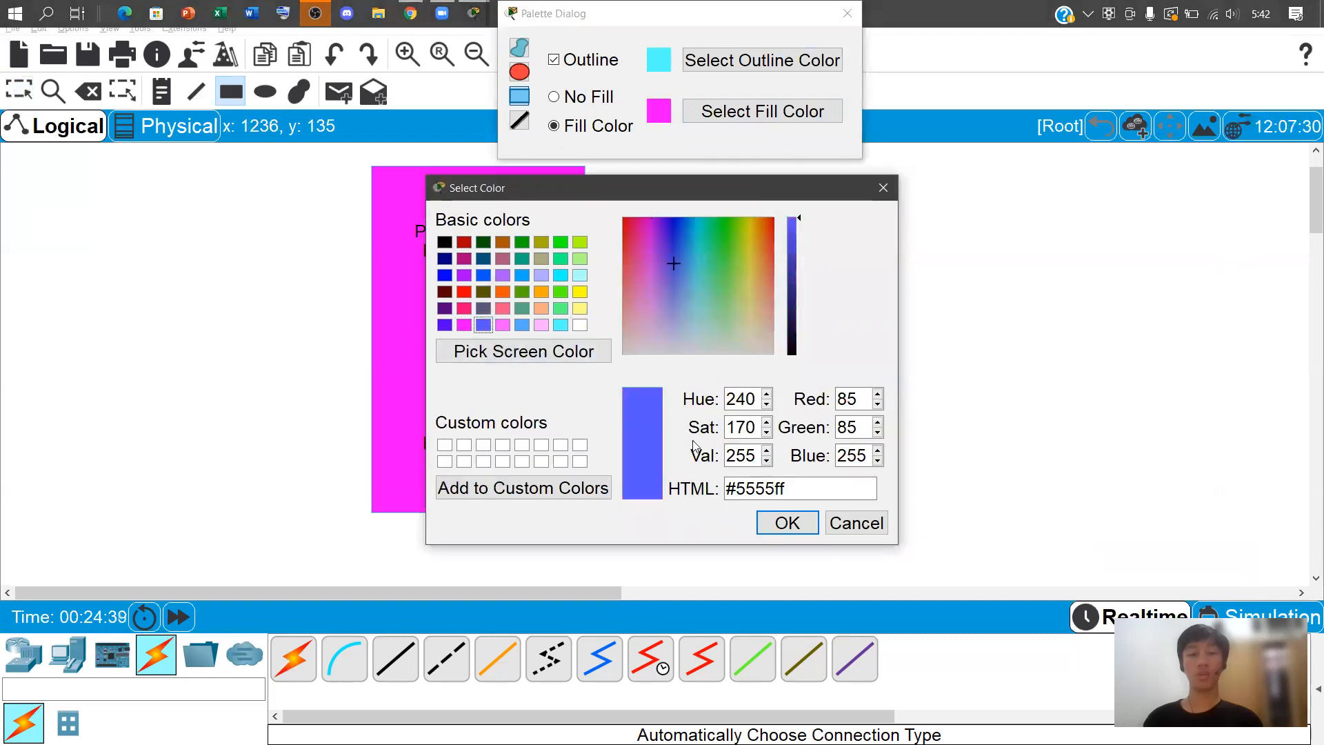
pyautogui.click(787, 523)
pyautogui.moveTo(750, 183); pyautogui.dragTo(963, 555)
pyautogui.press('Escape')
pyautogui.click(849, 15)
pyautogui.moveTo(908, 232); pyautogui.dragTo(906, 202)
pyautogui.click(997, 329)
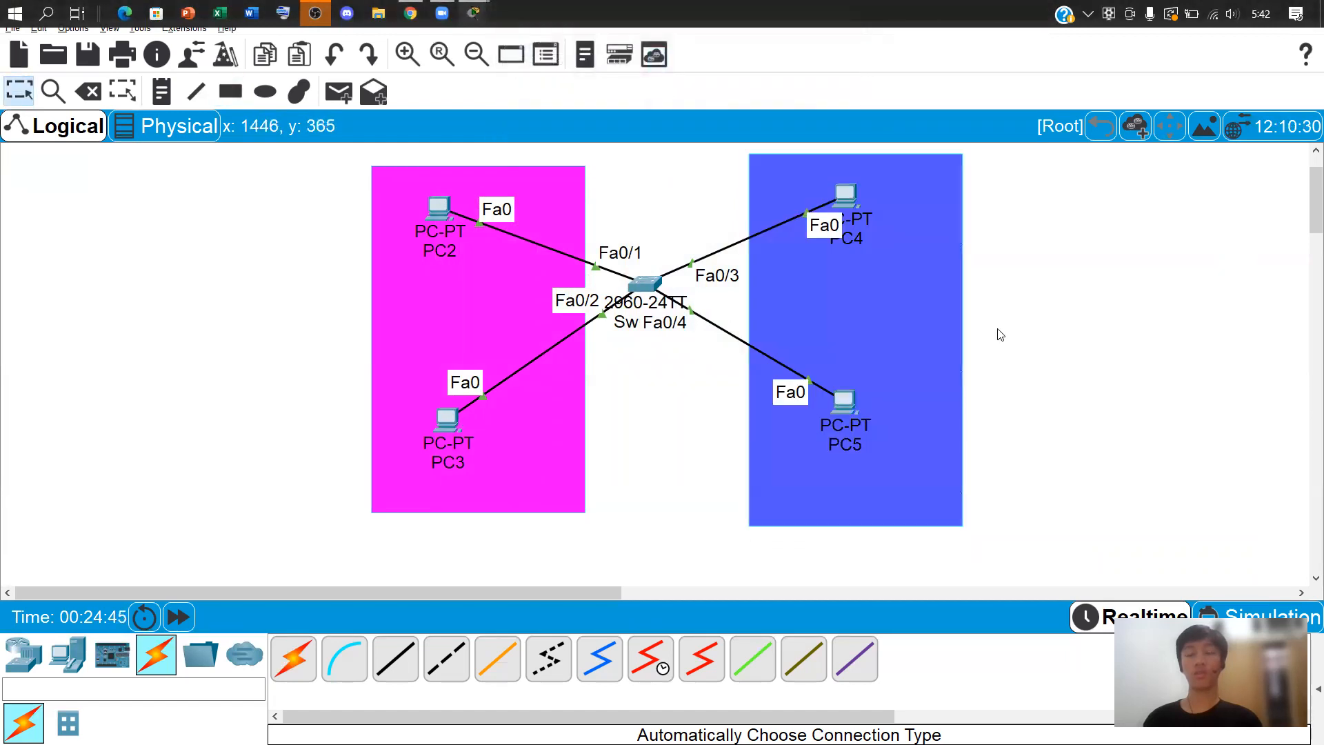
# Add two text notes, "Vlan 10" and "Vlan 20", inside the magenta rectangle between PC2 and PC3
pyautogui.click(160, 102)
pyautogui.click(420, 328)
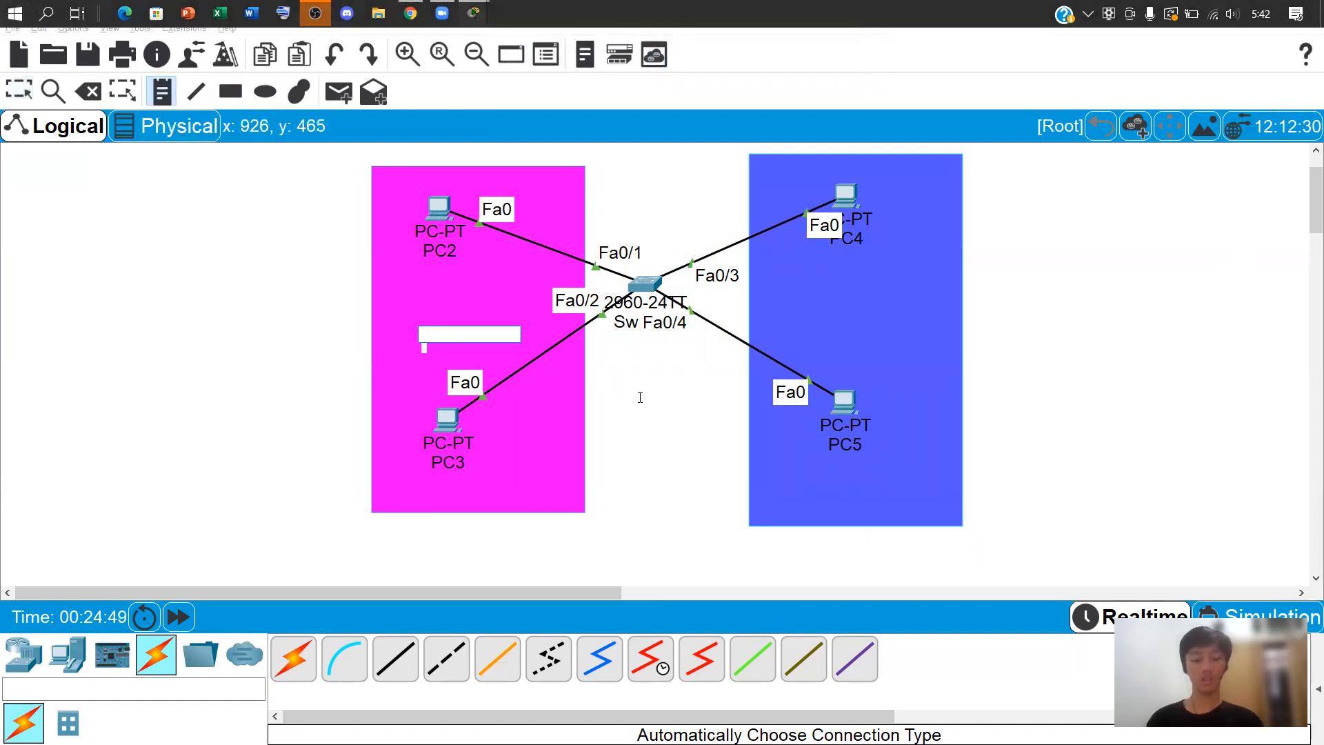
pyautogui.write('Vla')
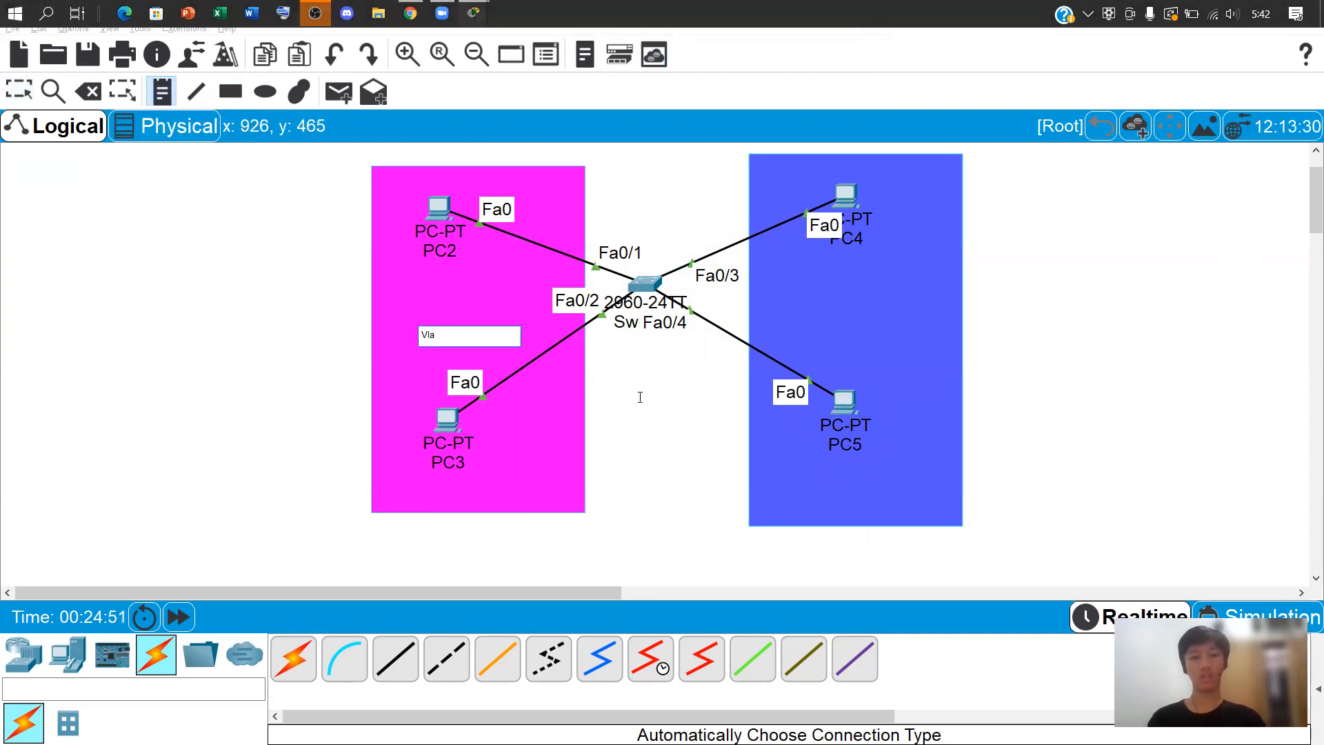
pyautogui.write('n 10')
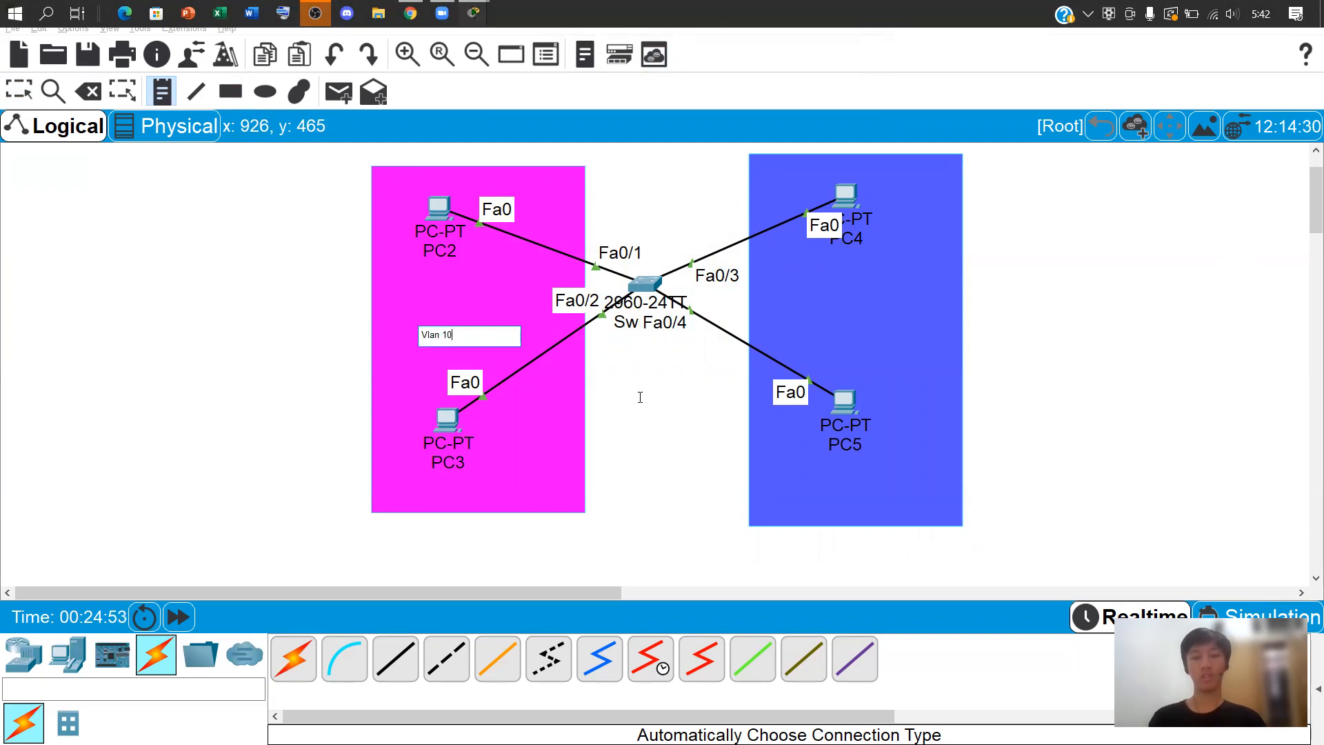
pyautogui.hotkey('ctrl', 'a')
pyautogui.hotkey('ctrl', 'c')
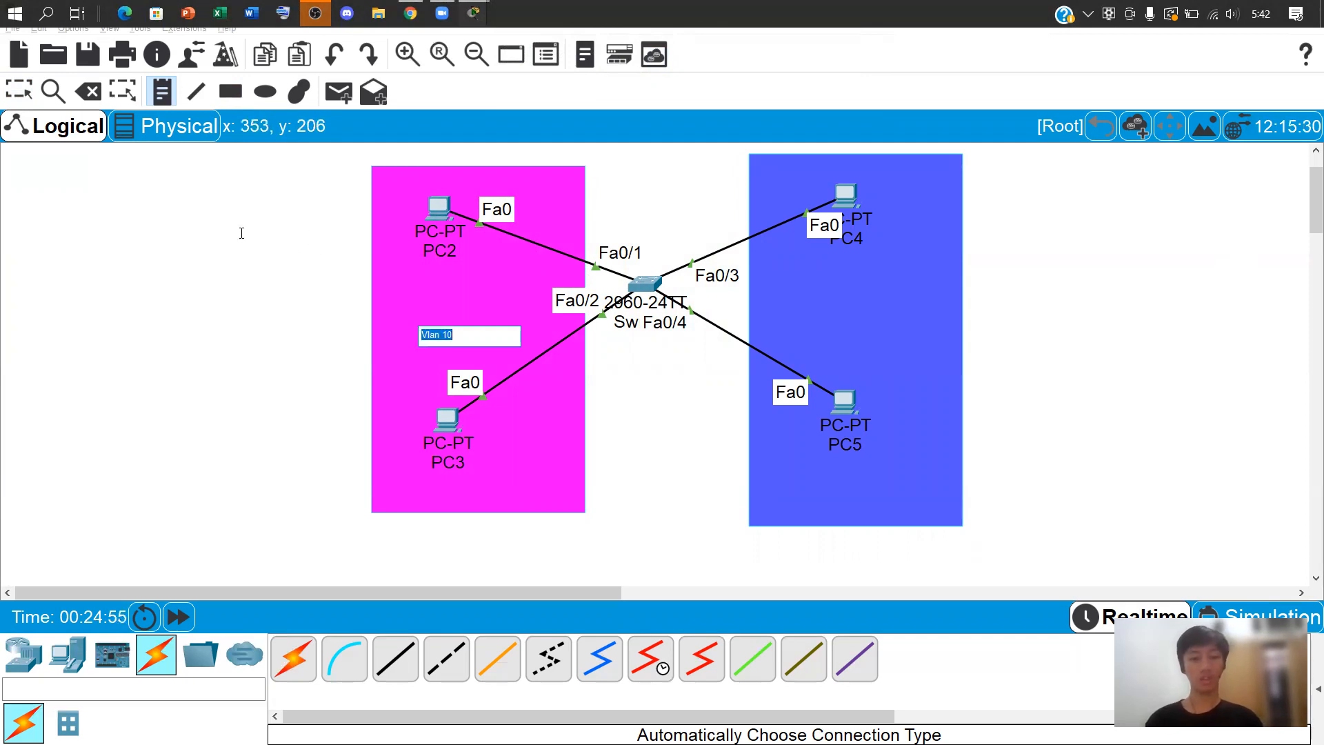
pyautogui.click(412, 366)
pyautogui.hotkey('ctrl', 'v')
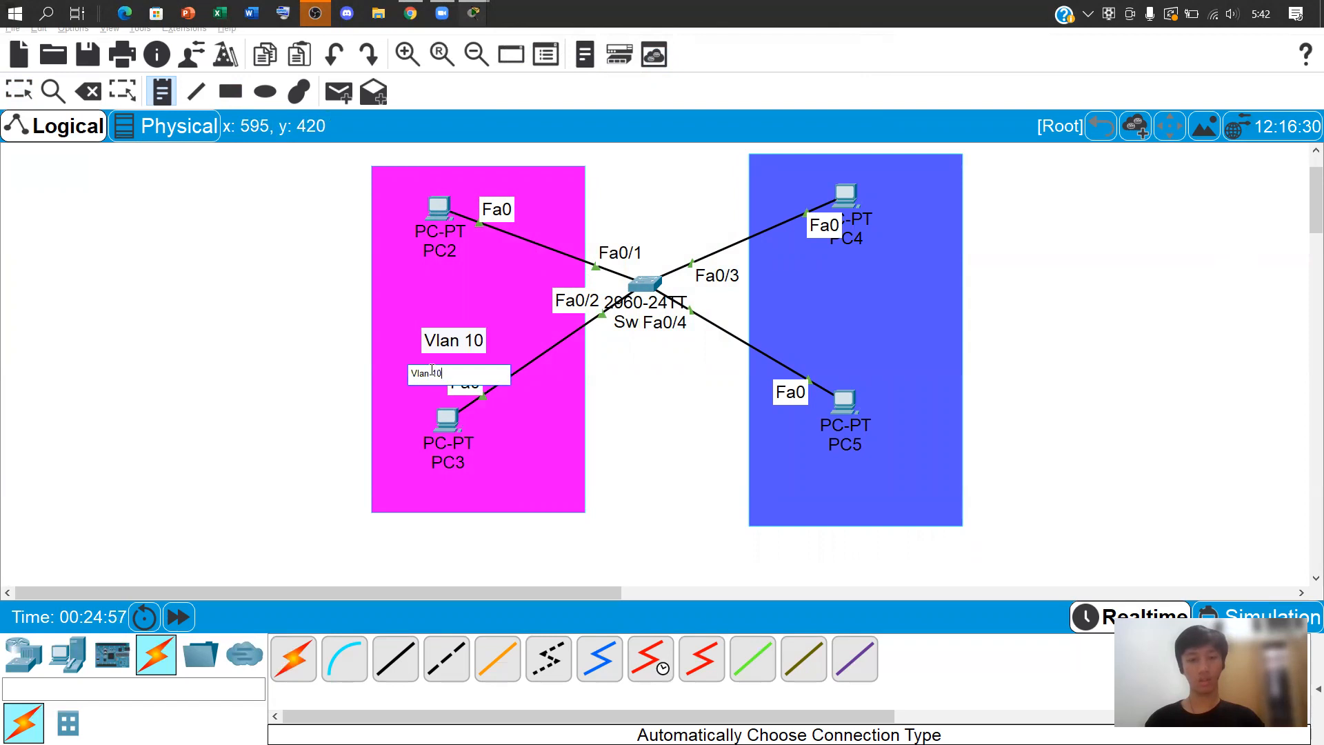
pyautogui.press('Return')
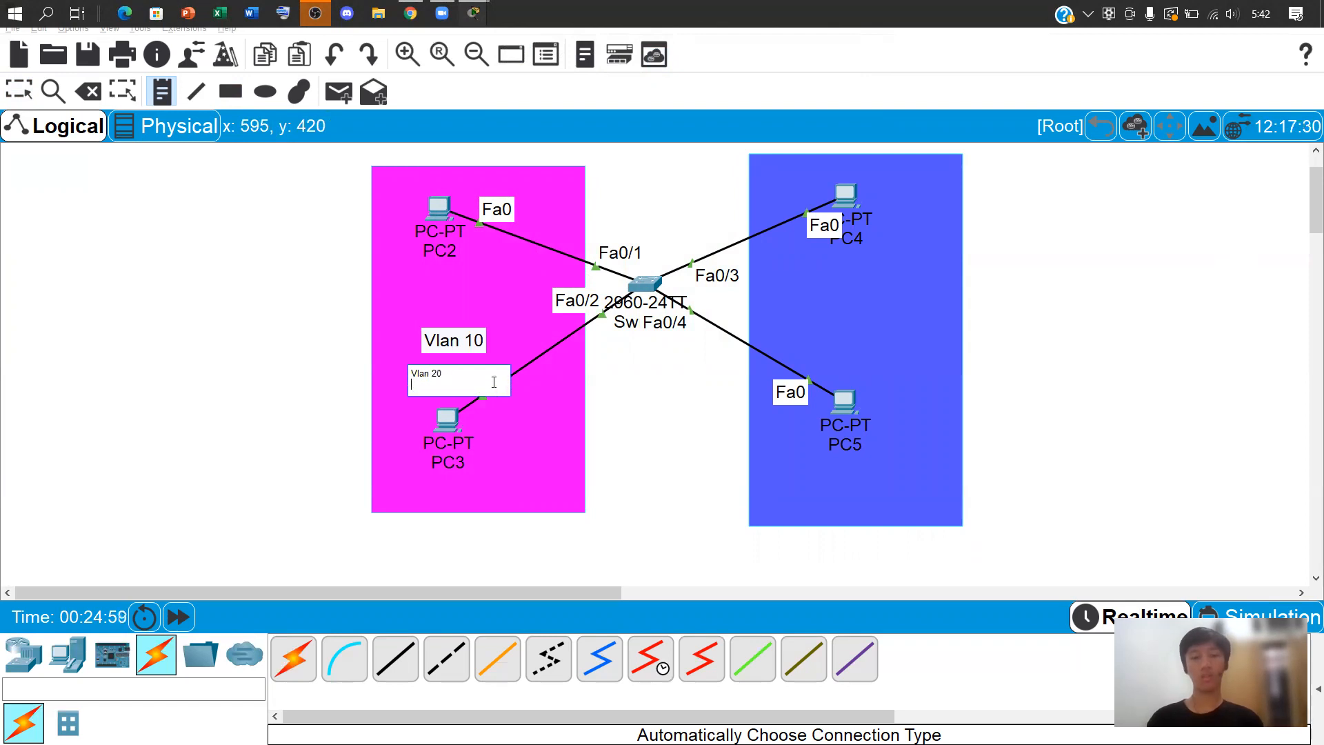
# Add two more text notes, "Vlan 30" and "Vlan 40", below the switch
pyautogui.click(599, 385)
pyautogui.hotkey('ctrl', 'v')
pyautogui.write('0')
pyautogui.click(687, 456)
pyautogui.hotkey('ctrl', 'v')
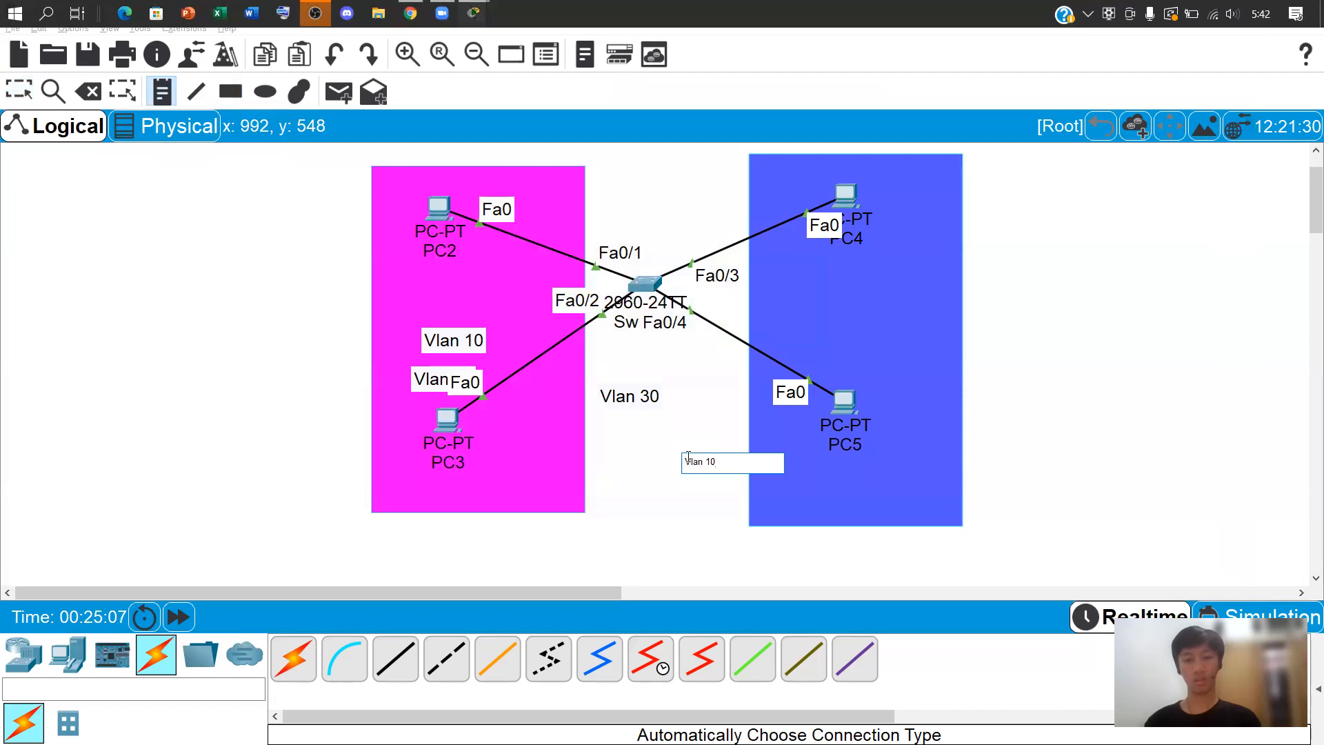
pyautogui.write('40')
pyautogui.click(679, 517)
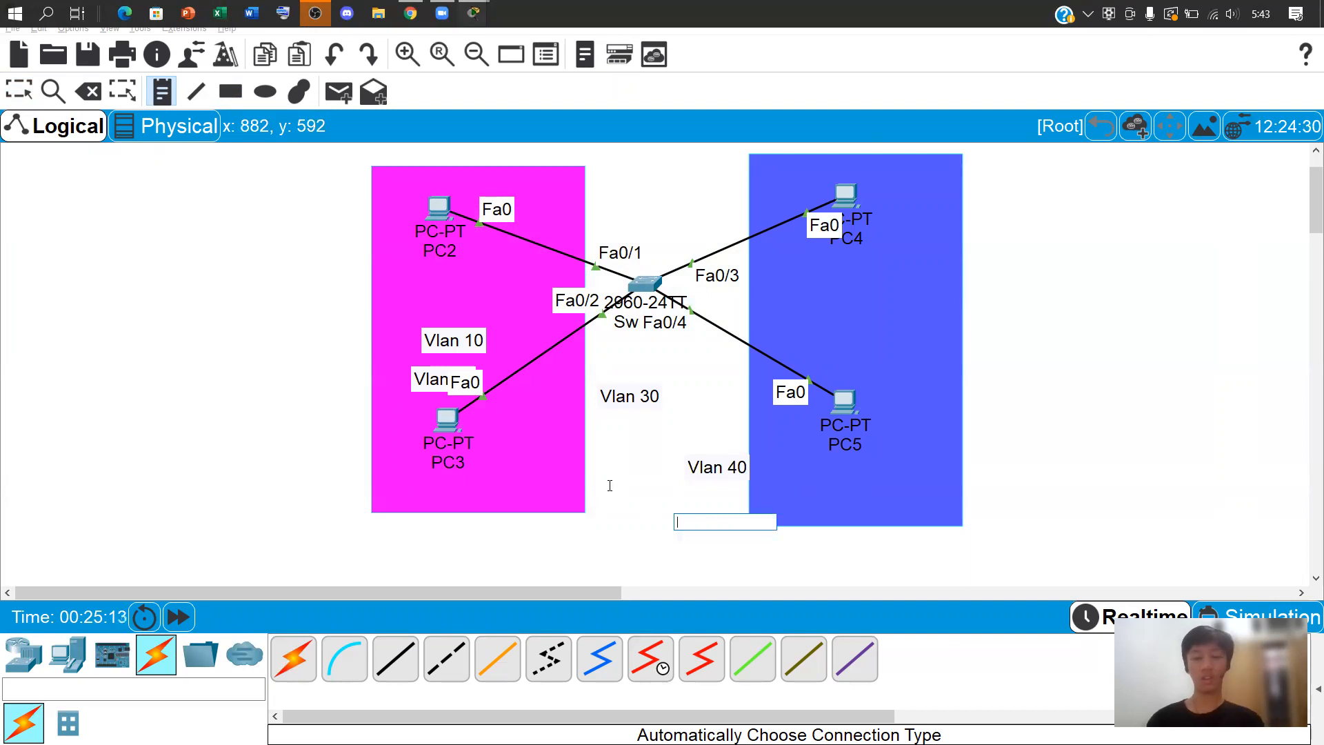
pyautogui.press('Escape')
# Position the notes Vlan 10, Vlan 20, Vlan 30 and Vlan 40 beneath PC2, PC3, PC4 and PC5 respectively
pyautogui.moveTo(449, 346); pyautogui.dragTo(434, 276)
pyautogui.moveTo(440, 384); pyautogui.dragTo(445, 487)
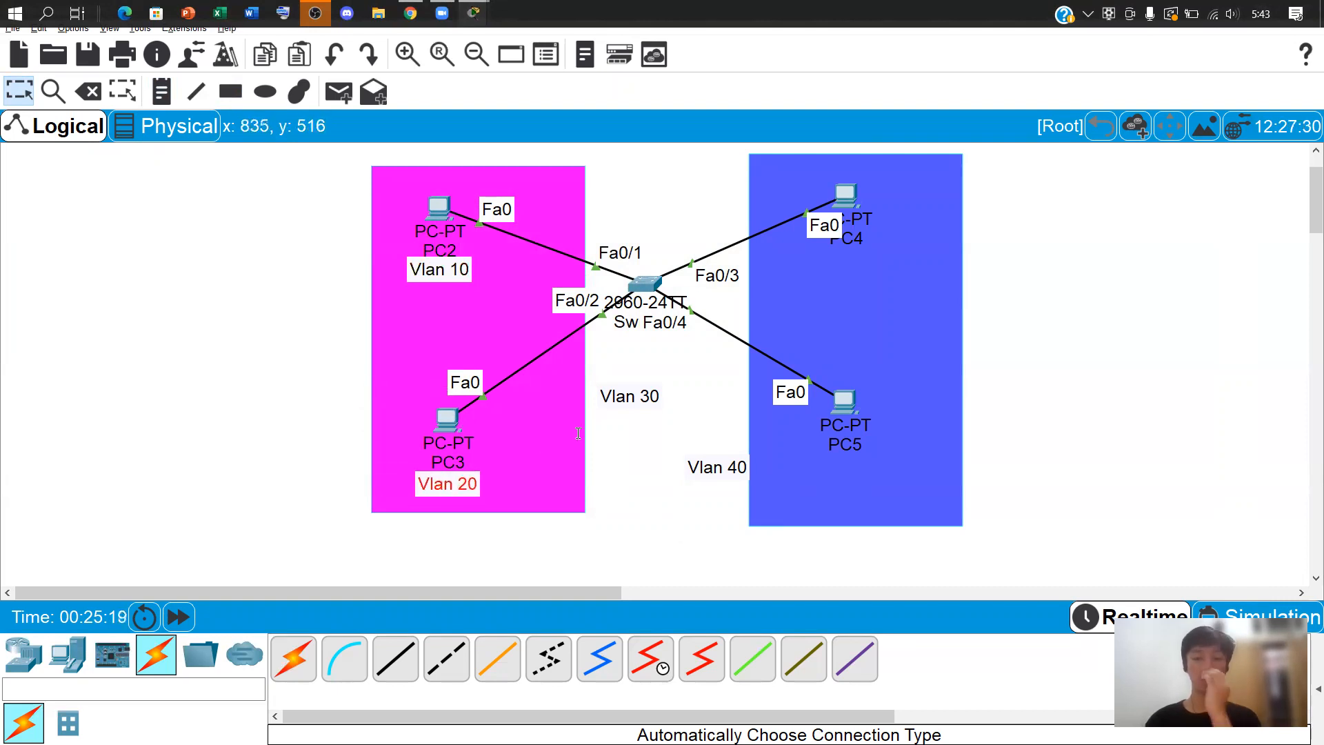
pyautogui.moveTo(612, 396); pyautogui.dragTo(864, 262)
pyautogui.moveTo(704, 481); pyautogui.dragTo(848, 475)
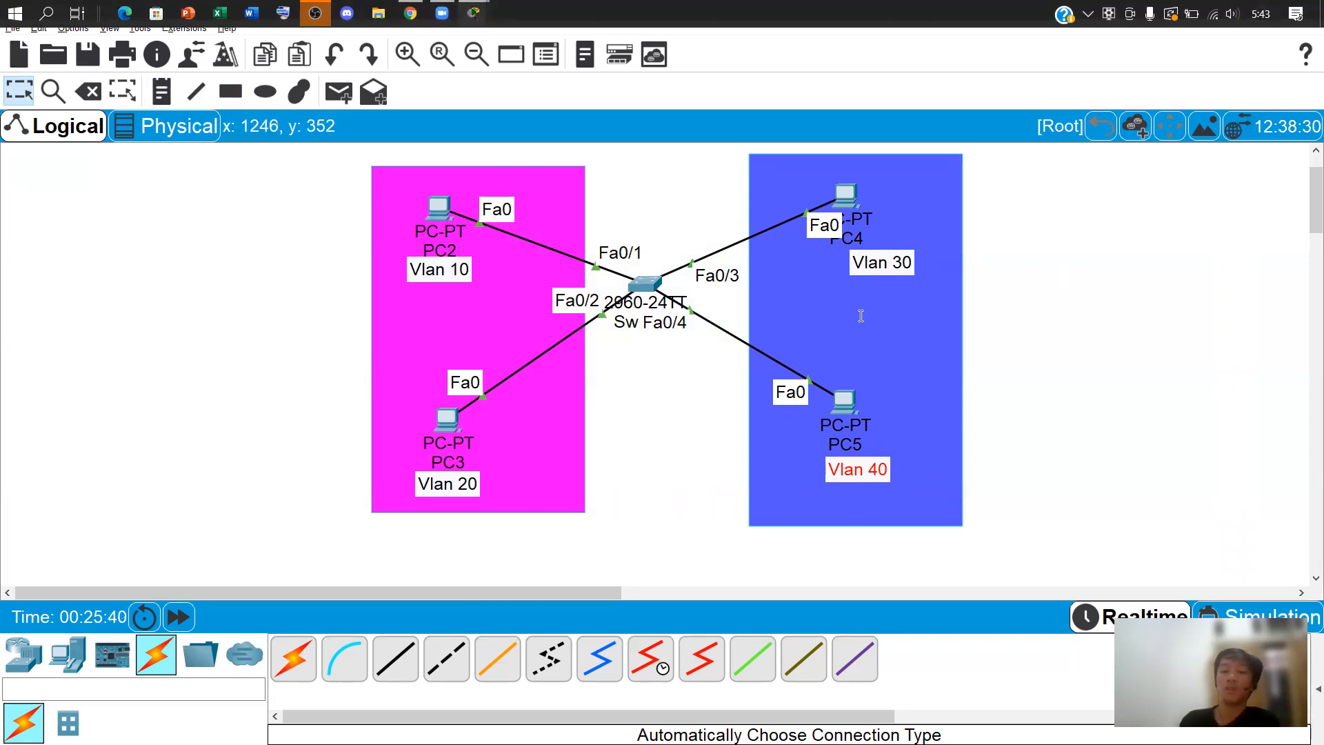
# Move the Vlan 20 note to the blue rectangle's outer edge and the Vlan 10 note to the magenta rectangle's outer edge
pyautogui.moveTo(473, 491); pyautogui.dragTo(990, 342)
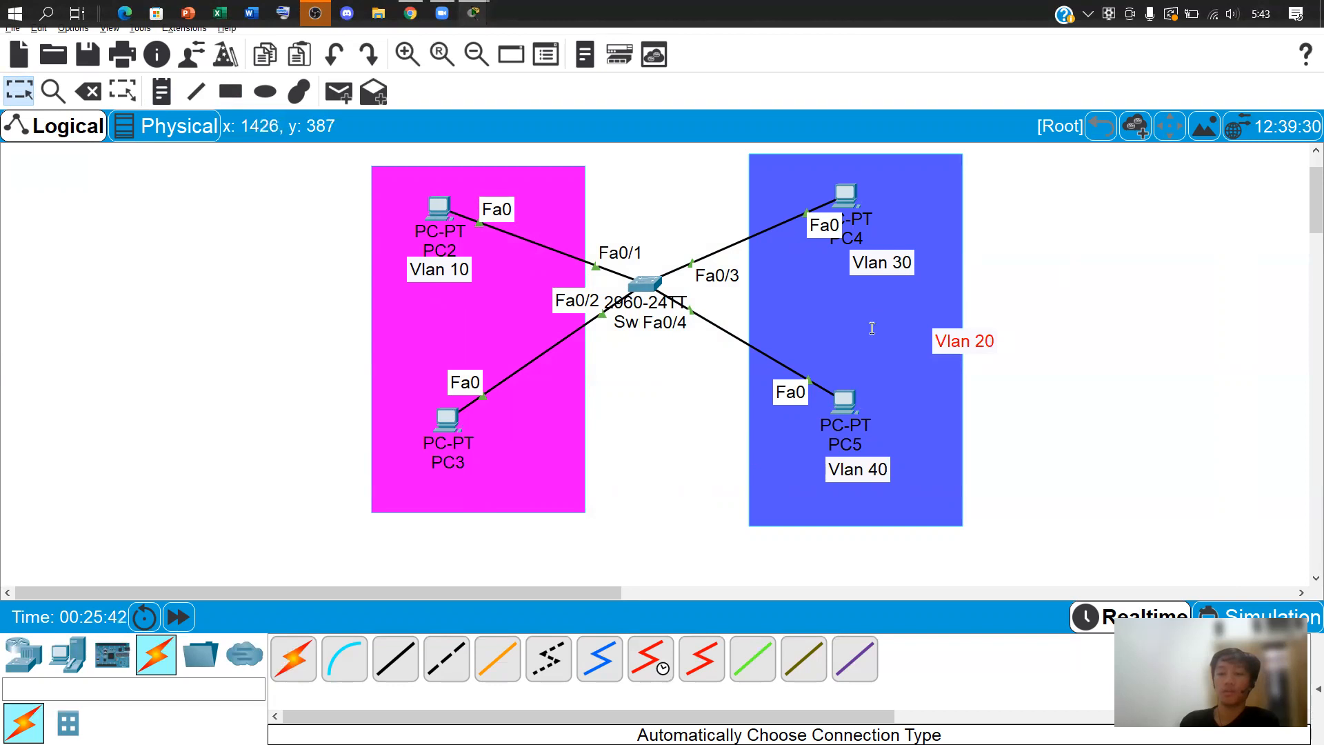
pyautogui.moveTo(439, 269); pyautogui.dragTo(376, 354)
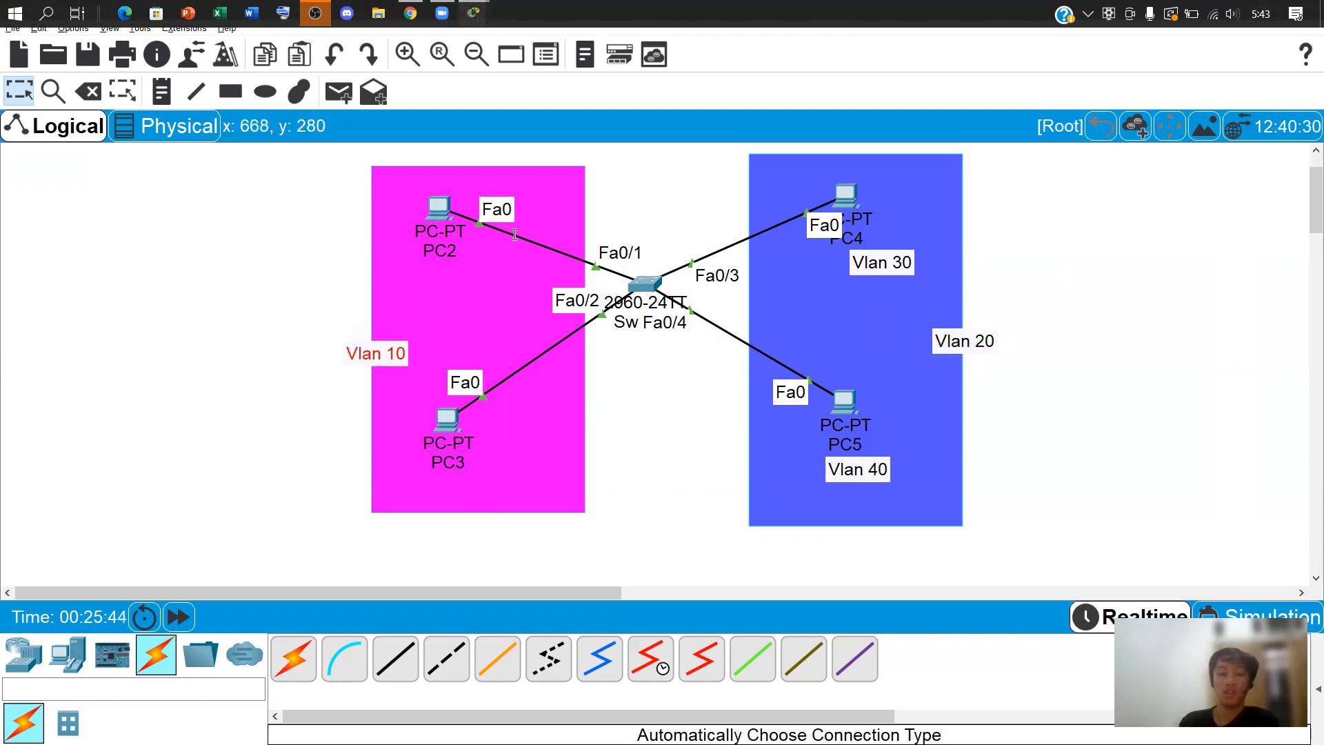
# Remove the Vlan 40 note under PC5 and the Vlan 30 note under PC4 by clearing their text
pyautogui.doubleClick(850, 474)
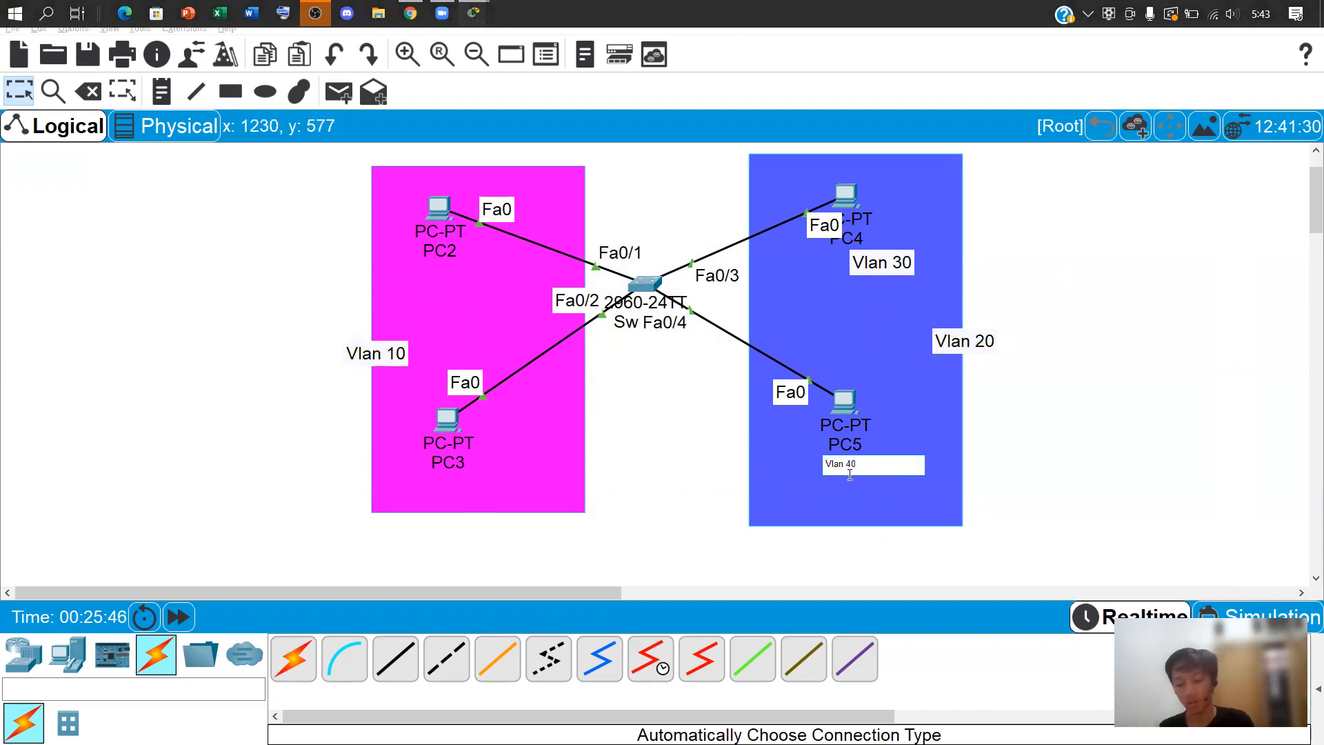
pyautogui.press('BackSpace')
pyautogui.doubleClick(866, 467)
pyautogui.doubleClick(838, 465)
pyautogui.press('BackSpace')
pyautogui.press('BackSpace')
pyautogui.press('BackSpace')
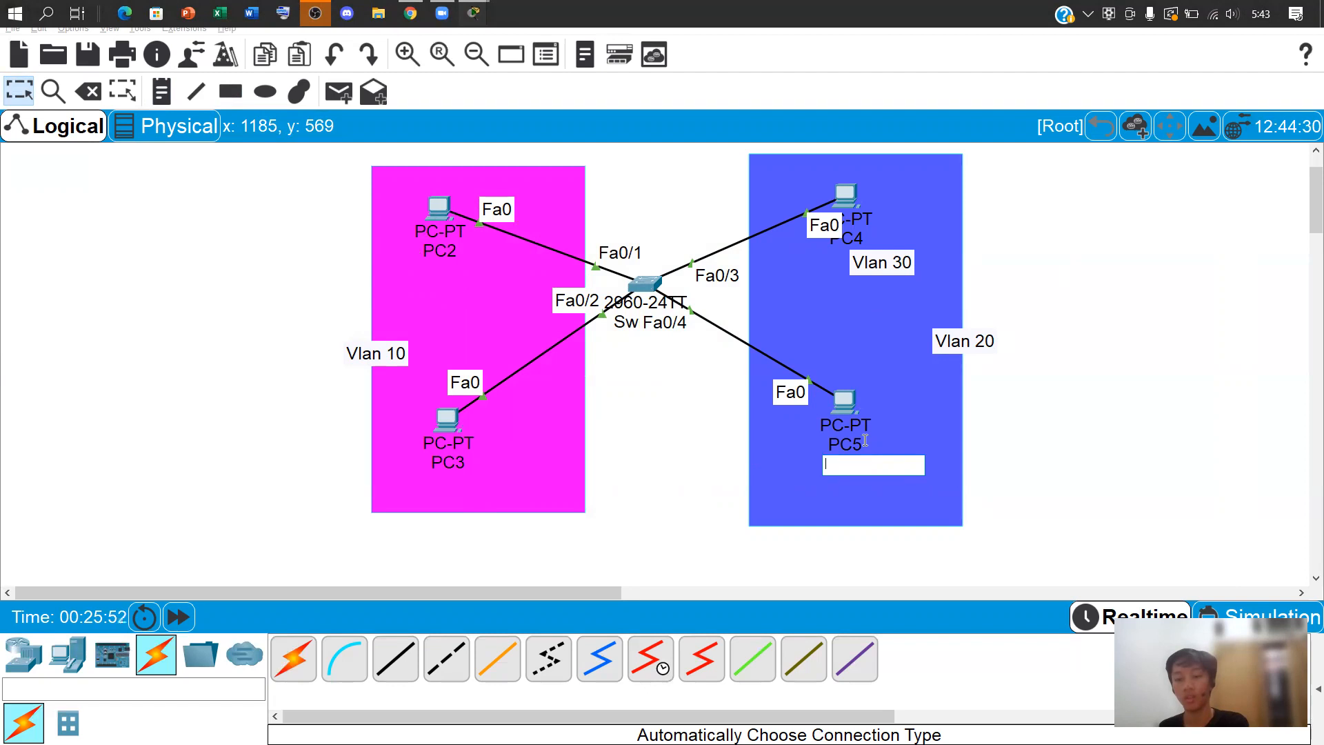
pyautogui.doubleClick(887, 257)
pyautogui.tripleClick(886, 256)
pyautogui.press('BackSpace')
pyautogui.click(1183, 319)
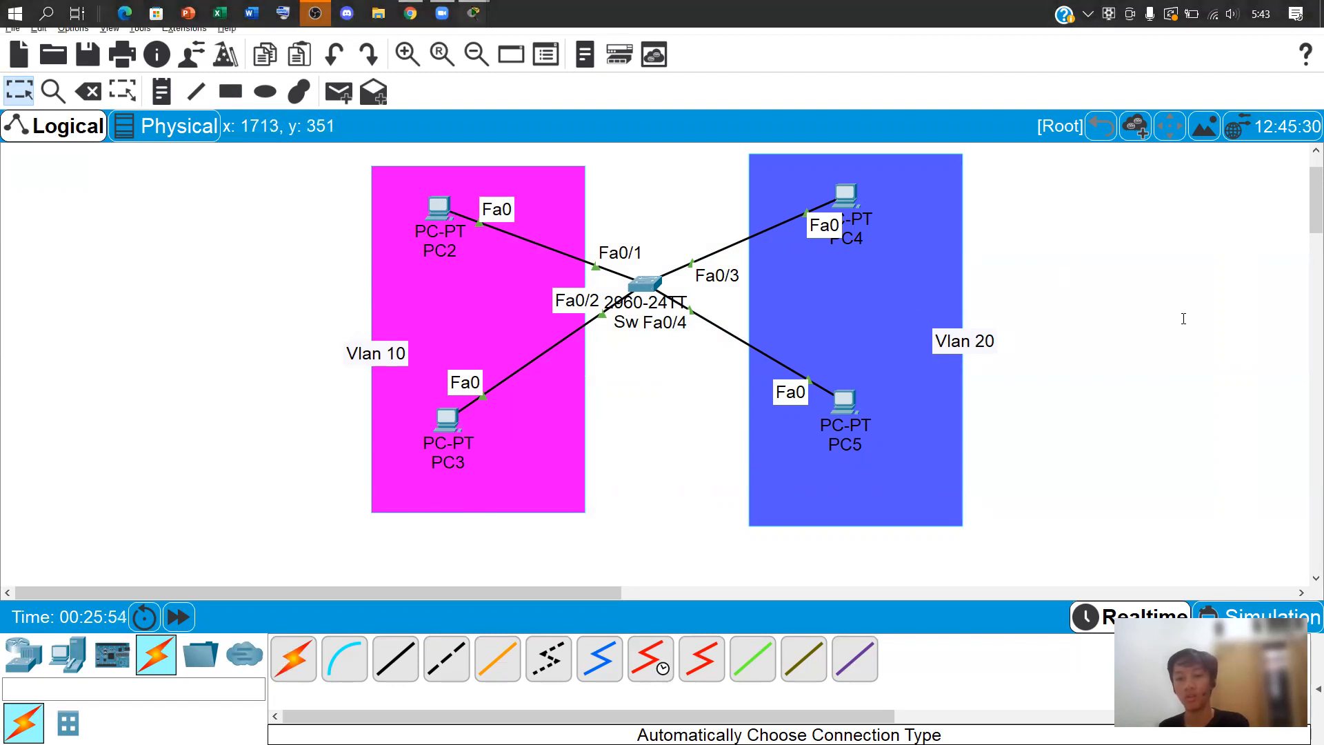
# Delete VLANs 30, 40 and 50 from the switch's command line with "no vlan 30", "no vlan 40" and "no vlan 50"
pyautogui.click(651, 282)
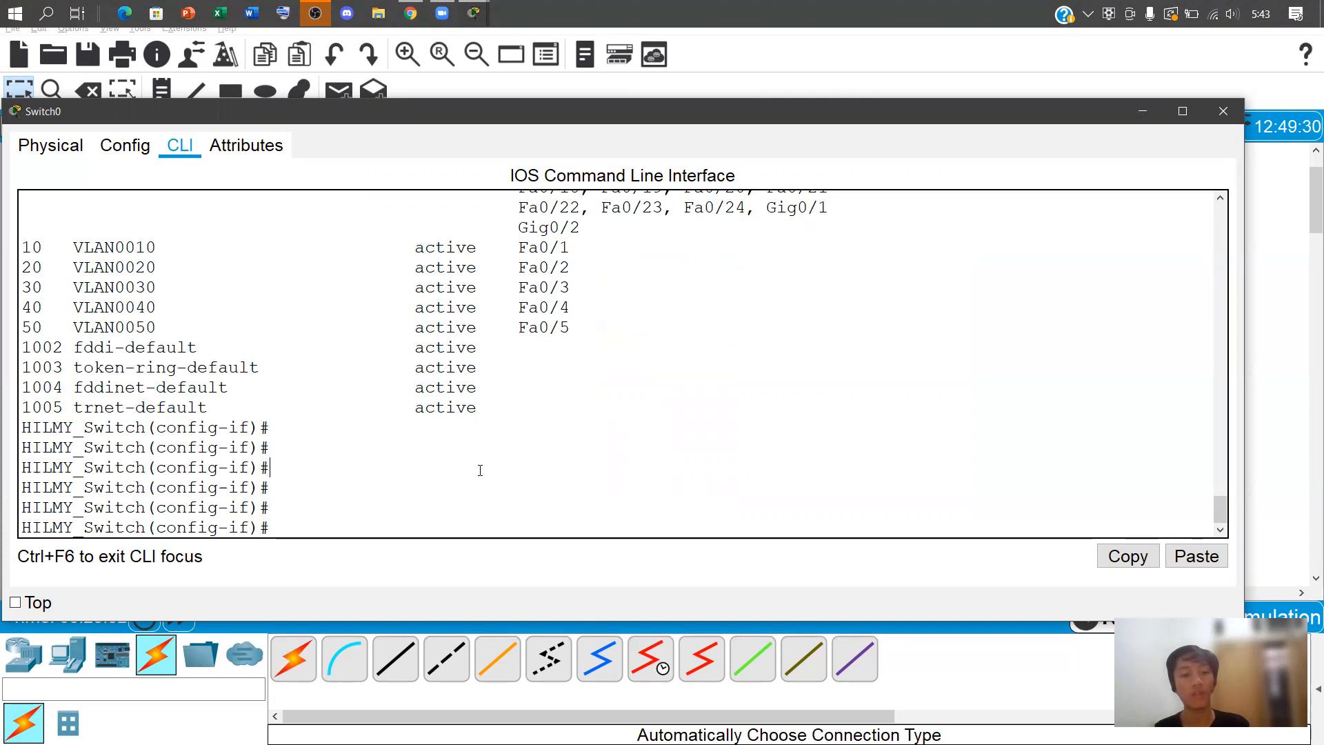
pyautogui.press('Return')
pyautogui.press('Return')
pyautogui.press('Return')
pyautogui.press('Return')
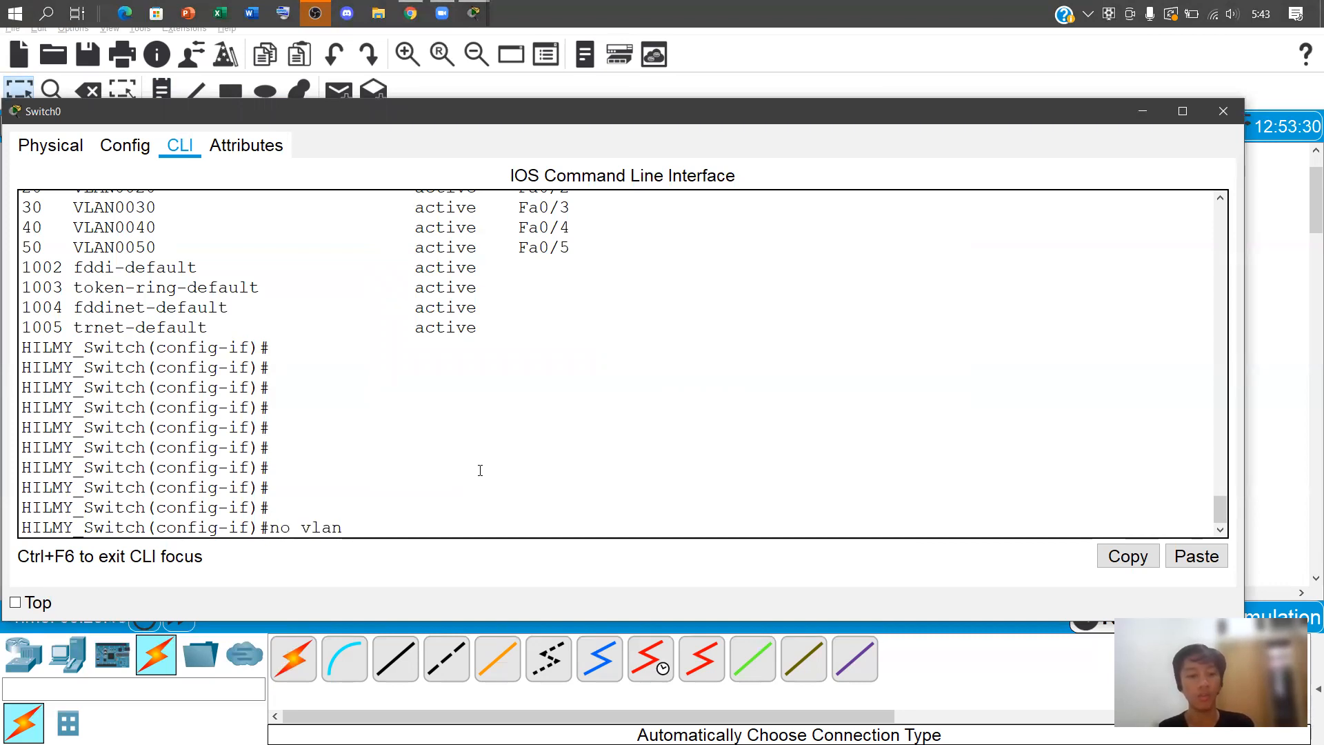
pyautogui.press('Tab')
pyautogui.write('30')
pyautogui.press('Return')
pyautogui.write('no vlan')
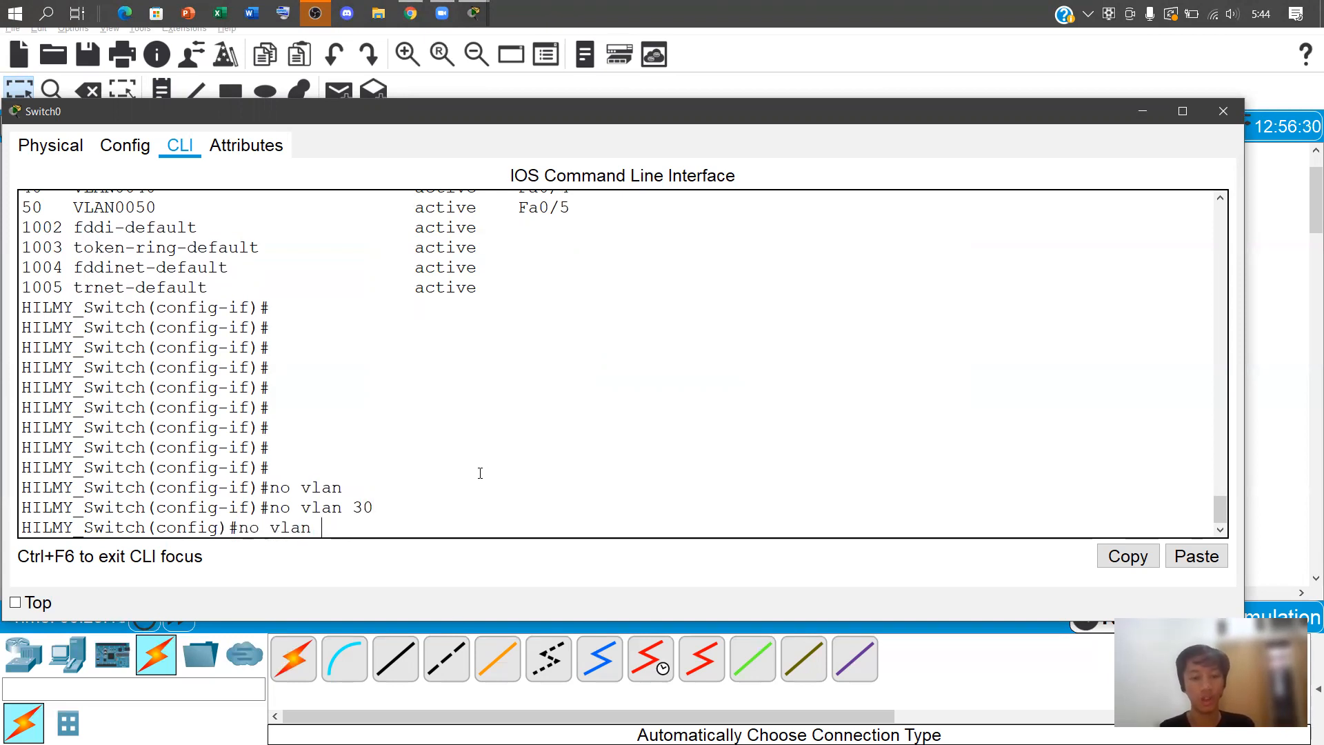
pyautogui.press('Return')
pyautogui.write('no vlan 50')
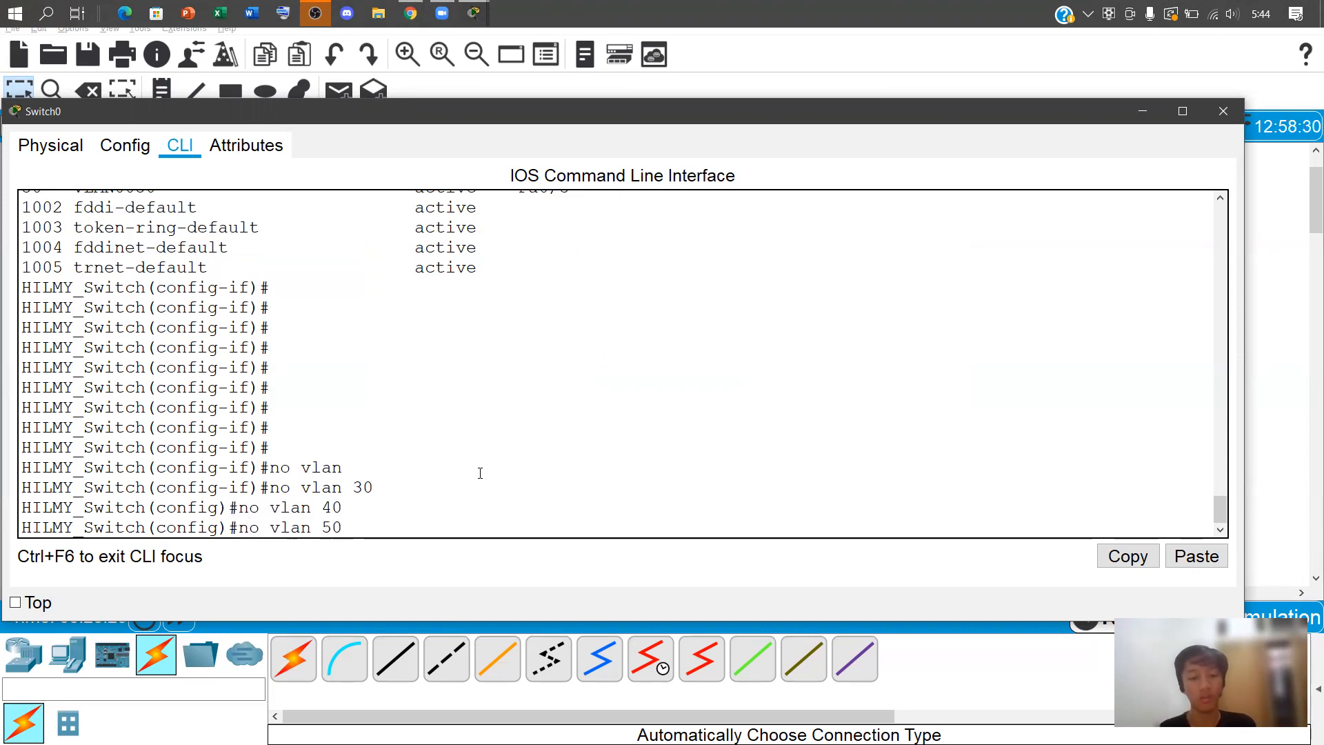
pyautogui.press('Return')
# List the switch's VLANs and their ports with "do show vlan brief"
pyautogui.press('Return')
pyautogui.press('Return')
pyautogui.press('Return')
pyautogui.write('do sbh')
pyautogui.press('BackSpace')
pyautogui.press('BackSpace')
pyautogui.write('ow')
pyautogui.press('BackSpace')
pyautogui.press('BackSpace')
pyautogui.write('how vlan')
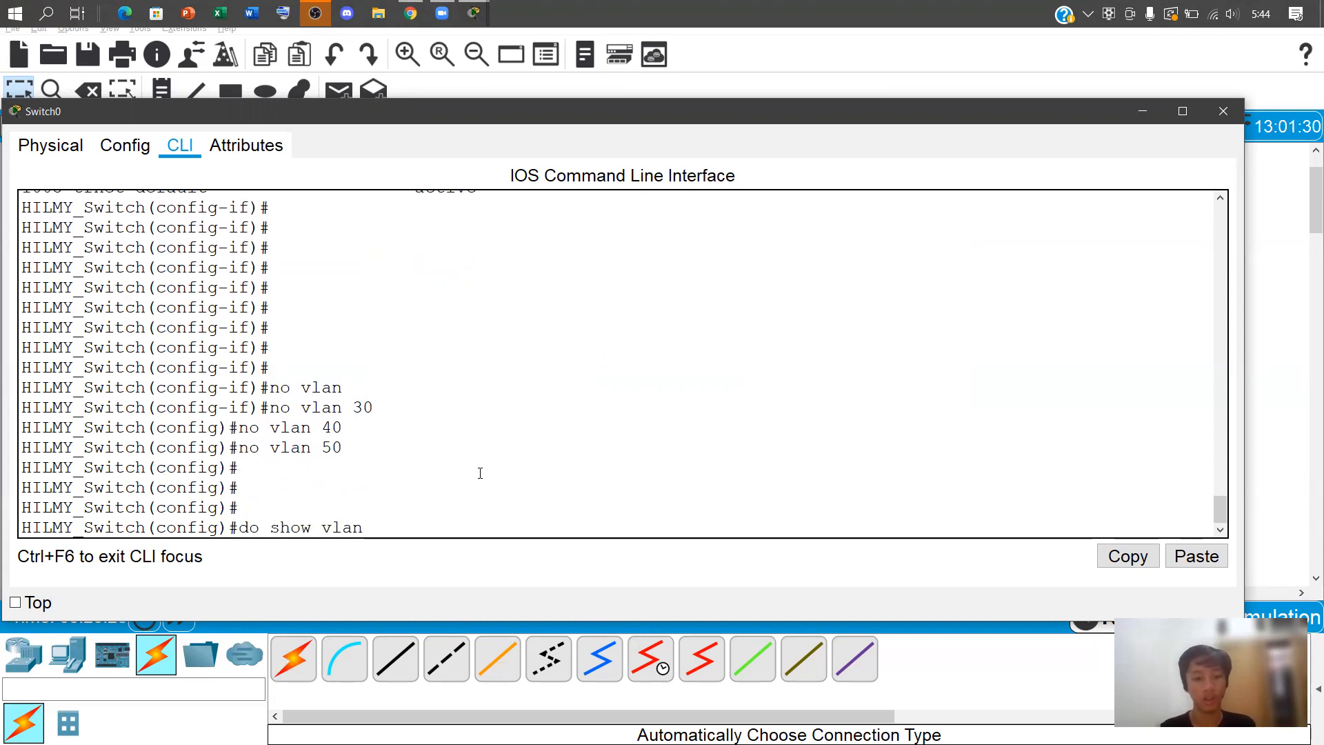
pyautogui.write(' brief')
pyautogui.press('Return')
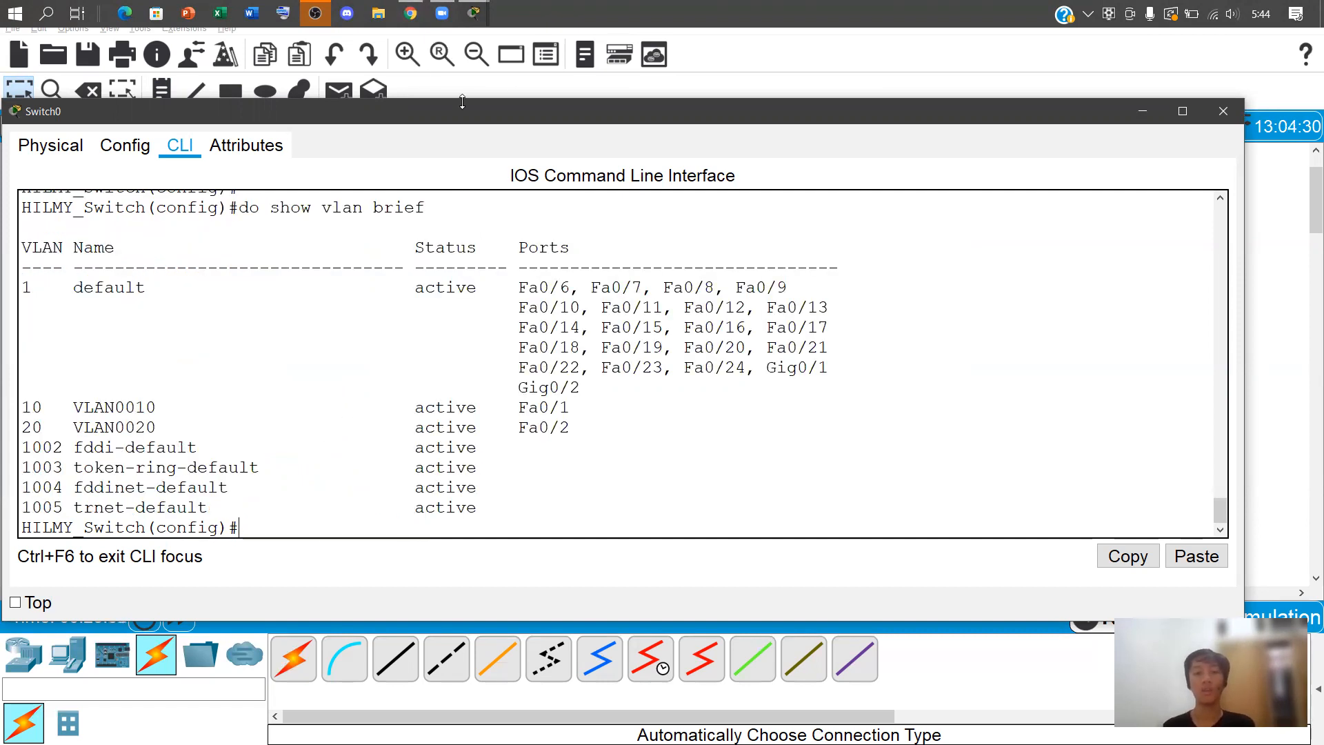
# Narrow and reposition the switch window beside the PC2 and PC3 group, and highlight the VLAN 10 entry in the listing
pyautogui.moveTo(8, 203); pyautogui.dragTo(516, 203)
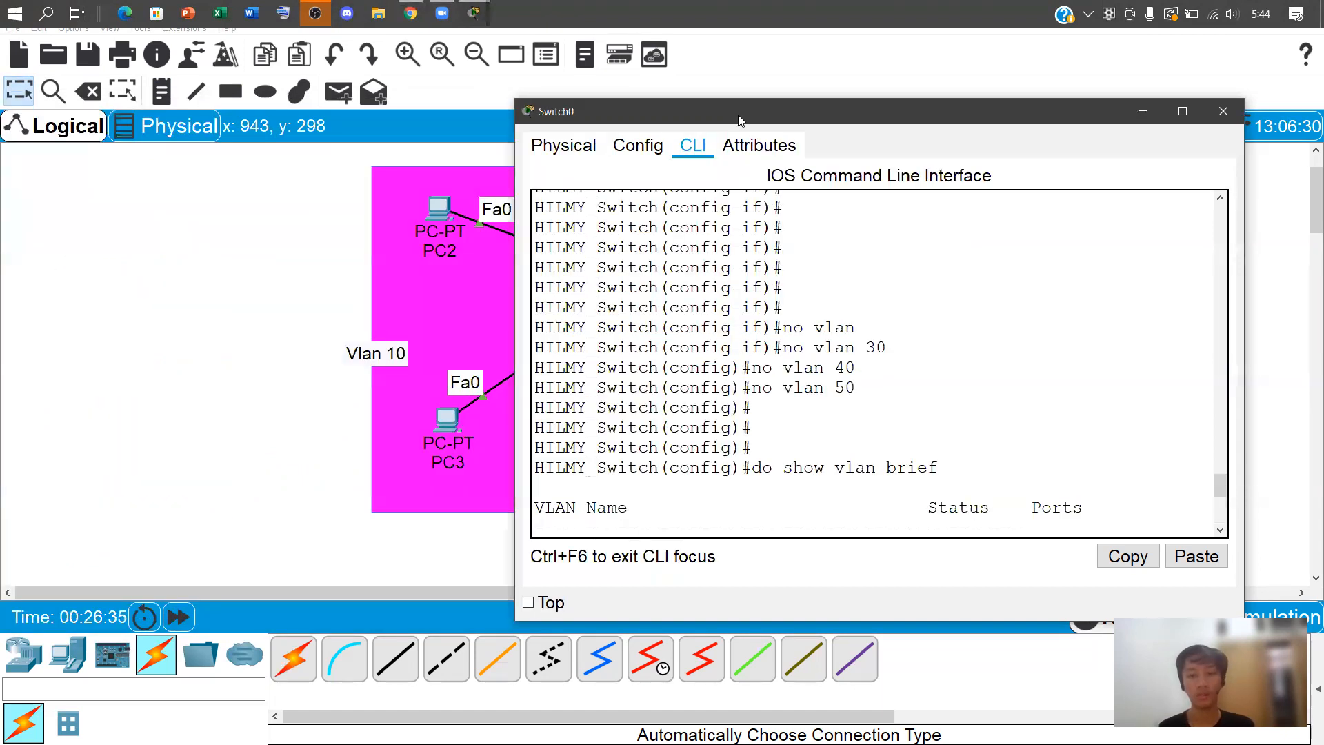
pyautogui.moveTo(738, 121); pyautogui.dragTo(1013, 194)
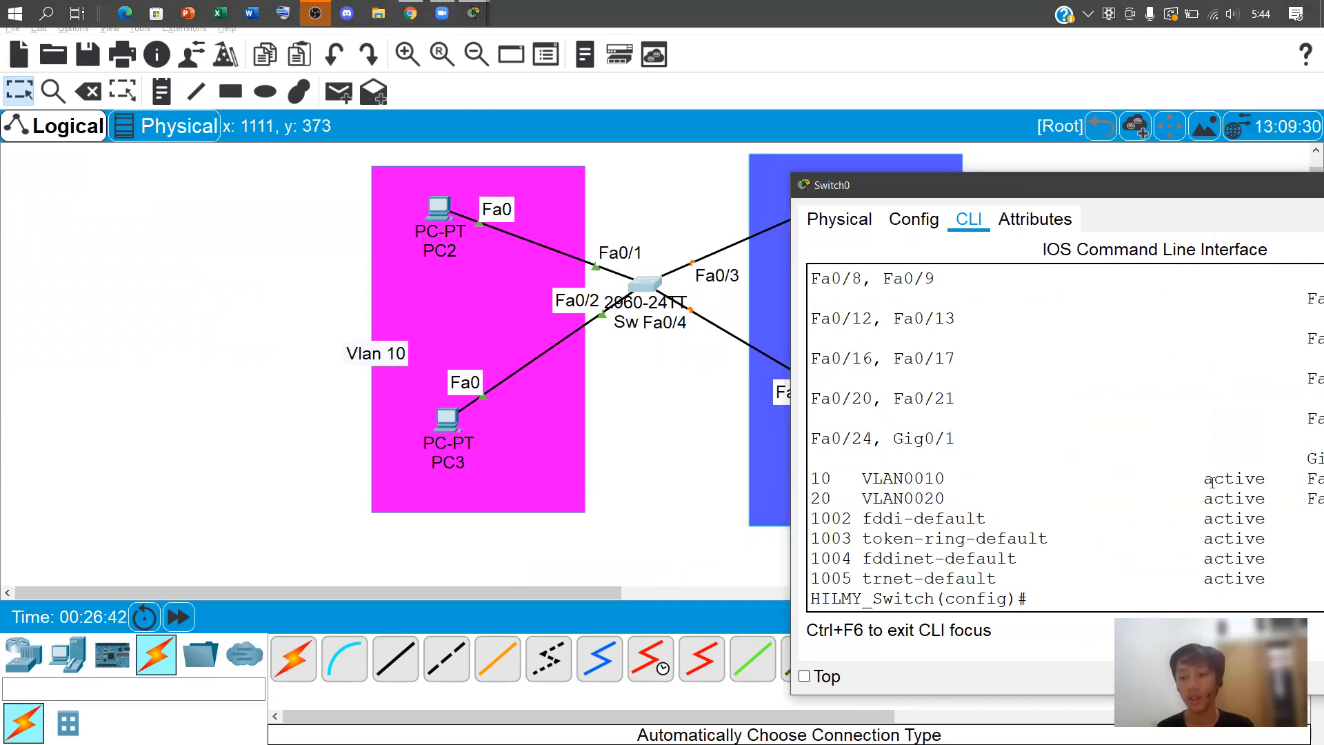
pyautogui.moveTo(1086, 178); pyautogui.dragTo(901, 118)
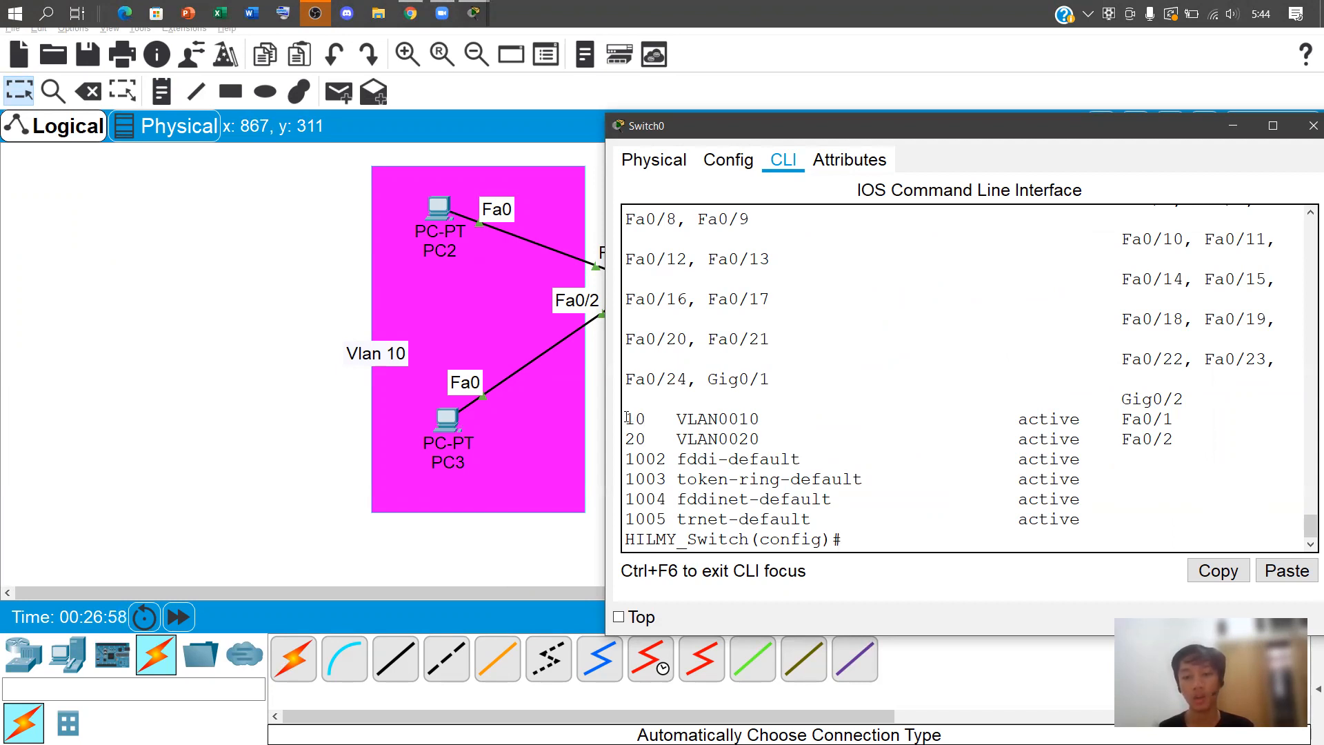
pyautogui.moveTo(626, 418); pyautogui.dragTo(759, 419)
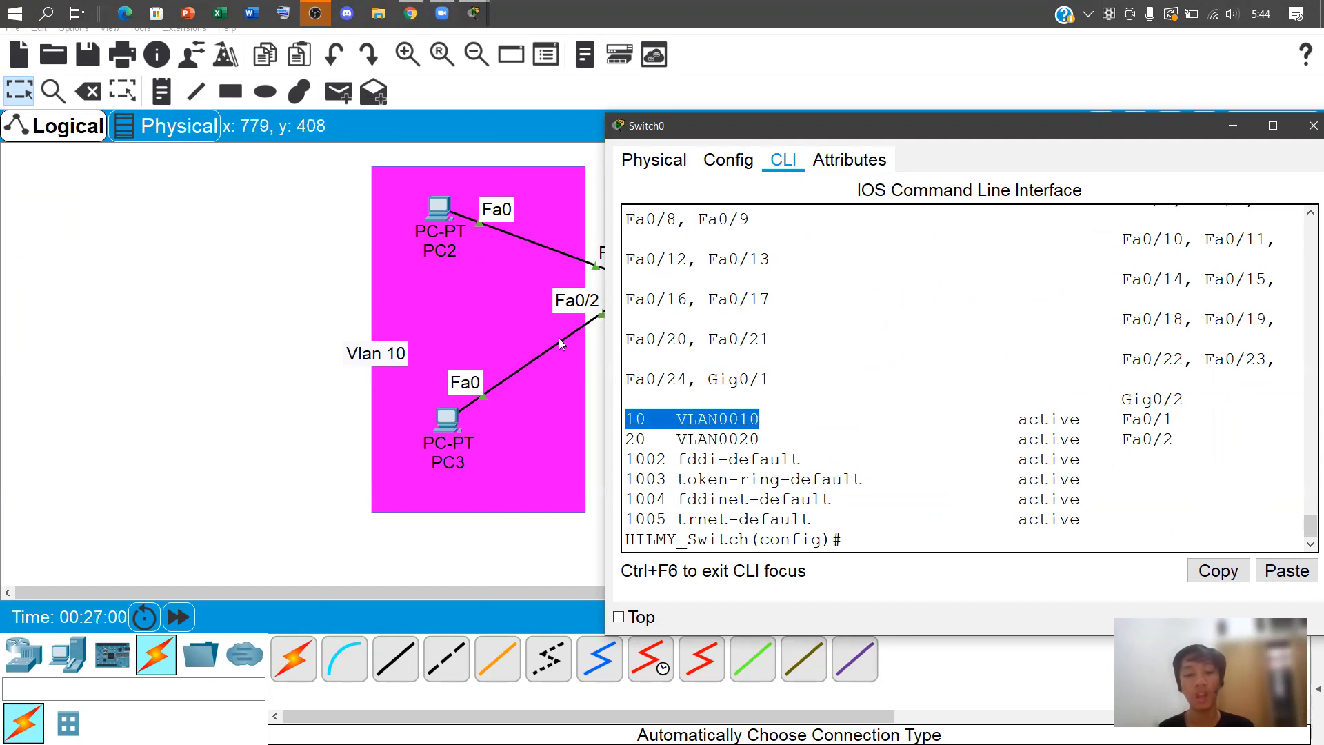
# Reposition the switch window over the workspace and enter configuration mode for interface f0/2
pyautogui.moveTo(937, 140); pyautogui.dragTo(1059, 143)
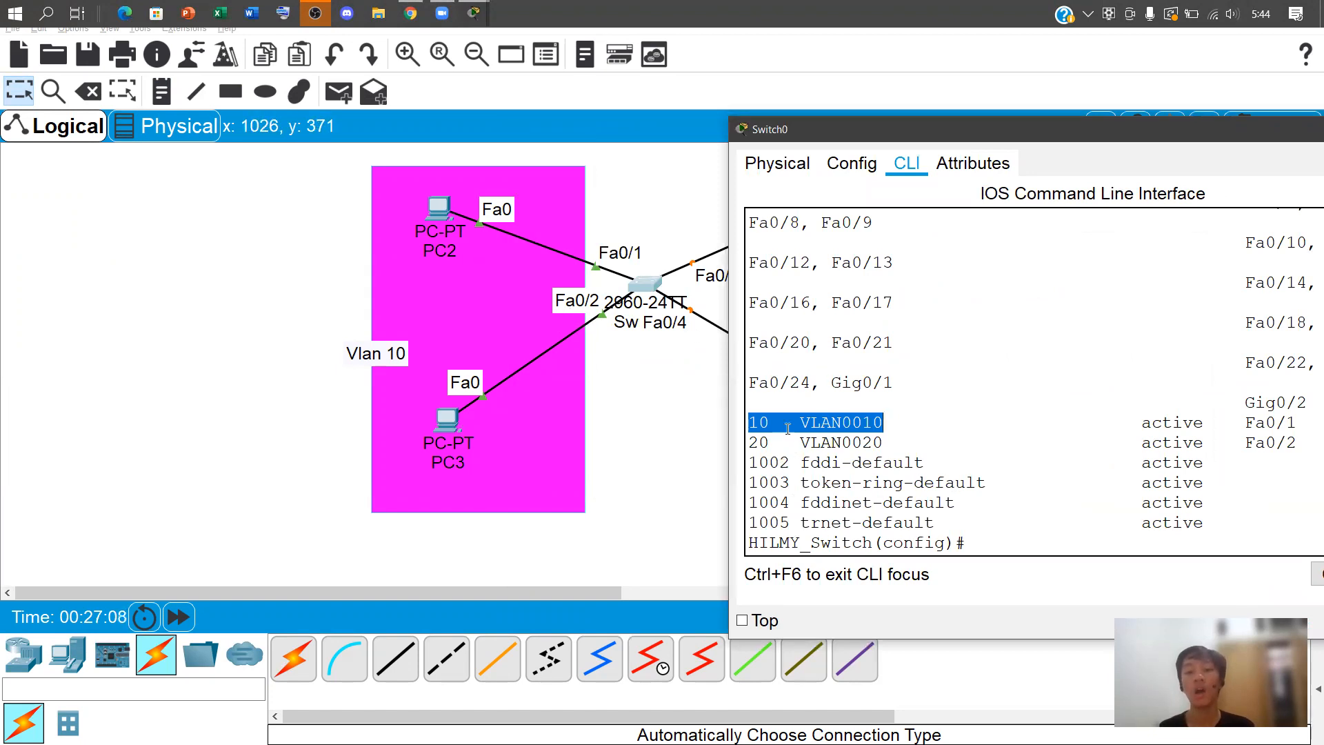
pyautogui.click(1000, 529)
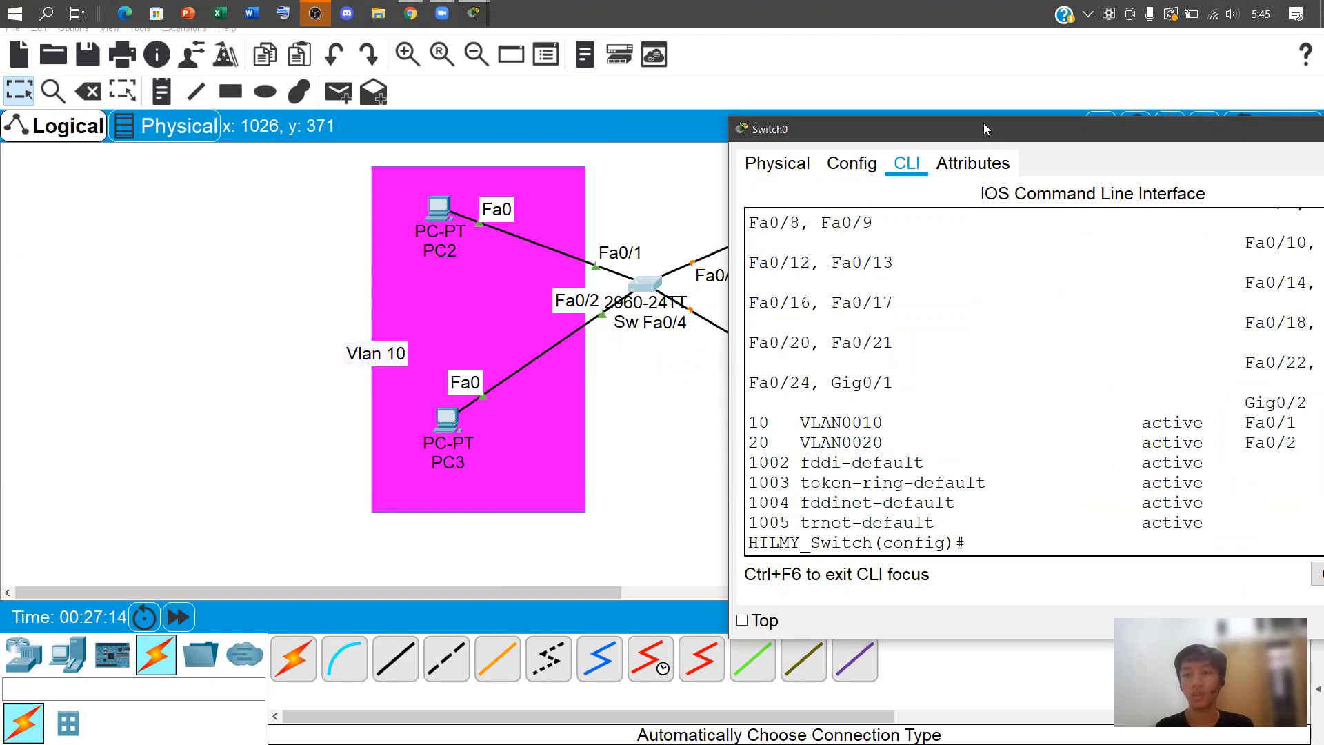
pyautogui.moveTo(983, 122); pyautogui.dragTo(602, 141)
pyautogui.write('int')
pyautogui.press('Tab')
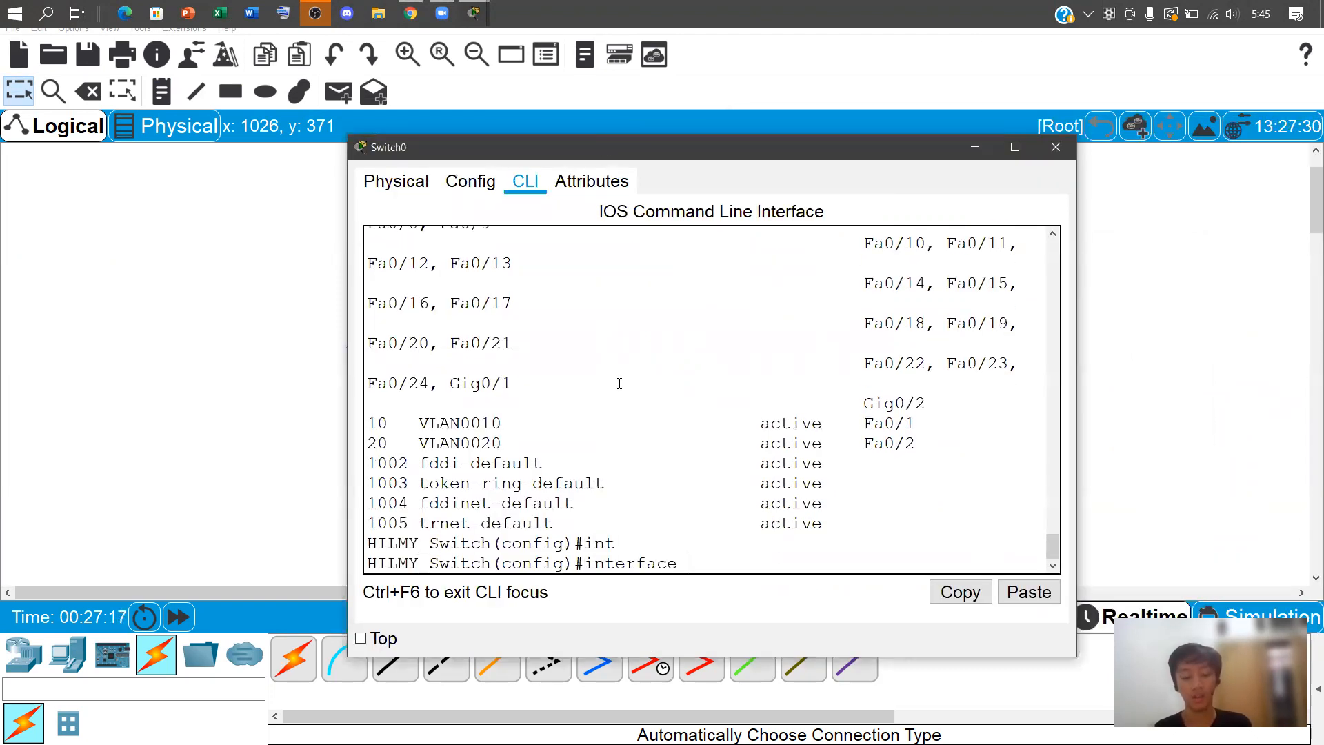
pyautogui.write('fa')
pyautogui.press('BackSpace')
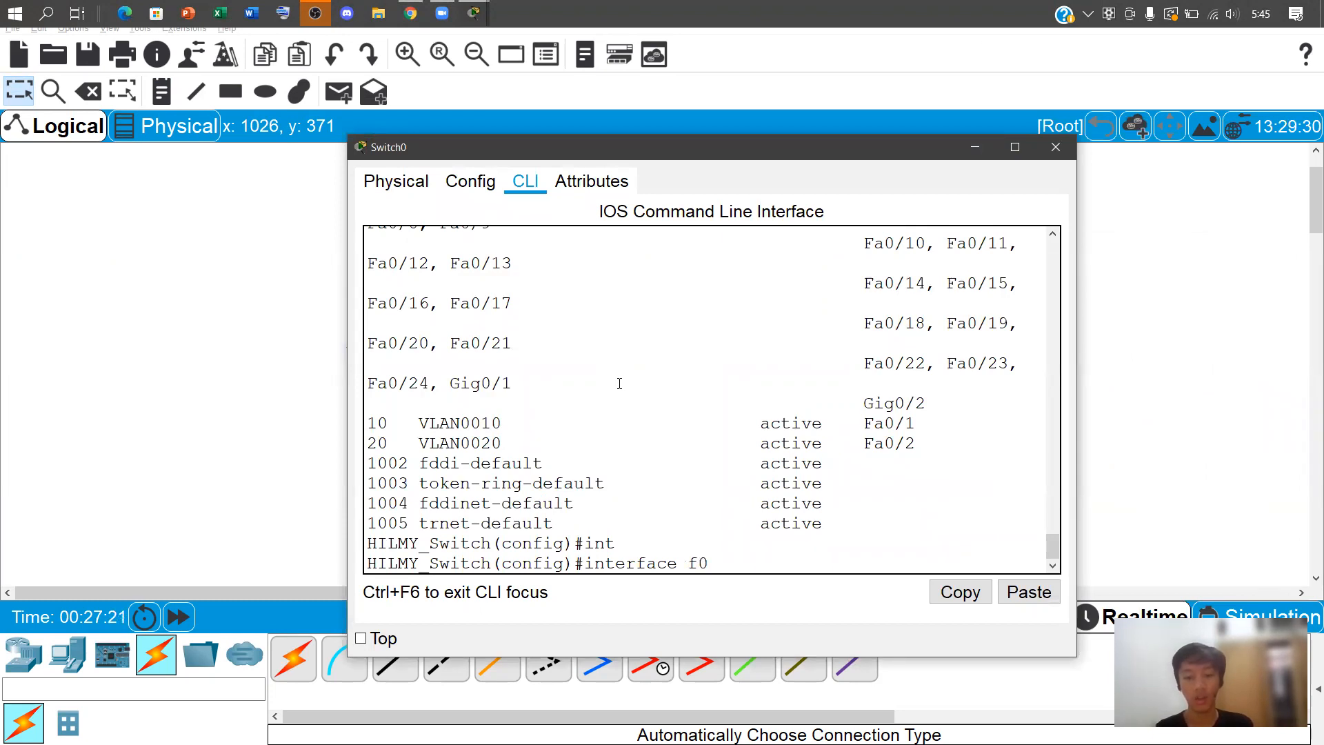
pyautogui.write('0/2')
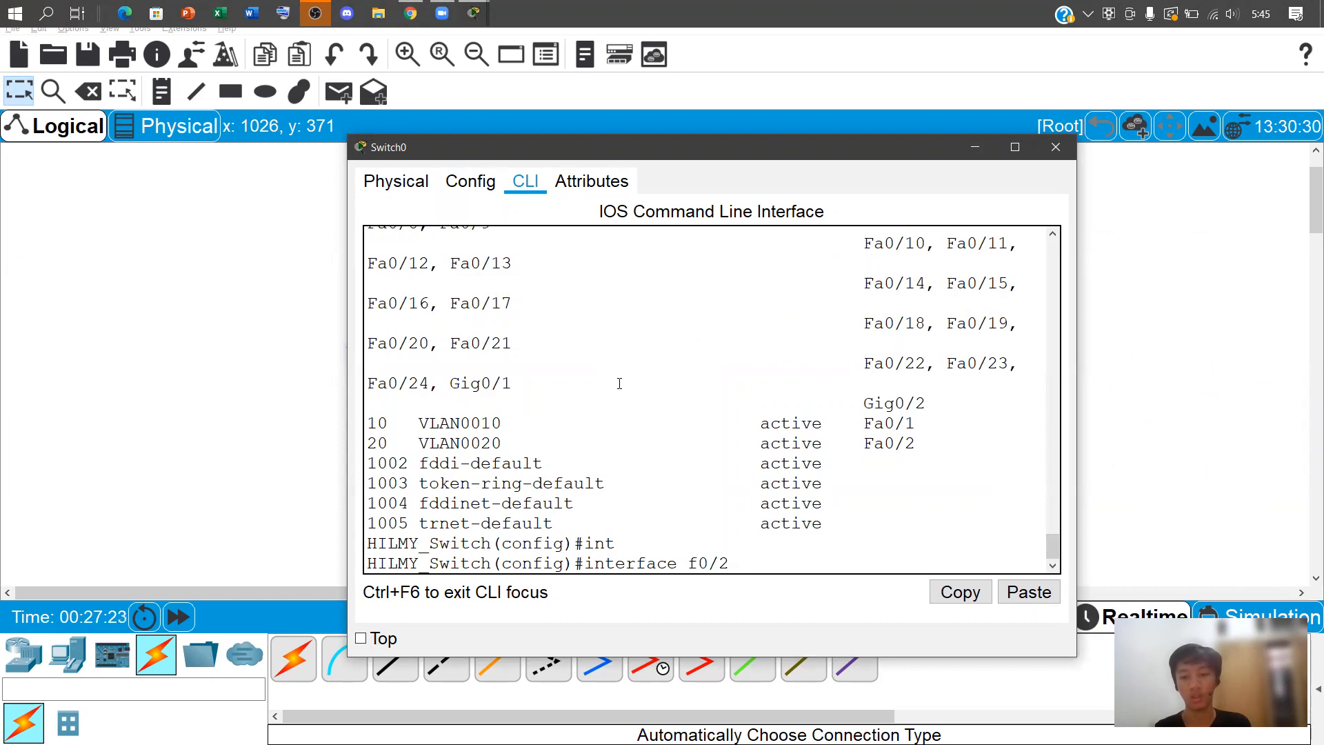
pyautogui.press('Return')
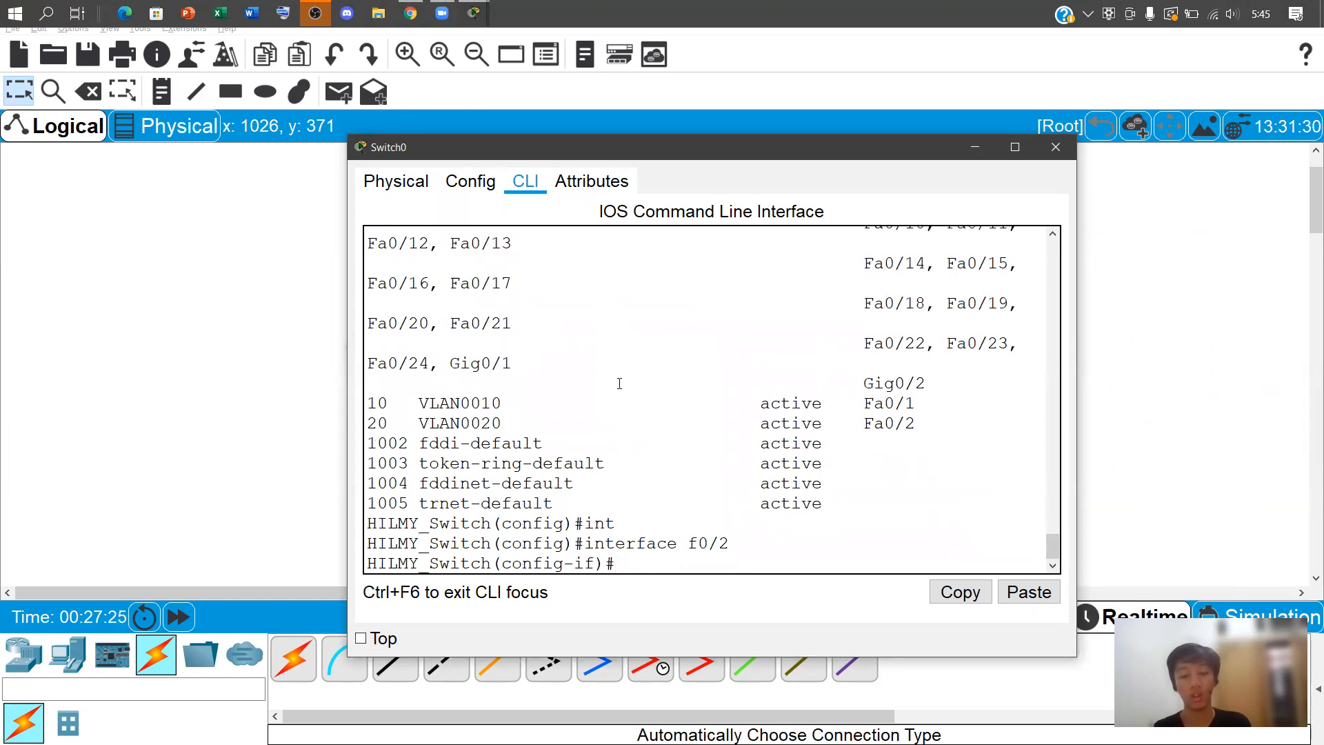
# Assign interface f0/2 to VLAN 10 with "switchport access vlan 10"
pyautogui.write('sw')
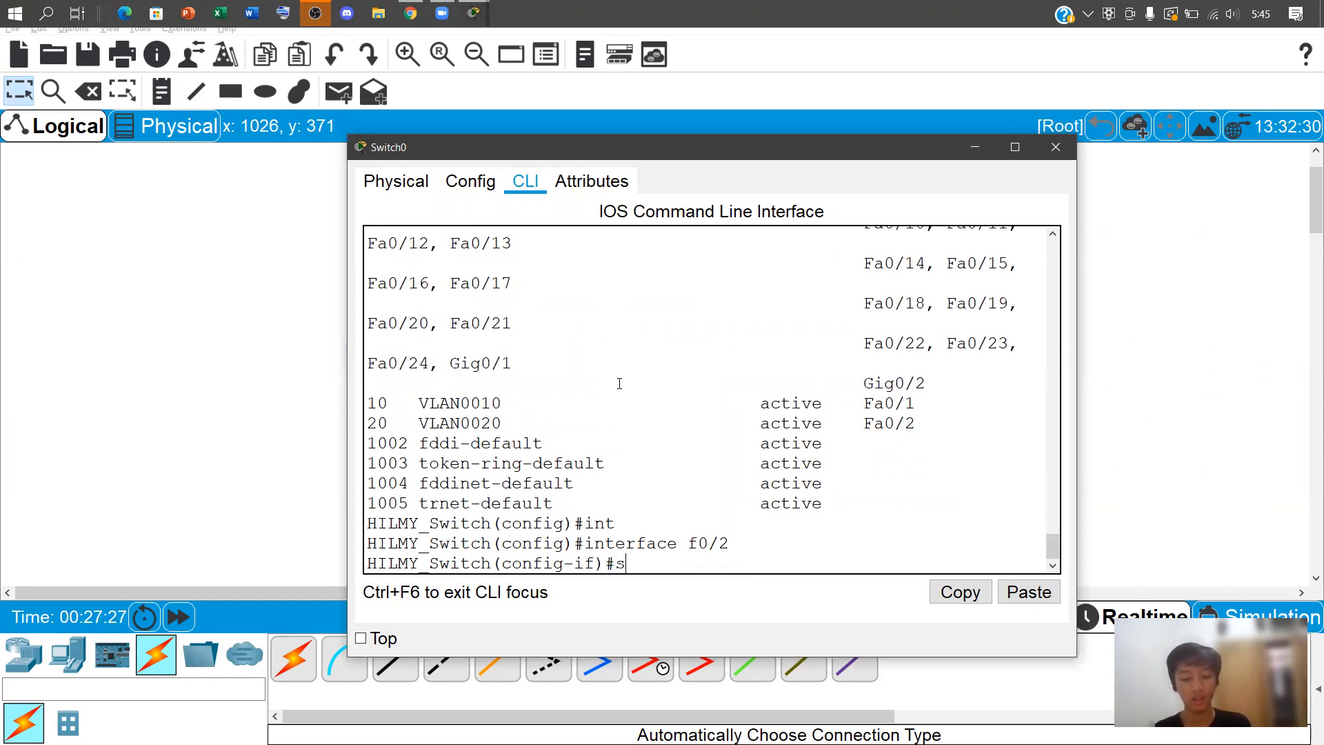
pyautogui.press('Tab')
pyautogui.write('ac')
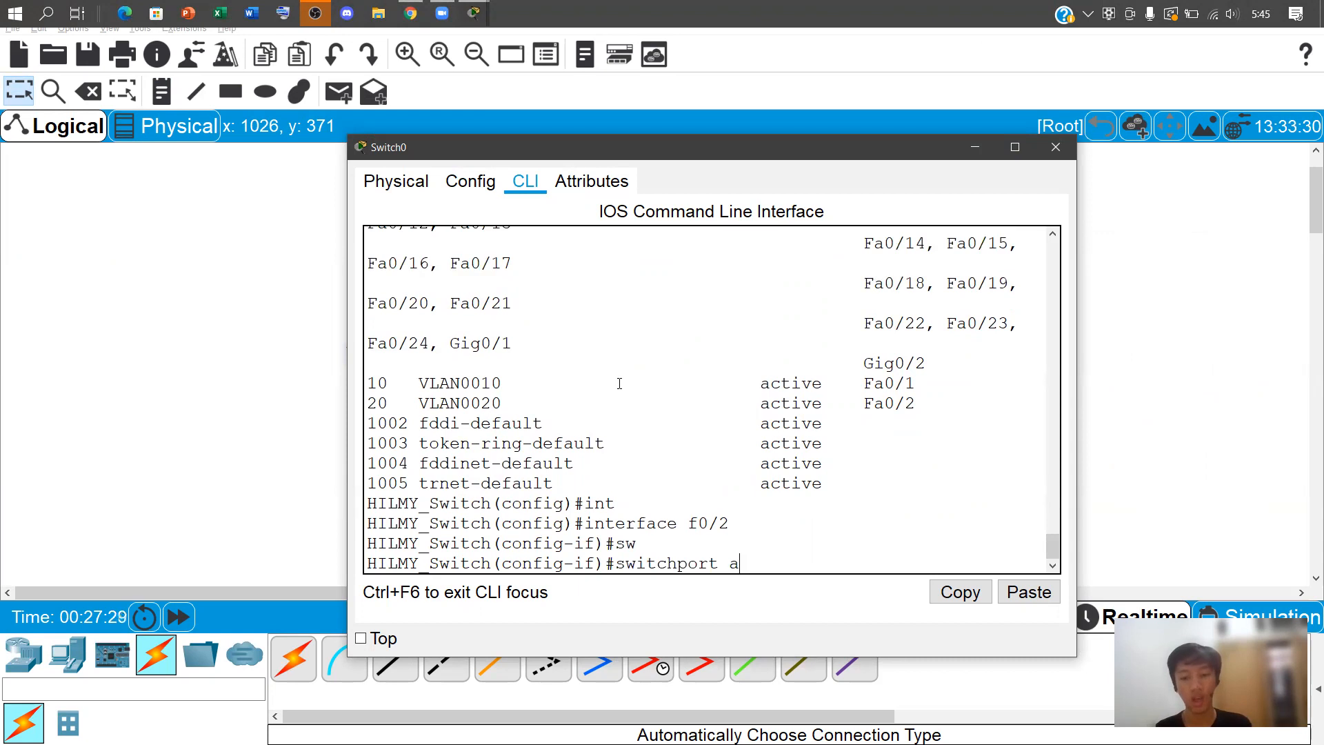
pyautogui.press('Tab')
pyautogui.write('va')
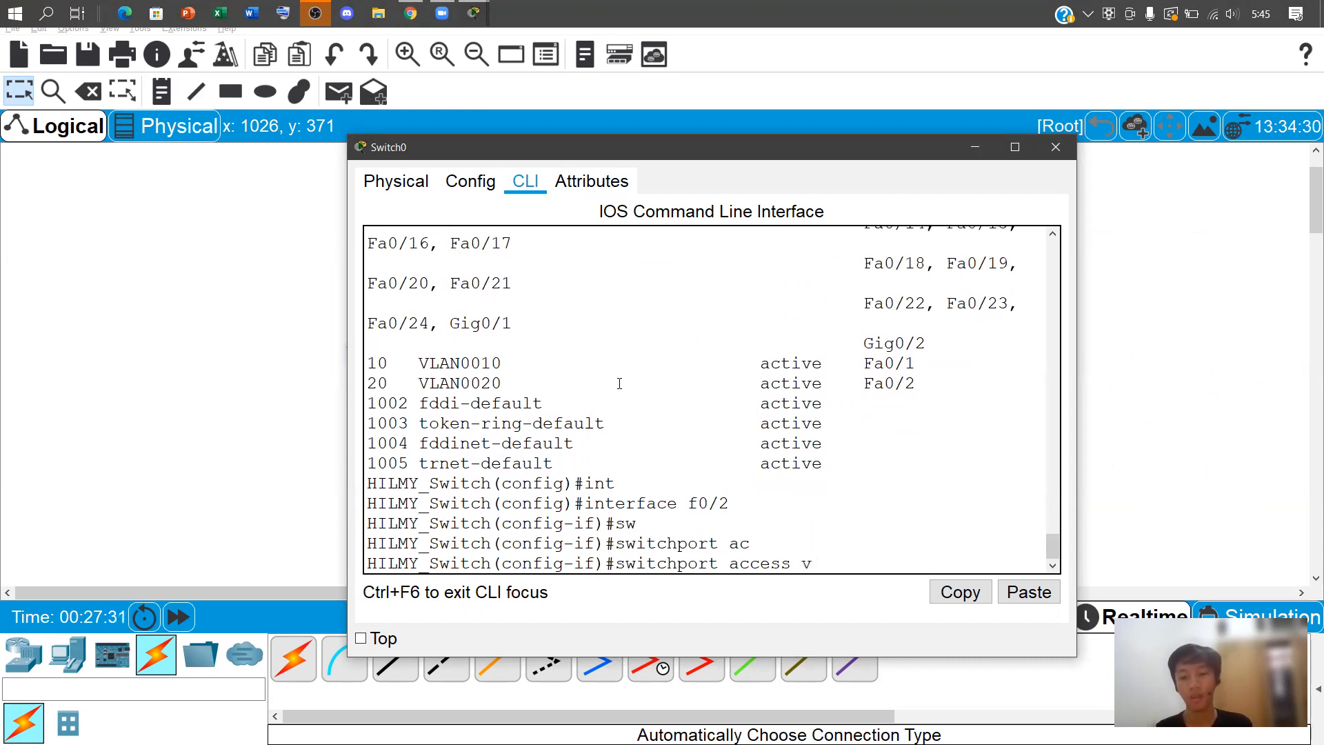
pyautogui.press('BackSpace')
pyautogui.write('lan 10')
pyautogui.press('Return')
# List the VLANs with "do show vlan brief" and highlight VLAN 10's ports and the VLAN 20 number
pyautogui.write('do ')
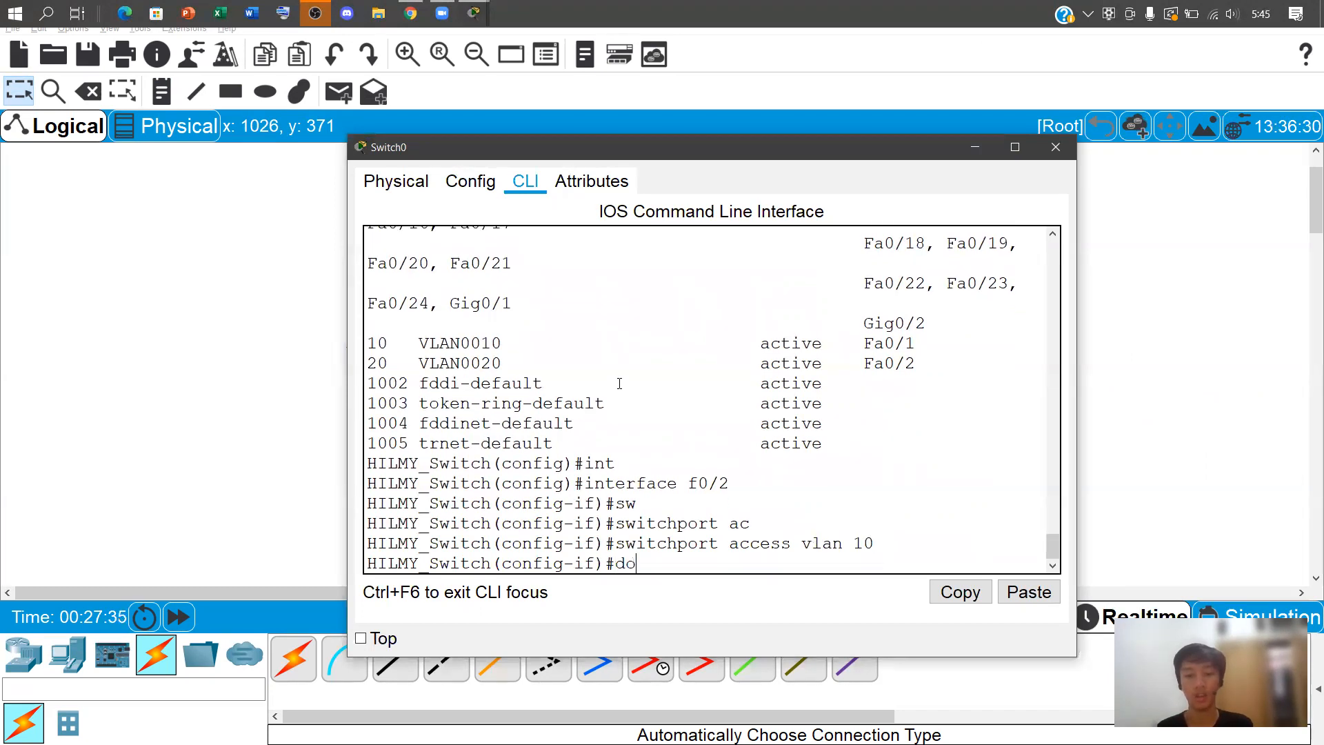
pyautogui.write('show v')
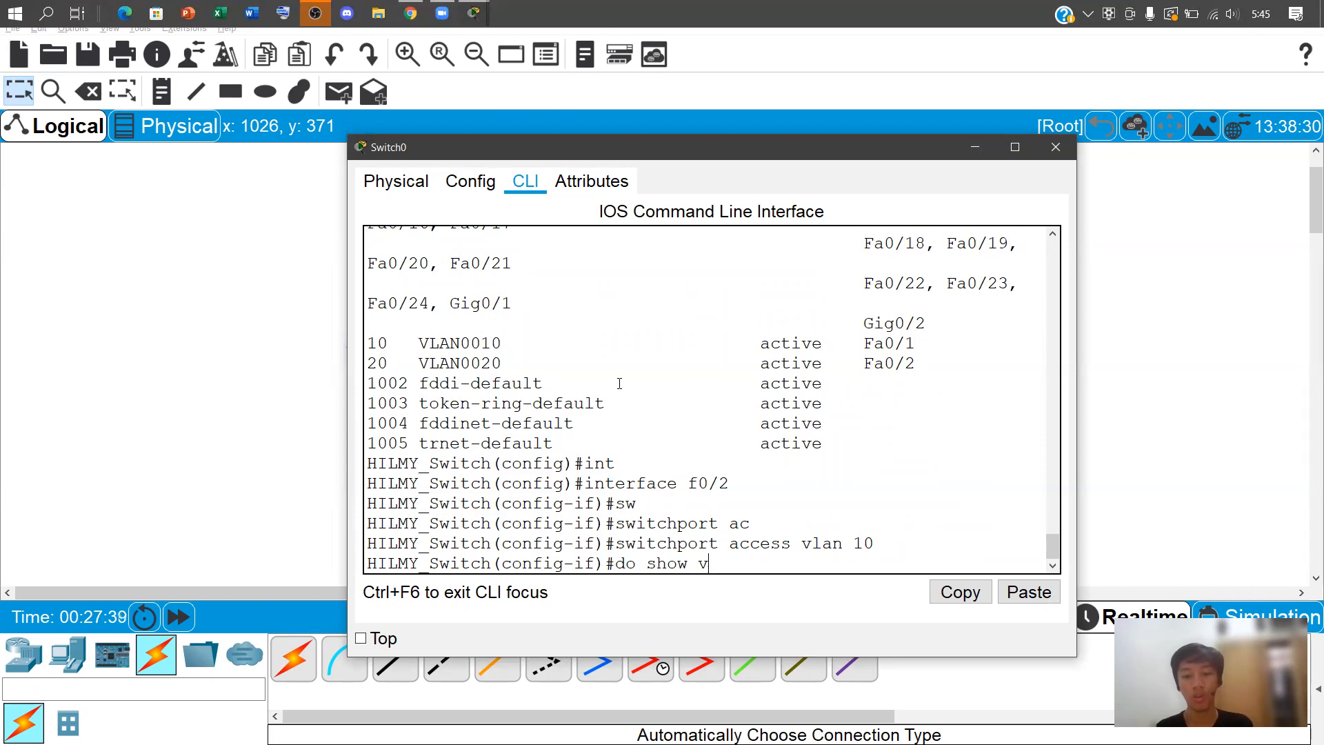
pyautogui.write('lan brief')
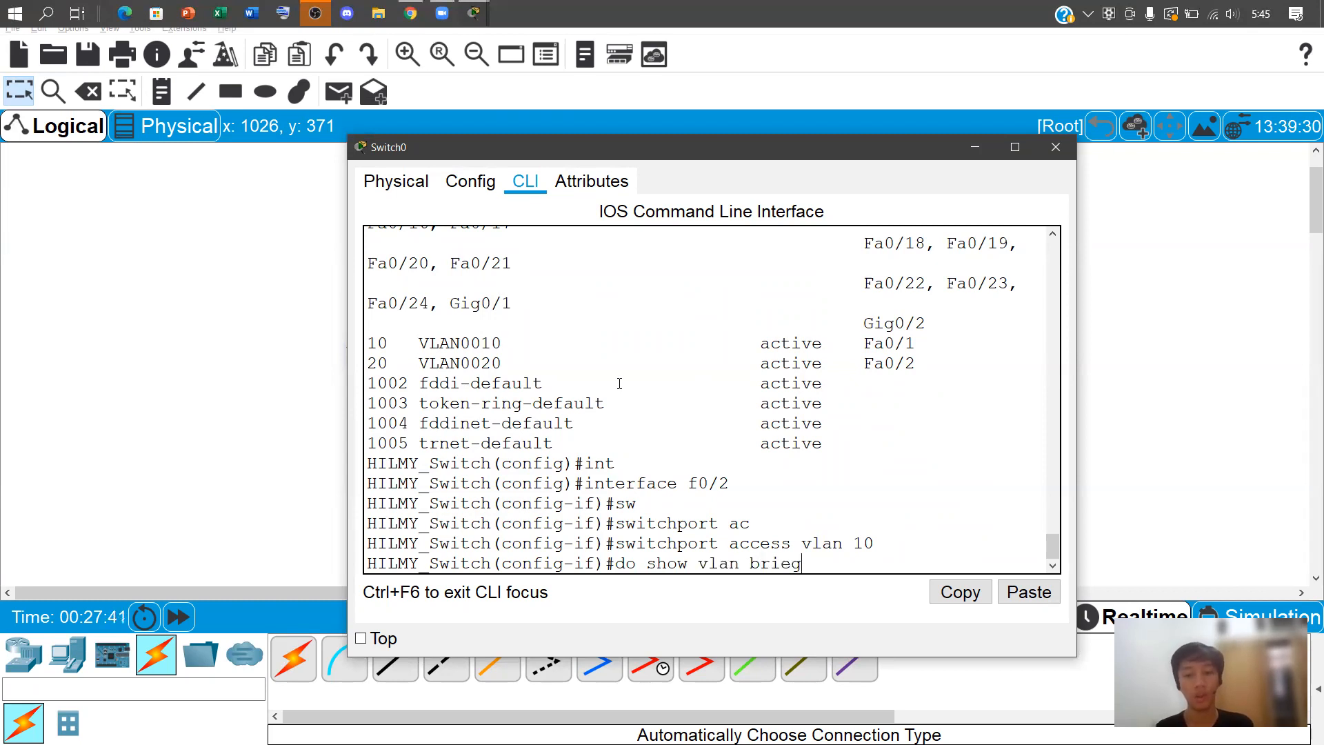
pyautogui.press('Return')
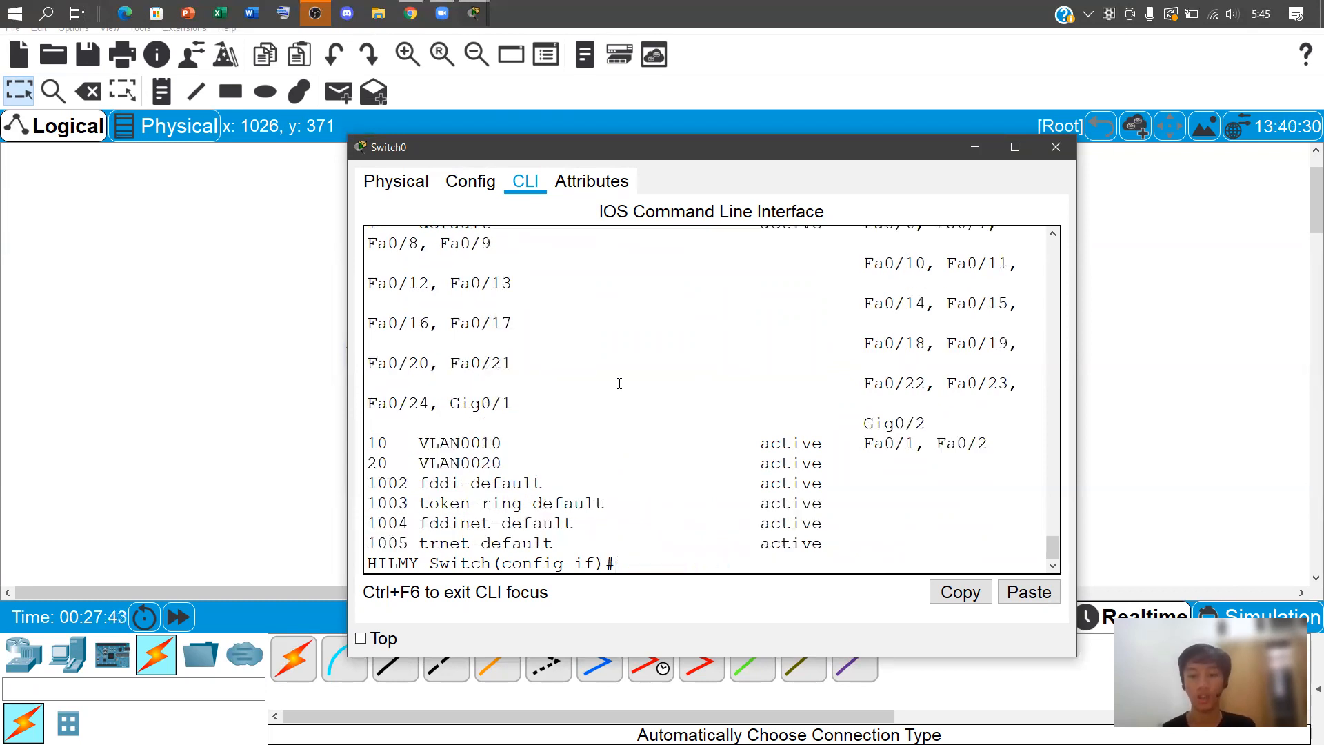
pyautogui.moveTo(864, 442); pyautogui.dragTo(987, 444)
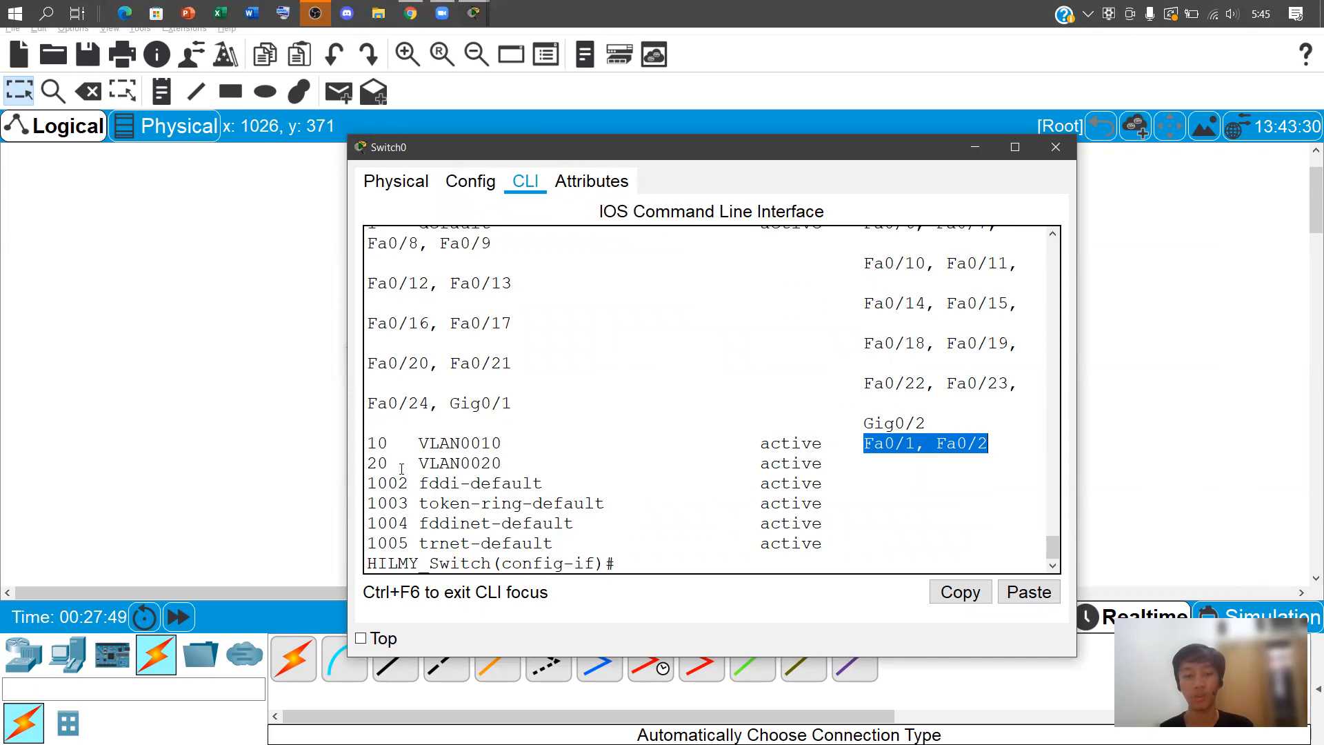
pyautogui.write('a')
pyautogui.moveTo(369, 462); pyautogui.dragTo(399, 462)
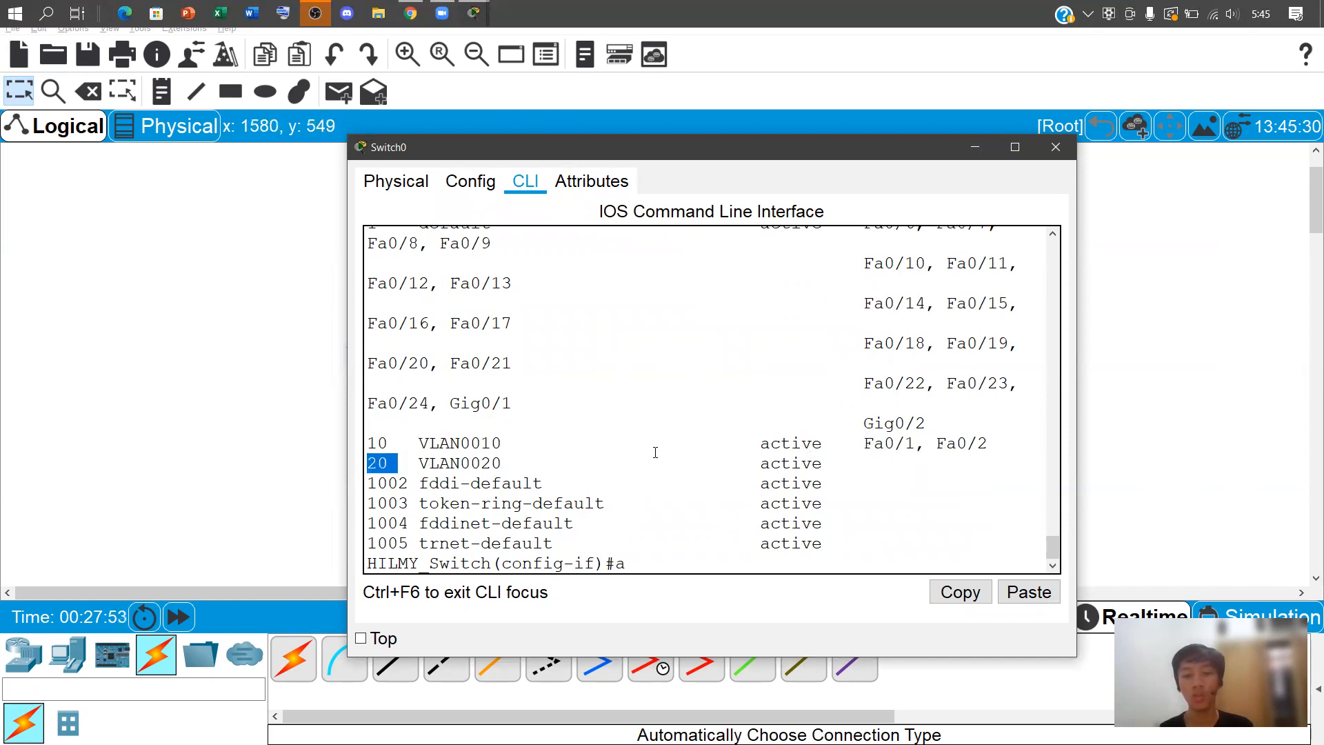
pyautogui.doubleClick(662, 570)
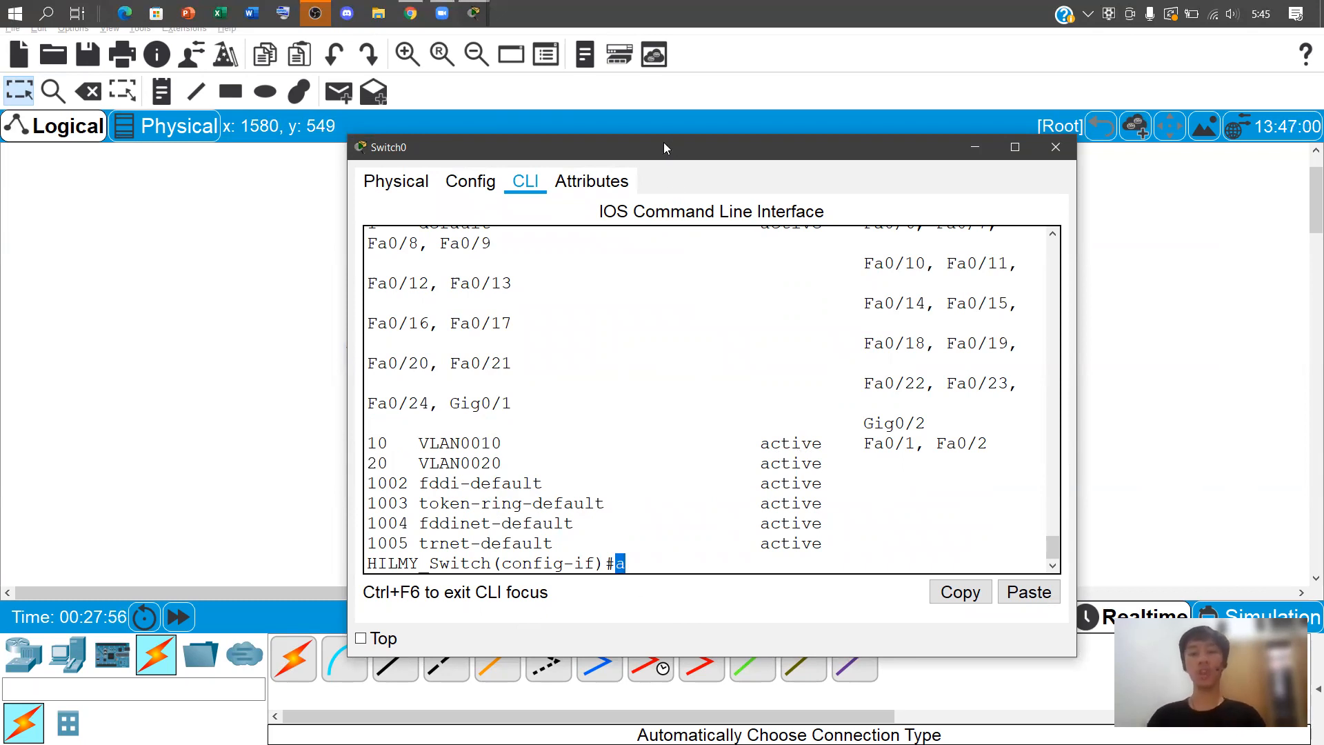
# Move the switch window clear of the PC4 and PC5 group and switch the configuration to interface f0/3
pyautogui.moveTo(663, 142); pyautogui.dragTo(233, 92)
pyautogui.press('BackSpace')
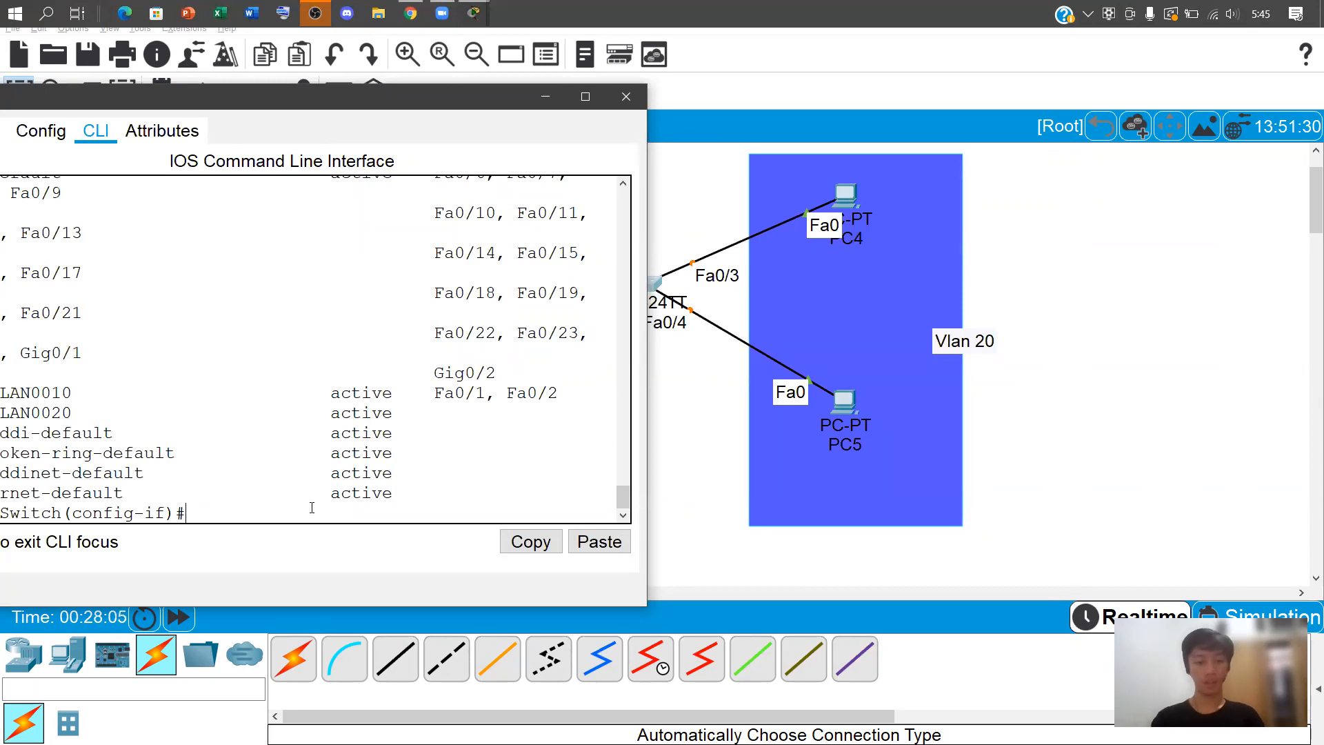
pyautogui.write('exit')
pyautogui.press('Return')
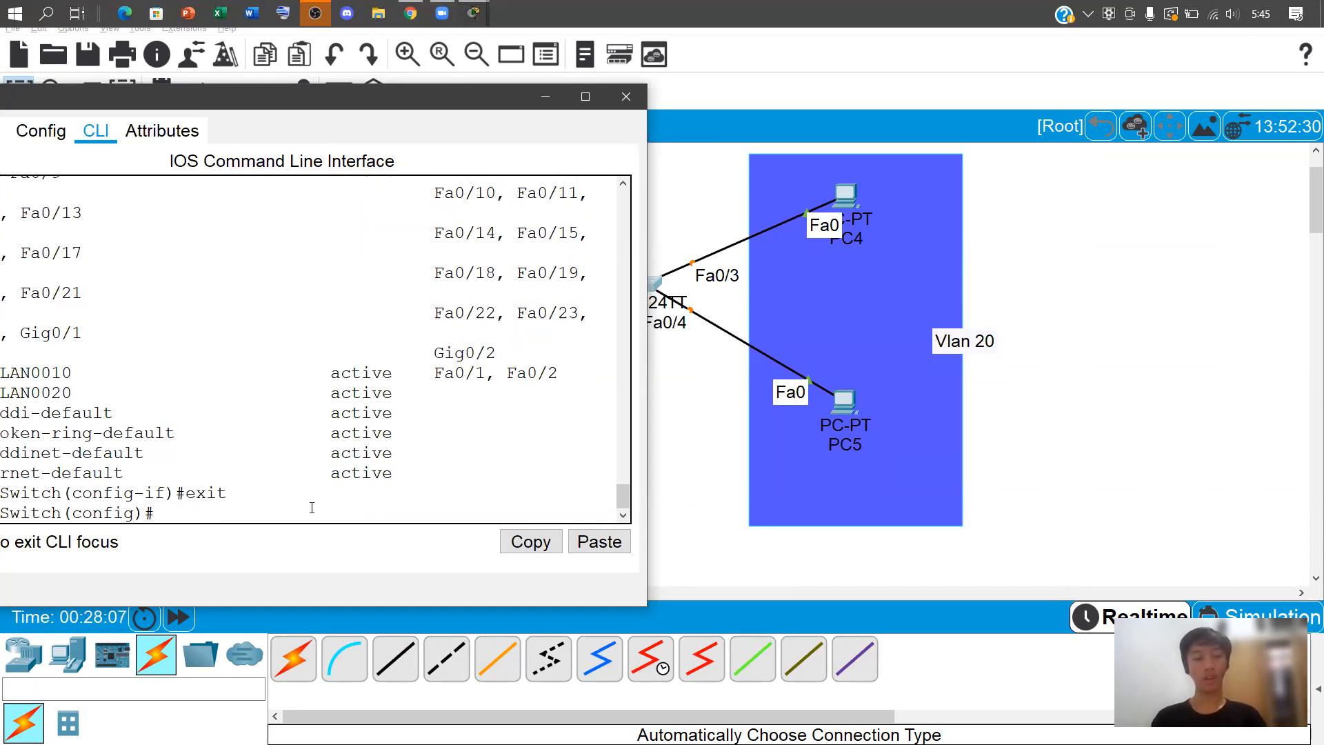
pyautogui.write('inter')
pyautogui.press('Tab')
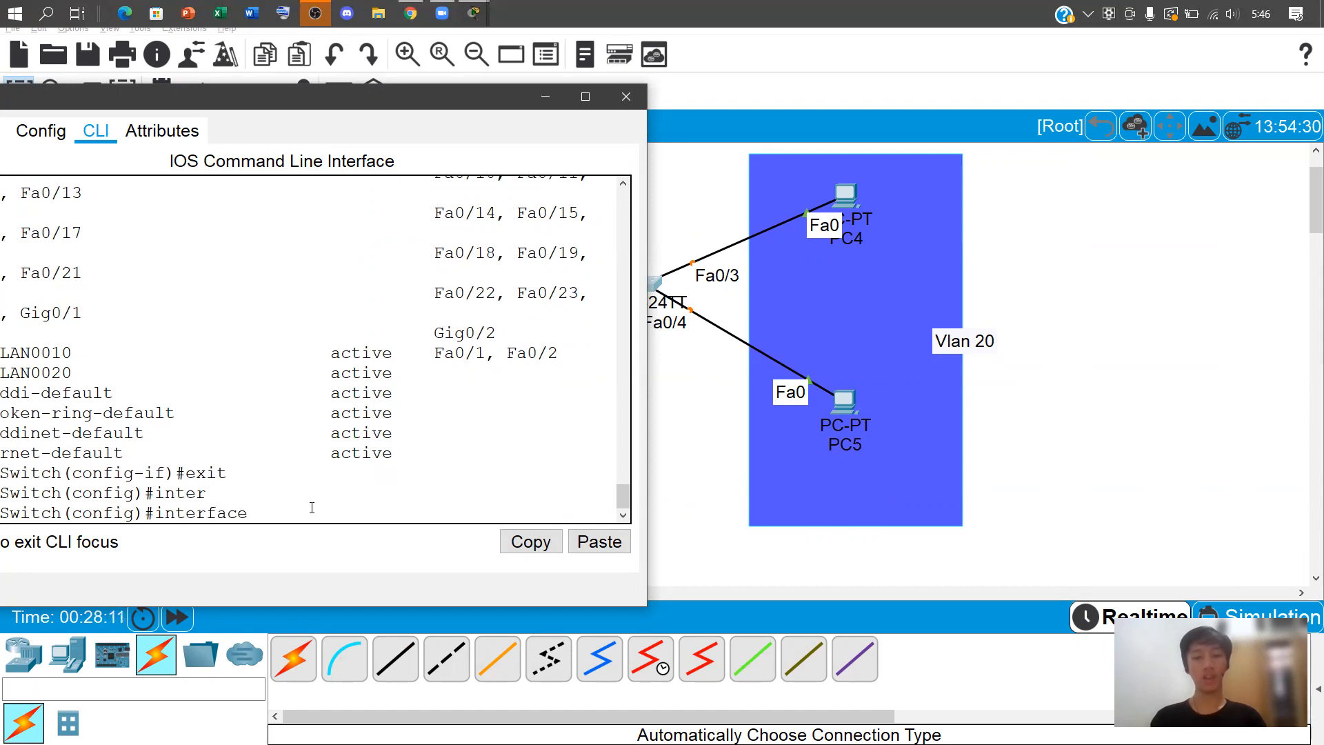
pyautogui.write('f0')
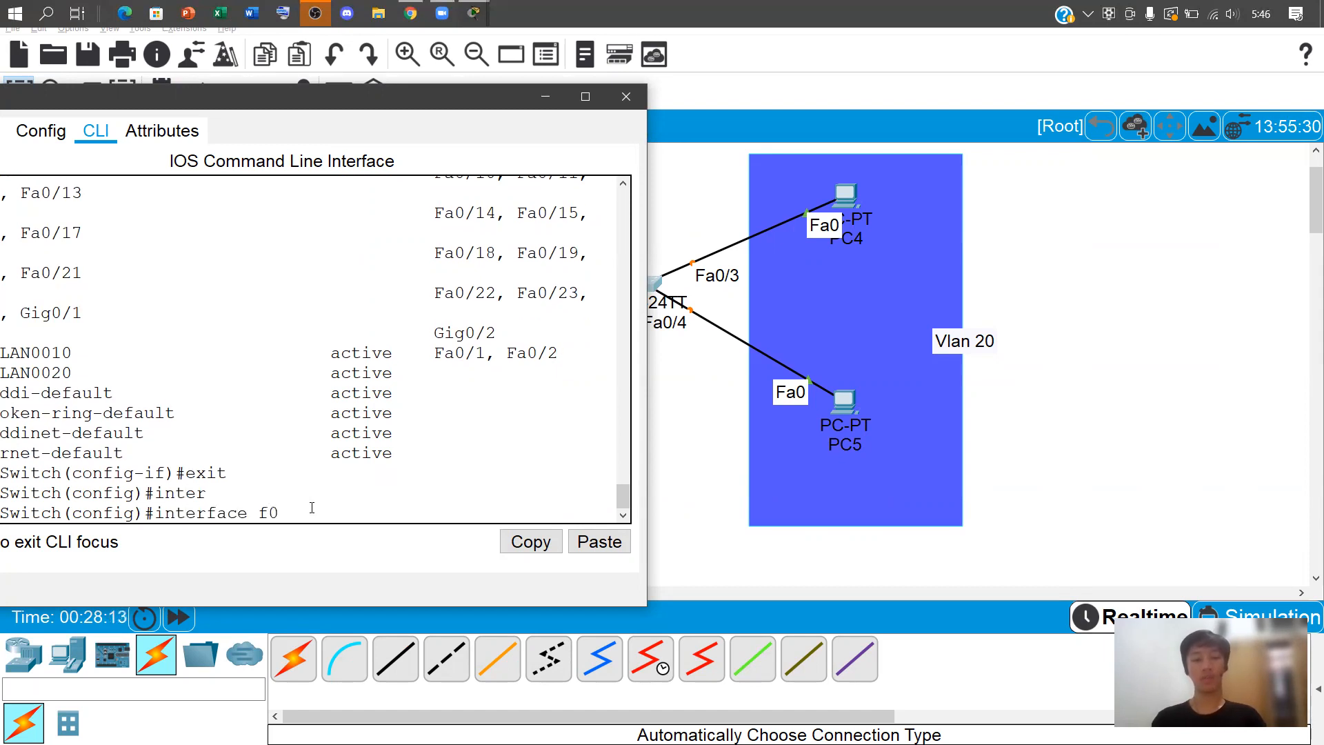
pyautogui.write('/3')
pyautogui.press('Return')
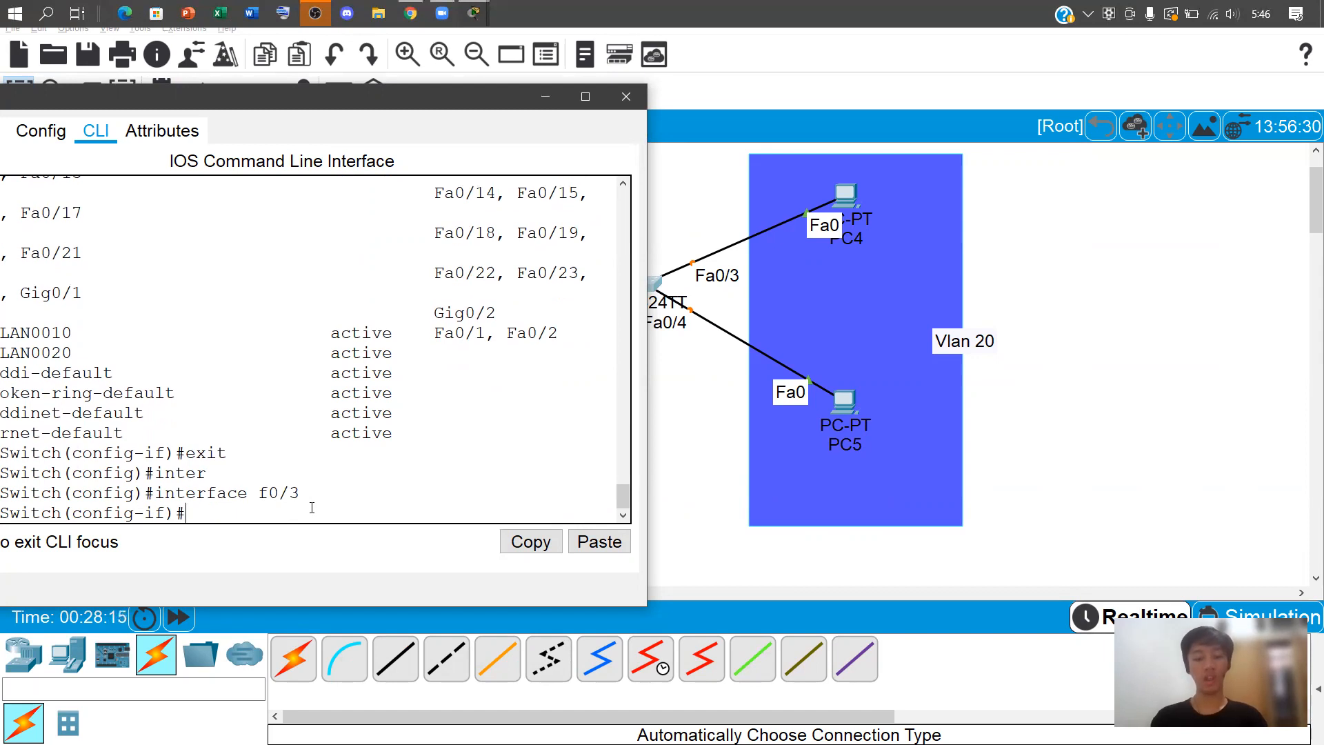
# Set interface f0/3 to access mode with "switchport mode access"
pyautogui.write('swa')
pyautogui.press('Tab')
pyautogui.press('BackSpace')
pyautogui.press('Tab')
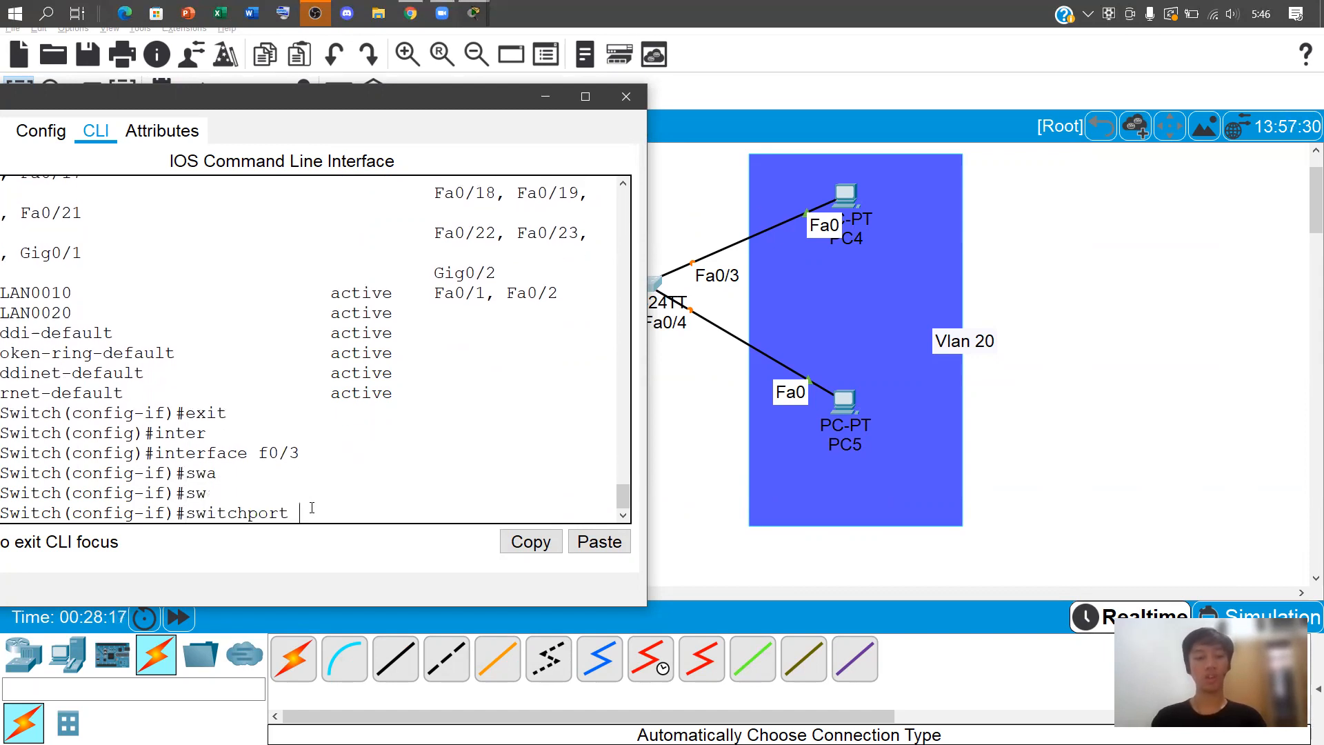
pyautogui.write('mo')
pyautogui.press('Tab')
pyautogui.write('acc')
pyautogui.press('Tab')
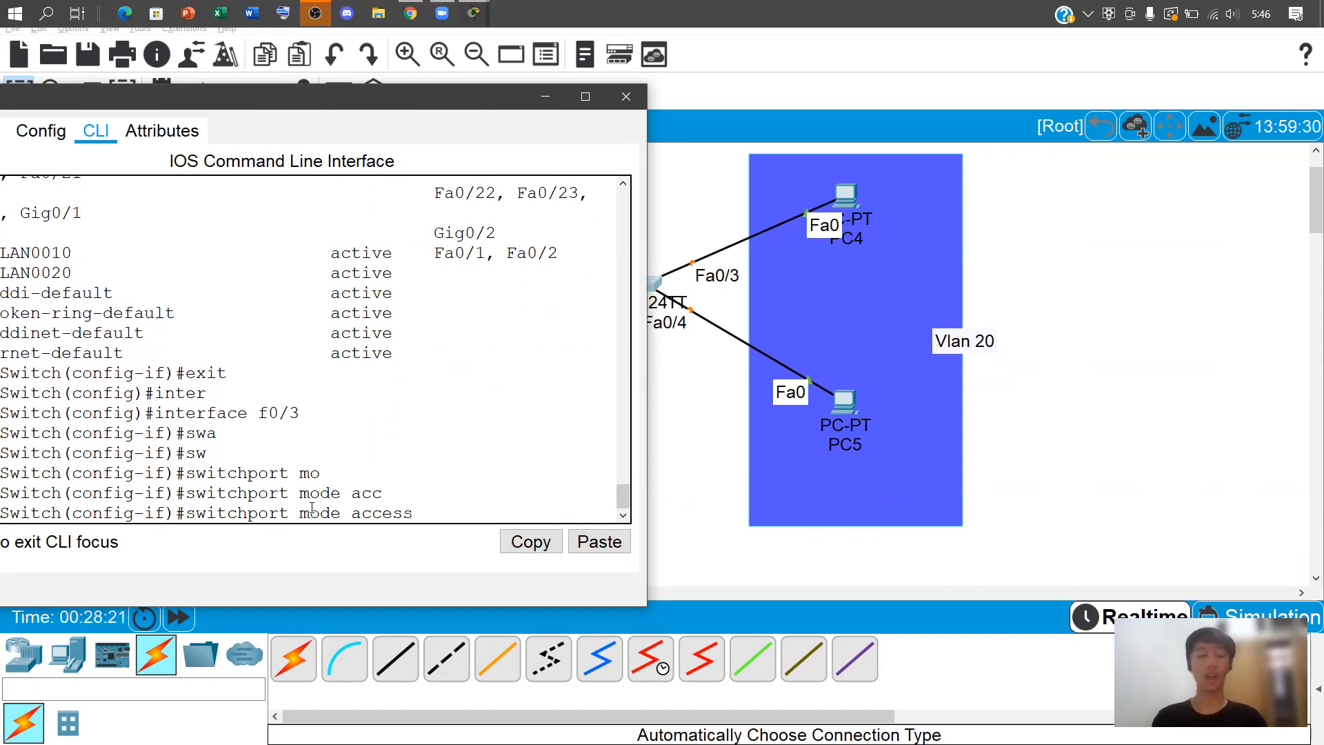
pyautogui.press('Return')
# Assign interface f0/3 to VLAN 20 with "switchport access vlan 20"
pyautogui.write('sw')
pyautogui.press('Tab')
pyautogui.write('mo')
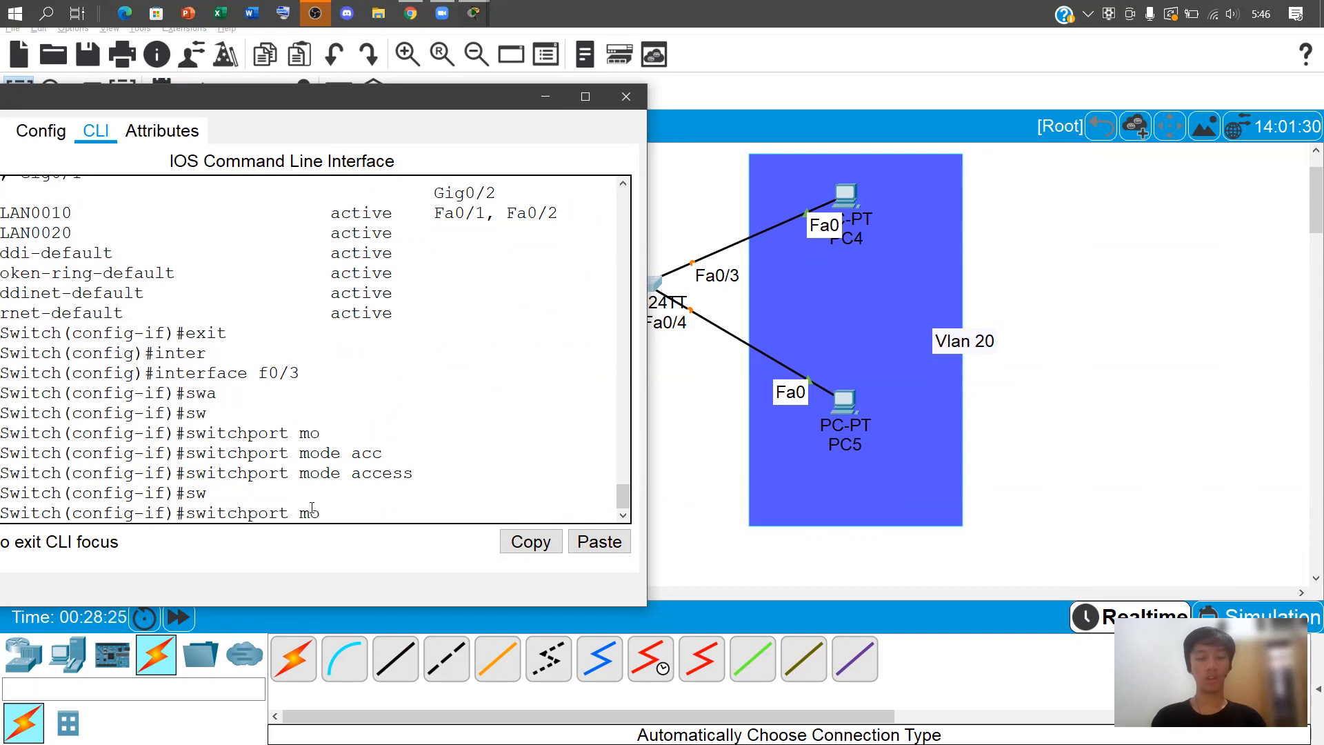
pyautogui.press('BackSpace')
pyautogui.press('BackSpace')
pyautogui.write('acc')
pyautogui.press('Tab')
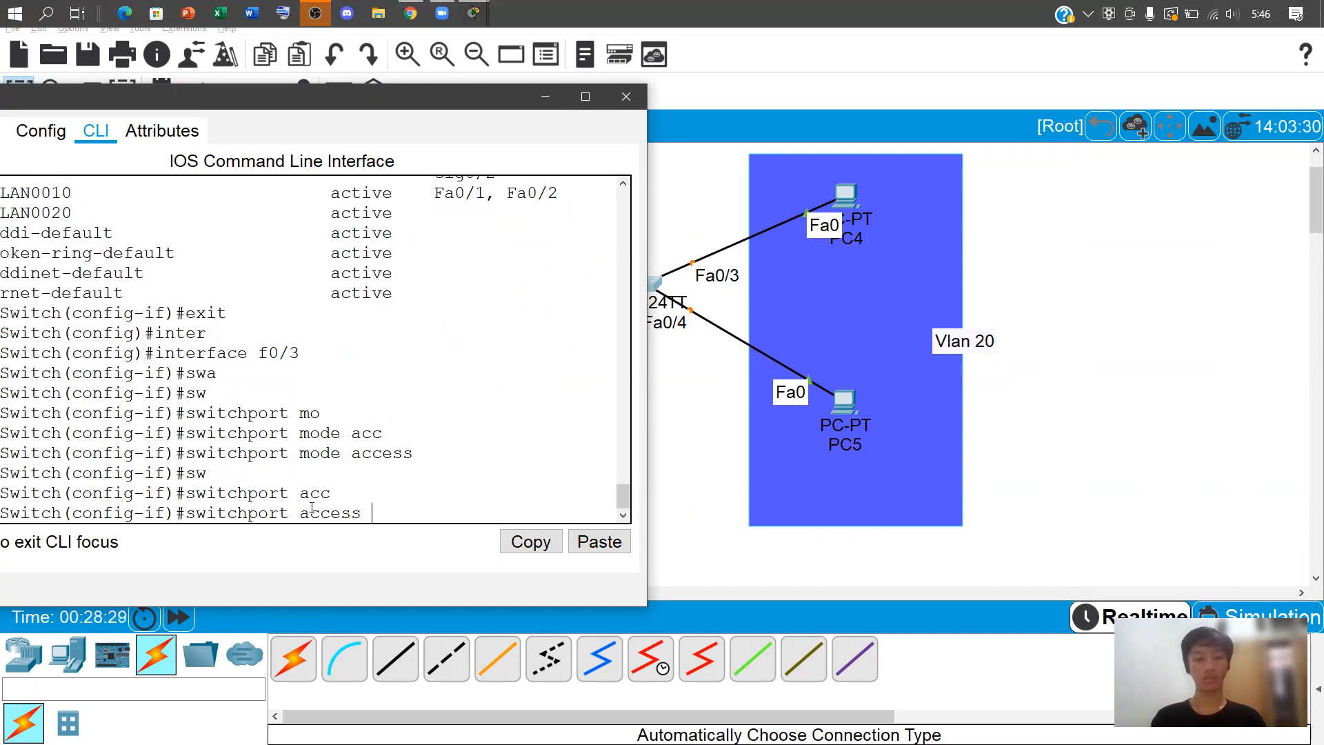
pyautogui.write('vlan')
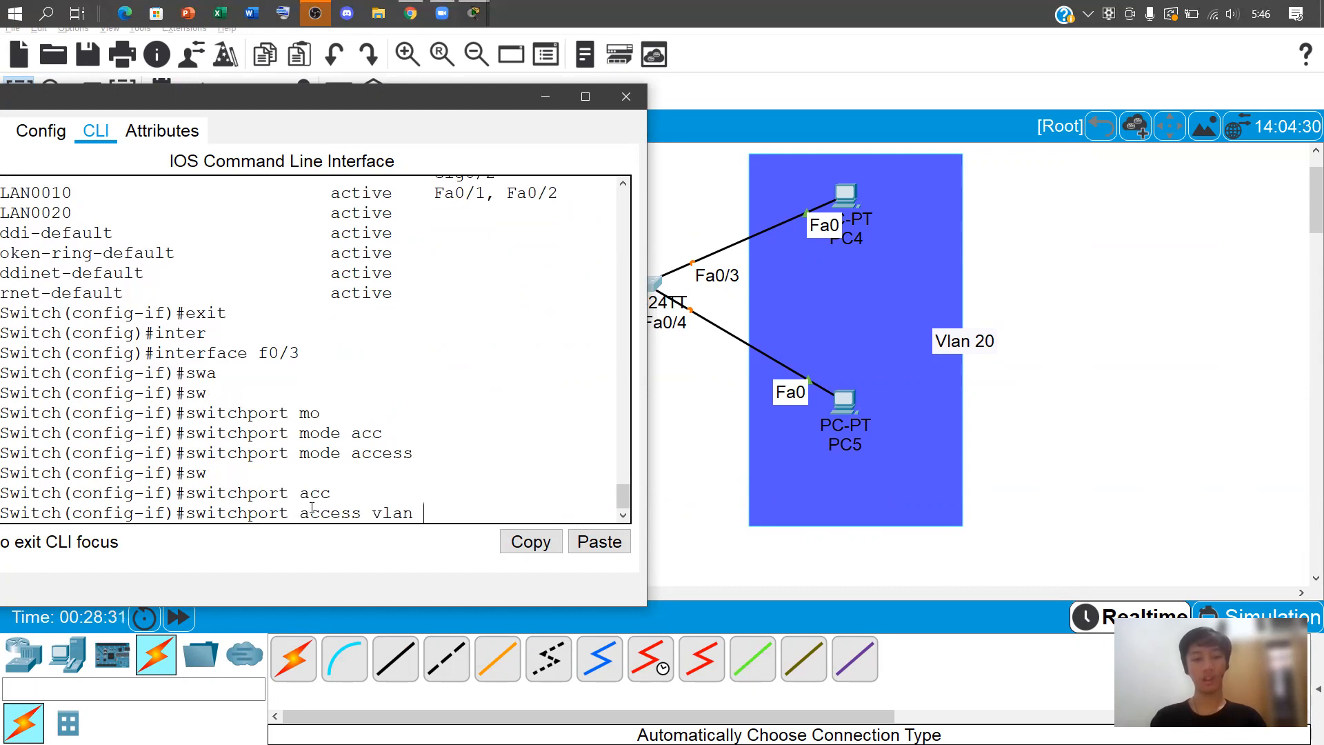
pyautogui.write(' 20')
pyautogui.press('Return')
pyautogui.write('s')
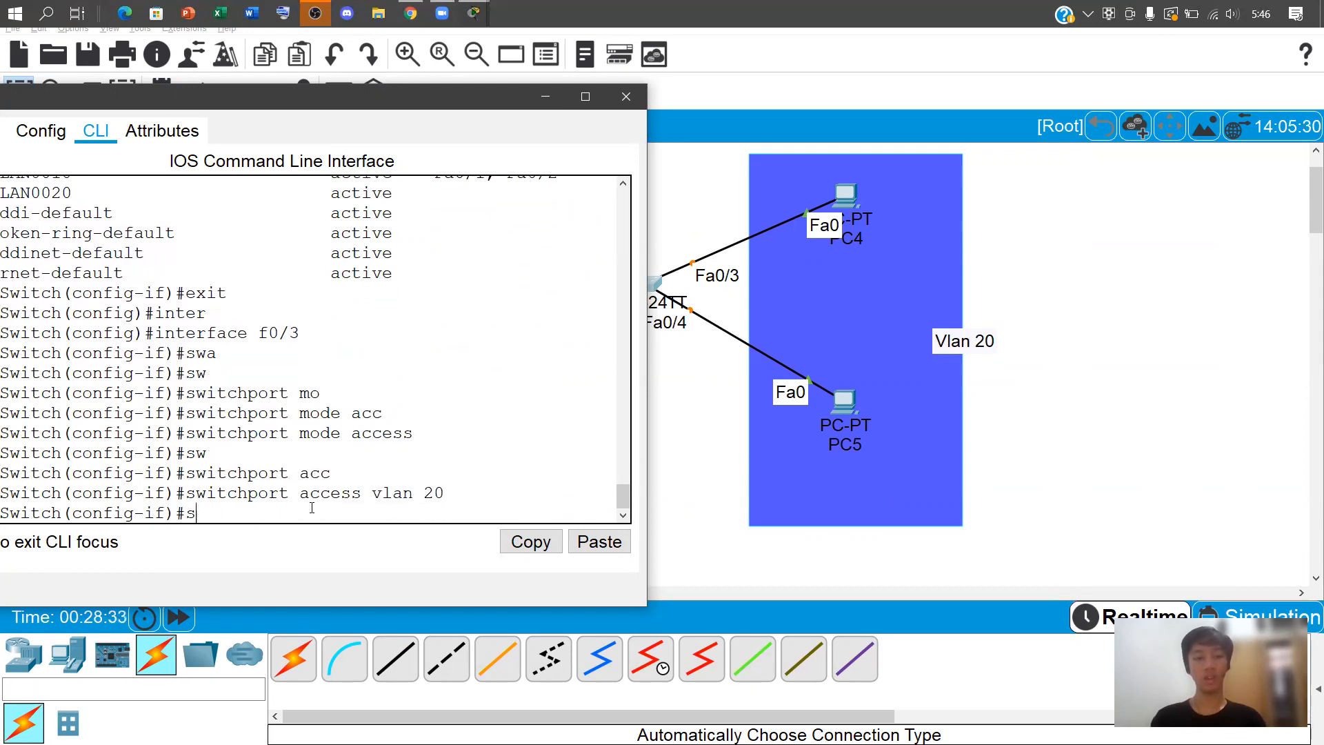
pyautogui.write('w')
pyautogui.press('Tab')
pyautogui.write('acc')
pyautogui.press('Tab')
pyautogui.write('vlan ')
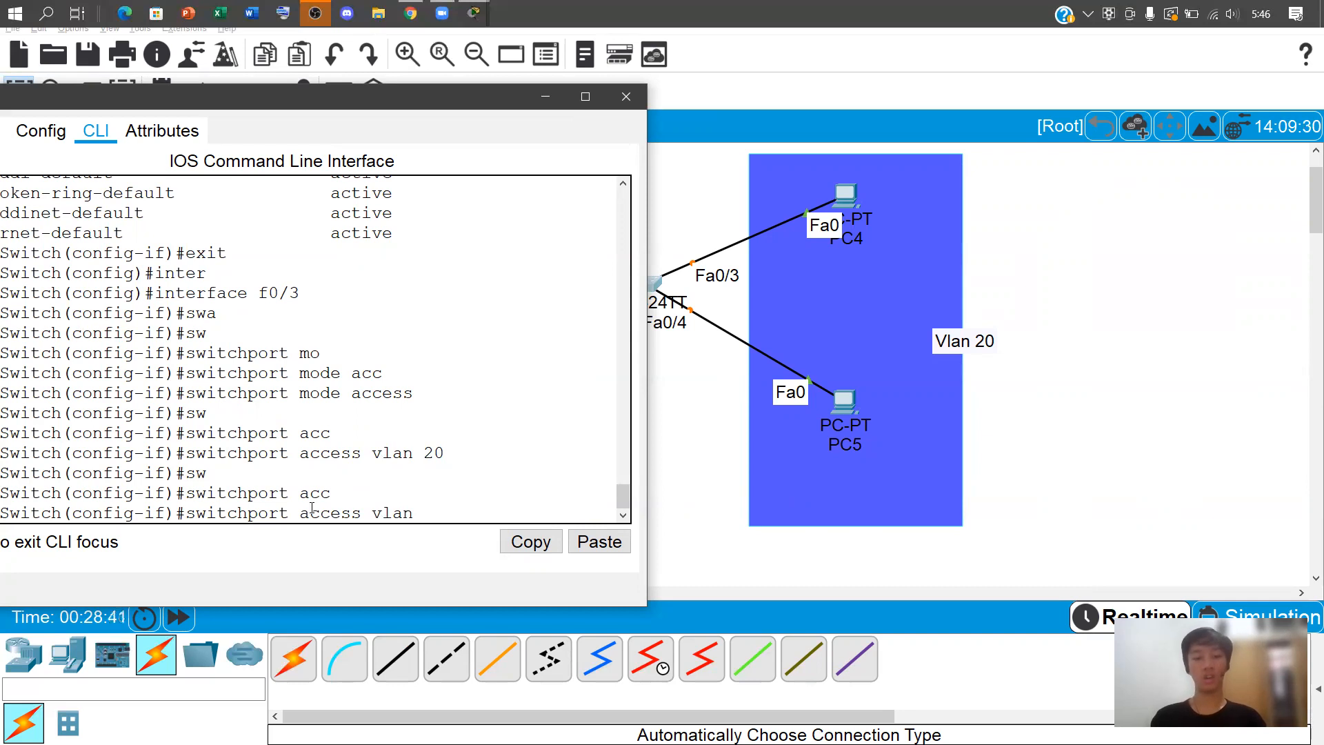
pyautogui.write('2')
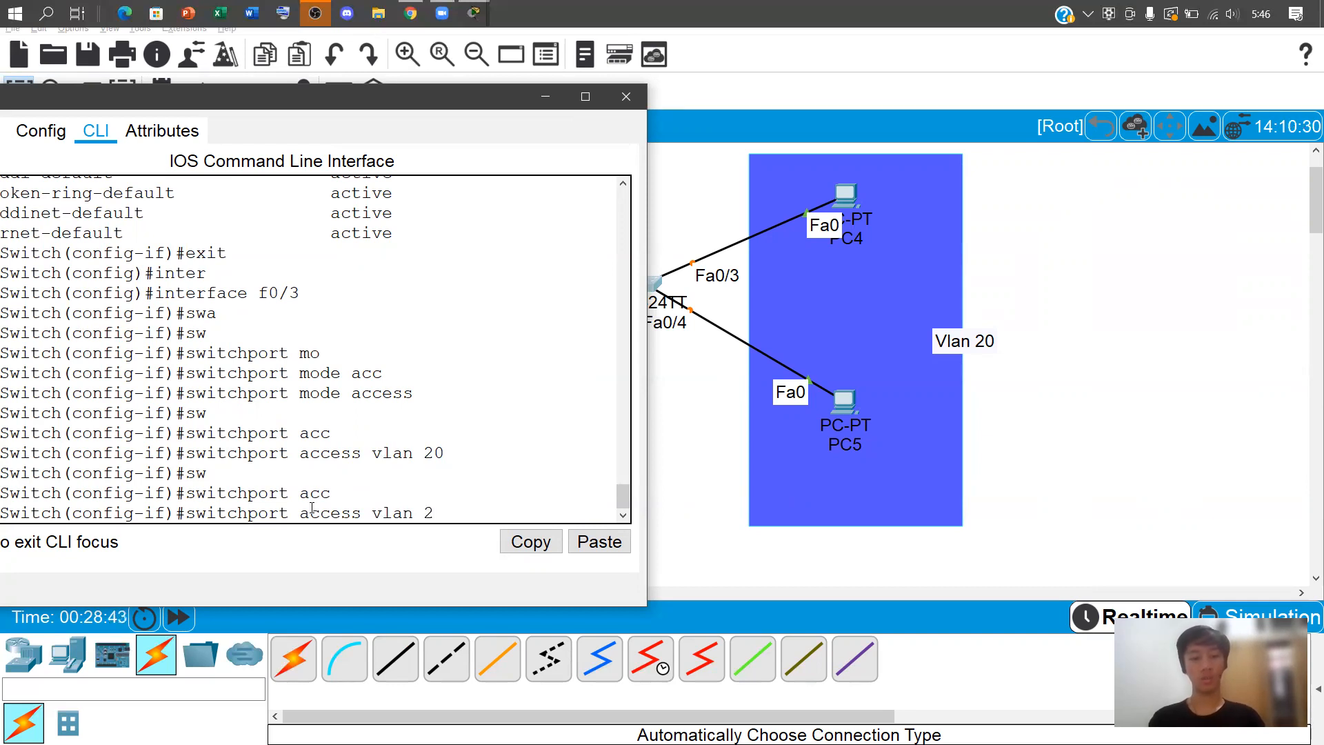
pyautogui.press('BackSpace')
pyautogui.press('BackSpace')
pyautogui.press('BackSpace')
pyautogui.press('BackSpace')
pyautogui.press('BackSpace')
pyautogui.press('BackSpace')
pyautogui.press('BackSpace')
pyautogui.press('BackSpace')
pyautogui.press('BackSpace')
pyautogui.press('BackSpace')
pyautogui.press('BackSpace')
pyautogui.press('BackSpace')
pyautogui.press('BackSpace')
pyautogui.press('BackSpace')
pyautogui.press('BackSpace')
pyautogui.press('BackSpace')
pyautogui.press('BackSpace')
pyautogui.press('BackSpace')
pyautogui.press('BackSpace')
pyautogui.press('BackSpace')
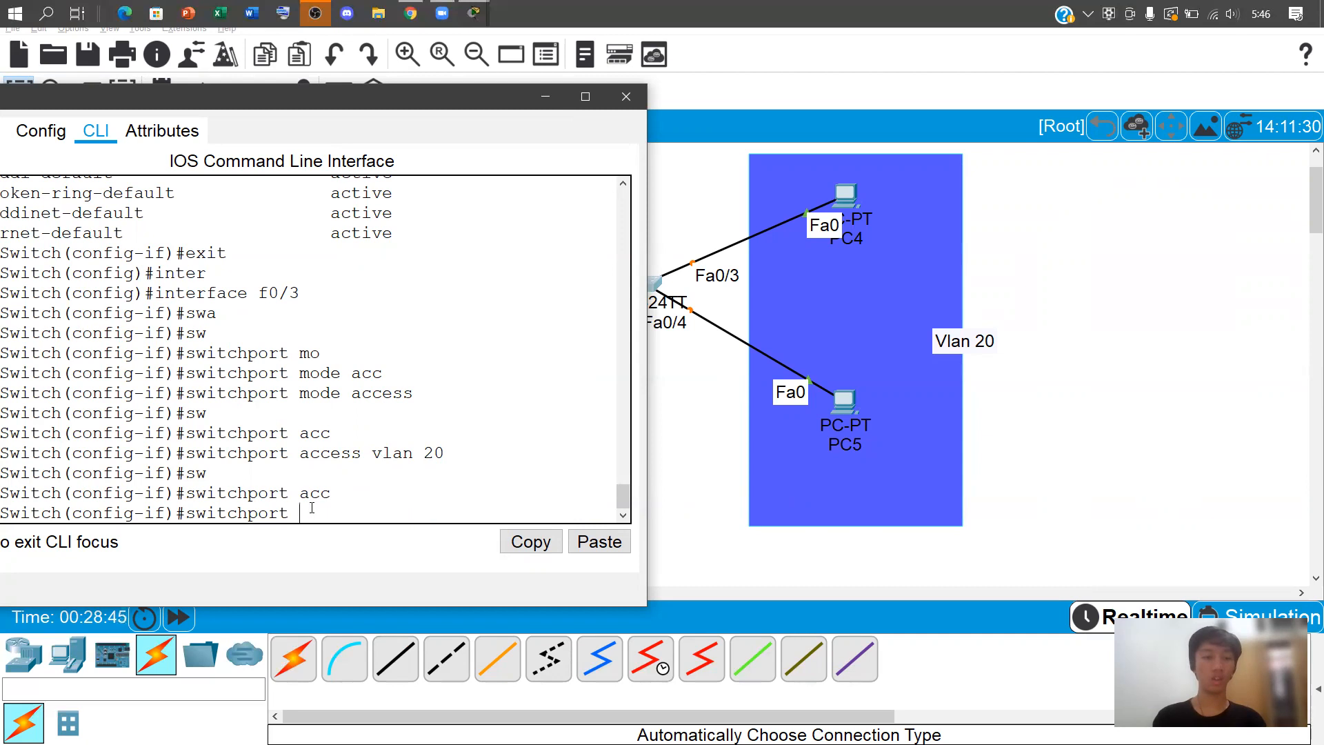
# Exit the f0/3 configuration and enter configuration mode for interface f0/4
pyautogui.write('exit')
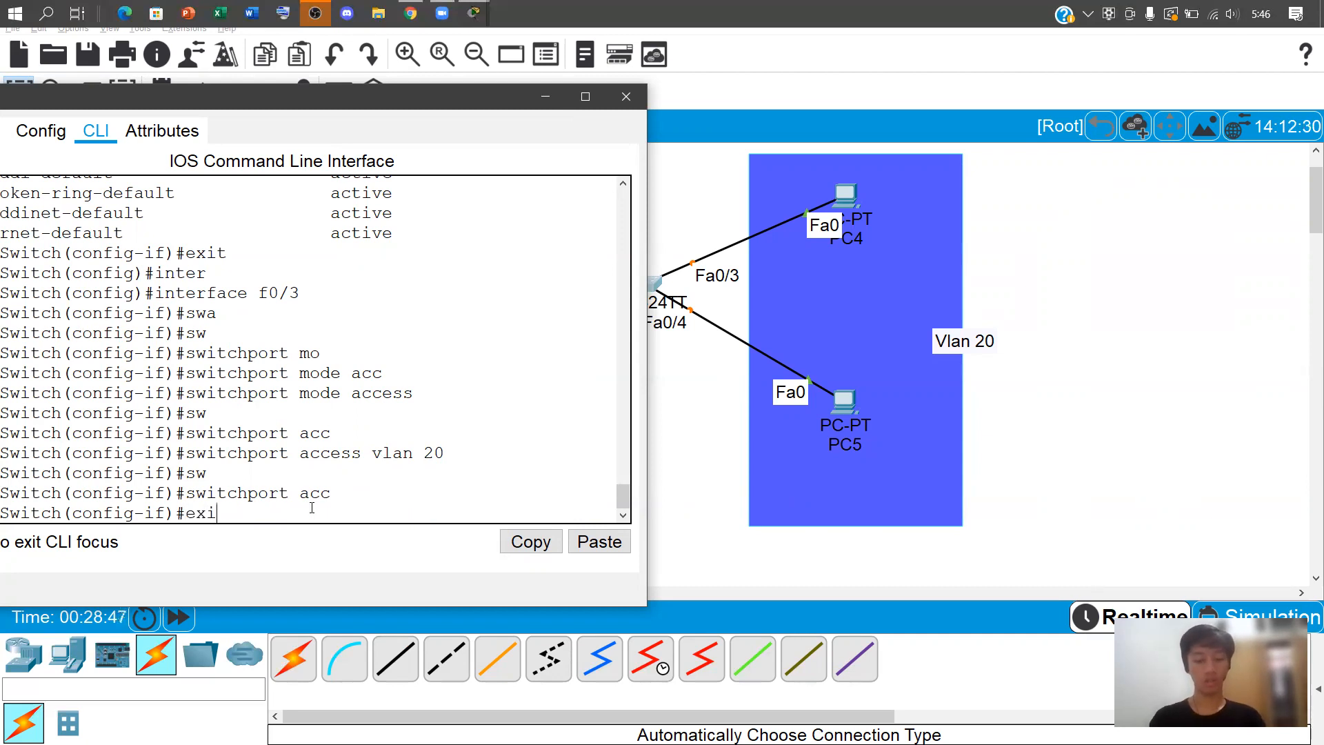
pyautogui.press('Return')
pyautogui.write('int')
pyautogui.press('Tab')
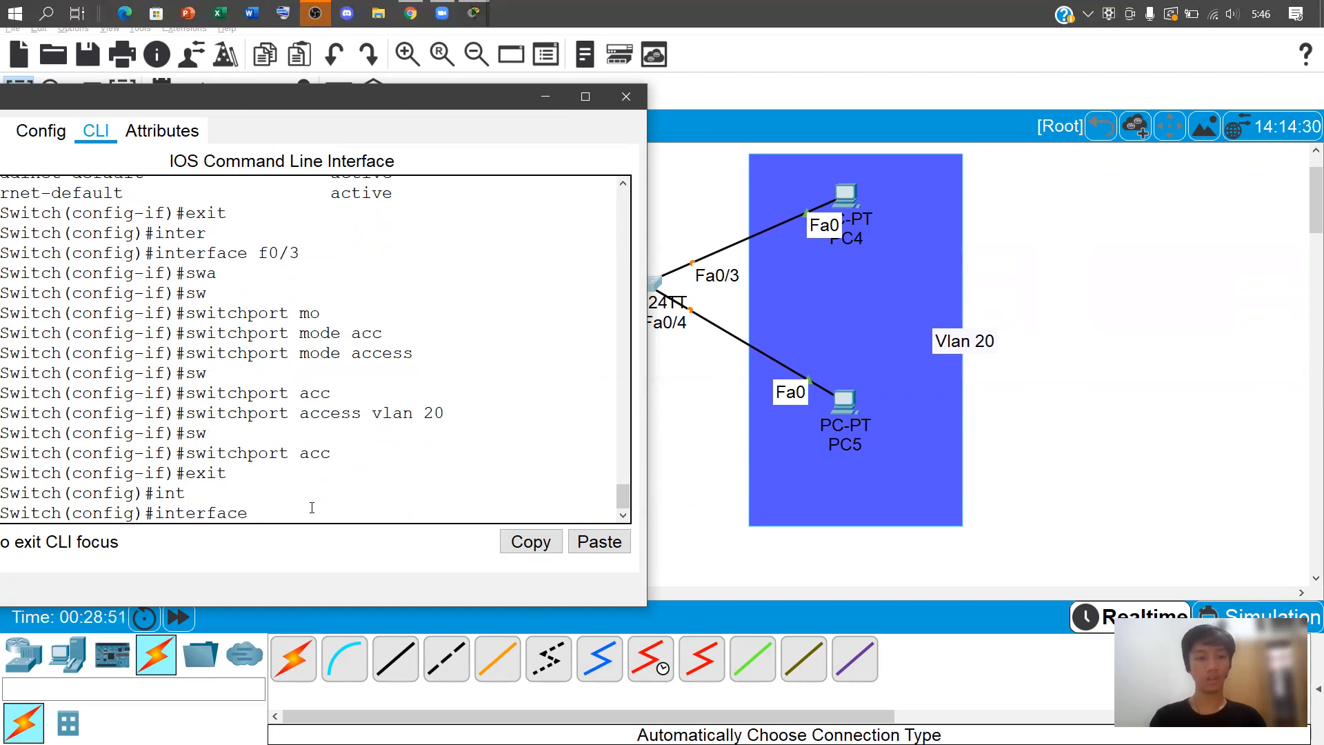
pyautogui.write('f0/4')
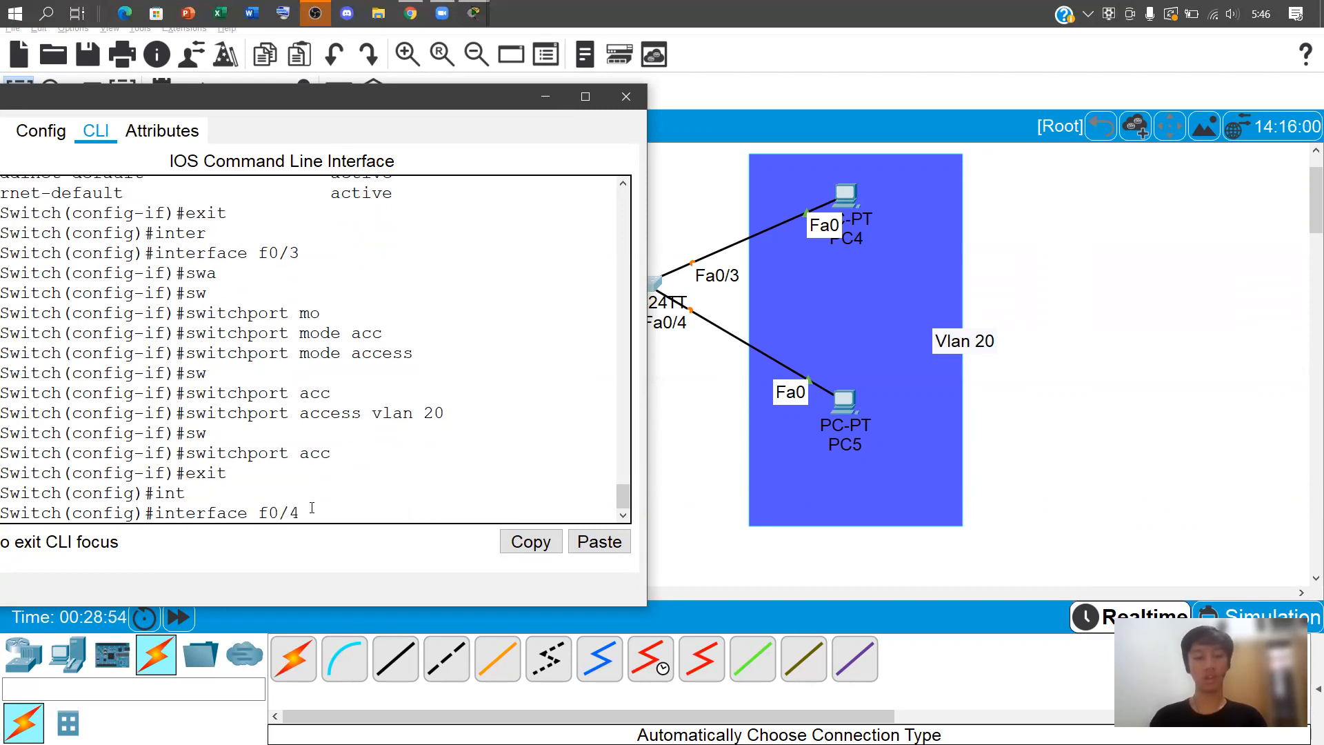
pyautogui.press('Return')
# Set interface f0/4 to access mode with "switchport mode access"
pyautogui.write('sw')
pyautogui.press('Tab')
pyautogui.write('mode accx')
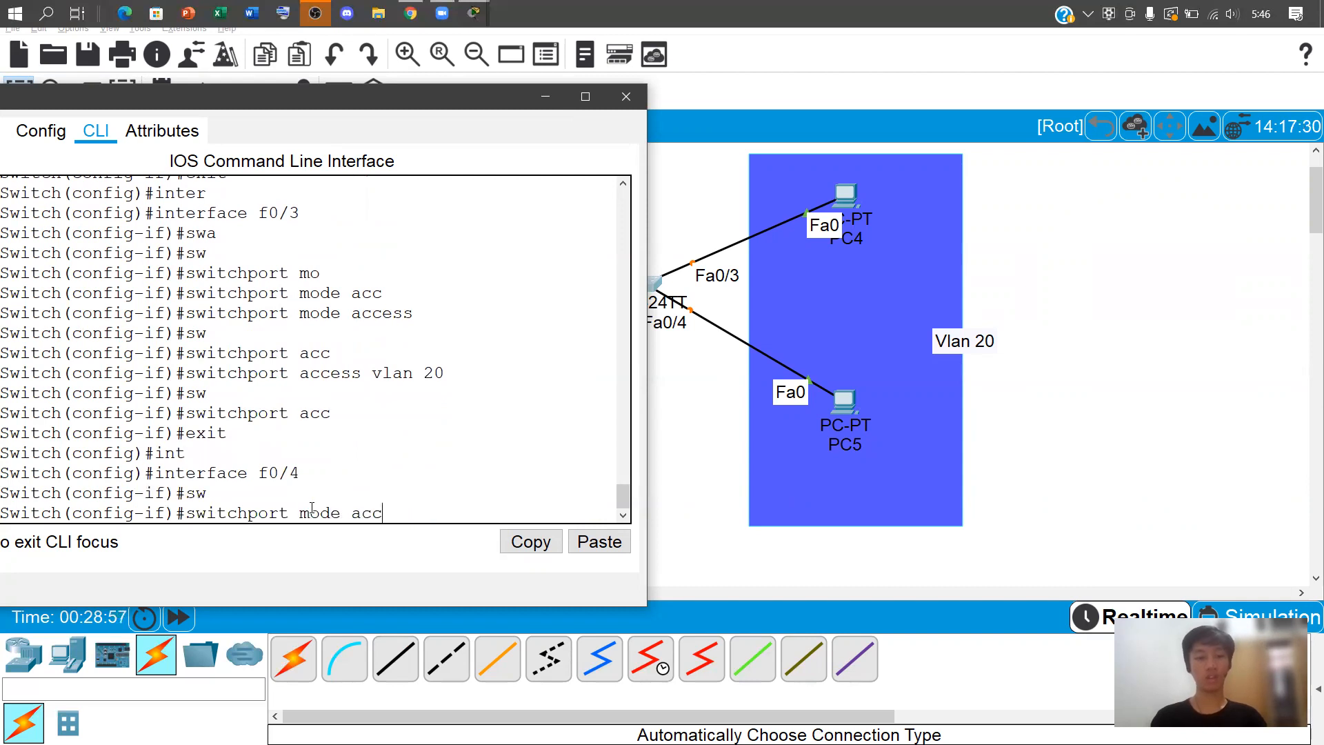
pyautogui.press('BackSpace')
pyautogui.write('ess')
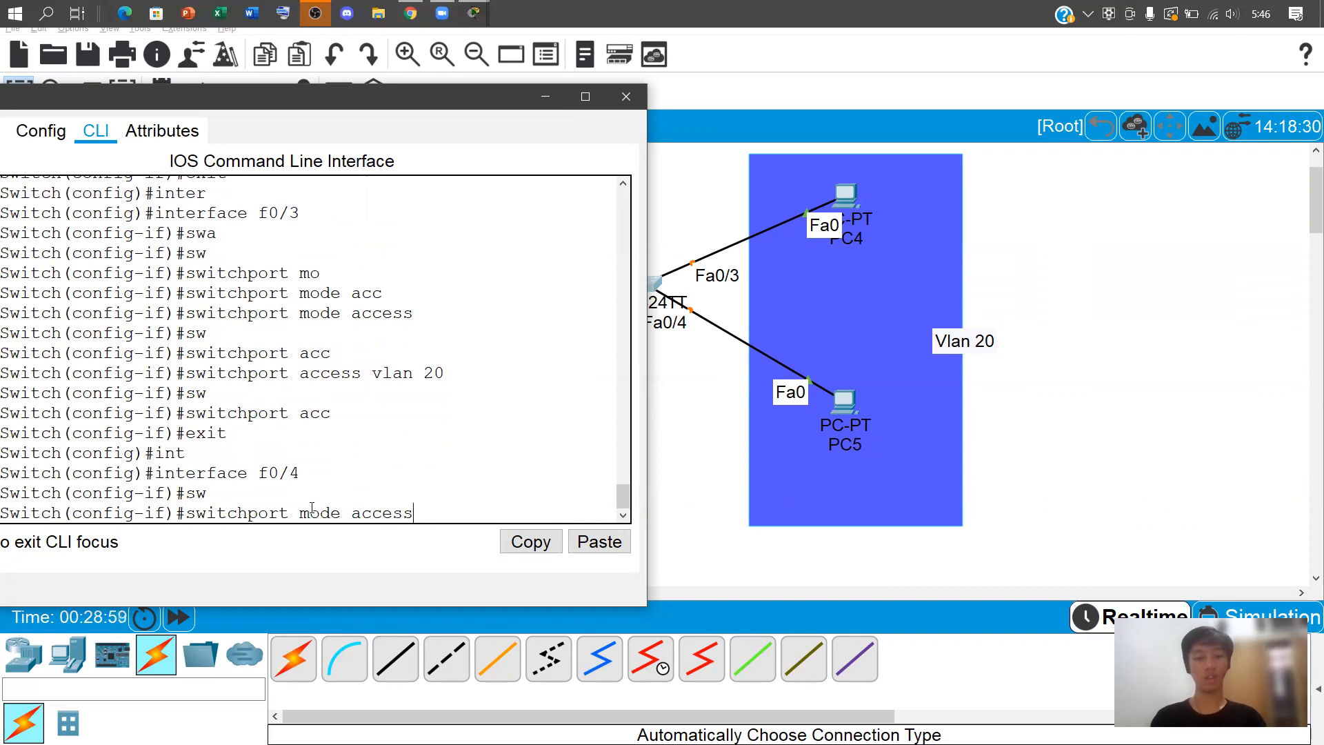
pyautogui.press('Return')
# Assign interface f0/4 to VLAN 20 with "switchport access vlan 20"
pyautogui.write('s')
pyautogui.press('Tab')
pyautogui.write('w')
pyautogui.press('Tab')
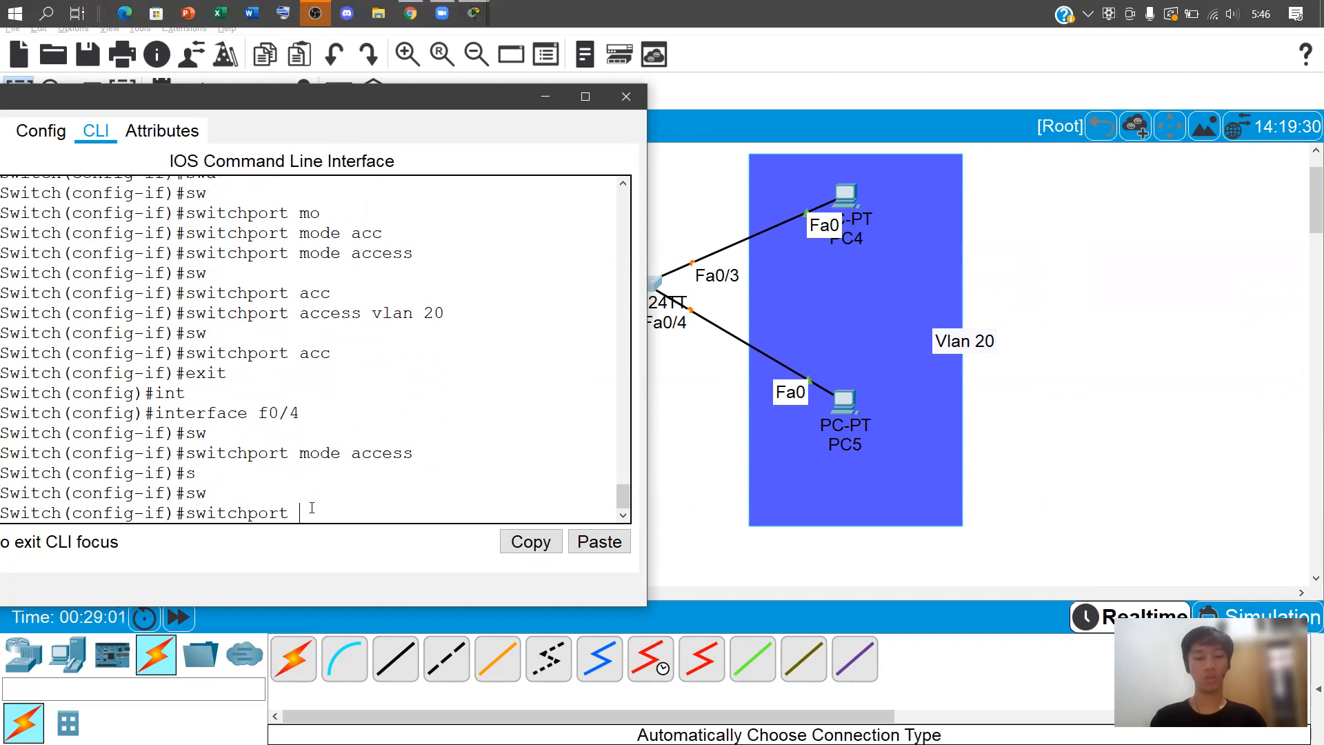
pyautogui.write('acc')
pyautogui.press('Tab')
pyautogui.write('val')
pyautogui.press('BackSpace')
pyautogui.press('BackSpace')
pyautogui.write('lan 20')
pyautogui.press('Return')
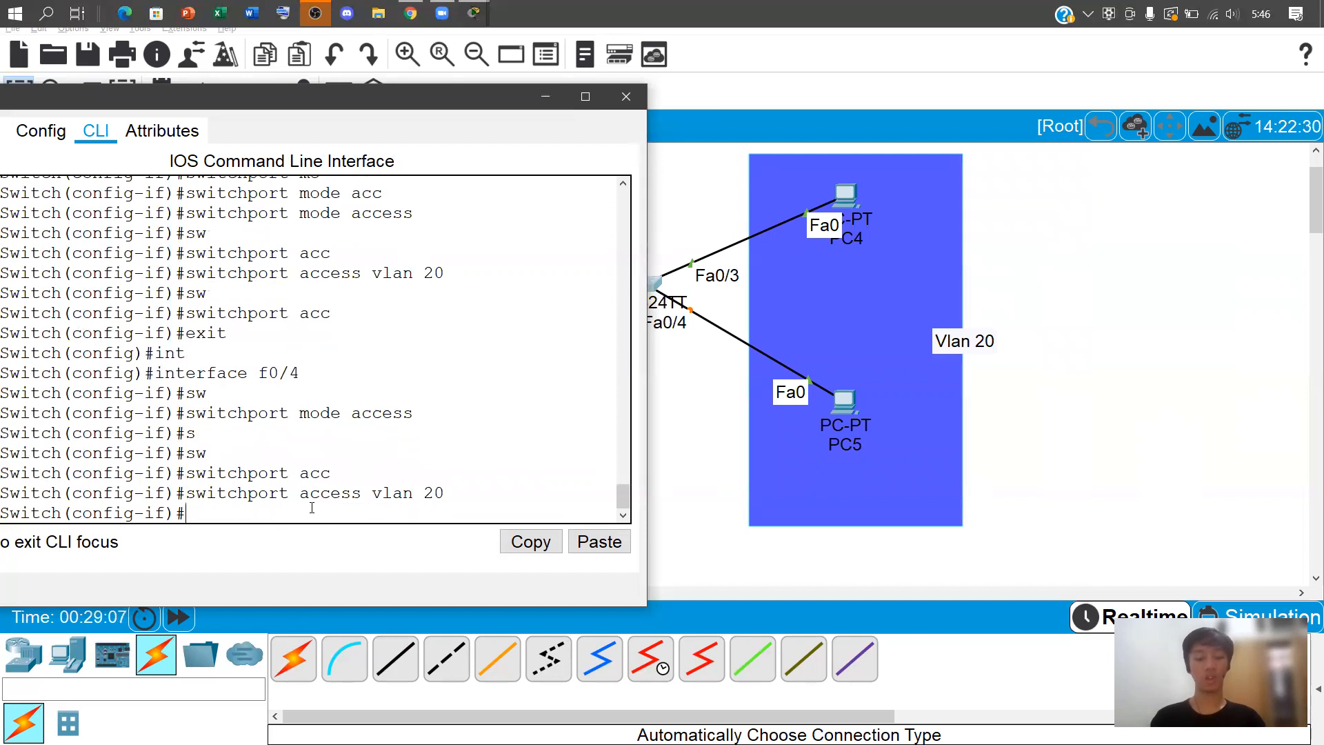
# List the switch's VLANs and their ports with "do show vlan brief" and move the switch window so the whole table can be read
pyautogui.write('do sh')
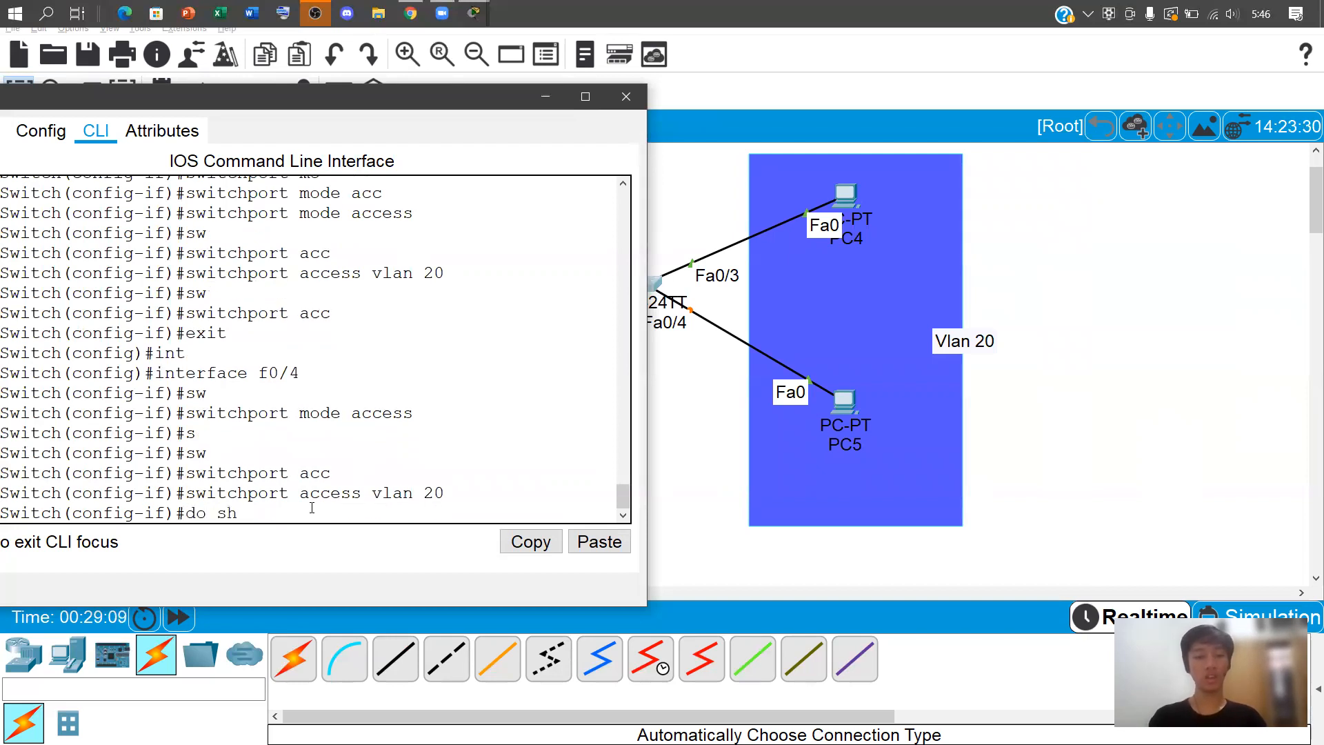
pyautogui.write('ow vlan ')
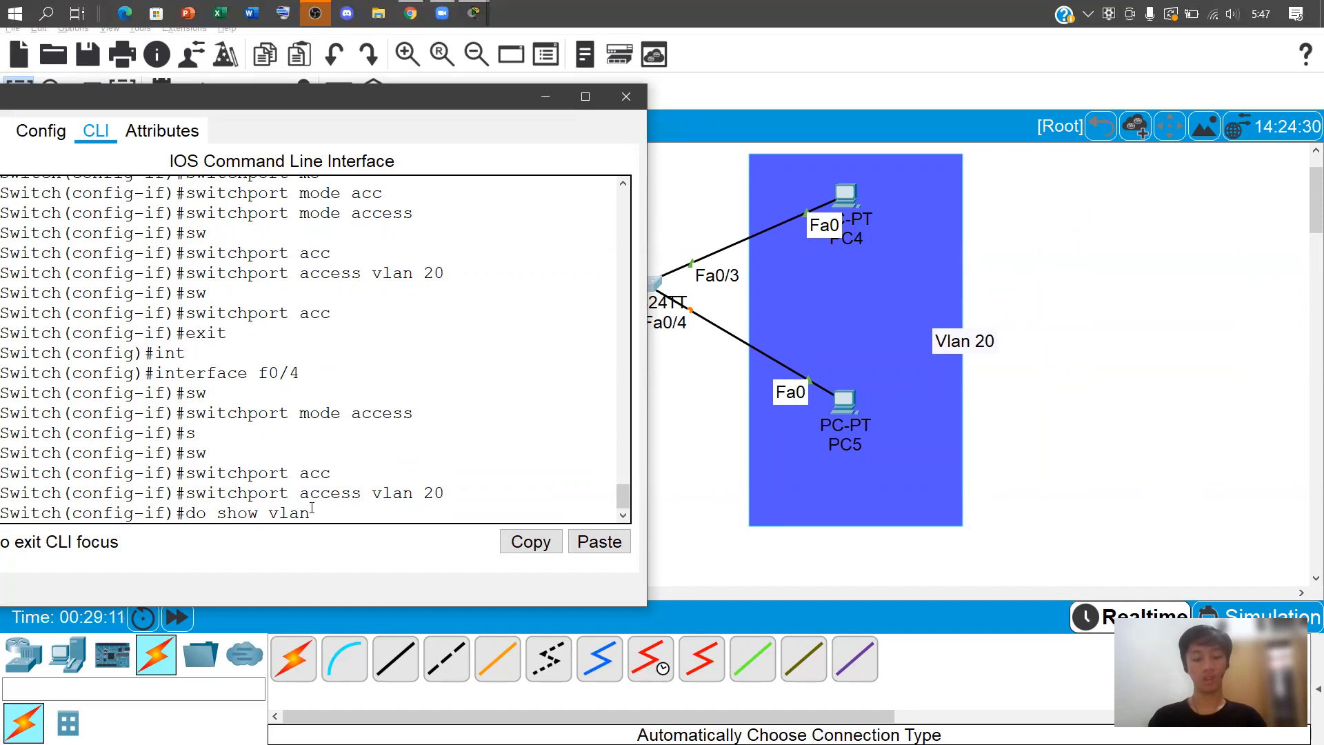
pyautogui.write('brief')
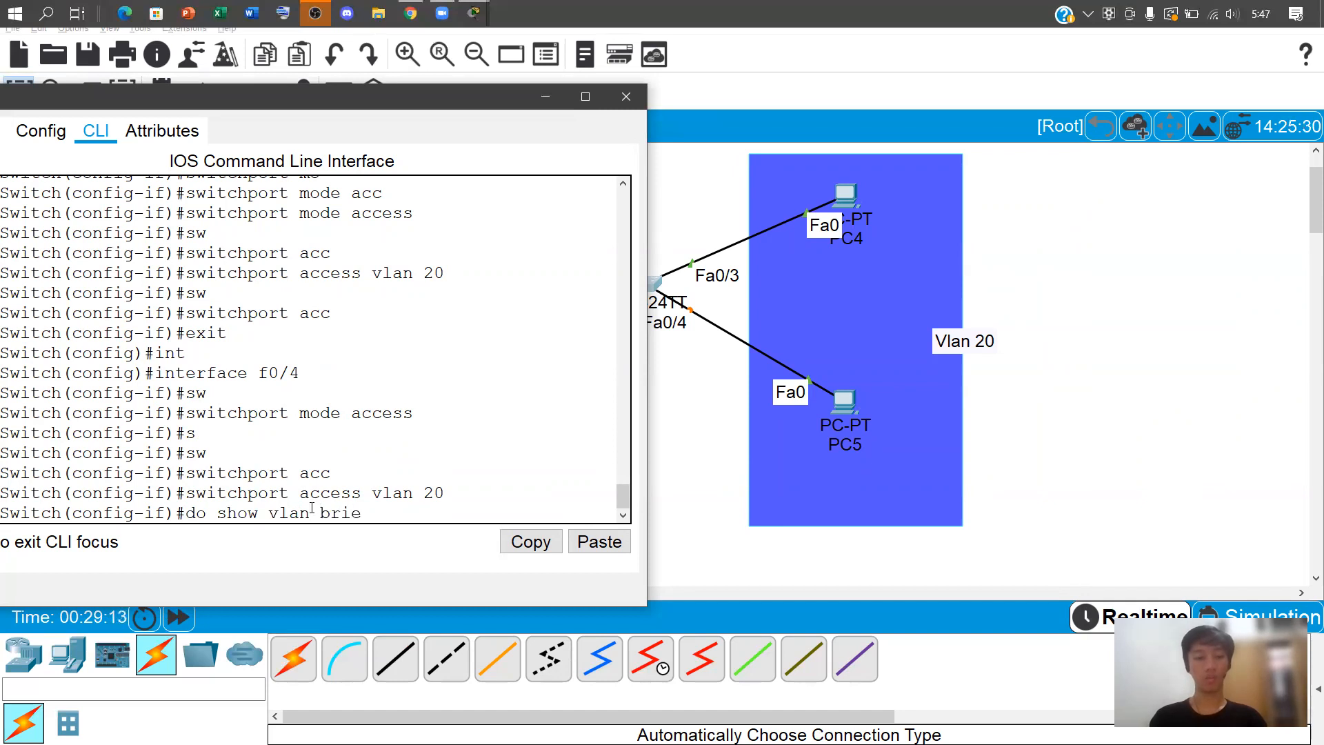
pyautogui.press('Return')
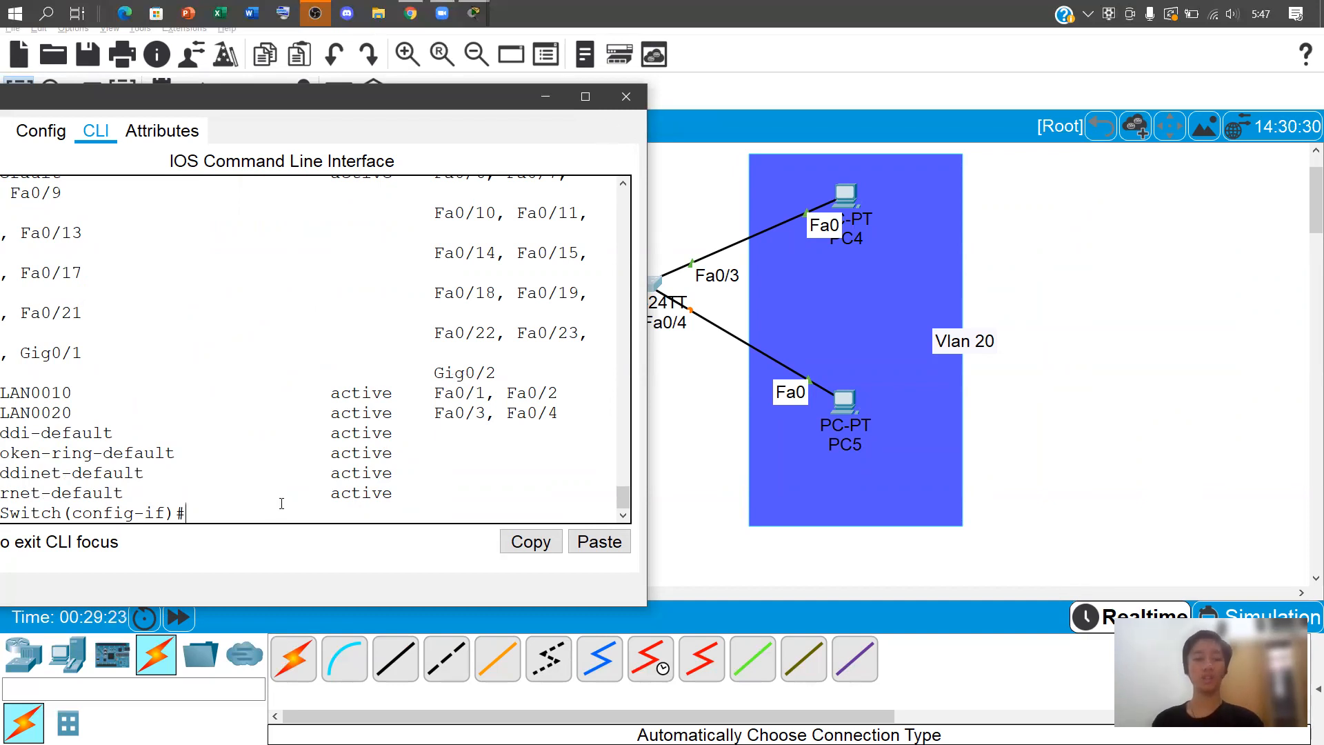
pyautogui.moveTo(376, 92); pyautogui.dragTo(542, 96)
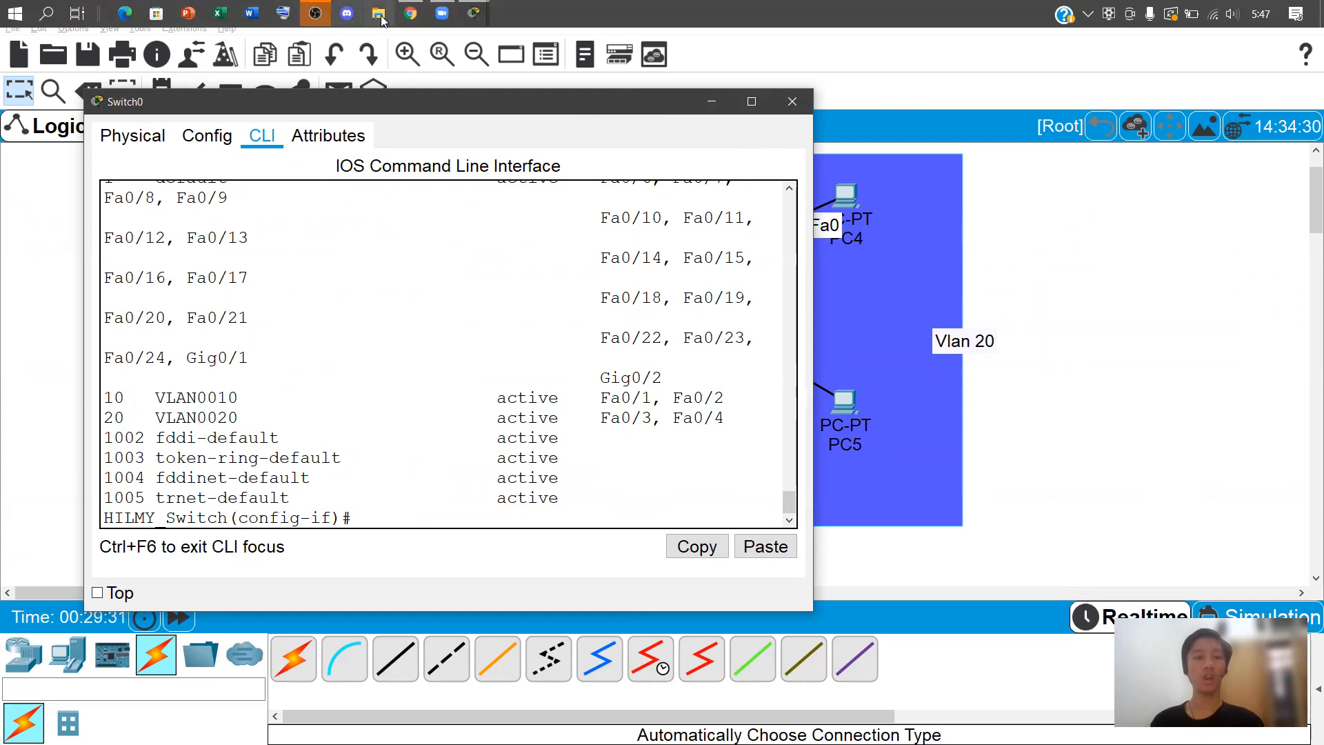
# Switch to Chrome, highlight the sentence on VLANs grouping hosts in the "what is vlan" result, and return to the Cisco Packet Tracer workspace
pyautogui.click(410, 17)
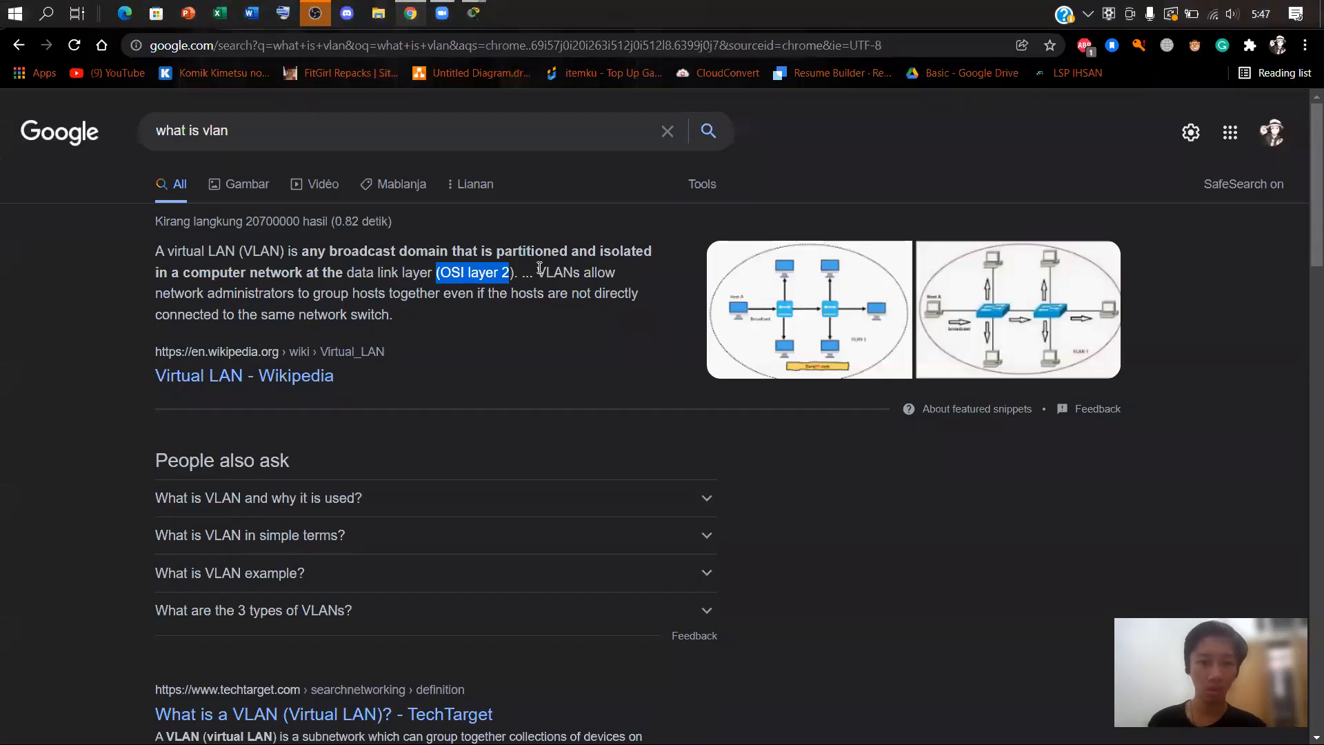
pyautogui.moveTo(537, 272); pyautogui.dragTo(390, 318)
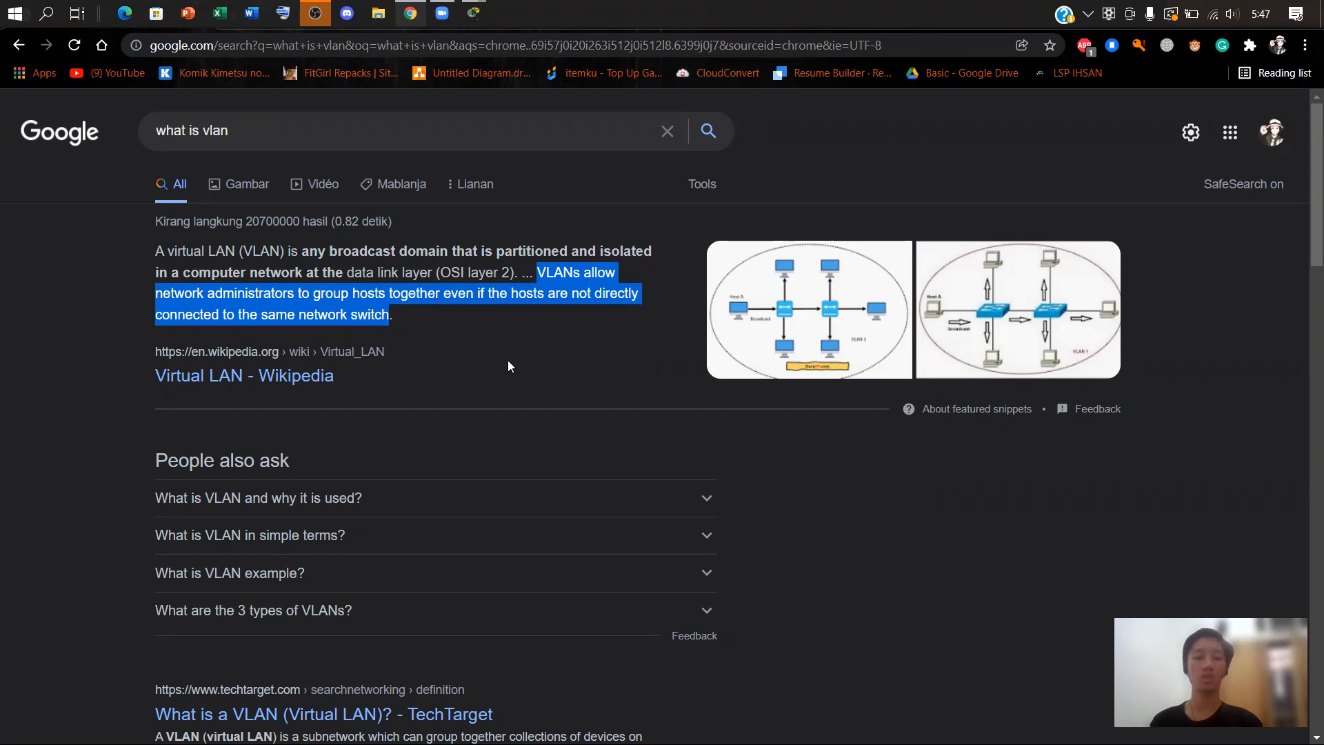
pyautogui.hotkey('alt', 'Tab')
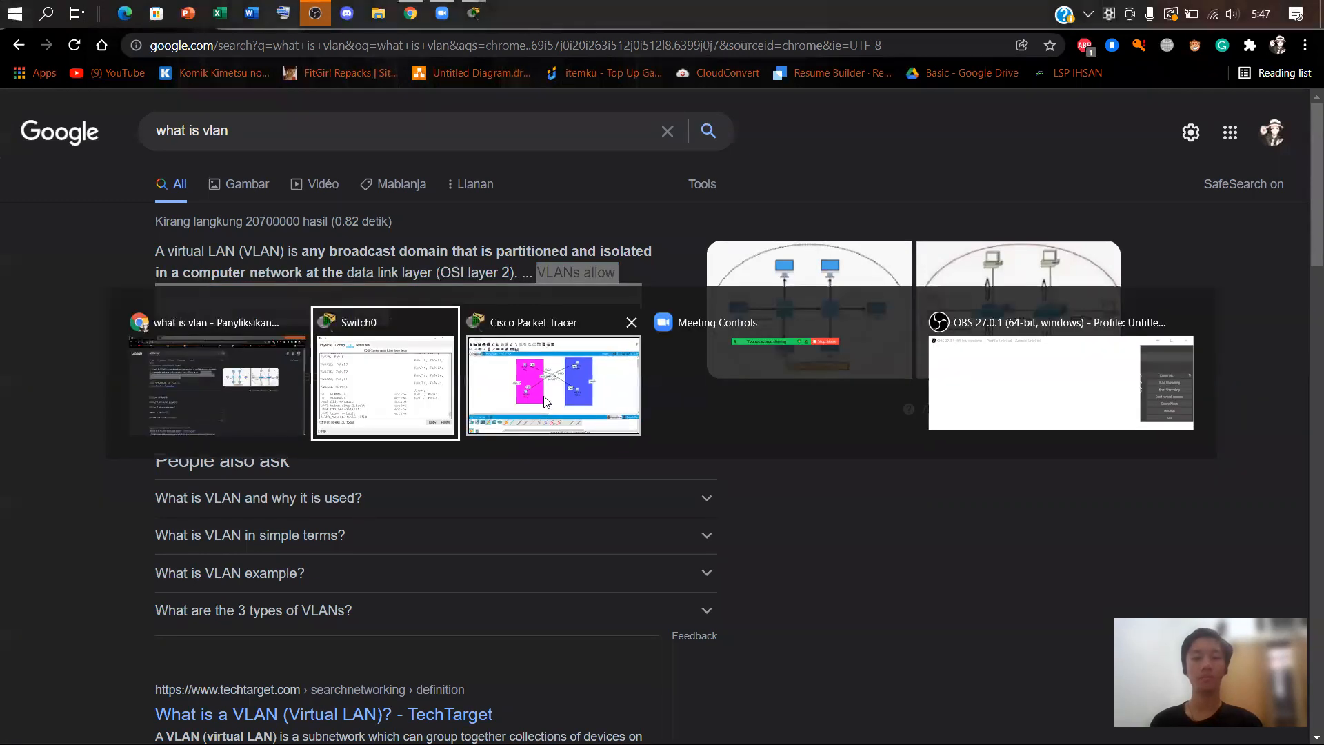
pyautogui.click(501, 407)
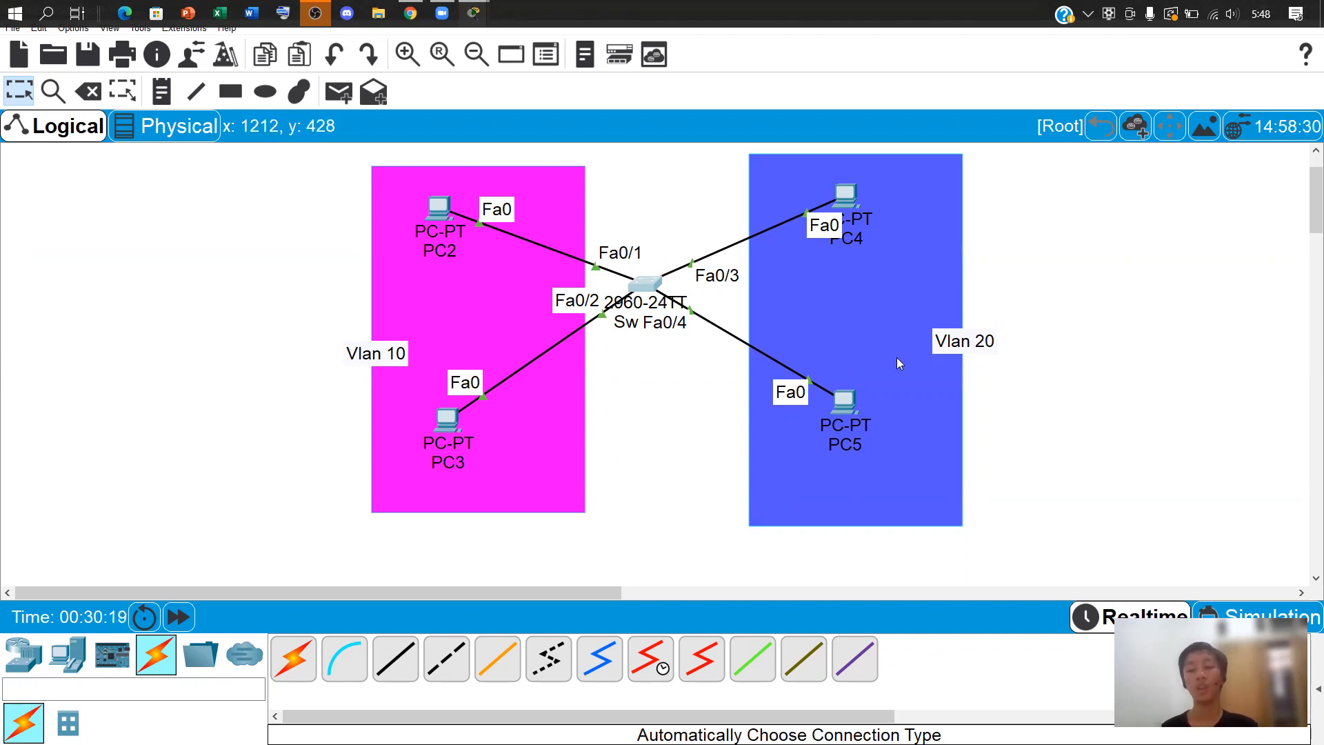
# Move the "Vlan 20" label inside the blue rectangle and the "Vlan 10" label inside the magenta rectangle, between their PCs
pyautogui.moveTo(939, 337); pyautogui.dragTo(880, 325)
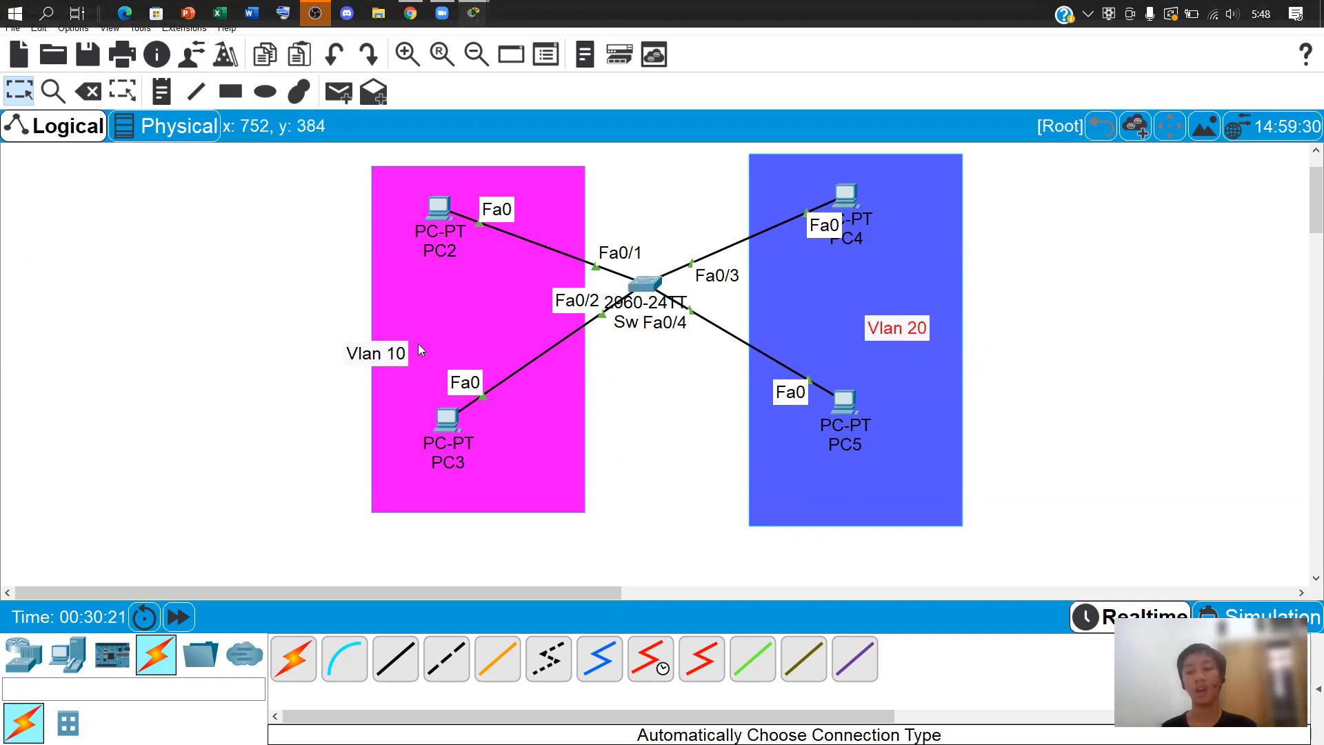
pyautogui.moveTo(361, 353); pyautogui.dragTo(430, 314)
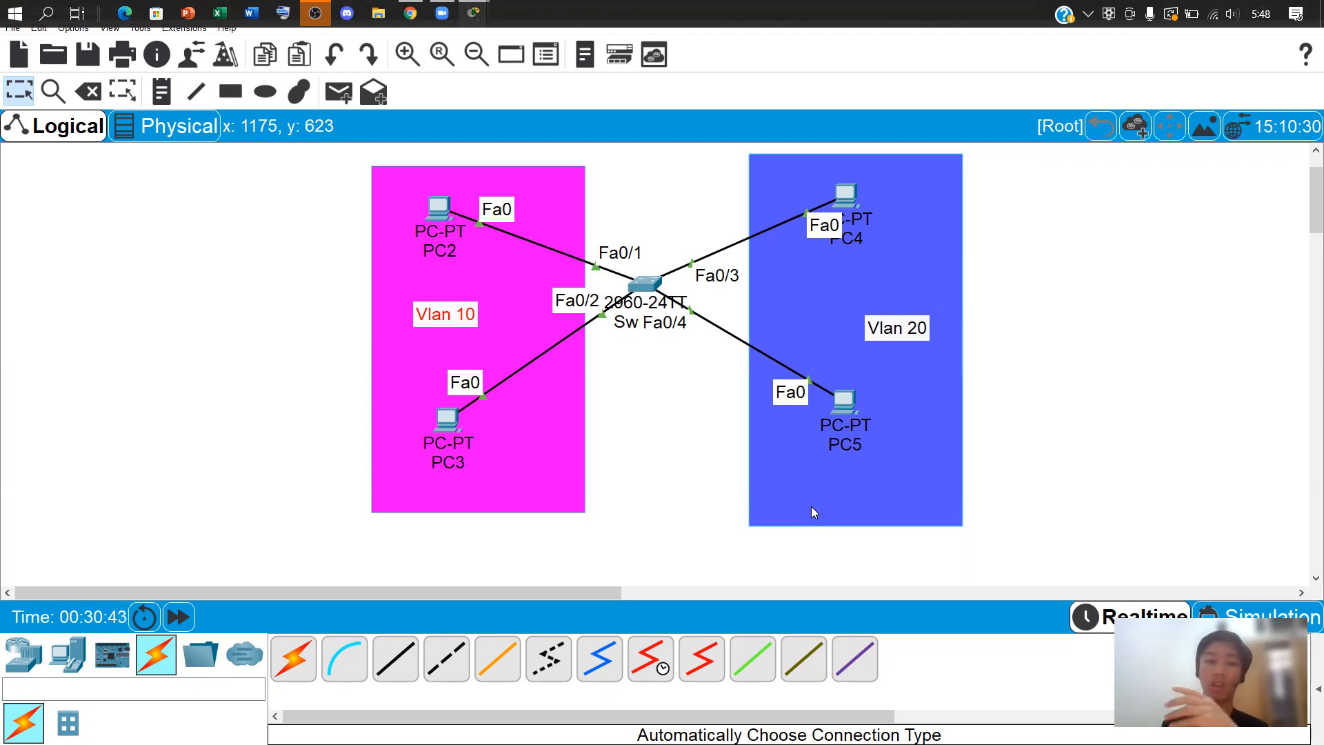
# Open PC2's IP configuration, with its window moved clear of the VLAN 10 group, and choose static IPv4 addressing
pyautogui.moveTo(433, 210)
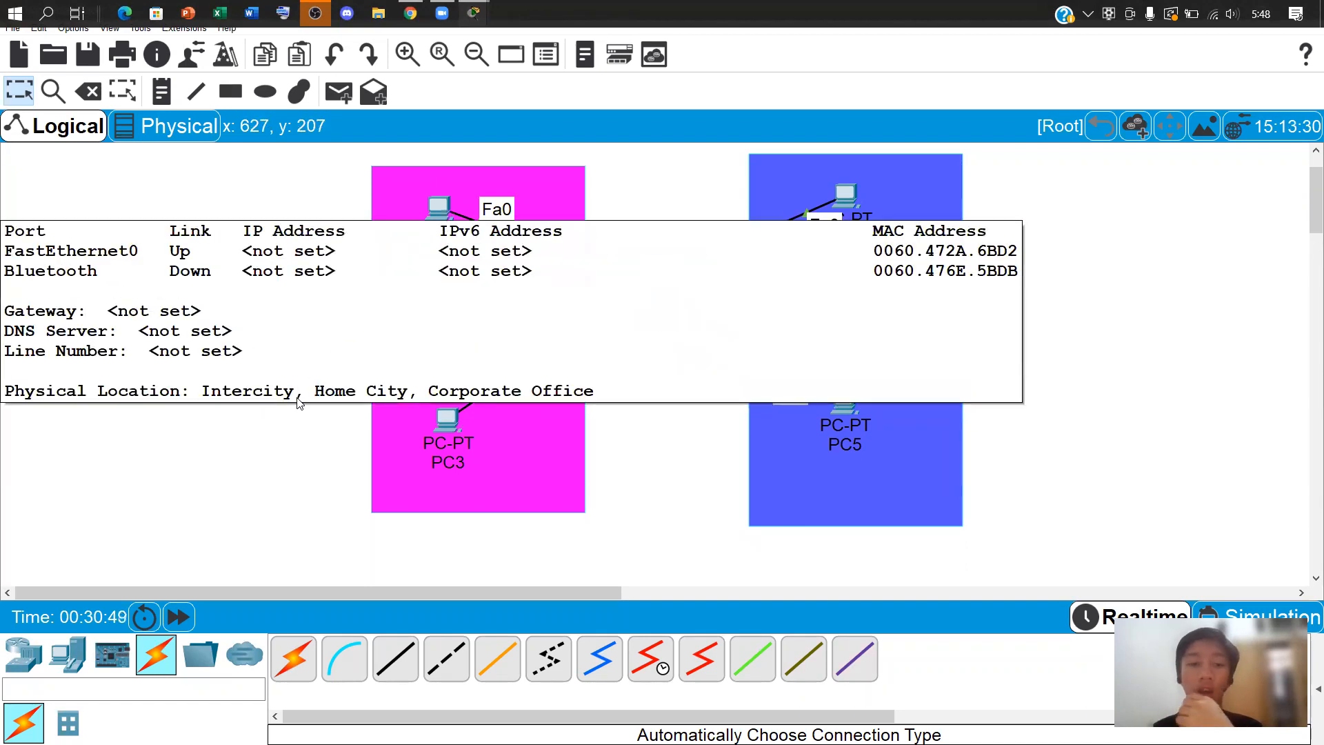
pyautogui.click(432, 210)
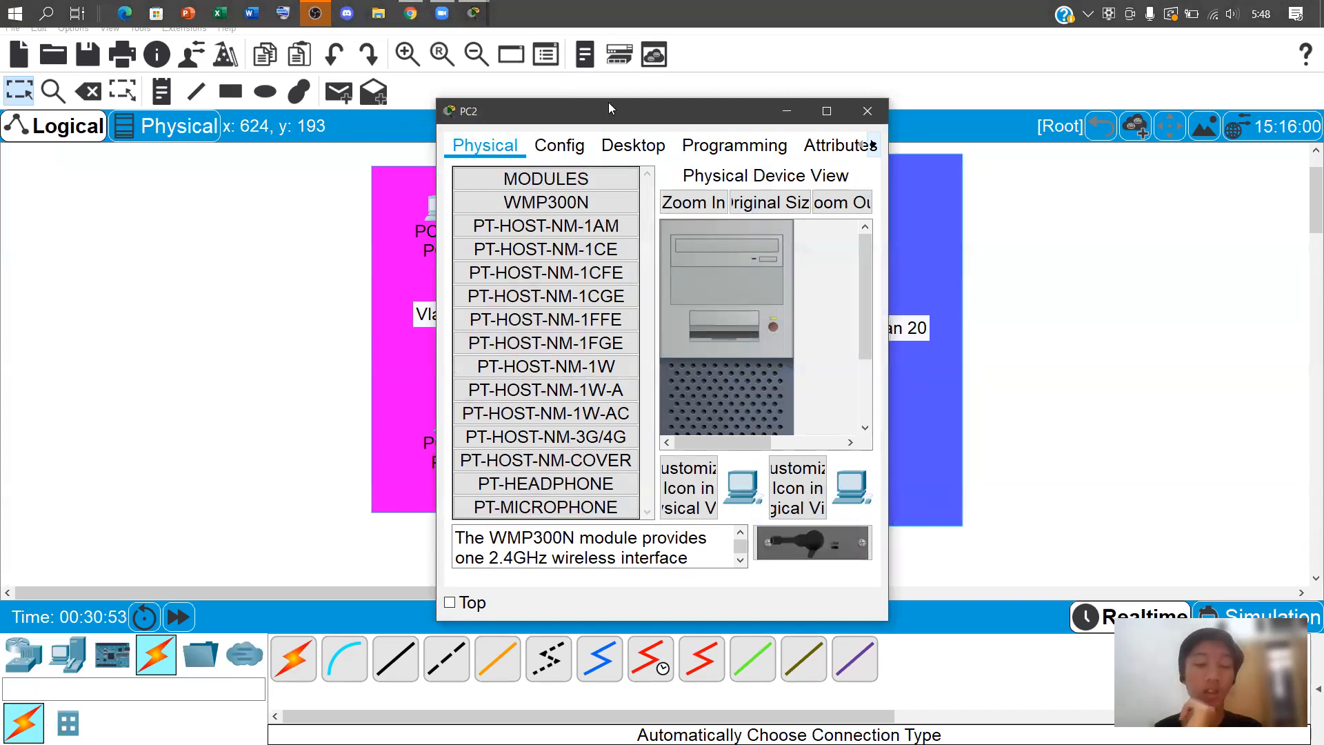
pyautogui.moveTo(608, 109); pyautogui.dragTo(856, 124)
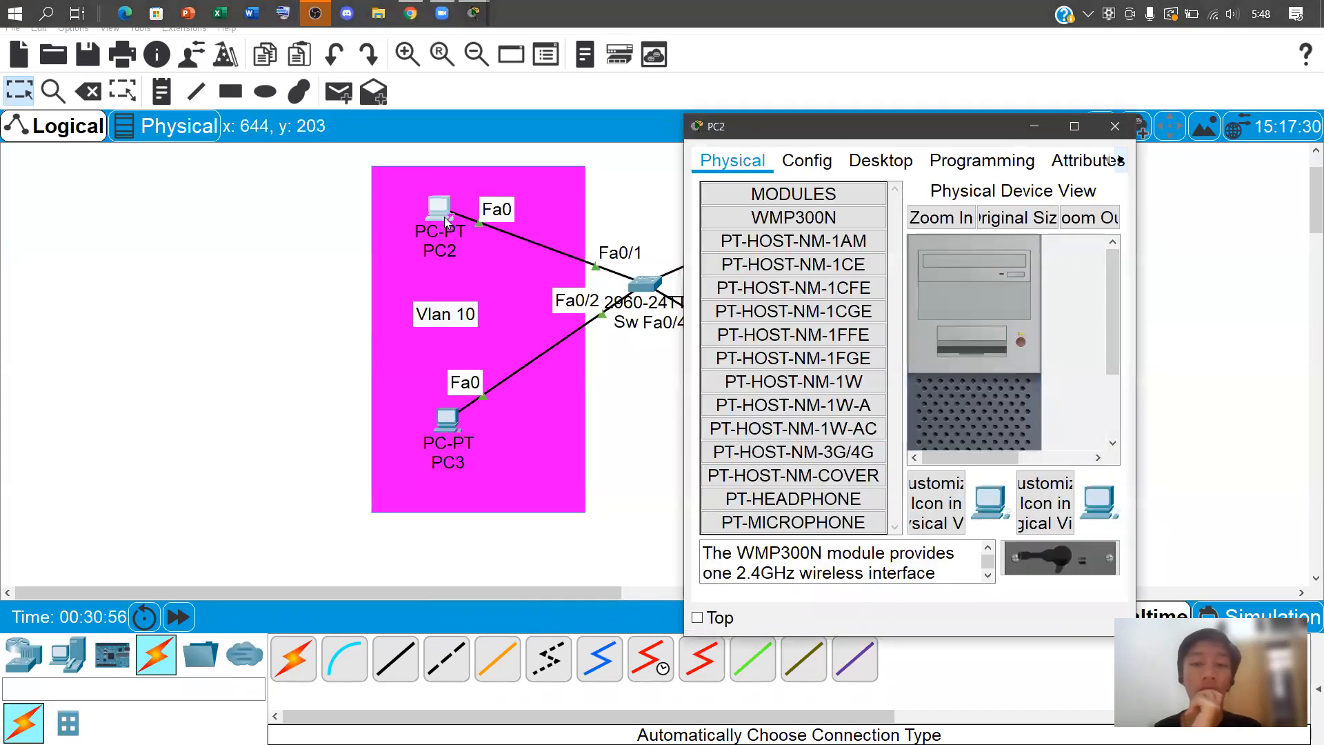
pyautogui.click(880, 160)
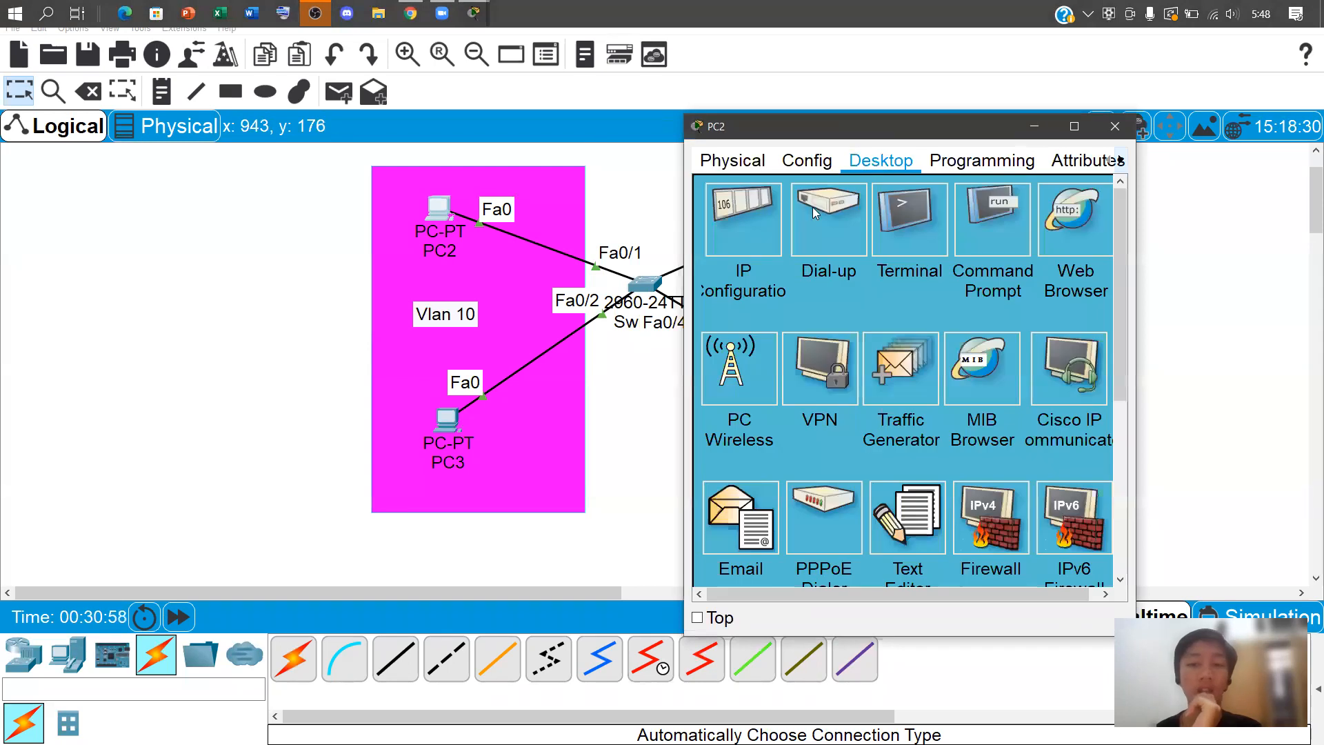
pyautogui.click(733, 234)
pyautogui.click(904, 284)
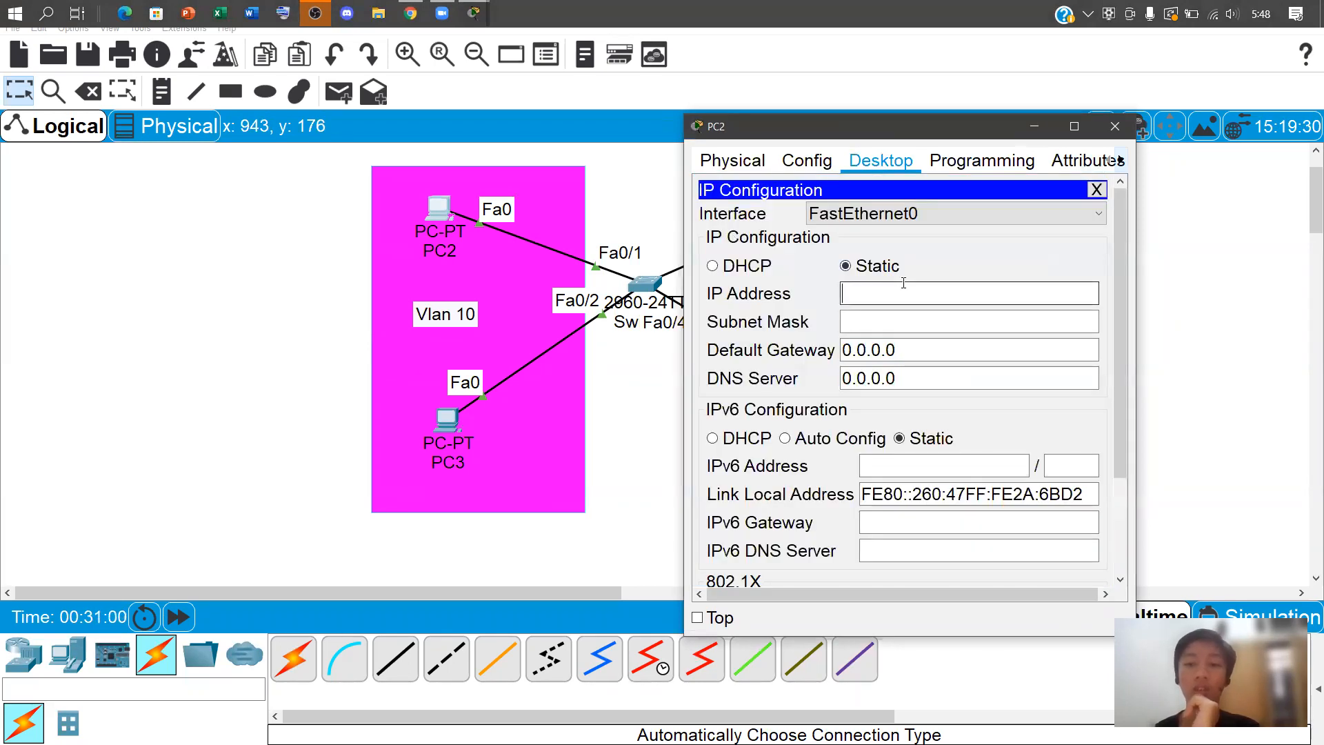
pyautogui.click(848, 268)
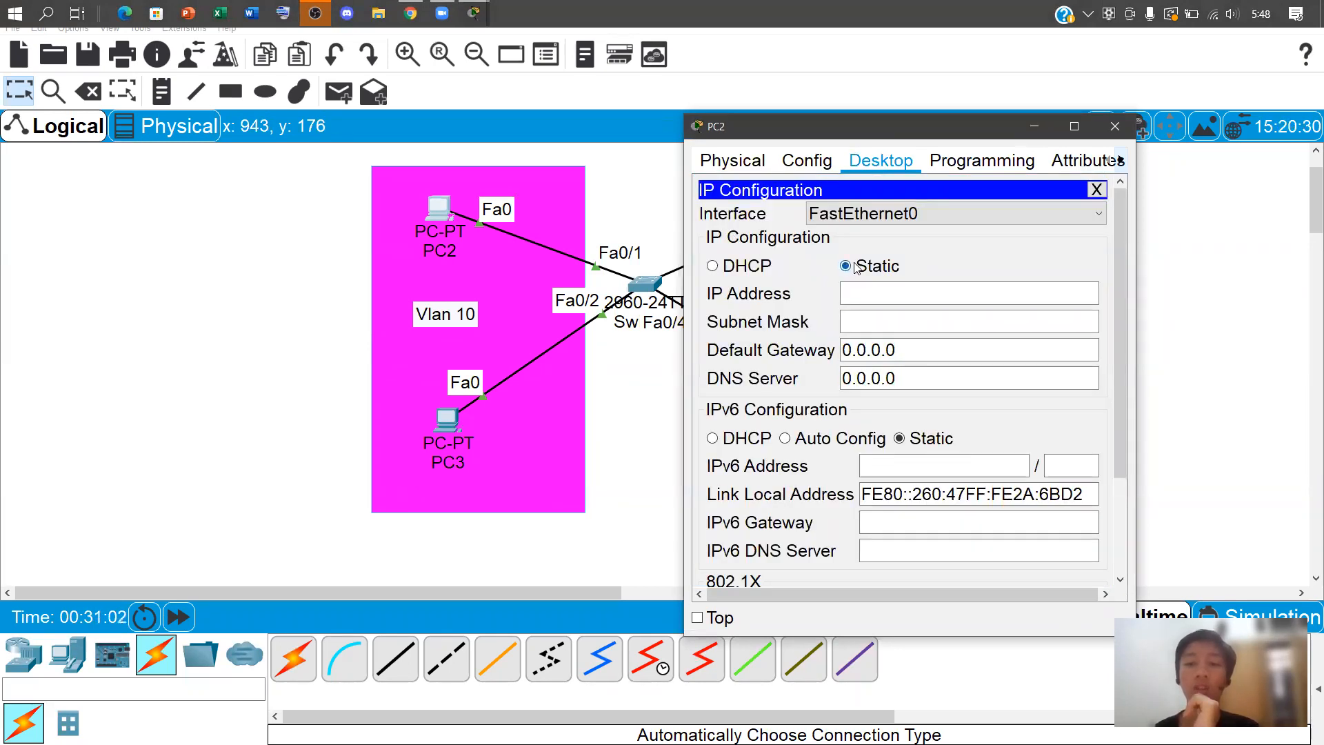
# Set PC2's IP address to 192.168.10.1 and fill in the default subnet mask 255.255.255.0
pyautogui.click(911, 294)
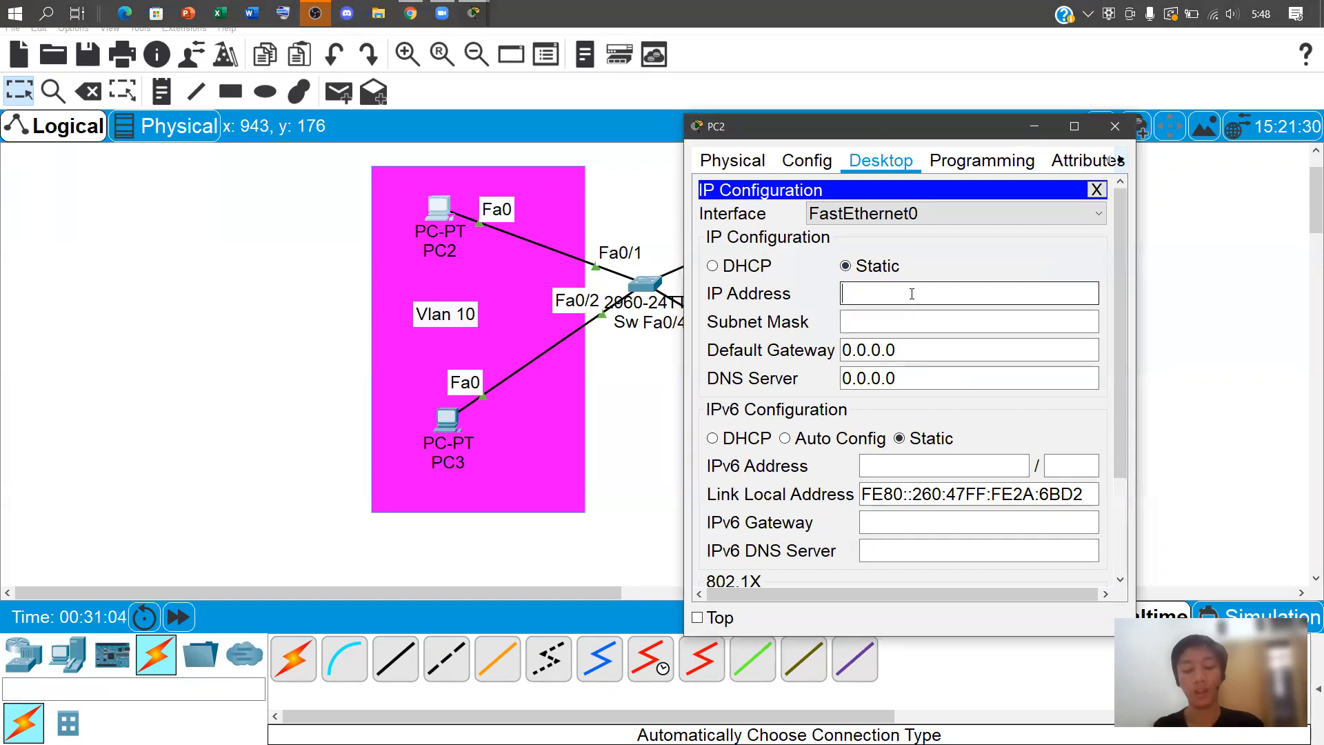
pyautogui.write('192.168.')
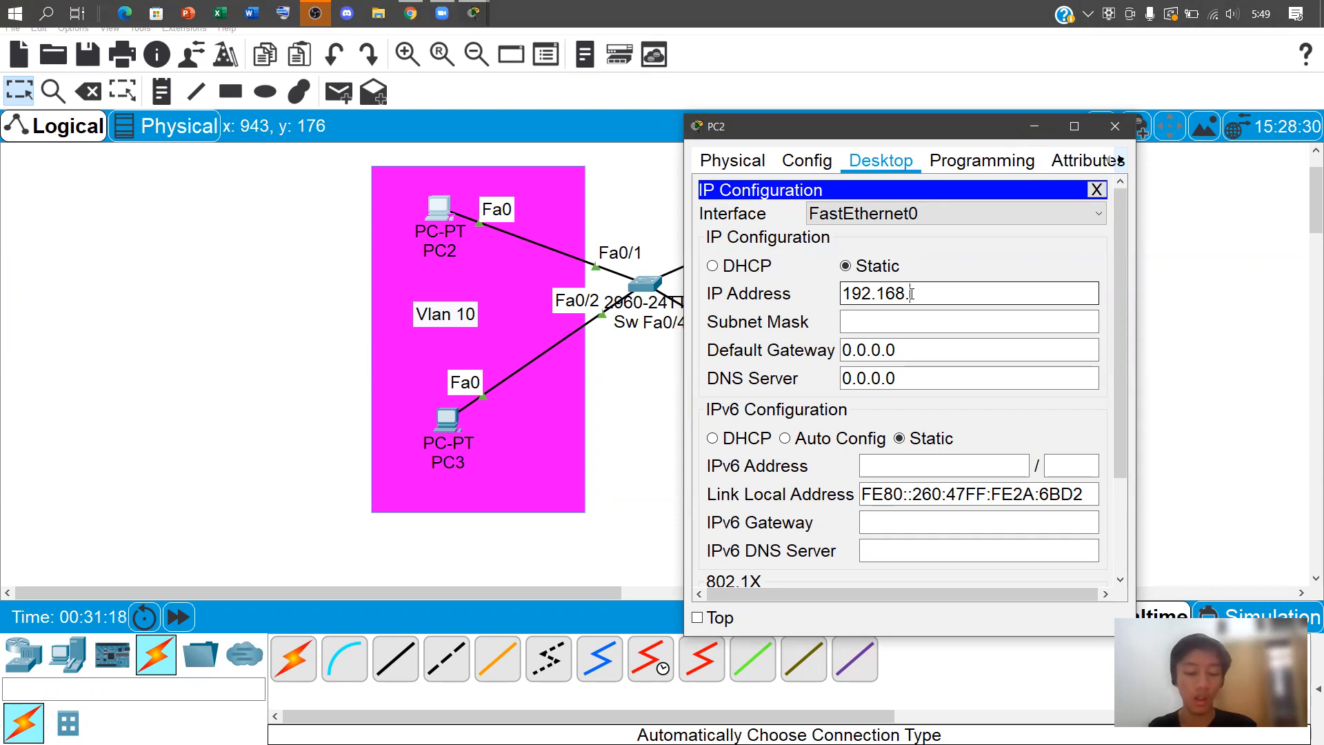
pyautogui.write('10.1')
pyautogui.doubleClick(913, 294)
pyautogui.hotkey('ctrl', 'c')
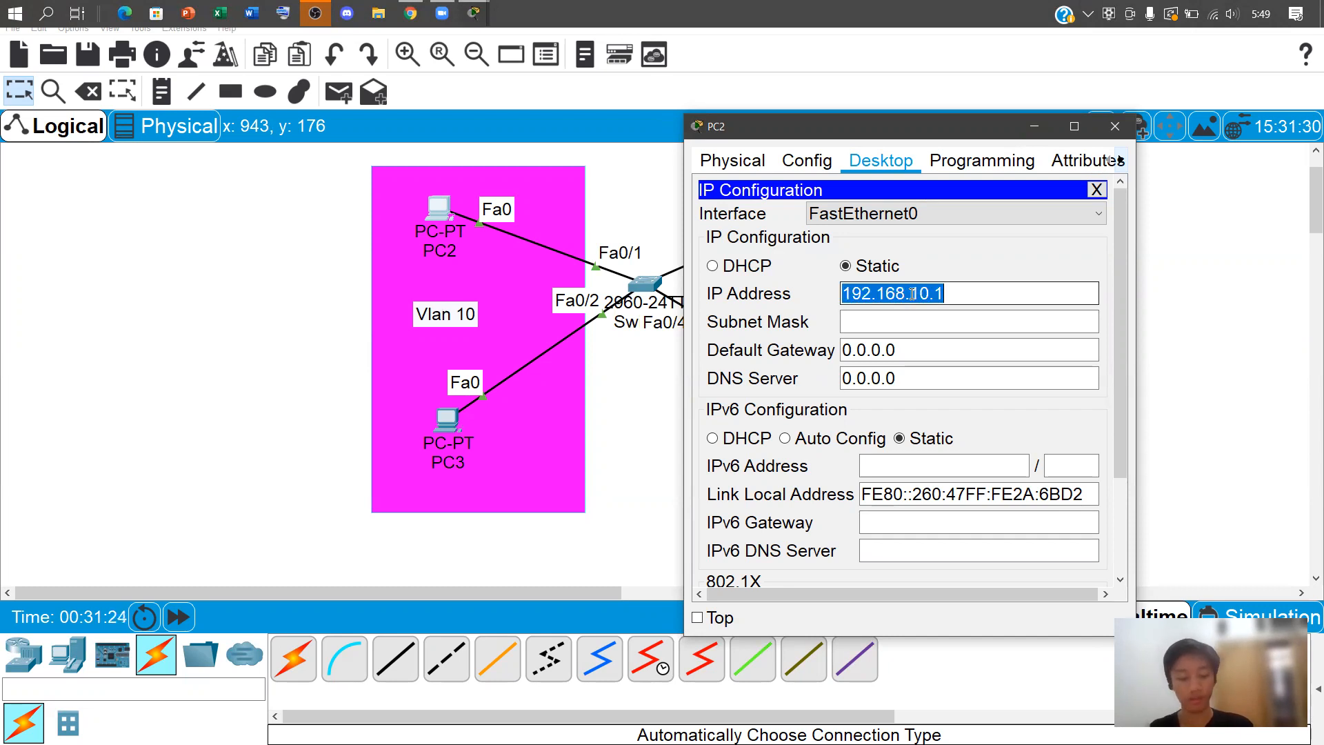
pyautogui.press('BackSpace')
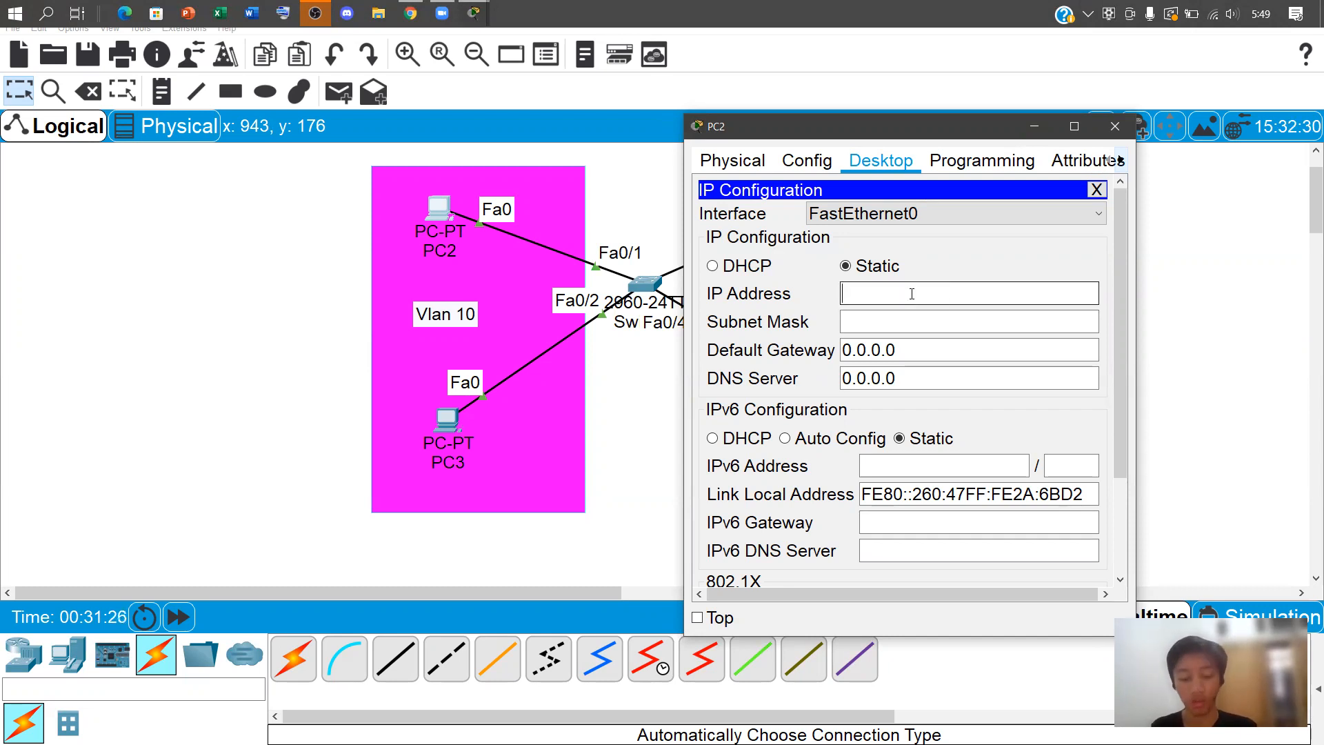
pyautogui.hotkey('ctrl', 'v')
pyautogui.press('Tab')
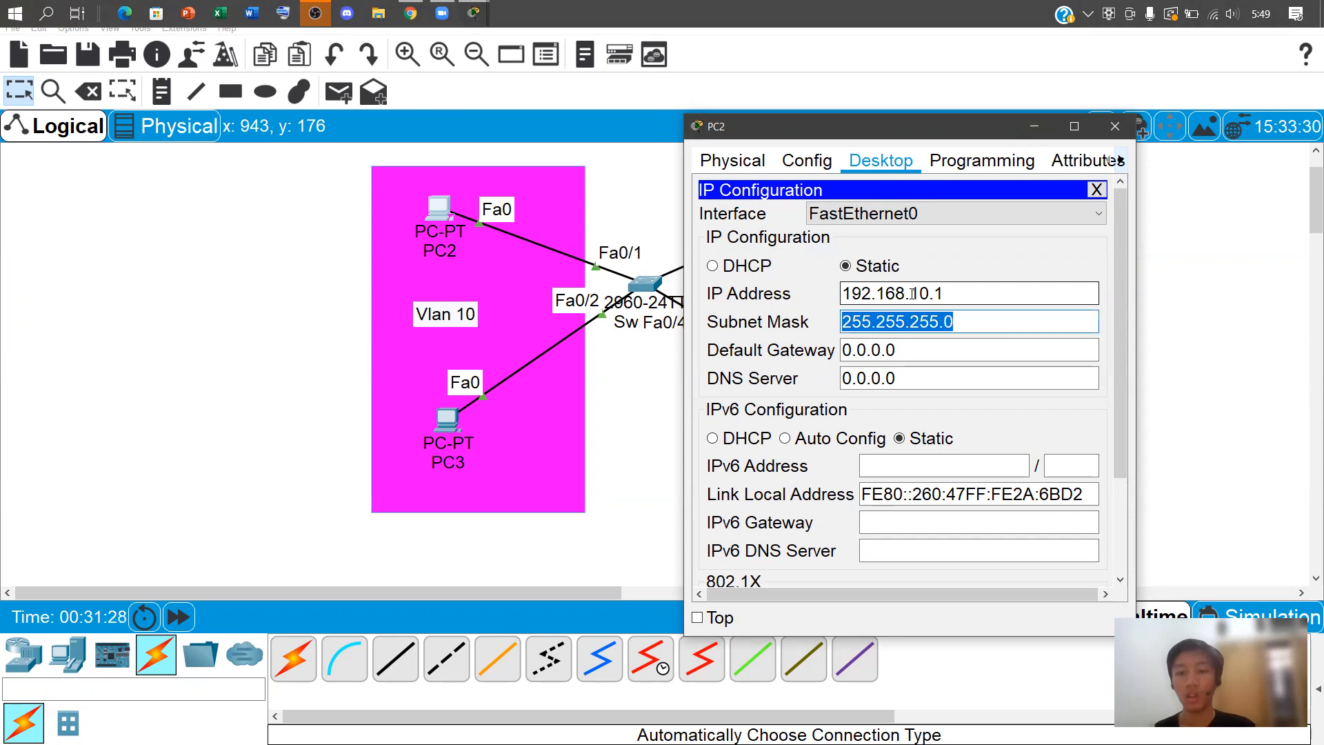
# Review the octets of PC2's subnet mask and its IP address, and close the PC2 window
pyautogui.click(858, 321)
pyautogui.moveTo(845, 320); pyautogui.dragTo(885, 320)
pyautogui.moveTo(876, 321); pyautogui.dragTo(976, 327)
pyautogui.click(943, 327)
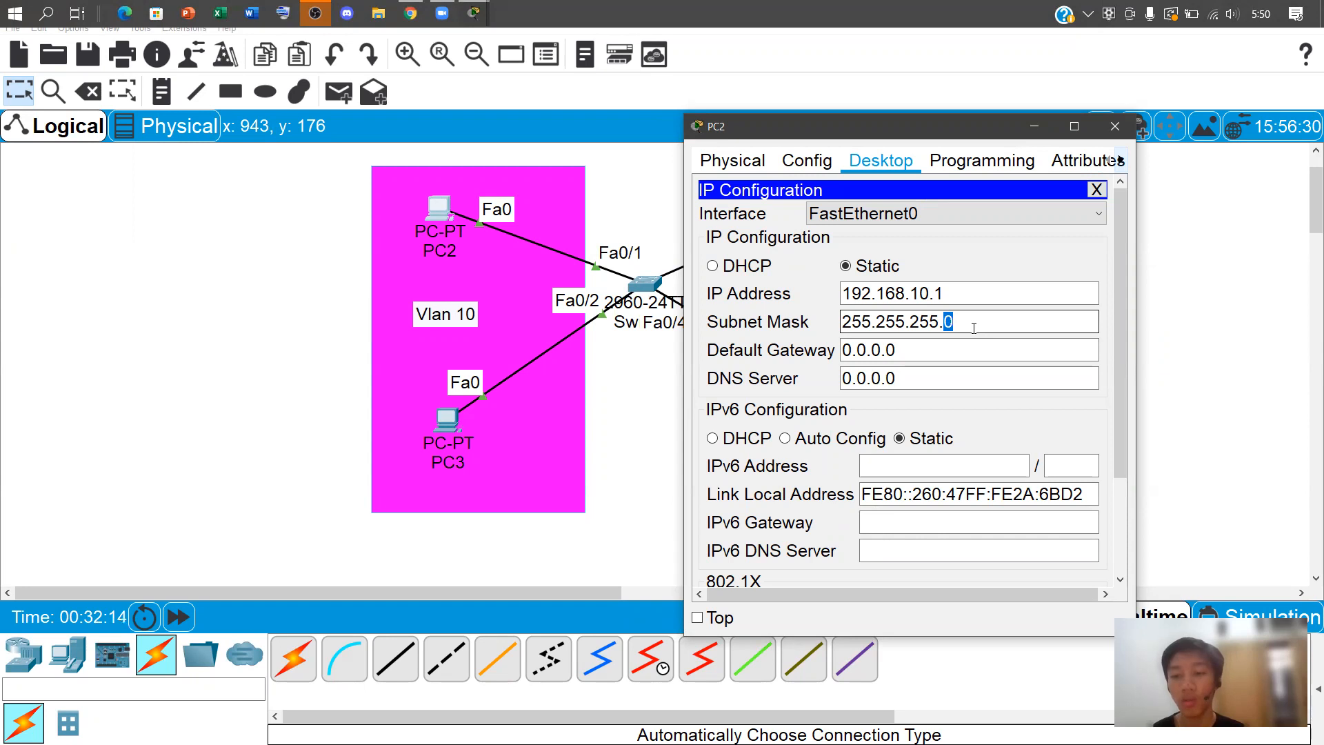
pyautogui.tripleClick(907, 326)
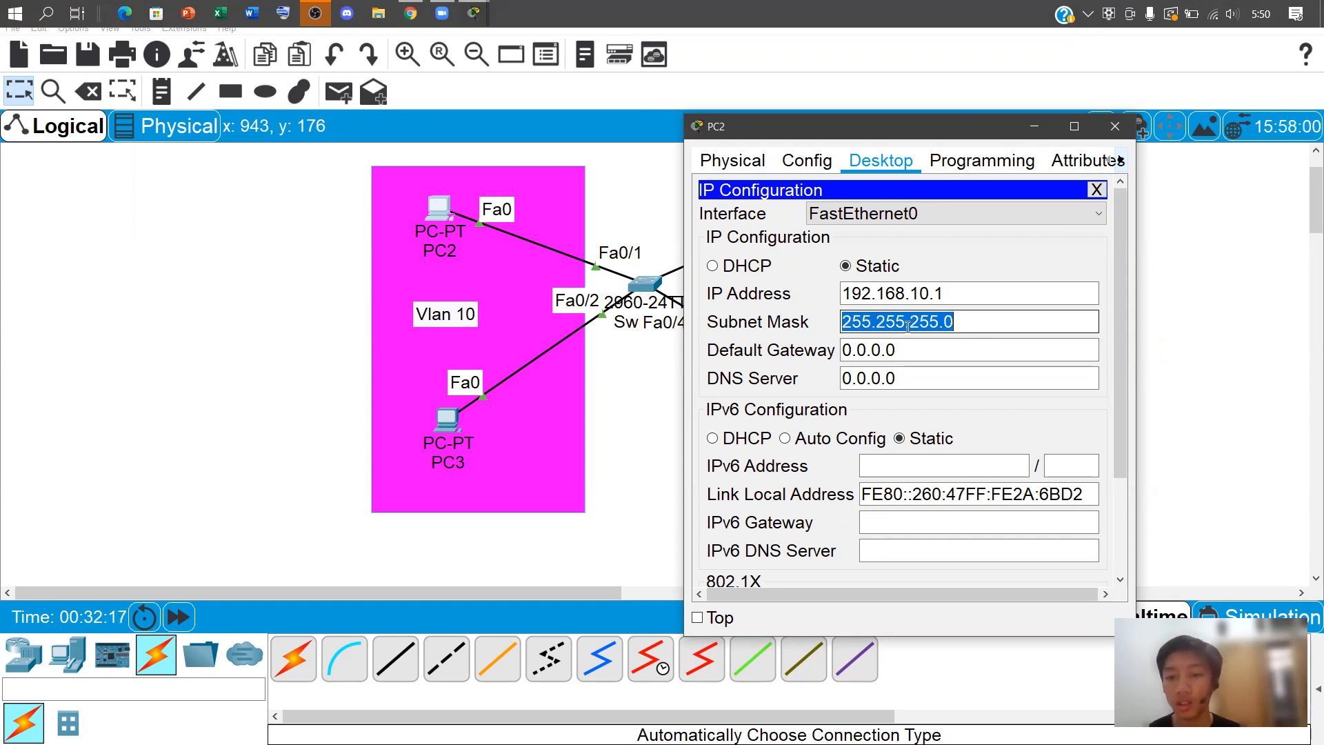
pyautogui.tripleClick(929, 293)
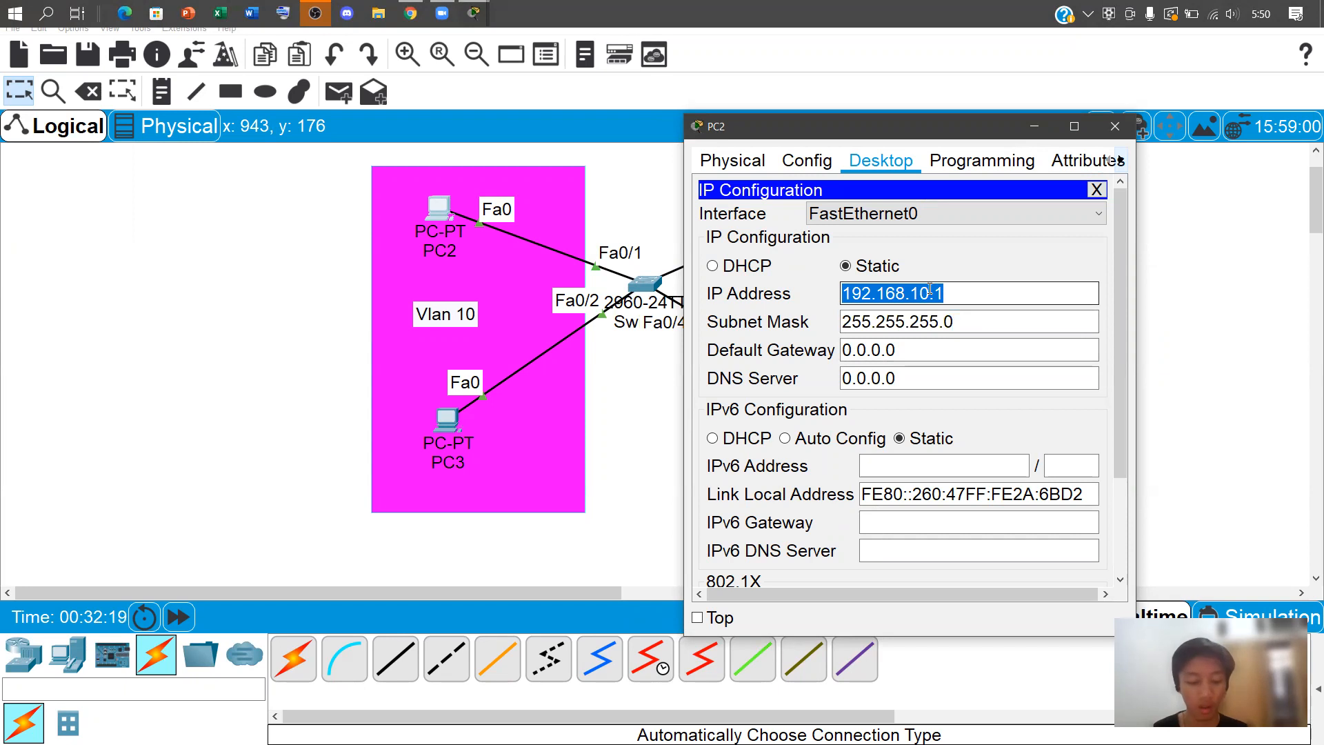
pyautogui.click(1115, 126)
# Open PC3's IP configuration and set its IP address to 192.168.10.2 with the default subnet mask 255.255.255.0
pyautogui.click(447, 427)
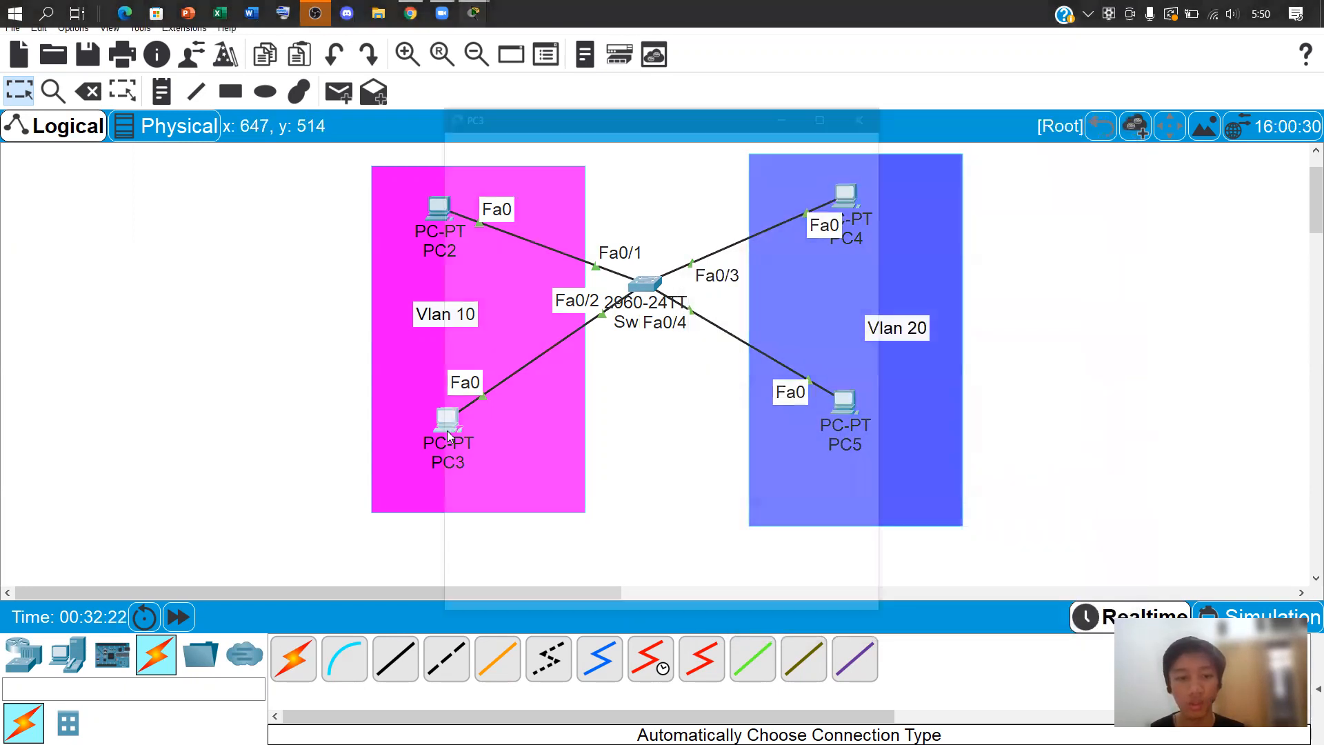
pyautogui.click(617, 141)
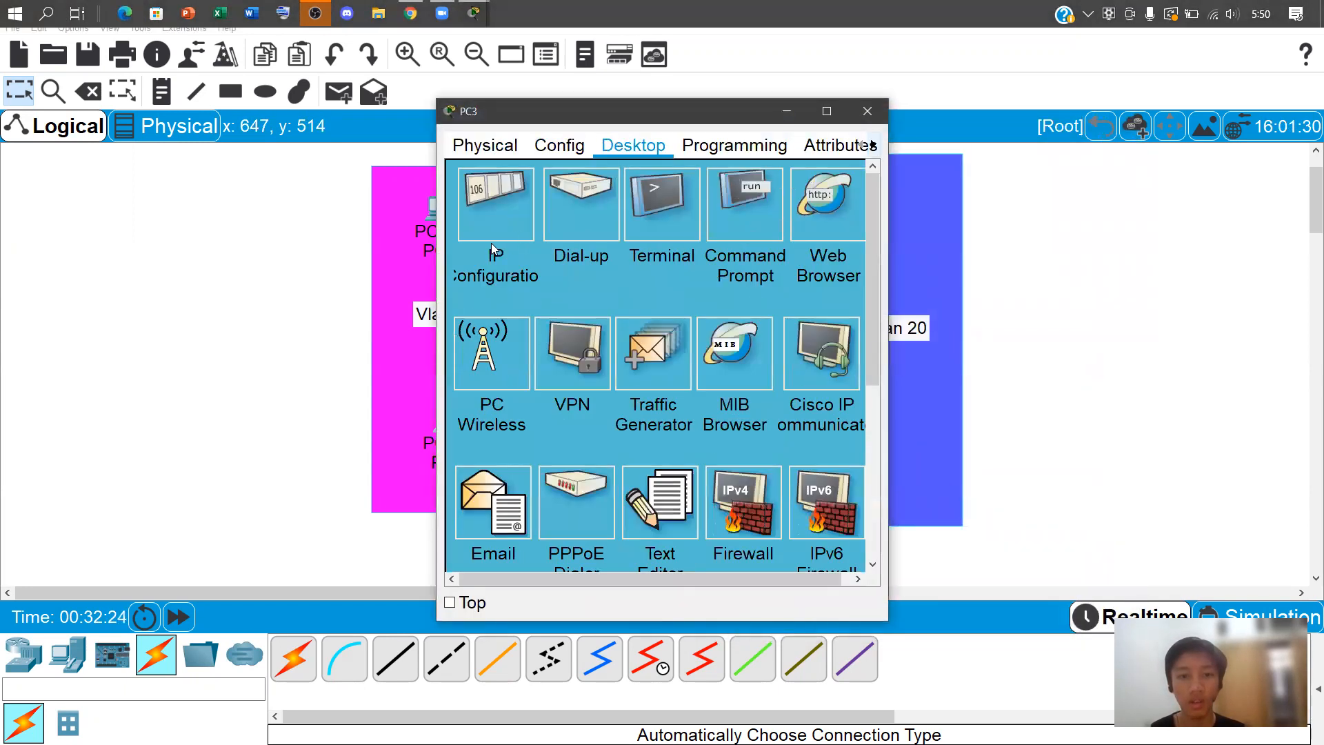
pyautogui.click(498, 206)
pyautogui.click(708, 275)
pyautogui.write('192.168.10.1')
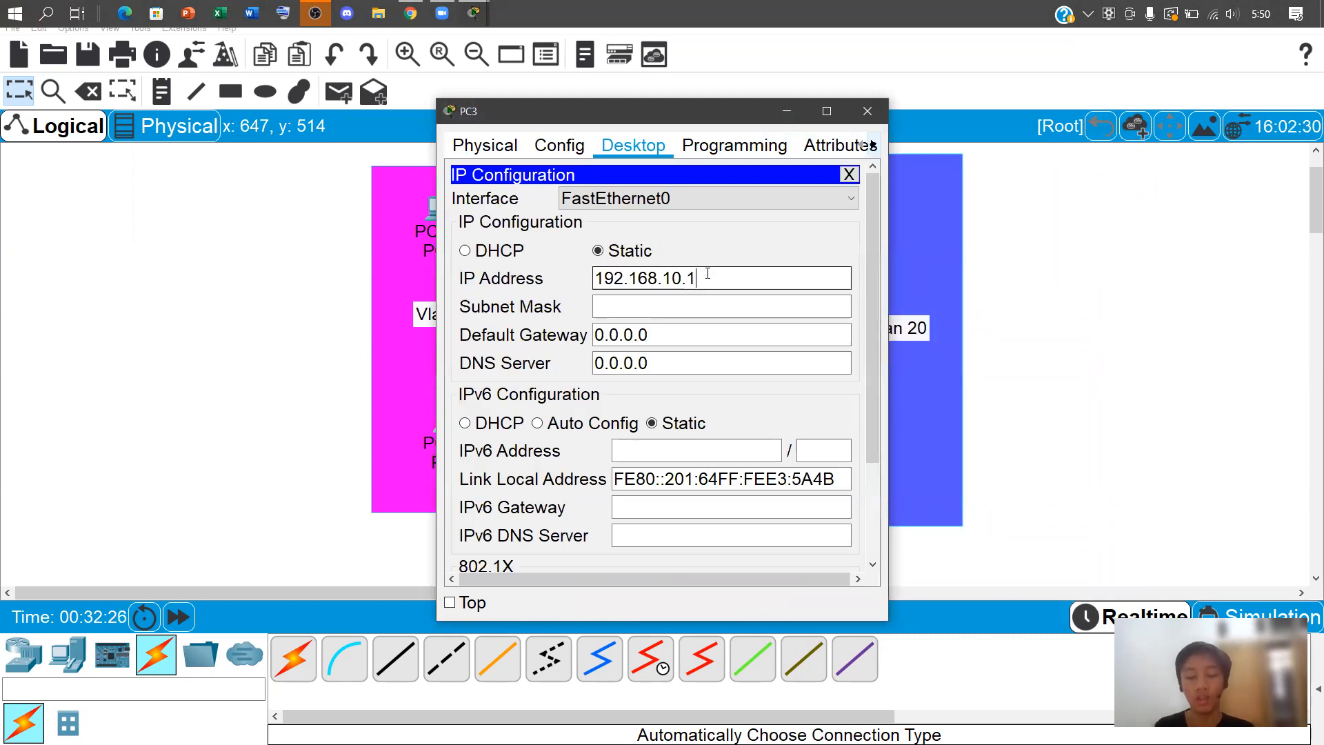
pyautogui.press('BackSpace')
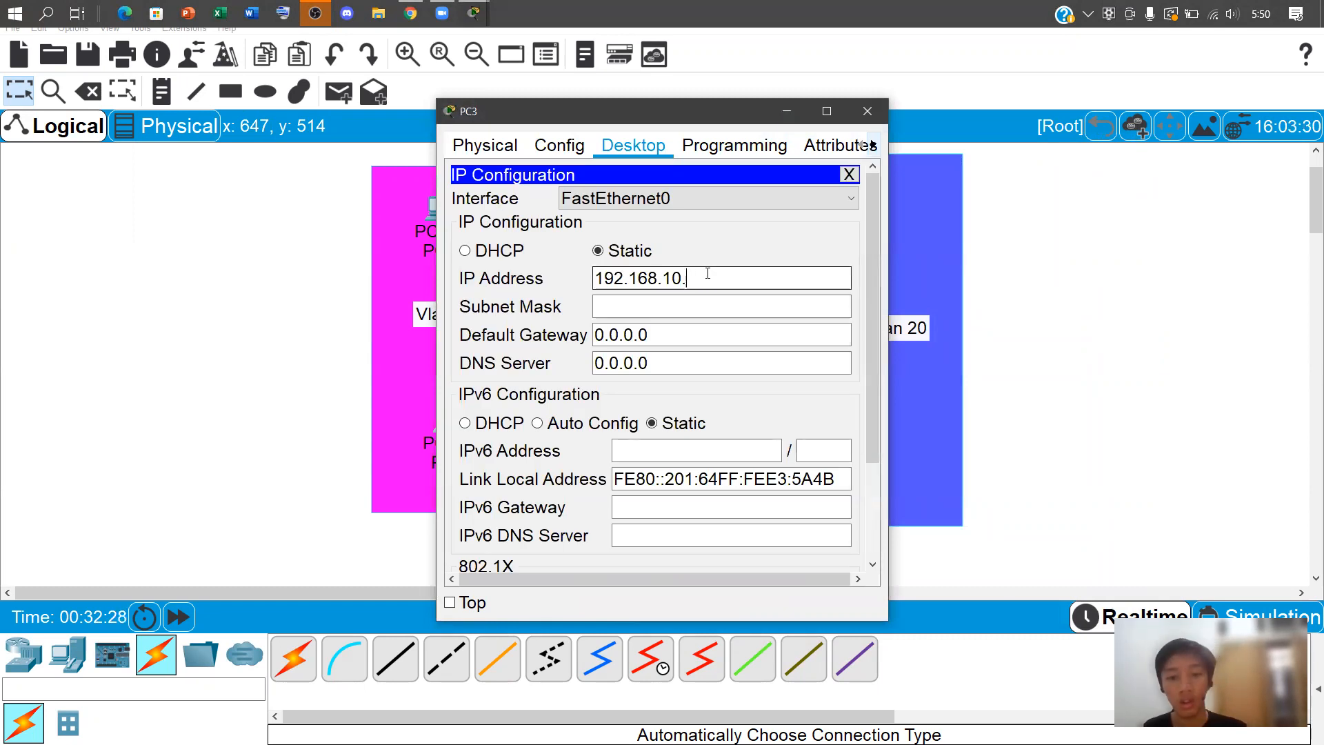
pyautogui.write('2')
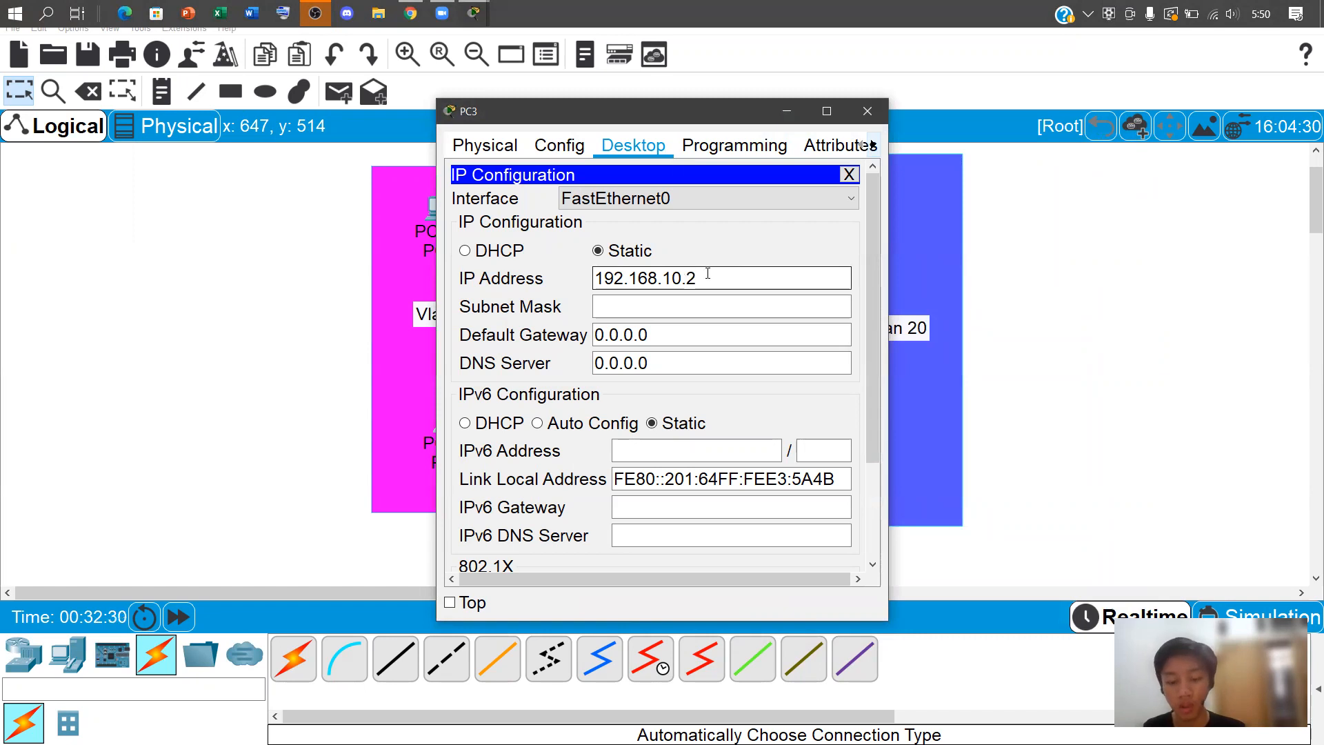
pyautogui.press('Tab')
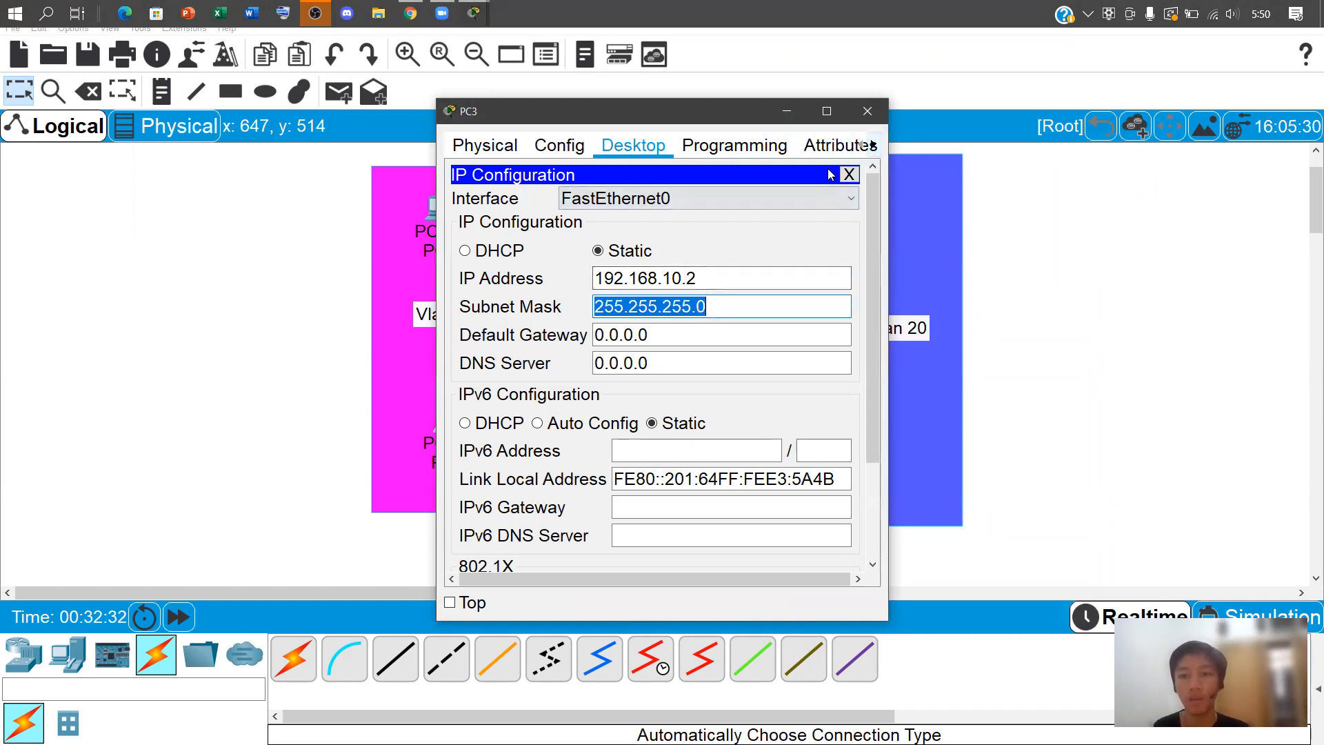
# Close PC3's window and set PC4's IP address to 192.168.10.3 with the default subnet mask 255.255.255.0
pyautogui.click(868, 111)
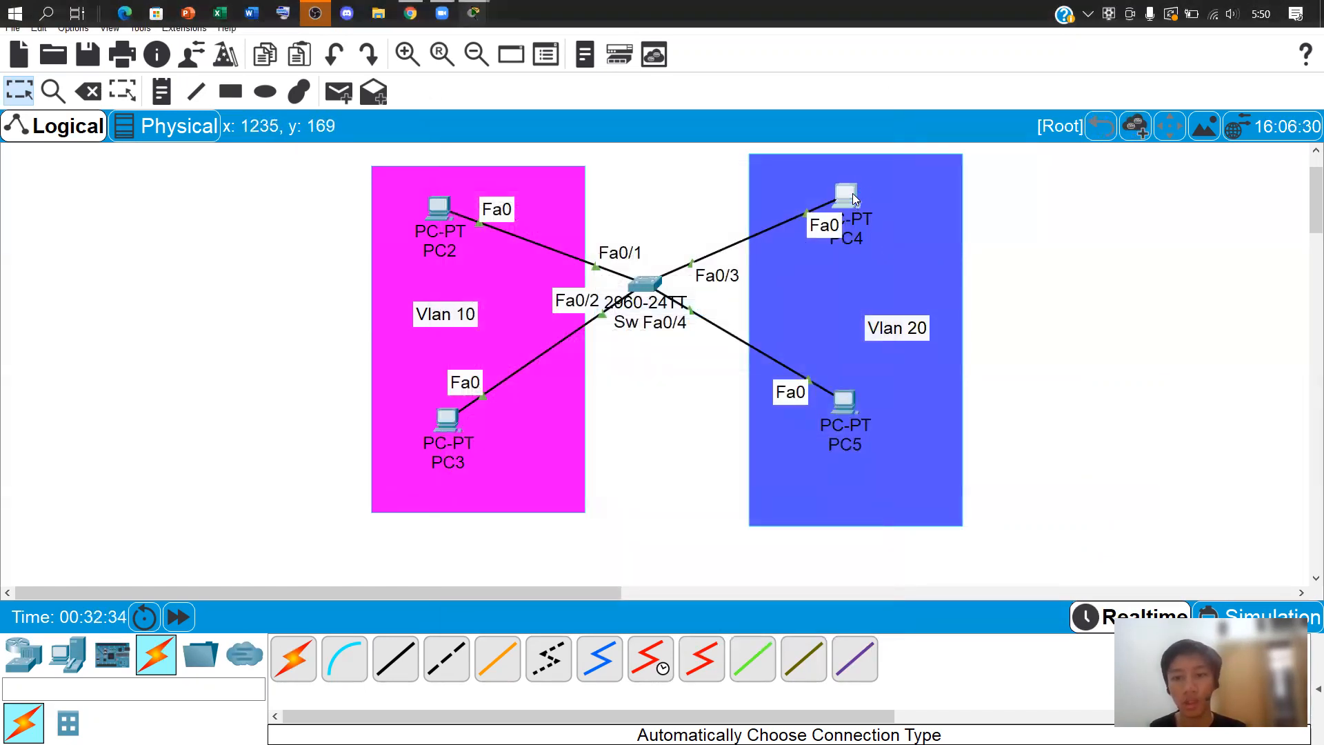
pyautogui.click(852, 195)
pyautogui.click(633, 145)
pyautogui.click(494, 202)
pyautogui.click(841, 276)
pyautogui.write('192.168.10.3')
pyautogui.press('Tab')
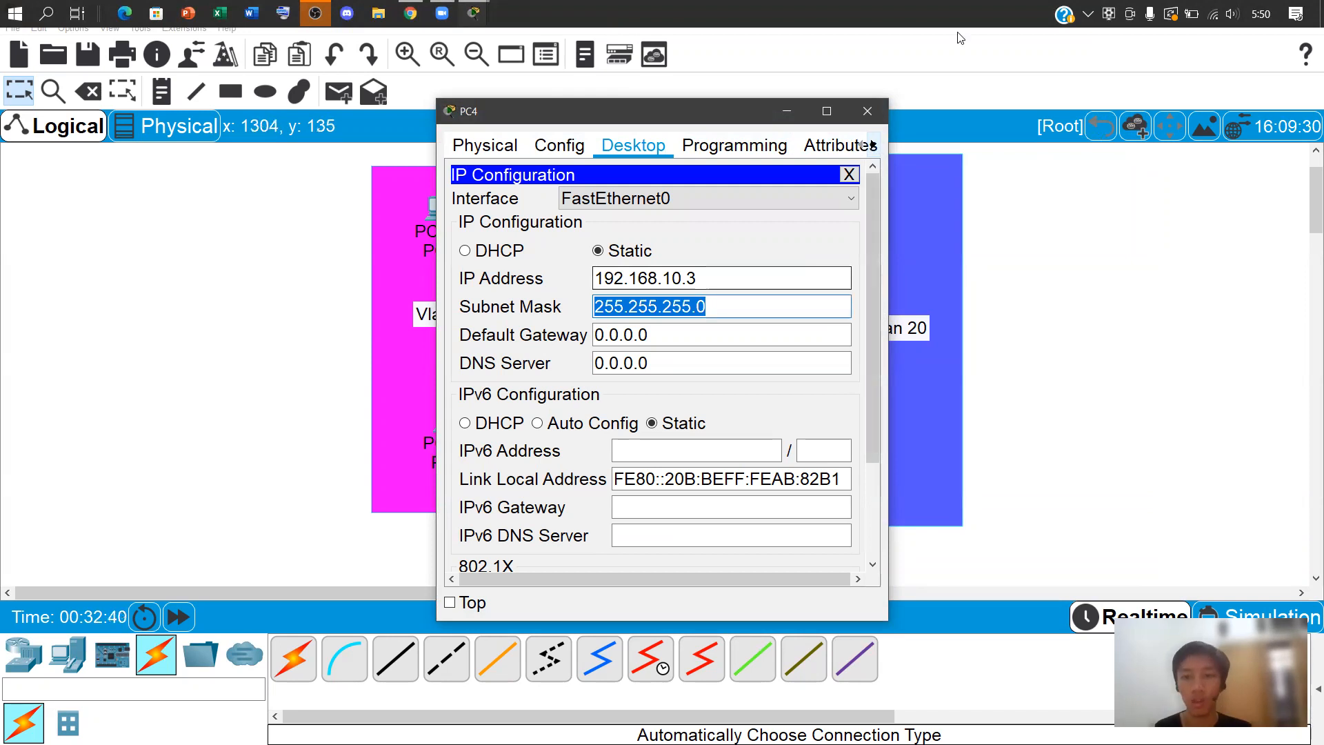
pyautogui.click(868, 111)
# Set PC5's static IP address to 192.168.10.4 and close its window
pyautogui.click(847, 414)
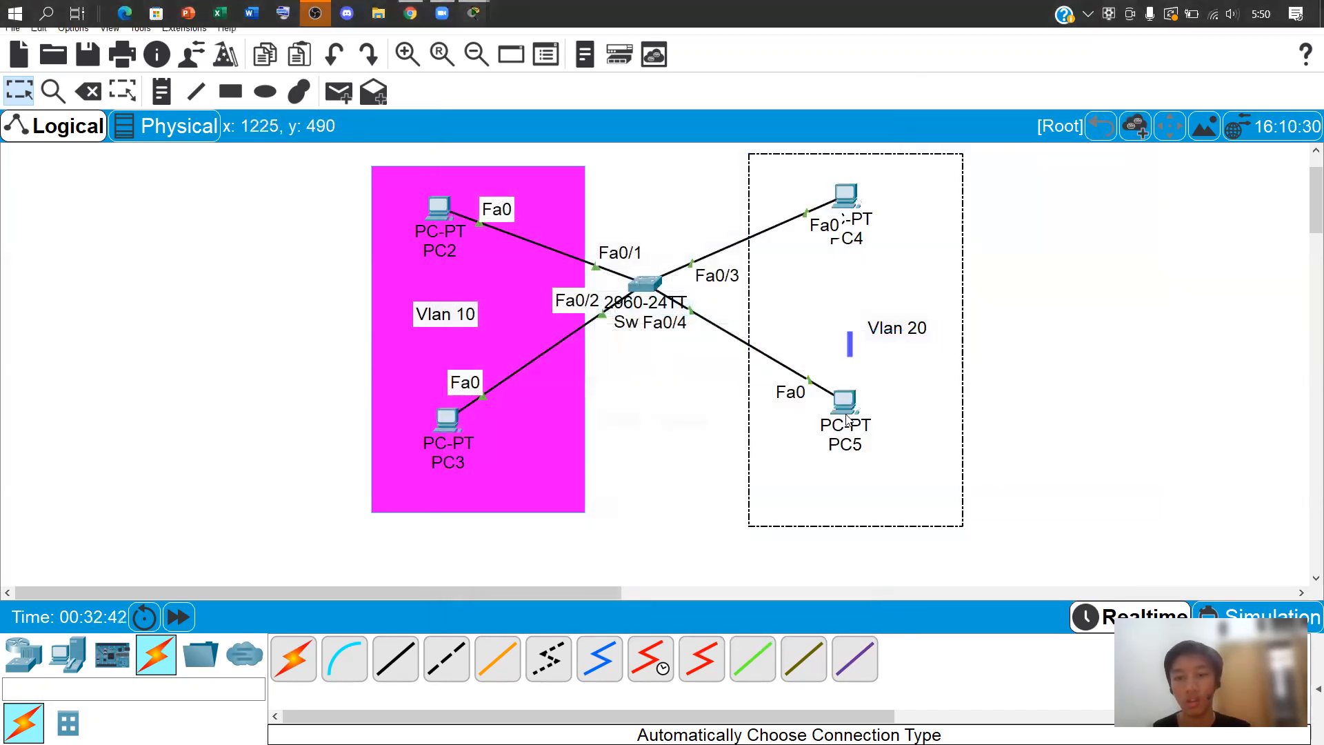
pyautogui.click(845, 407)
pyautogui.click(633, 145)
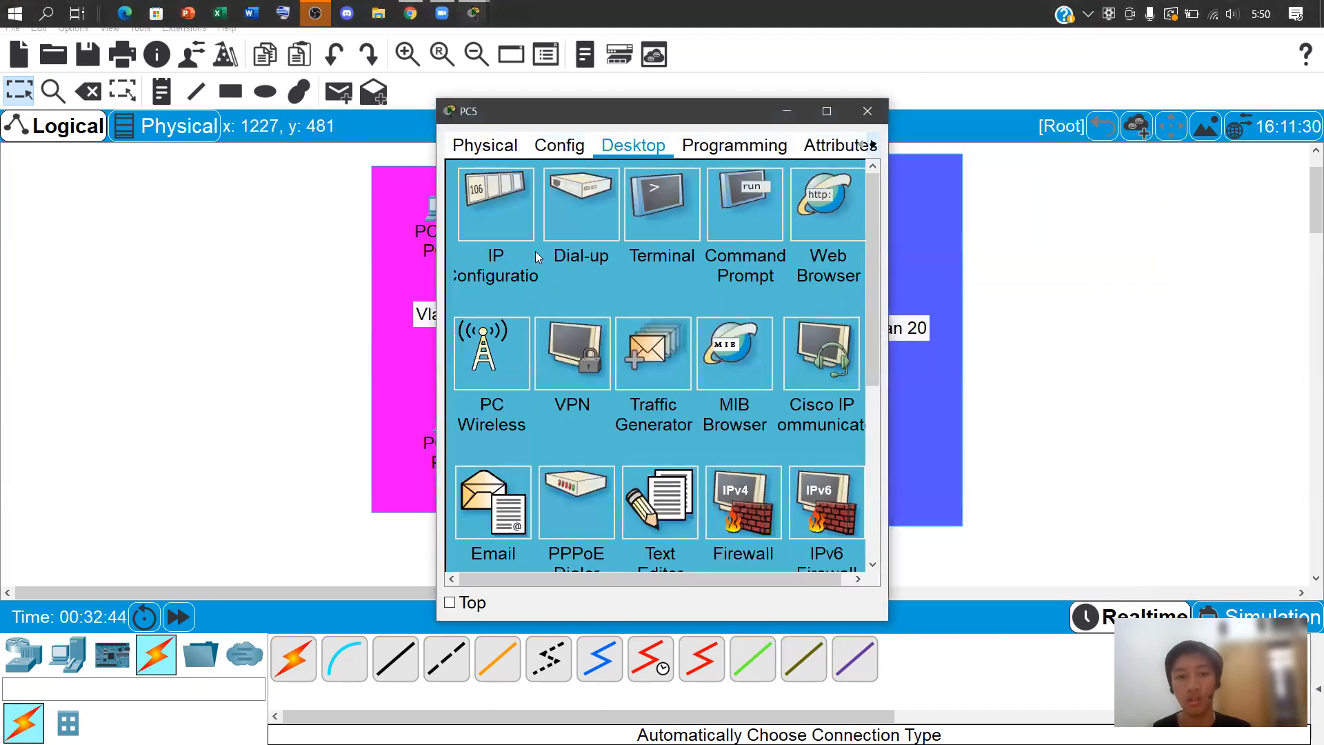
pyautogui.click(497, 209)
pyautogui.click(743, 278)
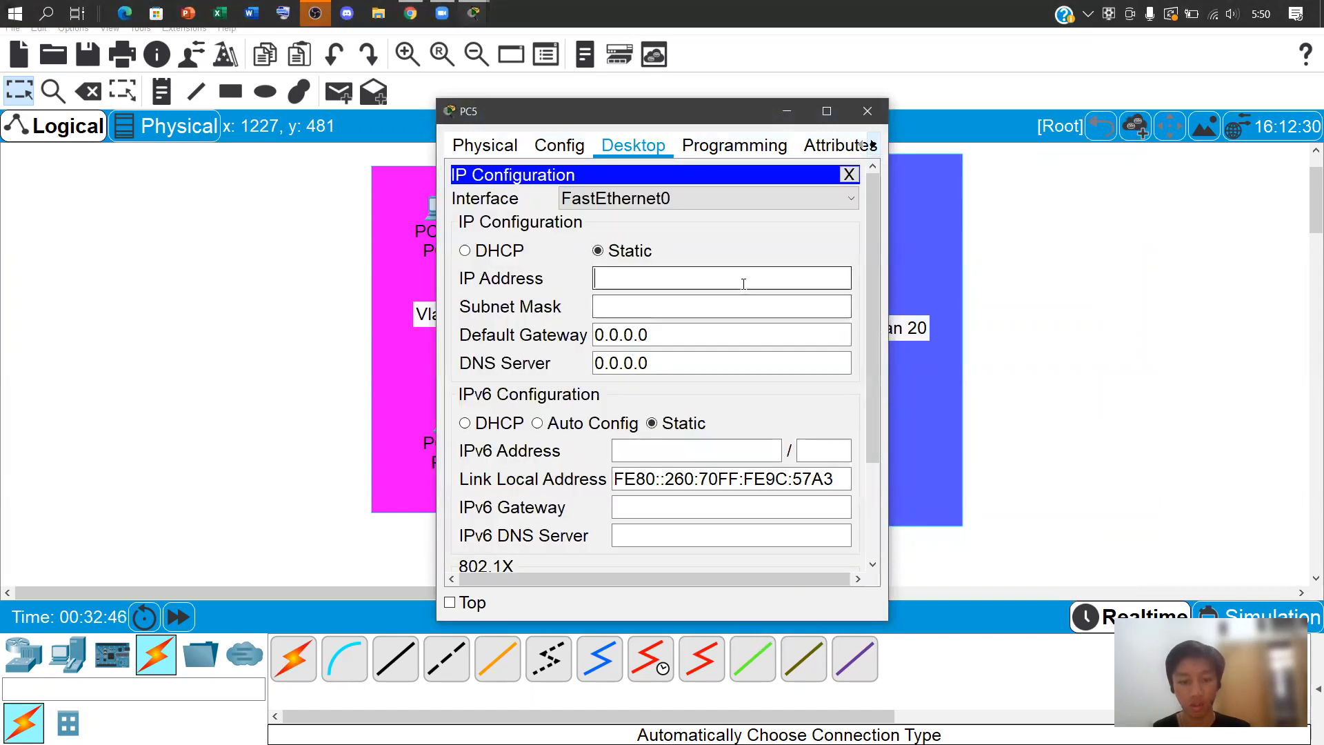
pyautogui.write('192.168.10.1')
pyautogui.press('BackSpace')
pyautogui.write('4')
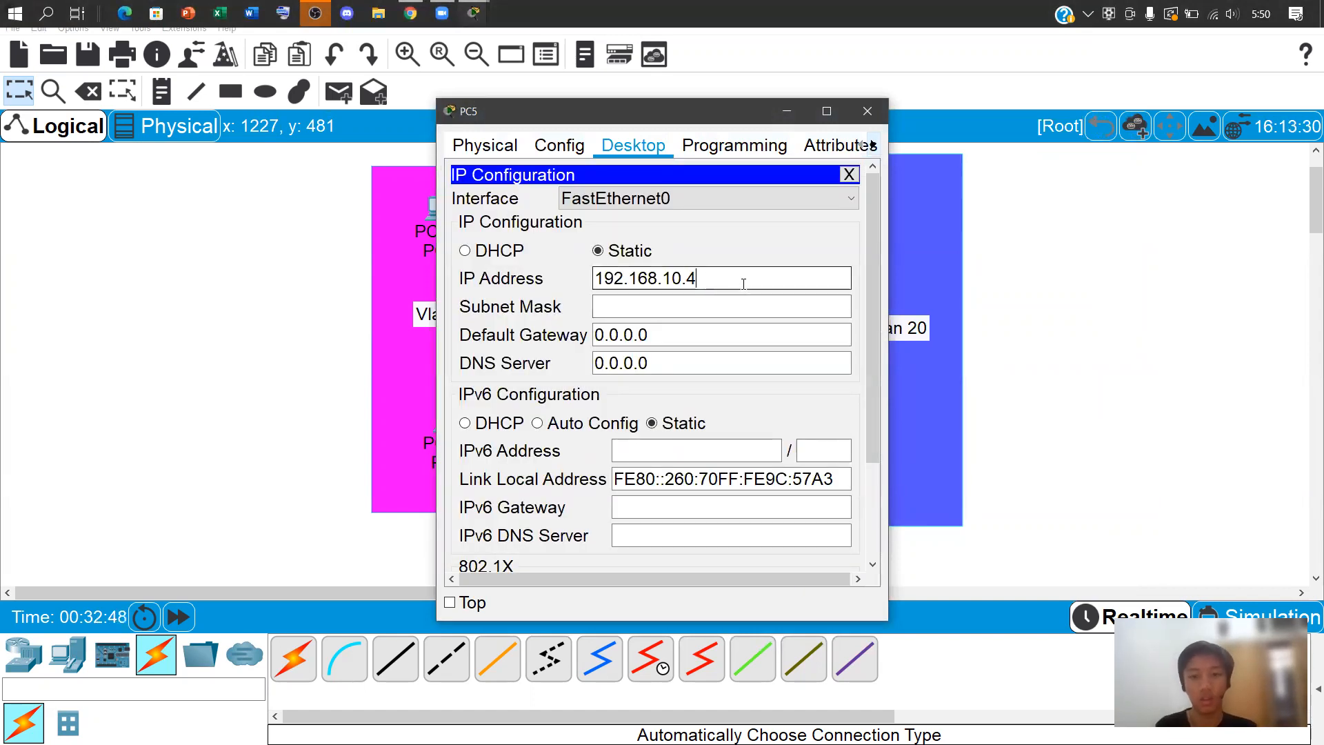
pyautogui.click(867, 111)
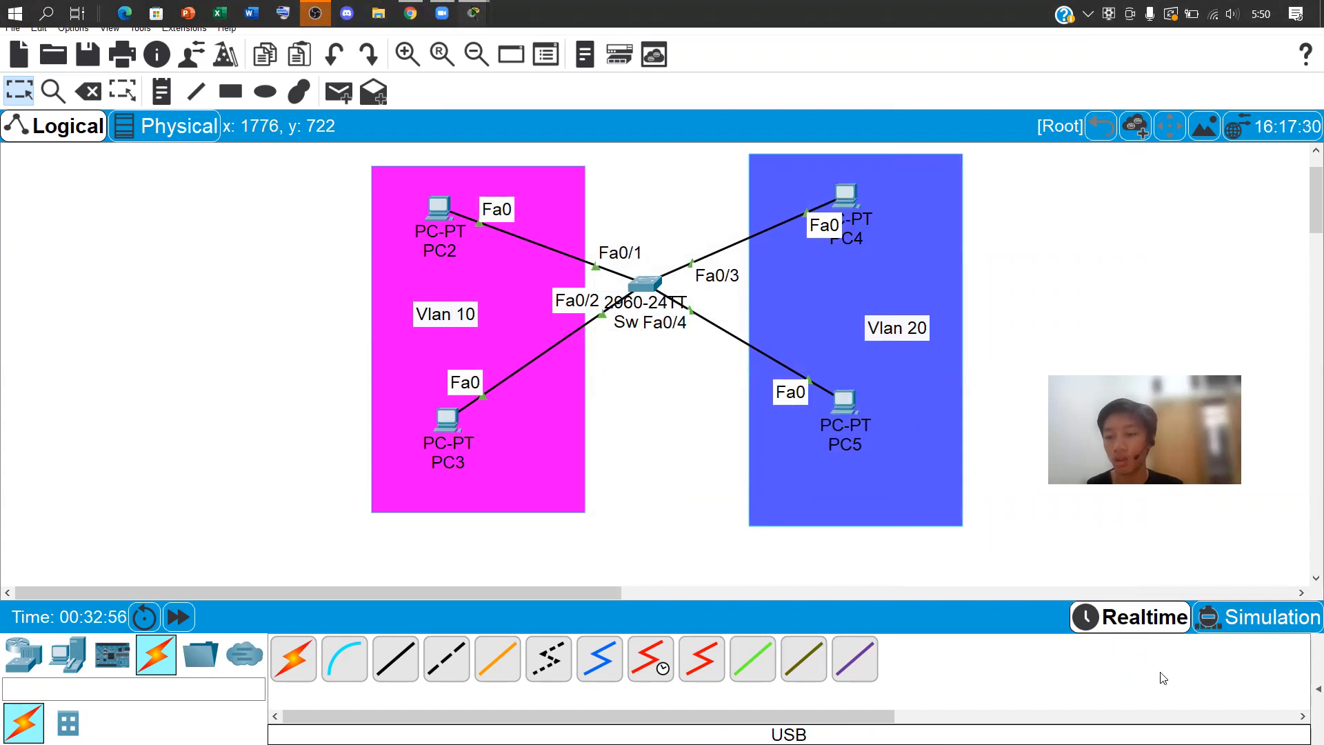
# Reveal and widen the PDU results list, and send a simple PDU from PC2 to PC3
pyautogui.click(1317, 689)
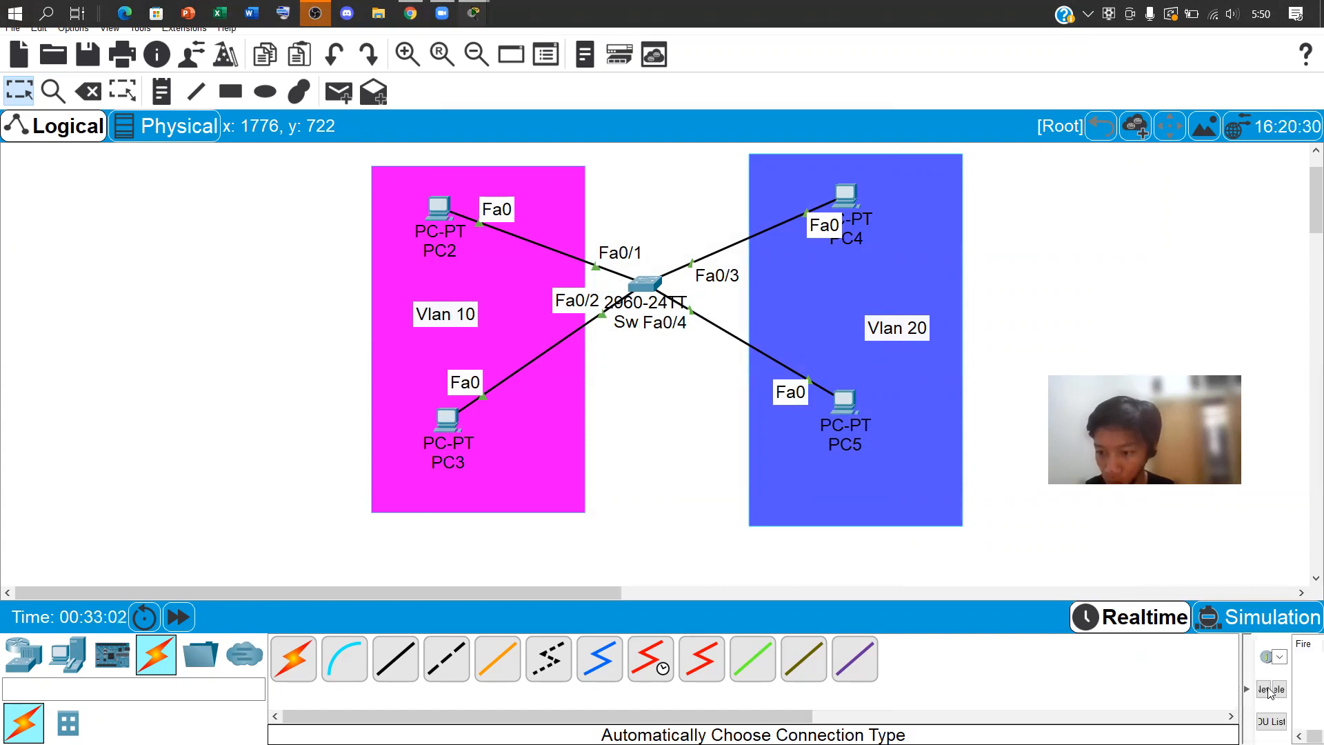
pyautogui.moveTo(1246, 683); pyautogui.dragTo(912, 670)
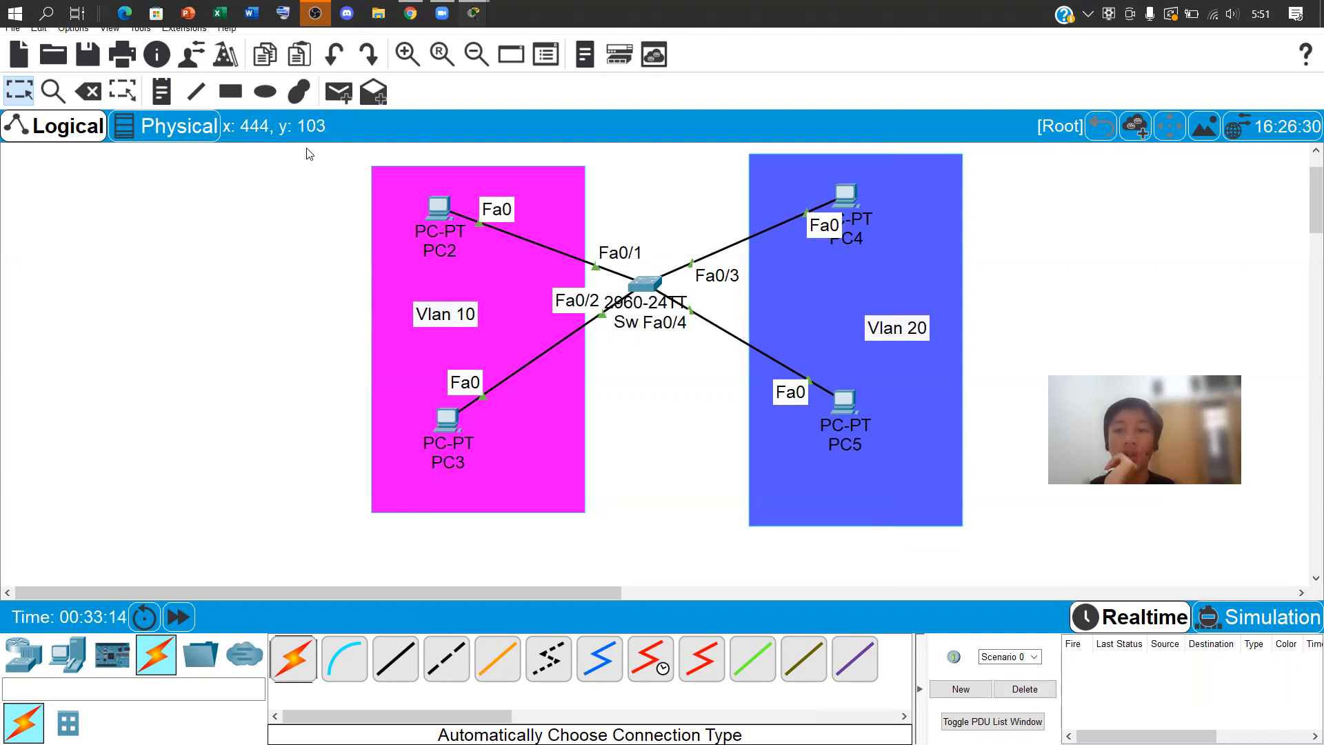
pyautogui.click(332, 100)
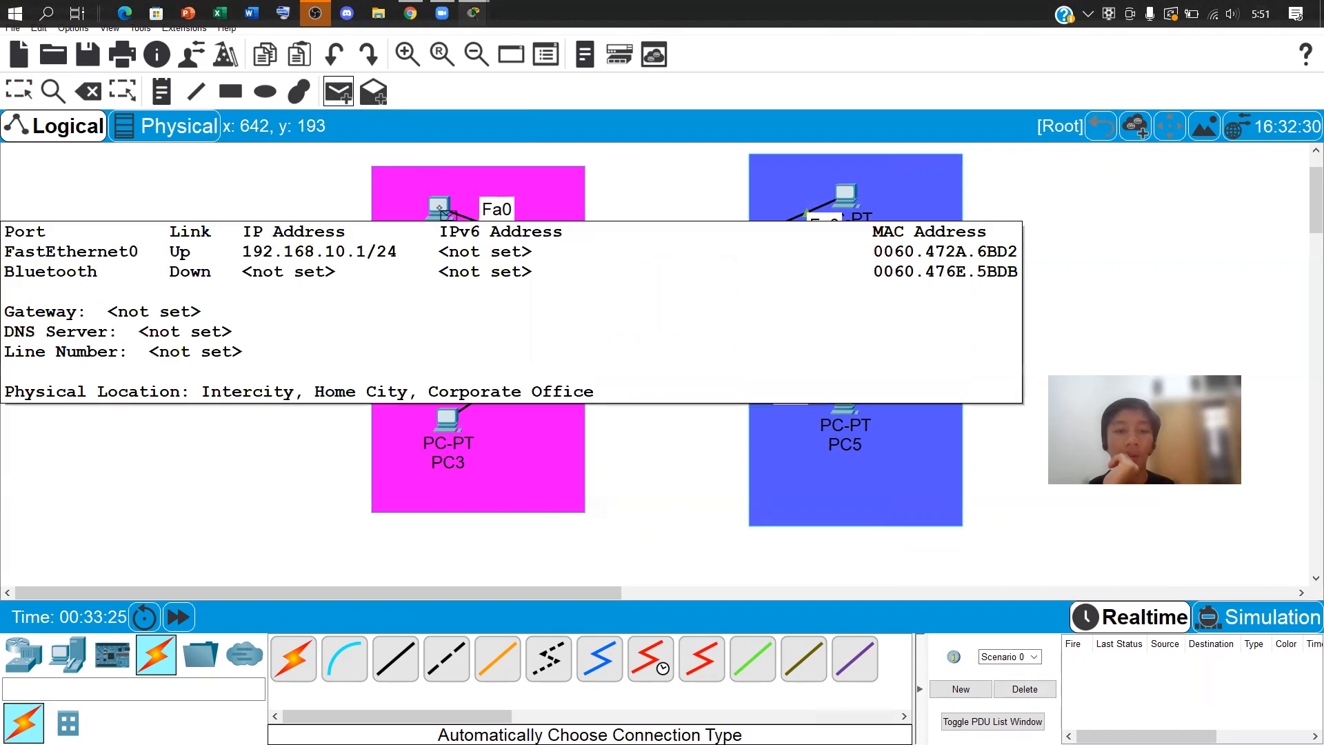
pyautogui.click(439, 208)
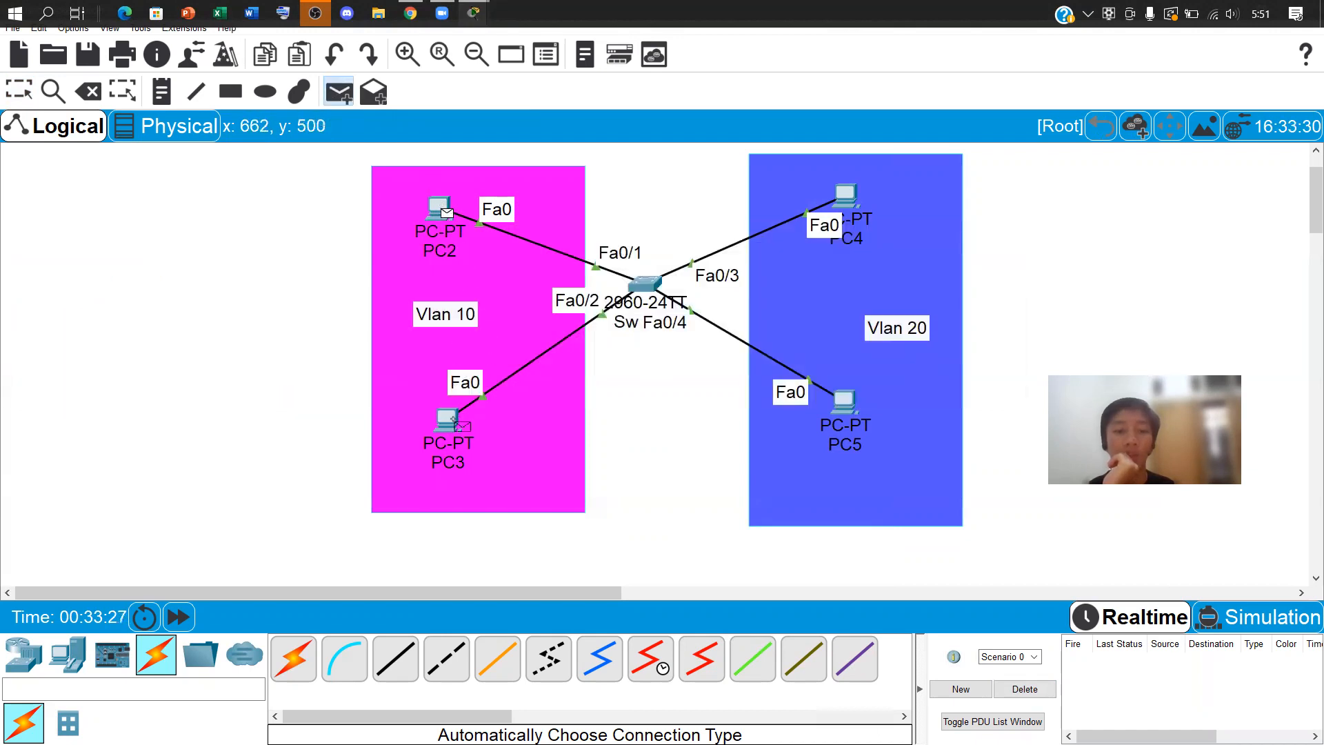
pyautogui.click(453, 419)
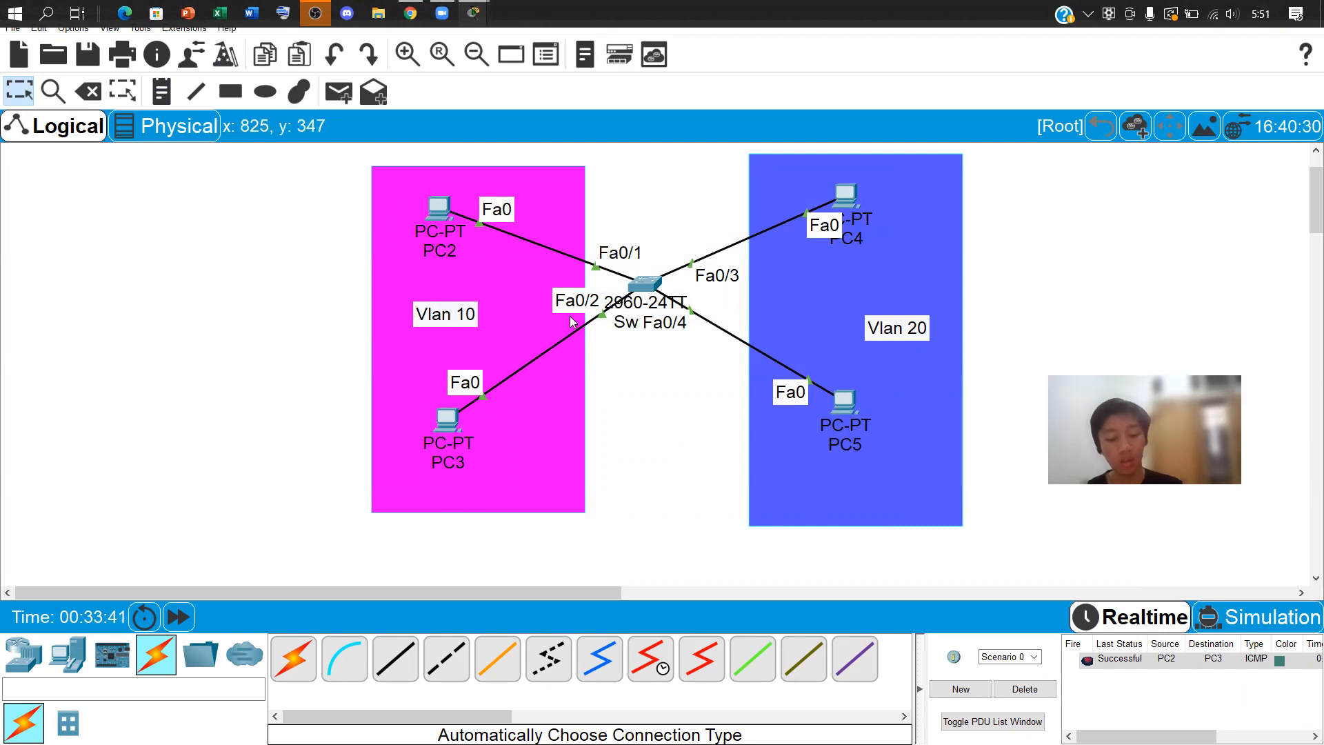
# Send a simple PDU from PC2 to PC5 to test connectivity between VLAN 10 and VLAN 20
pyautogui.click(340, 96)
pyautogui.click(440, 208)
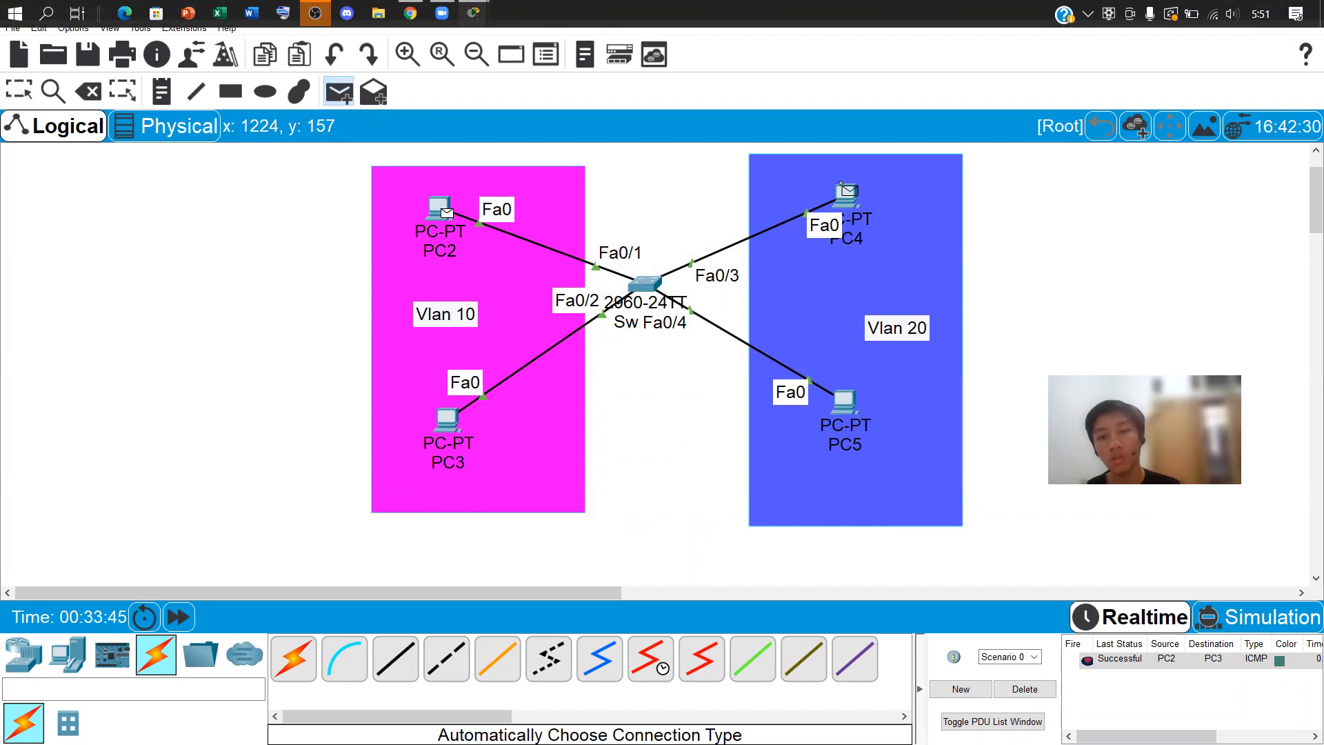
pyautogui.click(847, 400)
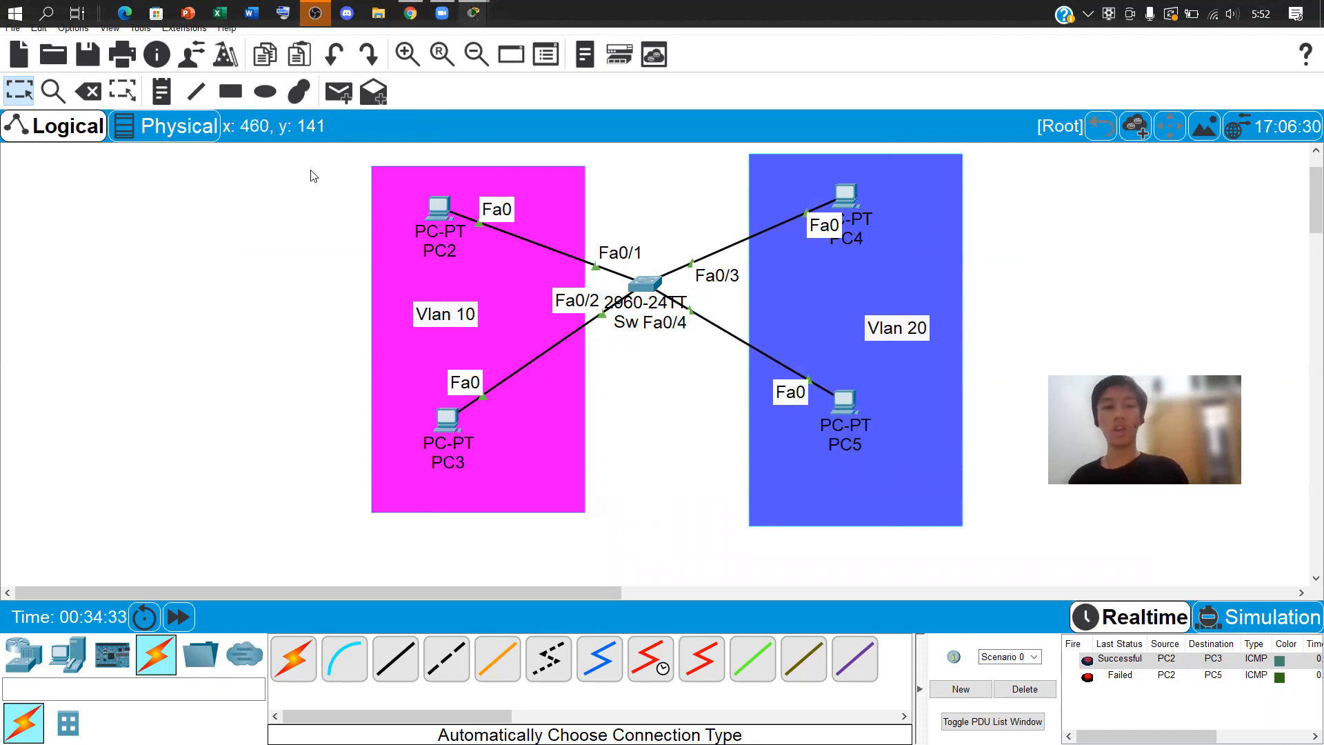
# Move the whole topology, including both VLAN rectangles and labels, further right and slightly up in the workspace
pyautogui.moveTo(333, 146); pyautogui.dragTo(784, 254)
pyautogui.click(198, 247)
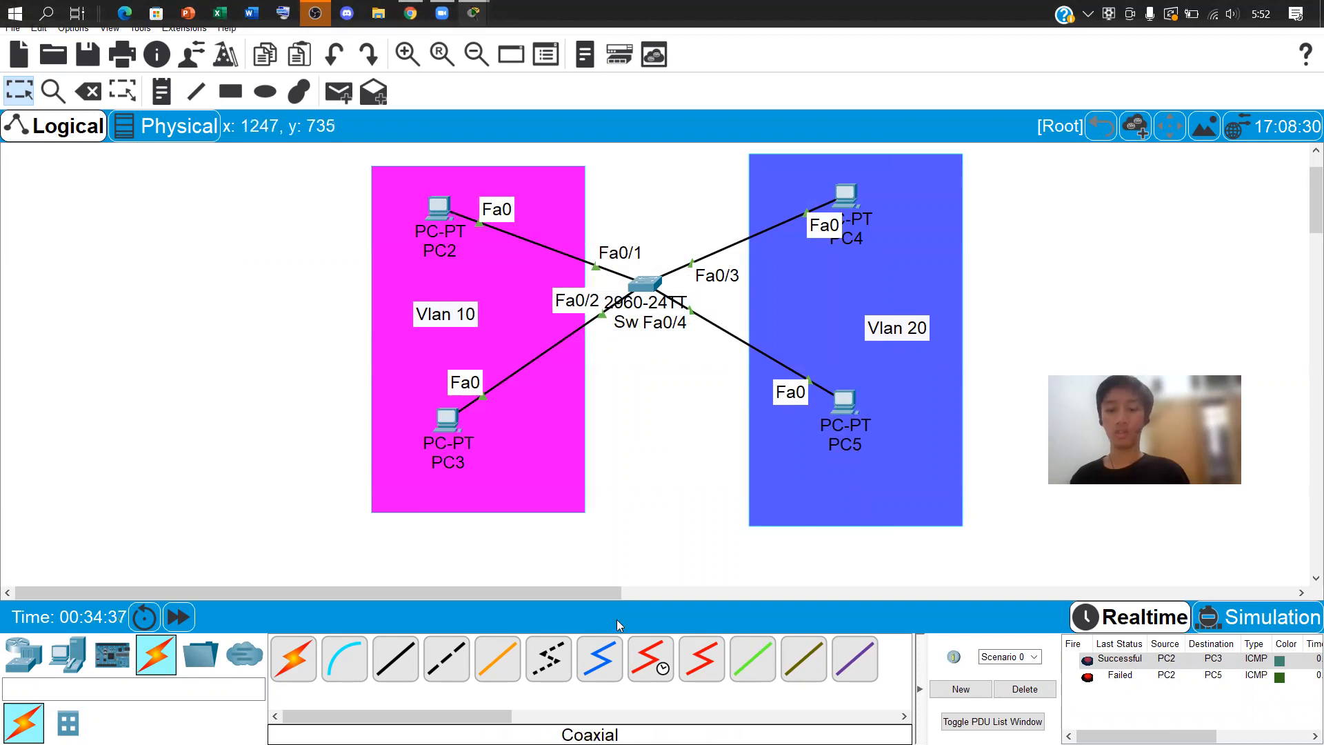
pyautogui.moveTo(604, 591); pyautogui.dragTo(680, 583)
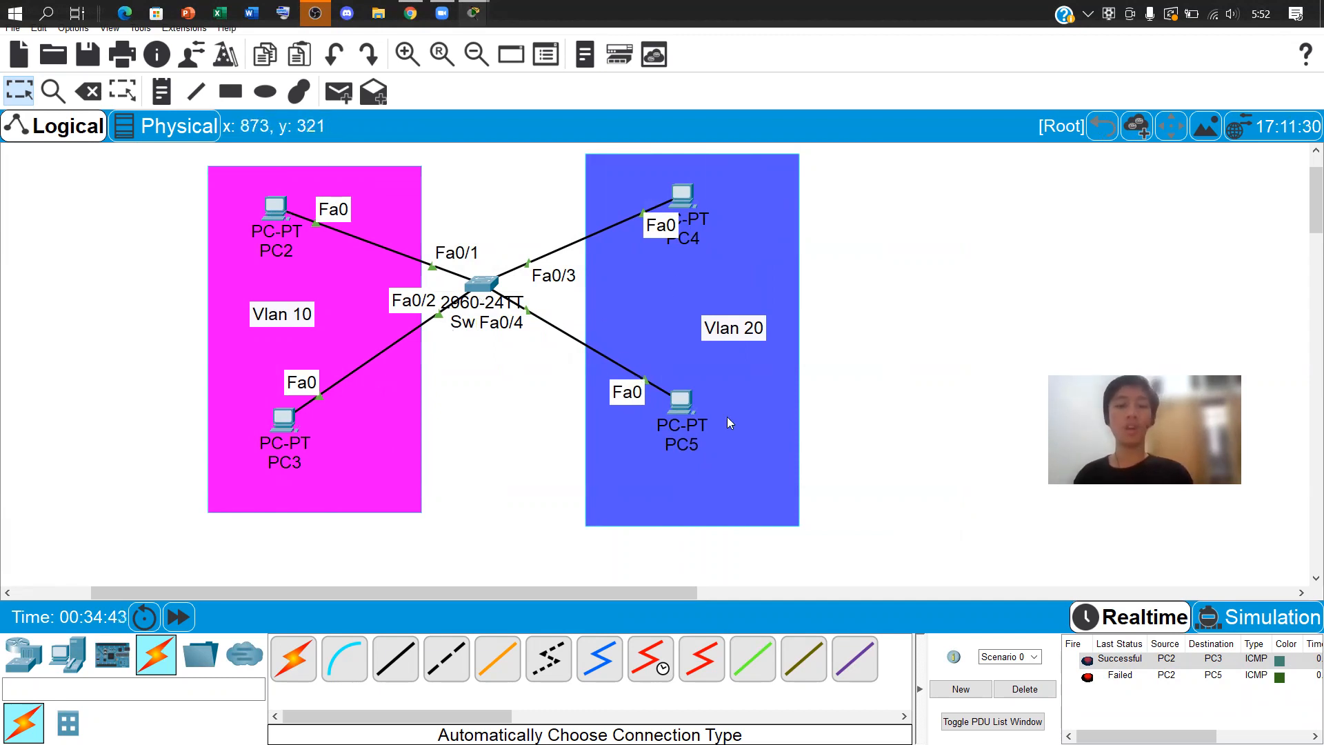
pyautogui.scroll(-5, 689, 448)
pyautogui.scroll(5, 686, 448)
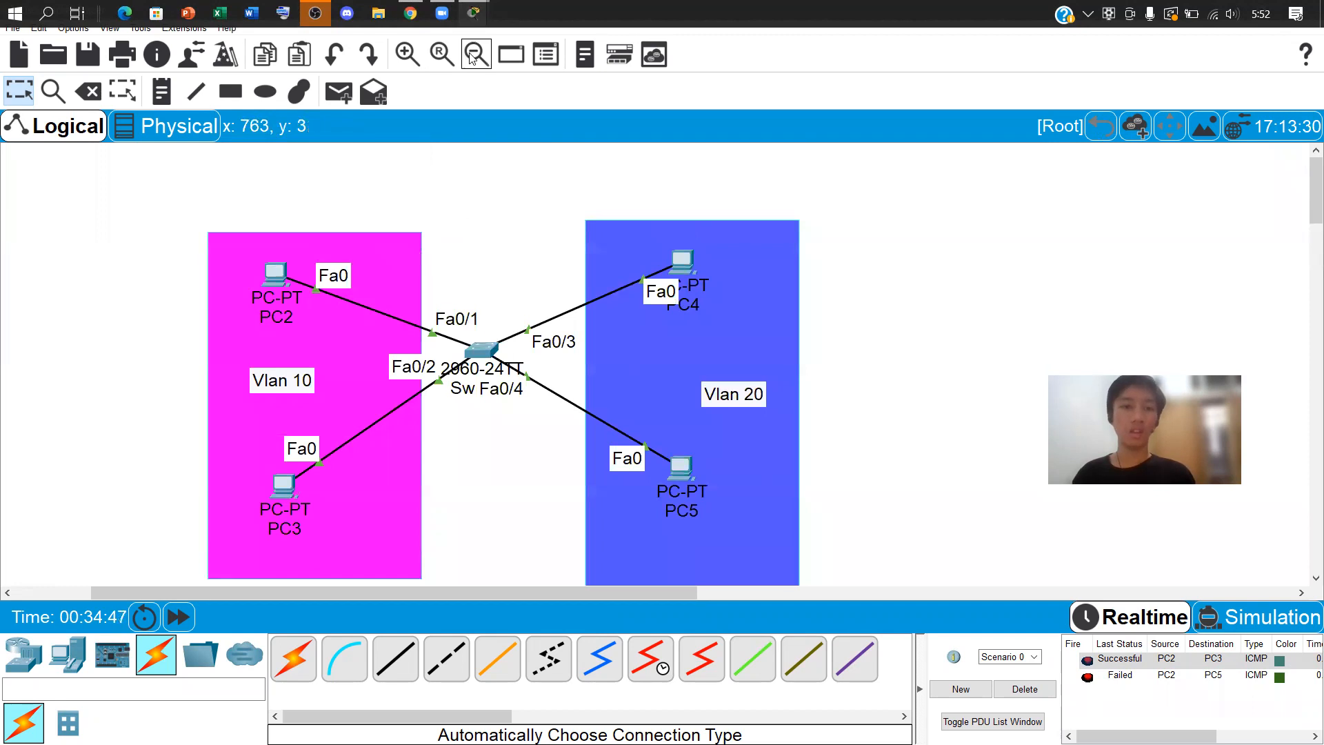
pyautogui.click(476, 55)
pyautogui.click(475, 54)
pyautogui.click(475, 55)
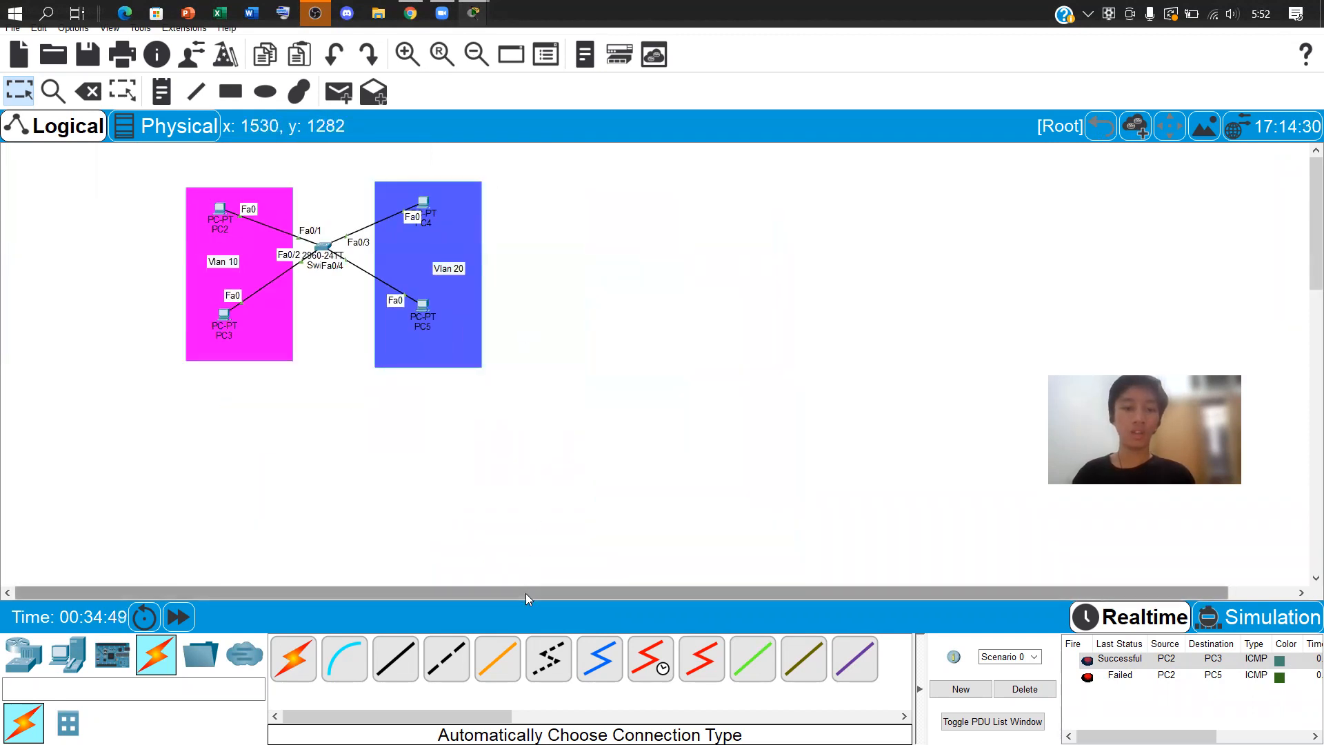
pyautogui.moveTo(171, 187); pyautogui.dragTo(485, 368)
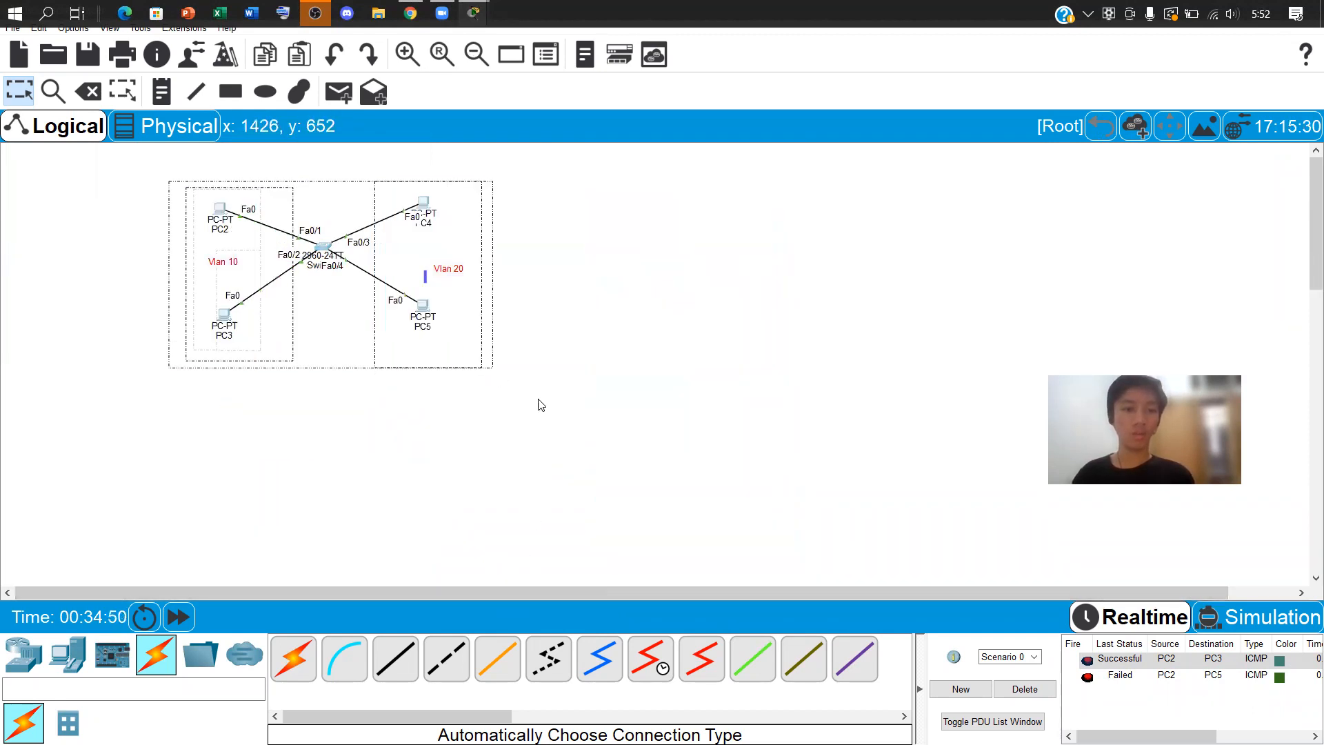
pyautogui.moveTo(300, 235); pyautogui.dragTo(582, 210)
pyautogui.click(886, 293)
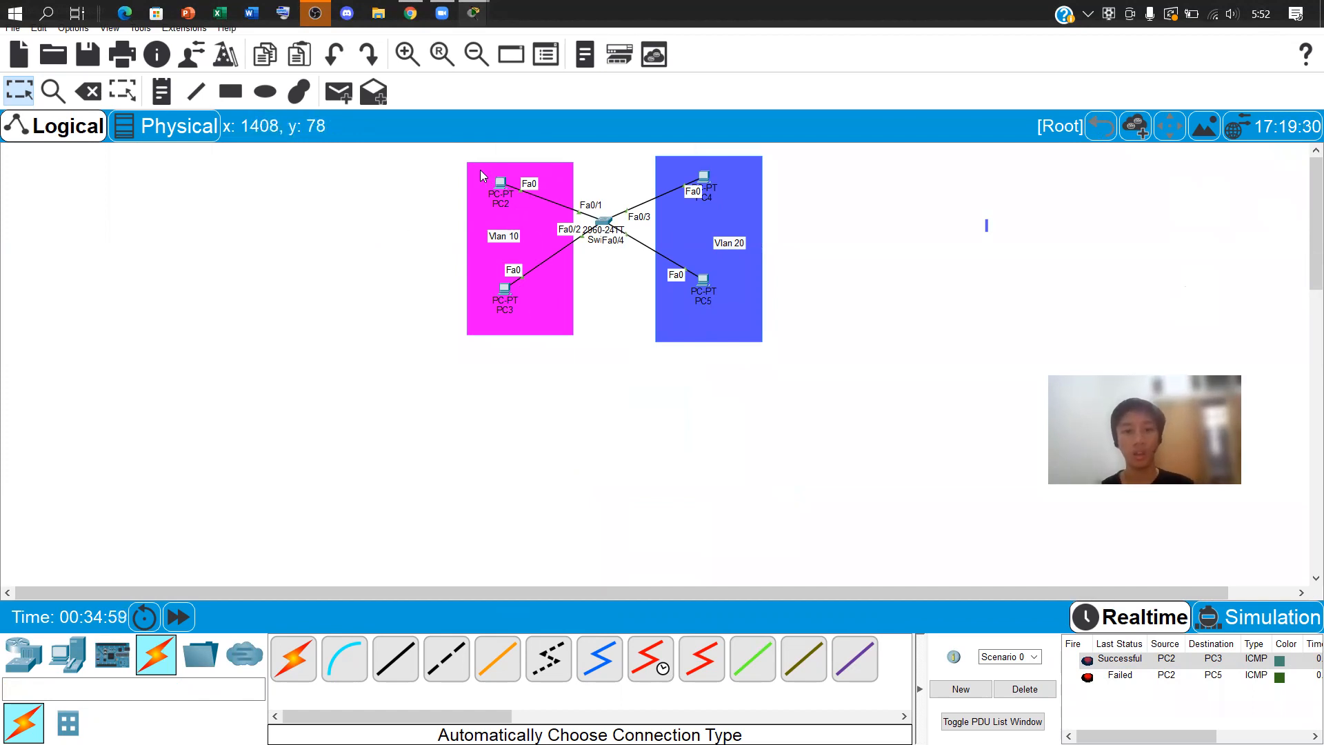
pyautogui.moveTo(982, 458); pyautogui.dragTo(343, 162)
pyautogui.click(378, 291)
pyautogui.moveTo(818, 420); pyautogui.dragTo(334, 165)
pyautogui.click(342, 313)
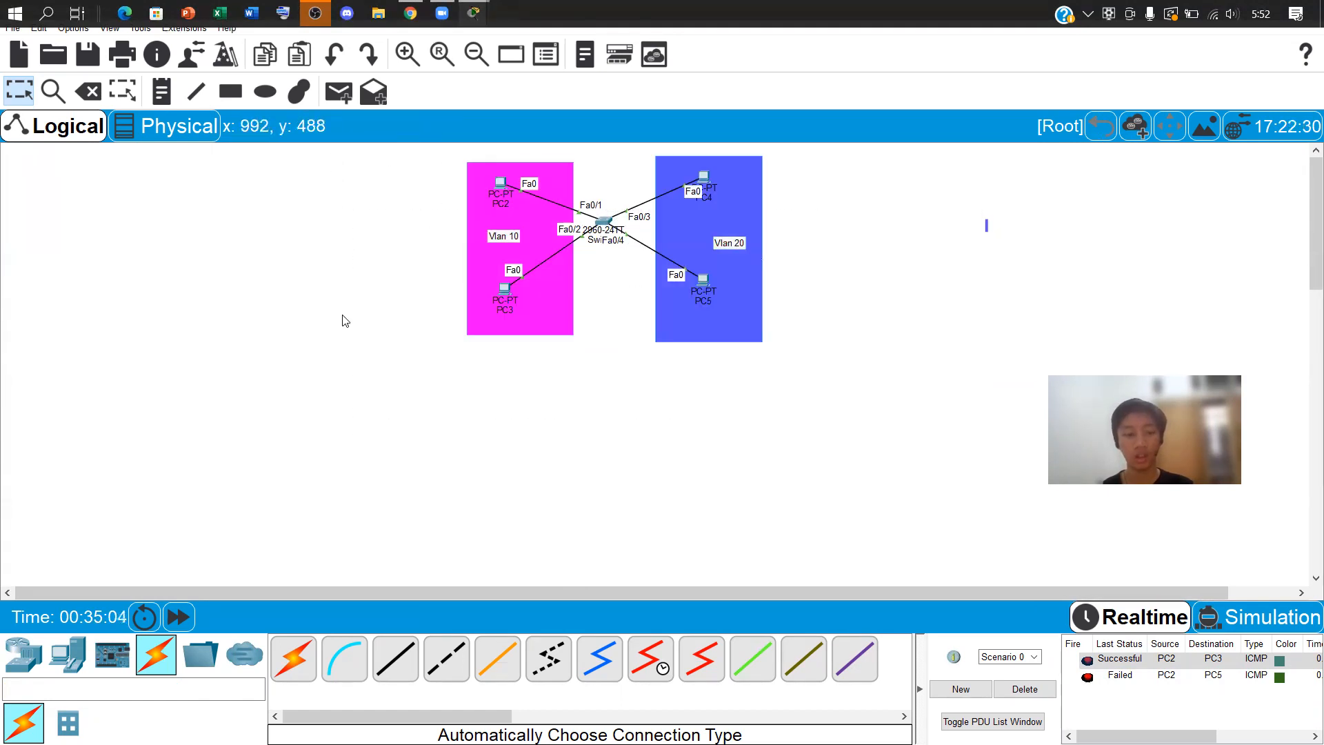
# Add a second 2960-24TT switch in the empty area below the existing topology
pyautogui.click(30, 663)
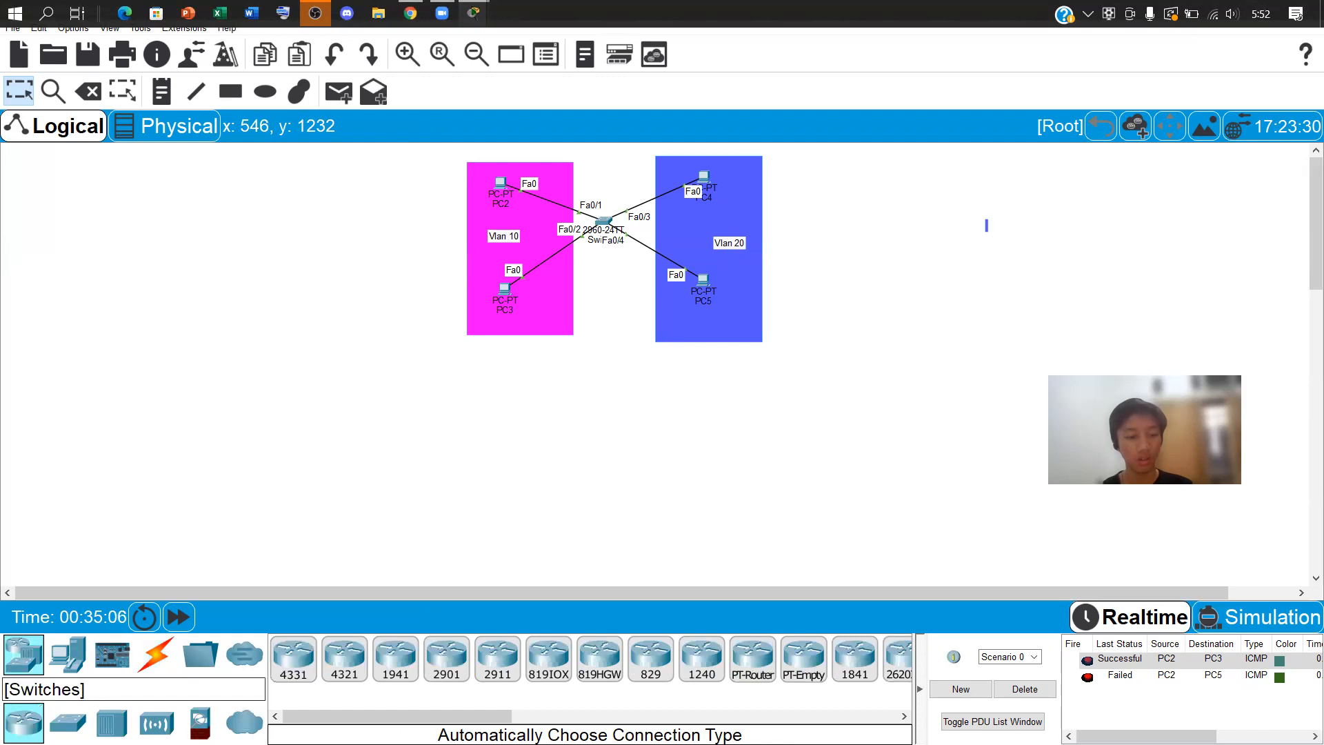
pyautogui.click(67, 722)
pyautogui.click(600, 478)
# Place four PCs around the new switch, two on its left side and two on its right
pyautogui.click(68, 653)
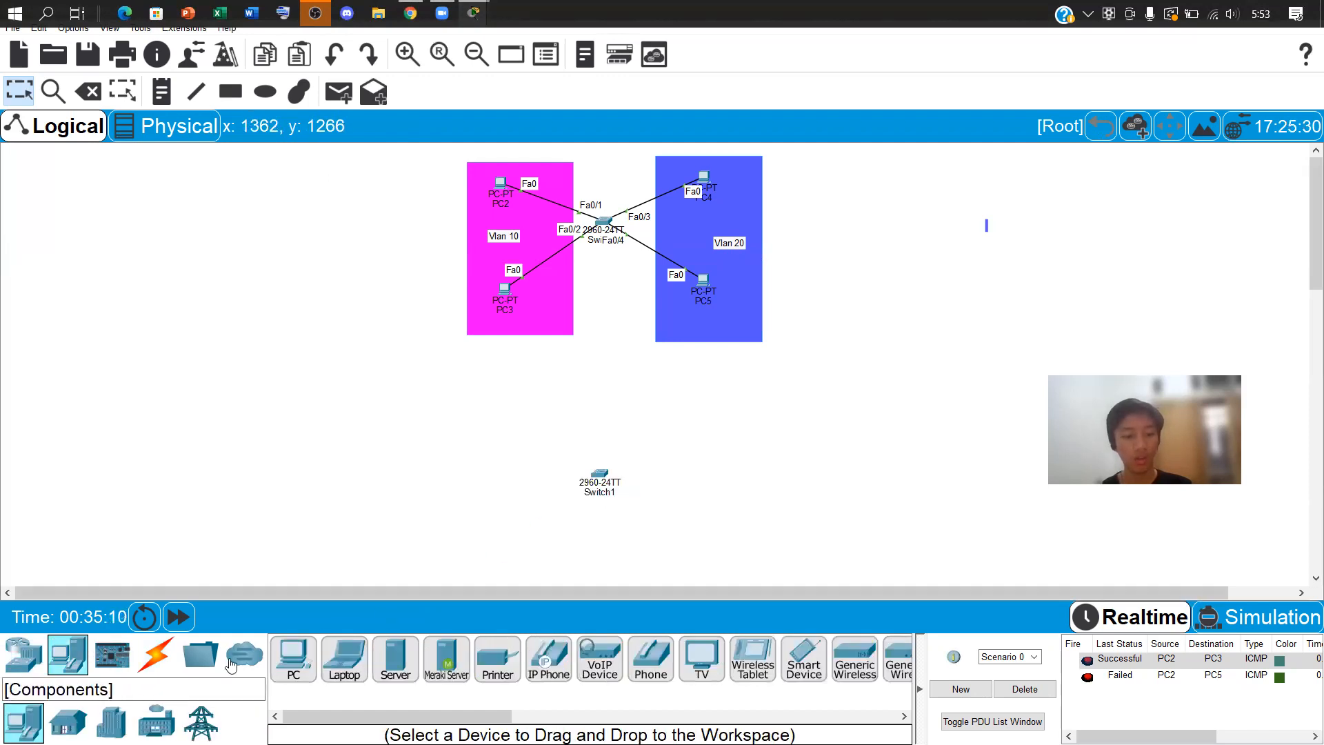
pyautogui.click(310, 660)
pyautogui.click(494, 432)
pyautogui.click(490, 549)
pyautogui.click(721, 432)
pyautogui.click(703, 551)
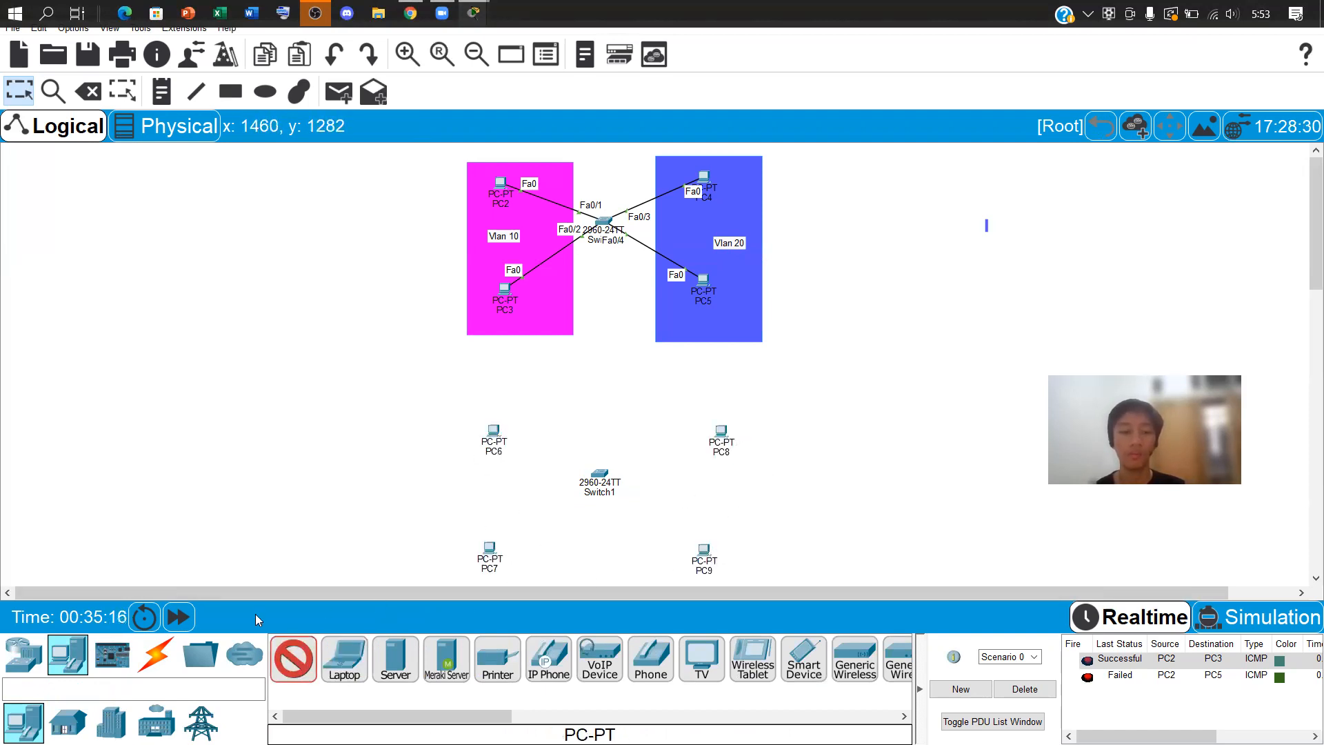
# Cable PC6, PC7, PC8 and PC9, in that order, to Switch1 using automatically chosen connections
pyautogui.click(158, 655)
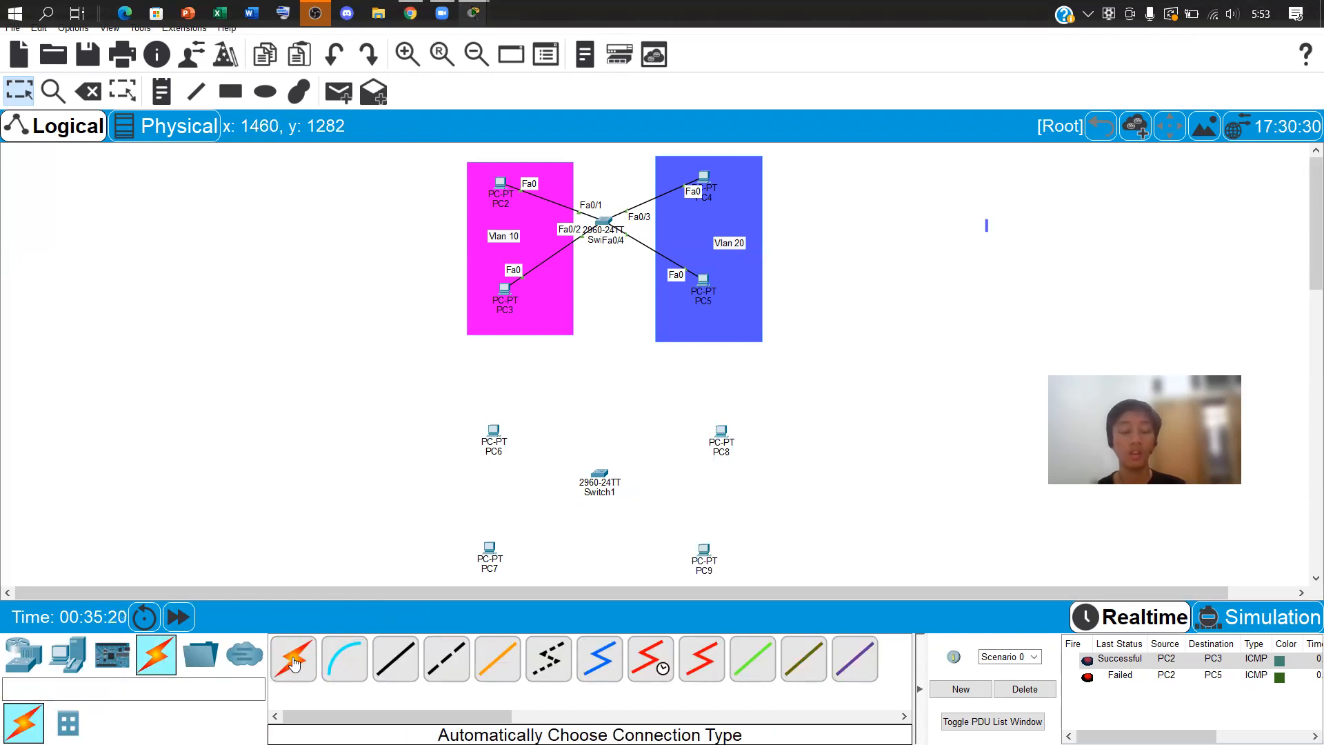
pyautogui.click(294, 664)
pyautogui.click(494, 432)
pyautogui.click(597, 476)
pyautogui.click(490, 549)
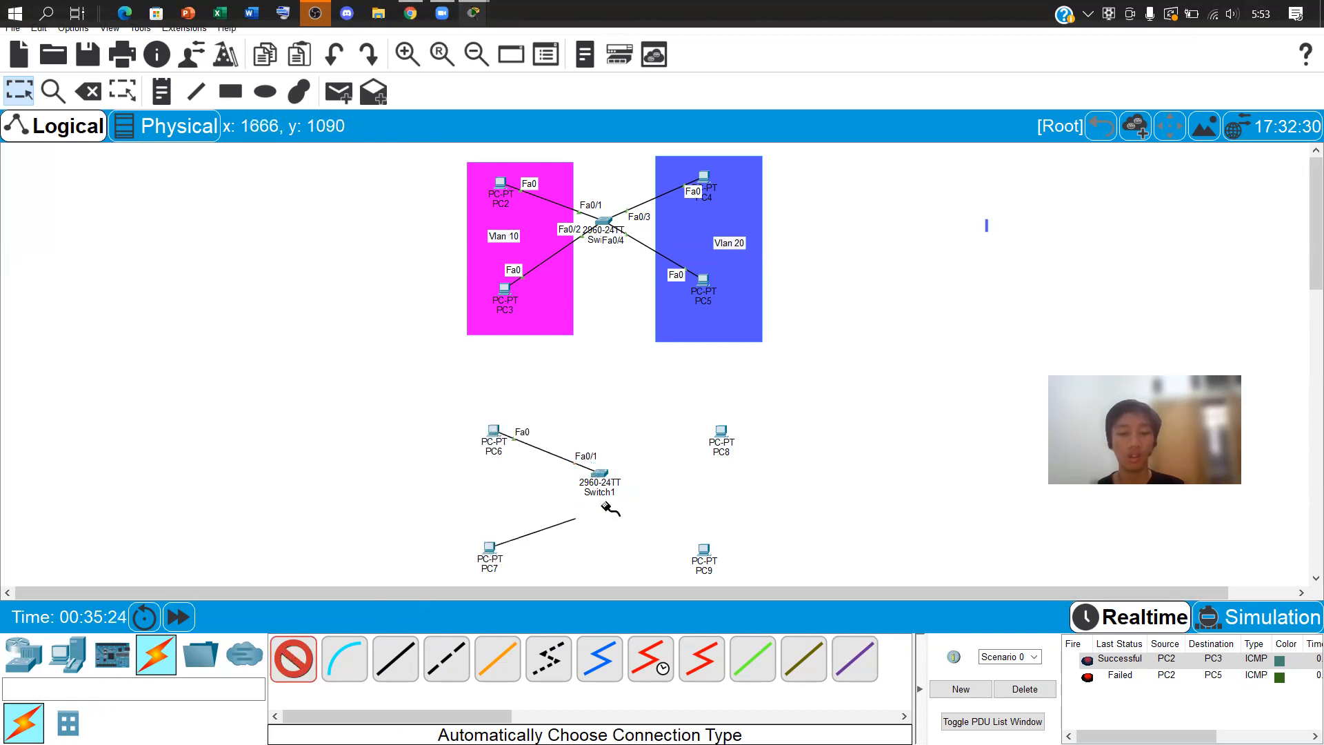
pyautogui.click(600, 477)
pyautogui.click(721, 431)
pyautogui.click(601, 475)
pyautogui.click(695, 548)
pyautogui.click(599, 474)
# Link Switch1 to the upper switch with an automatically chosen connection
pyautogui.click(600, 474)
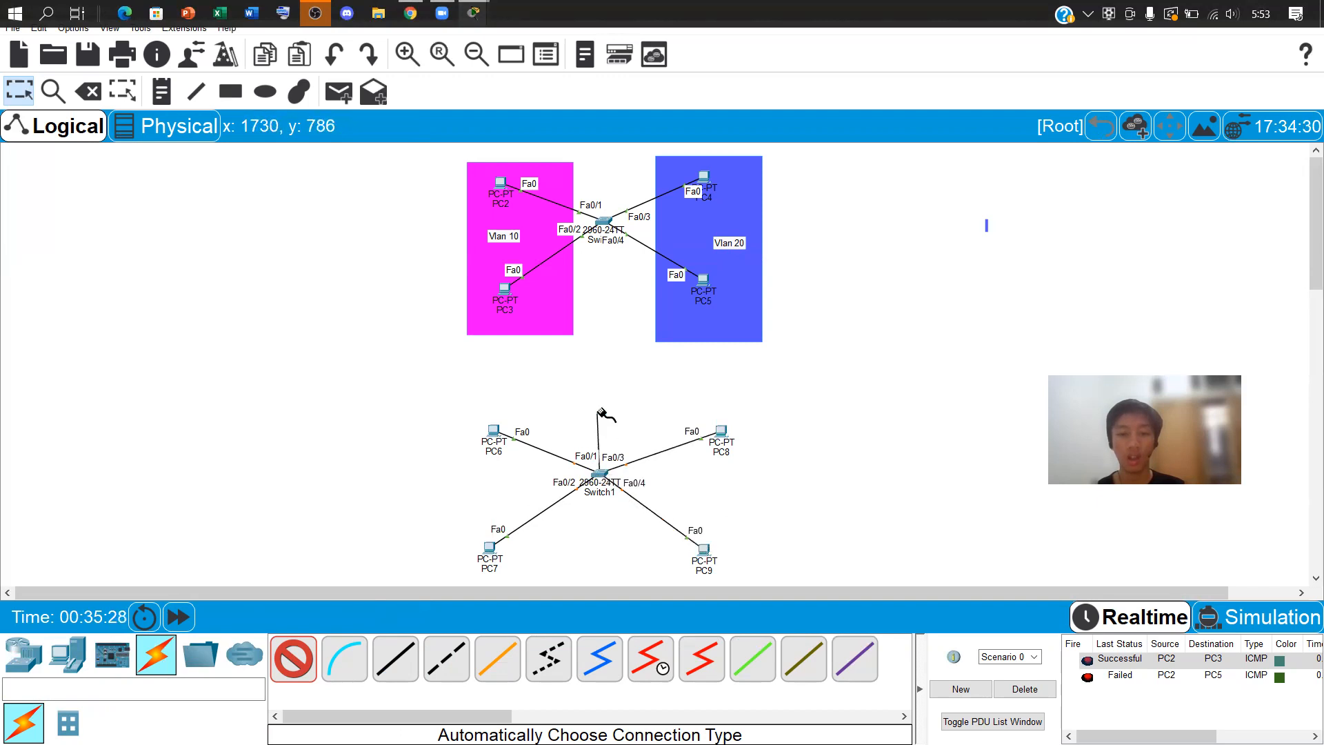
pyautogui.click(609, 223)
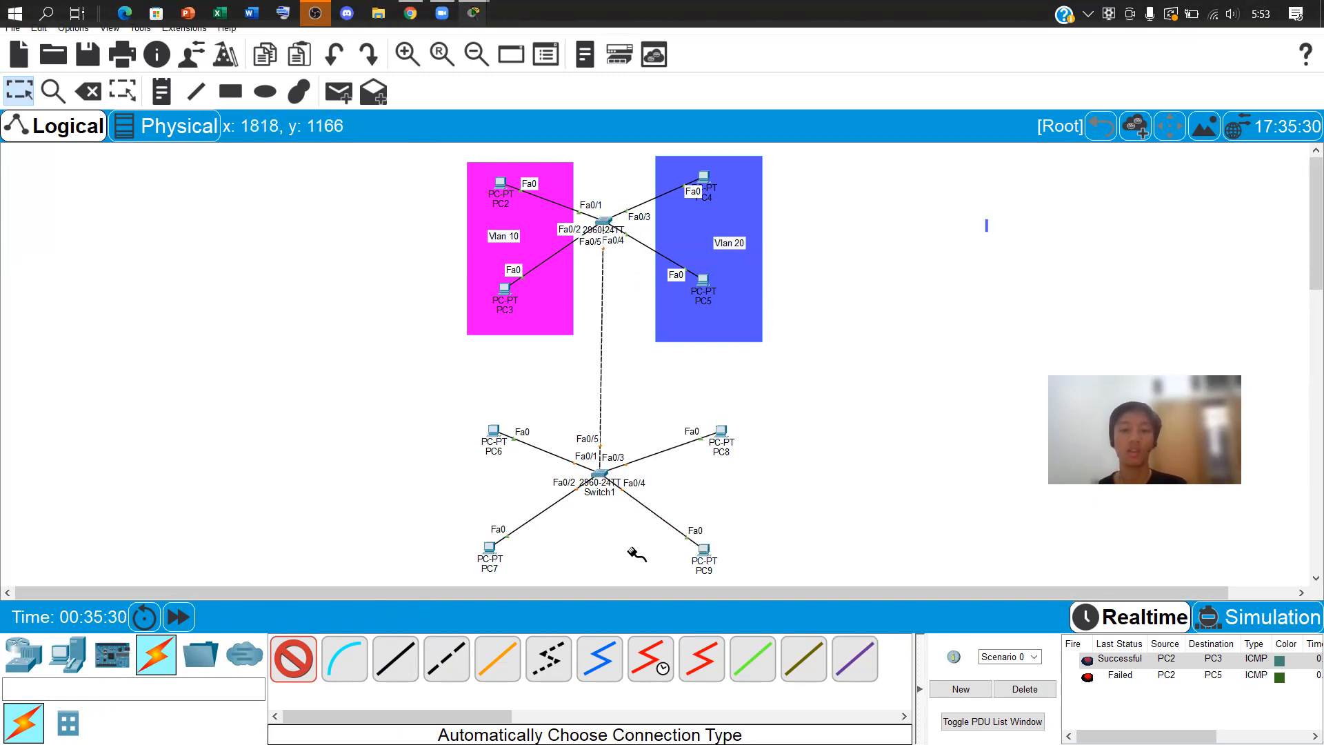
pyautogui.press('Escape')
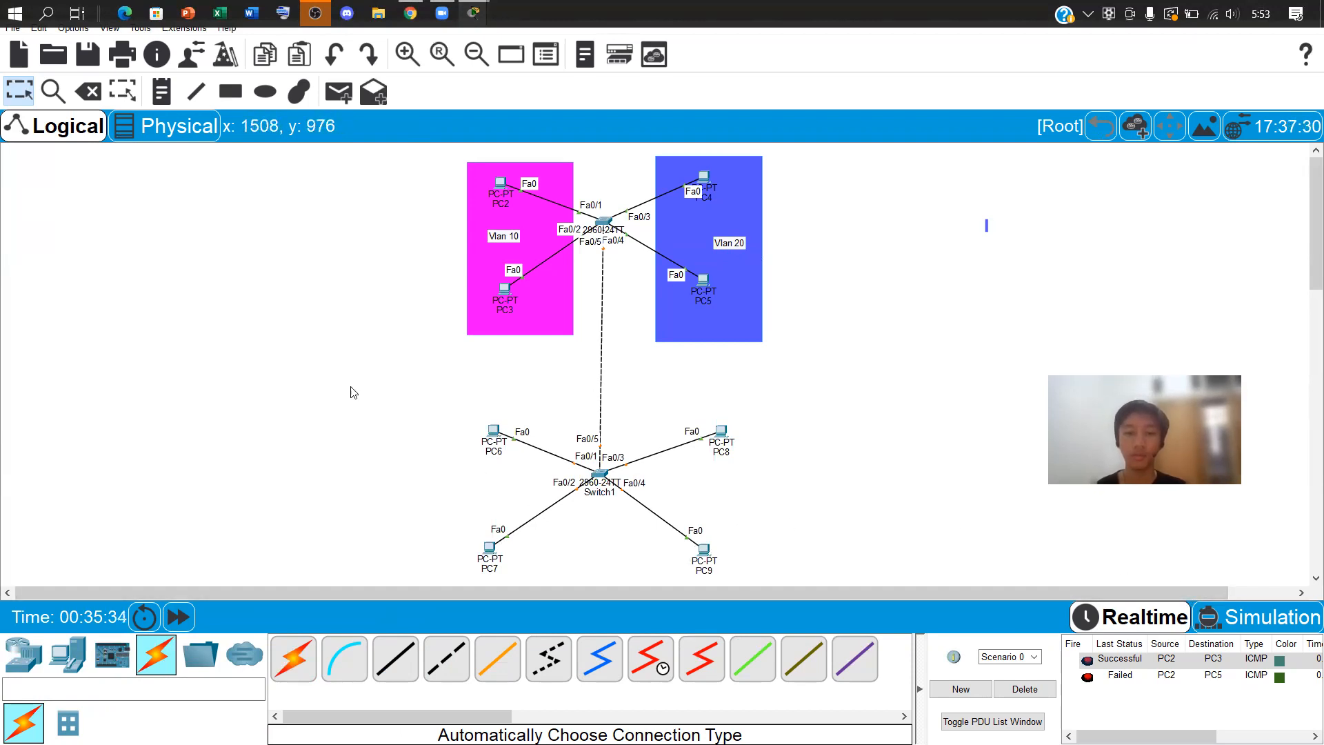
# Examine the ports and link states of both switches and the connection between them
pyautogui.click(409, 55)
pyautogui.click(411, 59)
pyautogui.click(411, 59)
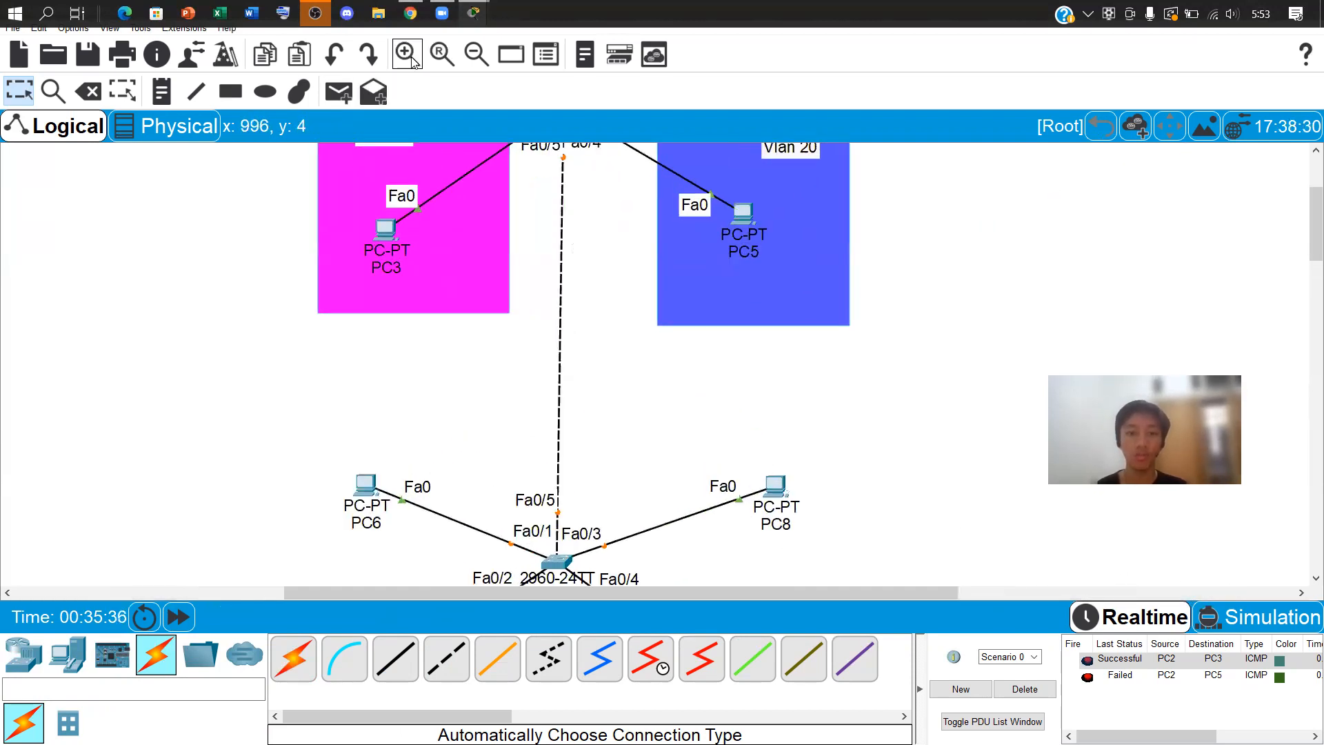
pyautogui.scroll(-3, 620, 448)
pyautogui.moveTo(629, 585); pyautogui.dragTo(594, 581)
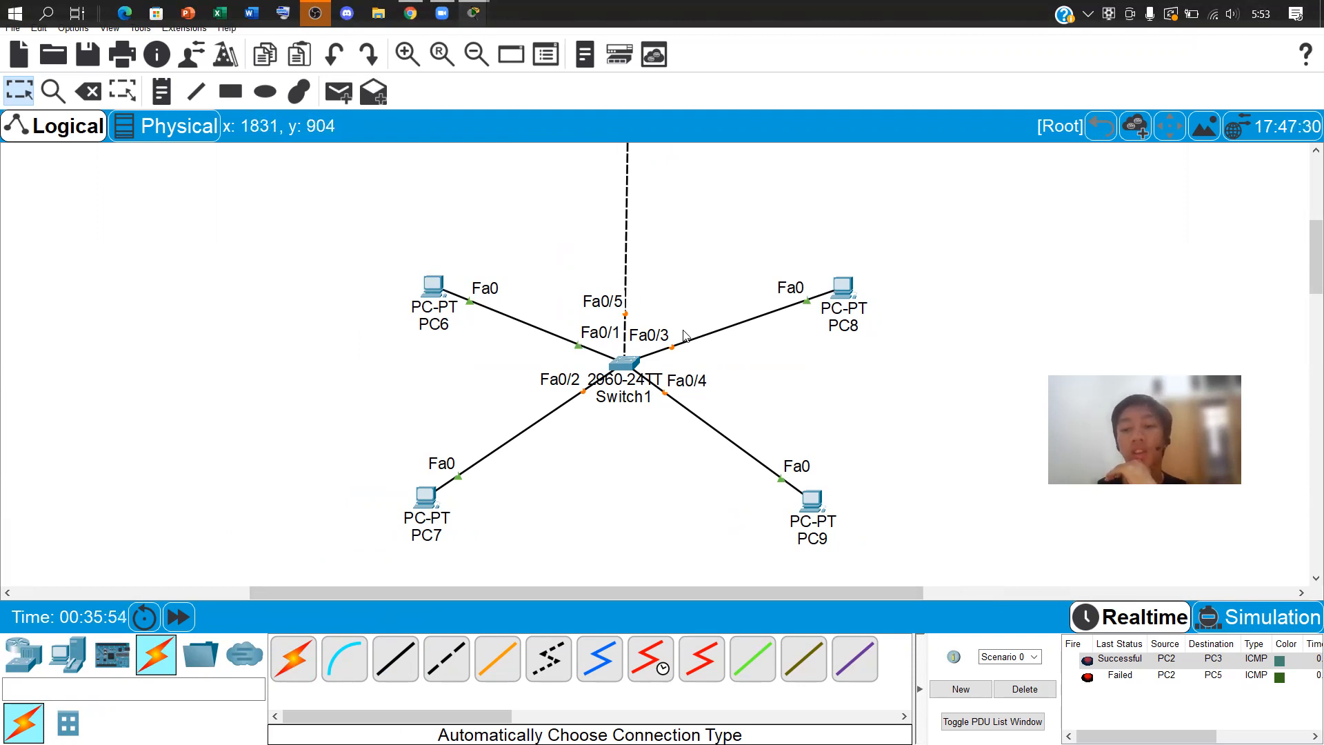
pyautogui.scroll(5, 684, 337)
pyautogui.scroll(-4, 684, 338)
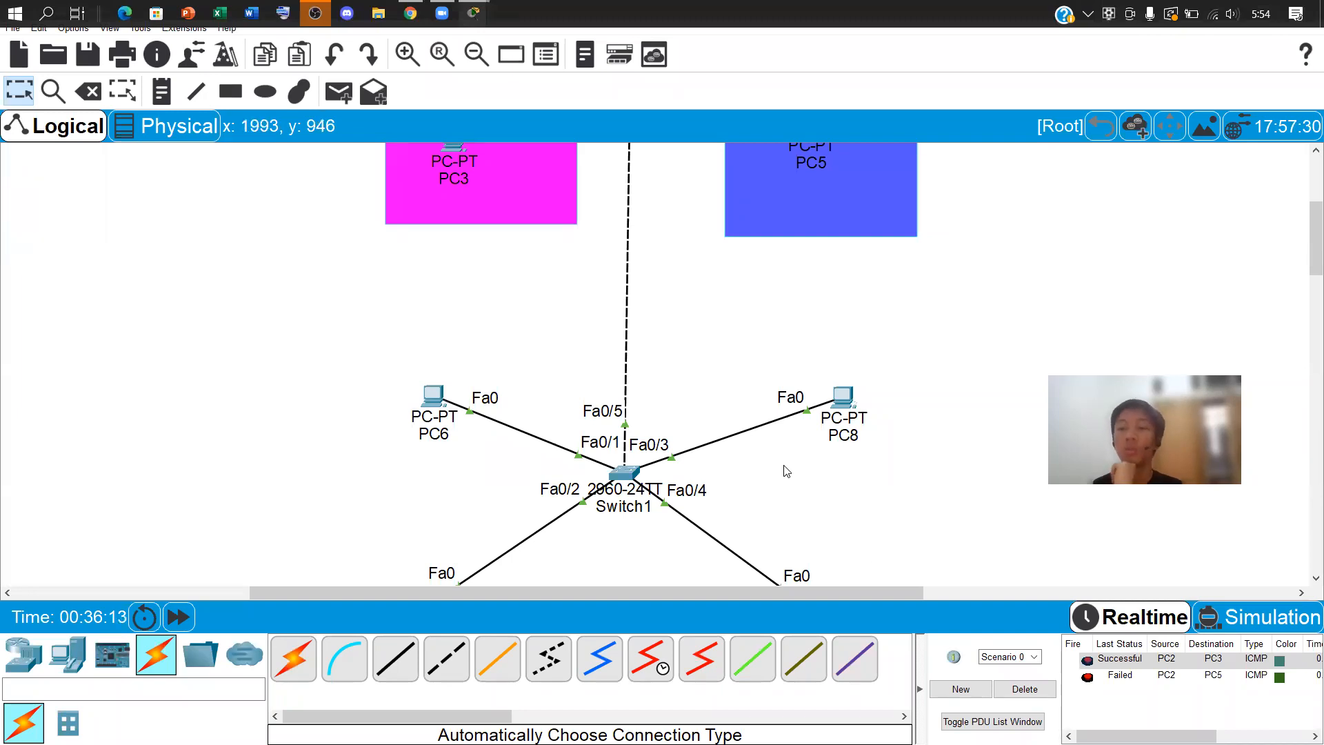
pyautogui.scroll(5, 731, 441)
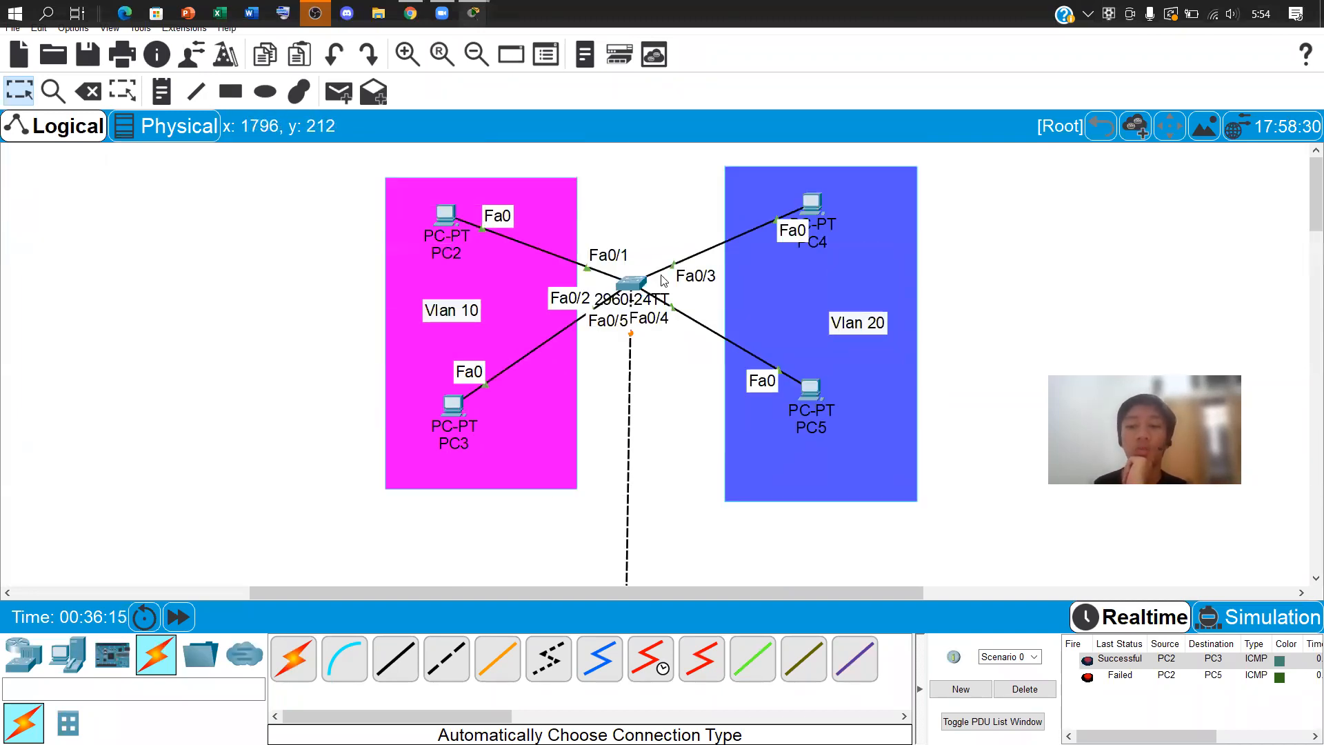
pyautogui.scroll(-5, 670, 522)
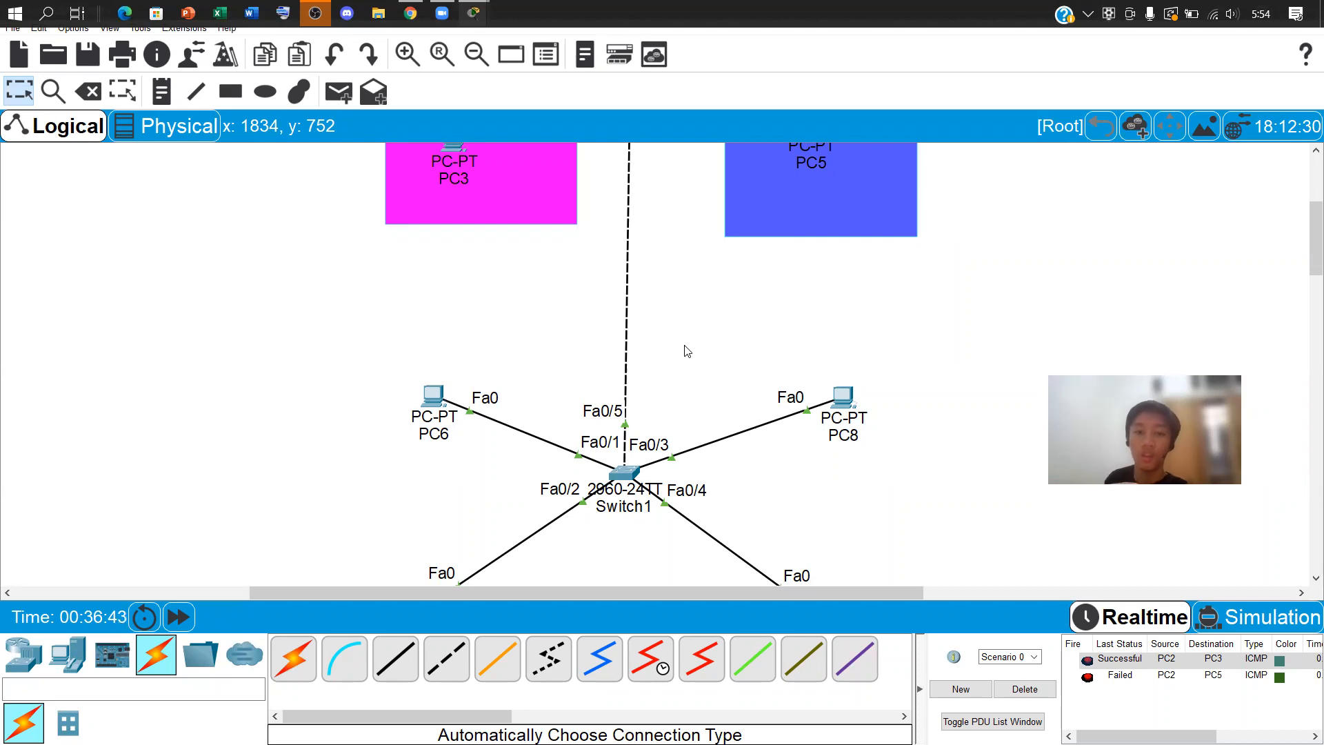
pyautogui.scroll(-3, 686, 352)
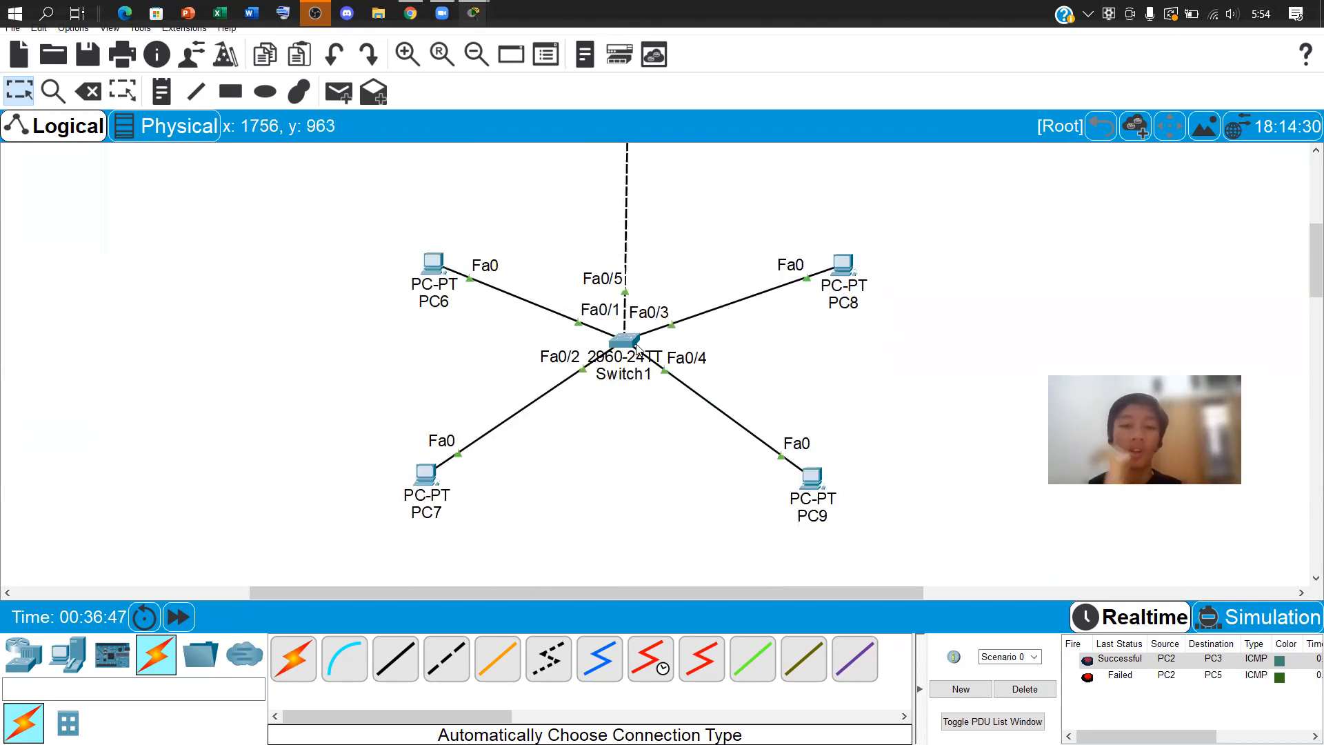
# Give PC6 the static IP address 192.168.10.5 with subnet mask 255.255.255.0
pyautogui.click(433, 263)
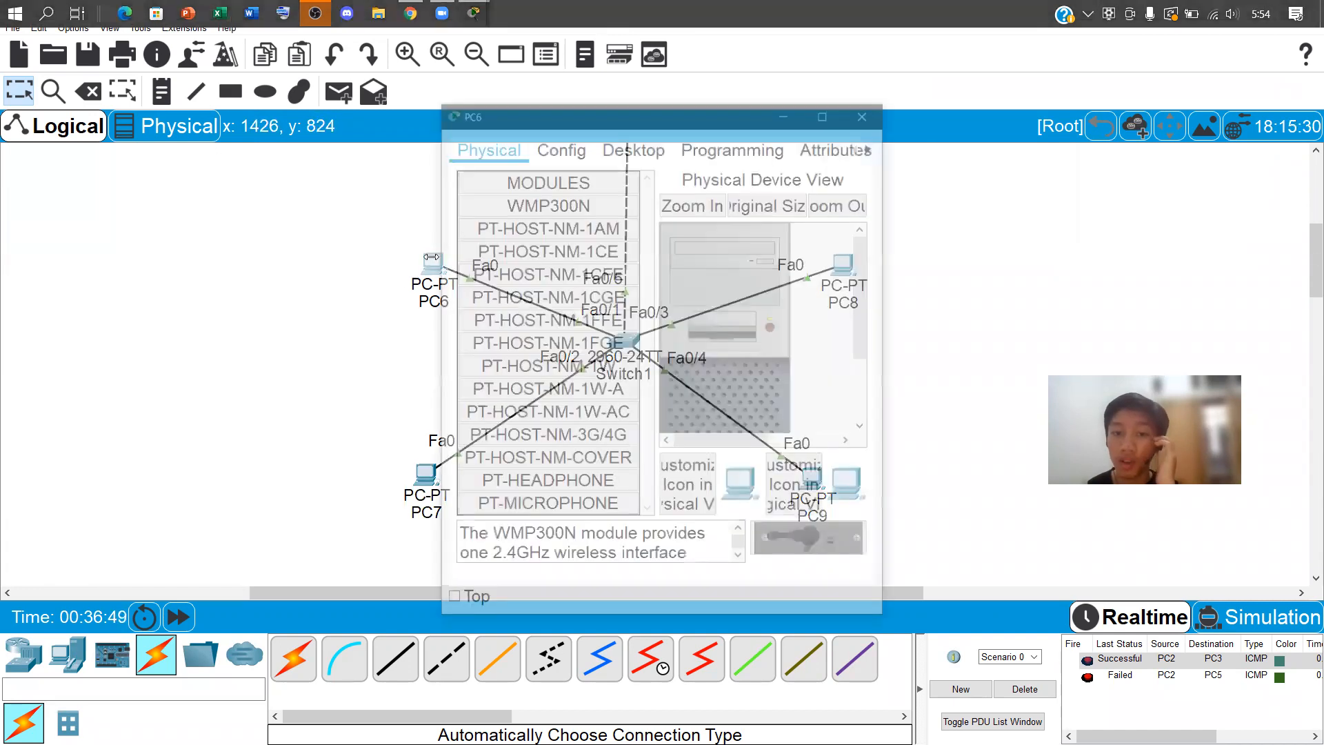
pyautogui.click(623, 153)
pyautogui.click(524, 254)
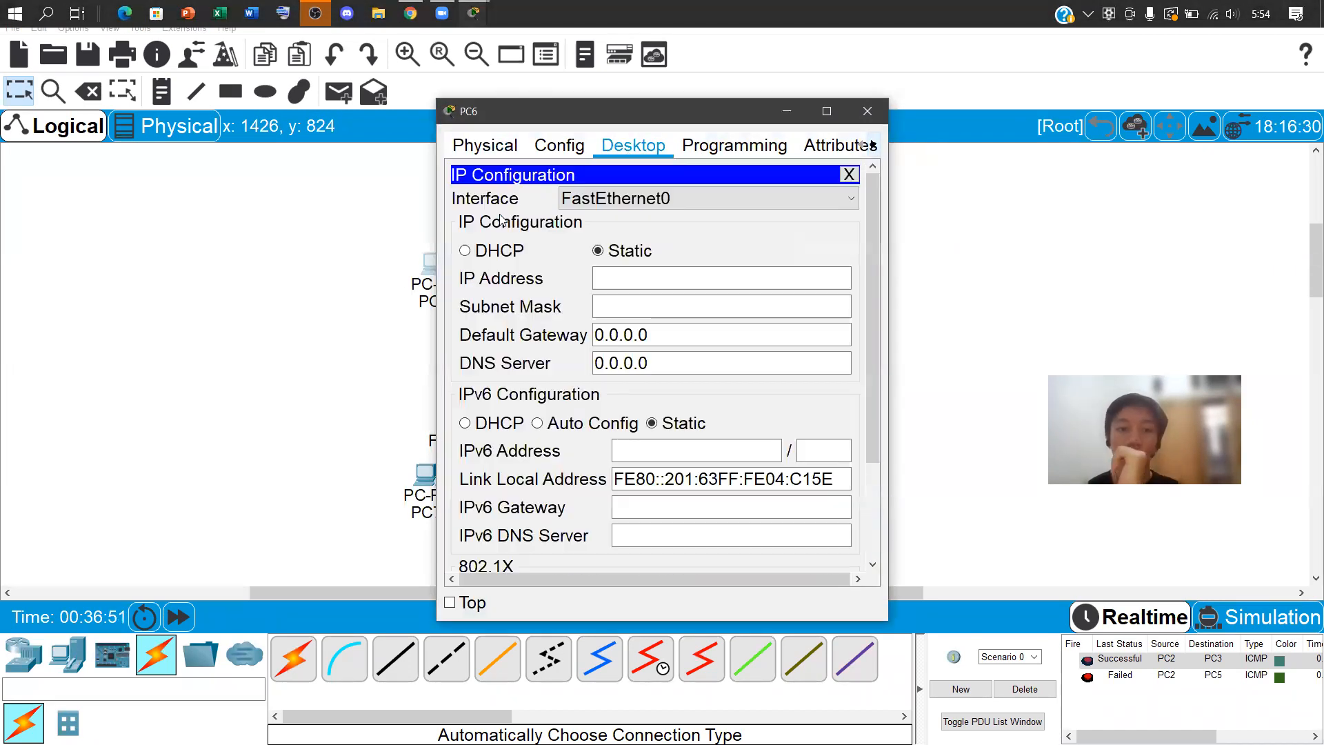
pyautogui.click(651, 276)
pyautogui.write('192.168.10.1')
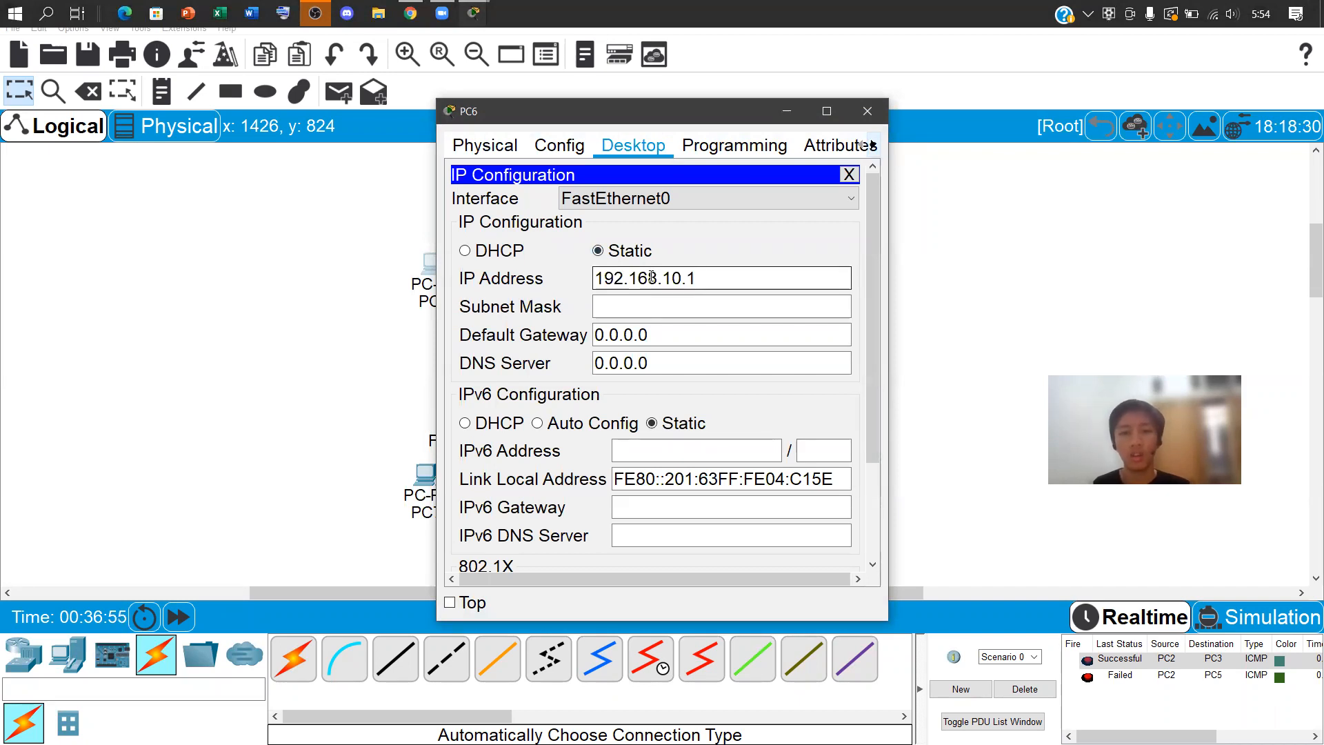
pyautogui.press('BackSpace')
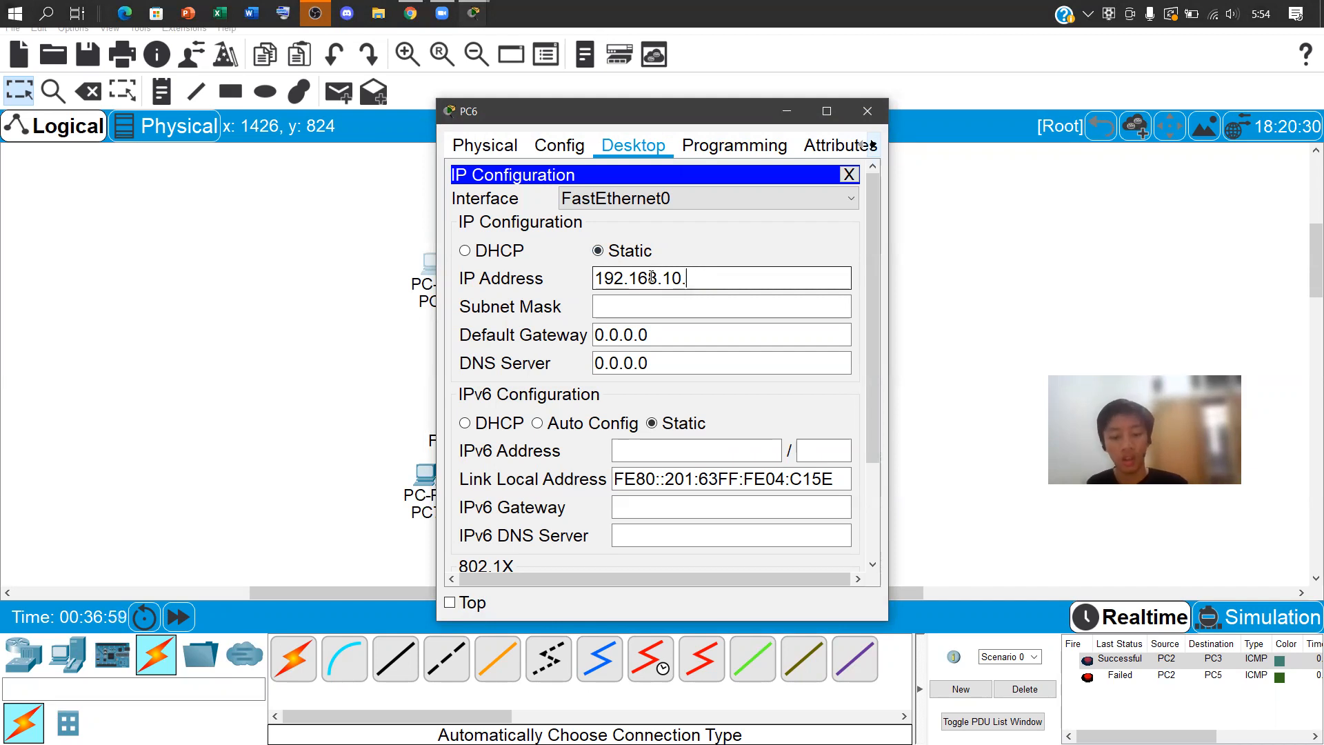
pyautogui.write('5')
pyautogui.press('Tab')
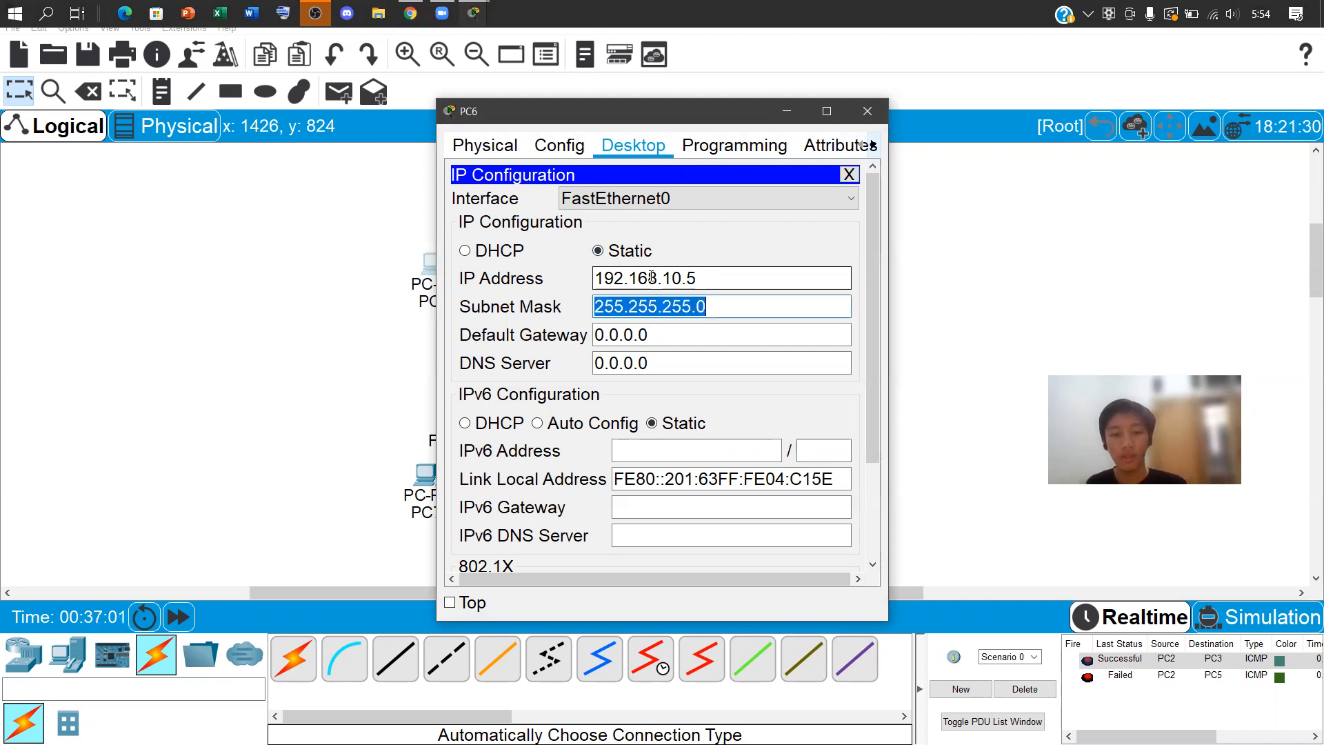
pyautogui.click(881, 113)
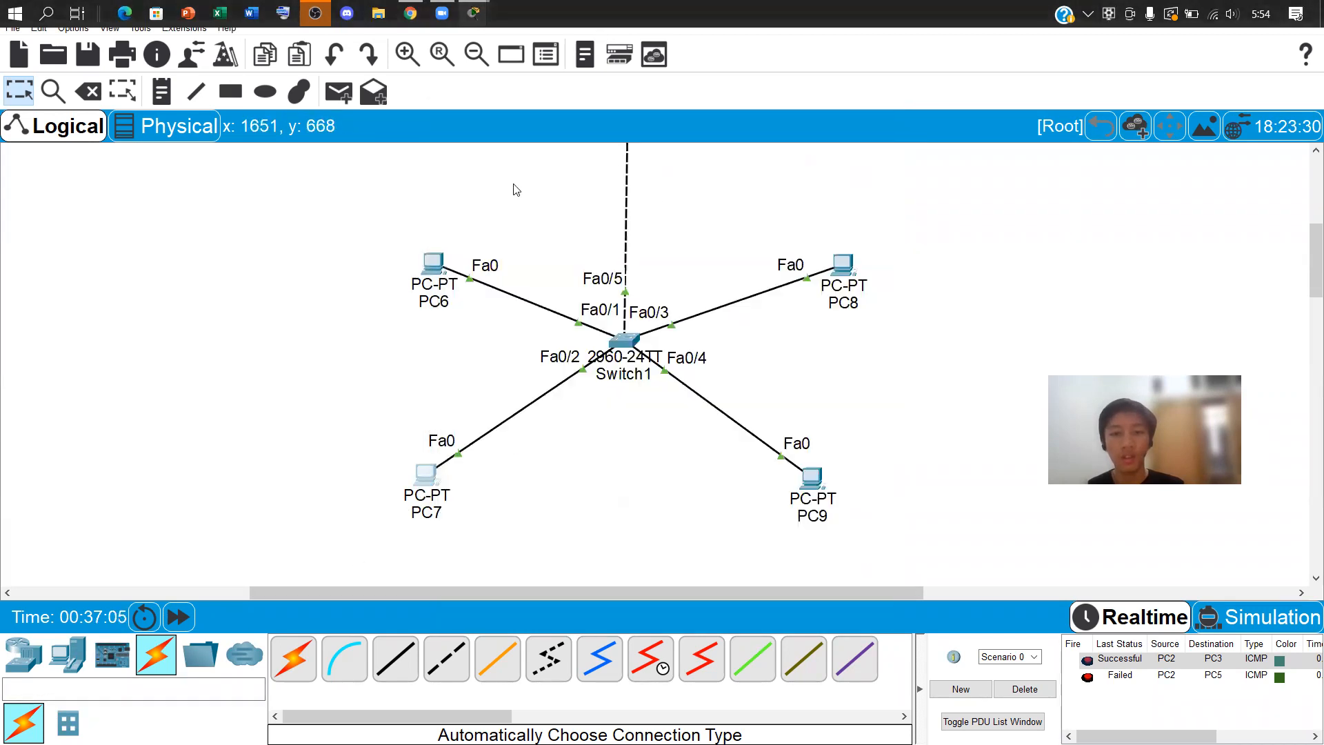
# Give PC7 the static IP address 192.168.10.6 with subnet mask 255.255.255.0 and close its window
pyautogui.click(425, 474)
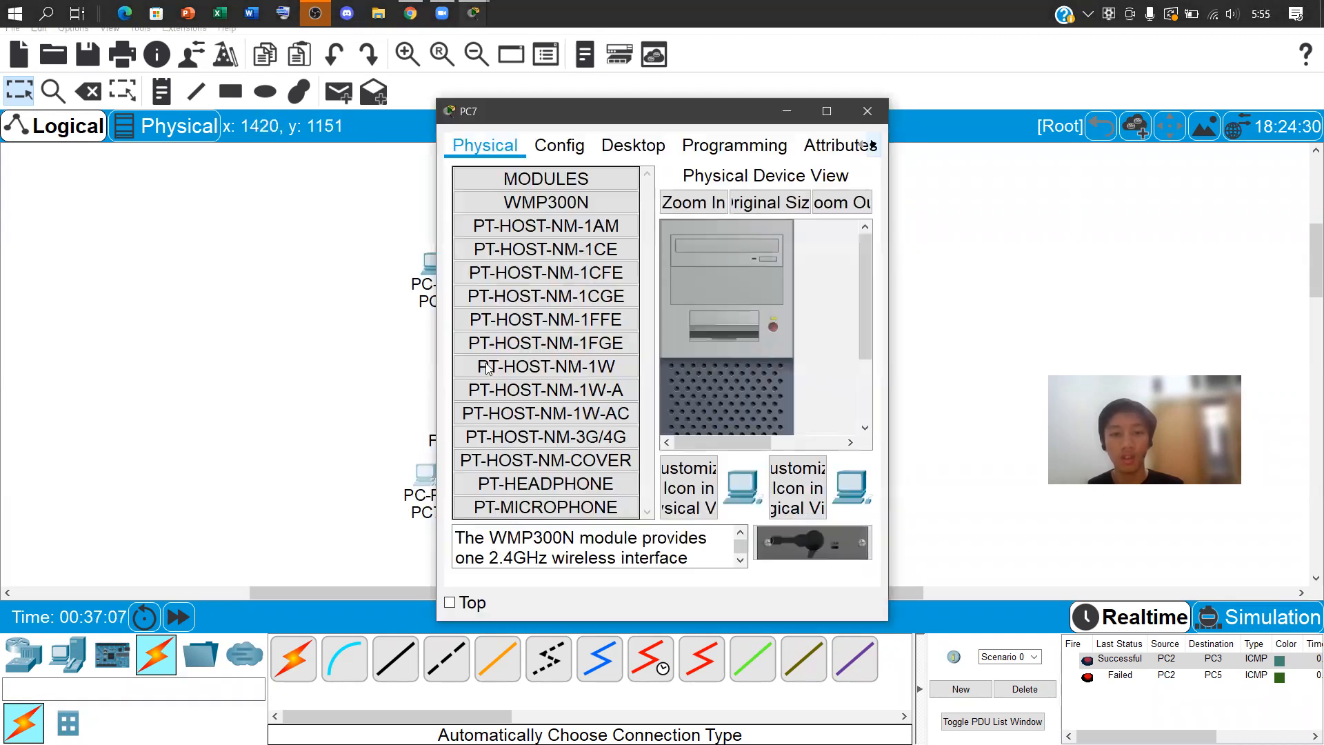
pyautogui.click(633, 145)
pyautogui.click(517, 207)
pyautogui.click(709, 279)
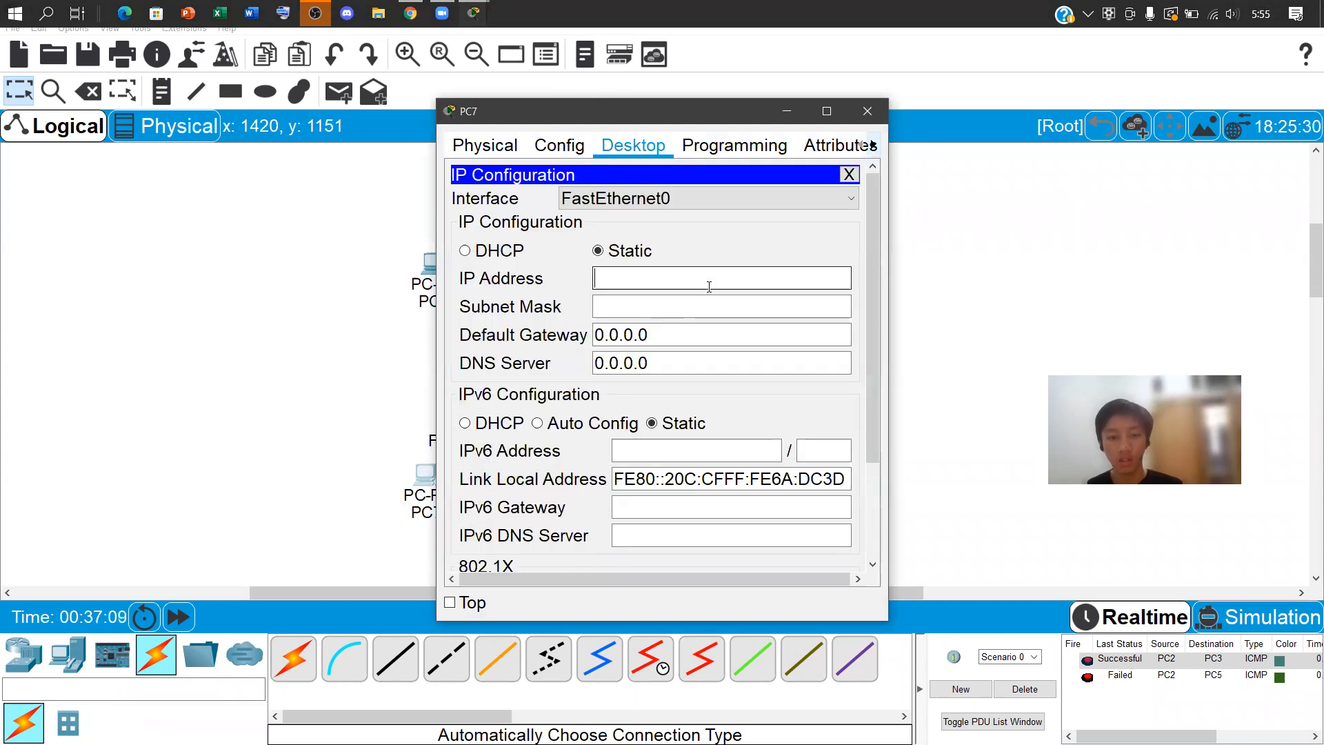
pyautogui.write('192.168.10.1')
pyautogui.press('BackSpace')
pyautogui.write('6')
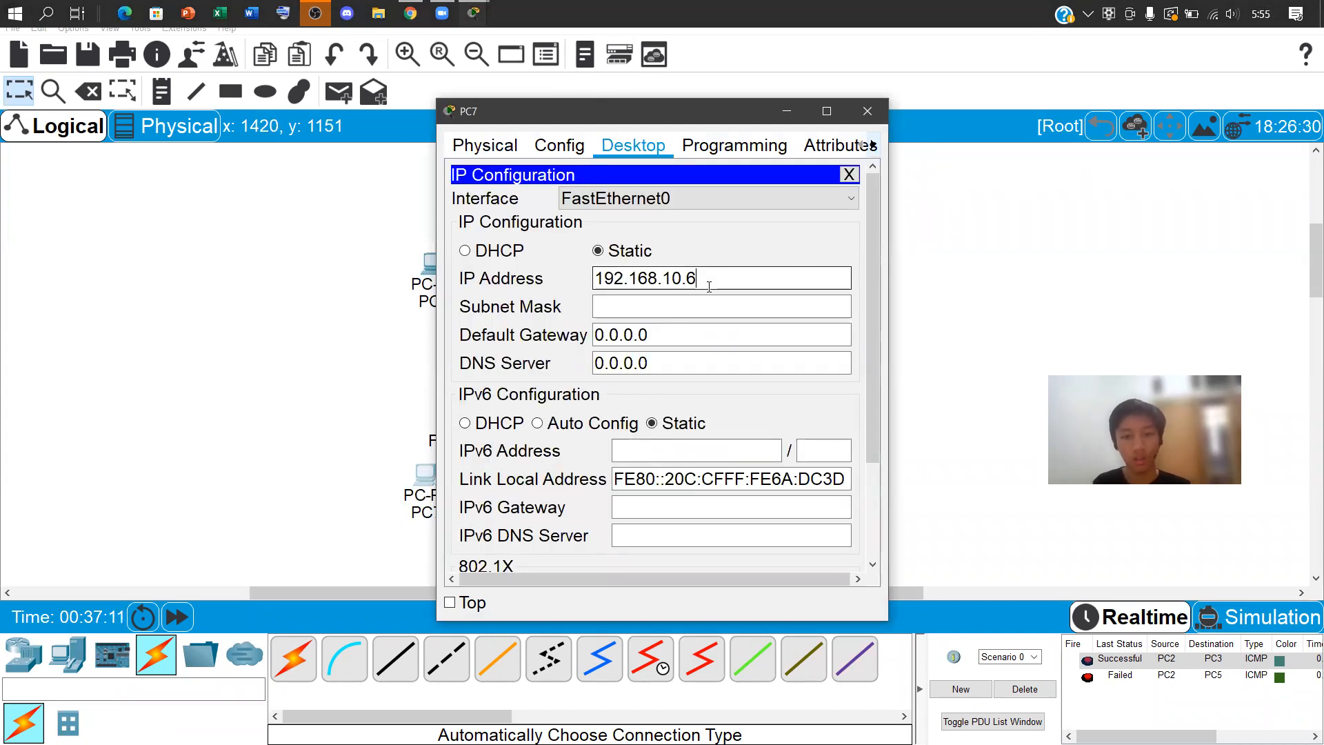
pyautogui.press('Tab')
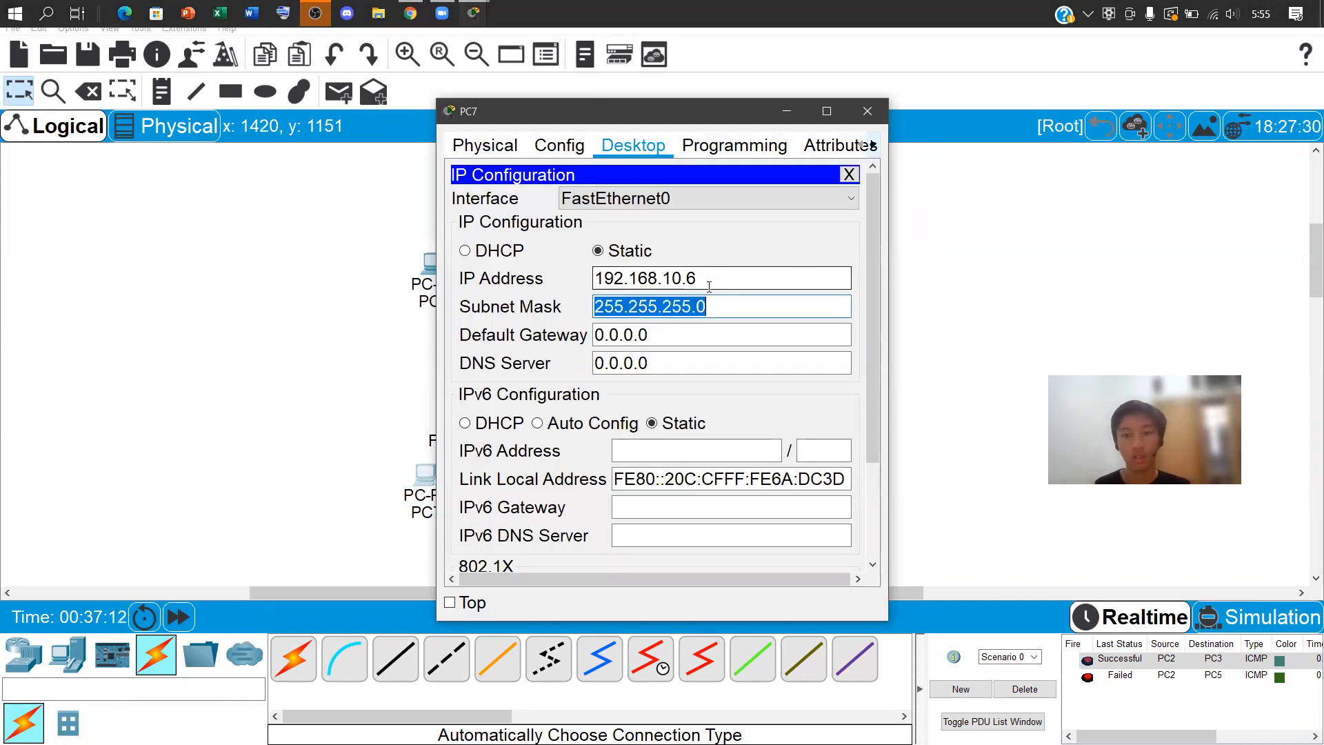
pyautogui.click(867, 111)
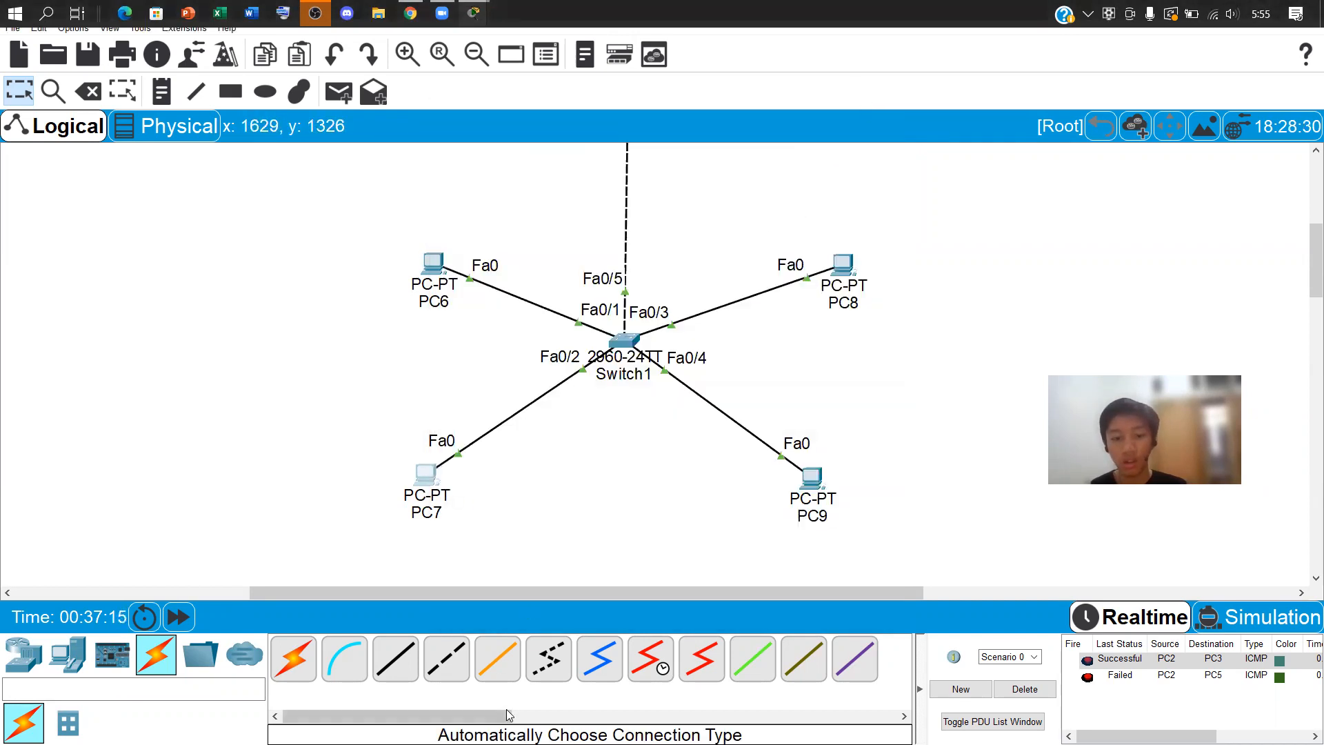
pyautogui.moveTo(473, 22)
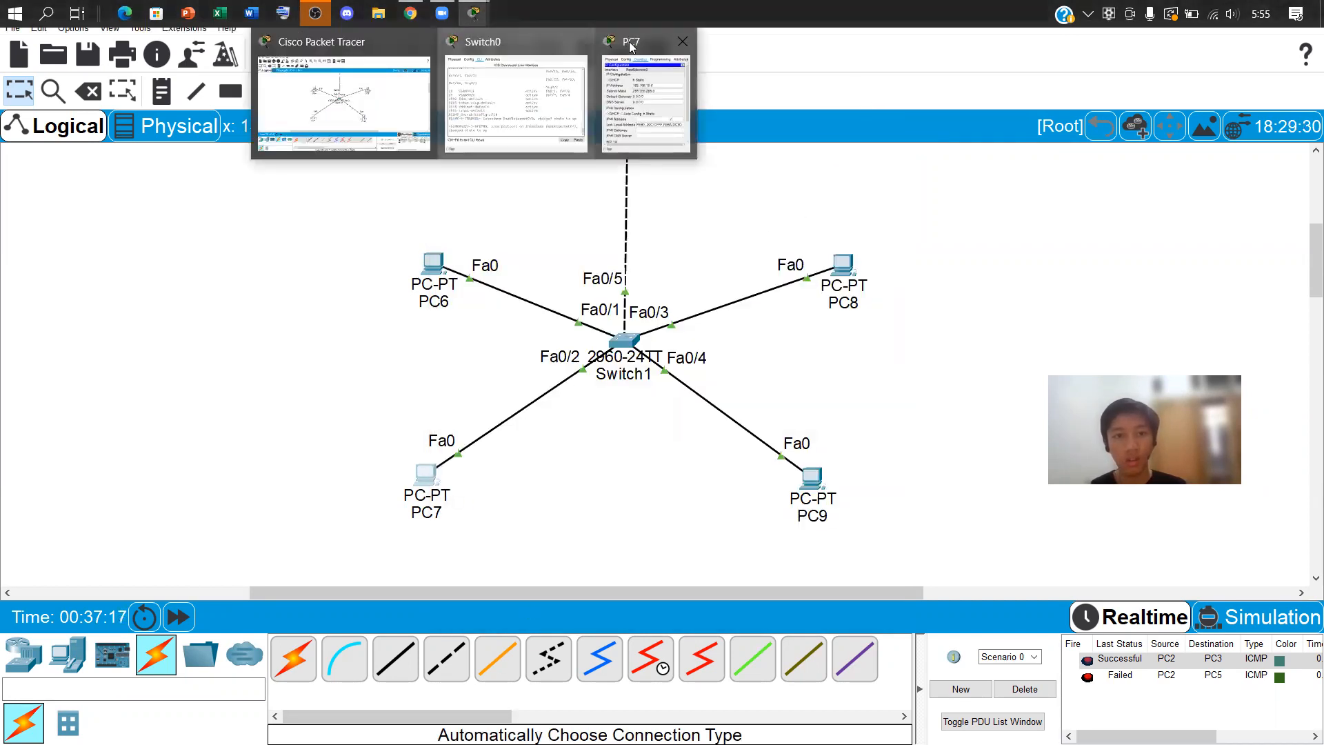
pyautogui.click(683, 40)
# Give PC8 the static IP address 192.168.10.7 with subnet mask 255.255.255.0
pyautogui.click(842, 264)
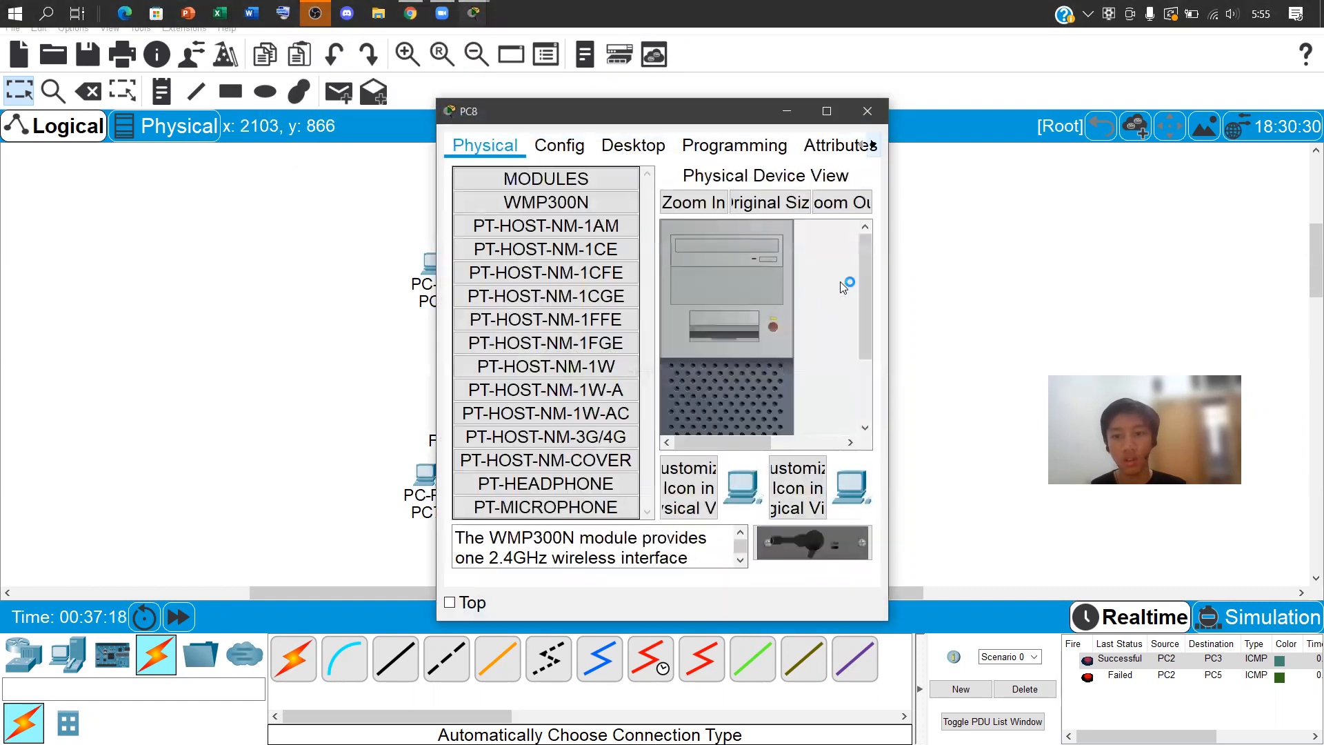
pyautogui.click(633, 146)
pyautogui.click(504, 217)
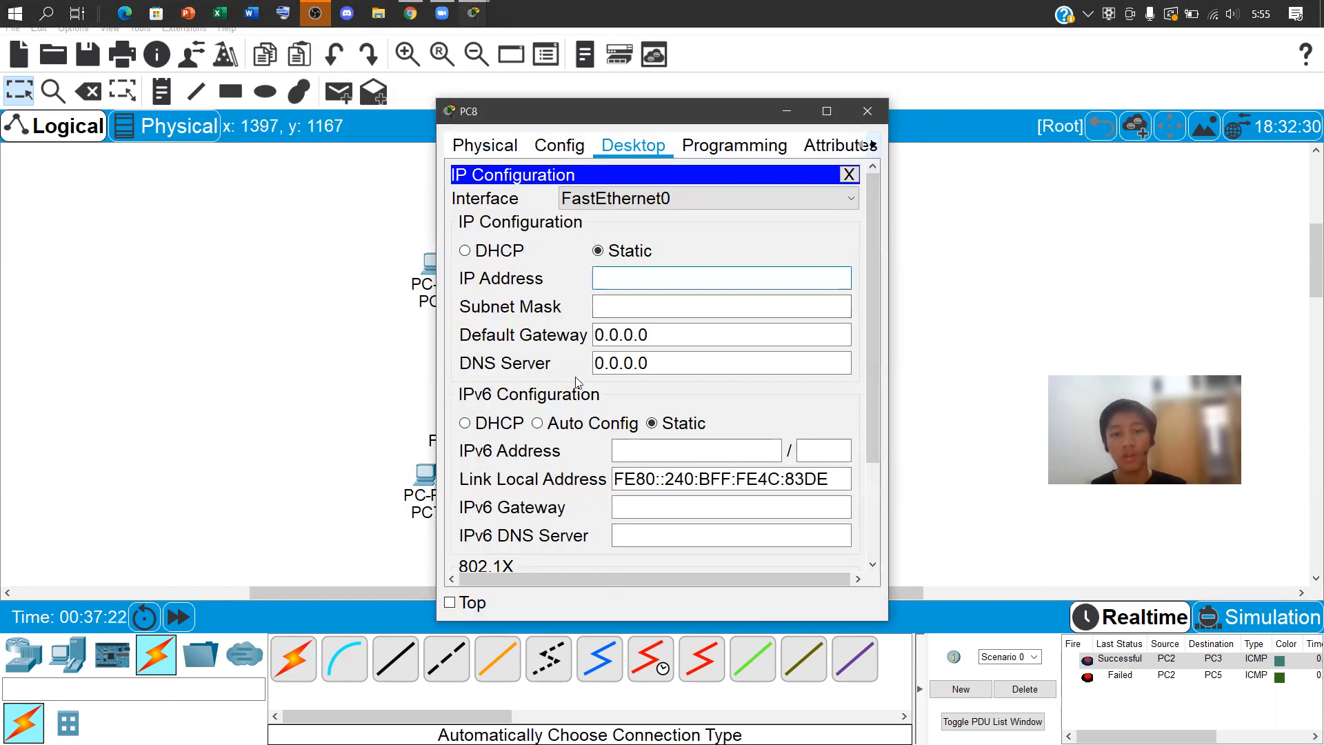
pyautogui.write('192.168.10.1')
pyautogui.press('BackSpace')
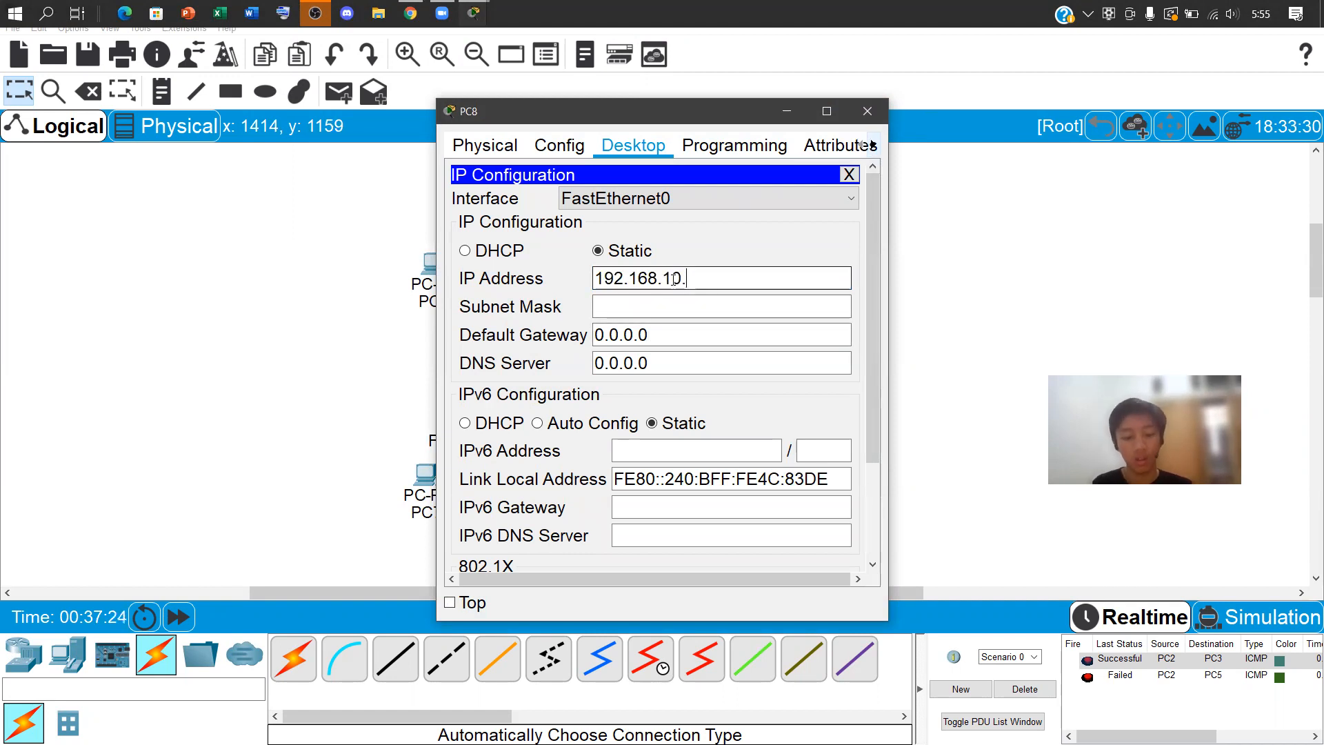
pyautogui.write('7')
pyautogui.press('Tab')
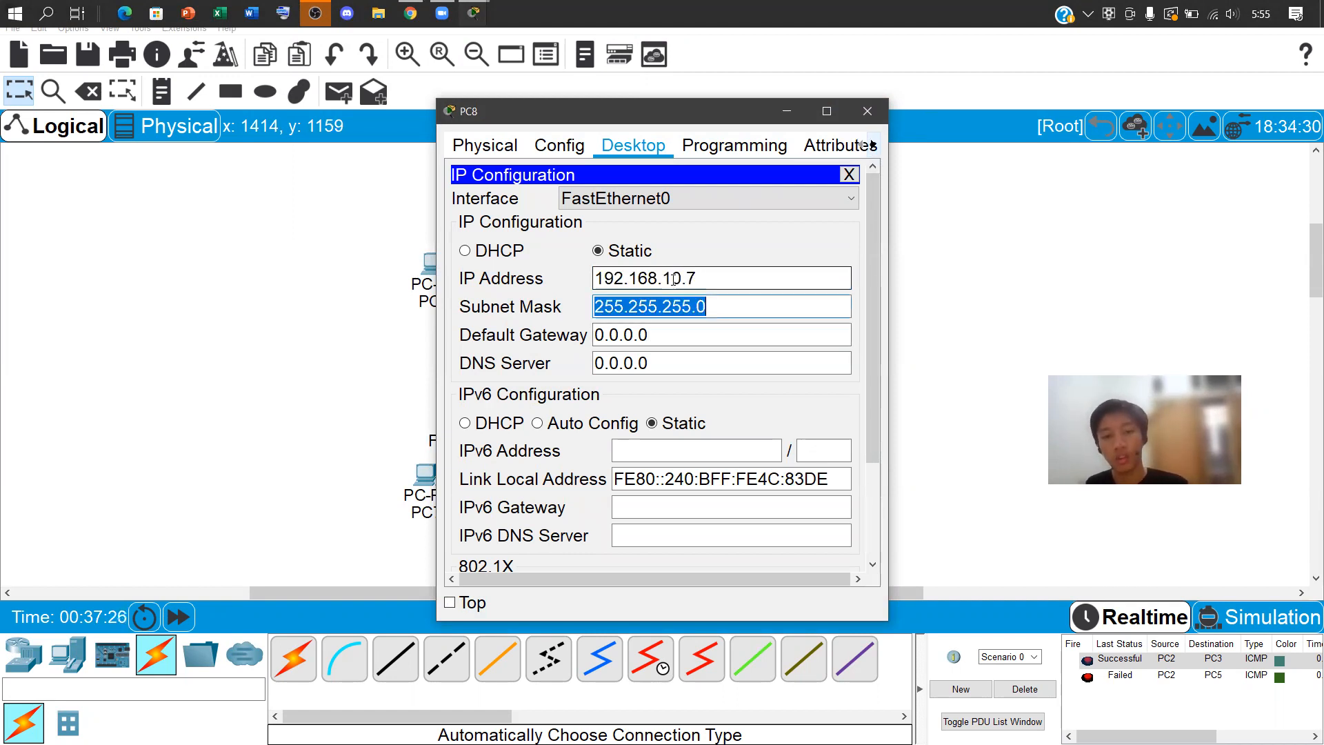
pyautogui.click(867, 111)
# Give PC9 the static IP address 192.168.10.8 with subnet mask 255.255.255.0
pyautogui.click(804, 492)
pyautogui.click(804, 492)
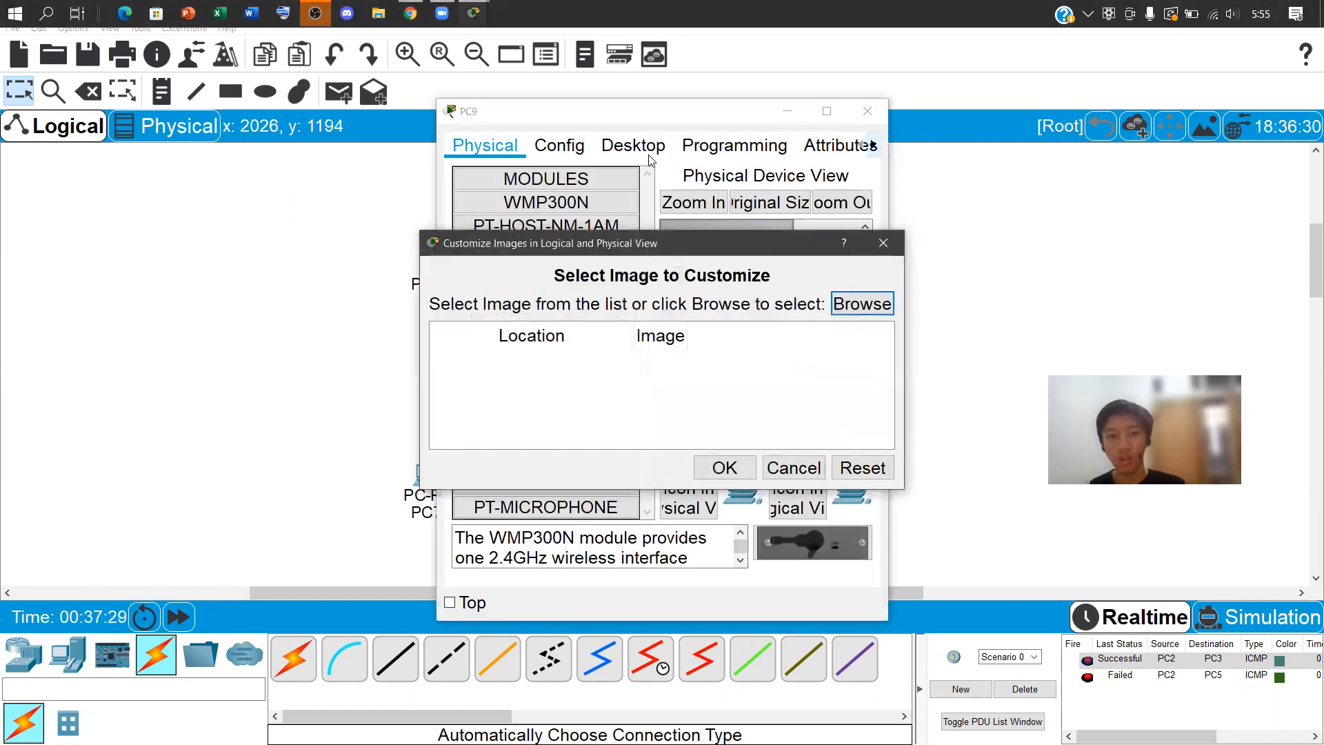
pyautogui.click(892, 242)
pyautogui.click(612, 143)
pyautogui.click(522, 190)
pyautogui.click(782, 289)
pyautogui.write('192.168.10.1')
pyautogui.press('BackSpace')
pyautogui.write('8')
pyautogui.press('Tab')
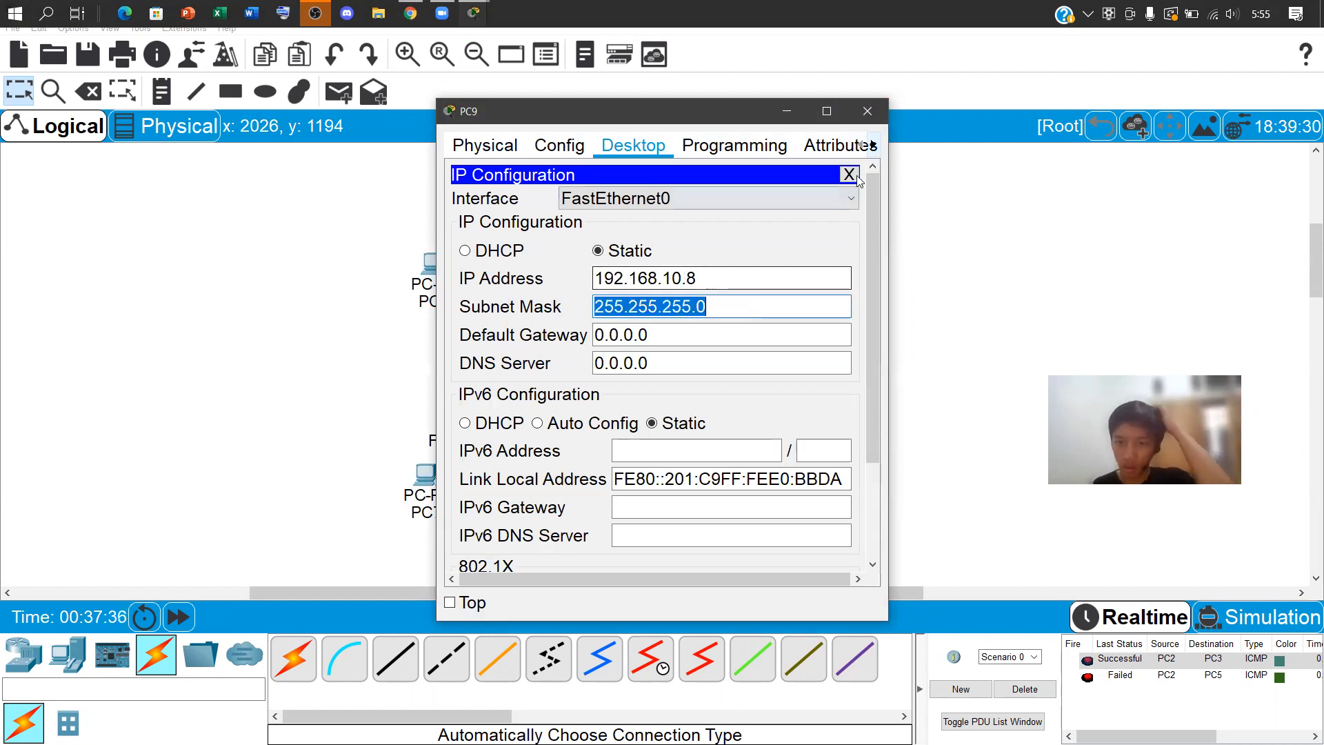
pyautogui.click(868, 111)
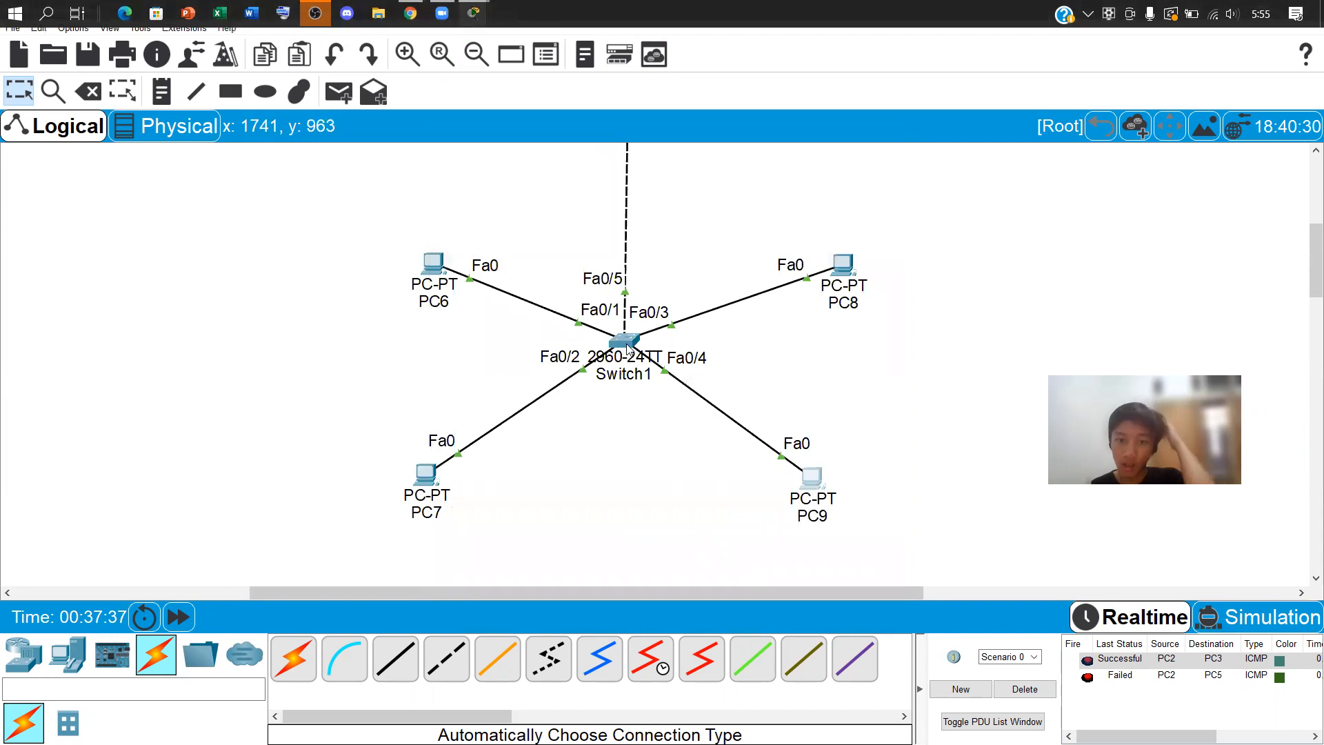
# Open Switch1's command line and enter privileged mode with the enable command
pyautogui.click(626, 340)
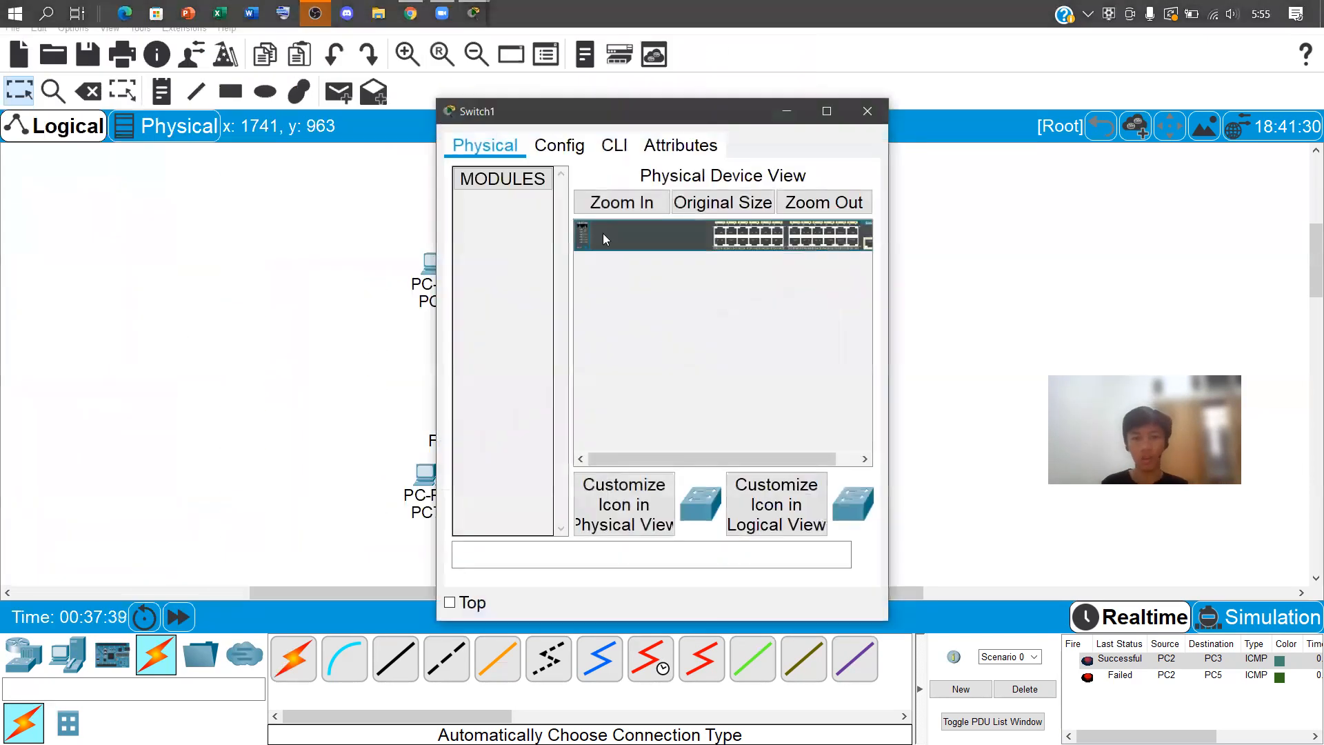
pyautogui.click(614, 146)
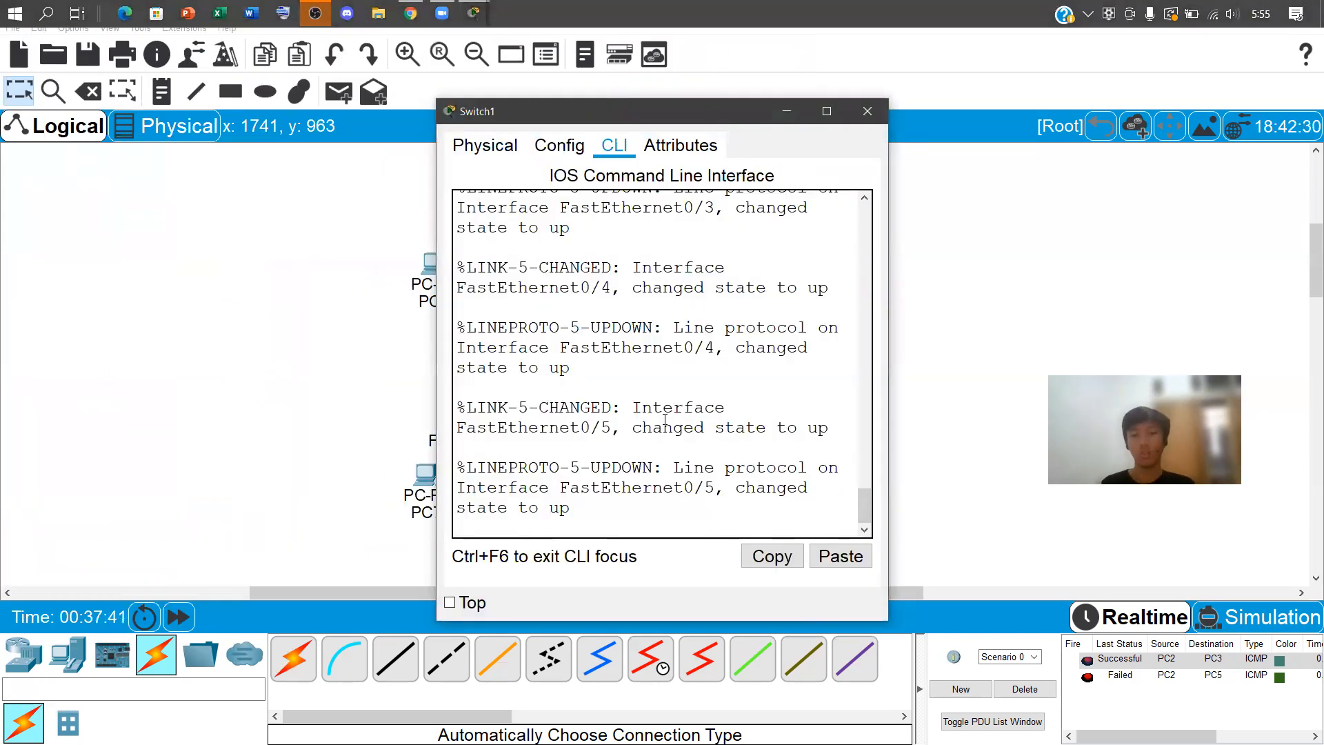
pyautogui.press('Return')
pyautogui.press('Return')
pyautogui.press('Return')
pyautogui.write('en')
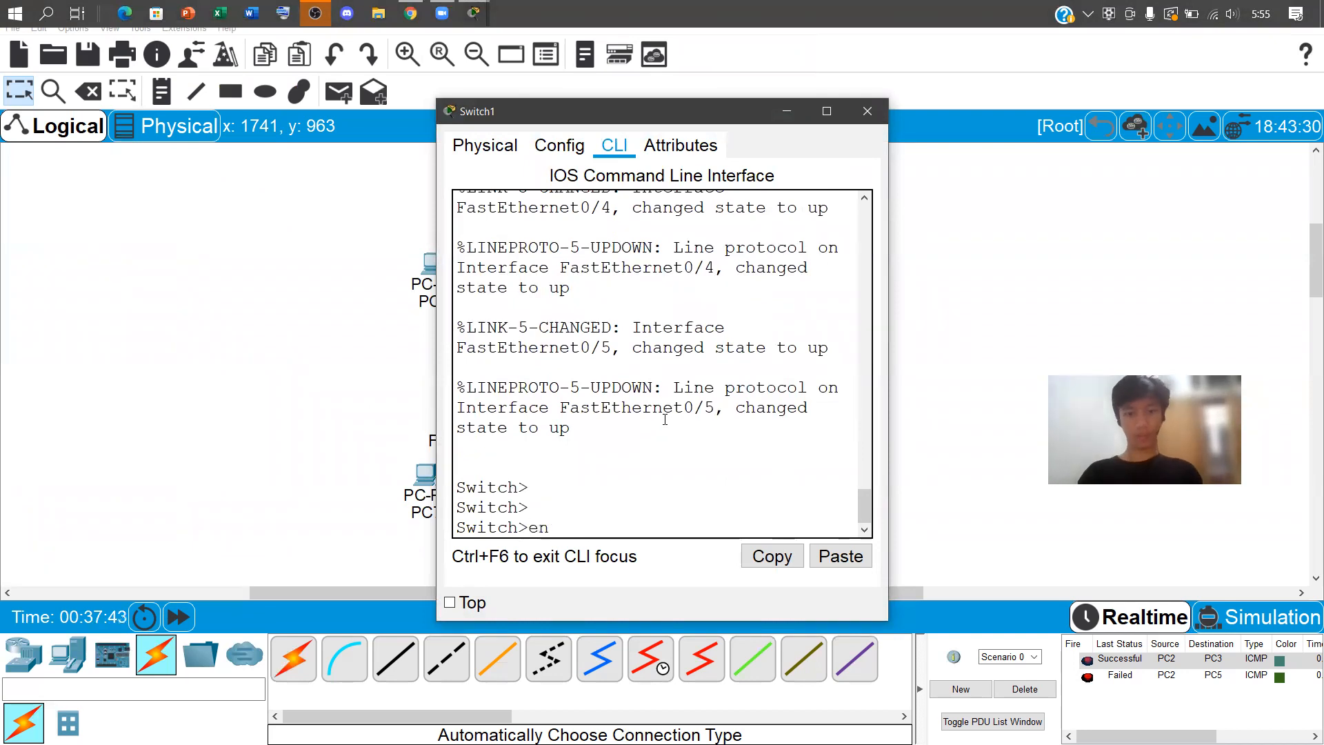
pyautogui.press('Tab')
pyautogui.press('Return')
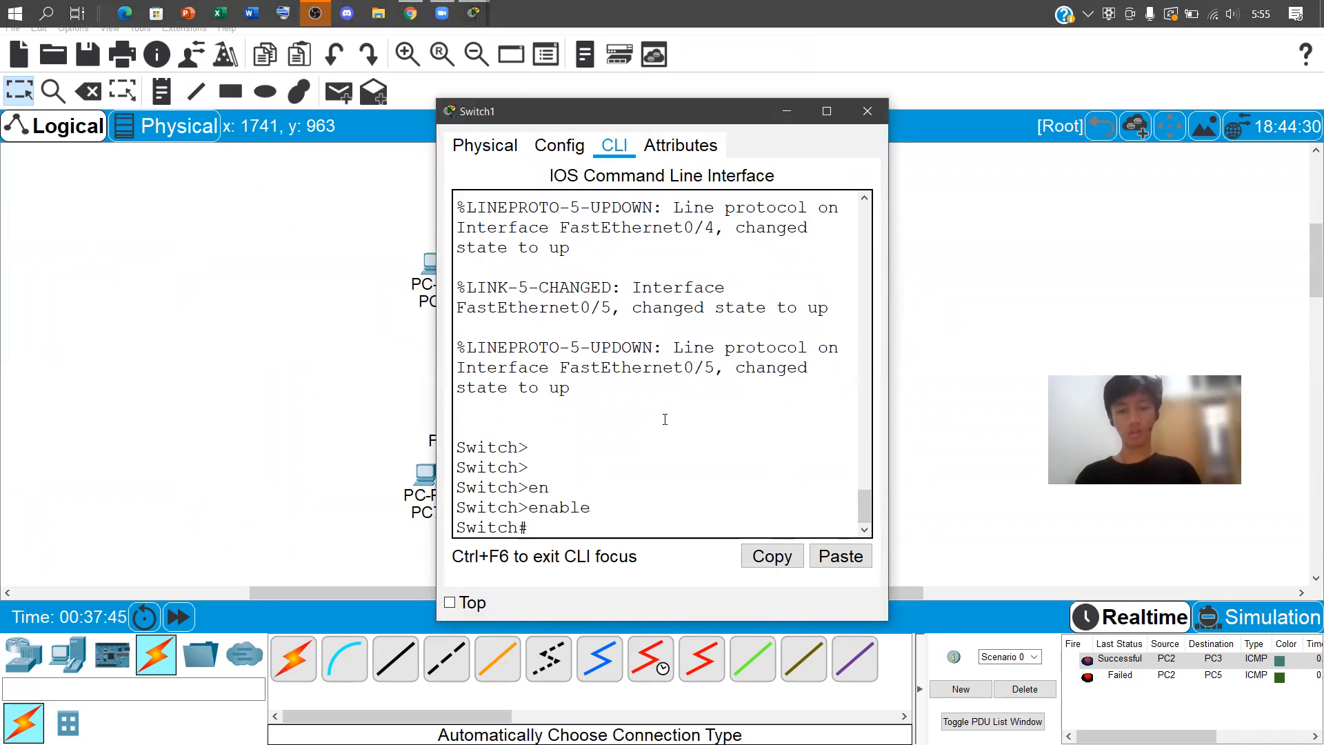
# Enter global configuration mode on Switch1 with configure terminal
pyautogui.write('co')
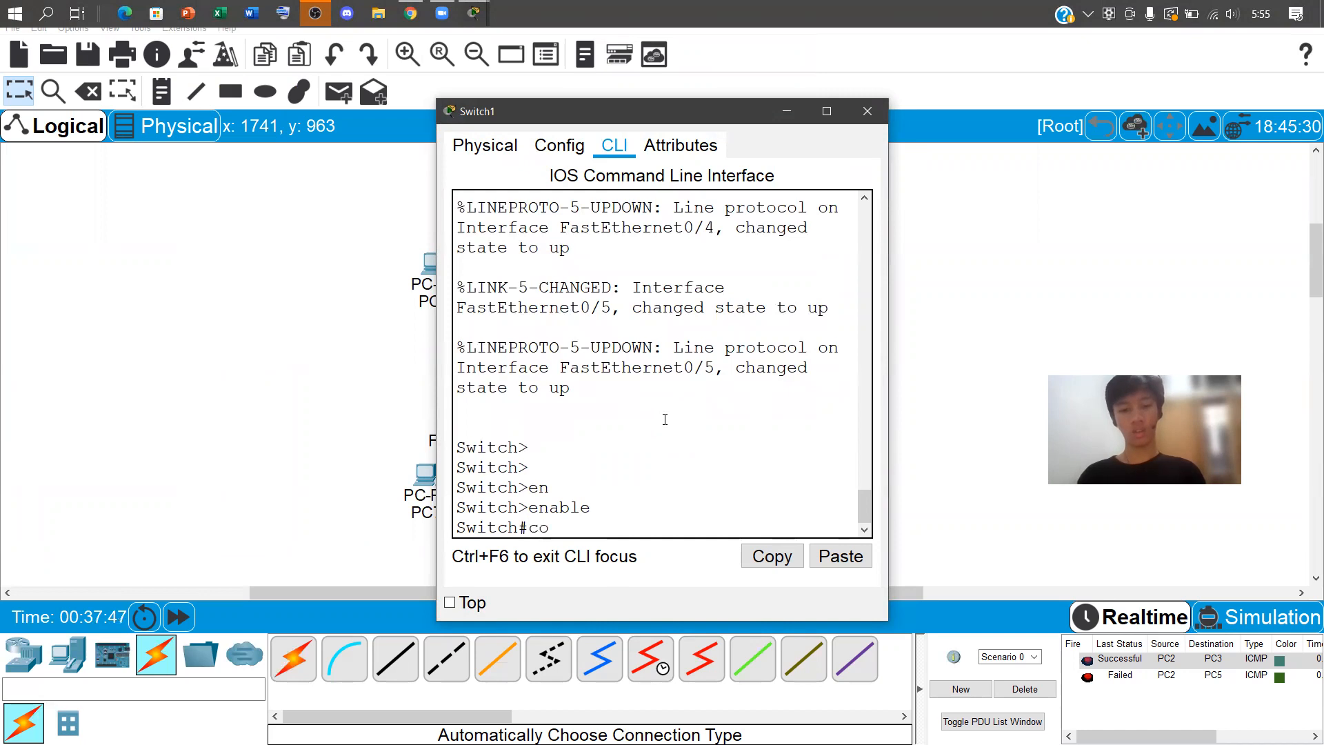
pyautogui.write('n')
pyautogui.press('Tab')
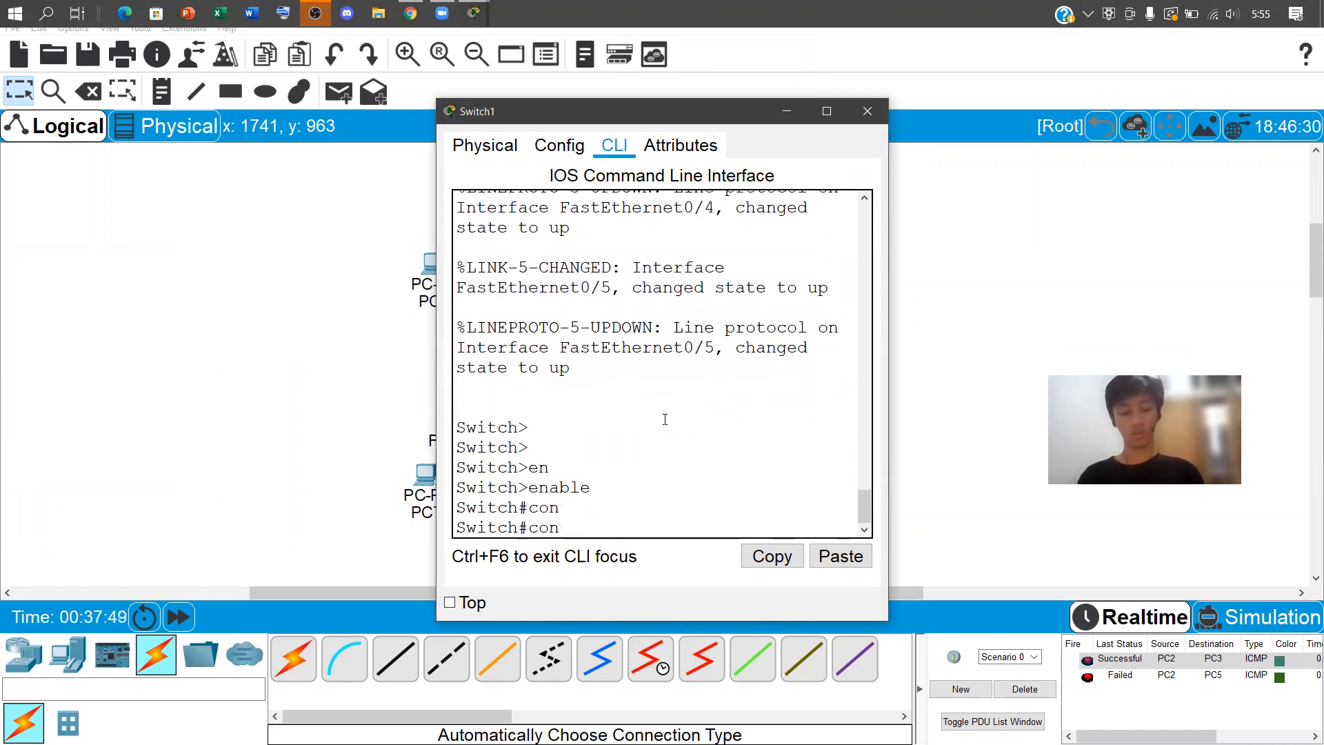
pyautogui.write('figure t')
pyautogui.press('Tab')
pyautogui.write('ter')
pyautogui.press('Tab')
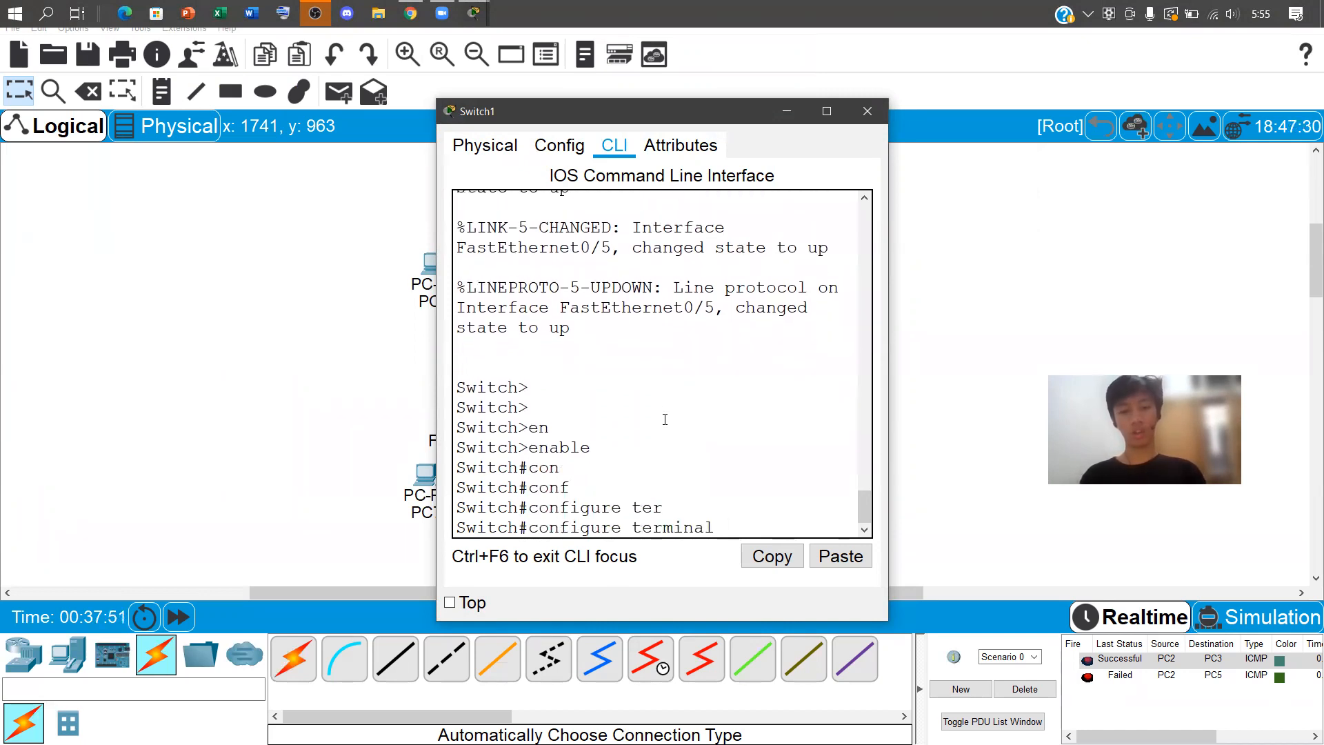
pyautogui.press('Return')
pyautogui.press('Return')
pyautogui.press('Return')
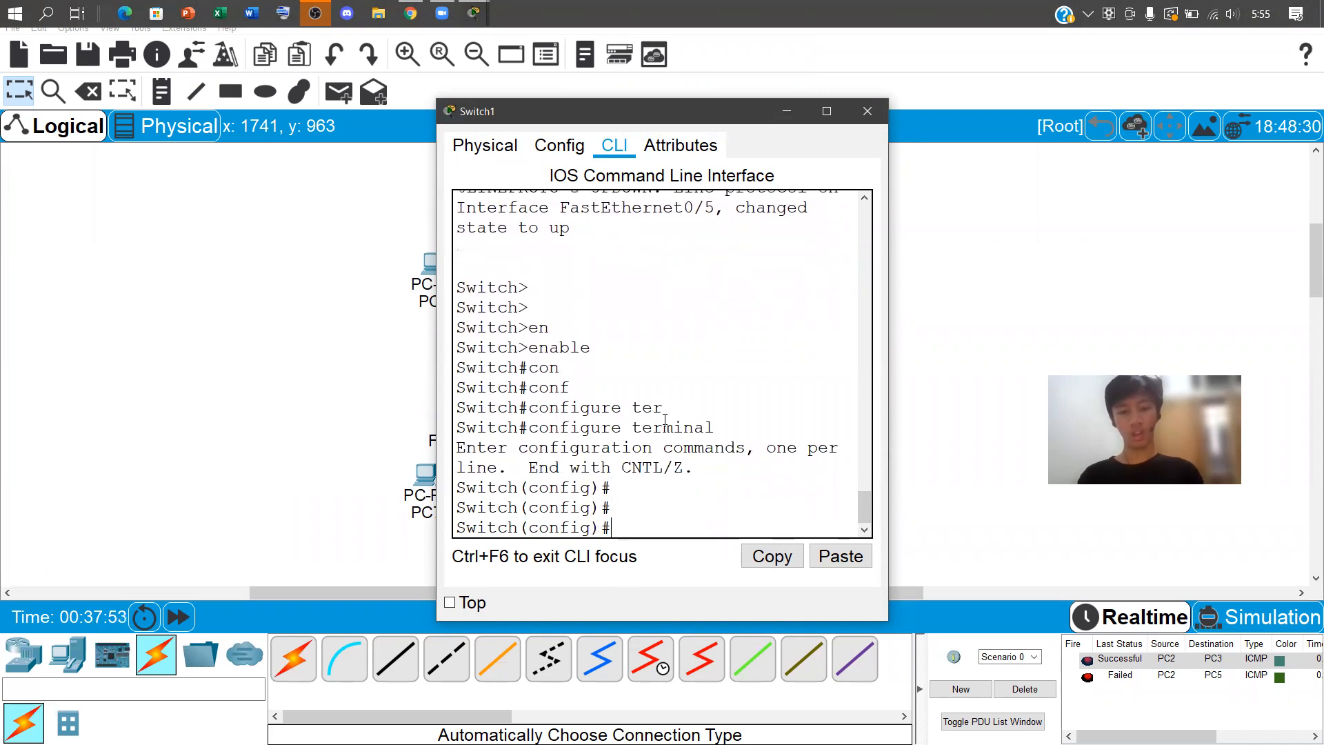
# Set Switch1's hostname to the owner's first name in capitals followed by _Switch2
pyautogui.write('hostname H')
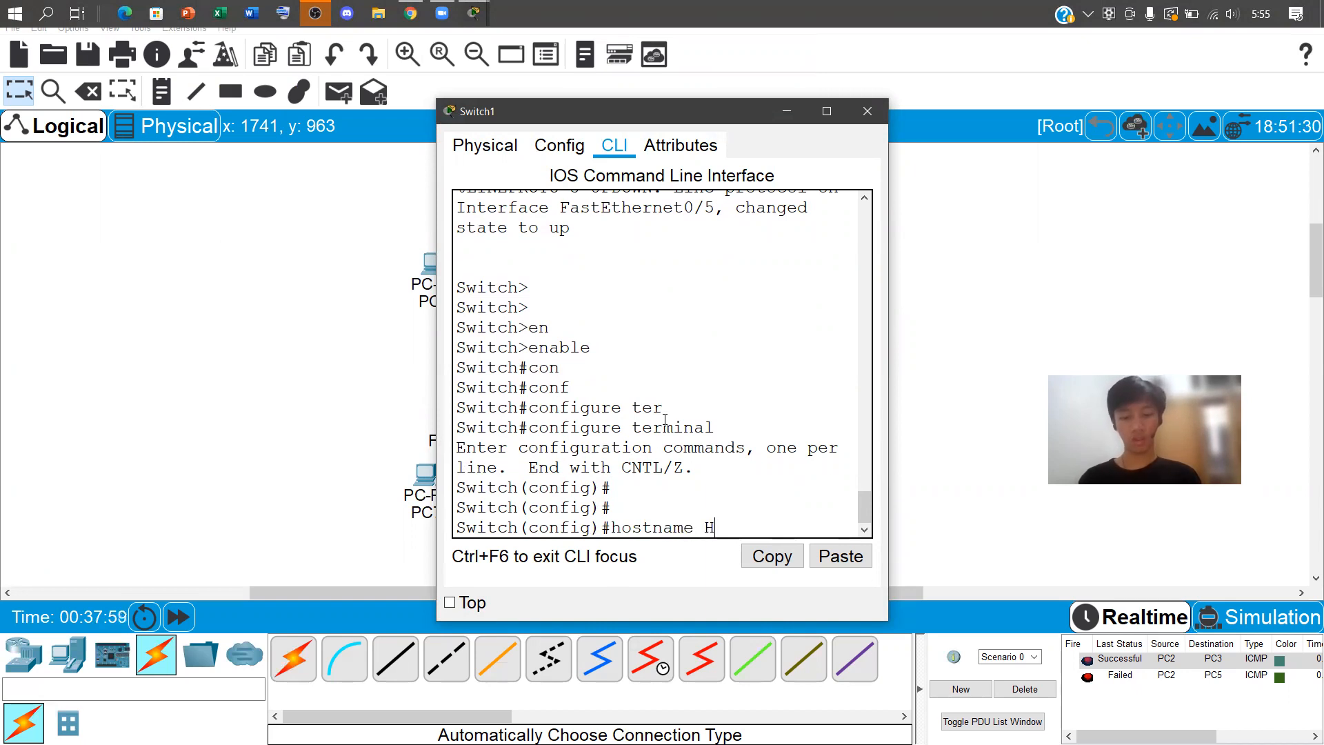
pyautogui.write('ILMU')
pyautogui.press('BackSpace')
pyautogui.write('Y')
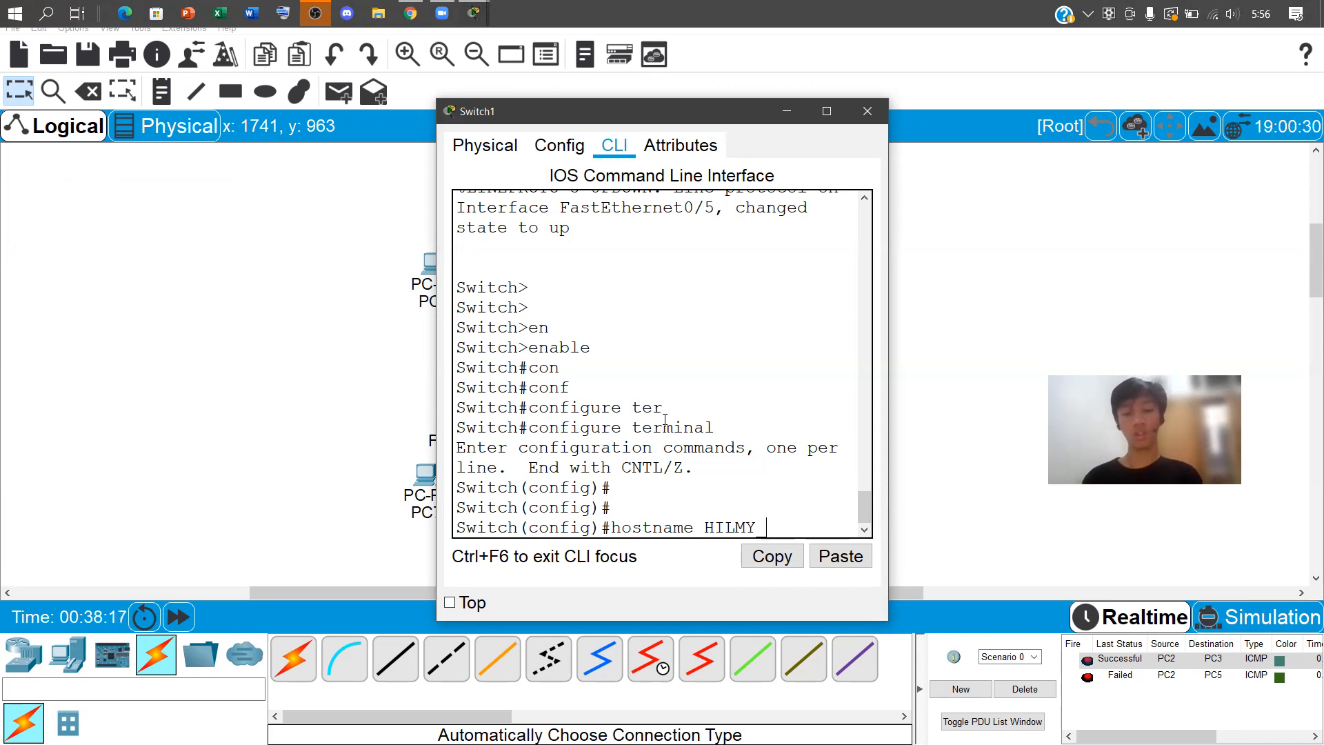
pyautogui.write('Switch')
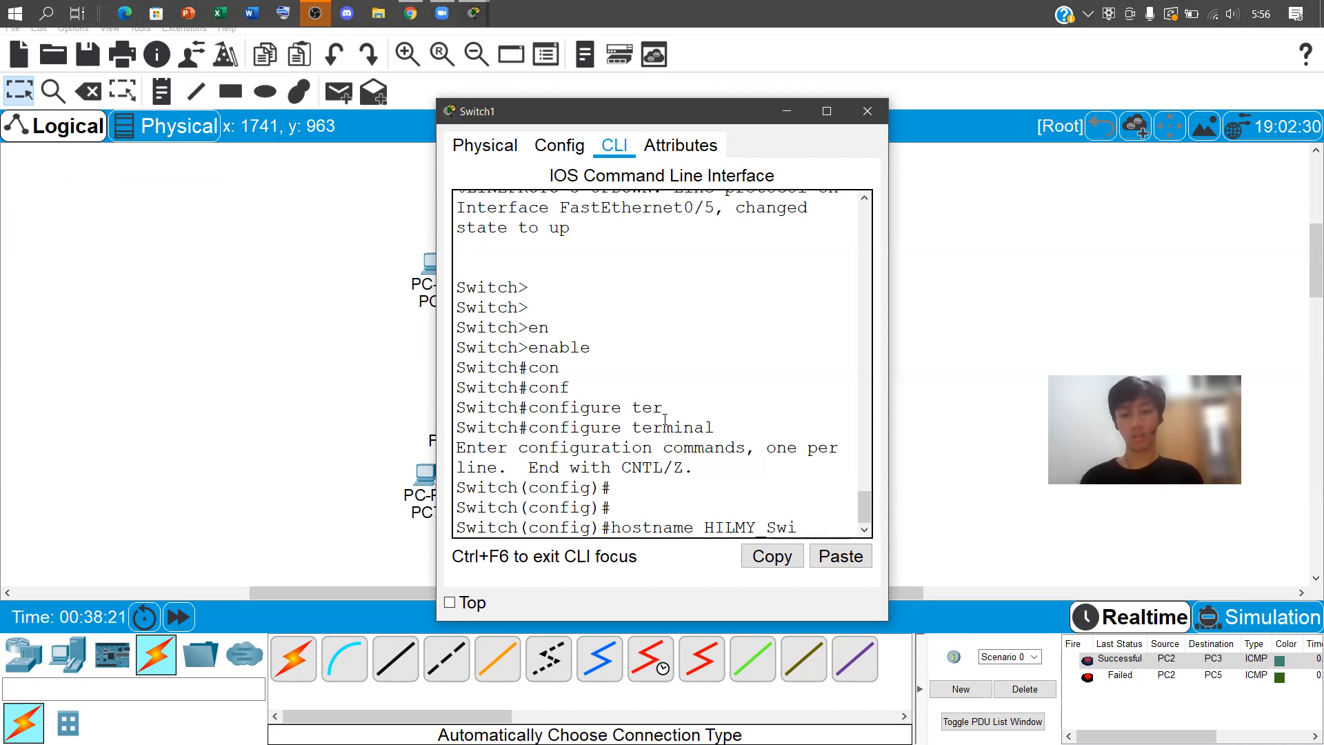
pyautogui.write('2')
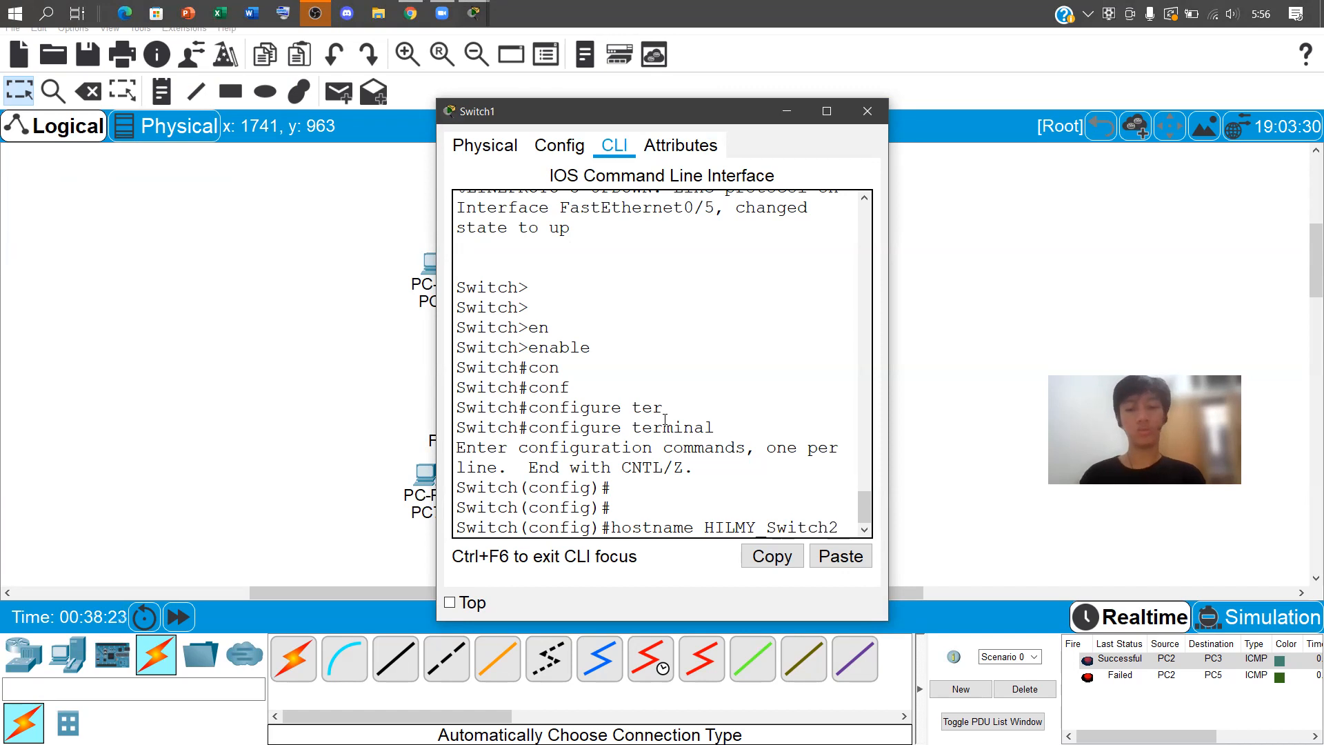
pyautogui.press('Return')
pyautogui.press('Return')
pyautogui.press('Return')
pyautogui.press('Return')
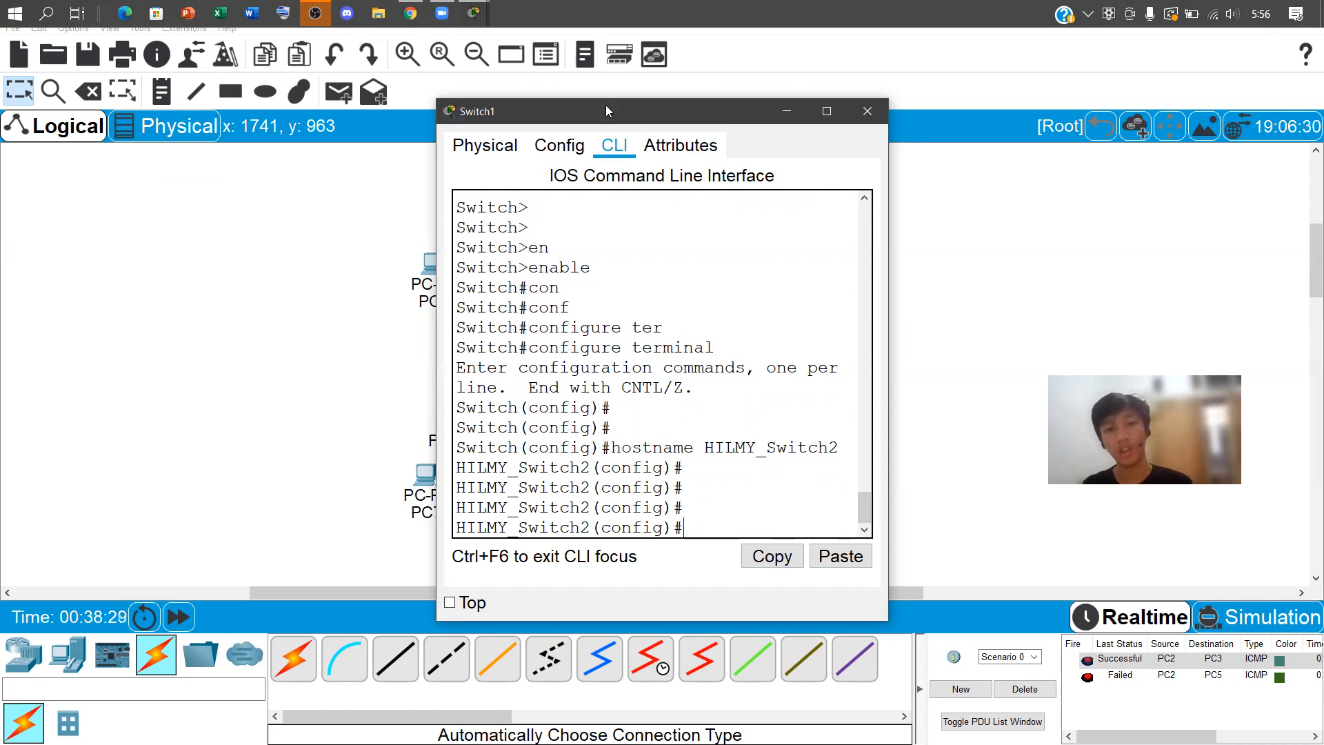
# Draw a rectangle filled with pale yellow #ffff7f around PC6 and PC7
pyautogui.moveTo(643, 104); pyautogui.dragTo(980, 78)
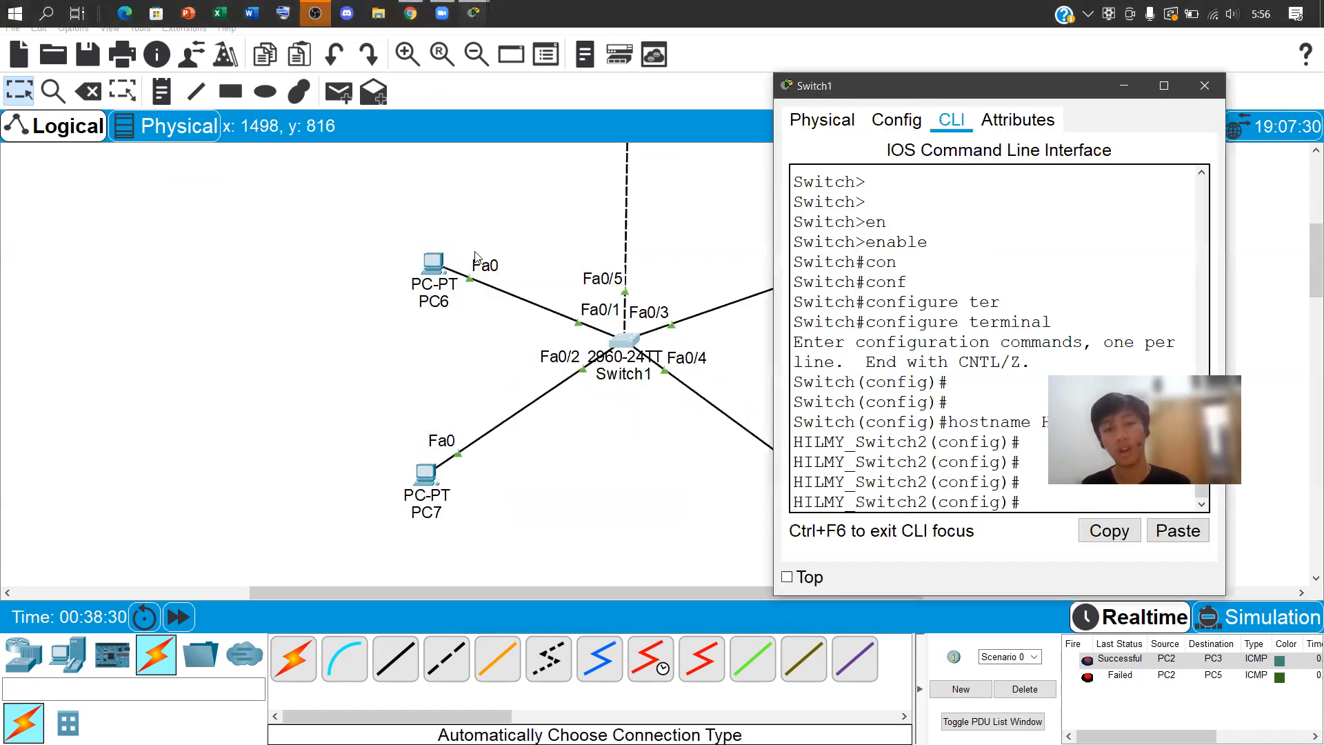
pyautogui.click(231, 94)
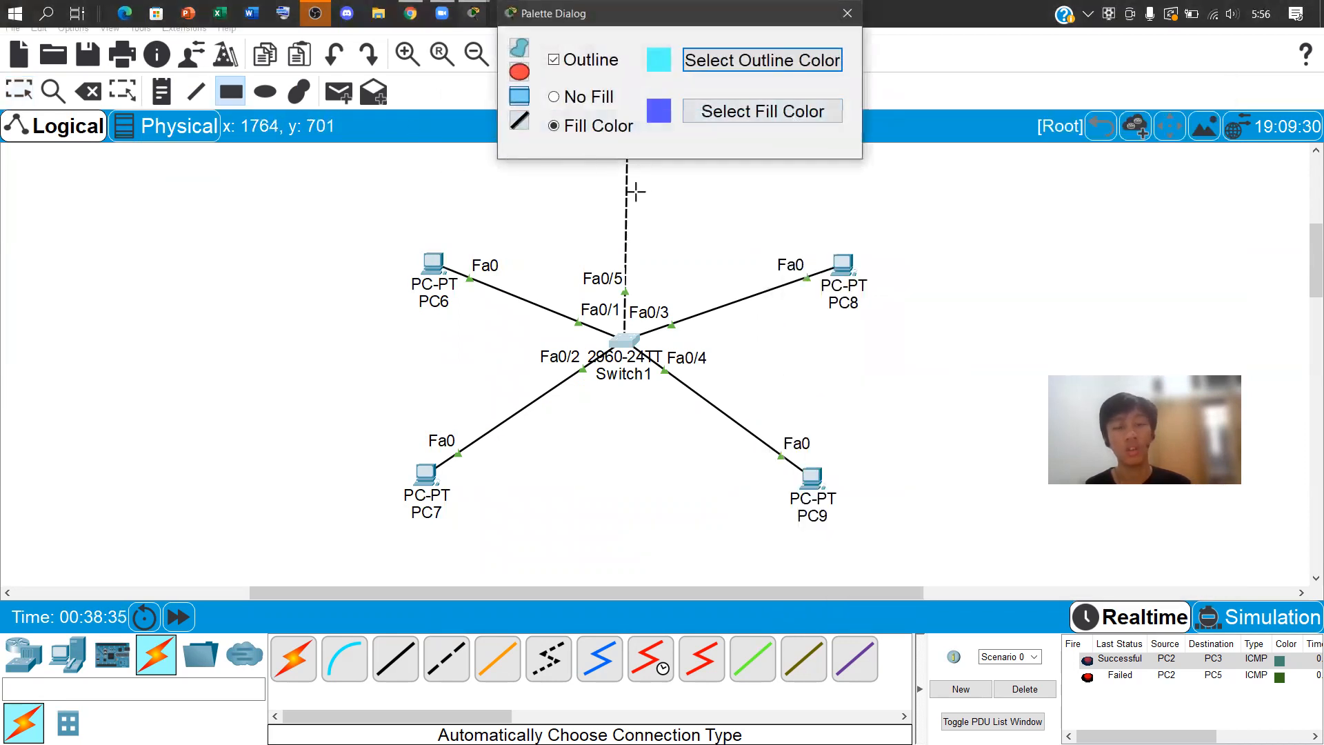
pyautogui.click(766, 111)
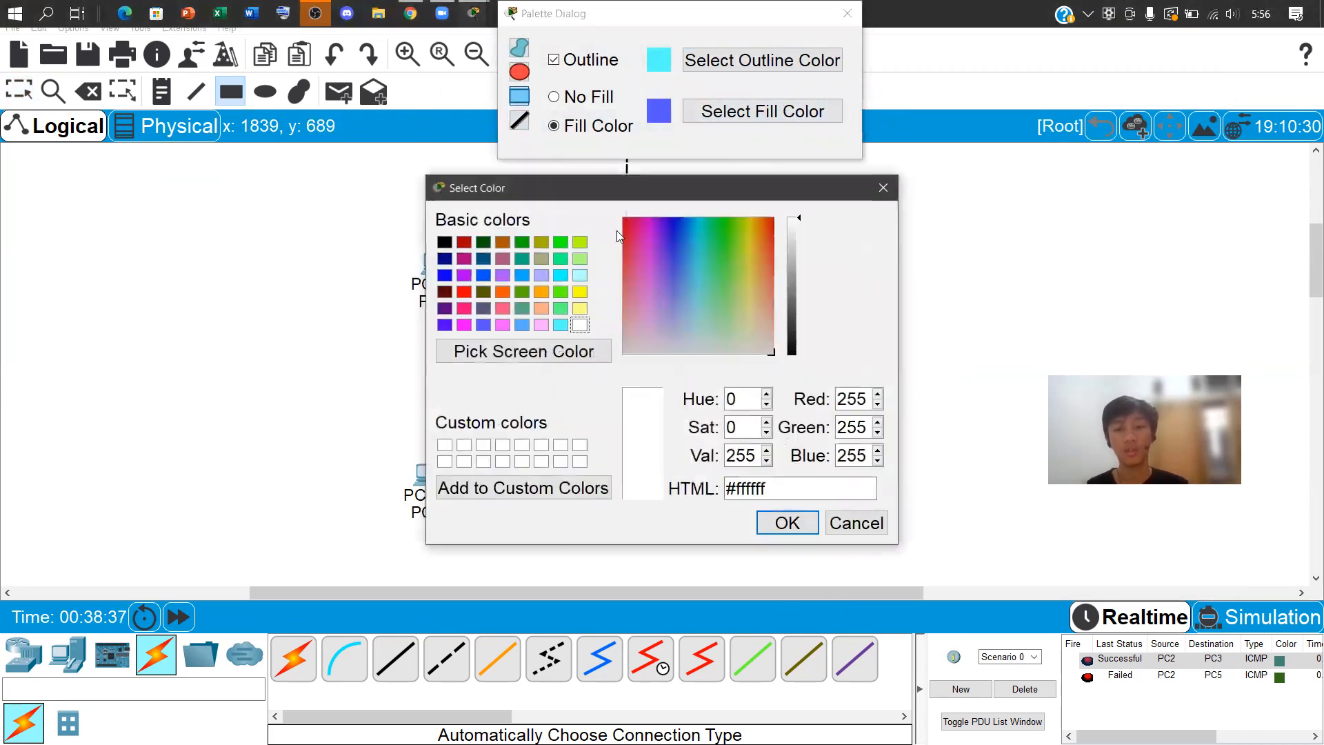
pyautogui.click(579, 308)
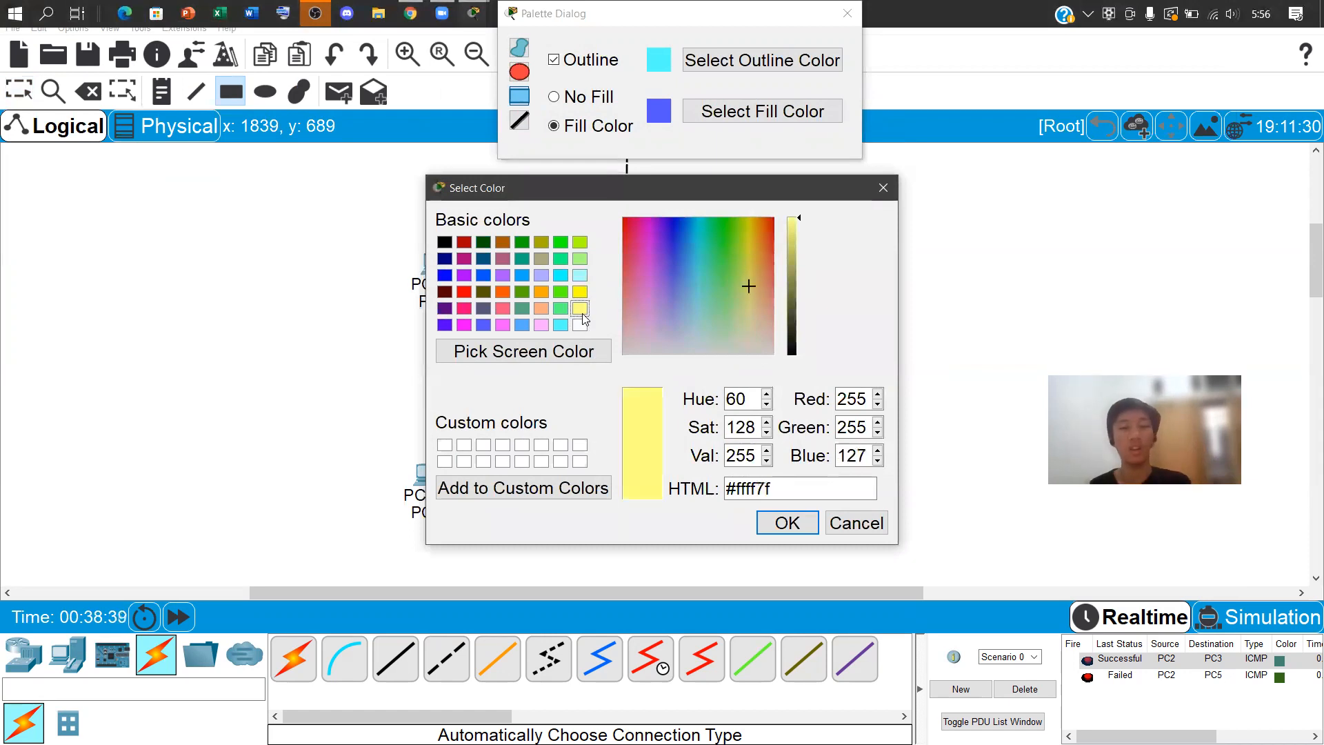
pyautogui.click(786, 522)
pyautogui.moveTo(365, 212); pyautogui.dragTo(576, 542)
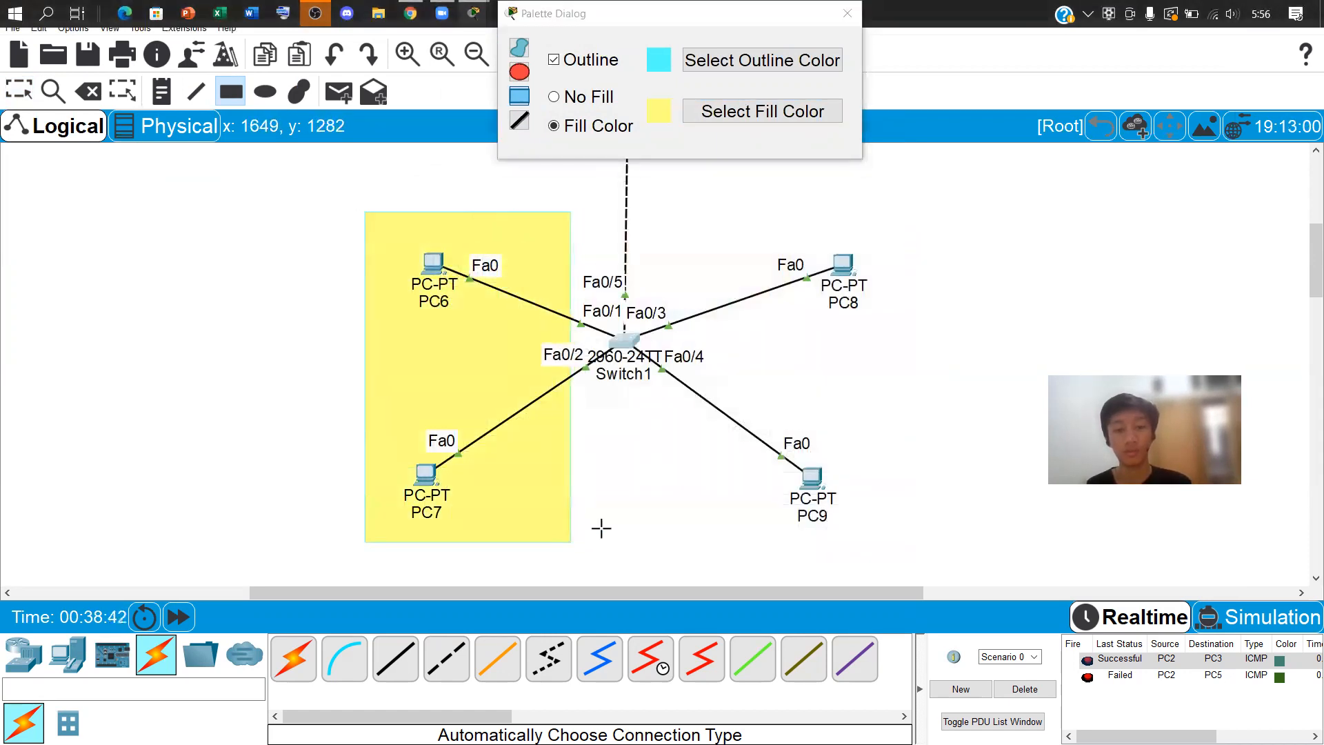
# Draw a rectangle filled with dark red #550000 around PC8 and PC9
pyautogui.click(756, 114)
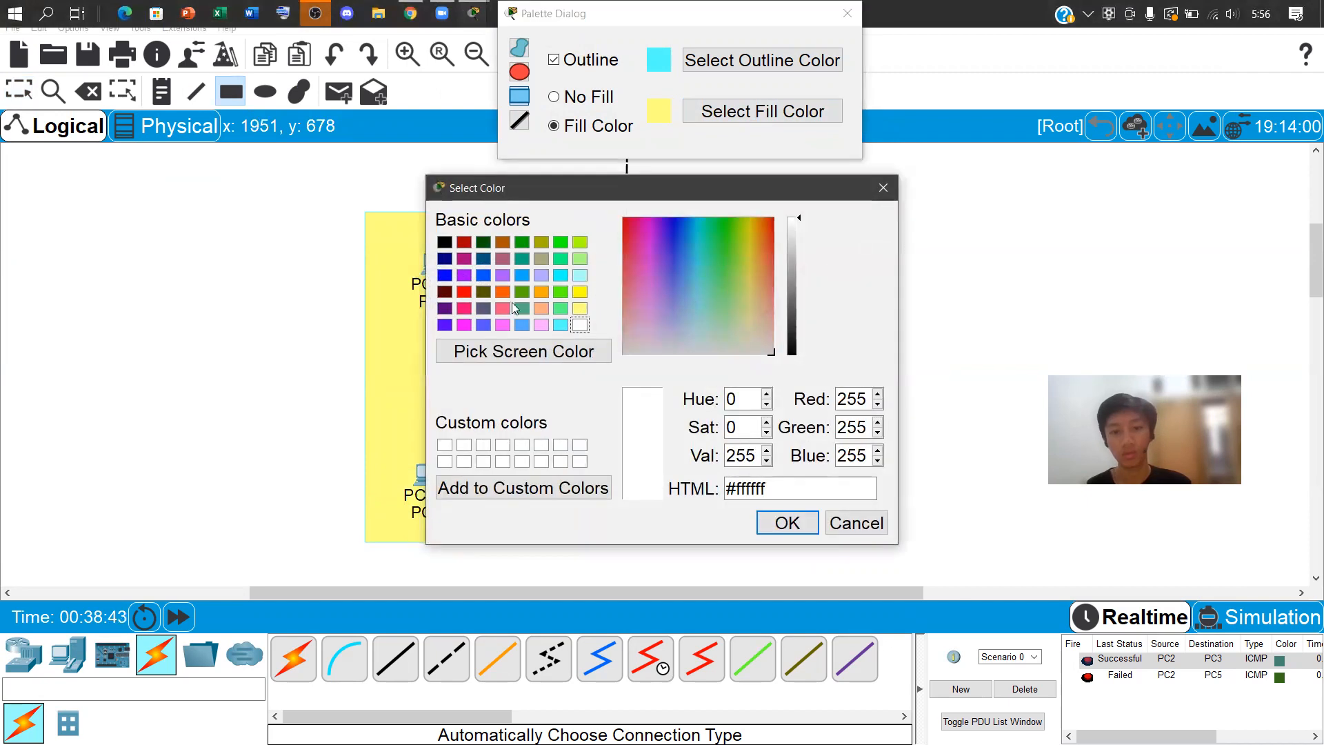
pyautogui.click(445, 292)
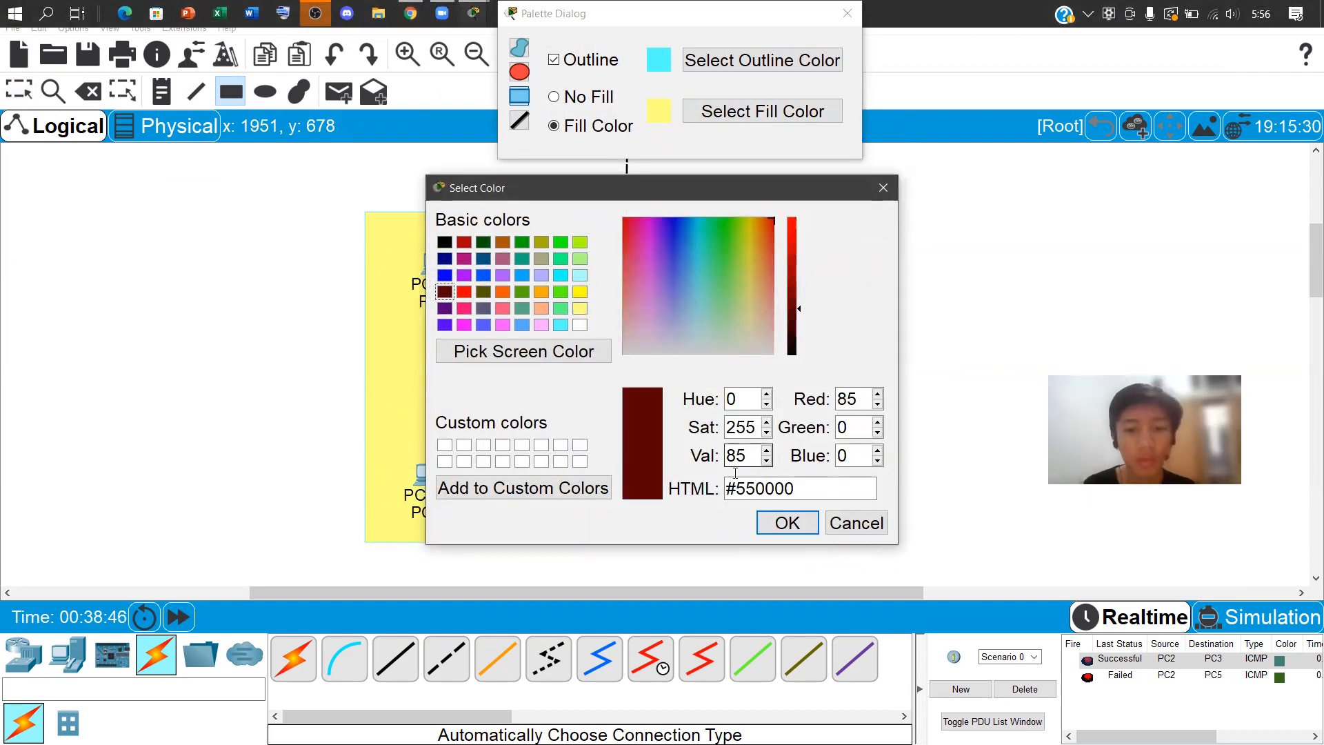
pyautogui.click(786, 522)
pyautogui.moveTo(739, 212); pyautogui.dragTo(939, 529)
pyautogui.click(847, 13)
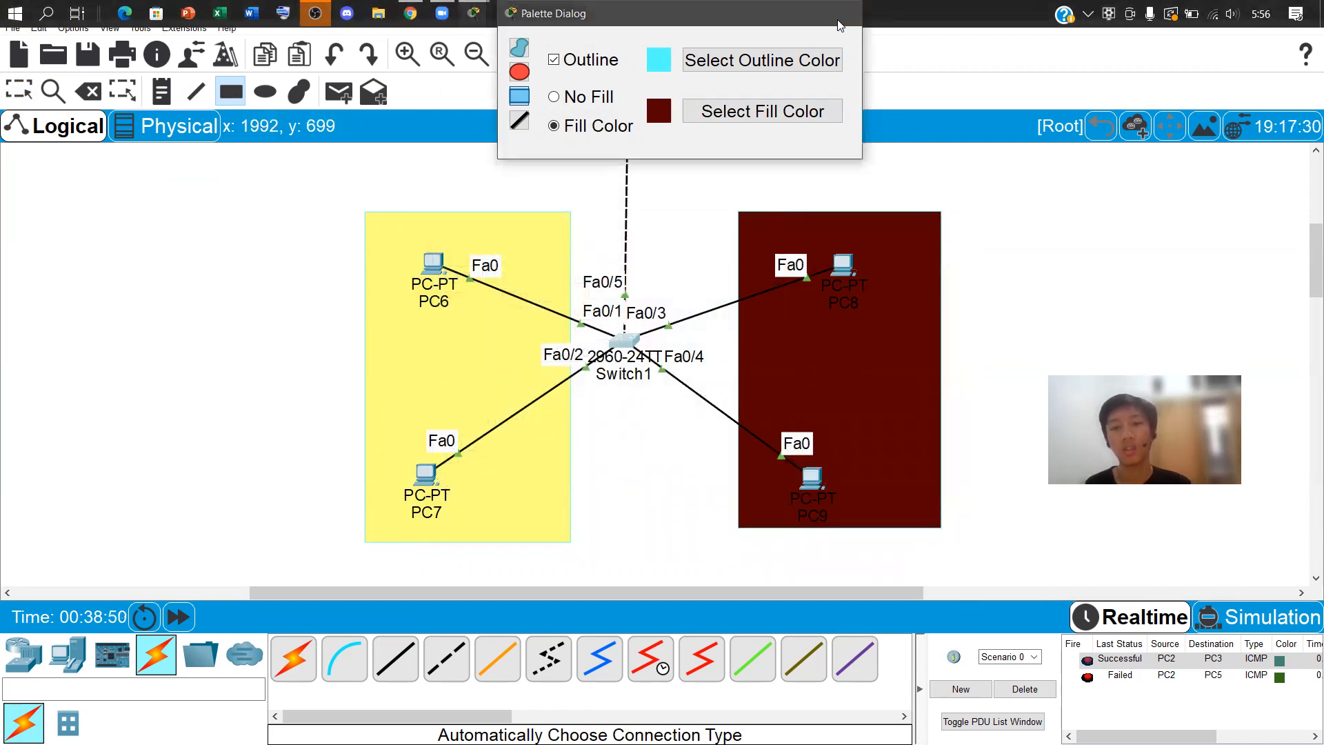
pyautogui.scroll(5, 583, 313)
pyautogui.press('Escape')
pyautogui.doubleClick(447, 249)
pyautogui.tripleClick(451, 244)
pyautogui.click(458, 502)
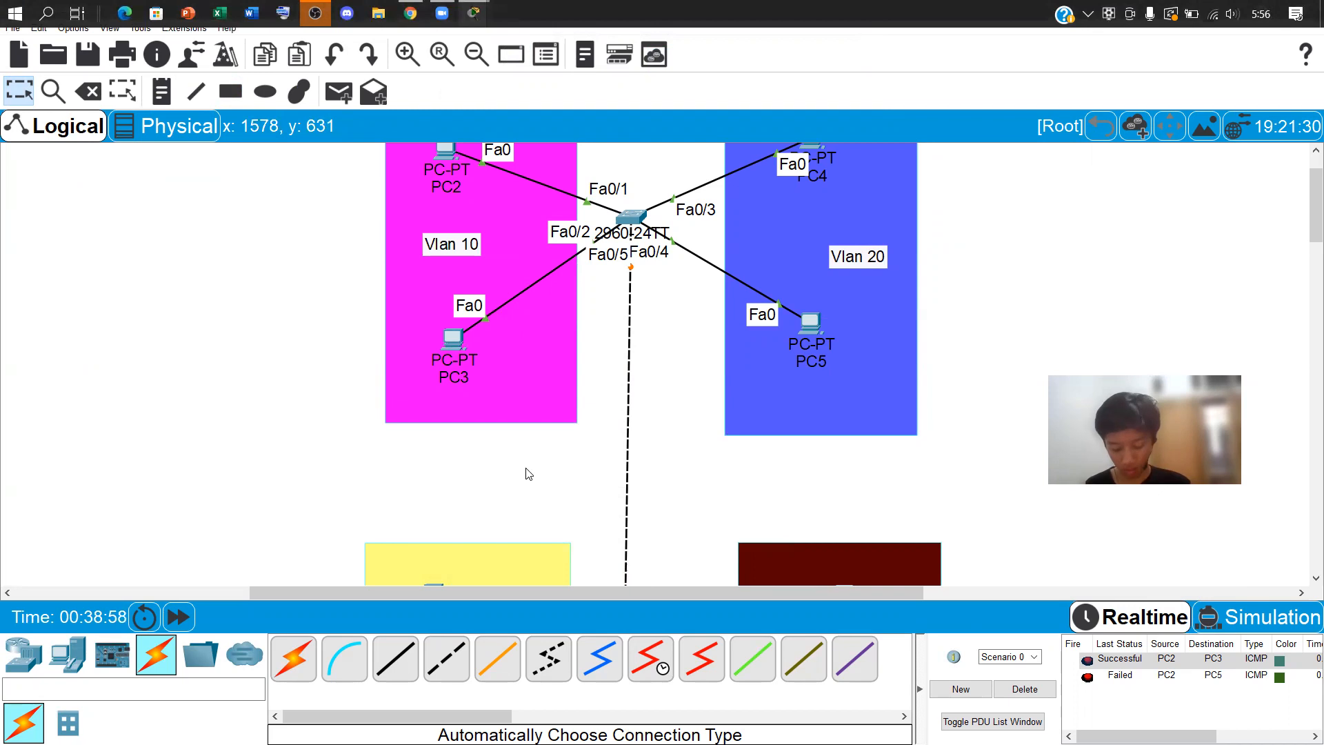
pyautogui.click(718, 299)
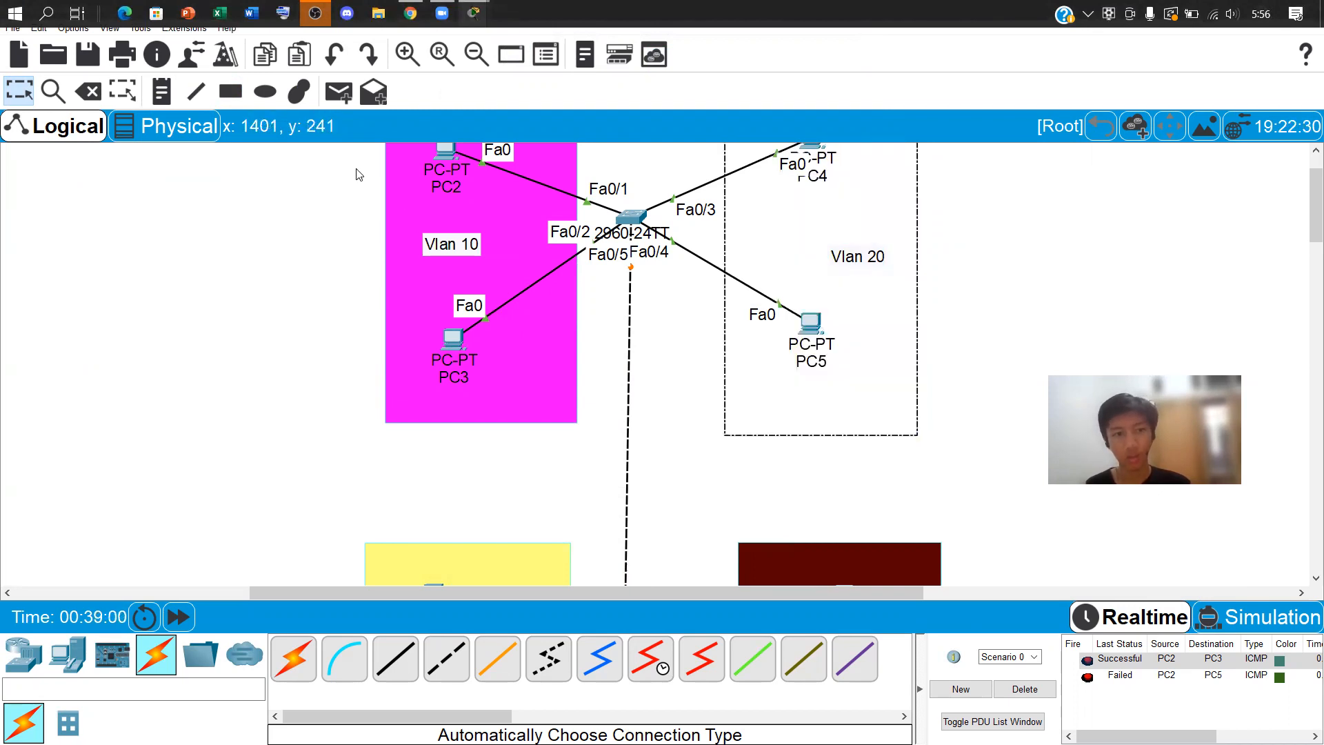
# Place two text notes reading Vlan 10 and Vlan 20 in the empty area around the upper Vlan 10 group
pyautogui.click(161, 91)
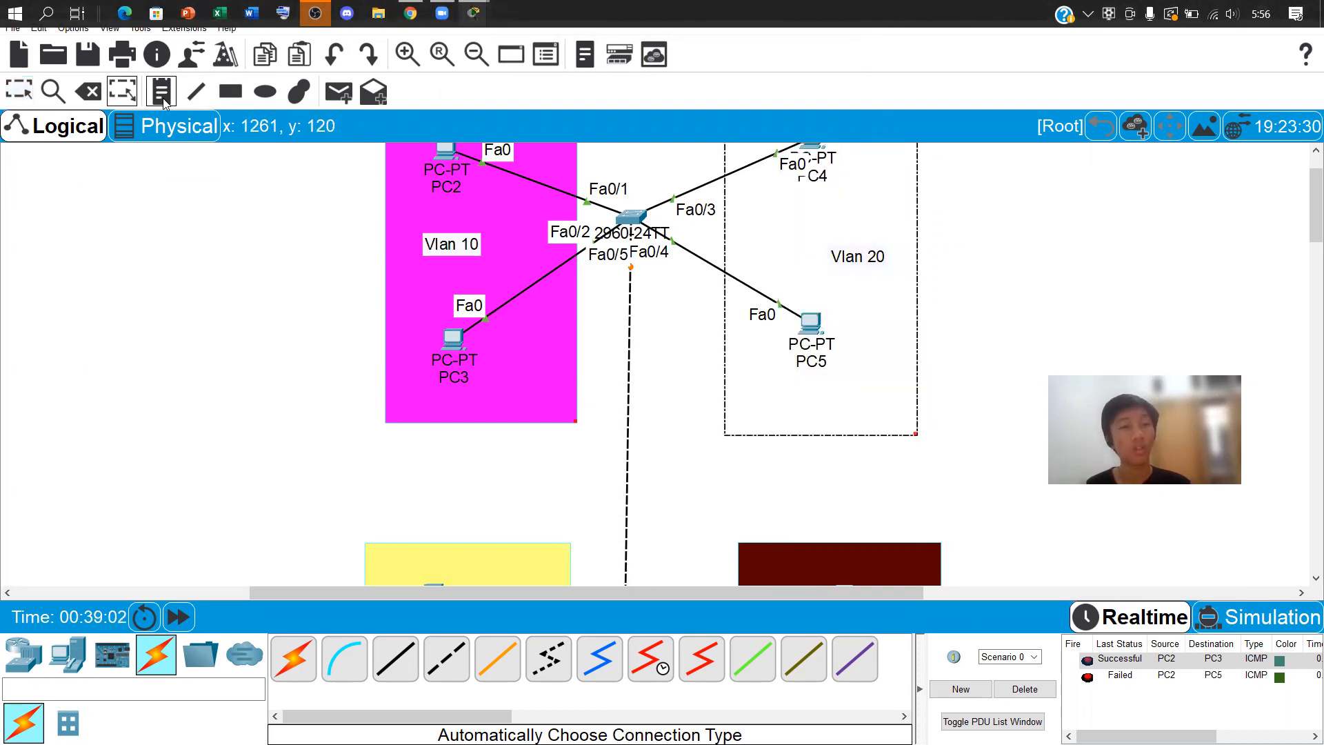
pyautogui.click(235, 391)
pyautogui.write('Vlan 10')
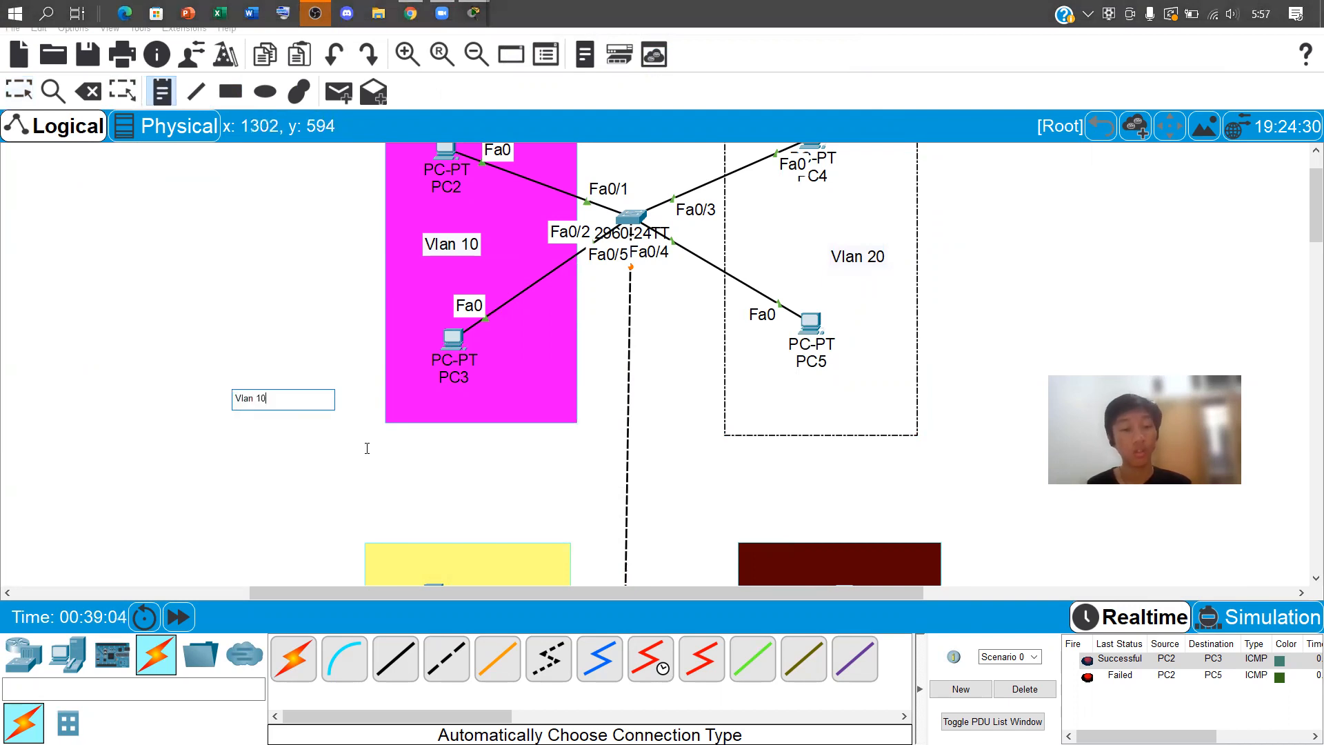
pyautogui.click(408, 457)
pyautogui.write('Vlan 10')
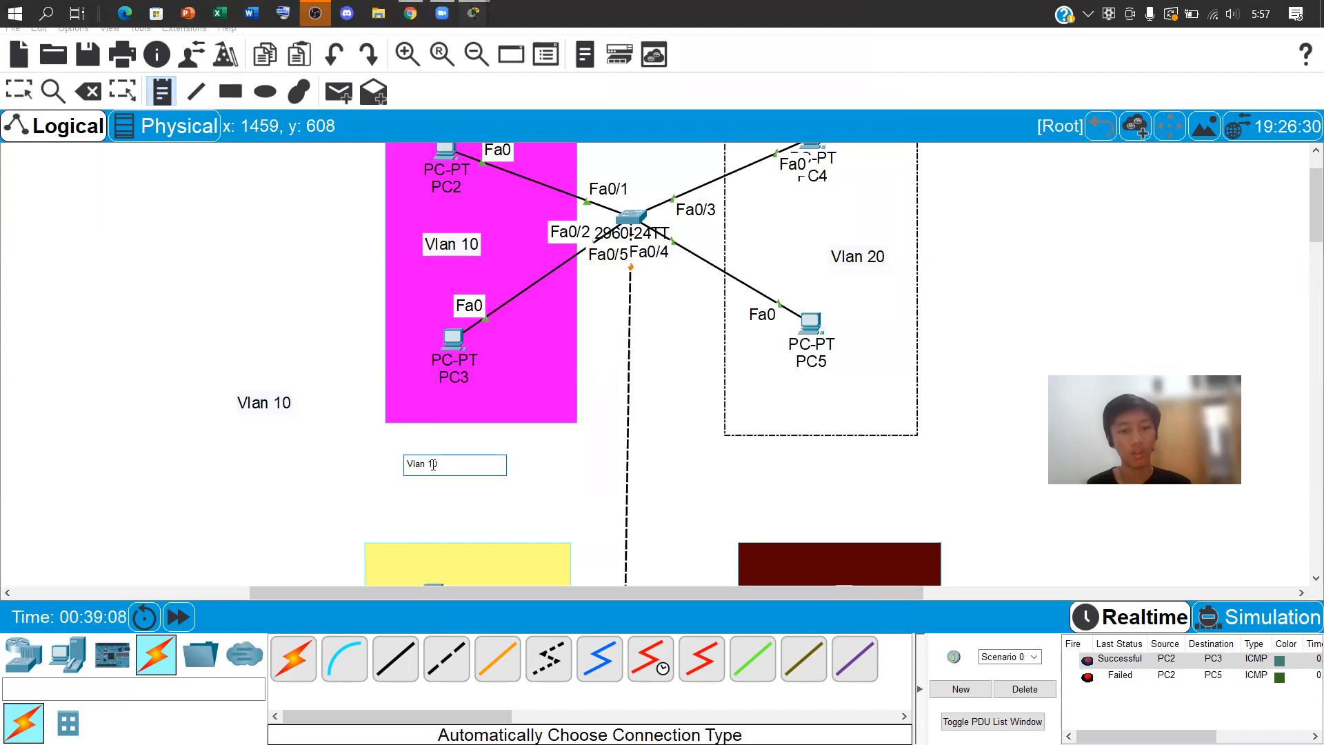
pyautogui.press('Left')
pyautogui.press('BackSpace')
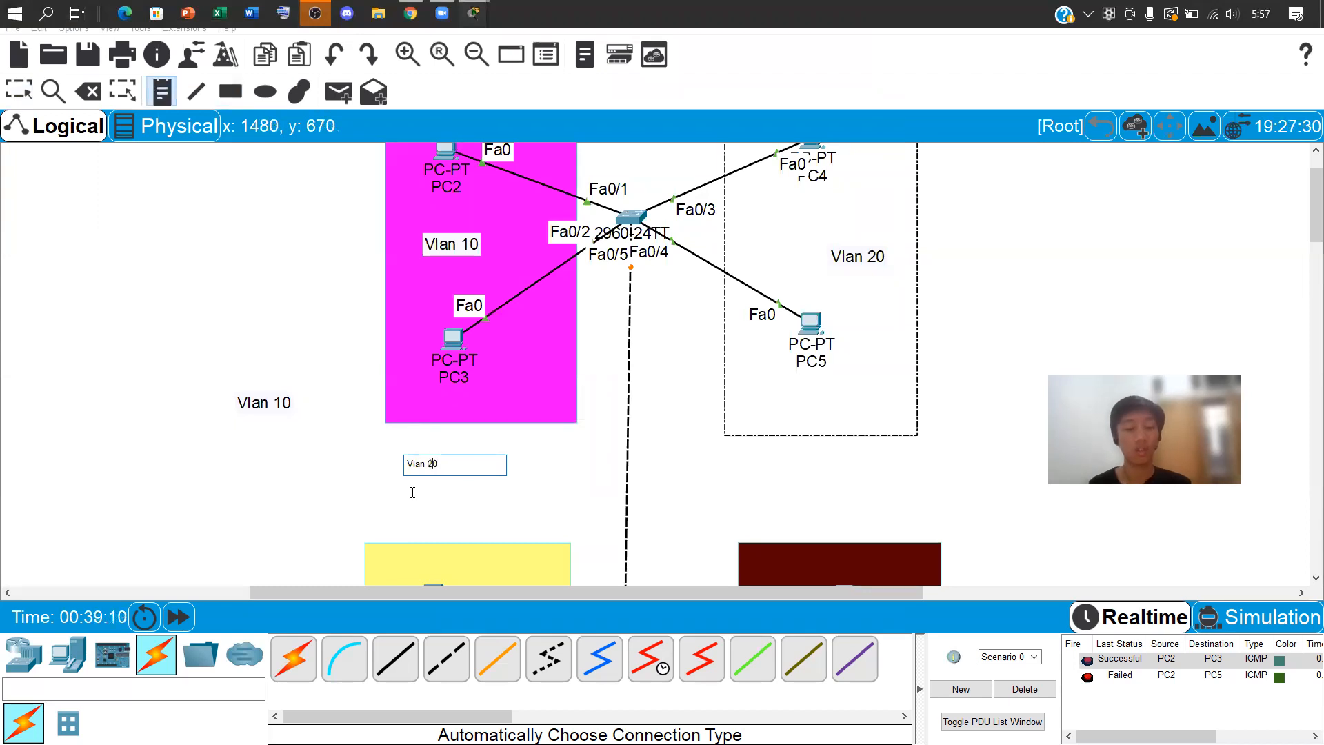
pyautogui.click(412, 492)
# Move the new Vlan 10 note to the yellow group's outer edge and the new Vlan 20 note to the dark red group's outer edge
pyautogui.scroll(-3, 340, 315)
pyautogui.moveTo(297, 221); pyautogui.dragTo(434, 510)
pyautogui.moveTo(472, 288); pyautogui.dragTo(937, 517)
pyautogui.scroll(-4, 632, 462)
pyautogui.scroll(3, 631, 462)
pyautogui.scroll(-1, 644, 514)
pyautogui.scroll(1, 644, 514)
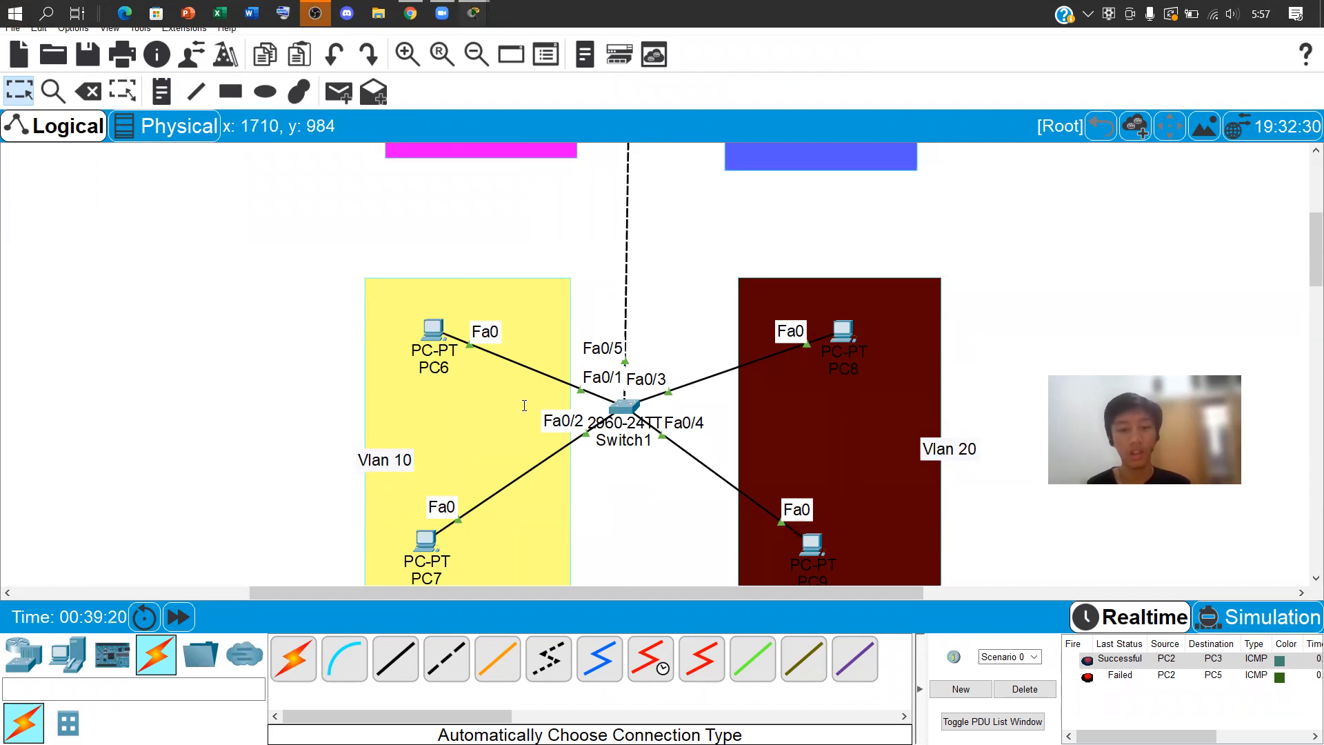
# Return to Switch1's command line and enter configuration mode for interface f0/1
pyautogui.click(622, 414)
pyautogui.moveTo(964, 97); pyautogui.dragTo(126, 122)
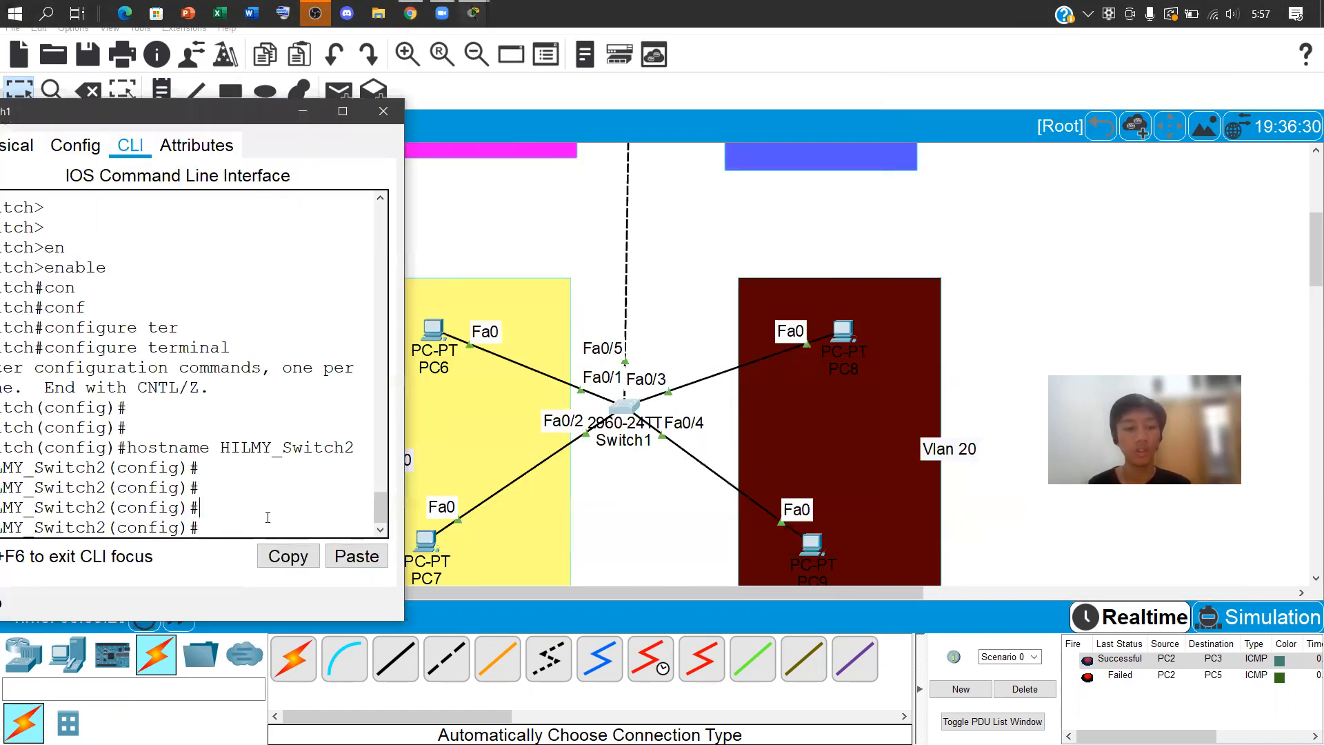
pyautogui.press('Return')
pyautogui.press('Return')
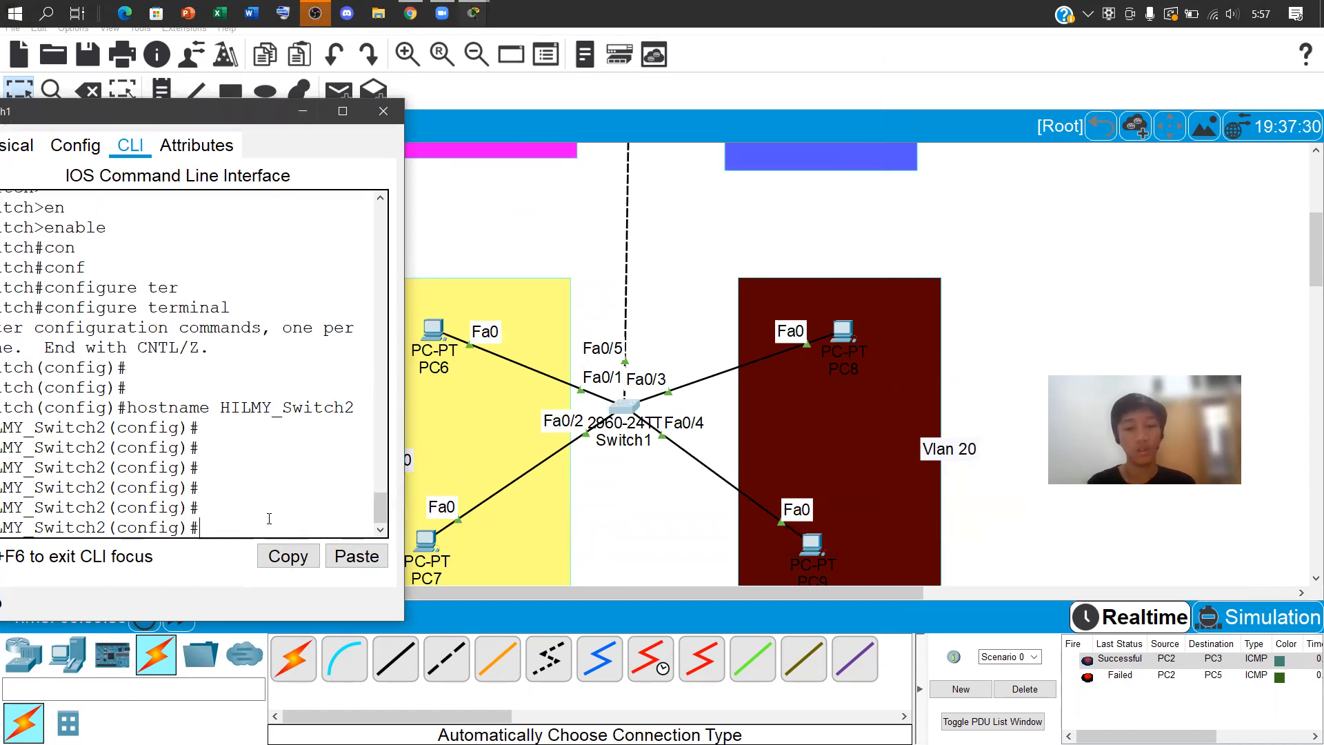
pyautogui.write('int')
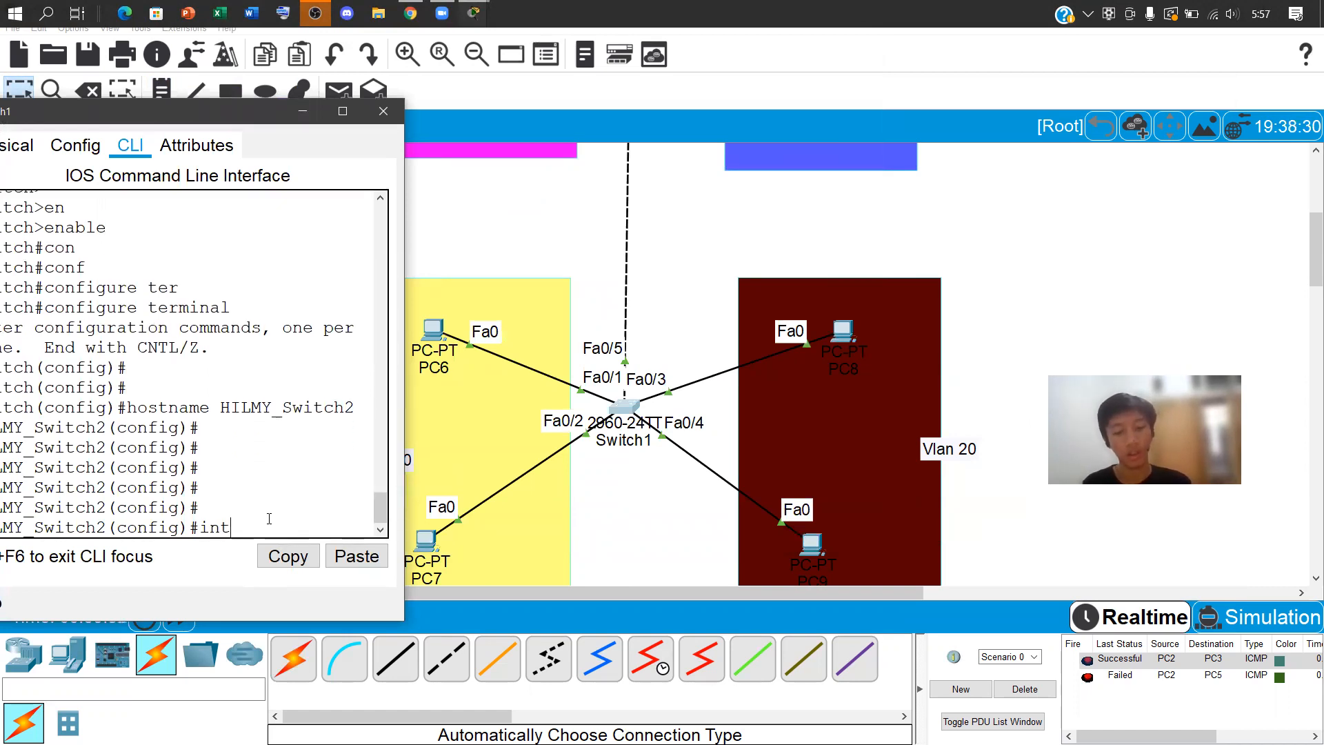
pyautogui.write('erface f0')
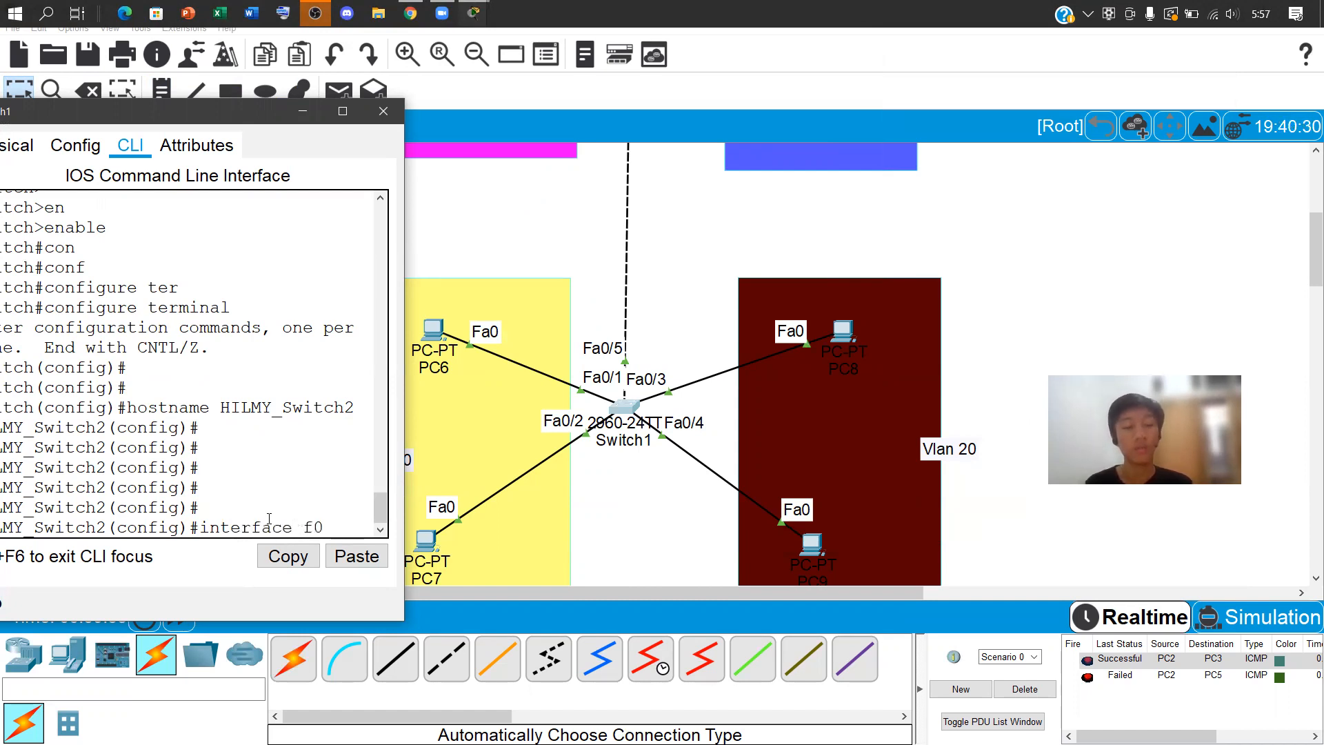
pyautogui.write('/1')
pyautogui.press('Return')
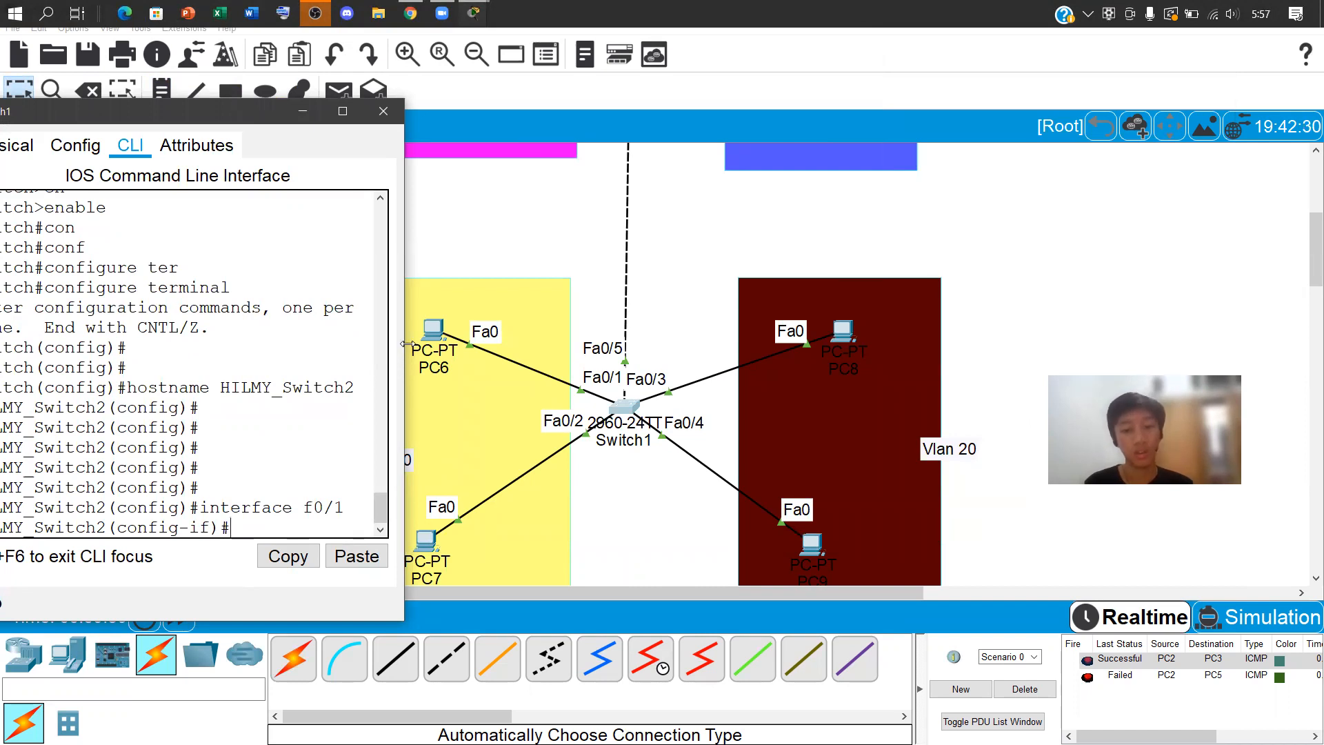
# Enlarge the Switch1 window to full screen and set interface f0/1 to access mode with switchport mode access
pyautogui.moveTo(406, 344); pyautogui.dragTo(820, 371)
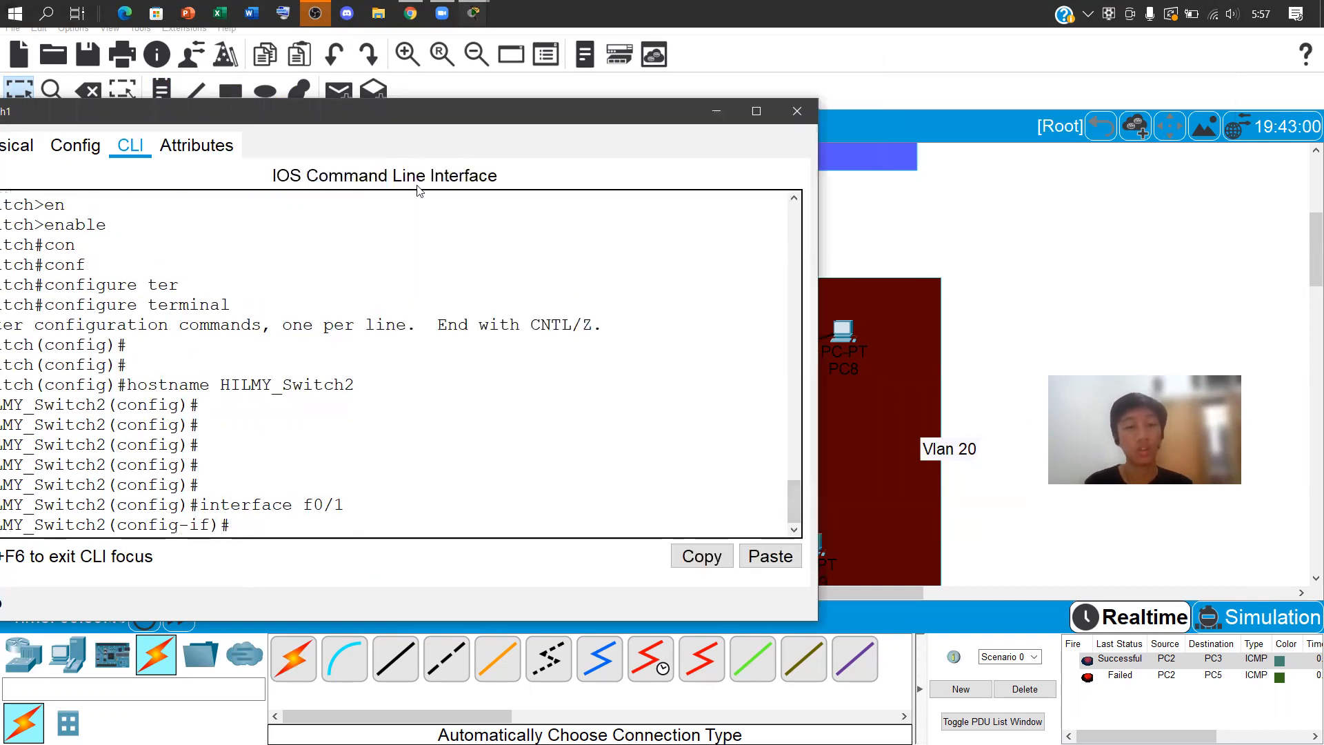
pyautogui.doubleClick(424, 110)
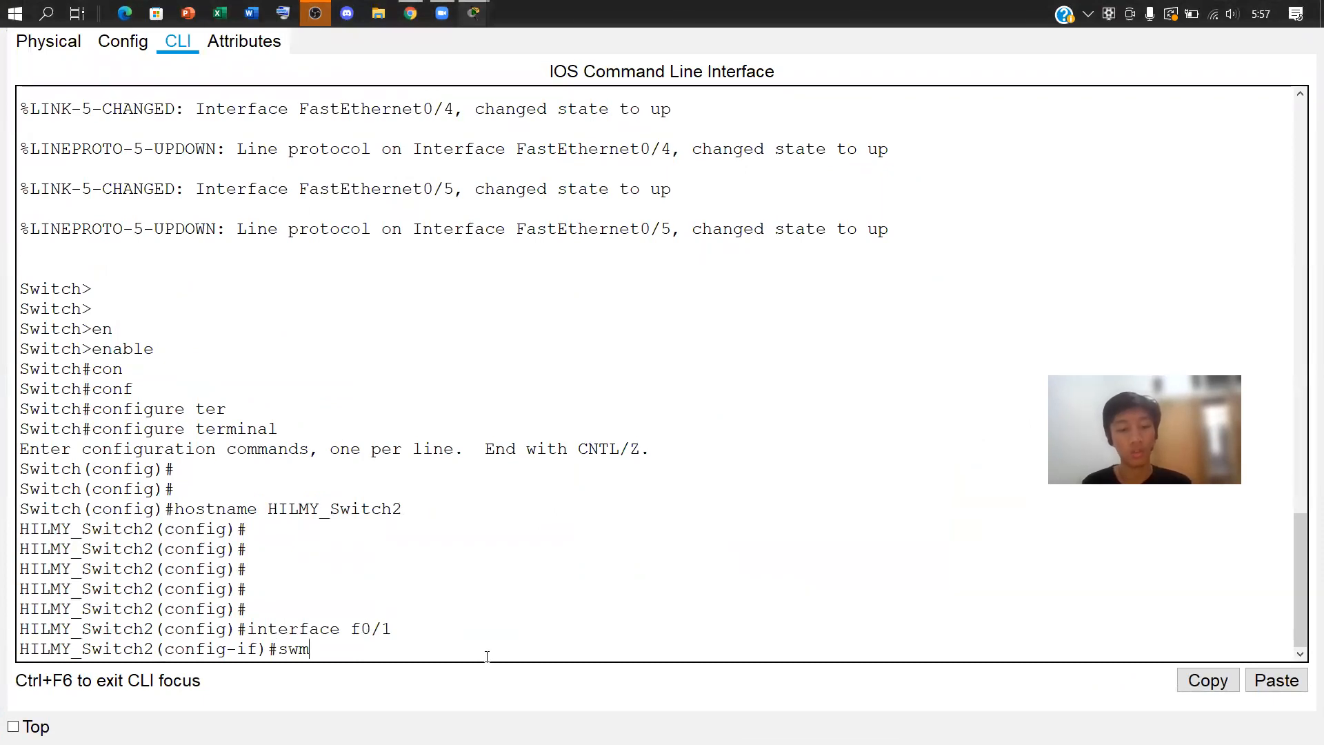
pyautogui.press('BackSpace')
pyautogui.press('Tab')
pyautogui.write('mod')
pyautogui.press('Tab')
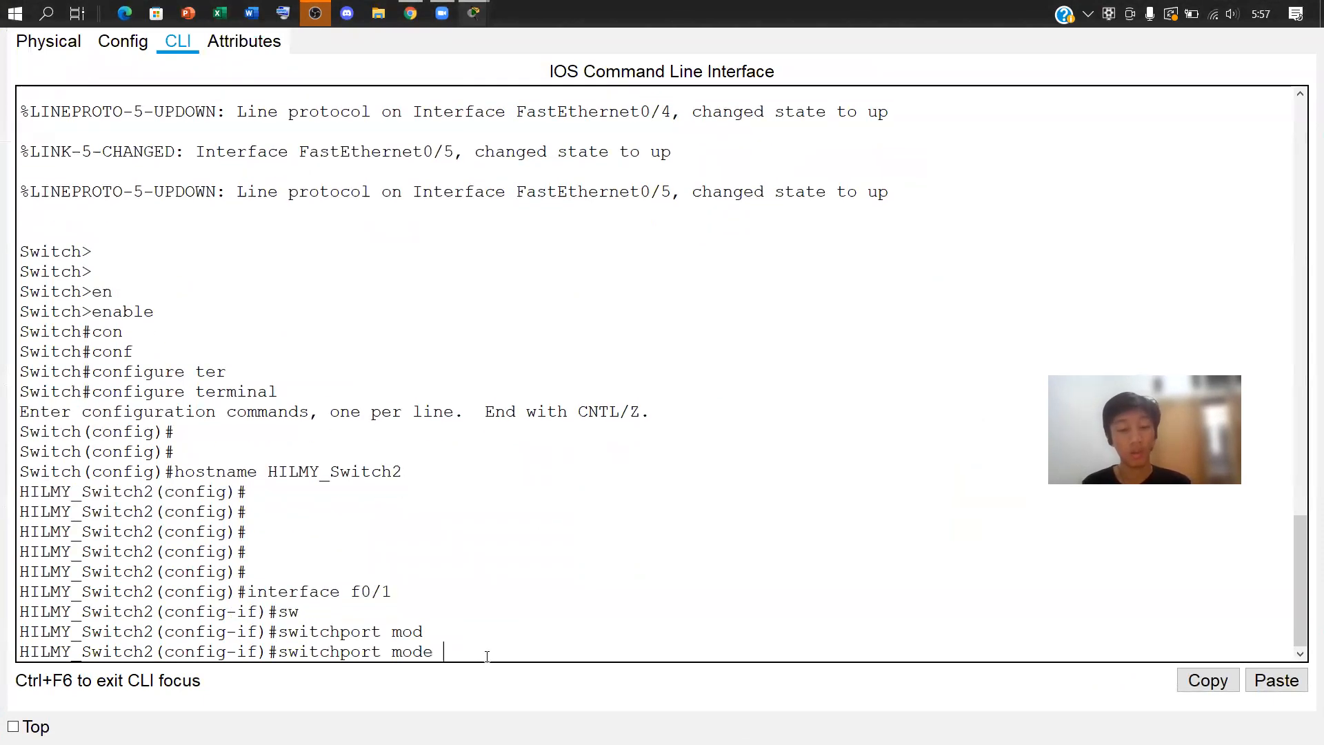
pyautogui.press('Tab')
pyautogui.press('Return')
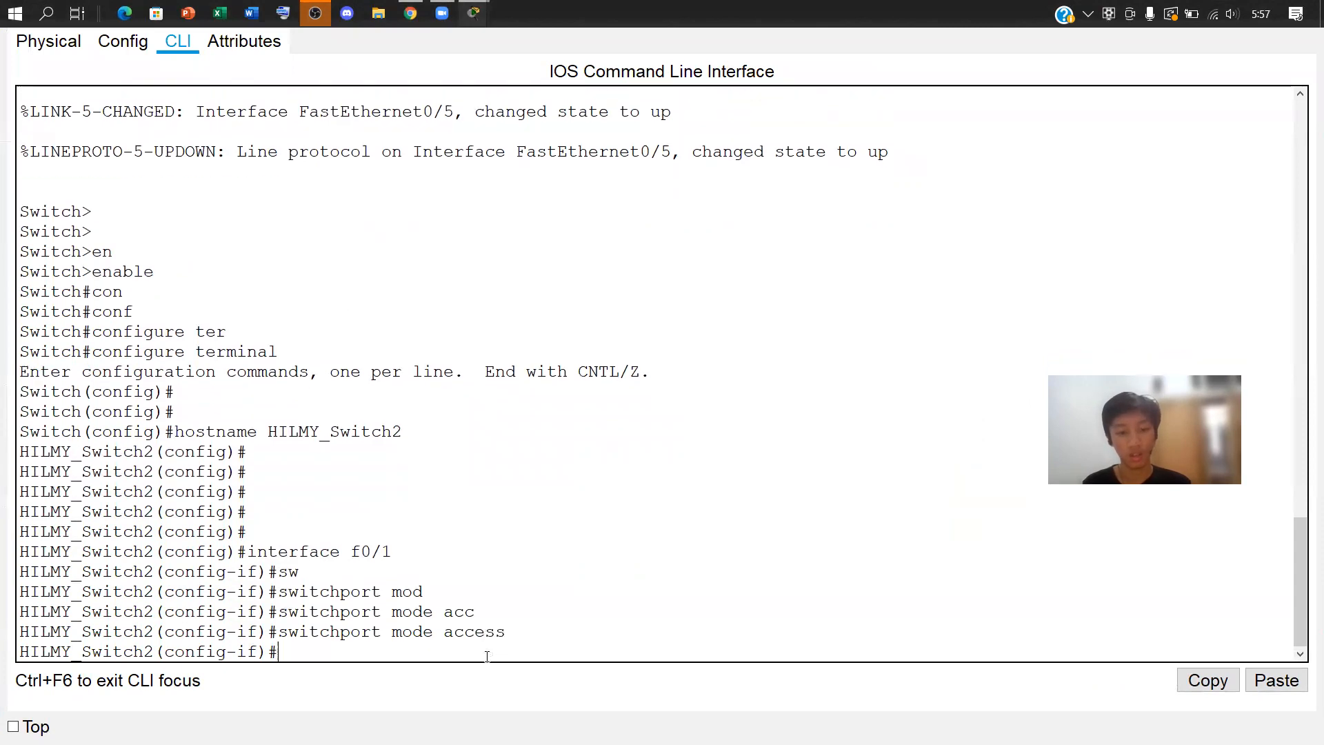
# Assign interface f0/1 to VLAN 10 with switchport access vlan 10
pyautogui.write('sw')
pyautogui.press('Tab')
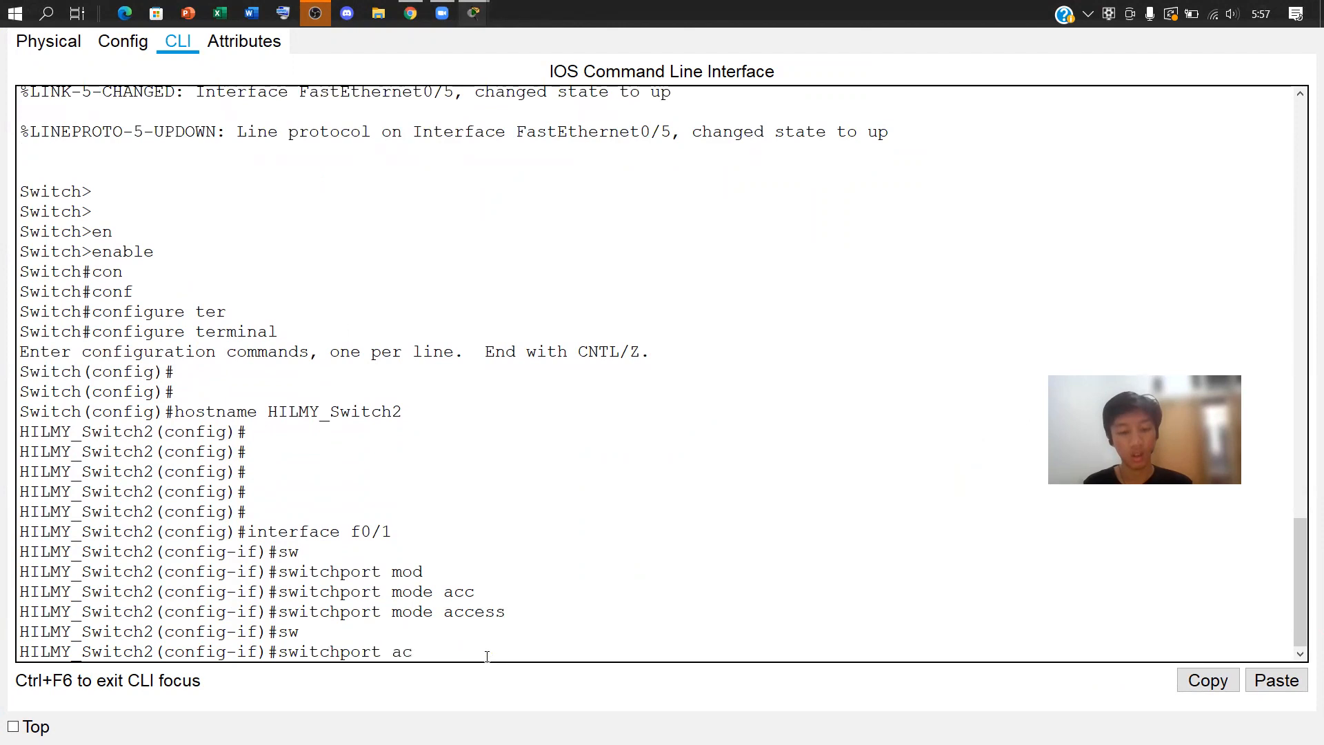
pyautogui.press('Tab')
pyautogui.write('vla')
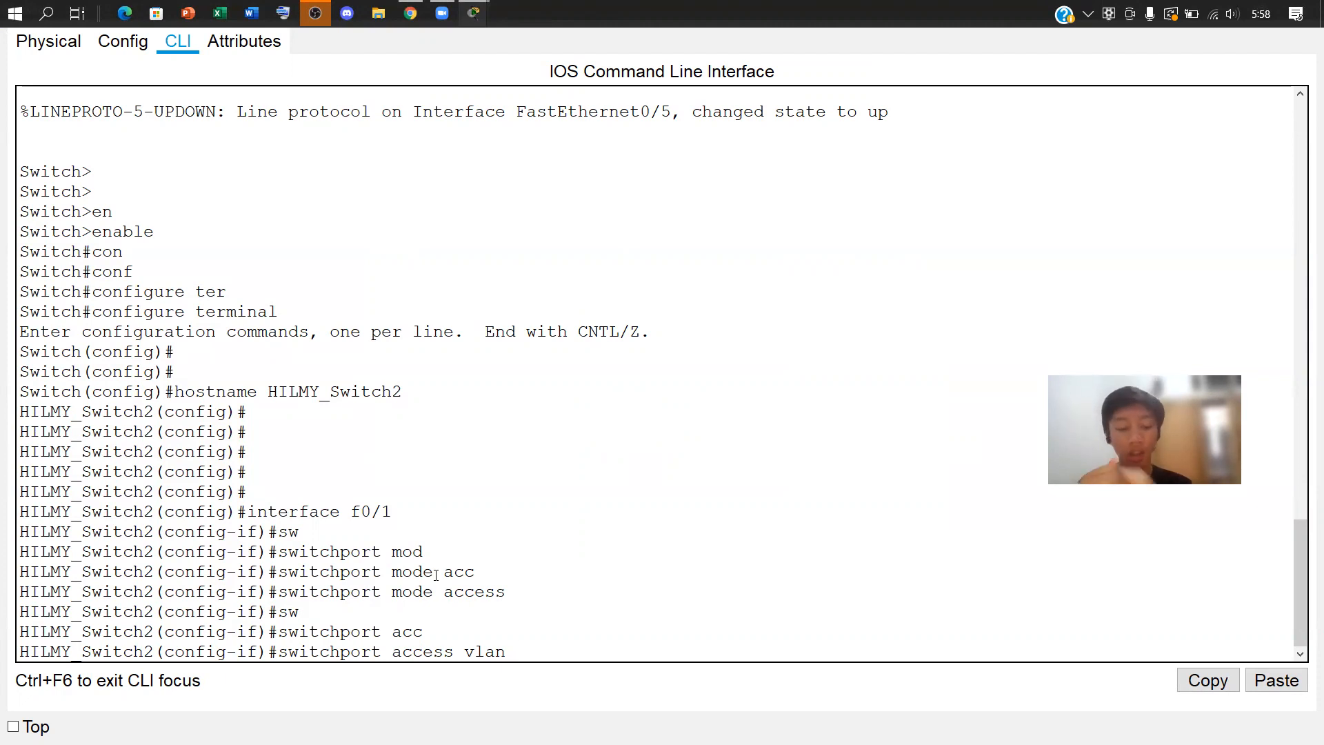
pyautogui.write('10\\')
pyautogui.press('BackSpace')
pyautogui.press('Return')
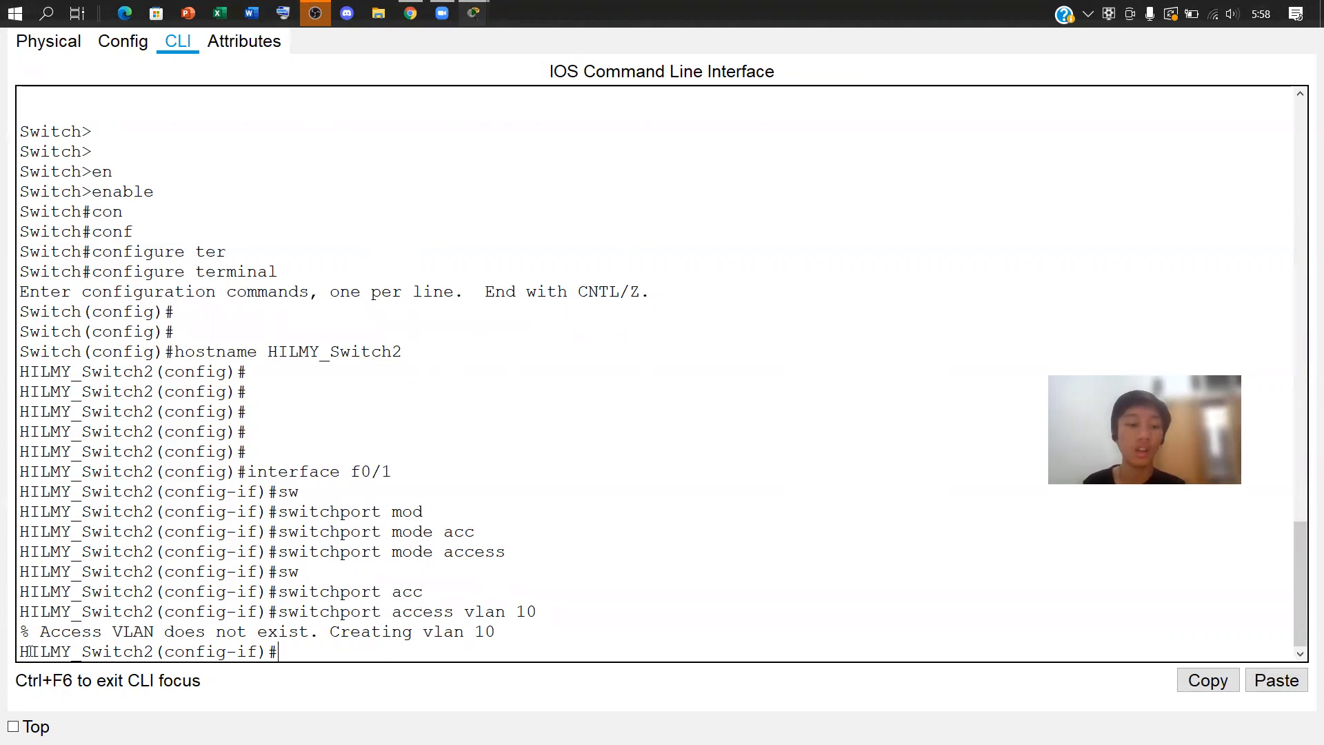
pyautogui.moveTo(40, 631); pyautogui.dragTo(309, 631)
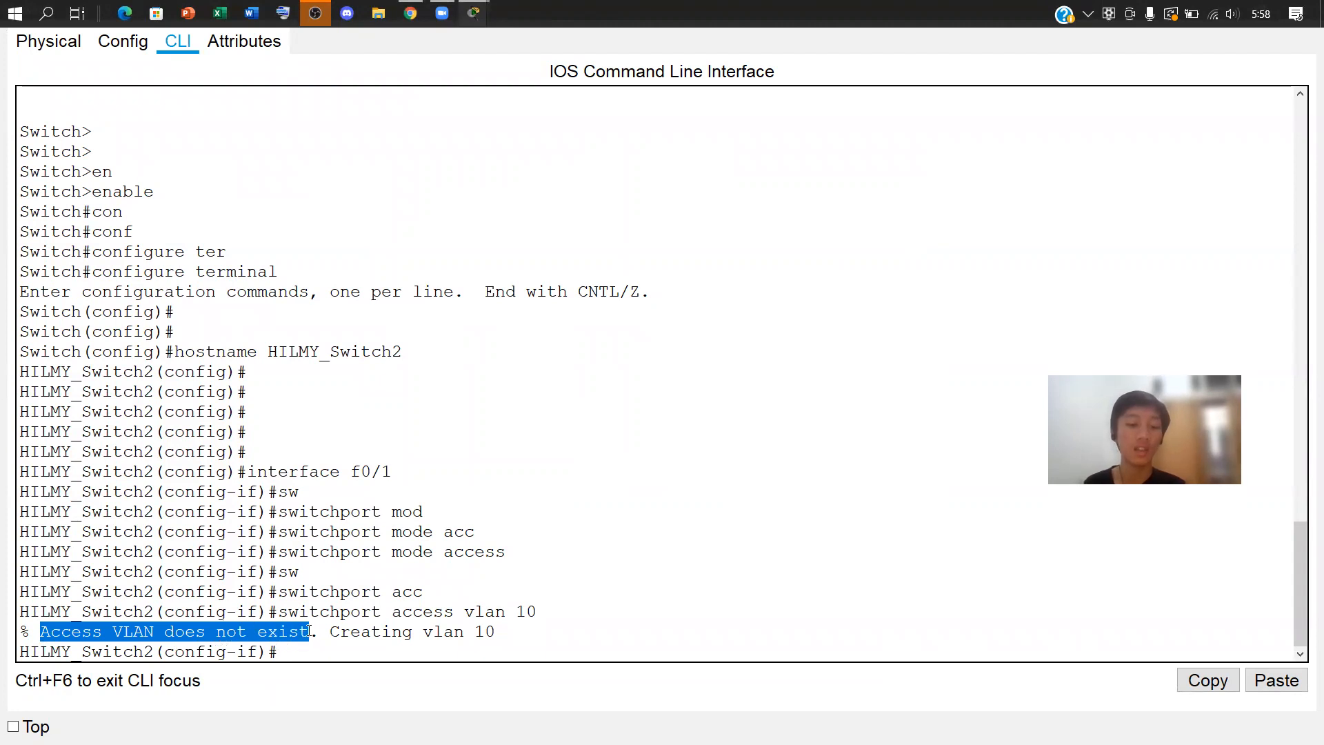
pyautogui.moveTo(320, 631); pyautogui.dragTo(503, 635)
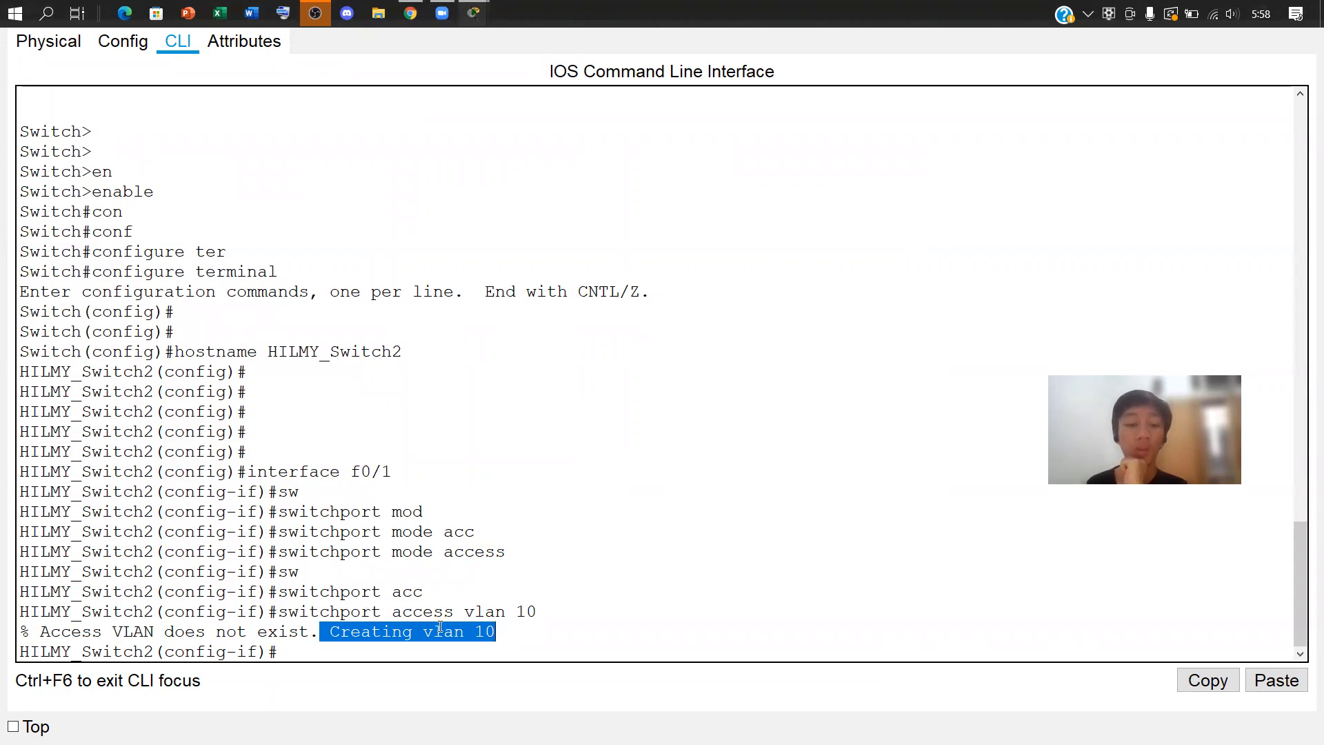
pyautogui.click(328, 638)
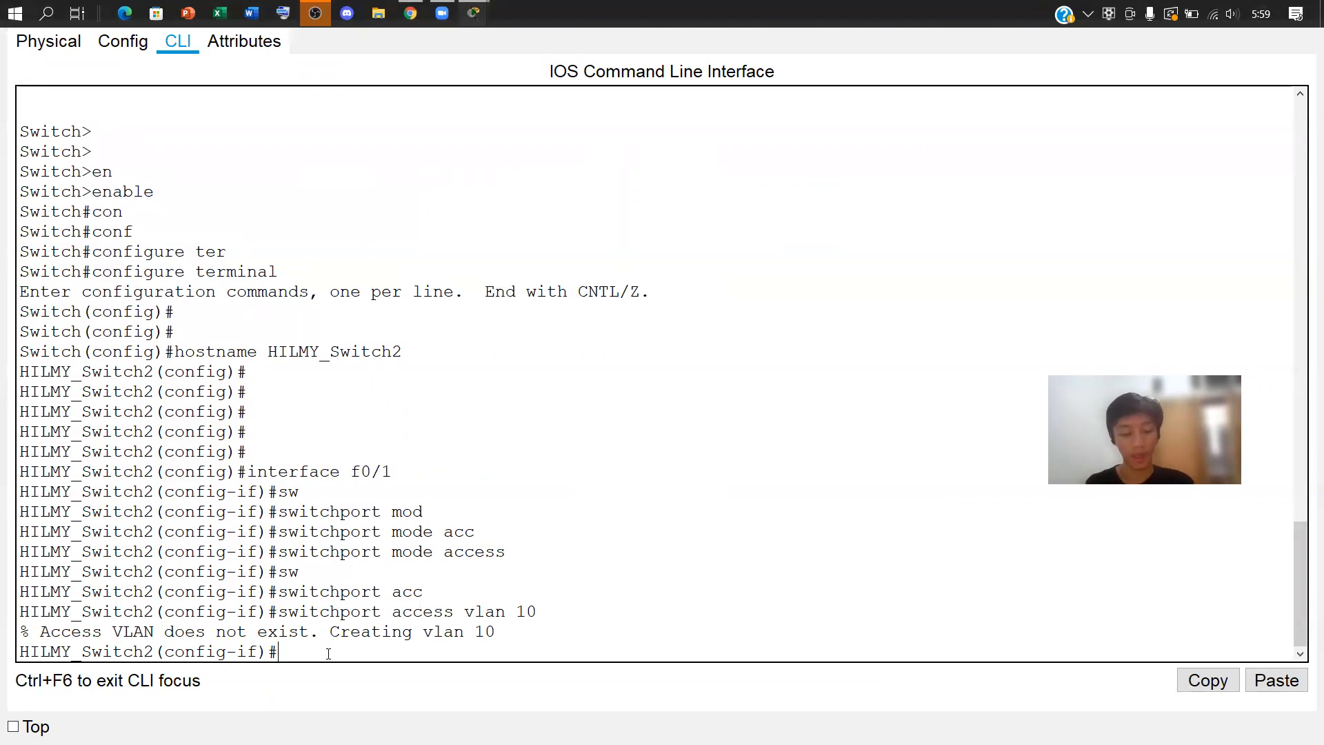
# Exit the f0/1 interface configuration and enter configuration mode for interface f0/2
pyautogui.write('exo')
pyautogui.press('BackSpace')
pyautogui.write('it')
pyautogui.press('Return')
pyautogui.write('int')
pyautogui.press('Tab')
pyautogui.write('f')
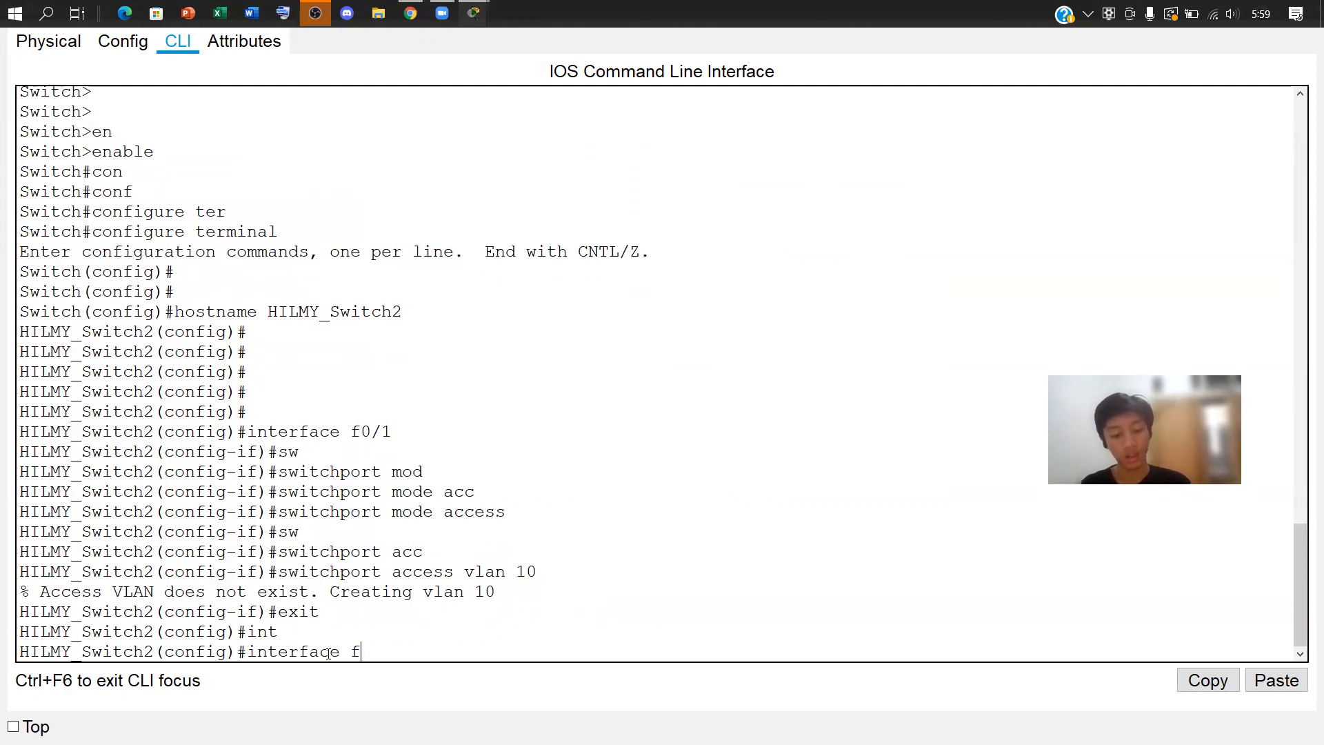
pyautogui.write('0/2')
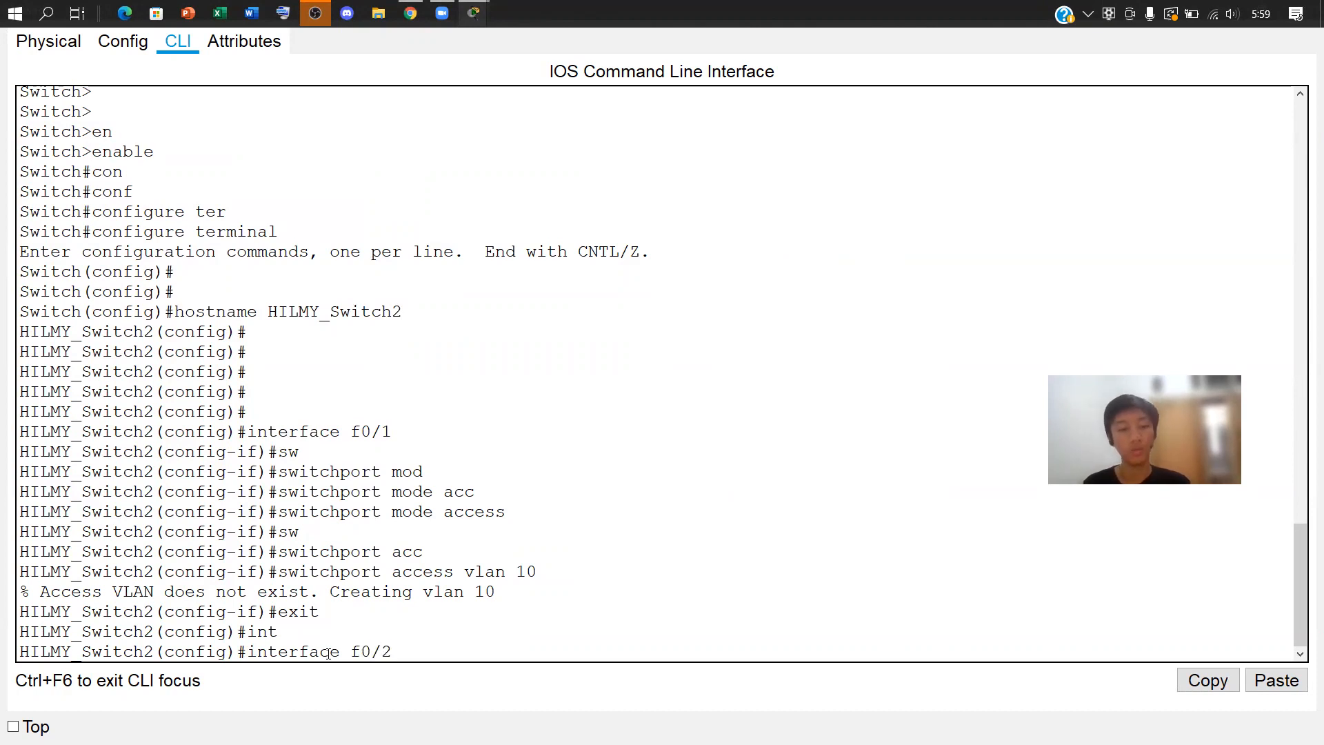
pyautogui.press('Return')
# Set interface f0/2 to access mode with switchport mode access
pyautogui.write('sw')
pyautogui.press('Tab')
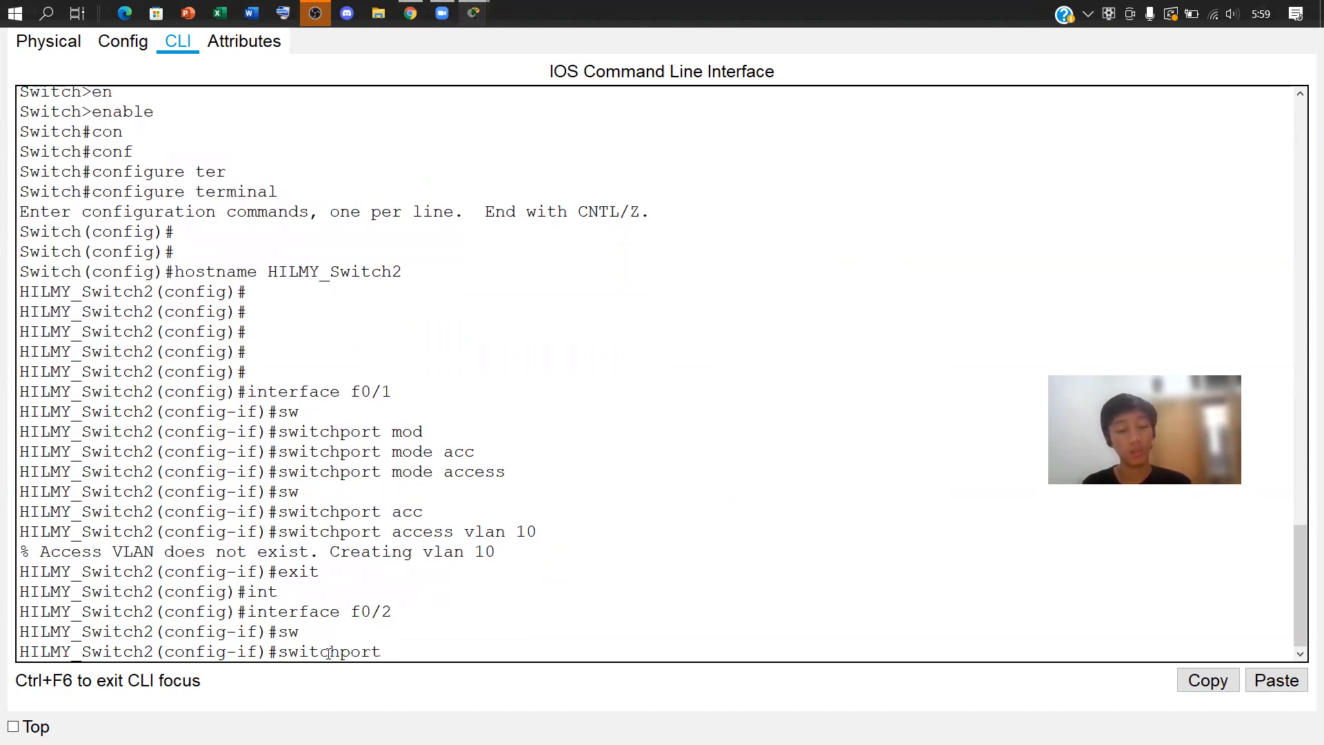
pyautogui.write('mod')
pyautogui.press('Tab')
pyautogui.write('acc')
pyautogui.press('Tab')
pyautogui.press('Return')
# Assign interface f0/2 to VLAN 10 with switchport access vlan 10
pyautogui.write('s')
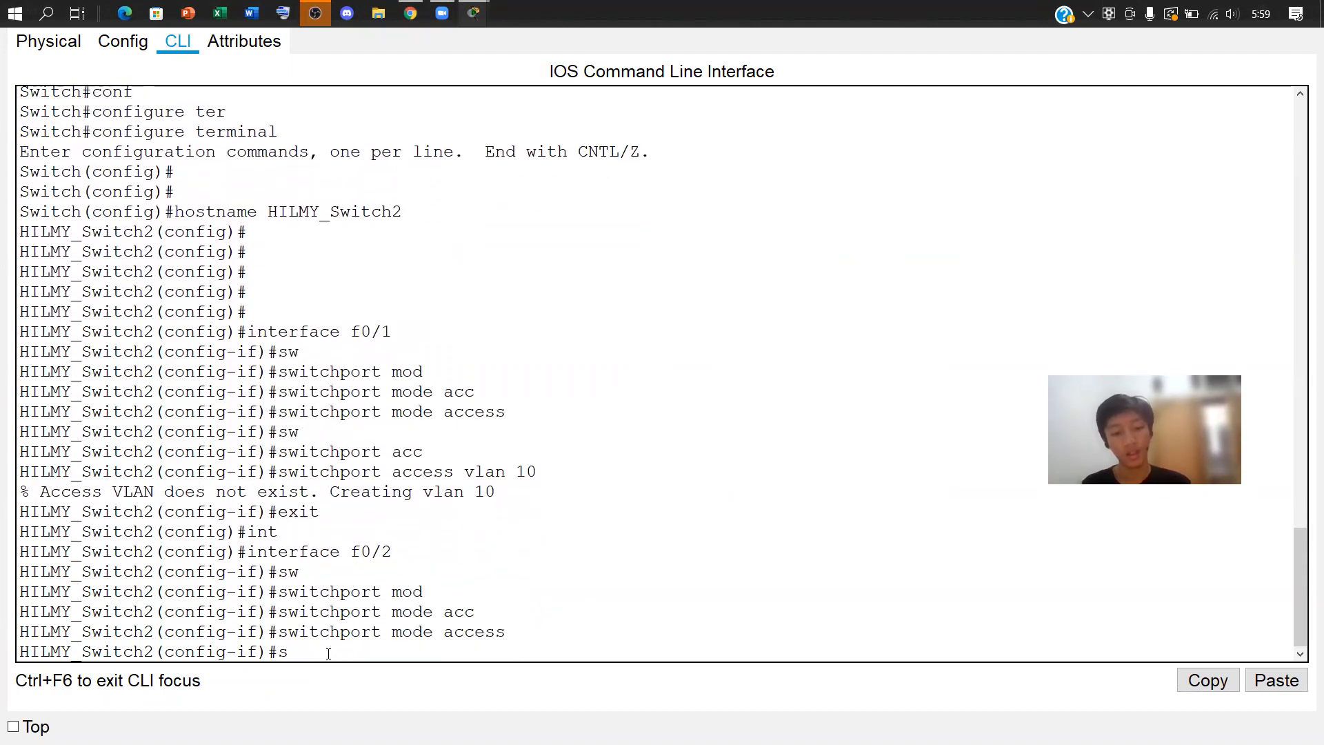
pyautogui.write('wi')
pyautogui.press('Tab')
pyautogui.write('acc')
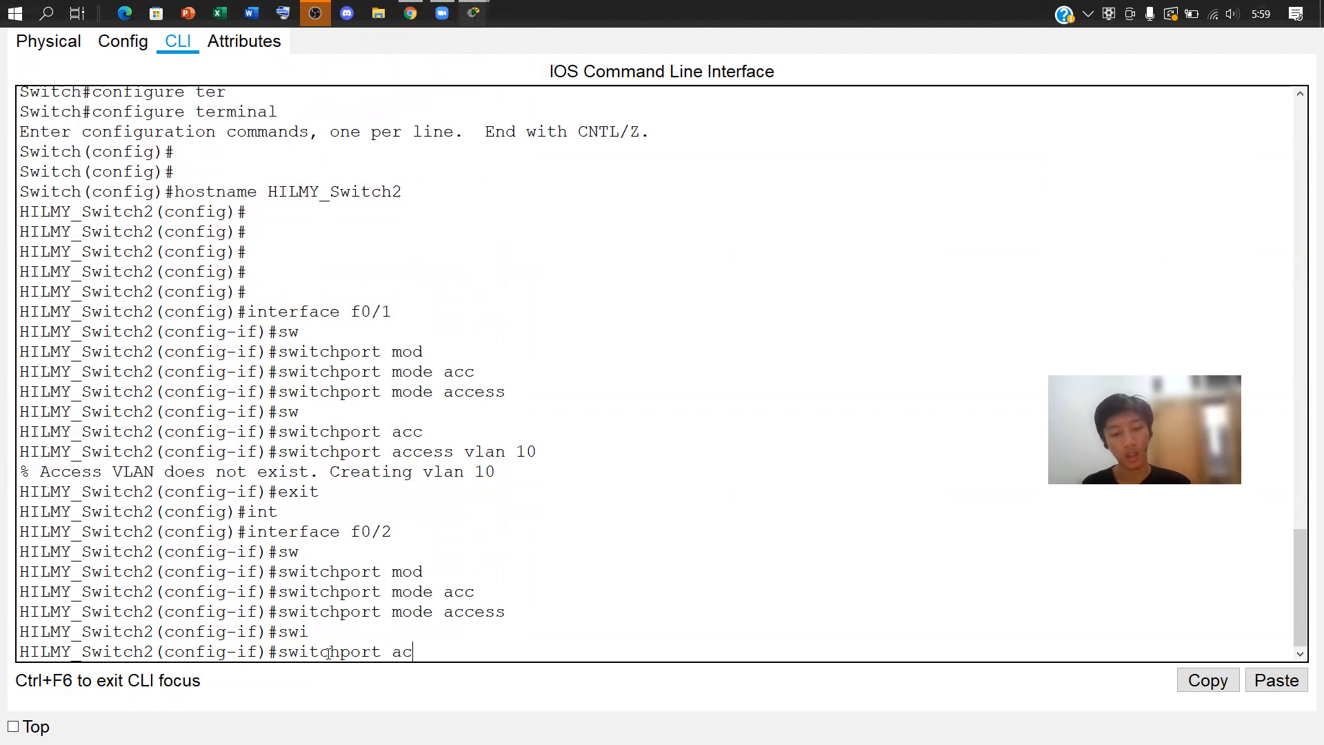
pyautogui.press('Tab')
pyautogui.write('vl')
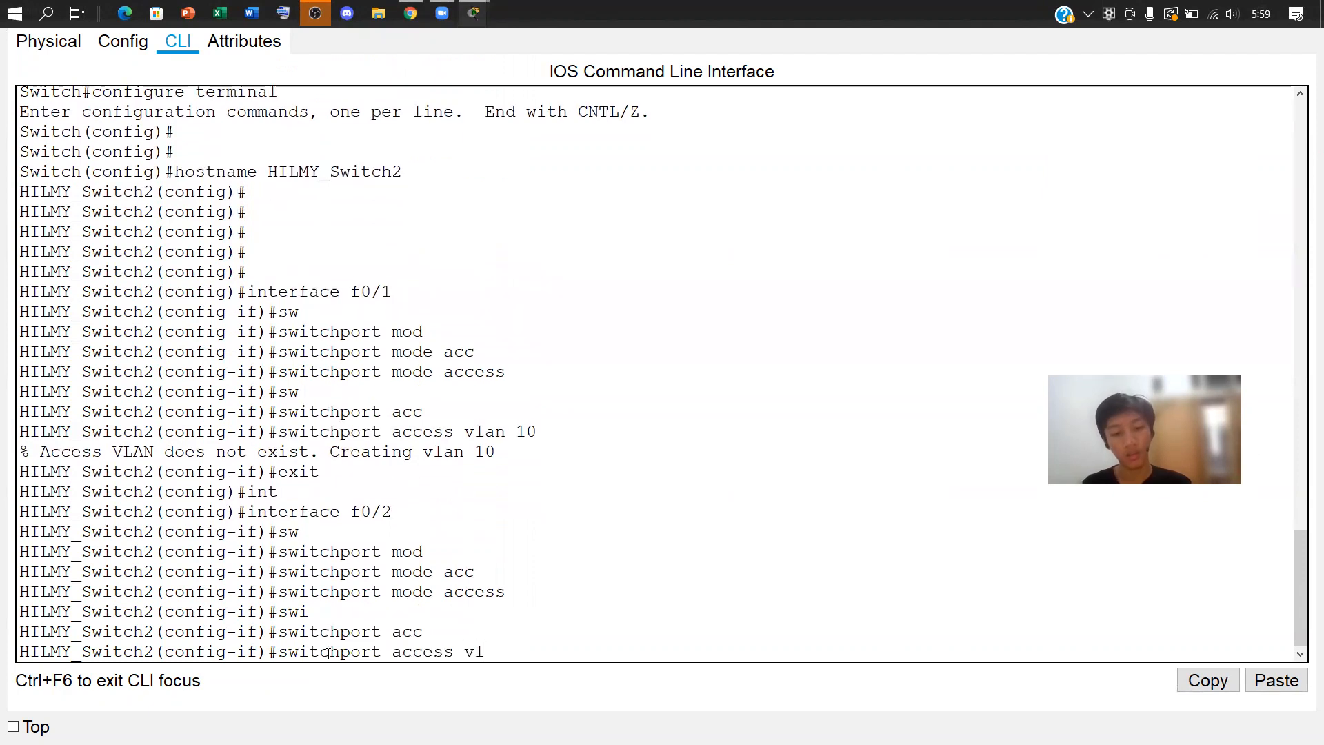
pyautogui.write('an 10')
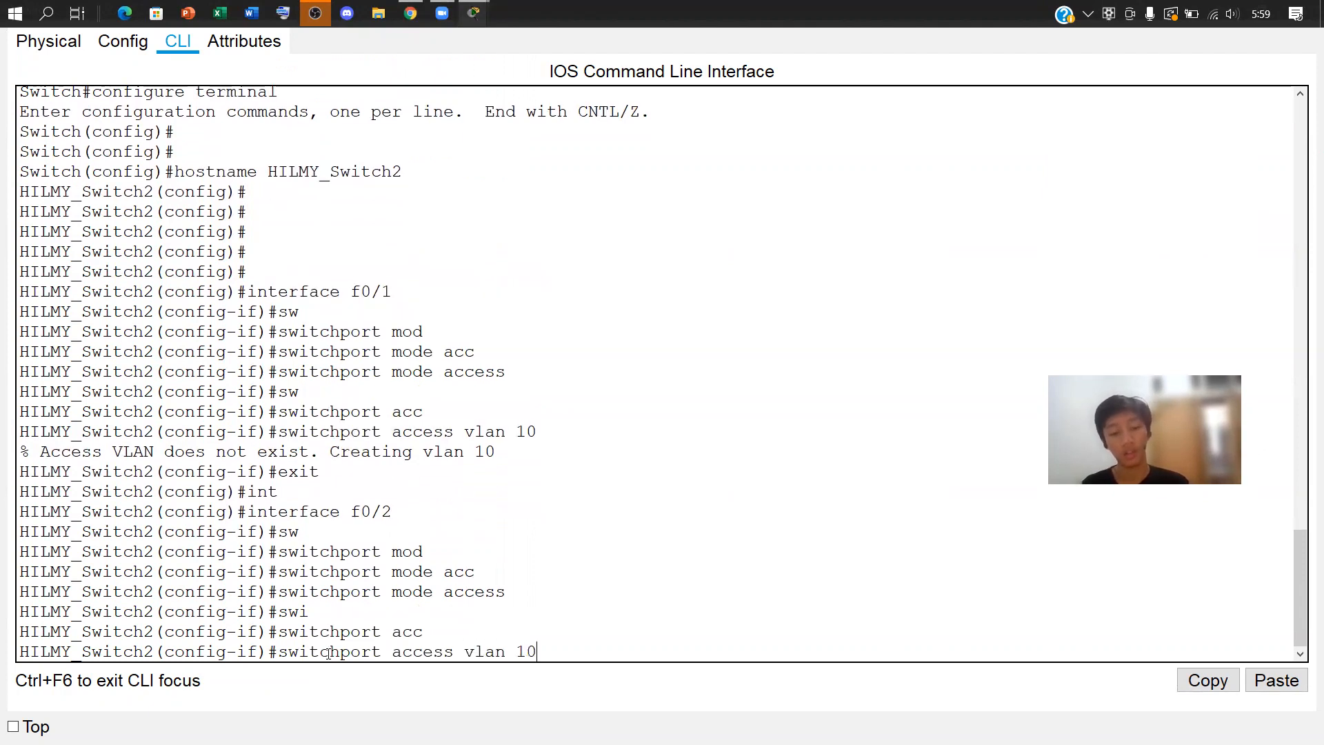
pyautogui.press('Return')
# Exit the f0/2 interface configuration and enter configuration mode for interface f0/3
pyautogui.write('exit')
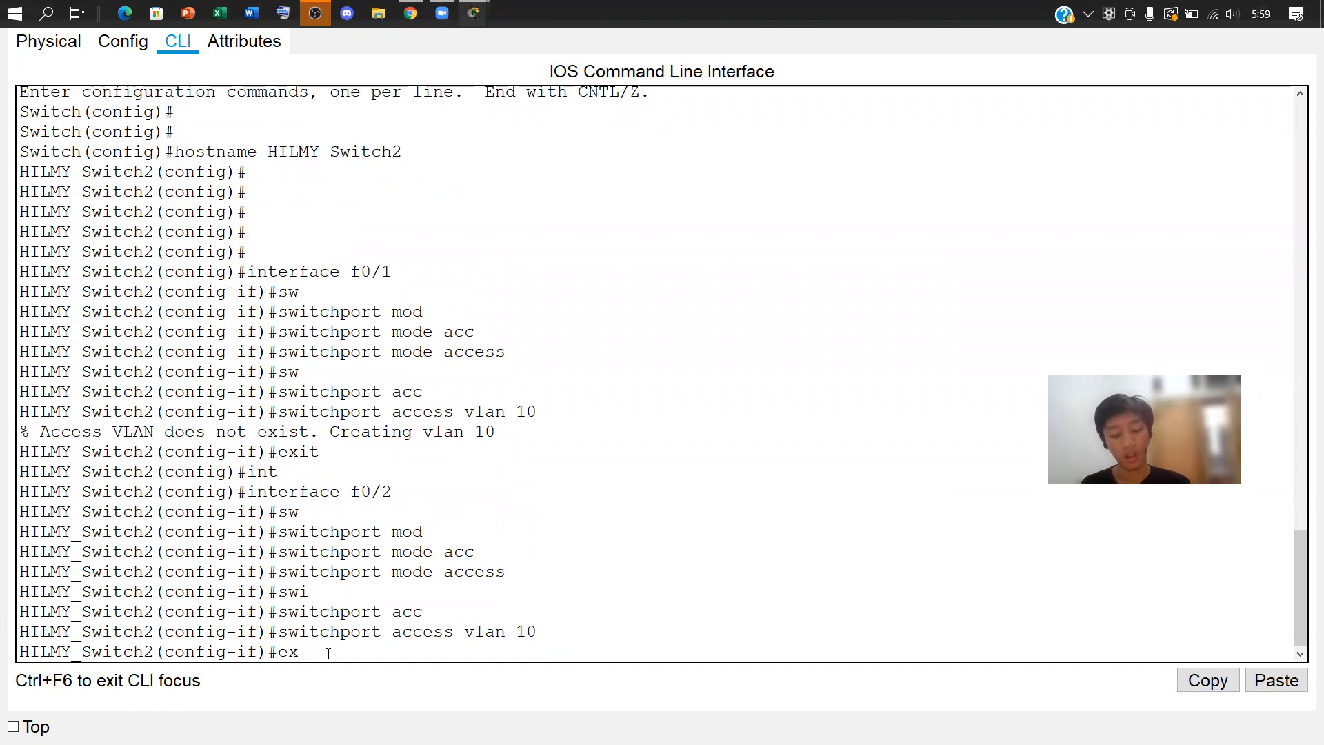
pyautogui.press('Return')
pyautogui.write('int')
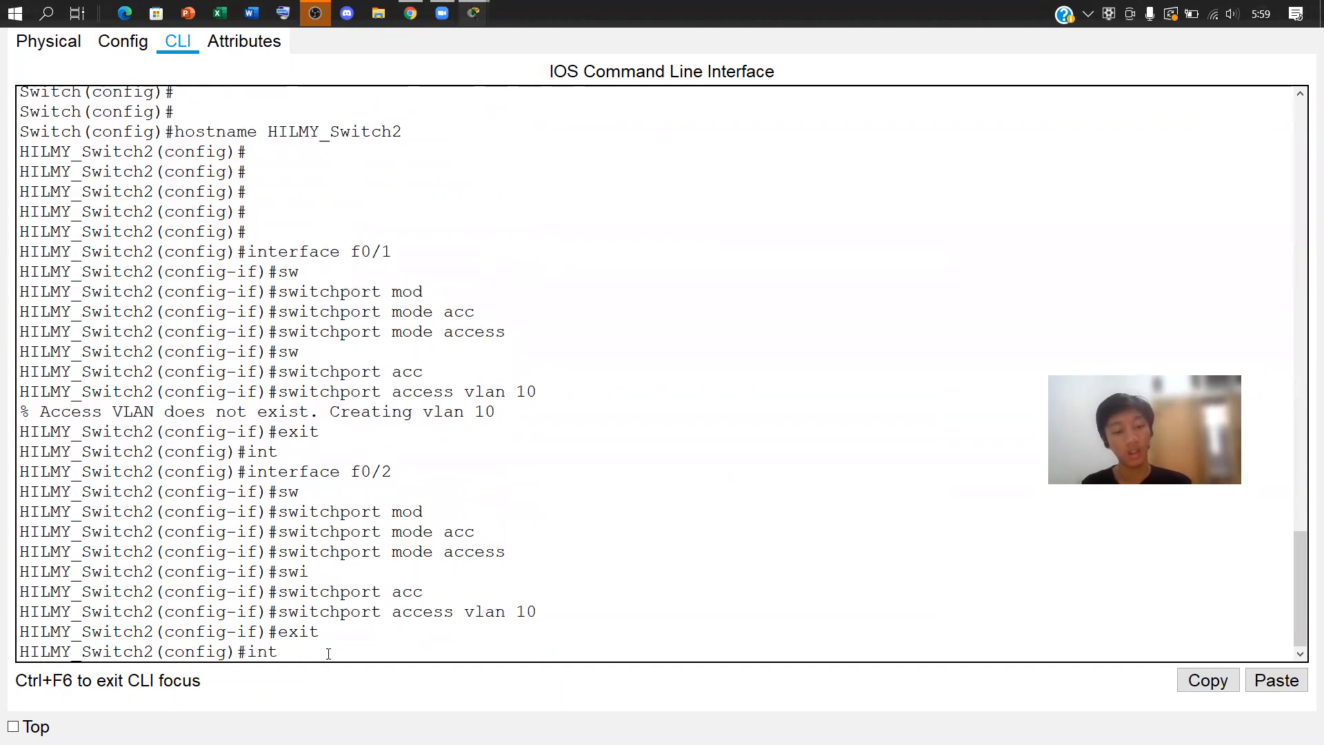
pyautogui.press('Tab')
pyautogui.write('f0')
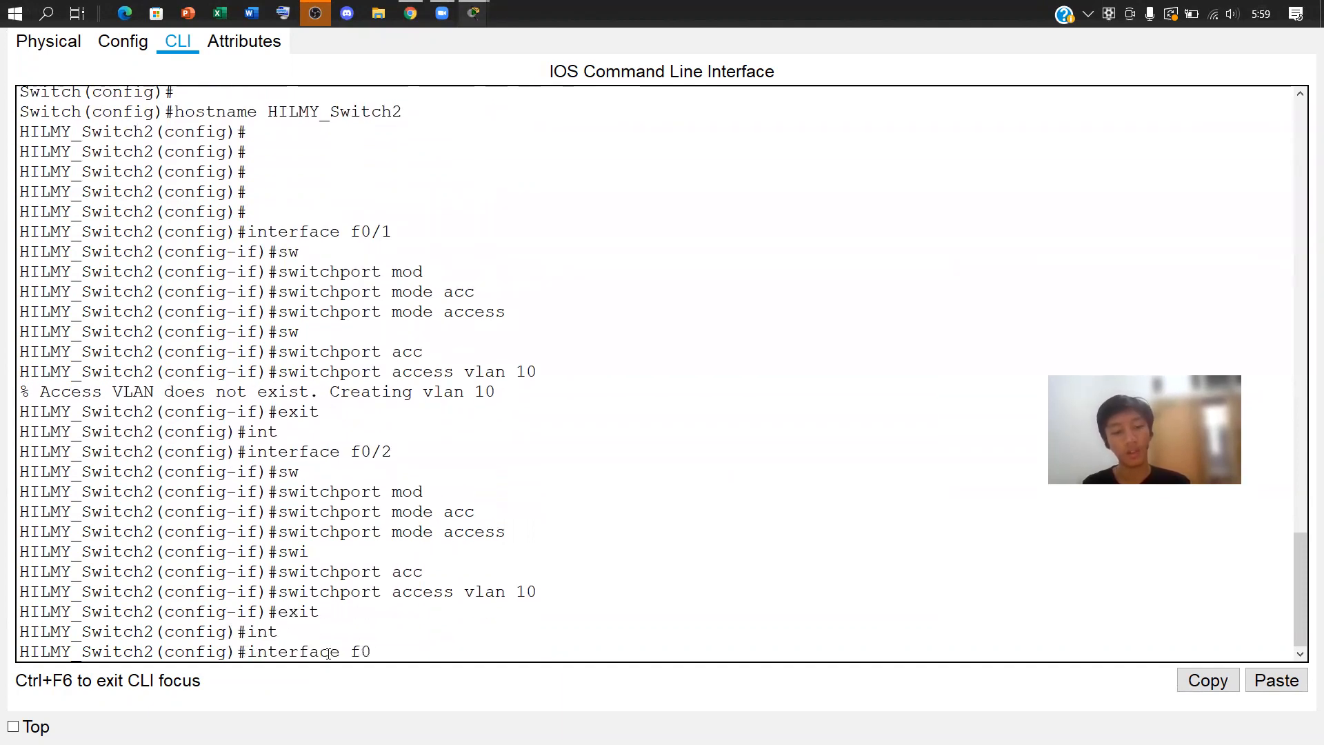
pyautogui.write('/3')
pyautogui.press('Return')
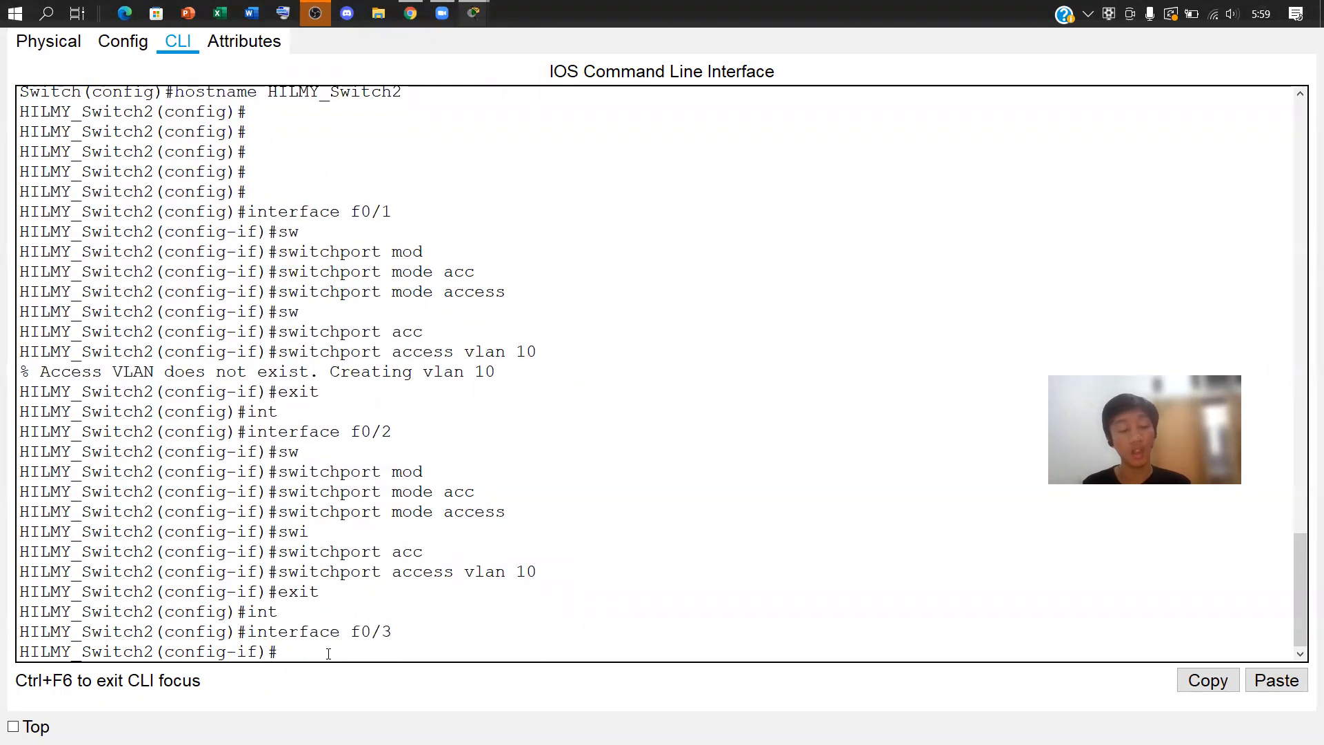
# Set interface f0/3 to access mode with switchport mode access
pyautogui.write('sw')
pyautogui.press('Tab')
pyautogui.write('mod')
pyautogui.press('BackSpace')
pyautogui.press('BackSpace')
pyautogui.write('od')
pyautogui.press('Tab')
pyautogui.write('av')
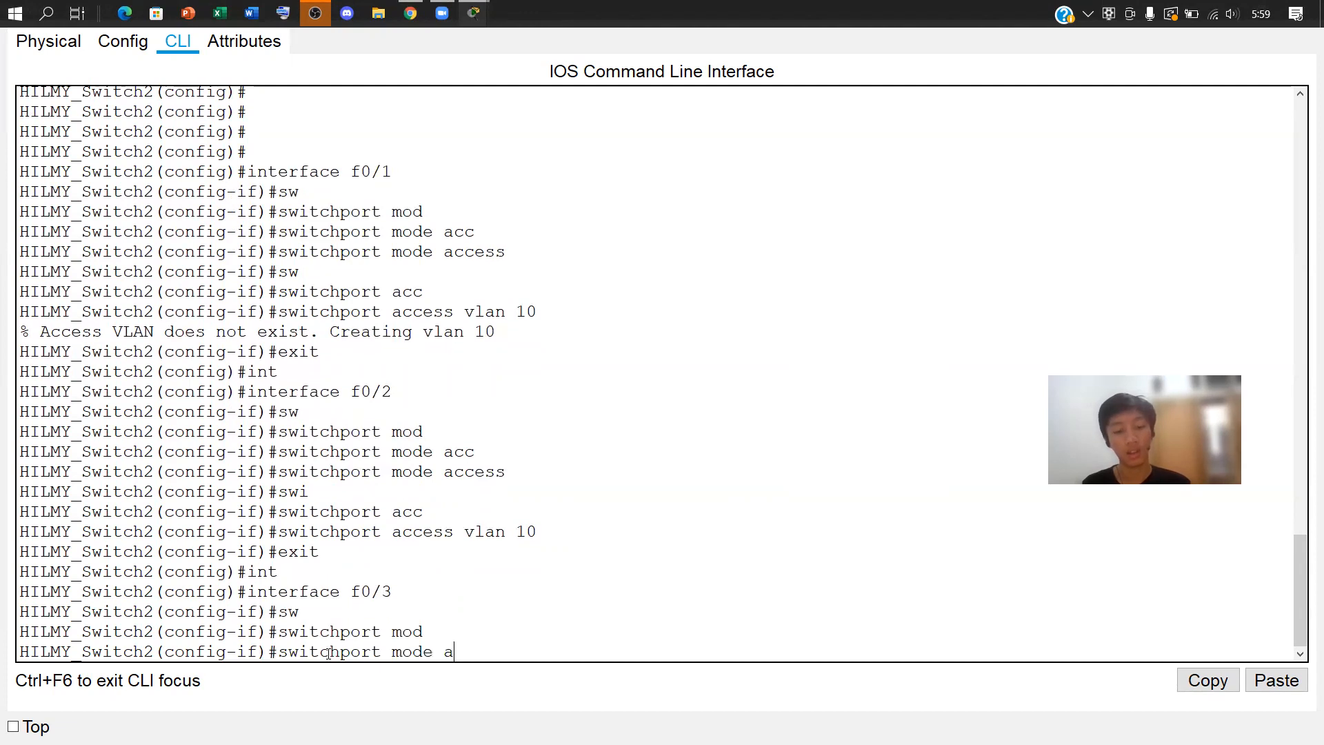
pyautogui.press('BackSpace')
pyautogui.write('cc')
pyautogui.press('Tab')
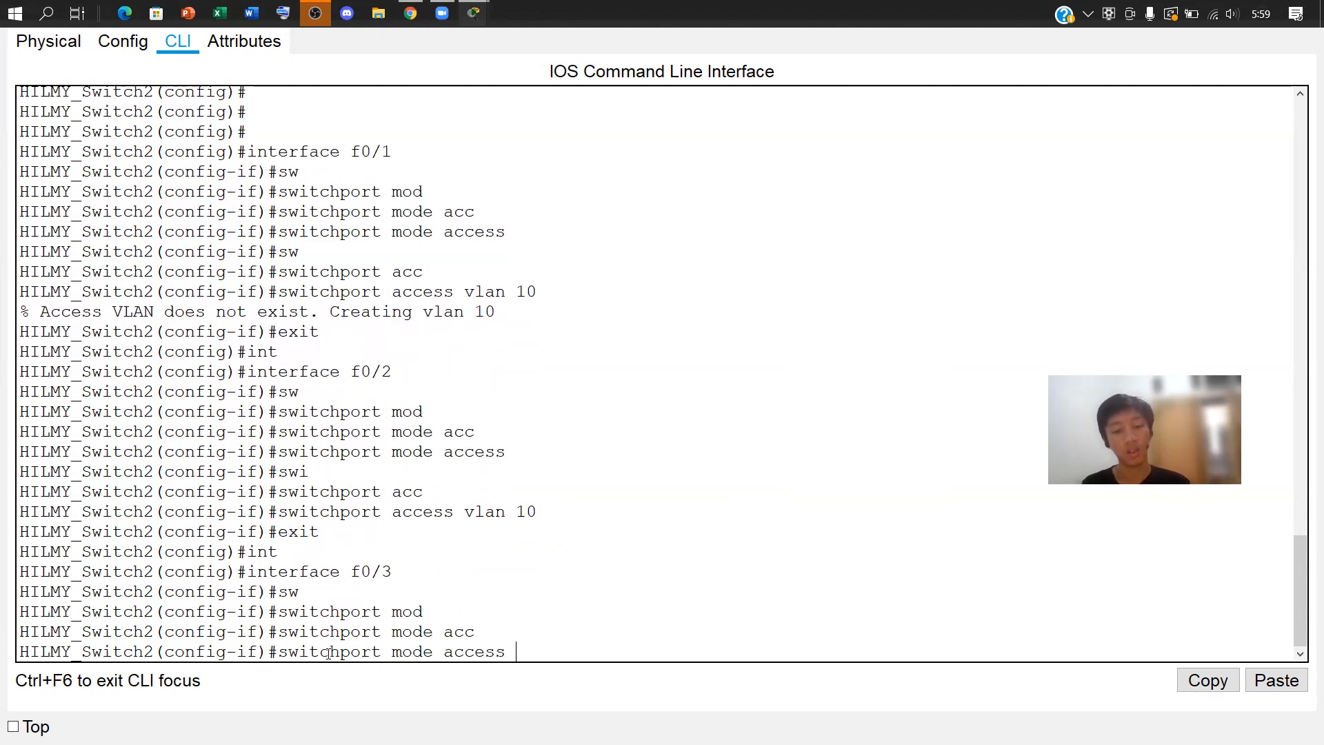
pyautogui.press('Return')
# Assign interface f0/3 to VLAN 20 with switchport access vlan 20
pyautogui.write('switchport m')
pyautogui.press('Tab')
pyautogui.write('a')
pyautogui.press('BackSpace')
pyautogui.write('acc')
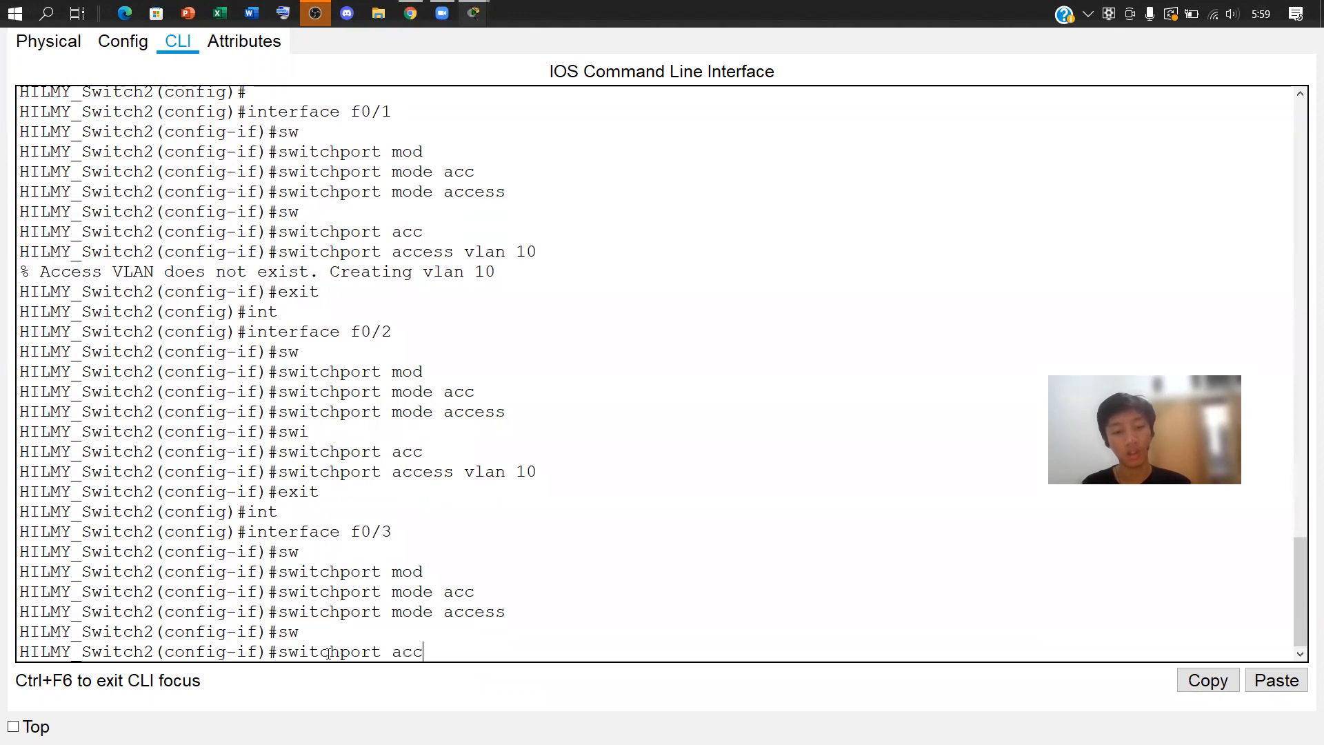
pyautogui.press('Tab')
pyautogui.write('vl')
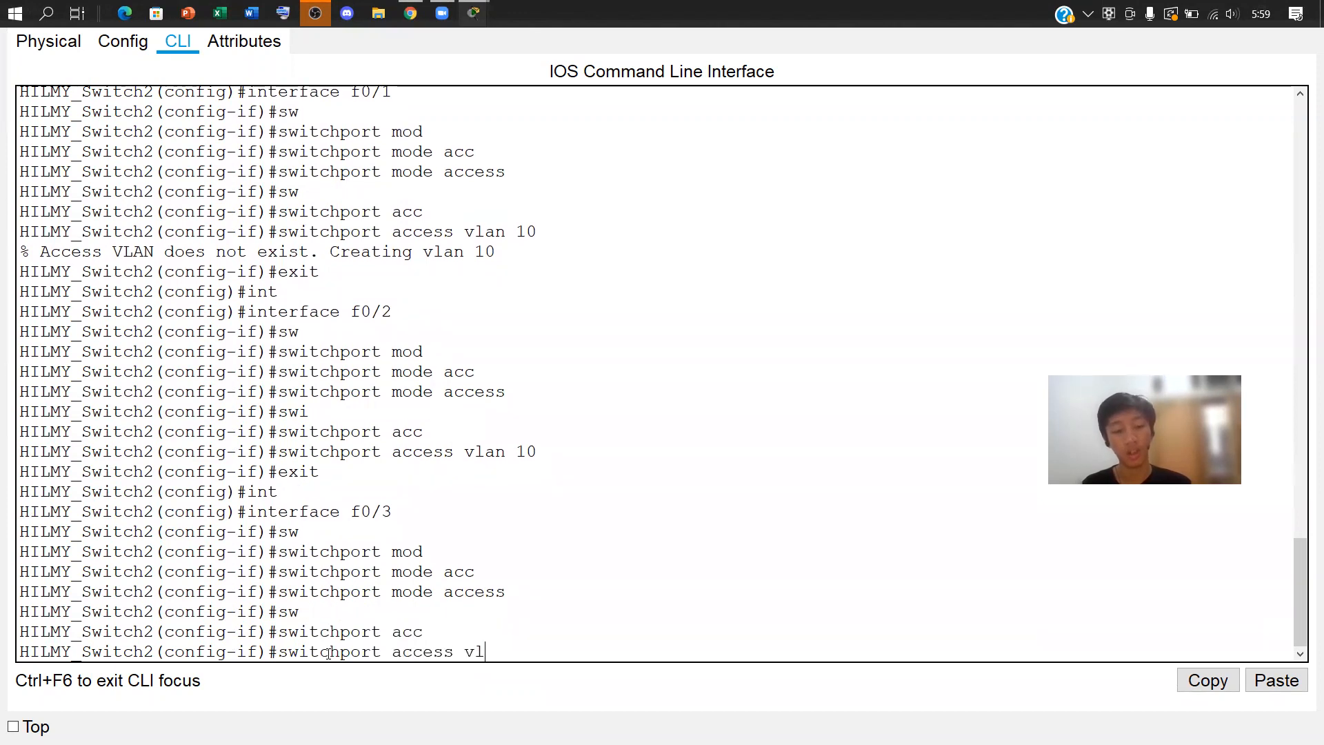
pyautogui.write('an 20')
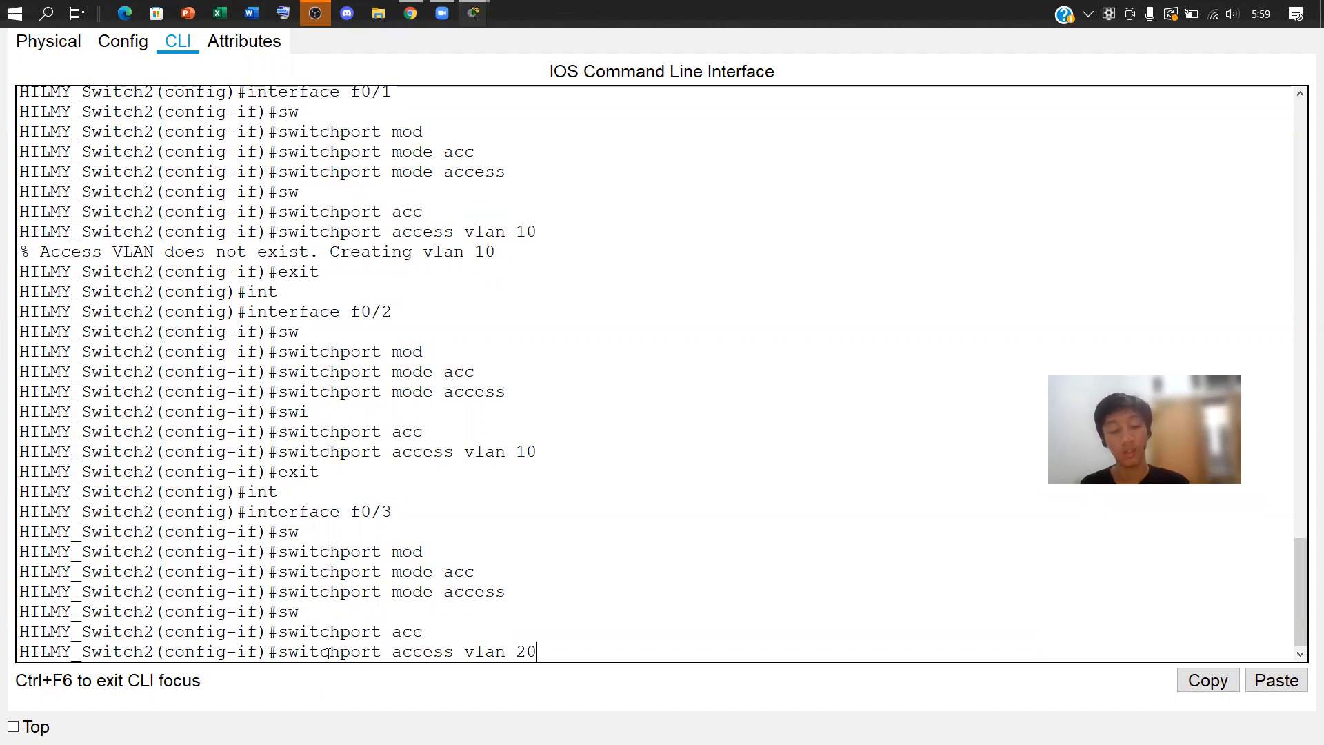
pyautogui.press('Return')
pyautogui.moveTo(329, 632); pyautogui.dragTo(411, 632)
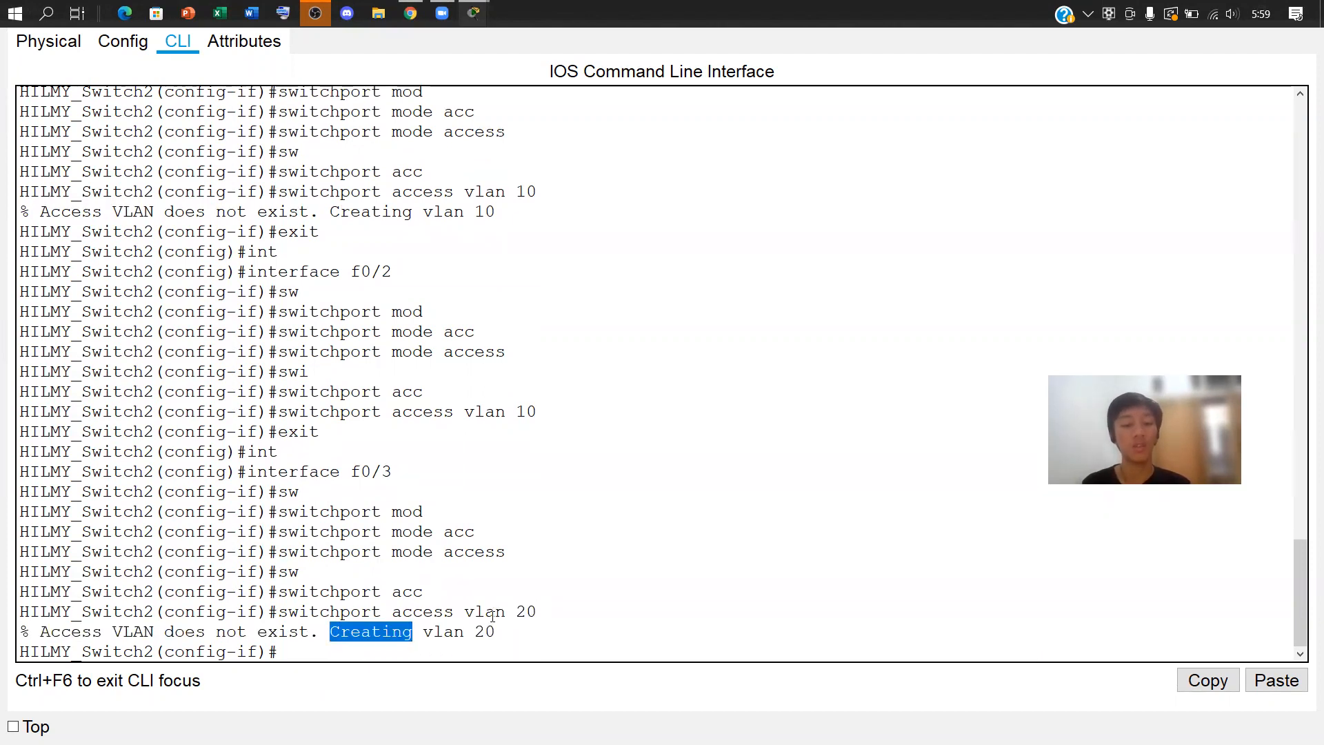
pyautogui.click(430, 643)
pyautogui.moveTo(330, 632); pyautogui.dragTo(633, 637)
pyautogui.click(567, 637)
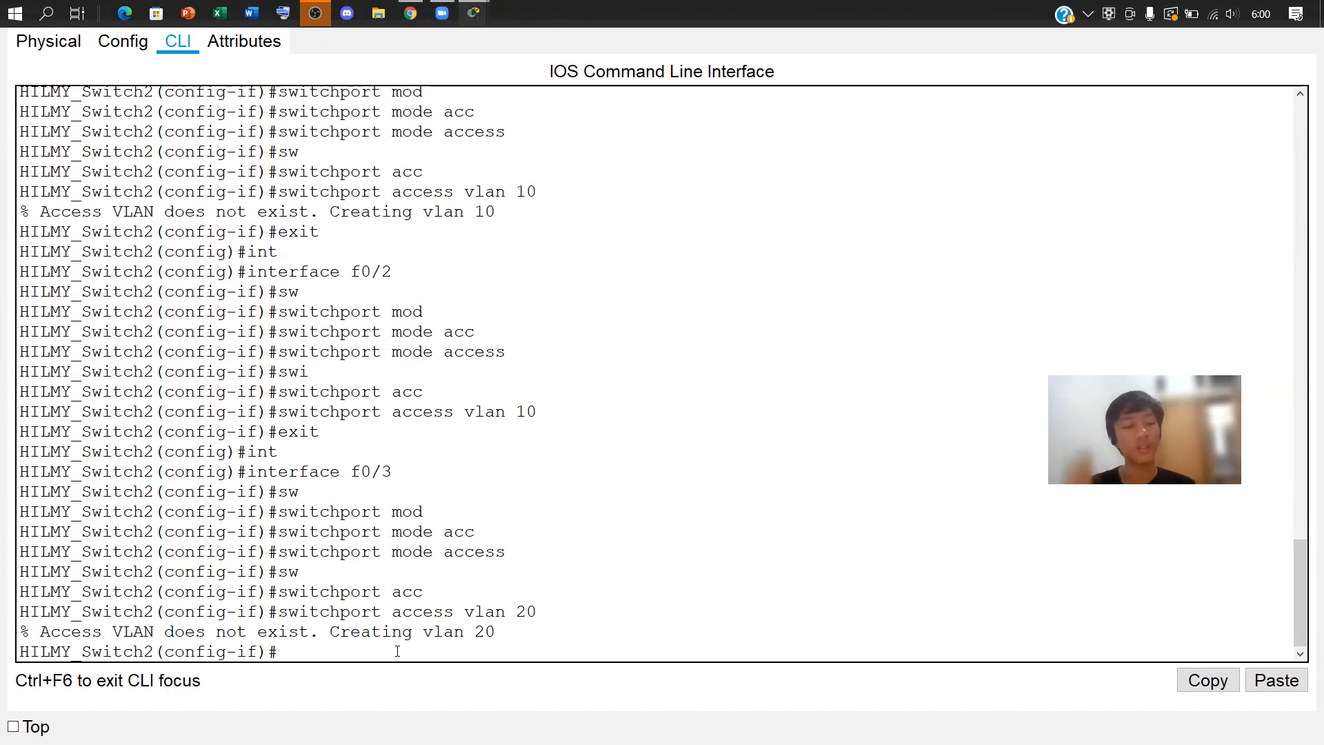
# Exit the f0/3 interface configuration and enter configuration mode for interface f0/4
pyautogui.write('int')
pyautogui.press('BackSpace')
pyautogui.press('BackSpace')
pyautogui.press('BackSpace')
pyautogui.write('exit')
pyautogui.press('Return')
pyautogui.write('interface')
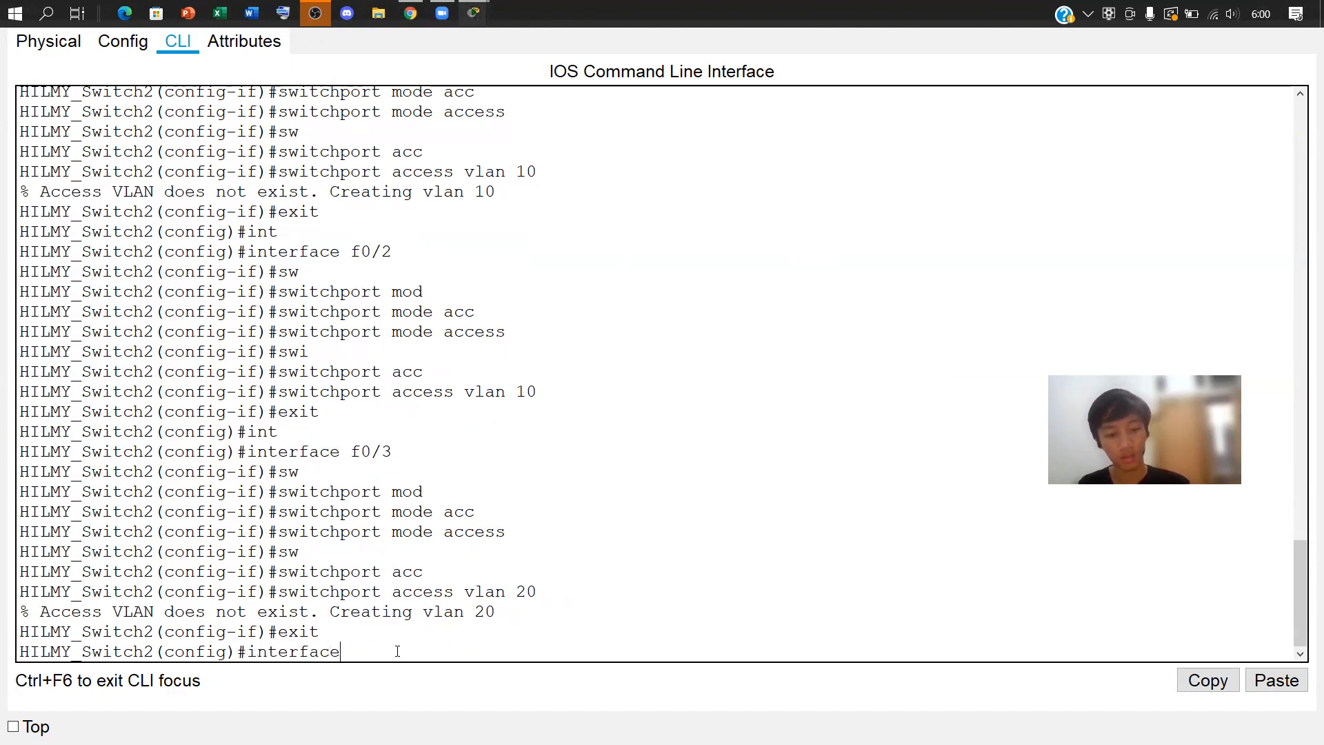
pyautogui.write(' f0/4')
pyautogui.press('Return')
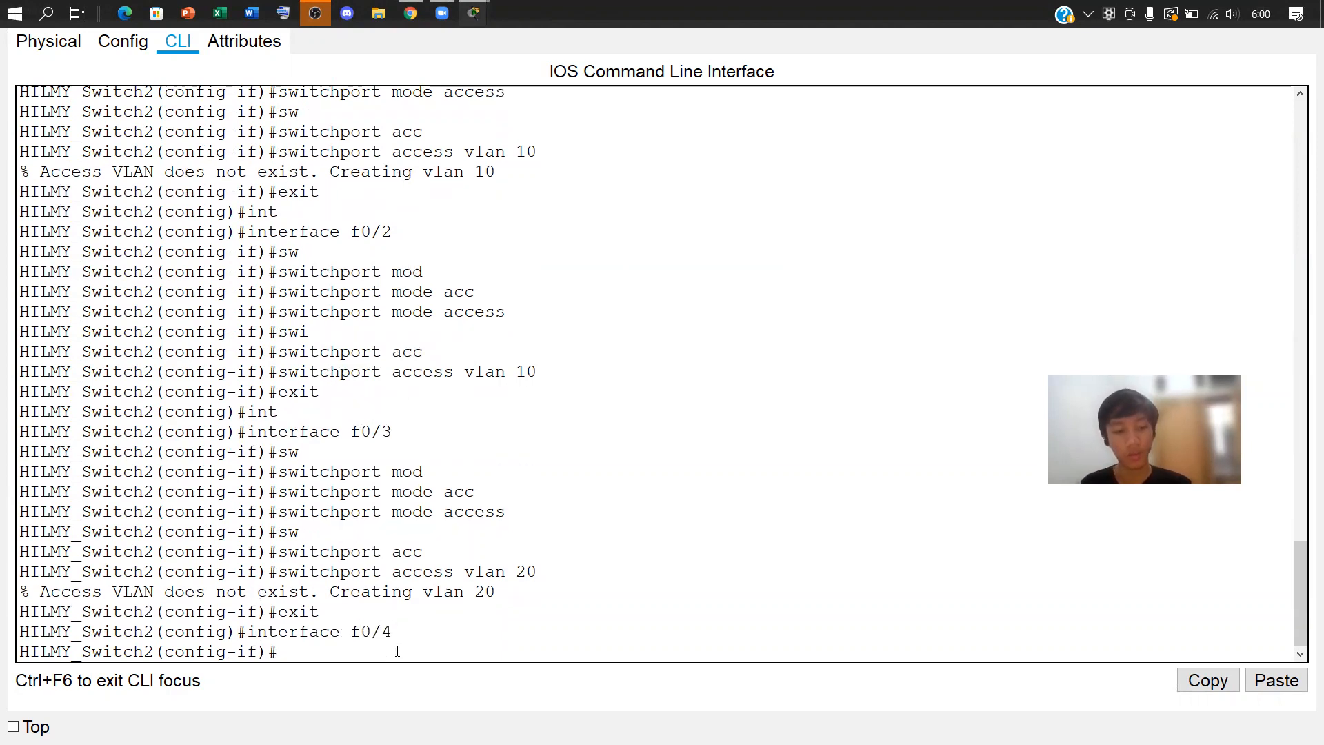
# Set interface f0/4 to access mode with switchport mode access
pyautogui.write('sw')
pyautogui.press('Tab')
pyautogui.write('mod')
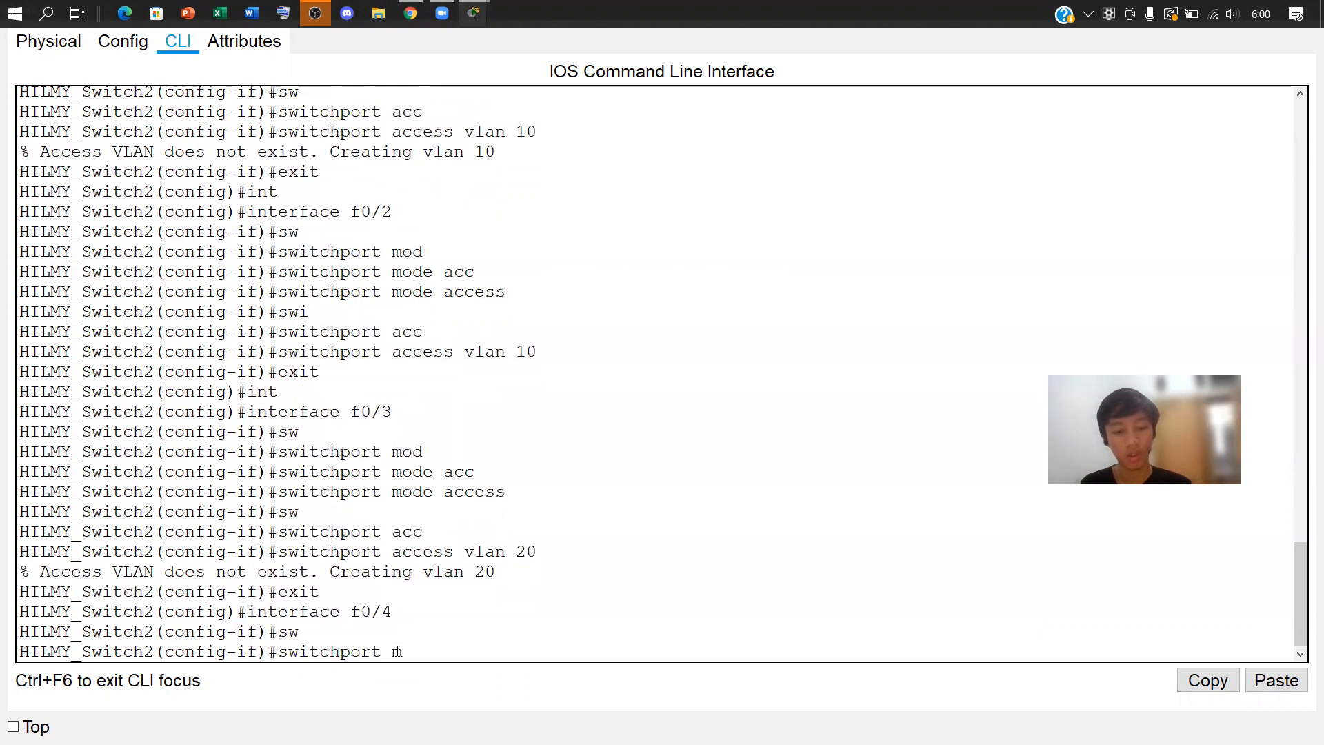
pyautogui.press('Tab')
pyautogui.write('acc')
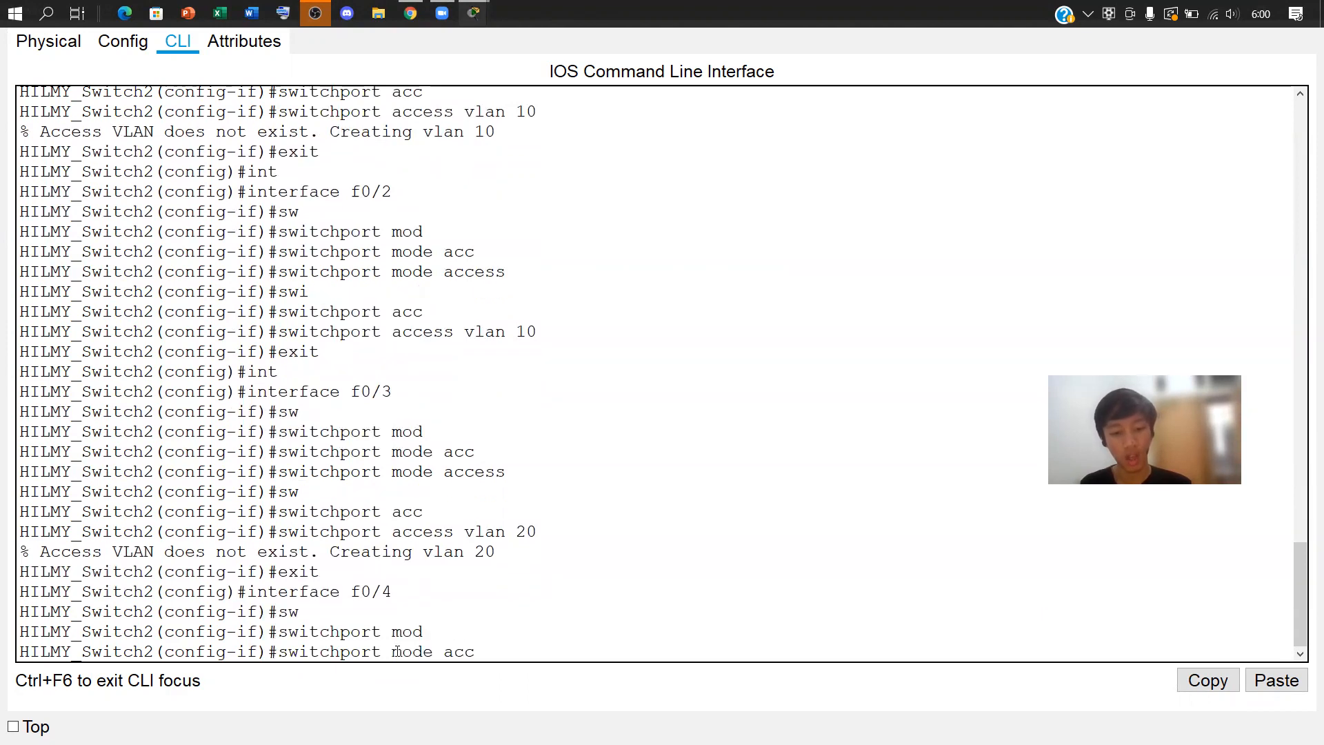
pyautogui.press('Tab')
pyautogui.press('Return')
# Assign interface f0/4 to VLAN 20 with switchport access vlan 20
pyautogui.write('sw')
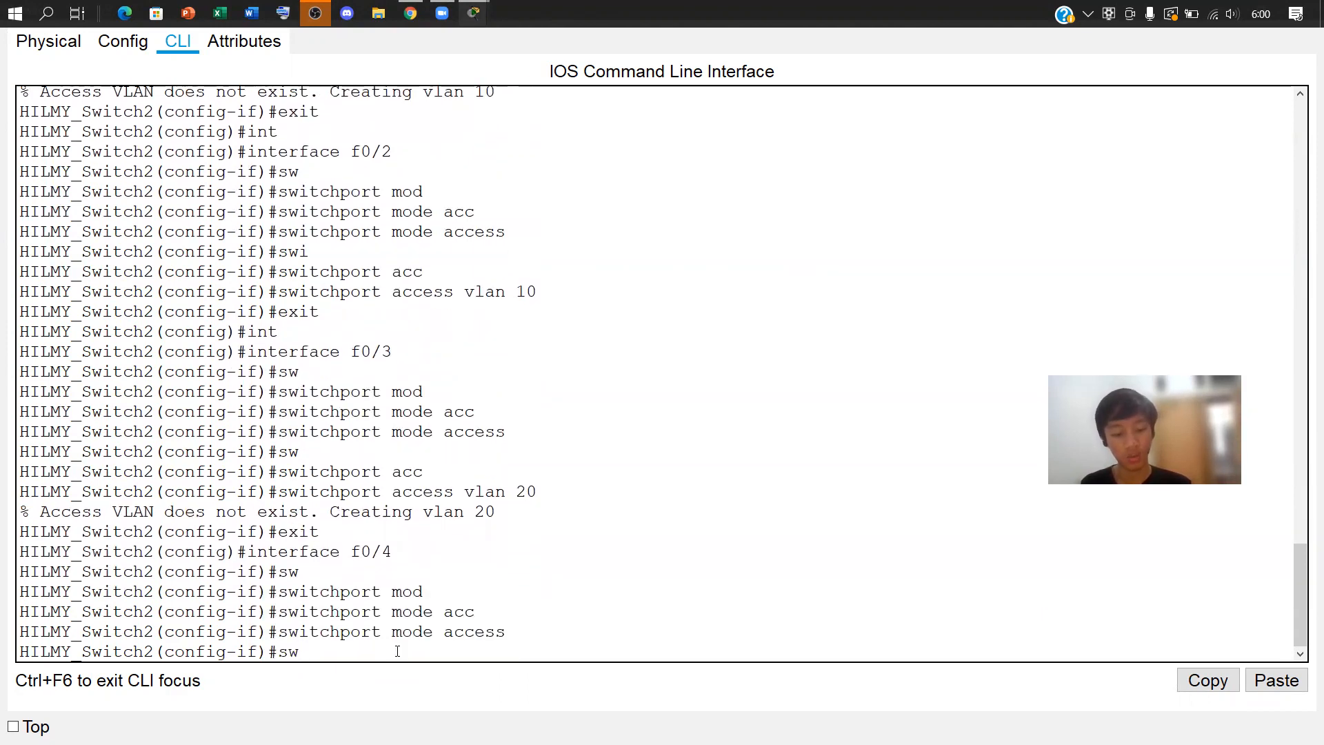
pyautogui.press('Tab')
pyautogui.write('acc')
pyautogui.press('Tab')
pyautogui.write('va')
pyautogui.press('Tab')
pyautogui.press('BackSpace')
pyautogui.write('l')
pyautogui.press('Tab')
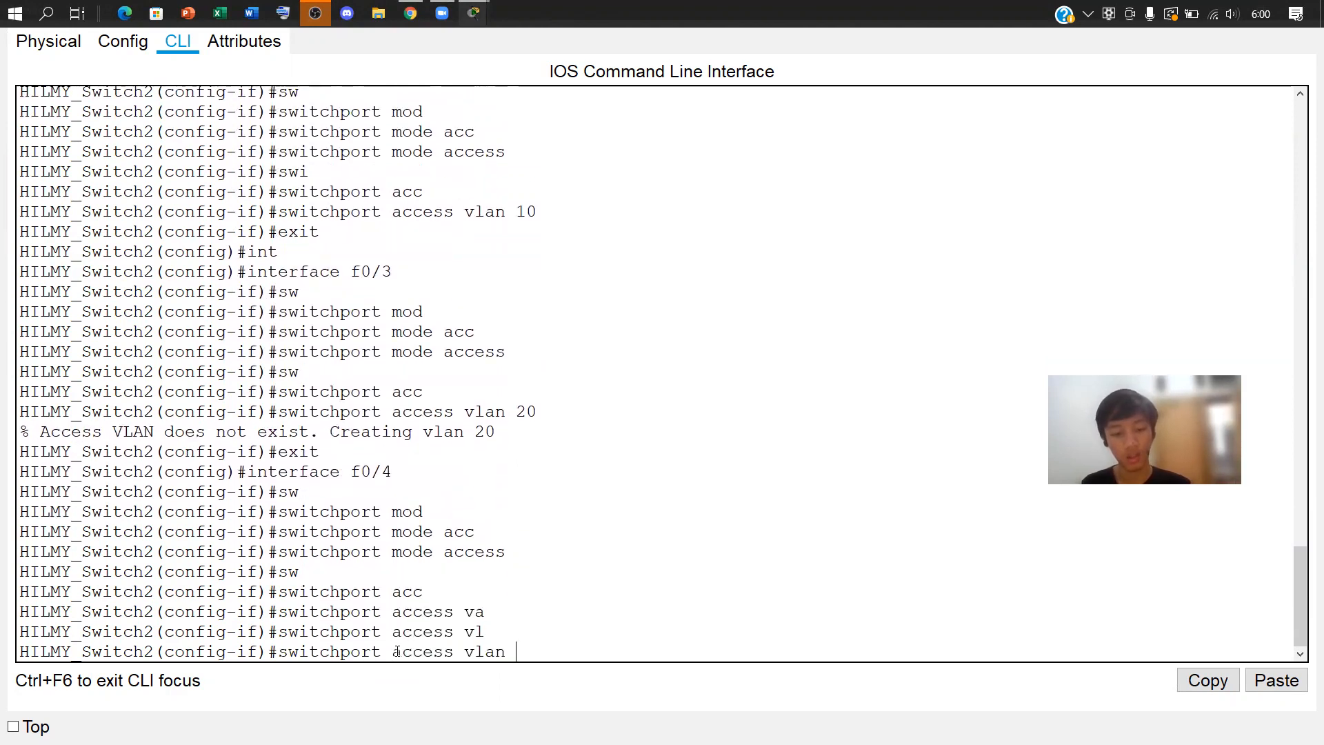
pyautogui.write('20')
pyautogui.press('Return')
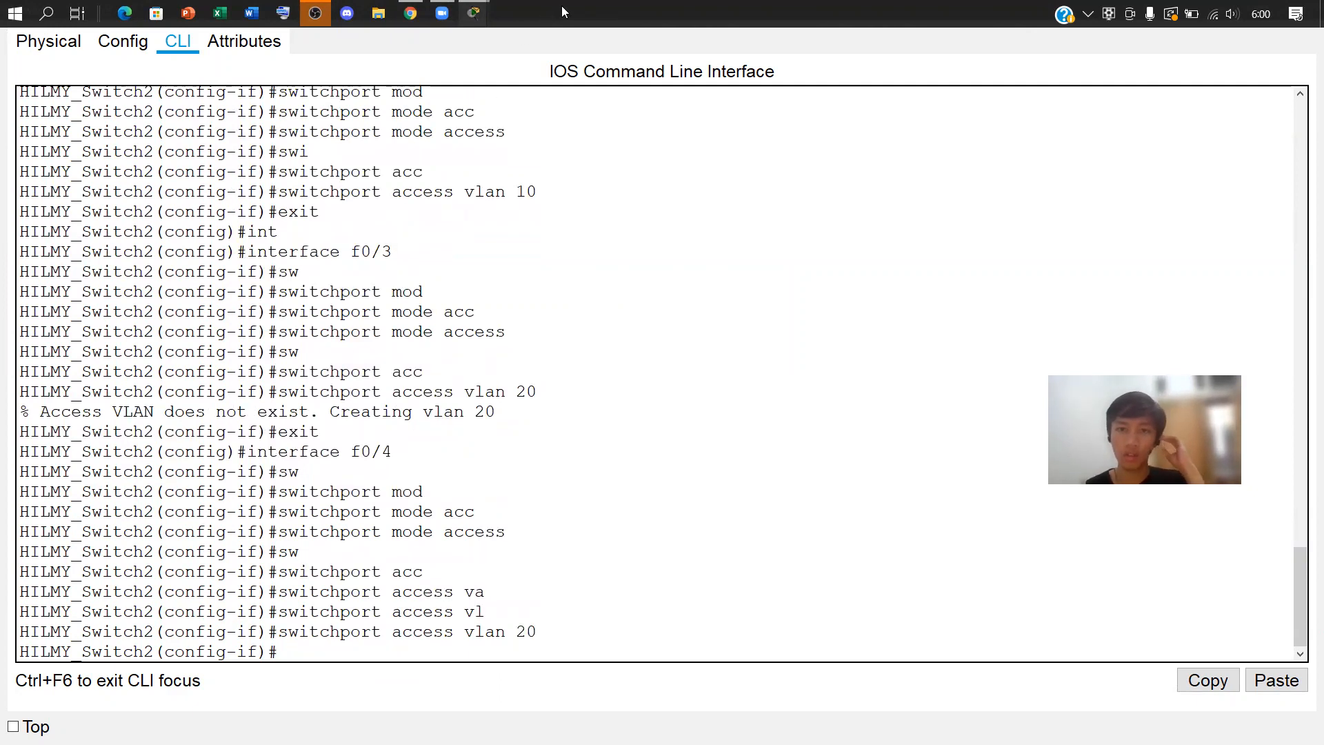
# Dock the Windows taskbar along the left edge of the desktop and close the Switch1 window
pyautogui.moveTo(586, 13); pyautogui.dragTo(138, 345)
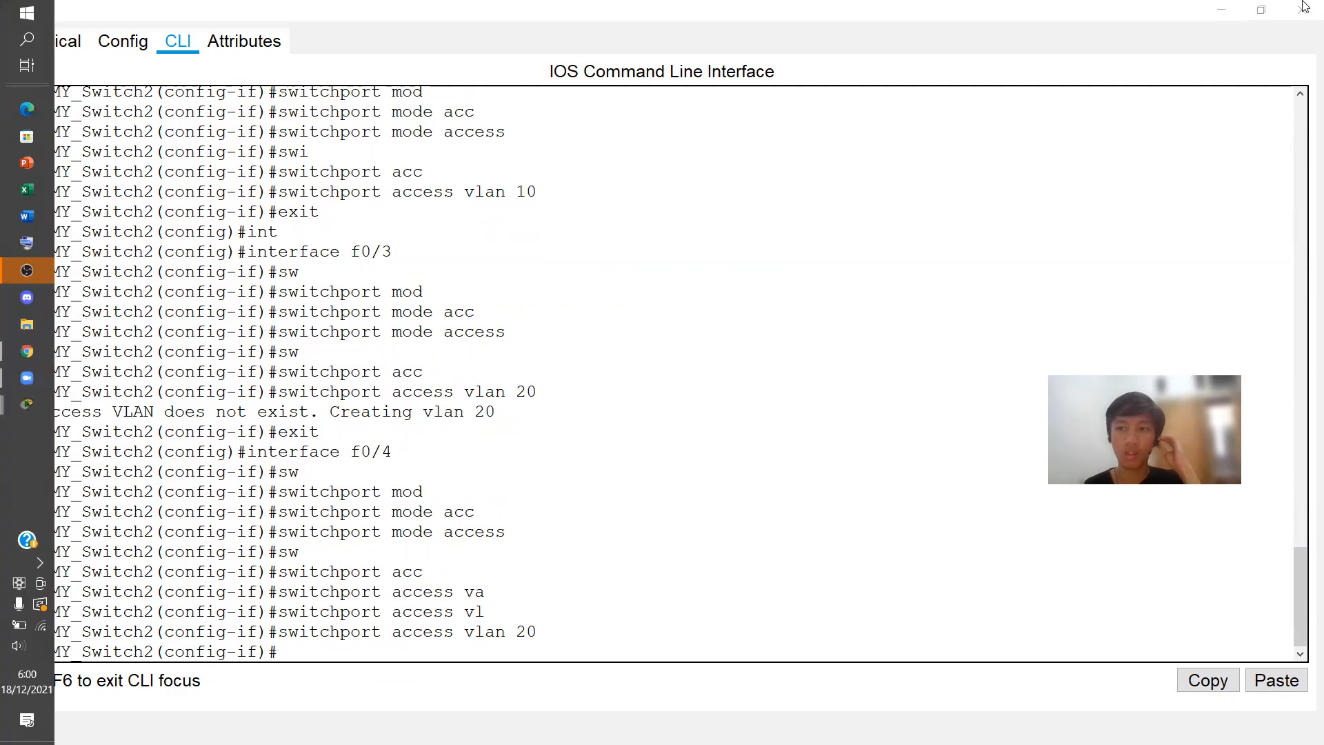
pyautogui.click(1302, 9)
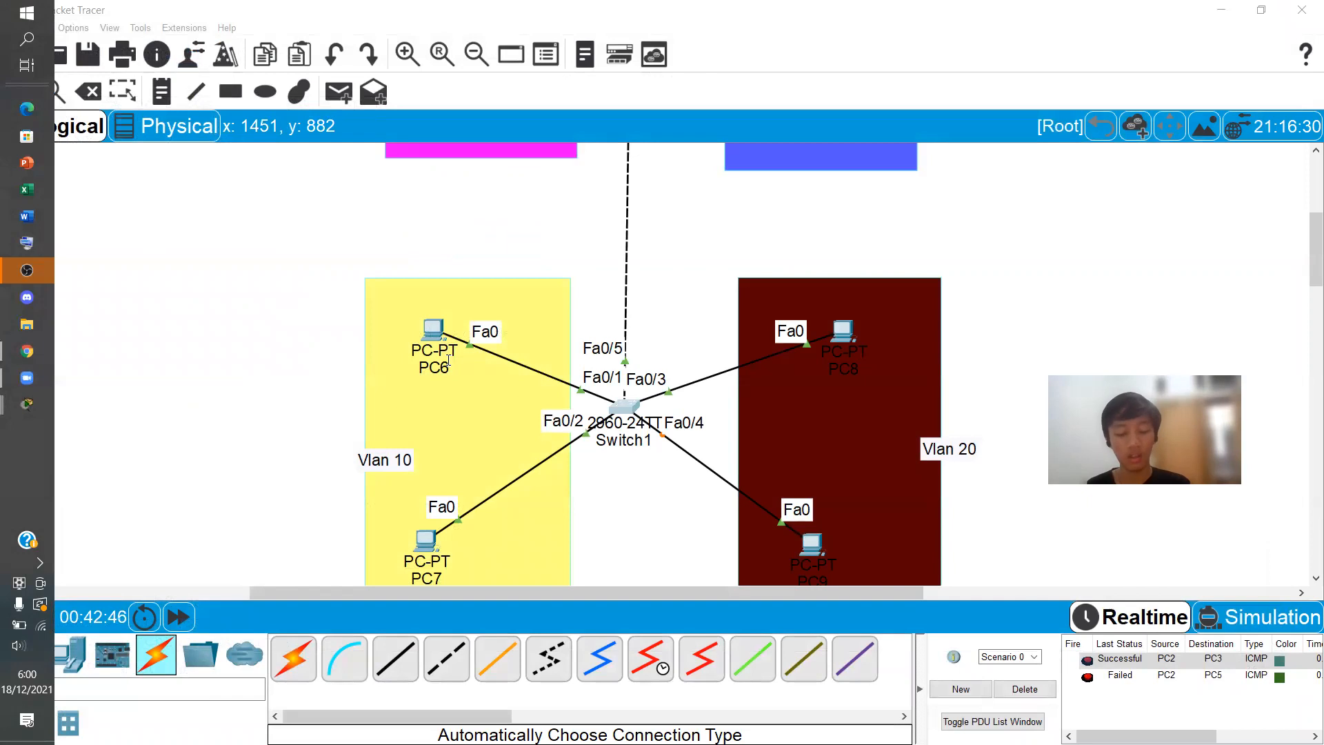
# Test the connection from PC6 to PC7 with a simple PDU and delete the scenario with all its PDUs
pyautogui.click(334, 99)
pyautogui.scroll(-1, 447, 338)
pyautogui.click(446, 276)
pyautogui.click(426, 475)
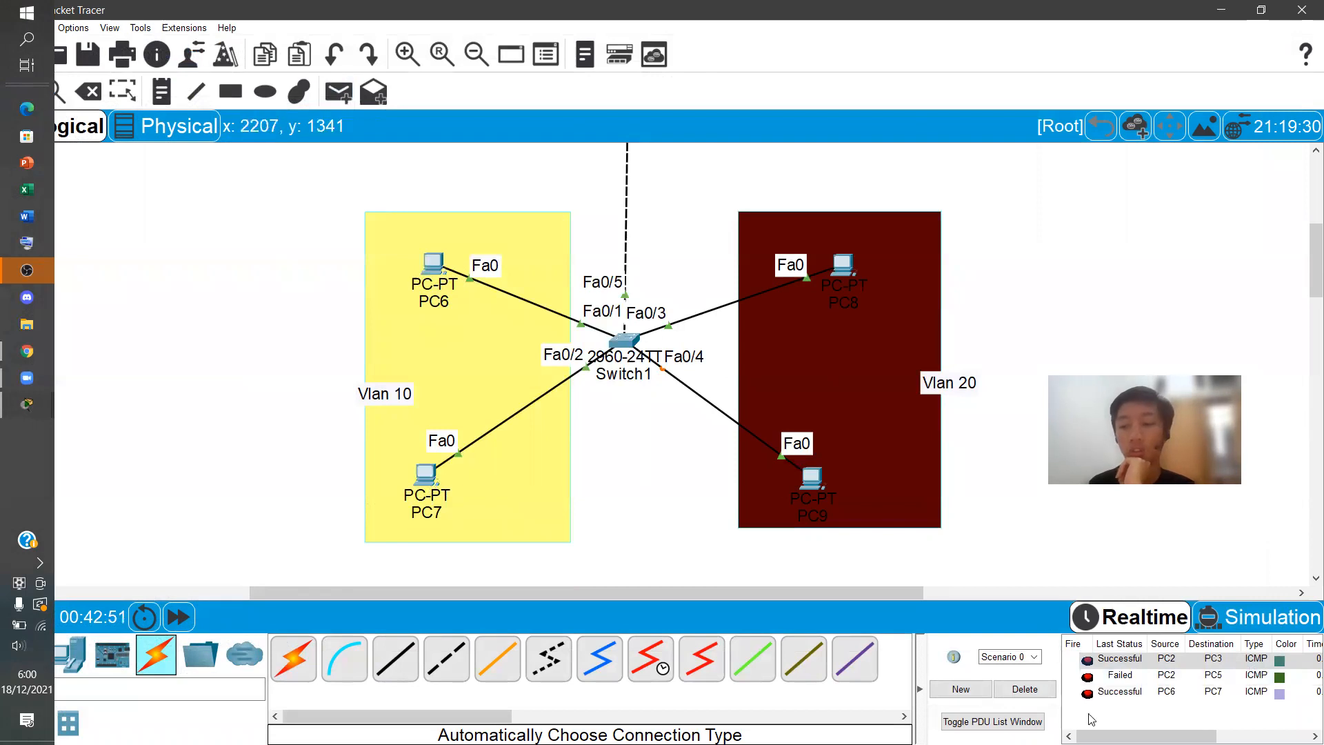
pyautogui.click(1043, 693)
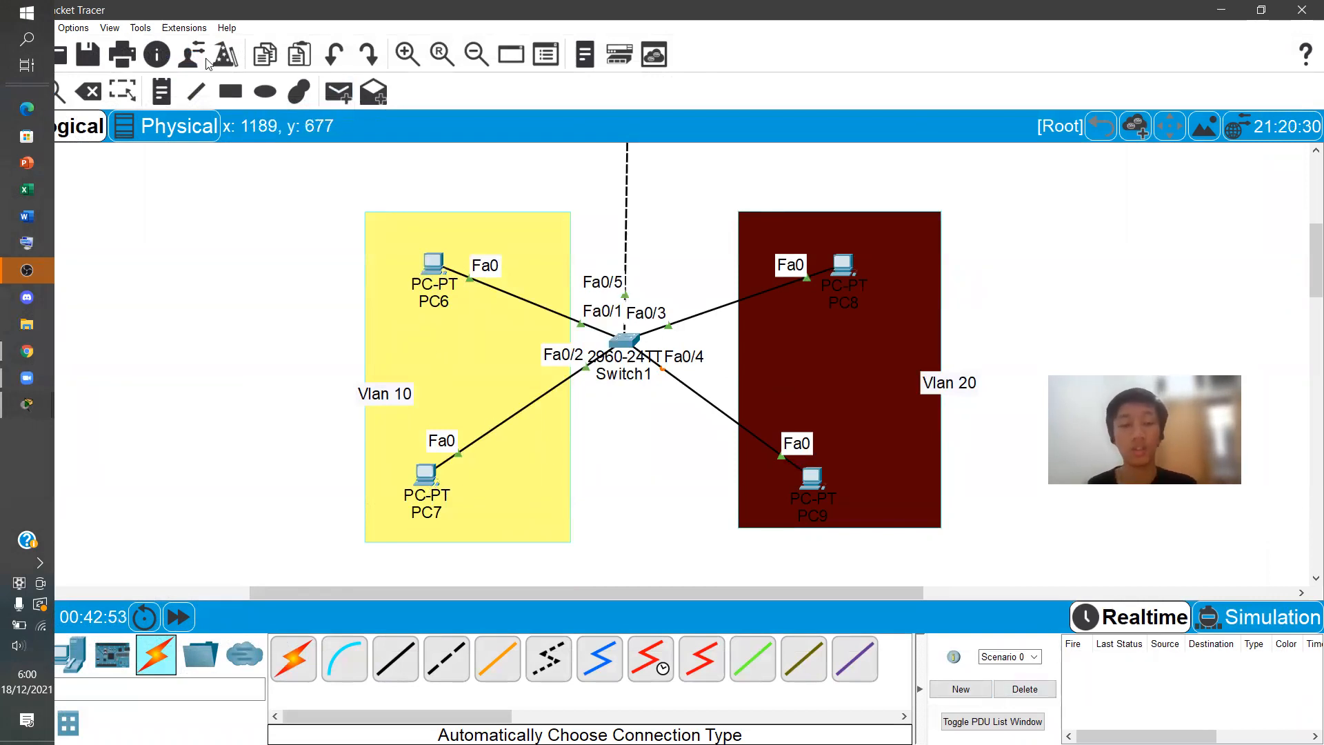
# Send another simple PDU from PC6 to PC7 in the Switch1 VLAN 10 group
pyautogui.click(338, 91)
pyautogui.click(434, 265)
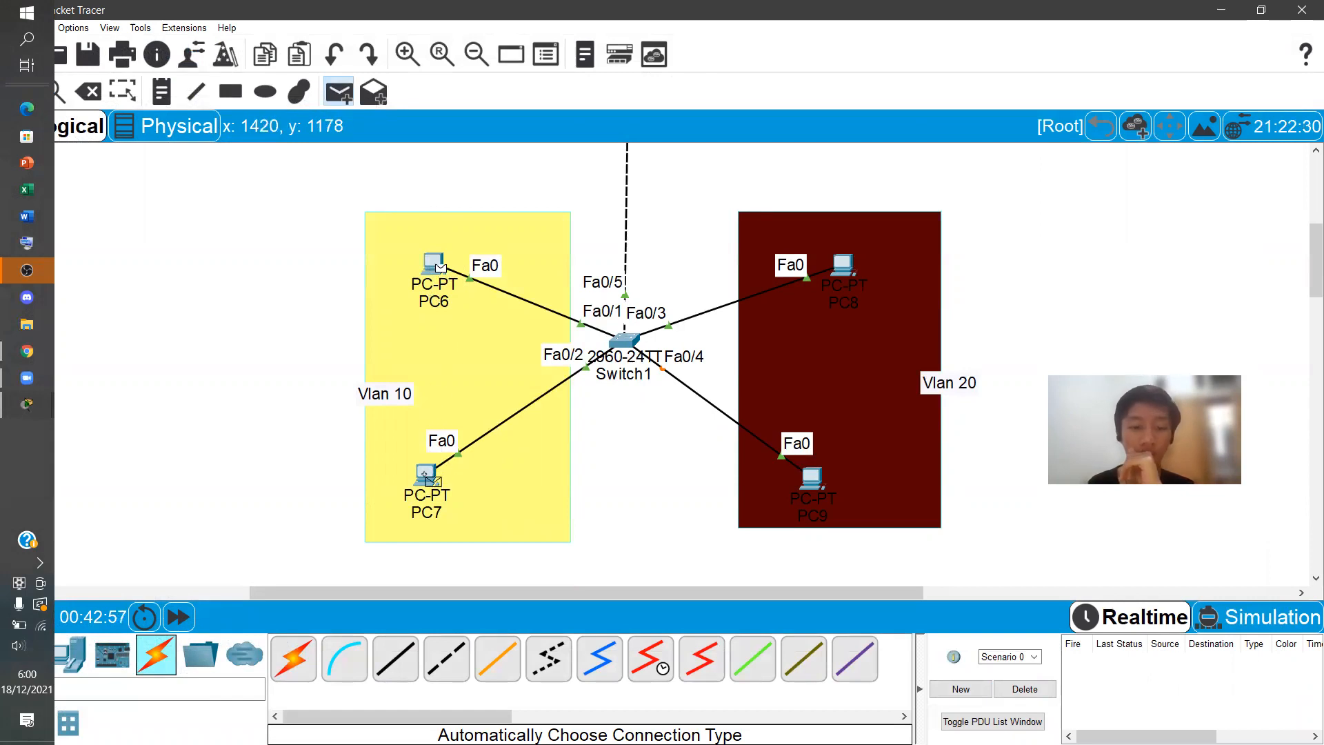
pyautogui.click(426, 476)
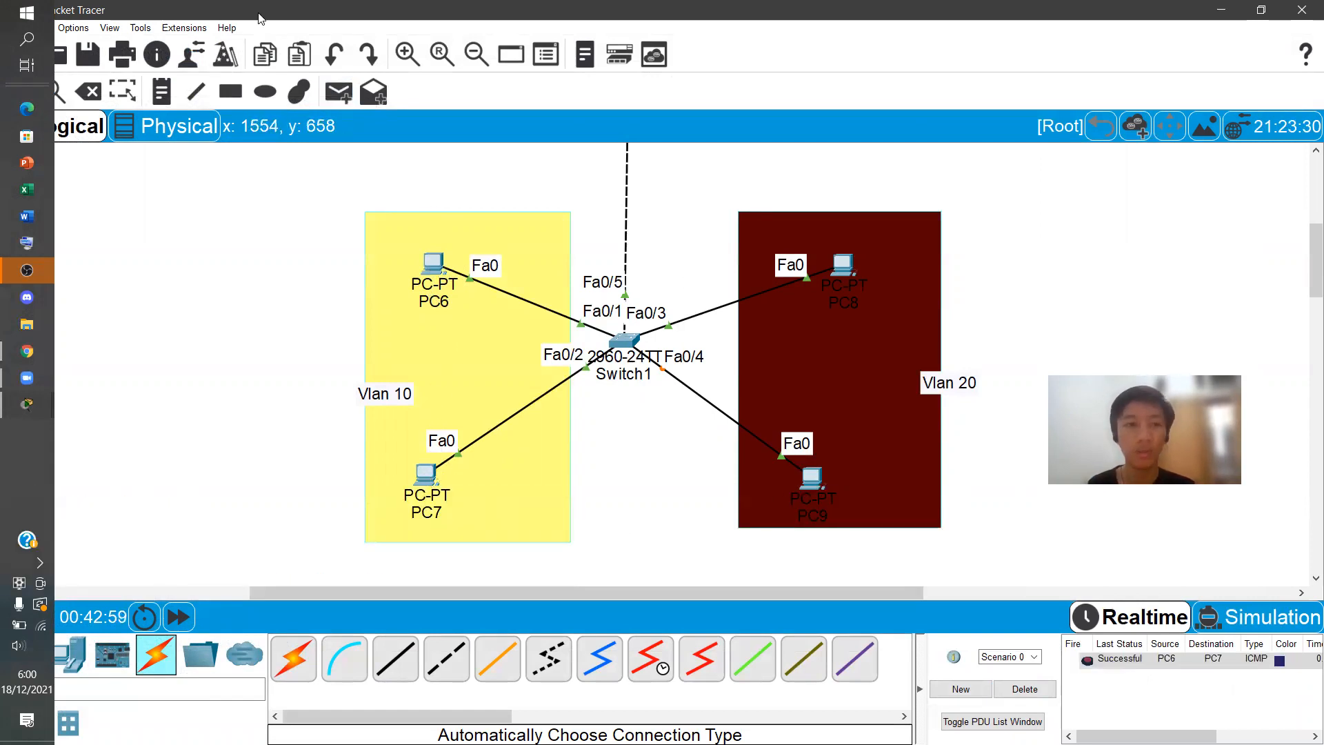
# Test the connection from PC8 to PC9 in the VLAN 20 group with a simple PDU and delete all PDUs
pyautogui.click(331, 99)
pyautogui.click(855, 273)
pyautogui.click(831, 488)
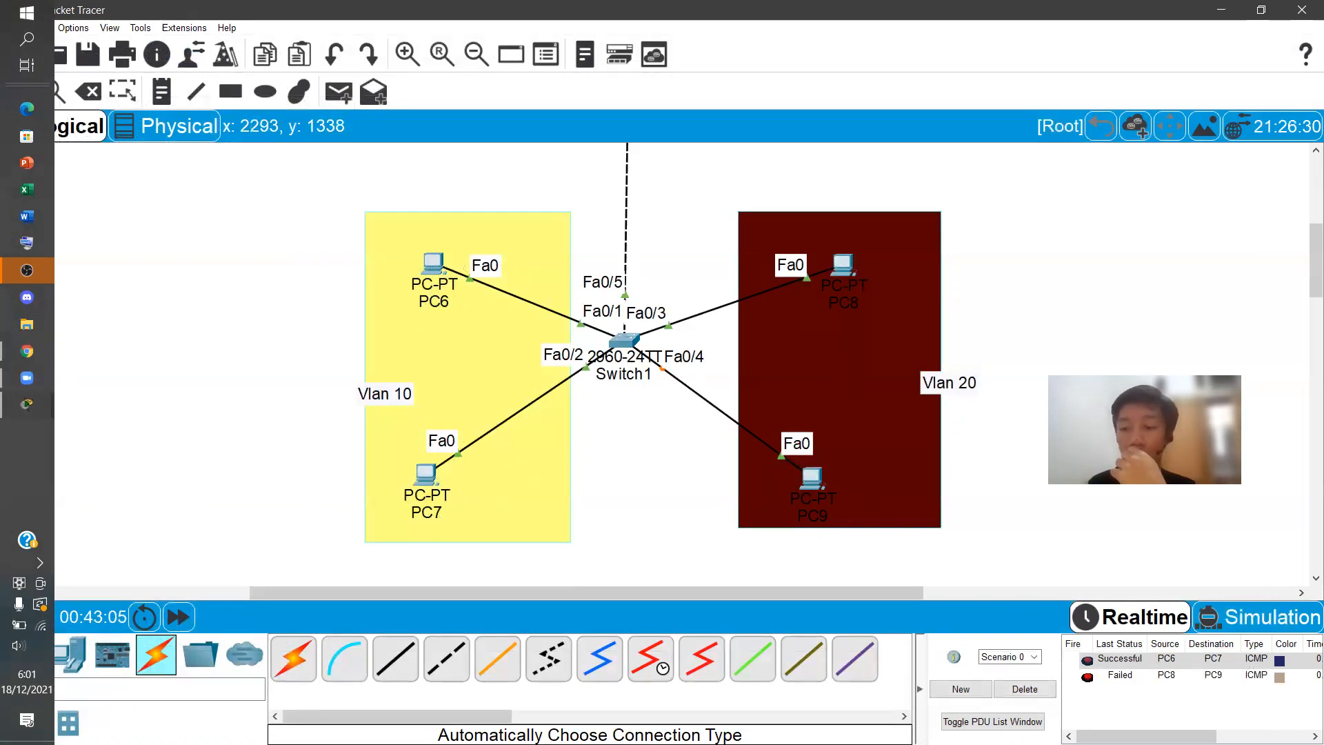
pyautogui.click(1024, 689)
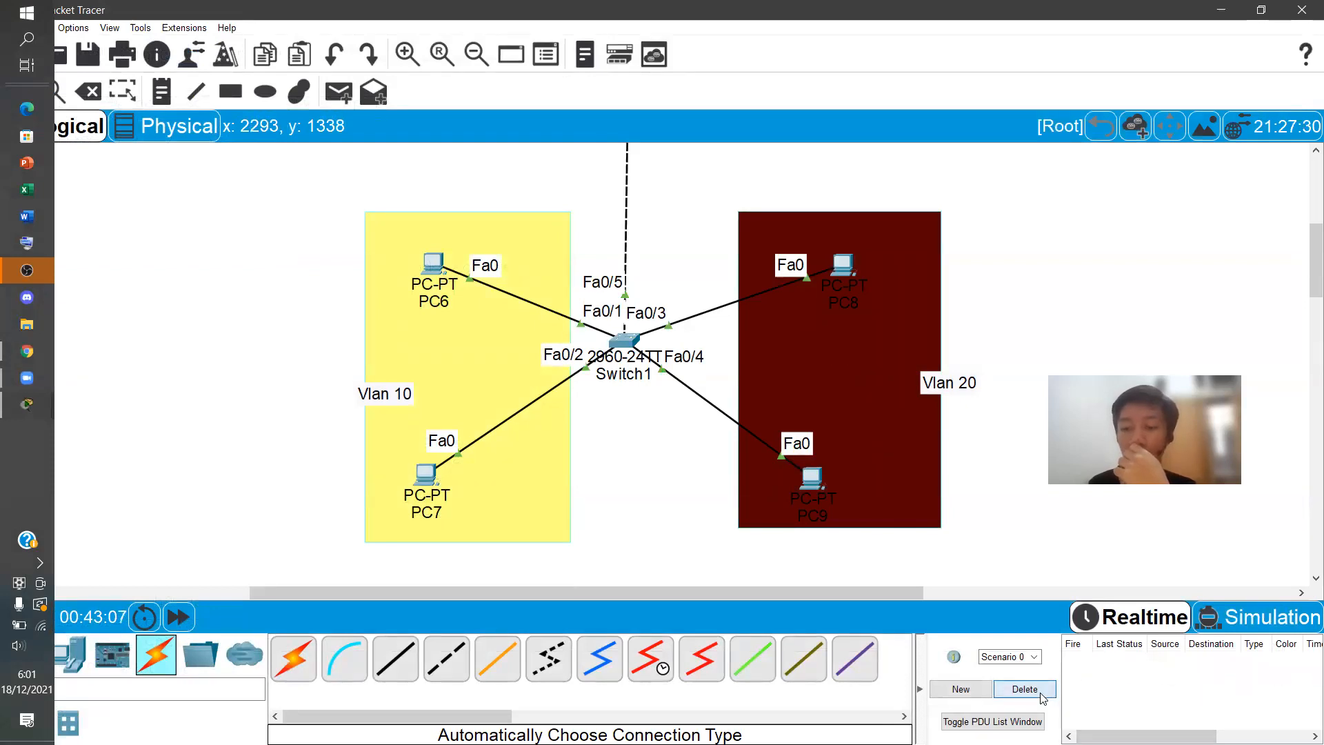
# Repeat the simple PDU test from PC8 to PC9 and clear the PDU list
pyautogui.click(338, 100)
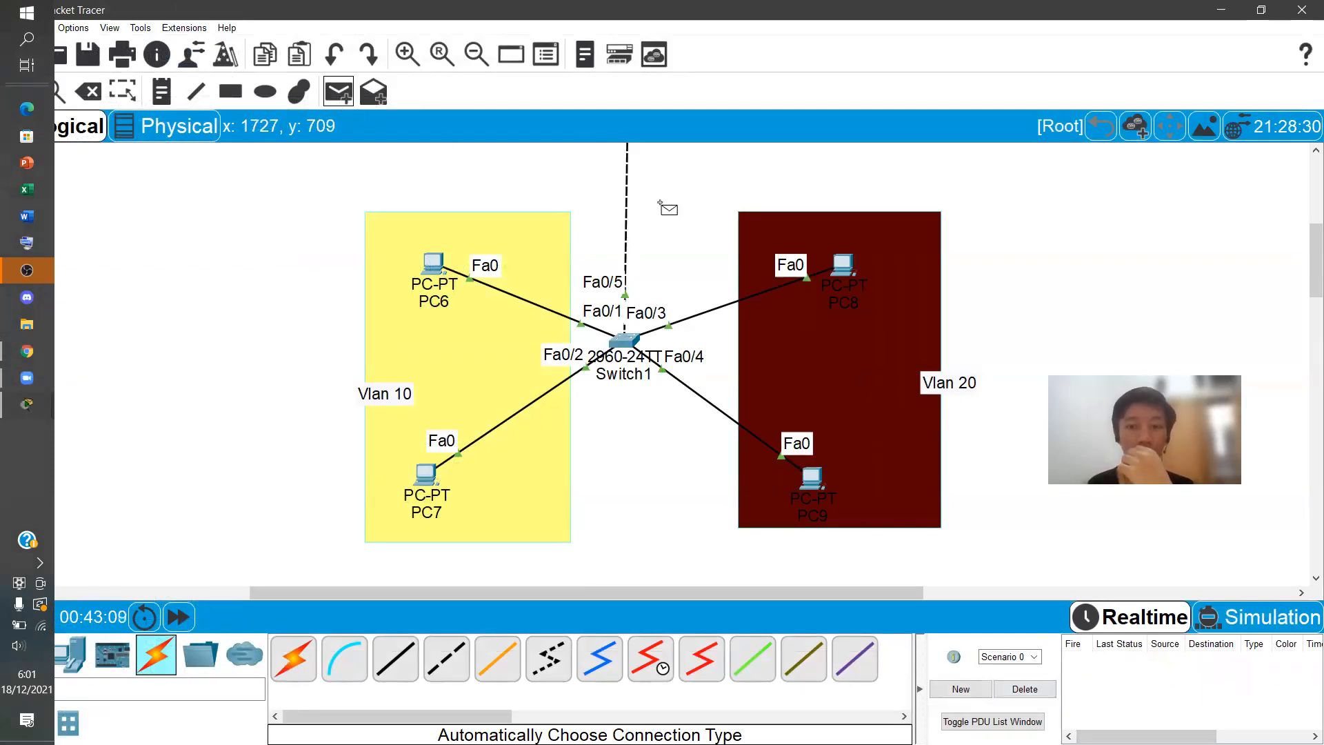
pyautogui.click(843, 264)
pyautogui.click(811, 477)
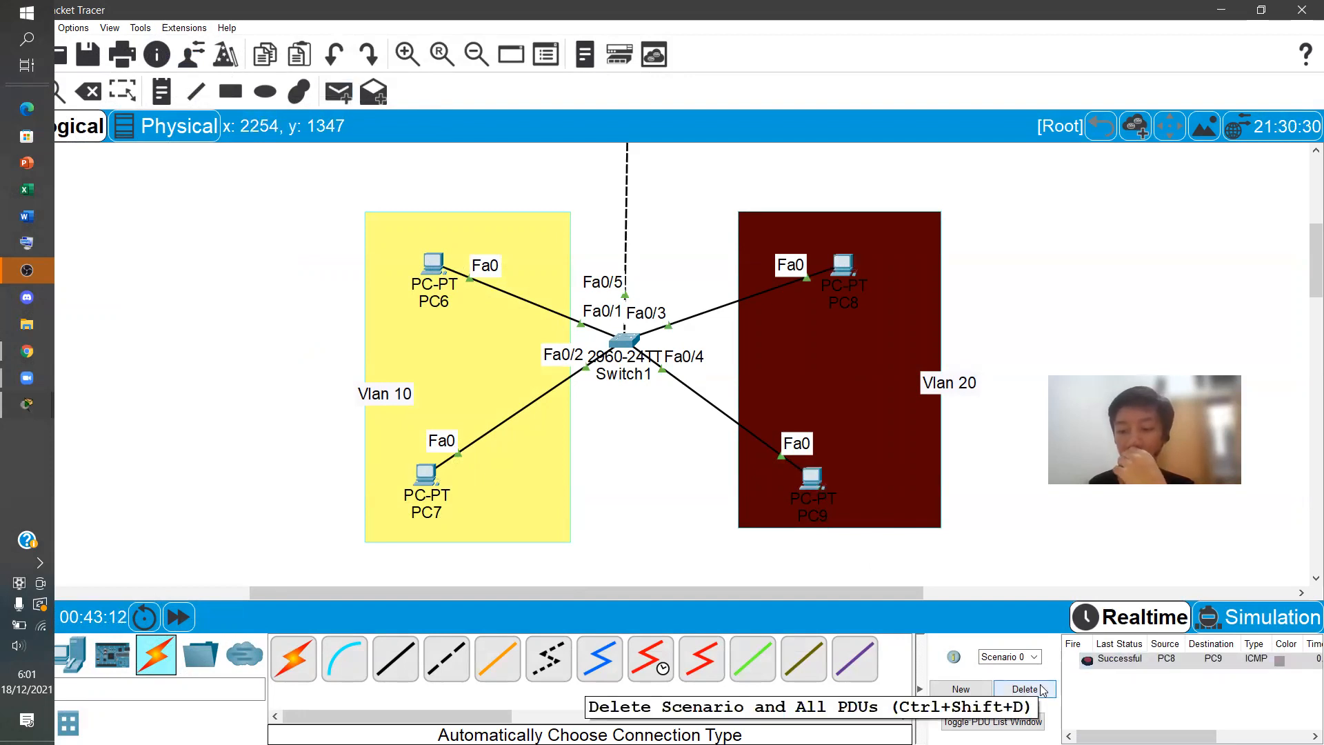
pyautogui.click(1041, 690)
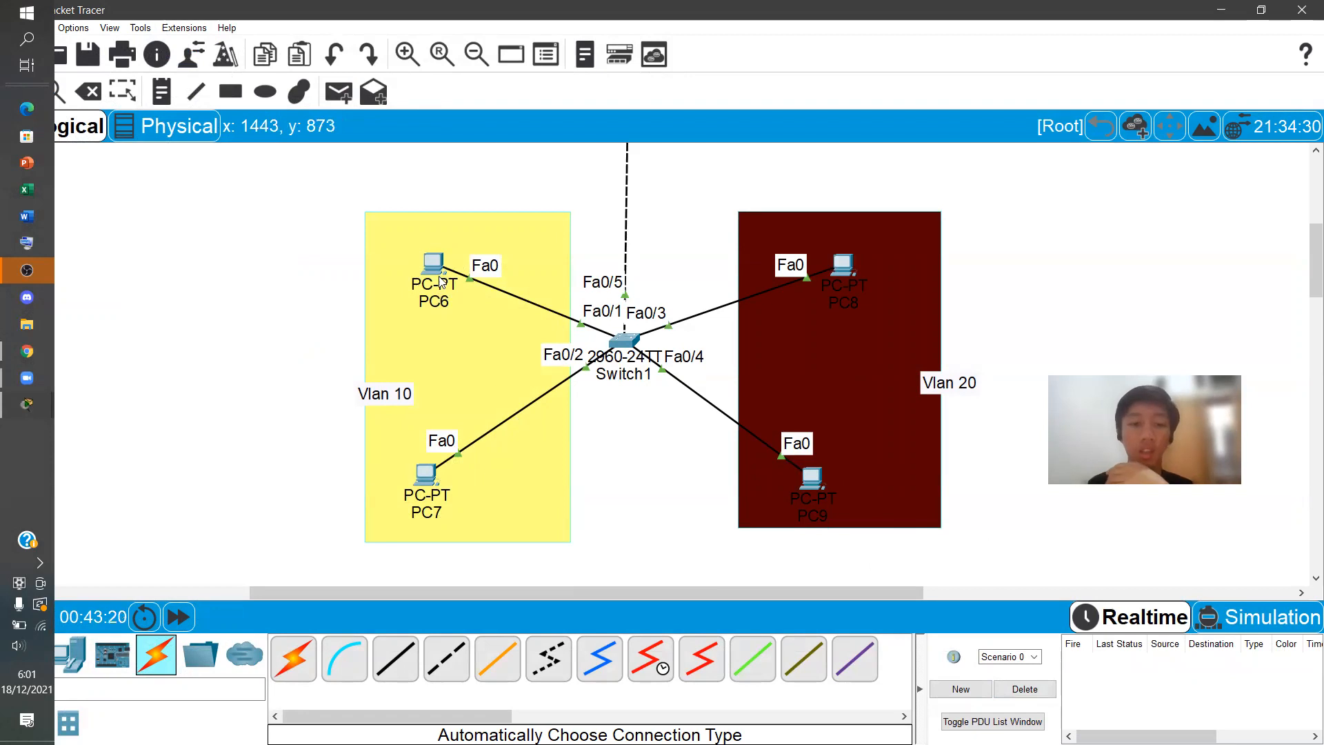
# Fast-forward the simulation time and examine the link between the upper switch and Switch1 across all four VLAN groups
pyautogui.scroll(3, 683, 422)
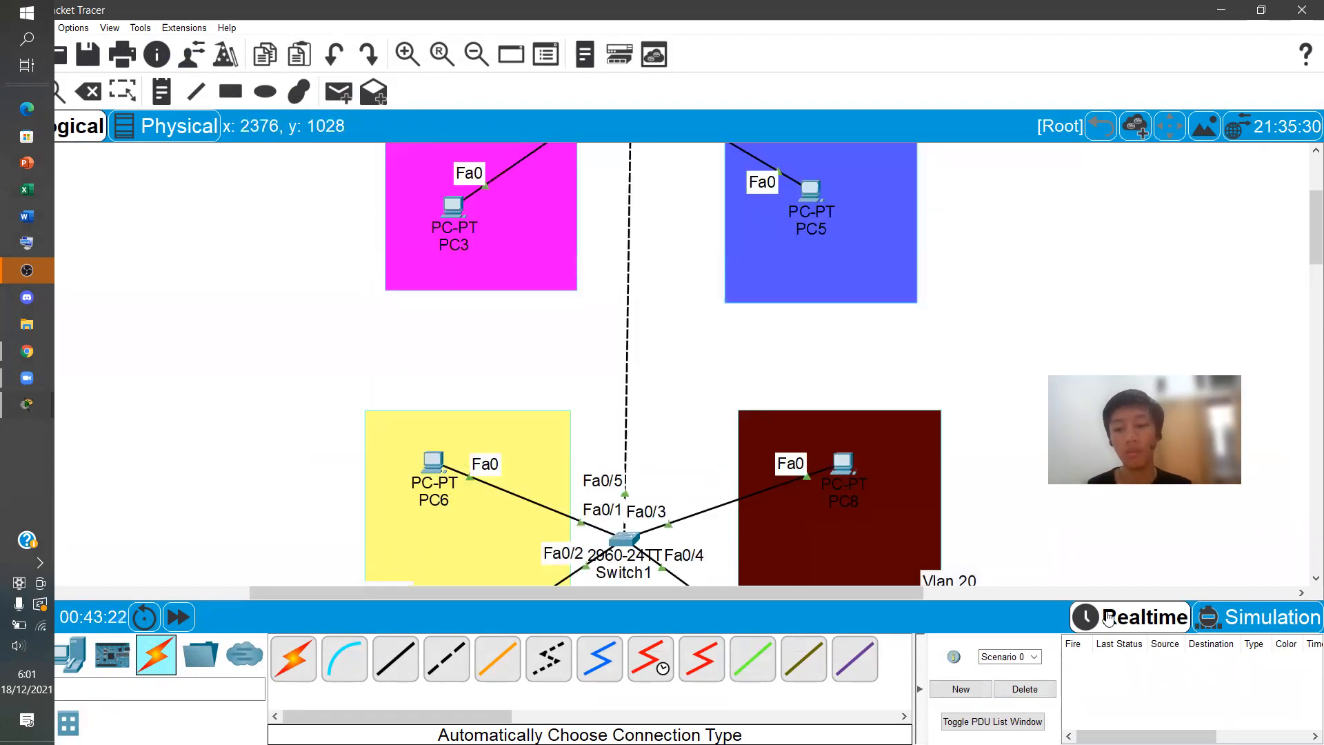
pyautogui.click(476, 54)
pyautogui.click(475, 53)
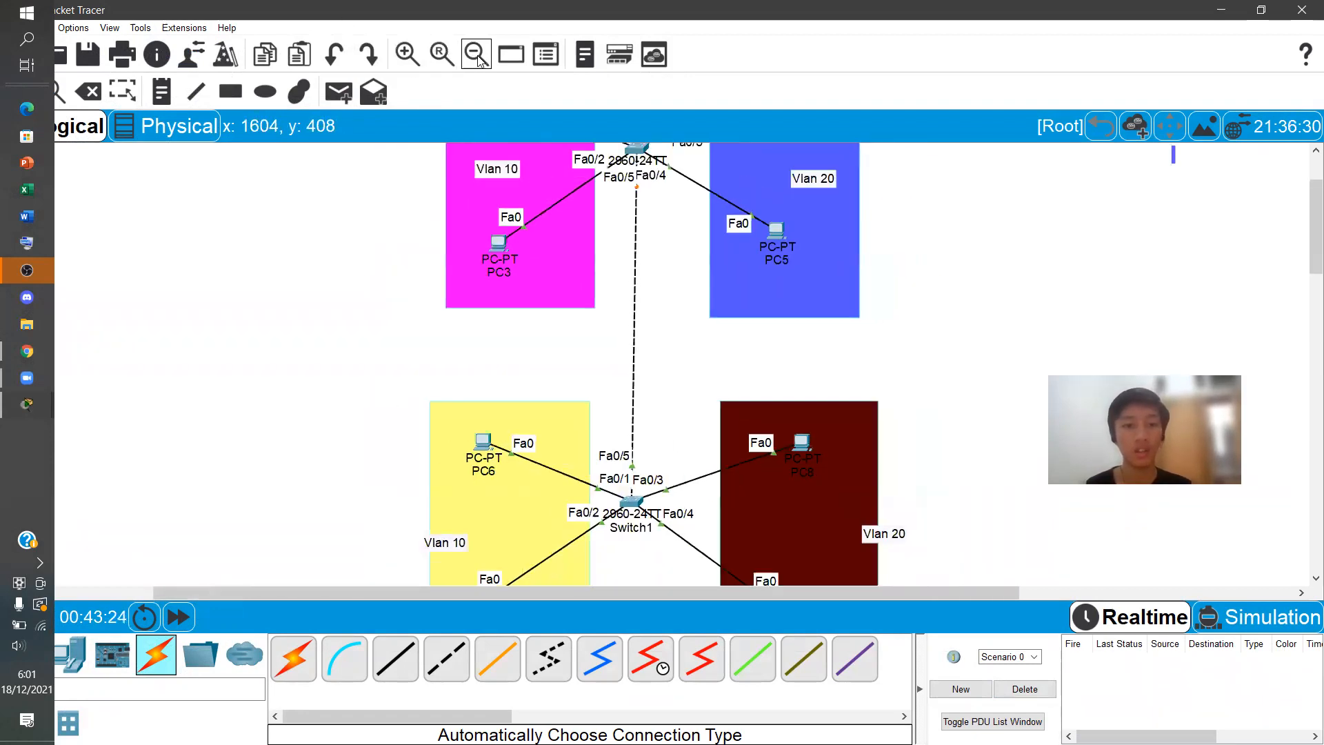
pyautogui.click(476, 54)
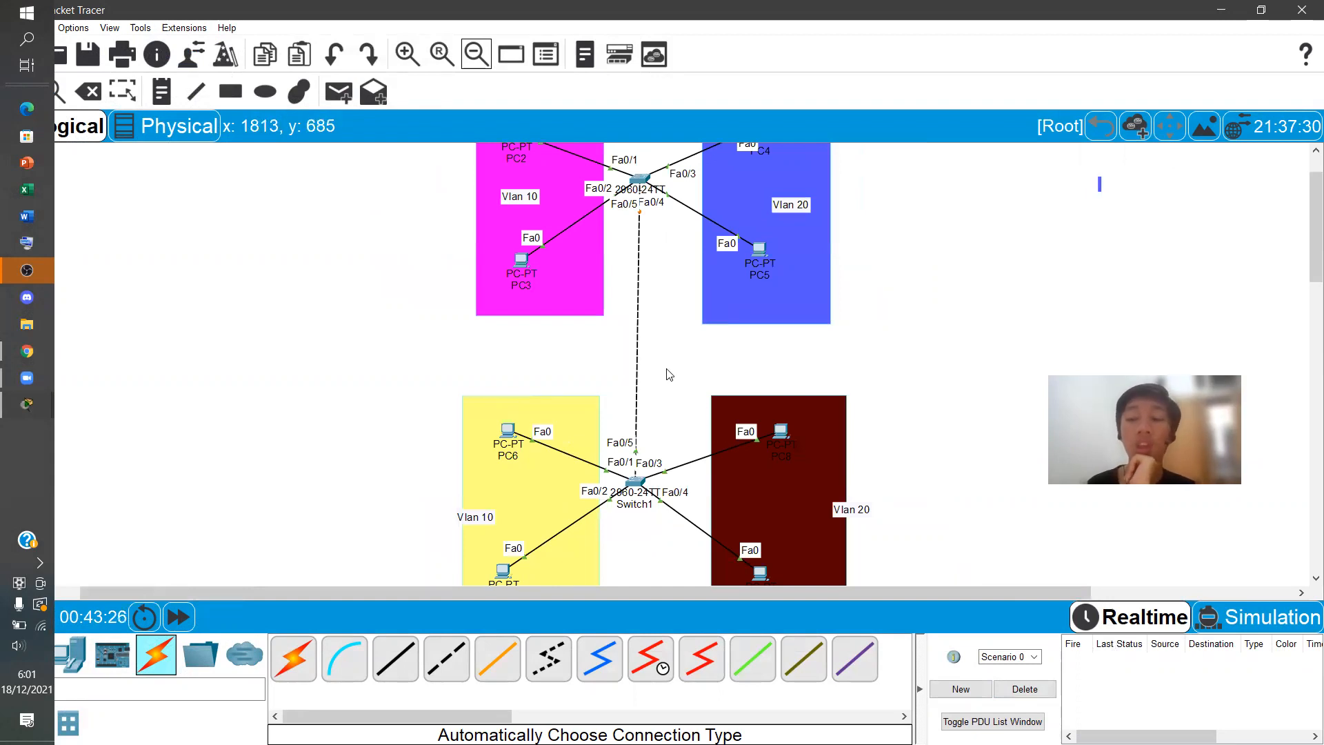
pyautogui.click(180, 616)
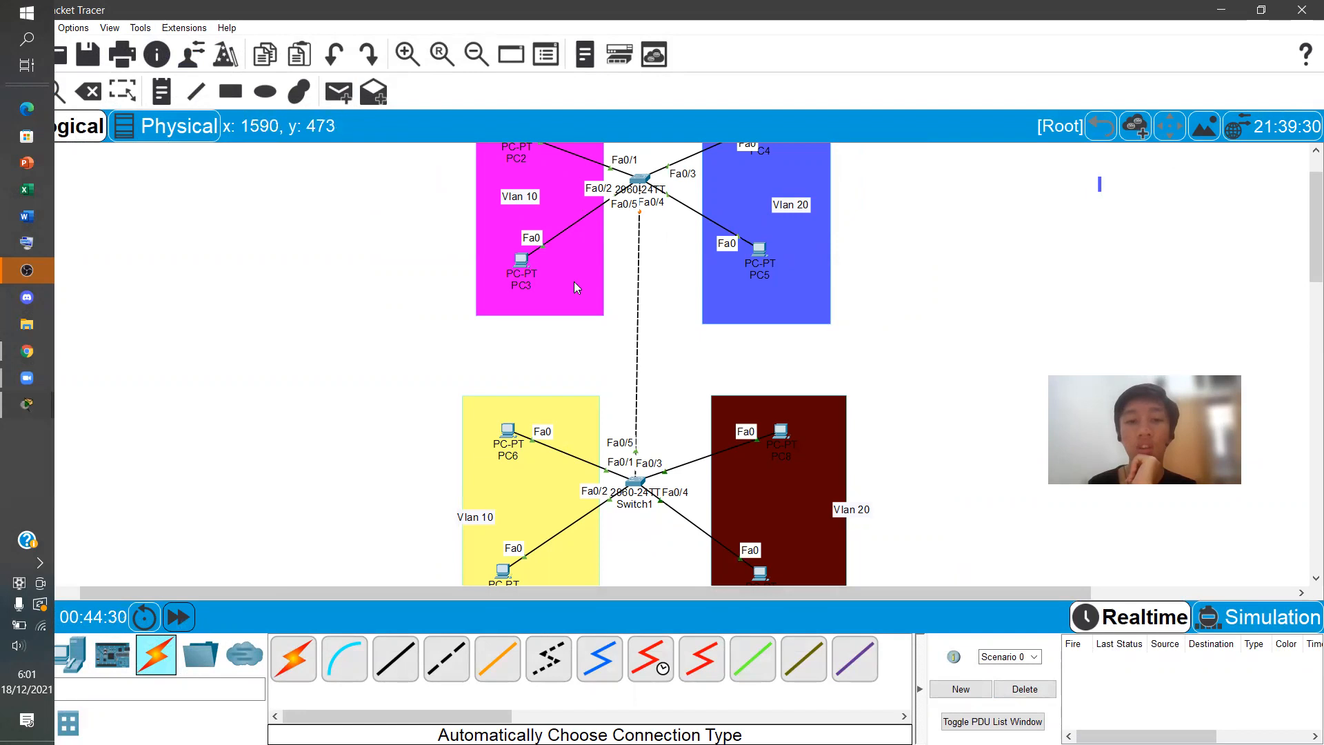
pyautogui.scroll(1, 547, 313)
pyautogui.scroll(-2, 519, 254)
pyautogui.scroll(2, 520, 255)
pyautogui.scroll(-3, 536, 415)
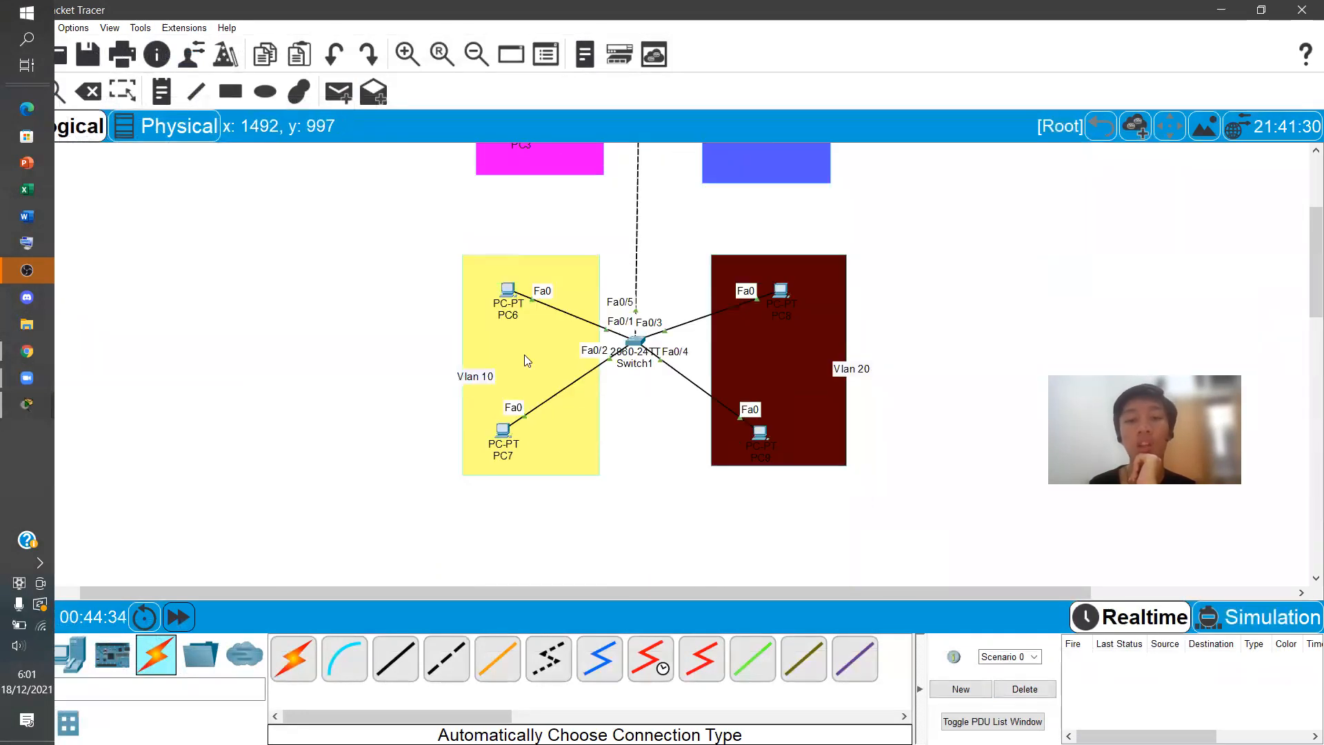
pyautogui.scroll(1, 703, 382)
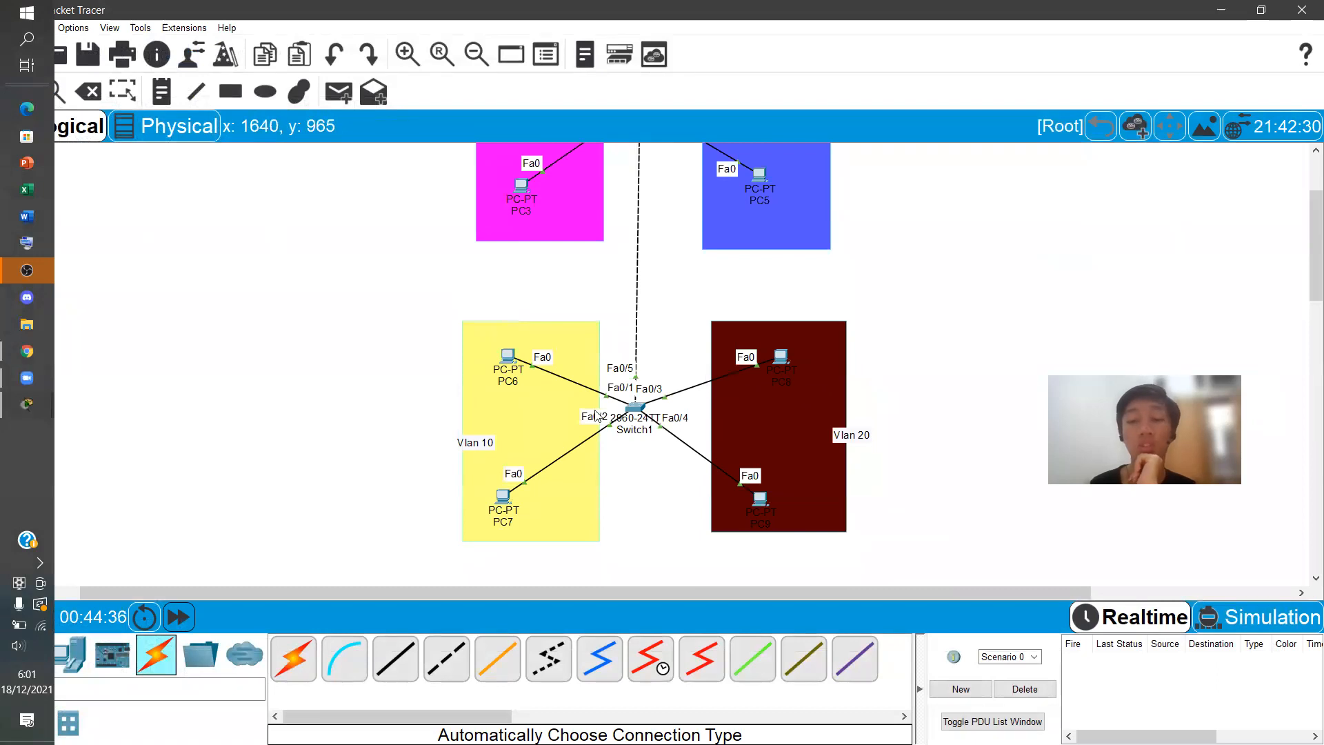
pyautogui.scroll(2, 602, 420)
pyautogui.scroll(-1, 589, 398)
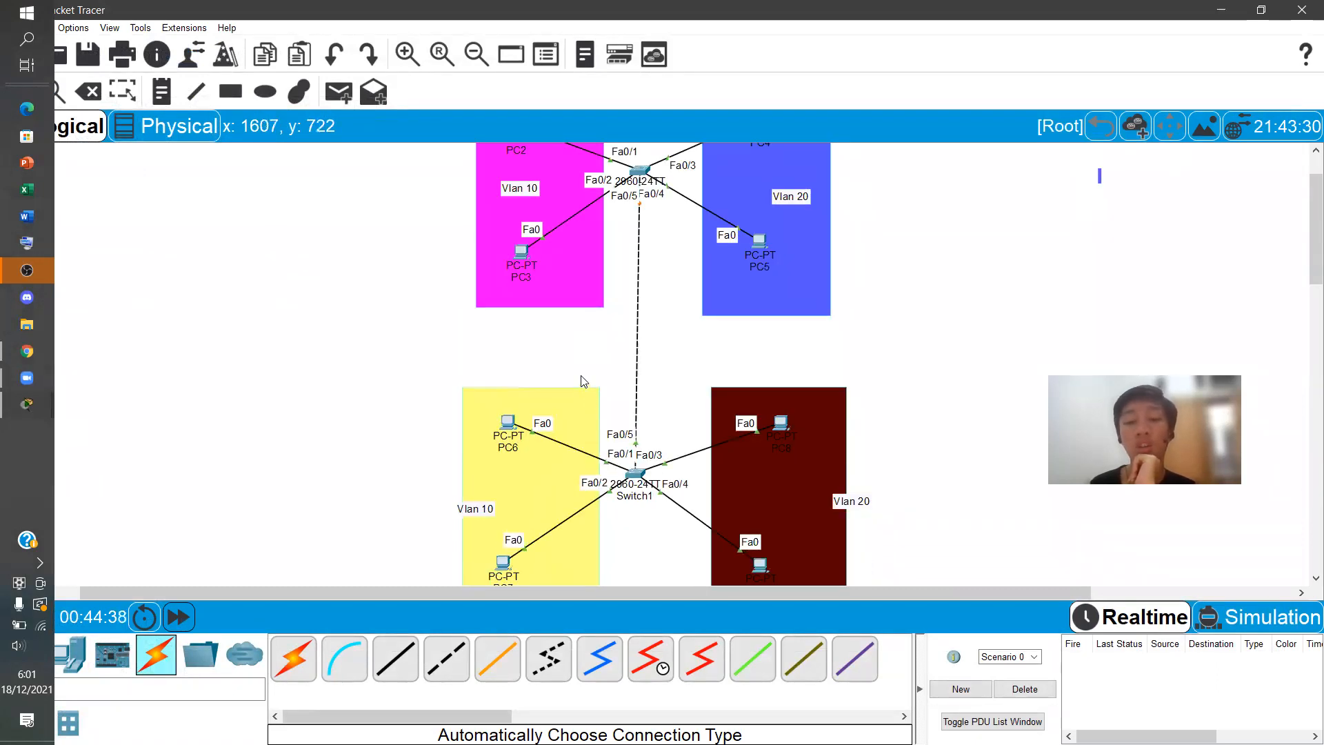
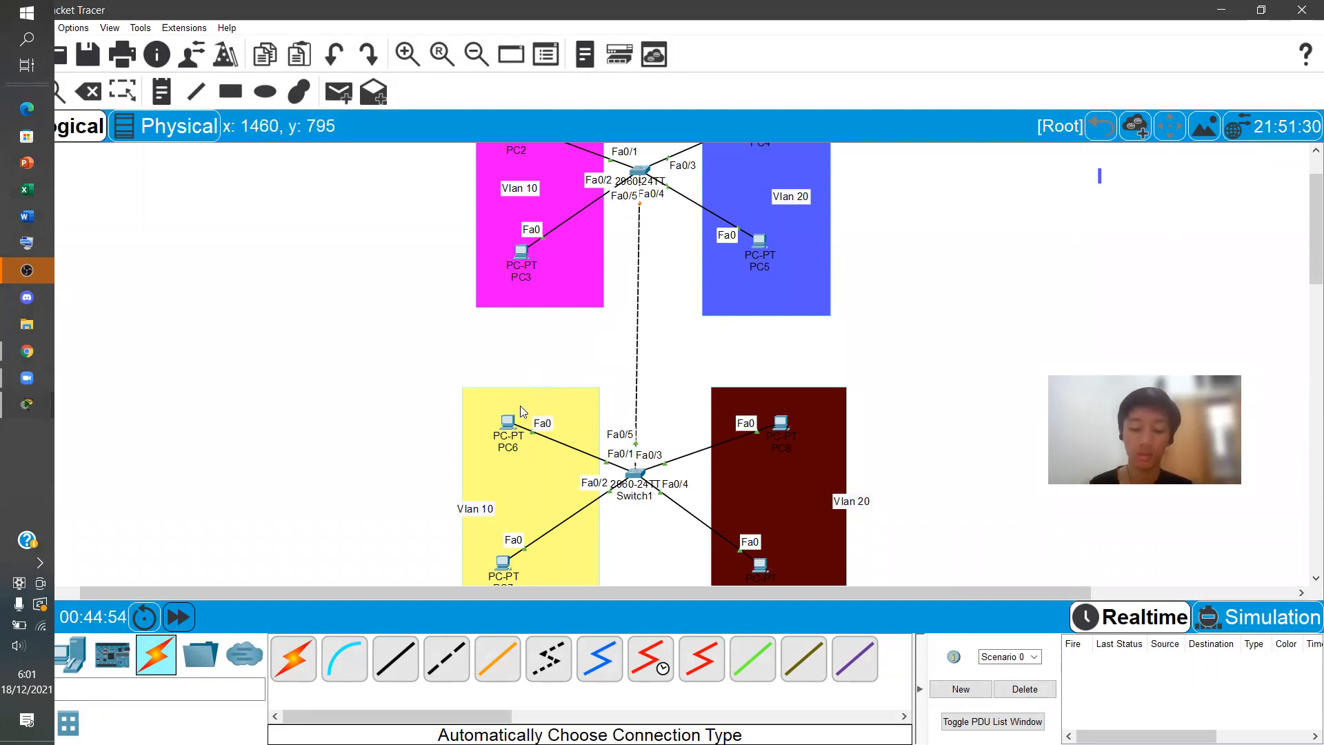
# Test the connection from PC6 to PC3 across the two switches with a simple PDU, fire it again and delete it
pyautogui.click(339, 91)
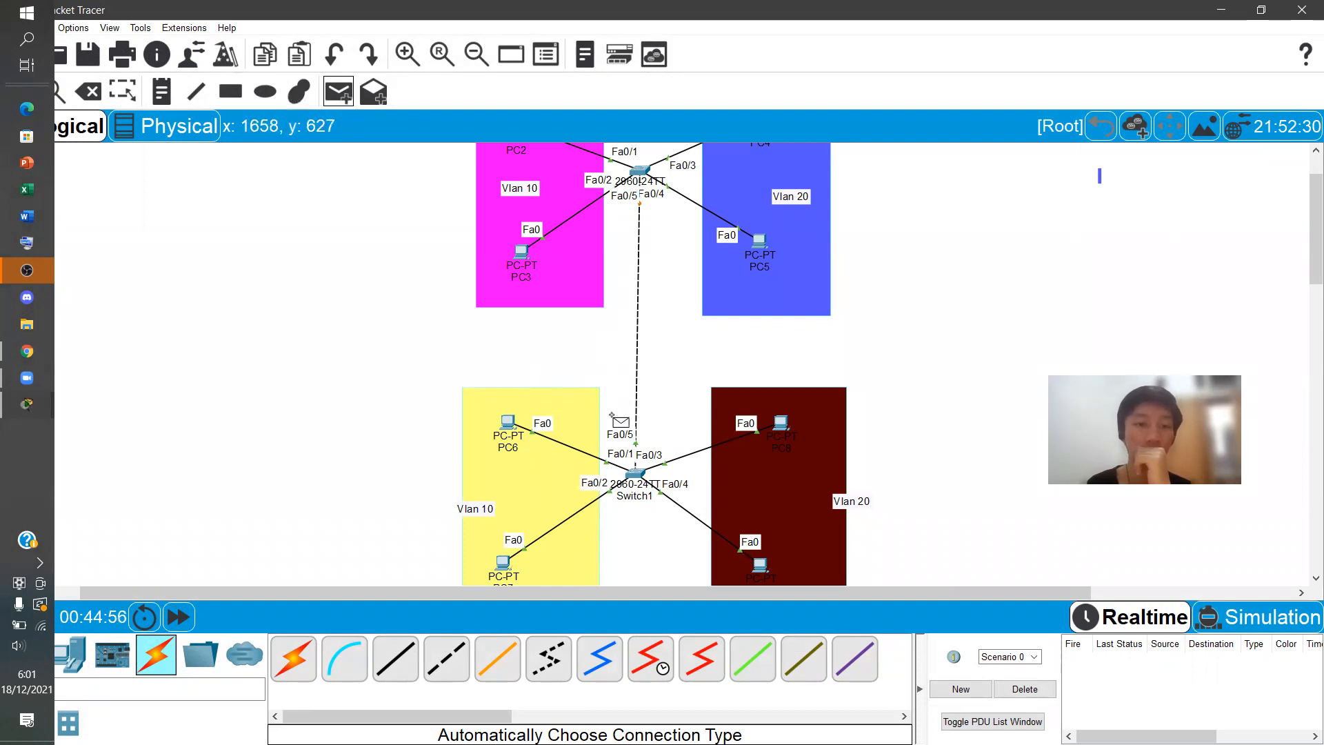
pyautogui.click(514, 424)
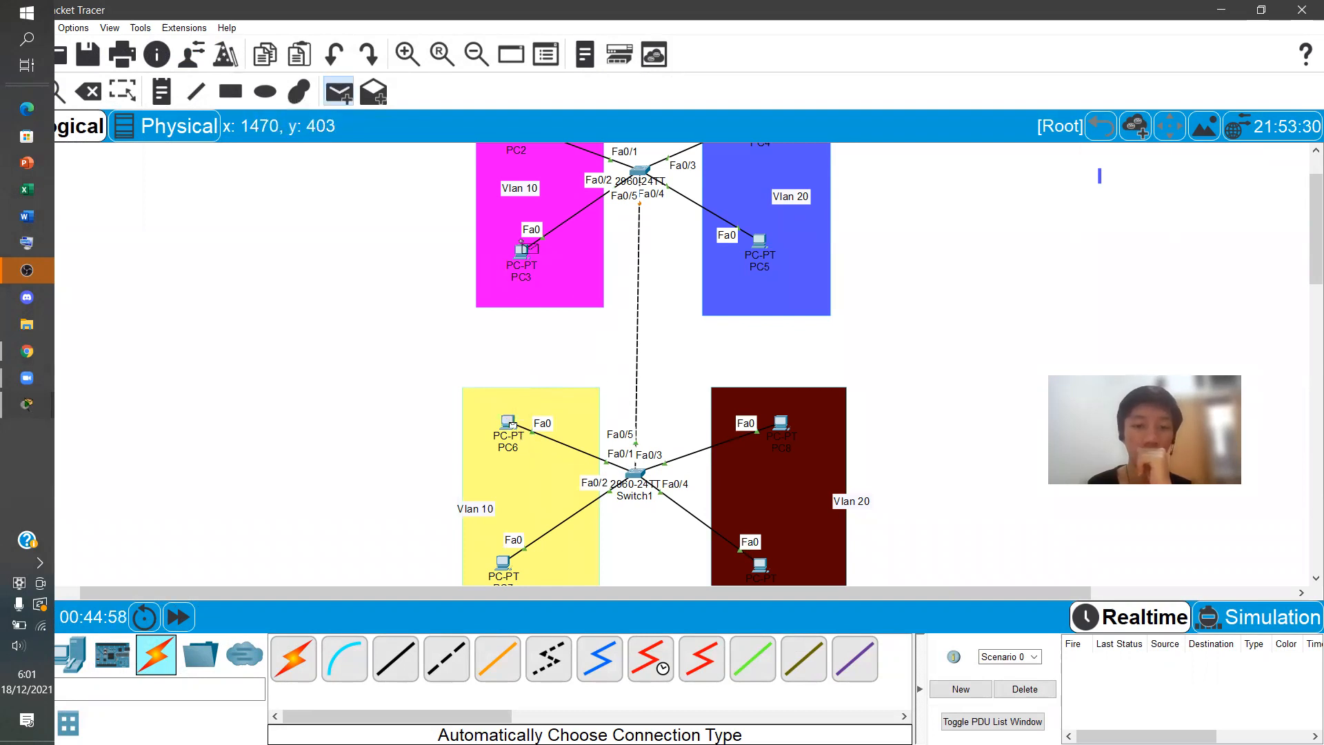
pyautogui.click(522, 260)
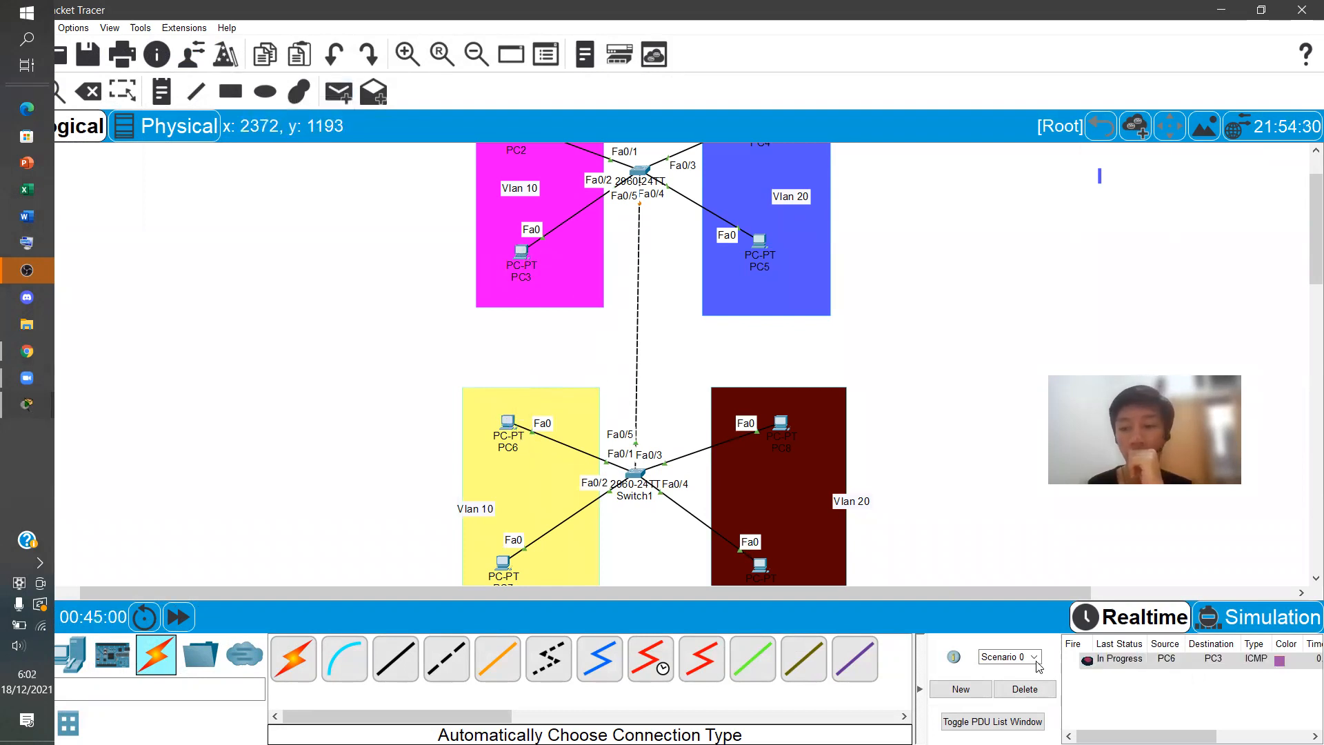
pyautogui.doubleClick(1087, 665)
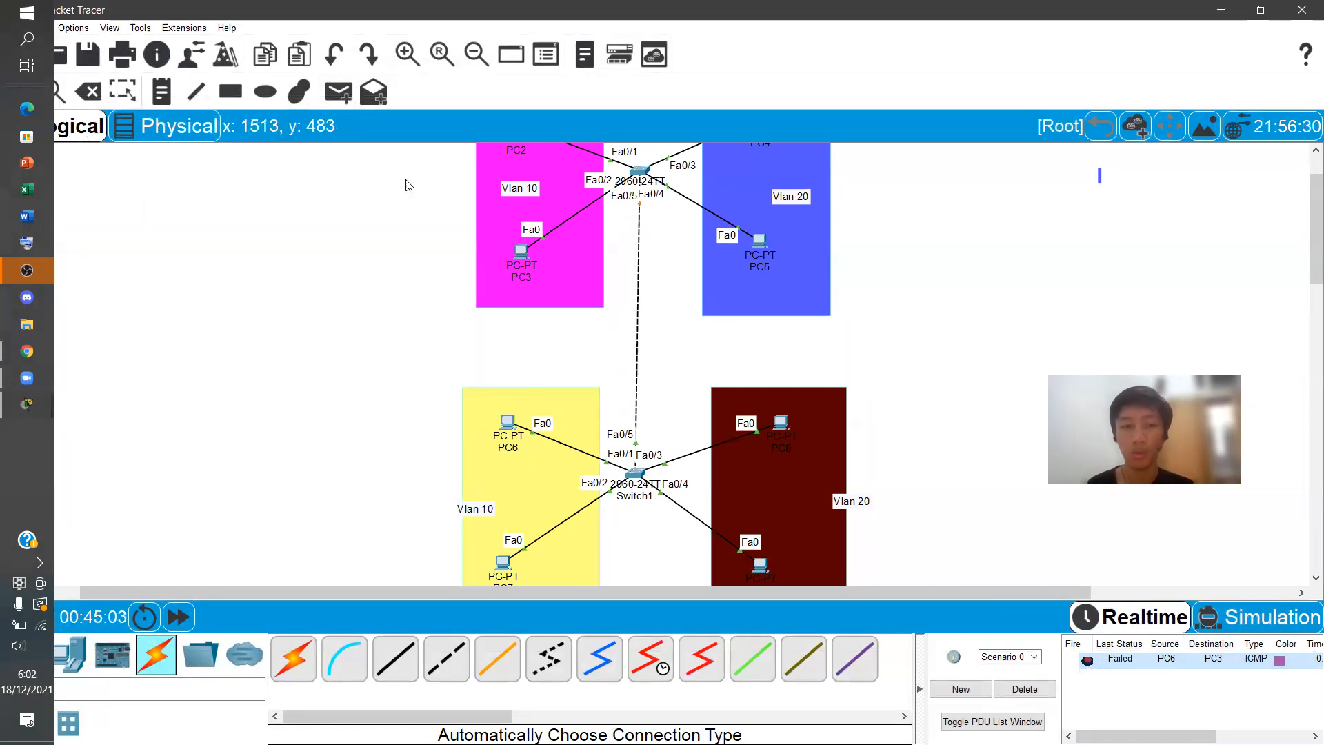
pyautogui.click(1051, 692)
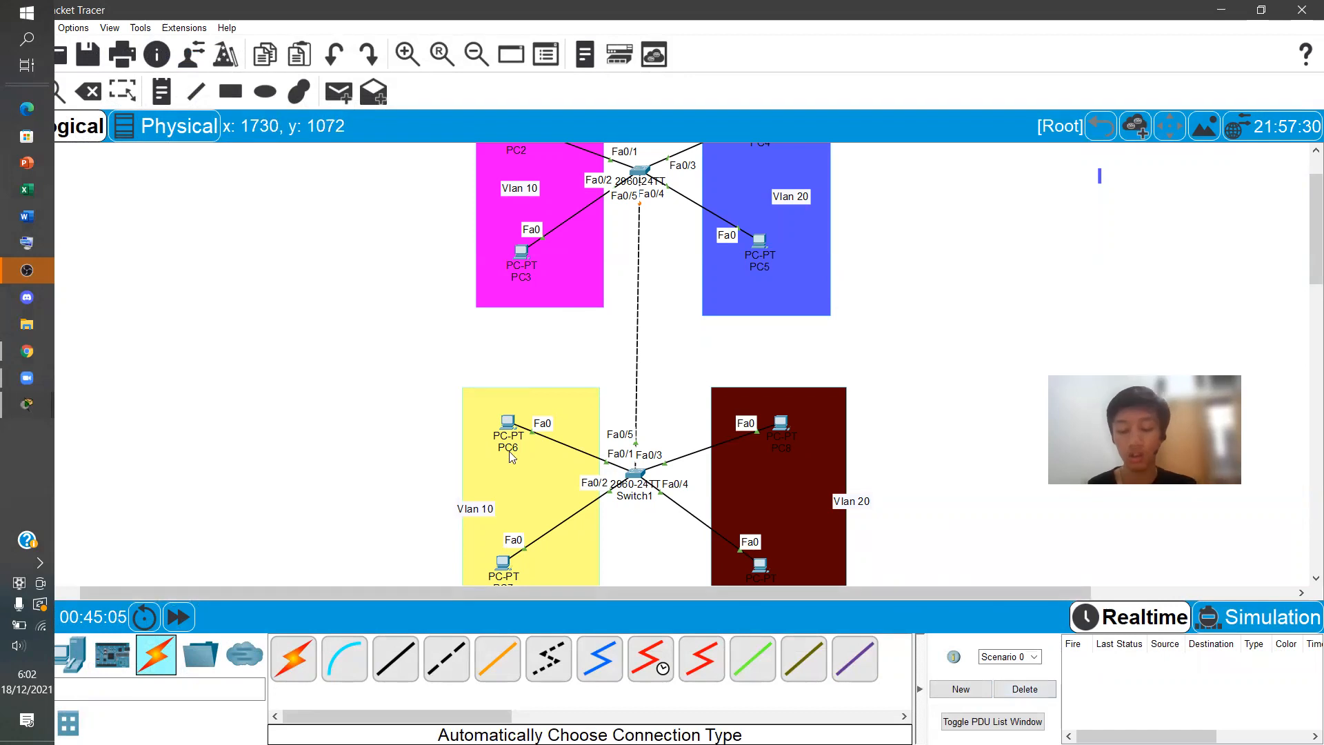
# Test the reverse direction from PC3 to PC6 with a simple PDU and delete the scenario's PDUs
pyautogui.click(341, 91)
pyautogui.click(525, 252)
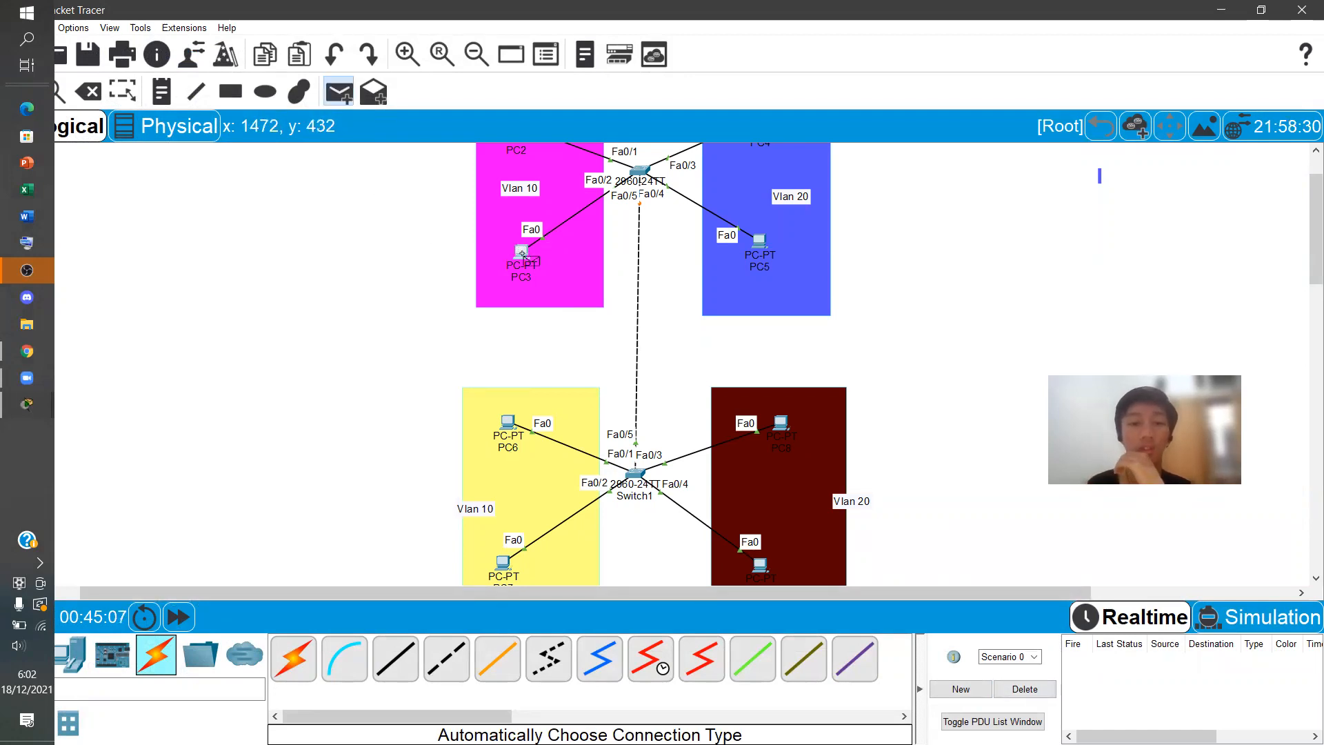
pyautogui.click(514, 433)
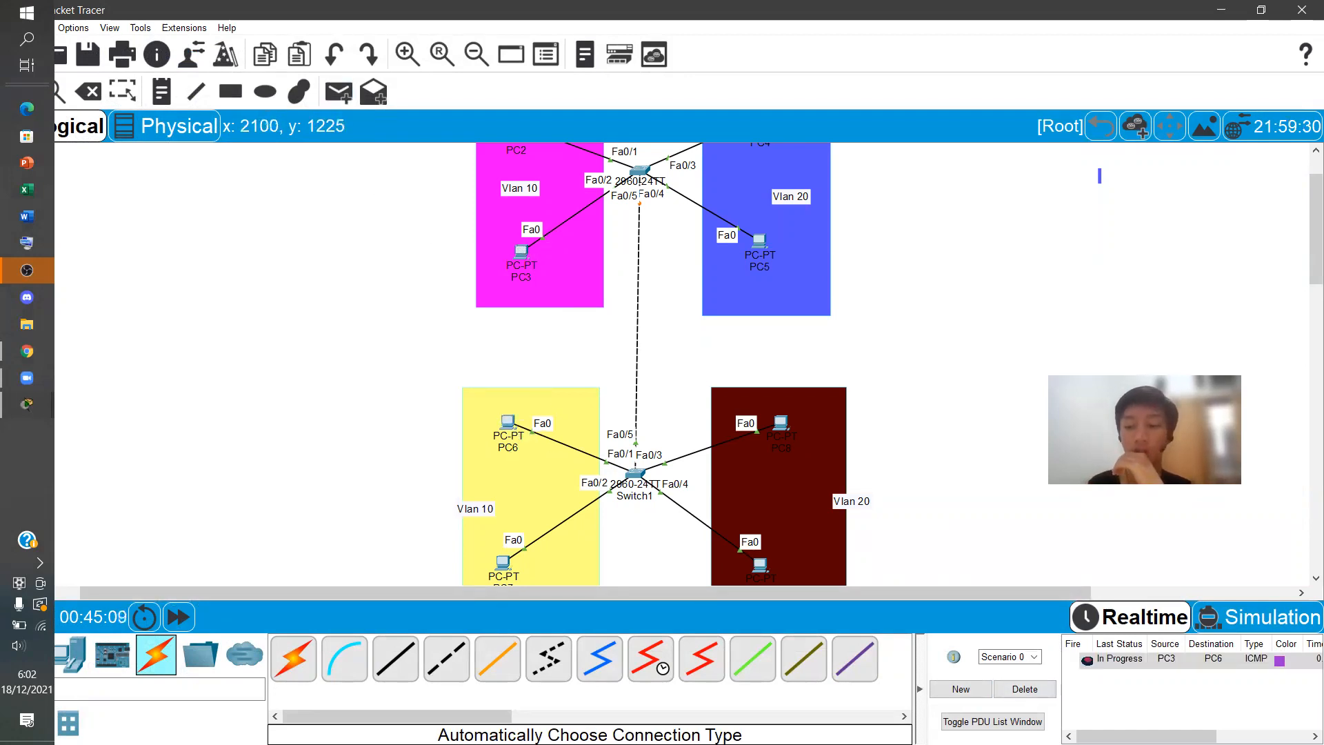
pyautogui.click(1028, 693)
# Test the VLAN 20 connection from PC5 to PC8 across the two switches with a simple PDU and delete it
pyautogui.click(341, 92)
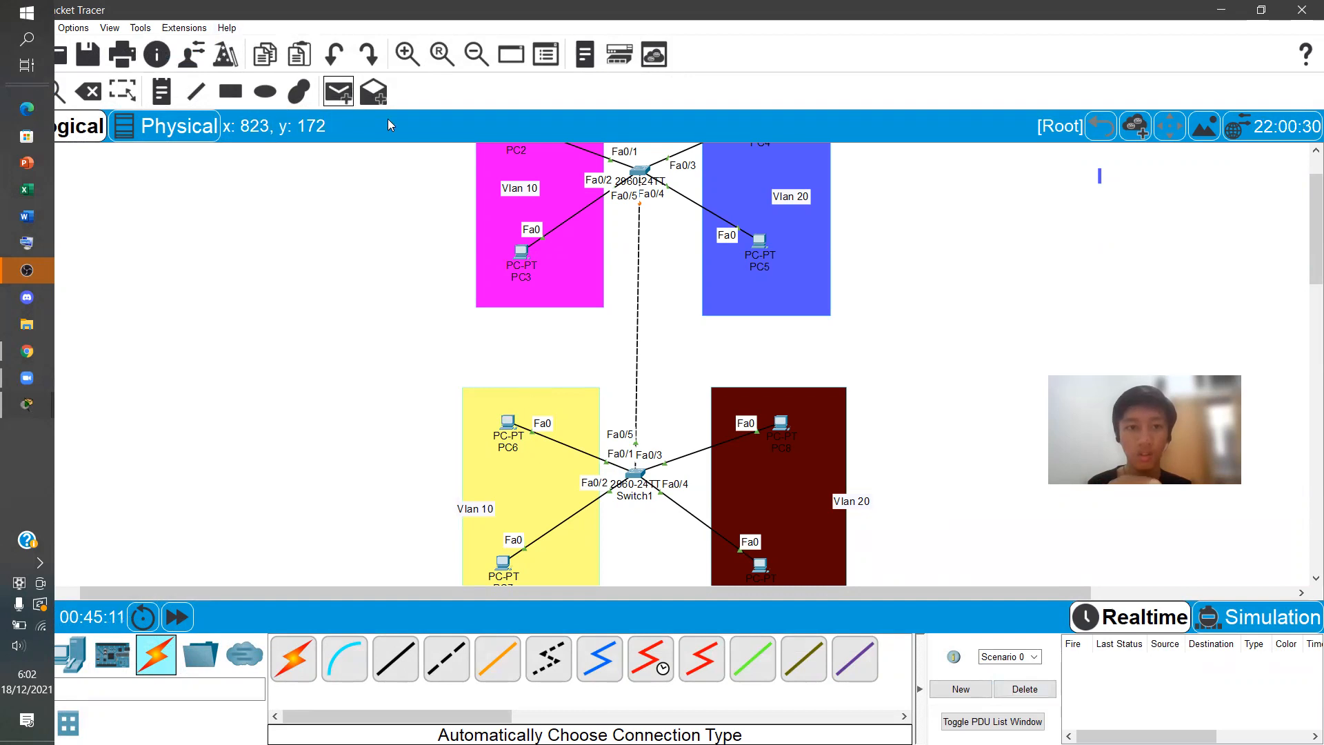
pyautogui.click(763, 243)
pyautogui.click(786, 425)
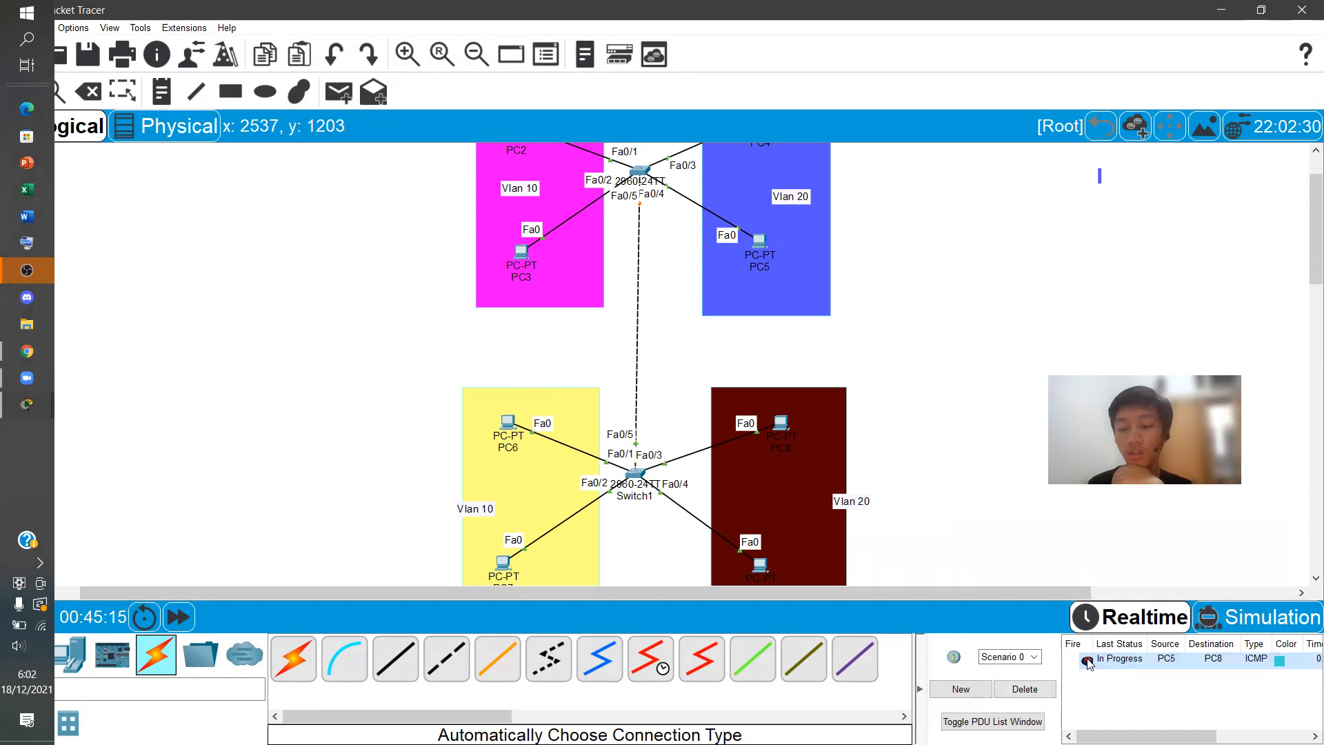
pyautogui.click(1025, 689)
# Repeat the simple PDU test from PC5 to PC8 and clear the PDU list
pyautogui.click(339, 92)
pyautogui.click(769, 241)
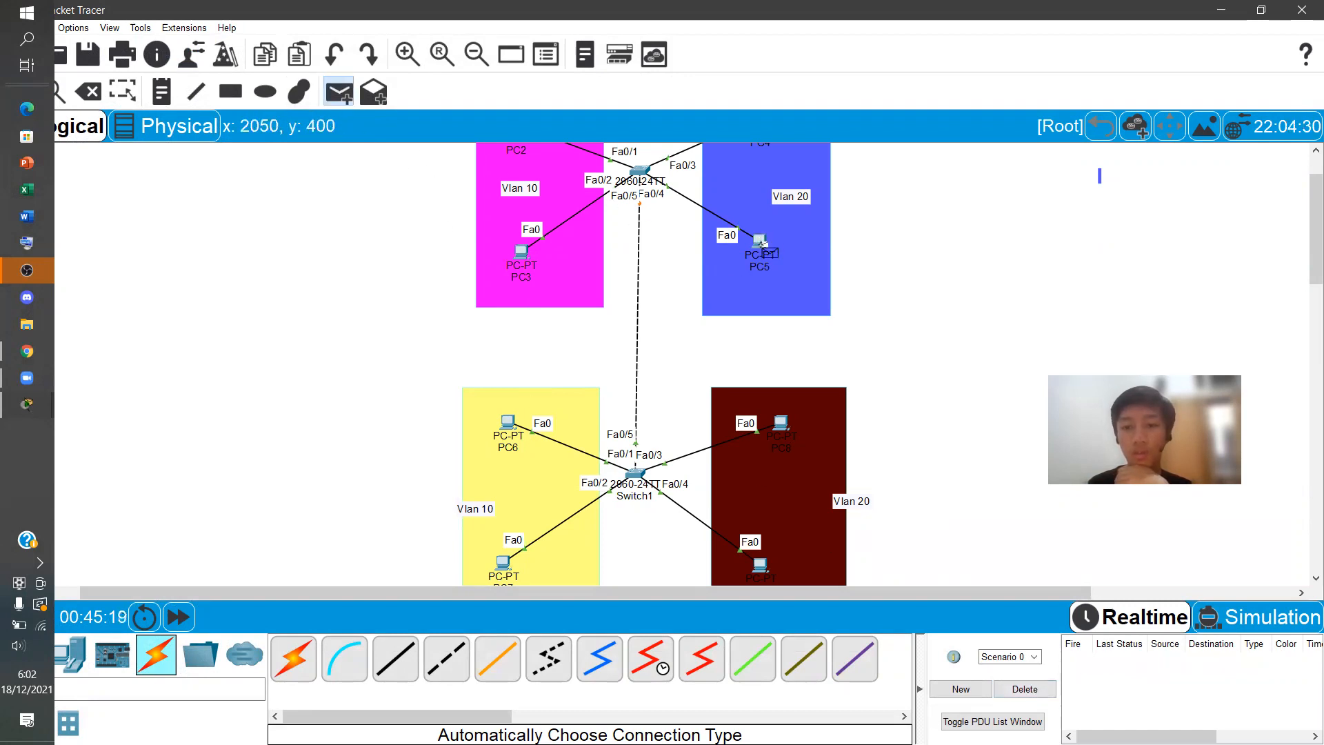
pyautogui.click(786, 433)
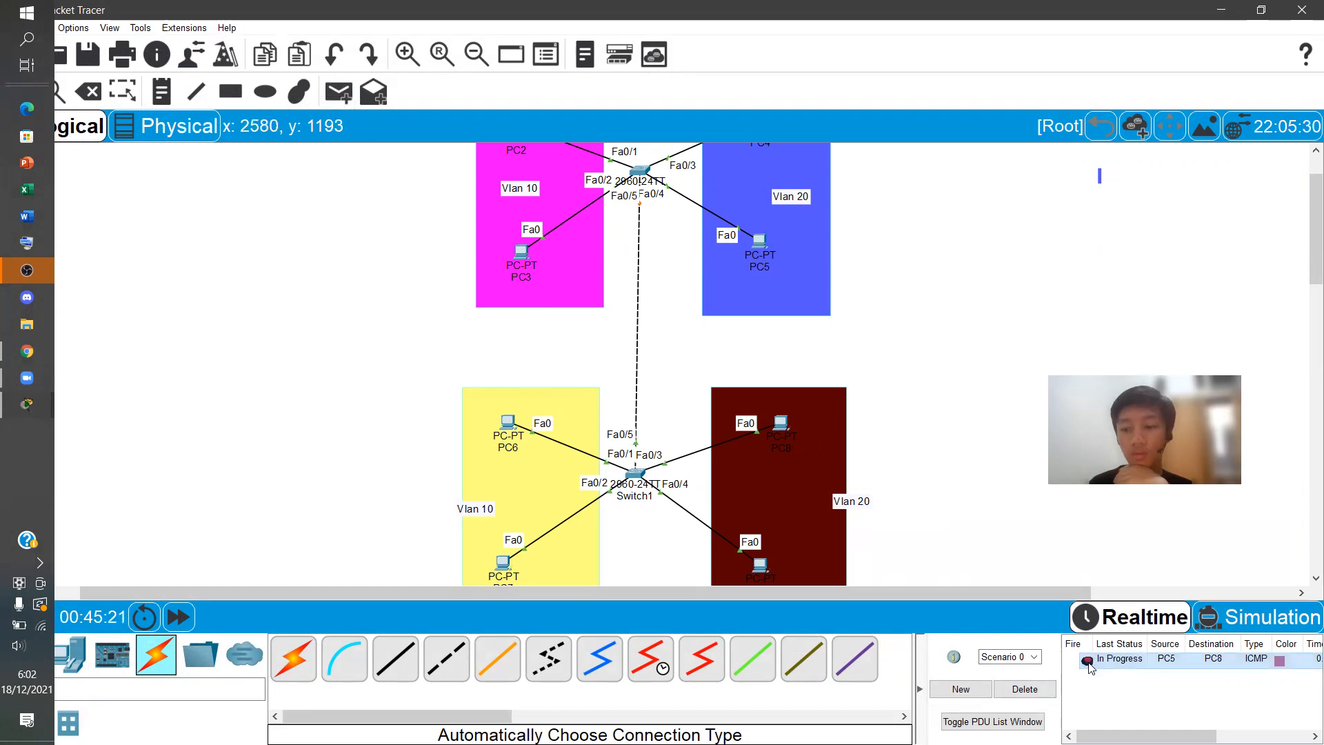
pyautogui.click(1026, 692)
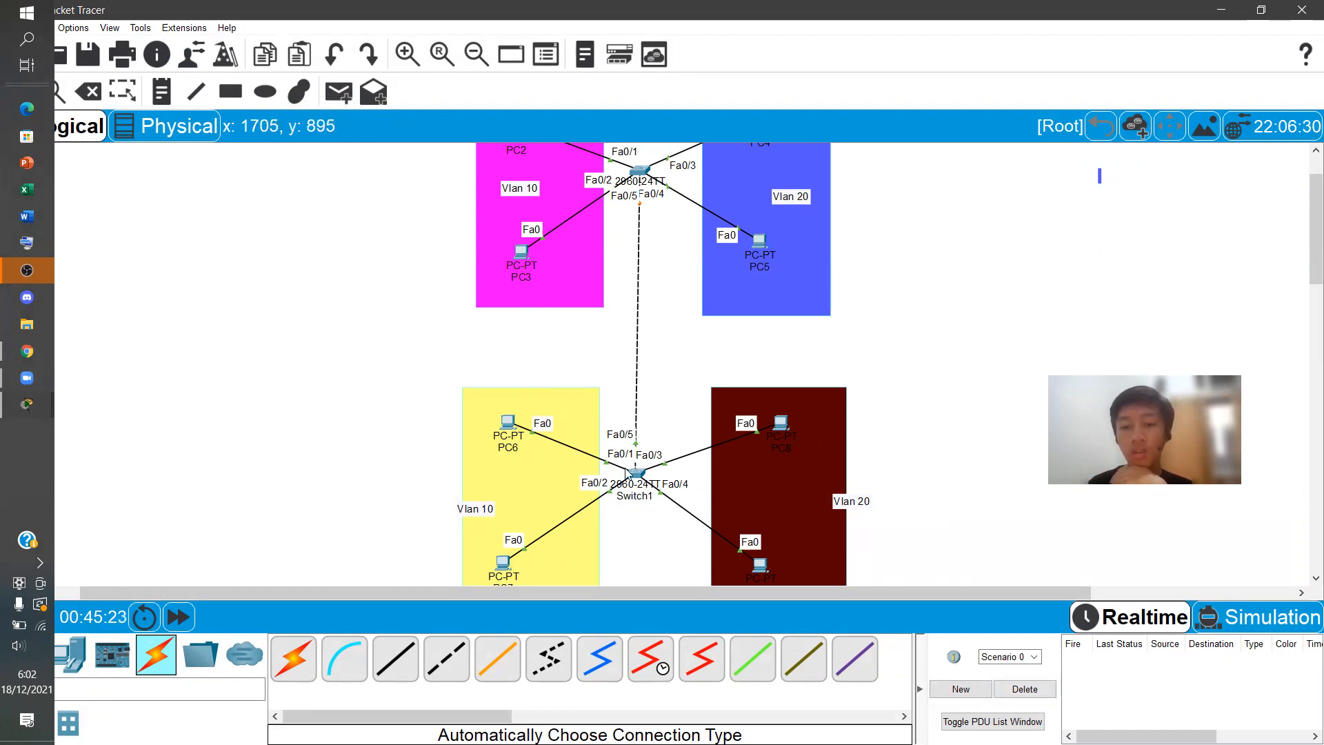
# Open Switch1's command line and leave interface configuration mode with the exit command
pyautogui.click(631, 472)
pyautogui.click(747, 509)
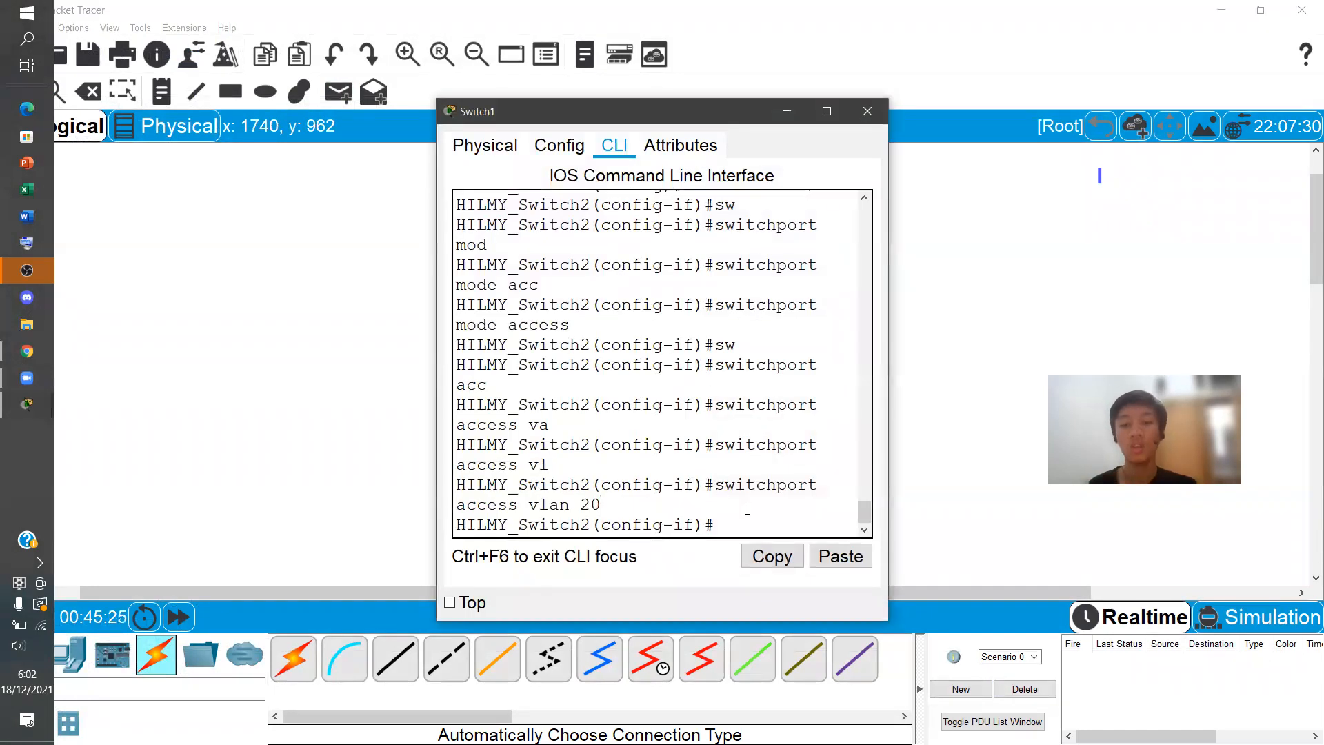
pyautogui.press('Return')
pyautogui.write('\\')
pyautogui.press('Return')
pyautogui.write('\\')
pyautogui.press('Return')
pyautogui.write('\\')
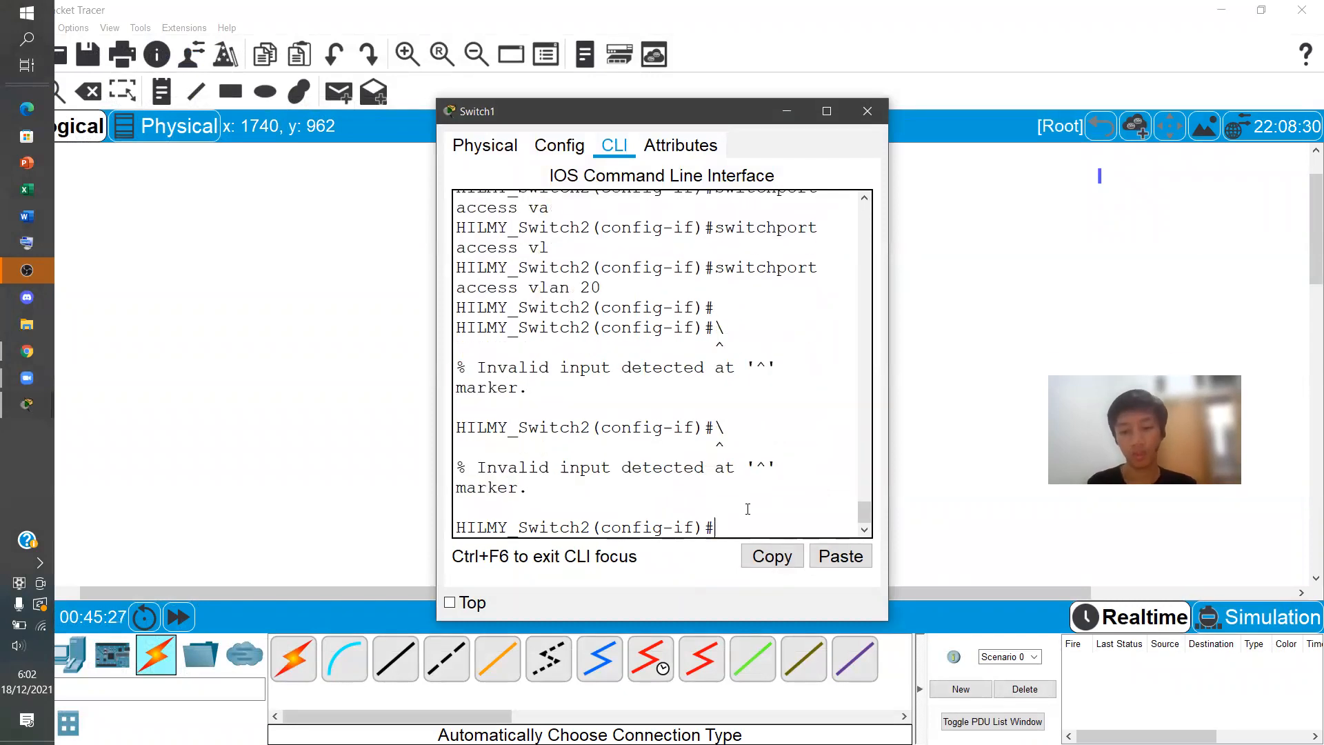
pyautogui.press('Return')
pyautogui.press('Return')
pyautogui.press('Return')
pyautogui.write('int')
pyautogui.press('Tab')
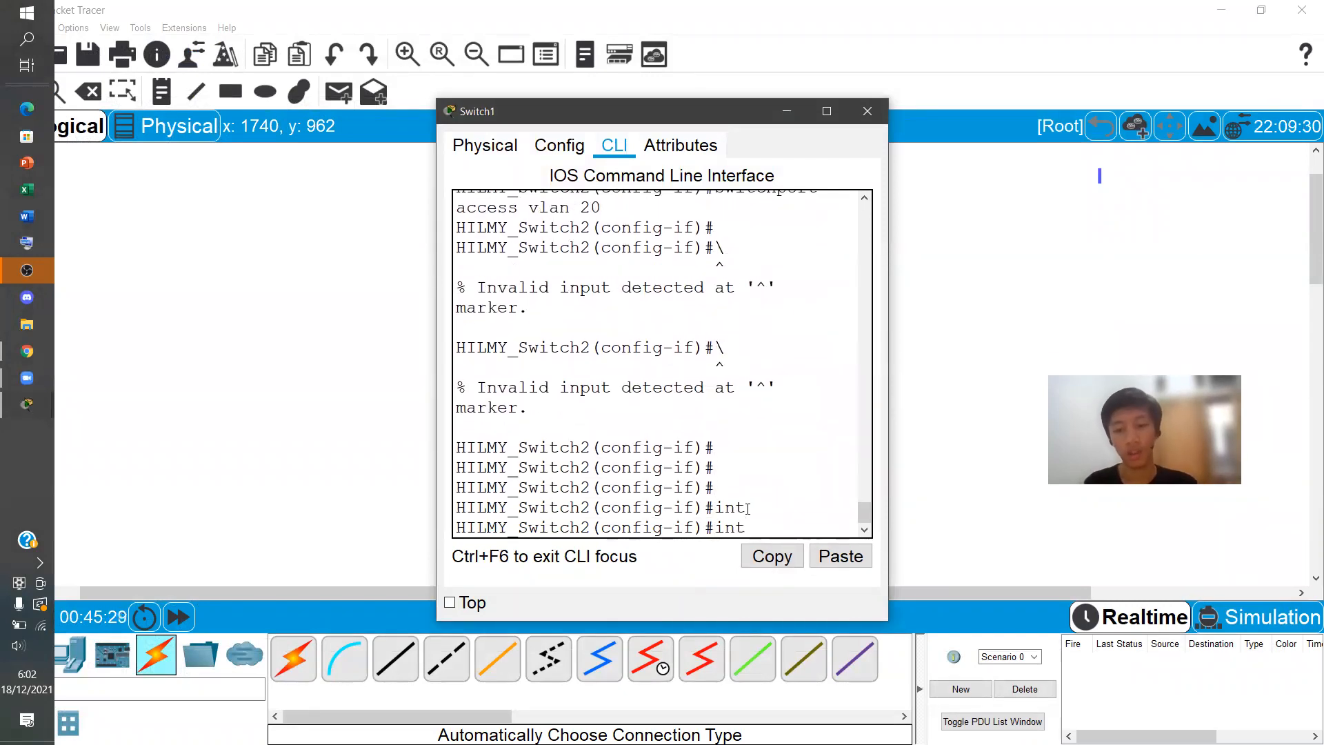
pyautogui.press('BackSpace')
pyautogui.press('BackSpace')
pyautogui.write('exit')
pyautogui.press('Return')
pyautogui.press('Return')
pyautogui.press('Return')
# Enter interface configuration mode for Switch1's port f0/5 with the command interface f0/5
pyautogui.write('inte')
pyautogui.press('Tab')
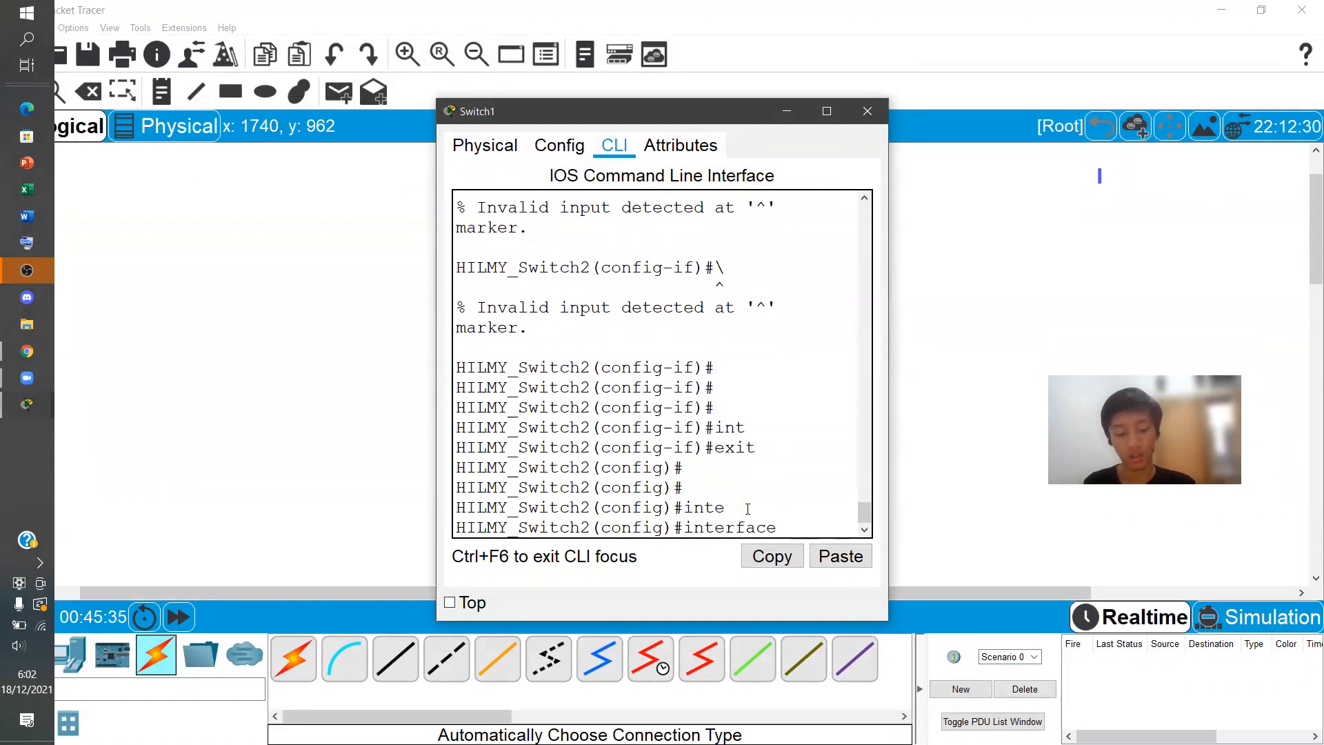
pyautogui.write('f05')
pyautogui.press('Return')
pyautogui.write('s')
pyautogui.press('Up')
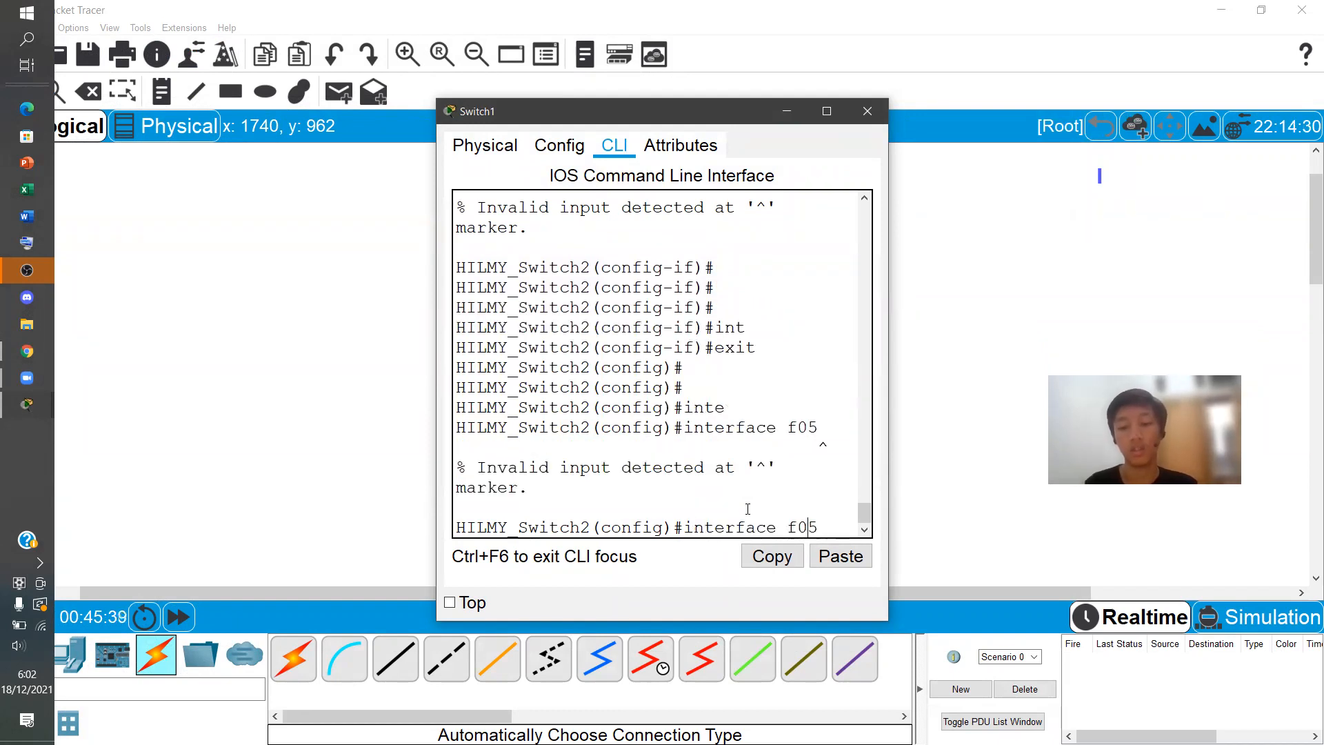
pyautogui.press('BackSpace')
pyautogui.write('/5')
pyautogui.press('Return')
# Set port f0/5 to trunk with the command switchport mode trunk and close the Switch1 window
pyautogui.write('sw')
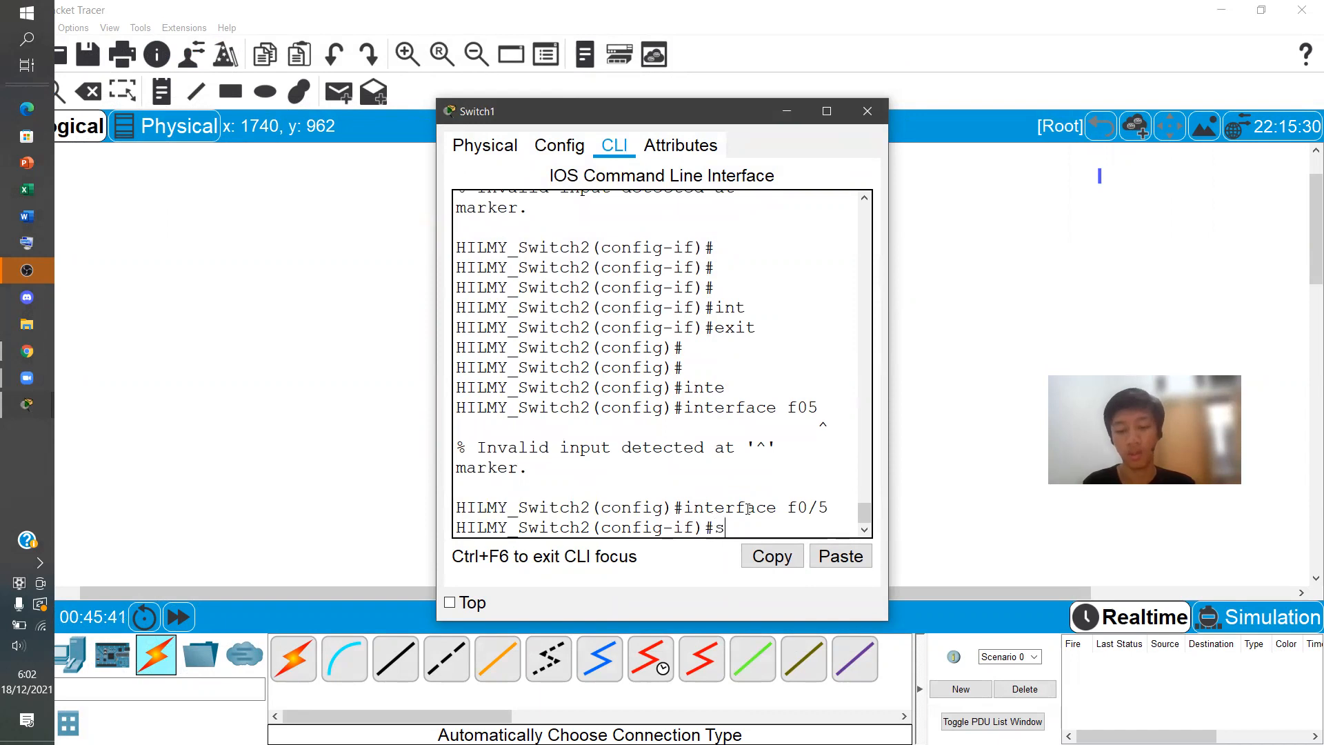
pyautogui.press('Tab')
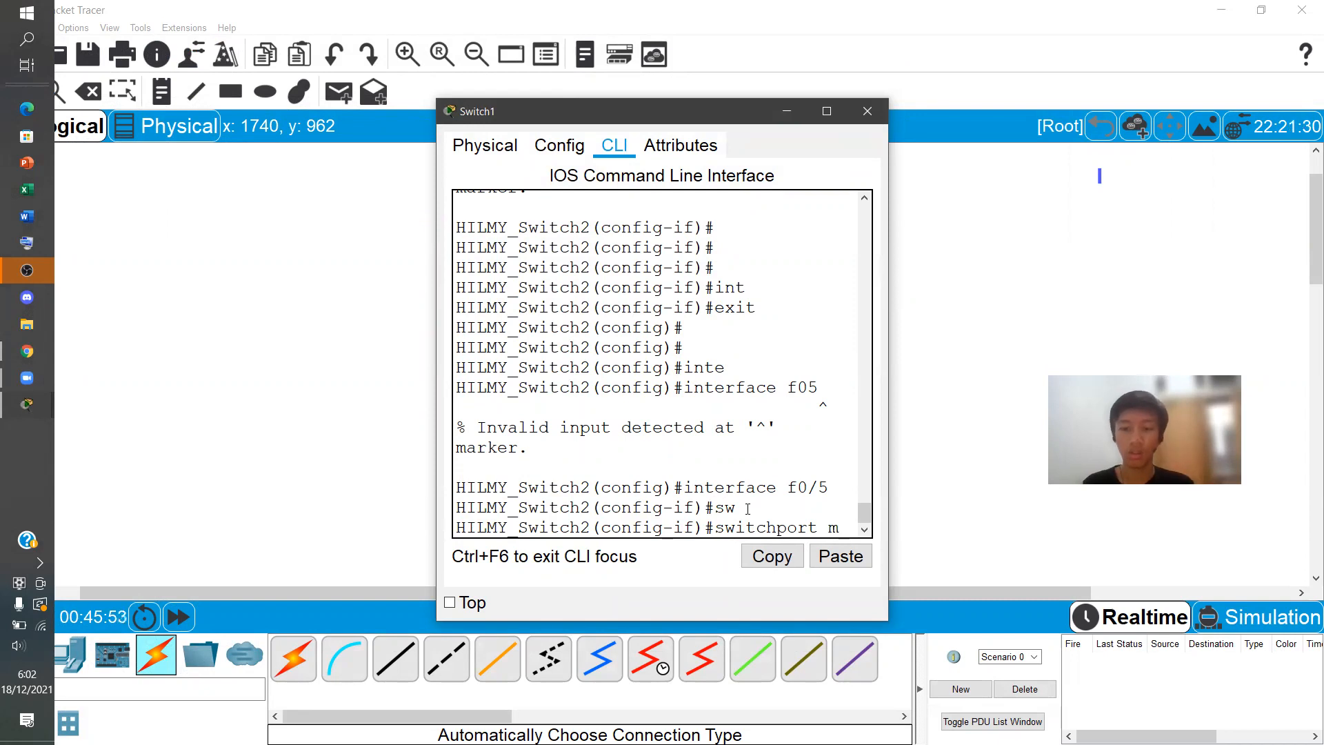
pyautogui.write('ode t')
pyautogui.press('Tab')
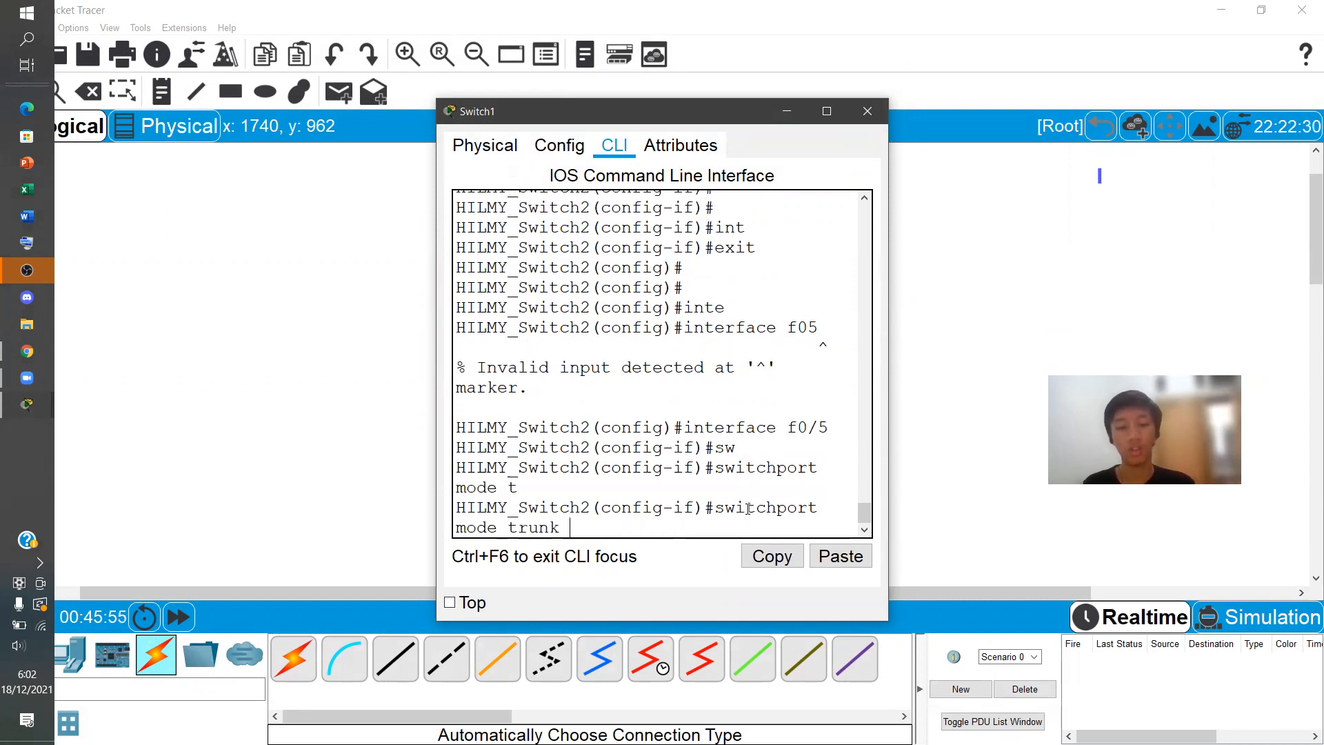
pyautogui.press('Return')
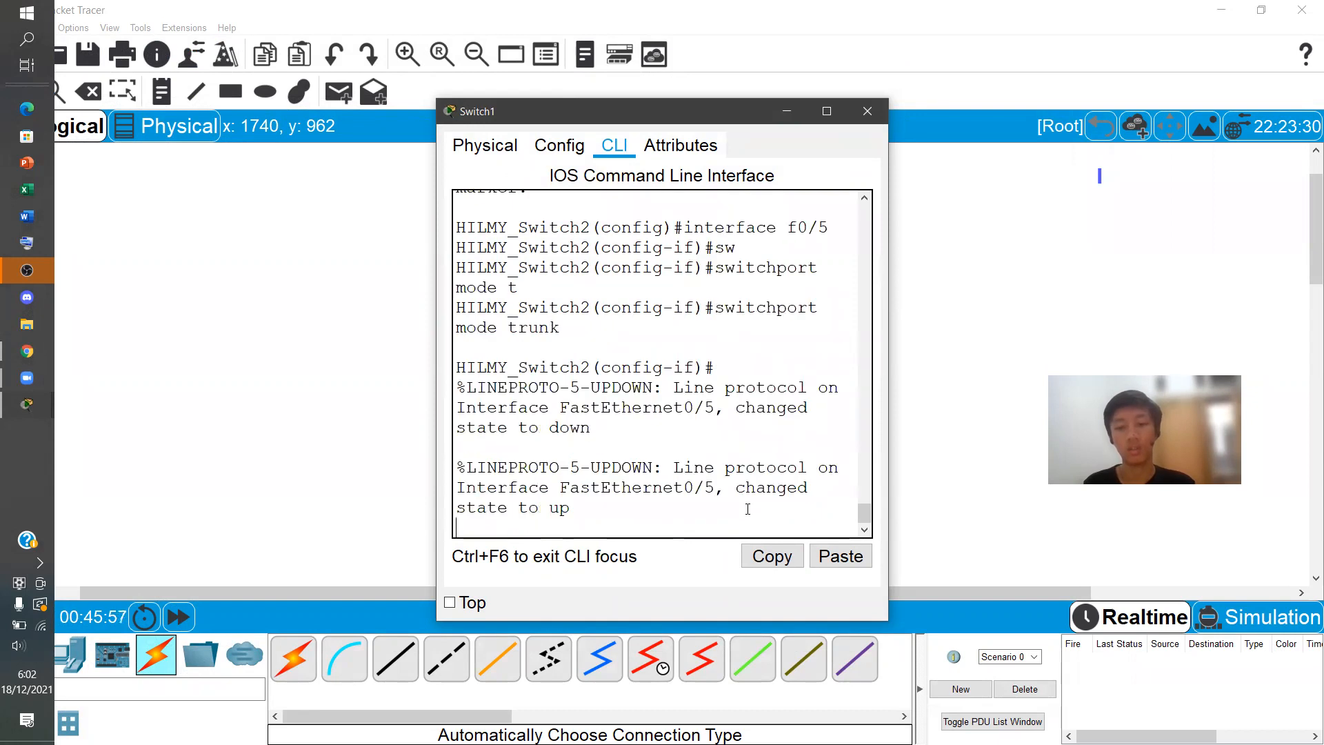
pyautogui.press('Return')
pyautogui.press('Return')
pyautogui.press('Return')
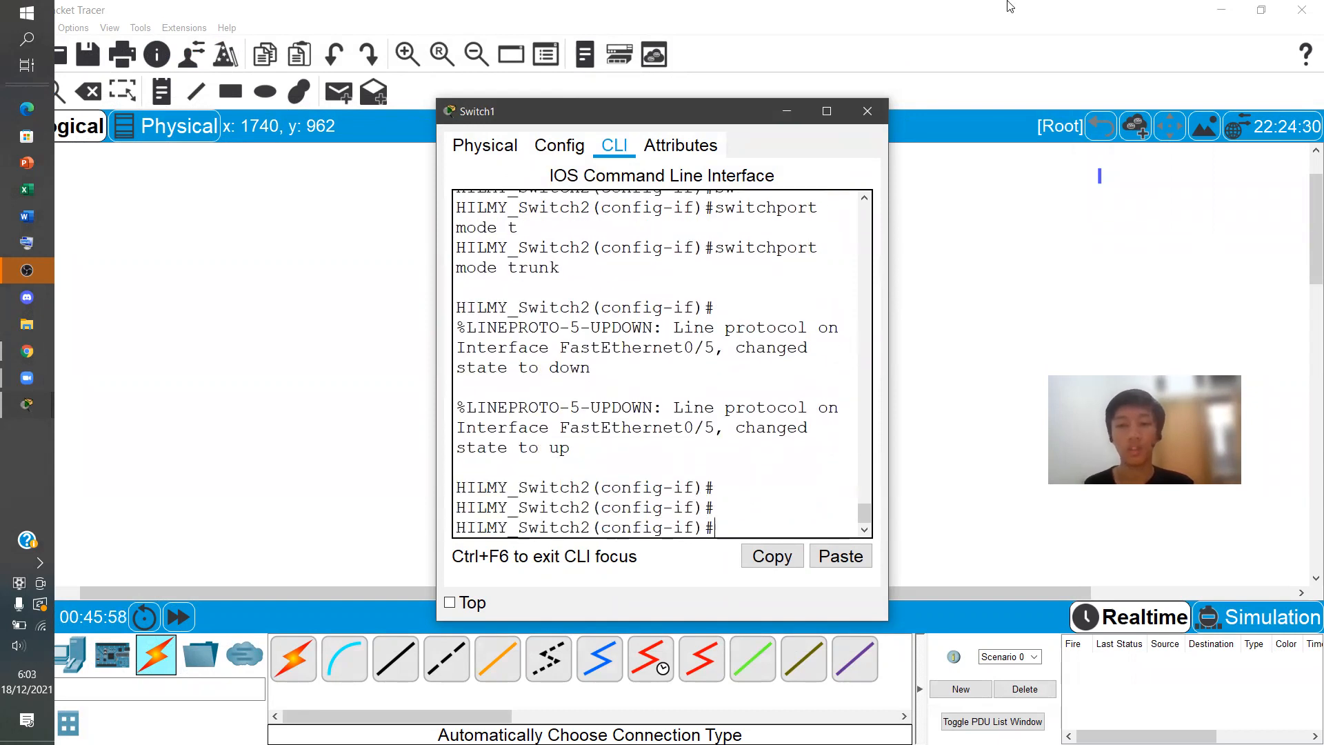
pyautogui.click(869, 111)
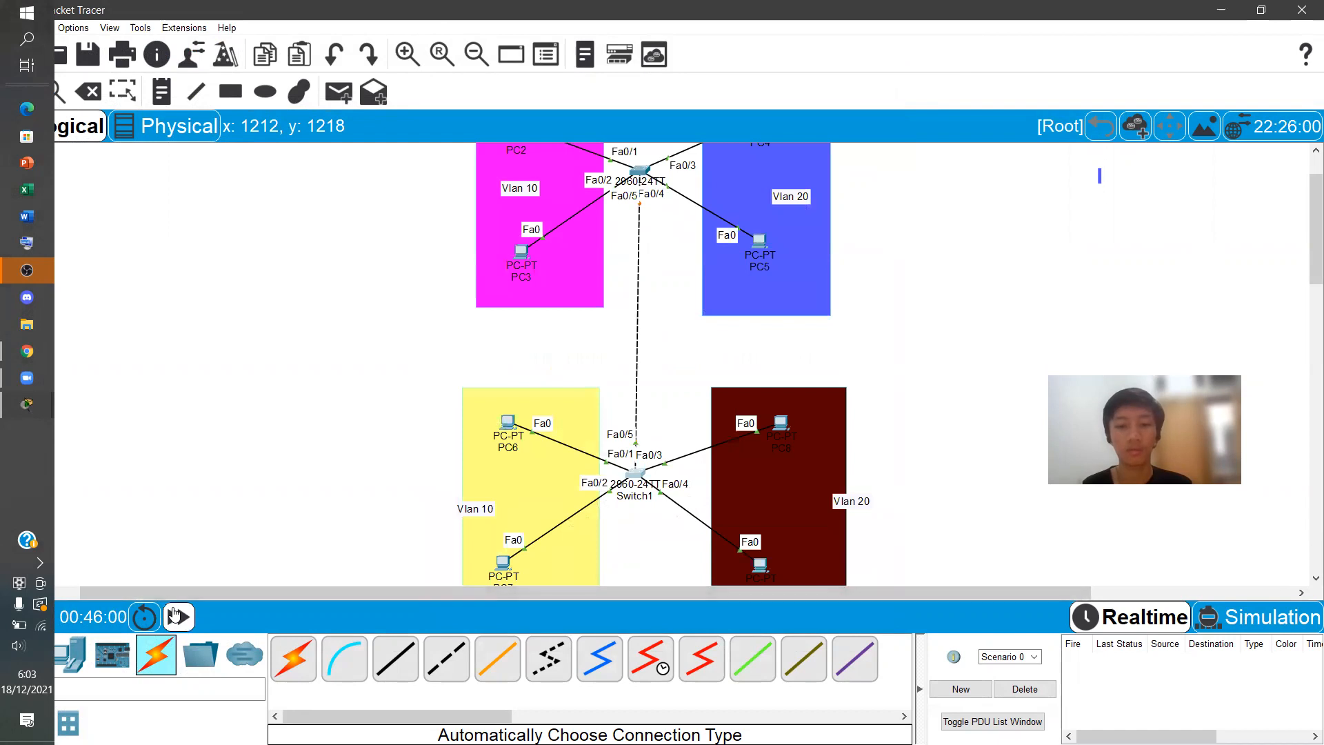
# Fast-forward the simulation time and retest PC3 to PC6 over the trunk with a simple PDU, deleting it when done
pyautogui.click(175, 614)
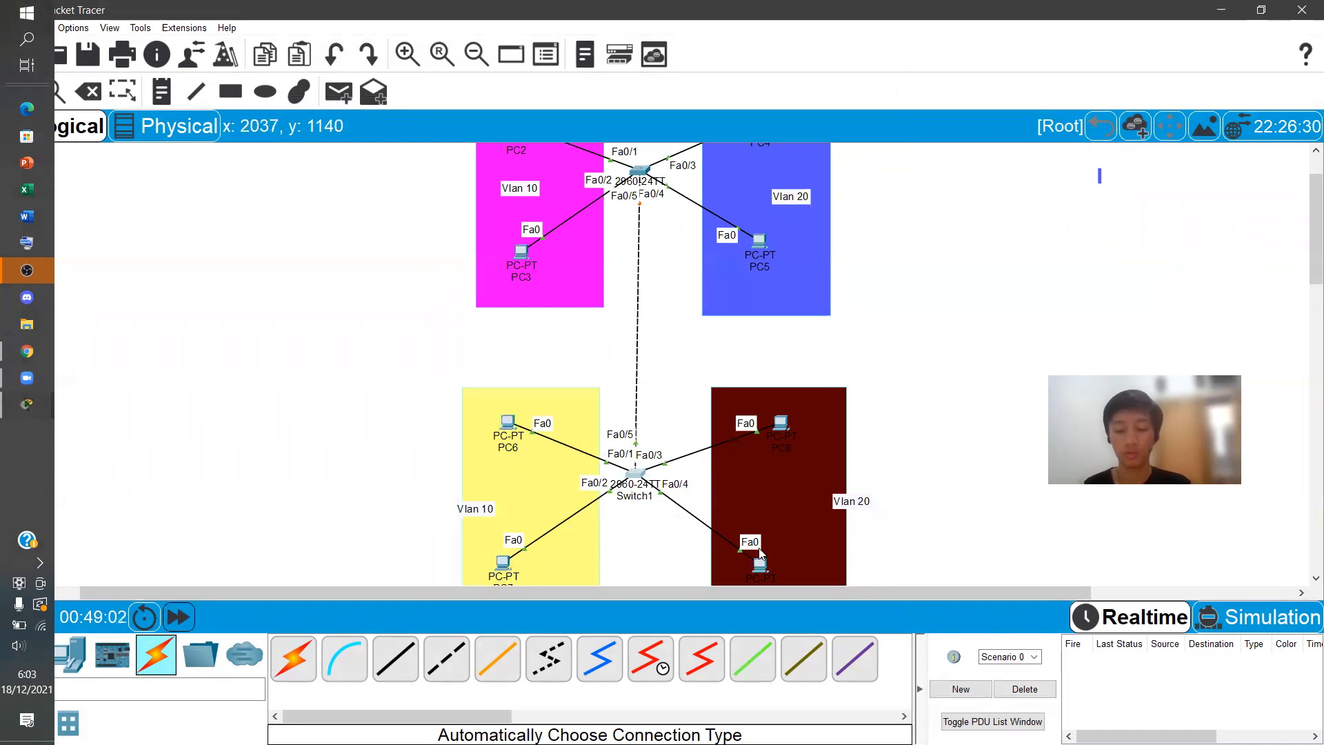
pyautogui.click(338, 91)
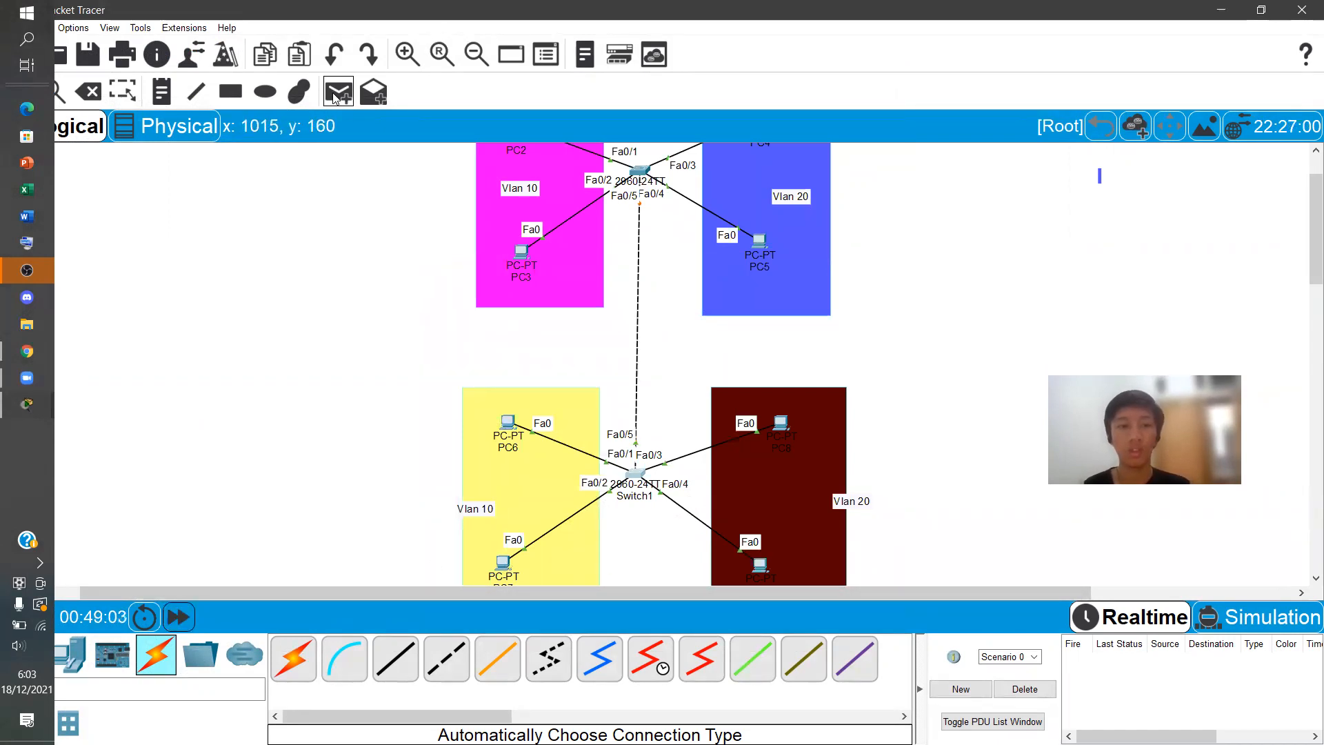
pyautogui.click(521, 254)
pyautogui.click(515, 423)
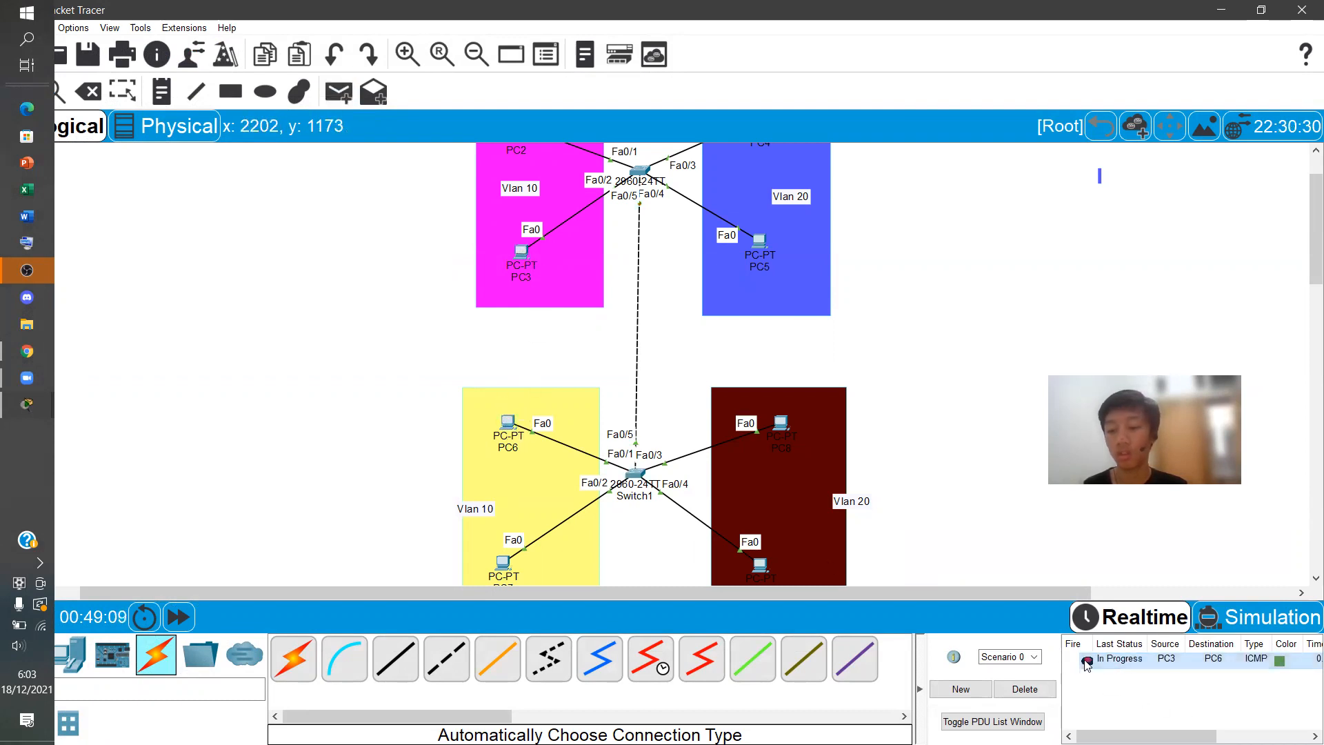
pyautogui.click(1025, 689)
pyautogui.scroll(2, 675, 298)
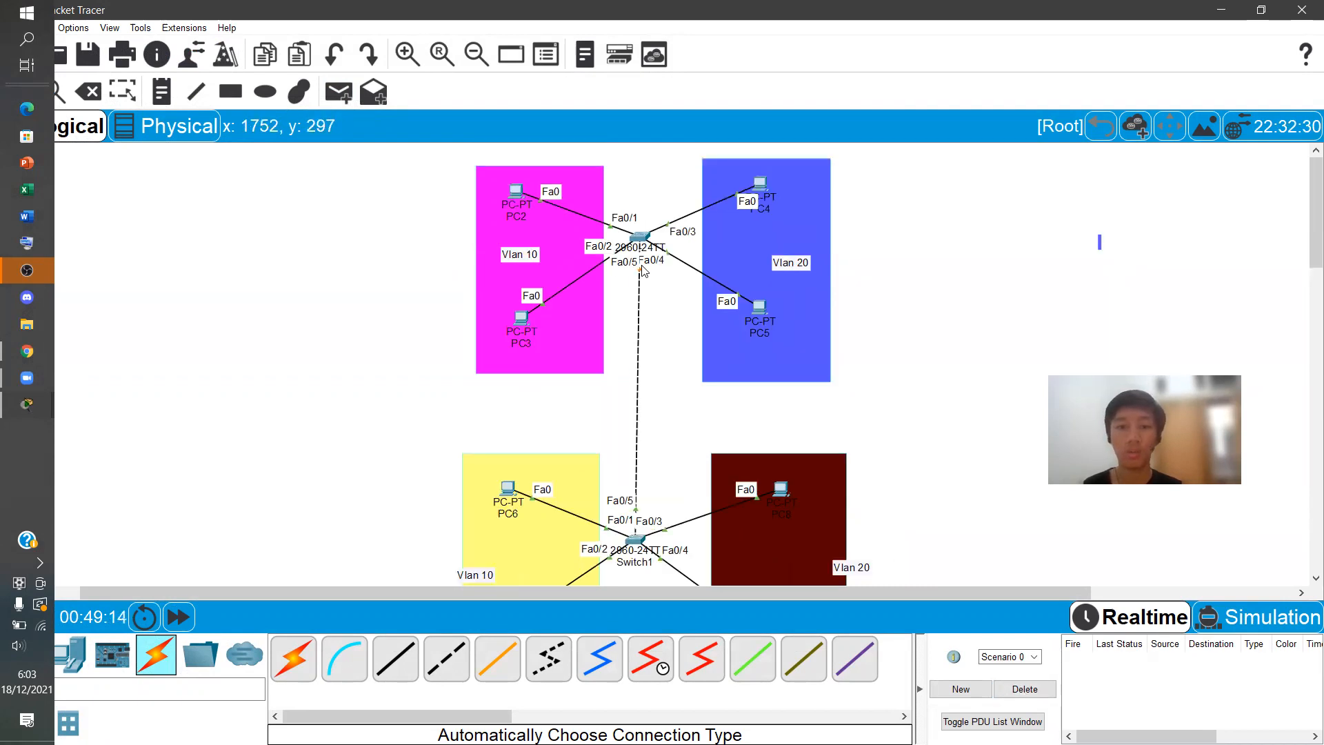
# Open Switch0's command line and enter privileged mode with the command enable
pyautogui.click(643, 237)
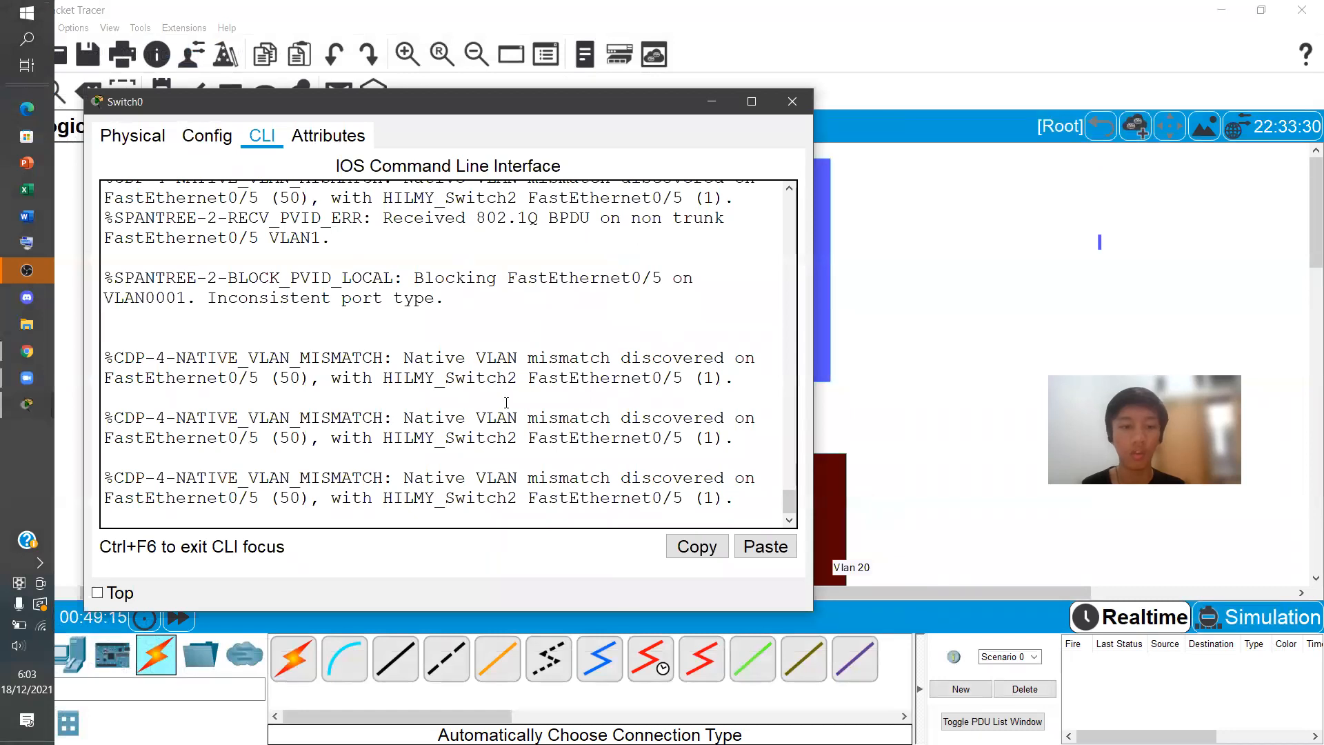
pyautogui.press('Return')
pyautogui.press('Return')
pyautogui.press('Return')
pyautogui.press('Return')
pyautogui.press('Return')
pyautogui.press('Return')
pyautogui.press('Return')
pyautogui.press('Return')
pyautogui.press('Return')
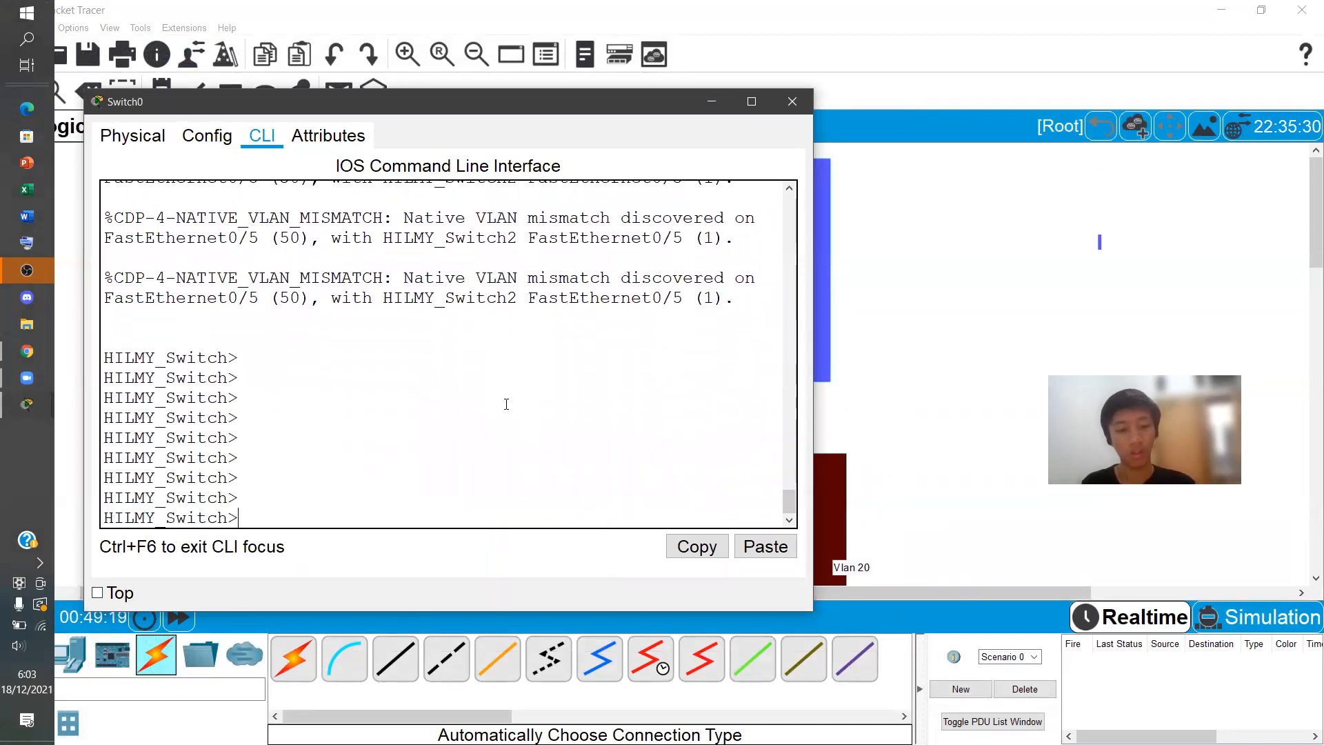
pyautogui.write('en')
pyautogui.press('Tab')
pyautogui.press('Return')
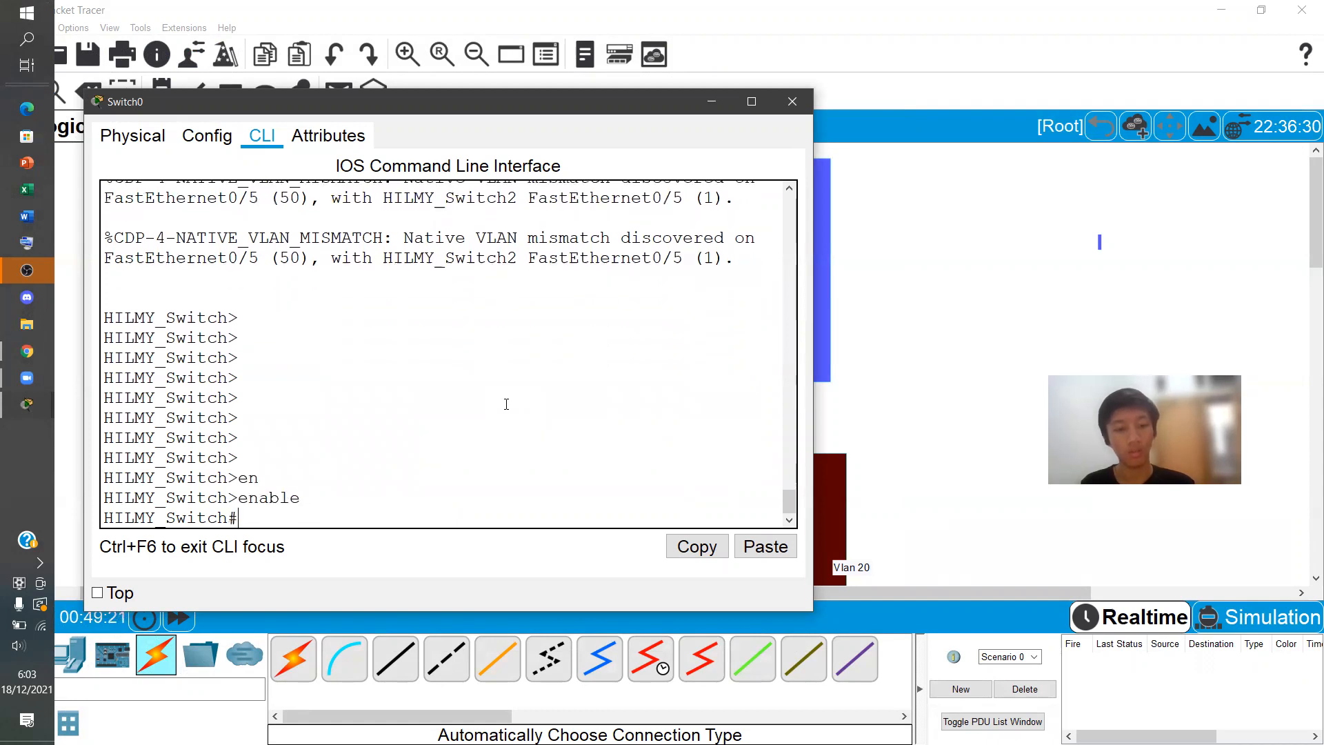
# Enter global configuration mode on Switch0 with the command configure terminal
pyautogui.write('con')
pyautogui.press('Tab')
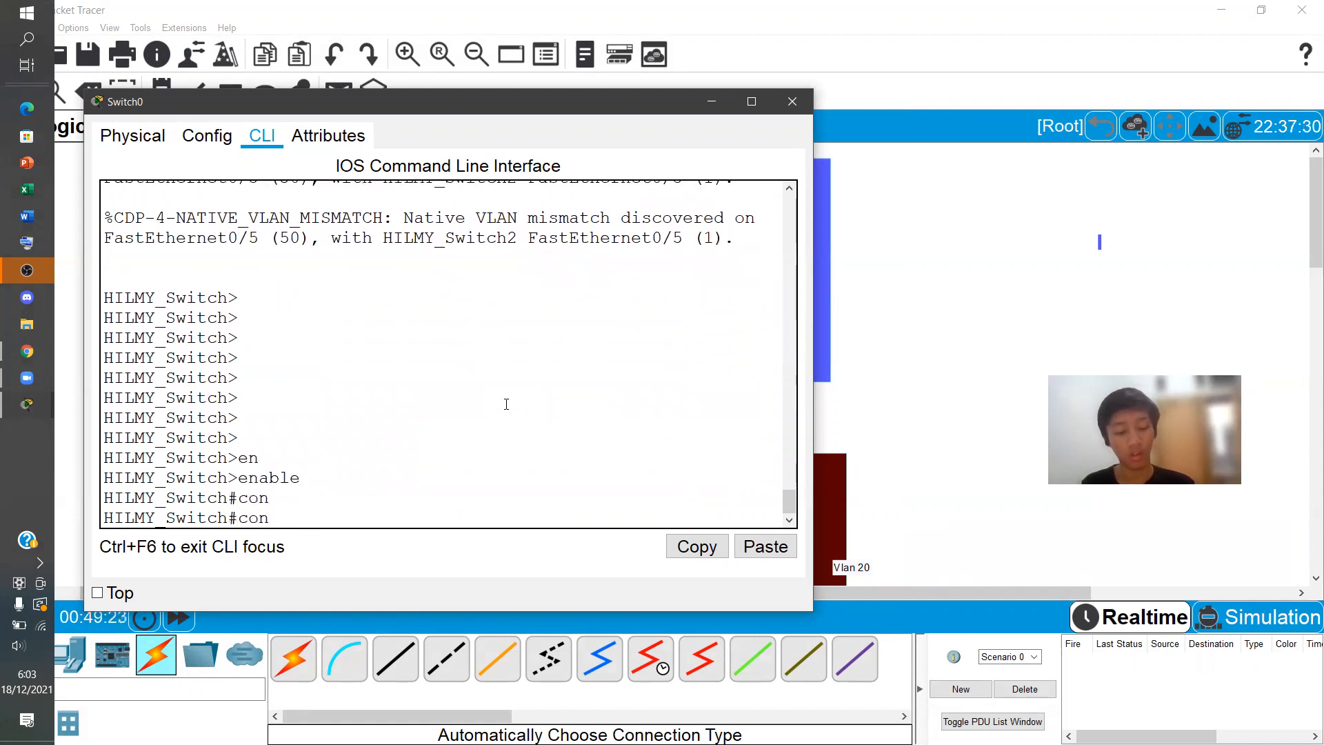
pyautogui.write('f')
pyautogui.press('Tab')
pyautogui.write('te')
pyautogui.press('Tab')
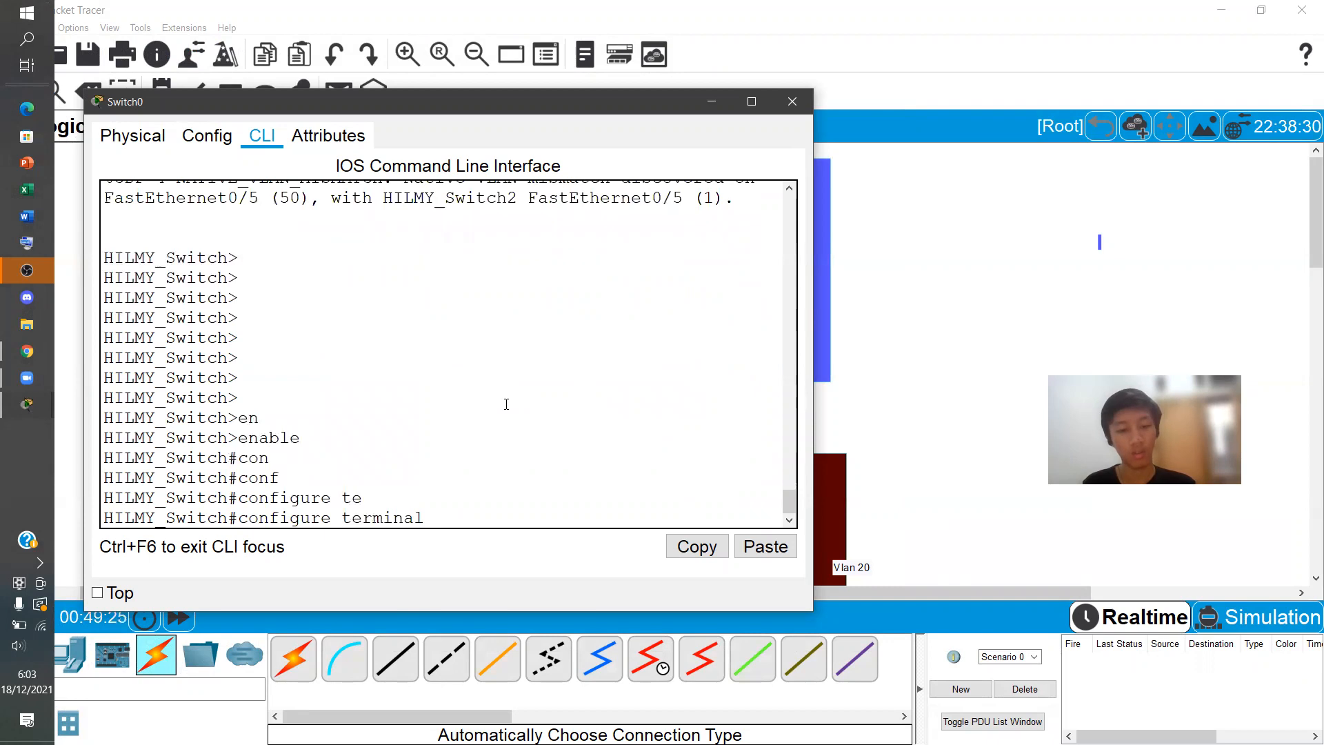
pyautogui.press('Return')
# Enter interface configuration mode for Switch0's port f0/5 with the command interface f0/5
pyautogui.write('int')
pyautogui.press('Tab')
pyautogui.write('f0/2')
pyautogui.press('Return')
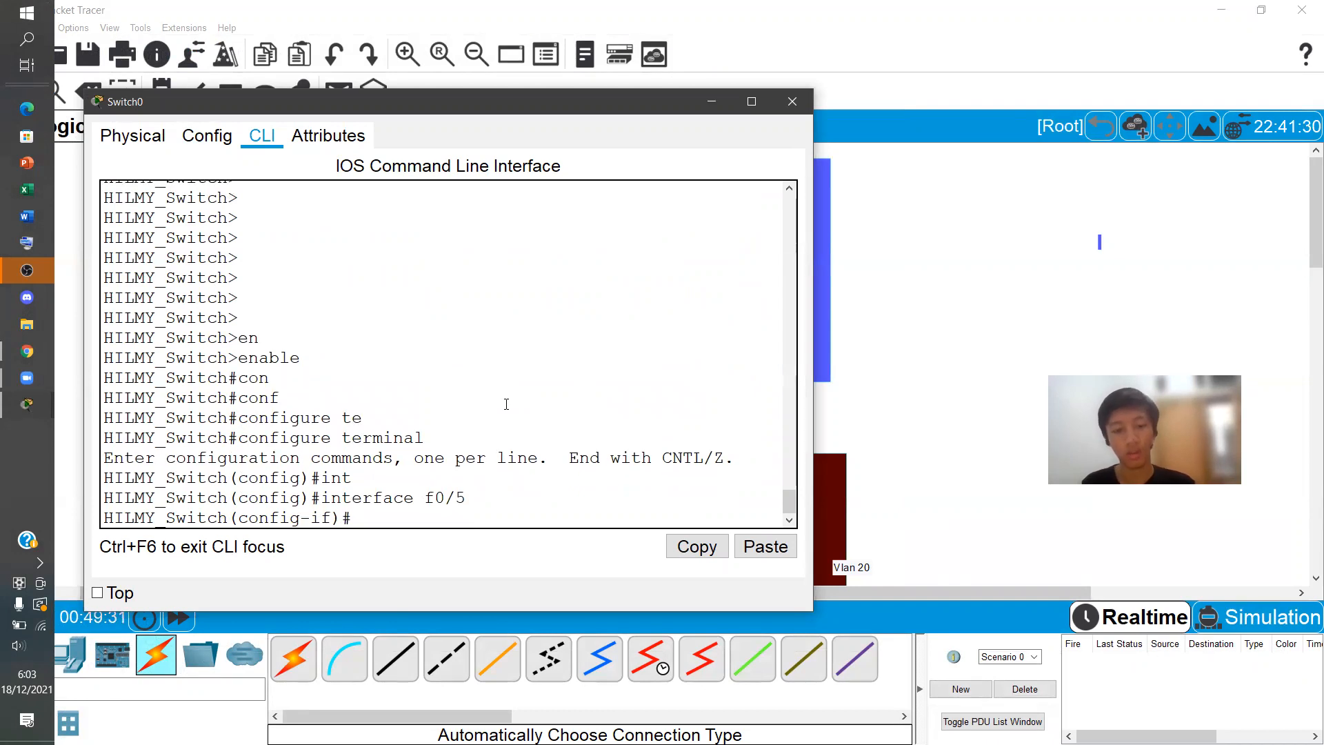
# Set Switch0's port f0/5 to trunk with the command switchport mode trunk and close the Switch0 window
pyautogui.write('sw')
pyautogui.press('Tab')
pyautogui.write('mo')
pyautogui.press('Tab')
pyautogui.write('acc')
pyautogui.press('Tab')
pyautogui.press('BackSpace')
pyautogui.press('BackSpace')
pyautogui.press('BackSpace')
pyautogui.press('BackSpace')
pyautogui.press('BackSpace')
pyautogui.press('BackSpace')
pyautogui.write('tr')
pyautogui.press('Tab')
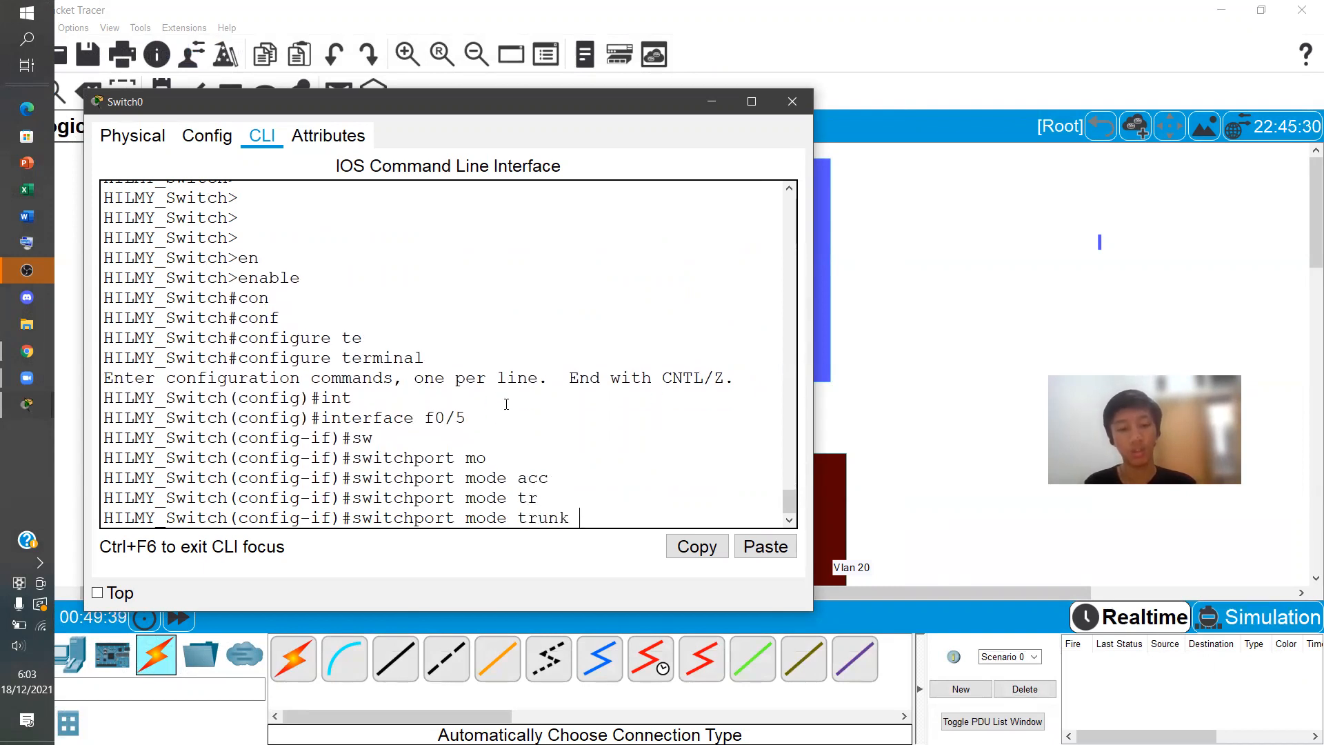
pyautogui.press('Return')
pyautogui.press('Return')
pyautogui.press('Return')
pyautogui.press('Return')
pyautogui.press('Return')
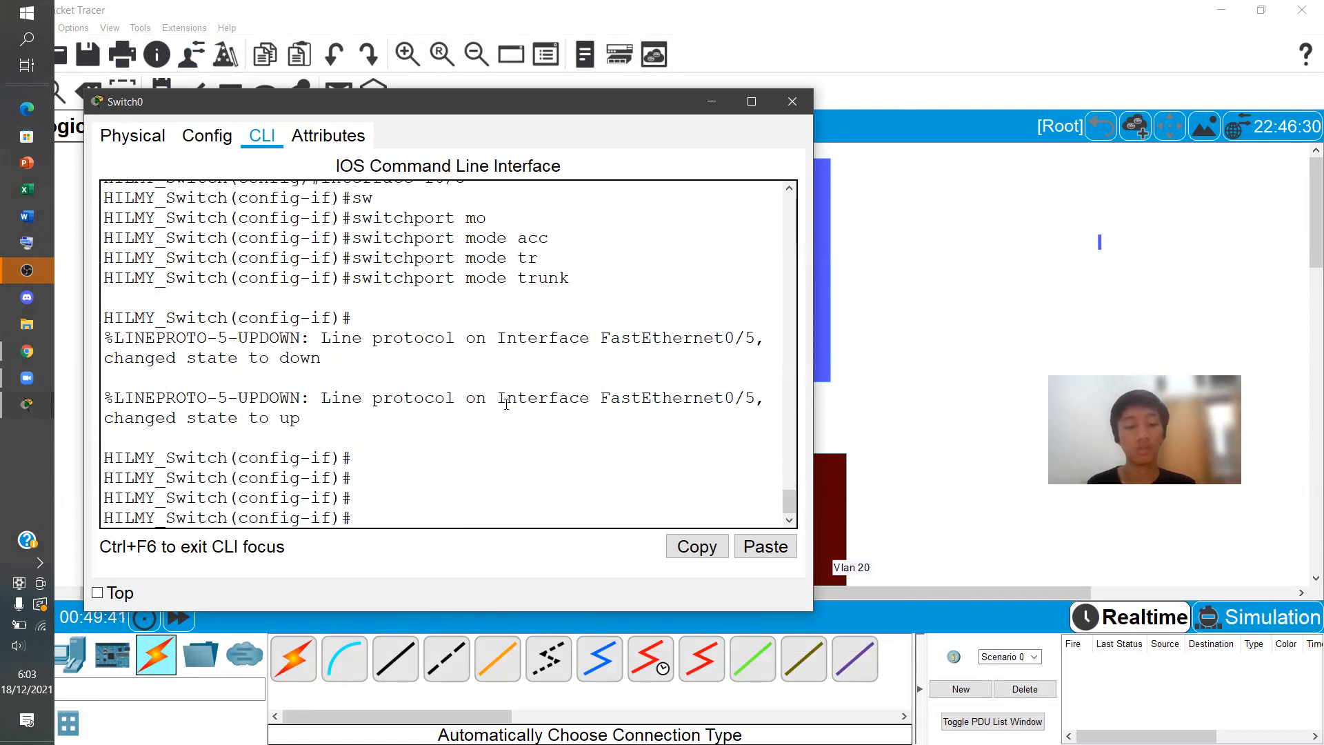
pyautogui.click(792, 102)
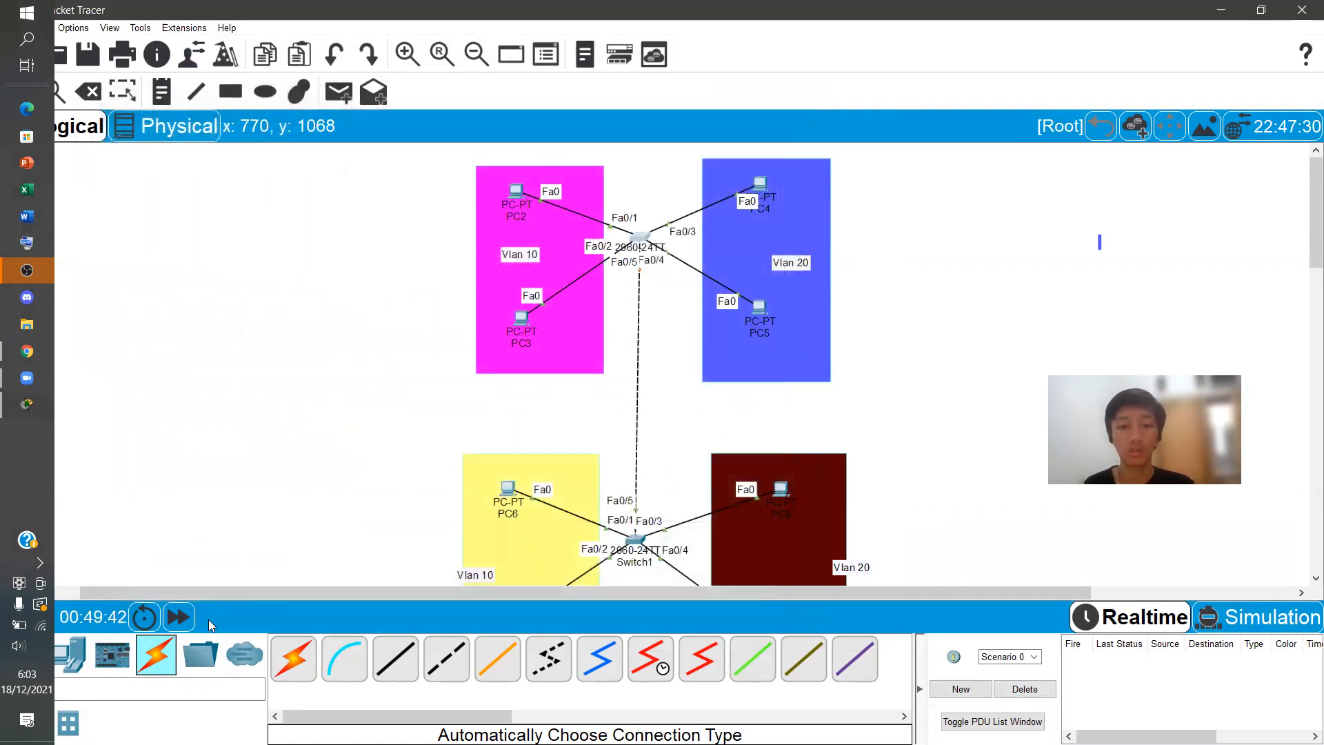
# Fast-forward the network time and send a simple PDU from PC3 to PC6 to test VLAN 10 across the switches
pyautogui.click(178, 620)
pyautogui.click(178, 619)
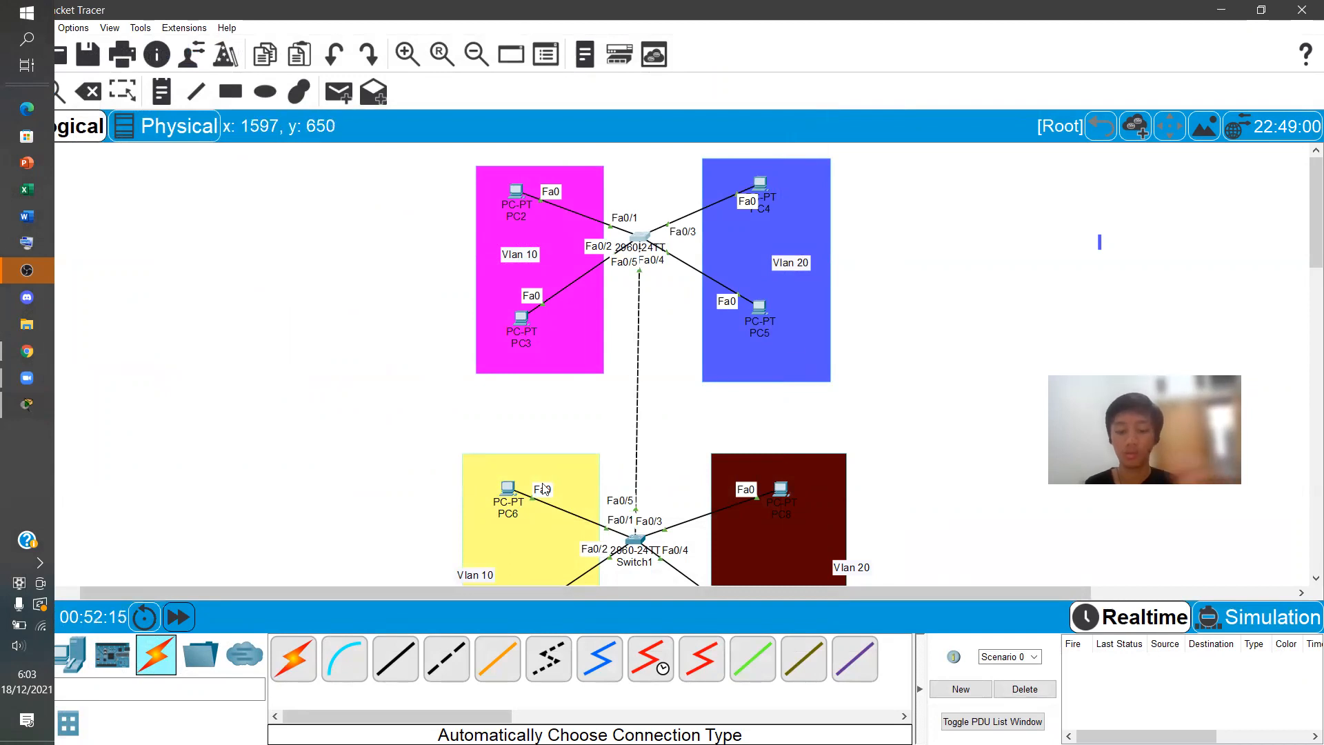
pyautogui.press('p')
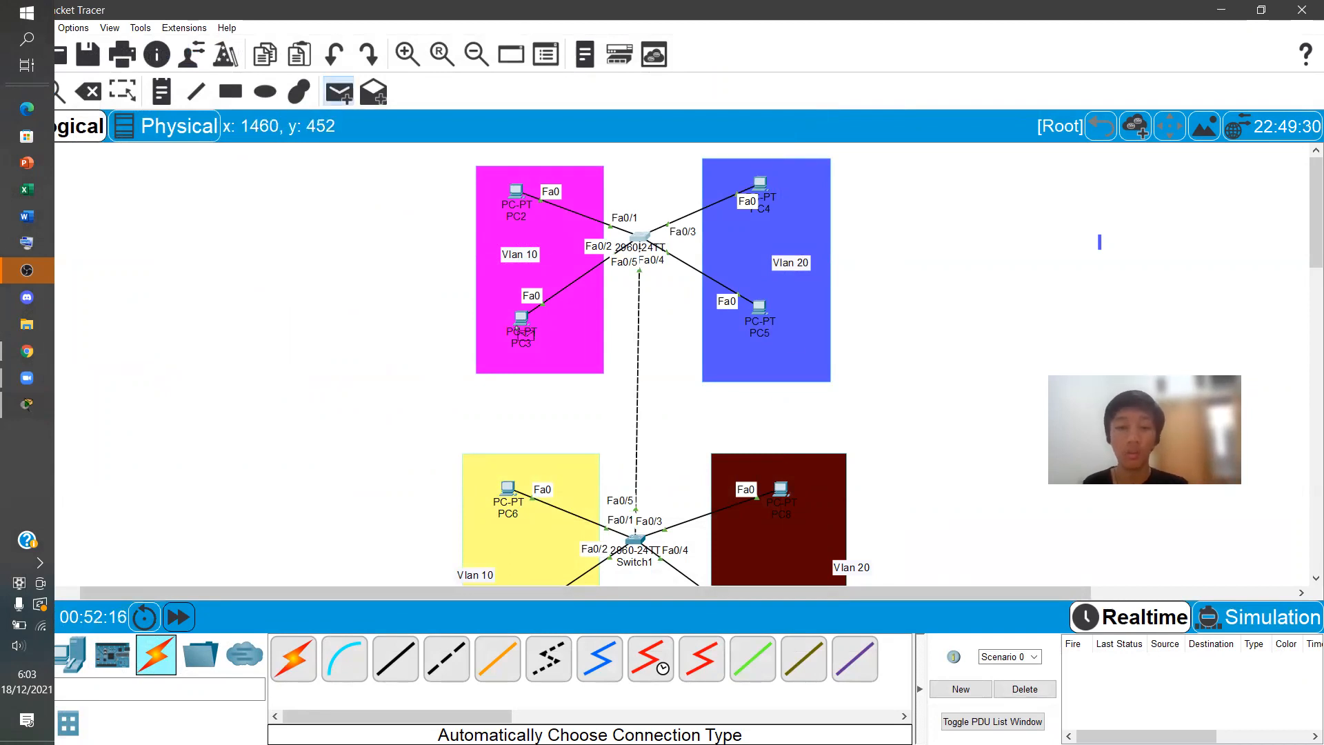
pyautogui.click(522, 319)
pyautogui.click(508, 489)
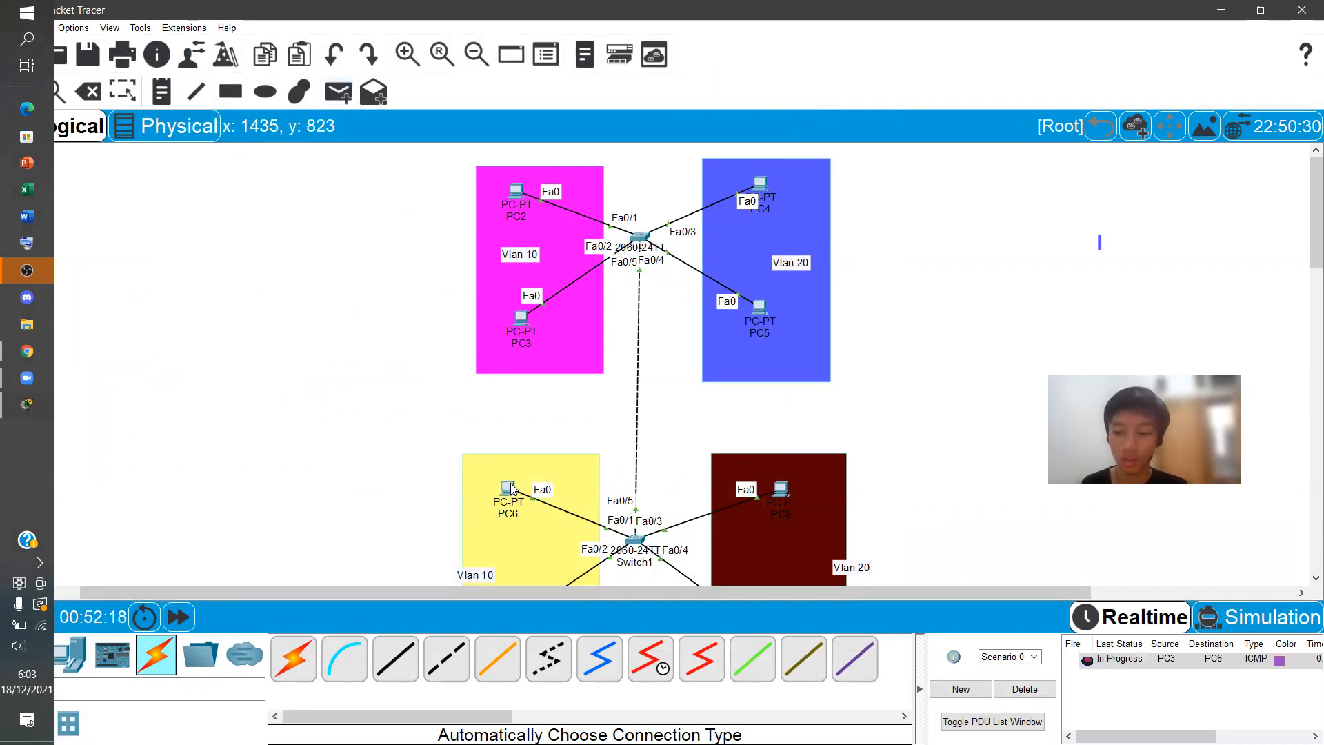
# Send a simple PDU from PC5 to PC8 to test VLAN 20 across the switches
pyautogui.press('p')
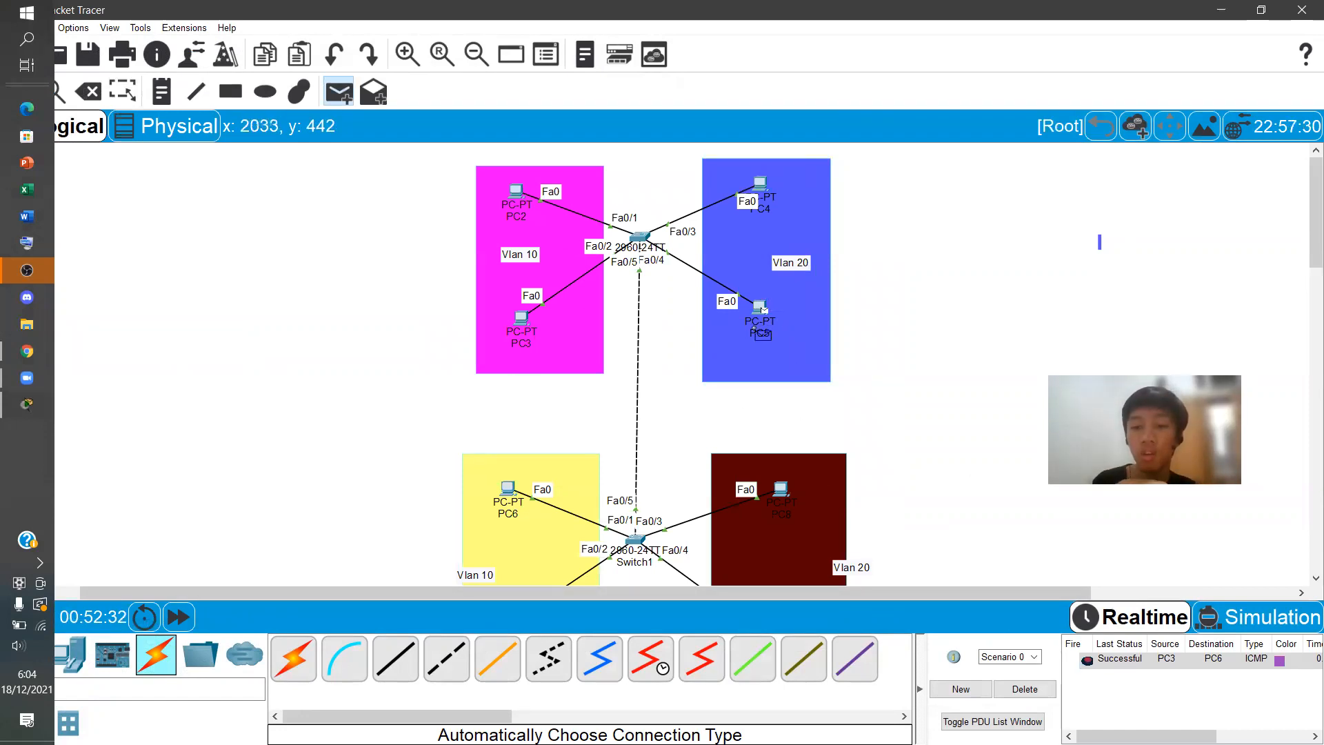
pyautogui.click(781, 490)
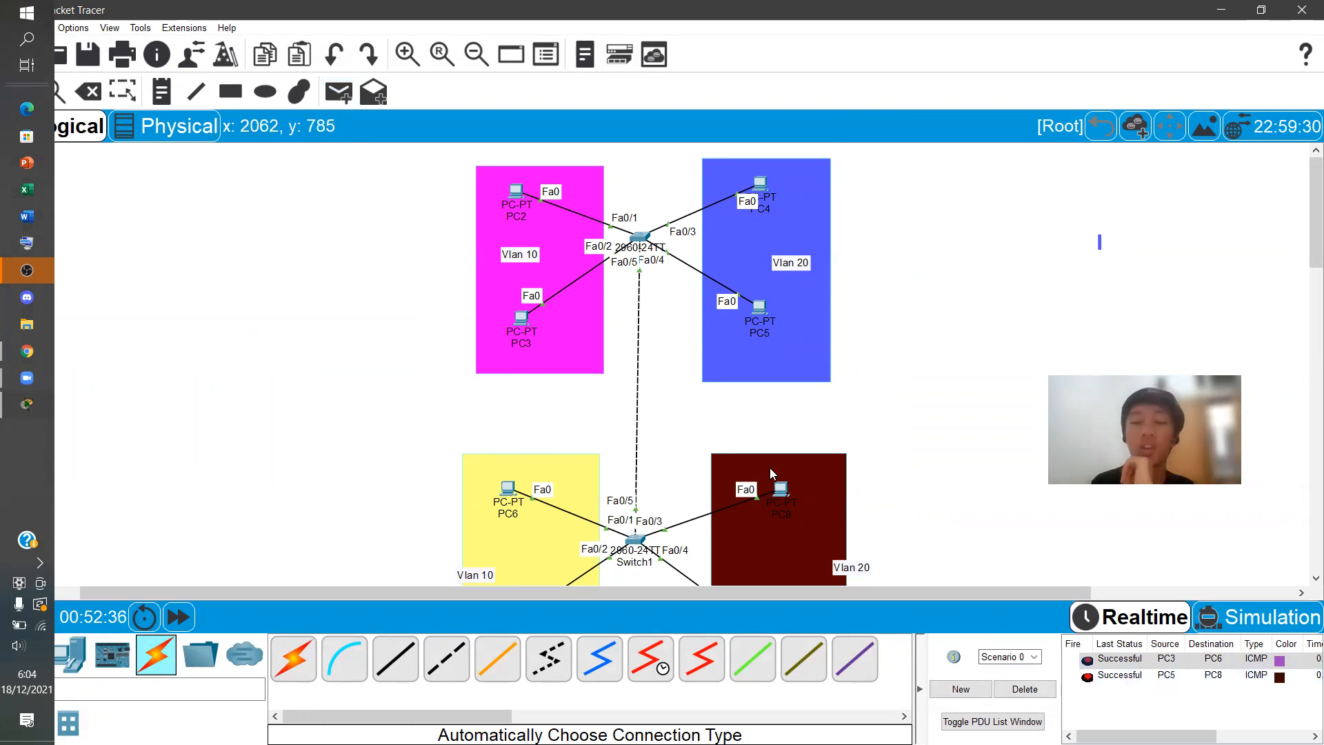
pyautogui.scroll(-3, 690, 393)
pyautogui.scroll(3, 524, 324)
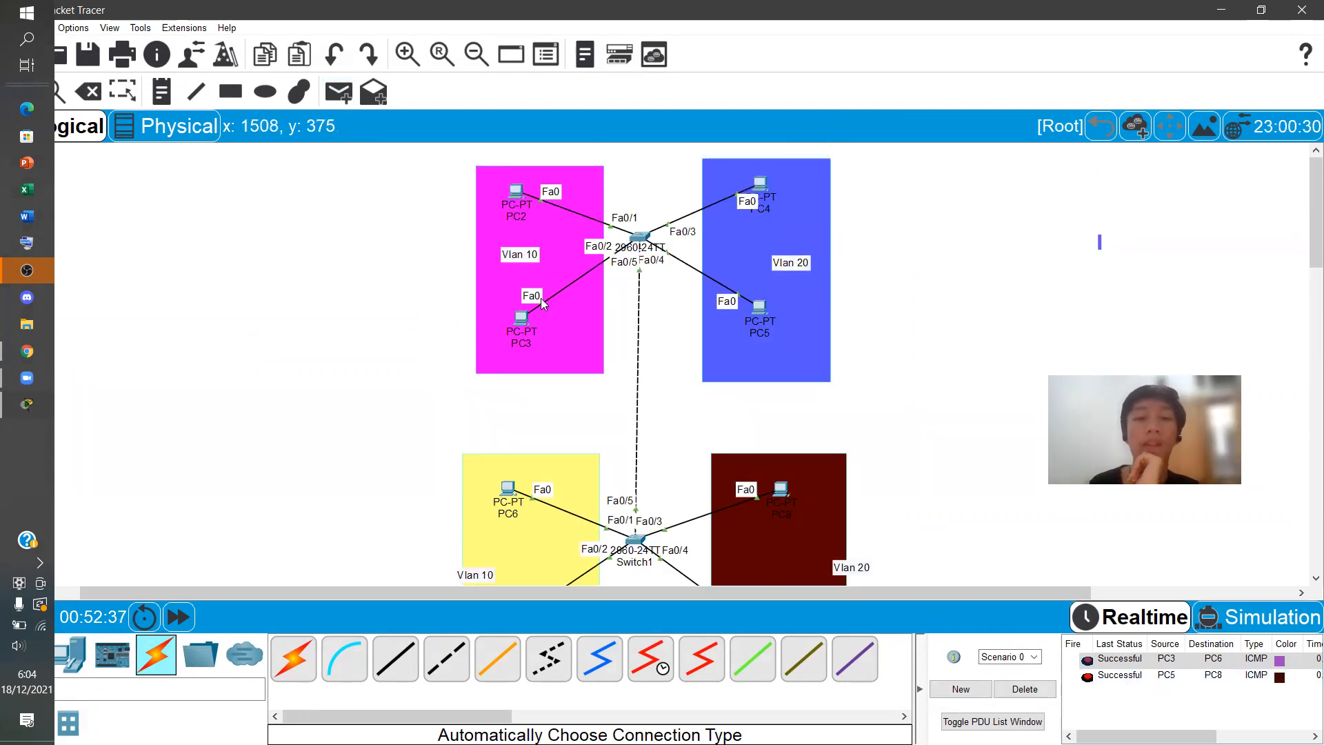
pyautogui.scroll(-3, 721, 426)
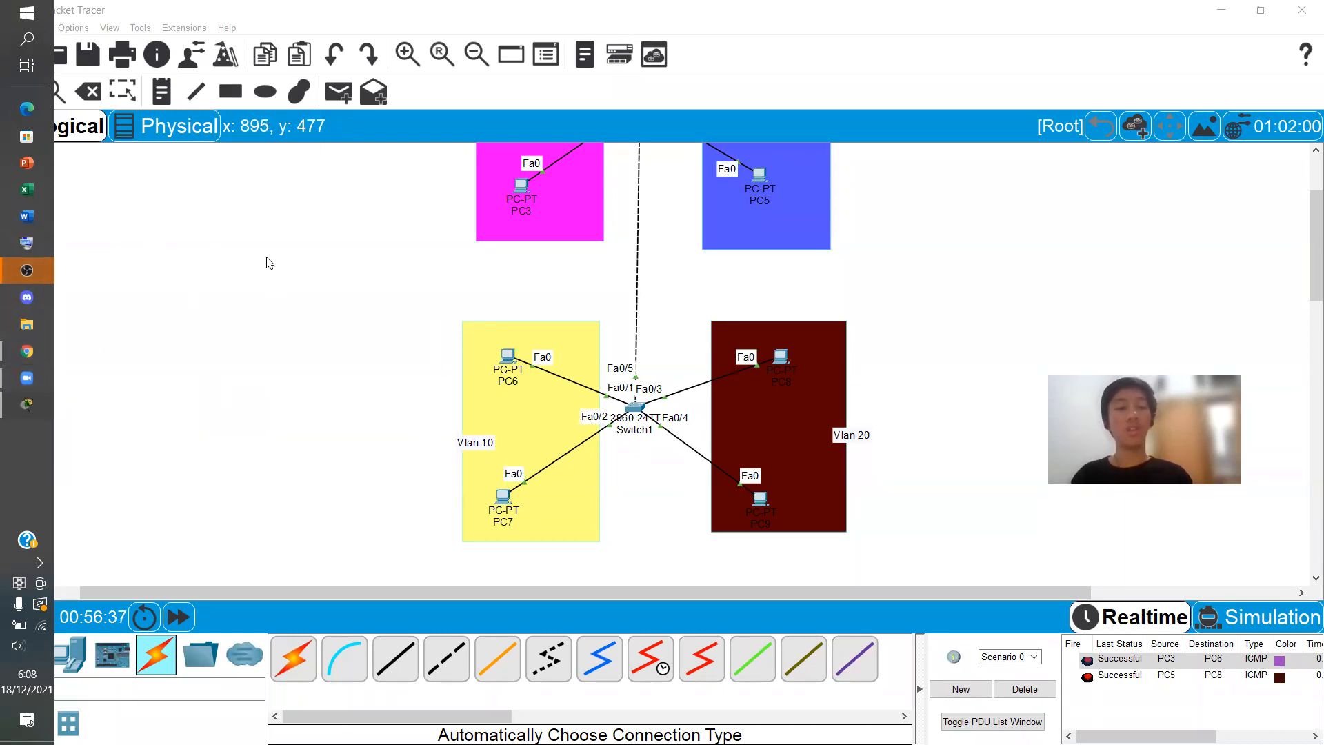
# Switch to Google Chrome and replace the "what is vlan" search with a search for "MLS"
pyautogui.moveTo(29, 352)
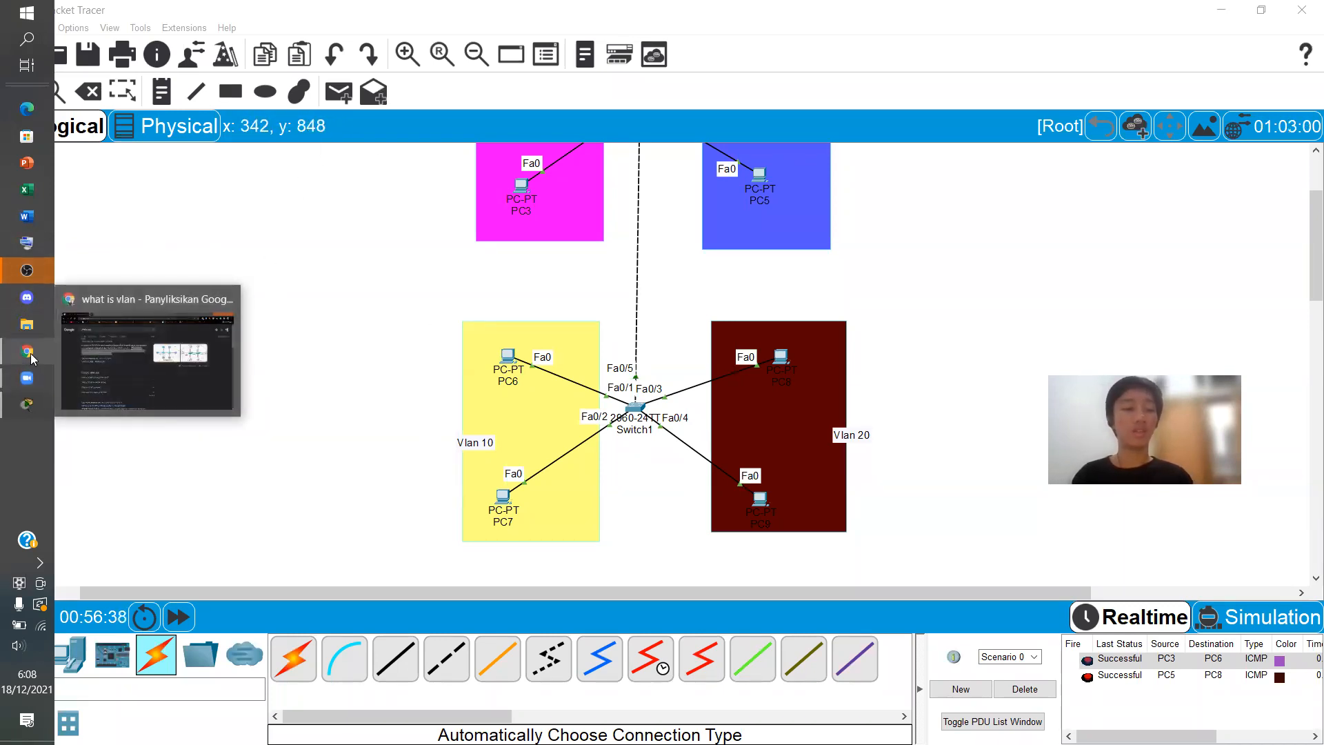
pyautogui.click(84, 356)
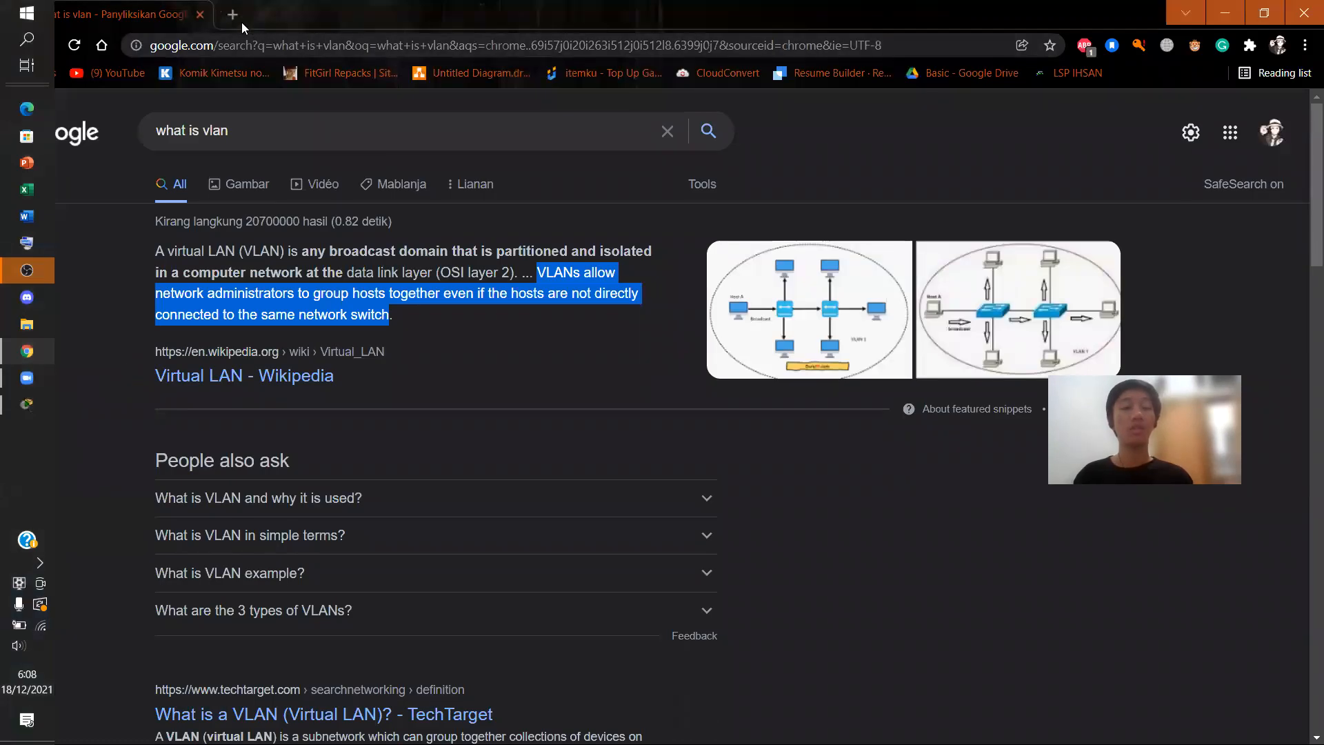
pyautogui.tripleClick(238, 122)
pyautogui.write('MLS')
pyautogui.press('Return')
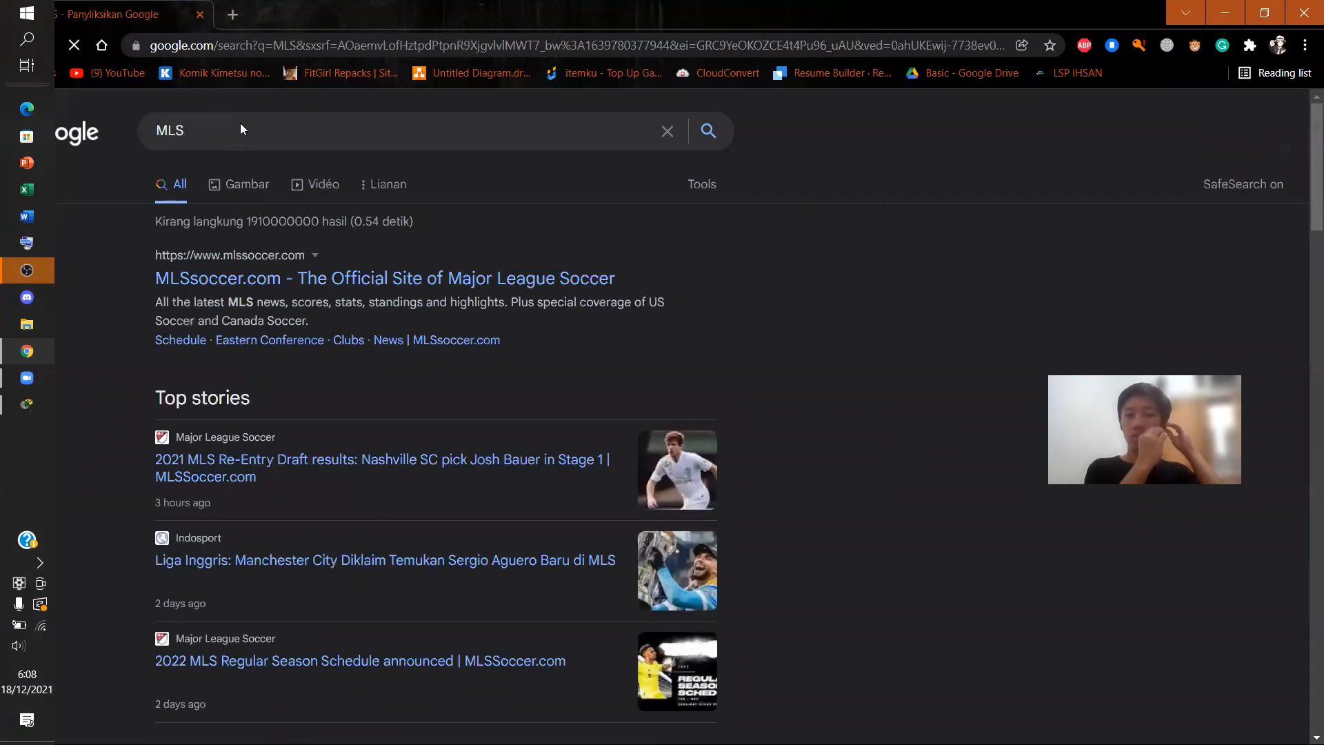
# Refine the web search to "mls cisco" and show its image results
pyautogui.click(240, 125)
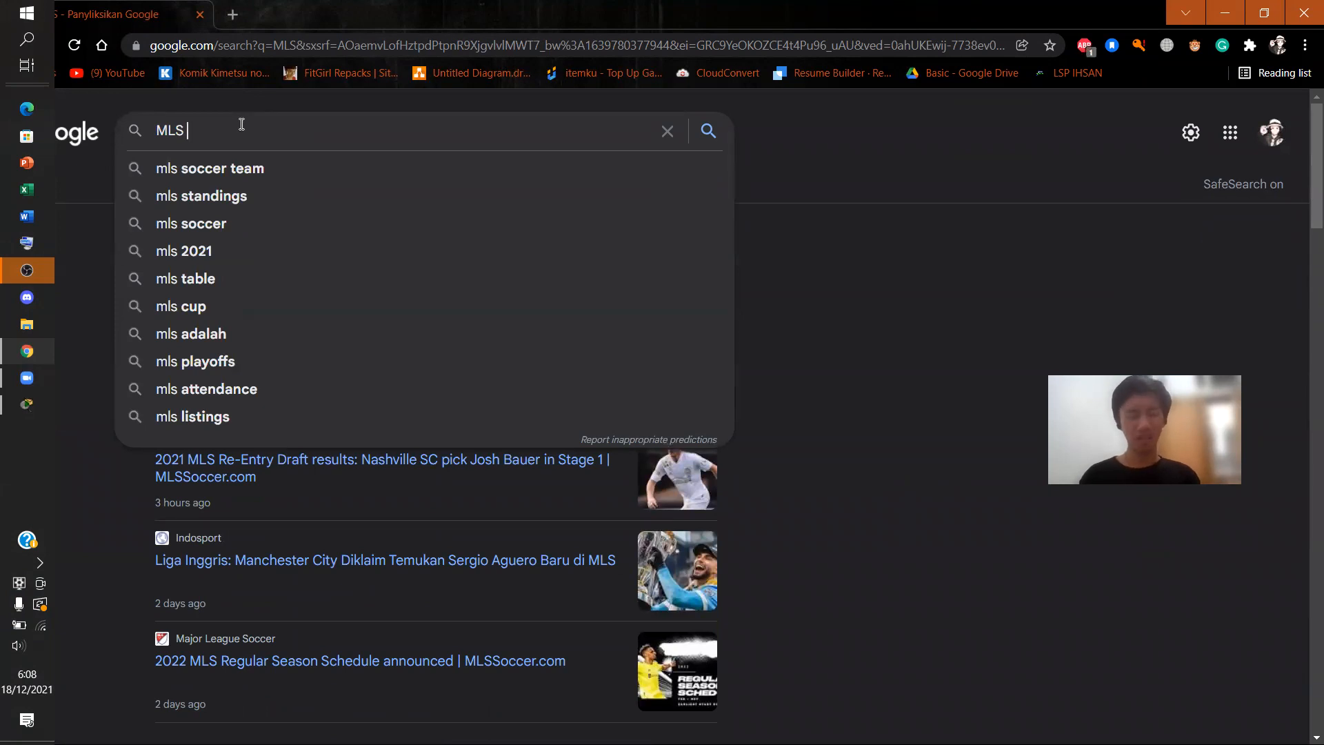
pyautogui.write('cis')
pyautogui.press('Down')
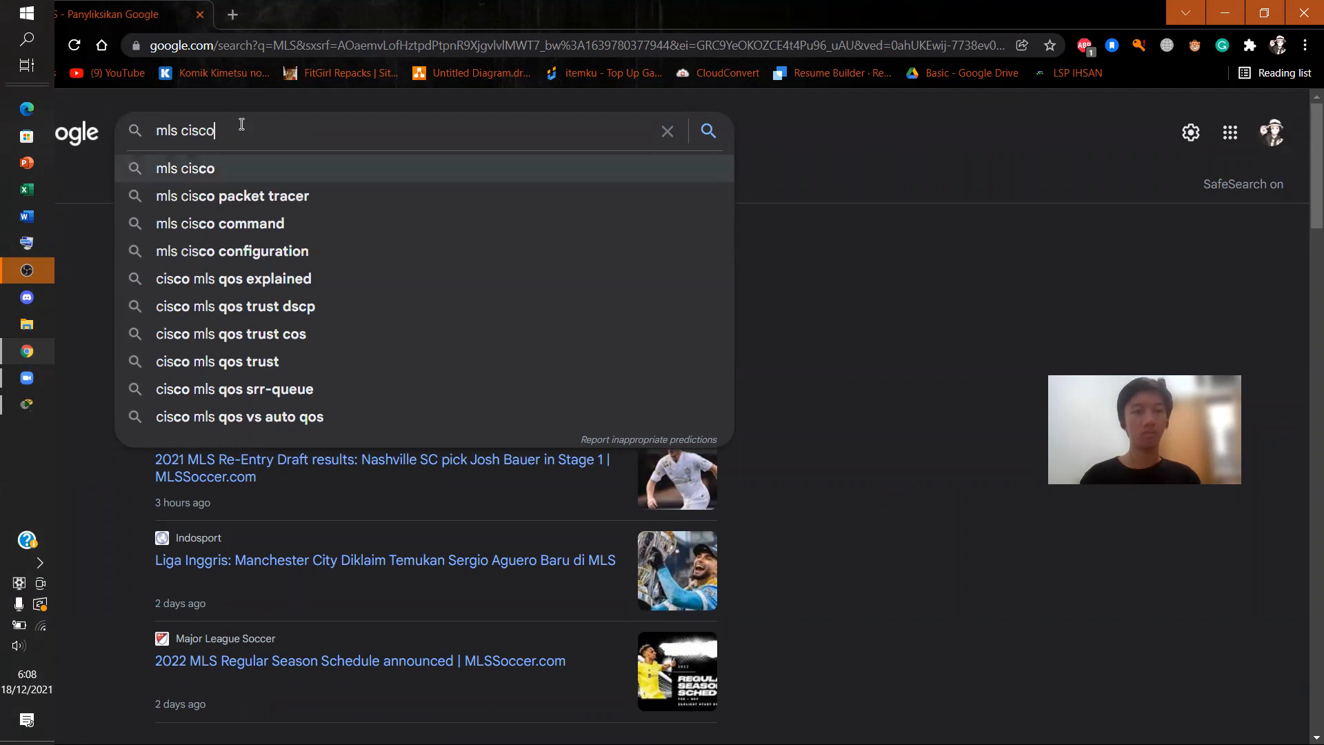
pyautogui.press('Return')
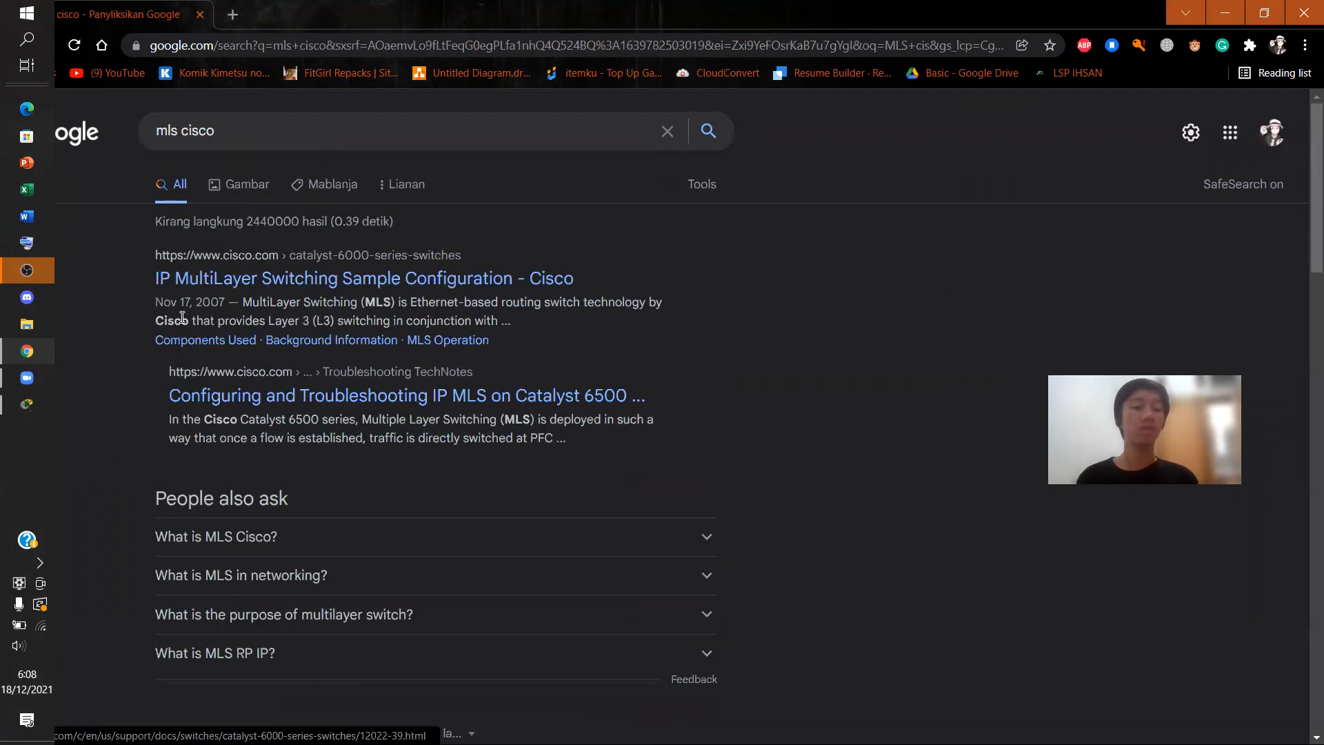
pyautogui.click(243, 185)
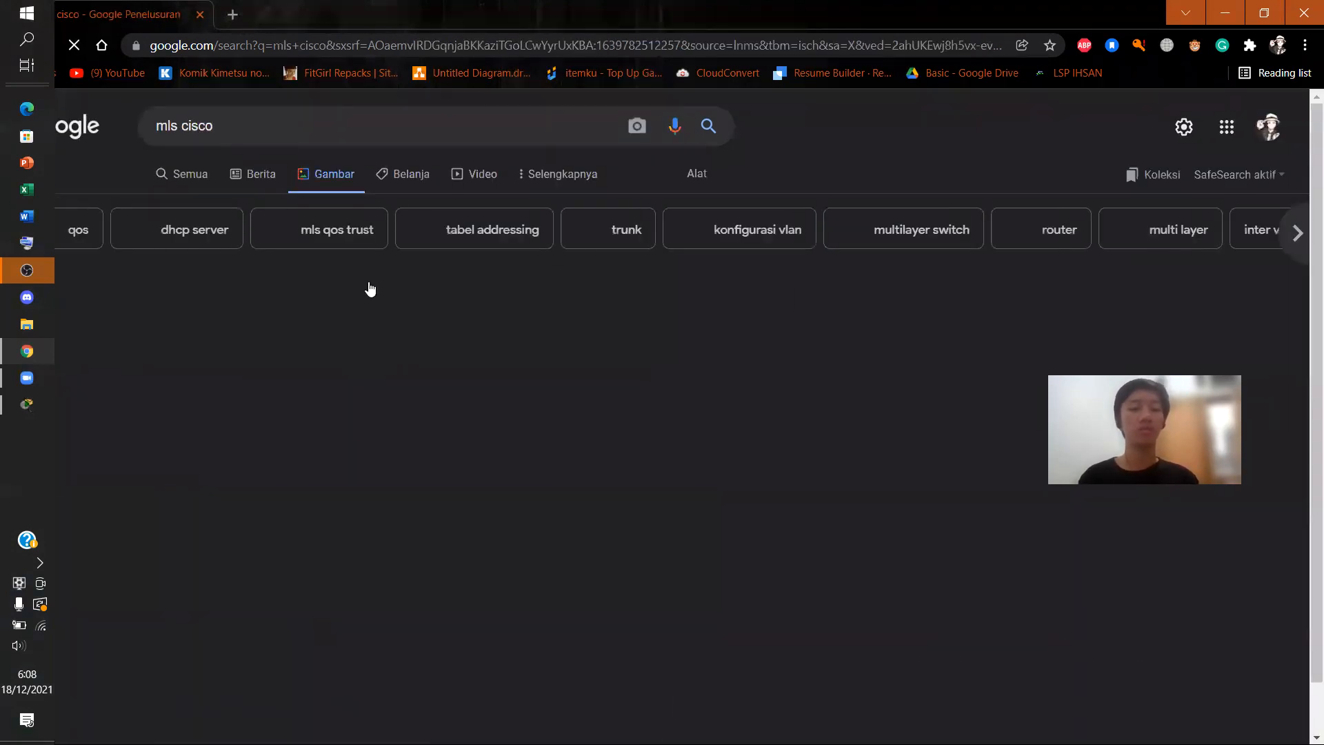
# Search for "osi layer" images in a new browser tab and open the "7 OSI Layer" pyramid diagram
pyautogui.click(232, 13)
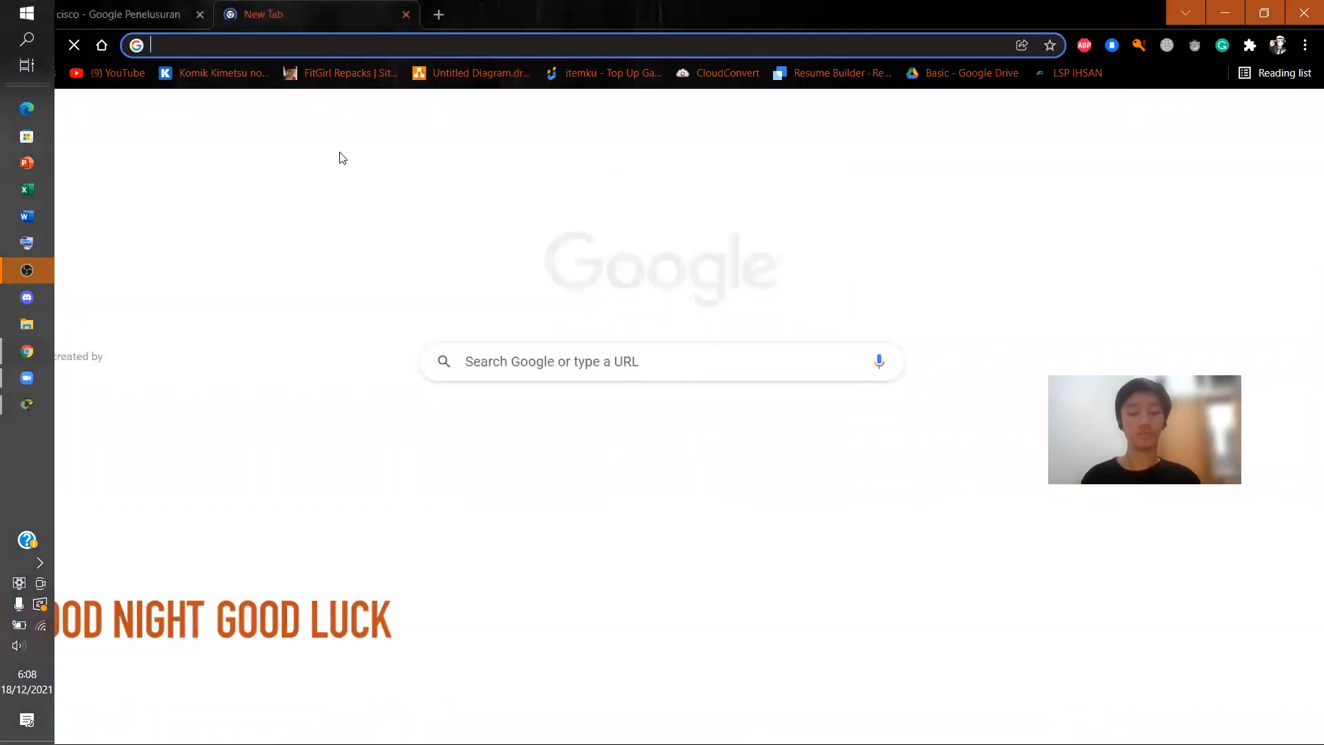
pyautogui.write('osi')
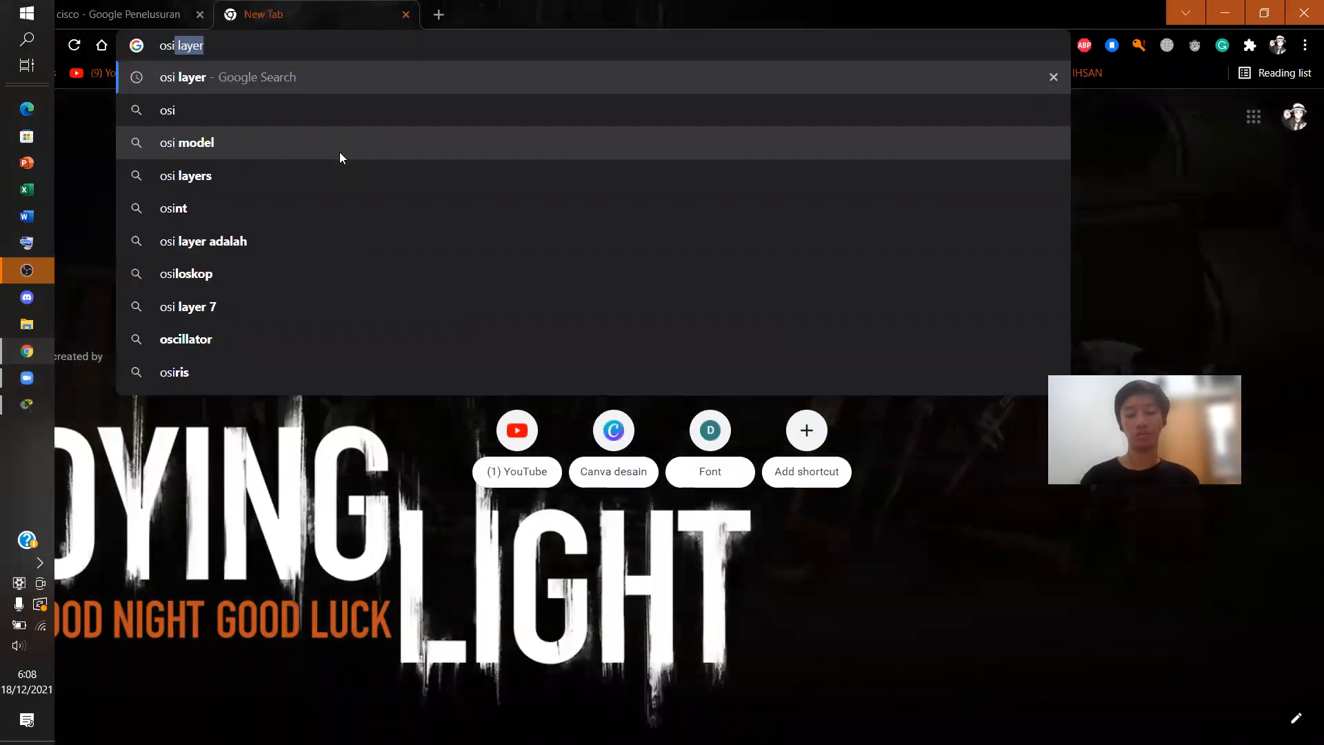
pyautogui.press('Return')
pyautogui.click(247, 182)
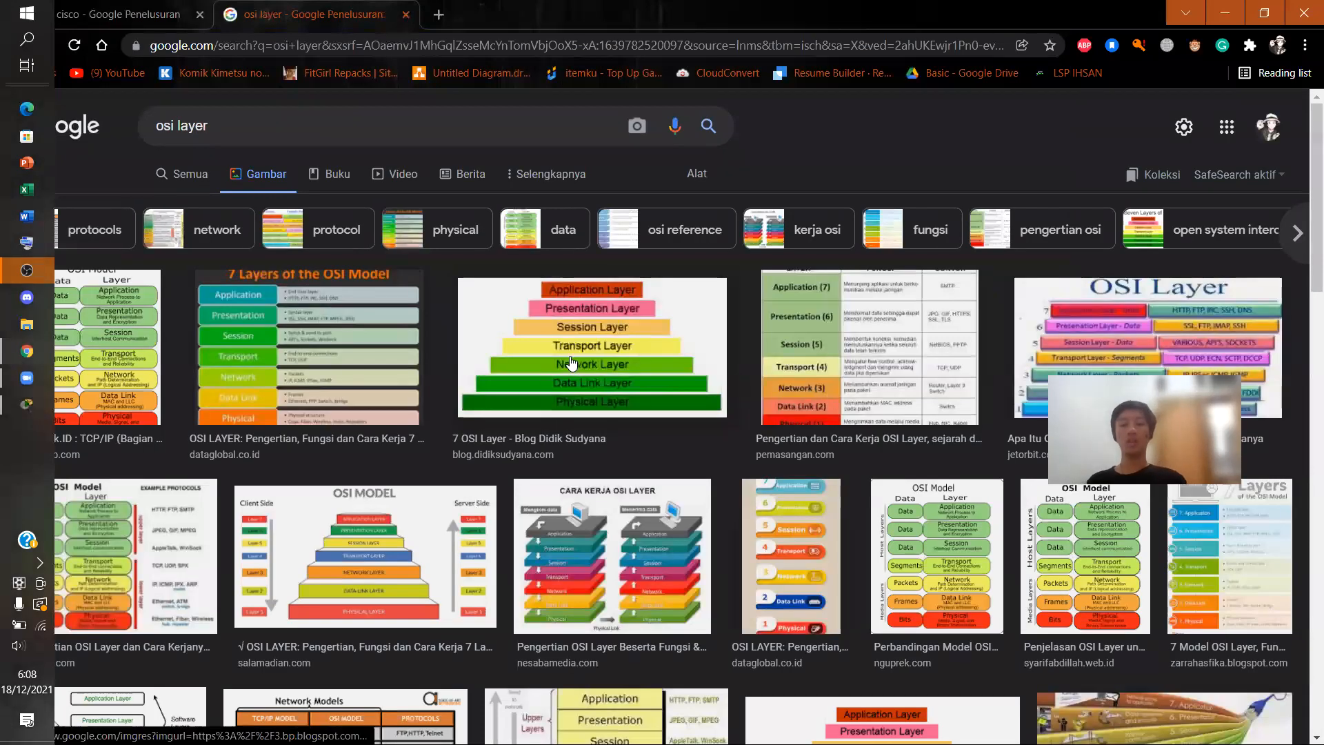
pyautogui.click(571, 362)
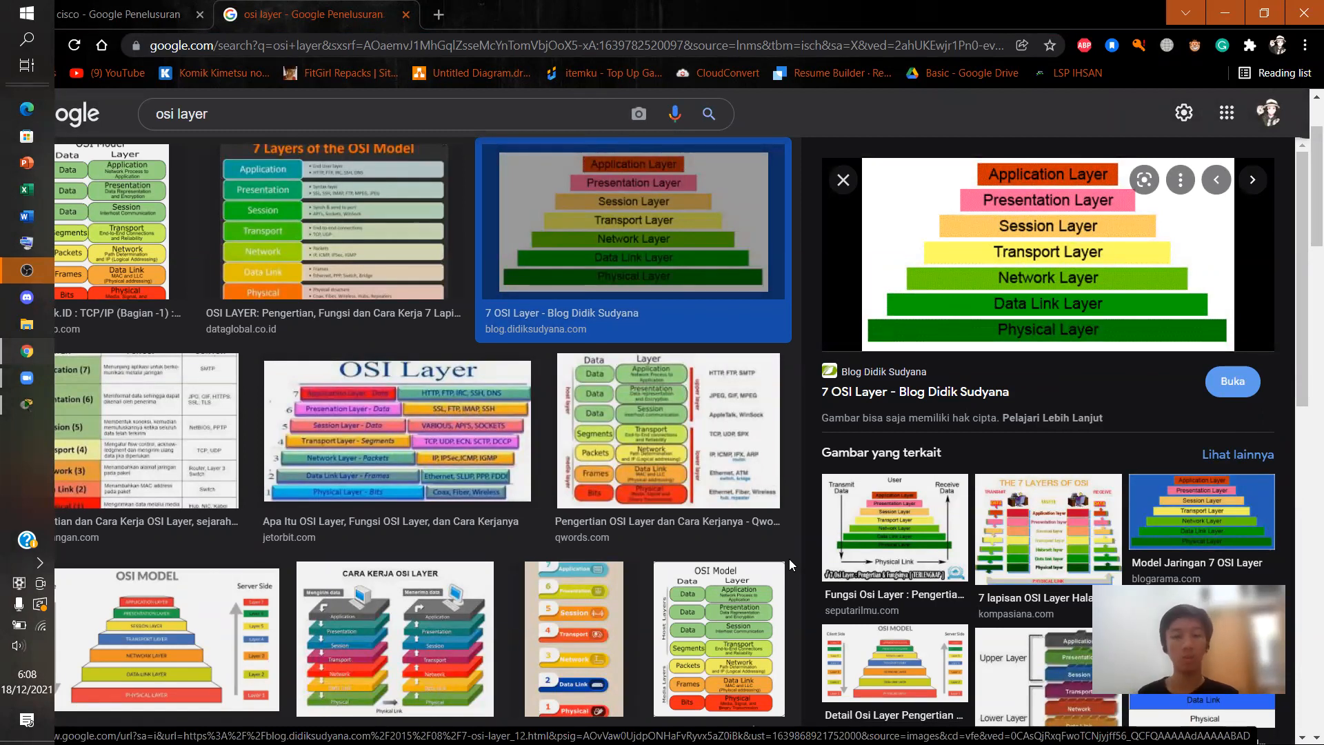
# Review the two switches in Cisco Packet Tracer and return to the OSI layer diagram in Chrome
pyautogui.hotkey('alt', 'Tab')
pyautogui.click(767, 422)
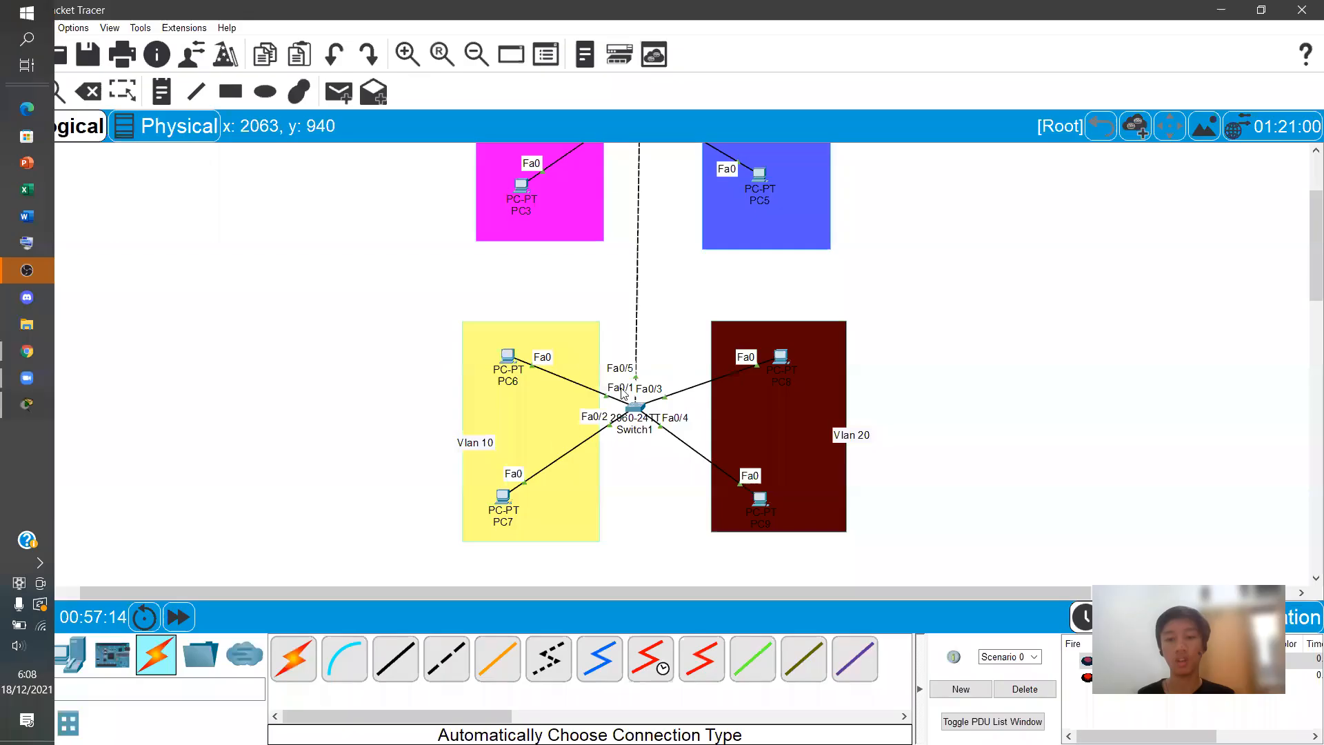
pyautogui.scroll(3, 640, 224)
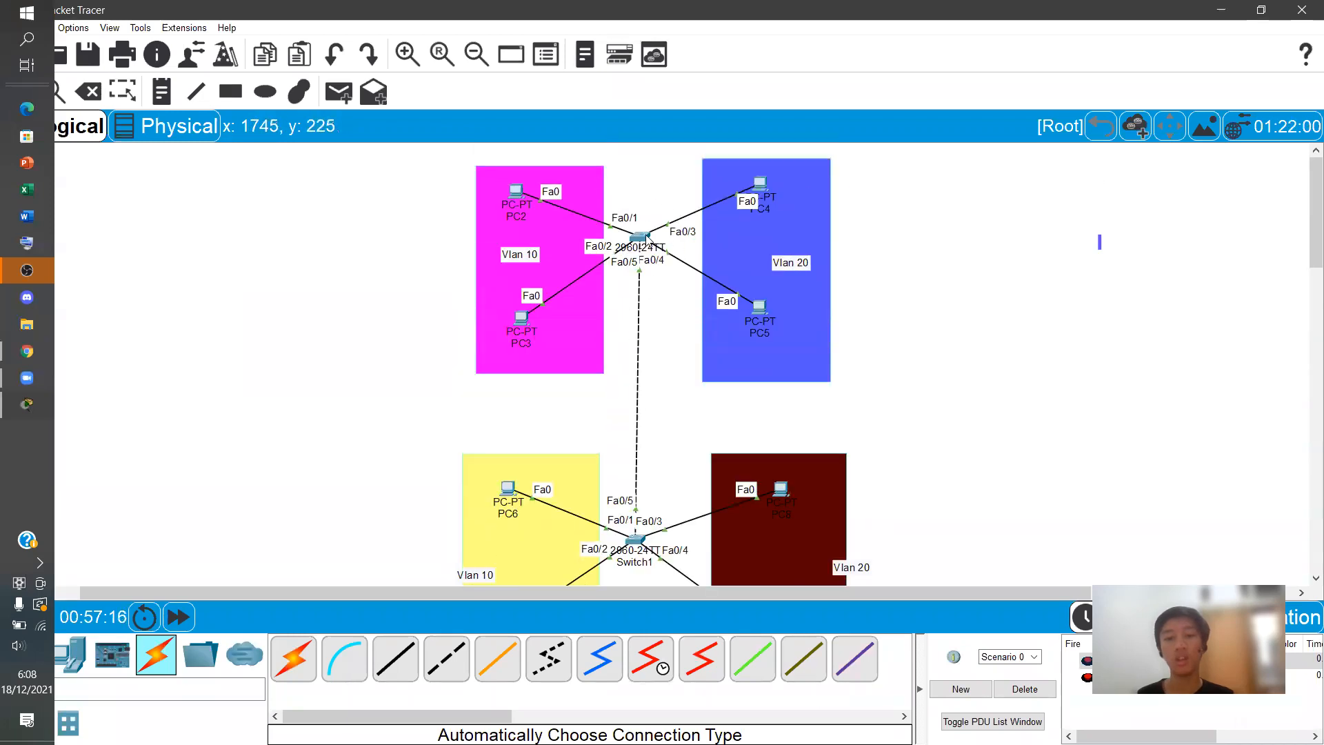
pyautogui.hotkey('alt', 'Tab')
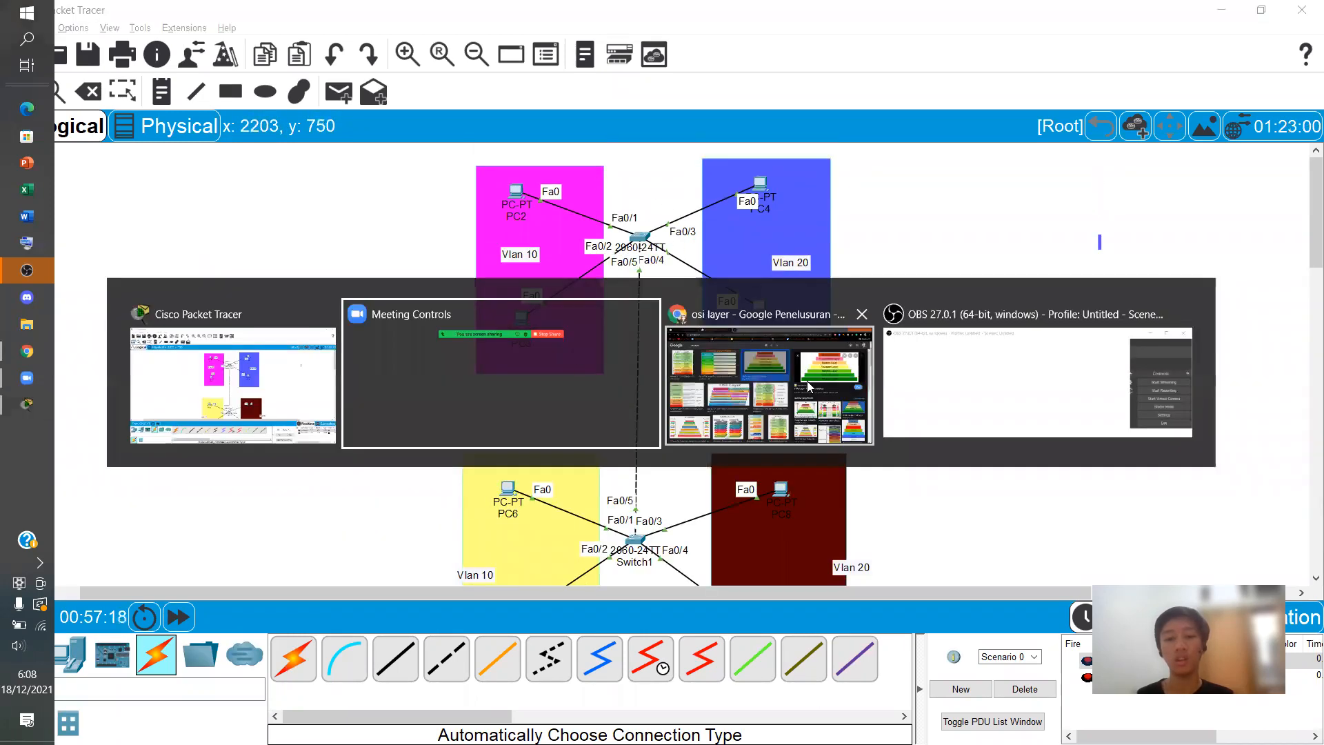
pyautogui.click(810, 386)
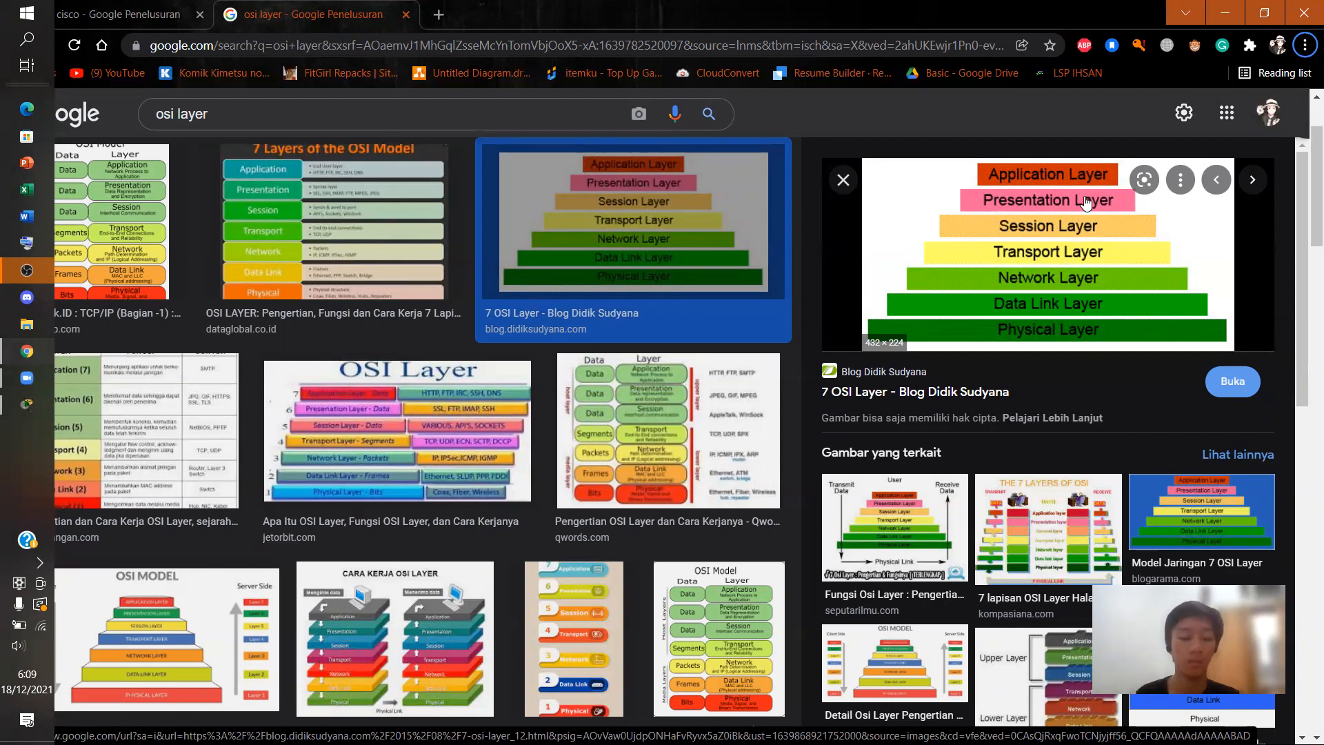
# Switch back to Cisco Packet Tracer and dock the Windows taskbar along the top edge of the screen
pyautogui.hotkey('alt', 'Tab')
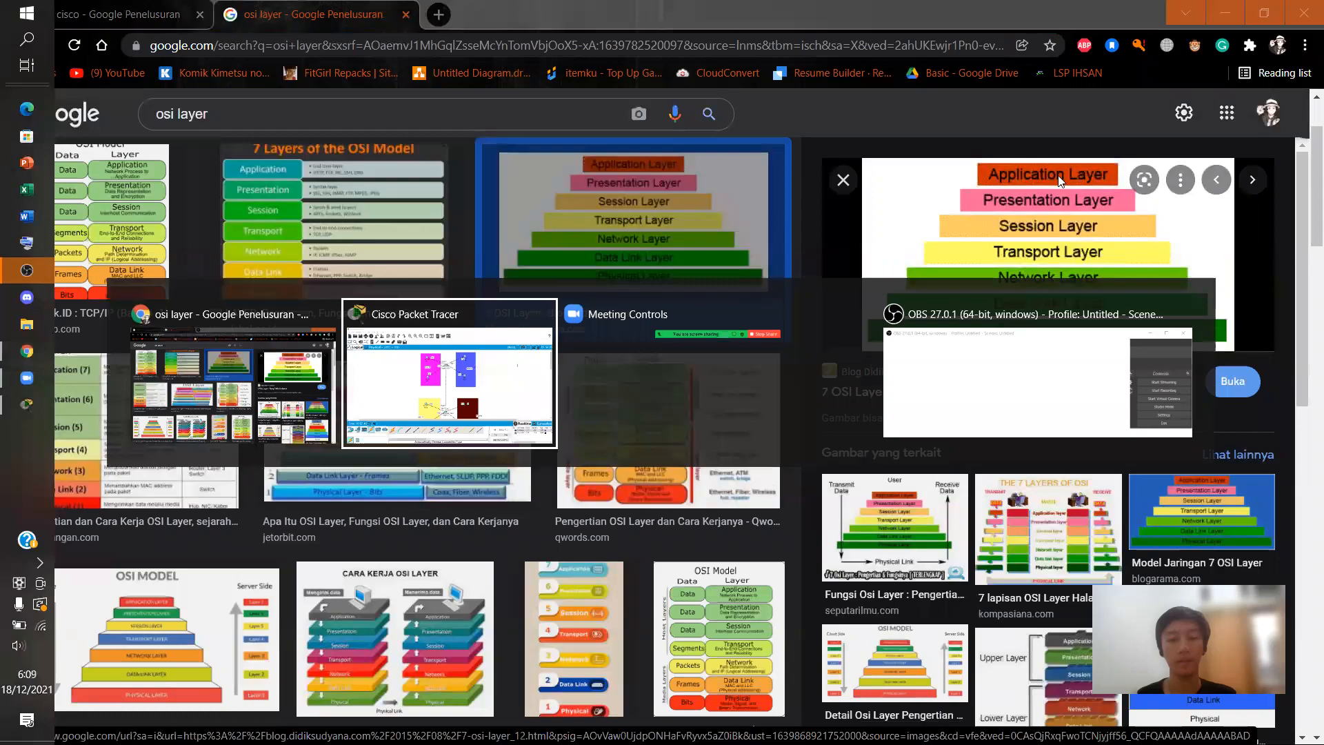
pyautogui.click(465, 388)
pyautogui.scroll(-5, 927, 411)
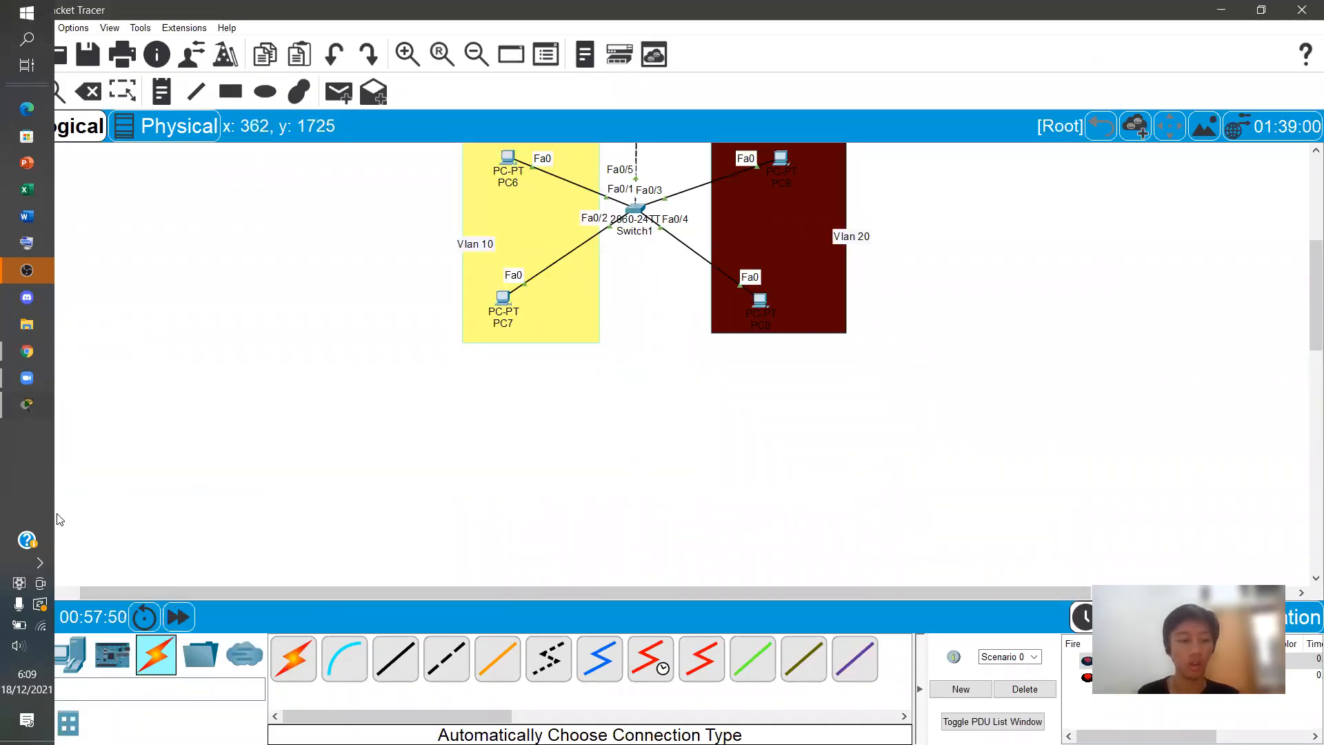
pyautogui.click(47, 487)
pyautogui.moveTo(47, 487); pyautogui.dragTo(422, 182)
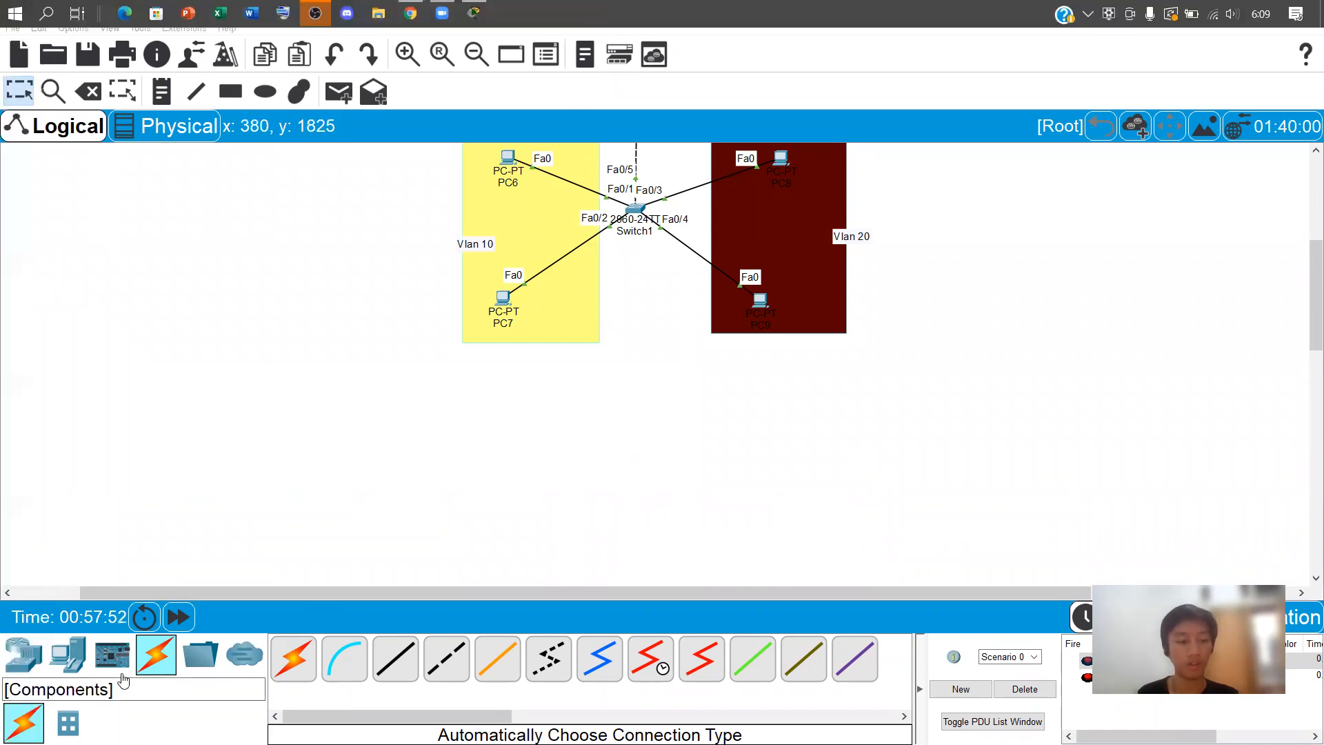
# Place a 3560-24PS and a 3650-24PS multilayer switch in the empty area below the Switch1 network
pyautogui.click(14, 660)
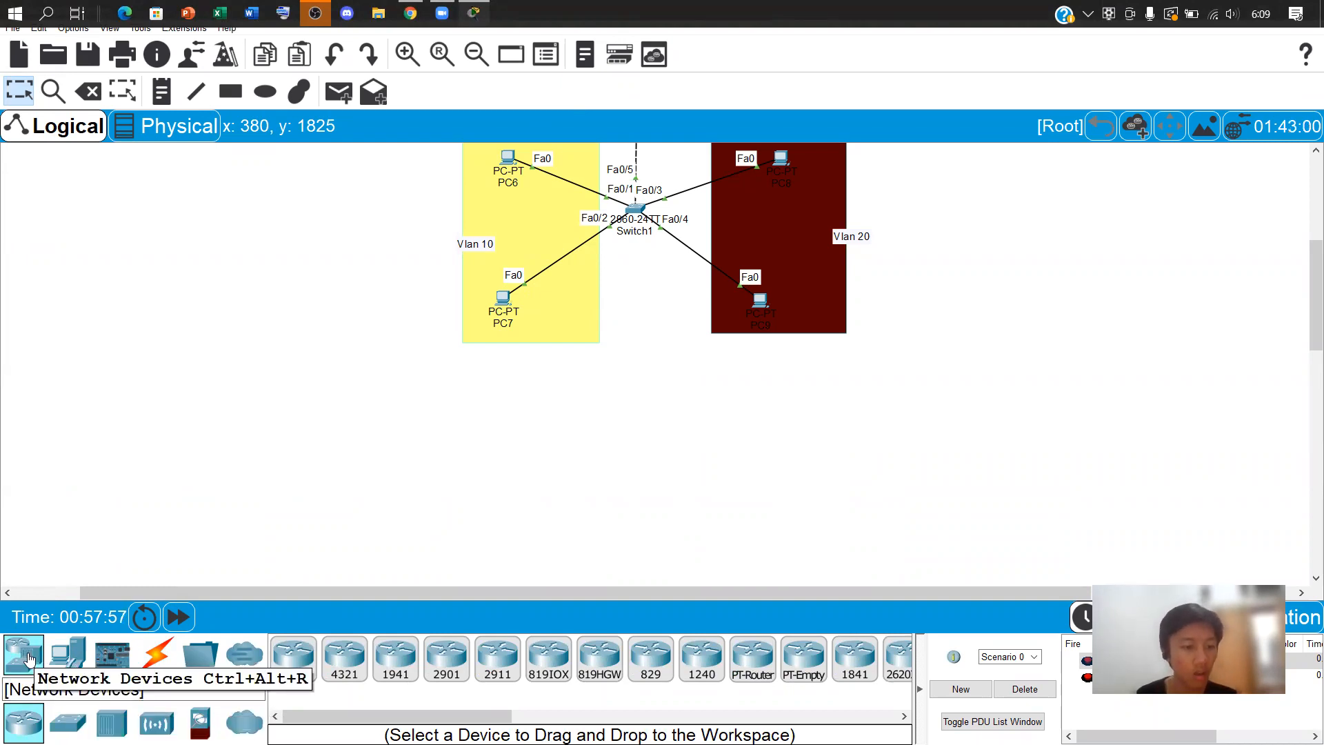
pyautogui.click(67, 722)
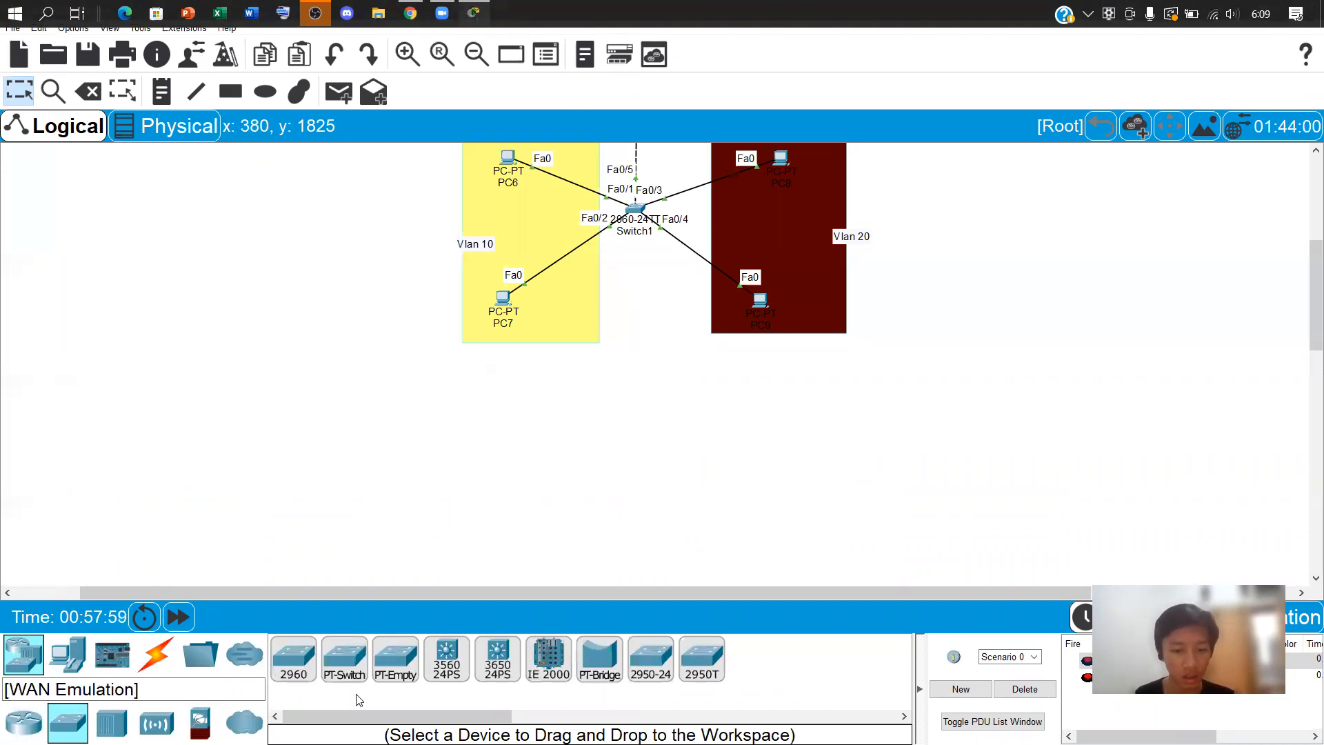
pyautogui.click(444, 677)
pyautogui.click(491, 524)
pyautogui.click(487, 650)
pyautogui.click(551, 521)
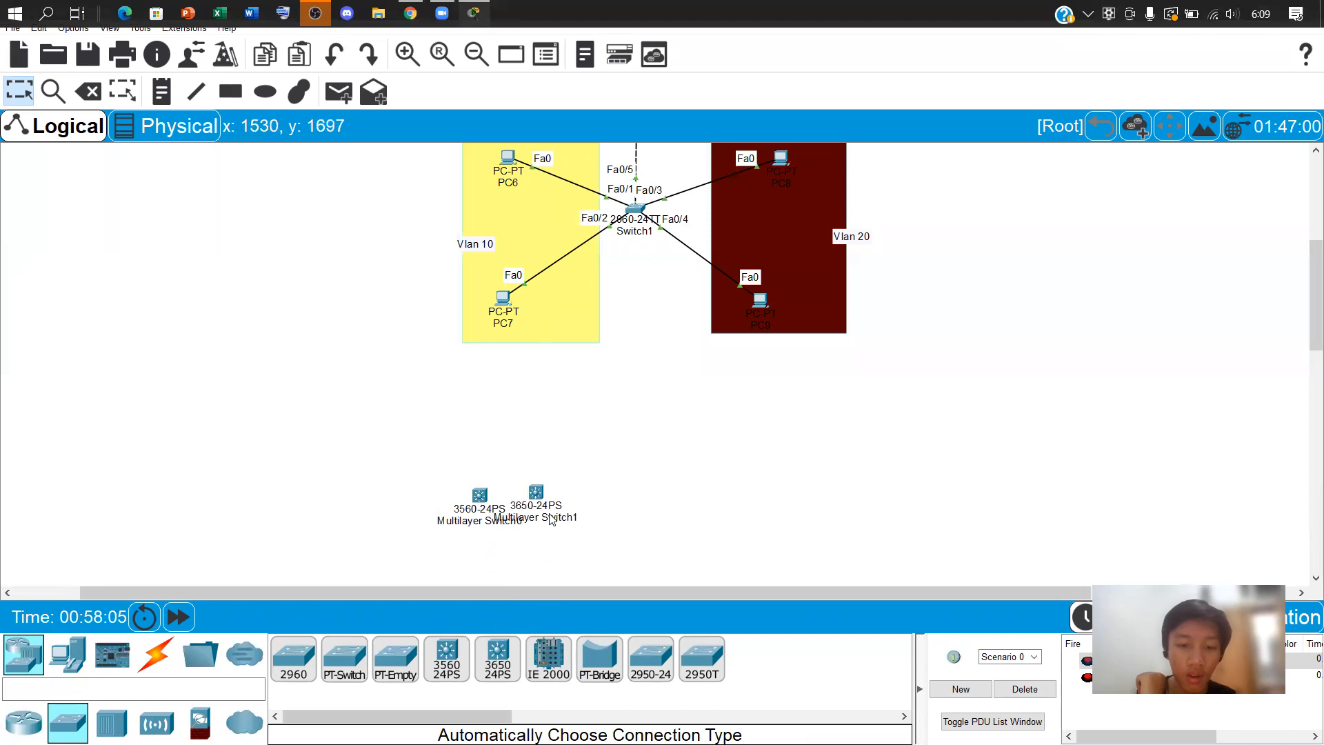
# Space the two multilayer switches apart and move both closer to the Switch1 network
pyautogui.moveTo(536, 492); pyautogui.dragTo(632, 482)
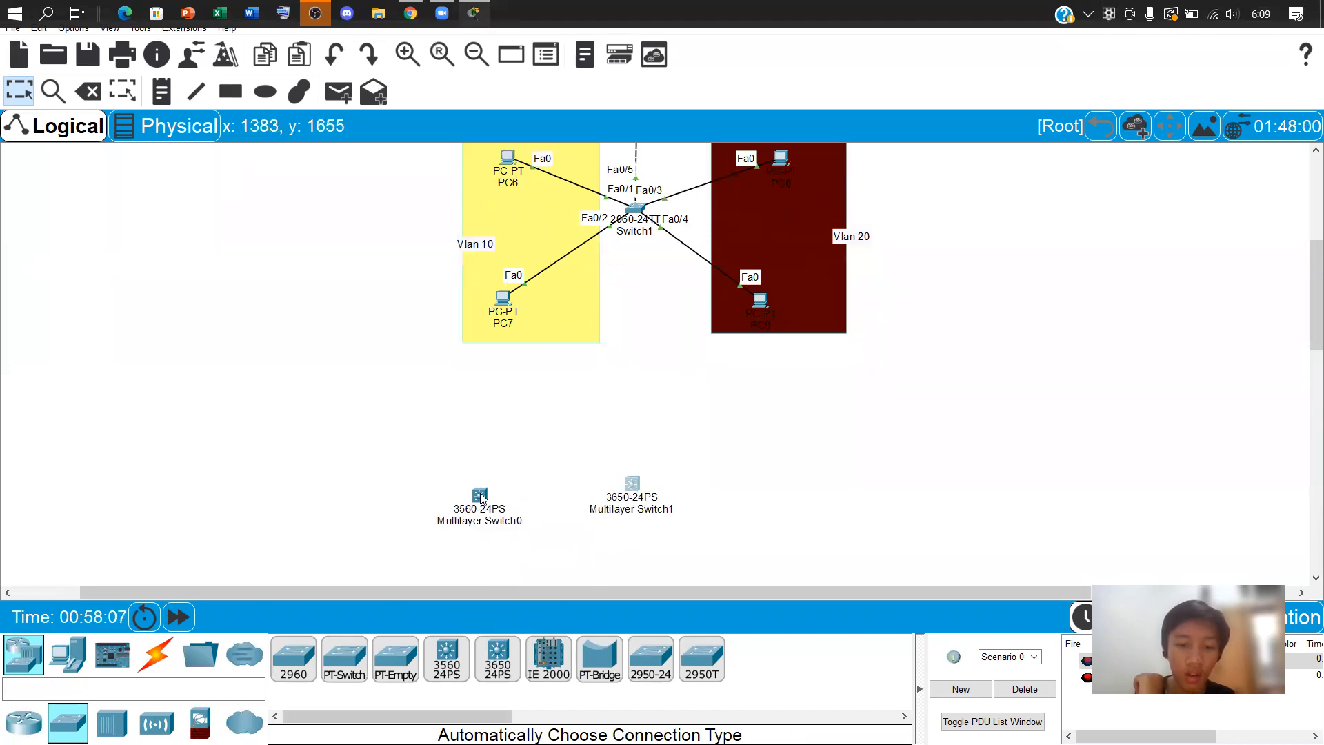
pyautogui.moveTo(481, 498); pyautogui.dragTo(487, 468)
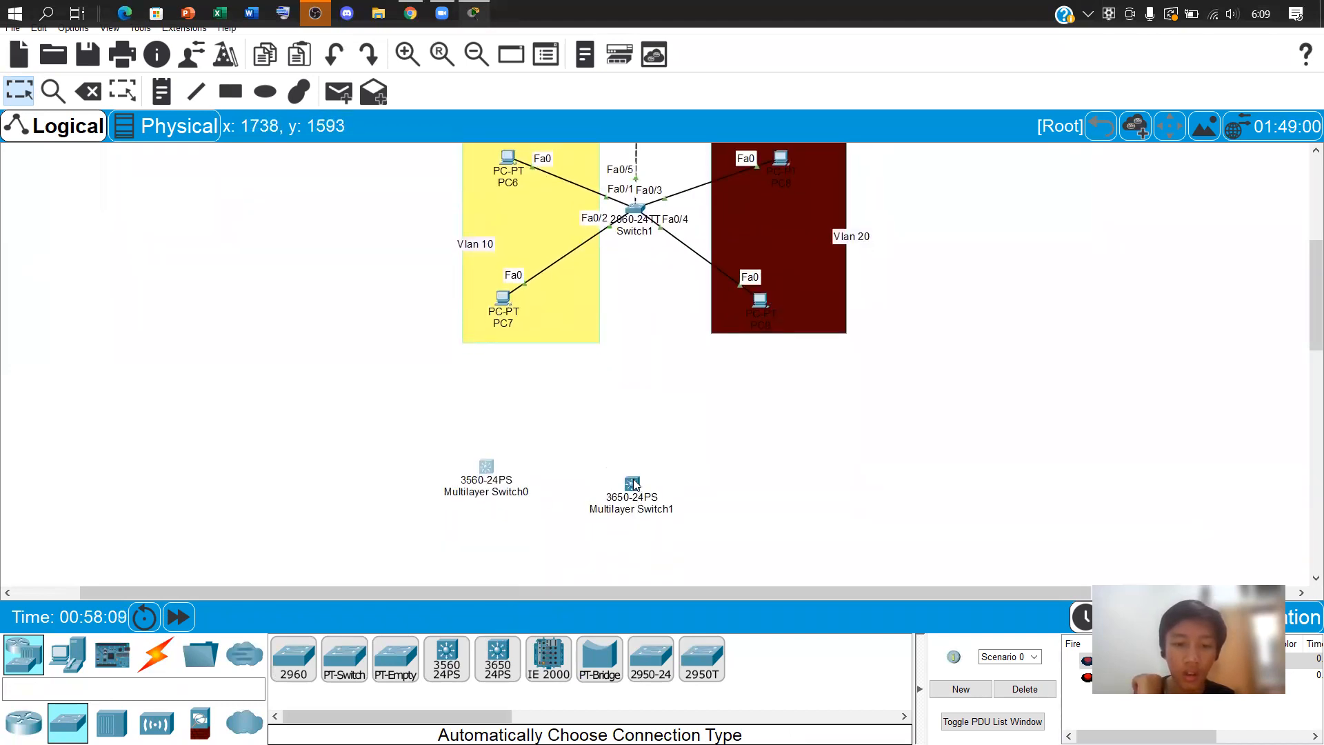
pyautogui.moveTo(633, 485); pyautogui.dragTo(615, 423)
pyautogui.moveTo(486, 467); pyautogui.dragTo(479, 447)
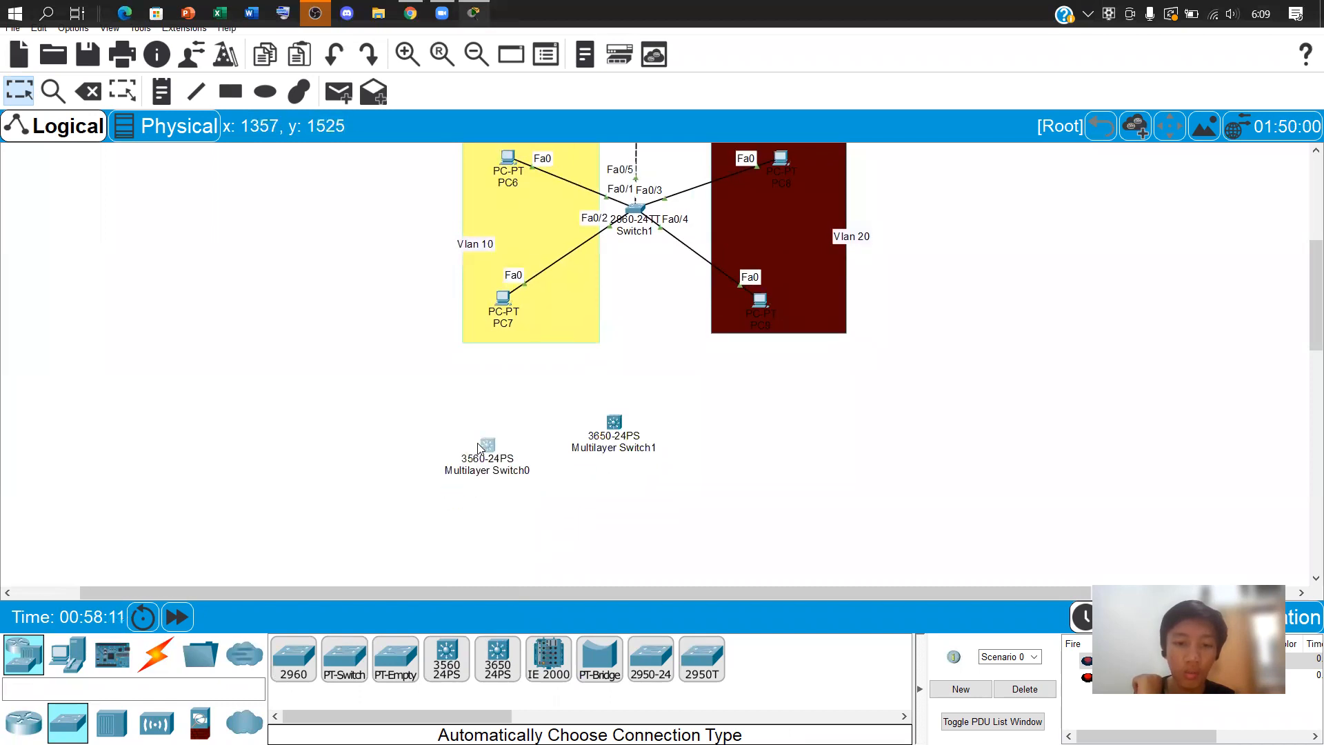
# Inspect the enlarged physical view of the 3560-24PS multilayer switch and return to the topology
pyautogui.click(484, 444)
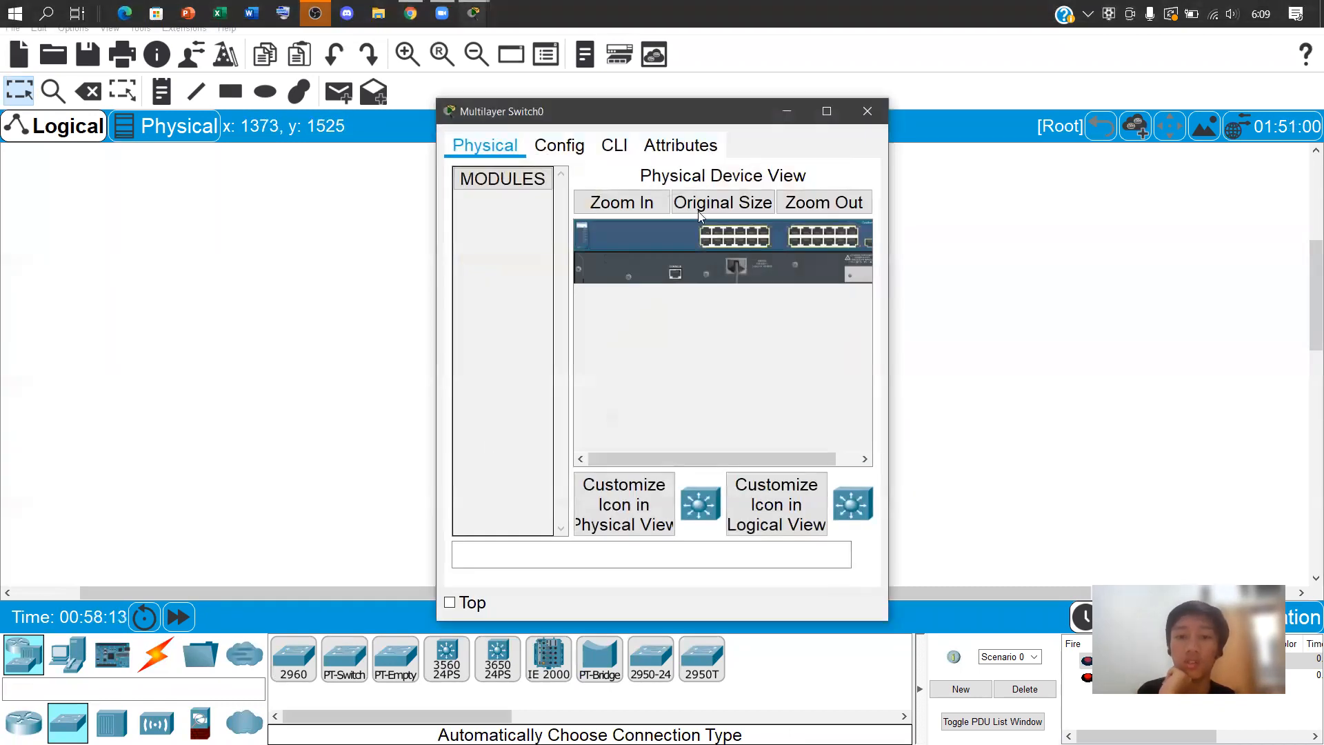
pyautogui.click(827, 111)
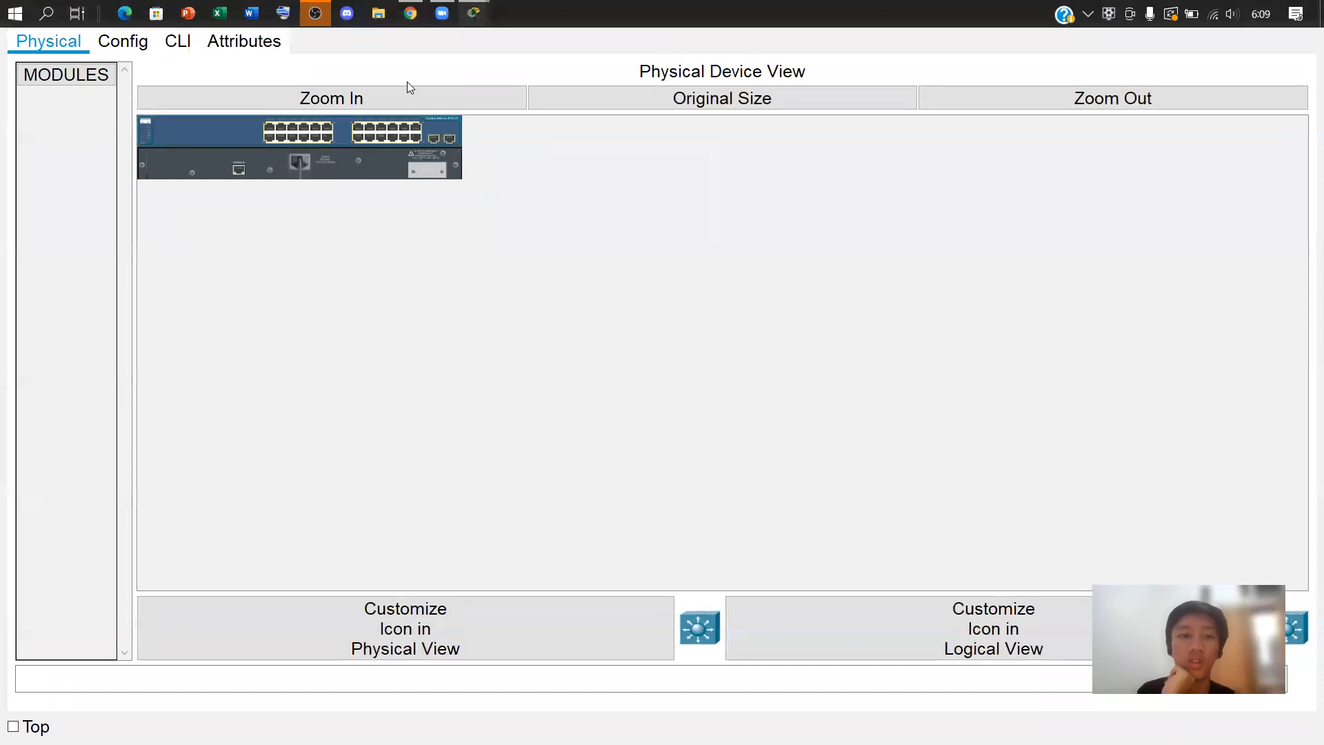
pyautogui.click(452, 102)
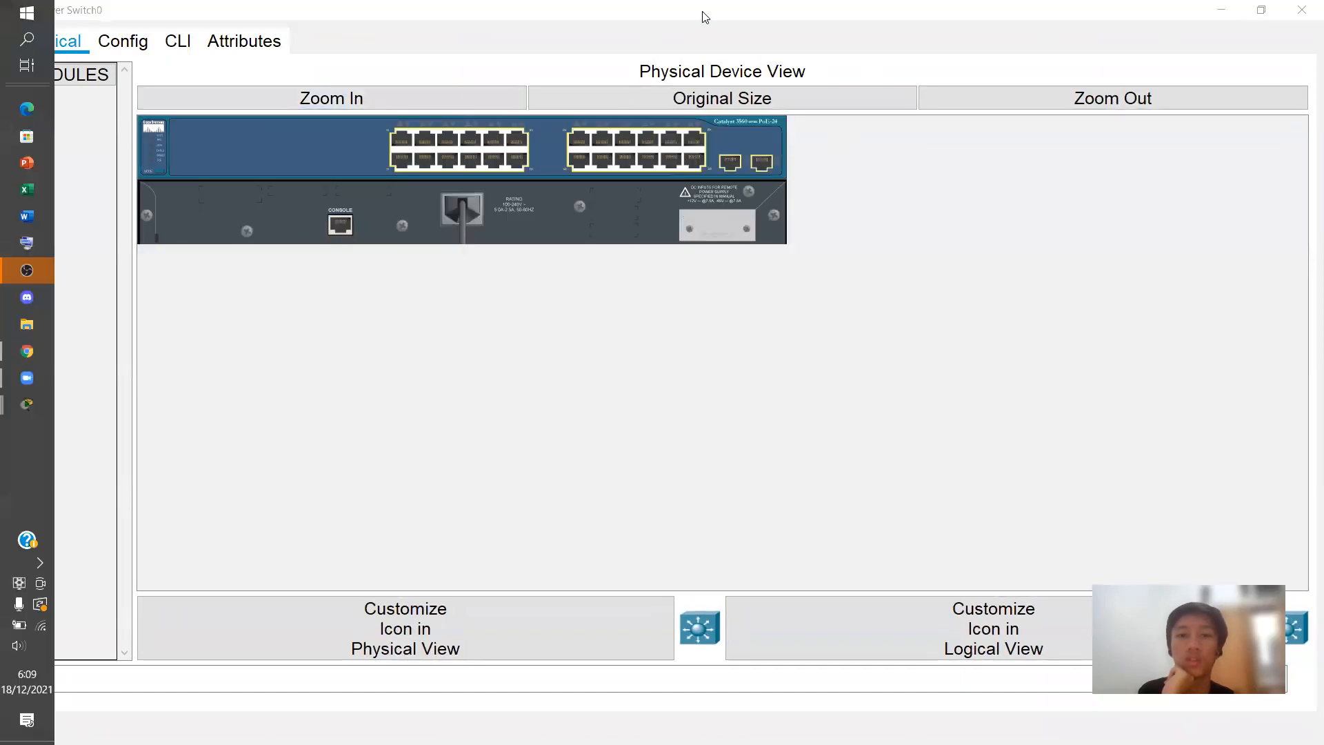
pyautogui.press('super+Down')
pyautogui.click(947, 471)
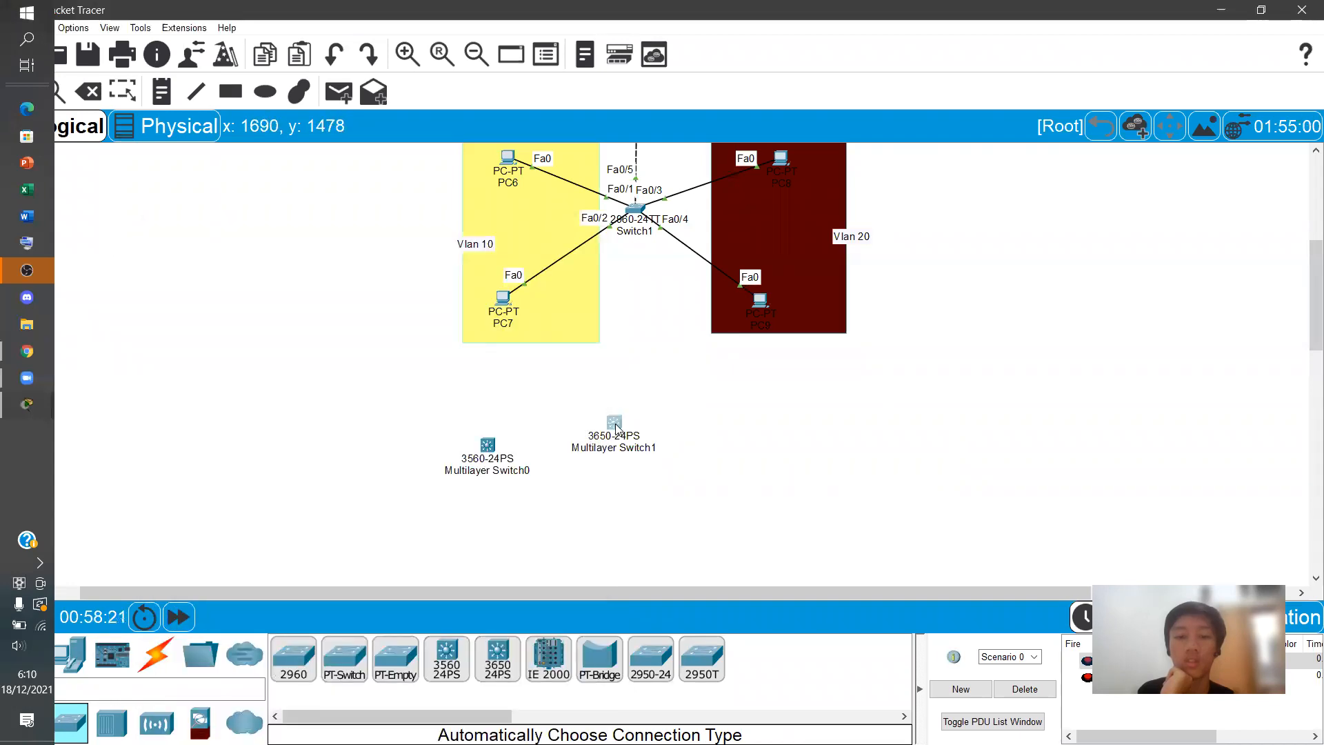
# Inspect the enlarged physical view of the 3650-24PS multilayer switch and return to the topology
pyautogui.doubleClick(614, 422)
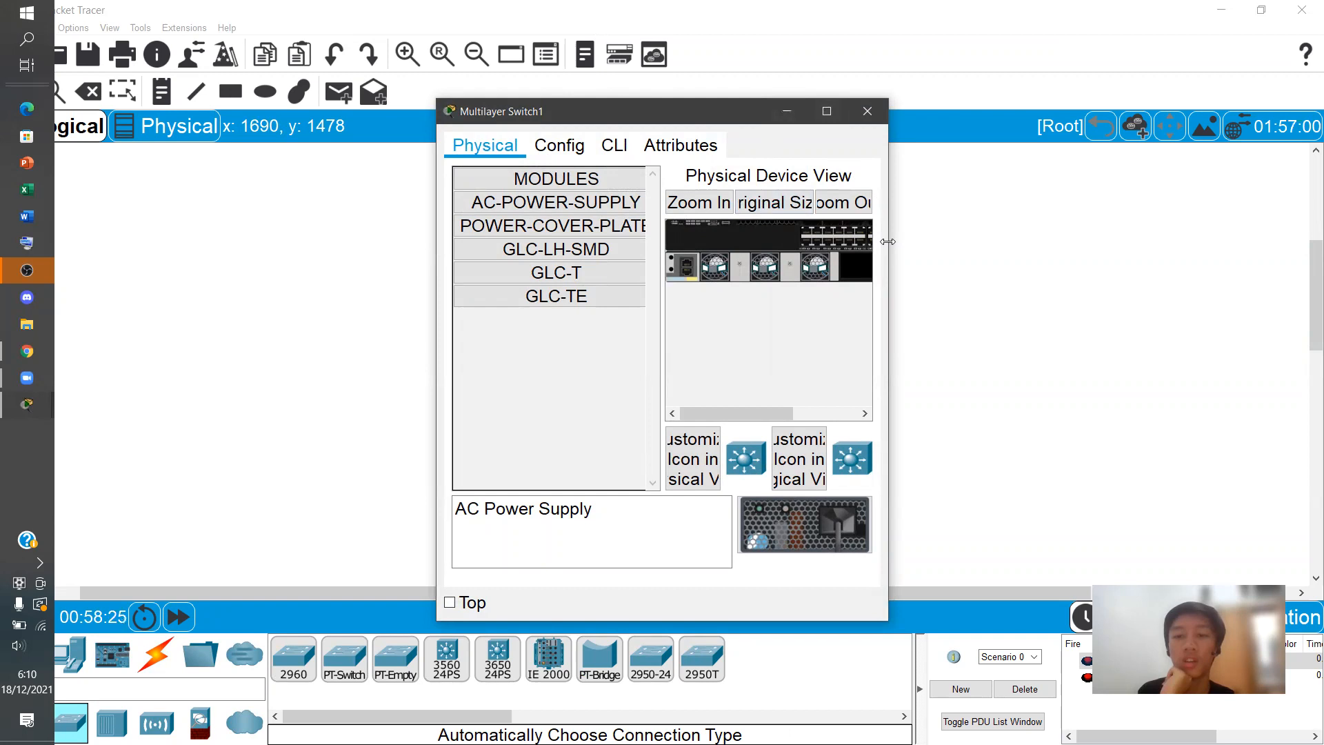
pyautogui.moveTo(888, 242); pyautogui.dragTo(1239, 292)
pyautogui.click(770, 202)
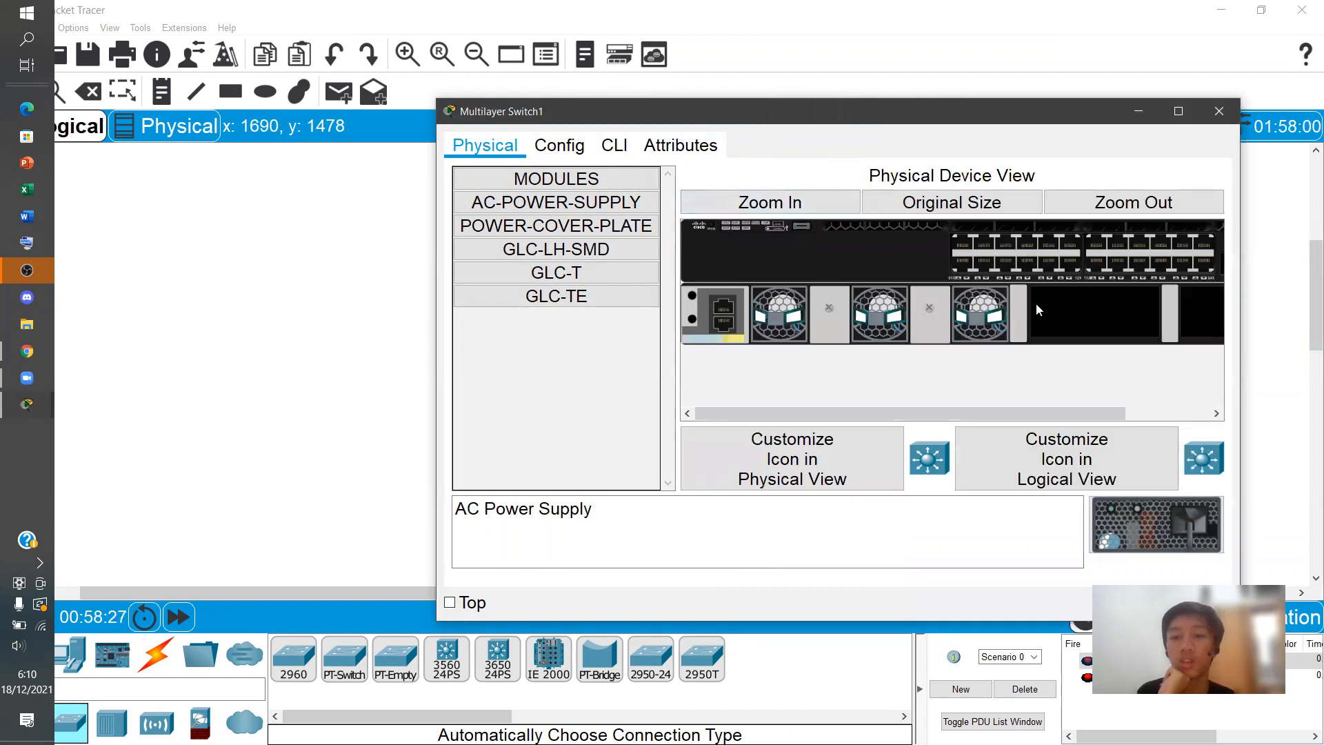
pyautogui.moveTo(750, 411); pyautogui.dragTo(834, 412)
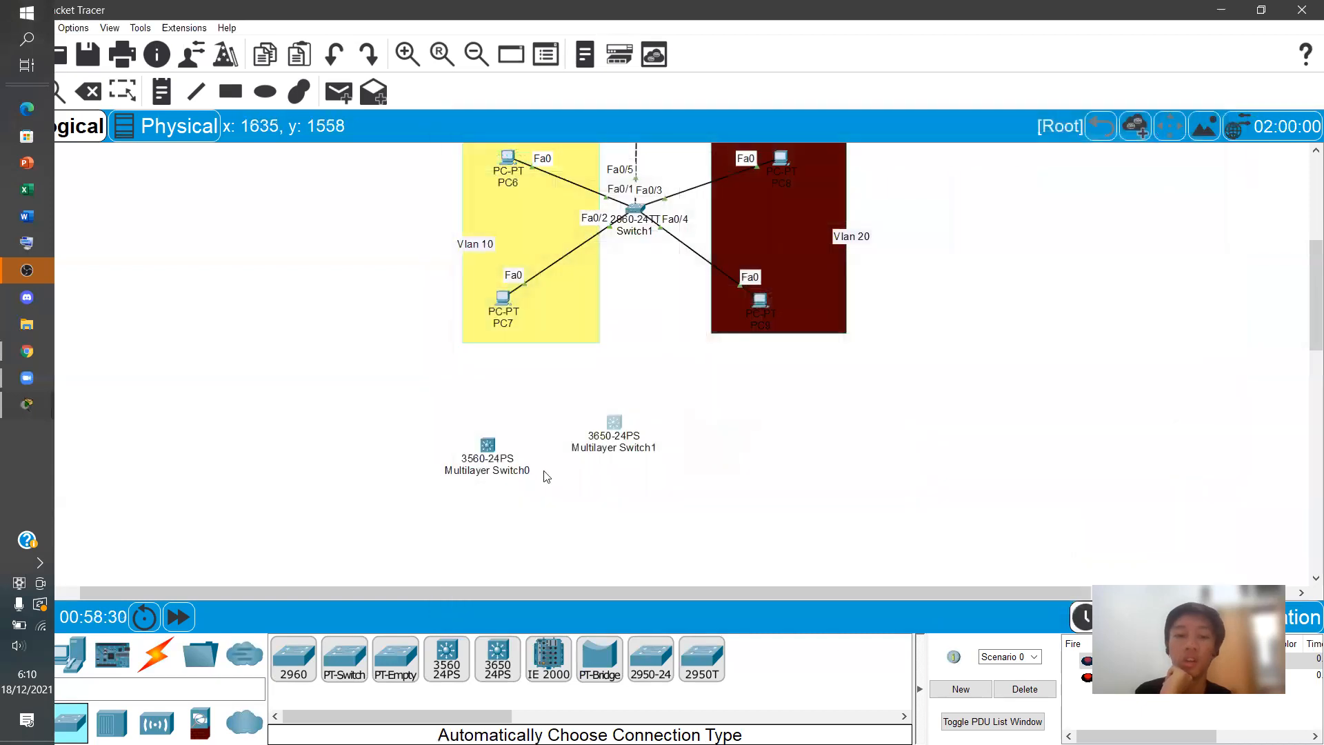
pyautogui.click(1218, 111)
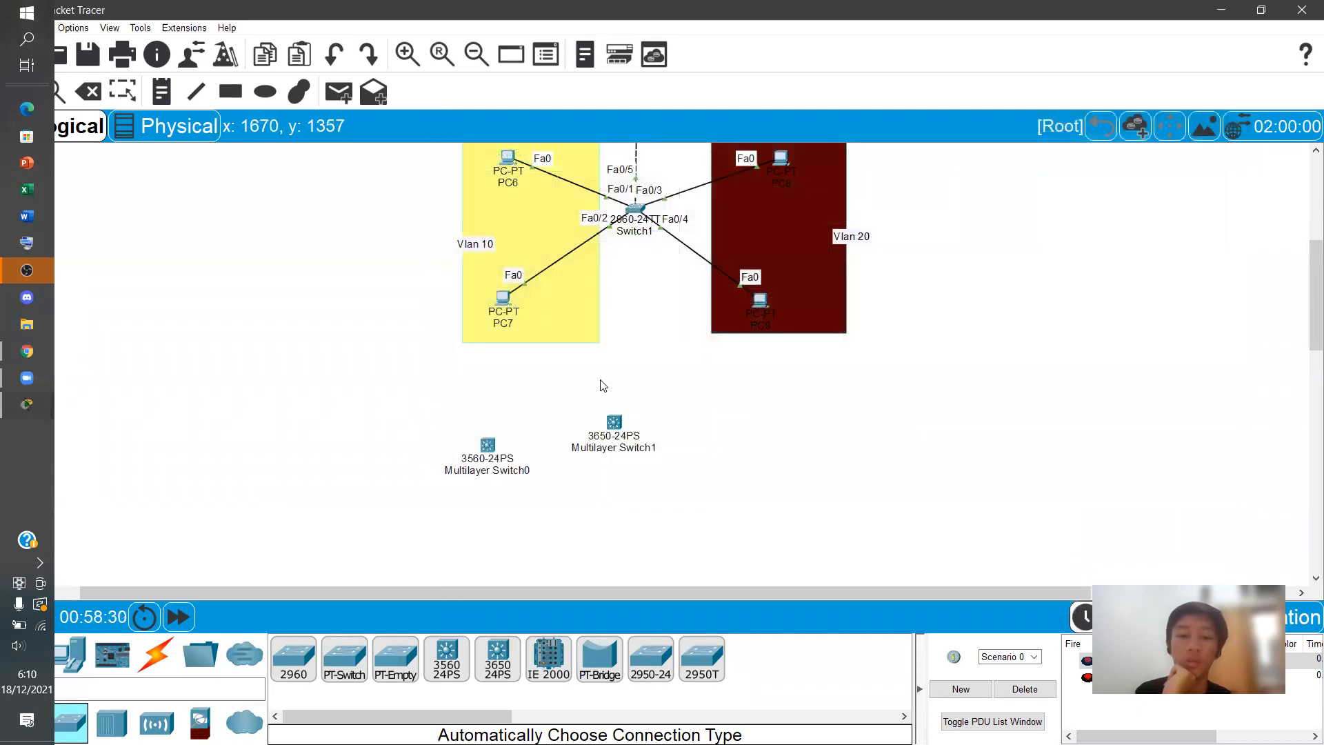
# Delete the 3650-24PS multilayer switch from the workspace
pyautogui.press('Delete')
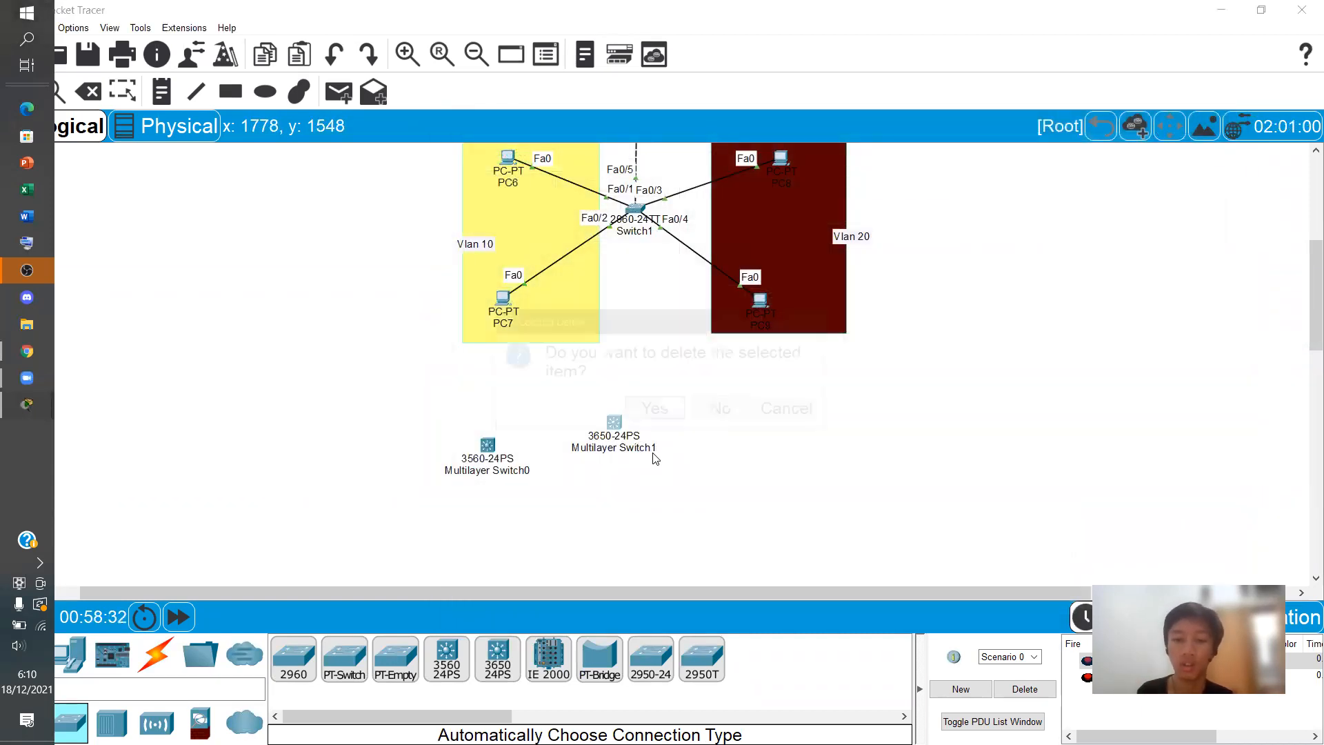
pyautogui.click(655, 411)
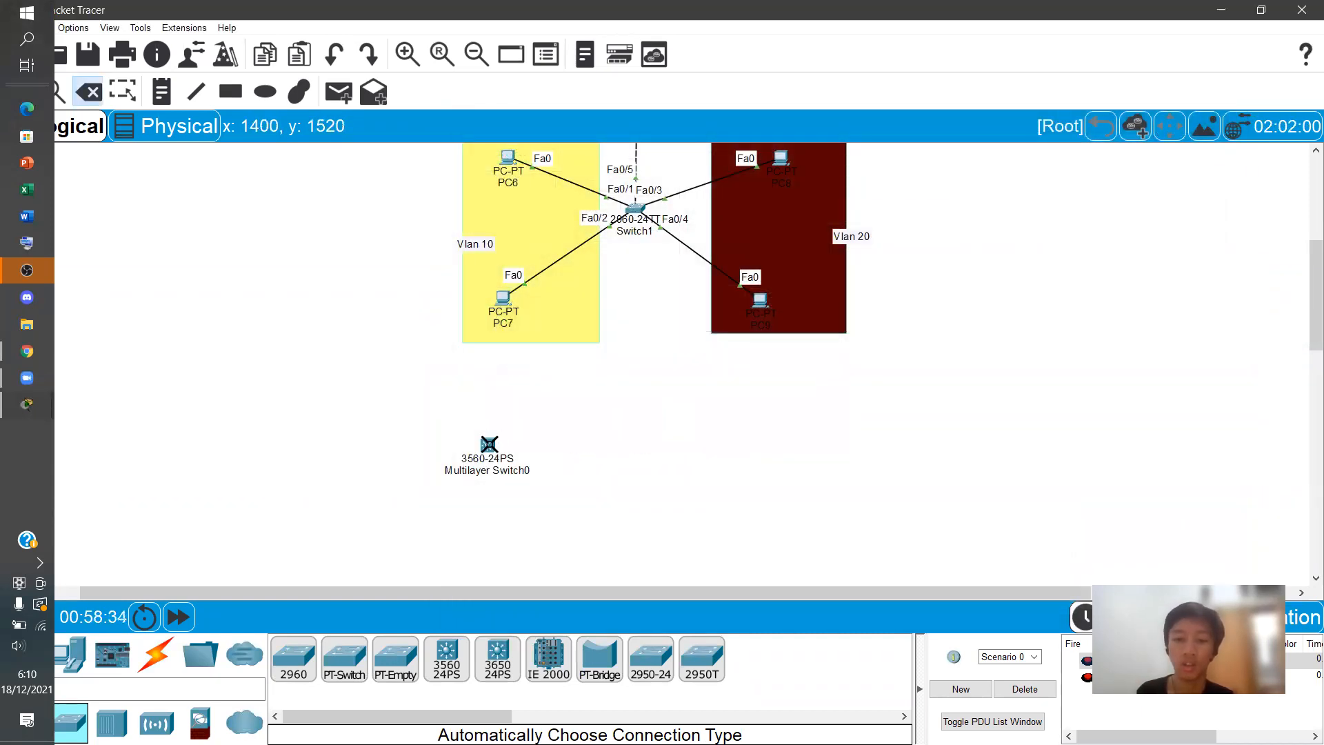
pyautogui.press('Escape')
# Move the 3560-24PS multilayer switch away from Switch1 into the empty area beyond the dark red Vlan 20 block
pyautogui.moveTo(493, 453); pyautogui.dragTo(1055, 333)
pyautogui.scroll(1, 662, 458)
pyautogui.moveTo(537, 593); pyautogui.dragTo(740, 592)
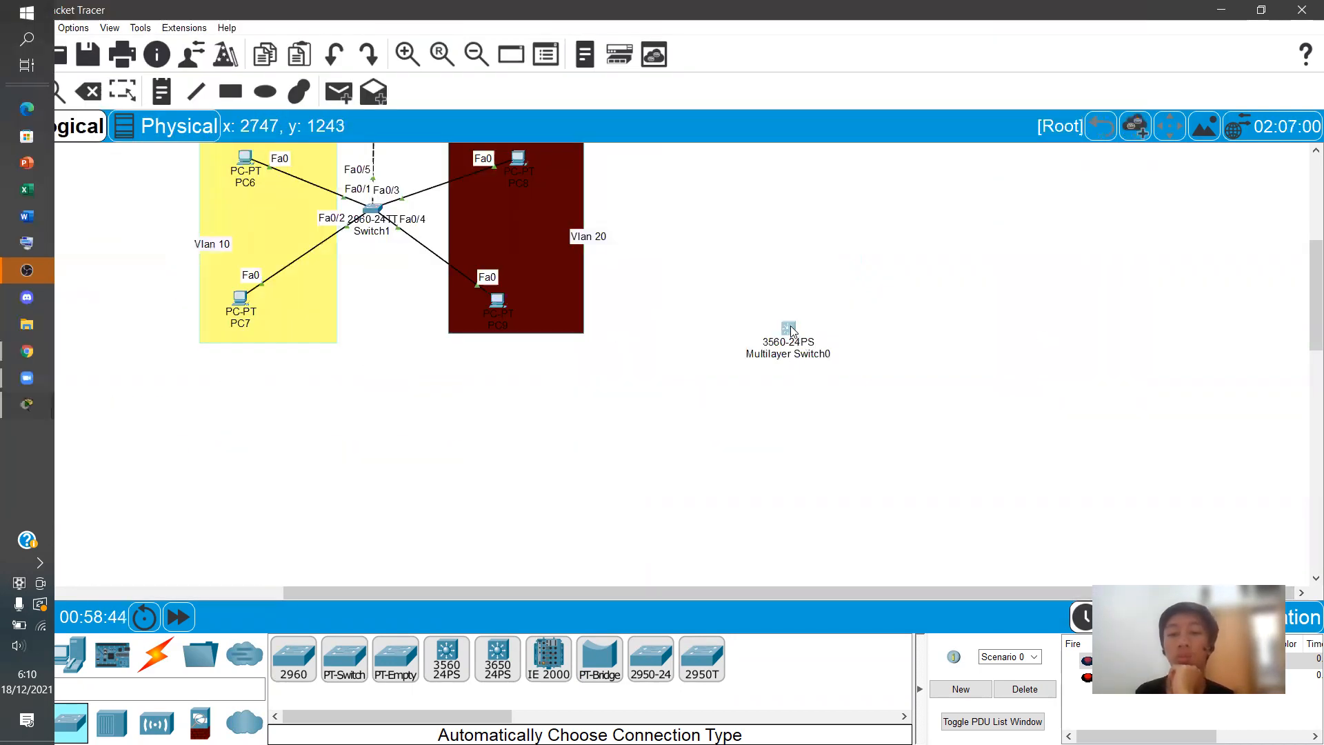
pyautogui.moveTo(788, 334); pyautogui.dragTo(840, 375)
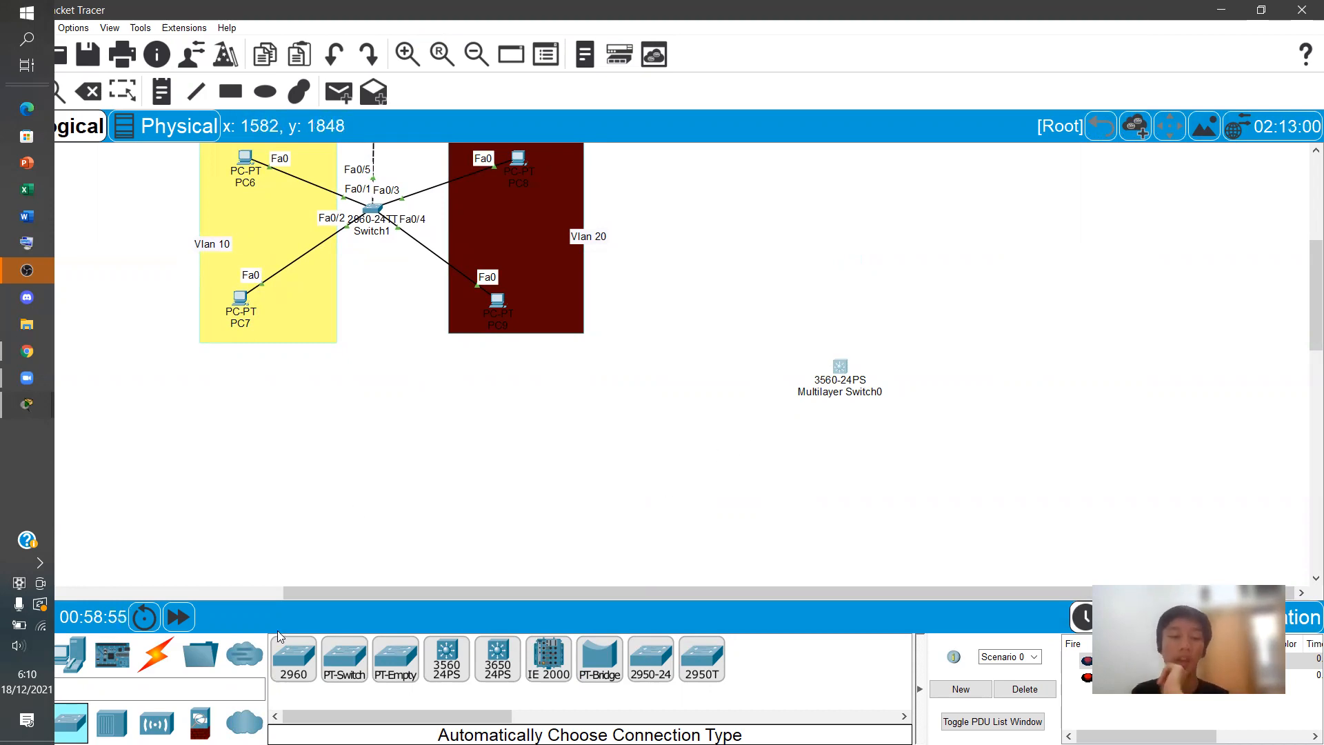
# Review both VLAN networks, consult the OSI layer diagram in Chrome, and return to Cisco Packet Tracer
pyautogui.scroll(5, 602, 456)
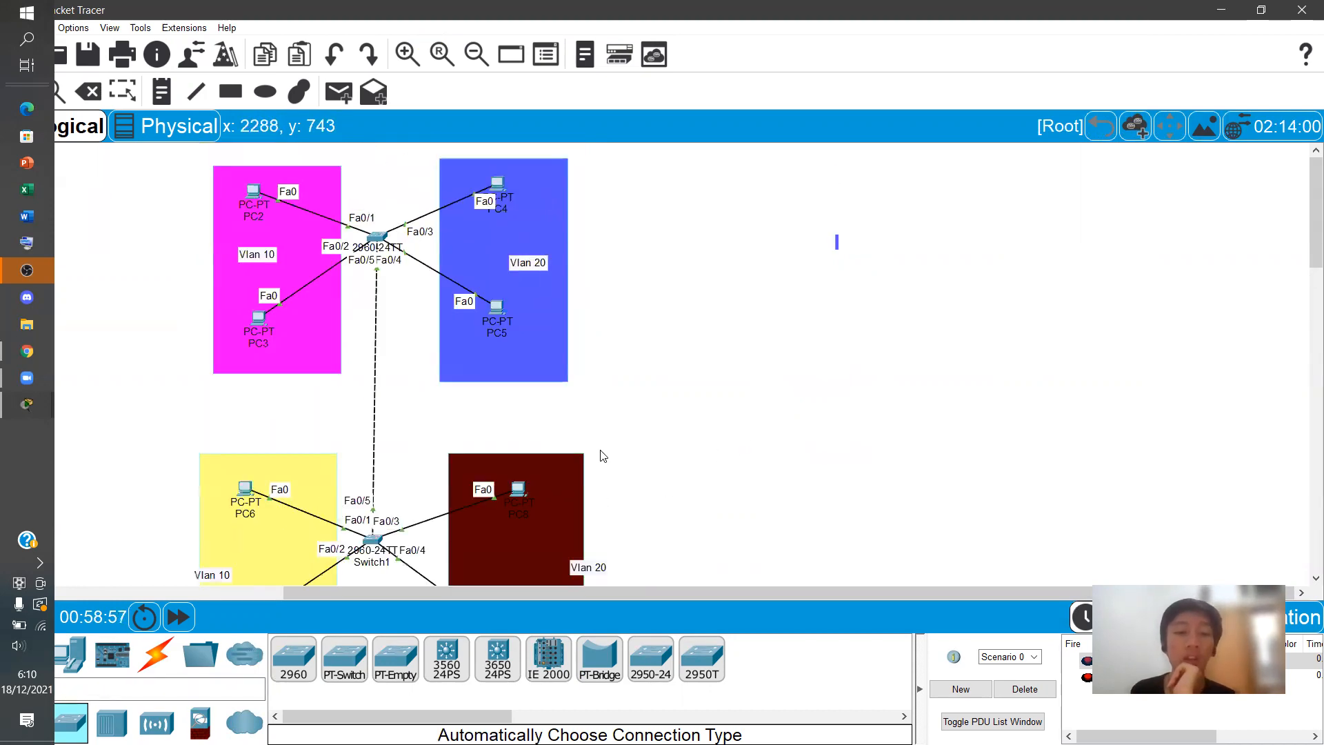
pyautogui.scroll(-3, 602, 455)
pyautogui.scroll(2, 557, 448)
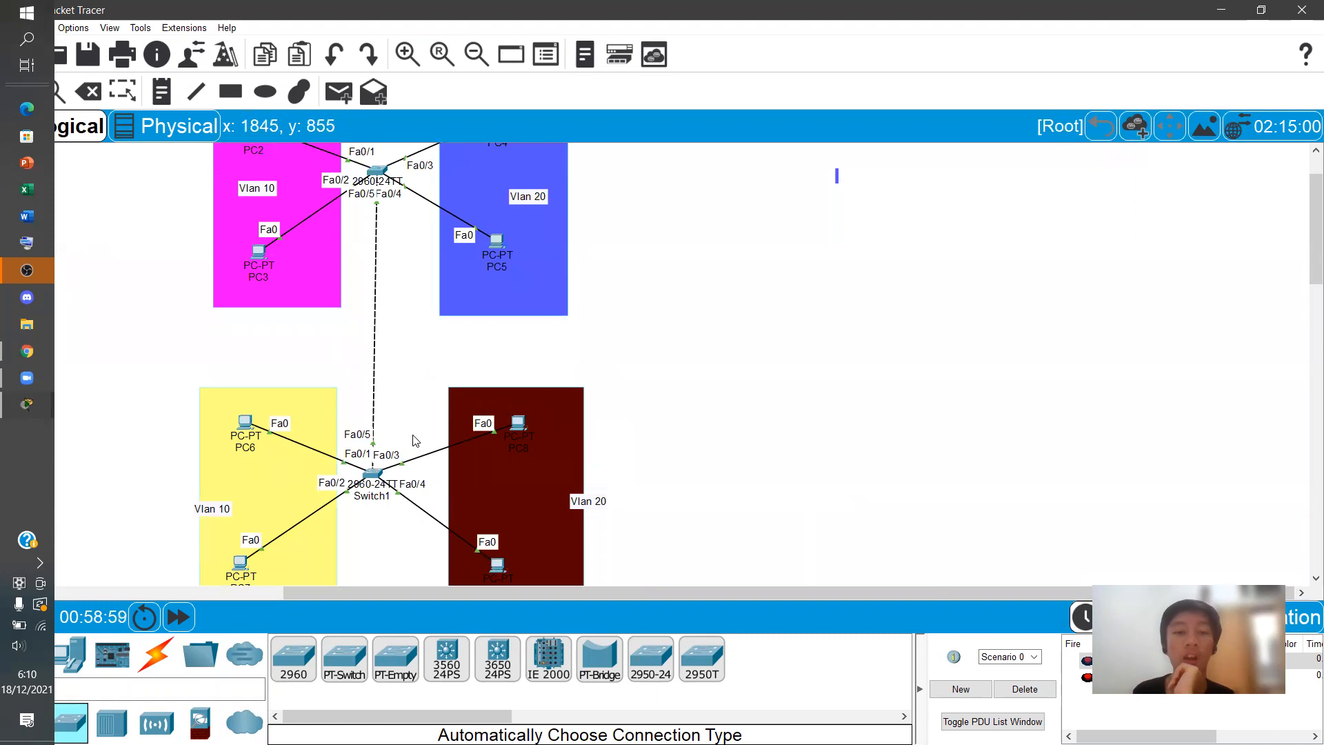
pyautogui.scroll(1, 407, 435)
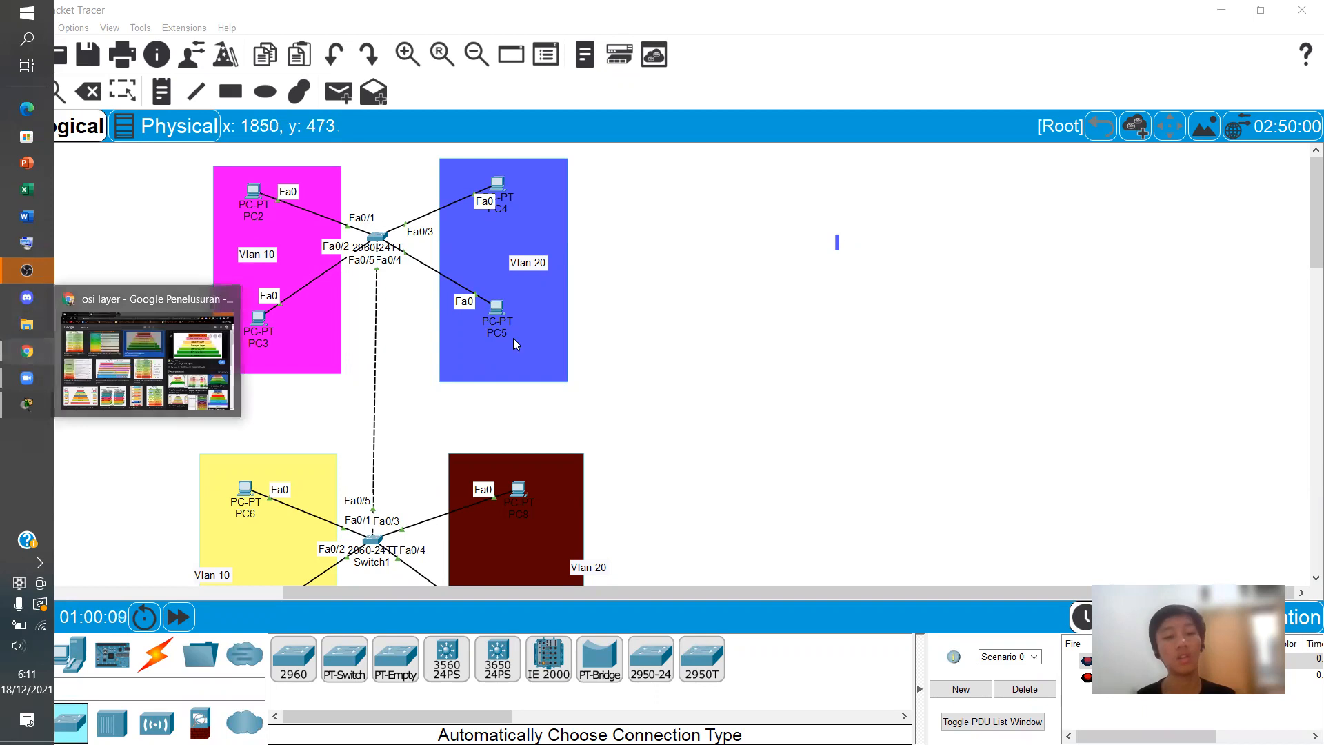
pyautogui.hotkey('alt', 'Tab')
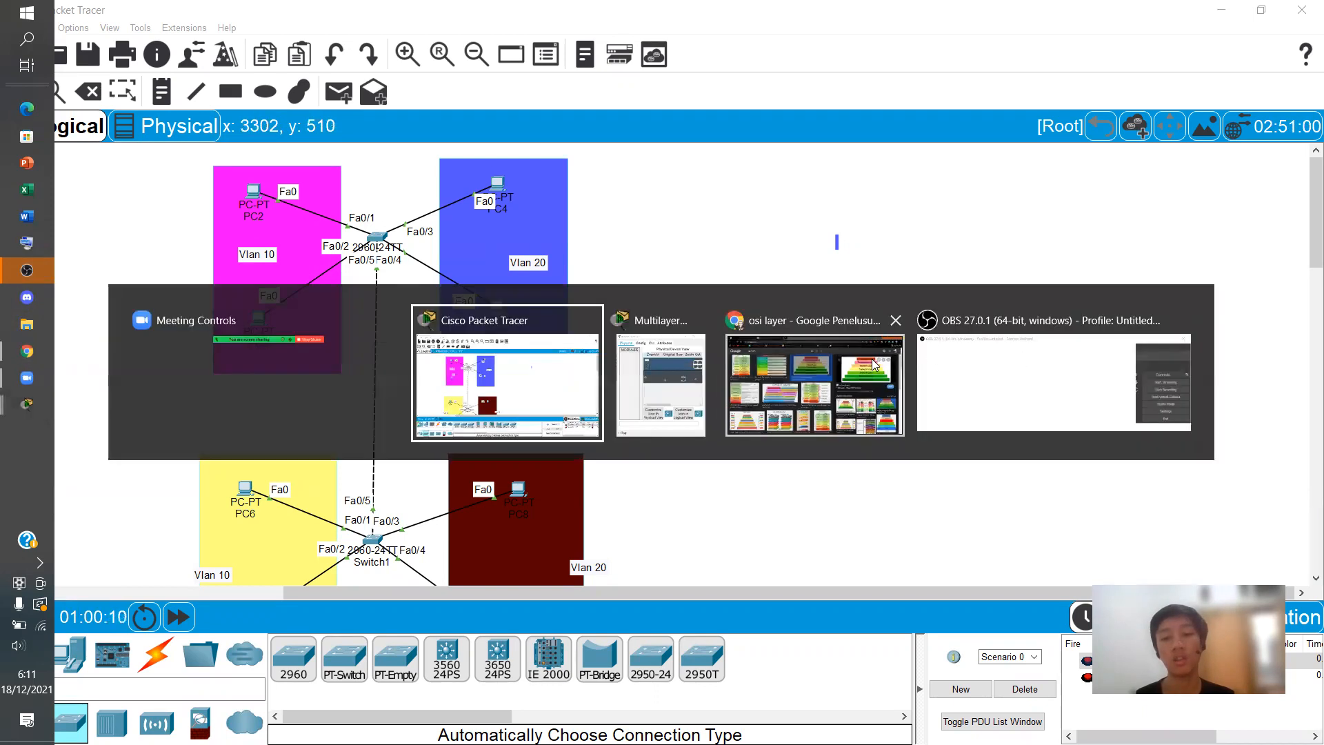
pyautogui.click(890, 359)
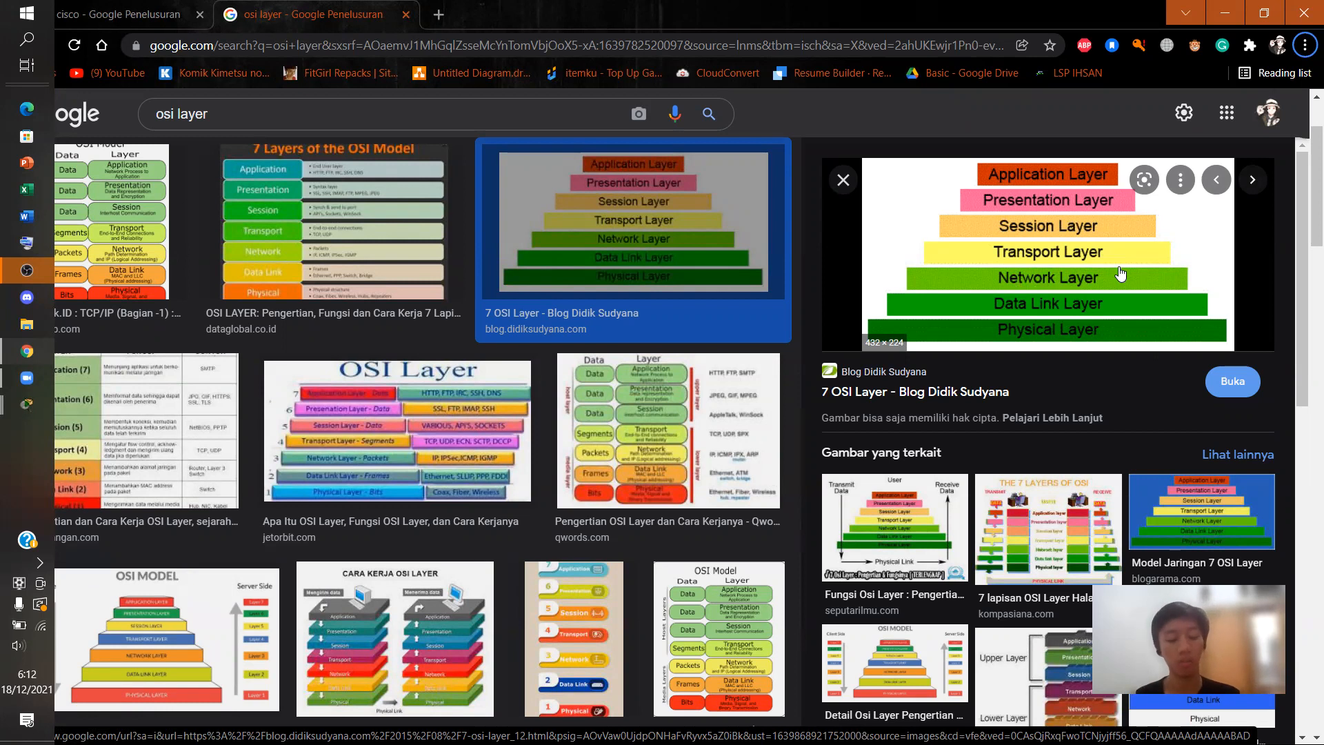
pyautogui.hotkey('alt', 'Tab')
pyautogui.press('Tab')
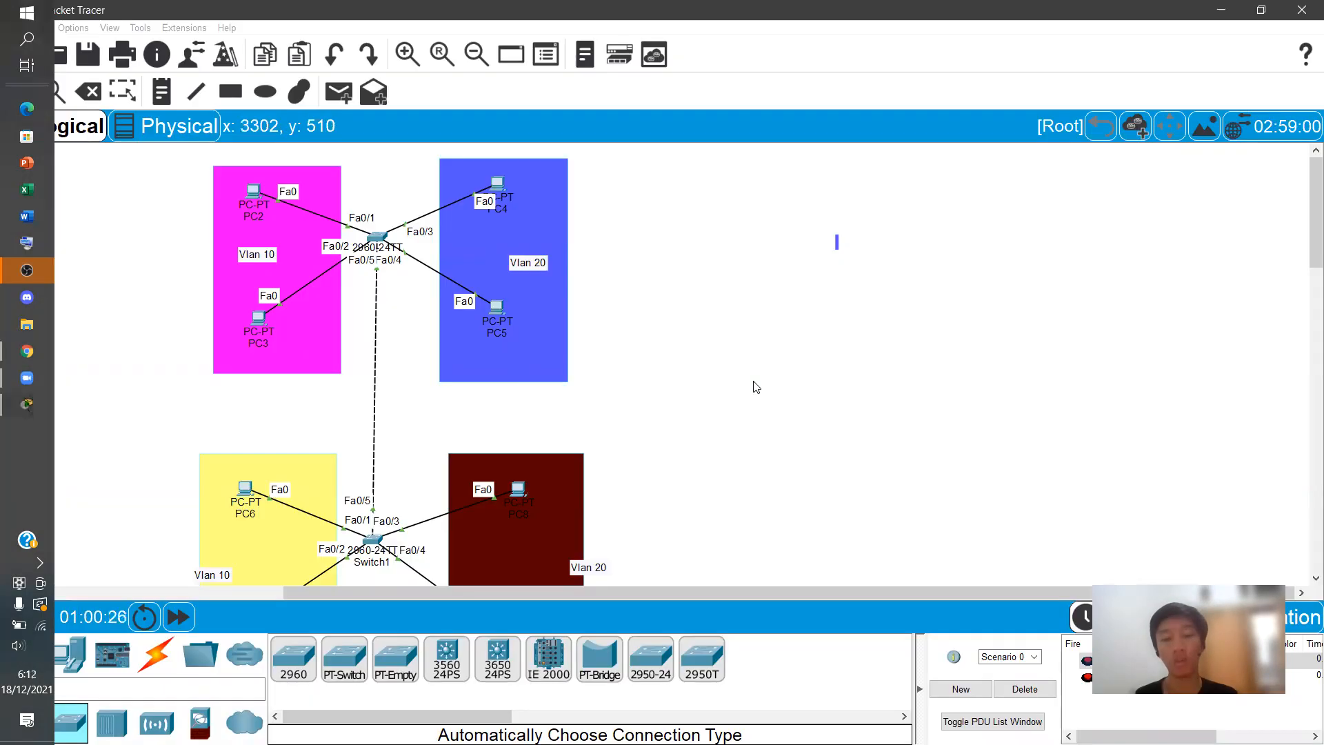
# Add another 3560-24PS multilayer switch and position it above the upper 2960-24TT switch, between the Vlan 10 and Vlan 20 blocks
pyautogui.click(453, 667)
pyautogui.click(717, 369)
pyautogui.moveTo(713, 369); pyautogui.dragTo(392, 166)
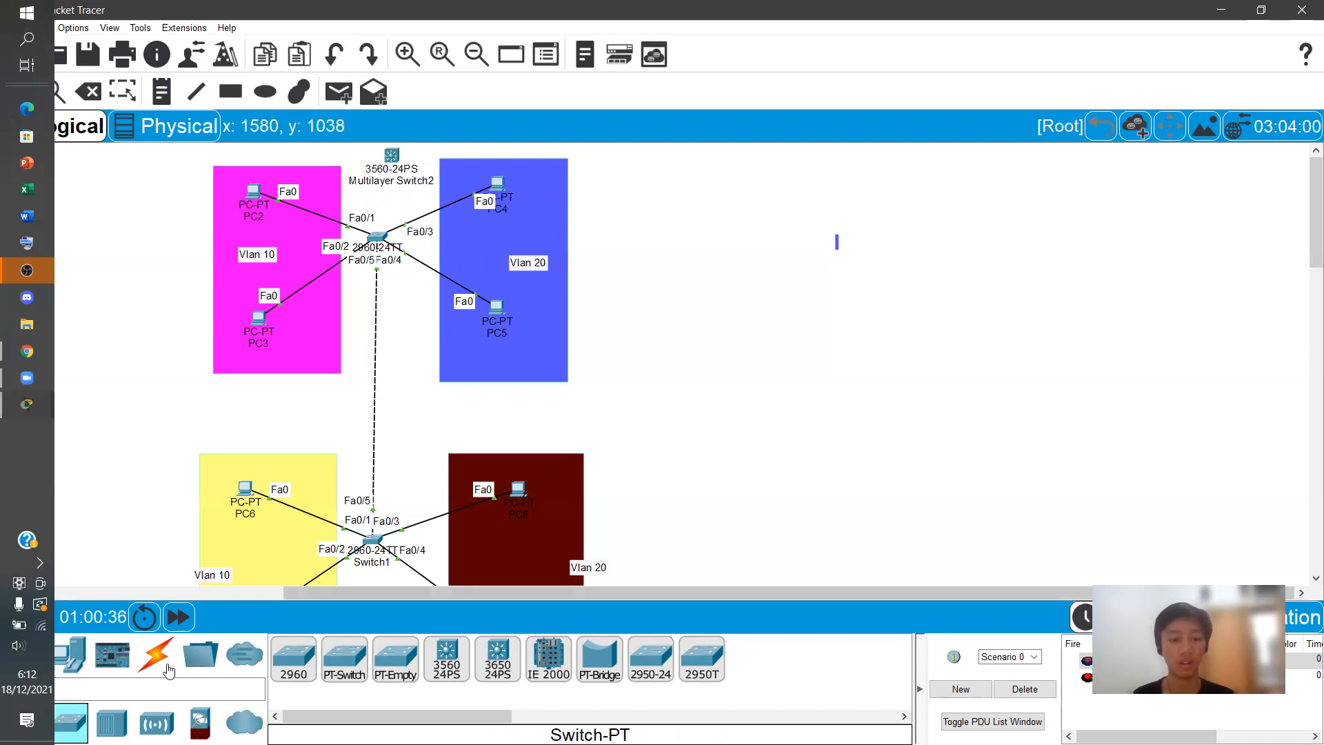
# Connect the upper 2960-24TT switch to the new multilayer switch with an automatically chosen cable, fast-forwarding link startup, and align it above the switch
pyautogui.click(147, 666)
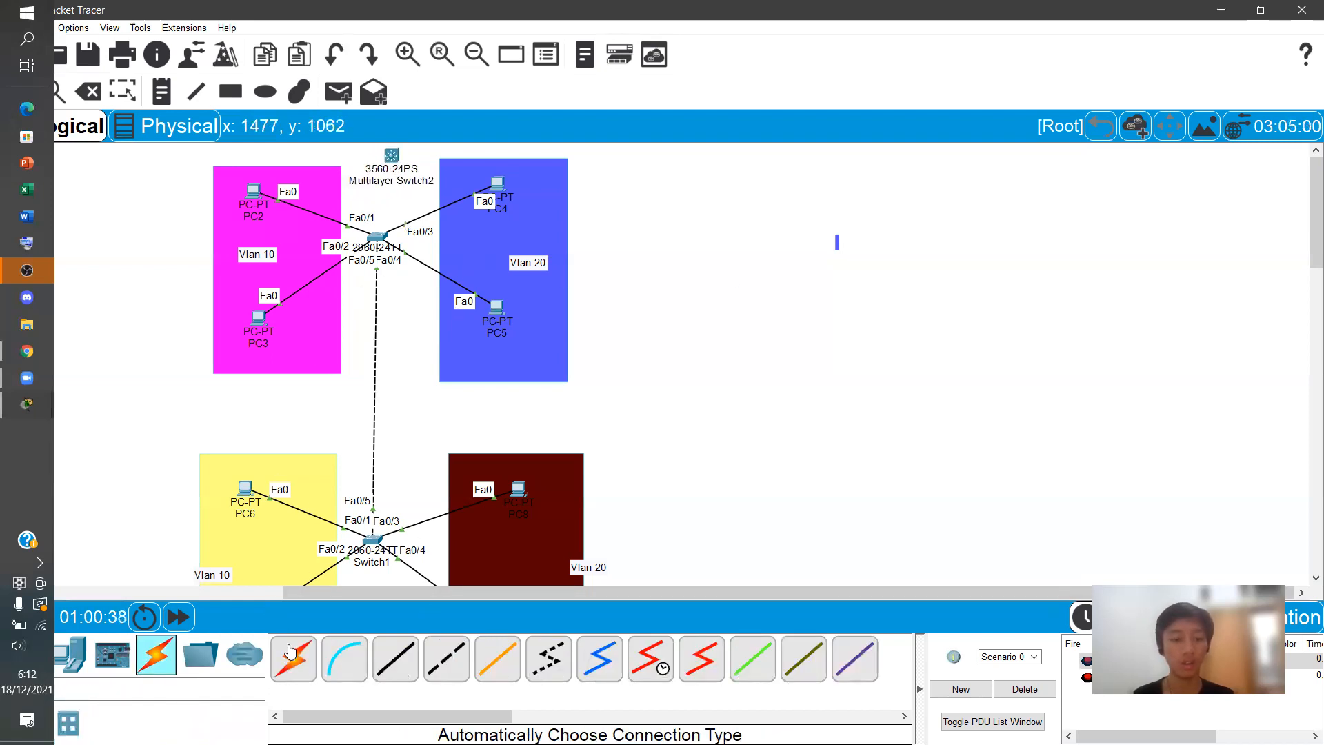
pyautogui.click(377, 238)
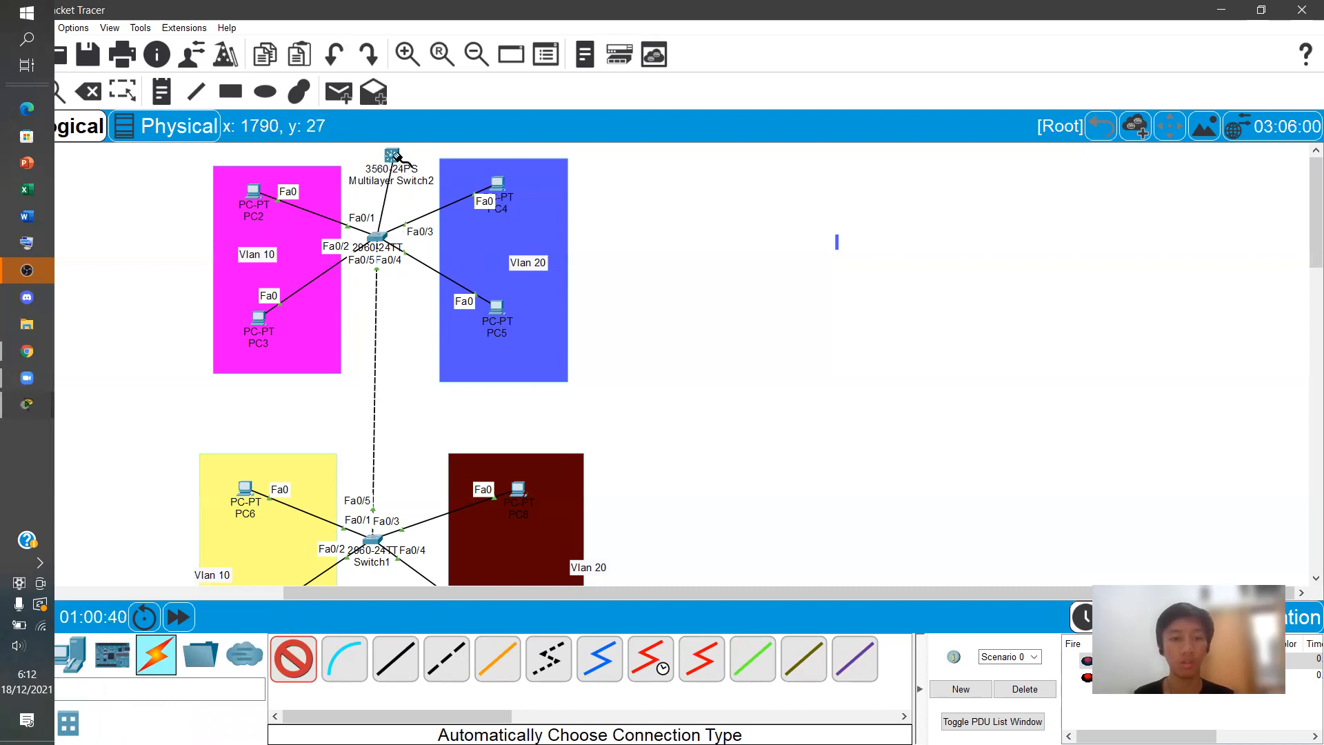
pyautogui.click(391, 156)
pyautogui.click(184, 616)
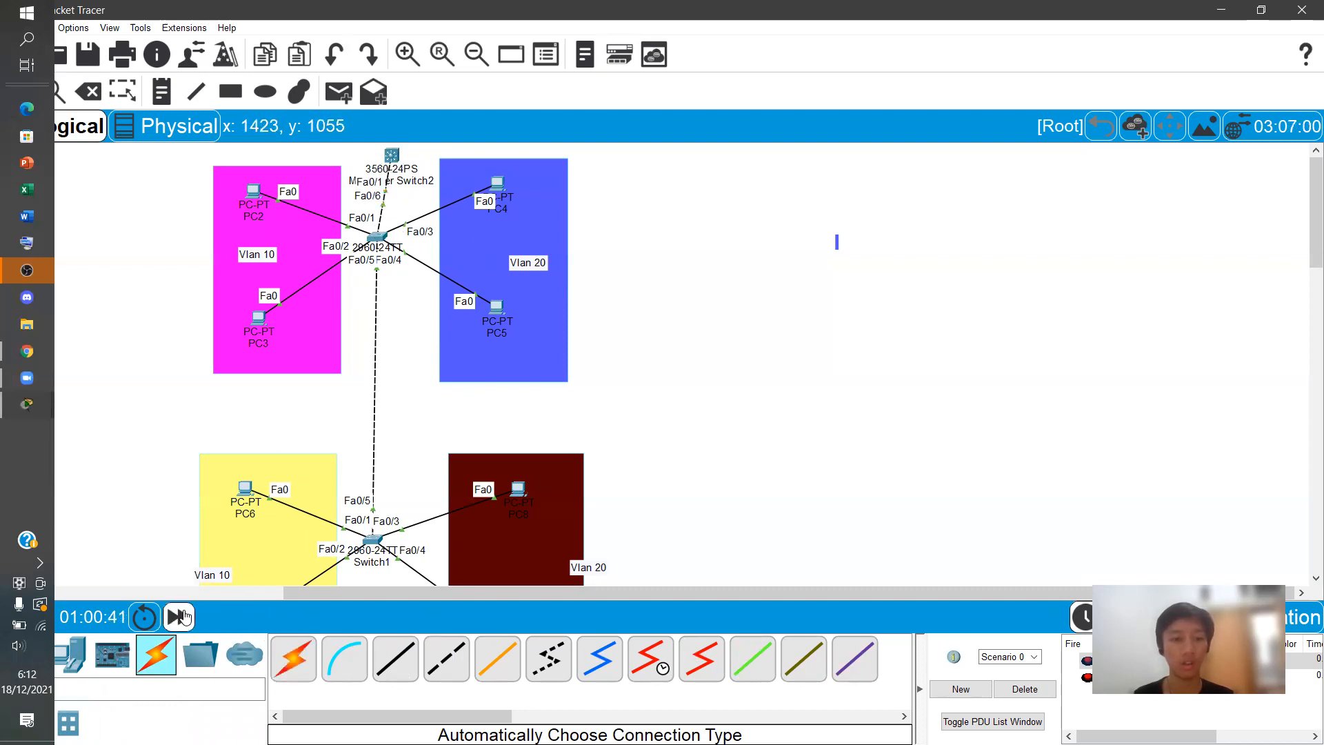
pyautogui.click(183, 616)
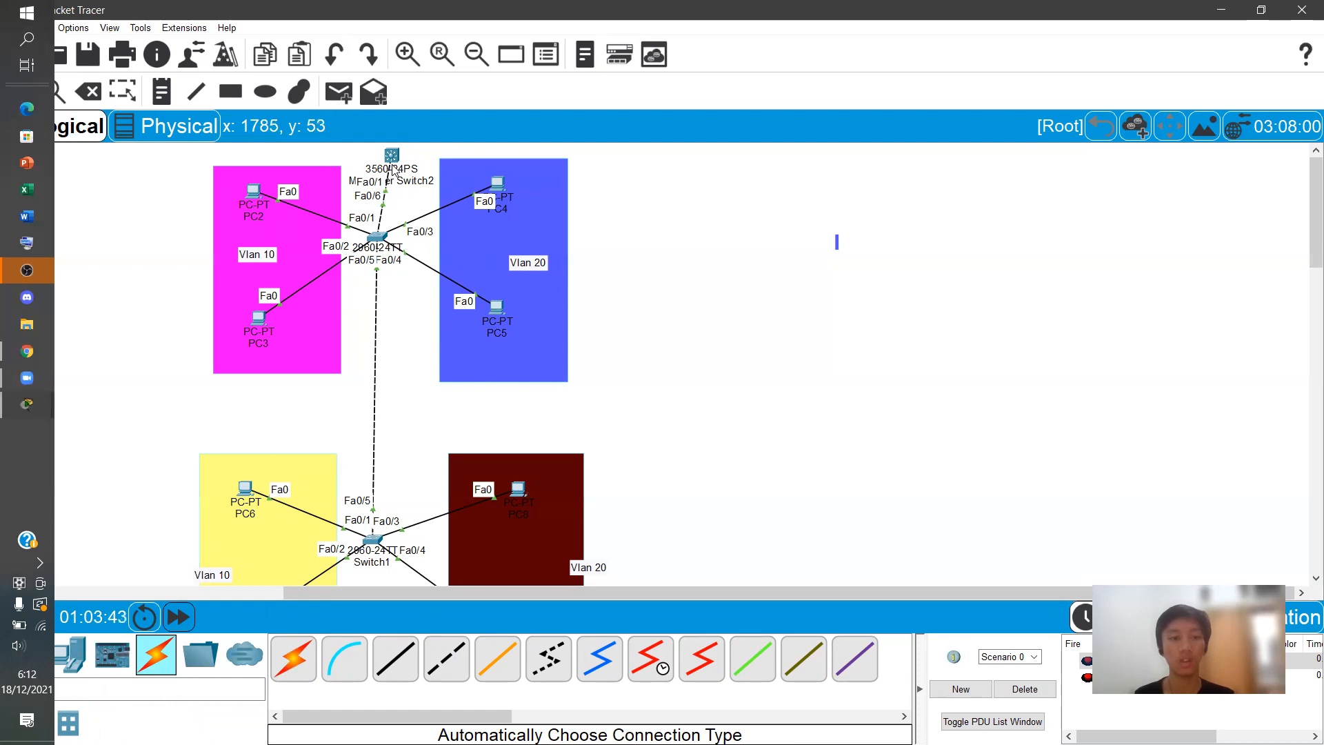
pyautogui.moveTo(393, 156); pyautogui.dragTo(378, 150)
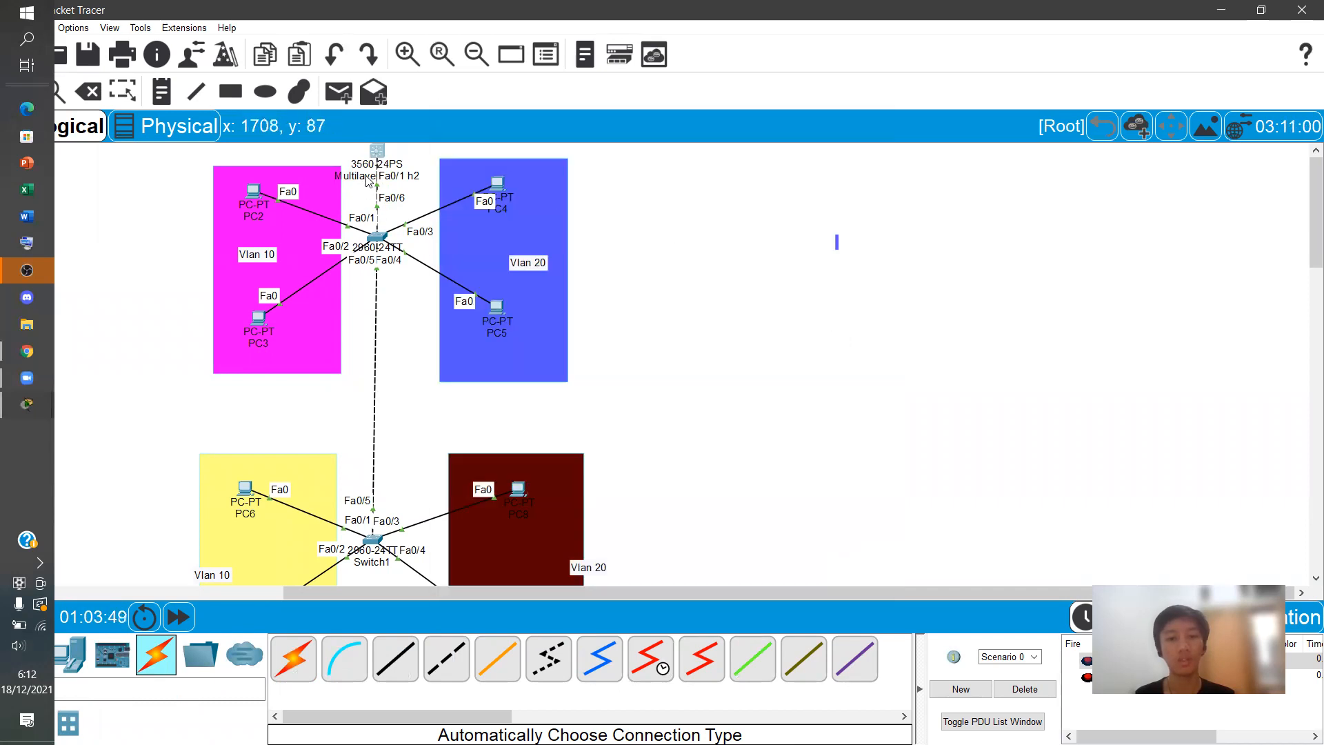
# Open the command line of the newly connected multilayer switch and answer no to the initial configuration dialog
pyautogui.click(378, 152)
pyautogui.click(614, 145)
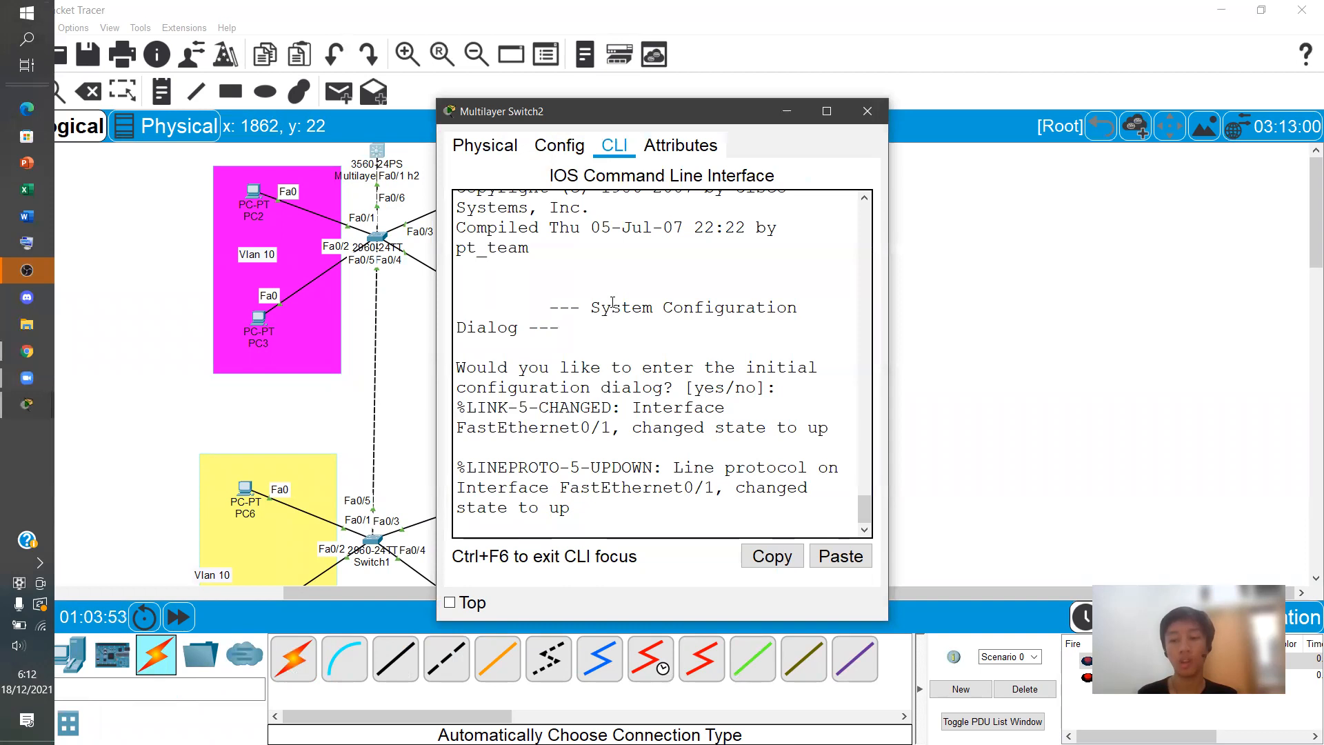
pyautogui.press('Return')
pyautogui.press('Return')
pyautogui.press('Return')
pyautogui.press('Return')
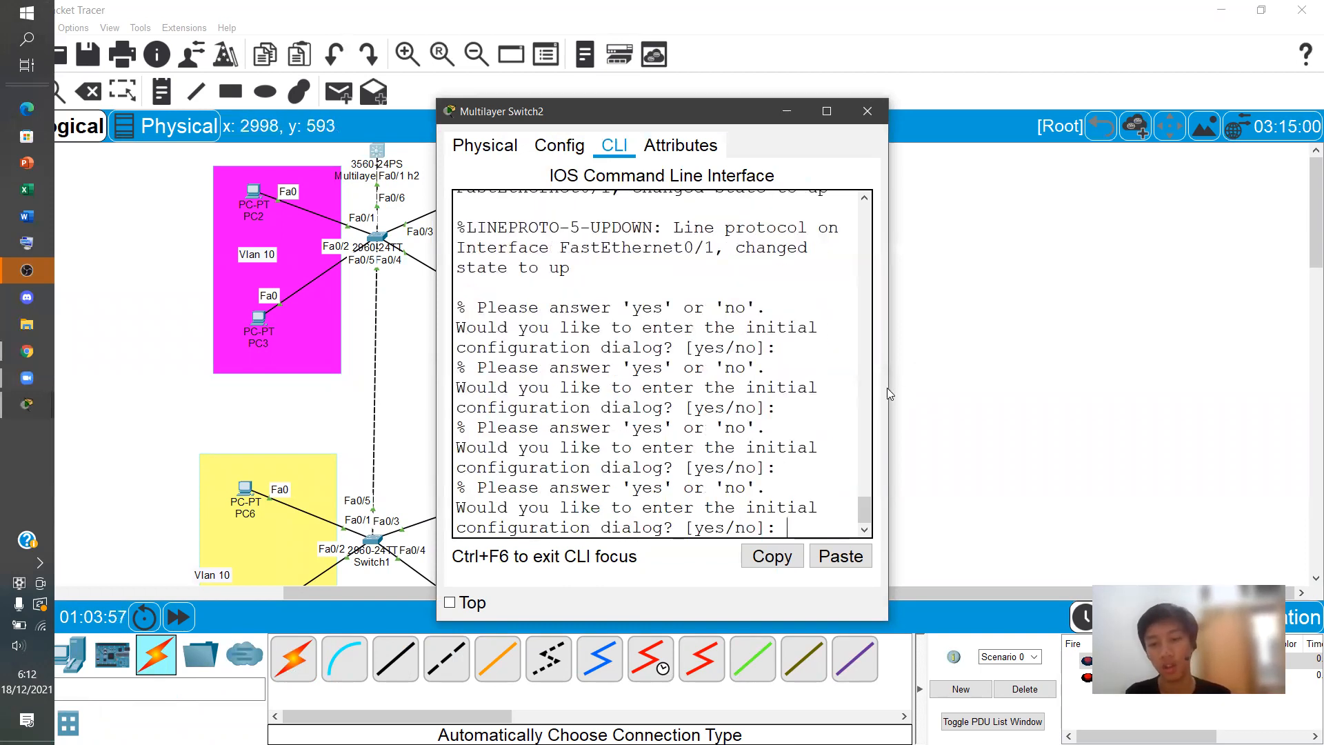
pyautogui.moveTo(890, 387); pyautogui.dragTo(1280, 324)
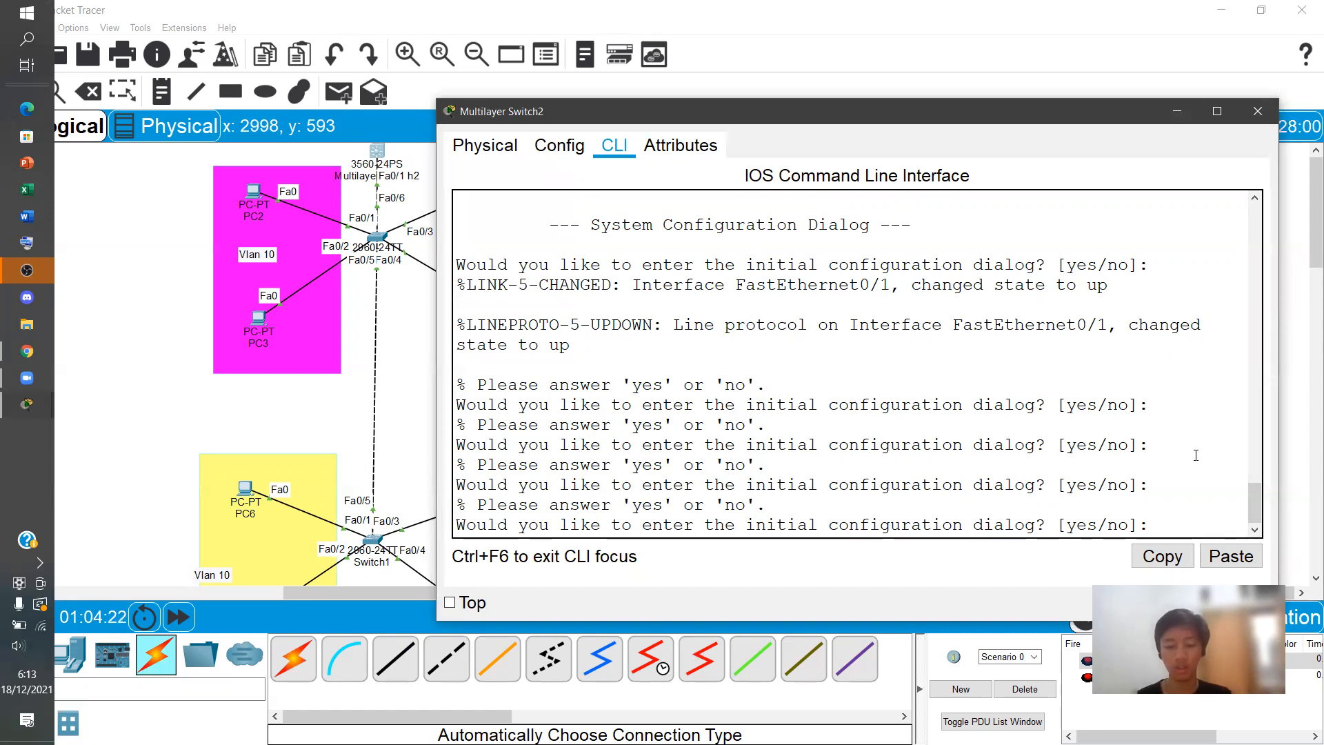
pyautogui.write('n')
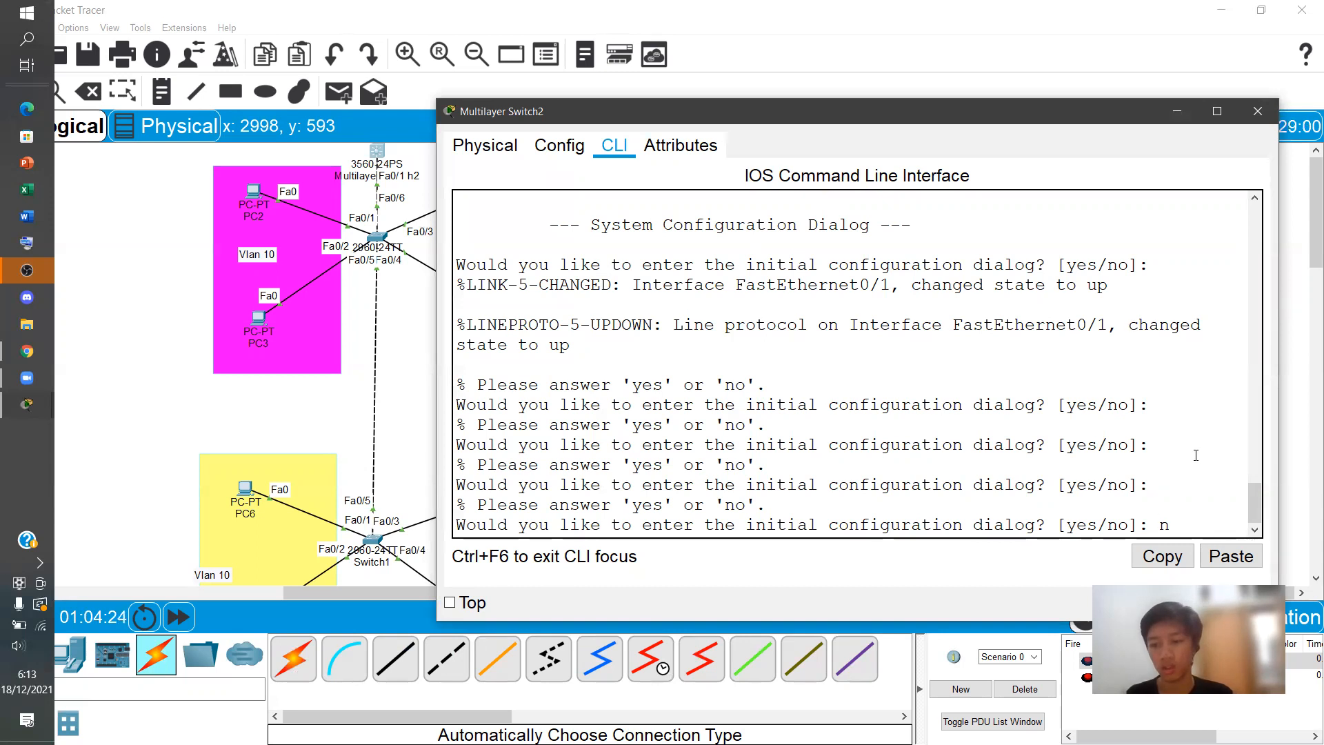
pyautogui.write('o')
pyautogui.press('Return')
pyautogui.press('Return')
pyautogui.press('Return')
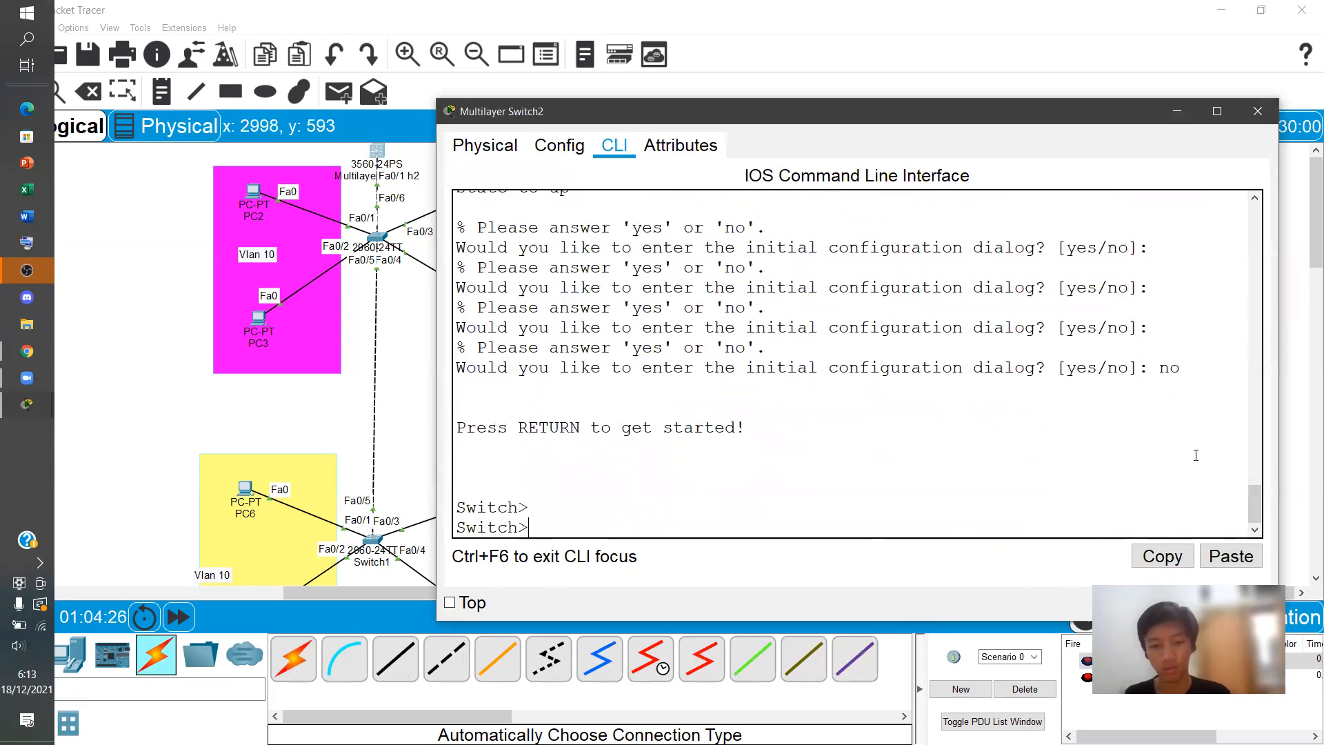
pyautogui.press('Return')
# Enter privileged mode with enable and global configuration mode with configure terminal on the multilayer switch
pyautogui.write('enable')
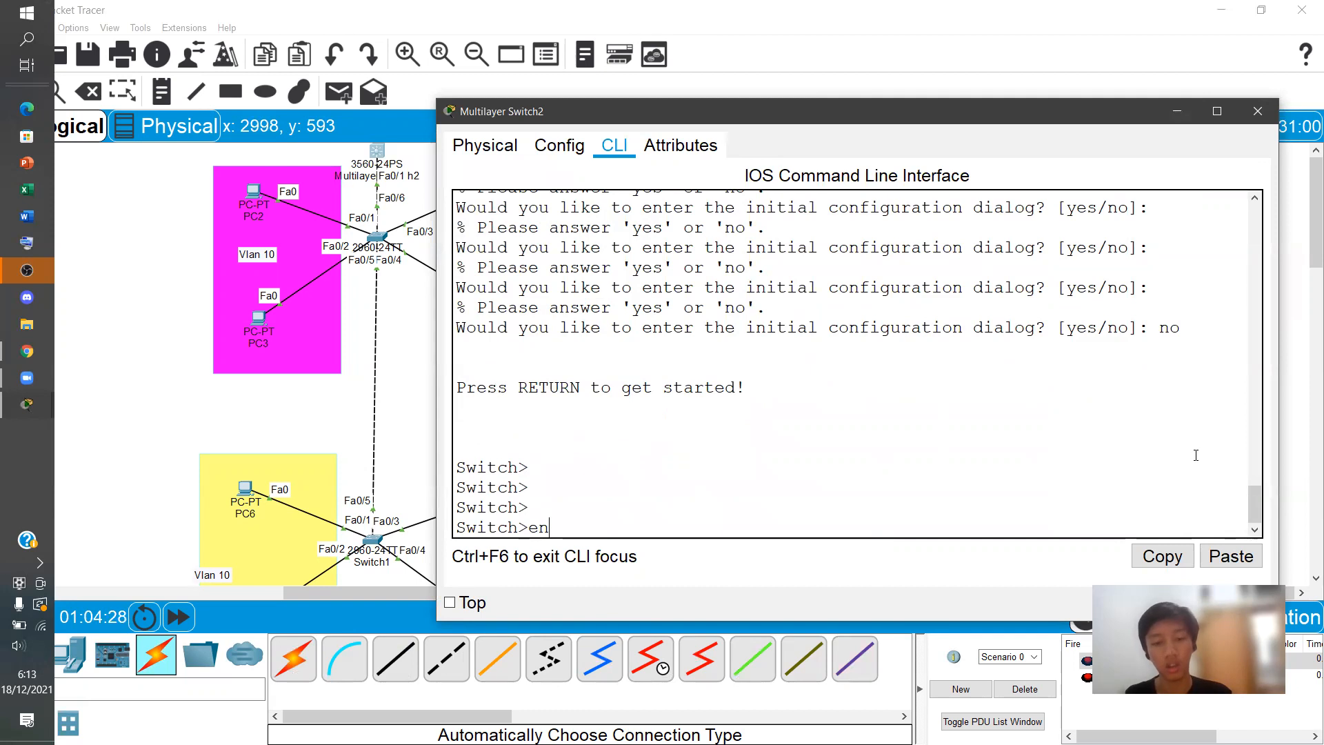
pyautogui.press('Tab')
pyautogui.press('Return')
pyautogui.write('co')
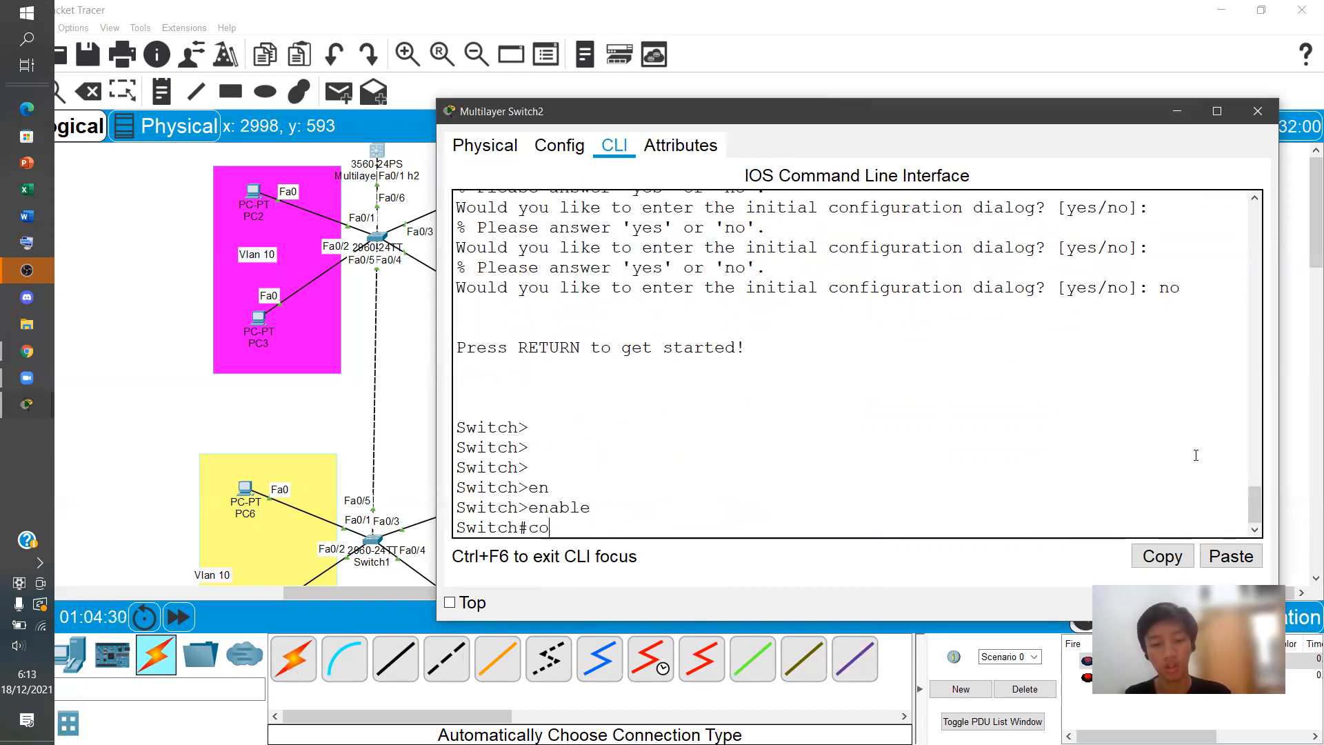
pyautogui.write('n')
pyautogui.press('Tab')
pyautogui.write('f')
pyautogui.press('Tab')
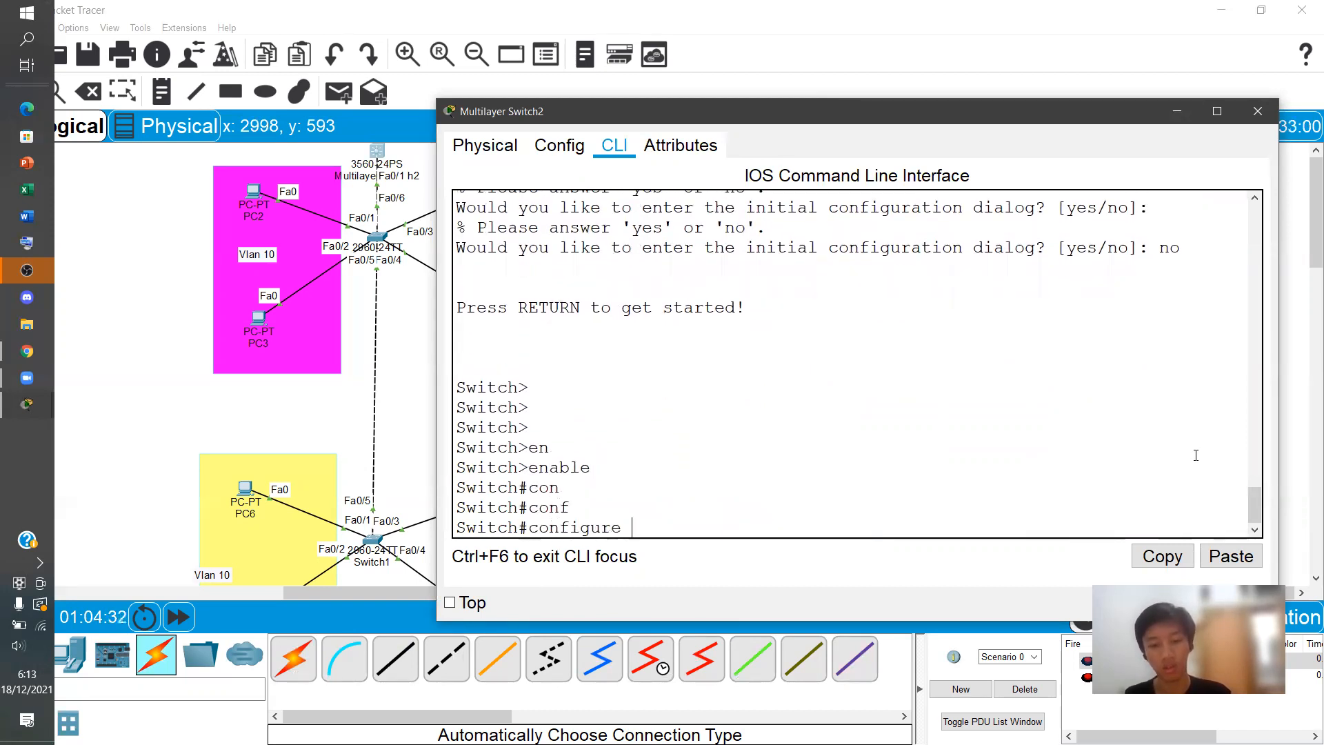
pyautogui.write('ter')
pyautogui.press('Tab')
pyautogui.press('Return')
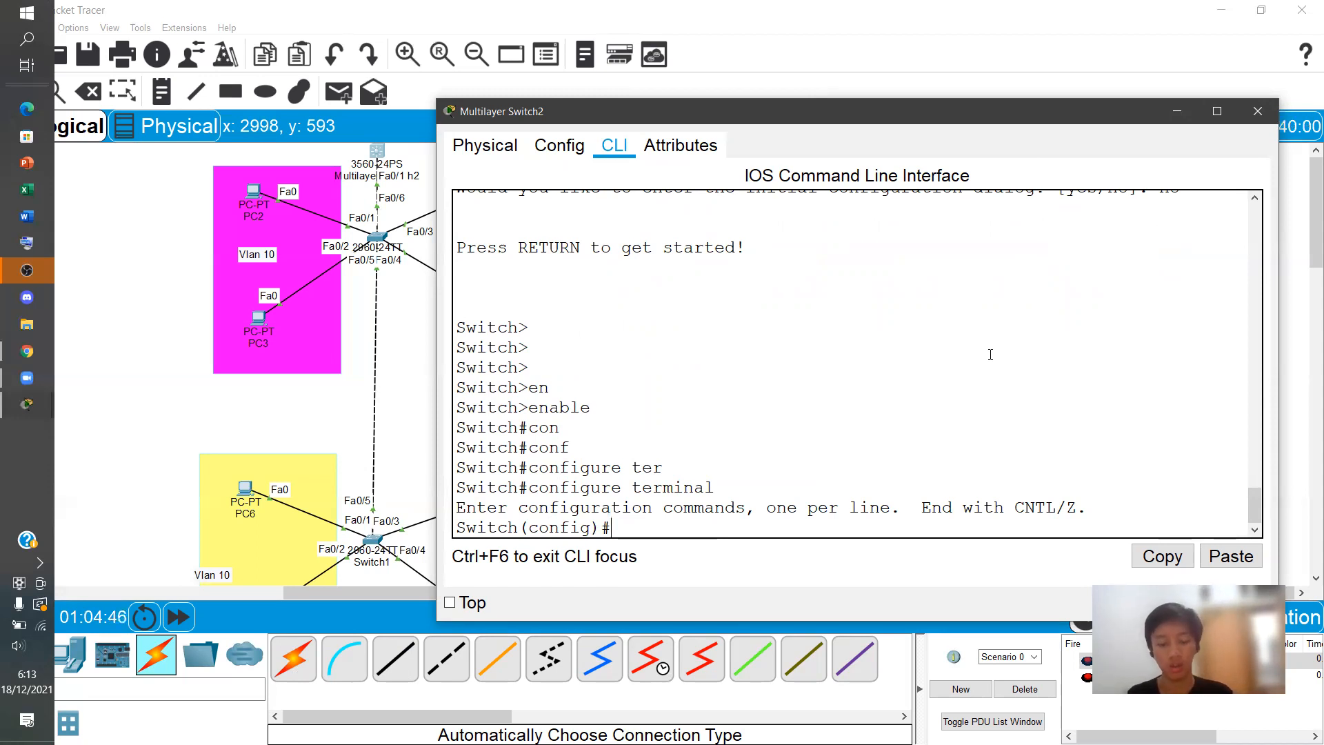
# Enter configuration of interface f0/1 on the multilayer switch
pyautogui.write('in')
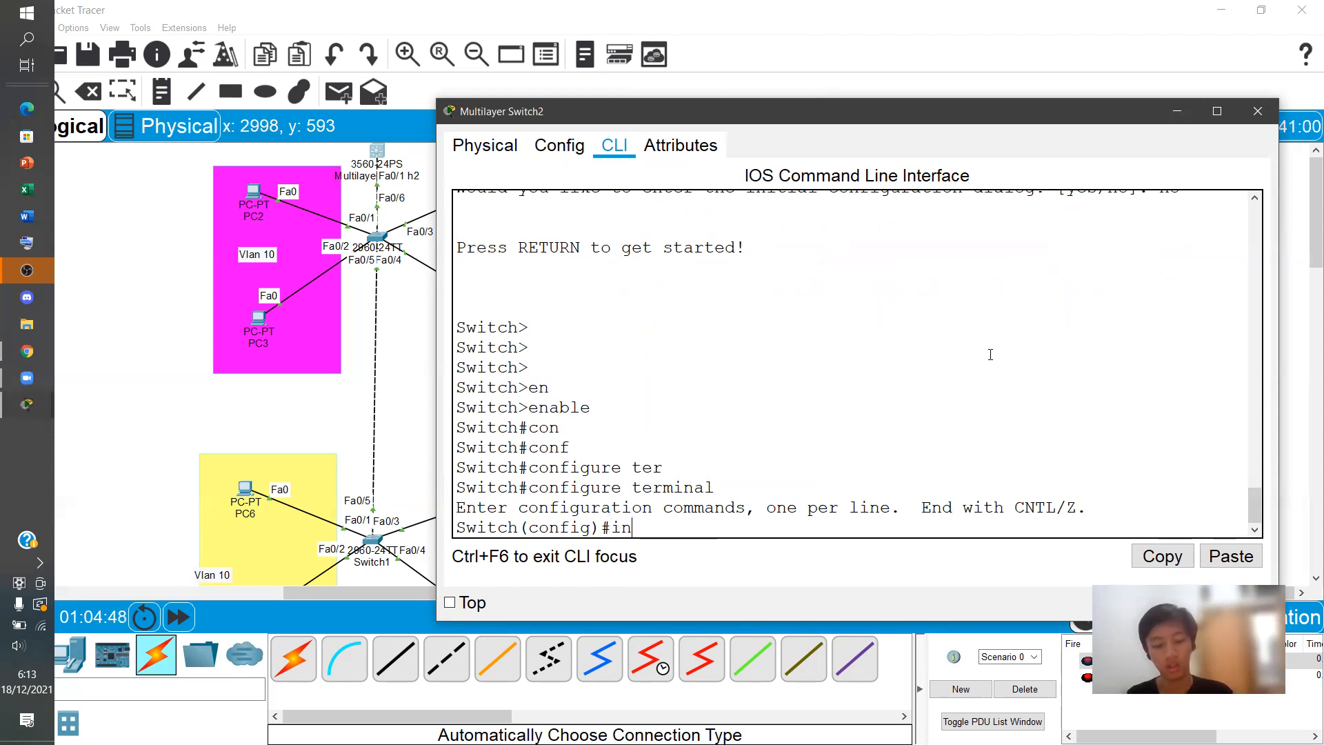
pyautogui.write('t')
pyautogui.press('Tab')
pyautogui.write('f0/1')
pyautogui.press('Return')
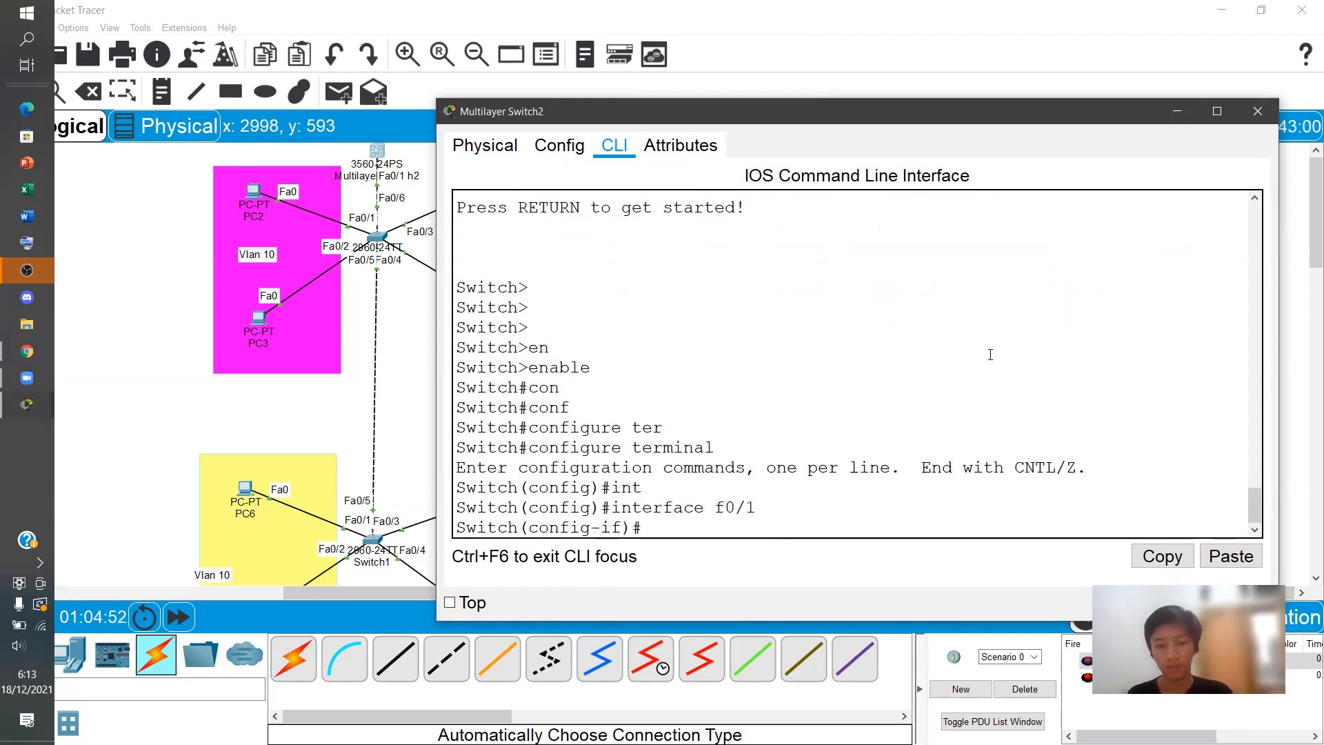
# Try to set interface f0/1 to trunk mode using the switchport mode trunk command
pyautogui.write('s')
pyautogui.press('Tab')
pyautogui.write('w')
pyautogui.press('Tab')
pyautogui.write('mp0')
pyautogui.press('Tab')
pyautogui.press('BackSpace')
pyautogui.press('BackSpace')
pyautogui.write('o')
pyautogui.press('Tab')
pyautogui.write('tr')
pyautogui.press('Tab')
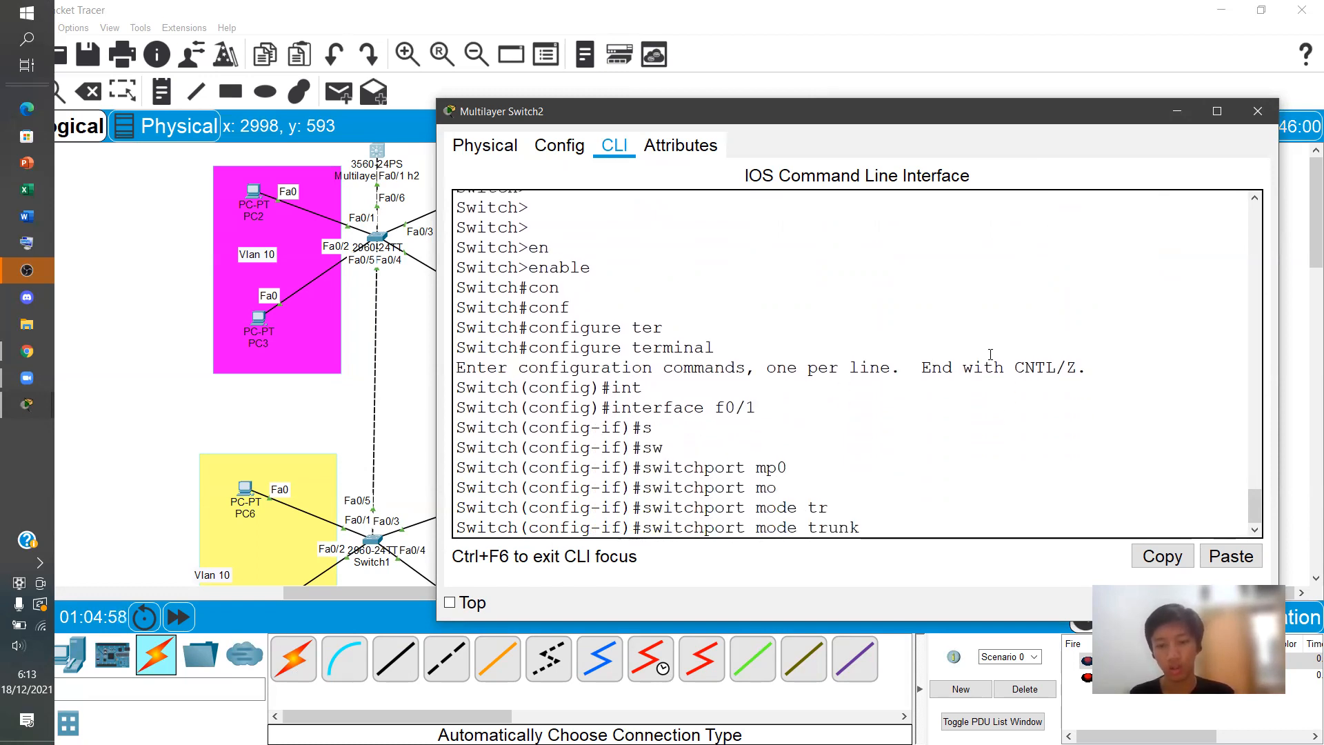
pyautogui.press('Return')
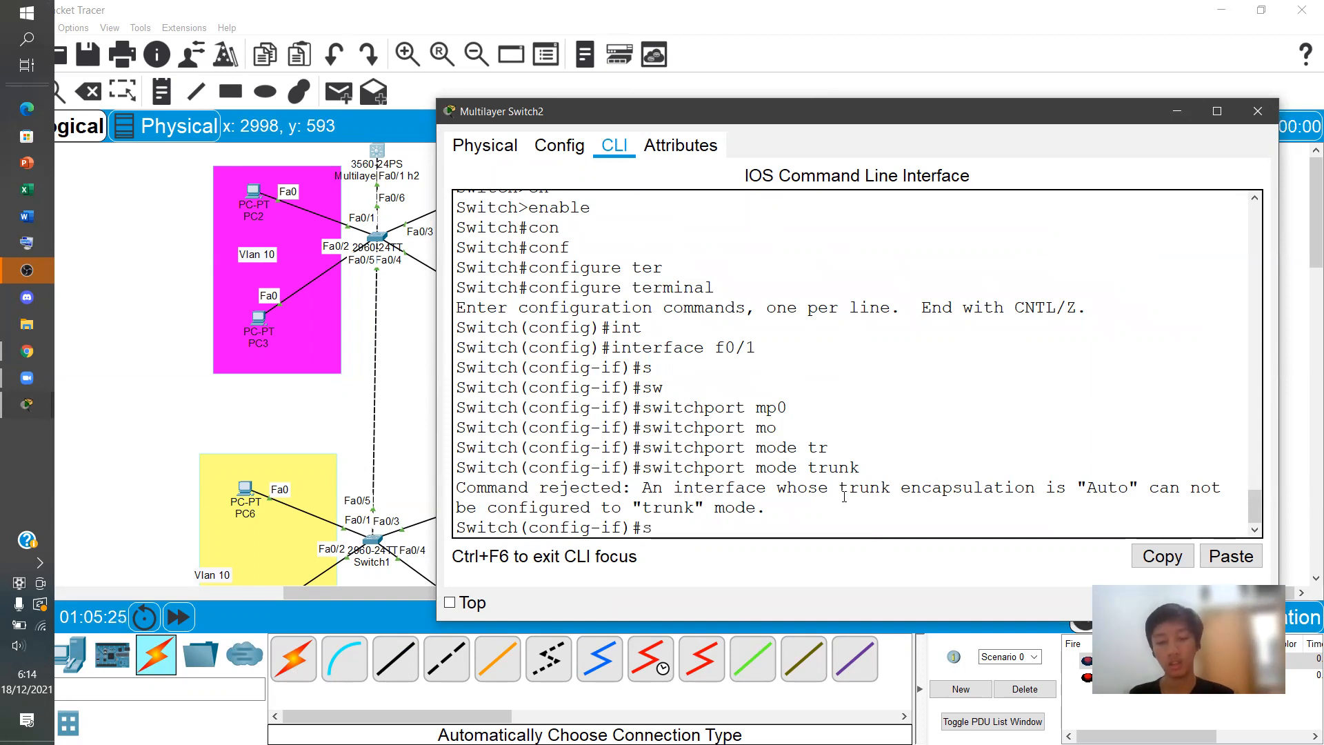
# Set the trunk encapsulation of the multilayer switch's f0/1 interface to dot1q with switchport trunk encapsulation dot1q
pyautogui.write('witchport')
pyautogui.press('Tab')
pyautogui.write('e')
pyautogui.press('Tab')
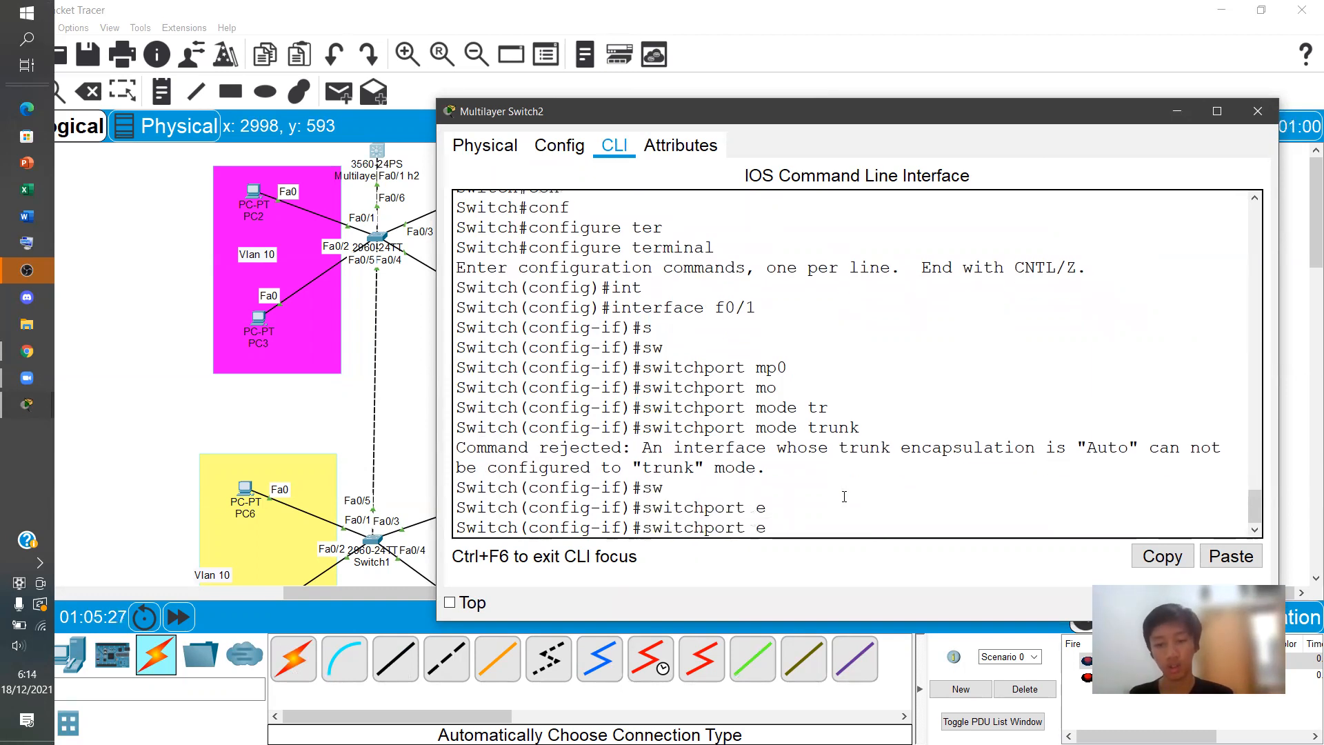
pyautogui.write('n')
pyautogui.press('Tab')
pyautogui.press('BackSpace')
pyautogui.press('BackSpace')
pyautogui.write('t')
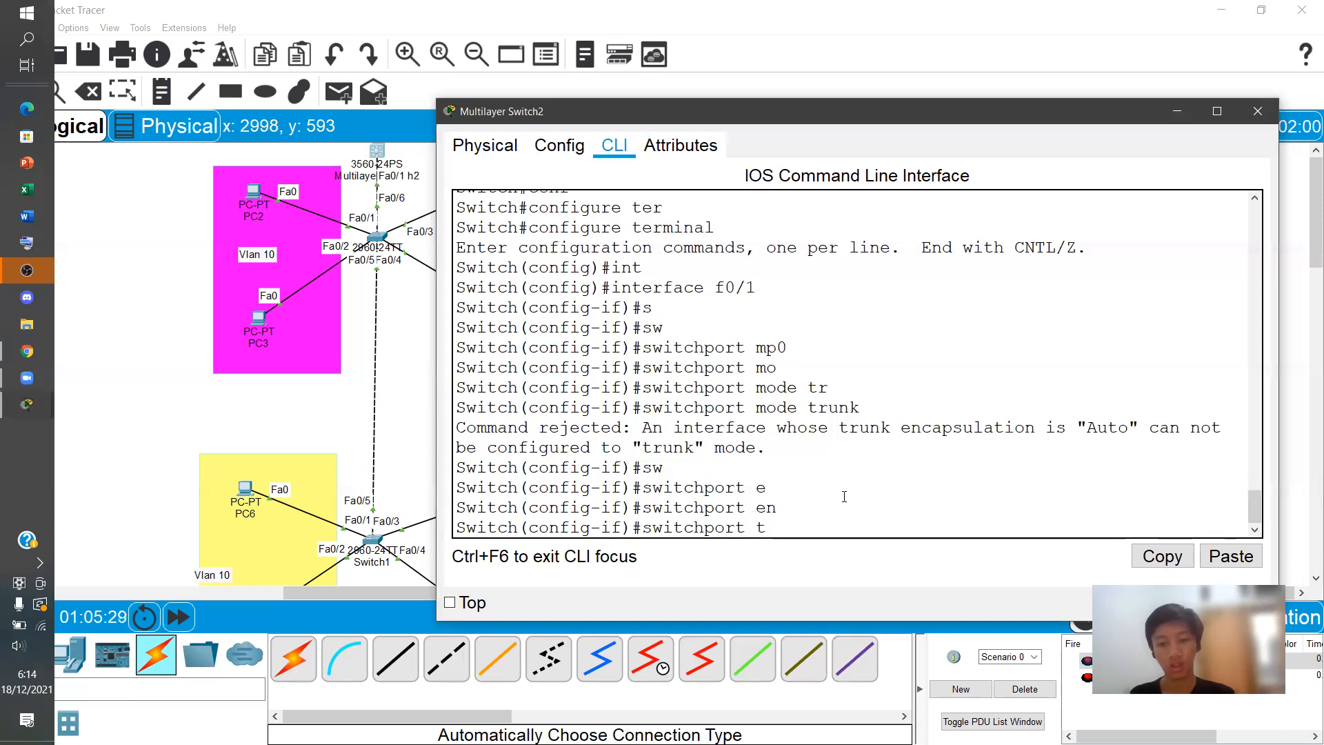
pyautogui.write('r')
pyautogui.press('Tab')
pyautogui.write('e')
pyautogui.press('Tab')
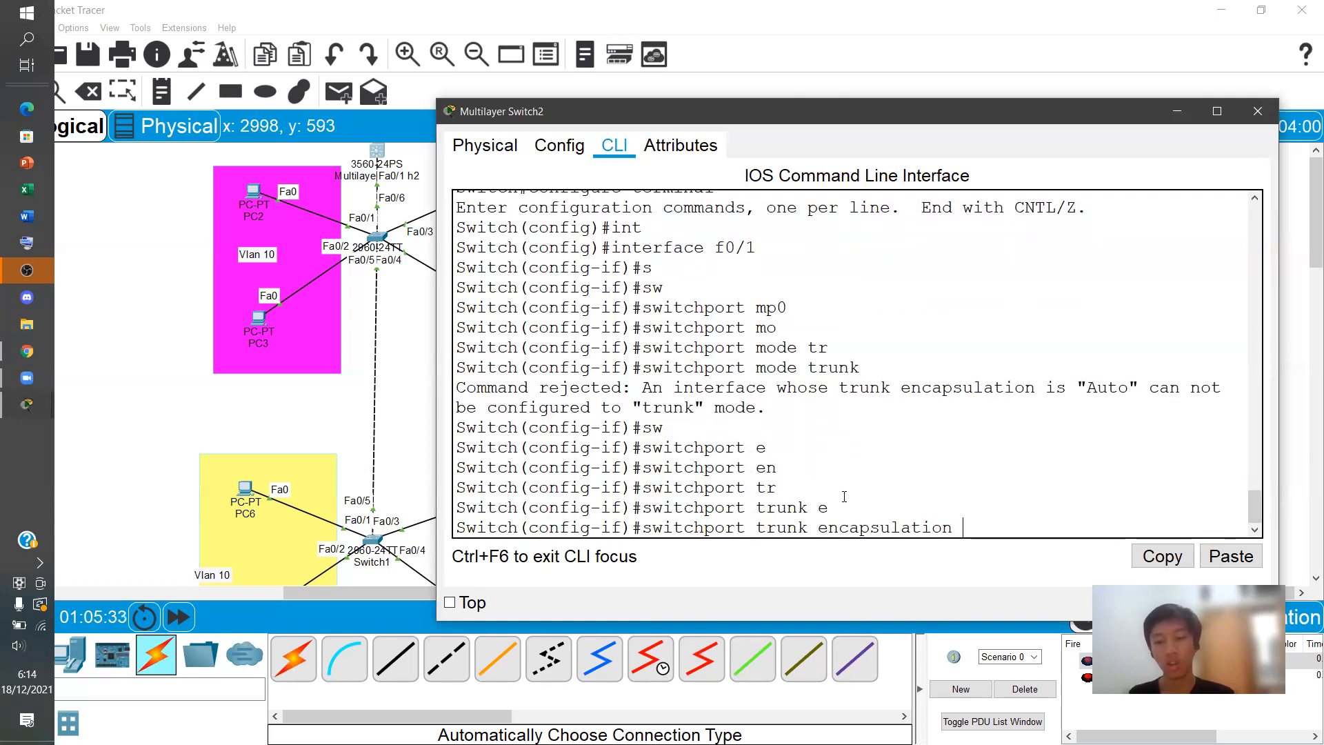
pyautogui.write('do')
pyautogui.press('Tab')
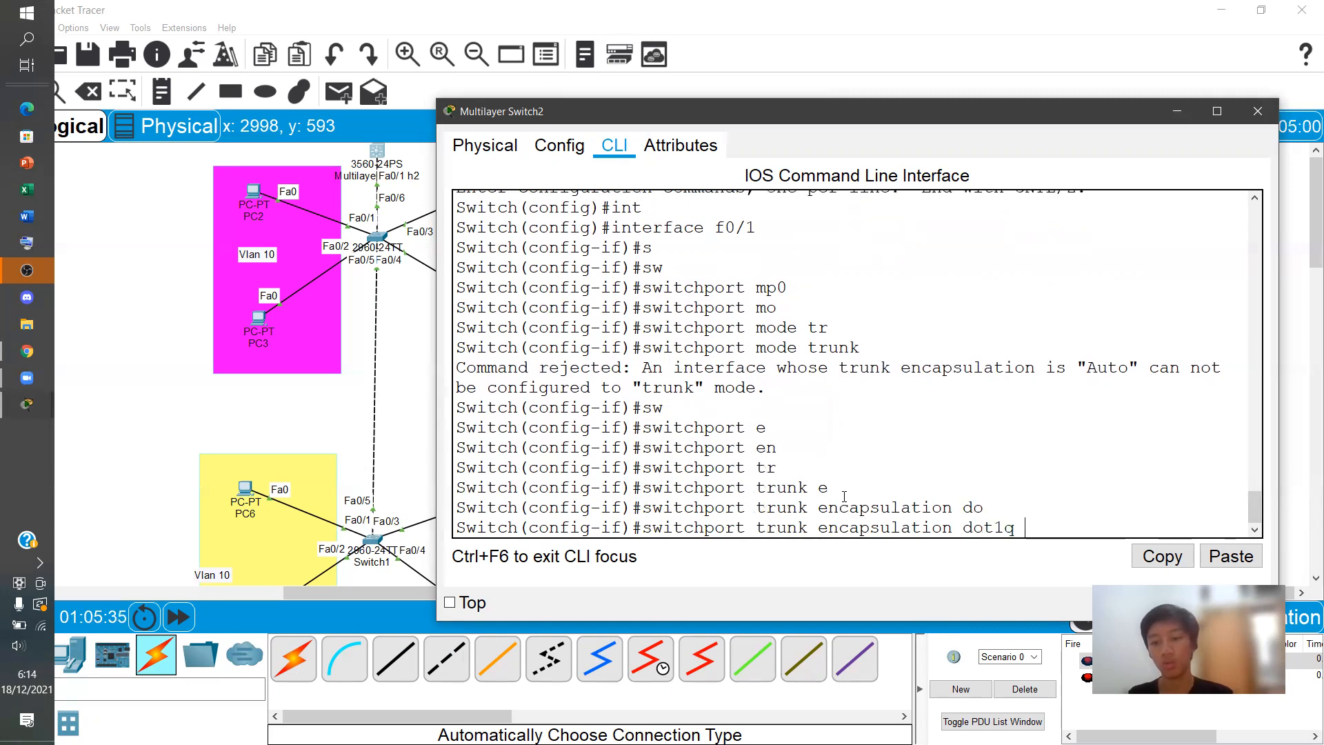
pyautogui.press('Return')
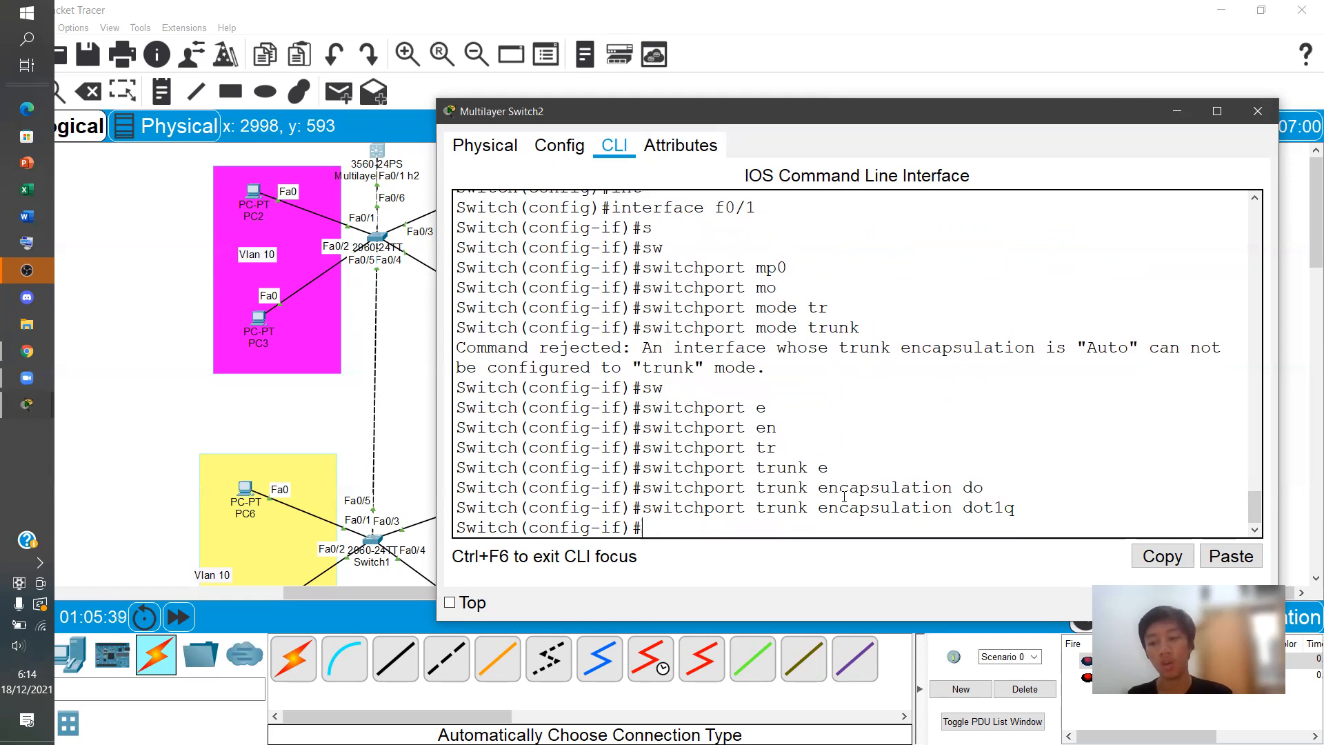
pyautogui.moveTo(642, 502); pyautogui.dragTo(1011, 508)
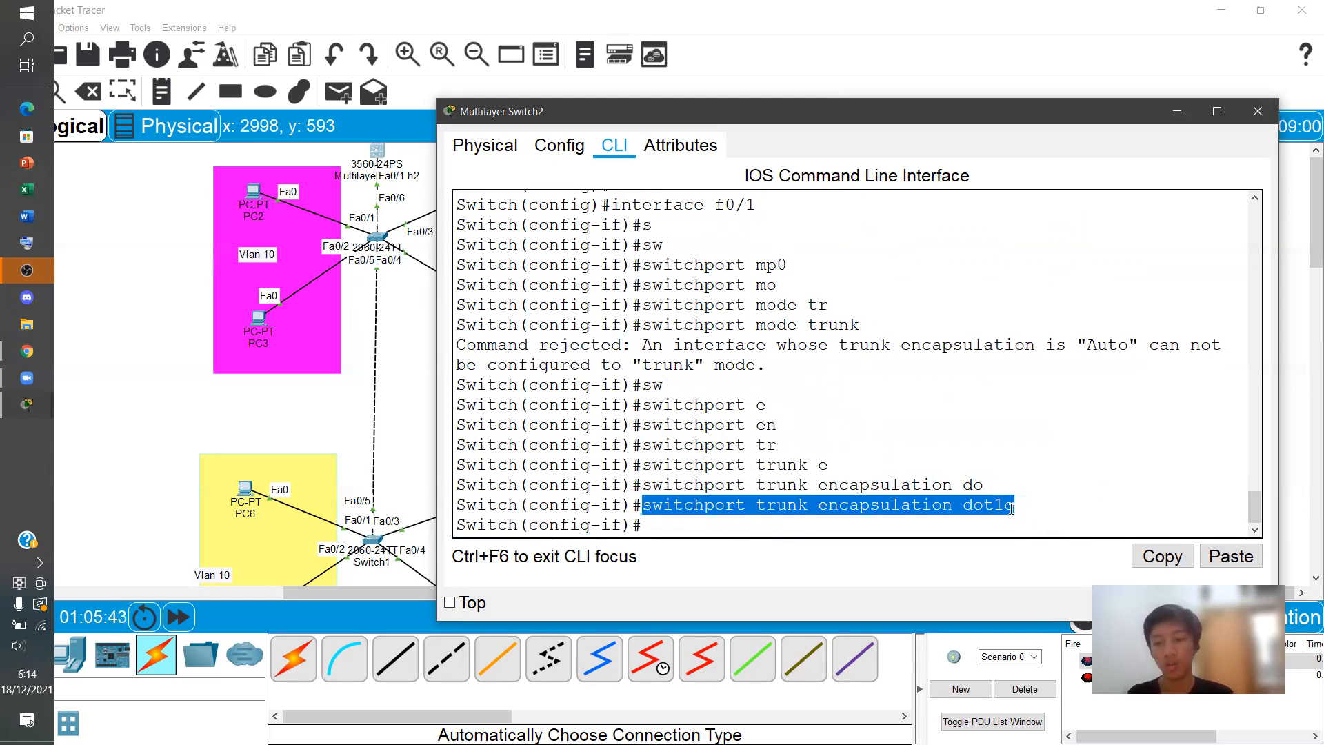
pyautogui.click(831, 514)
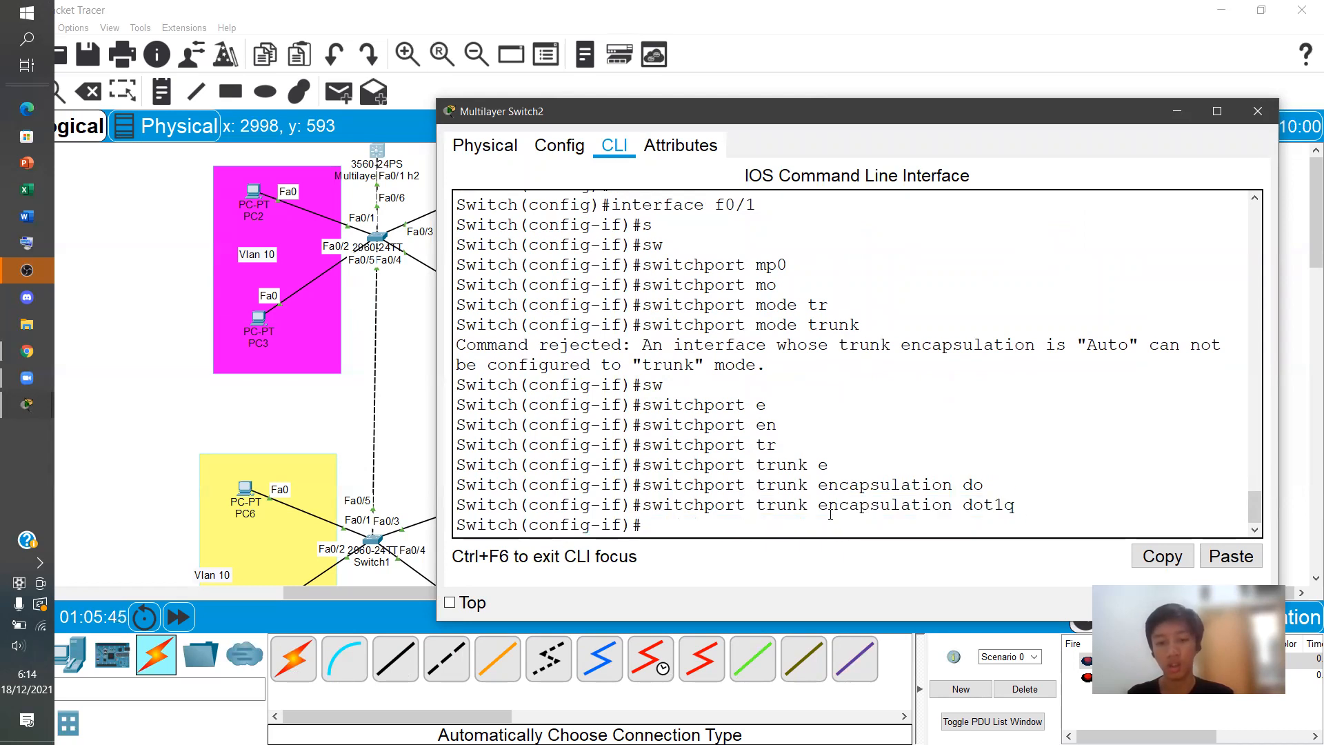
# Set the multilayer switch's f0/1 interface to trunk mode with switchport mode trunk
pyautogui.write('sw')
pyautogui.press('Tab')
pyautogui.write('mo')
pyautogui.press('Tab')
pyautogui.write('tr')
pyautogui.press('Tab')
pyautogui.press('Return')
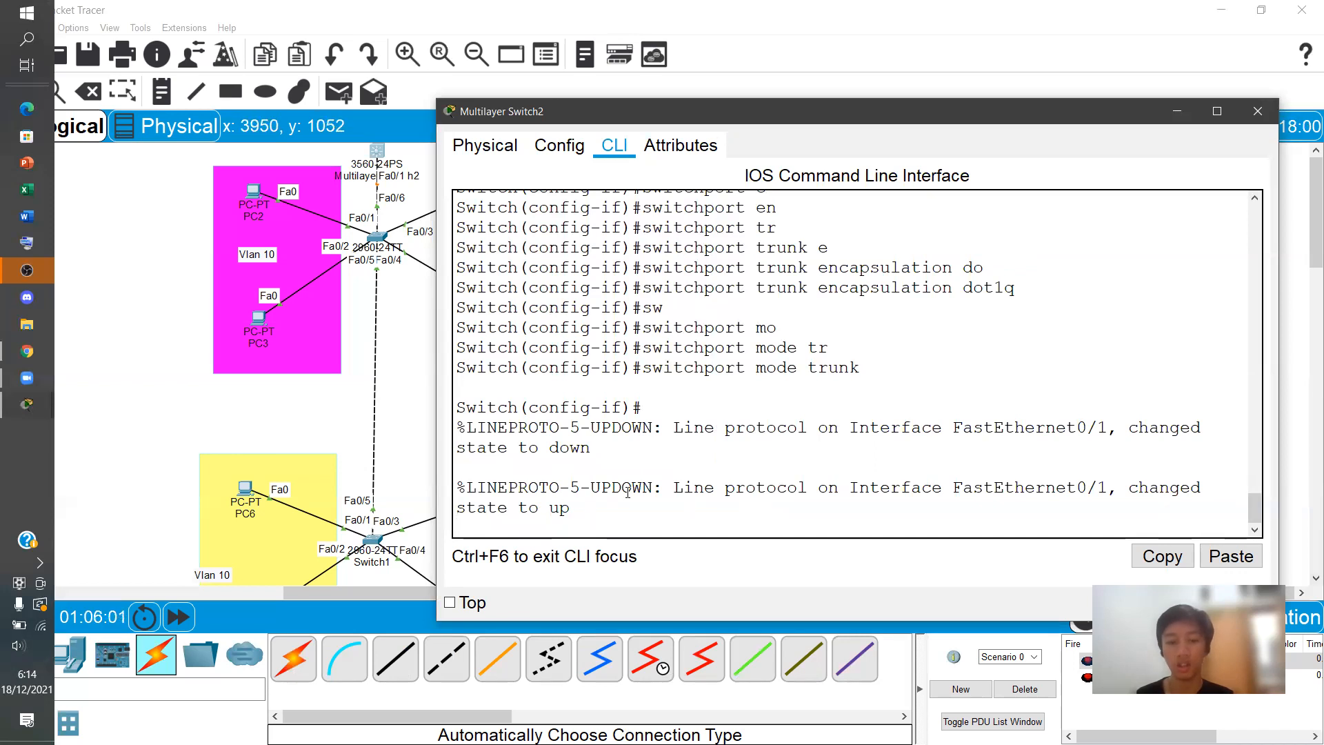
pyautogui.press('Return')
pyautogui.press('Return')
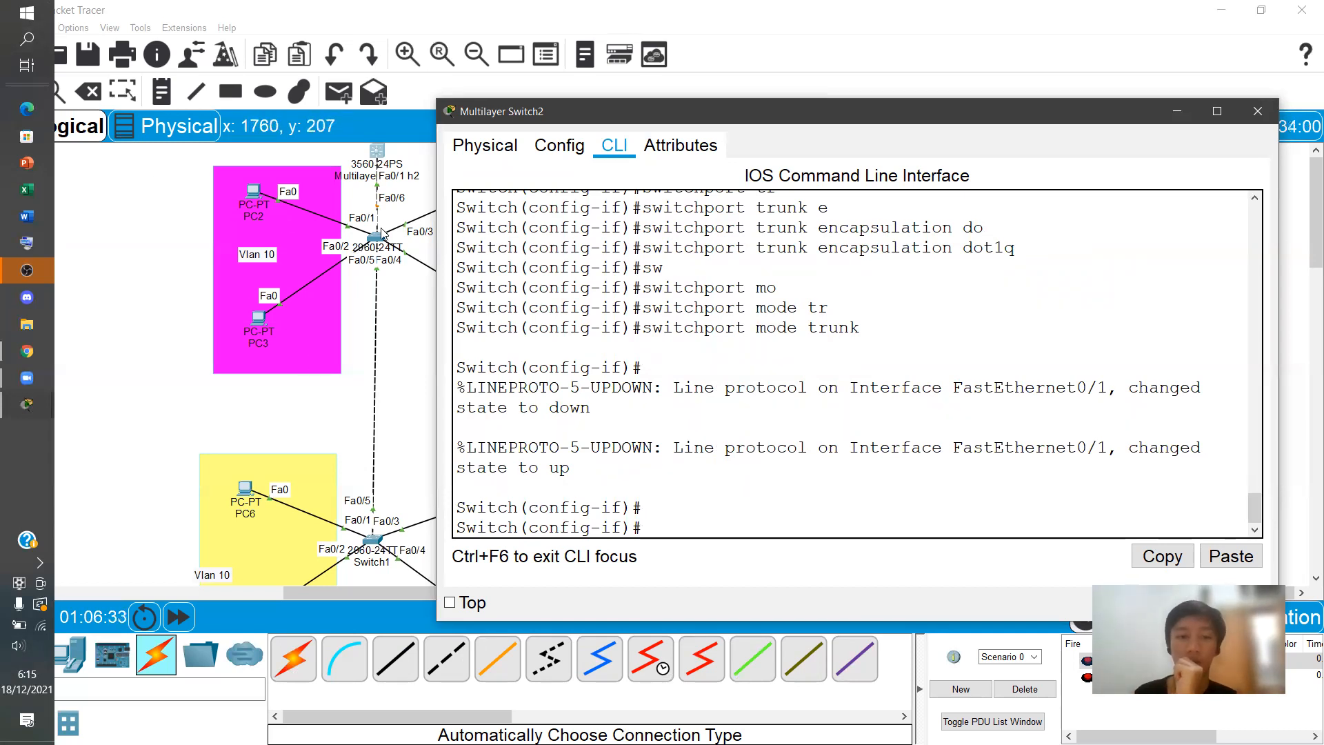
# Bring up the command line of Switch0, the 2960 connected to the multilayer switch
pyautogui.click(395, 308)
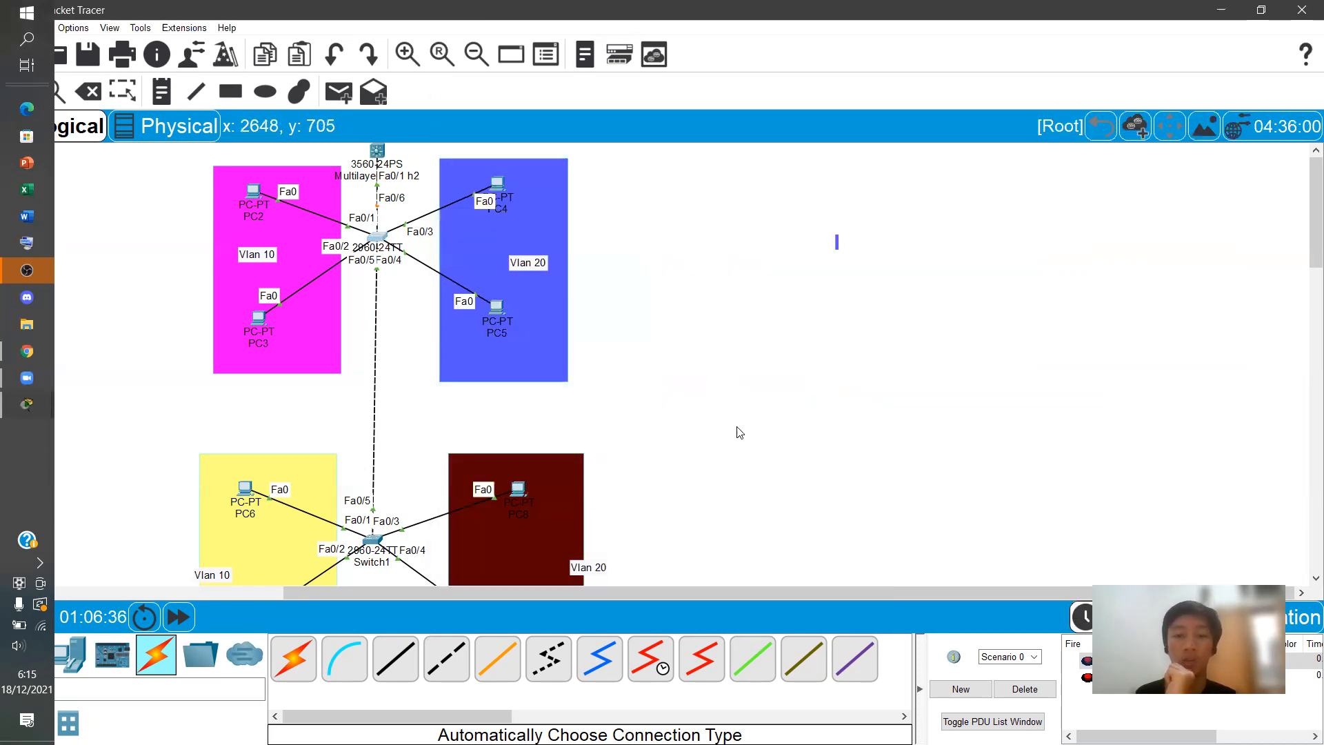
pyautogui.click(376, 237)
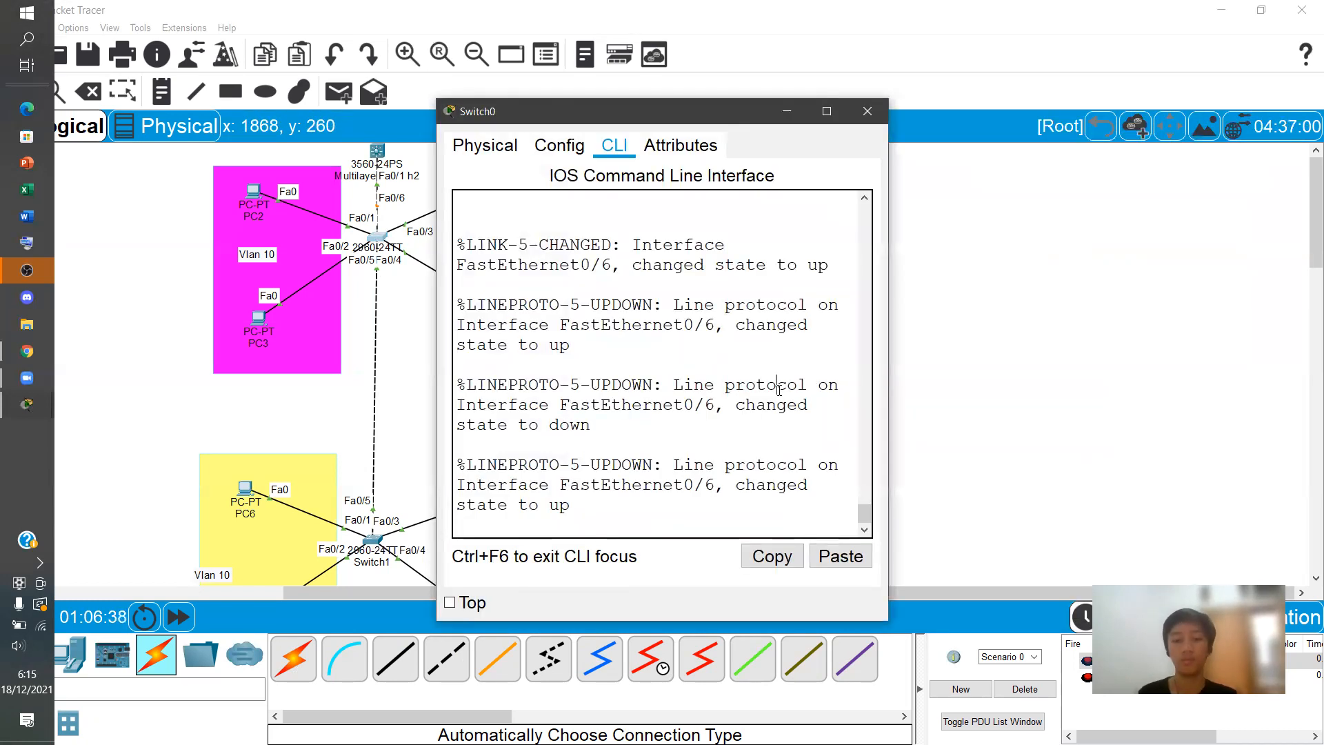
pyautogui.press('Return')
pyautogui.press('Return')
pyautogui.press('Return')
pyautogui.press('Return')
# Enter privileged mode on Switch0 with the short command en
pyautogui.write('en')
pyautogui.press('BackSpace')
pyautogui.press('BackSpace')
pyautogui.press('BackSpace')
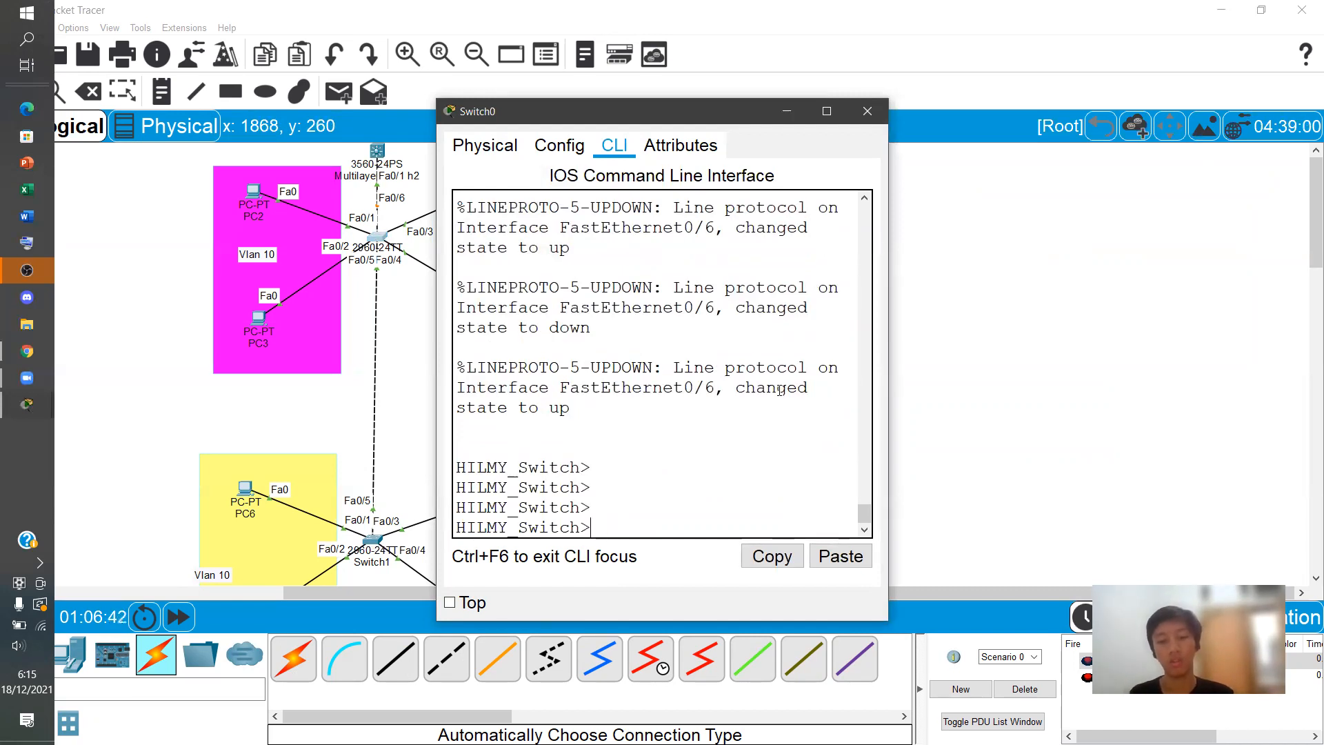
pyautogui.write('e')
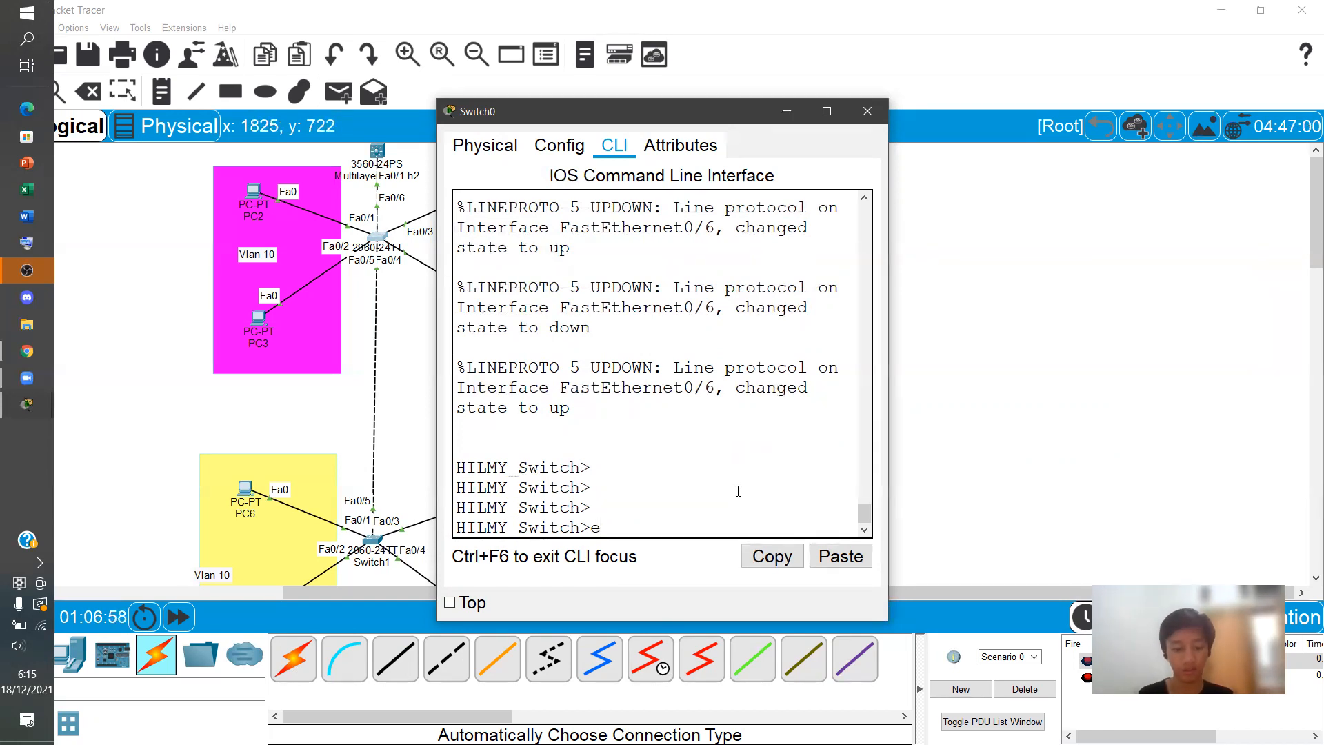
pyautogui.write('nabl')
pyautogui.press('Tab')
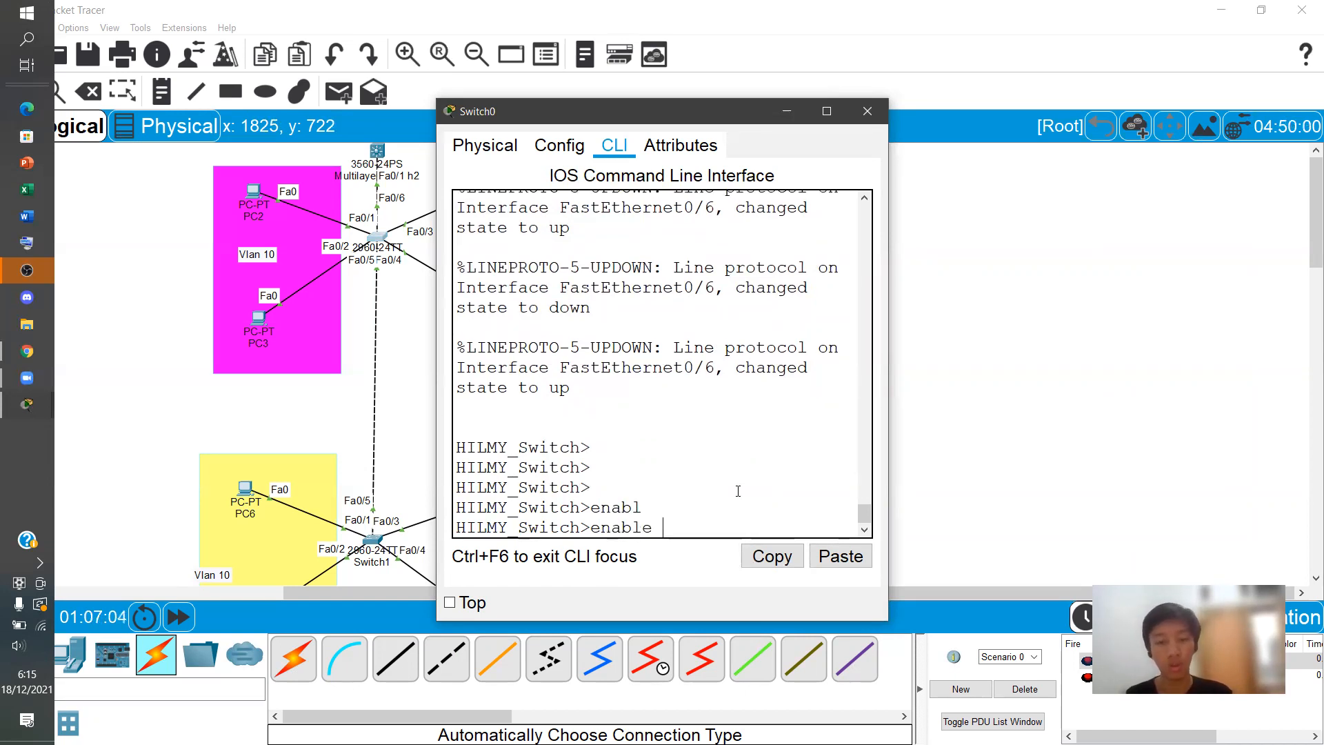
pyautogui.press('BackSpace')
pyautogui.press('BackSpace')
pyautogui.press('BackSpace')
pyautogui.press('BackSpace')
pyautogui.press('BackSpace')
pyautogui.press('BackSpace')
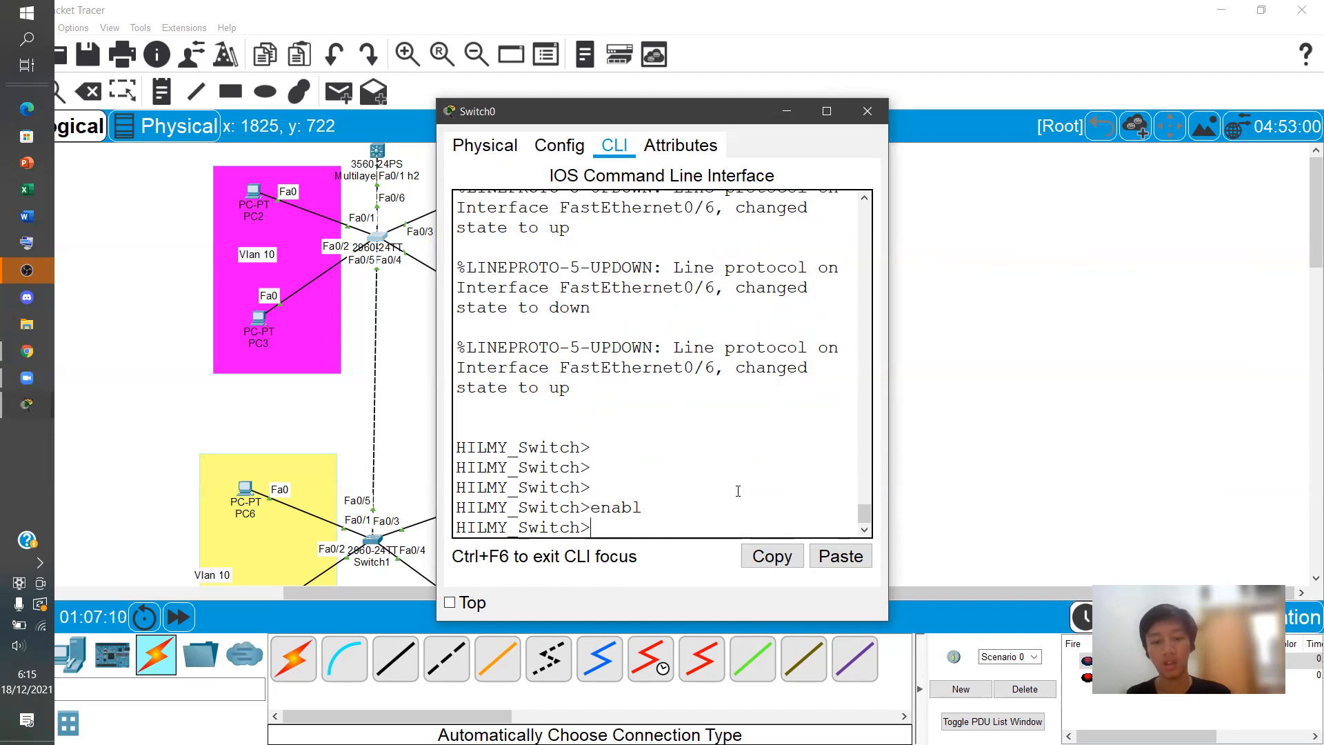
pyautogui.write('en')
pyautogui.press('Return')
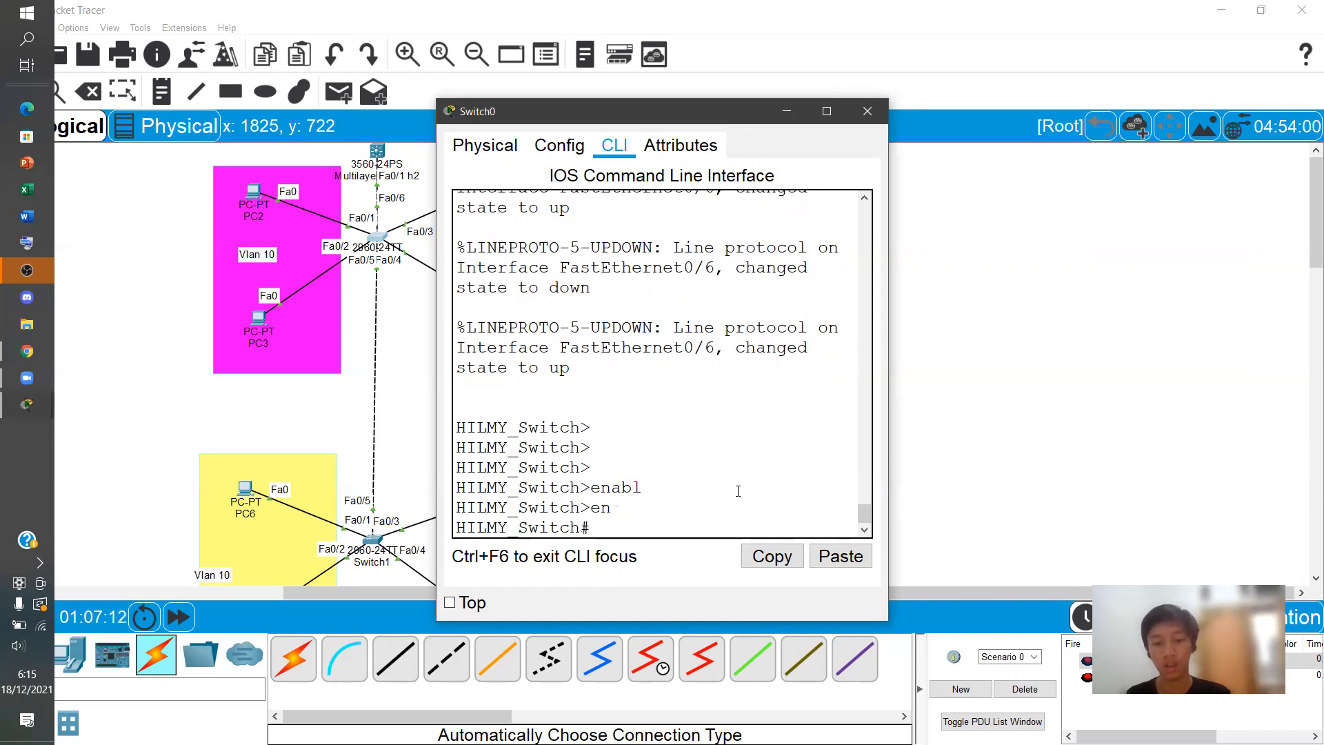
# Enter global configuration mode on Switch0 with conf t
pyautogui.write('conf t')
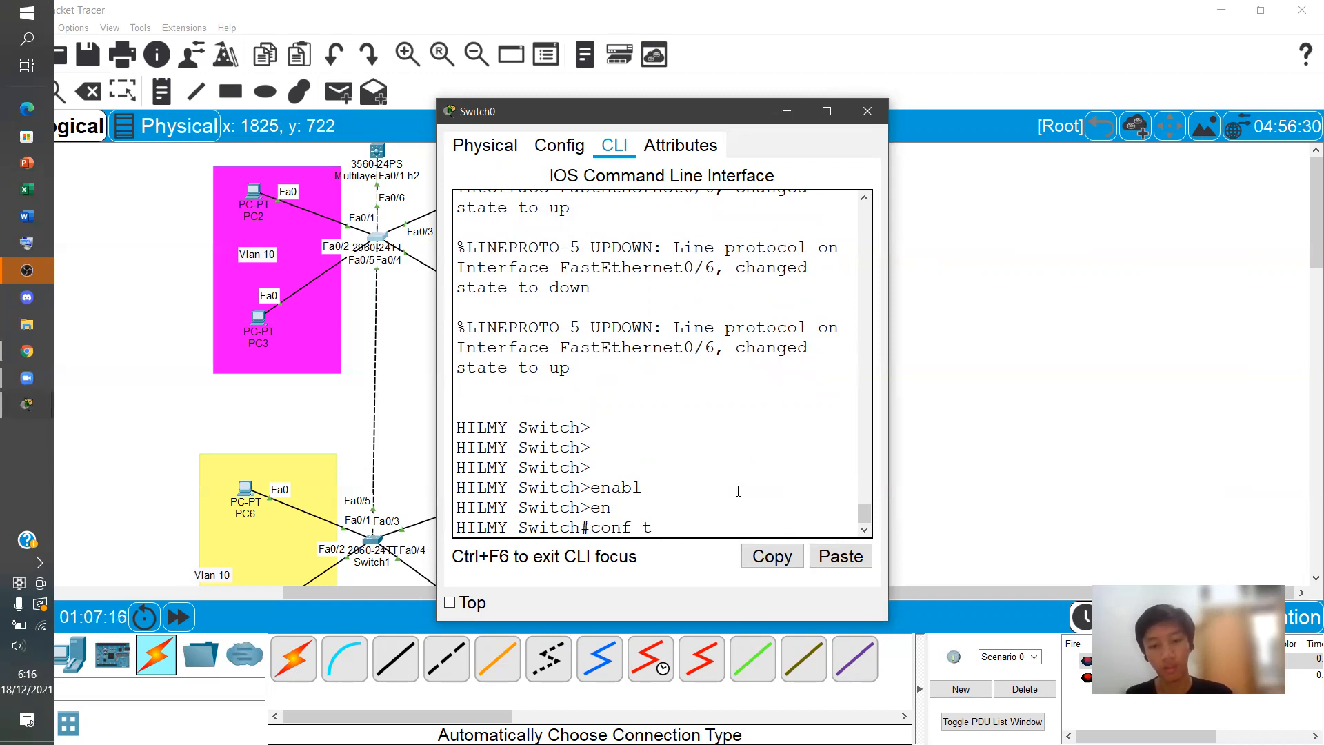
pyautogui.press('Return')
pyautogui.press('Return')
pyautogui.press('Return')
pyautogui.press('Return')
pyautogui.press('Return')
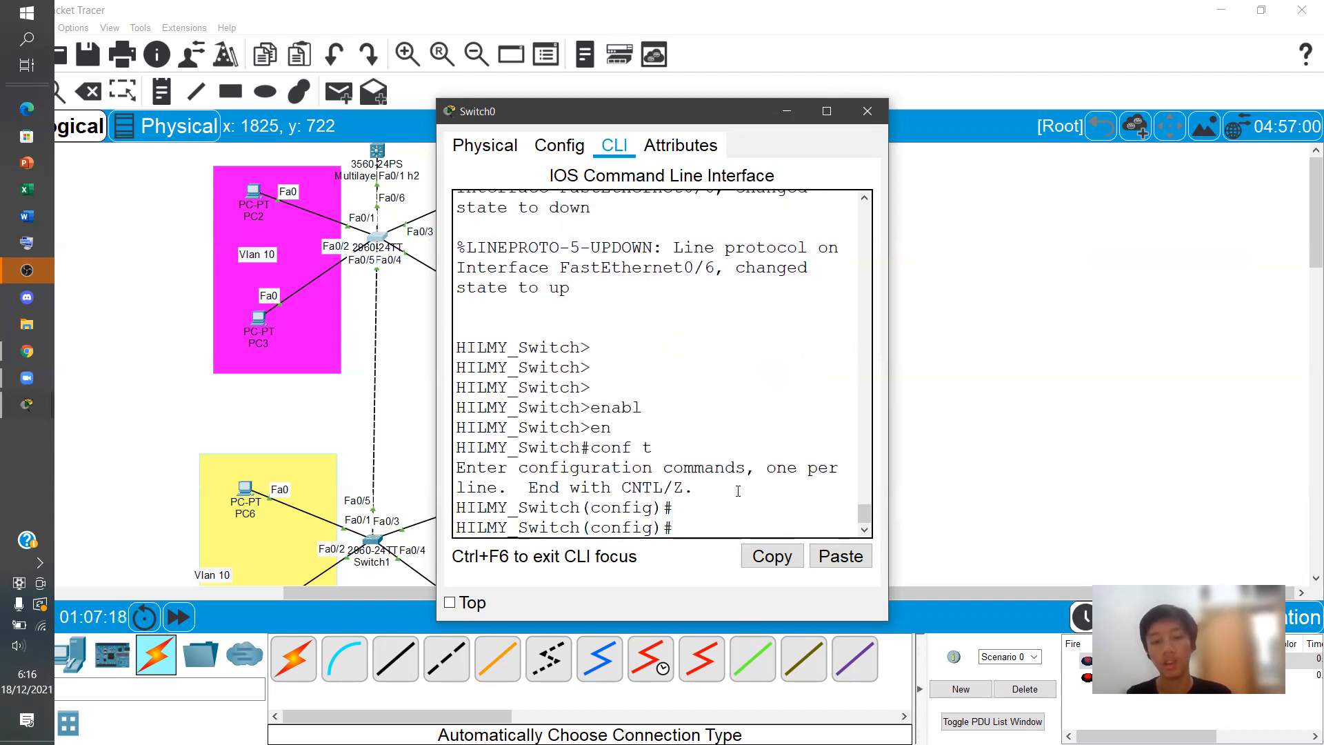
pyautogui.press('Return')
pyautogui.press('Return')
pyautogui.press('Return')
pyautogui.press('Return')
pyautogui.press('Return')
pyautogui.press('Return')
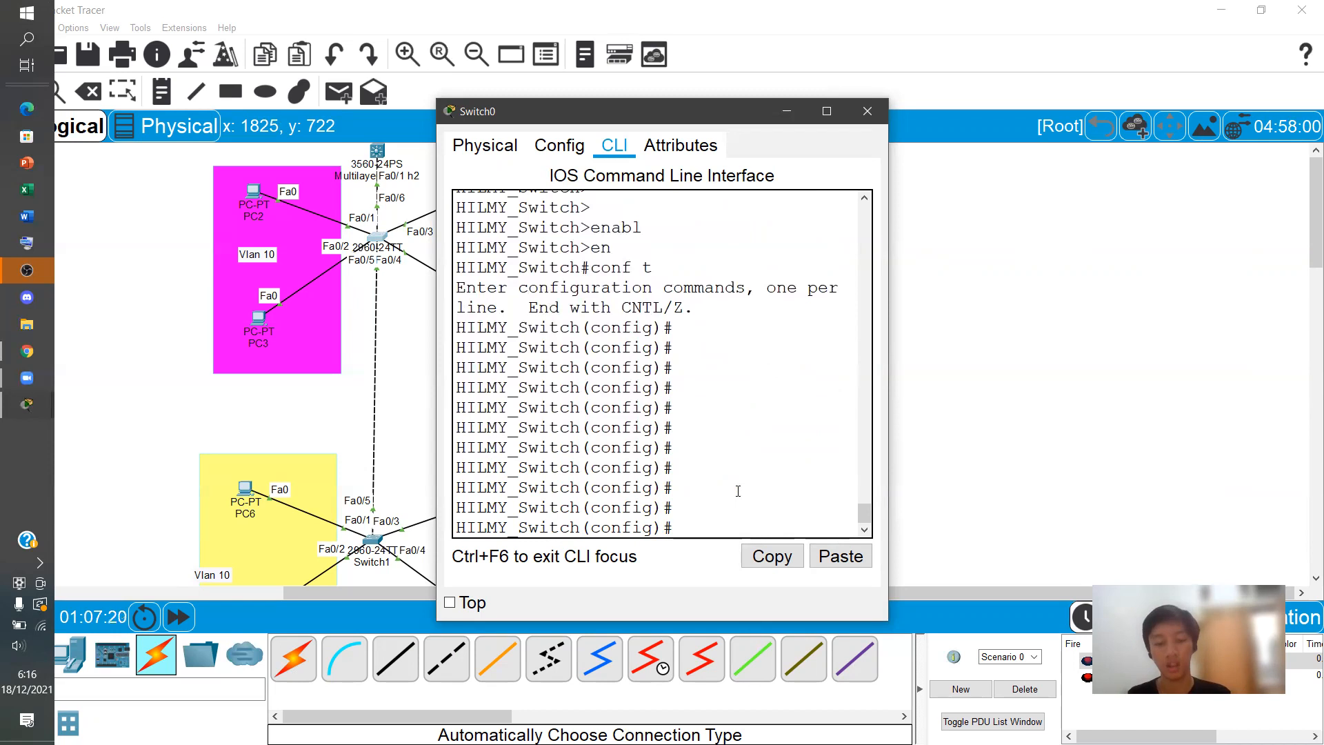
# Nudge the multilayer switch slightly in the topology to expose the link's port labels, and enter configuration of interface f0/6 on Switch0
pyautogui.write('int')
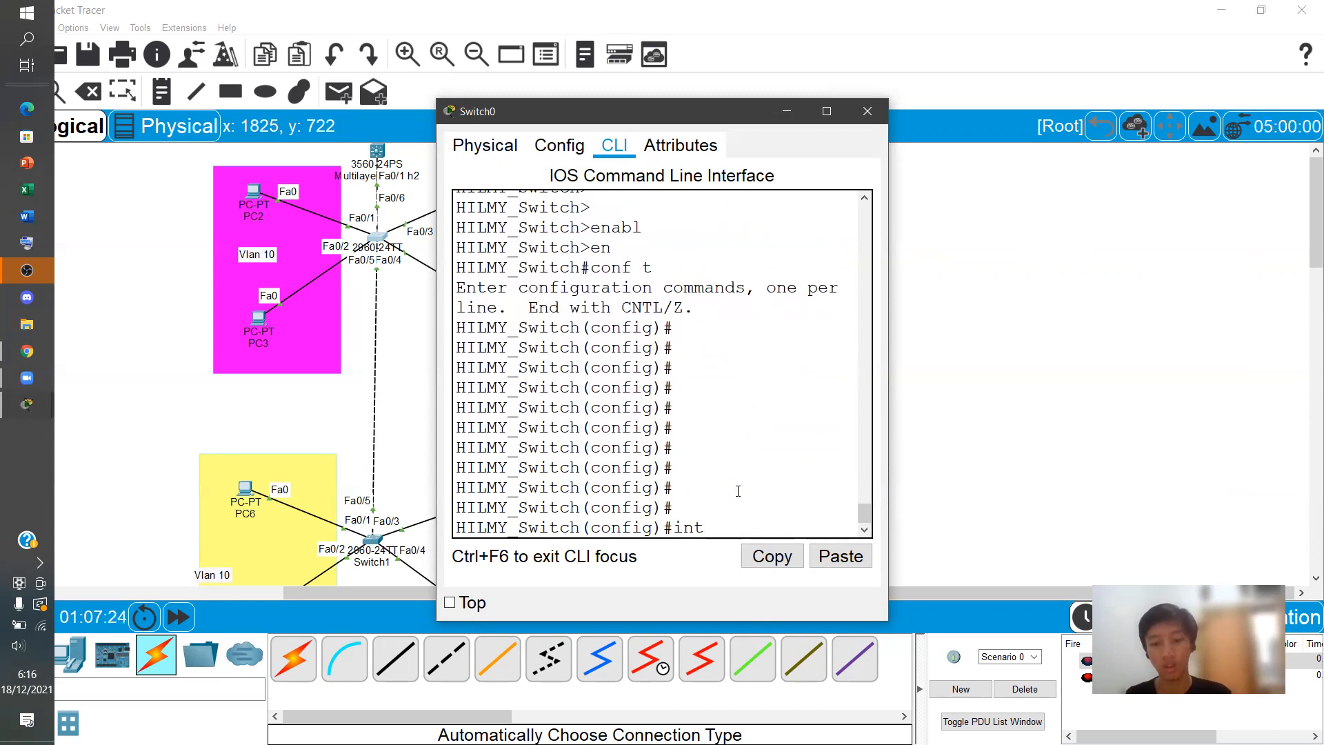
pyautogui.write(' f0')
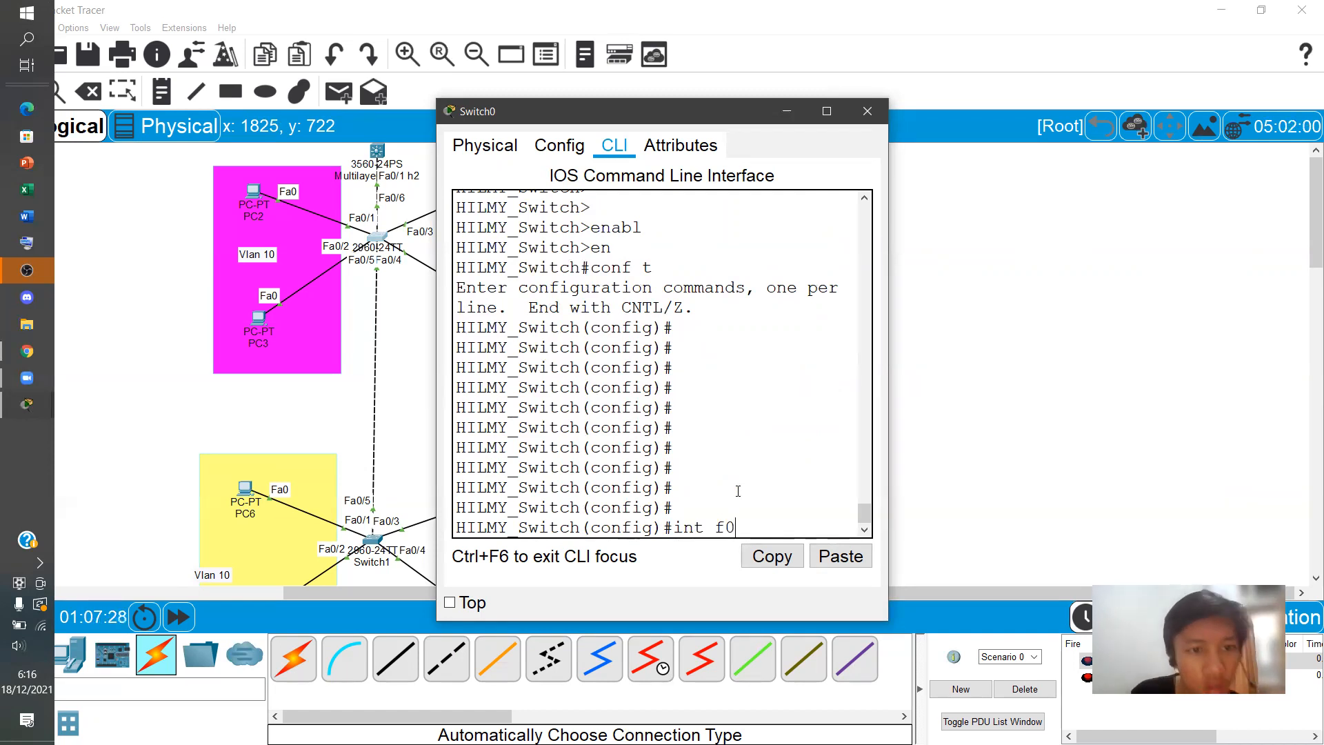
pyautogui.write('/')
pyautogui.click(383, 415)
pyautogui.moveTo(375, 149)
pyautogui.mouseDown()
pyautogui.moveTo(388, 155)
pyautogui.moveTo(377, 135)
pyautogui.mouseUp()
pyautogui.hotkey('alt', 'Tab')
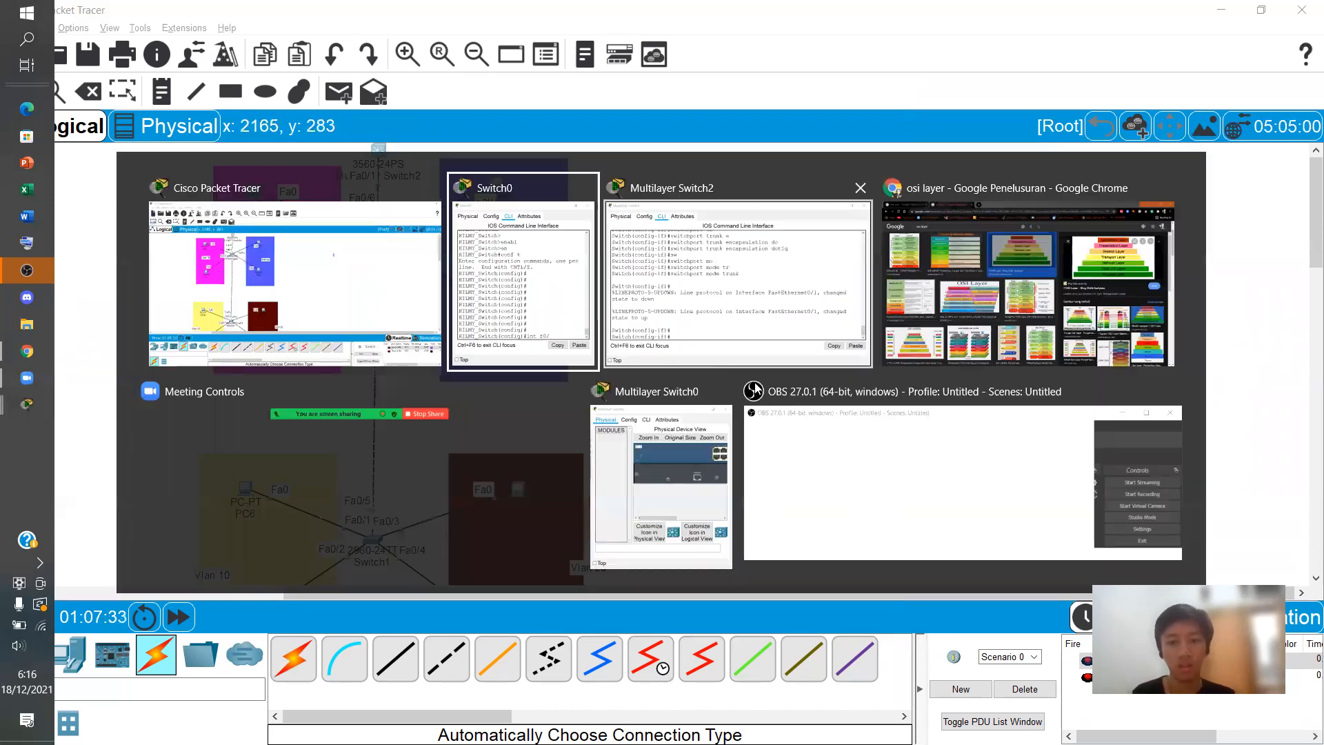
pyautogui.click(858, 189)
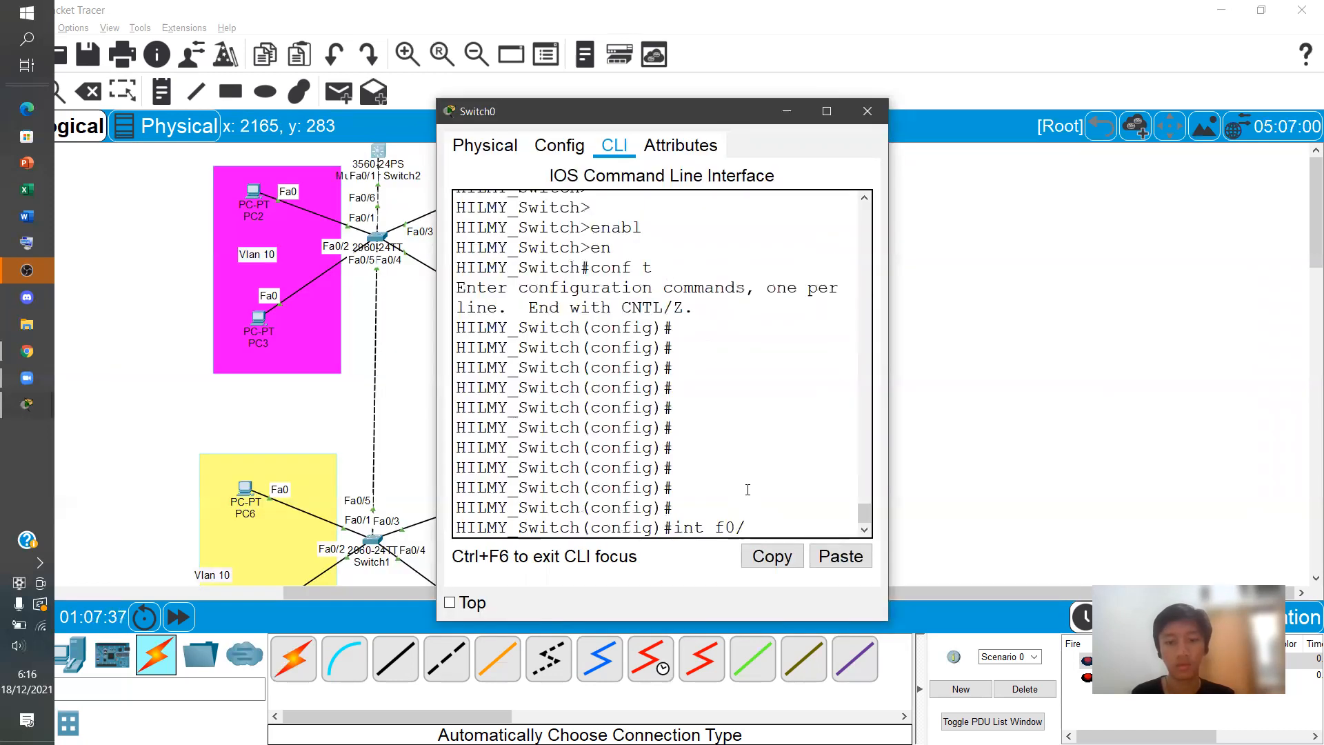
pyautogui.write('6')
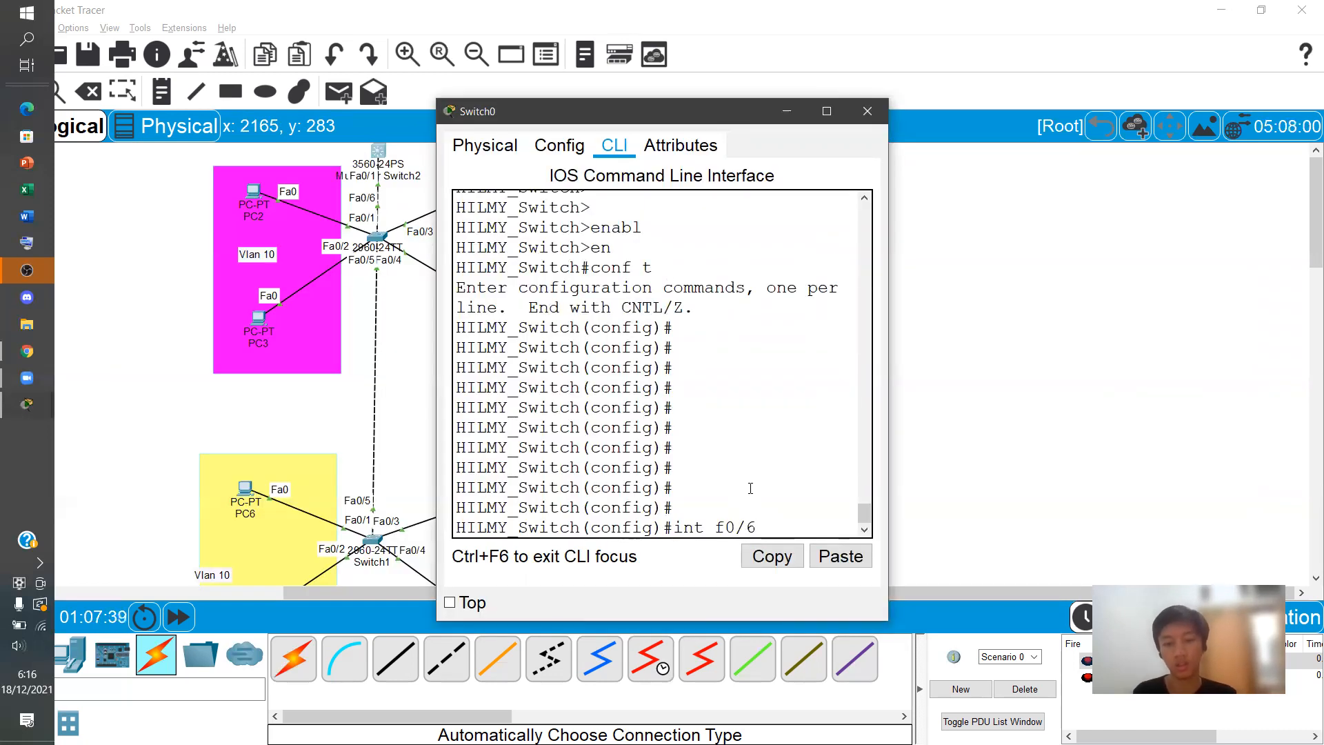
pyautogui.press('Return')
pyautogui.press('Return')
pyautogui.press('Return')
pyautogui.press('Return')
# Set Switch0's f0/6 interface to trunk mode with switchport mode trunk
pyautogui.write('sw')
pyautogui.press('Tab')
pyautogui.write('mo')
pyautogui.press('Tab')
pyautogui.write('tur')
pyautogui.press('Tab')
pyautogui.write('tru')
pyautogui.press('Tab')
pyautogui.press('Return')
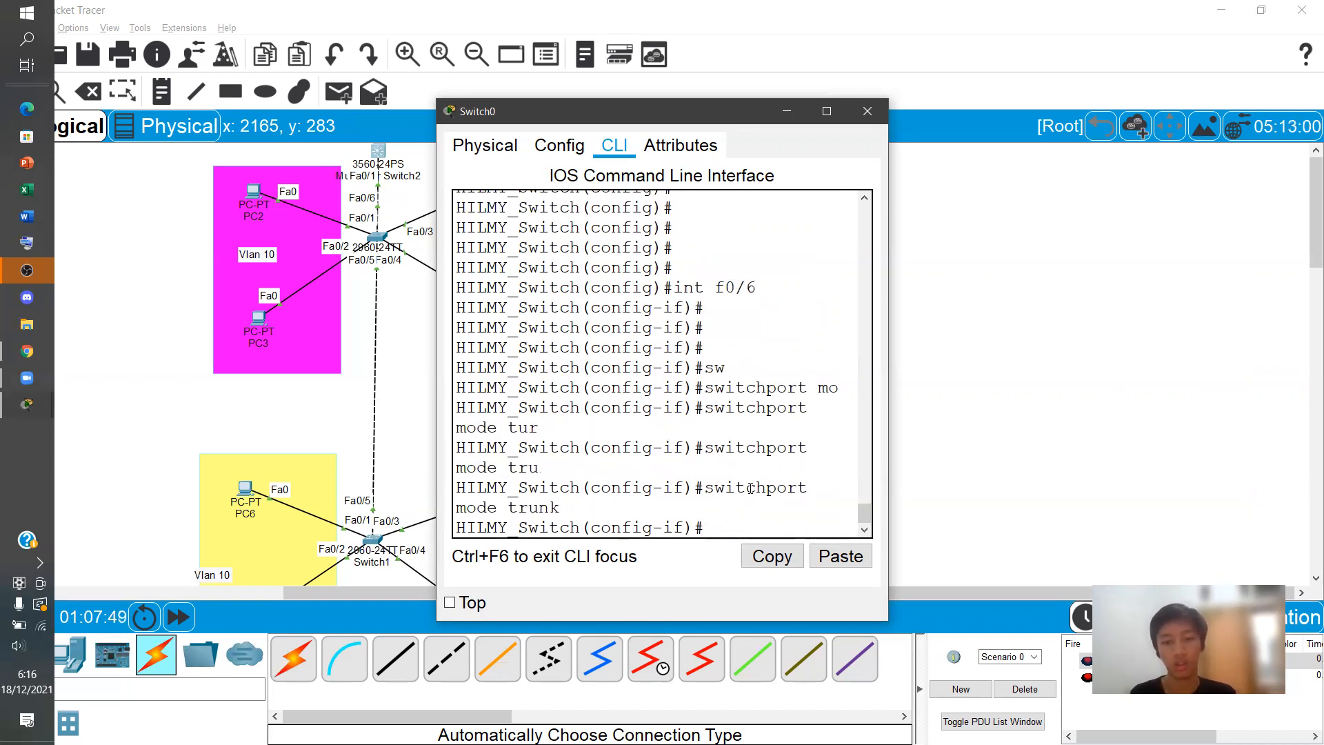
pyautogui.press('Return')
pyautogui.press('Return')
pyautogui.press('Return')
pyautogui.press('Return')
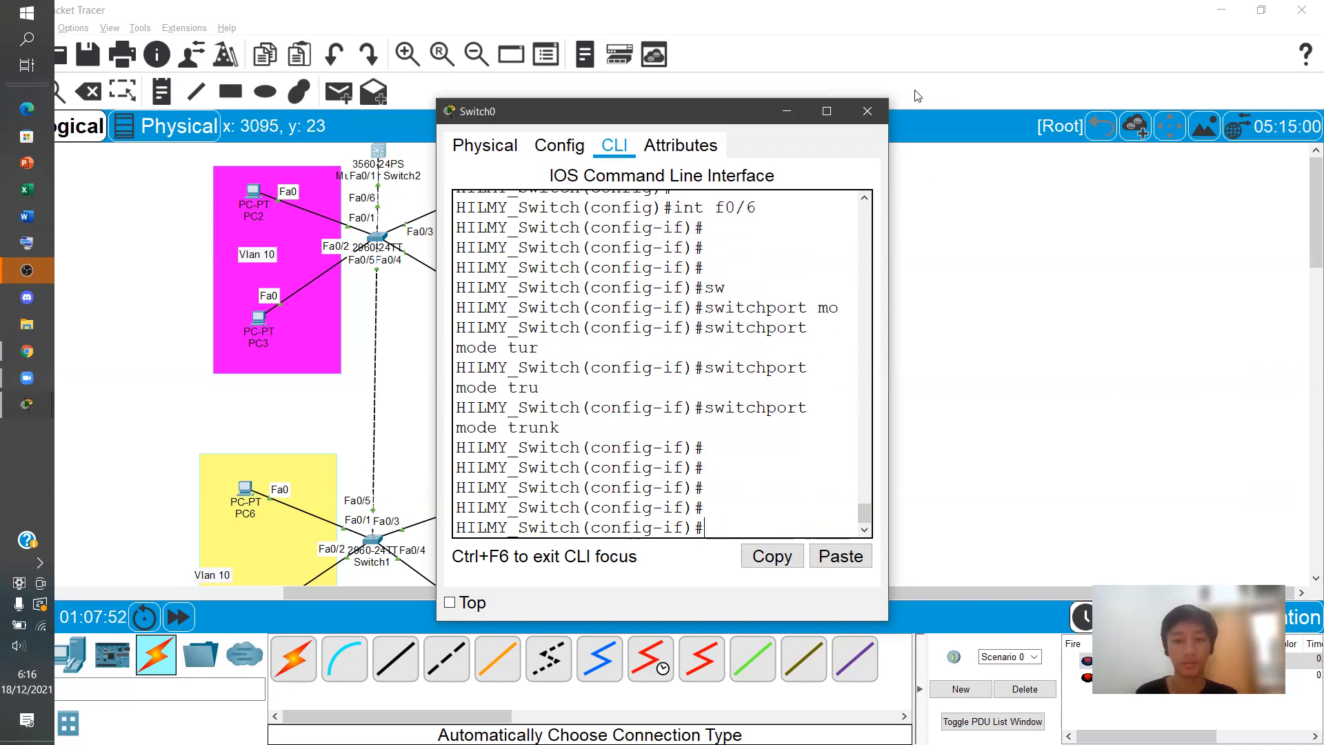
# Return to the multilayer switch's command line and remove trunk mode from f0/1 with no switchport mode trunk
pyautogui.click(867, 111)
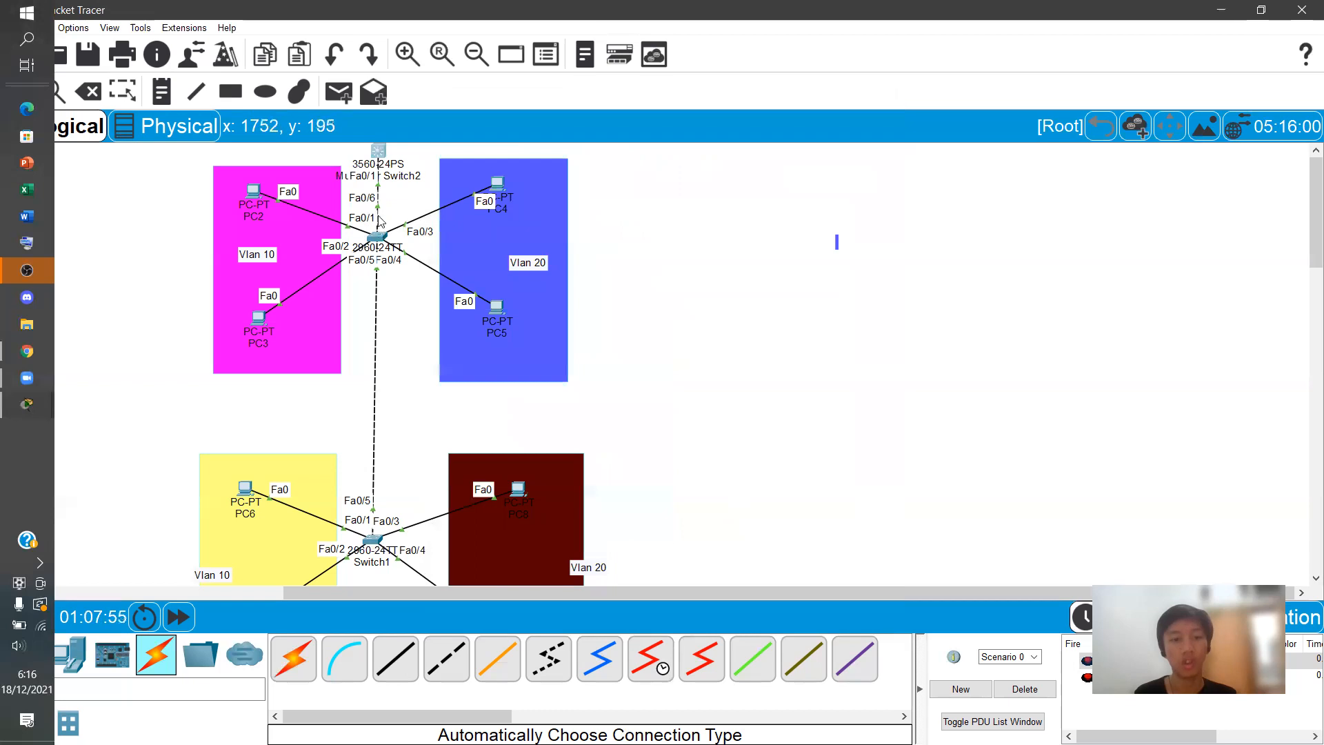
pyautogui.click(378, 152)
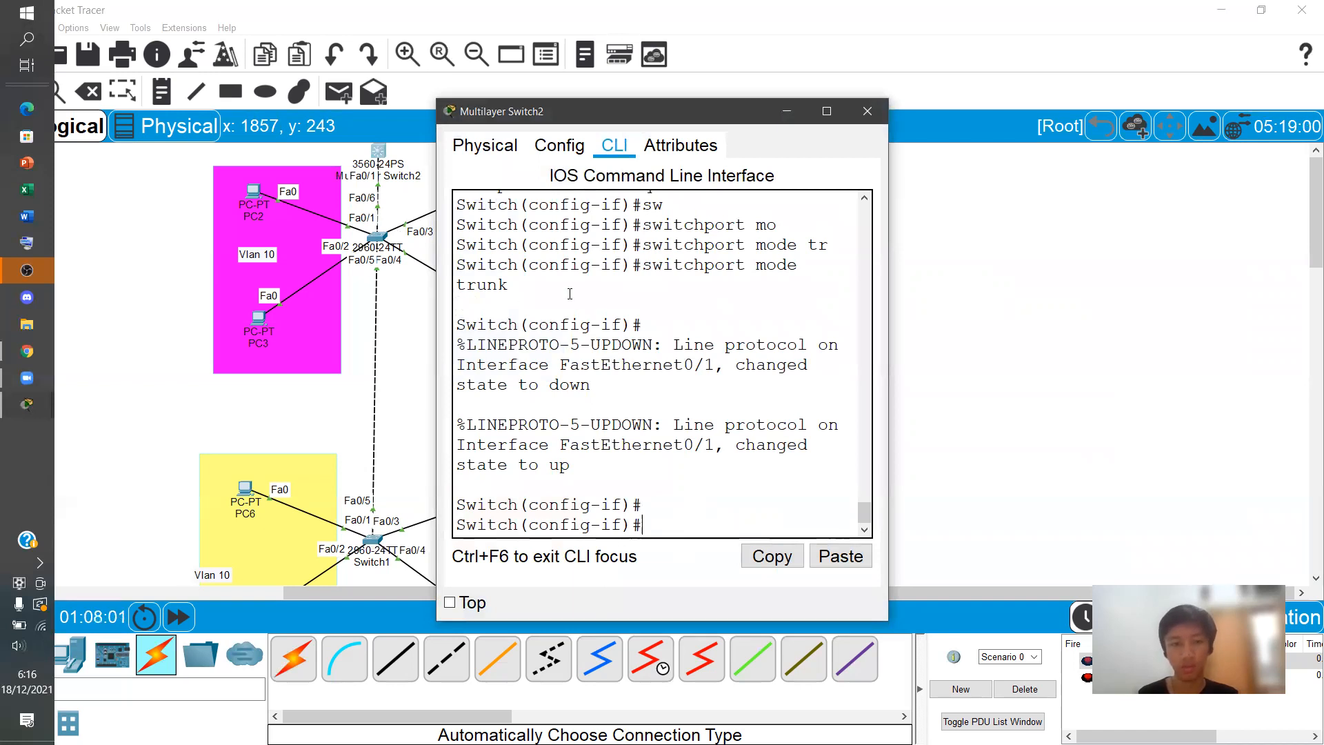
pyautogui.press('Up')
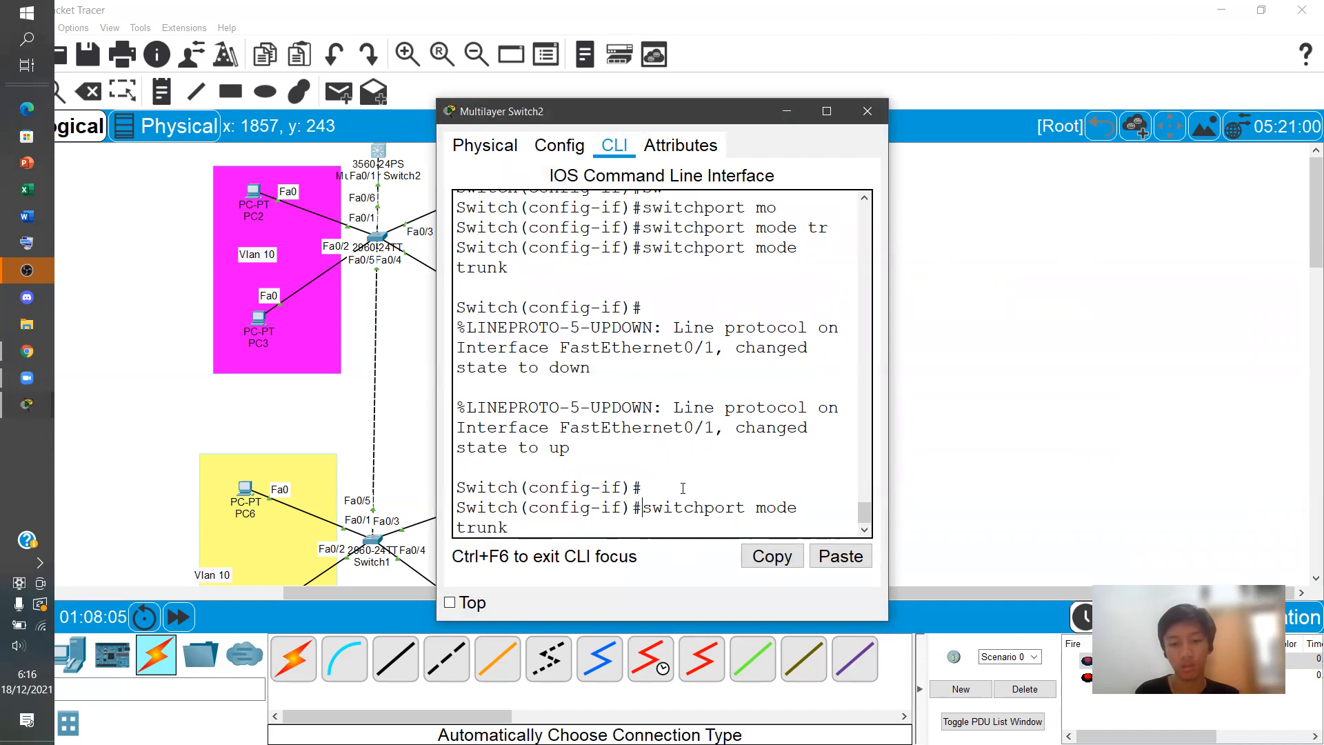
pyautogui.press('Home')
pyautogui.write('no')
pyautogui.press('Return')
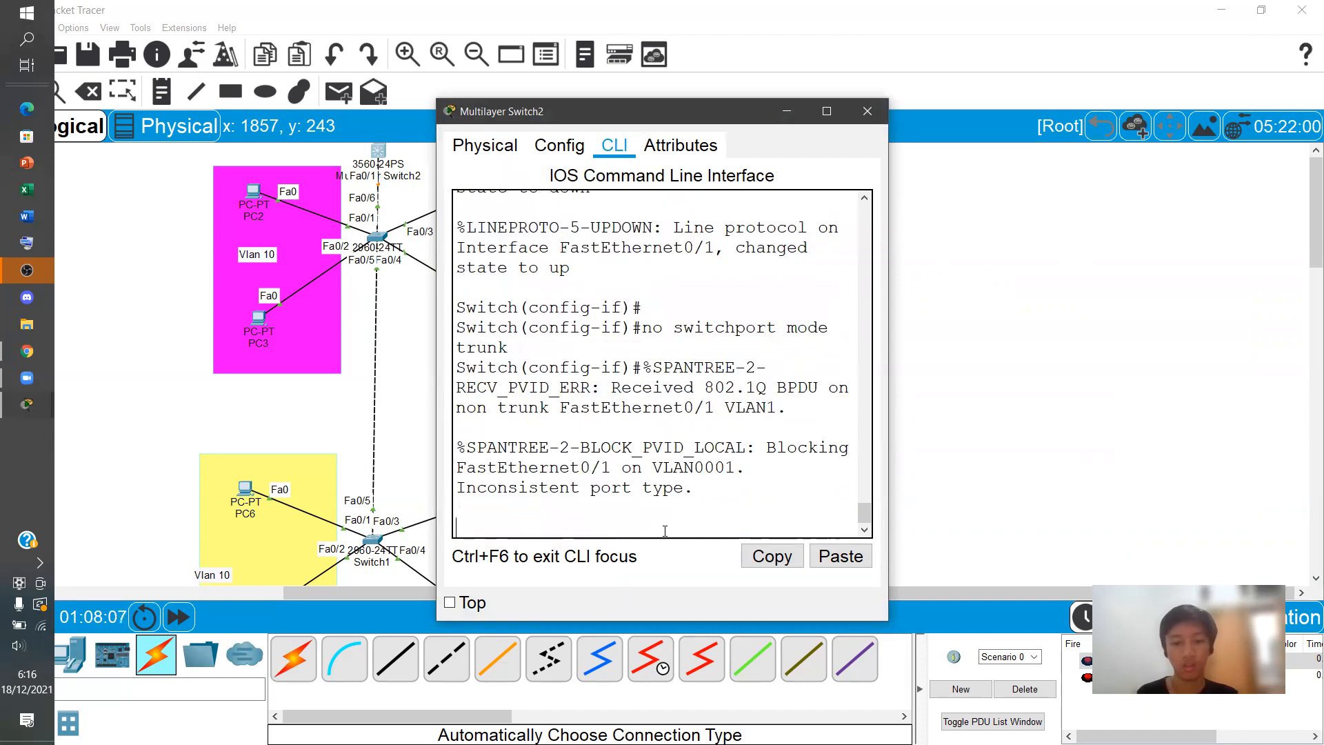
pyautogui.press('Return')
pyautogui.press('Return')
pyautogui.press('Return')
pyautogui.press('Return')
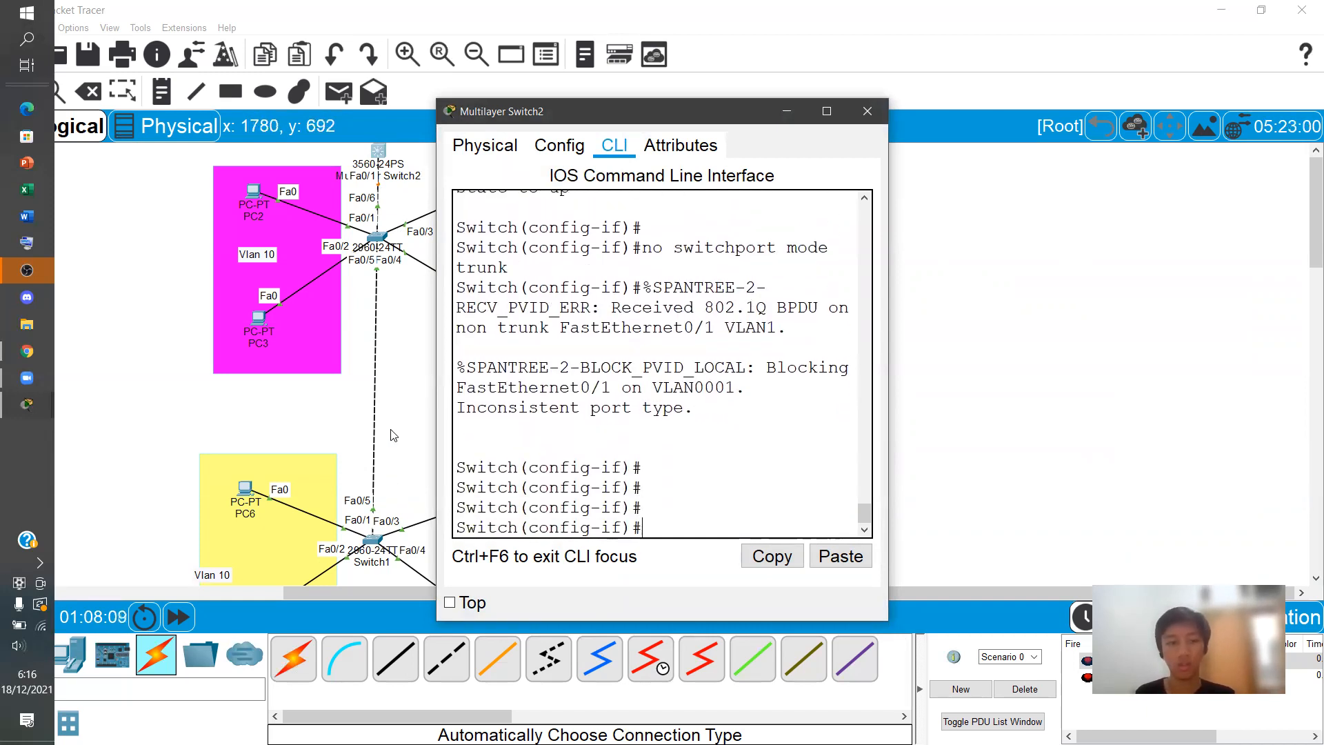
# Reopen Switch0's command line and remove trunk mode from f0/6 with no switchport mode trunk
pyautogui.click(868, 111)
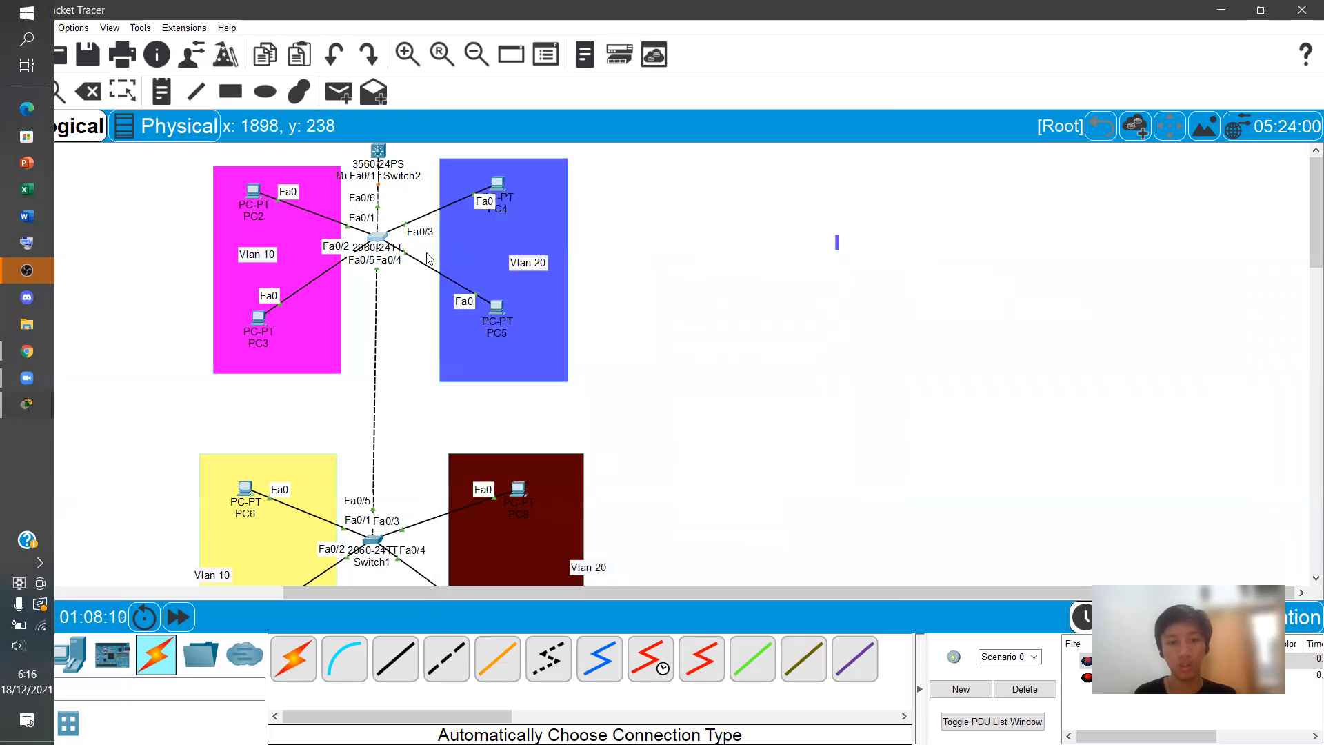
pyautogui.click(378, 238)
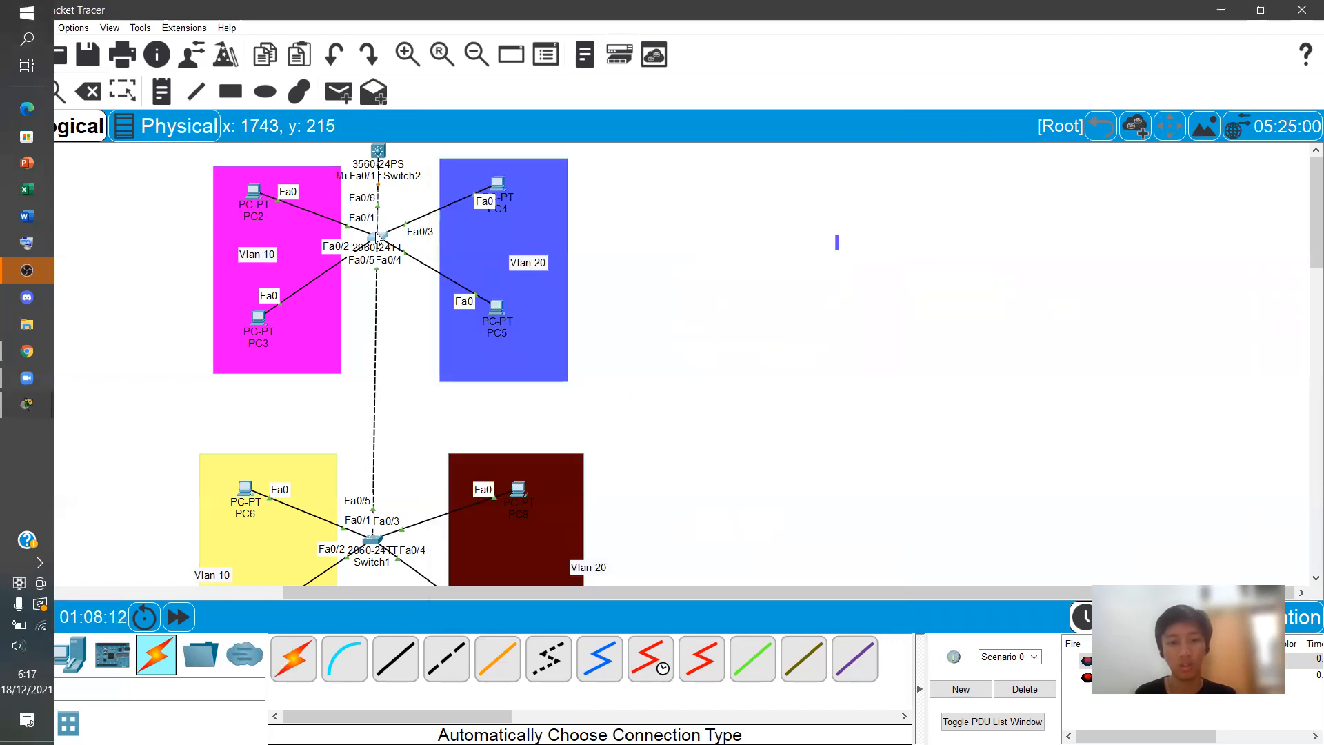
pyautogui.press('Up')
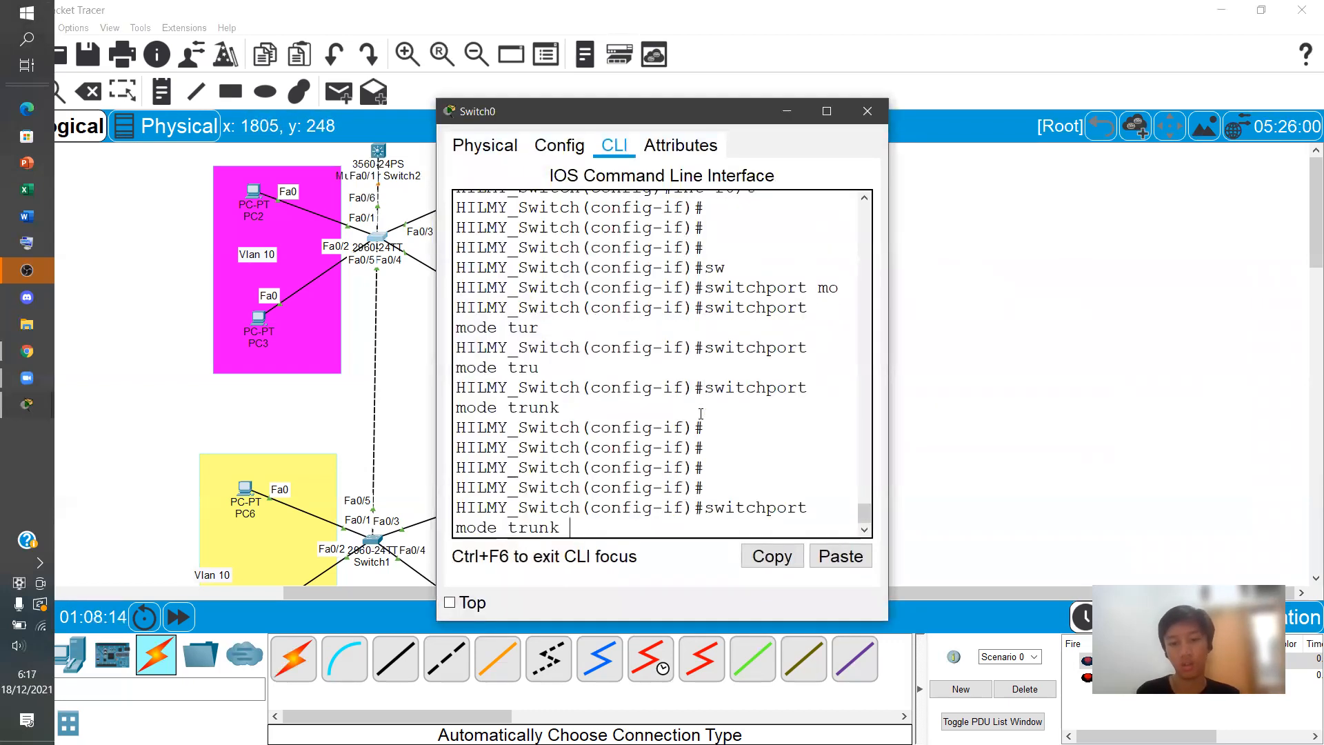
pyautogui.press('Home')
pyautogui.write('no')
pyautogui.press('Return')
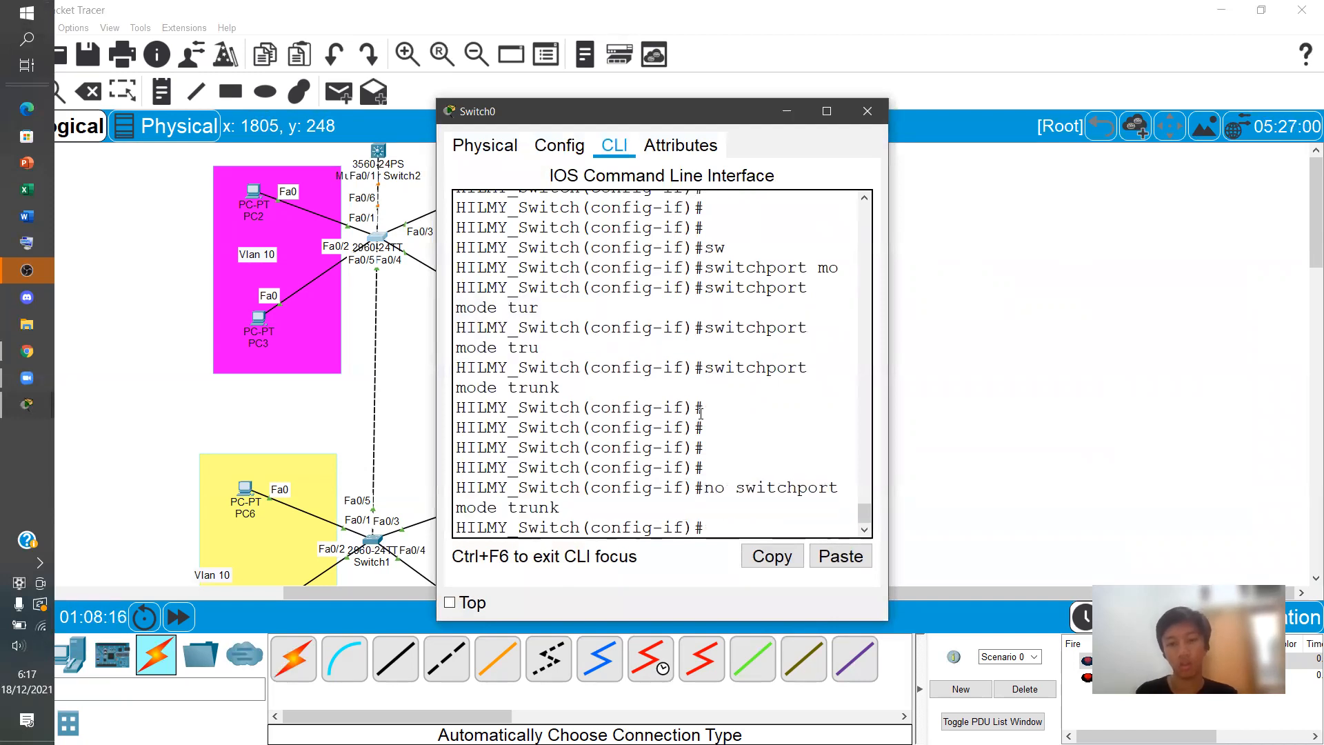
# Close Switch0's window and fast-forward the simulation time several times so the links can converge
pyautogui.click(866, 112)
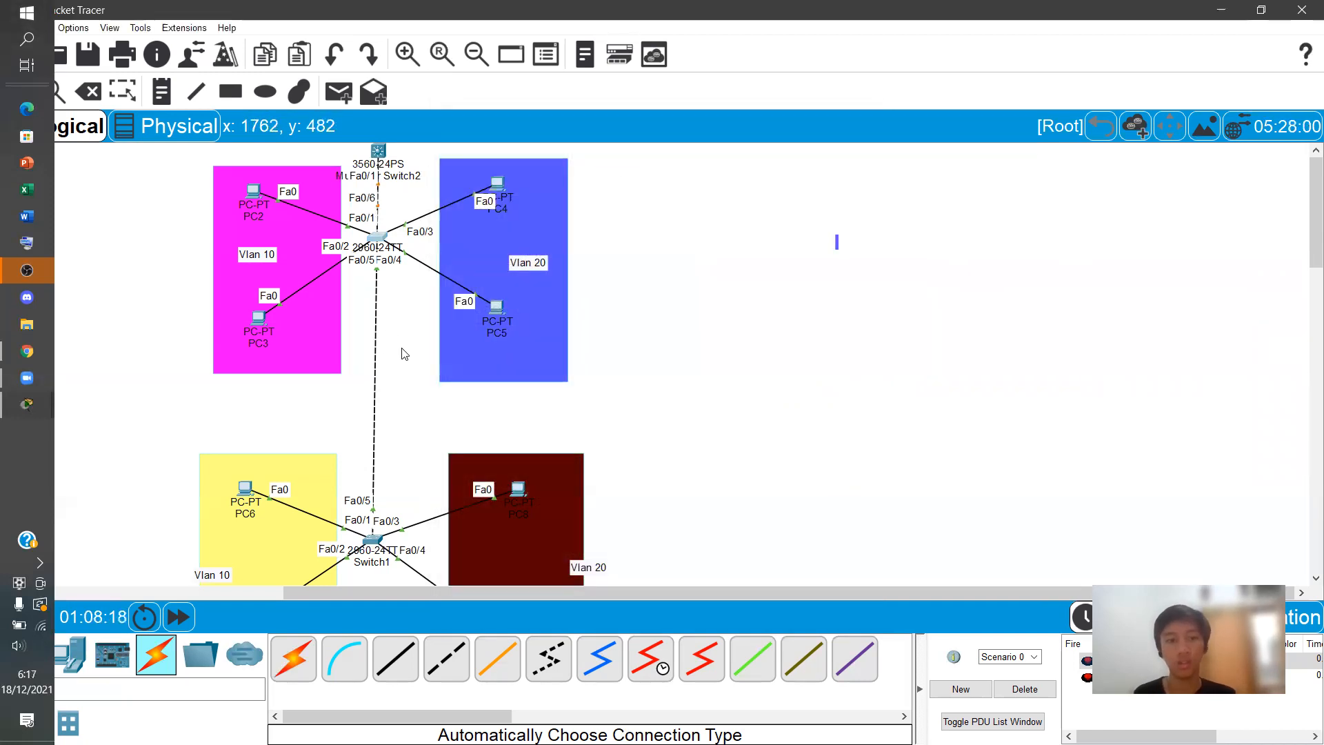
pyautogui.click(183, 617)
pyautogui.click(181, 617)
pyautogui.click(178, 617)
pyautogui.click(174, 617)
pyautogui.click(175, 617)
pyautogui.click(176, 617)
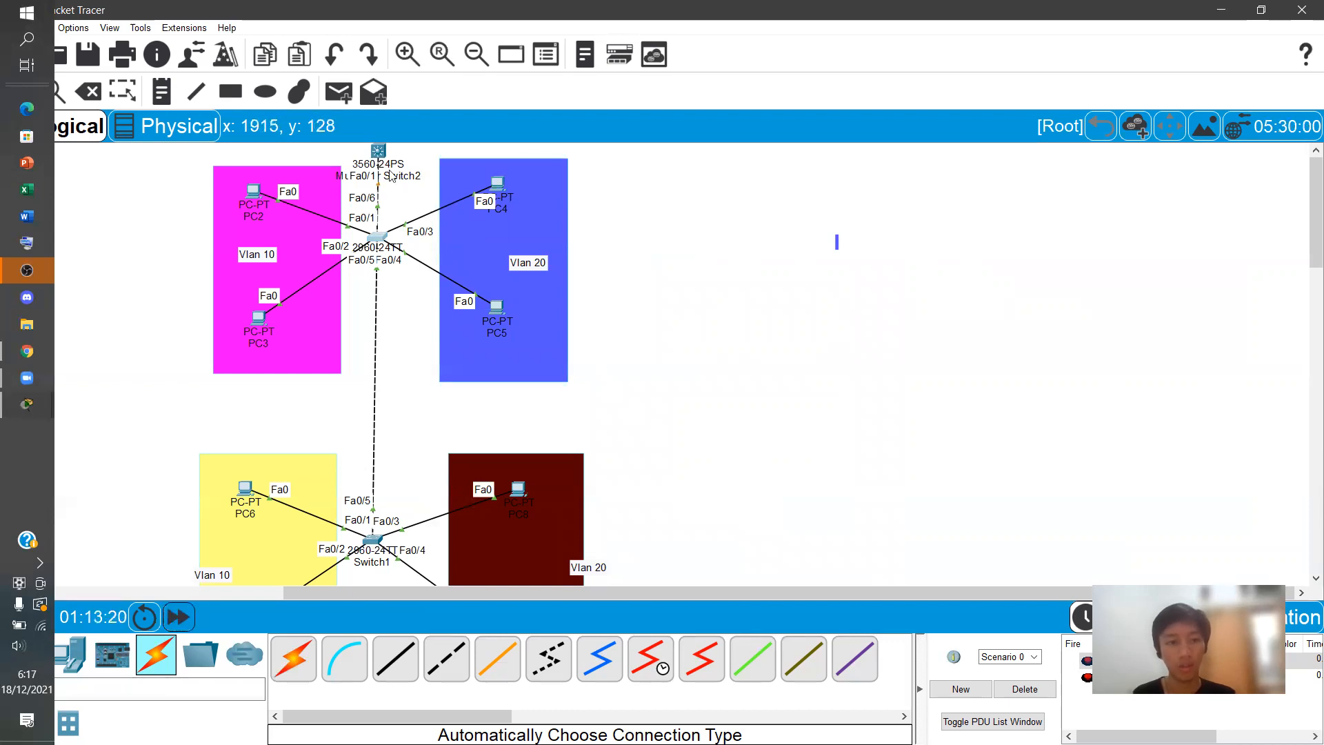
pyautogui.click(377, 152)
pyautogui.scroll(3, 663, 502)
pyautogui.scroll(-3, 665, 501)
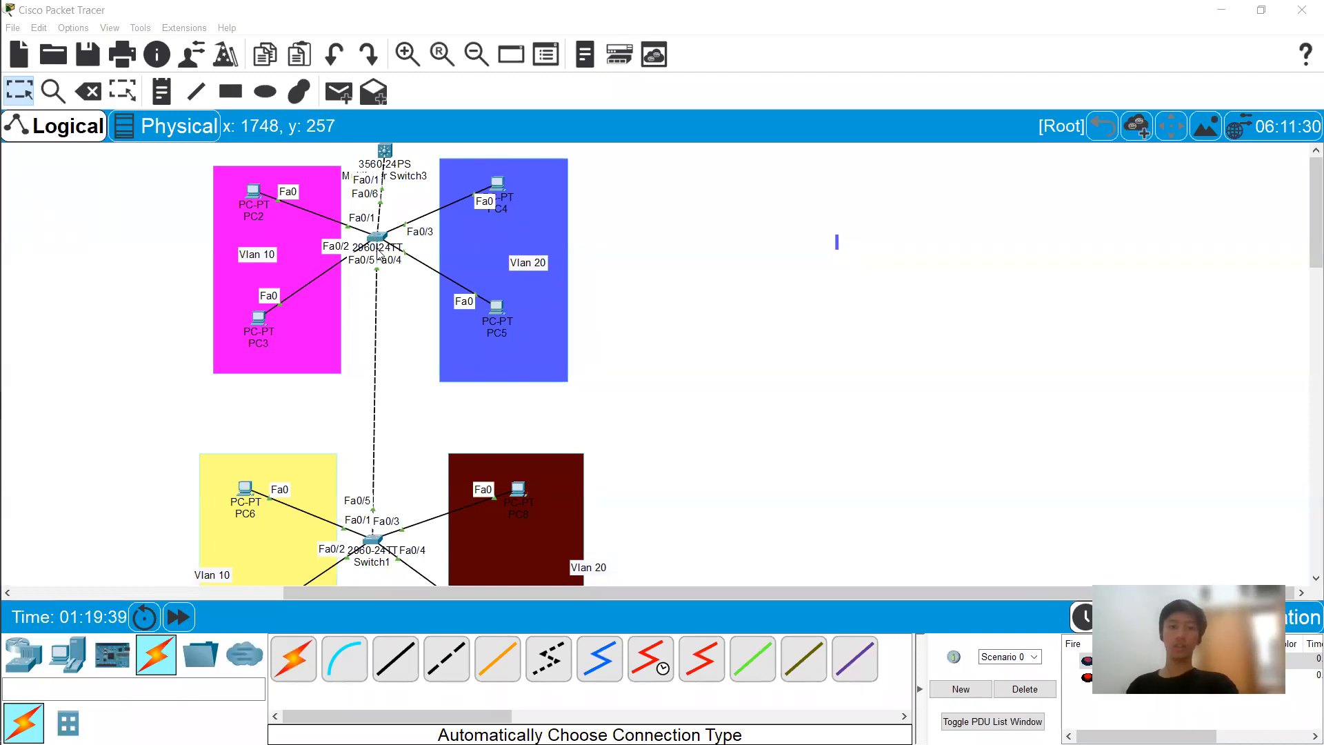
# Open Multilayer Switch3's command line and decline the initial configuration dialog with no
pyautogui.click(384, 155)
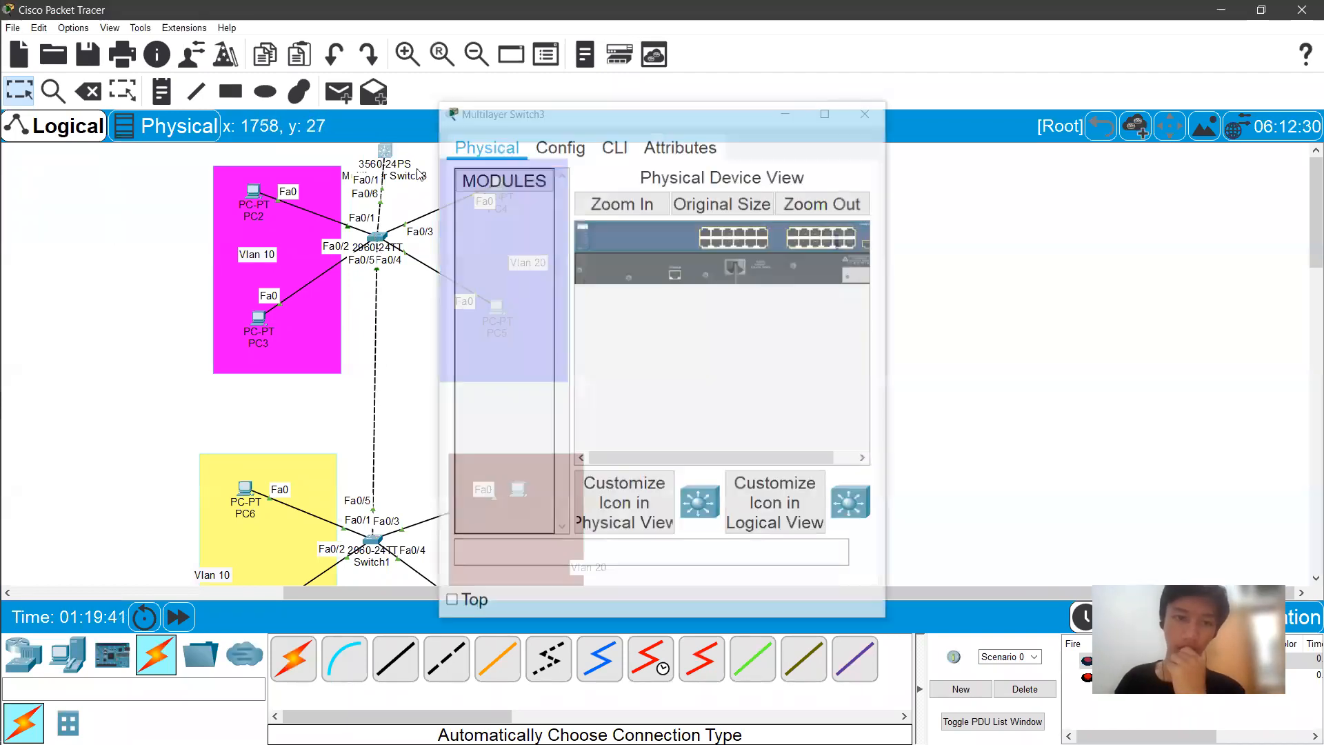
pyautogui.click(384, 152)
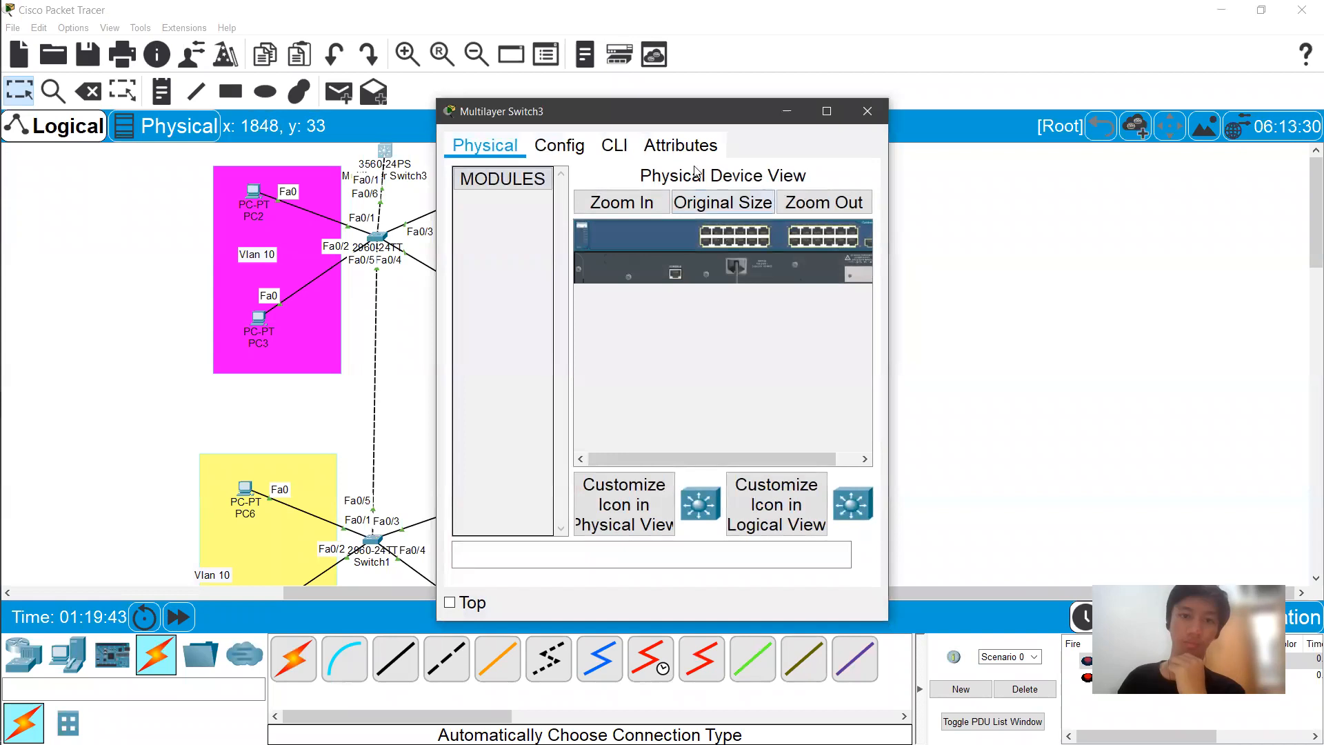
pyautogui.click(615, 145)
pyautogui.press('Return')
pyautogui.press('Return')
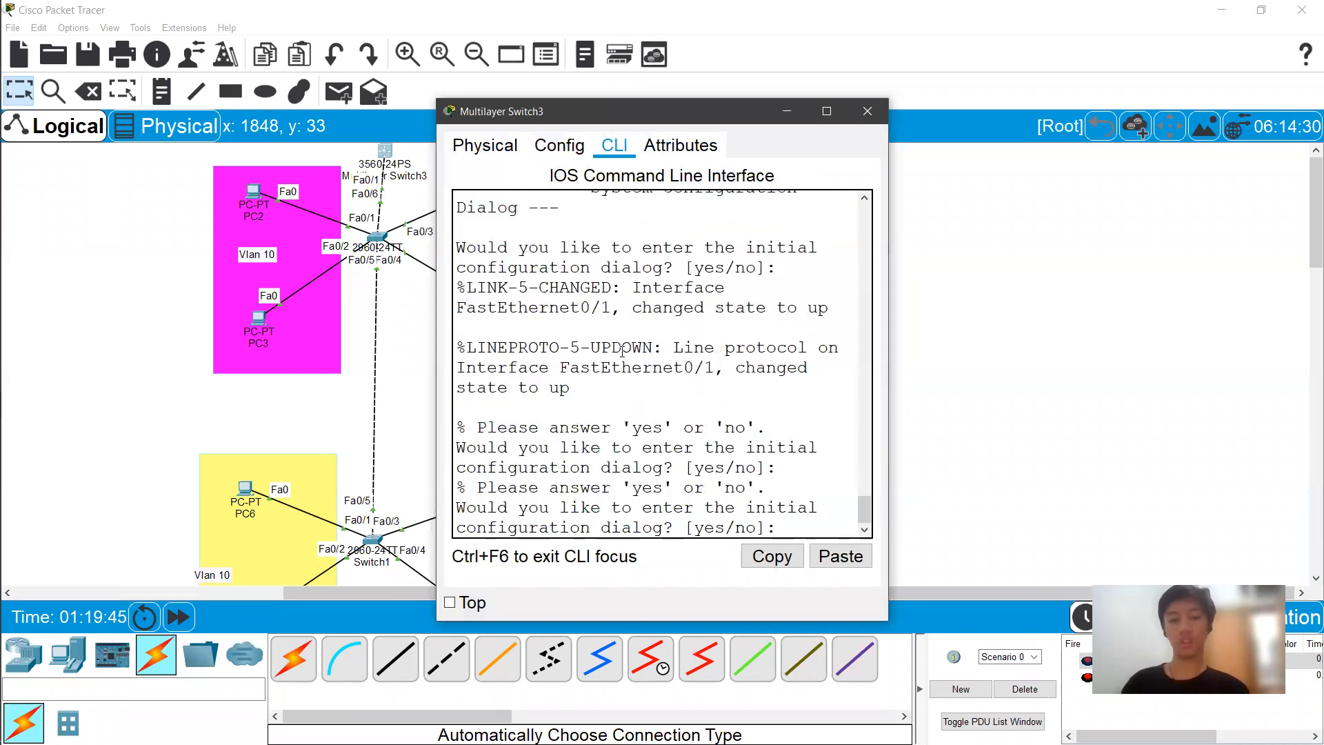
pyautogui.write('no')
pyautogui.press('Return')
pyautogui.press('Return')
pyautogui.press('Return')
pyautogui.press('Return')
pyautogui.press('Return')
# Enter privileged mode with en and start configuring from the terminal with conf
pyautogui.write('en')
pyautogui.press('Return')
pyautogui.write('conf')
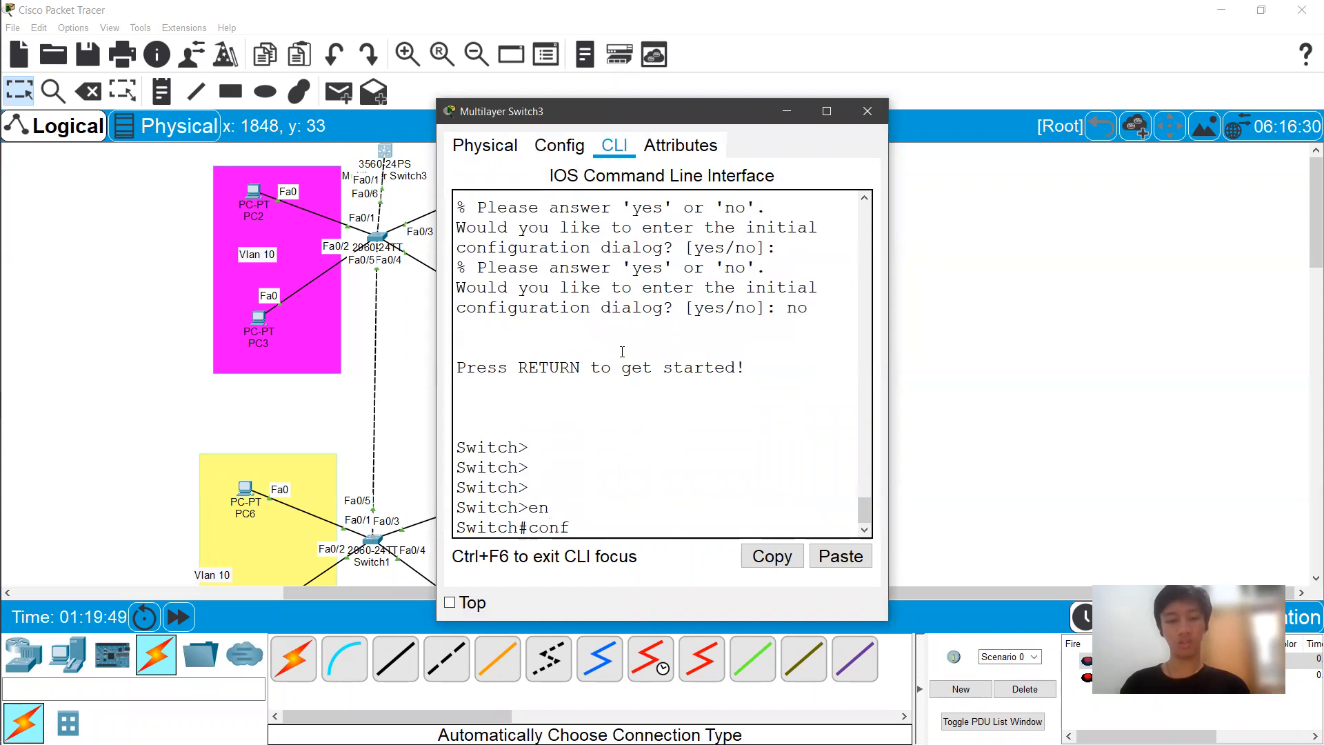
pyautogui.press('Return')
pyautogui.press('Return')
pyautogui.press('Return')
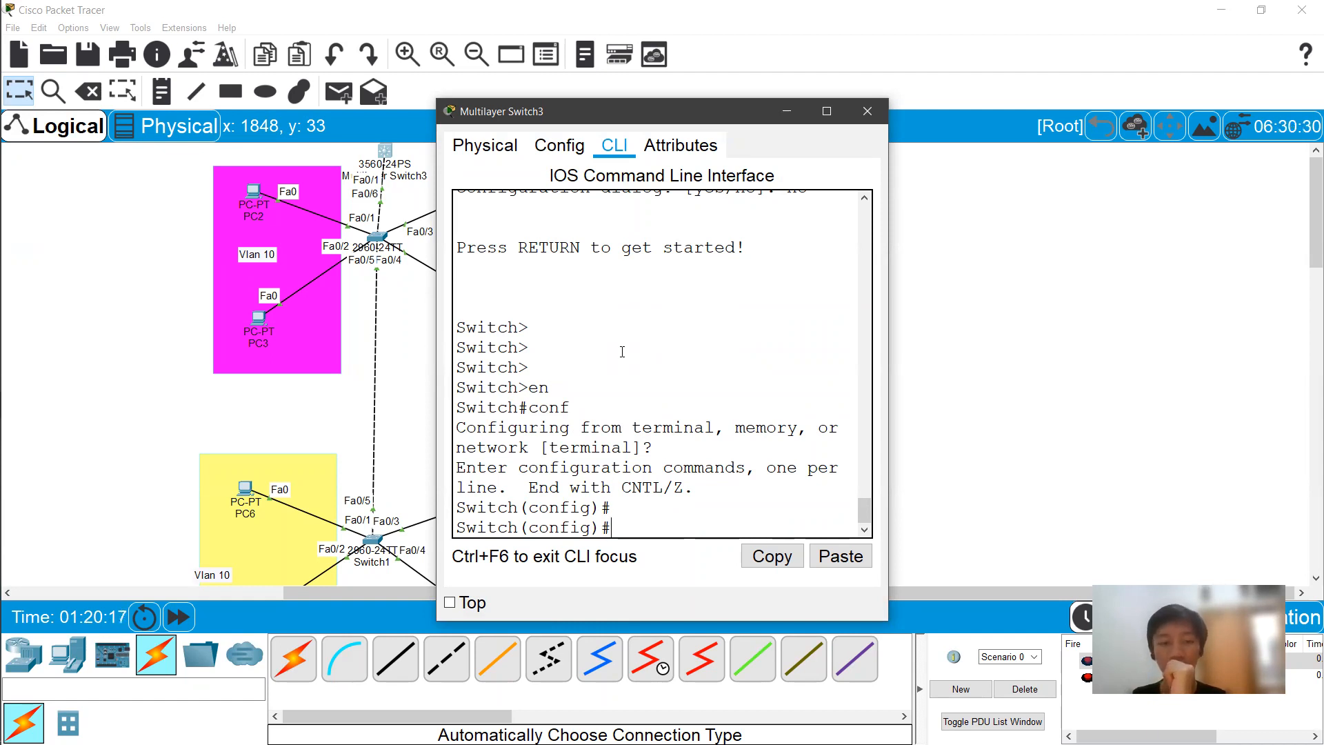
# Enter configuration of the VLAN 10 interface with interface vlan 10
pyautogui.write('in')
pyautogui.press('Tab')
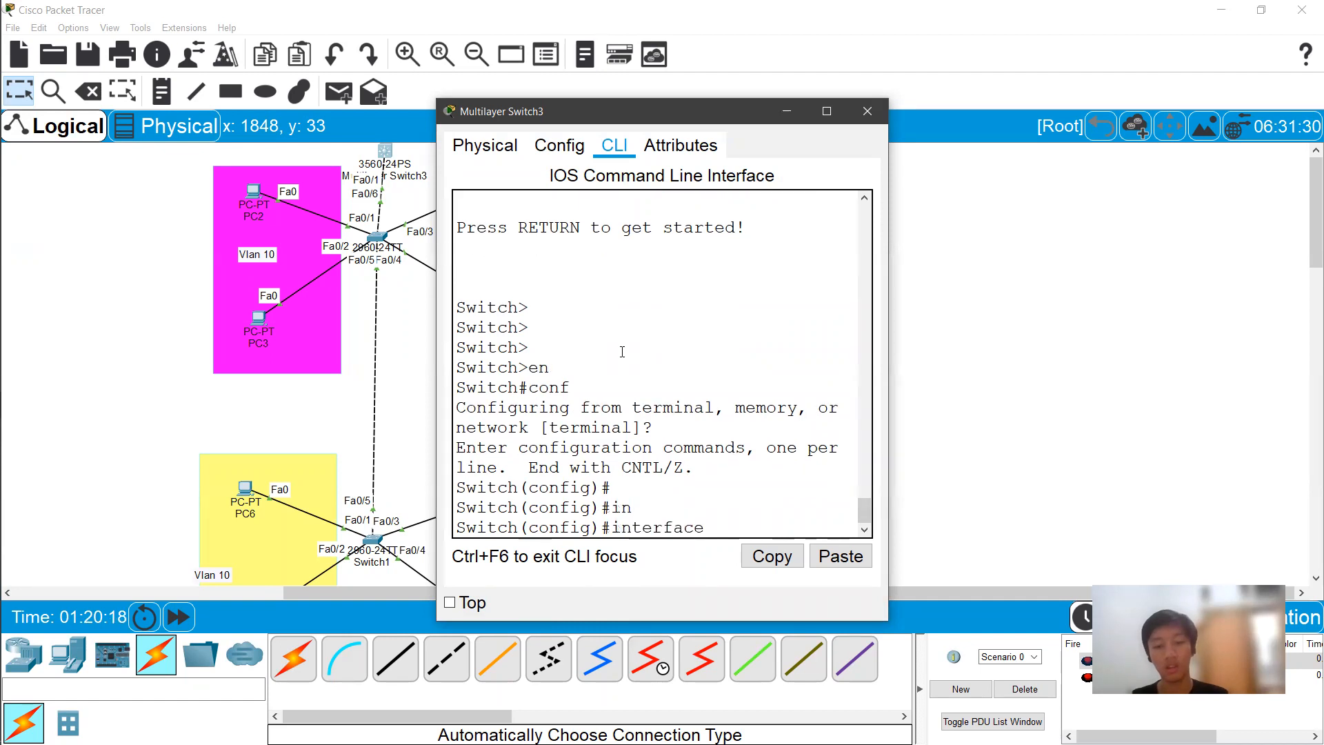
pyautogui.write('v')
pyautogui.press('Tab')
pyautogui.write('la')
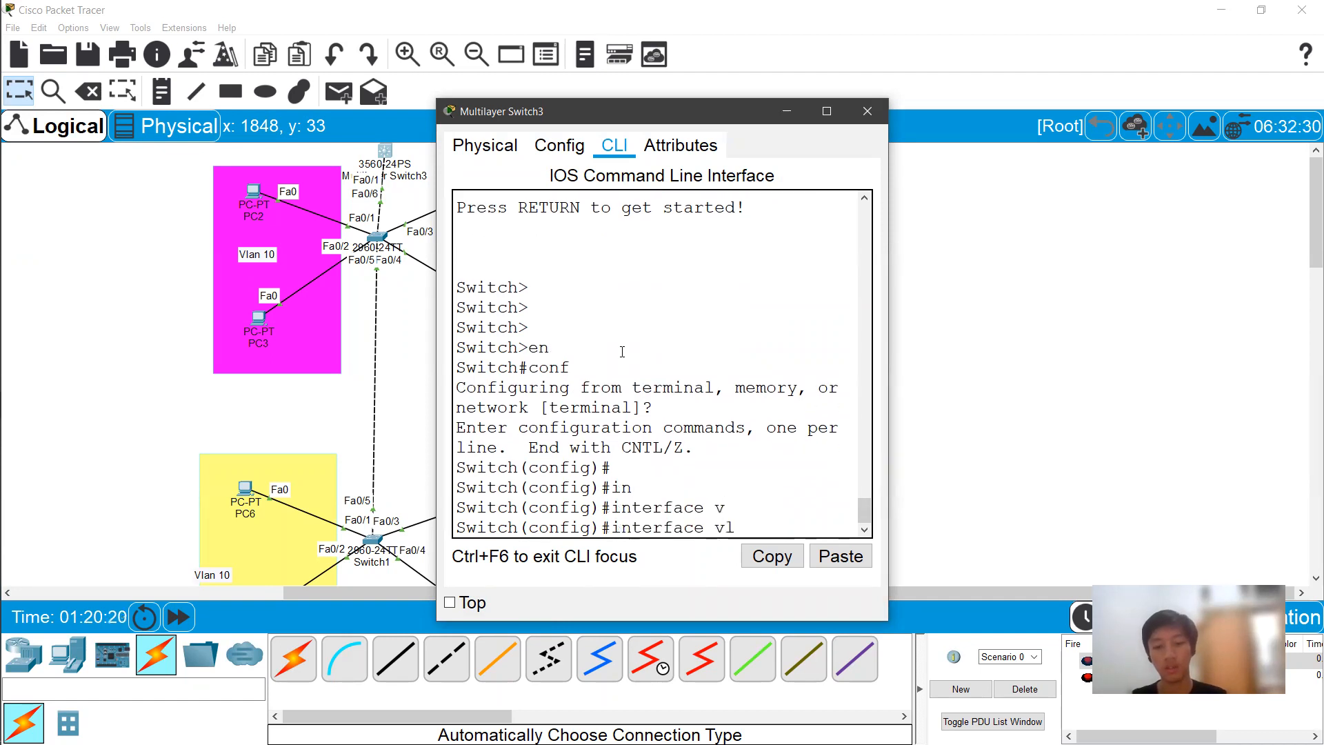
pyautogui.press('Tab')
pyautogui.write('10')
pyautogui.press('Return')
# Widen the command line window and try to assign IP address 192.168.10.1 to the VLAN 10 interface without a subnet mask
pyautogui.write('ip add')
pyautogui.press('Tab')
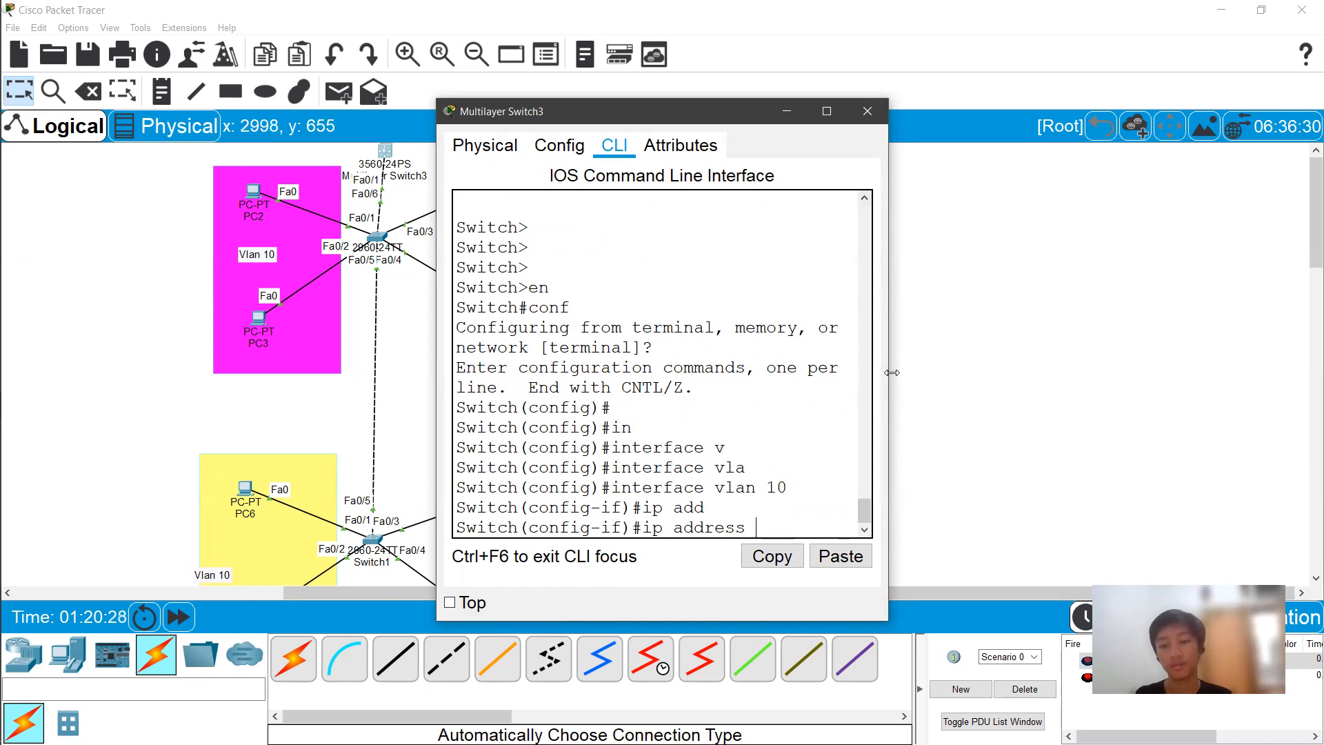
pyautogui.moveTo(893, 372); pyautogui.dragTo(1210, 372)
pyautogui.write('19')
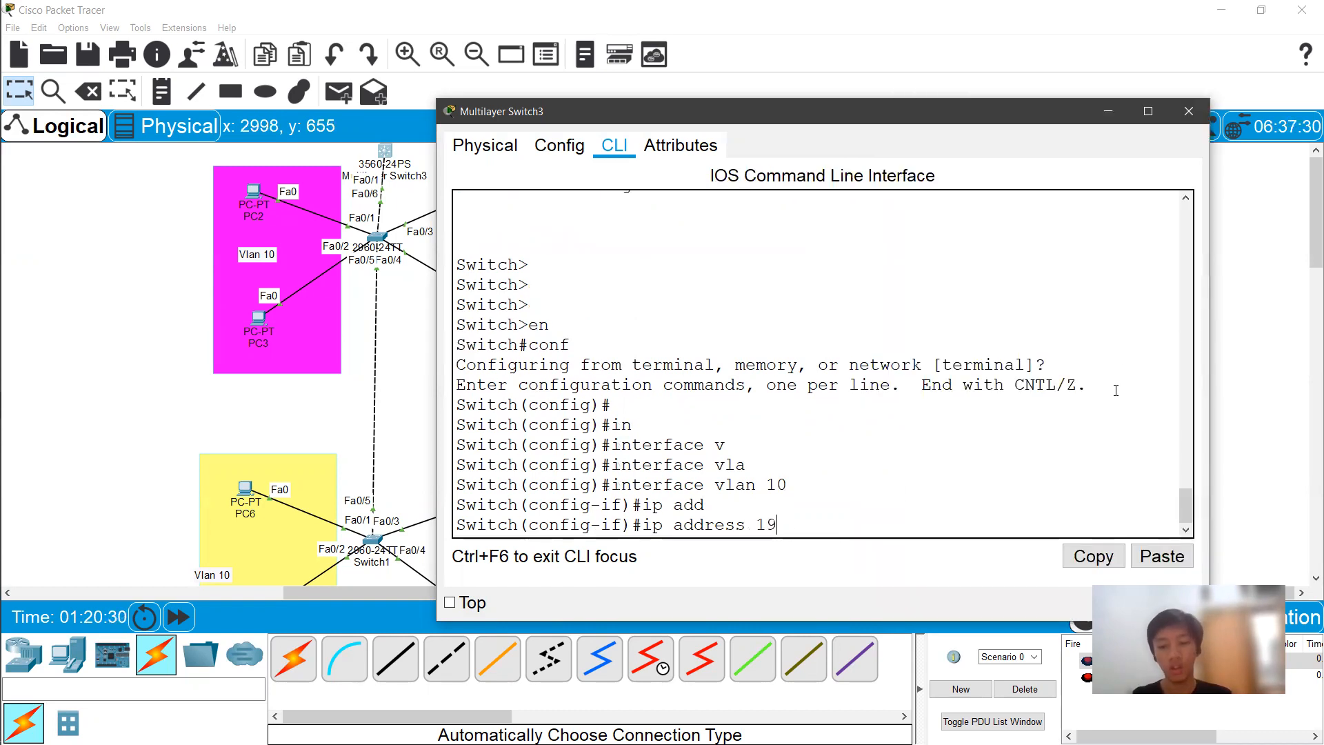
pyautogui.write('2.1')
pyautogui.press('BackSpace')
pyautogui.write('68')
pyautogui.press('BackSpace')
pyautogui.press('BackSpace')
pyautogui.write('1')
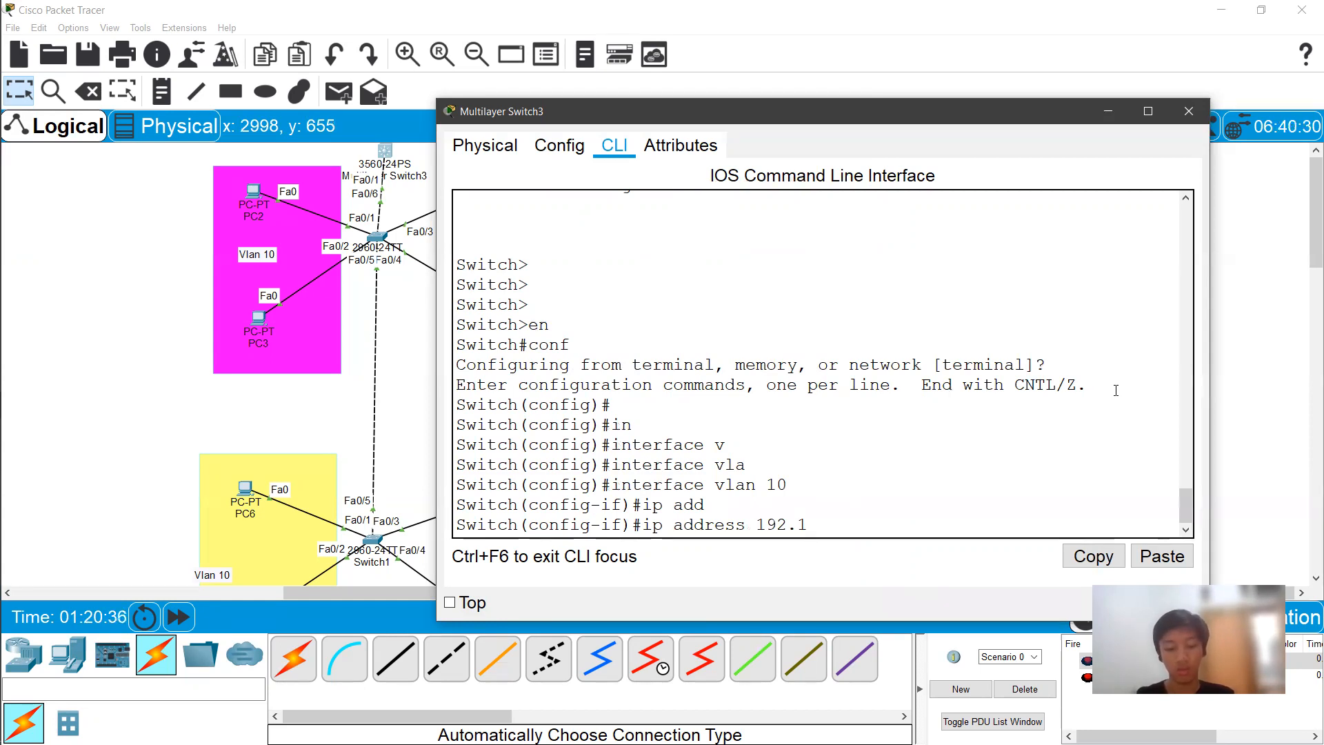
pyautogui.write('68.')
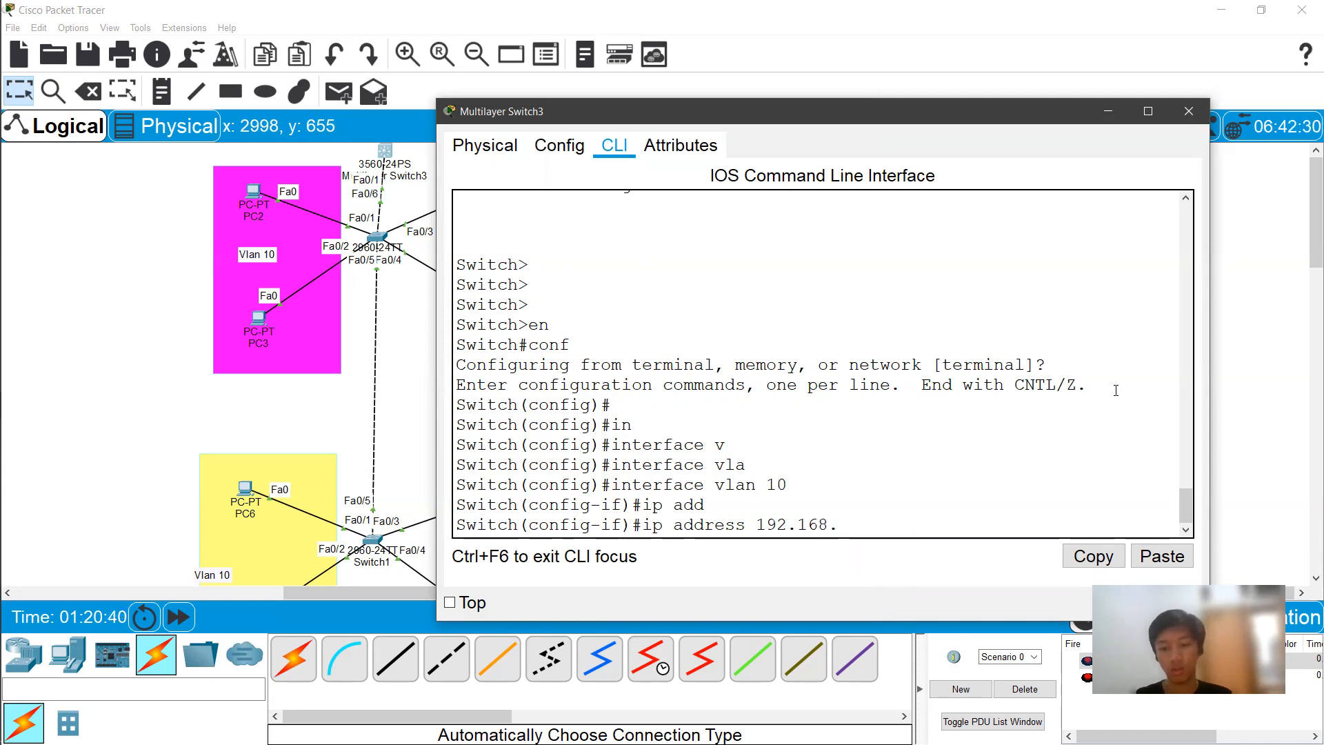
pyautogui.write('10.1')
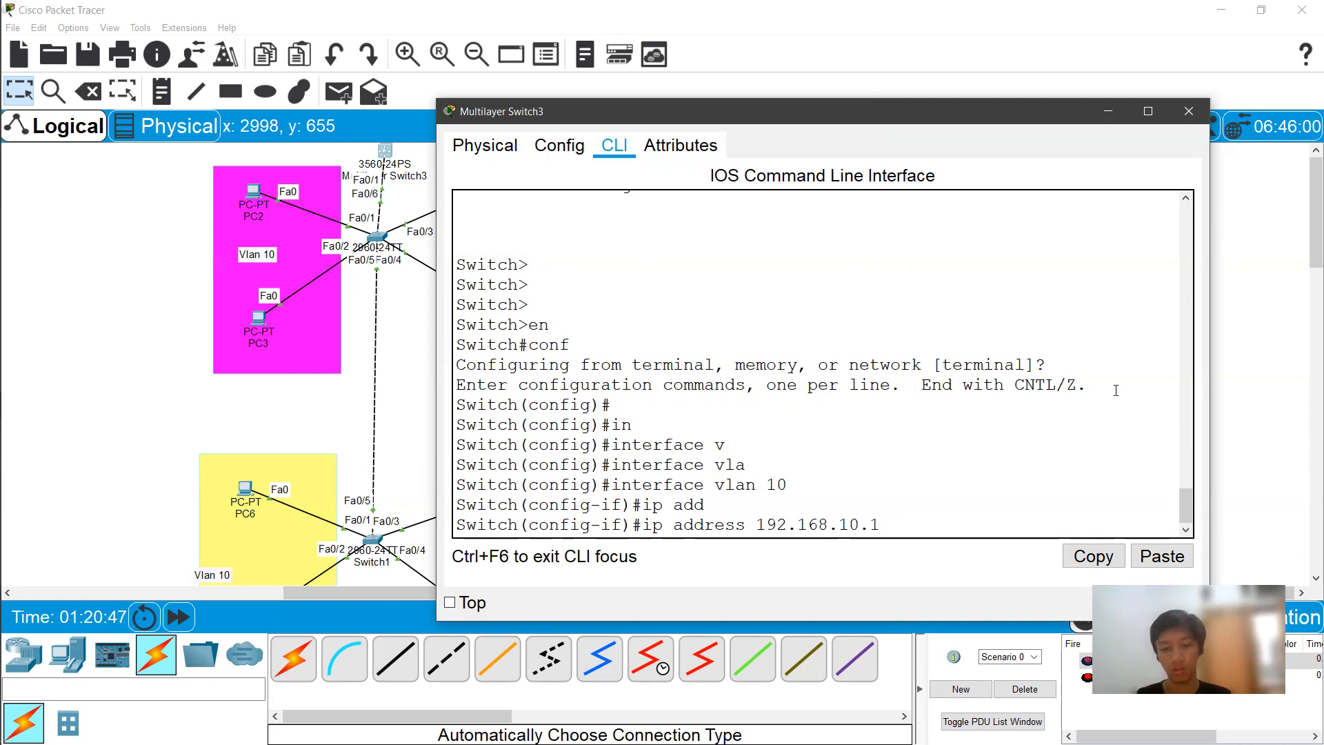
pyautogui.press('Return')
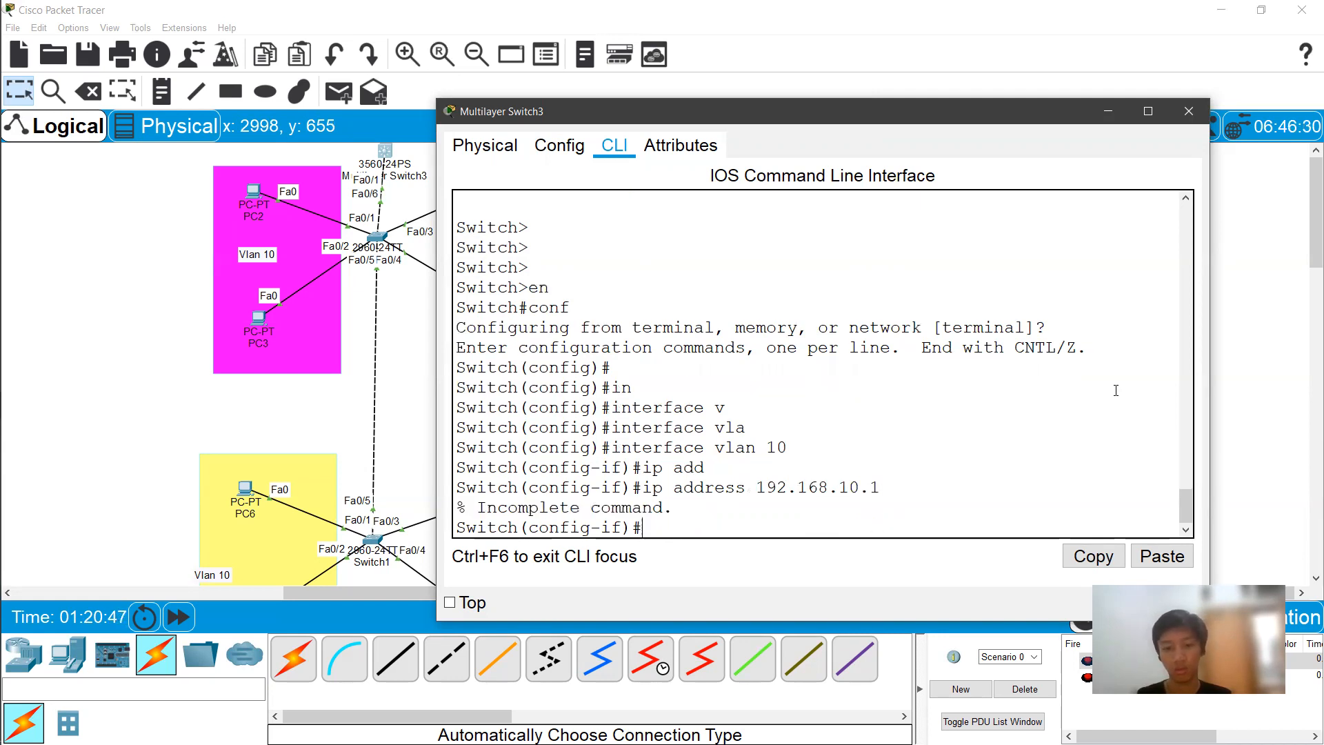
# Assign 192.168.10.1 with subnet mask 255.255.255.0 to the VLAN 10 interface and close the switch's window
pyautogui.press('Up')
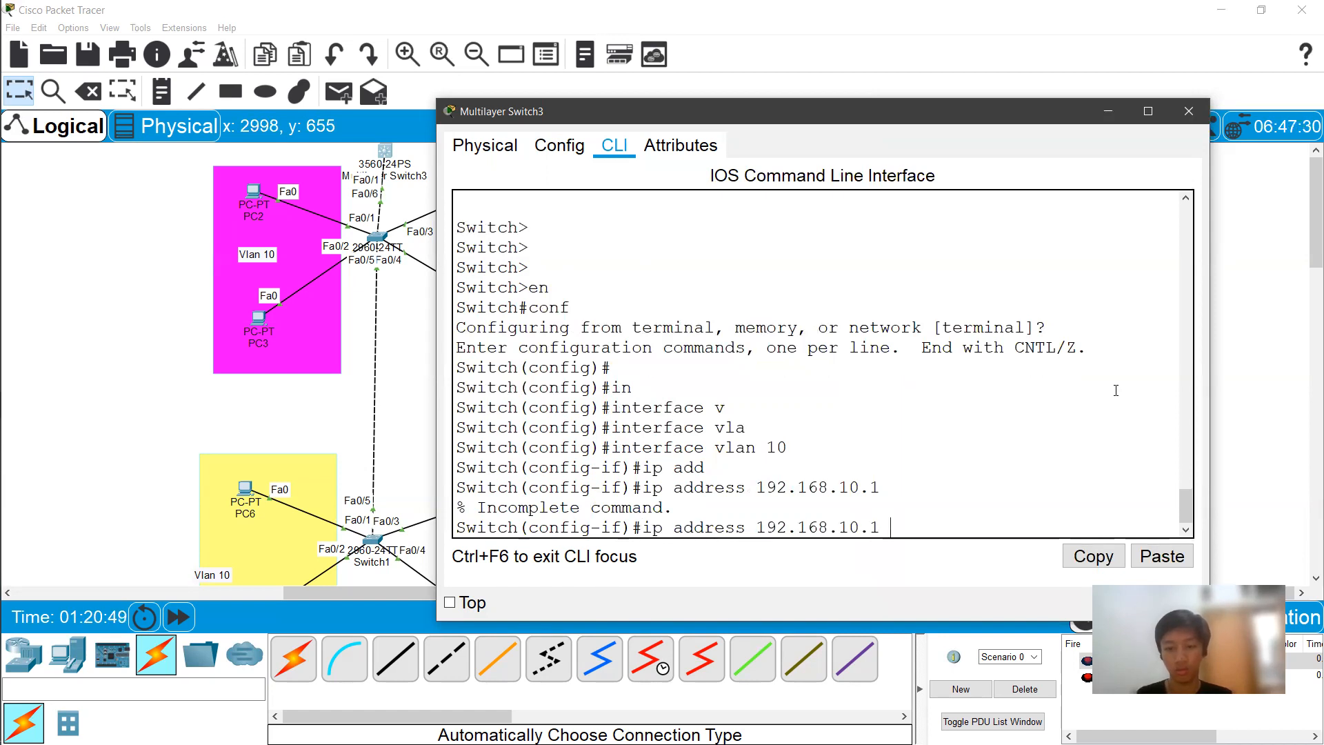
pyautogui.write('255.255.255.0')
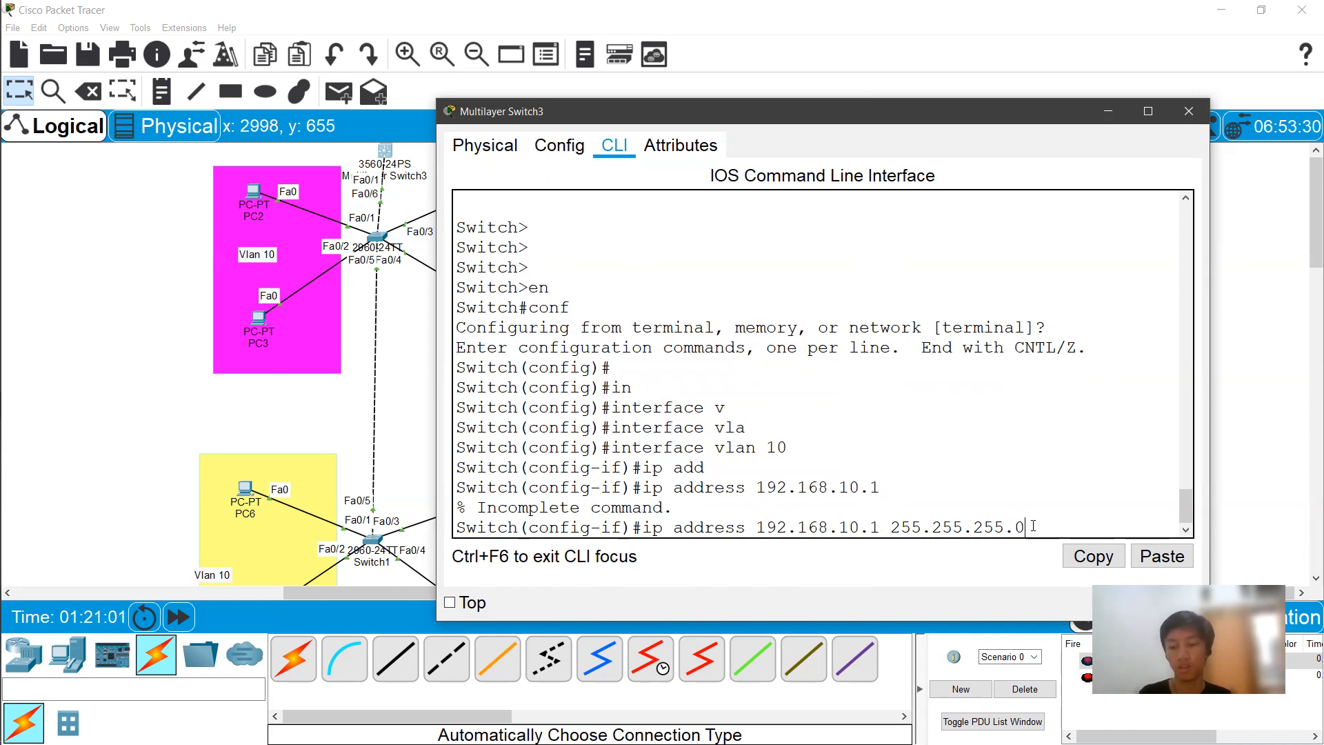
pyautogui.press('Return')
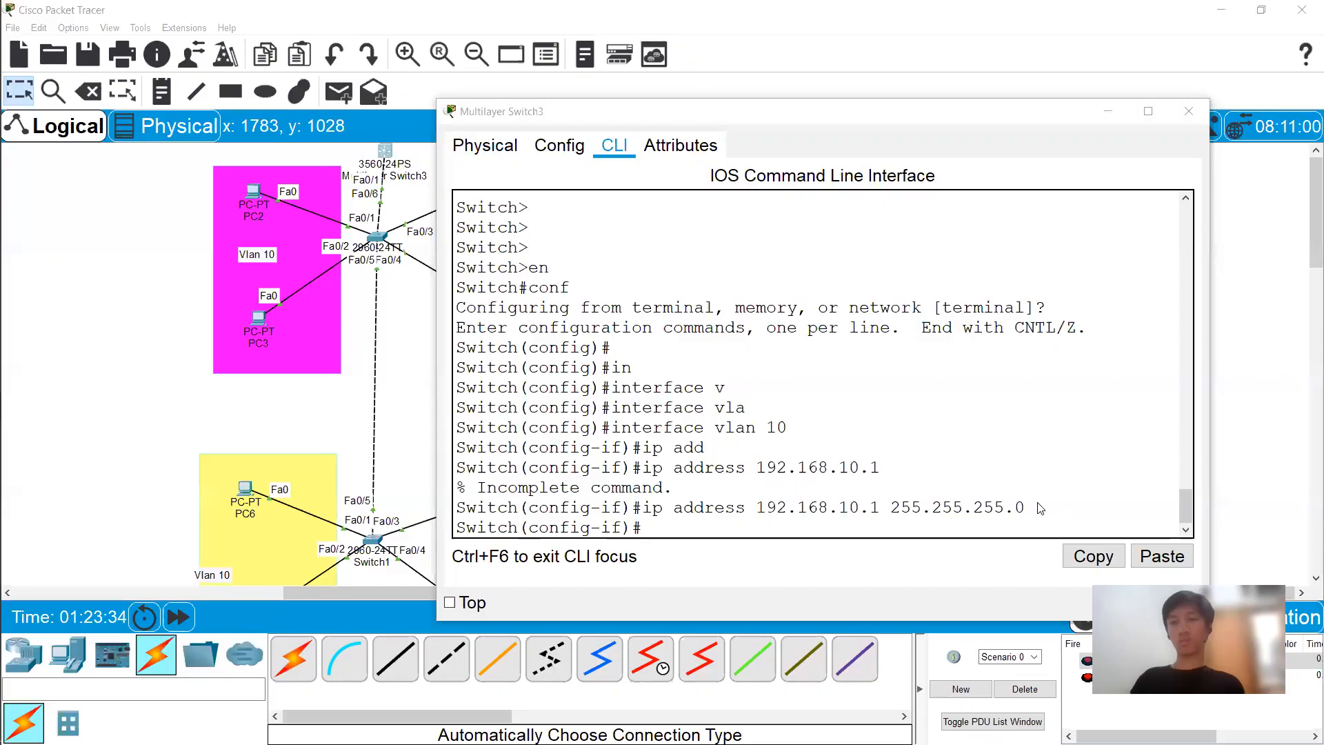
pyautogui.click(1188, 111)
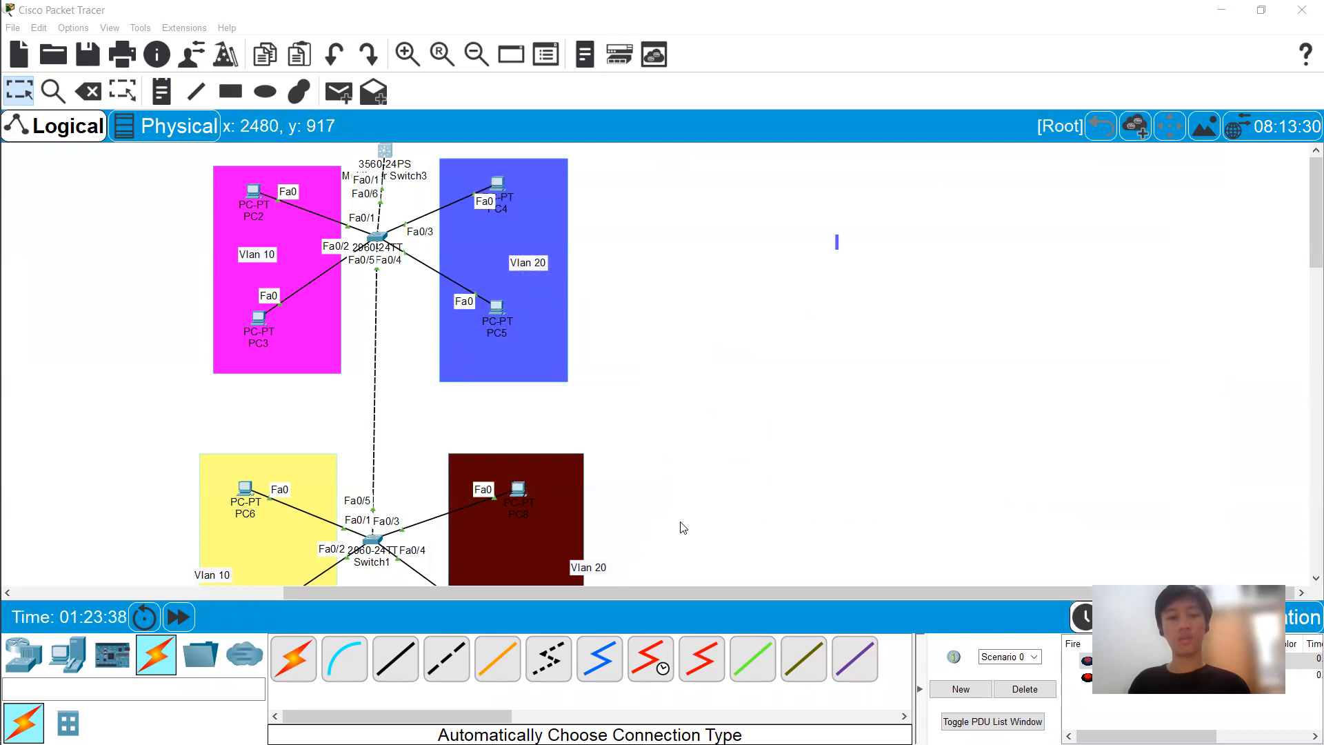
pyautogui.scroll(-5, 683, 528)
pyautogui.scroll(5, 615, 523)
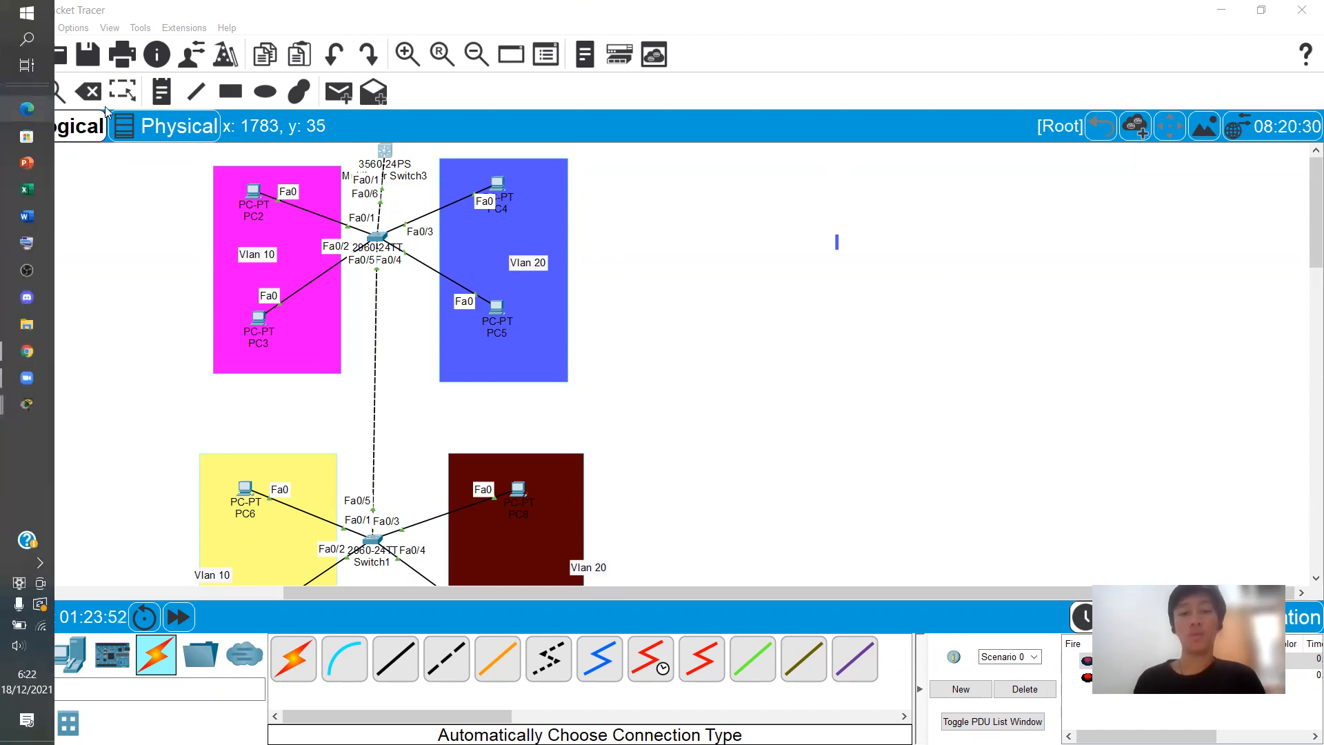
pyautogui.scroll(-3, 221, 309)
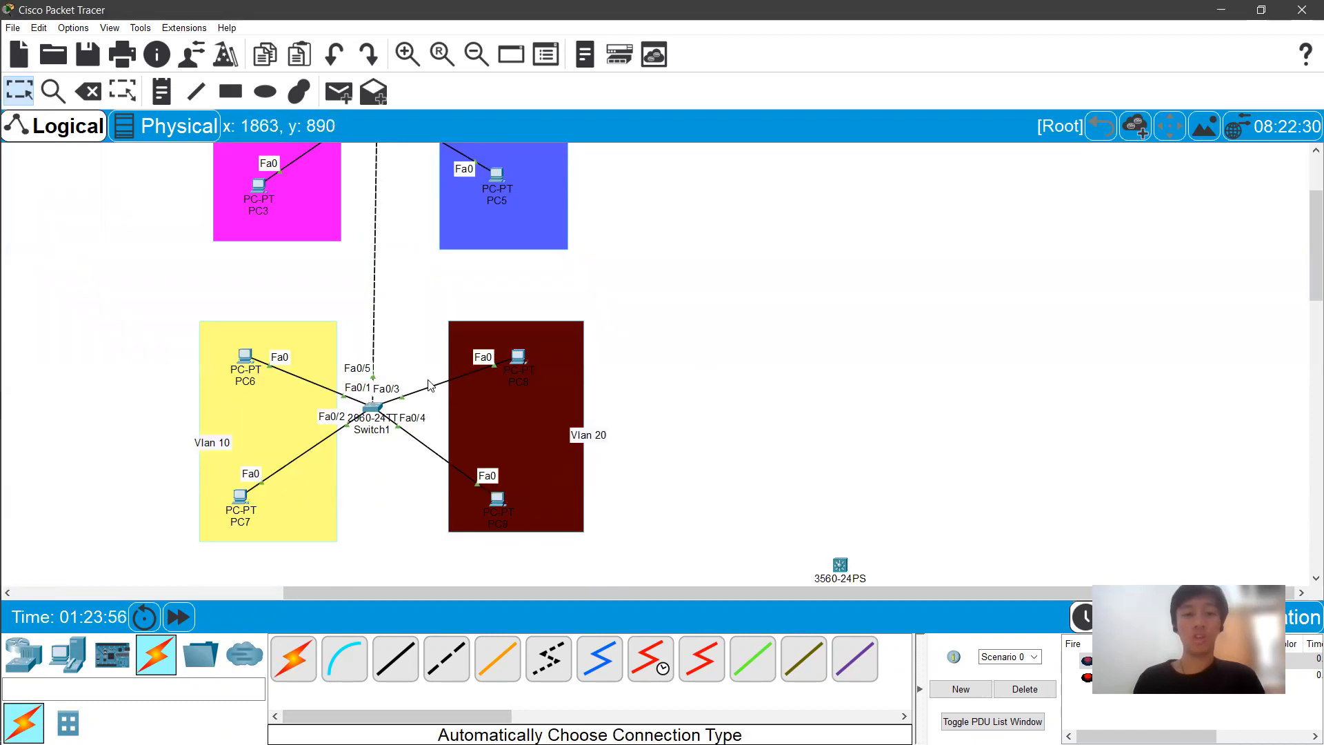
pyautogui.scroll(3, 445, 309)
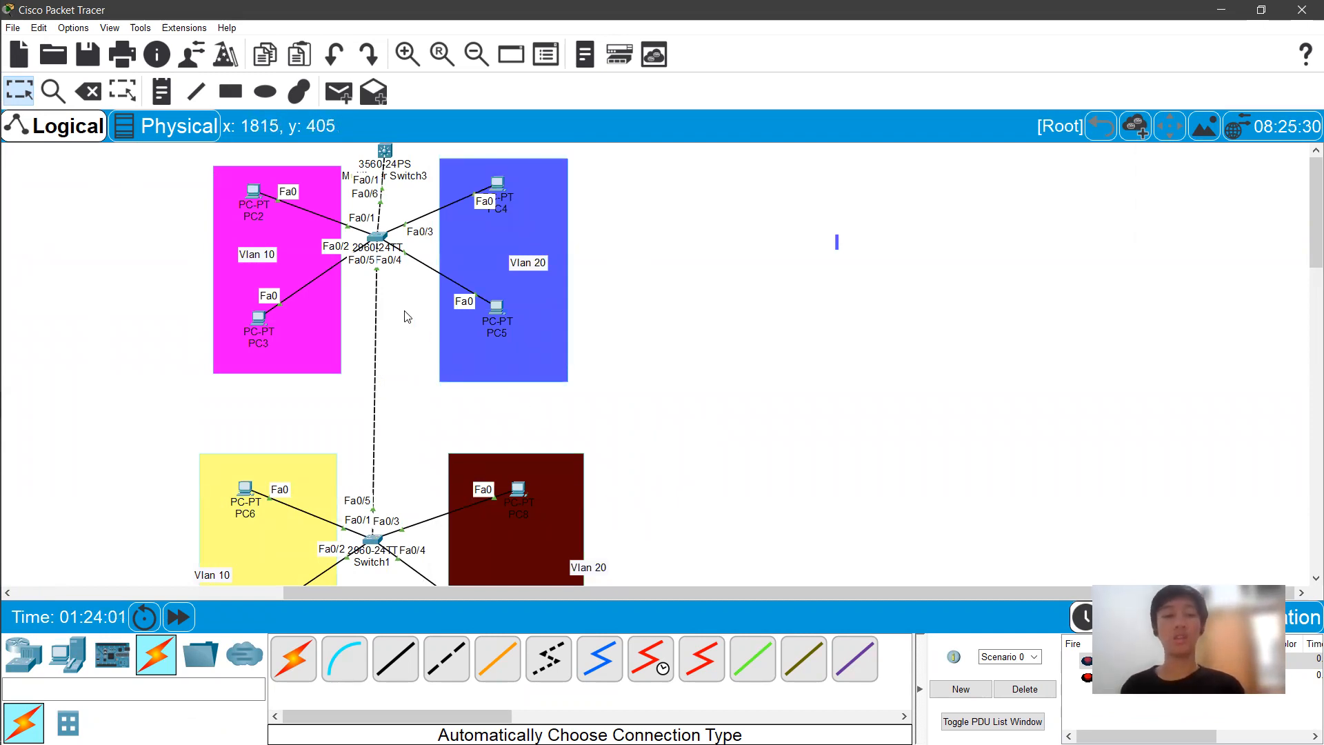
# Move the unconnected Multilayer Switch0 to an empty area well below the existing VLAN topology
pyautogui.scroll(-6, 621, 417)
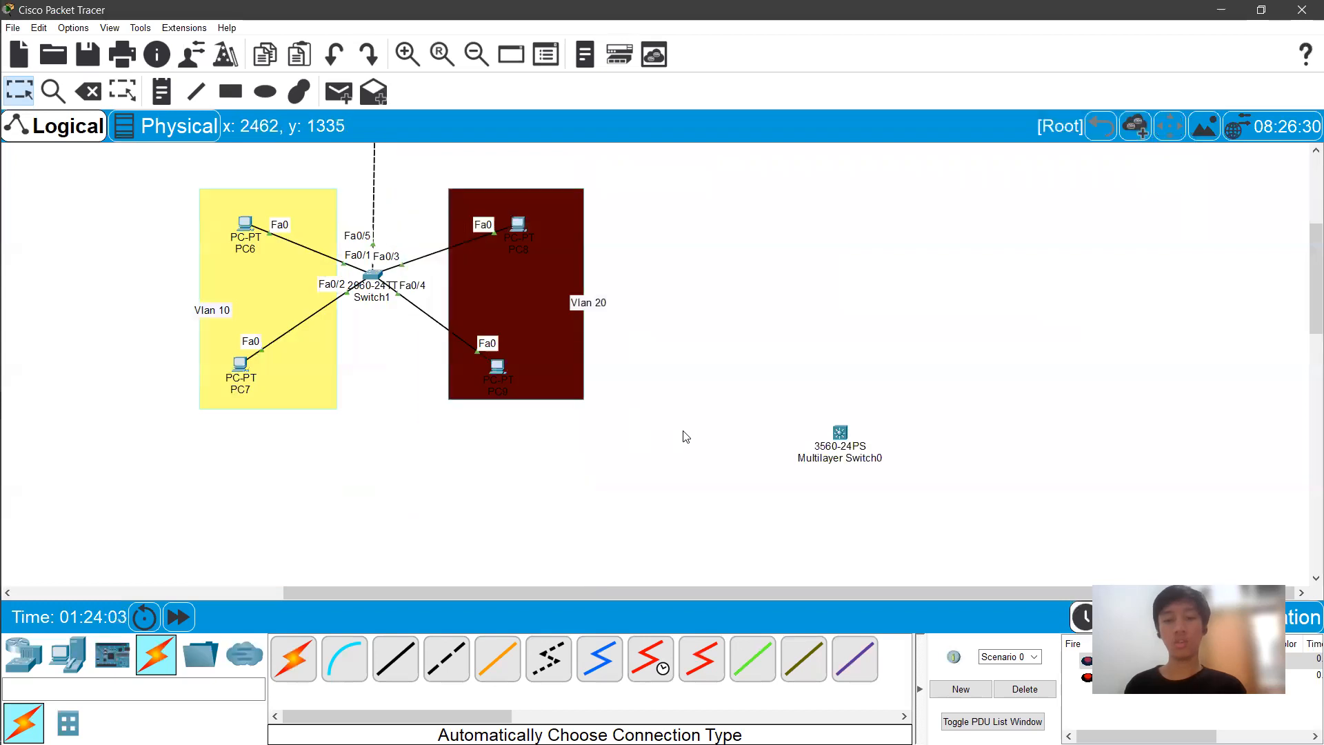
pyautogui.moveTo(841, 242); pyautogui.dragTo(710, 434)
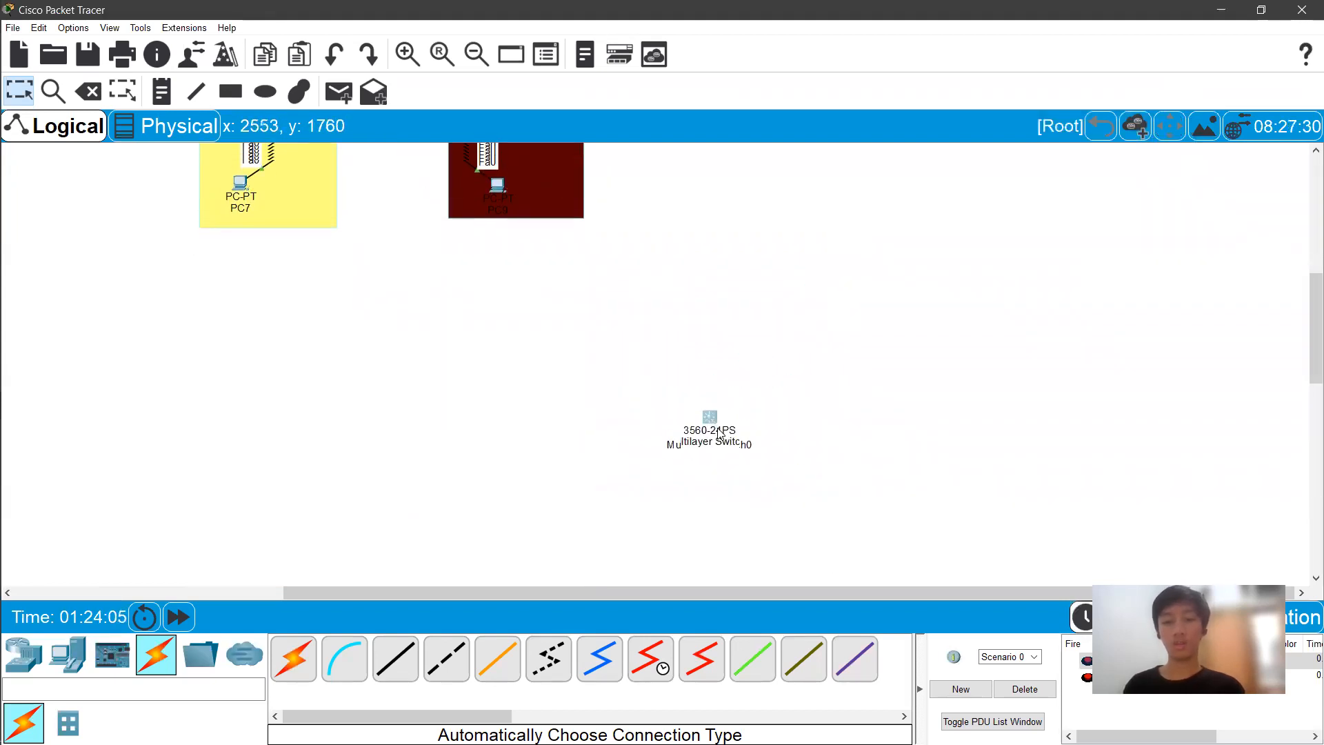
pyautogui.scroll(-3, 736, 375)
pyautogui.moveTo(715, 245); pyautogui.dragTo(575, 443)
pyautogui.click(15, 657)
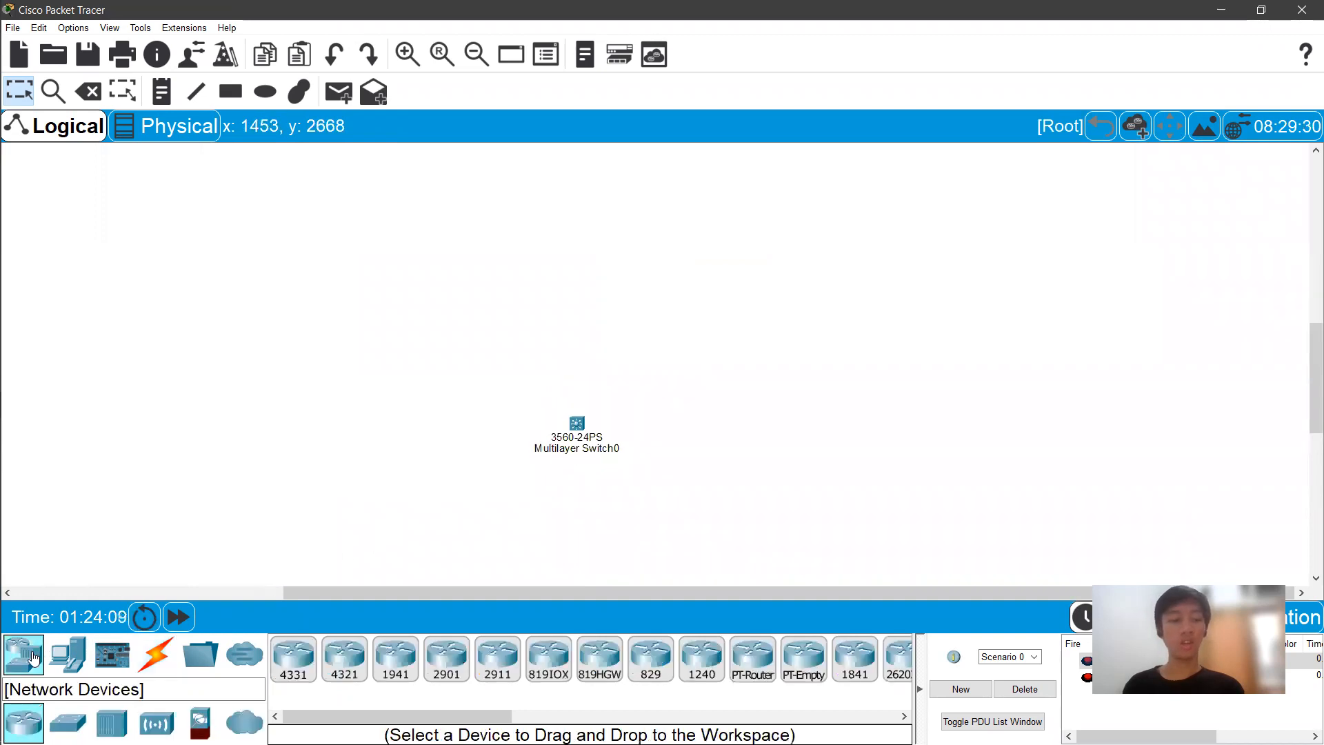
pyautogui.click(68, 655)
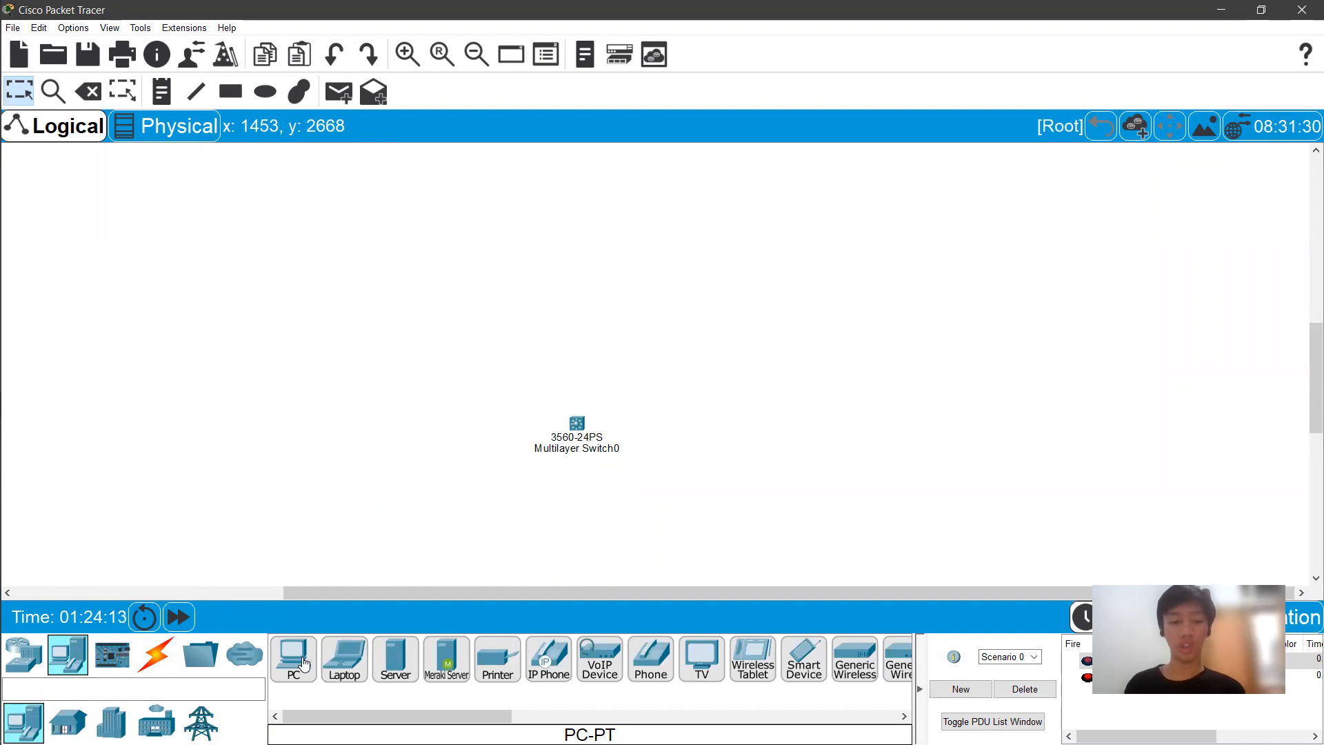
pyautogui.moveTo(574, 425); pyautogui.dragTo(610, 402)
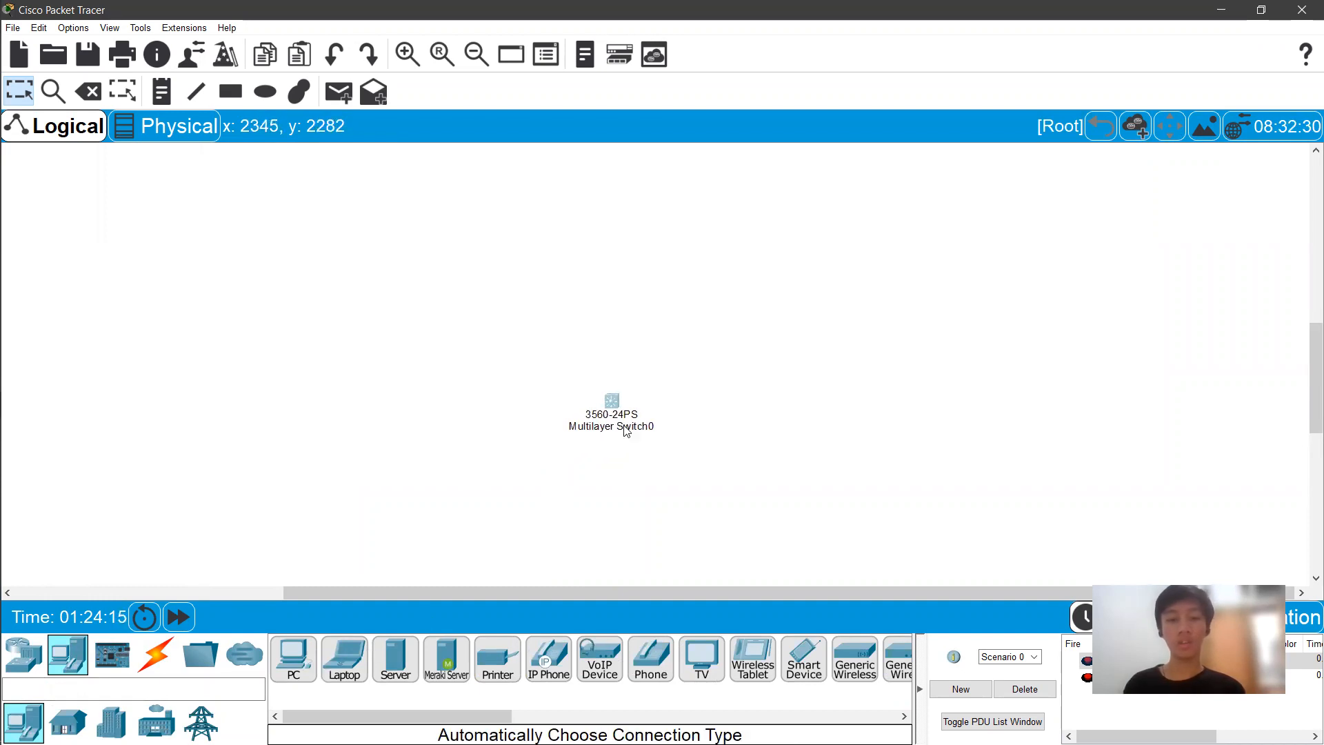
# Place four PCs around Multilayer Switch0, two on each side of it
pyautogui.click(23, 655)
pyautogui.click(67, 722)
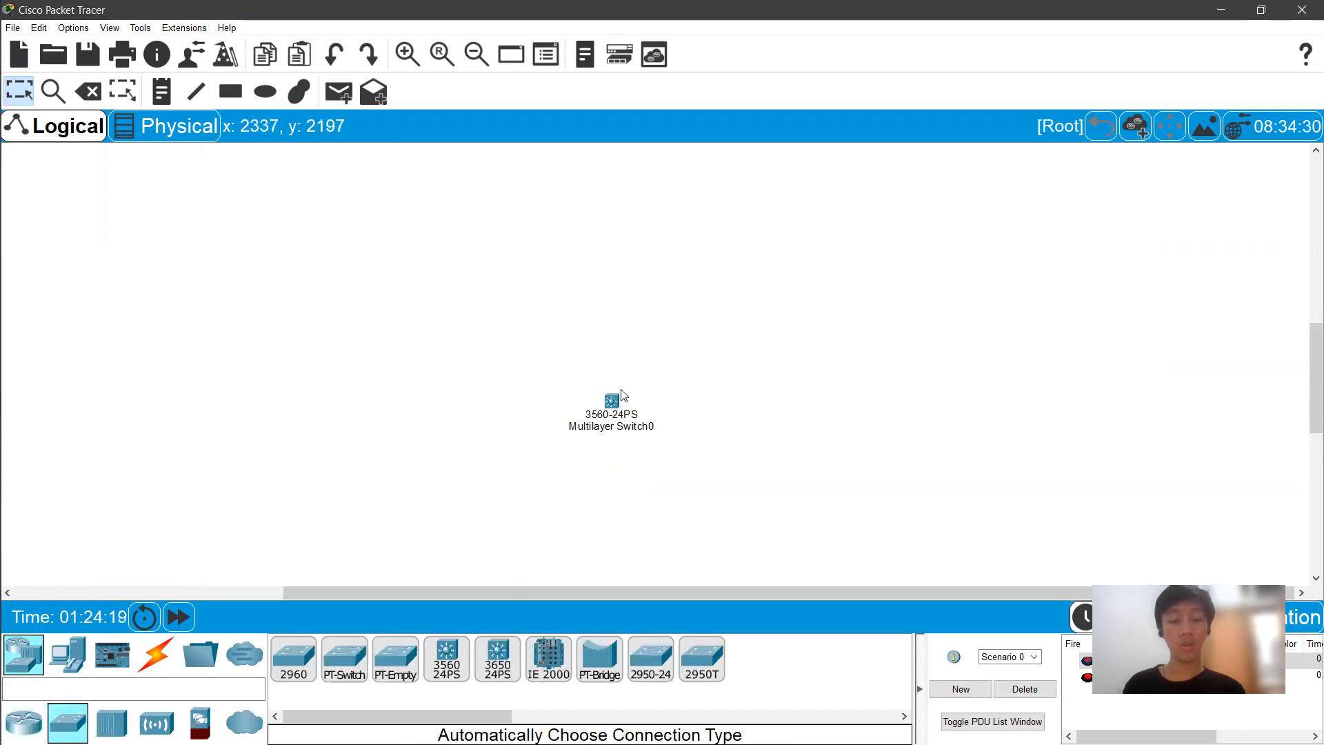
pyautogui.click(67, 659)
pyautogui.click(294, 659)
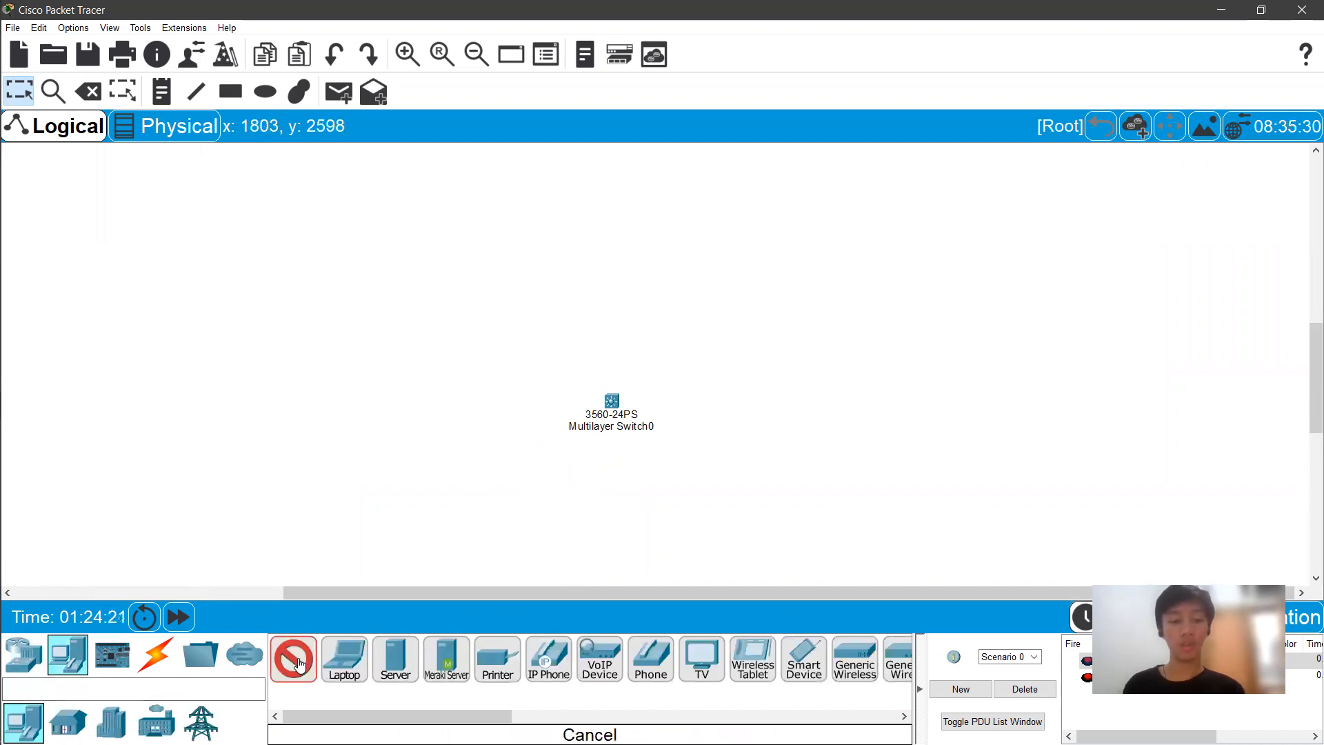
pyautogui.click(488, 358)
pyautogui.click(482, 505)
pyautogui.click(727, 316)
pyautogui.click(704, 512)
pyautogui.press('Escape')
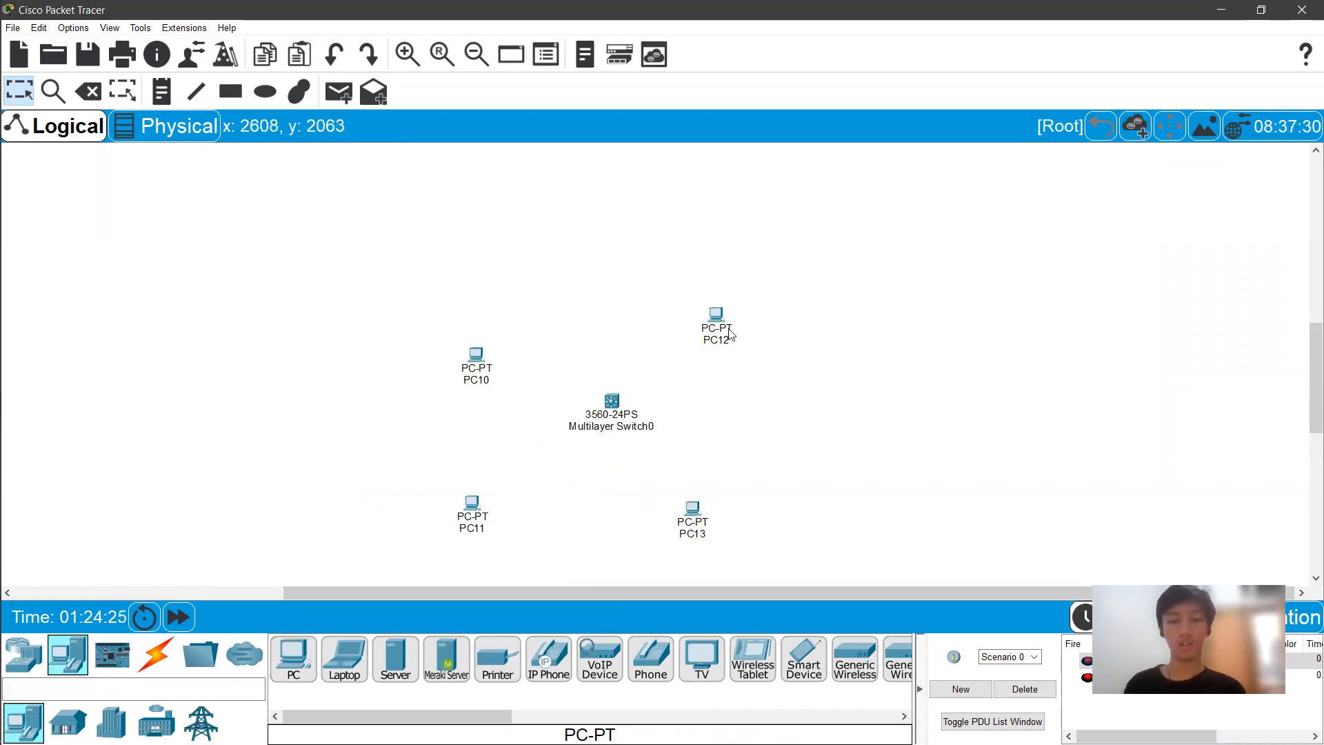
# Reposition PC12 and PC13 to align them to the right of Multilayer Switch0
pyautogui.moveTo(725, 326); pyautogui.dragTo(743, 375)
pyautogui.moveTo(701, 519); pyautogui.dragTo(761, 513)
pyautogui.moveTo(731, 374); pyautogui.dragTo(728, 364)
# Open PC10's IP configuration to edit its static IP address
pyautogui.click(477, 364)
pyautogui.click(477, 364)
pyautogui.click(633, 145)
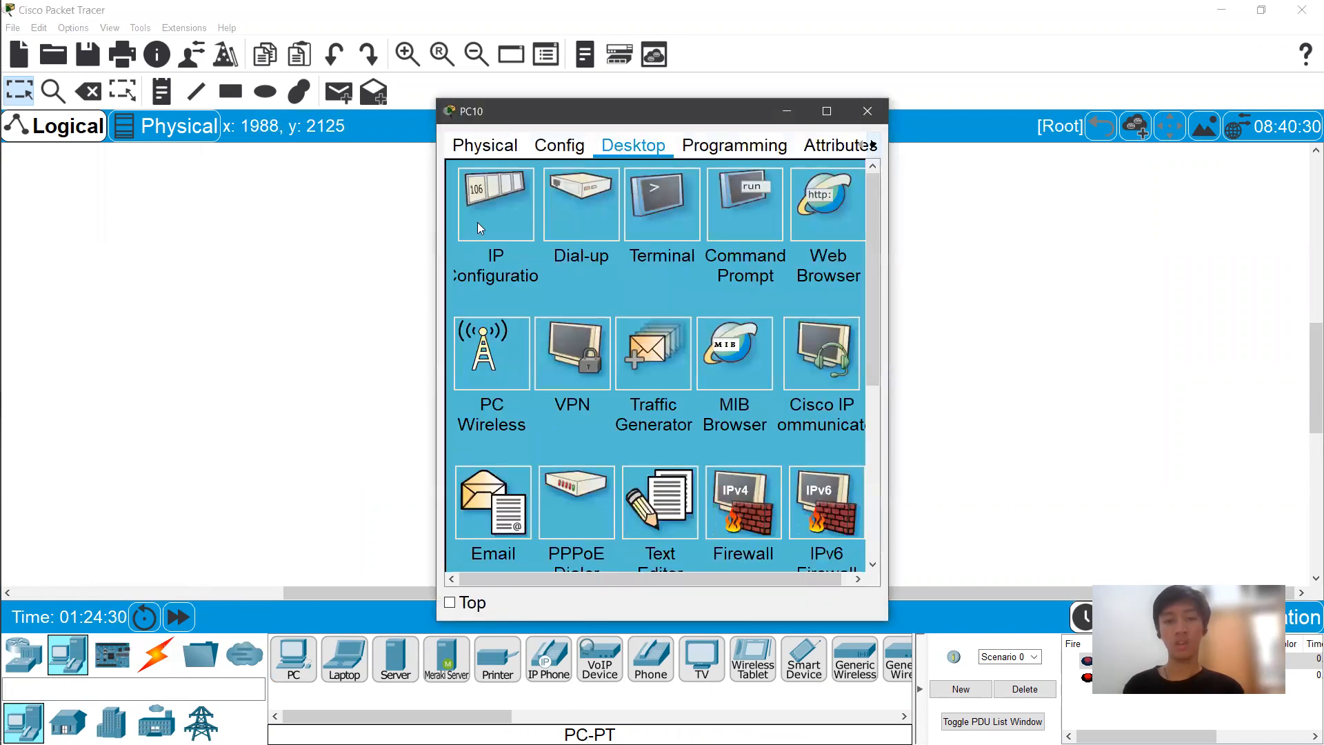
pyautogui.click(494, 200)
pyautogui.click(762, 270)
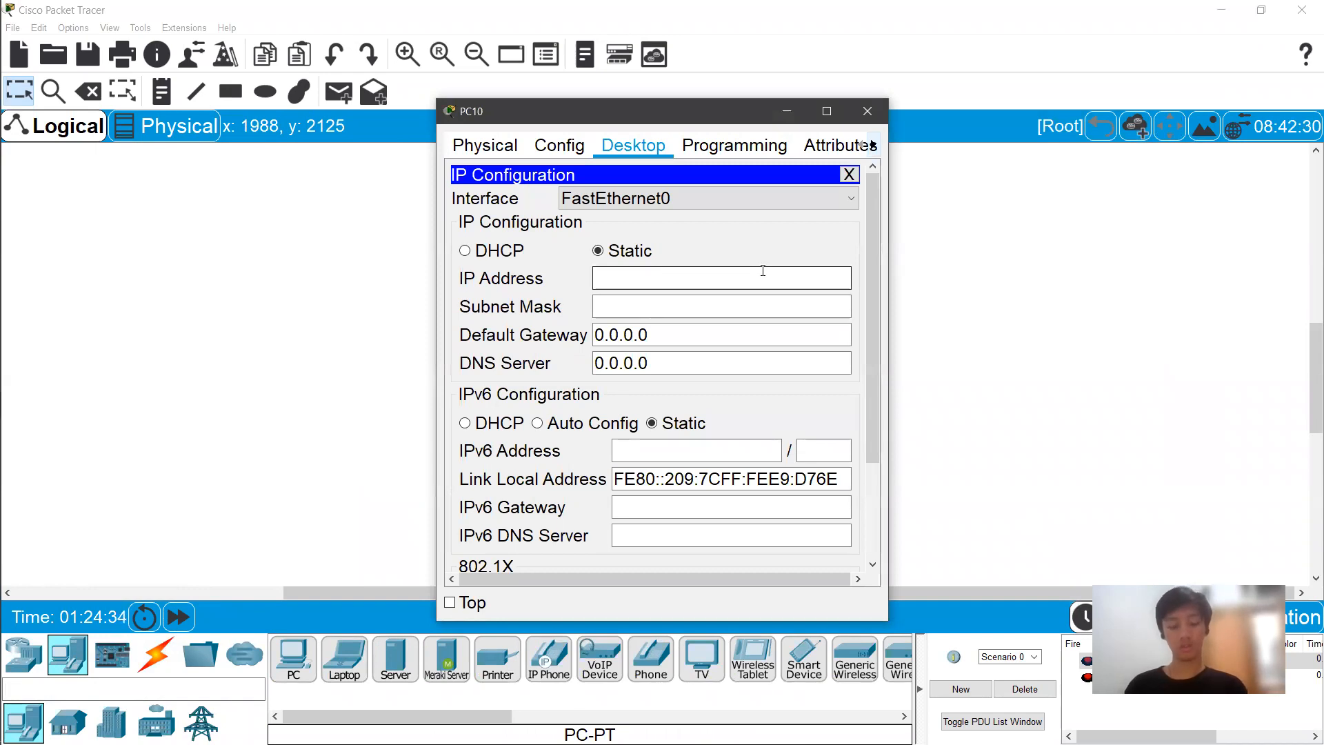
pyautogui.write('Vlan 10')
pyautogui.press('BackSpace')
pyautogui.press('BackSpace')
pyautogui.press('BackSpace')
pyautogui.press('BackSpace')
pyautogui.press('BackSpace')
pyautogui.press('BackSpace')
pyautogui.press('BackSpace')
# Give PC10 the static IP address 192.168.10.2 with subnet mask 255.255.255.0 and close its window
pyautogui.write('192.16')
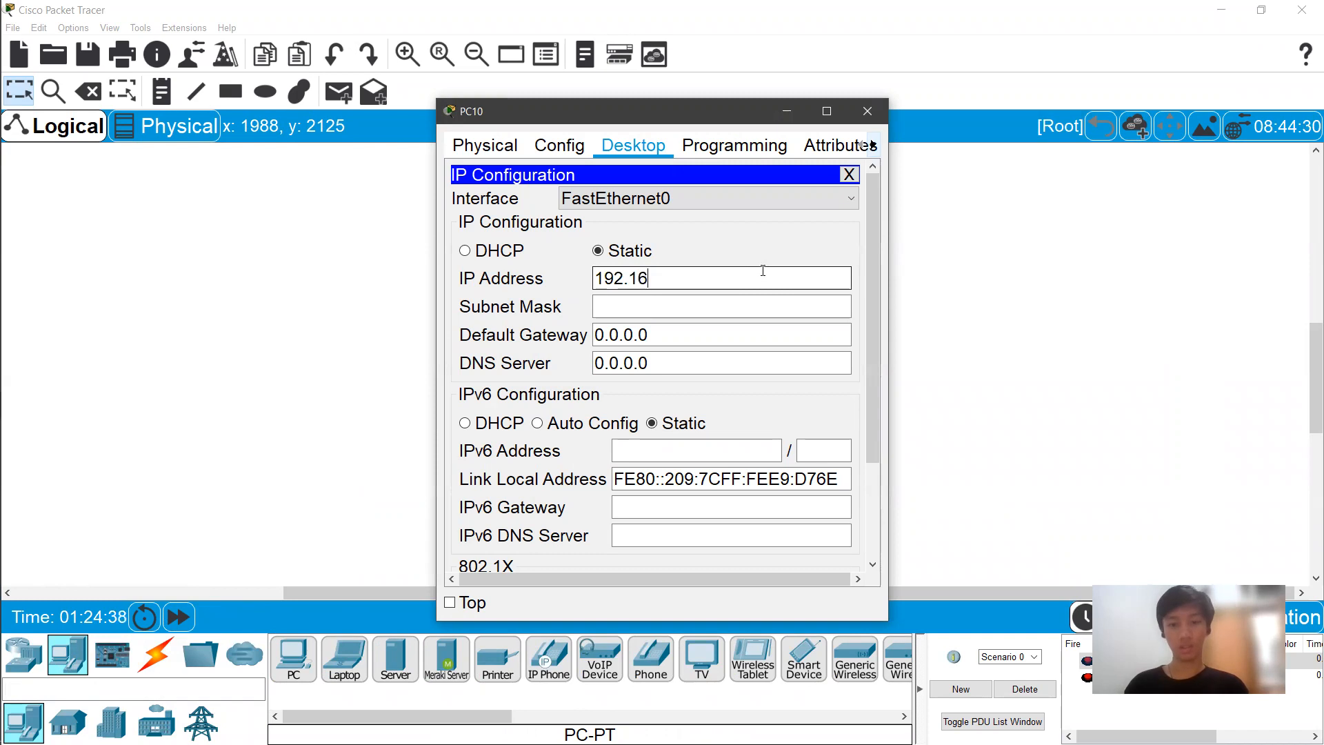
pyautogui.write('8.10.')
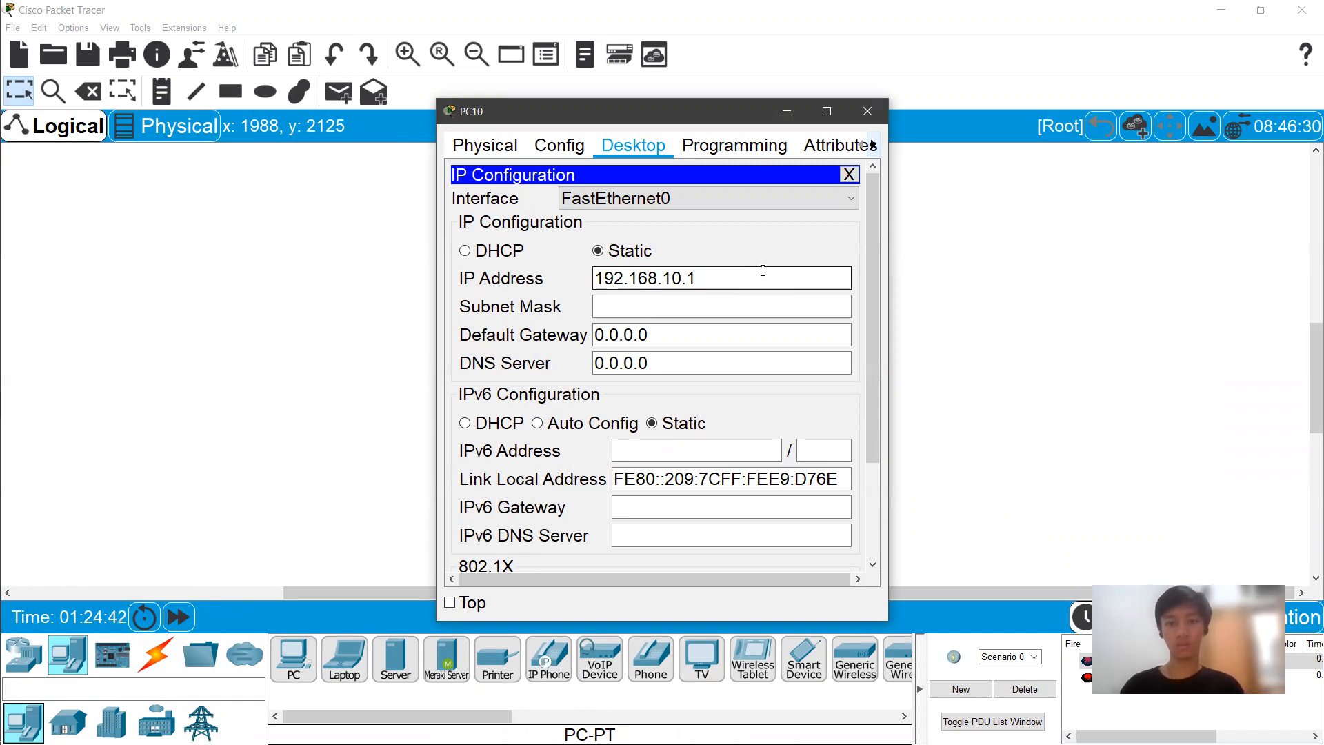
pyautogui.write('1')
pyautogui.press('BackSpace')
pyautogui.write('2')
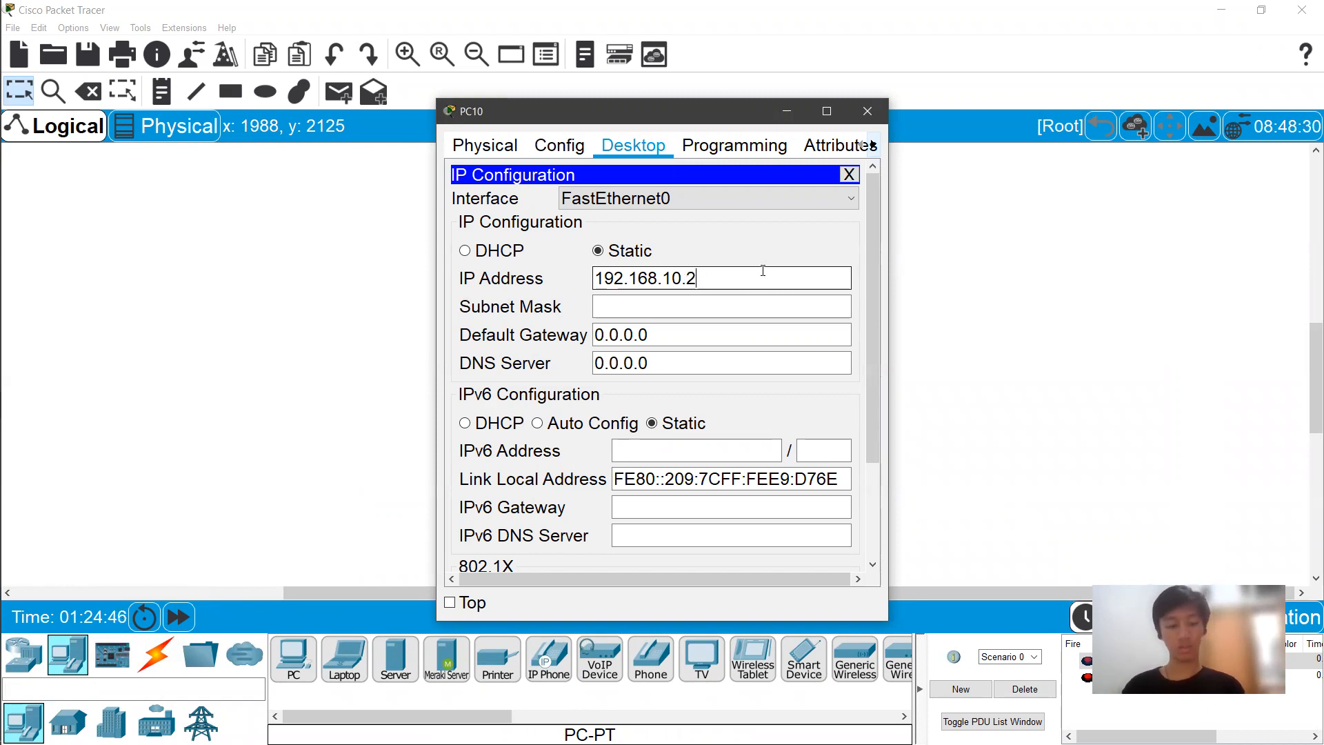
pyautogui.press('Tab')
pyautogui.press('Tab')
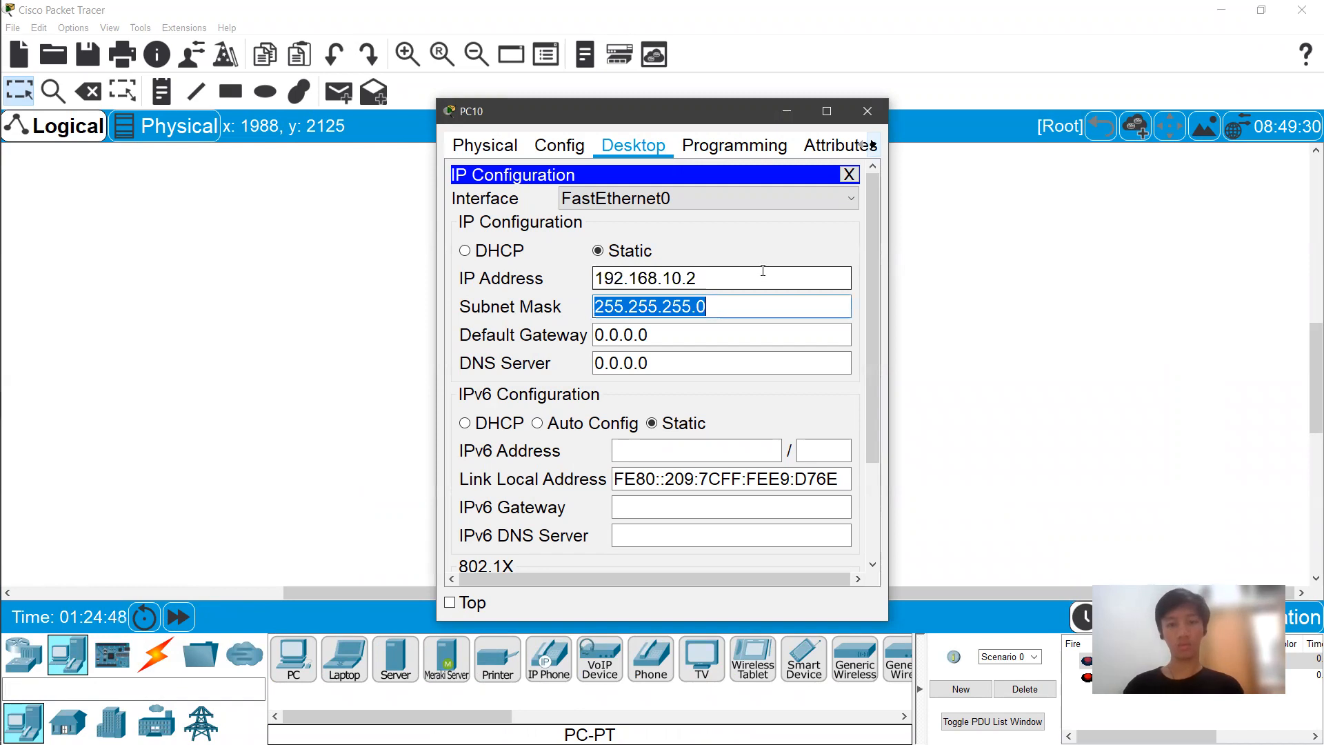
pyautogui.click(871, 114)
# Assign PC11 the static IP address 192.168.10.2 with subnet mask 255.255.255.0 and close its window
pyautogui.click(470, 503)
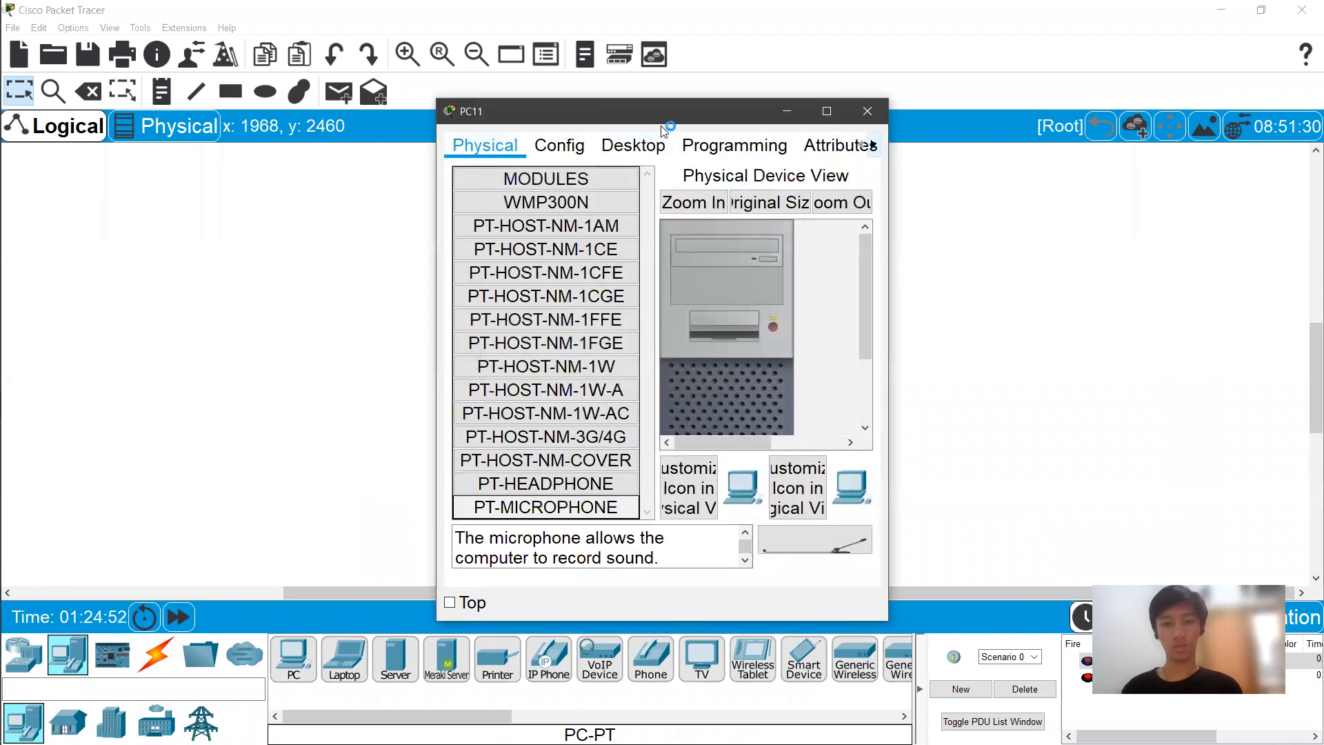
pyautogui.click(615, 149)
pyautogui.click(482, 236)
pyautogui.click(755, 270)
pyautogui.write('192.168.10.2')
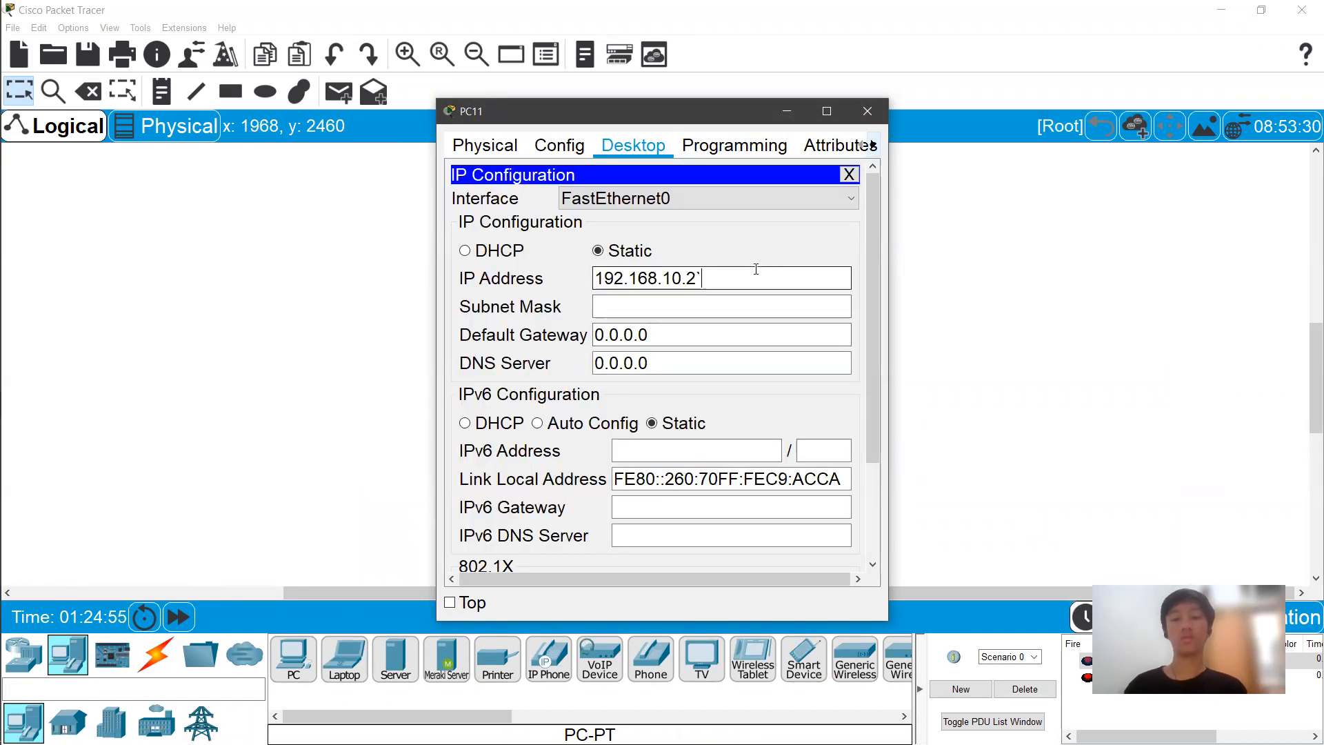
pyautogui.press('Tab')
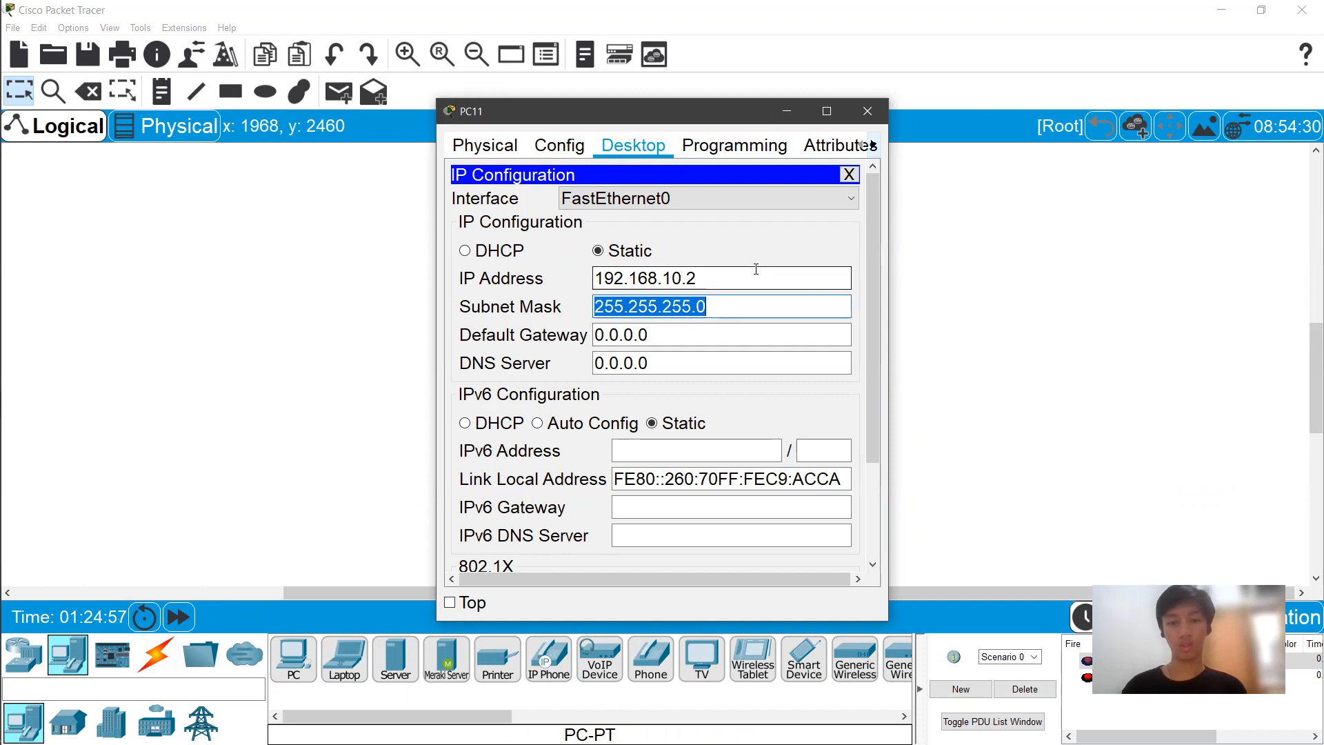
pyautogui.click(867, 111)
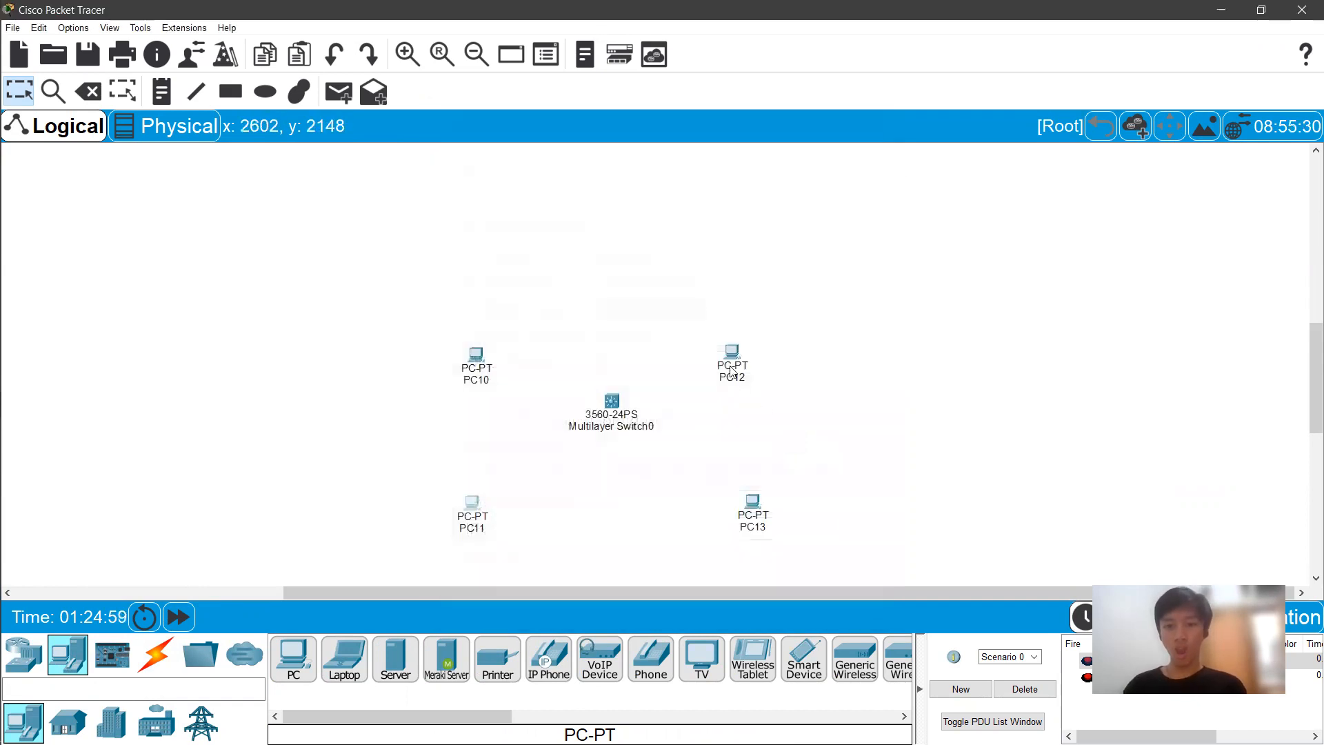
# Set PC12's static IP address to 192.168.20.2 with subnet mask 255.255.255.0 and close its window
pyautogui.click(732, 372)
pyautogui.click(559, 146)
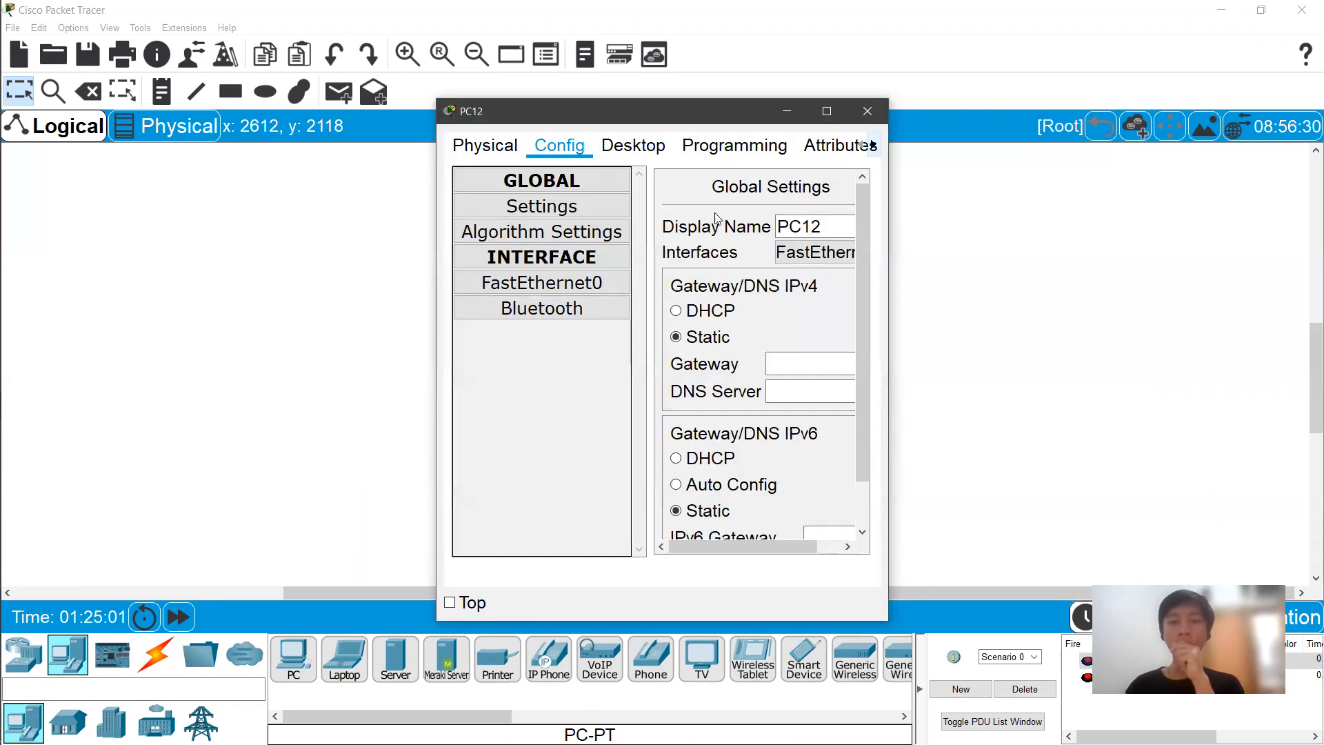
pyautogui.click(632, 146)
pyautogui.click(494, 200)
pyautogui.click(771, 279)
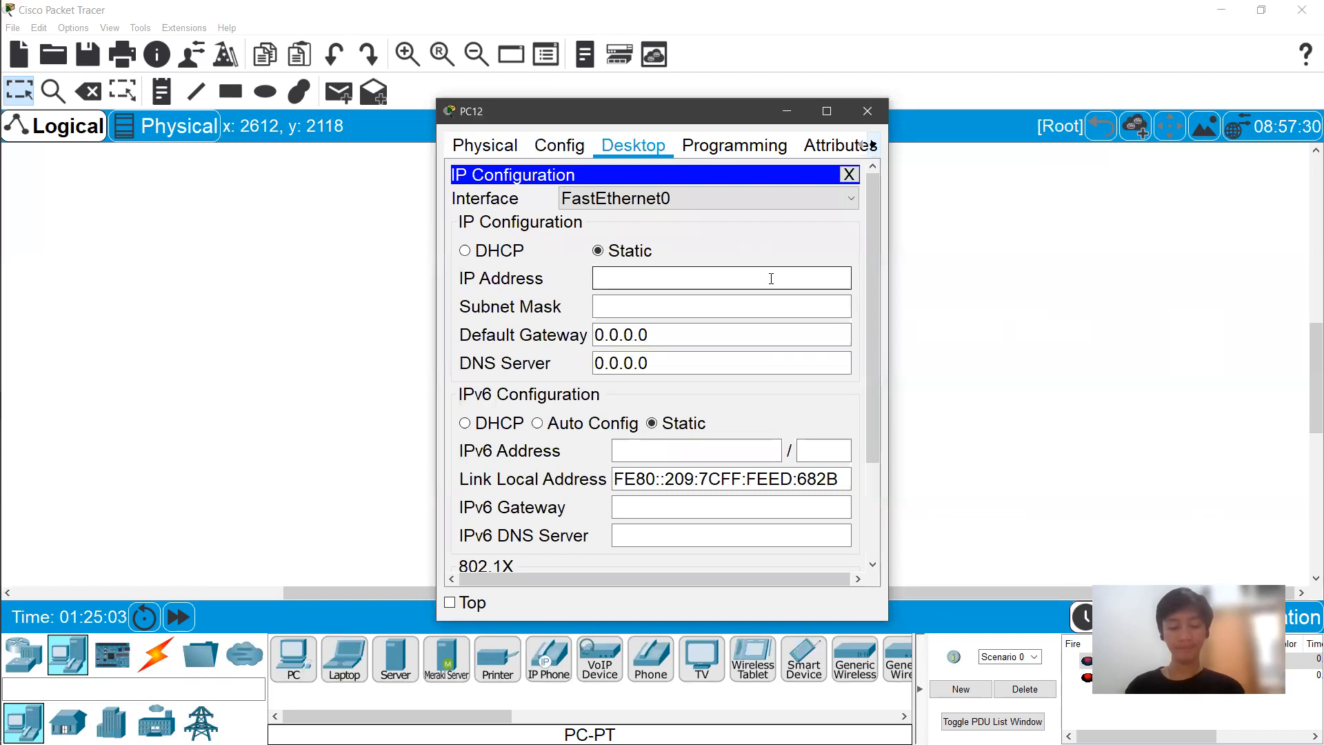
pyautogui.write('192.168.10.2')
pyautogui.press('BackSpace')
pyautogui.write('2')
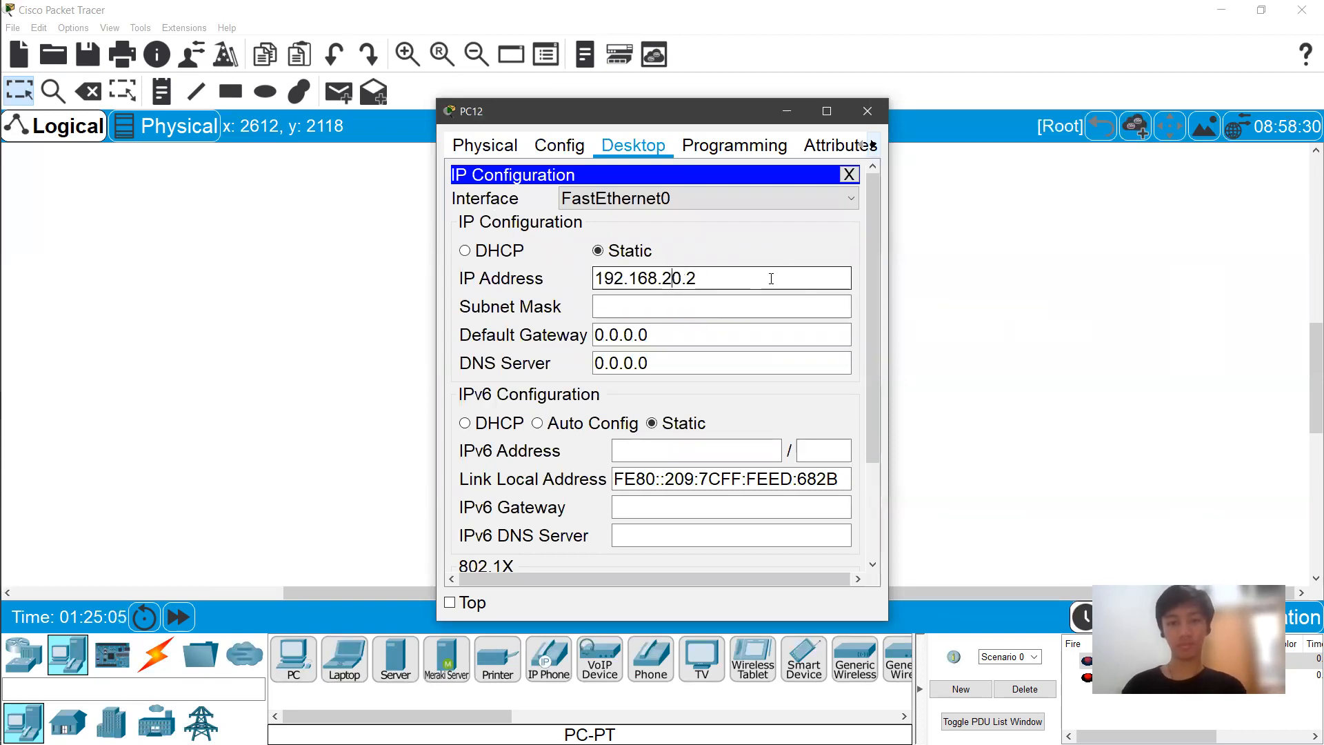
pyautogui.press('Tab')
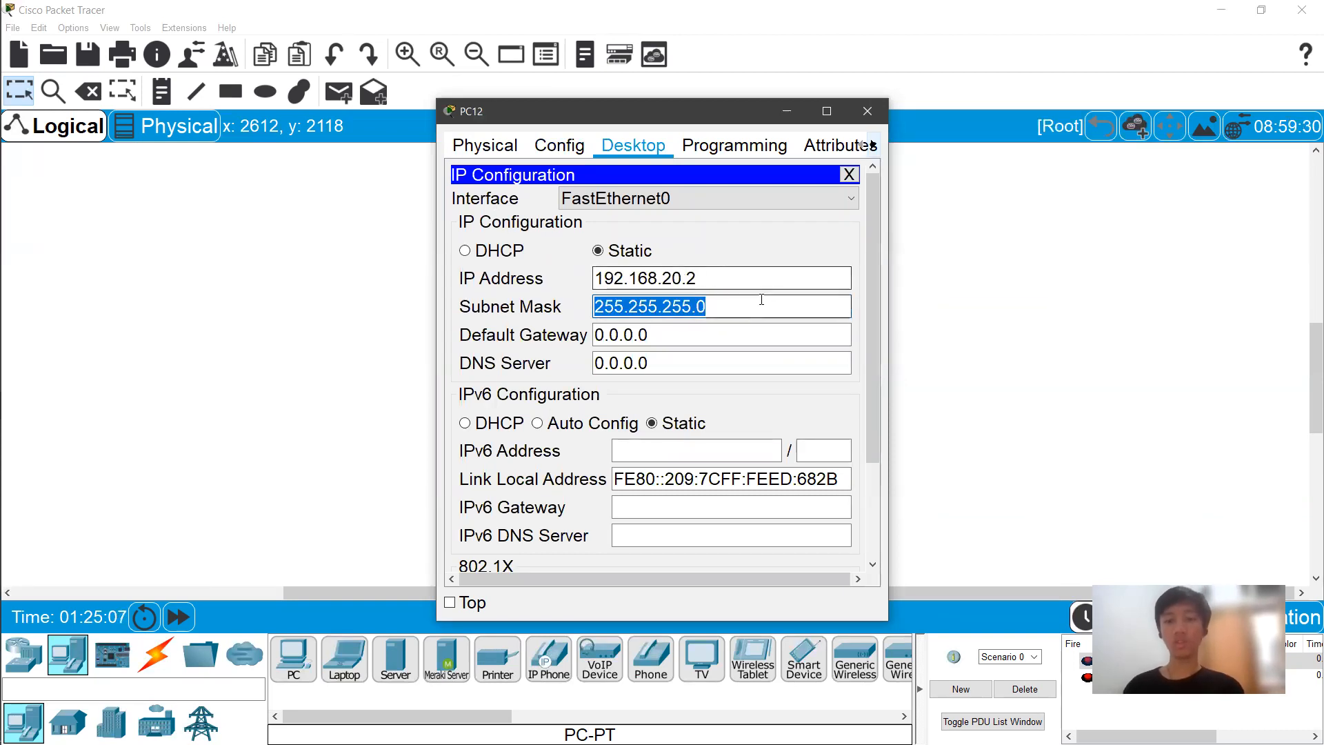
pyautogui.click(763, 297)
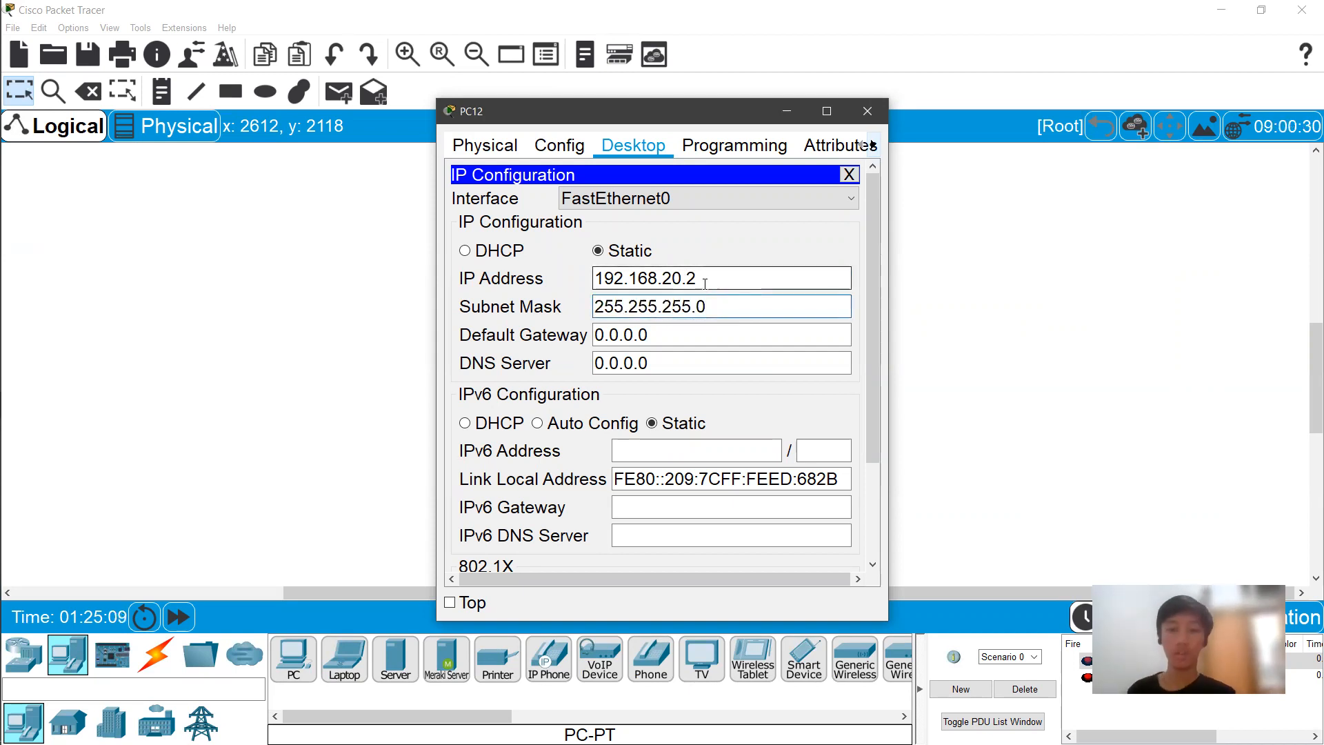
pyautogui.moveTo(654, 109); pyautogui.dragTo(668, 113)
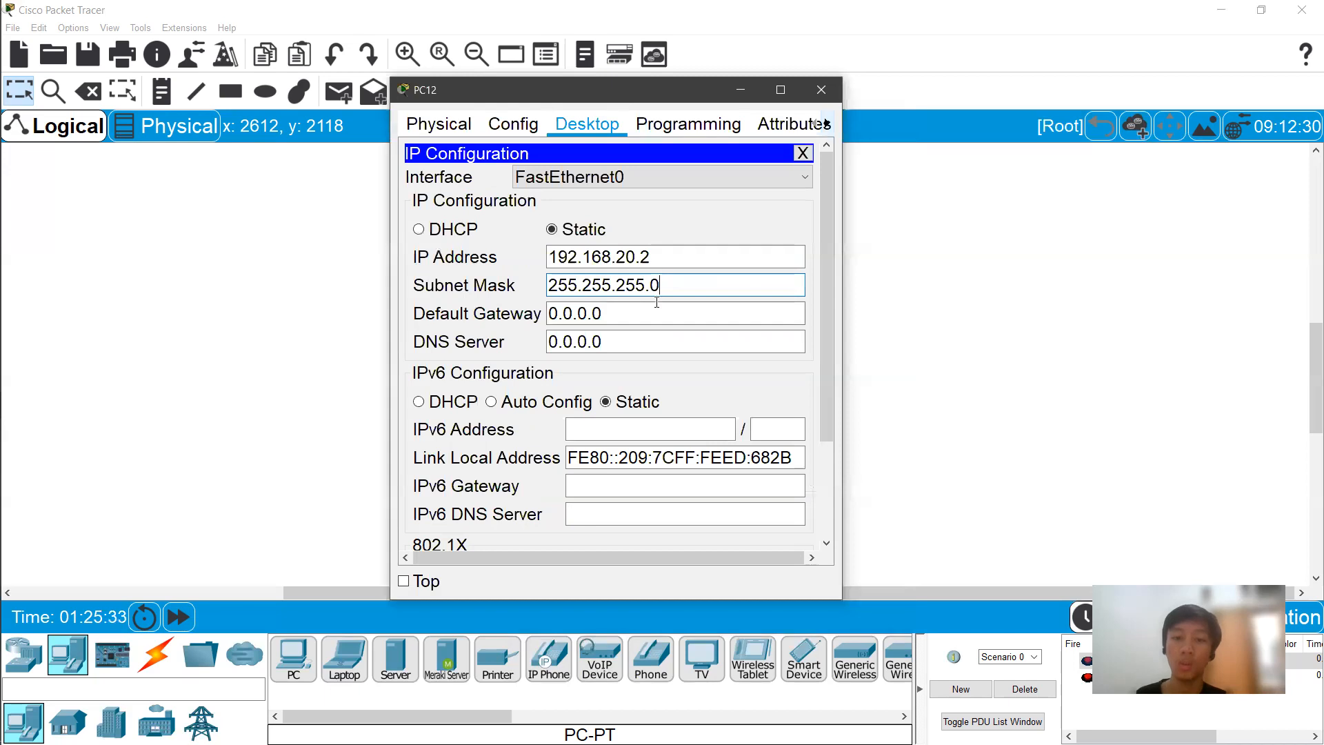
pyautogui.click(827, 91)
# Configure PC13 with static IP address 192.168.20.3 and subnet mask 255.255.255.0, and close its window
pyautogui.click(752, 503)
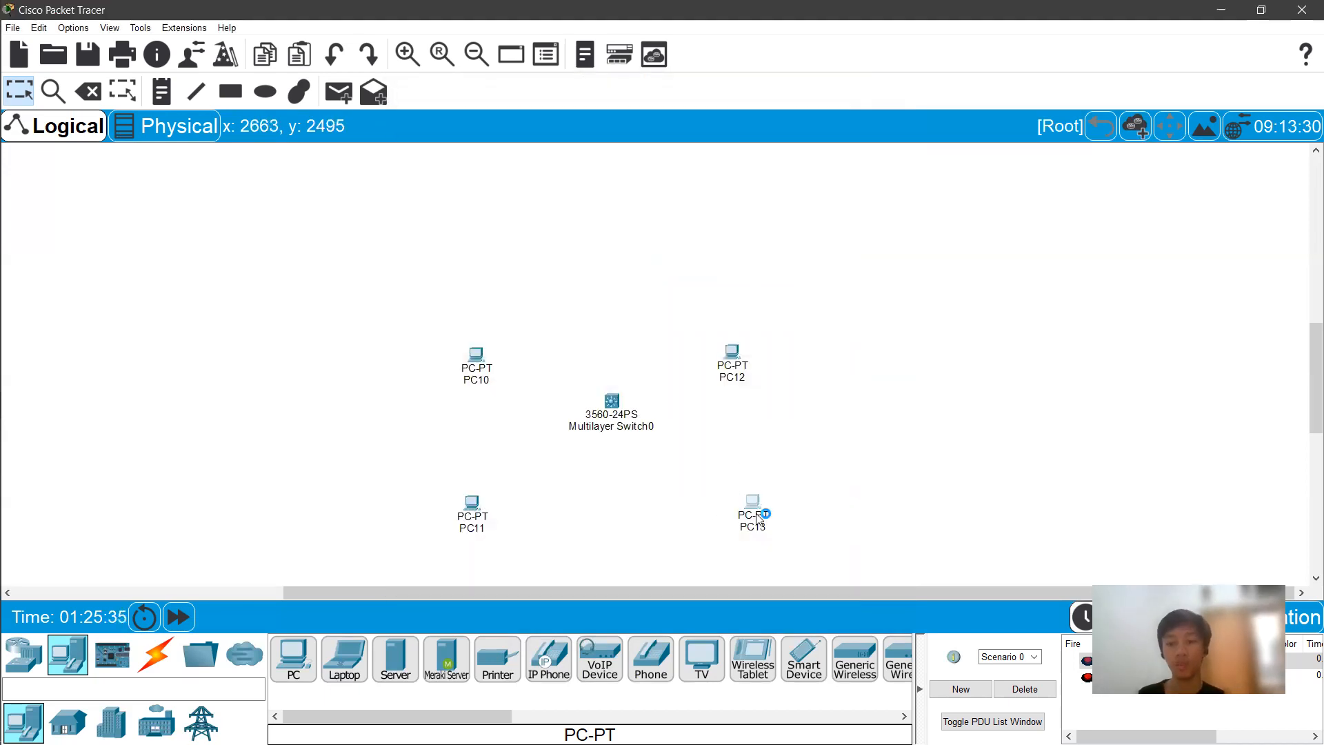
pyautogui.click(629, 145)
pyautogui.click(493, 200)
pyautogui.click(749, 279)
pyautogui.write('192.168.10.2')
pyautogui.press('Left')
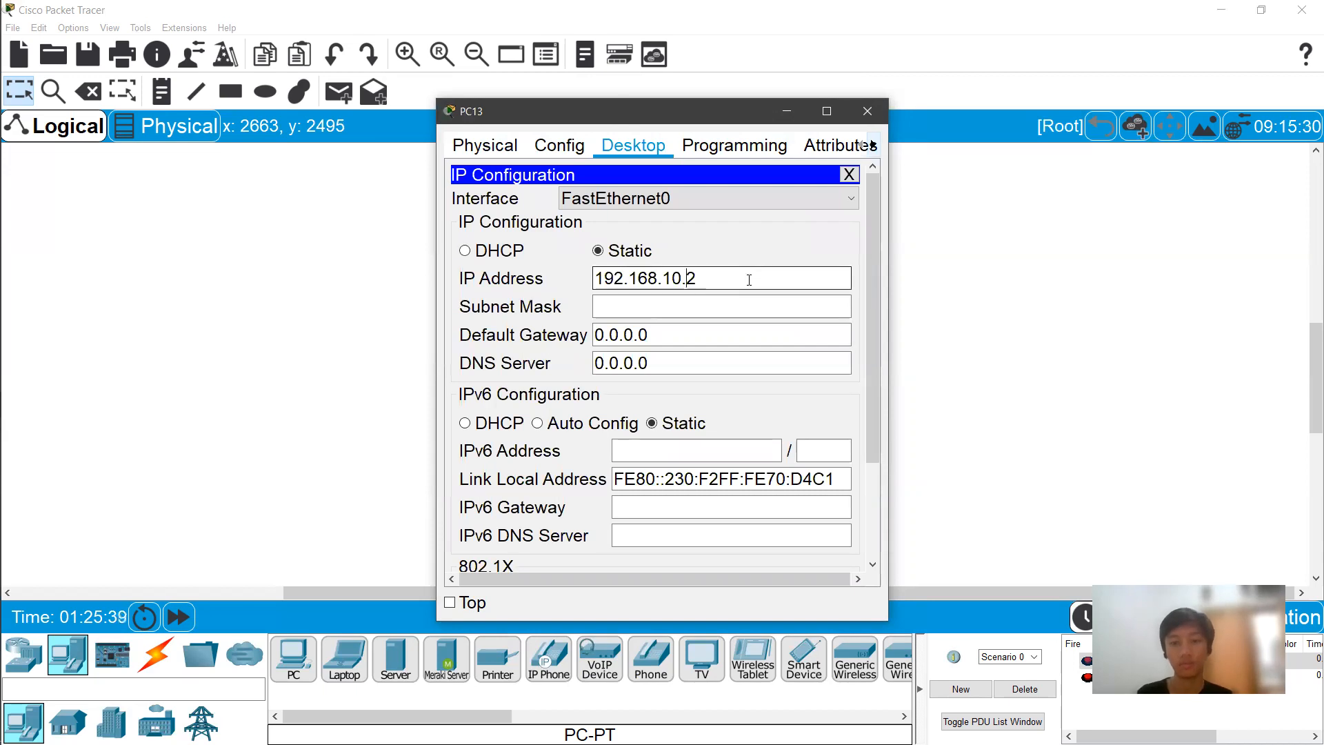
pyautogui.press('End')
pyautogui.press('BackSpace')
pyautogui.write('3')
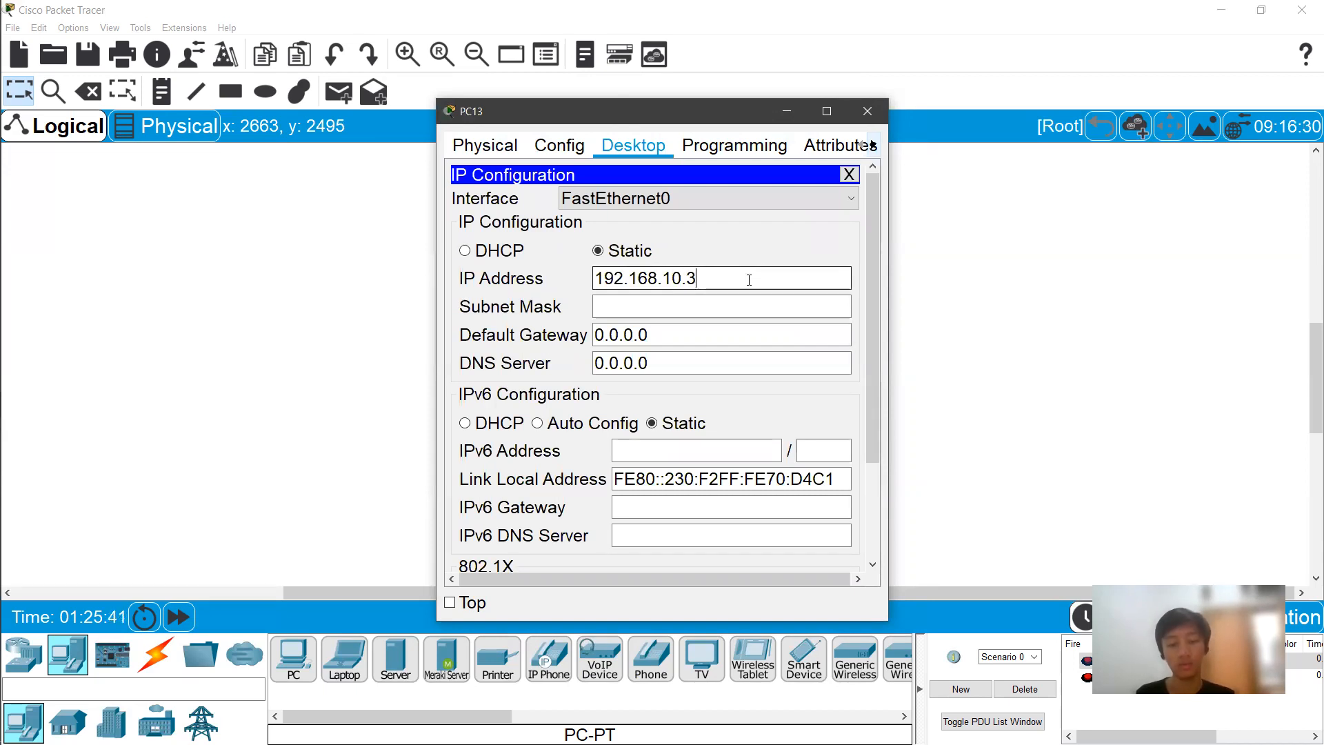
pyautogui.press('BackSpace')
pyautogui.write('2')
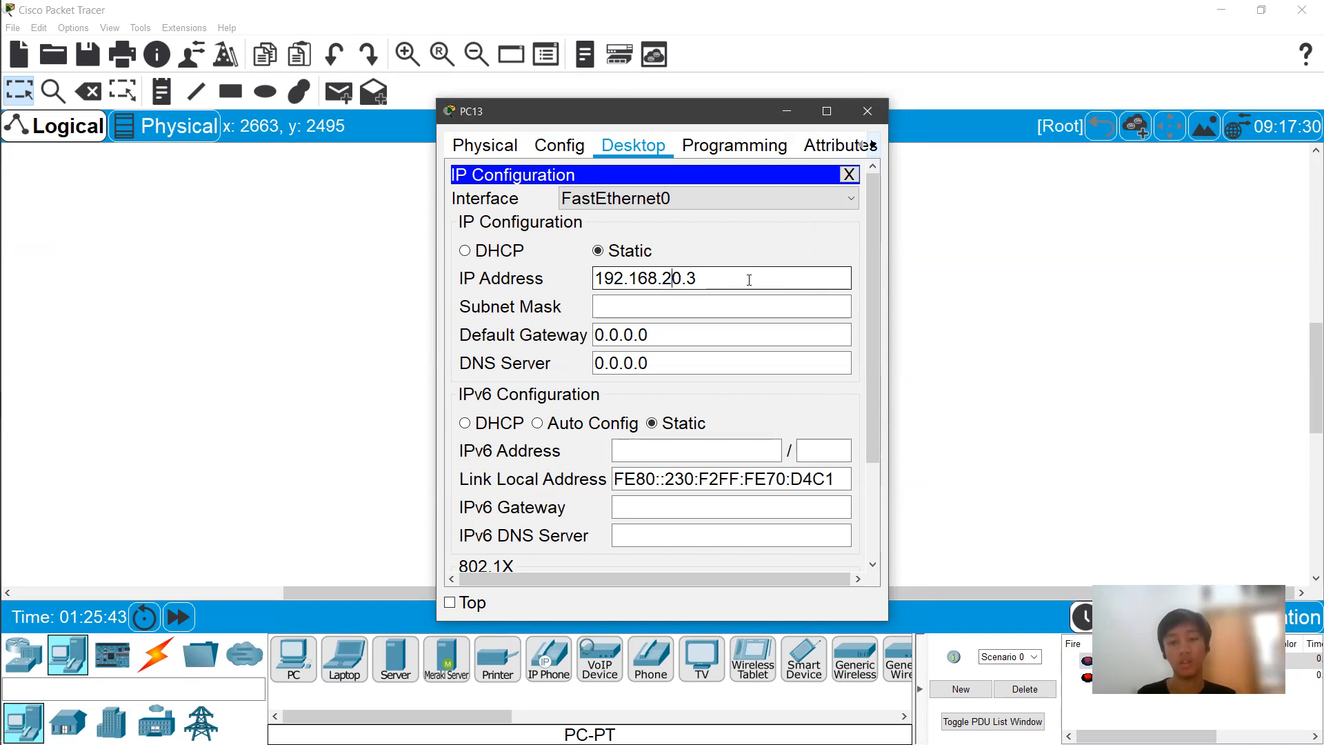
pyautogui.press('Tab')
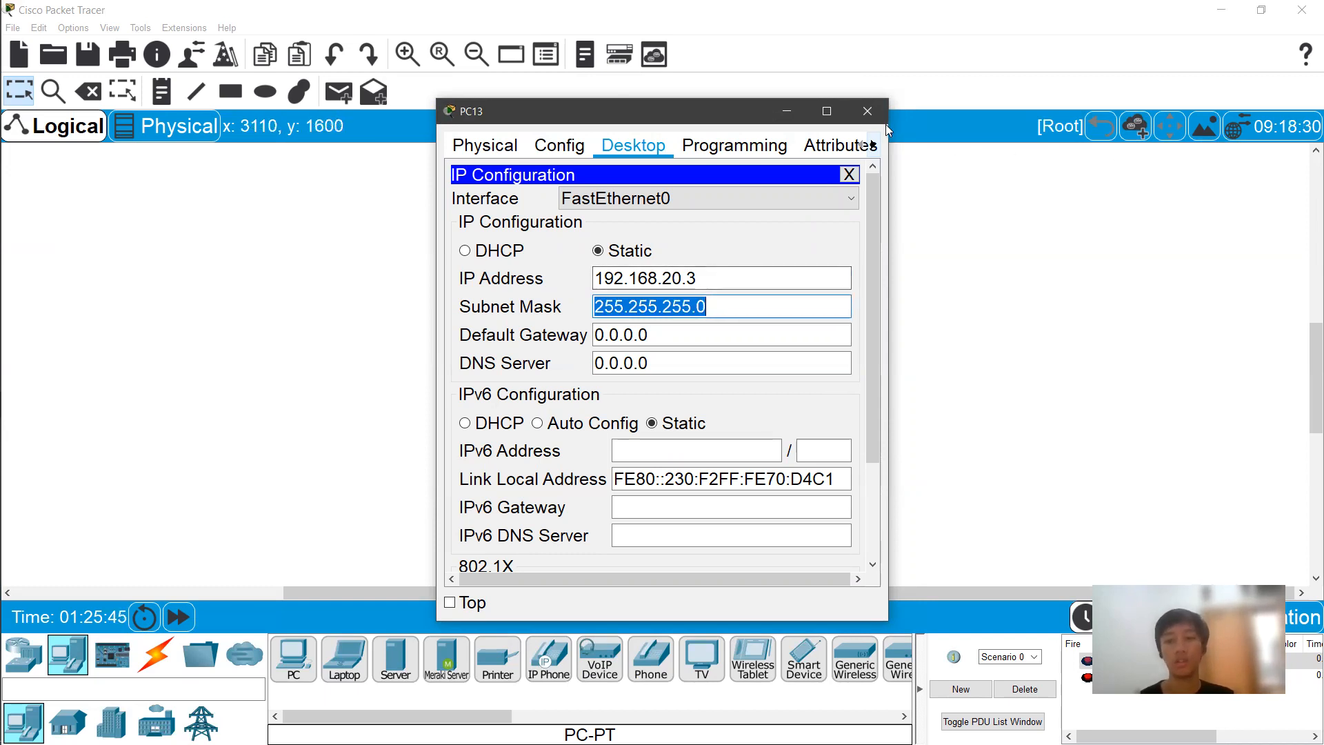
pyautogui.click(867, 111)
# Connect PC10, PC11, PC12 and PC13 to Multilayer Switch0 using the automatically chosen connection type
pyautogui.click(156, 655)
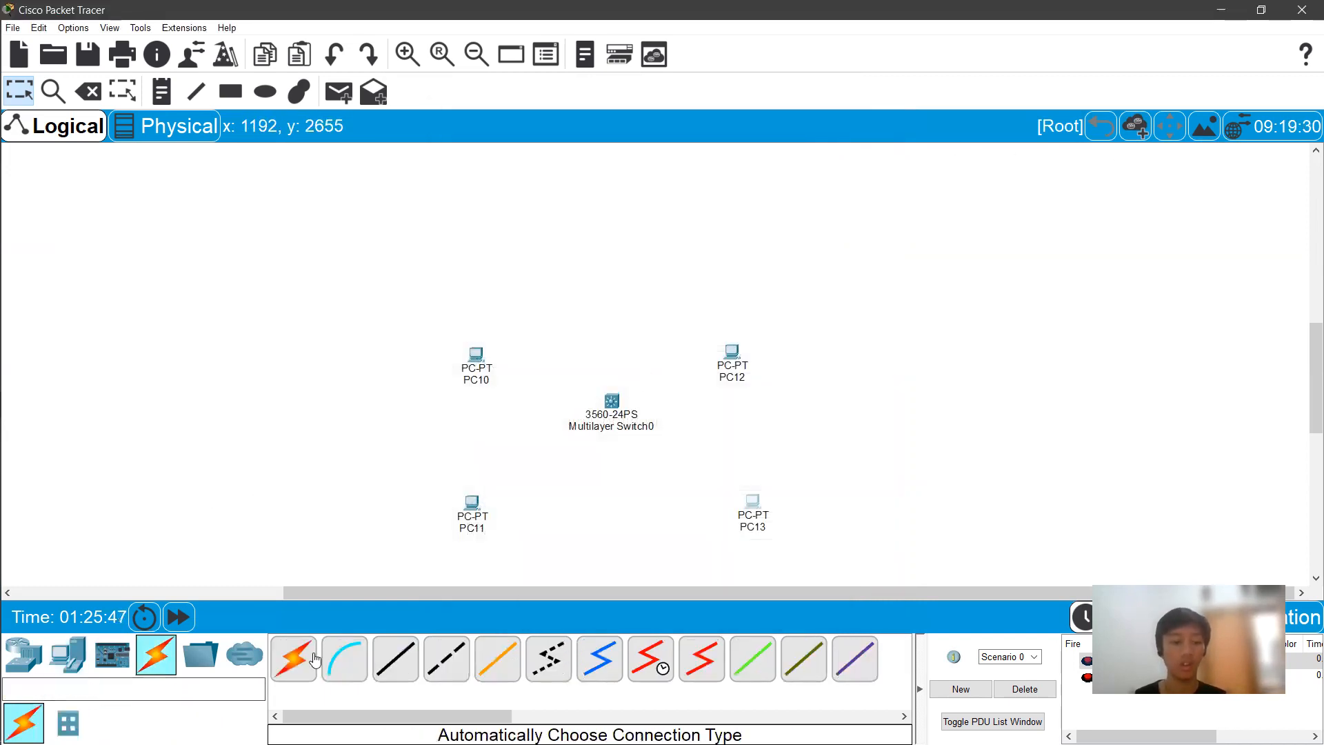
pyautogui.click(311, 662)
pyautogui.click(476, 355)
pyautogui.click(611, 401)
pyautogui.click(612, 401)
pyautogui.click(472, 503)
pyautogui.click(611, 401)
pyautogui.click(732, 353)
pyautogui.click(752, 502)
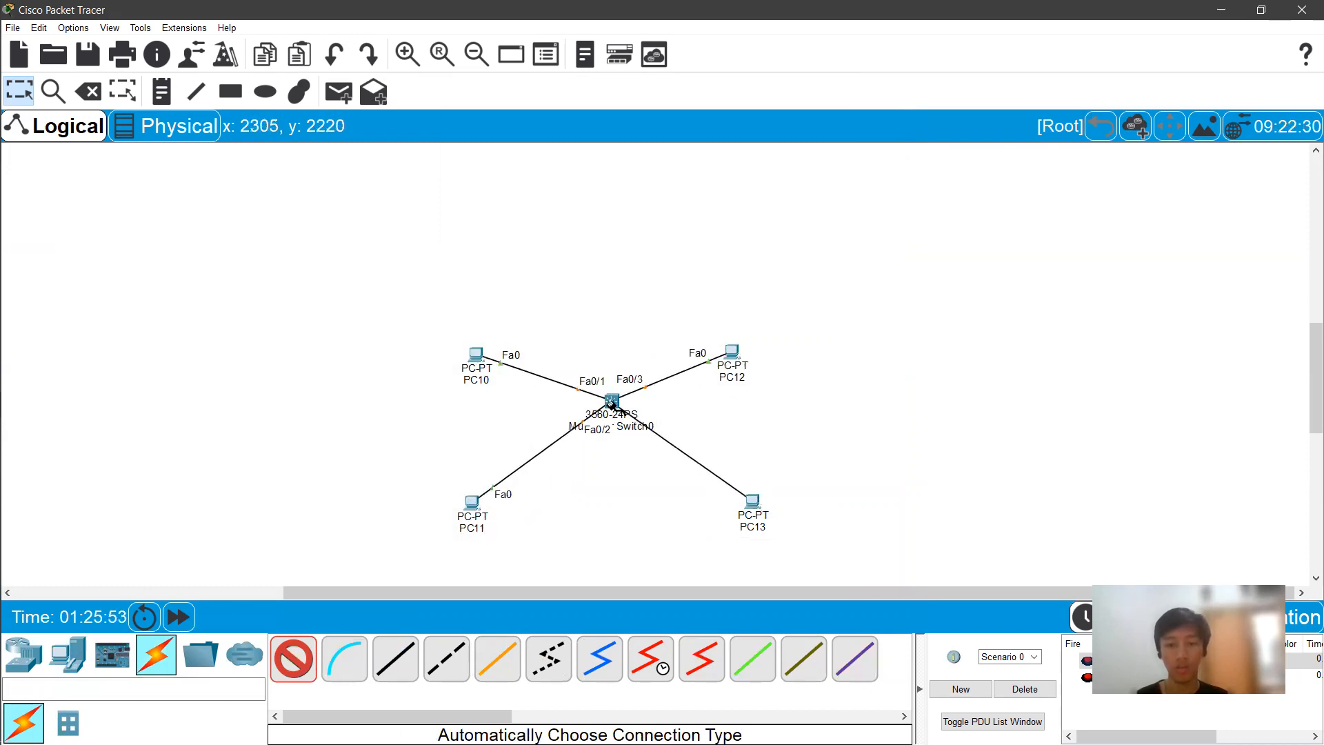
pyautogui.click(611, 402)
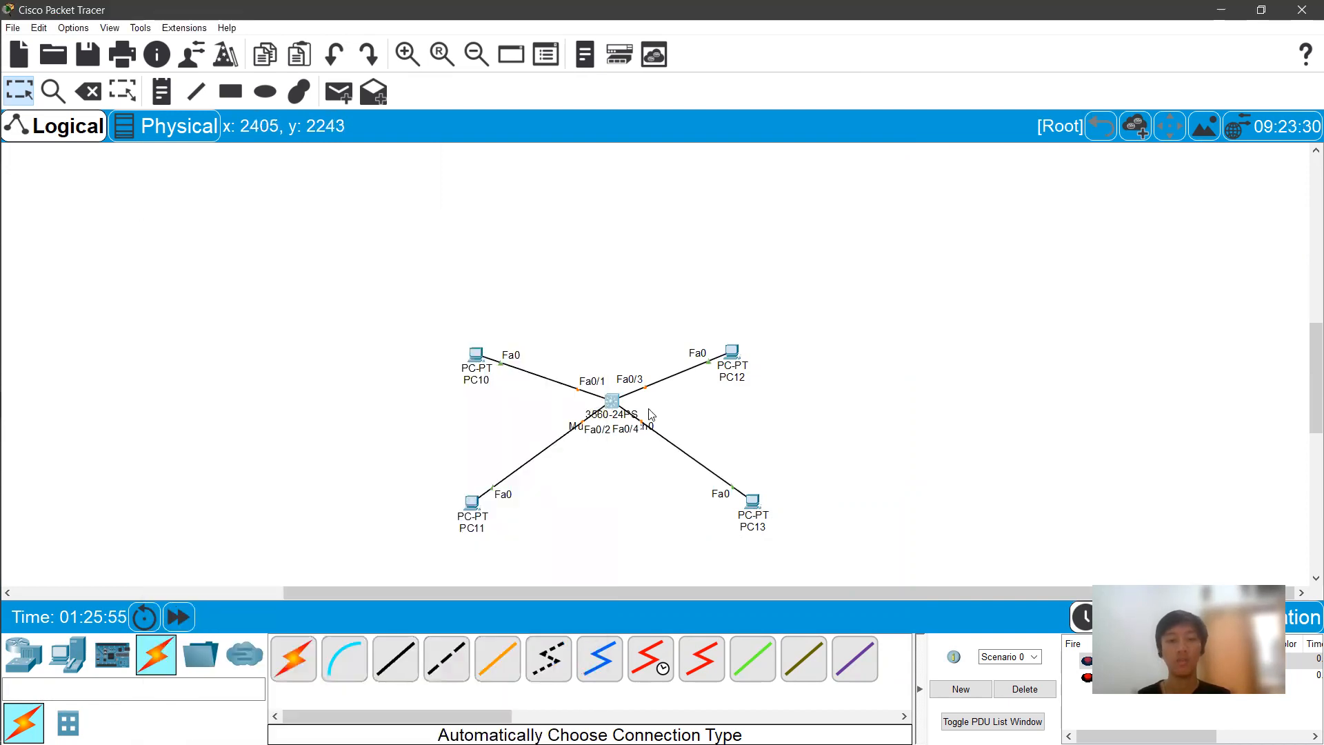
# Open Multilayer Switch0's command line and answer no to the initial configuration dialog to reach the Switch> prompt
pyautogui.click(617, 403)
pyautogui.click(324, 269)
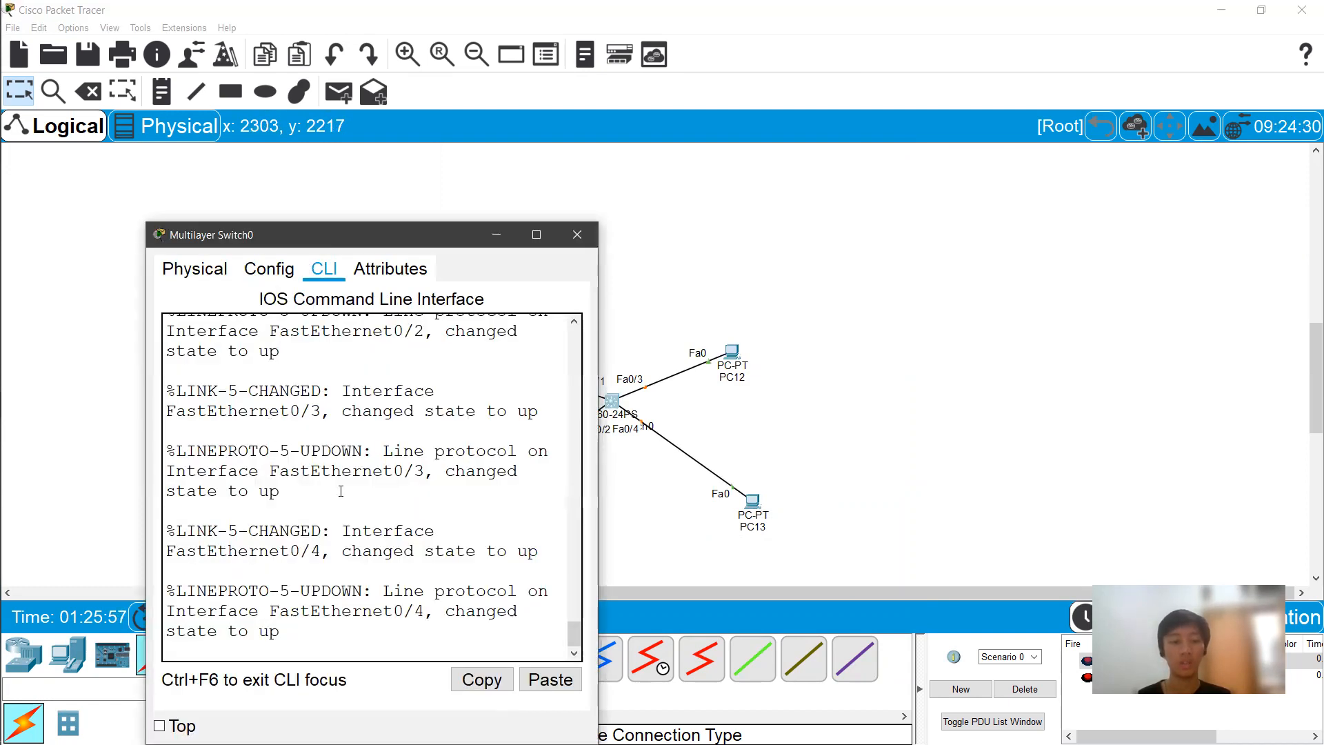
pyautogui.press('Return')
pyautogui.press('Return')
pyautogui.press('Return')
pyautogui.write('no')
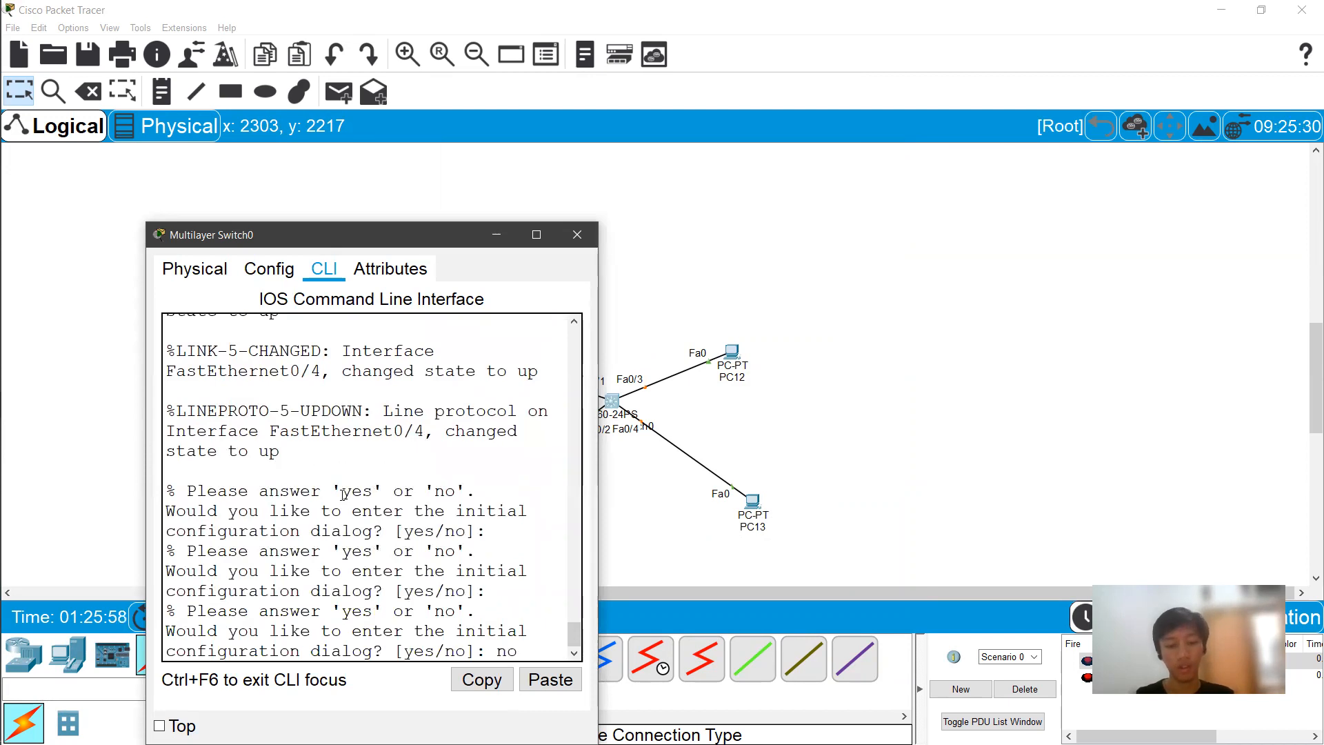
pyautogui.press('Return')
pyautogui.press('Return')
pyautogui.press('Return')
# Enter privileged mode with en and global configuration mode with conf on Multilayer Switch0, accepting the default terminal source
pyautogui.write('en')
pyautogui.press('Return')
pyautogui.write('ci')
pyautogui.press('BackSpace')
pyautogui.write('ong')
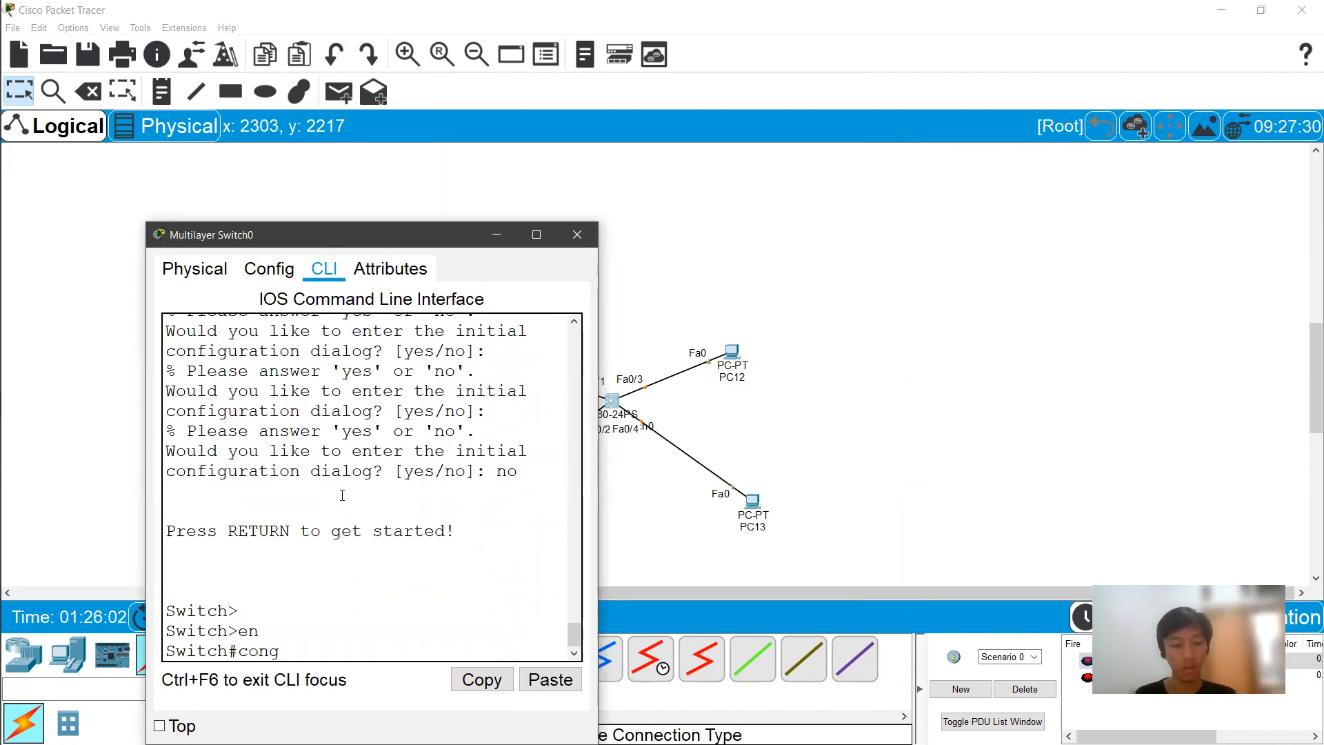
pyautogui.press('Return')
pyautogui.hotkey('ctrl', 'shift', '6')
pyautogui.write('cong')
pyautogui.press('BackSpace')
pyautogui.write('f')
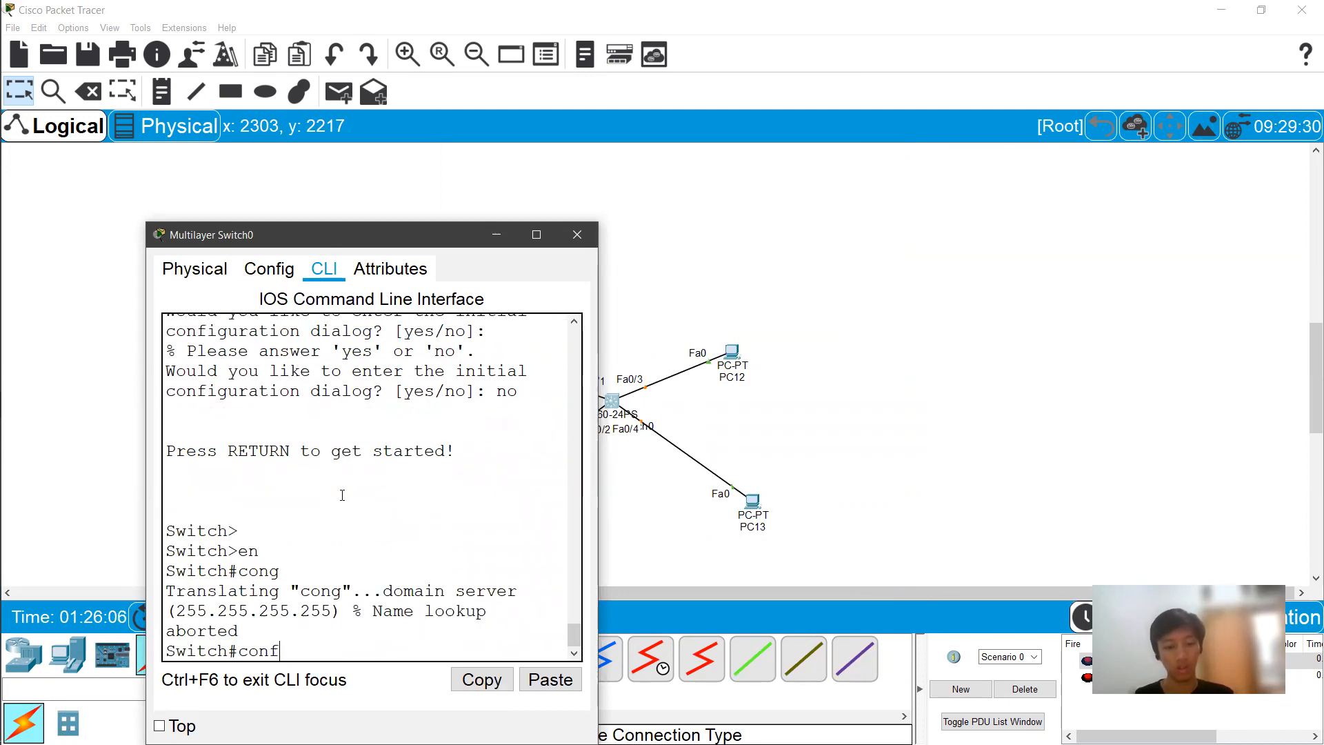
pyautogui.press('Return')
pyautogui.press('Return')
pyautogui.press('Return')
pyautogui.press('Return')
pyautogui.press('Return')
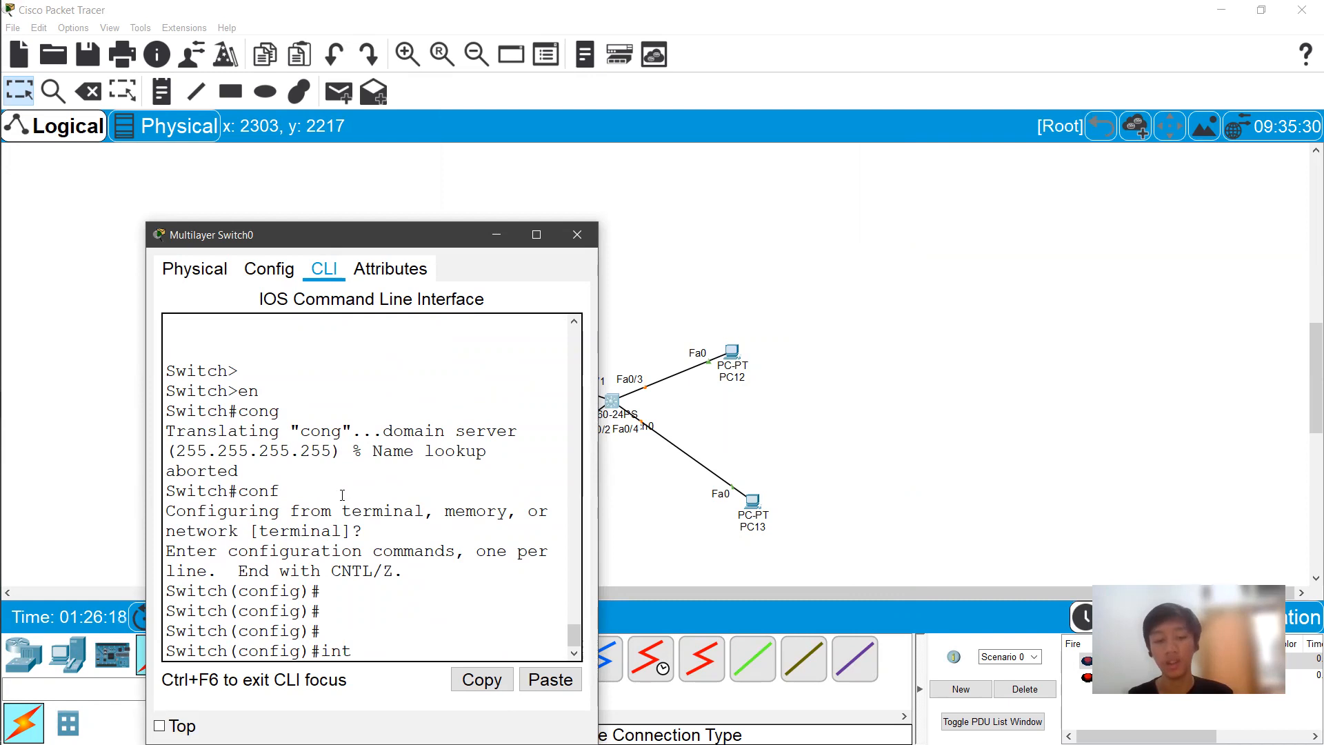
# Enter configuration of the interface range f0/1-f0/2 on Multilayer Switch0
pyautogui.press('BackSpace')
pyautogui.press('BackSpace')
pyautogui.press('BackSpace')
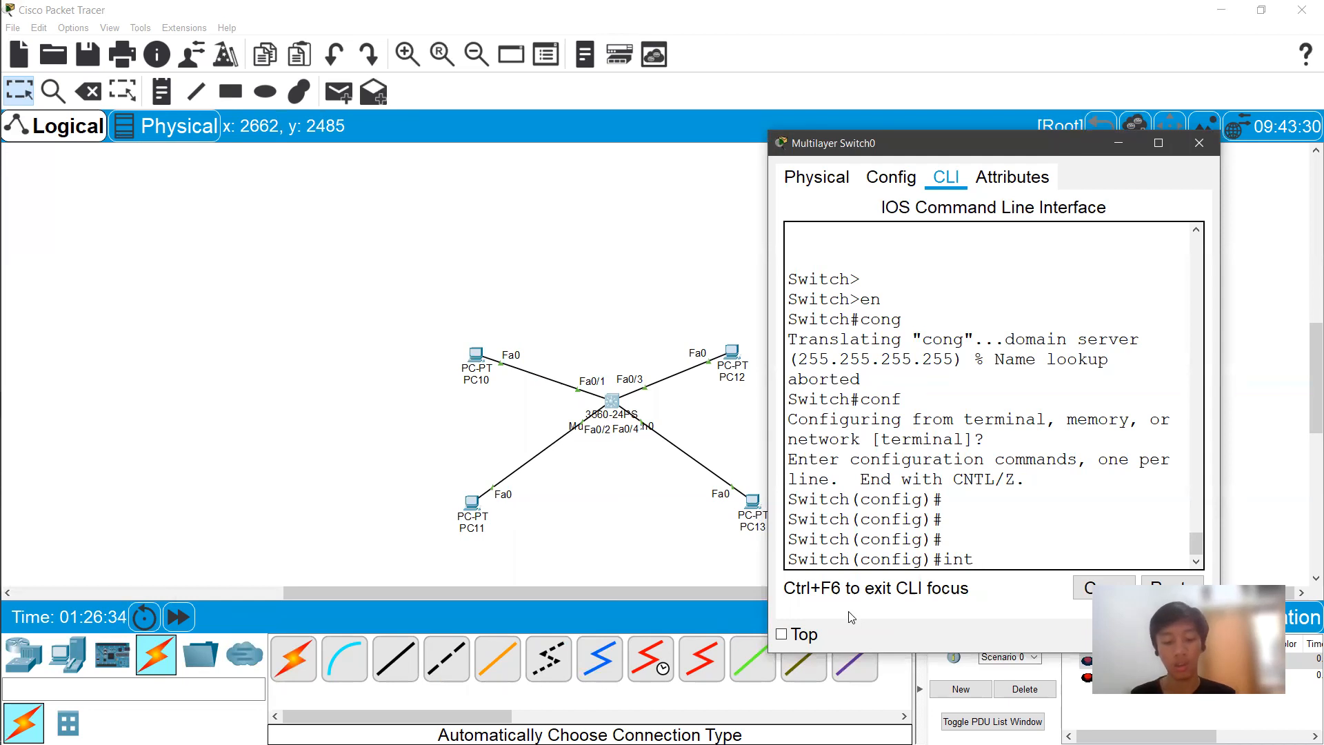
pyautogui.press('Tab')
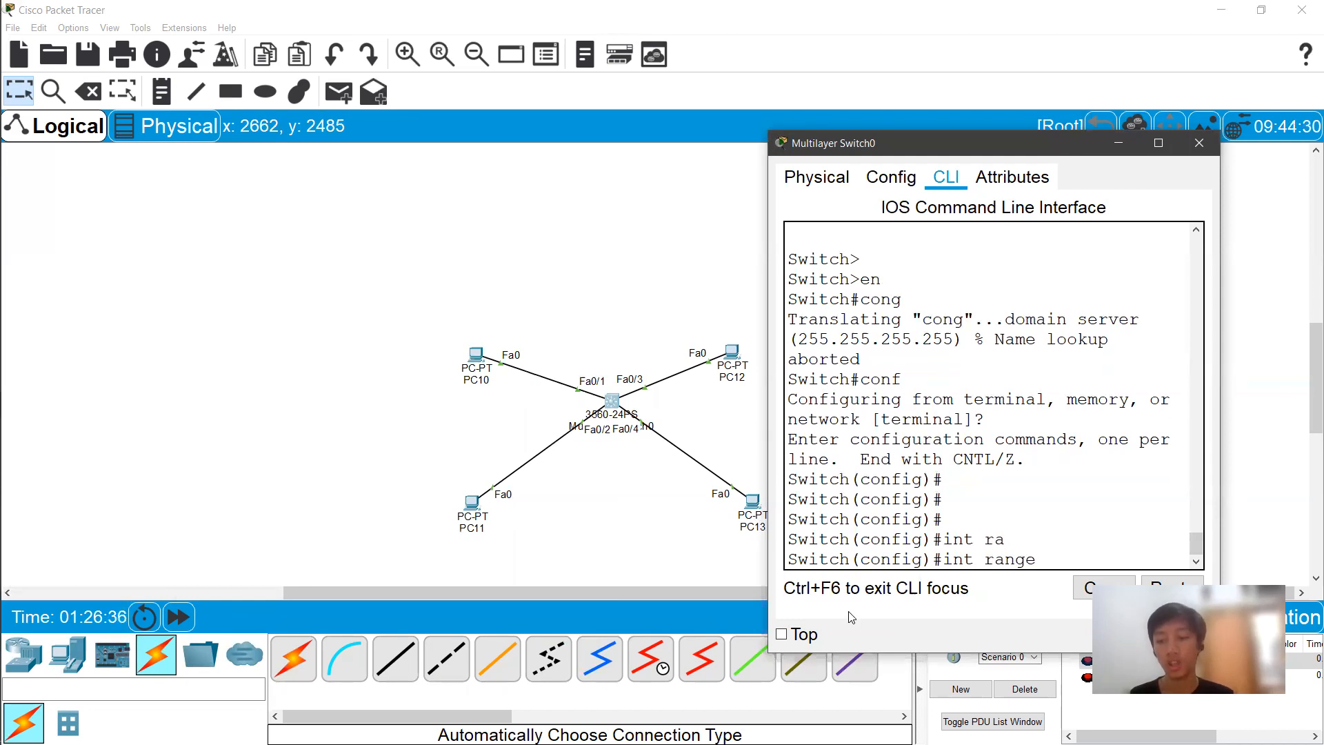
pyautogui.write('f0')
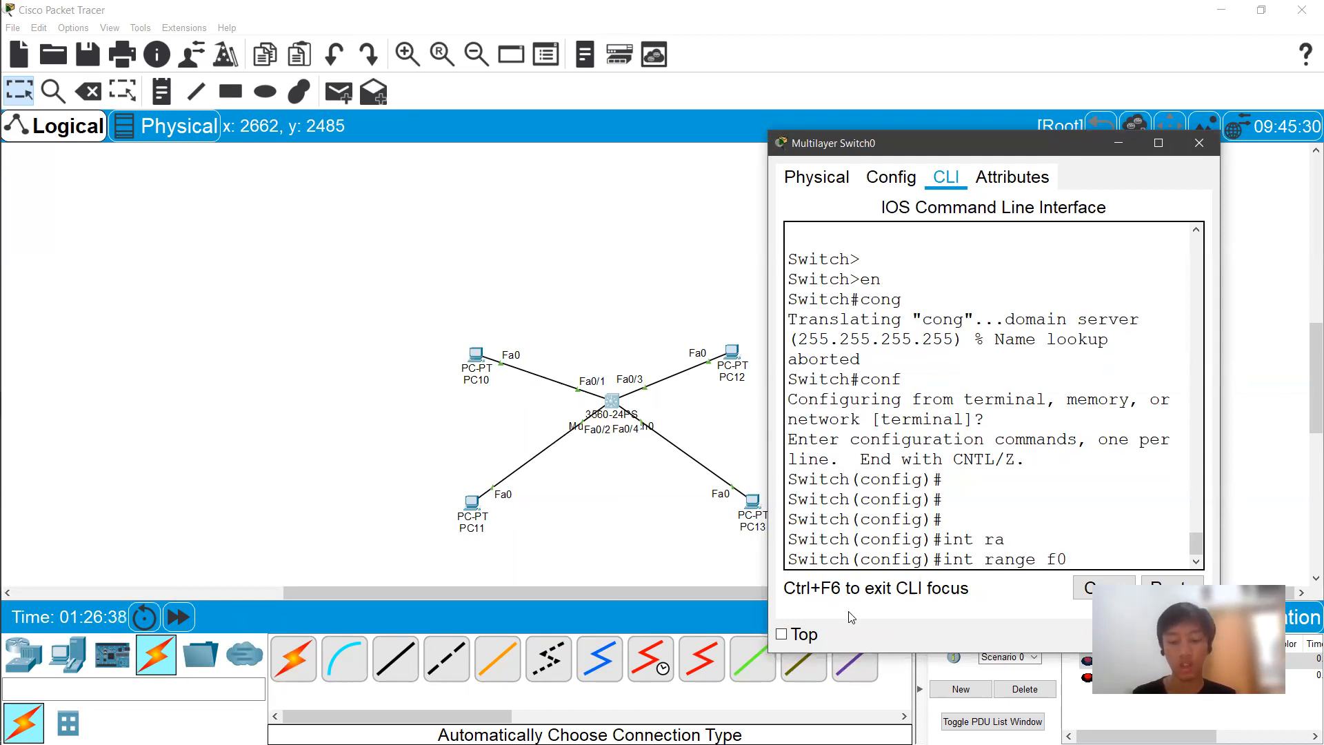
pyautogui.write('/1')
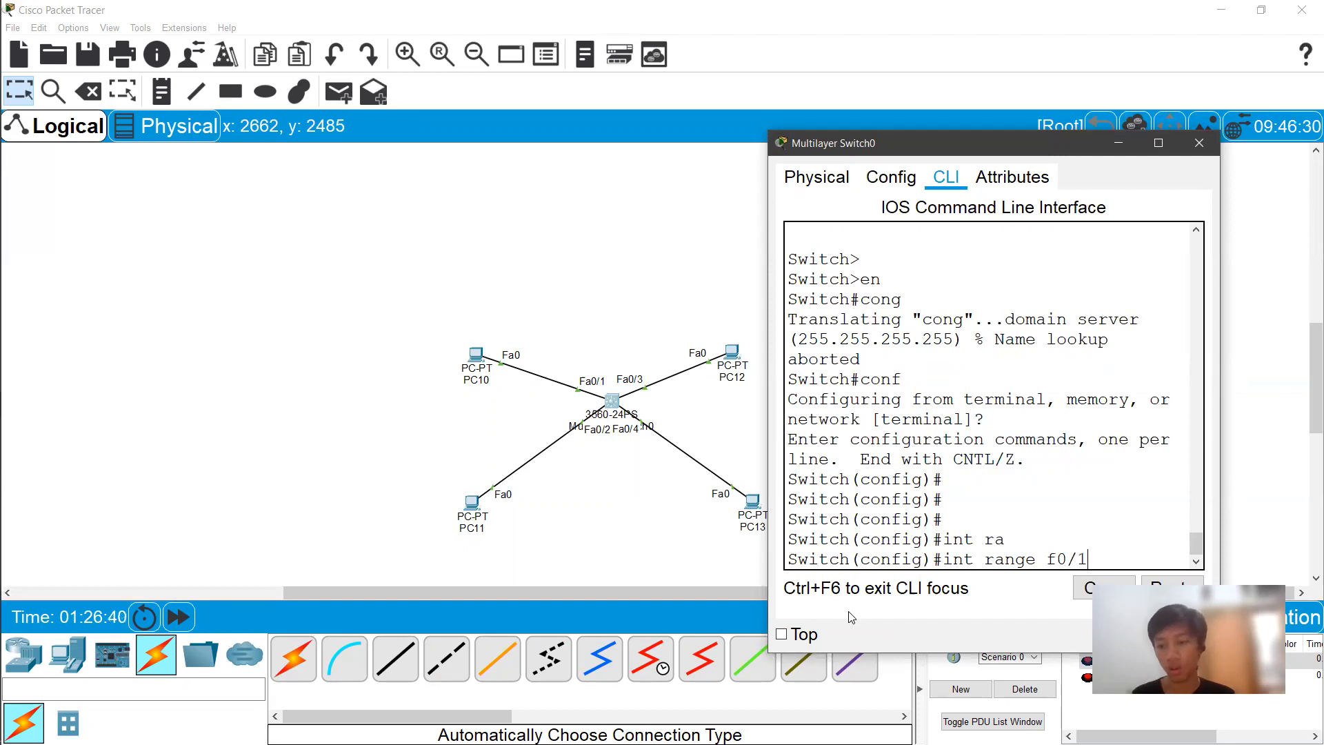
pyautogui.write('-')
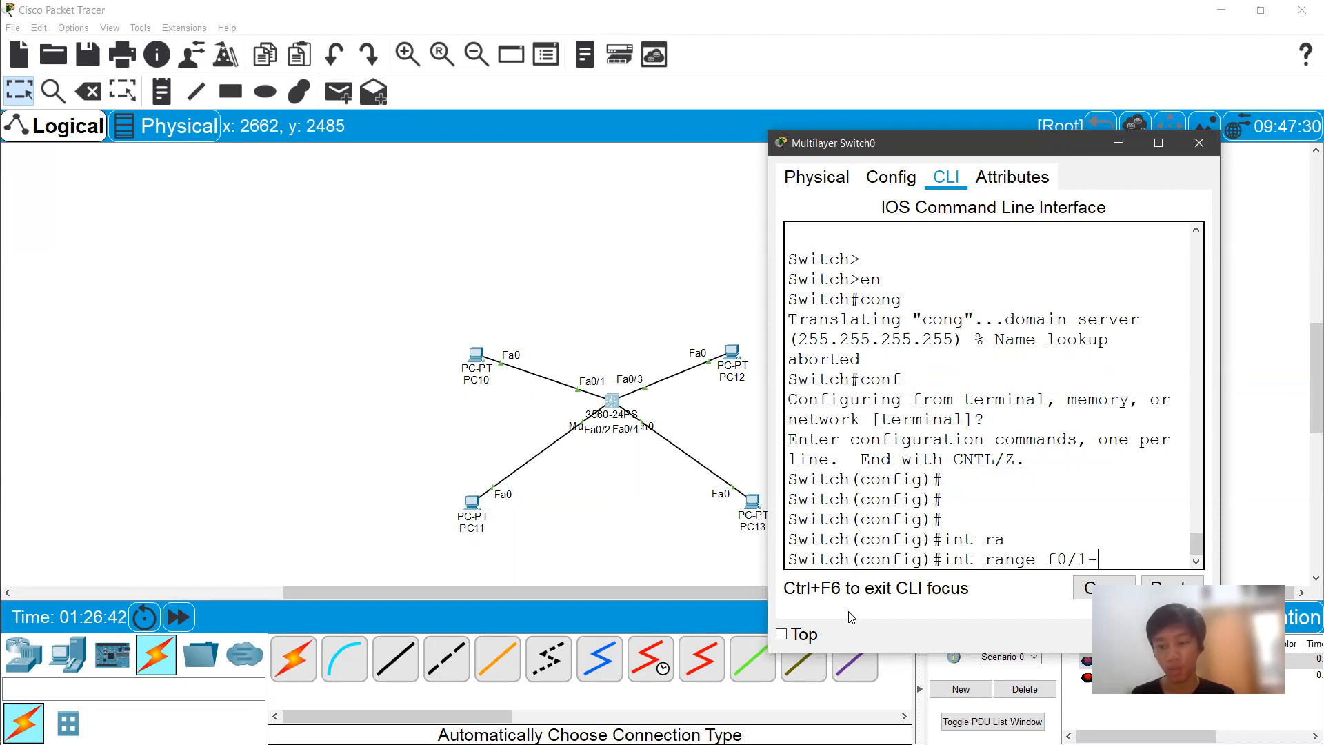
pyautogui.write('f0')
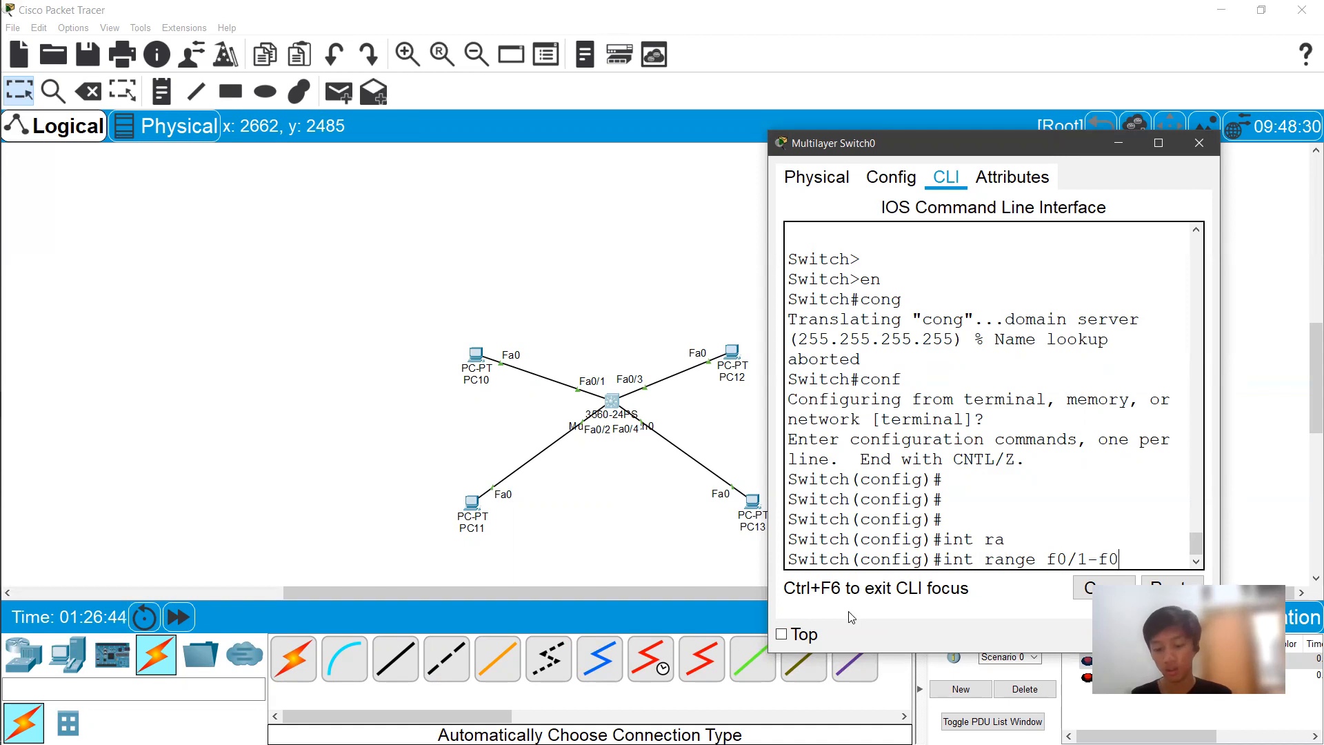
pyautogui.write('/2')
pyautogui.press('Return')
# Set the f0/1-f0/2 interface range to access mode with switchport mode acc
pyautogui.write('sm')
pyautogui.press('BackSpace')
pyautogui.write('w')
pyautogui.press('Tab')
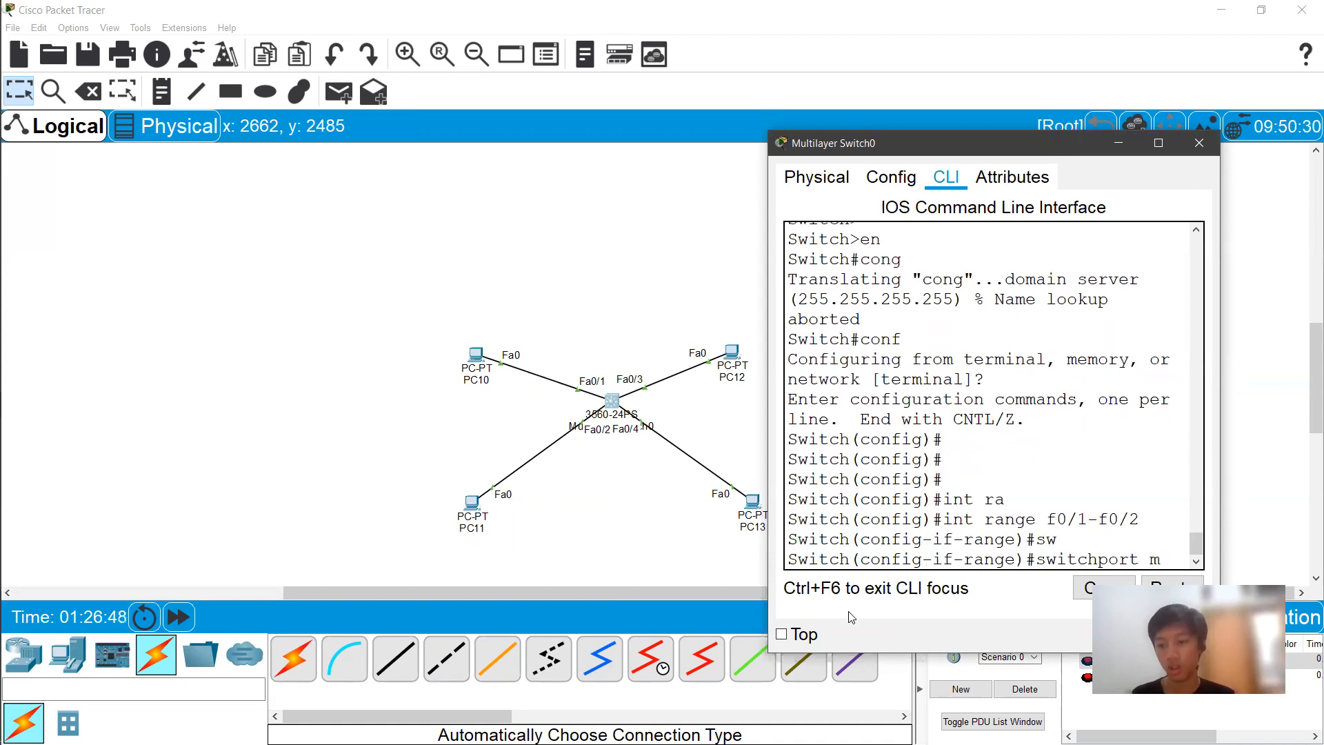
pyautogui.write('mo')
pyautogui.press('Tab')
pyautogui.write('acc')
pyautogui.press('Return')
# Assign the f0/1-f0/2 interface range to VLAN 10 with switchport access vlan 10
pyautogui.write('sw')
pyautogui.press('Tab')
pyautogui.write('acc')
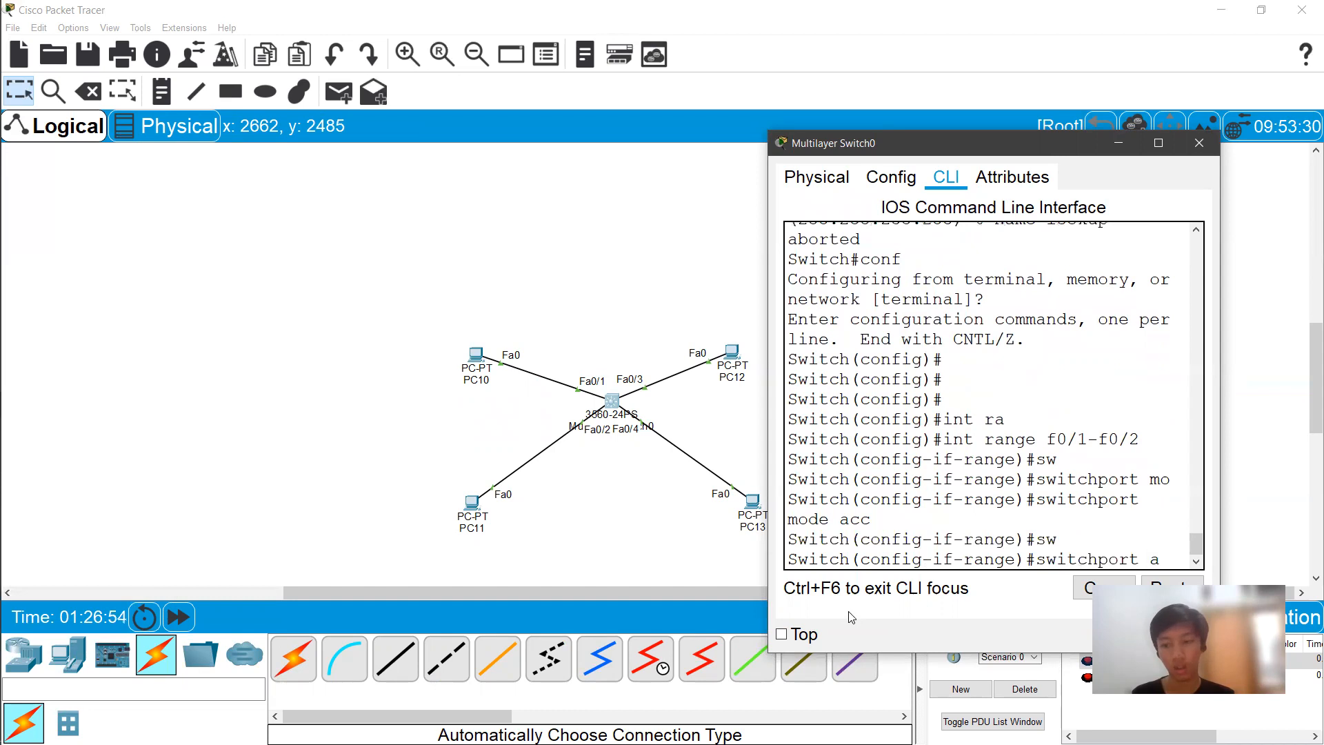
pyautogui.press('Tab')
pyautogui.write('vlan')
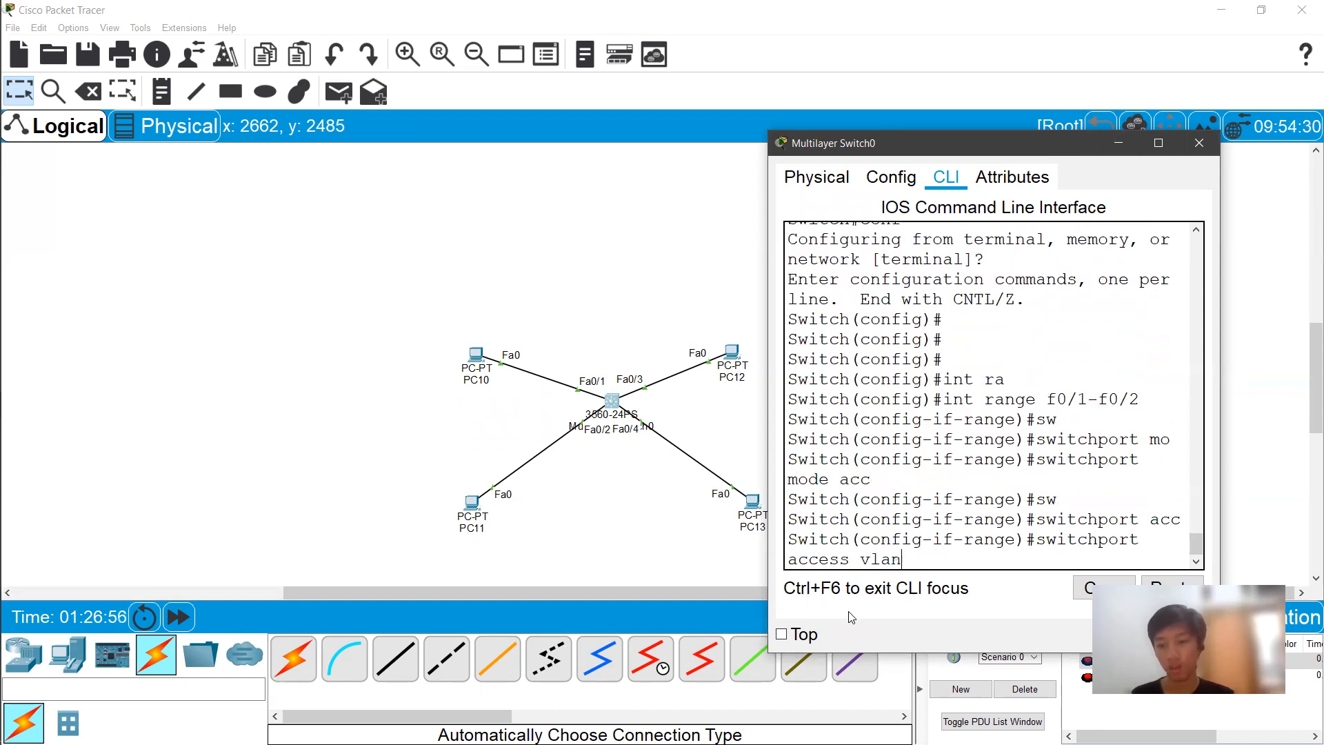
pyautogui.press('Return')
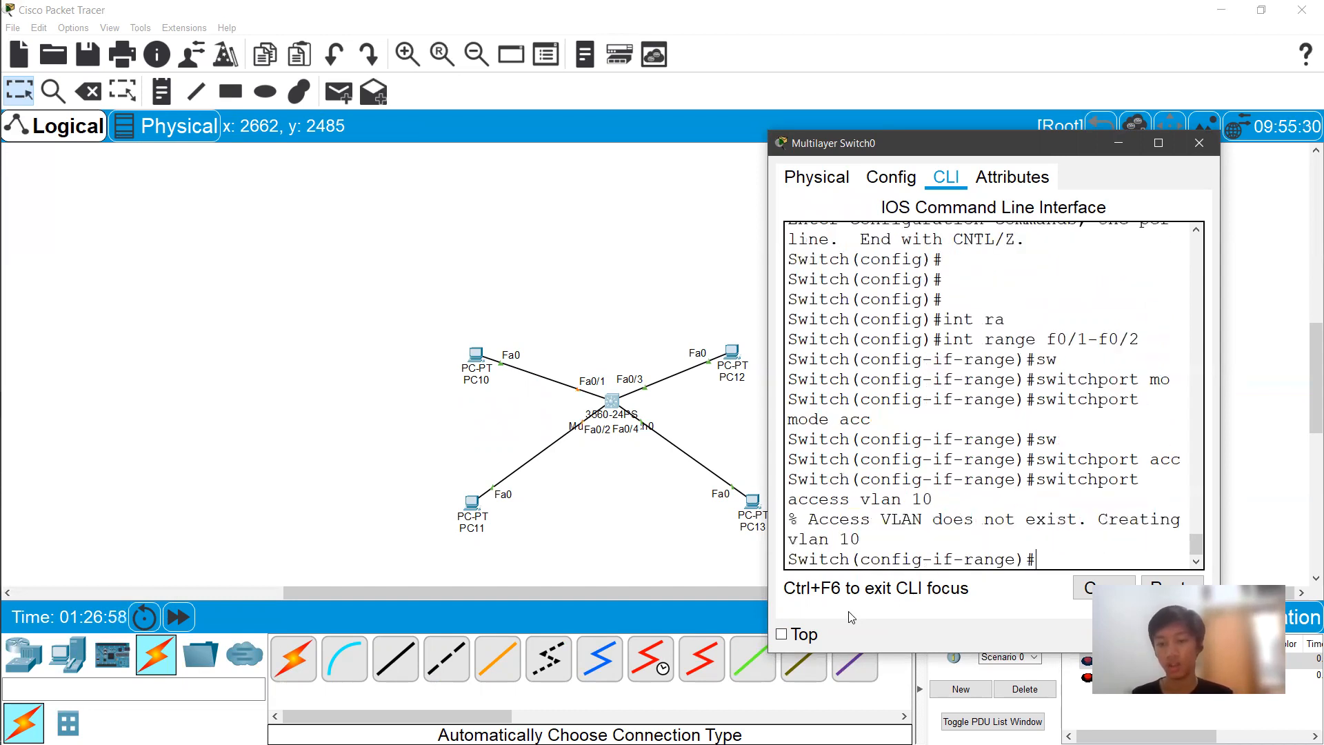
pyautogui.press('Return')
pyautogui.press('Return')
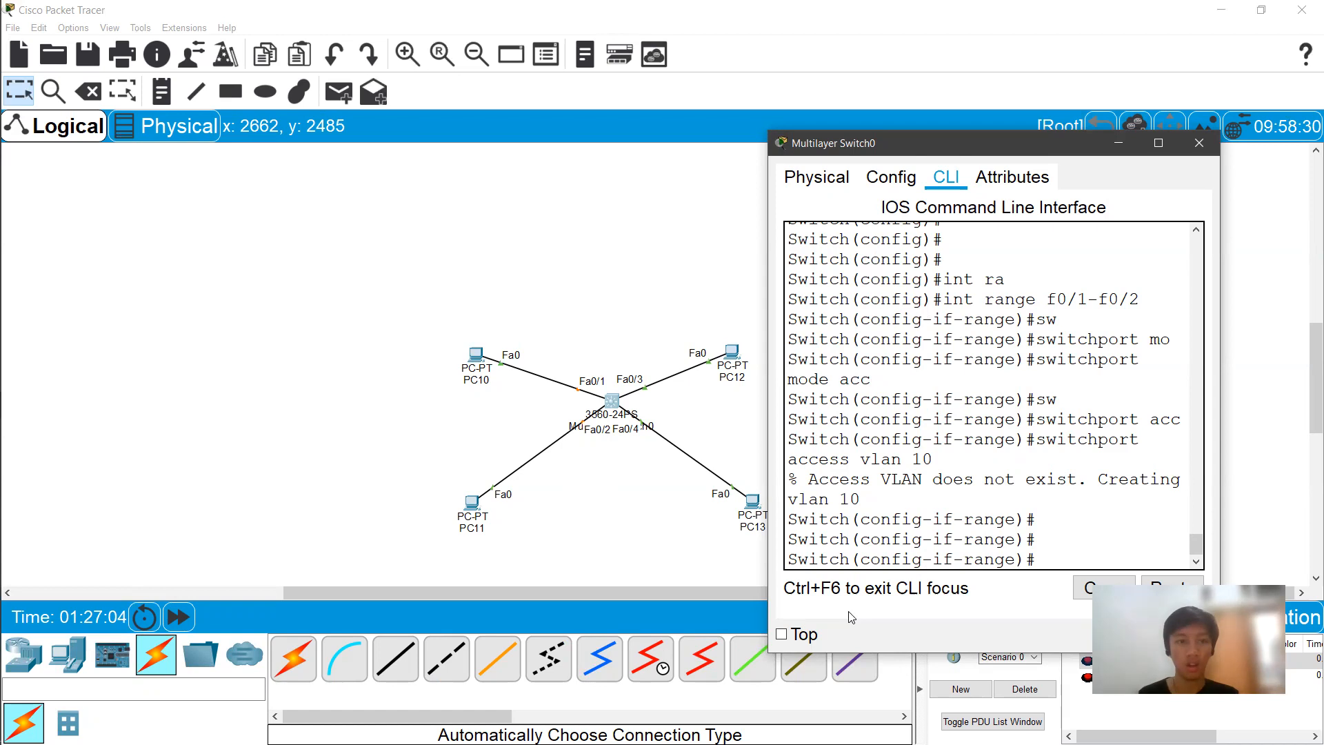
# Draw a rectangle with dark red fill and cyan outline around PC12 and PC13 in the workspace
pyautogui.click(230, 91)
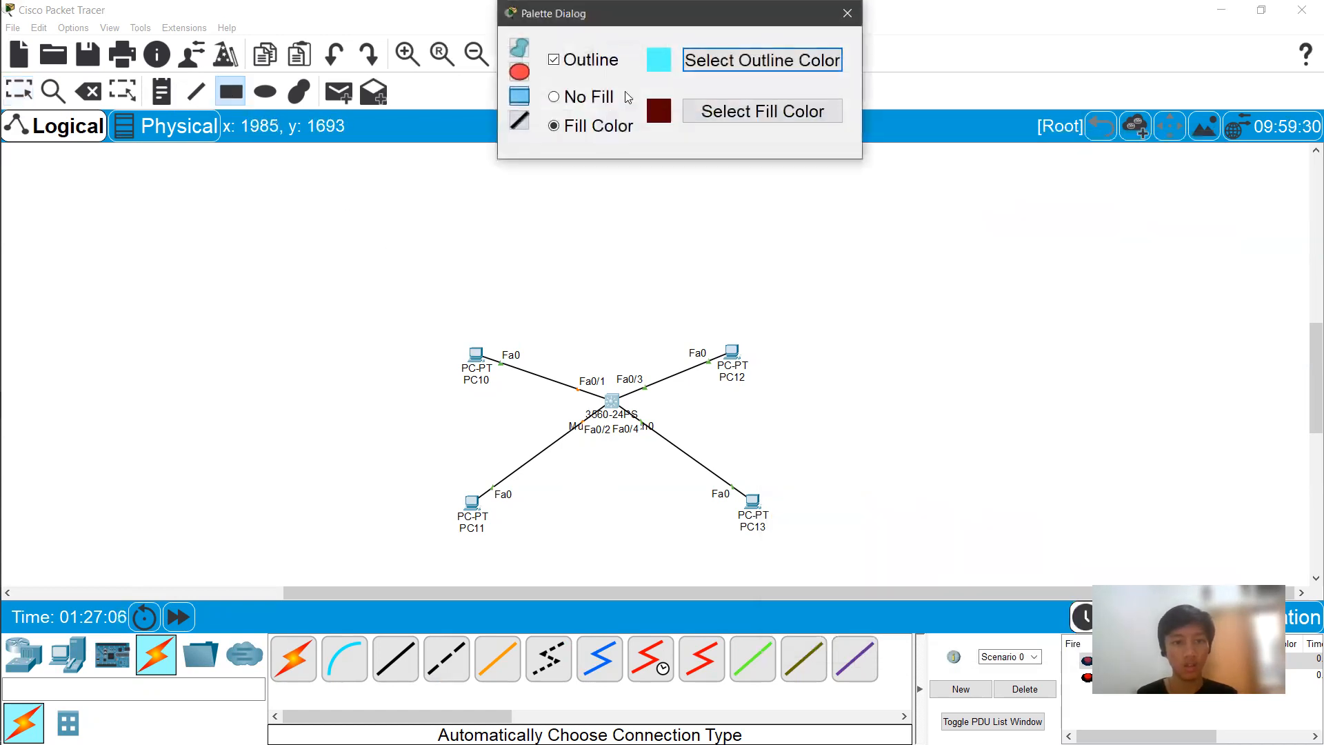
pyautogui.moveTo(691, 316); pyautogui.dragTo(806, 543)
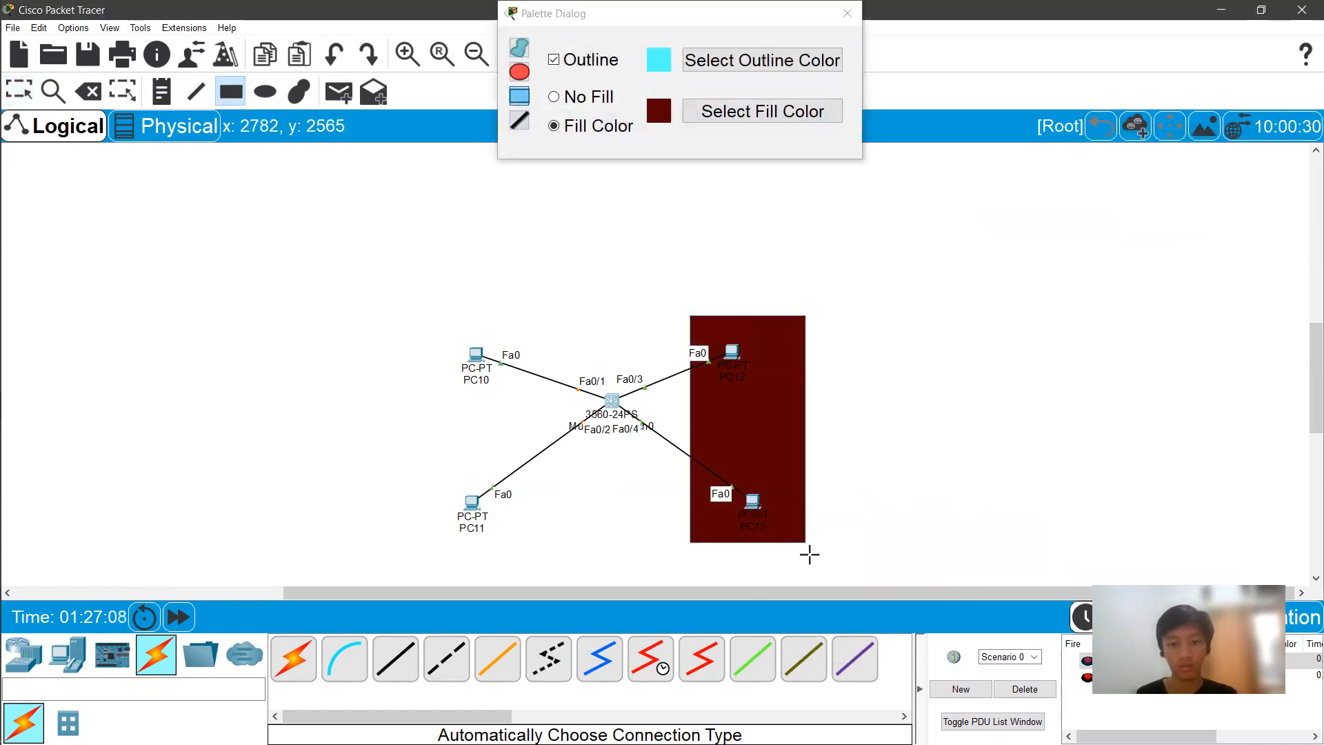
pyautogui.click(702, 67)
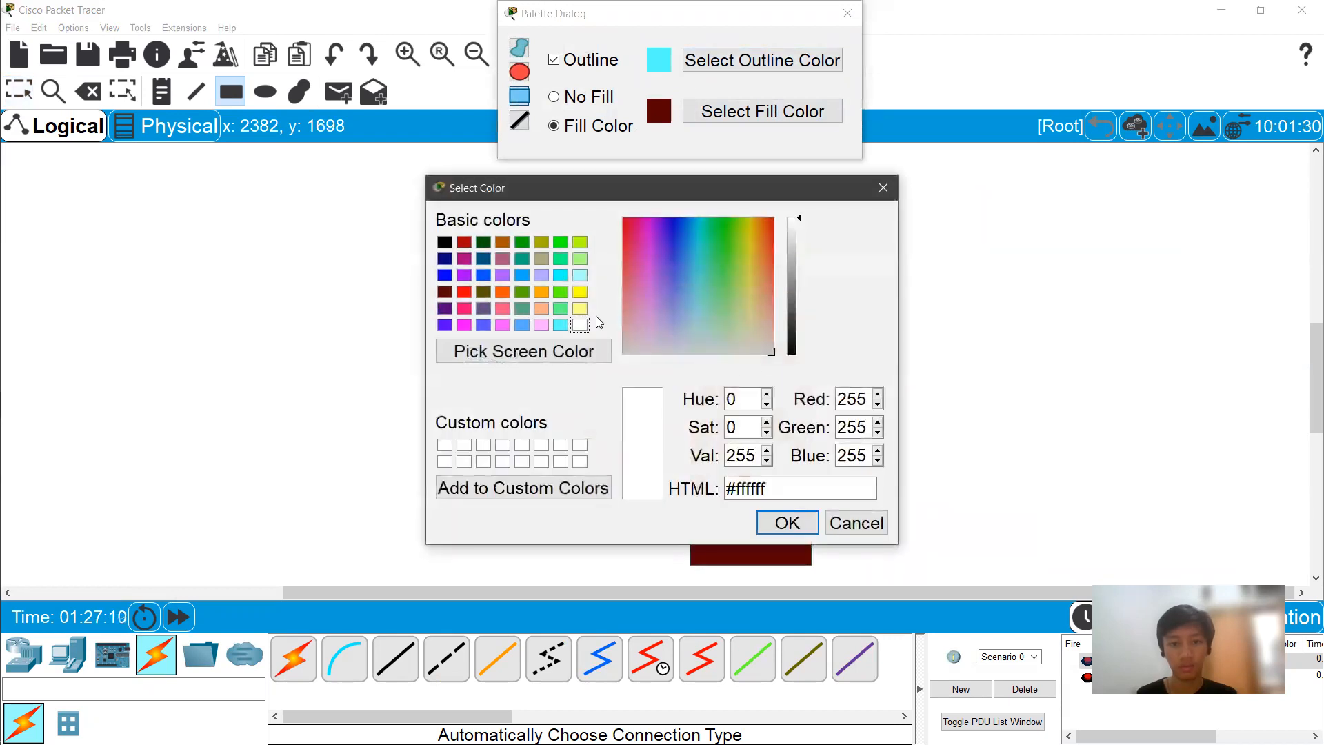
pyautogui.click(883, 188)
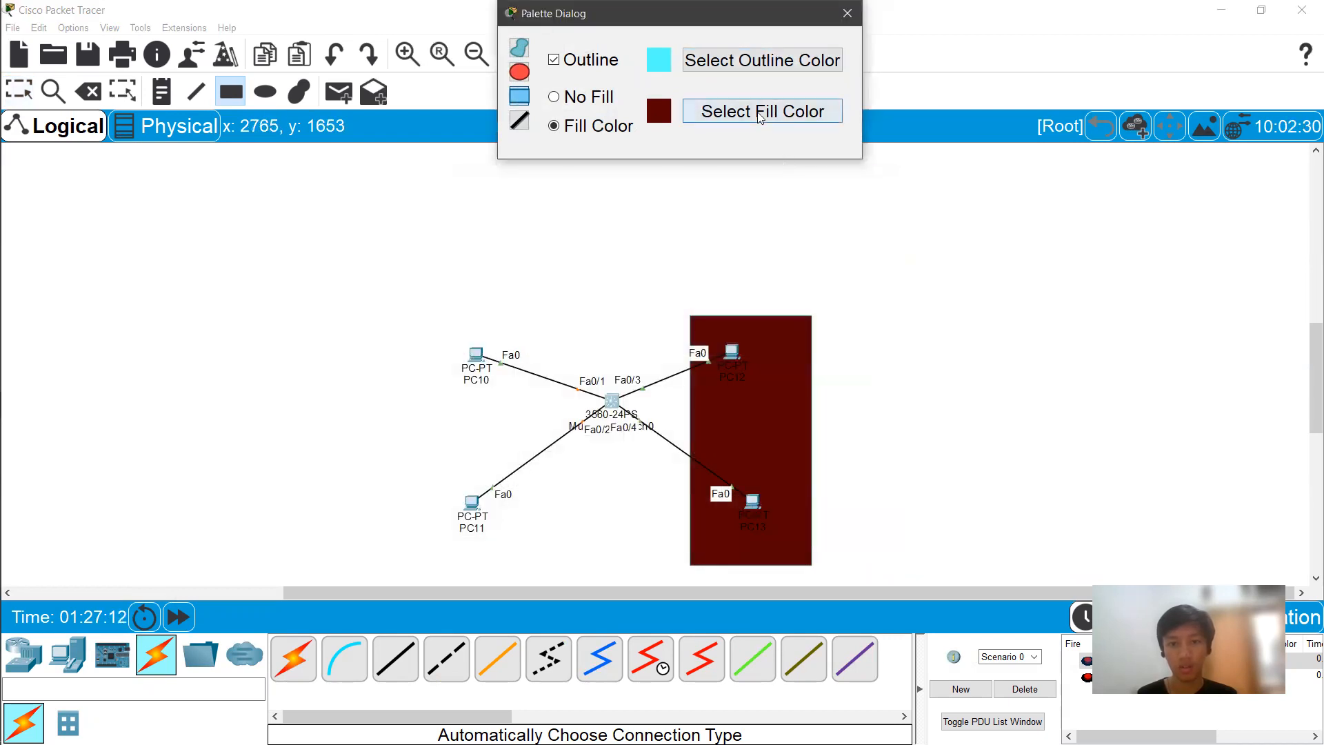
# Set the fill colour to yellow (#ffff00) and draw a rectangle around PC10 and PC11
pyautogui.click(729, 111)
pyautogui.click(580, 292)
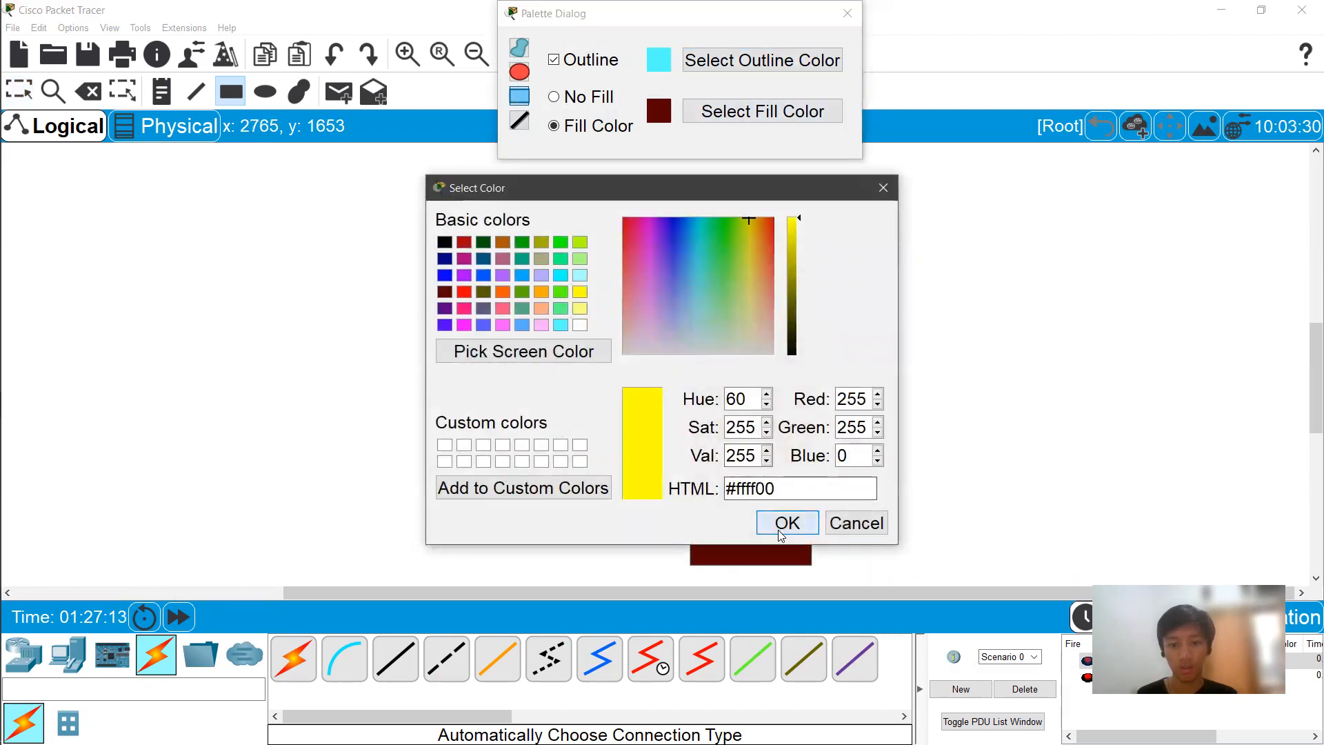
pyautogui.click(786, 523)
pyautogui.moveTo(406, 301); pyautogui.dragTo(556, 569)
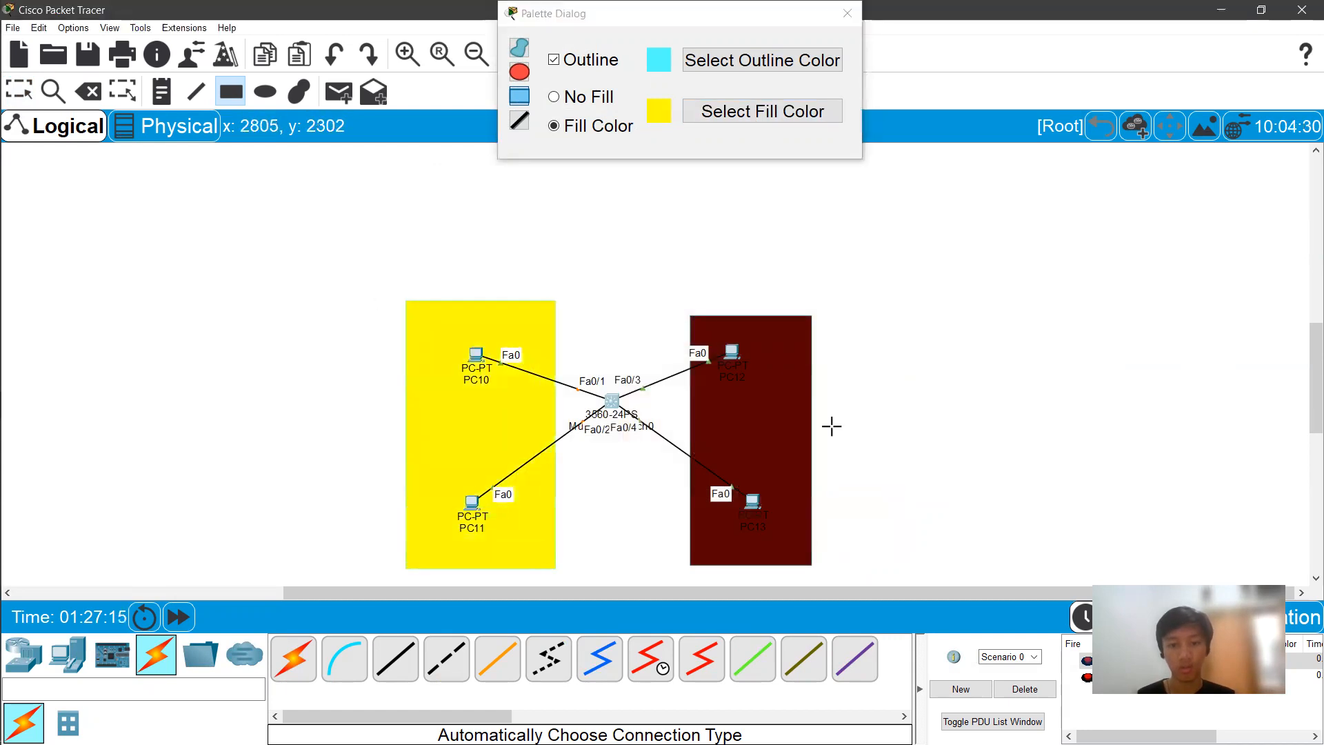
pyautogui.press('Escape')
# Return to Multilayer Switch0's command line and exit the f0/1-f0/2 range to global configuration mode
pyautogui.hotkey('alt', 'Tab')
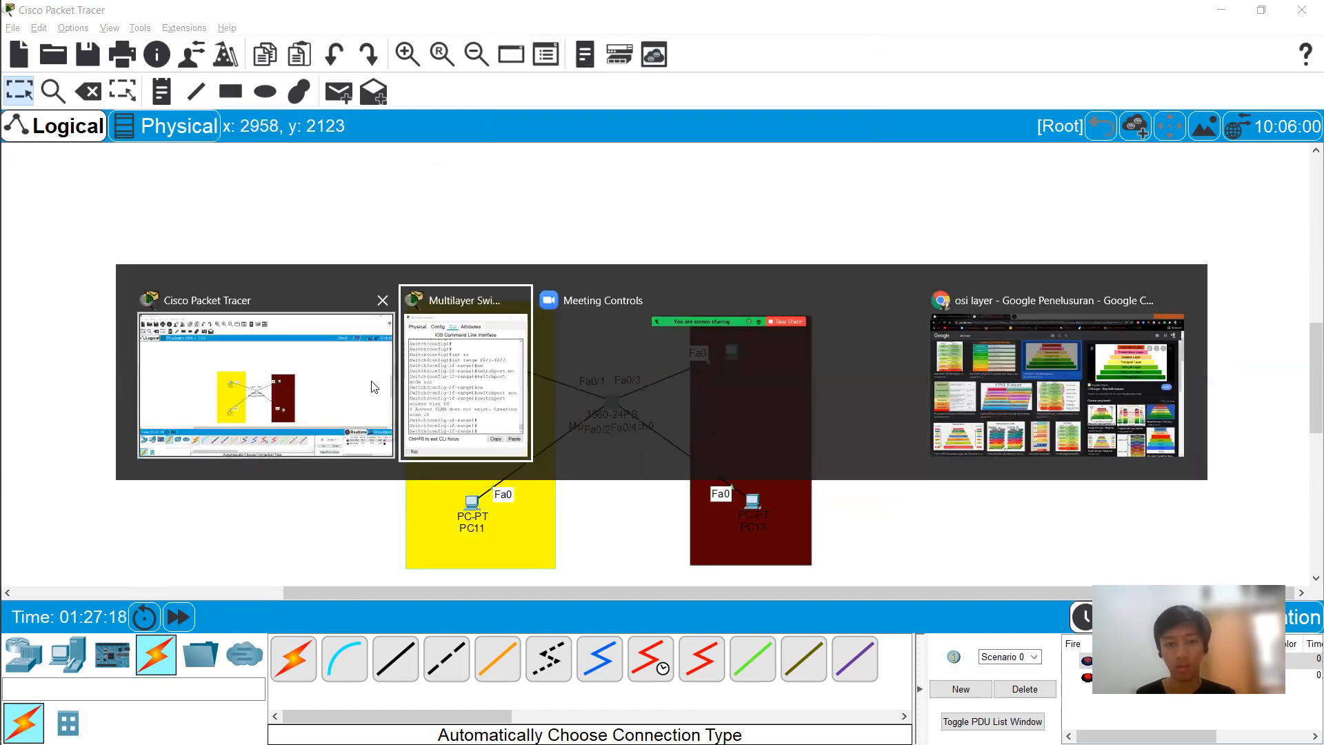
pyautogui.click(463, 404)
pyautogui.press('Return')
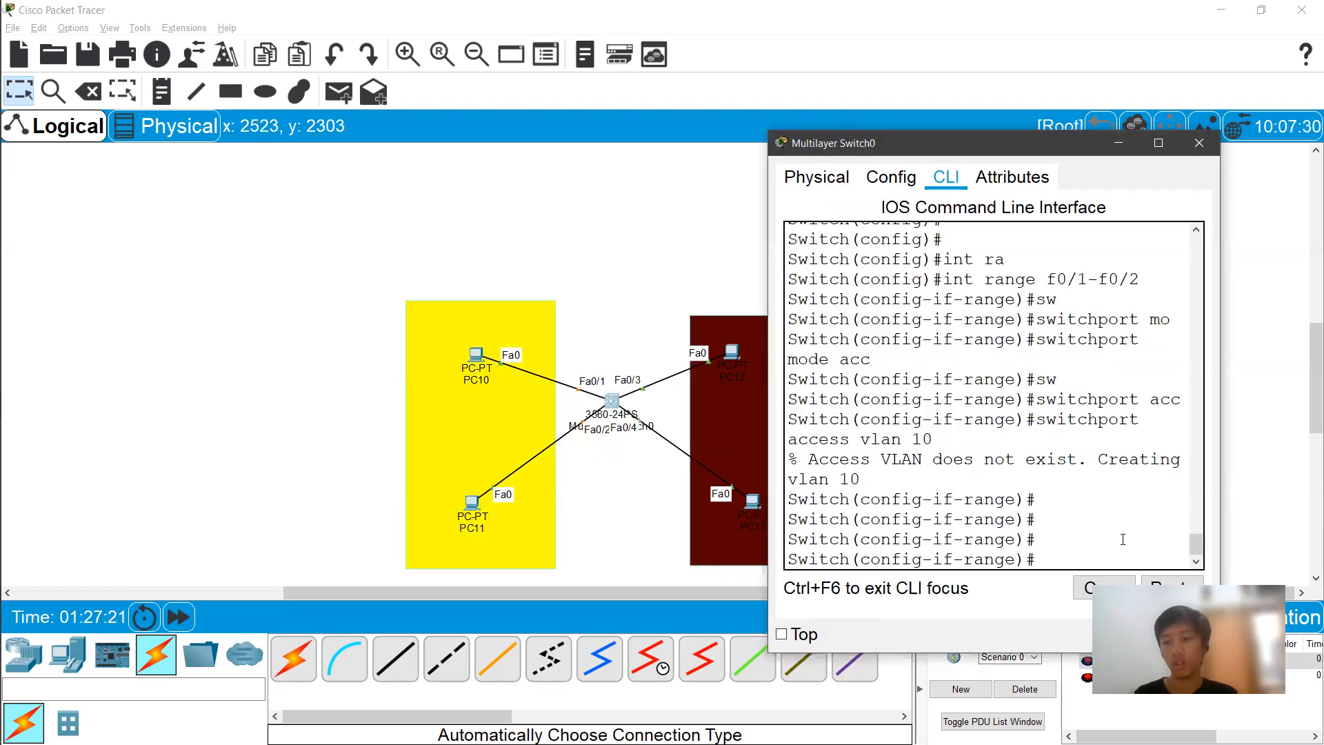
pyautogui.write('int')
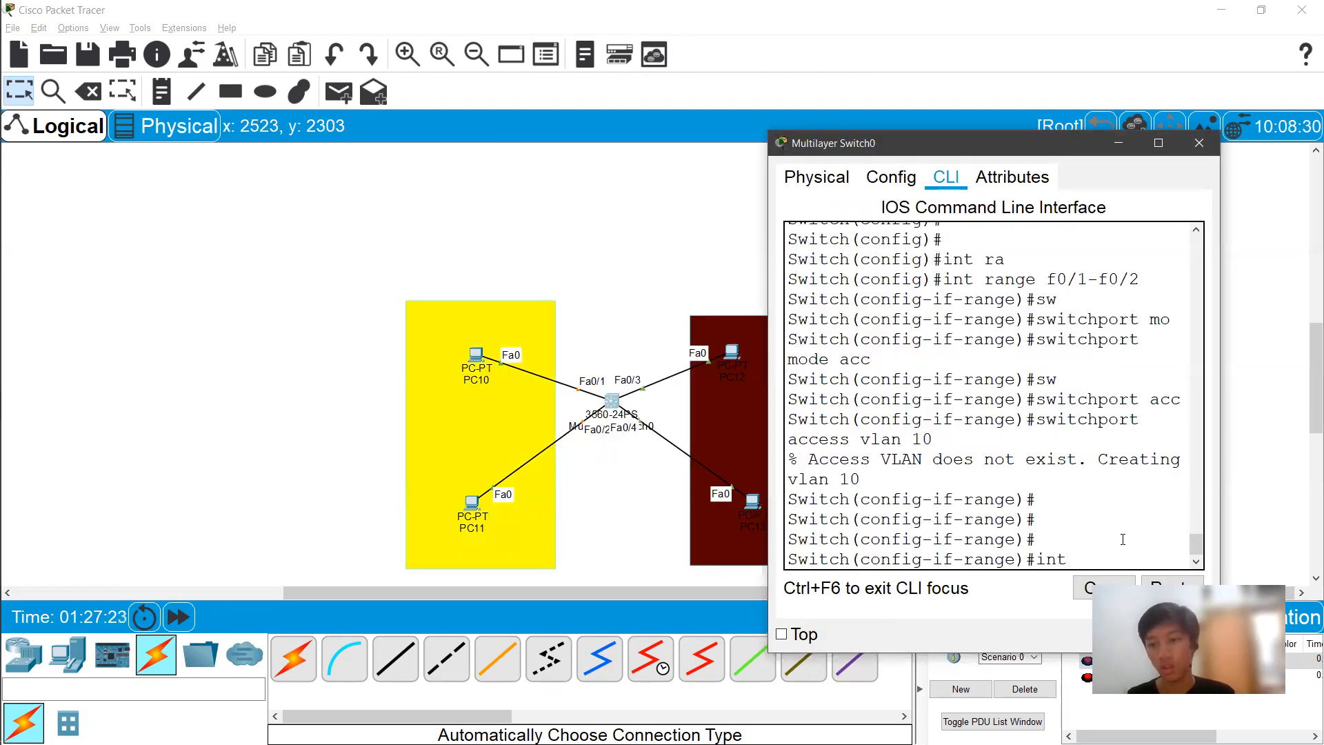
pyautogui.press('Tab')
pyautogui.write('exit')
pyautogui.press('Return')
# Enter configuration of the interface range f0/3-4 on Multilayer Switch0
pyautogui.write('int')
pyautogui.press('Tab')
pyautogui.write('ra')
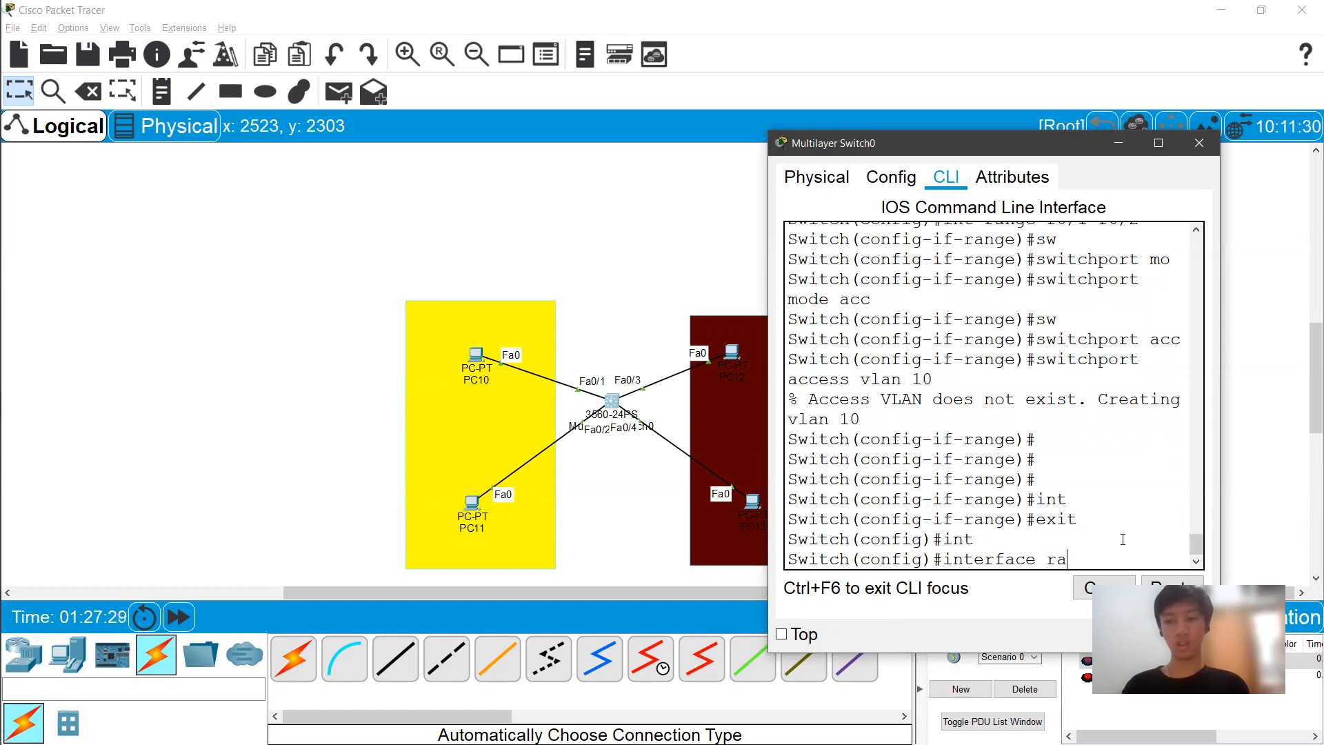
pyautogui.press('Tab')
pyautogui.write('f0/3')
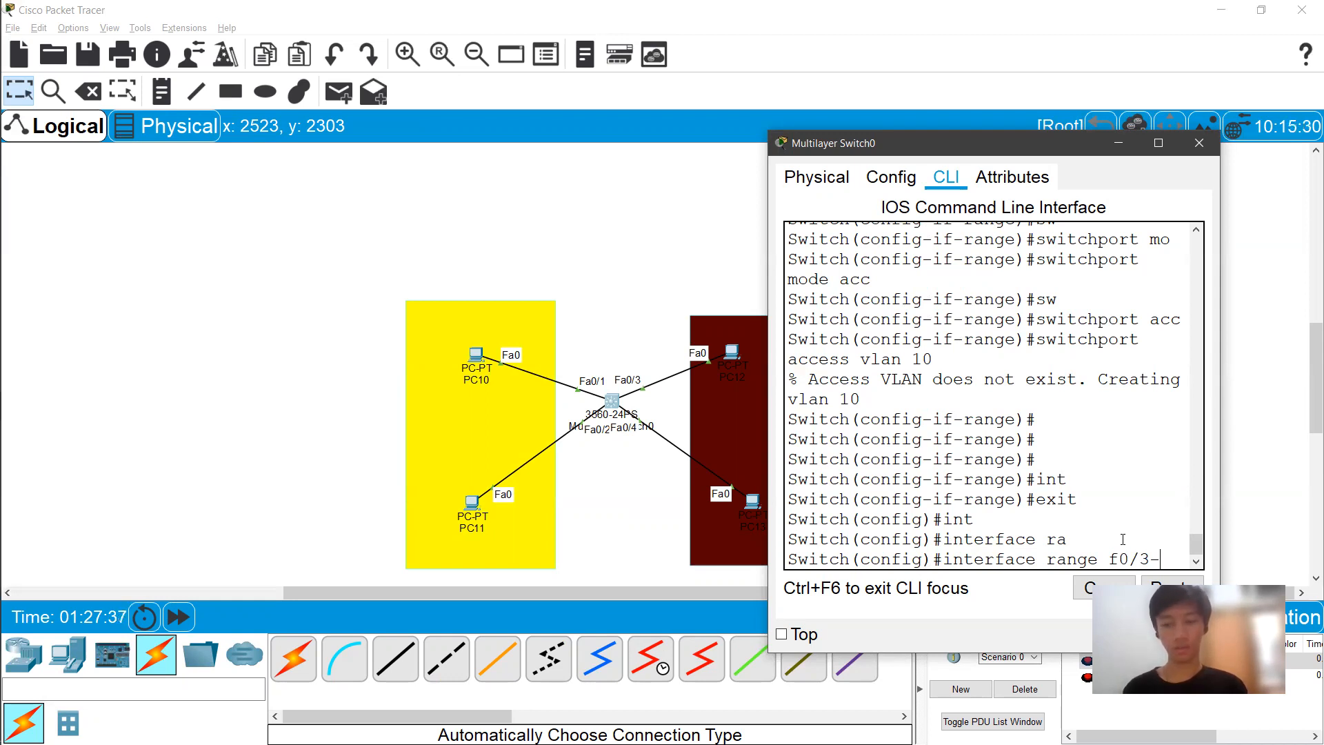
pyautogui.scroll(2, 1198, 414)
pyautogui.scroll(-2, 1158, 414)
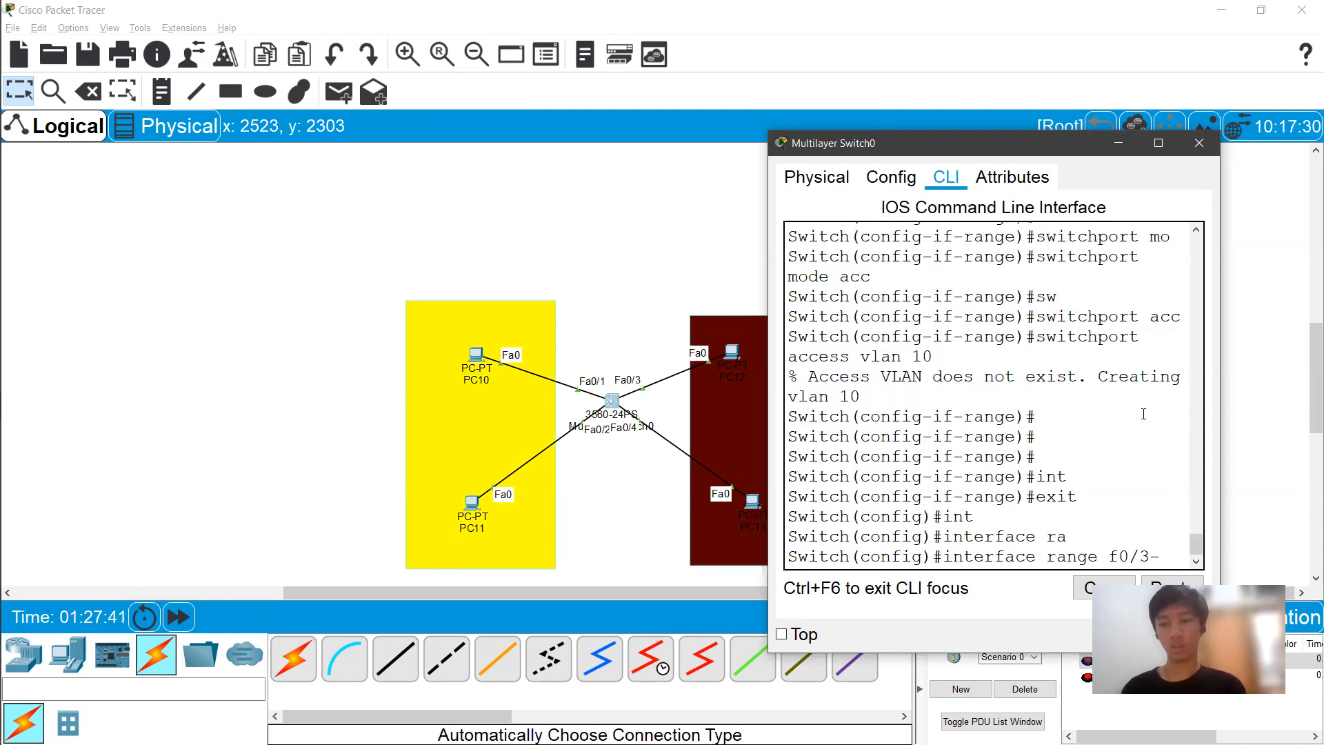
pyautogui.press('Return')
# Set the f0/3-4 range to access mode with sw m a and assign it to VLAN 20 with sw acc vlan 20
pyautogui.write('swm')
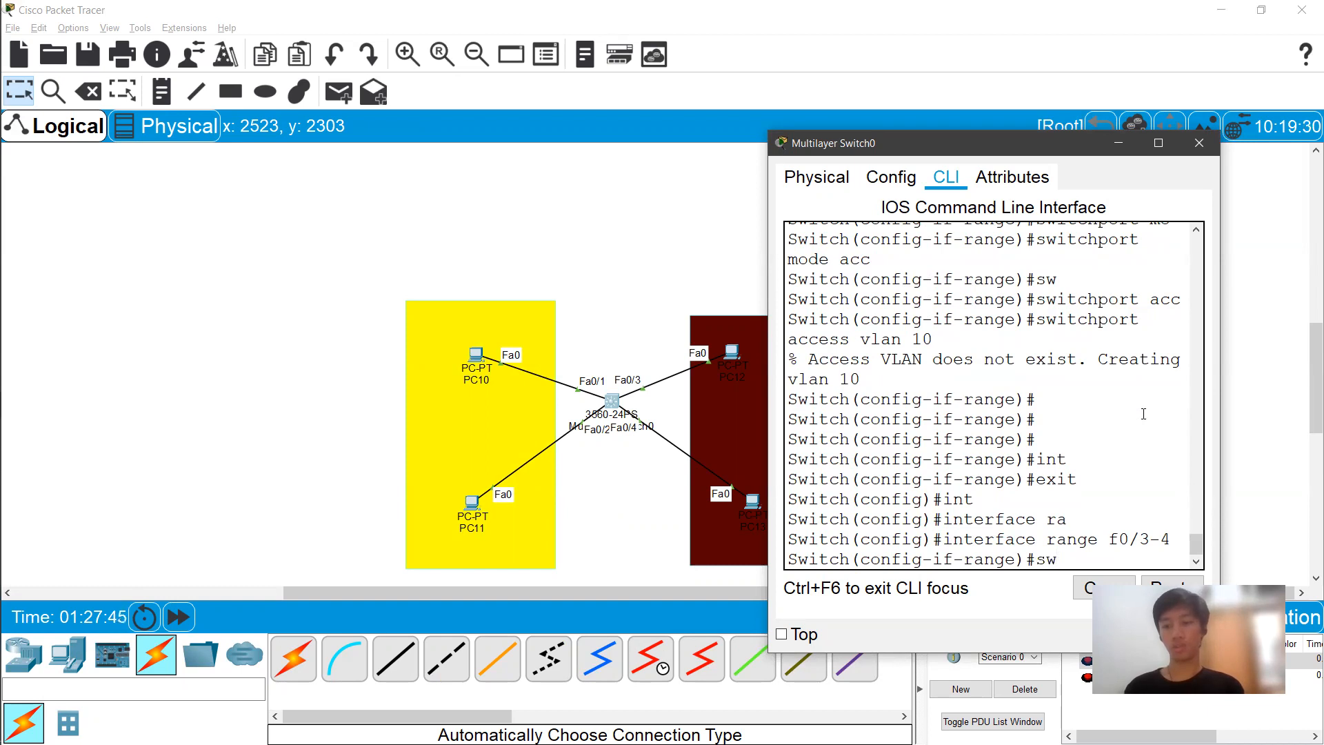
pyautogui.press('Return')
pyautogui.write('sw a')
pyautogui.write(' vka')
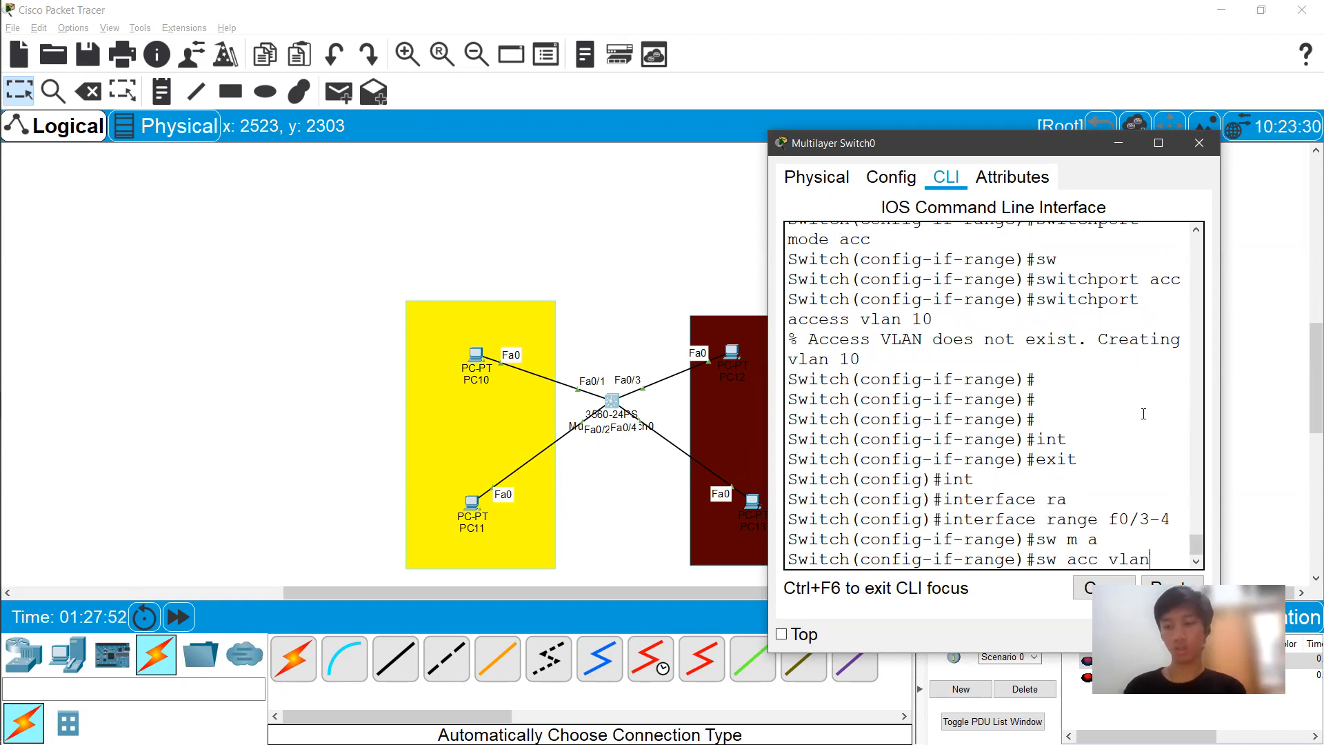
pyautogui.press('Return')
pyautogui.press('Return')
pyautogui.press('Return')
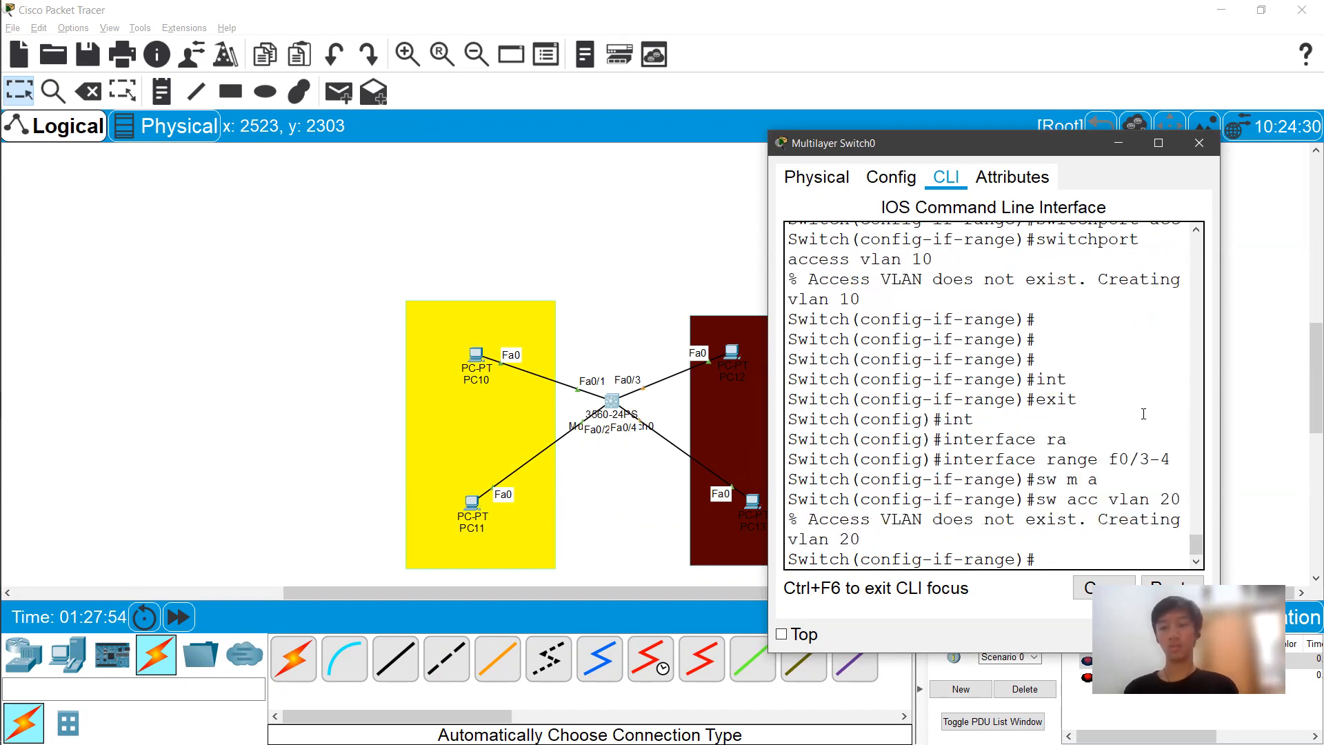
# Display the brief VLAN table of Multilayer Switch0 with do sh vlan br
pyautogui.write('di9')
pyautogui.press('BackSpace')
pyautogui.press('BackSpace')
pyautogui.press('BackSpace')
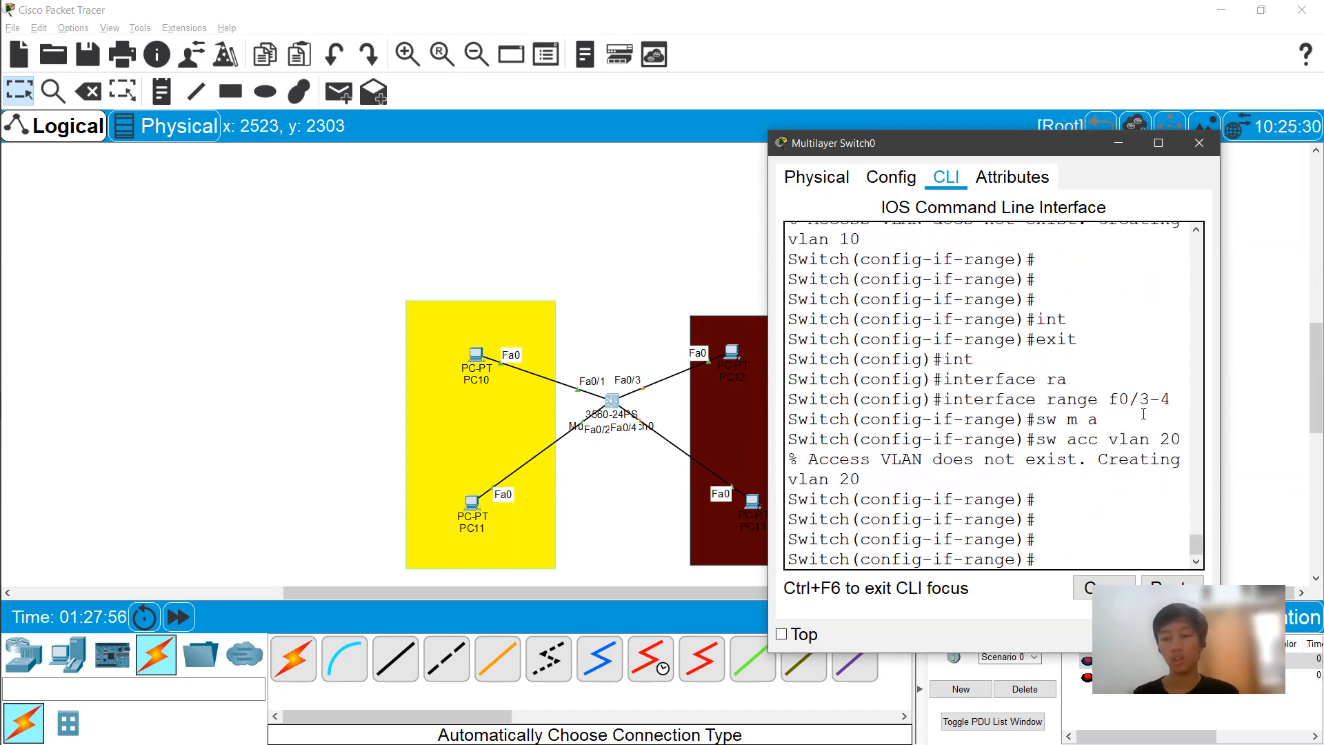
pyautogui.write('do shw')
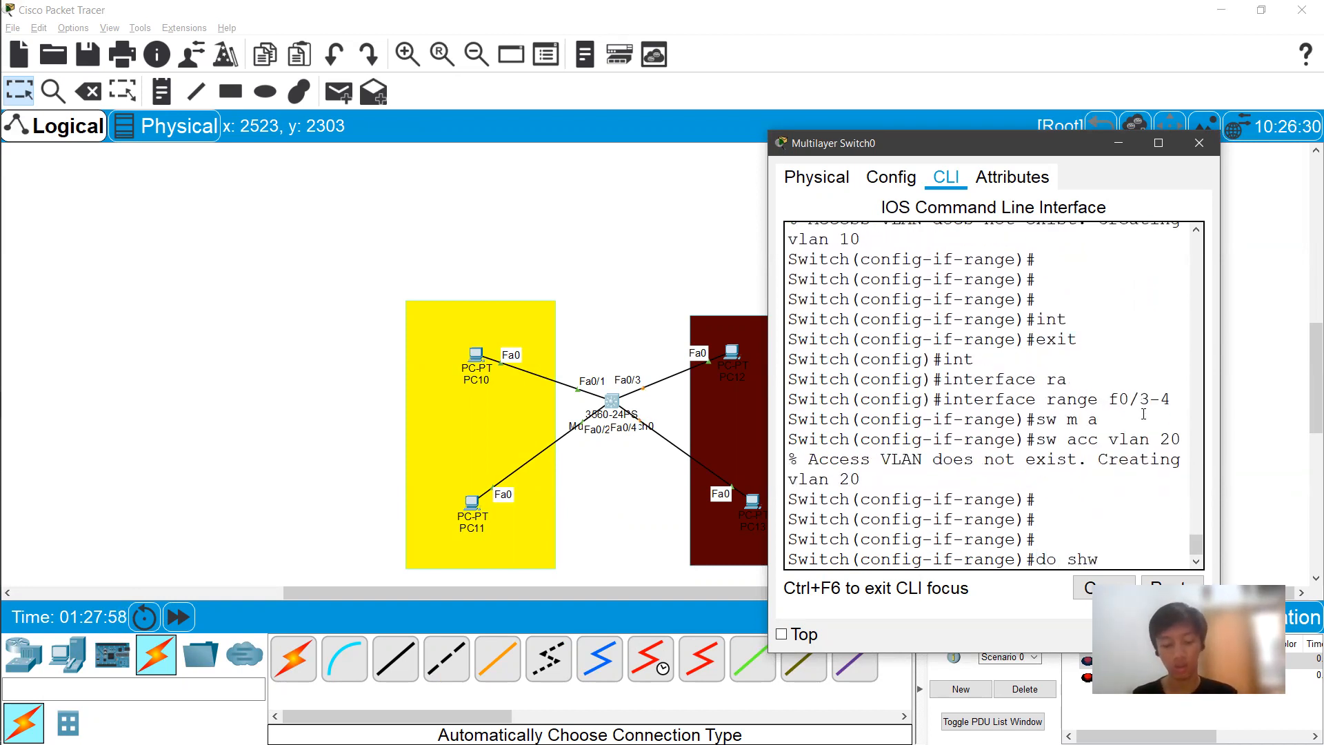
pyautogui.press('BackSpace')
pyautogui.press('BackSpace')
pyautogui.write('sh')
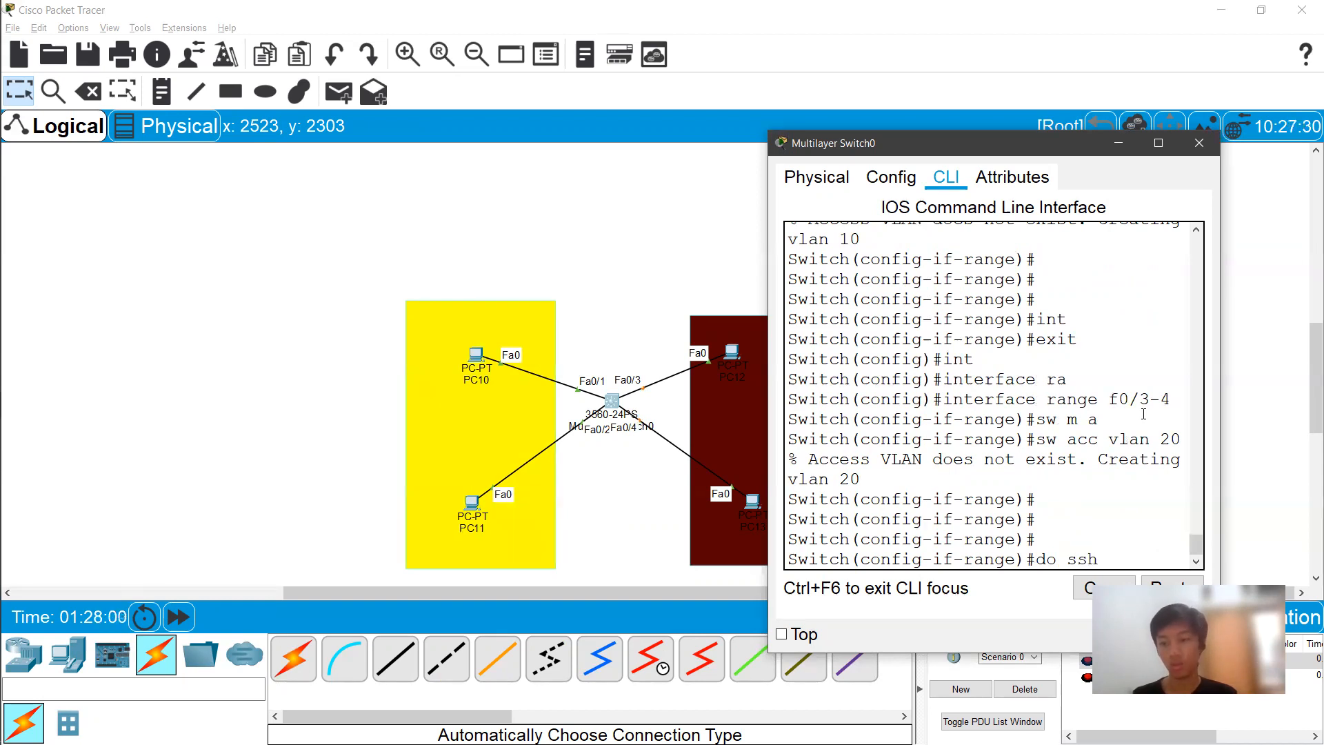
pyautogui.press('BackSpace')
pyautogui.press('BackSpace')
pyautogui.write('h vlan')
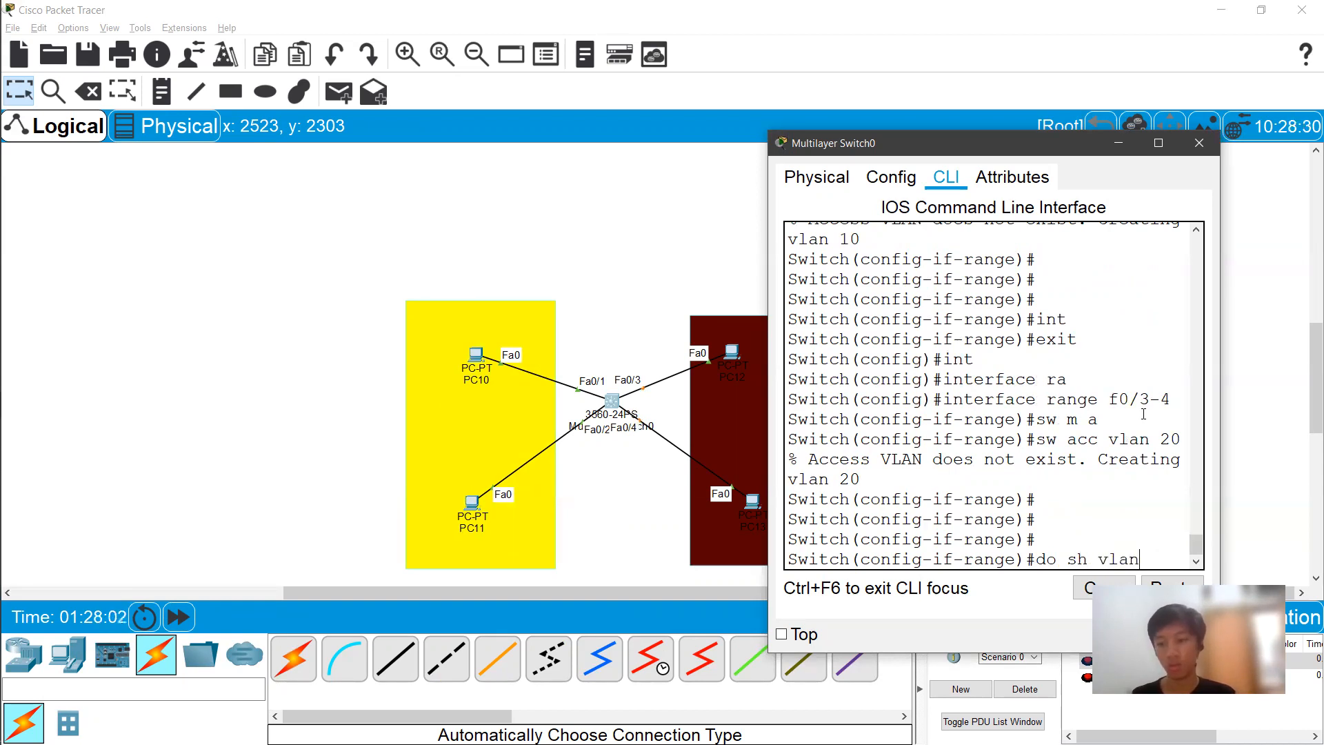
pyautogui.write(' bt')
pyautogui.press('BackSpace')
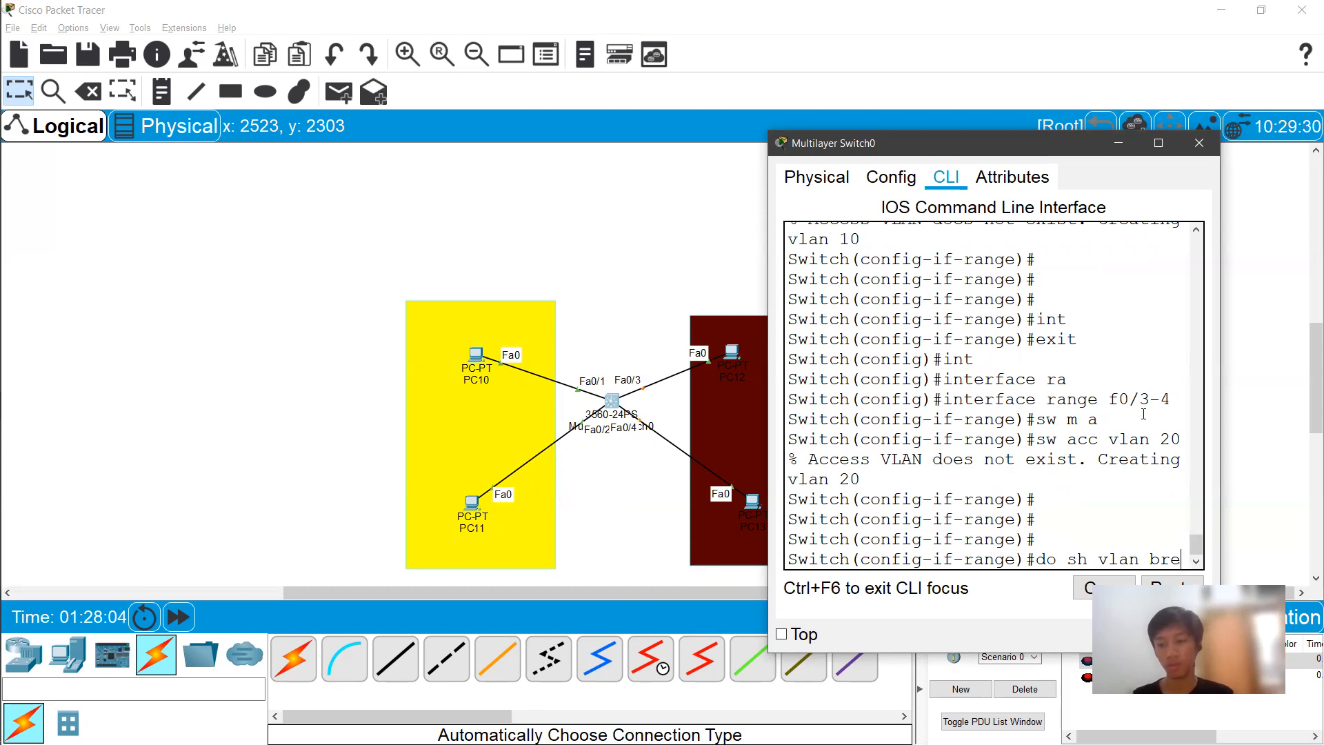
pyautogui.write('re')
pyautogui.press('BackSpace')
pyautogui.press('Return')
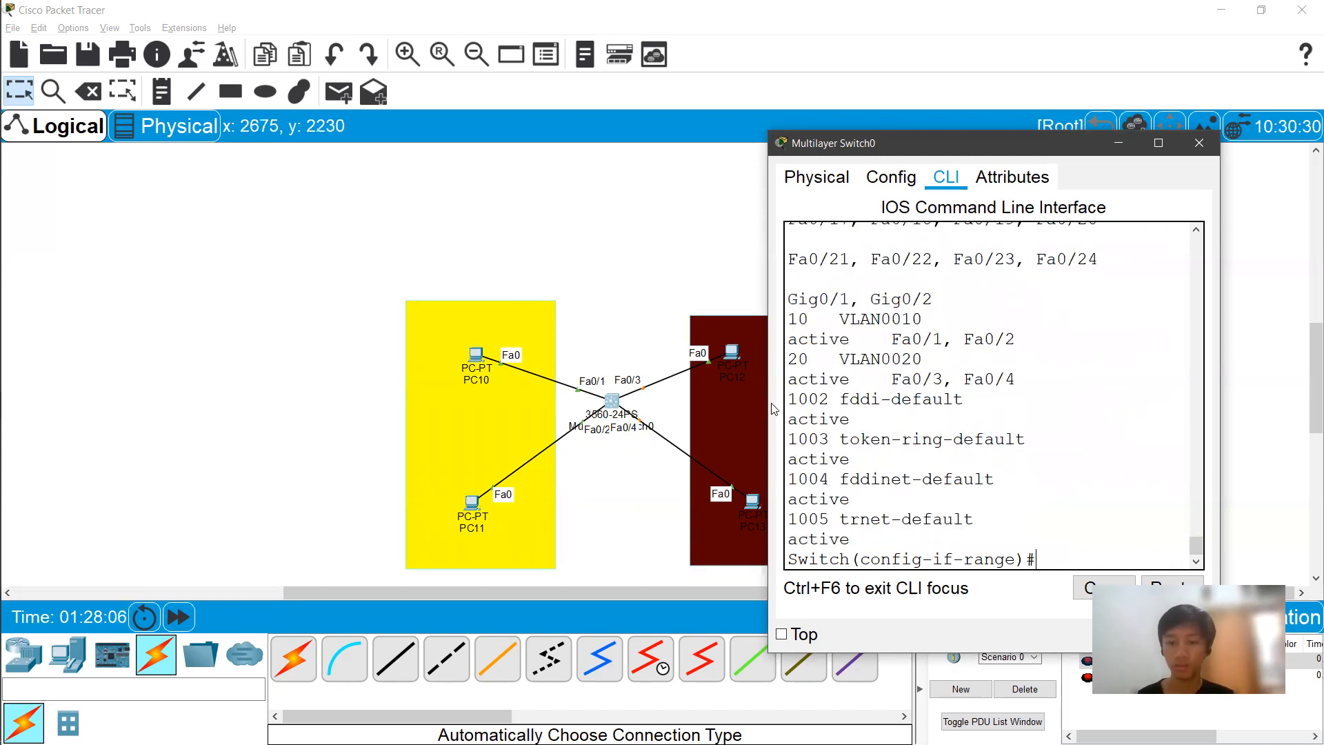
# Widen the Multilayer Switch0 window to examine the ports listed for VLANs 10 and 20, and close it
pyautogui.moveTo(763, 403); pyautogui.dragTo(803, 435)
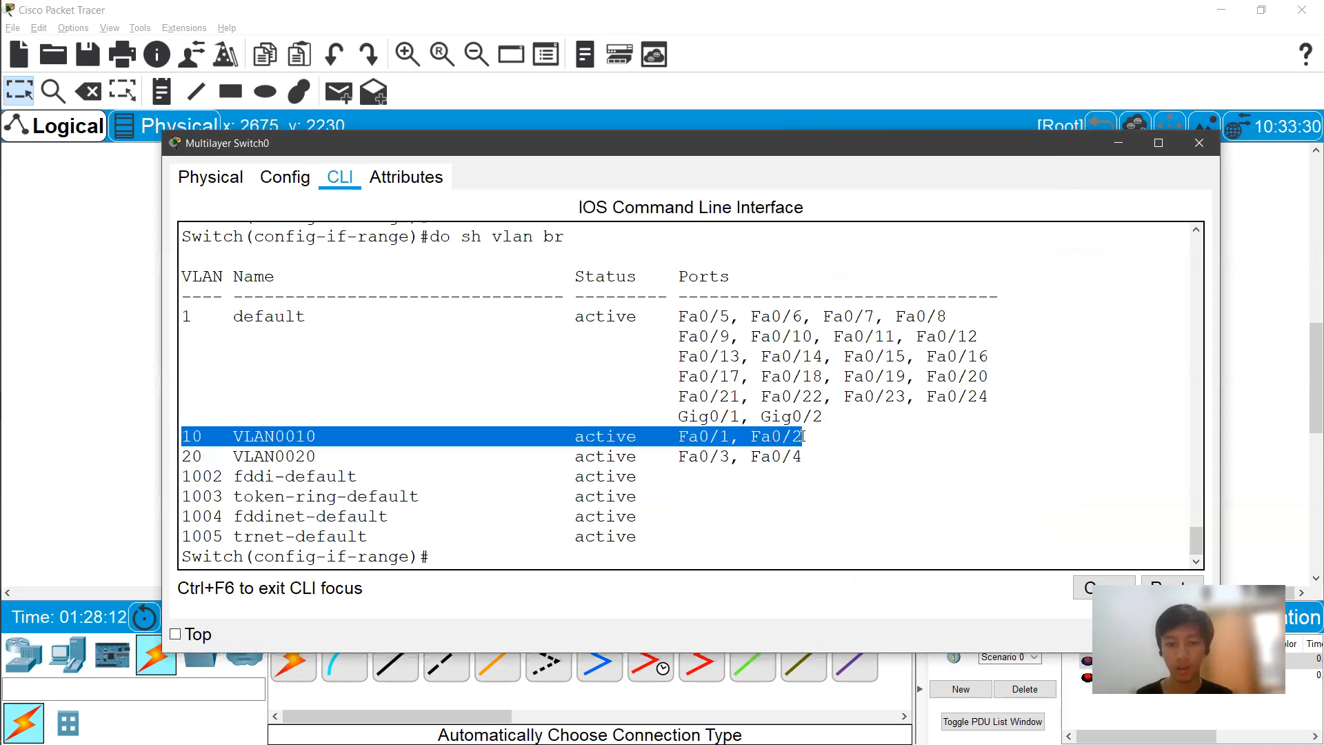
pyautogui.moveTo(185, 455); pyautogui.dragTo(810, 462)
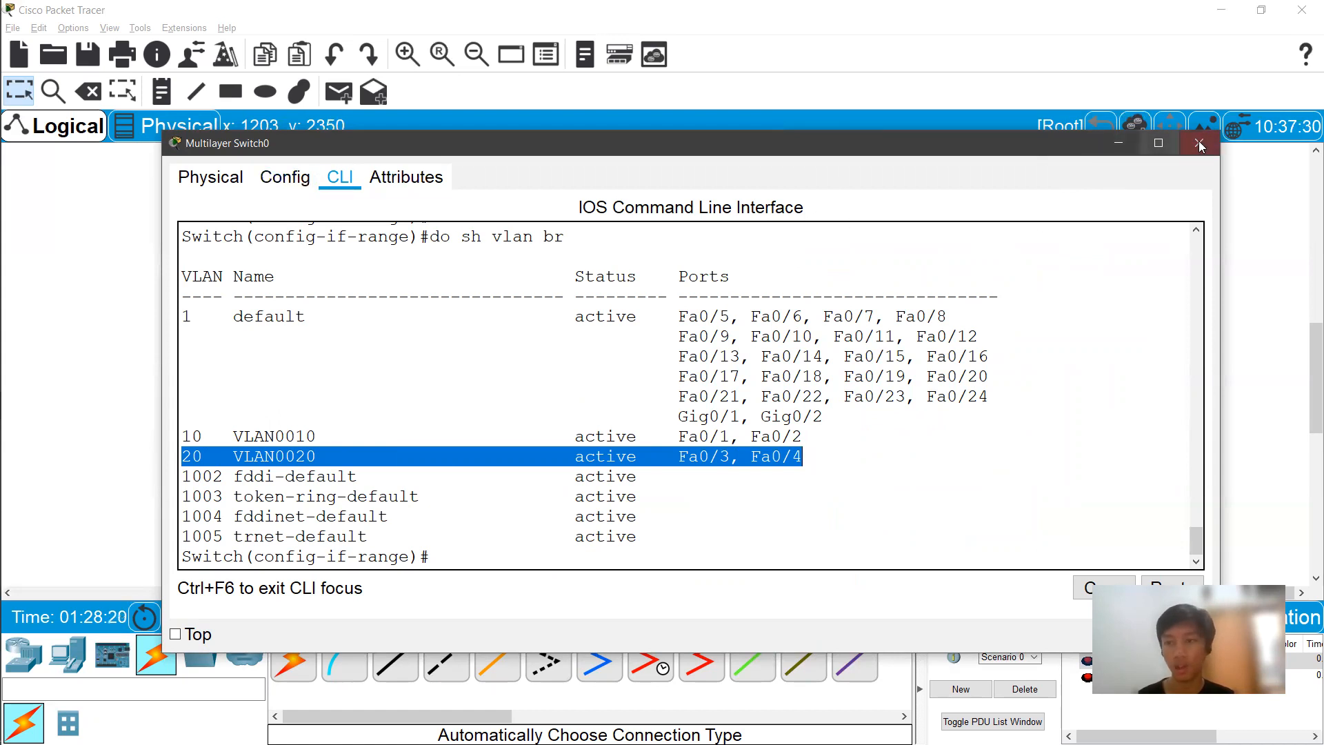
pyautogui.click(340, 185)
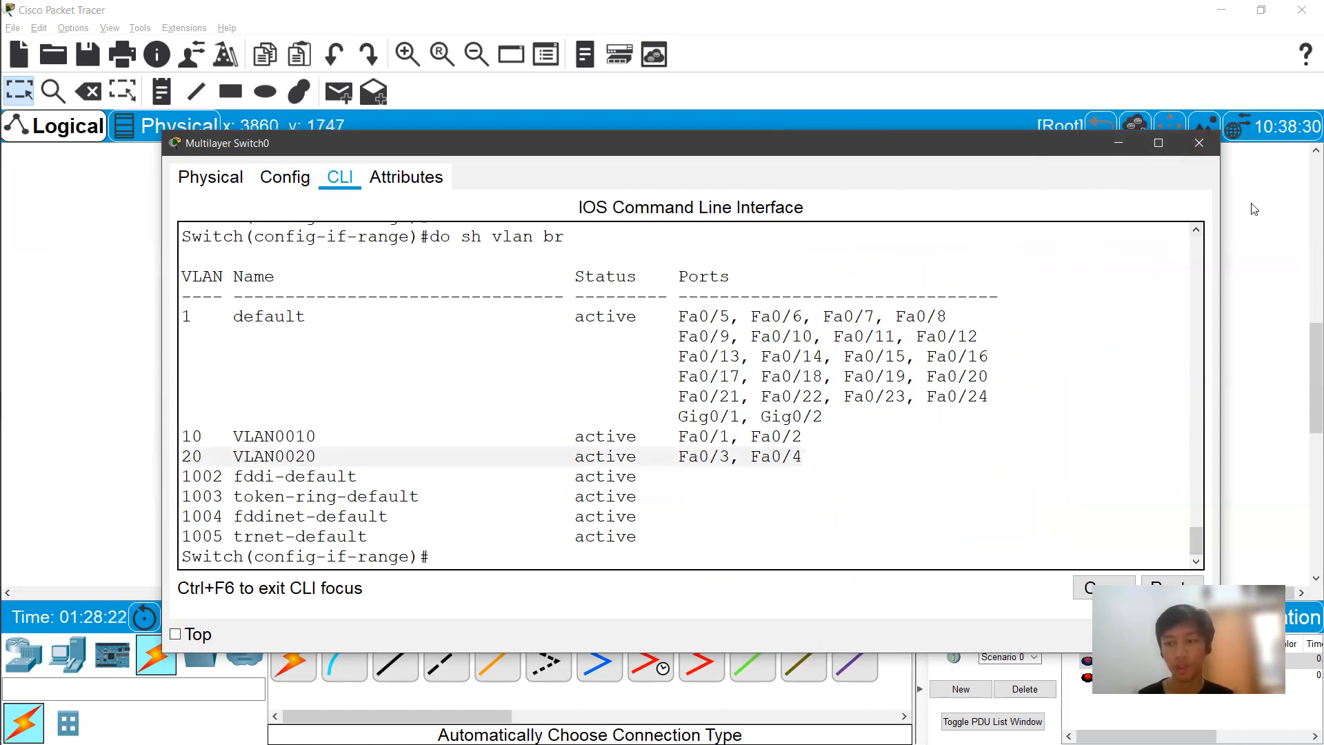
pyautogui.click(1197, 146)
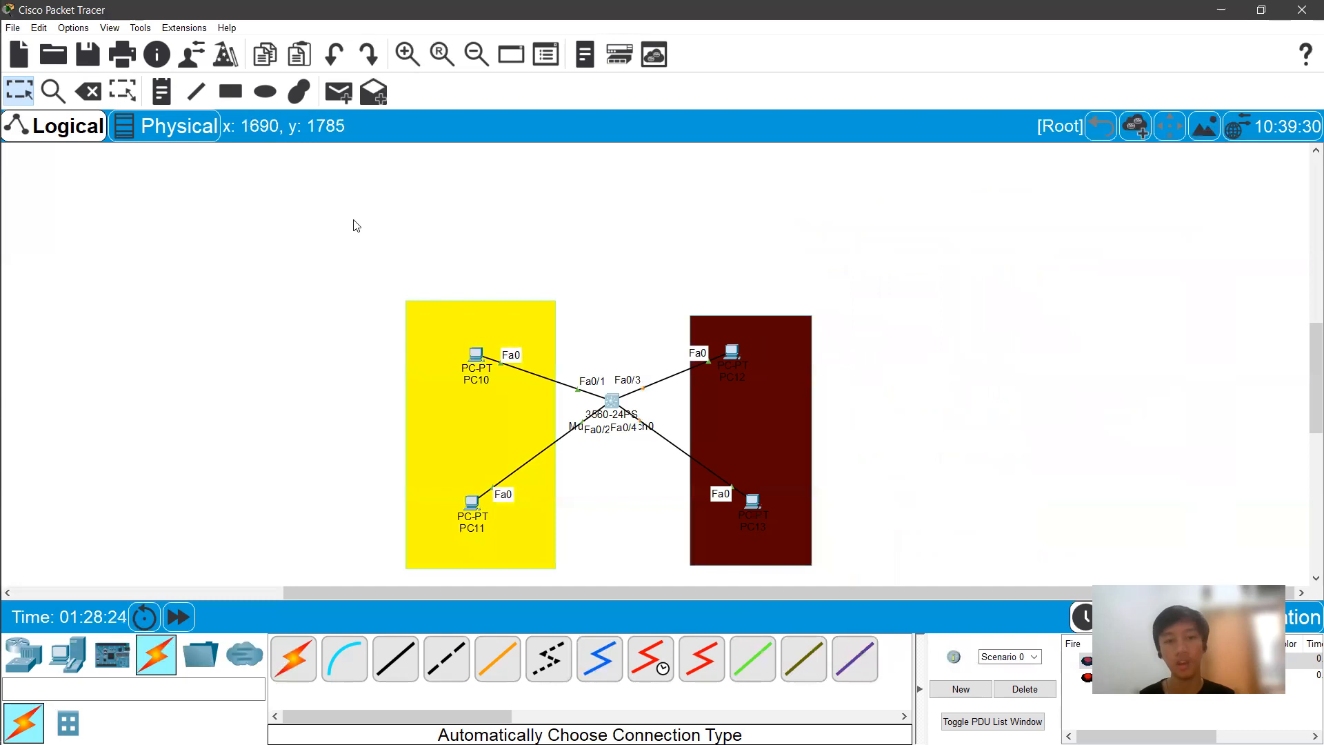
# Test connectivity within the yellow group with a simple PDU from PC10 to PC11, and delete the scenario
pyautogui.press('p')
pyautogui.click(476, 354)
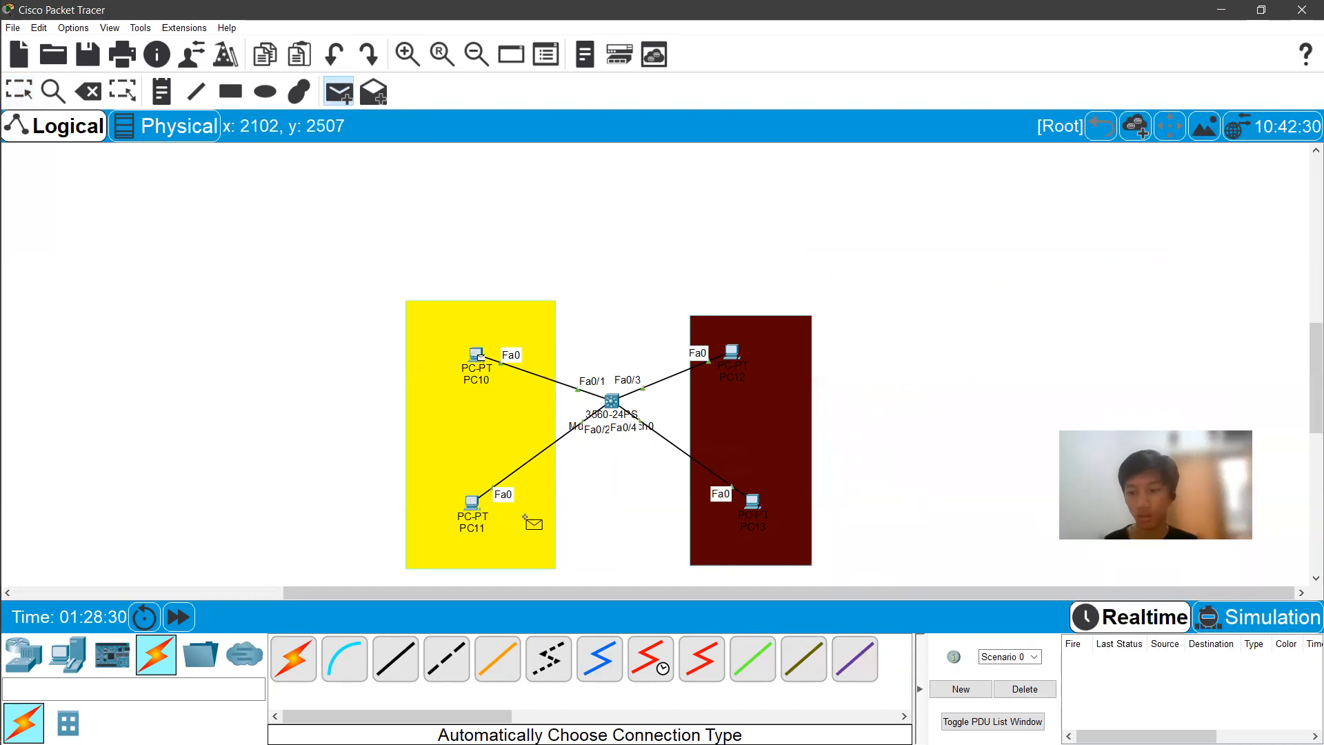
pyautogui.click(472, 502)
pyautogui.click(1025, 689)
# Test connectivity within the dark red group with a simple PDU from PC12 to PC13, and delete the scenario
pyautogui.click(338, 91)
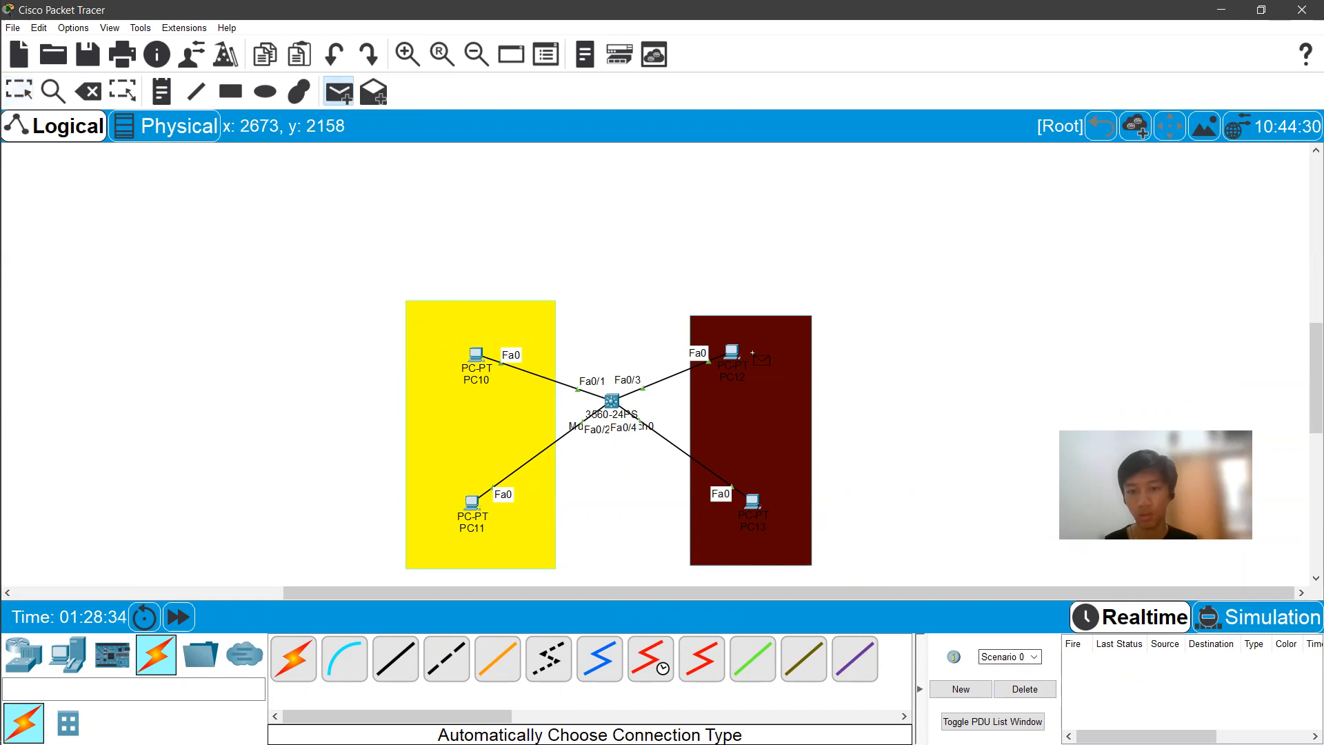
pyautogui.click(732, 353)
pyautogui.click(752, 500)
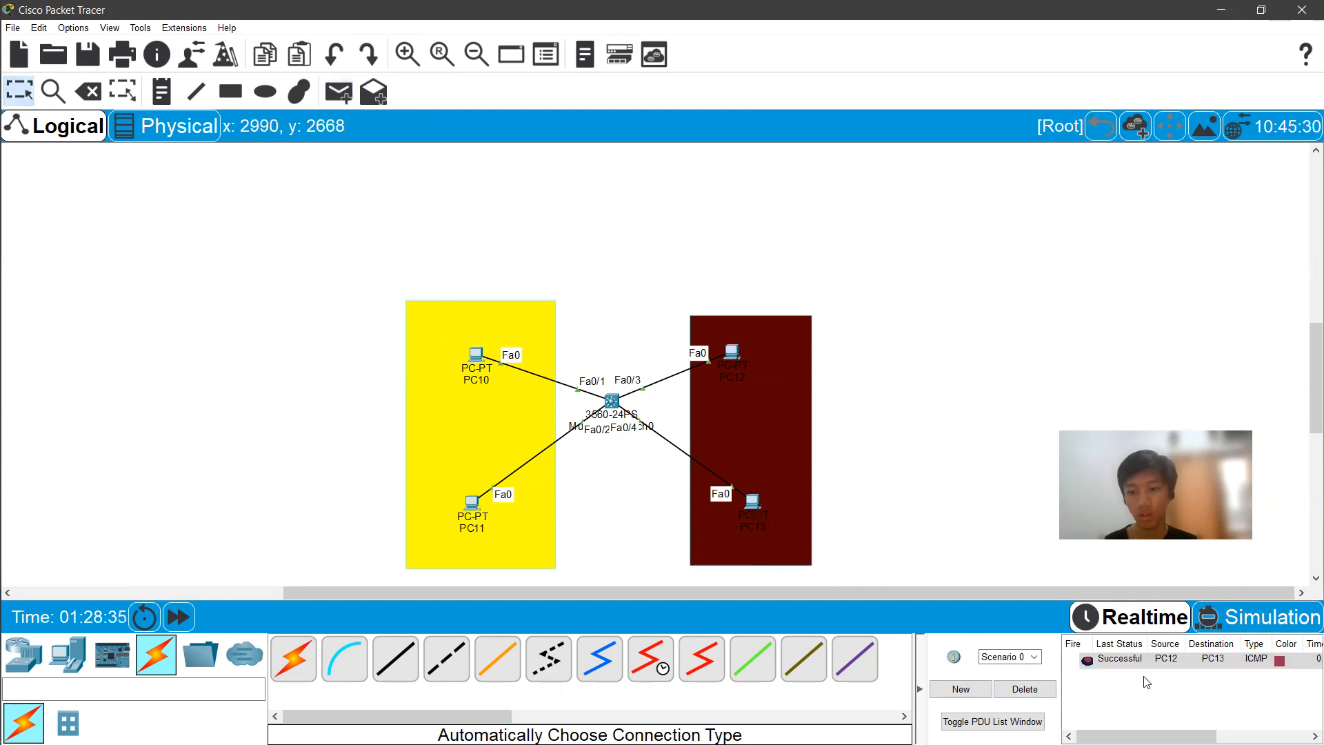
pyautogui.click(1024, 689)
# Test connectivity between the two VLANs by sending a simple PDU from PC10 to PC12
pyautogui.click(338, 92)
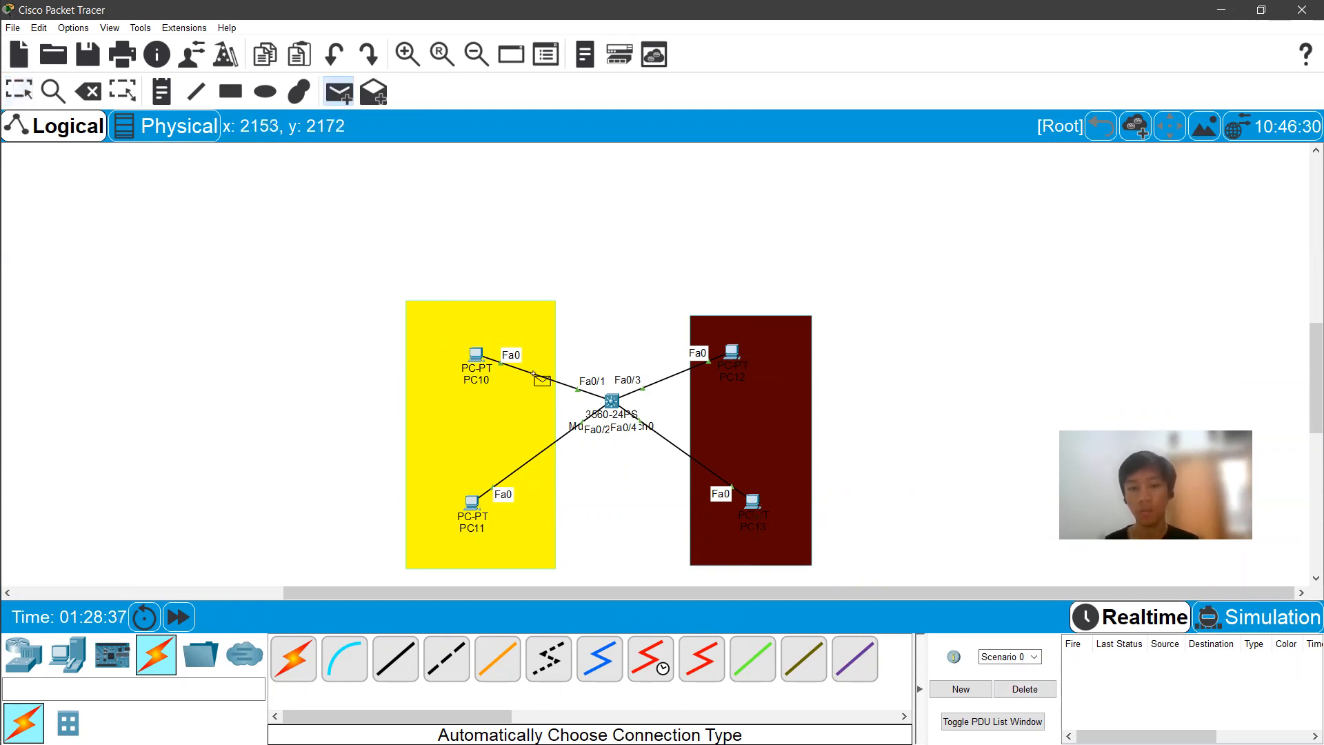
pyautogui.click(480, 354)
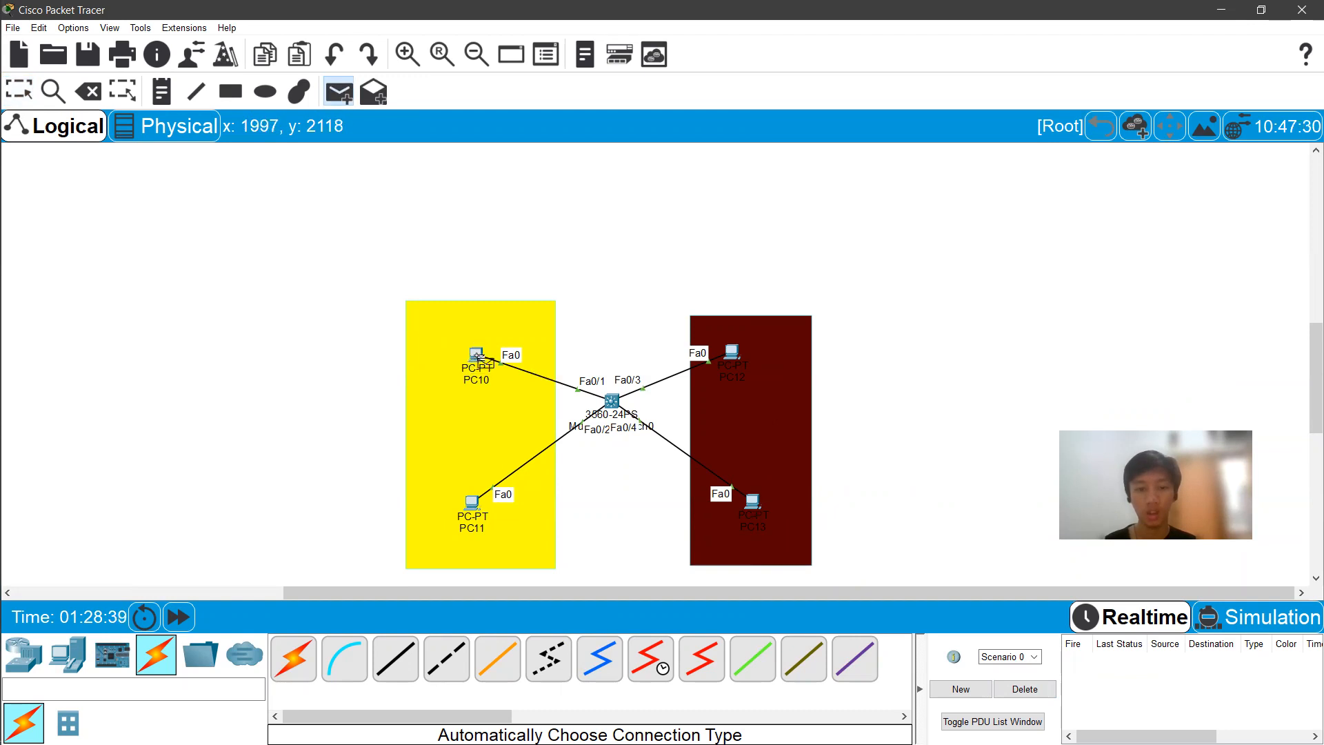
pyautogui.click(732, 353)
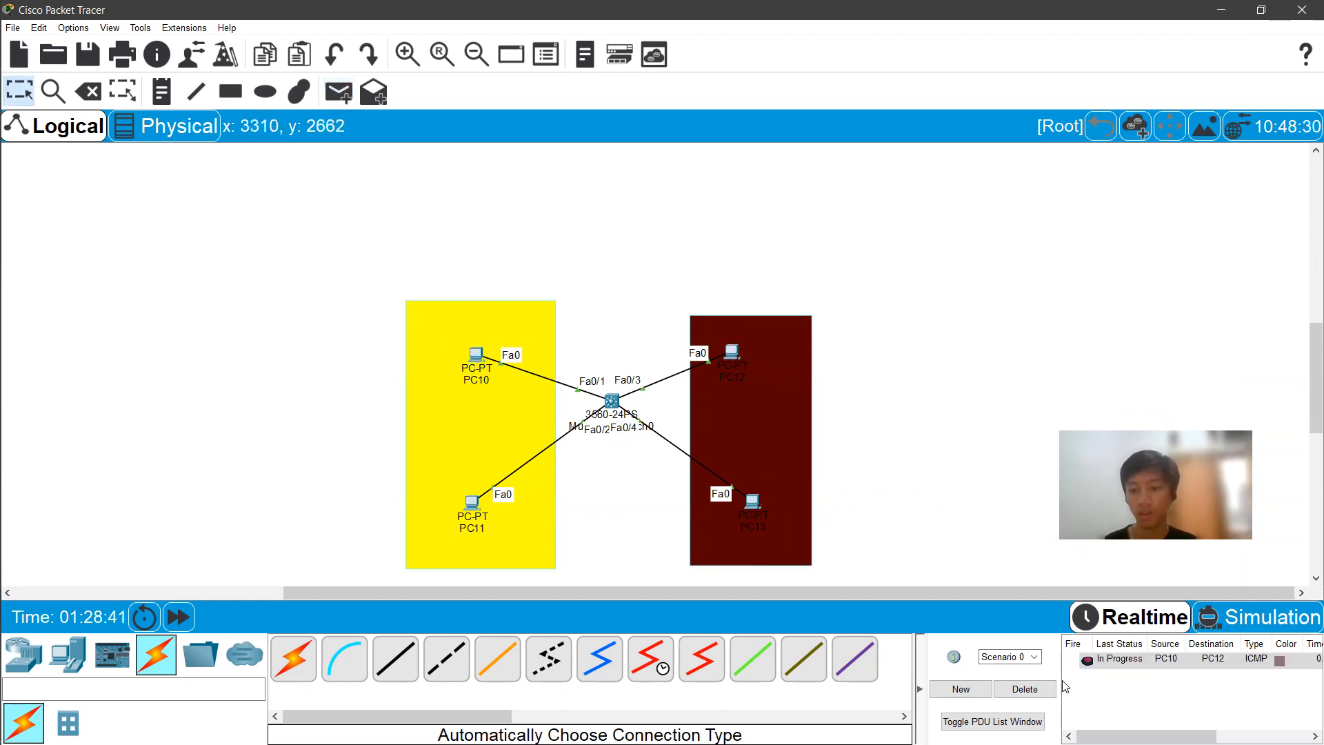
# Delete the PC10-to-PC12 PDU scenario, and review the VLAN port assignments in the multilayer switch's command line
pyautogui.click(1088, 661)
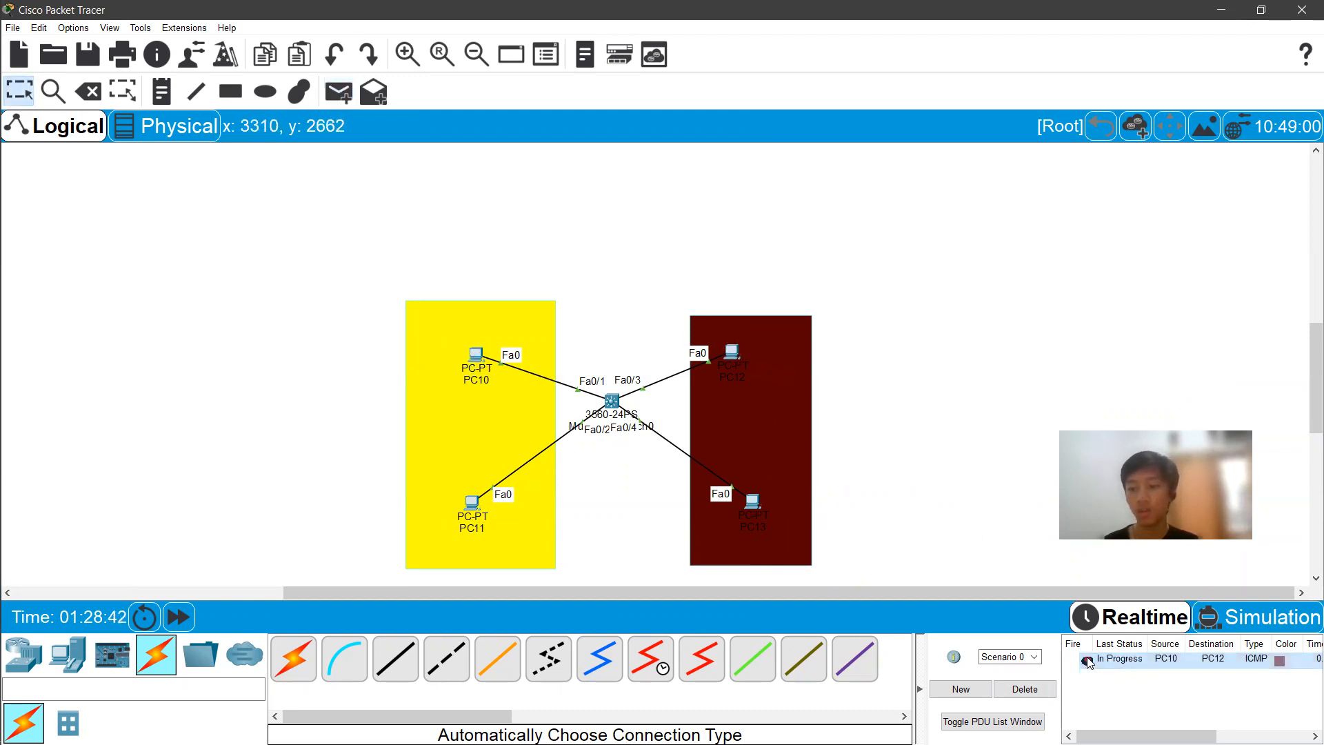
pyautogui.click(1047, 689)
pyautogui.click(612, 401)
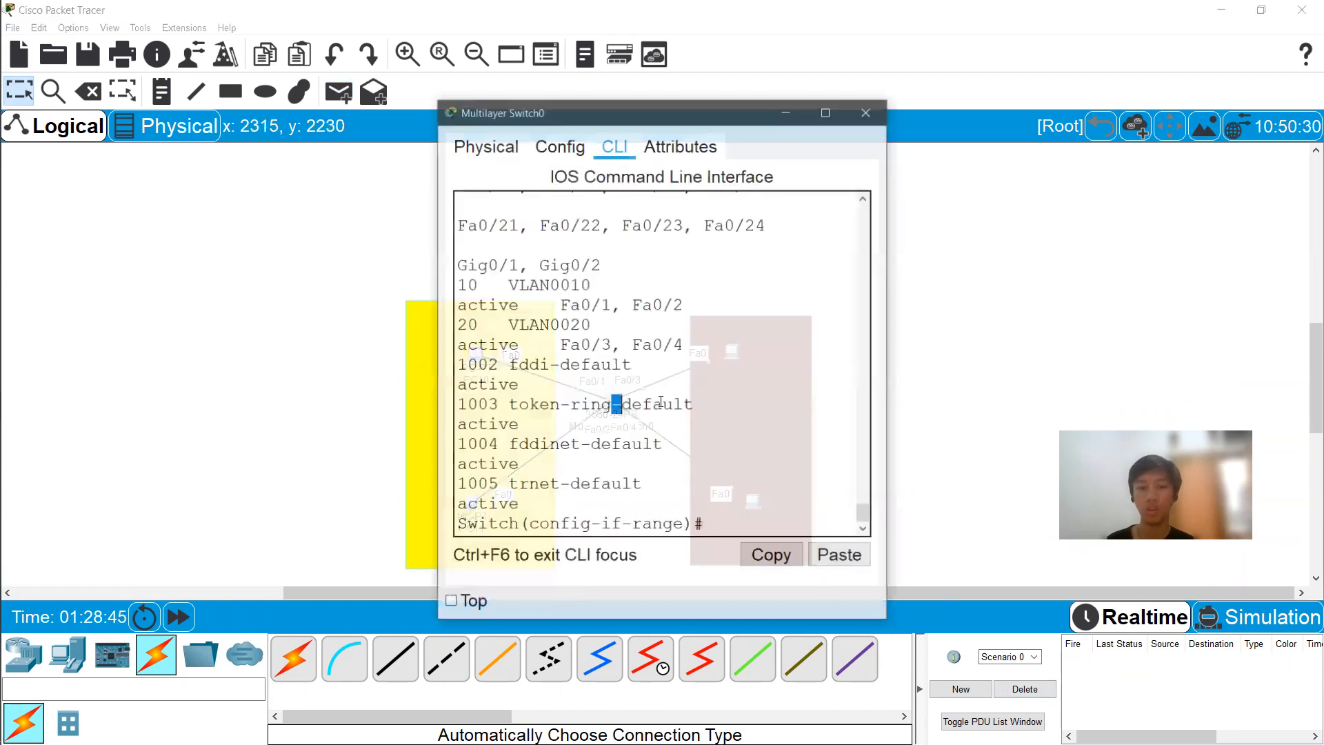
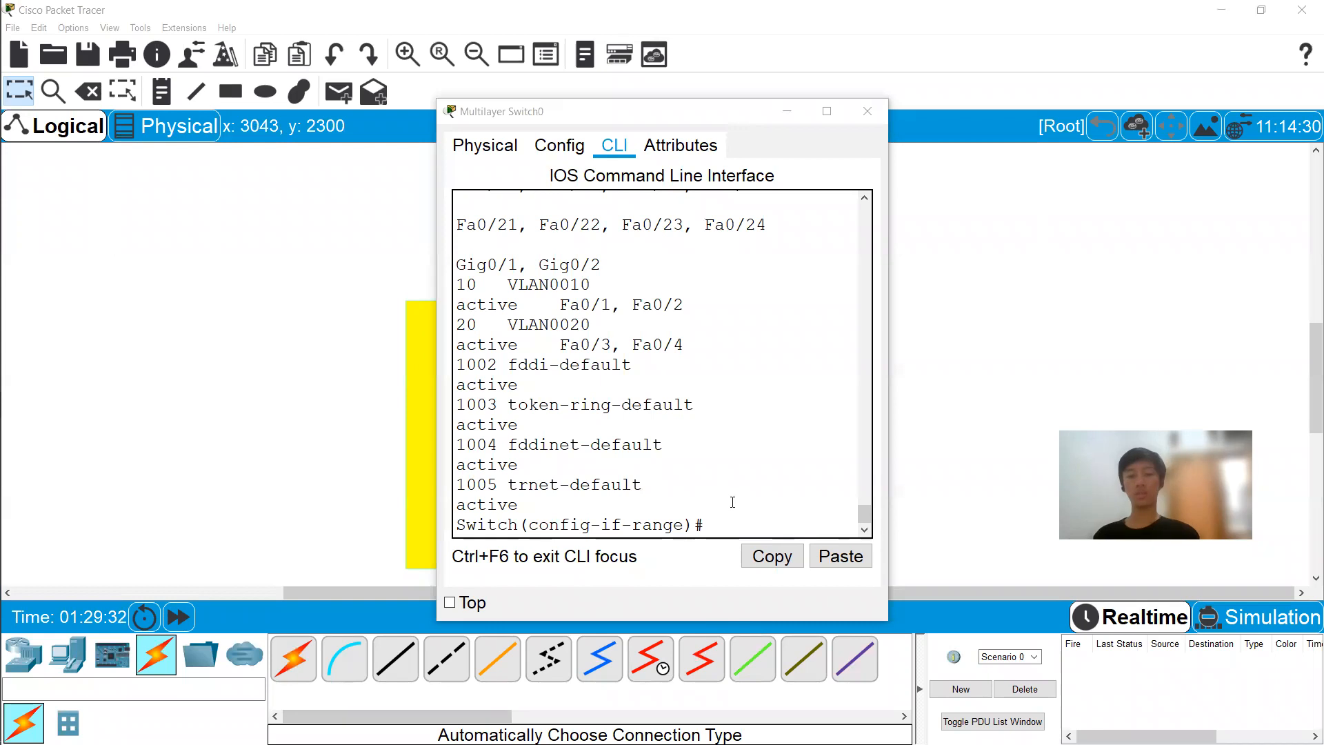
pyautogui.click(868, 111)
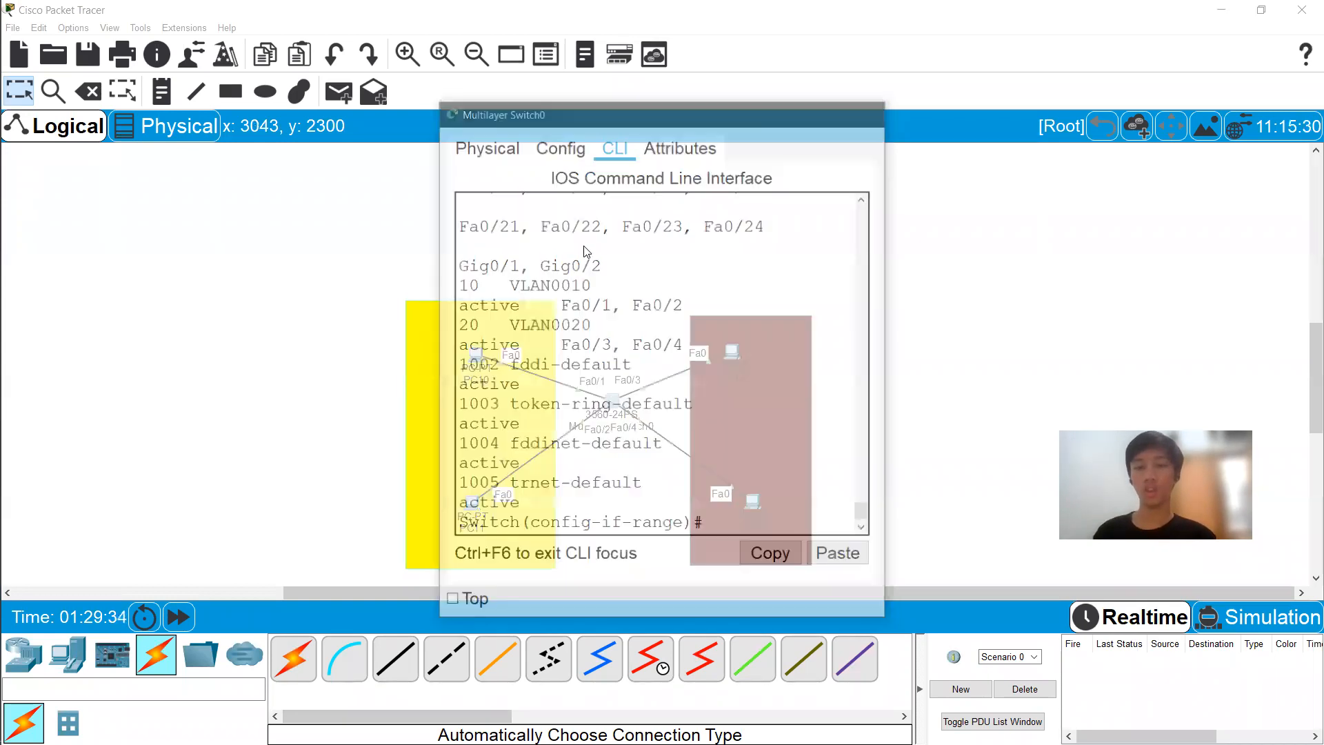
# Copy PC10's static IP address from its IP configuration and clear the address
pyautogui.click(474, 359)
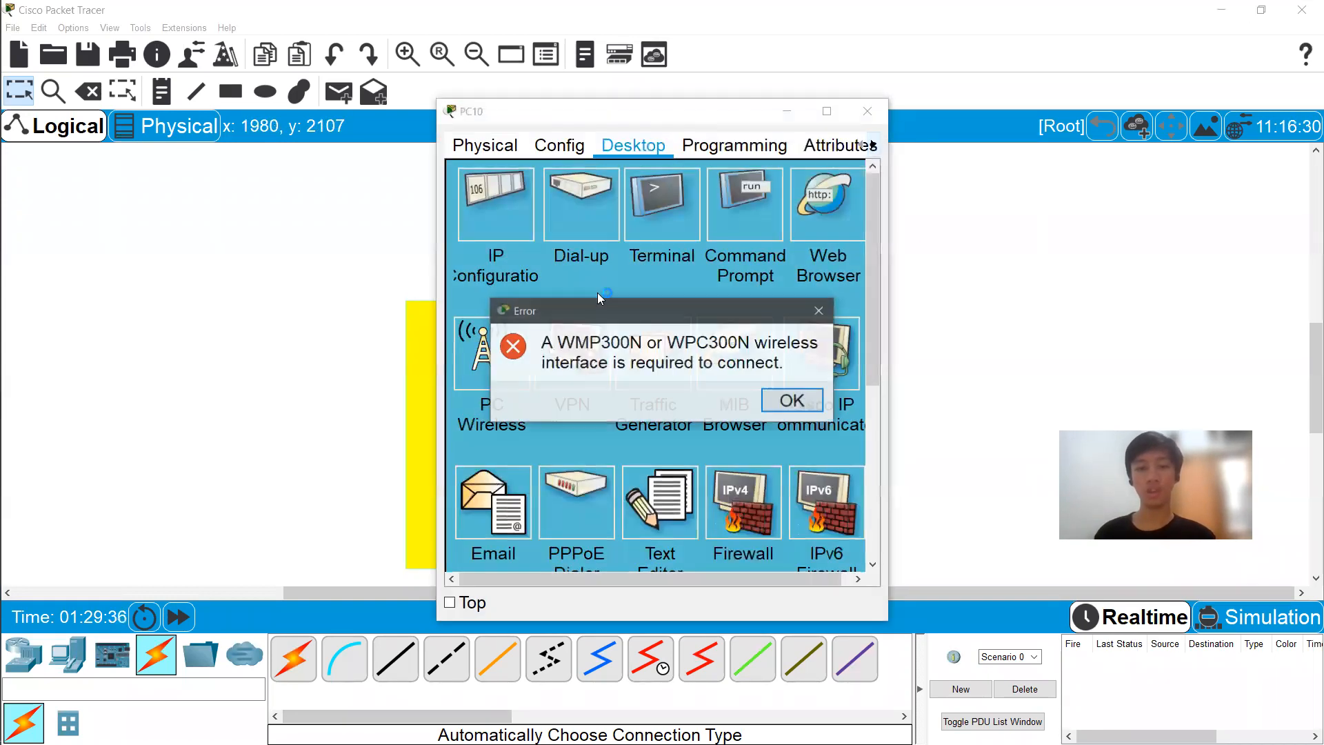
pyautogui.click(788, 403)
pyautogui.click(508, 206)
pyautogui.click(706, 336)
pyautogui.doubleClick(706, 336)
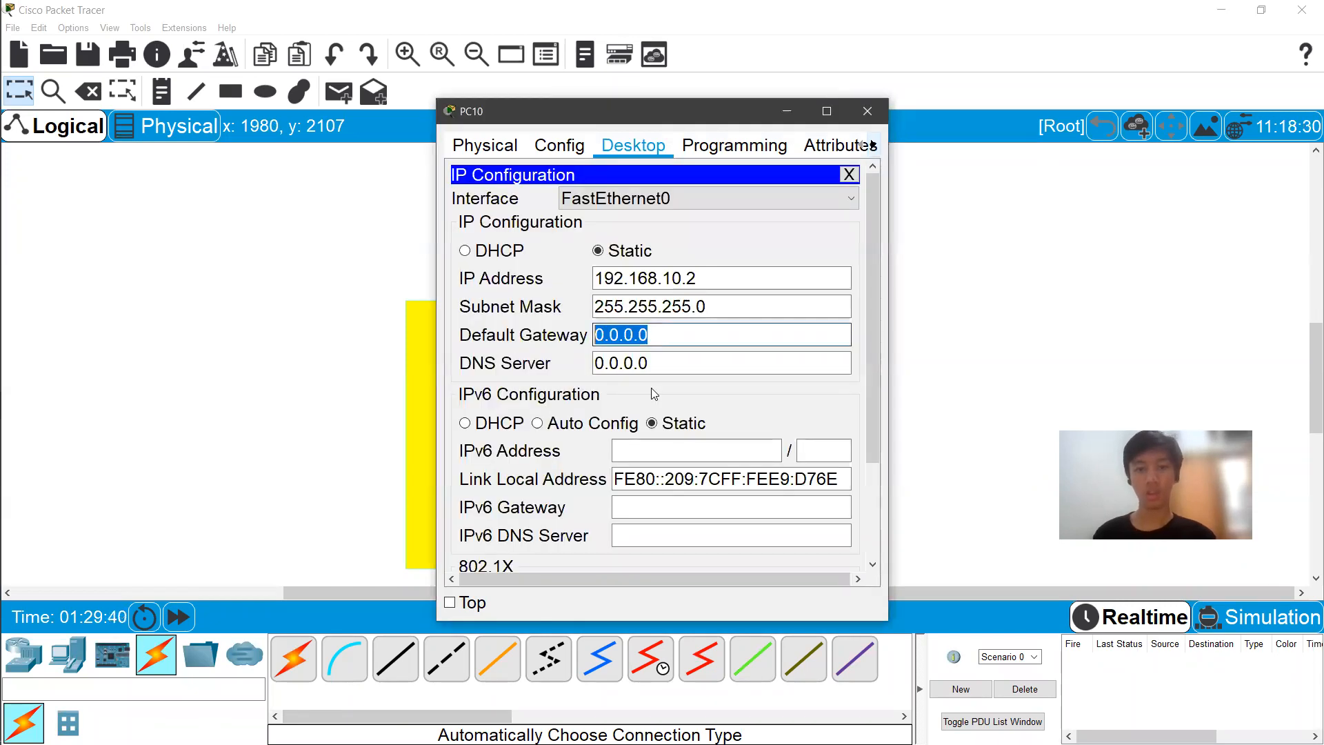
pyautogui.doubleClick(676, 278)
pyautogui.hotkey('ctrl', 'c')
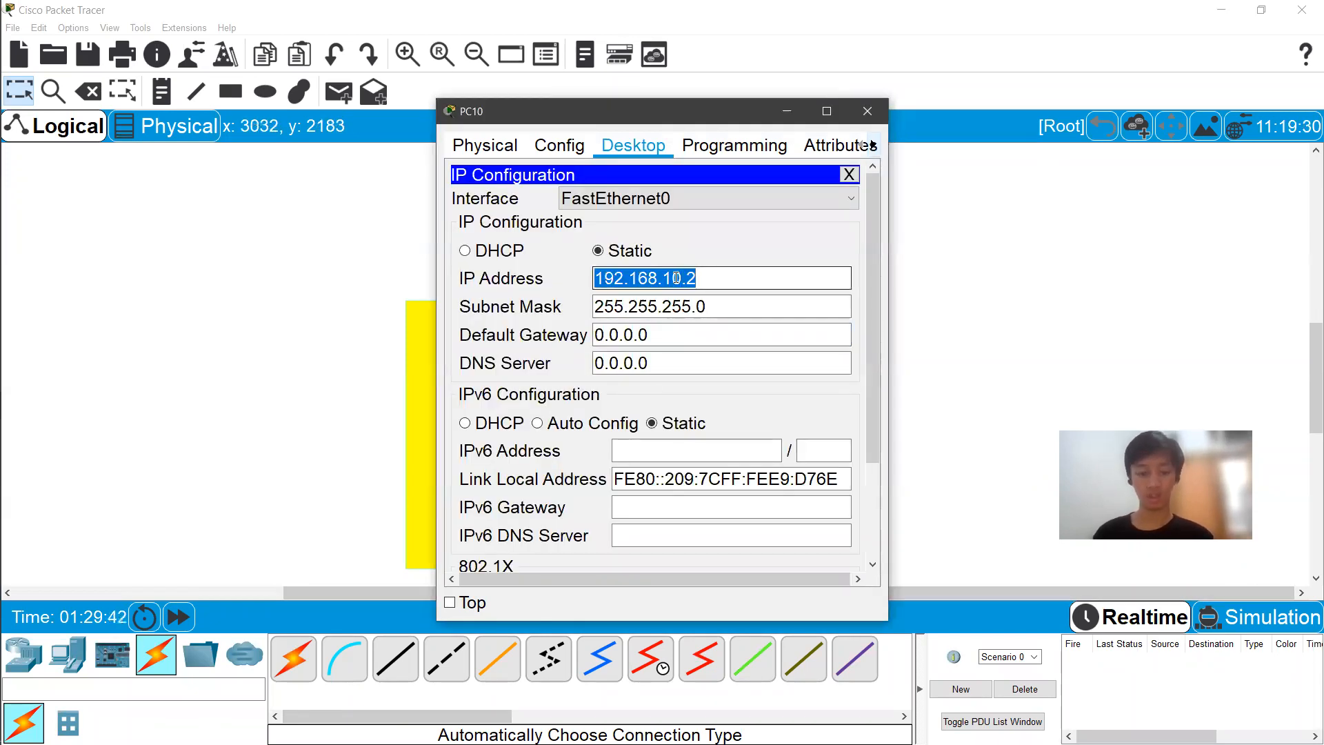
pyautogui.press('BackSpace')
pyautogui.click(643, 334)
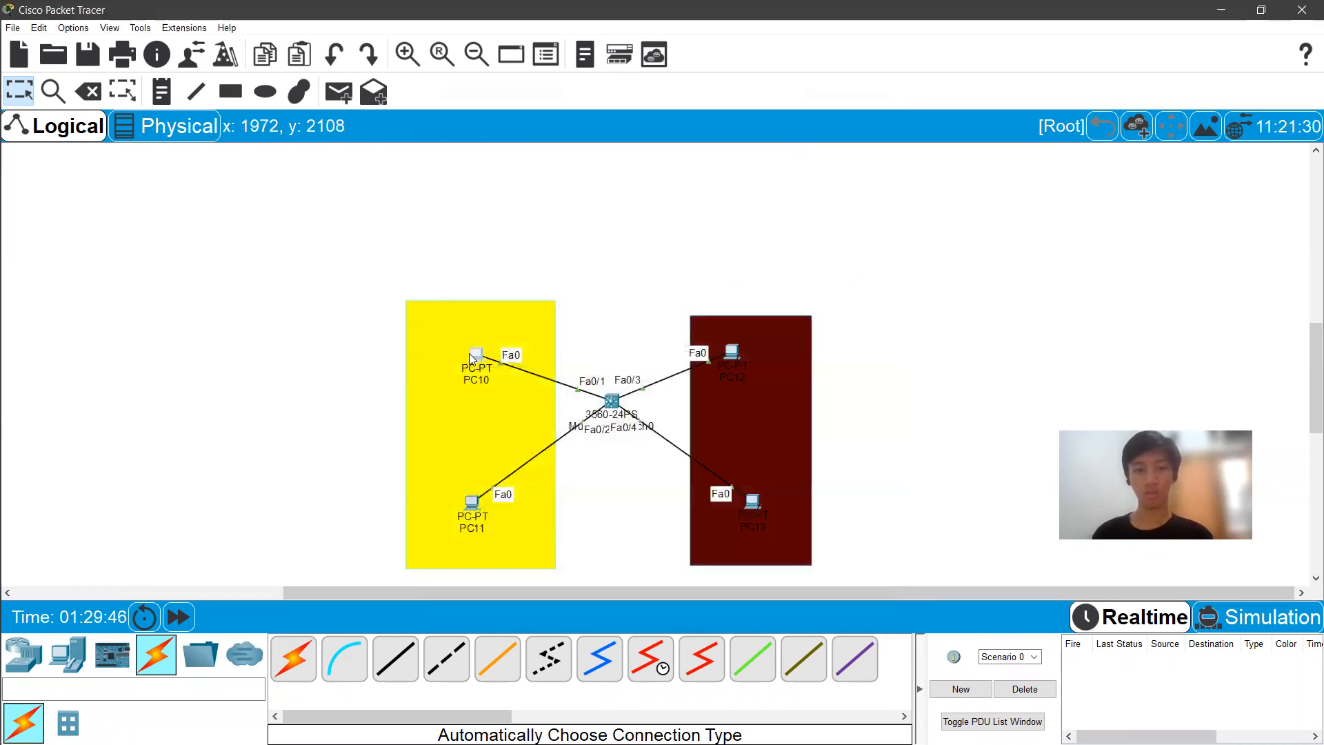
# Try to assign the IP address 192.168.10.2 to PC10 again, and close its window
pyautogui.doubleClick(469, 353)
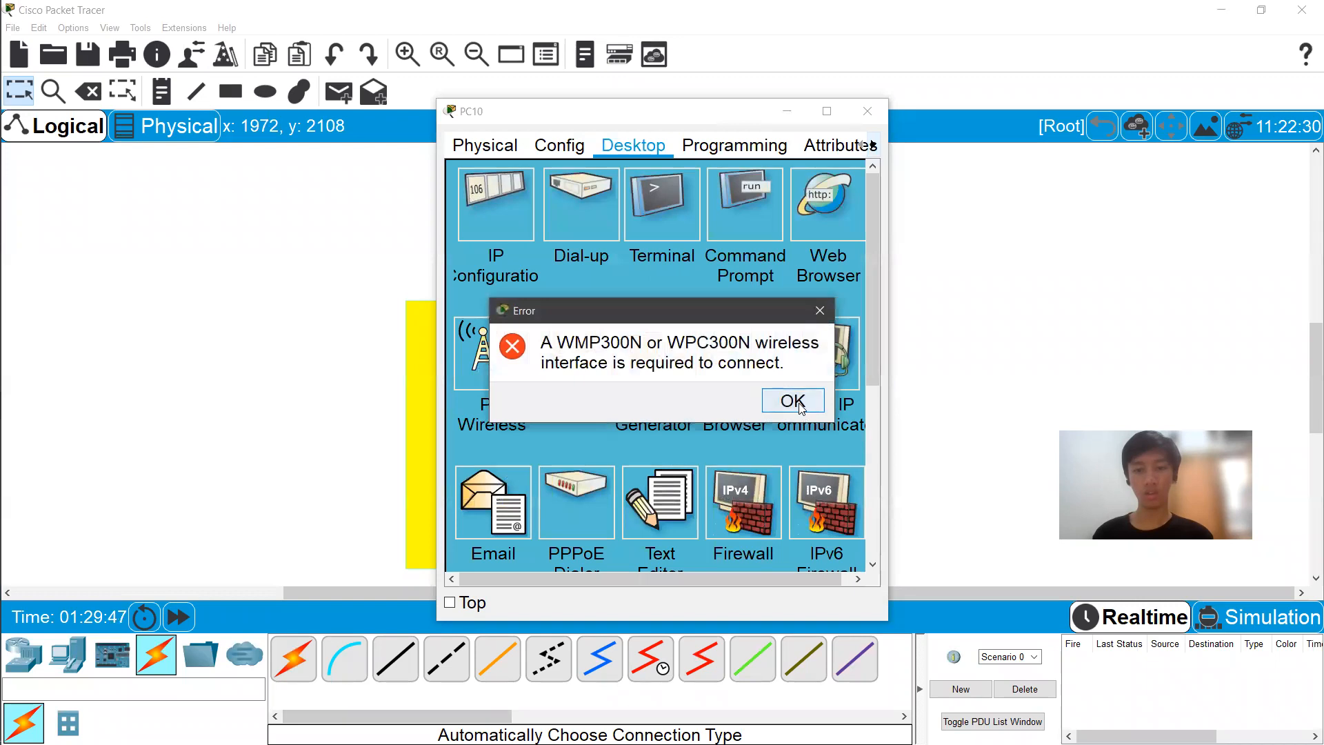
pyautogui.click(800, 405)
pyautogui.click(519, 194)
pyautogui.click(681, 280)
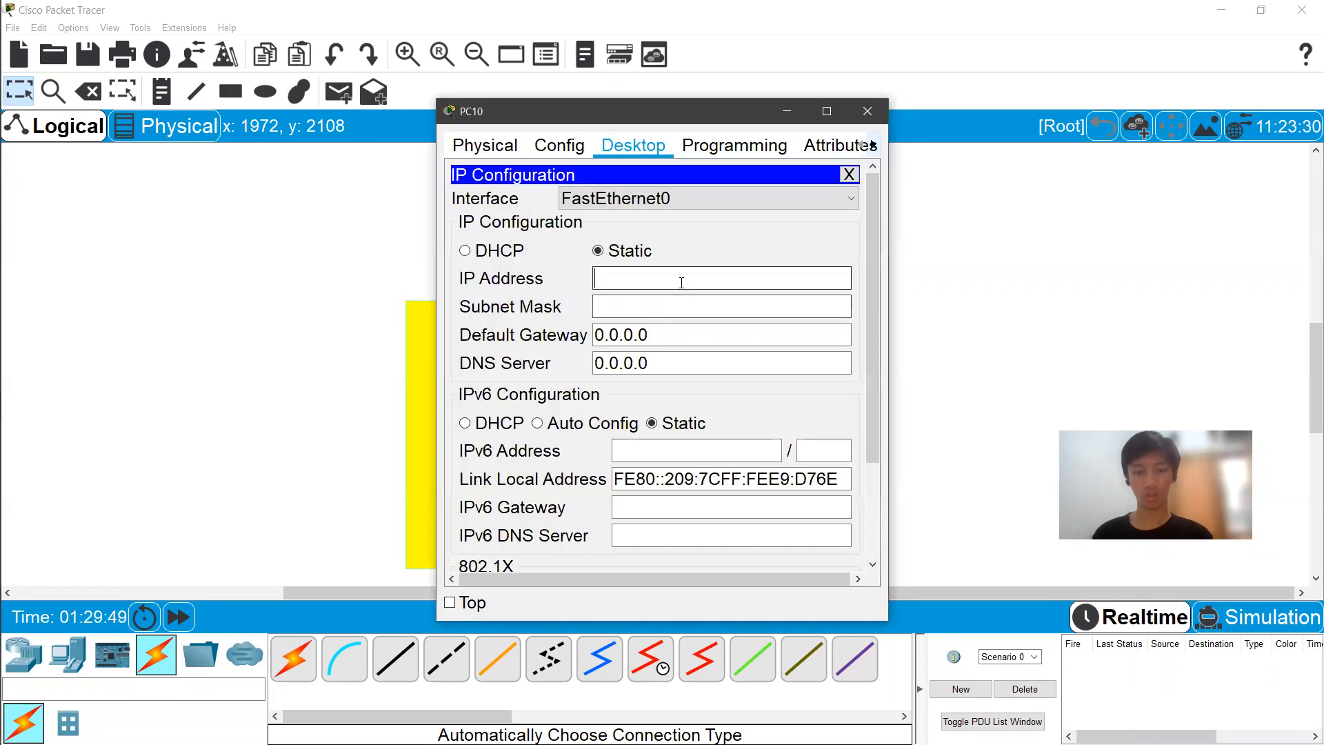
pyautogui.write('192.168.10.2')
pyautogui.click(714, 311)
pyautogui.click(712, 280)
pyautogui.hotkey('ctrl', 'v')
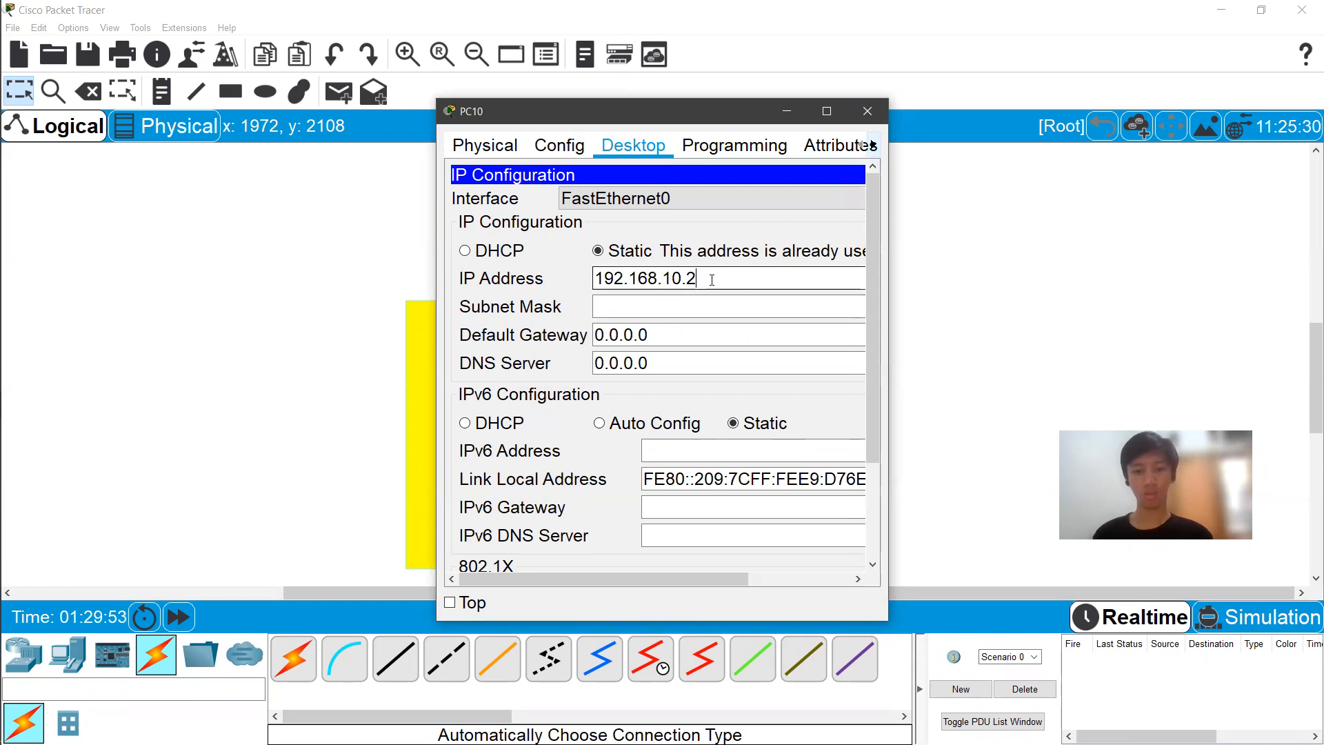
pyautogui.click(705, 309)
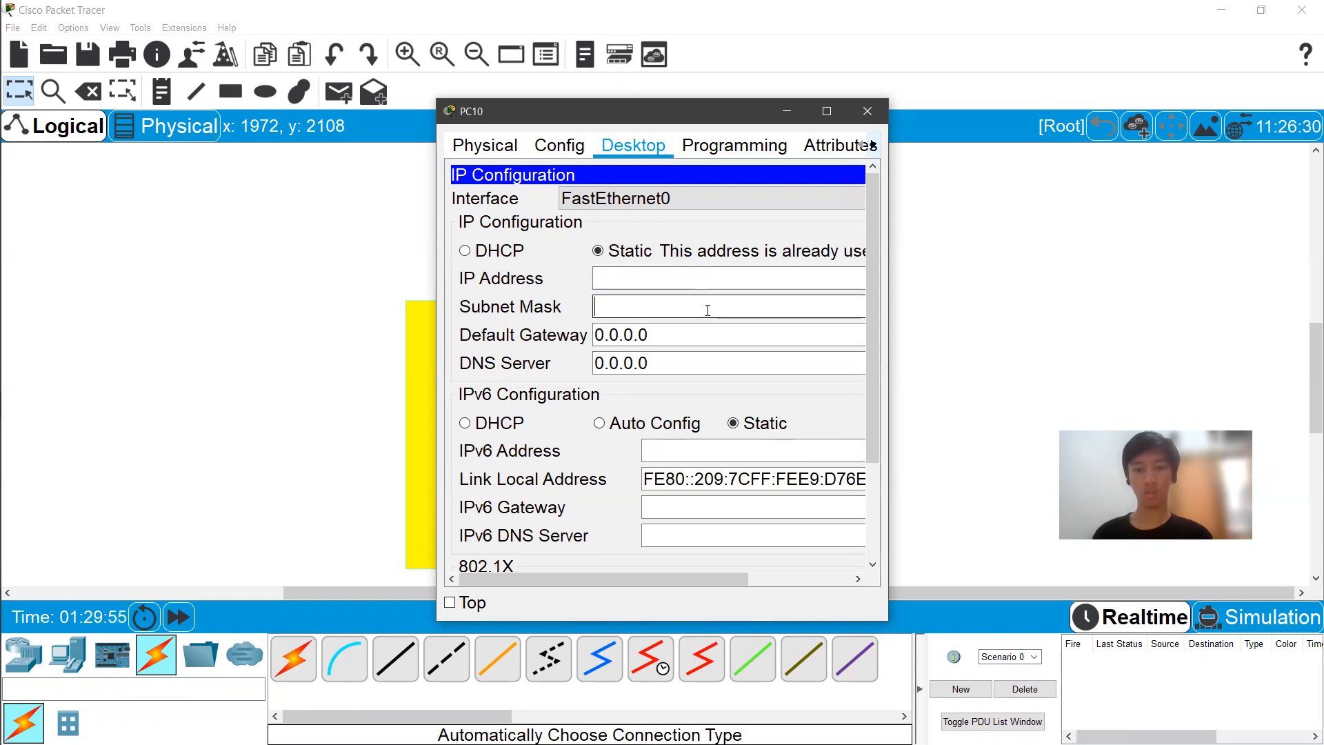
pyautogui.click(863, 115)
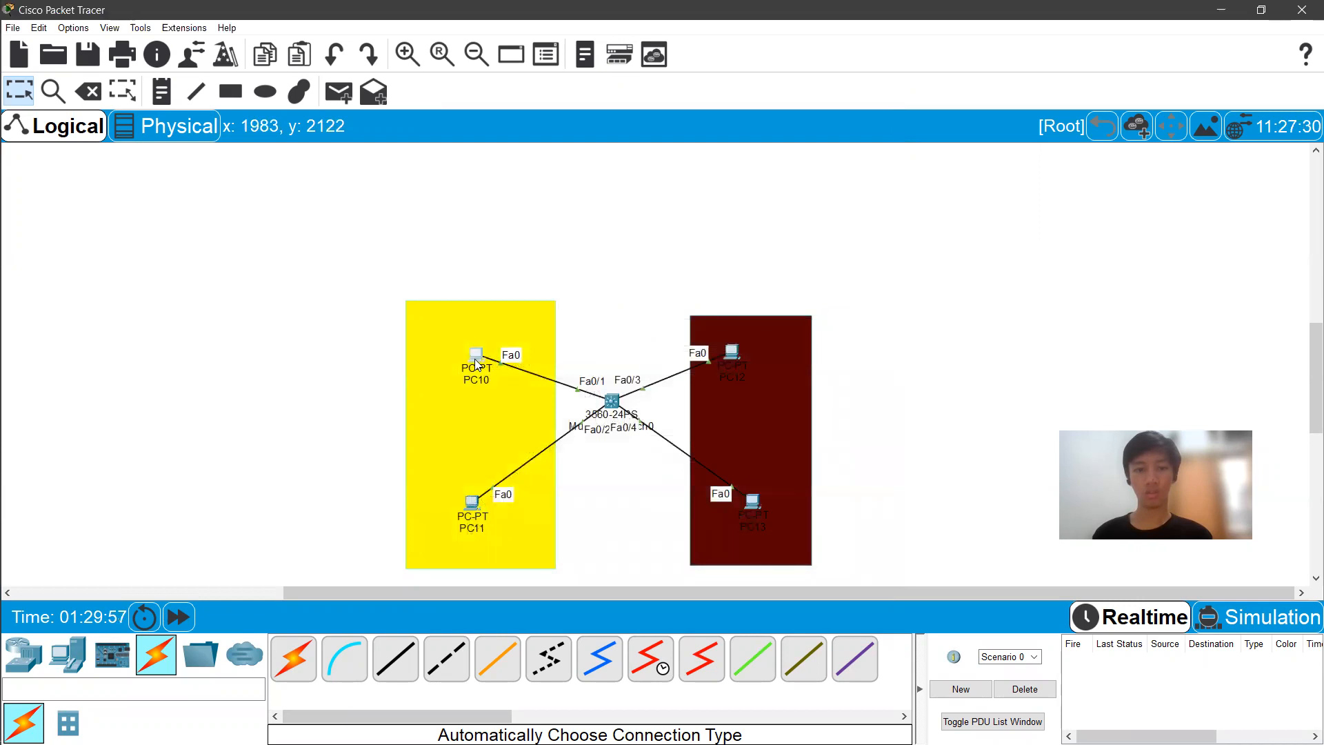
# Check the addresses of PC10 and PC11, and set PC10's IP address to 192.168.10.3 with subnet mask 255.255.255.0
pyautogui.moveTo(475, 363)
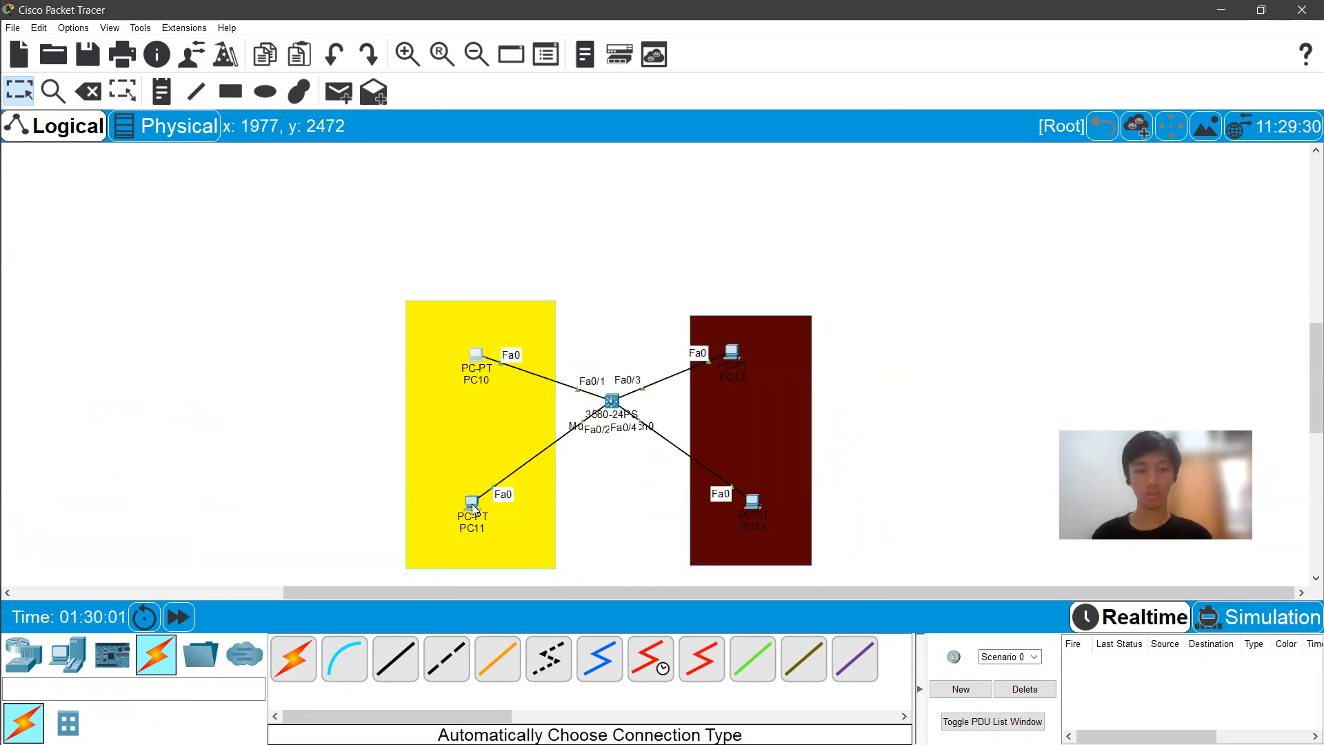
pyautogui.moveTo(473, 510)
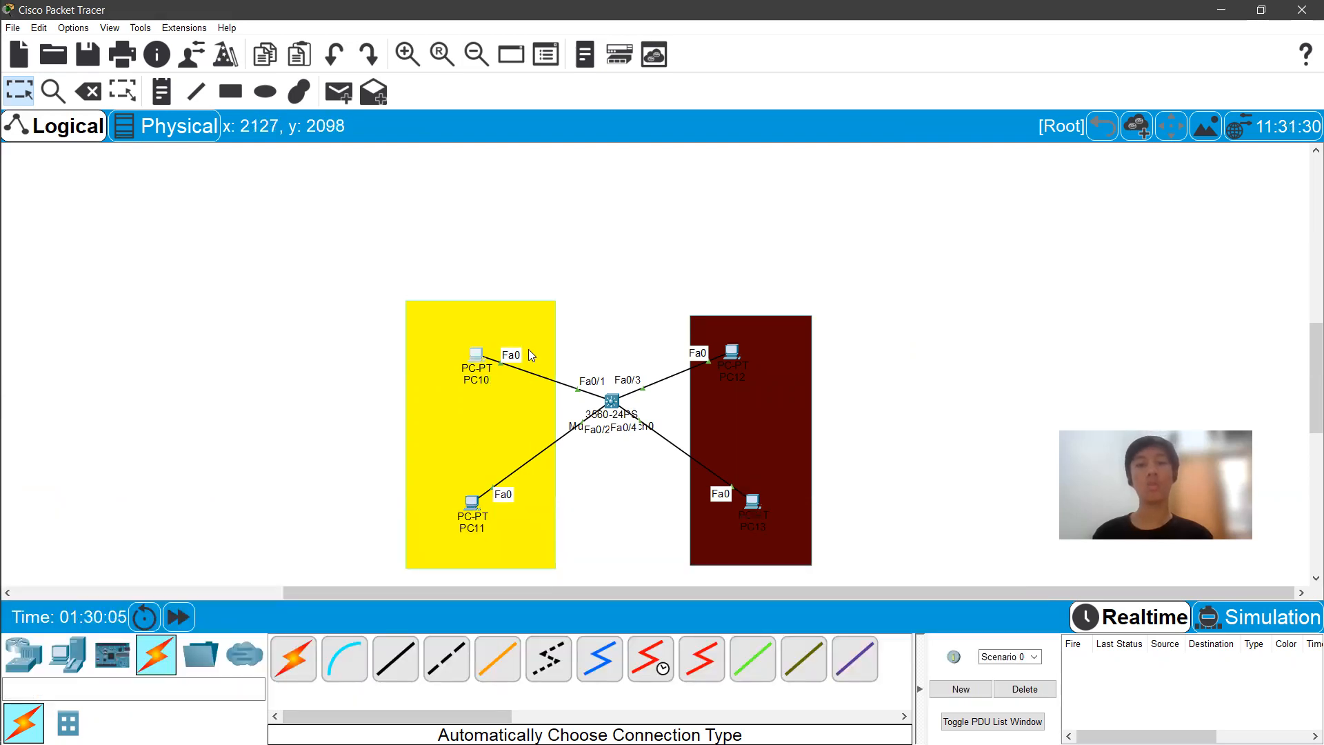
pyautogui.click(471, 355)
pyautogui.click(471, 357)
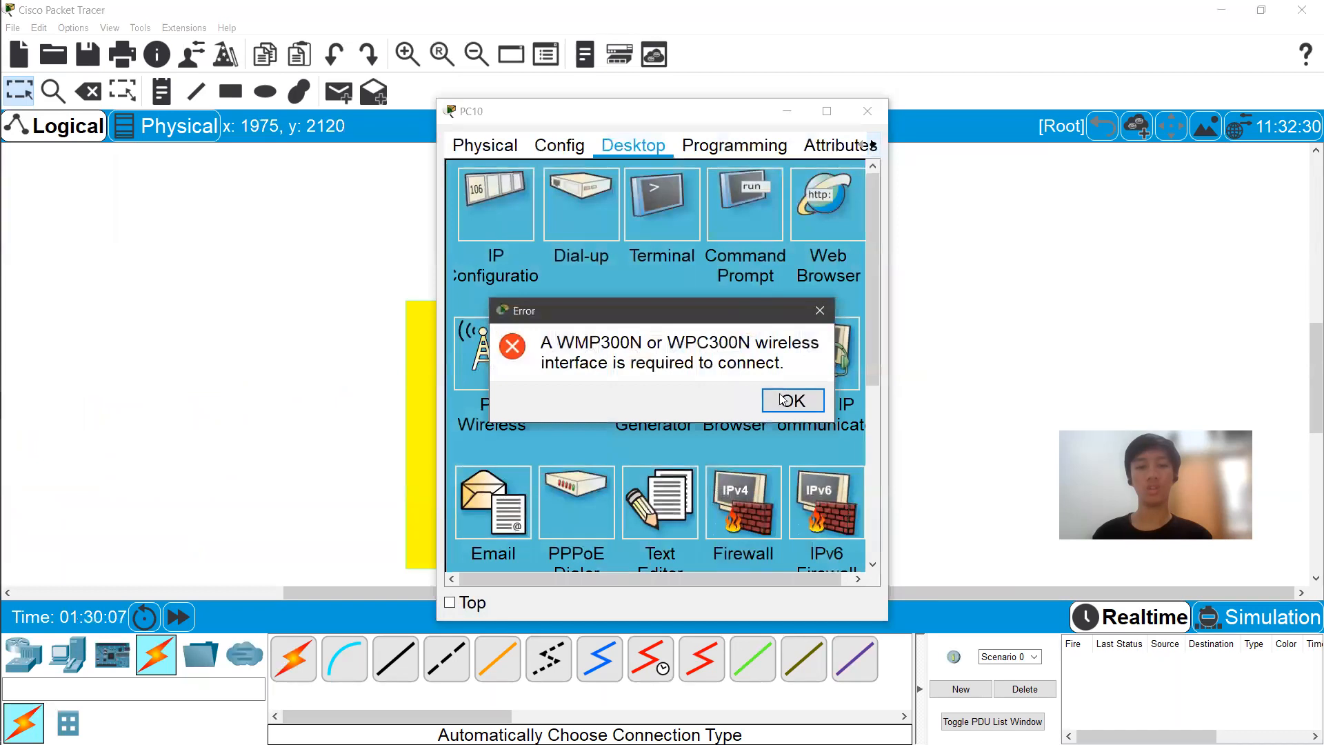
pyautogui.click(792, 408)
pyautogui.click(509, 221)
pyautogui.click(699, 275)
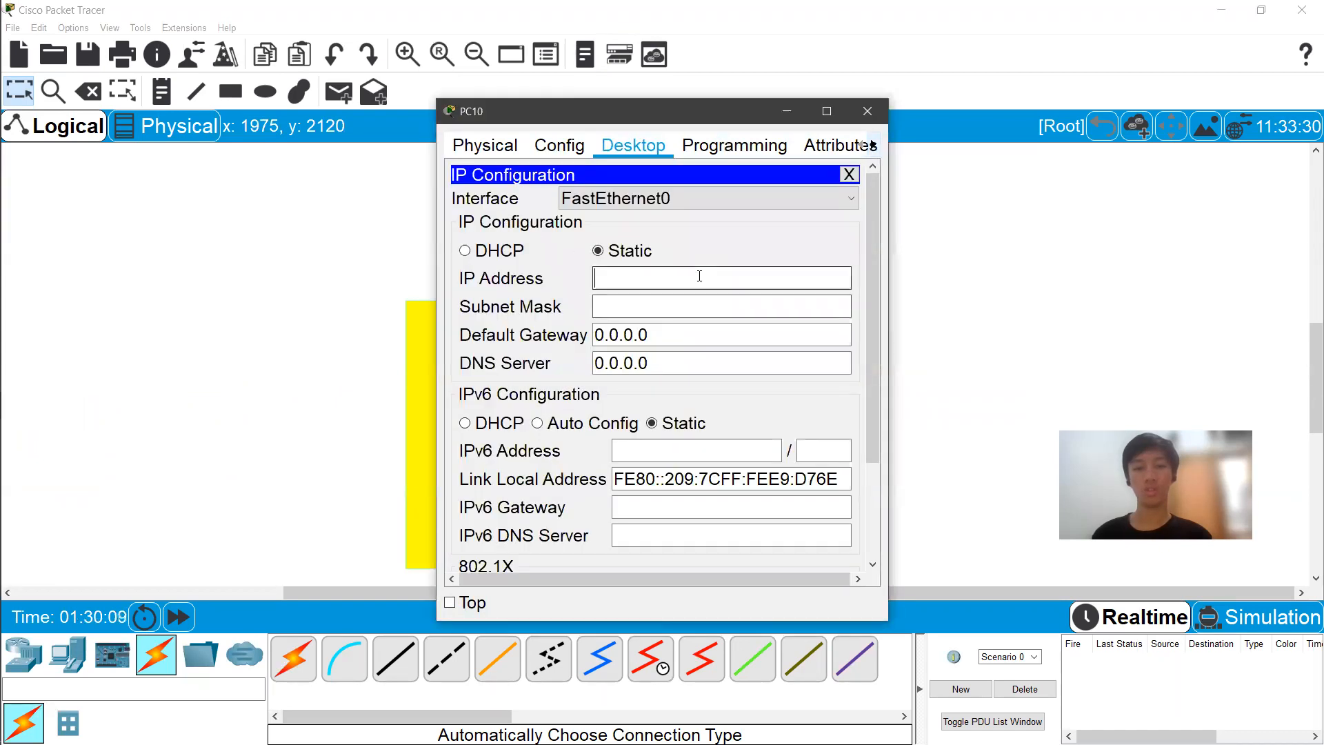
pyautogui.write('192.168.10.')
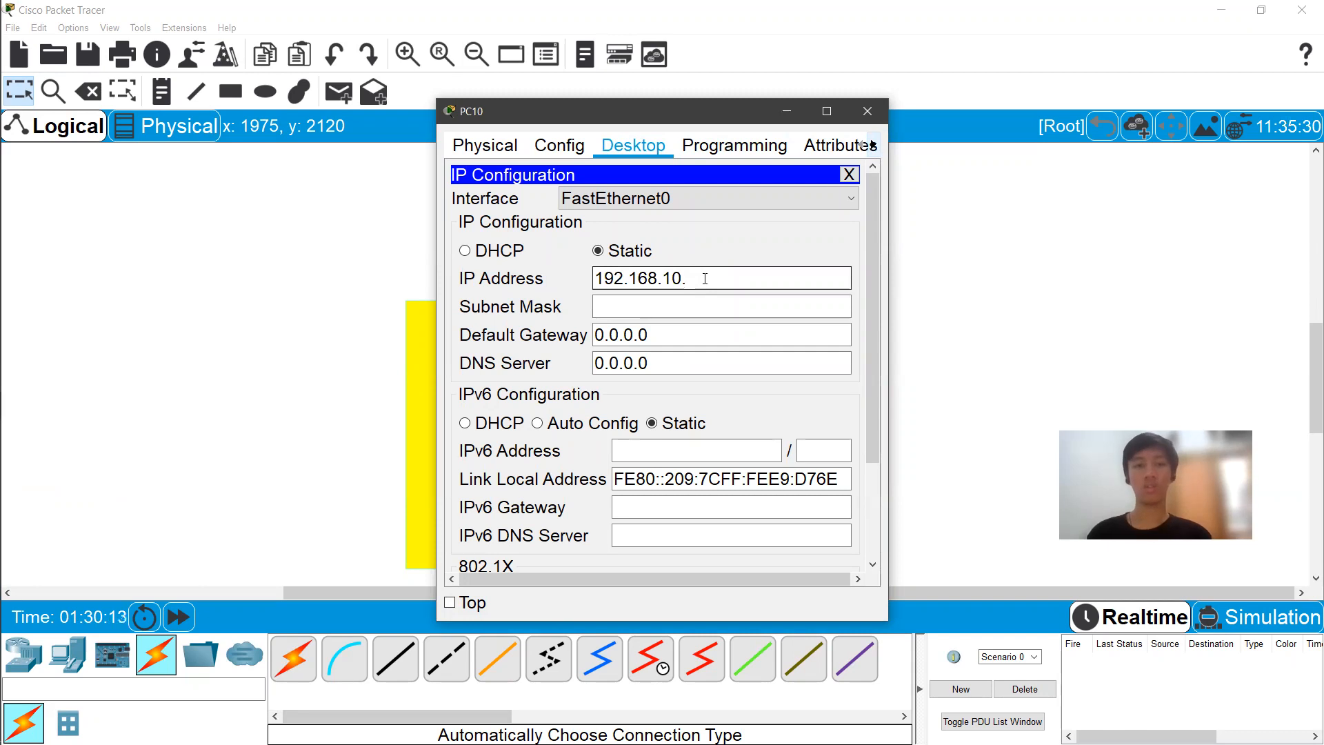
pyautogui.write('23')
pyautogui.press('Tab')
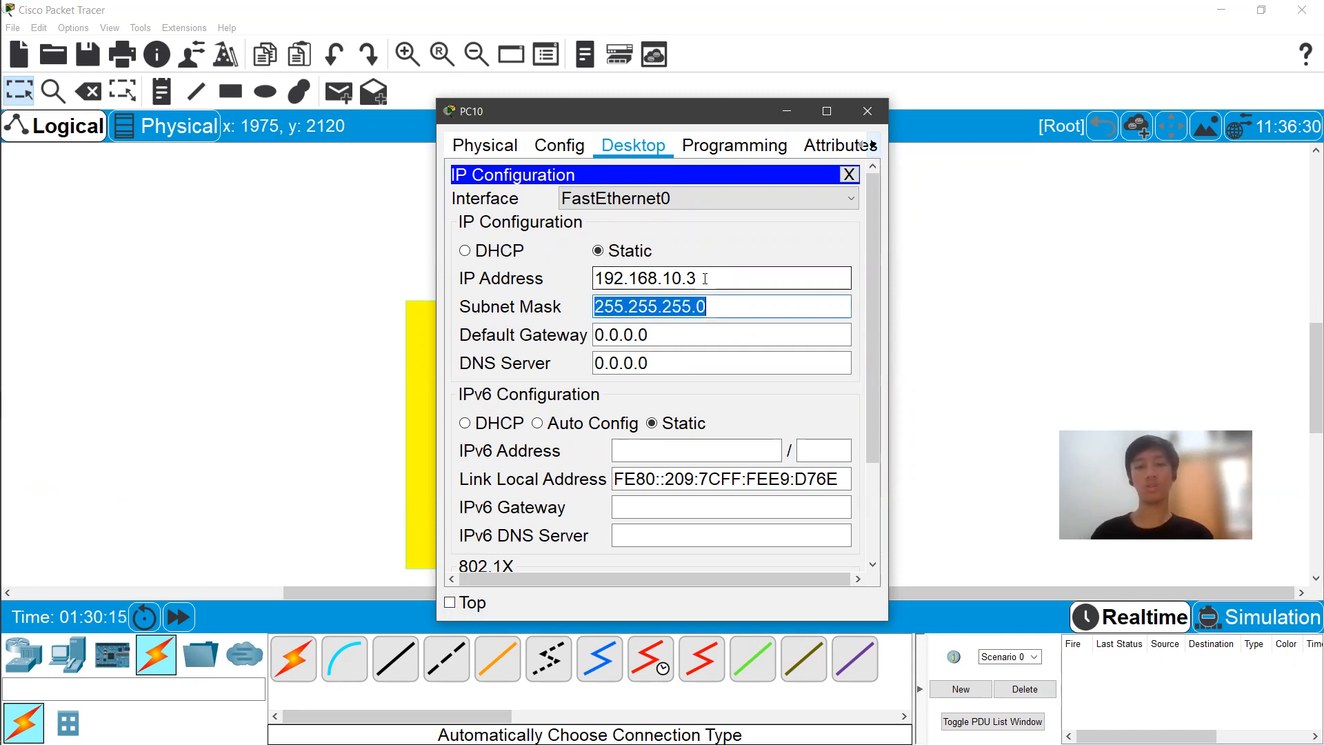
# Set PC10's default gateway to 192.168.10.1, copy that address, and close the PC10 window
pyautogui.press('Tab')
pyautogui.write('19222.')
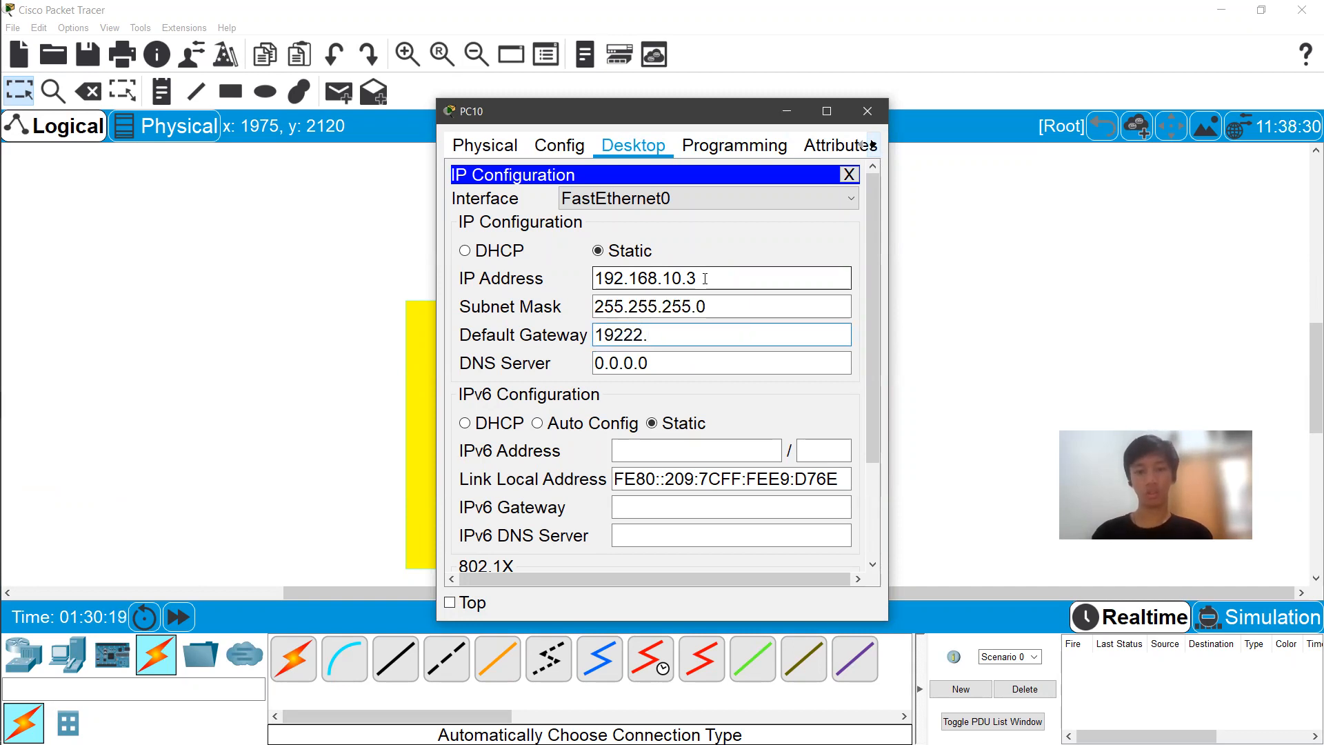
pyautogui.press('BackSpace')
pyautogui.write(',')
pyautogui.press('BackSpace')
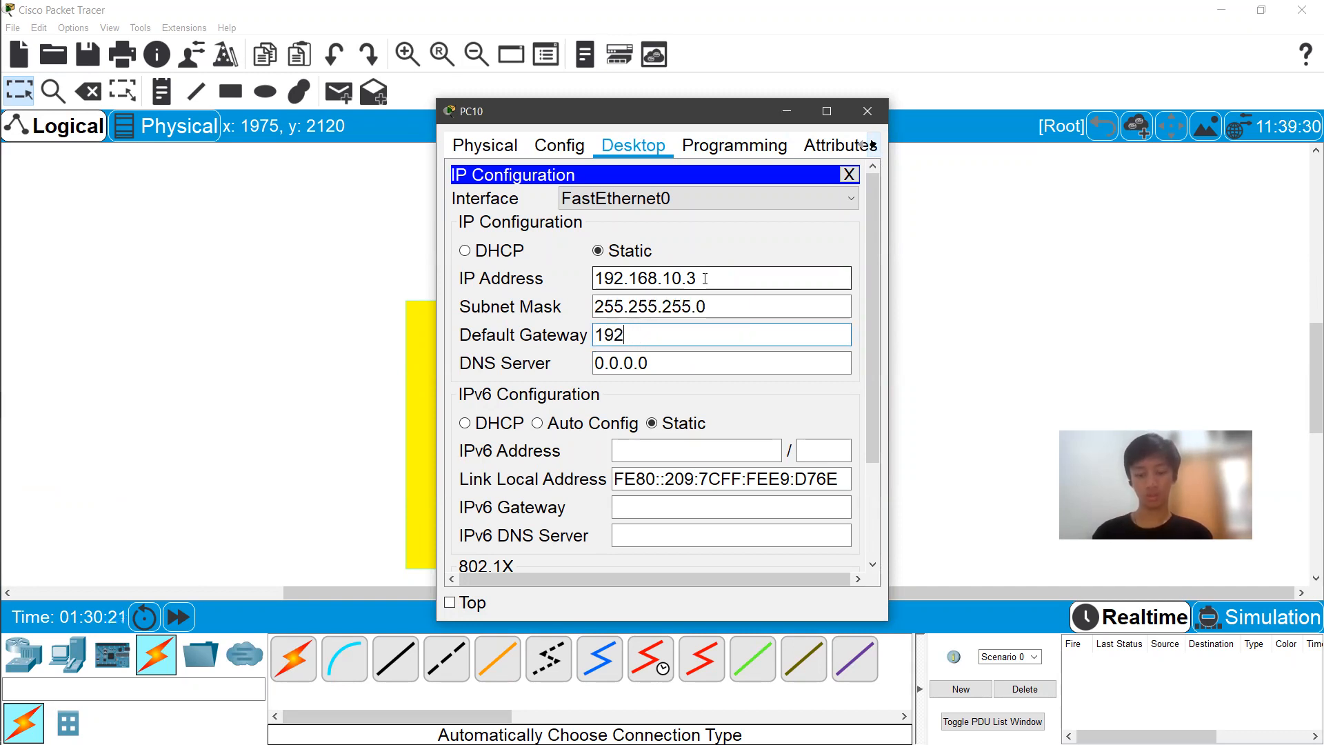
pyautogui.write('.168.10.1')
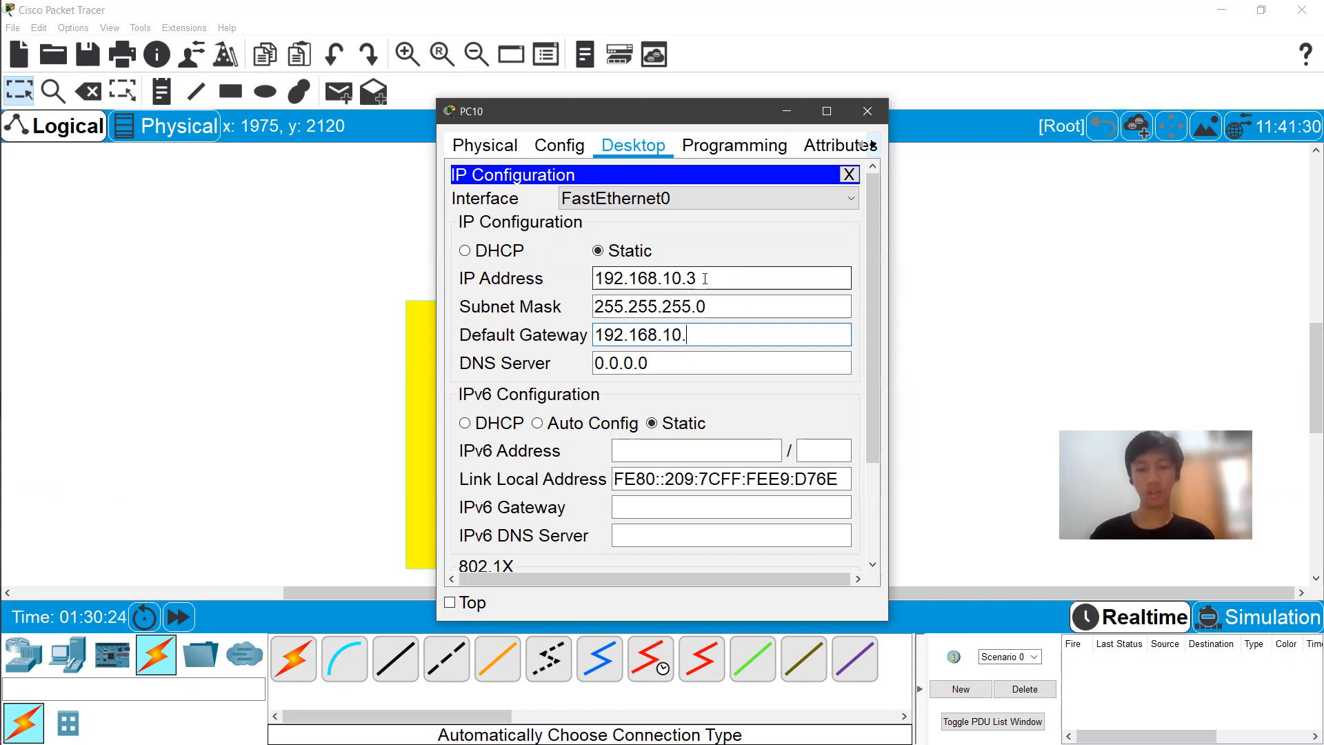
pyautogui.doubleClick(646, 335)
pyautogui.hotkey('ctrl', 'c')
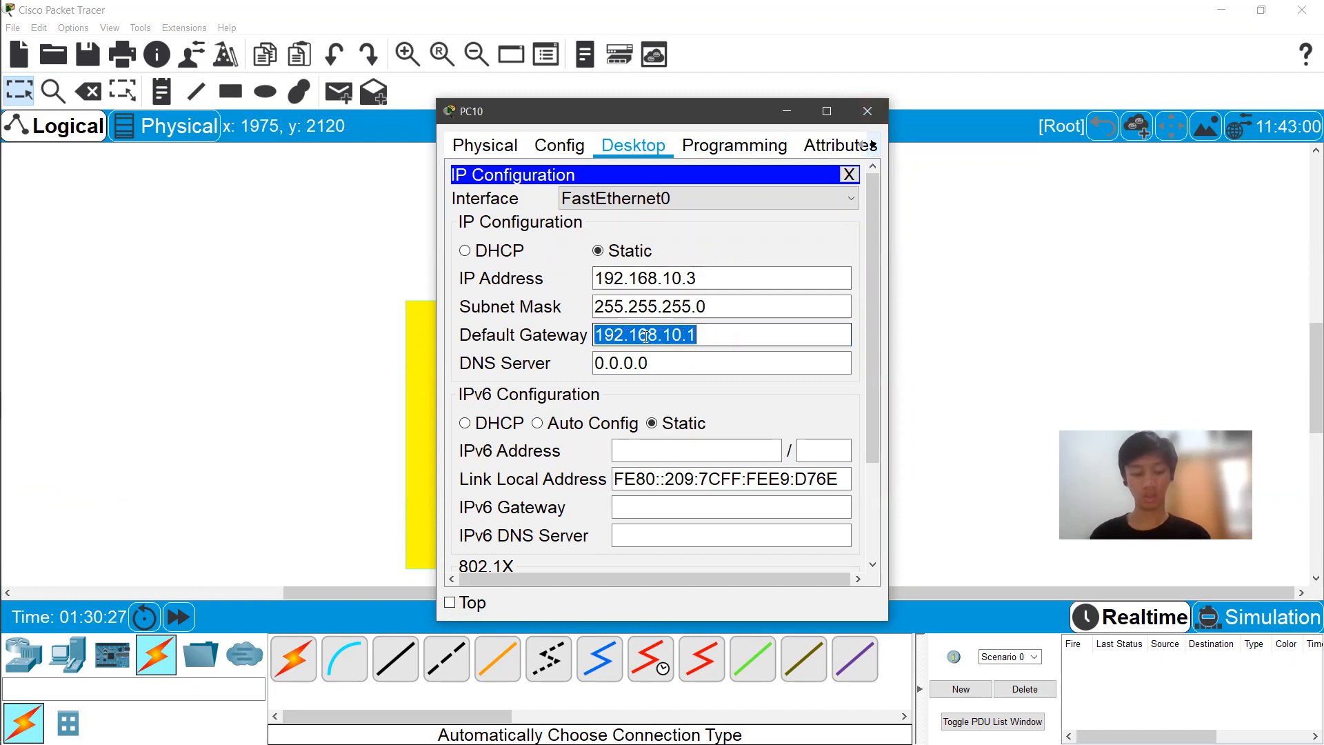
pyautogui.click(867, 111)
pyautogui.click(473, 506)
pyautogui.click(491, 490)
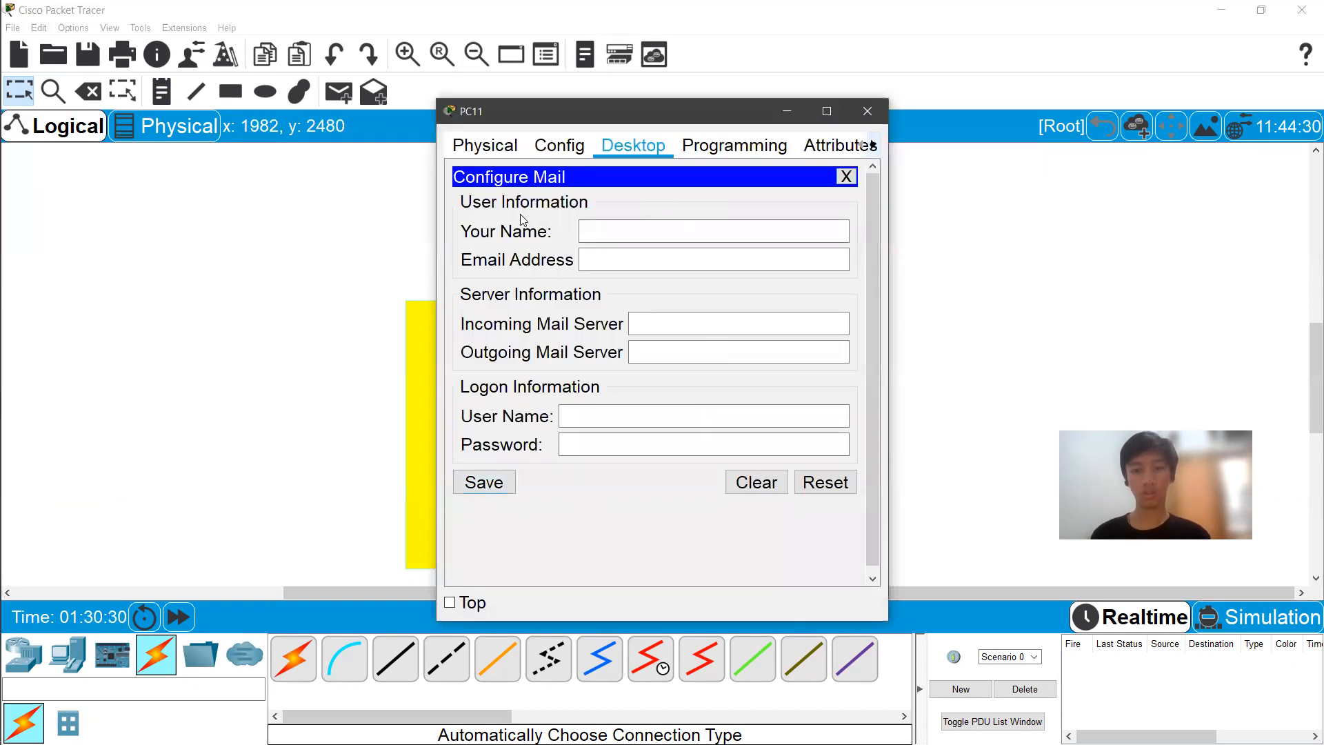
pyautogui.click(559, 146)
pyautogui.click(633, 146)
pyautogui.click(836, 178)
pyautogui.click(836, 178)
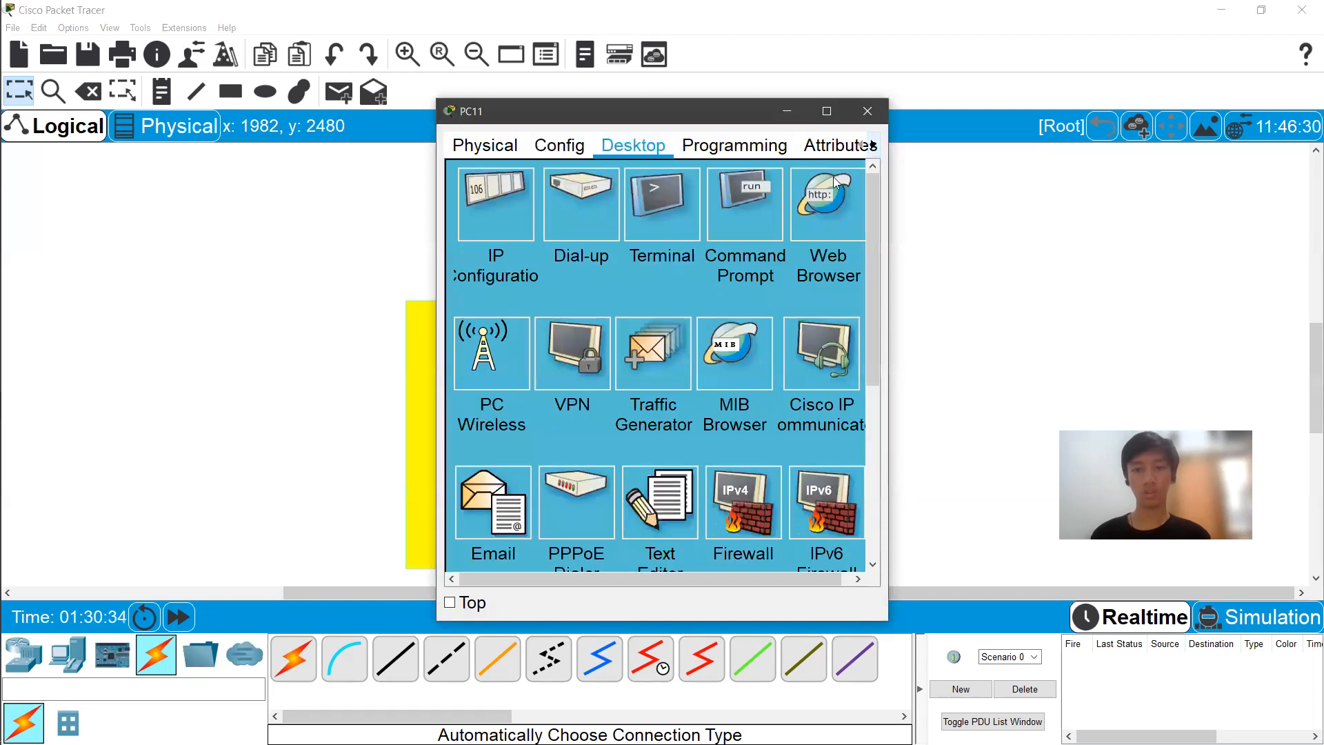
pyautogui.click(867, 111)
# Set PC11's default gateway to the copied address 192.168.10.1 and close its window
pyautogui.click(473, 502)
pyautogui.click(481, 201)
pyautogui.moveTo(693, 339); pyautogui.dragTo(502, 336)
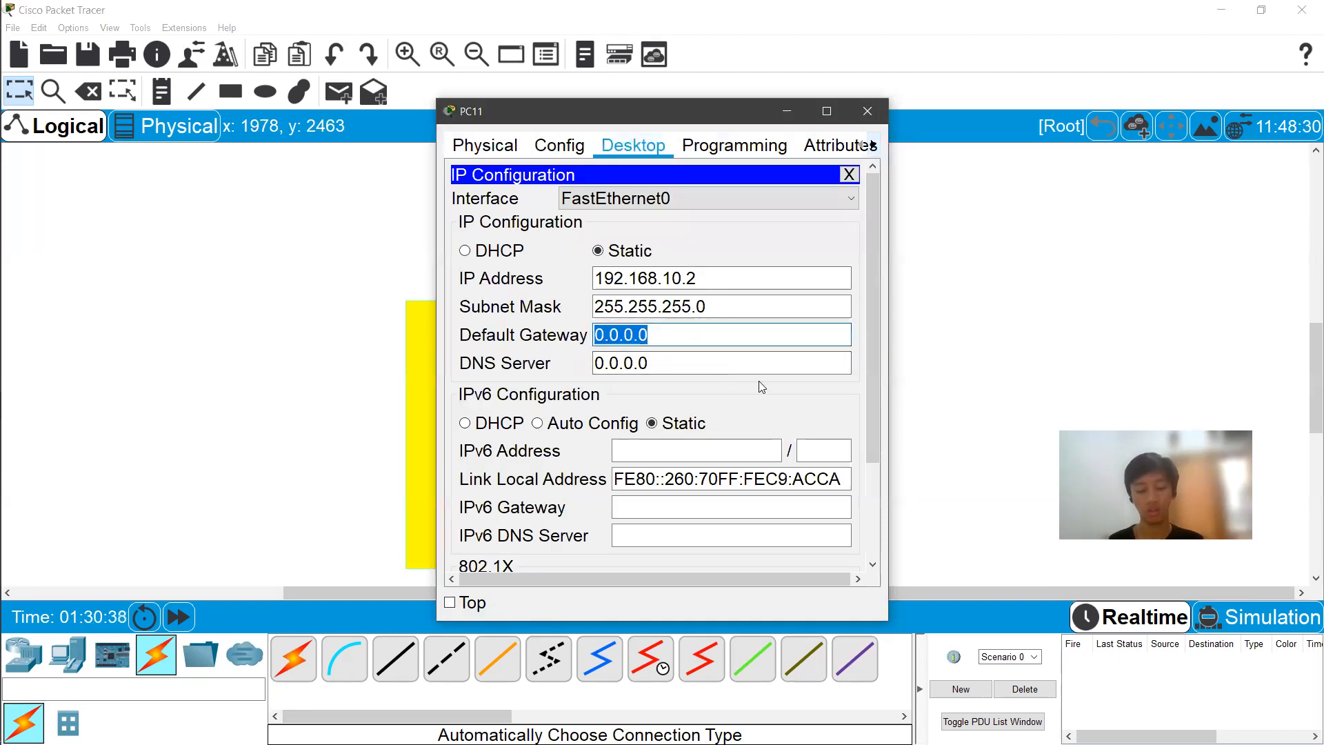
pyautogui.hotkey('ctrl', 'v')
pyautogui.click(867, 111)
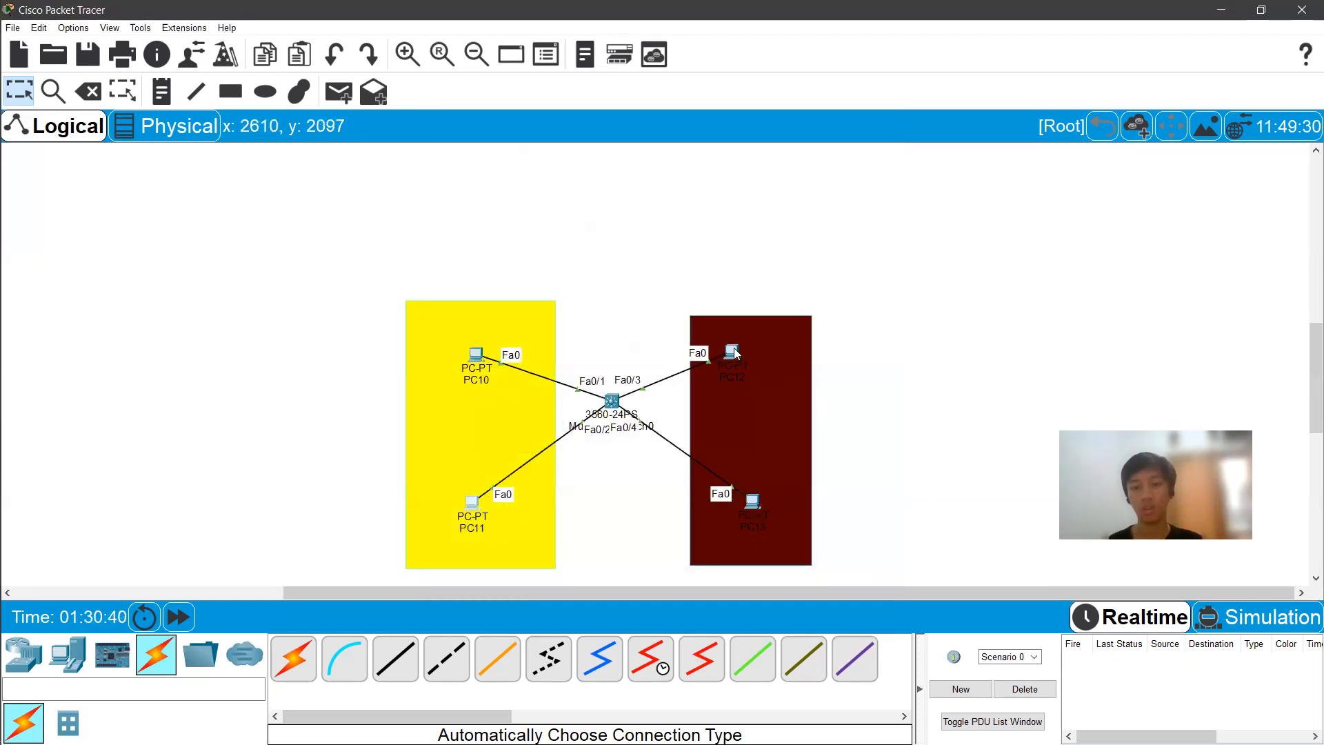
# Set PC12's default gateway to 192.168.20.1, copy that address, and close the PC12 window
pyautogui.moveTo(735, 354)
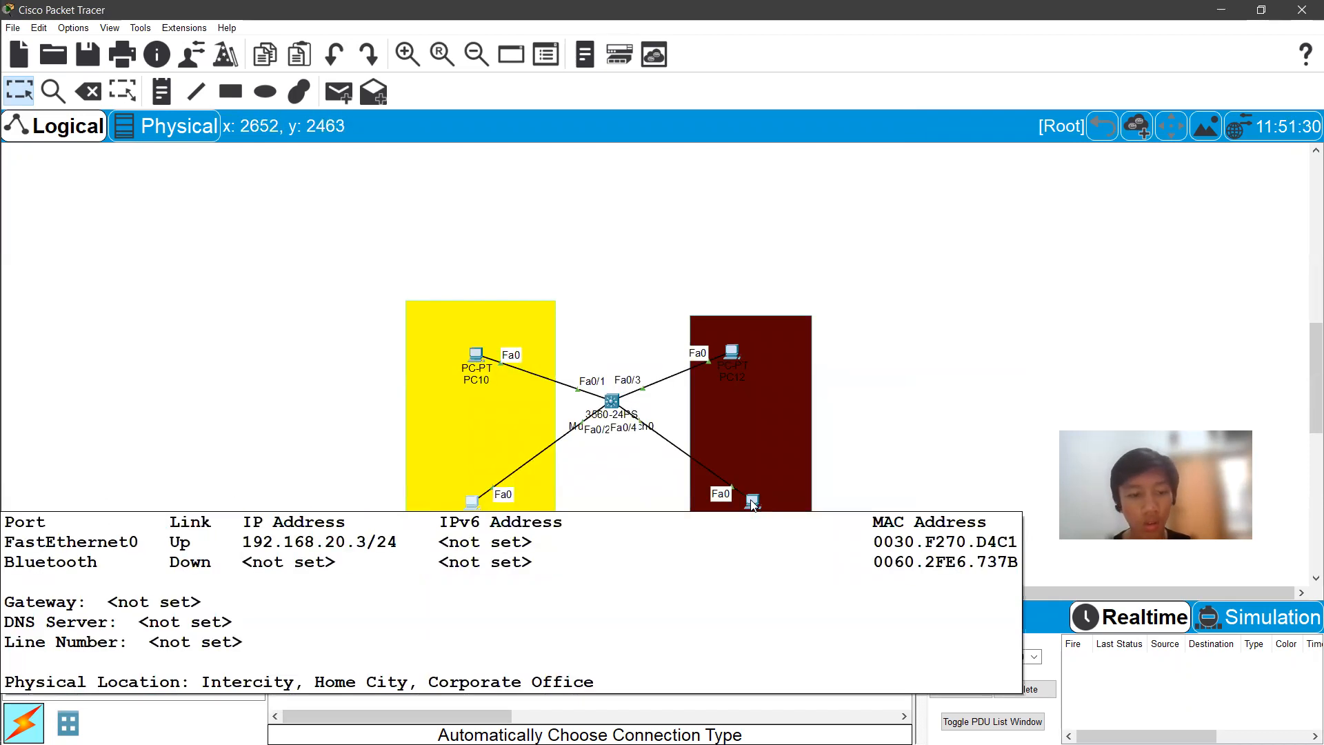
pyautogui.click(732, 351)
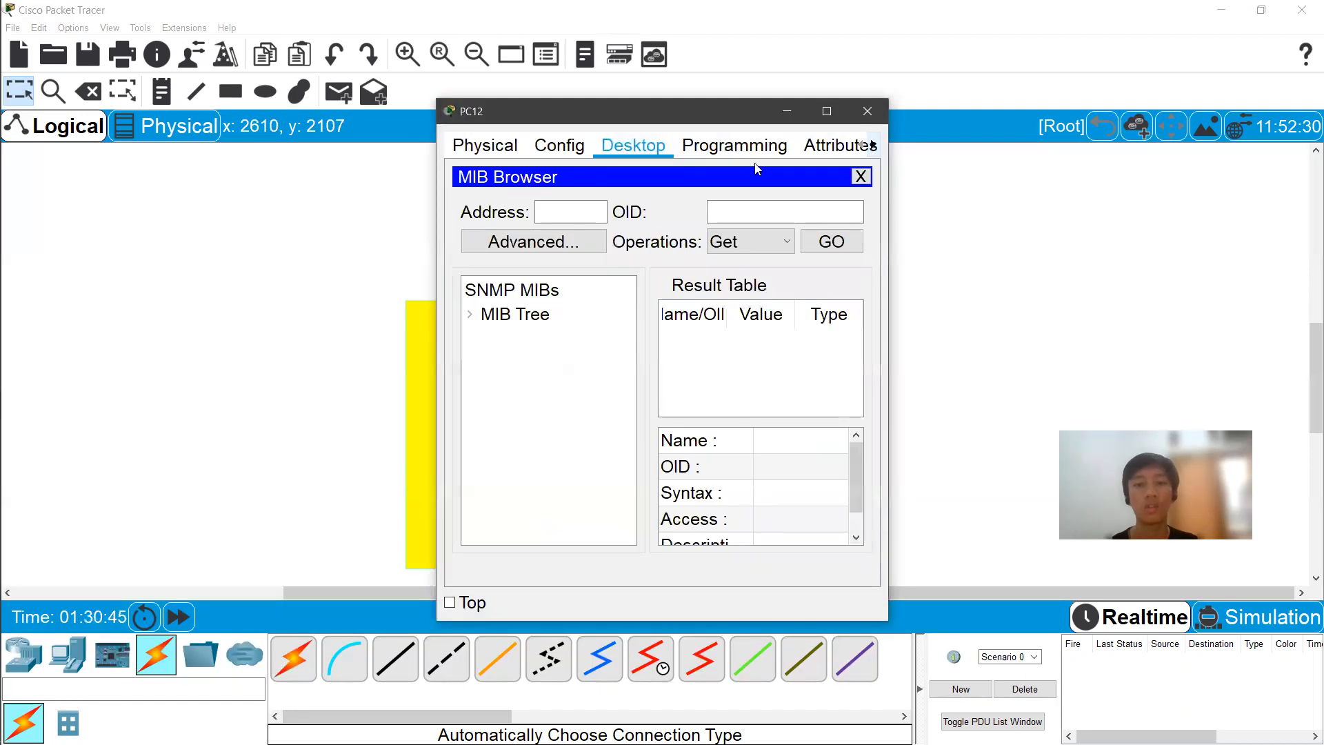
pyautogui.click(862, 175)
pyautogui.click(504, 206)
pyautogui.moveTo(724, 327); pyautogui.dragTo(462, 343)
pyautogui.hotkey('ctrl', 'v')
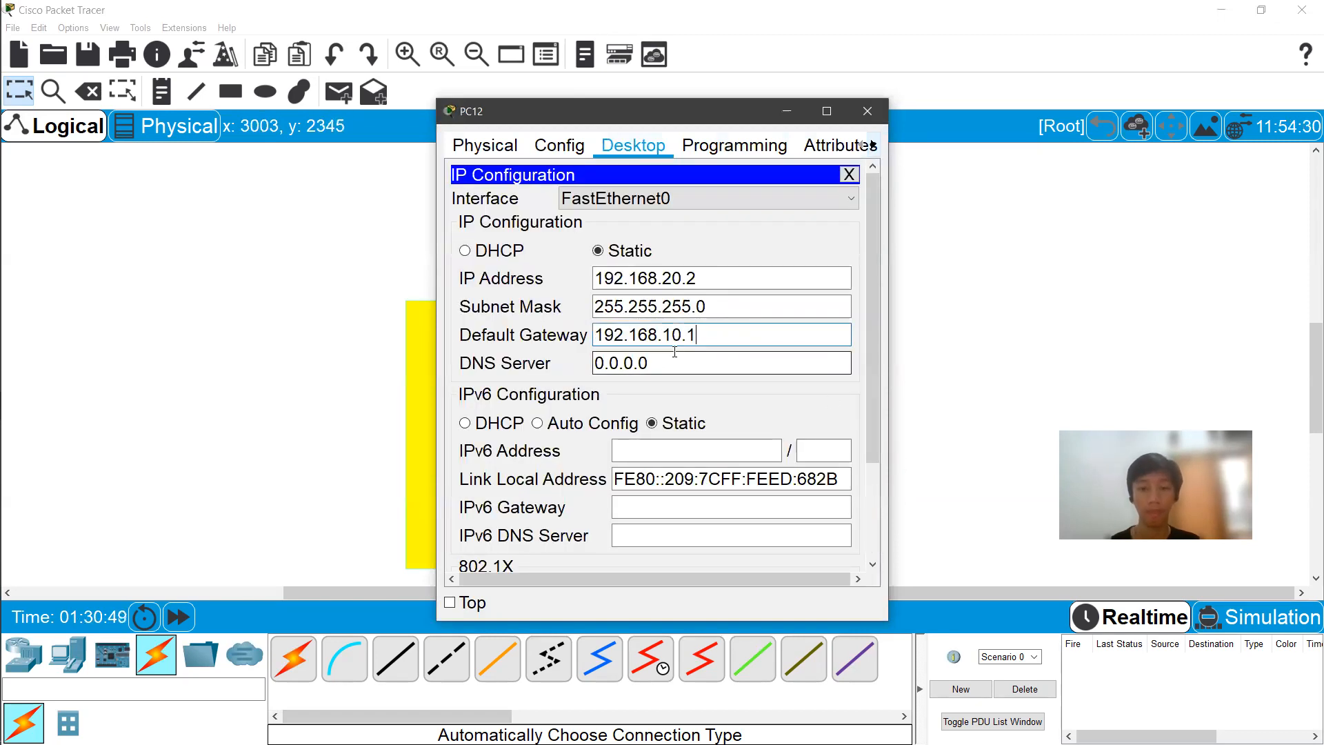
pyautogui.press('Left')
pyautogui.press('Left')
pyautogui.press('Left')
pyautogui.press('BackSpace')
pyautogui.write('2')
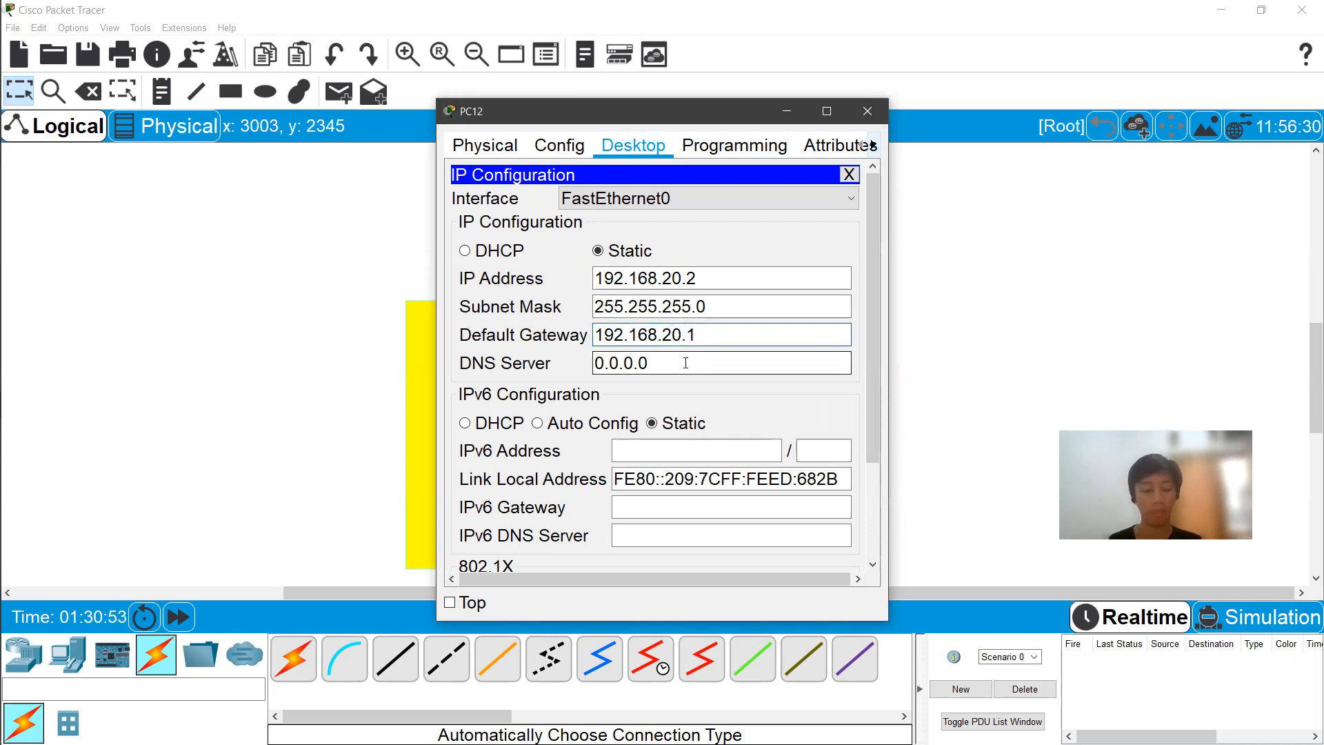
pyautogui.hotkey('ctrl', 'a')
pyautogui.hotkey('ctrl', 'c')
pyautogui.click(868, 111)
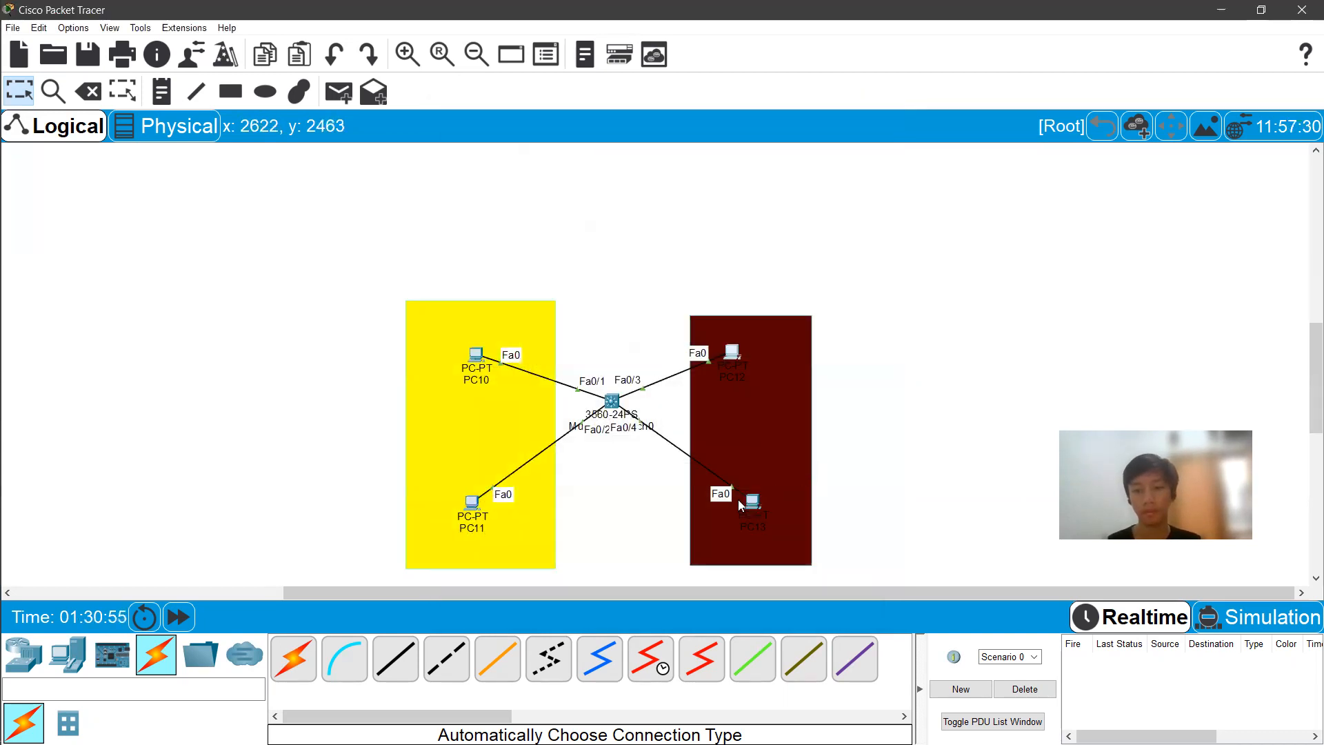
# Set PC13's default gateway to the copied address 192.168.20.1 and close its window
pyautogui.doubleClick(752, 507)
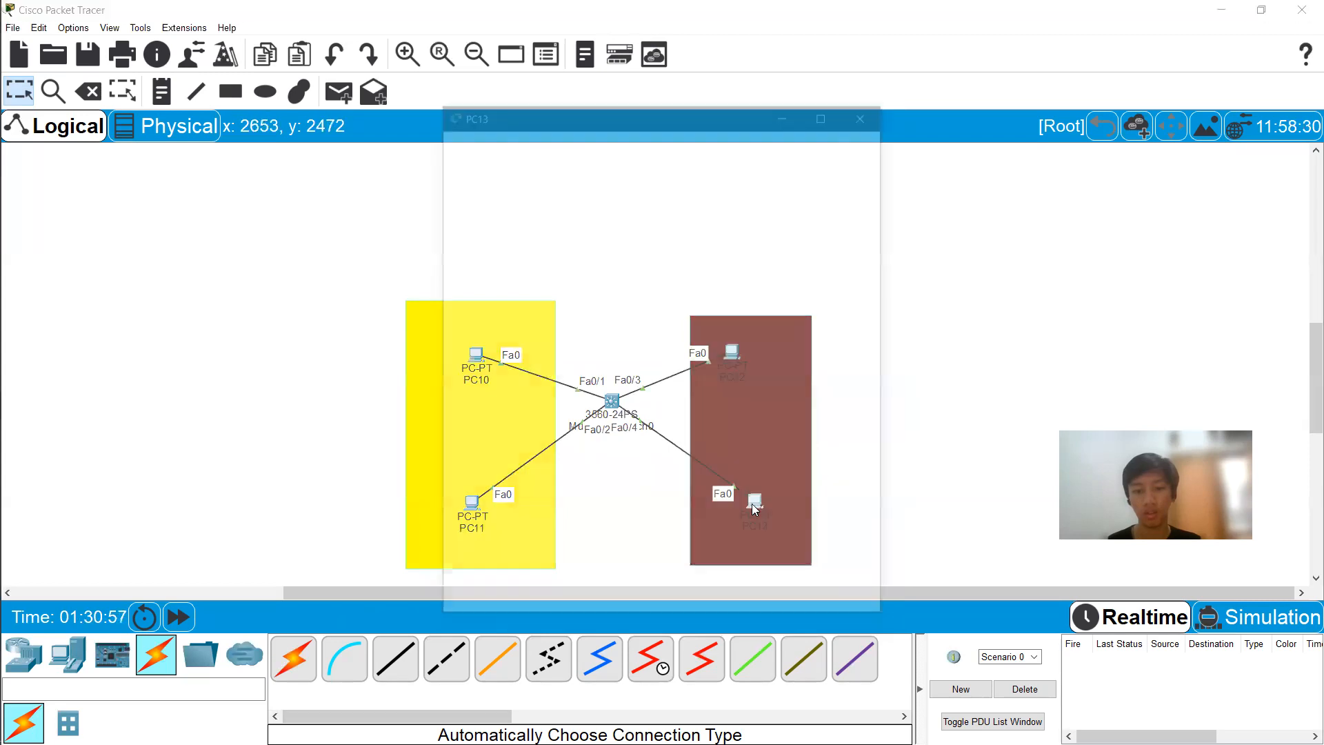
pyautogui.click(523, 190)
pyautogui.doubleClick(669, 337)
pyautogui.hotkey('ctrl', 'a')
pyautogui.hotkey('ctrl', 'v')
pyautogui.click(868, 111)
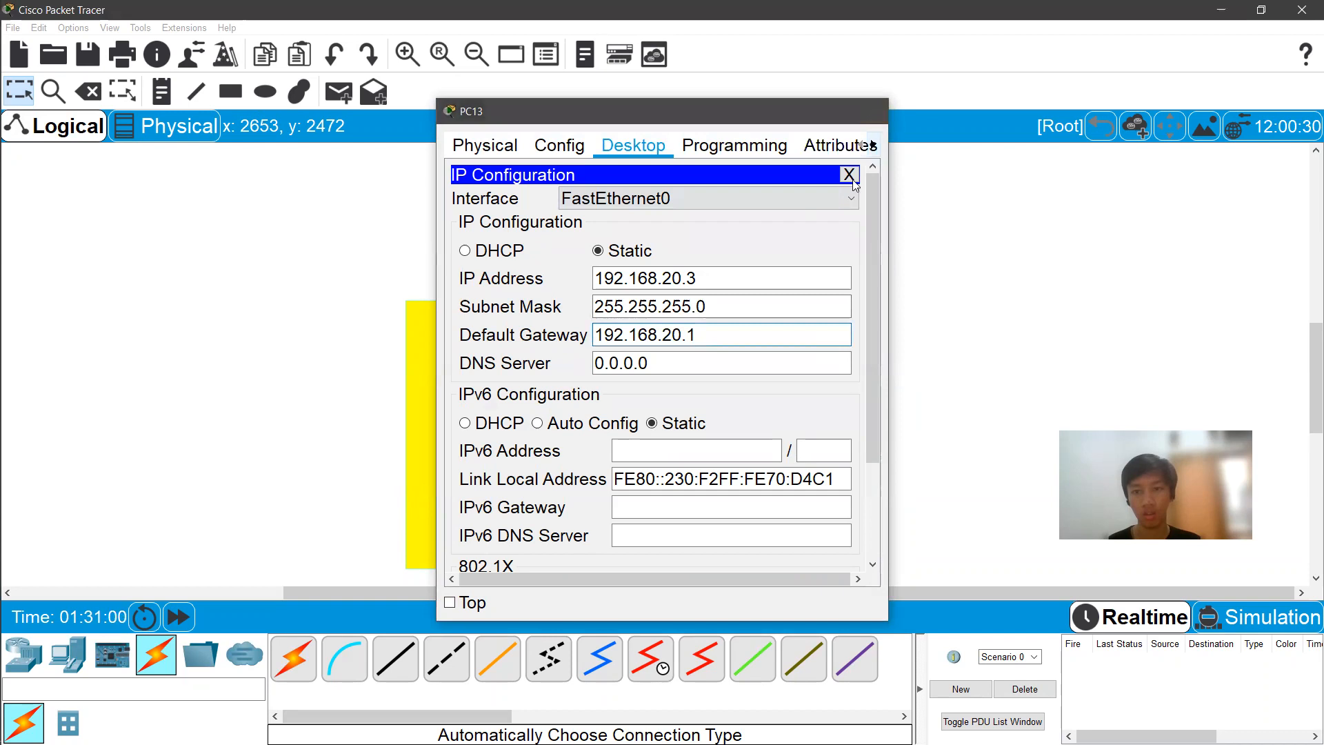
# Leave interface-range configuration on Multilayer Switch0 with exit, returning to global configuration mode
pyautogui.doubleClick(614, 403)
pyautogui.click(761, 466)
pyautogui.press('Return')
pyautogui.press('Return')
pyautogui.press('Return')
pyautogui.write('exit')
pyautogui.press('Return')
pyautogui.press('Return')
pyautogui.press('Return')
pyautogui.press('Return')
pyautogui.press('Return')
pyautogui.press('Return')
# Enter interface configuration for VLAN 10 on Multilayer Switch0 with interface vlan 10
pyautogui.write('int')
pyautogui.press('Tab')
pyautogui.write('vlan ')
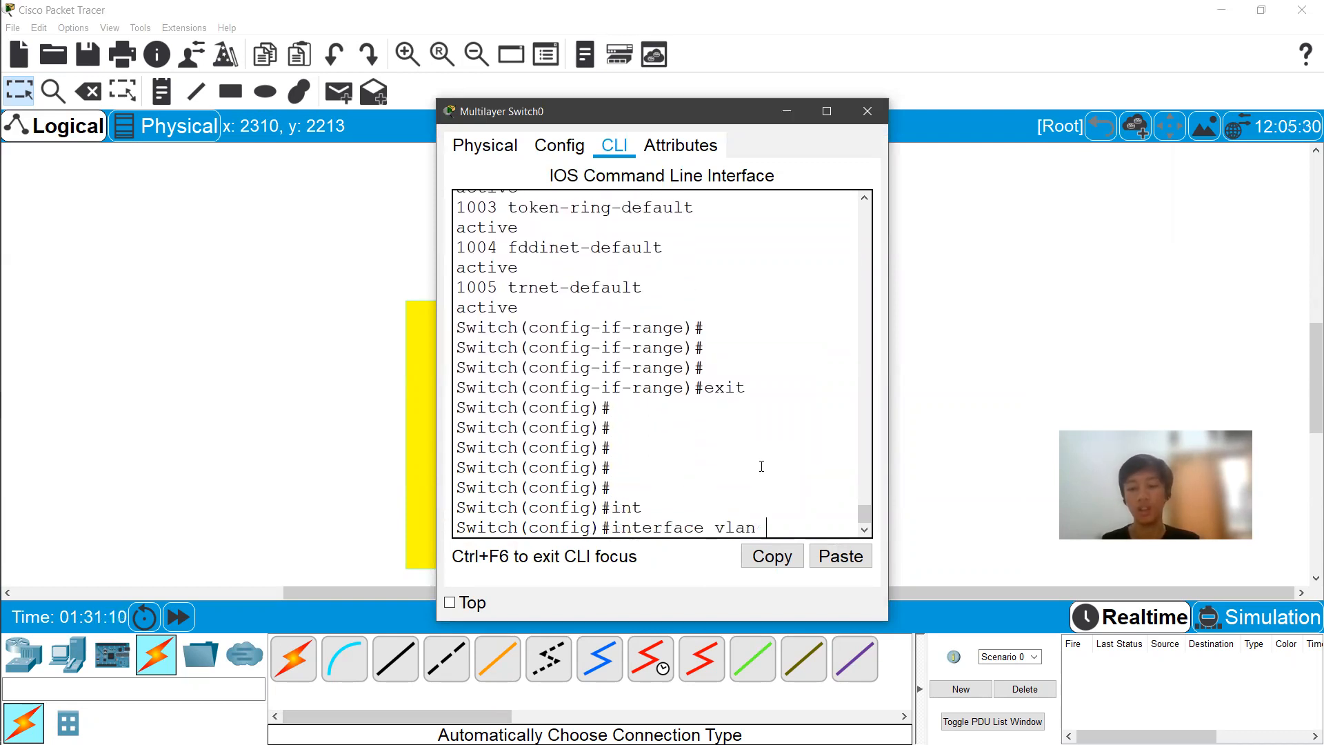
pyautogui.write('10')
pyautogui.press('Return')
pyautogui.press('Return')
pyautogui.press('Return')
pyautogui.press('Return')
# Assign IP address 192.168.10.1 with subnet mask 255.255.255.0 to the VLAN 10 interface
pyautogui.write('ip add')
pyautogui.press('Tab')
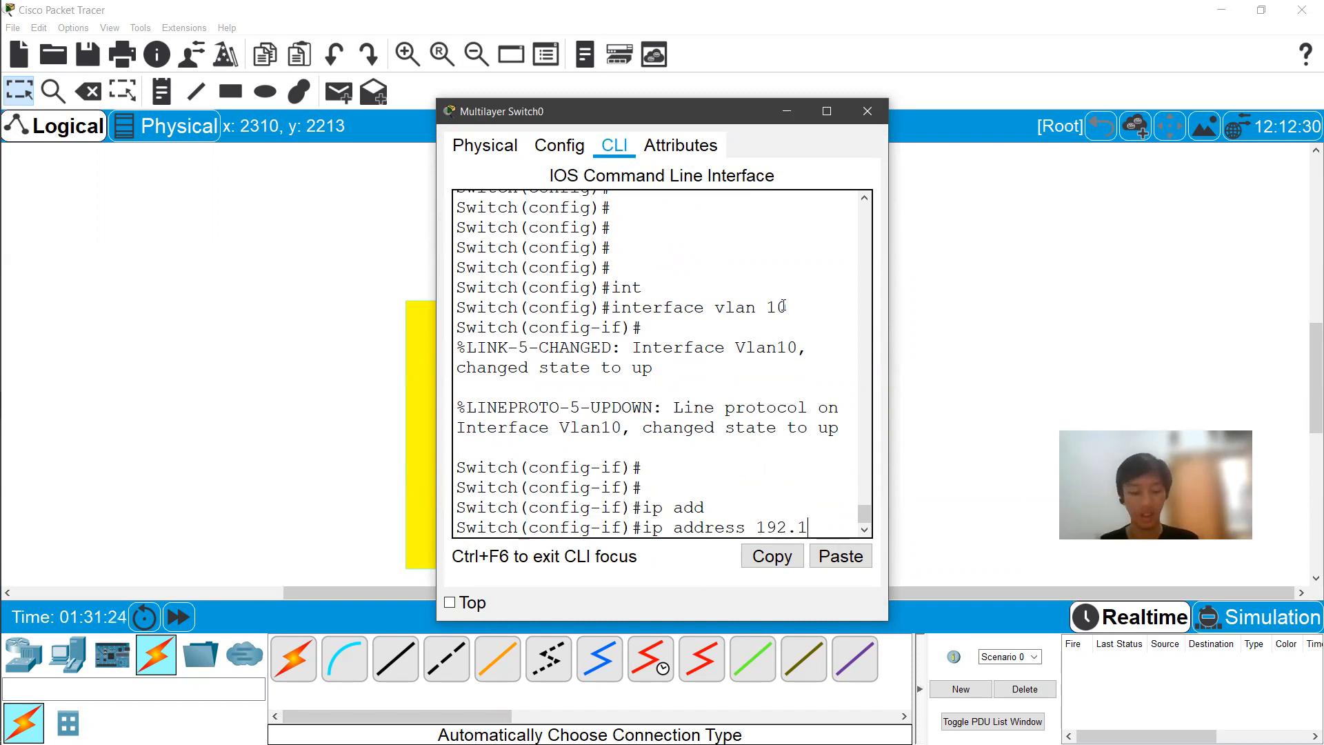
pyautogui.write('92.168.1')
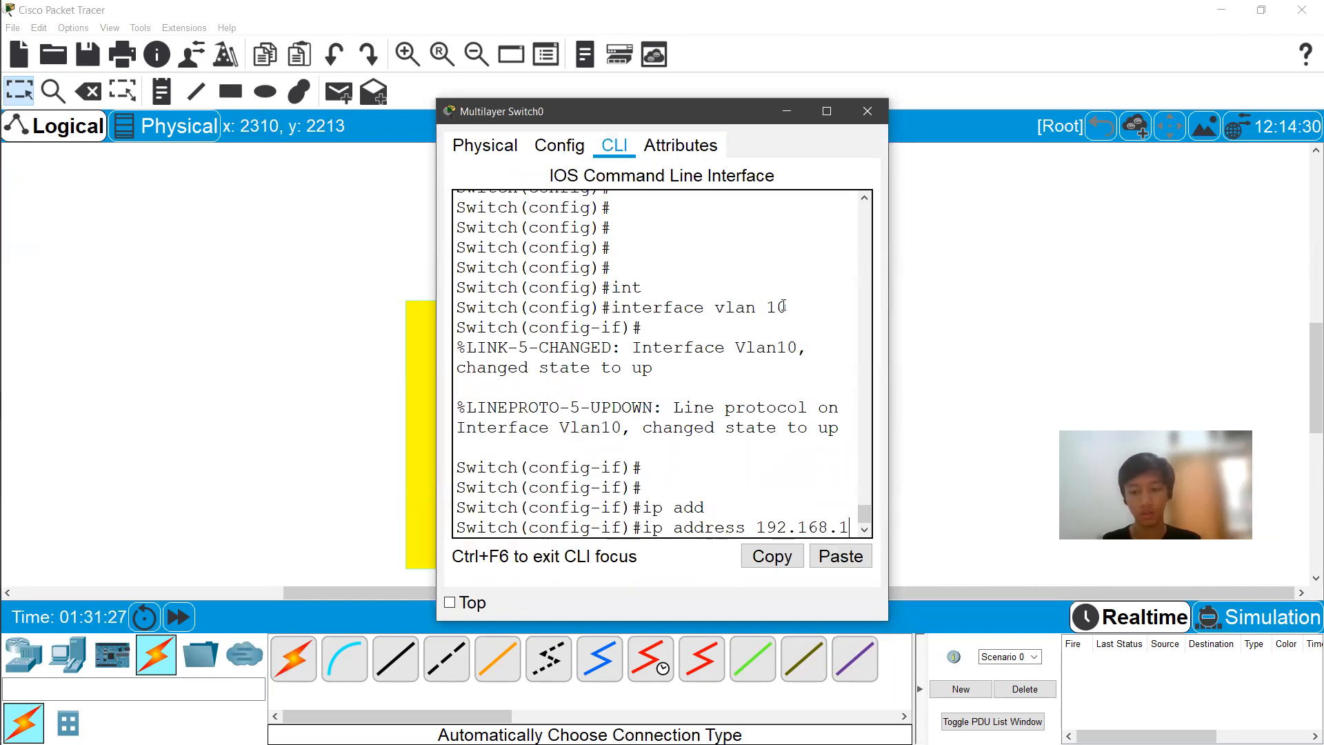
pyautogui.write('0.1 2')
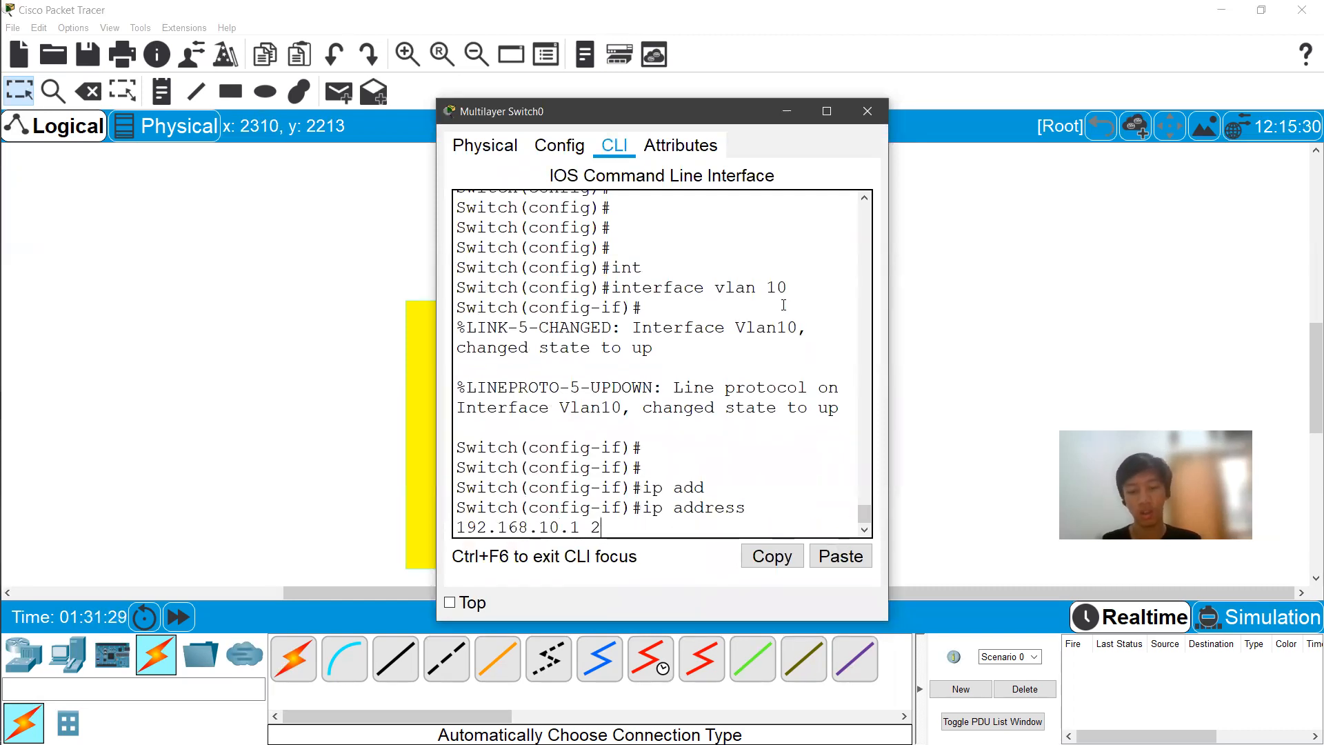
pyautogui.write('55.255.255')
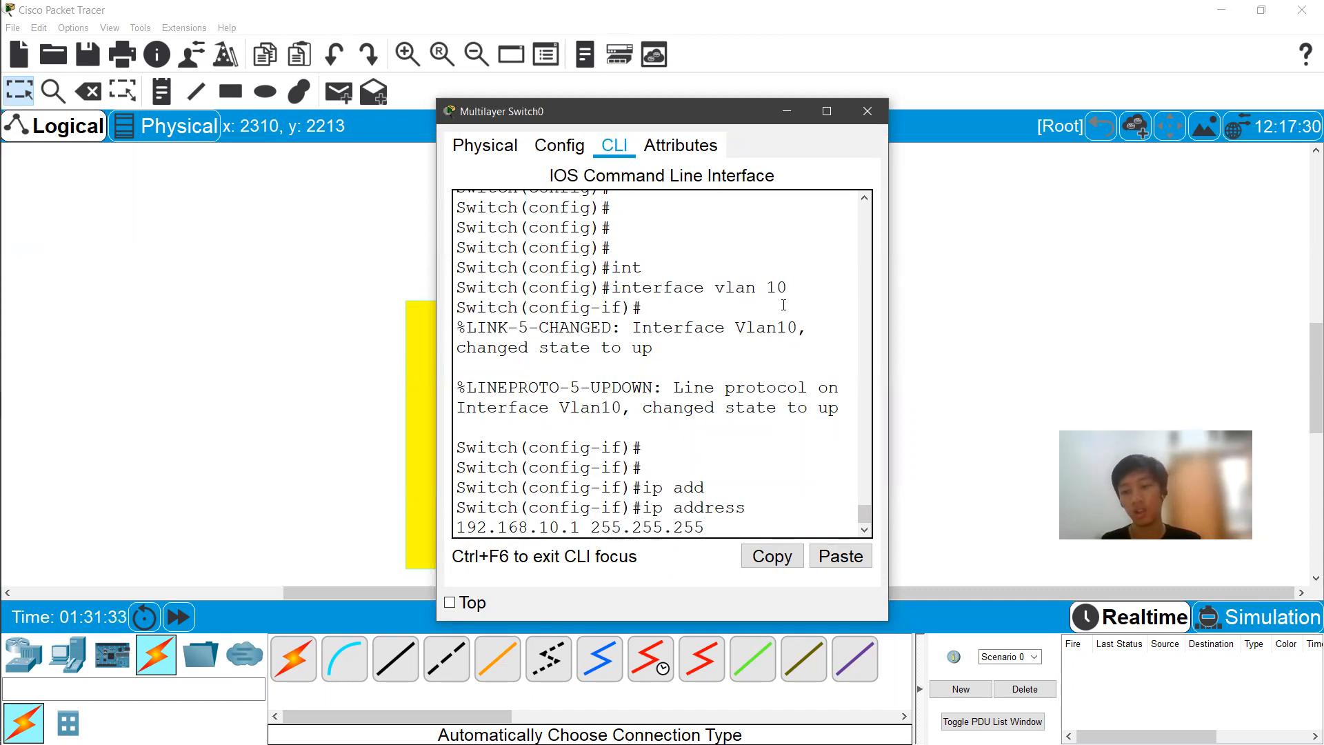
pyautogui.write('.0')
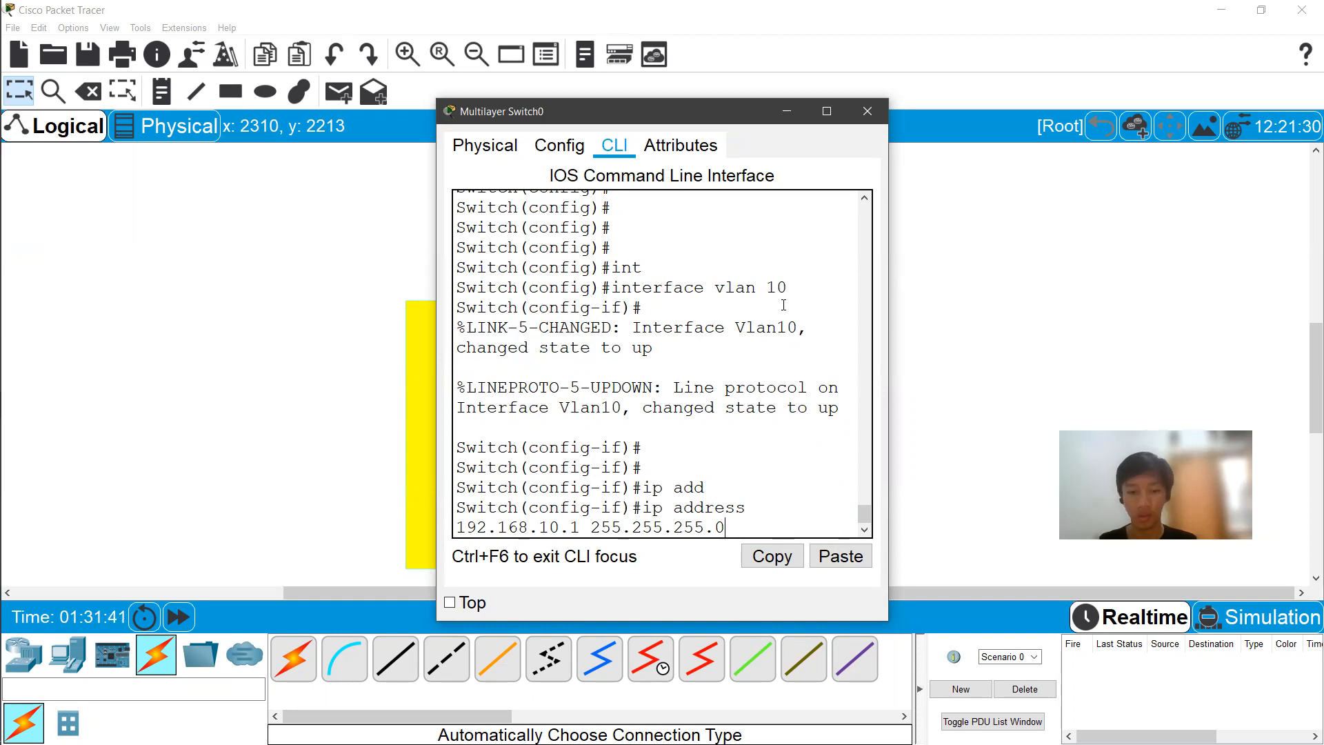
pyautogui.press('Return')
# Leave the VLAN 10 interface configuration with exit, returning to global configuration mode
pyautogui.write('int')
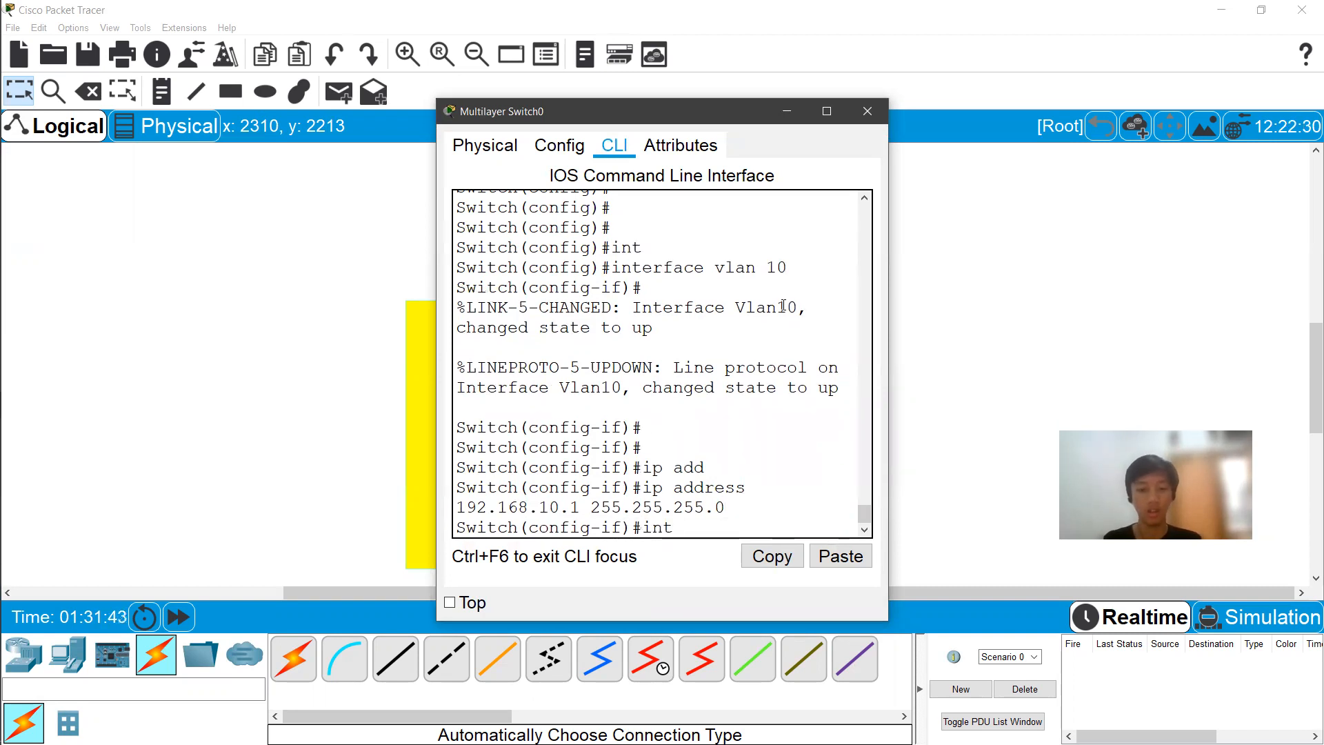
pyautogui.press('Return')
pyautogui.write('intval')
pyautogui.press('BackSpace')
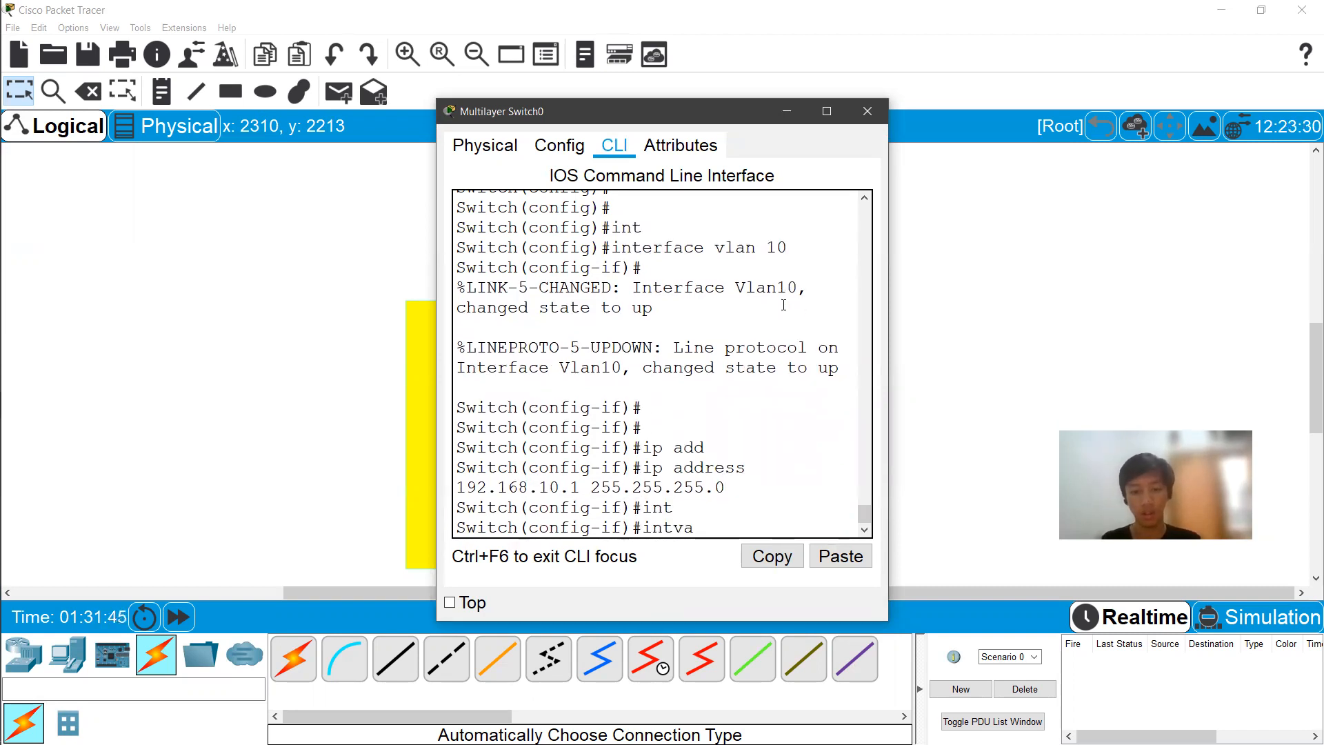
pyautogui.press('BackSpace')
pyautogui.press('BackSpace')
pyautogui.press('BackSpace')
pyautogui.write('x')
pyautogui.press('BackSpace')
pyautogui.write('exit')
pyautogui.press('Return')
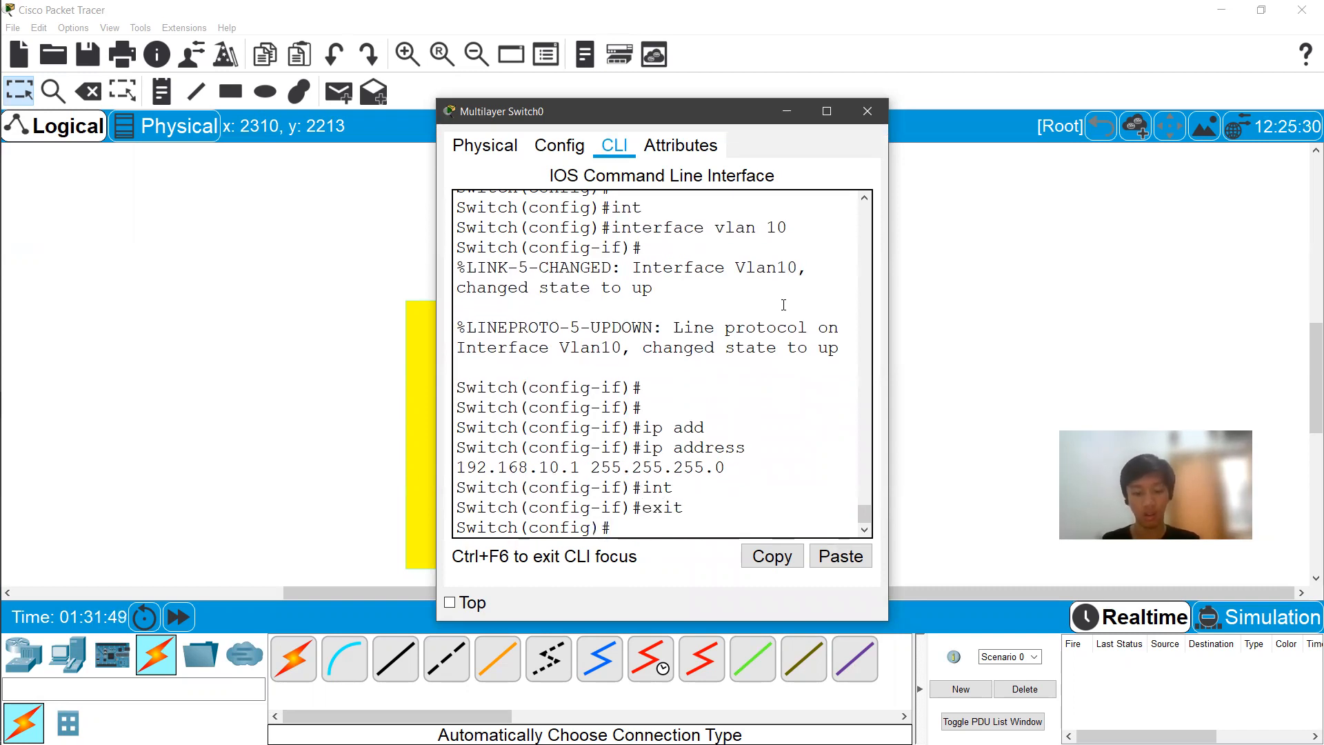
# Enter interface configuration for VLAN 20 with interface vlan 20
pyautogui.write('in')
pyautogui.press('Tab')
pyautogui.write('val')
pyautogui.press('BackSpace')
pyautogui.press('BackSpace')
pyautogui.write('l')
pyautogui.press('Tab')
pyautogui.write('20')
pyautogui.press('Return')
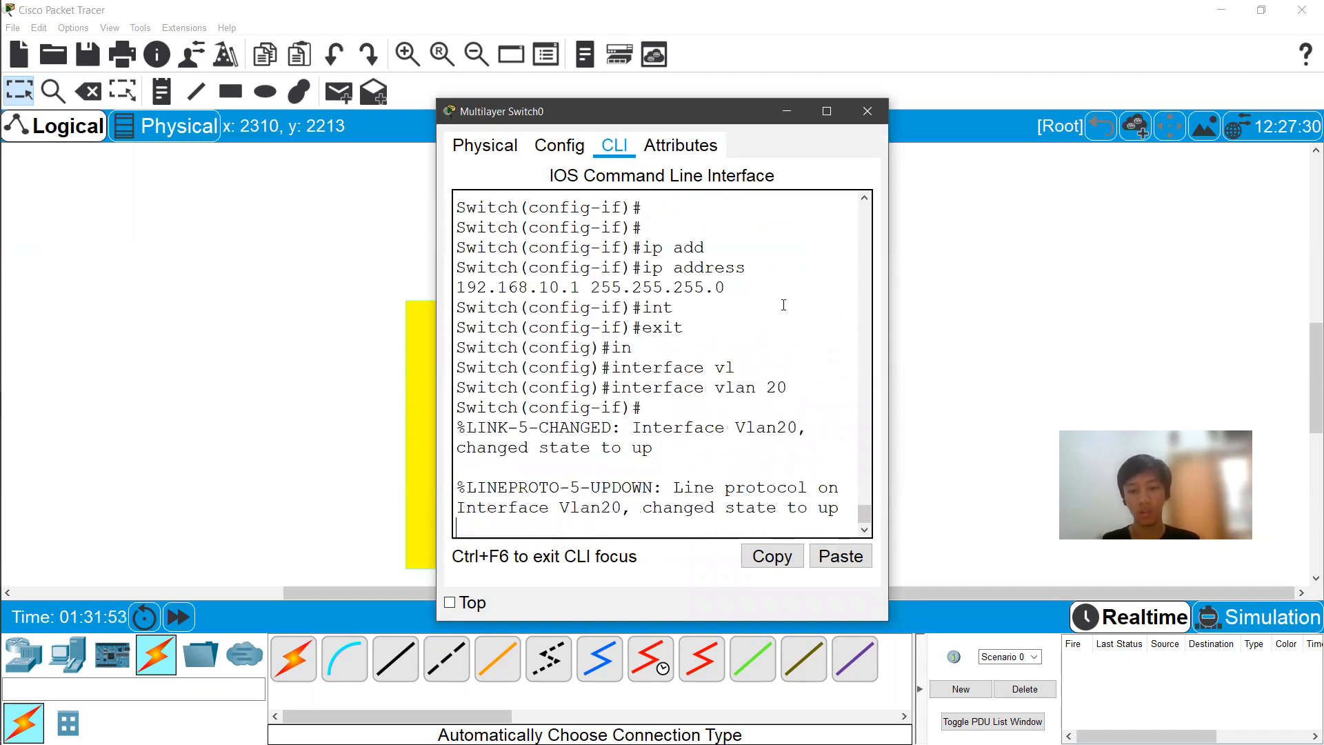
pyautogui.press('Return')
# Assign IP address 192.168.20.1 with subnet mask 255.255.255.0 to the VLAN 20 interface
pyautogui.write('ip ad')
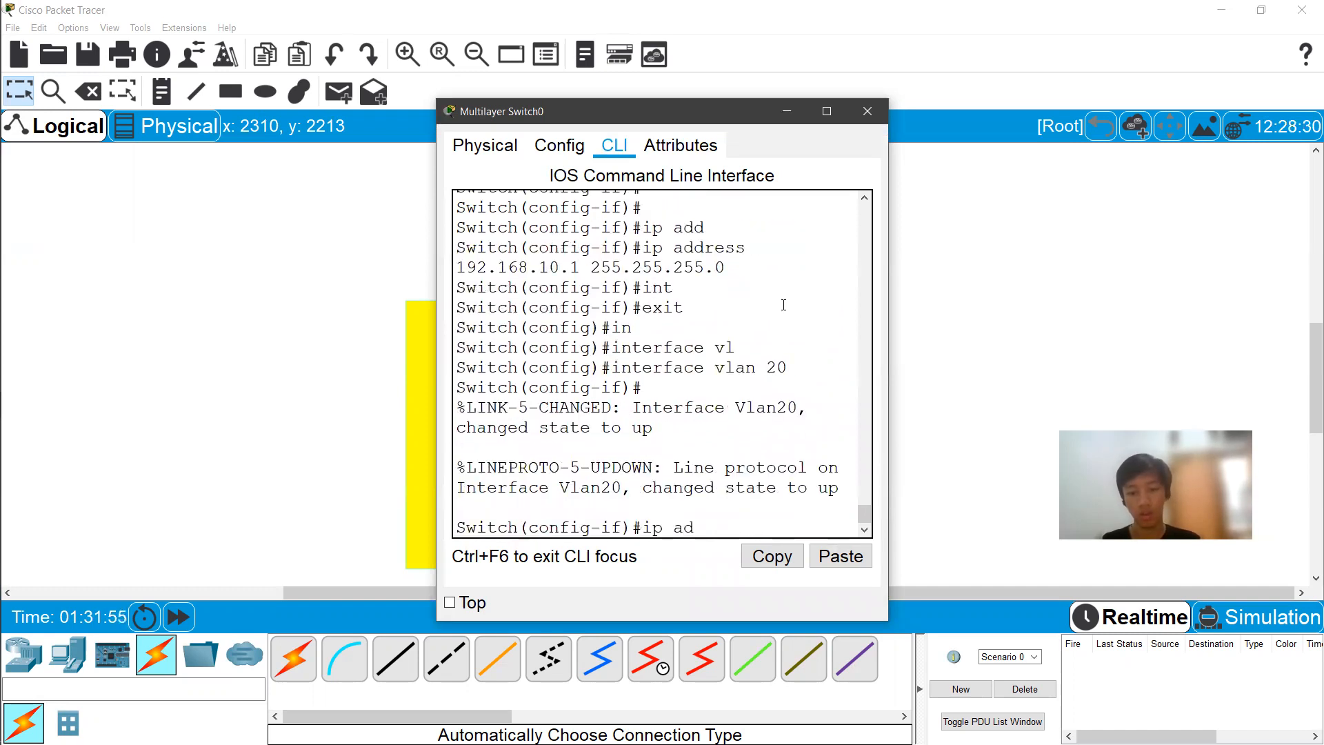
pyautogui.write('d 19')
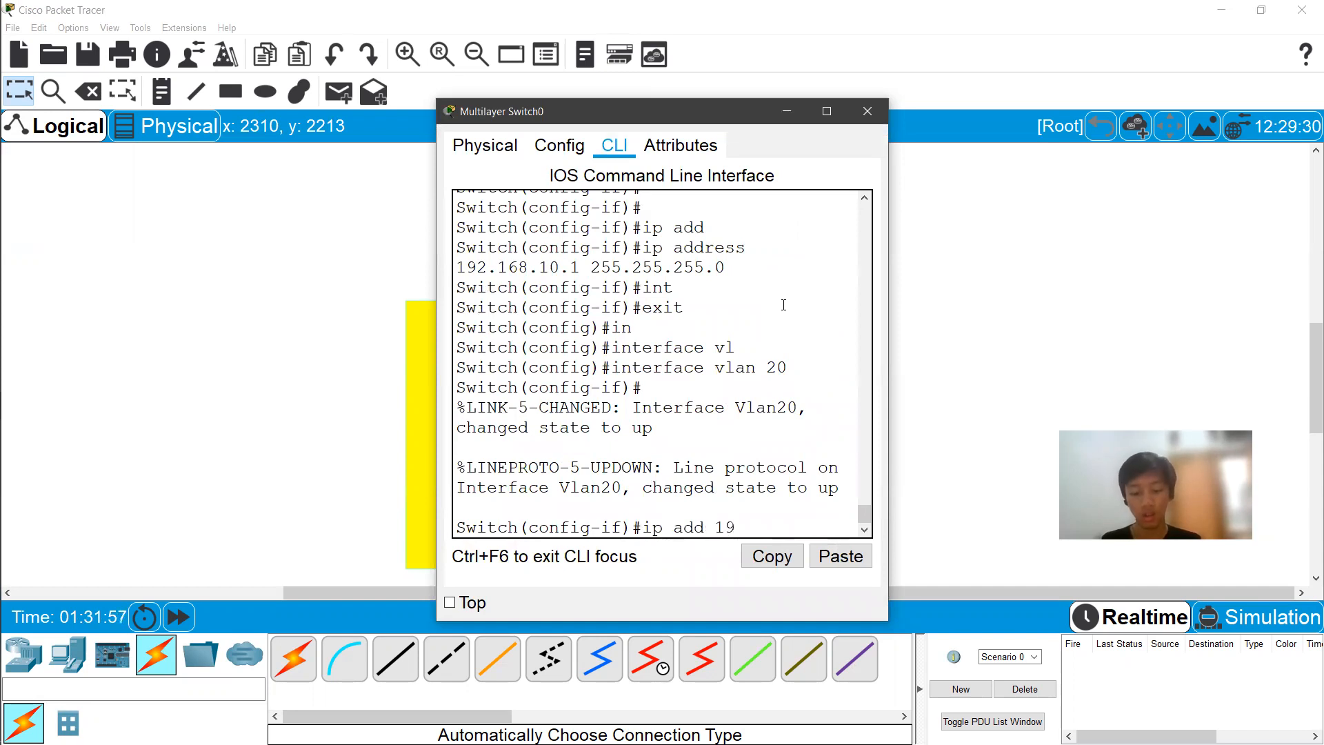
pyautogui.write('2.168.20.1')
pyautogui.press('BackSpace')
pyautogui.write('20.1')
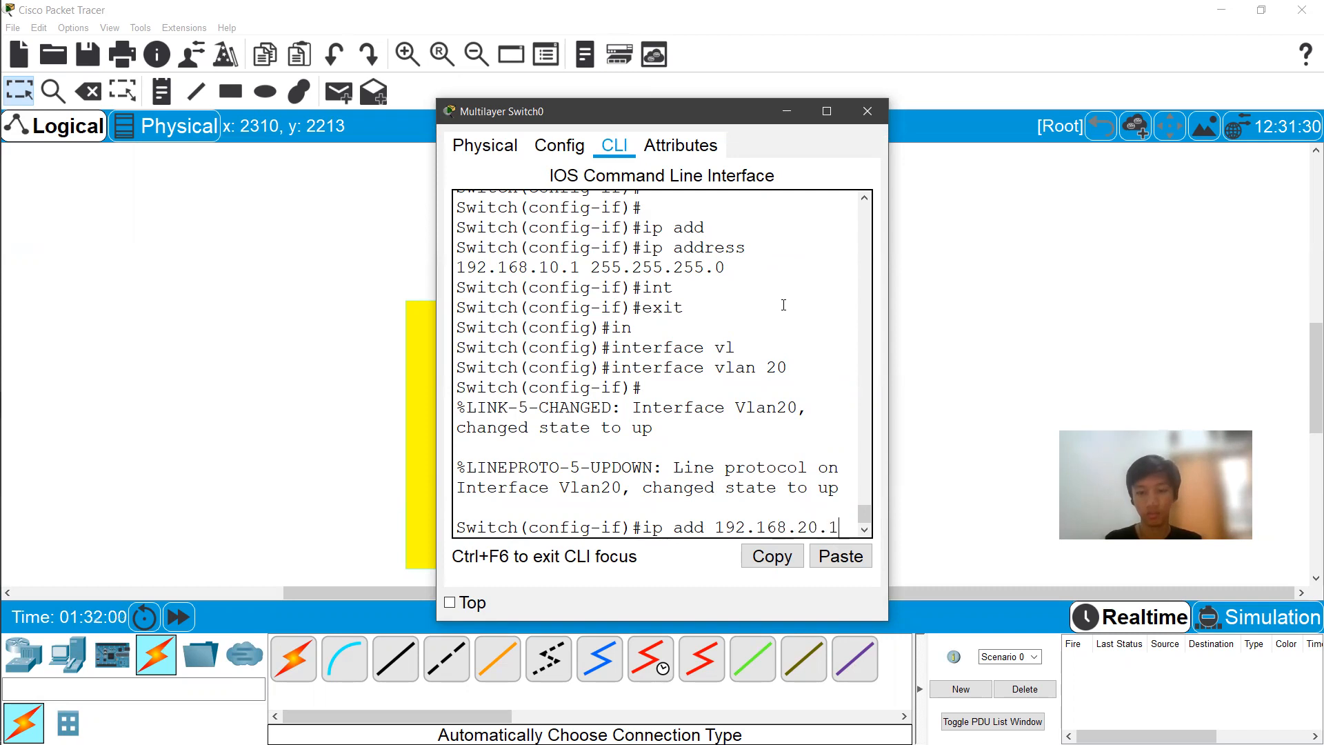
pyautogui.write(' 255.255.255.o')
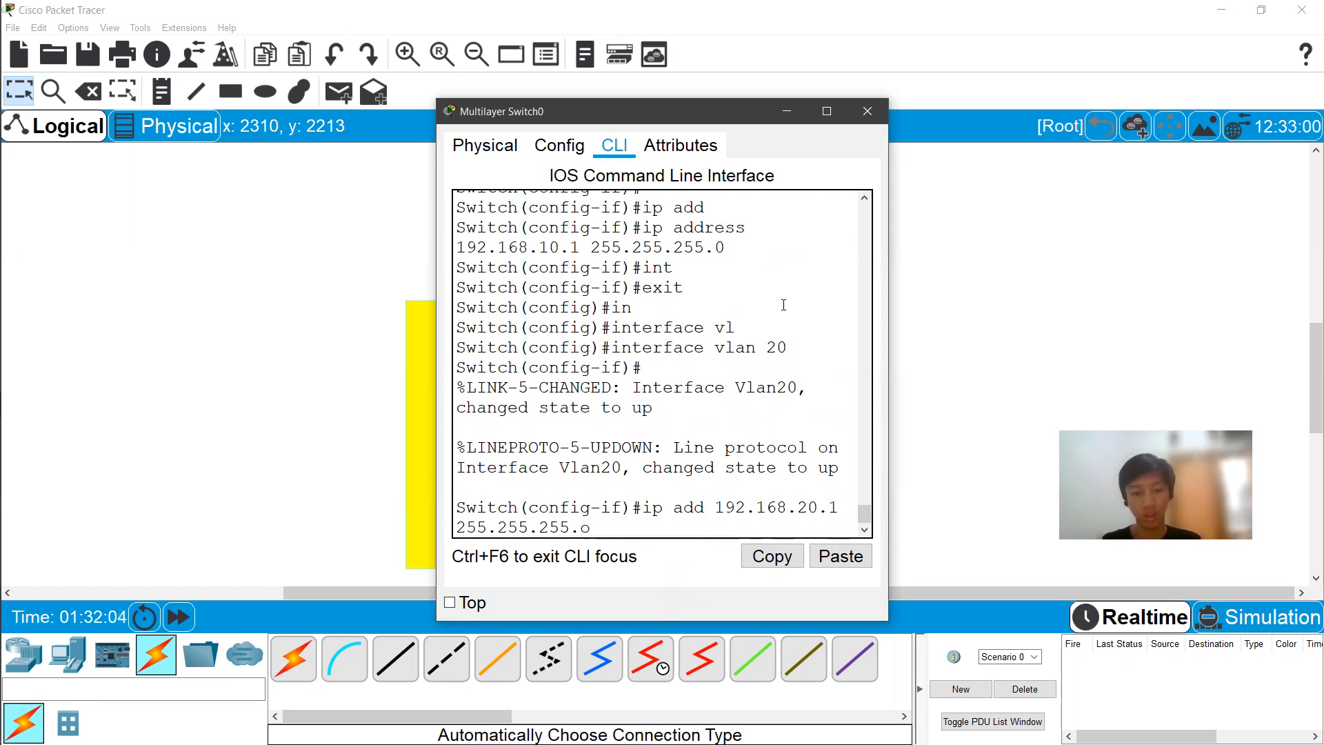
pyautogui.press('BackSpace')
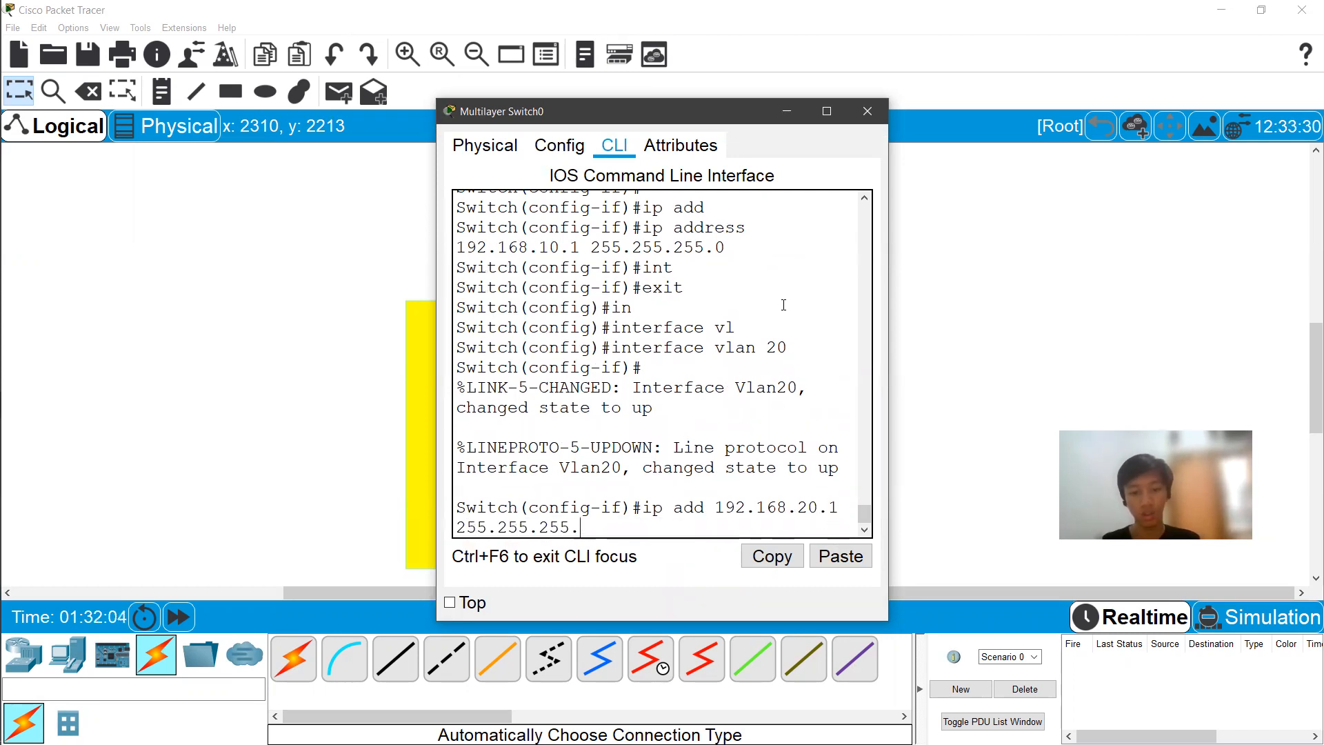
pyautogui.write('0')
pyautogui.press('Return')
# Save the switch configuration with do write and close the Multilayer Switch0 window
pyautogui.press('Return')
pyautogui.press('Return')
pyautogui.write('don')
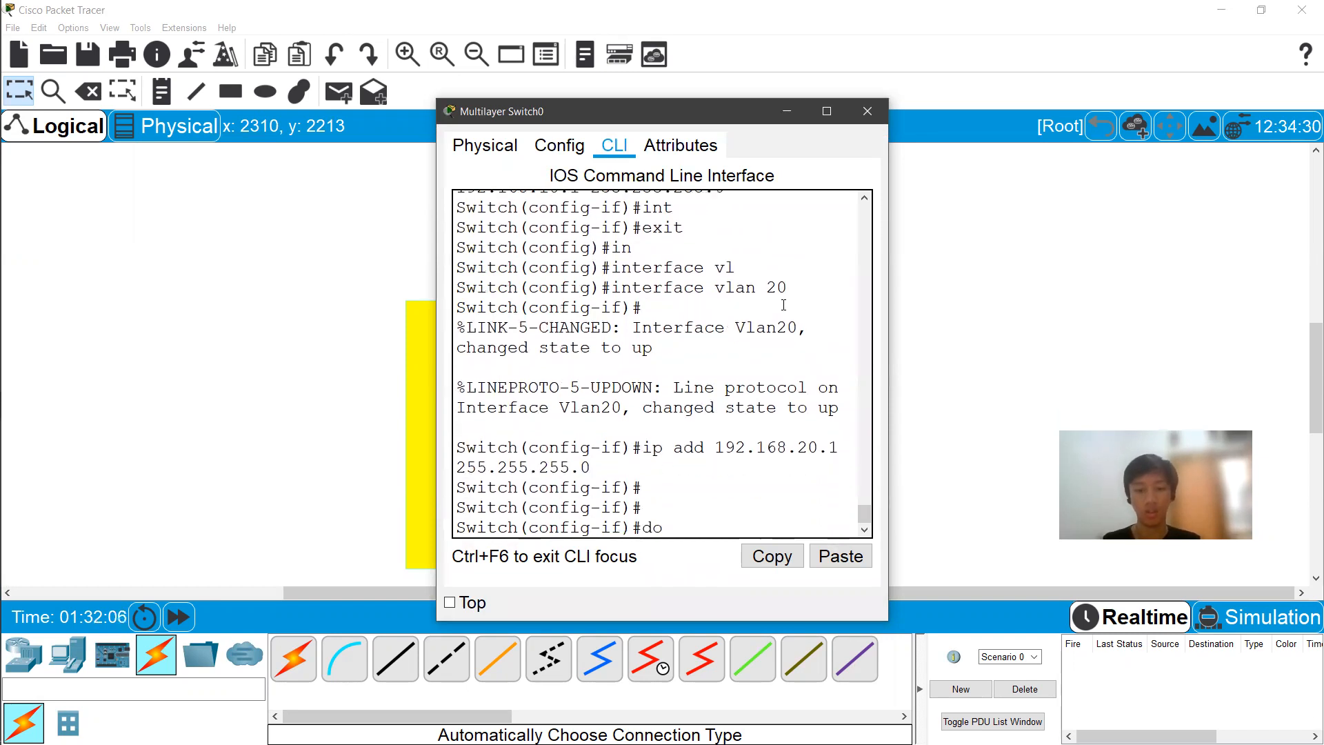
pyautogui.press('BackSpace')
pyautogui.press('BackSpace')
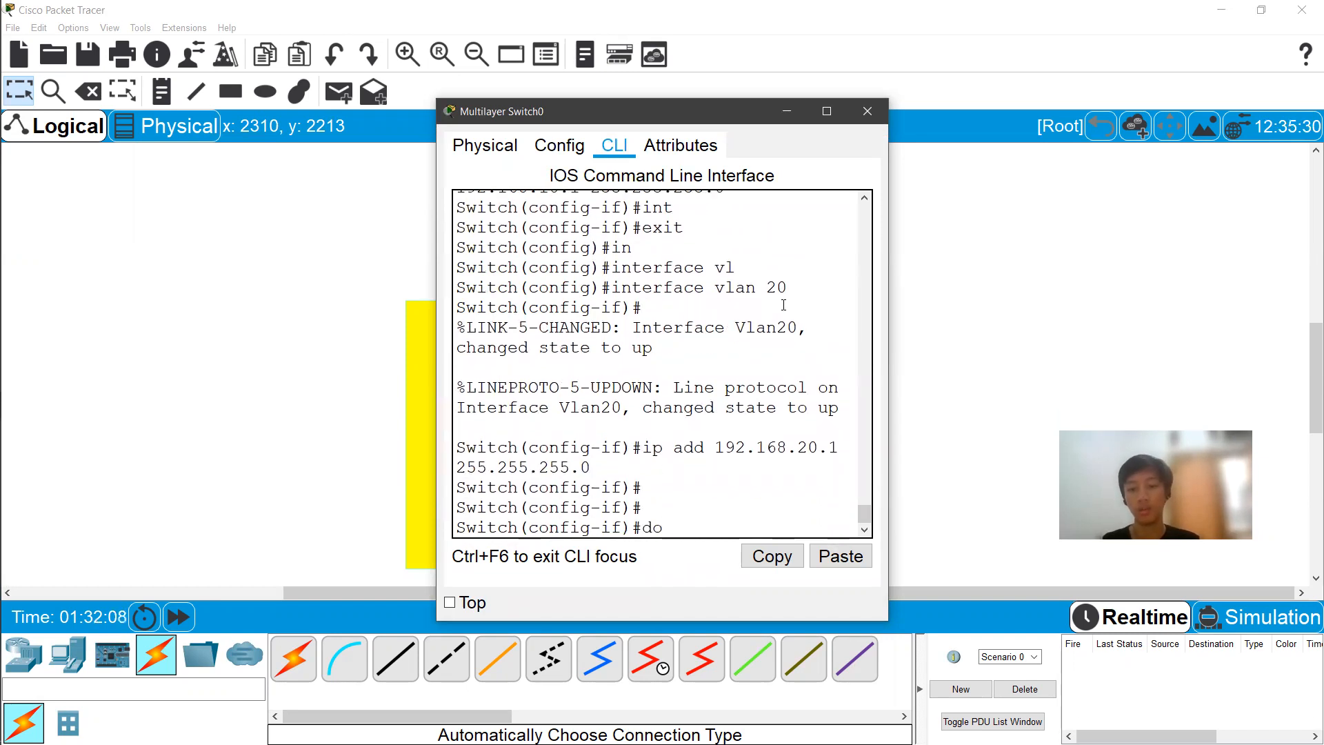
pyautogui.write('write')
pyautogui.press('Return')
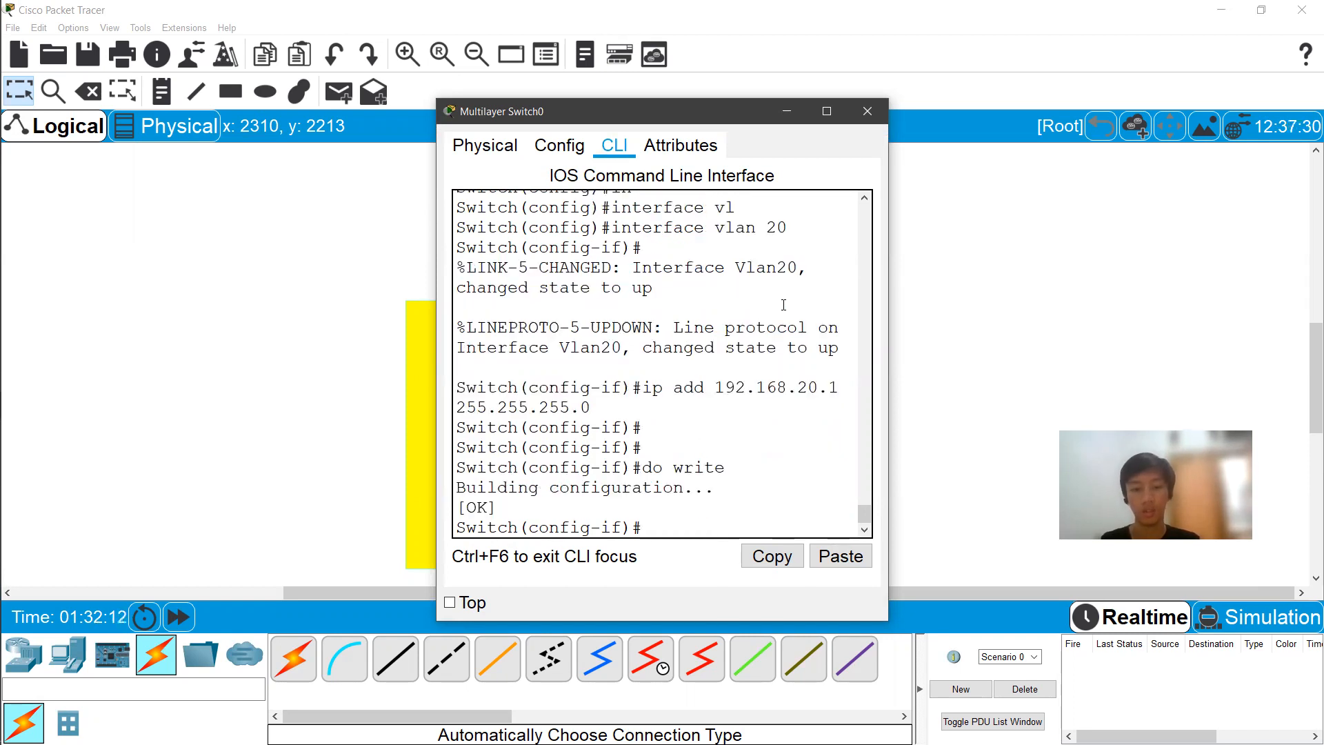
pyautogui.press('Return')
pyautogui.press('Return')
pyautogui.press('Return')
pyautogui.press('Return')
pyautogui.press('Return')
pyautogui.press('Return')
pyautogui.press('Return')
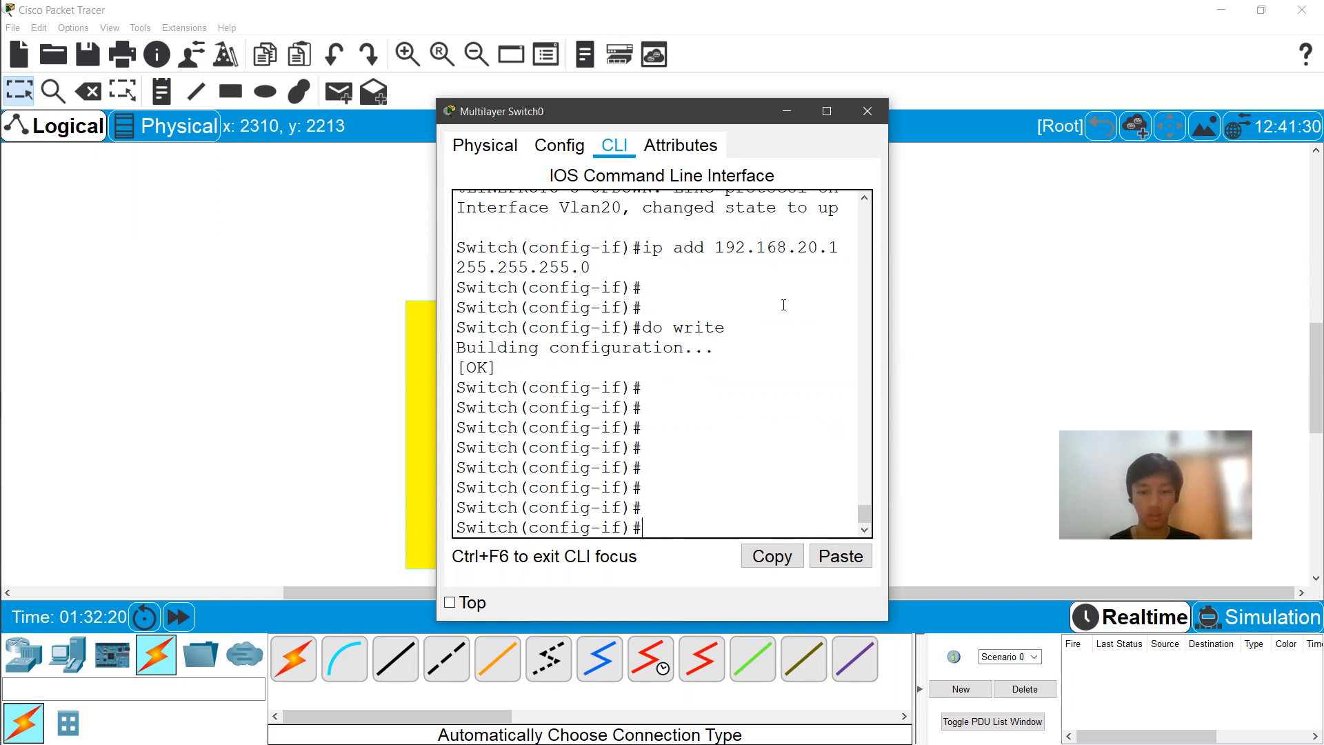
pyautogui.click(866, 111)
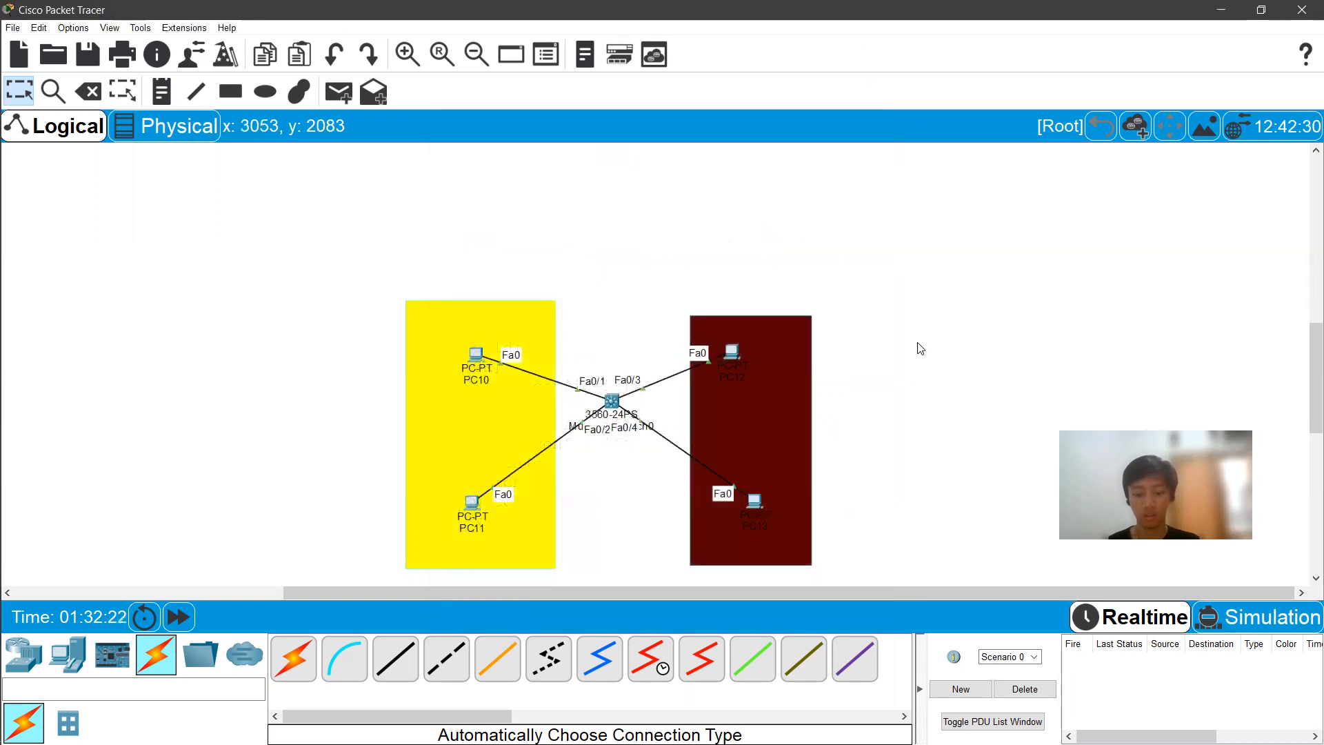
# Test connectivity with a simple PDU from PC10 to PC12, and delete the test from the PDU list
pyautogui.press('p')
pyautogui.click(476, 355)
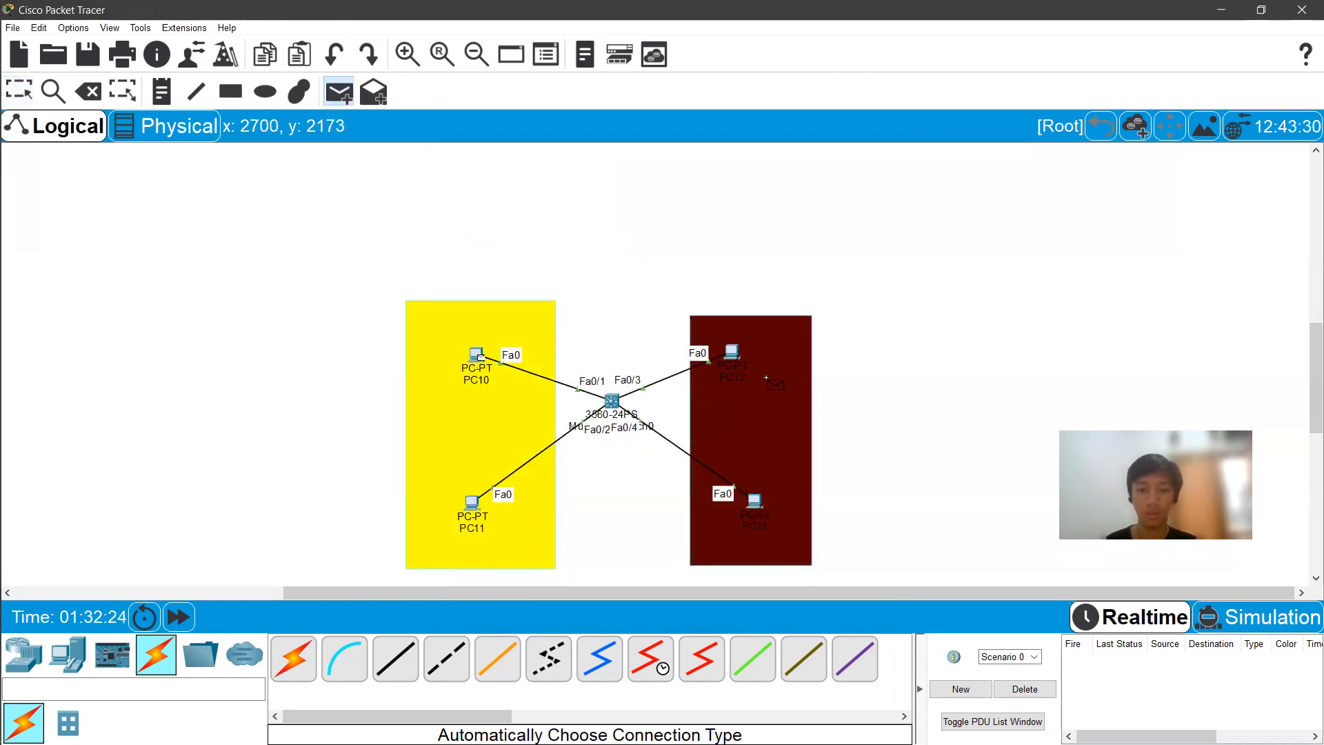
pyautogui.click(733, 353)
pyautogui.press('p')
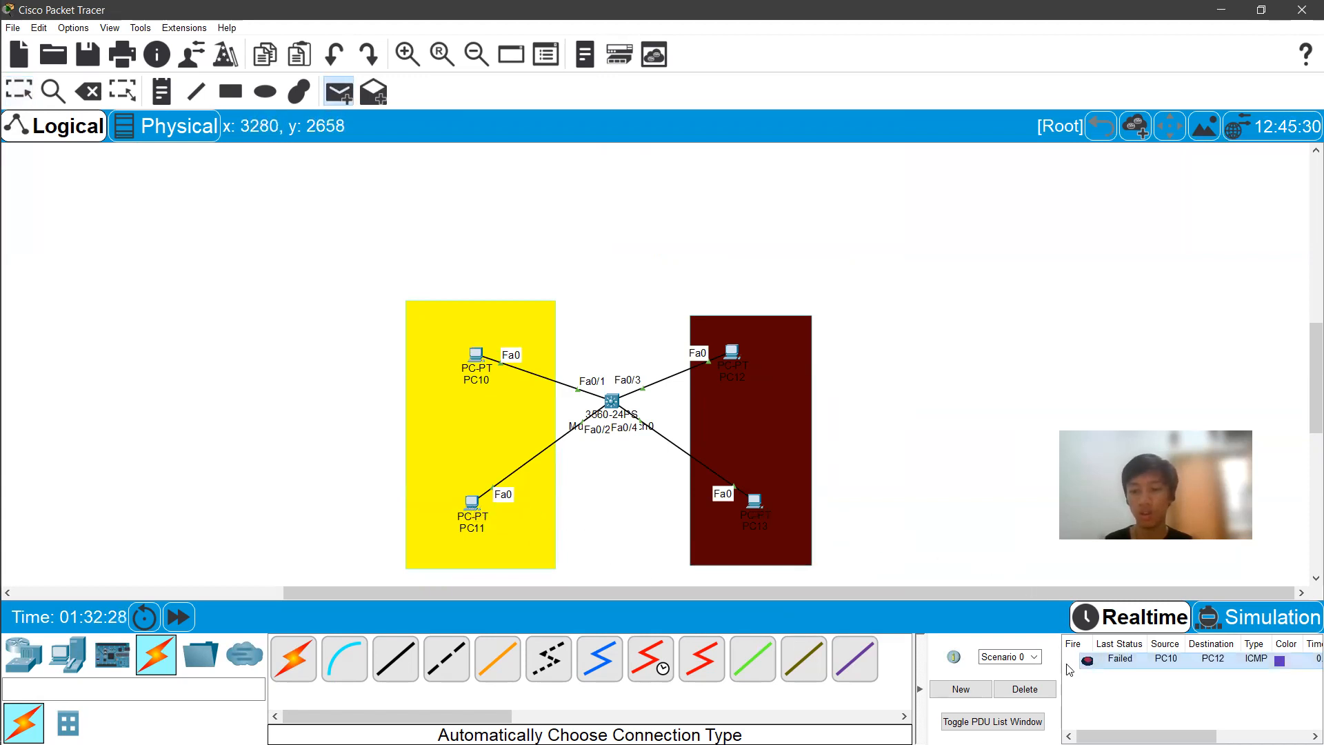
pyautogui.click(1087, 661)
pyautogui.click(1025, 689)
pyautogui.press('Escape')
# Reopen Multilayer Switch0's command line and leave the VLAN 20 interface configuration for global configuration mode
pyautogui.click(611, 401)
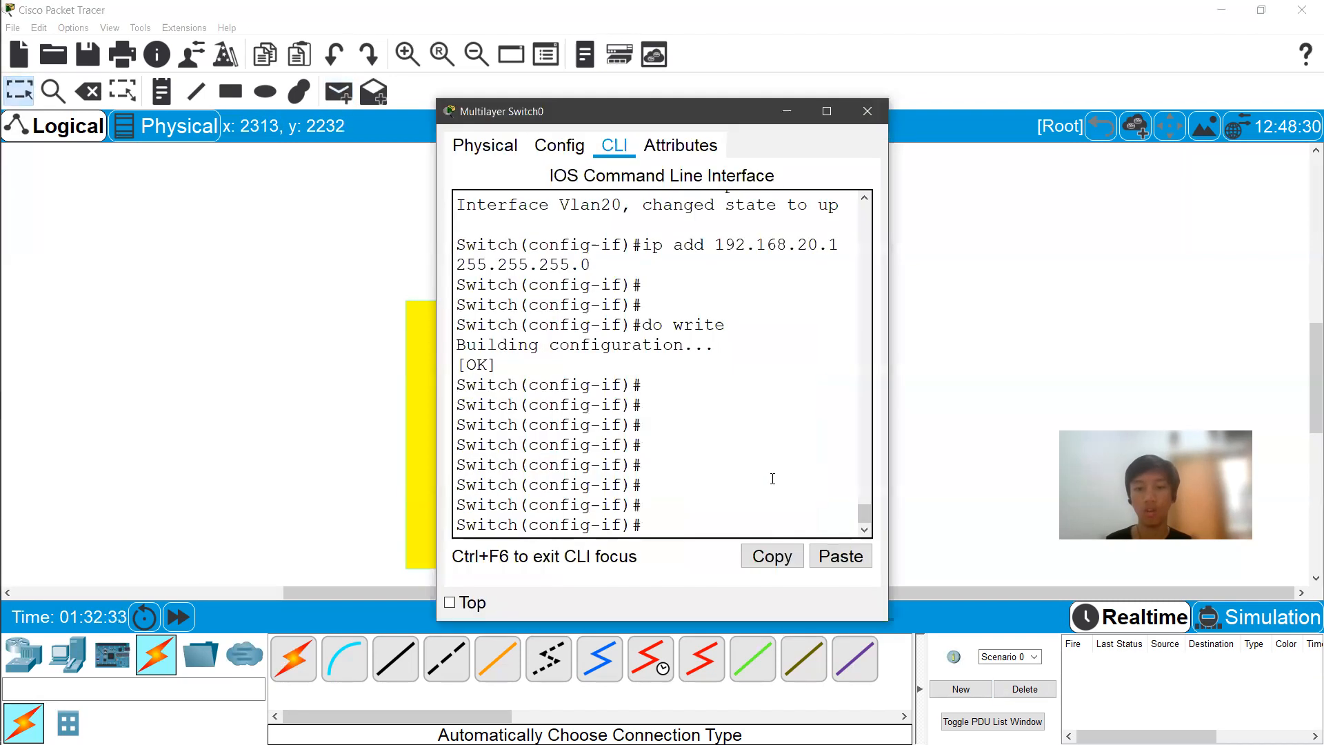
pyautogui.write('ex')
pyautogui.press('Return')
pyautogui.press('Return')
pyautogui.press('Return')
pyautogui.press('Return')
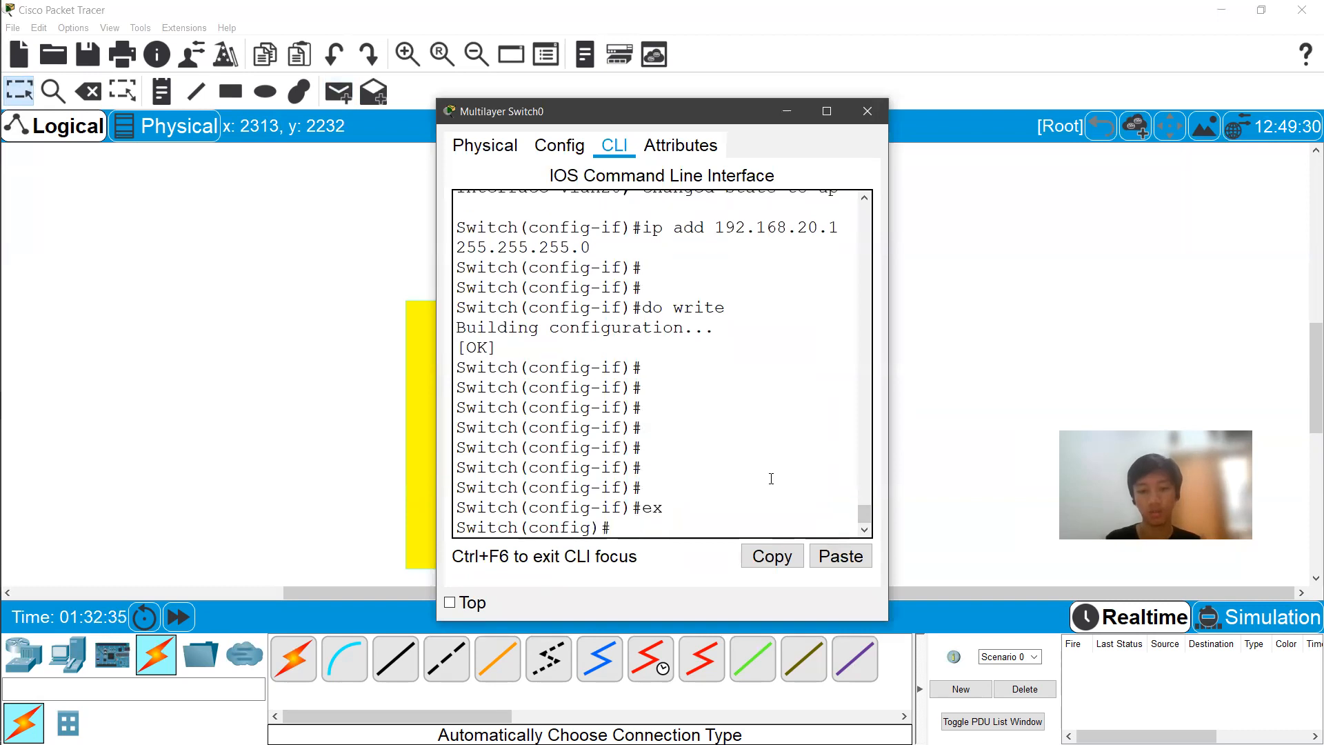
# Enable Layer 3 routing on Multilayer Switch0 with the ip routing command
pyautogui.write('ip ro')
pyautogui.press('Tab')
pyautogui.write('u')
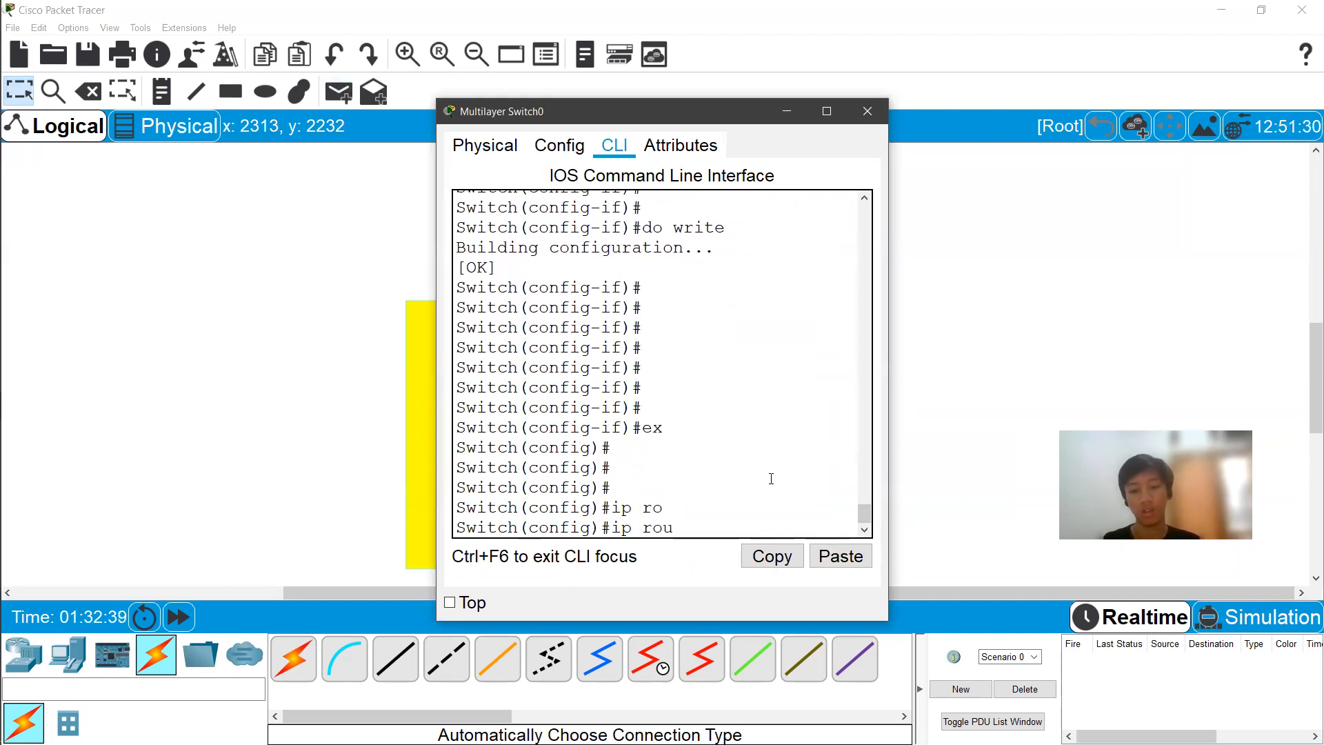
pyautogui.press('Tab')
pyautogui.write('t')
pyautogui.press('Tab')
pyautogui.press('BackSpace')
pyautogui.press('BackSpace')
pyautogui.press('BackSpace')
pyautogui.press('BackSpace')
pyautogui.press('BackSpace')
pyautogui.press('BackSpace')
pyautogui.write('ip ')
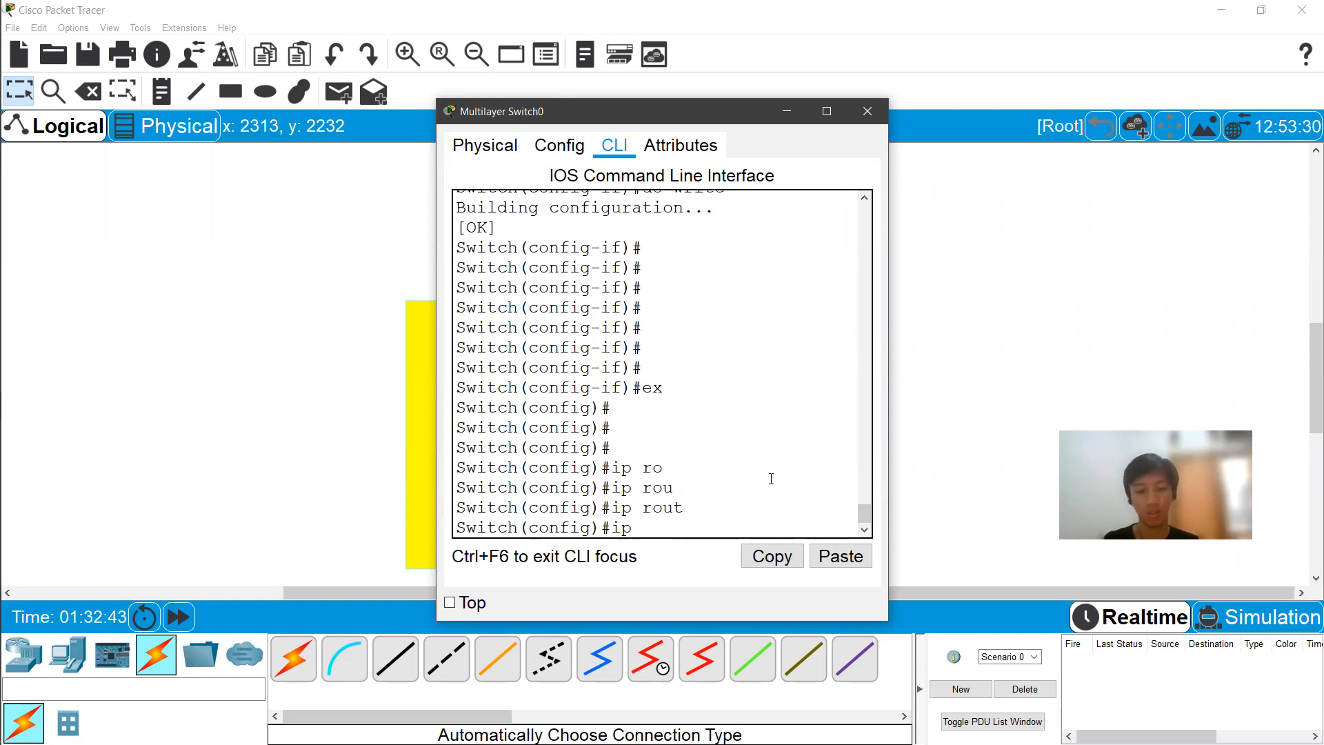
pyautogui.write('routing')
pyautogui.press('Return')
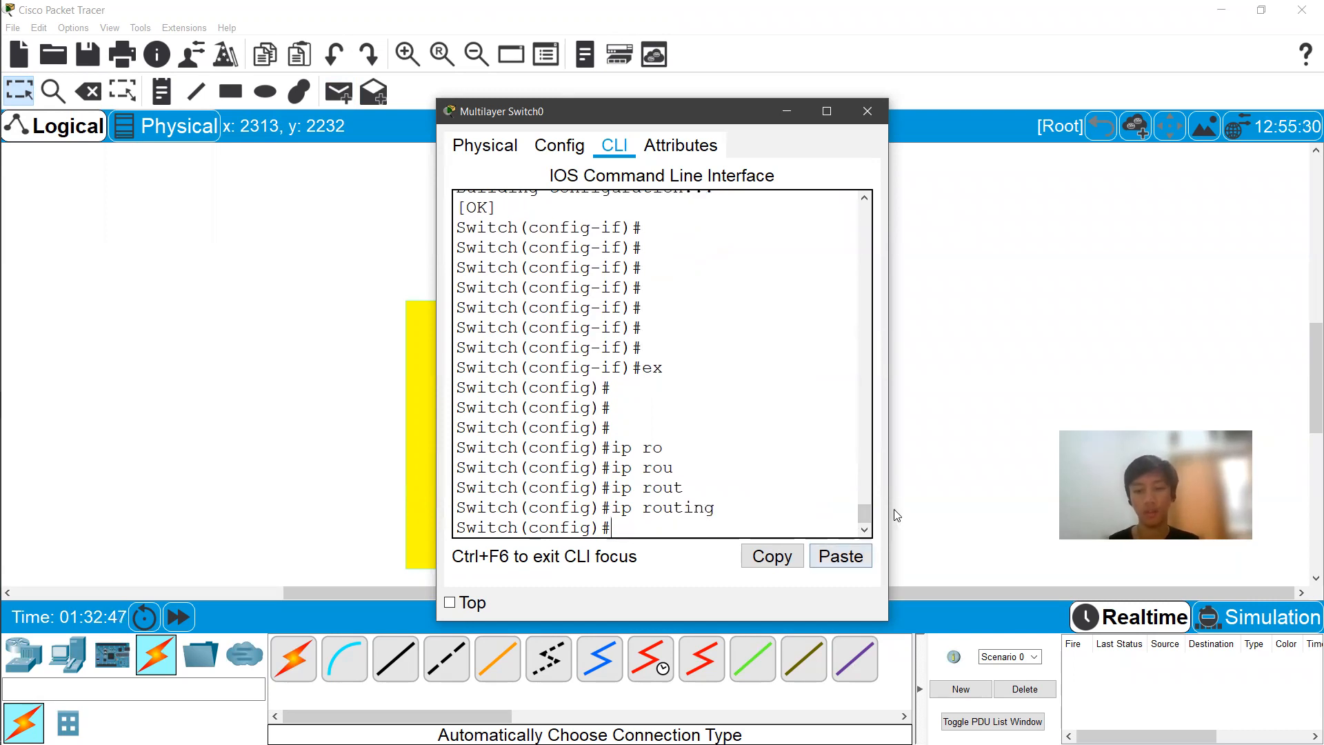
# Return to the topology and test connectivity with a simple PDU from PC10 to PC12
pyautogui.click(912, 560)
pyautogui.press('p')
pyautogui.click(478, 354)
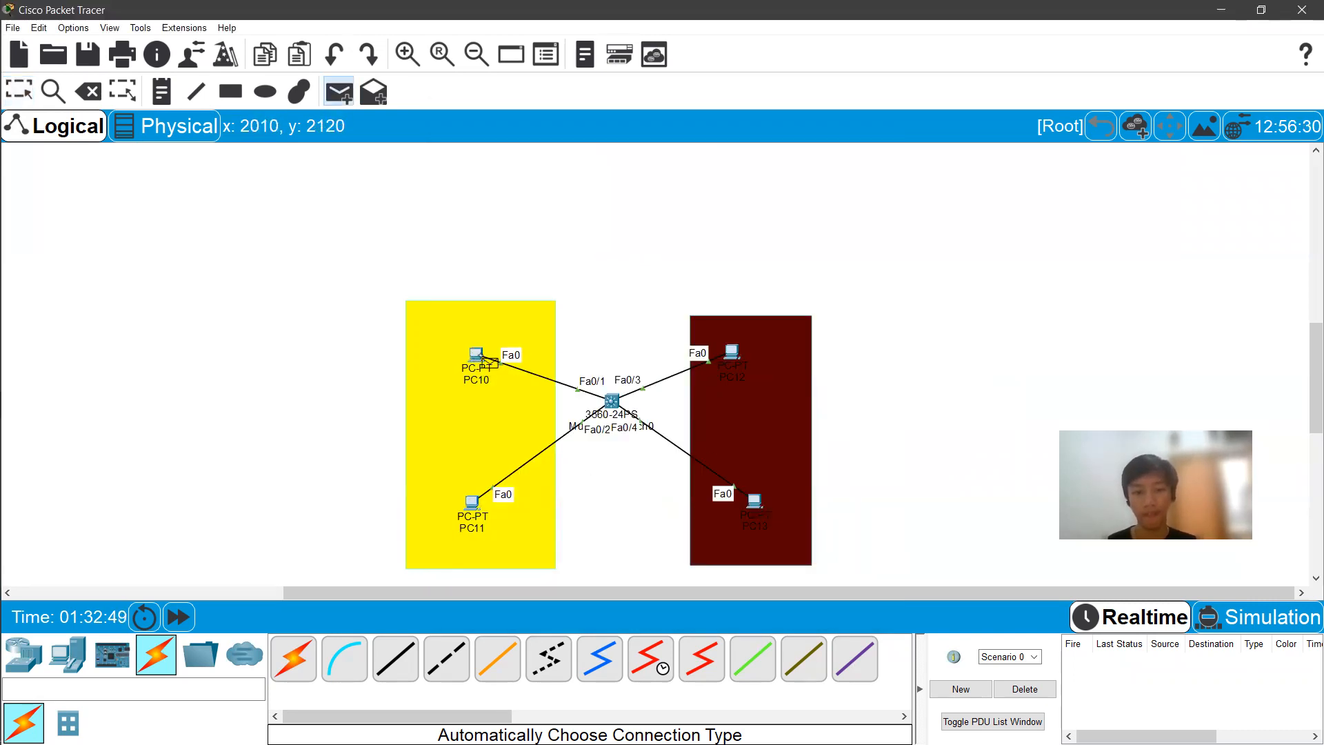
pyautogui.click(733, 353)
pyautogui.click(1087, 661)
# Test connectivity with a simple PDU from PC11 to PC13, and clear the PDU list
pyautogui.press('p')
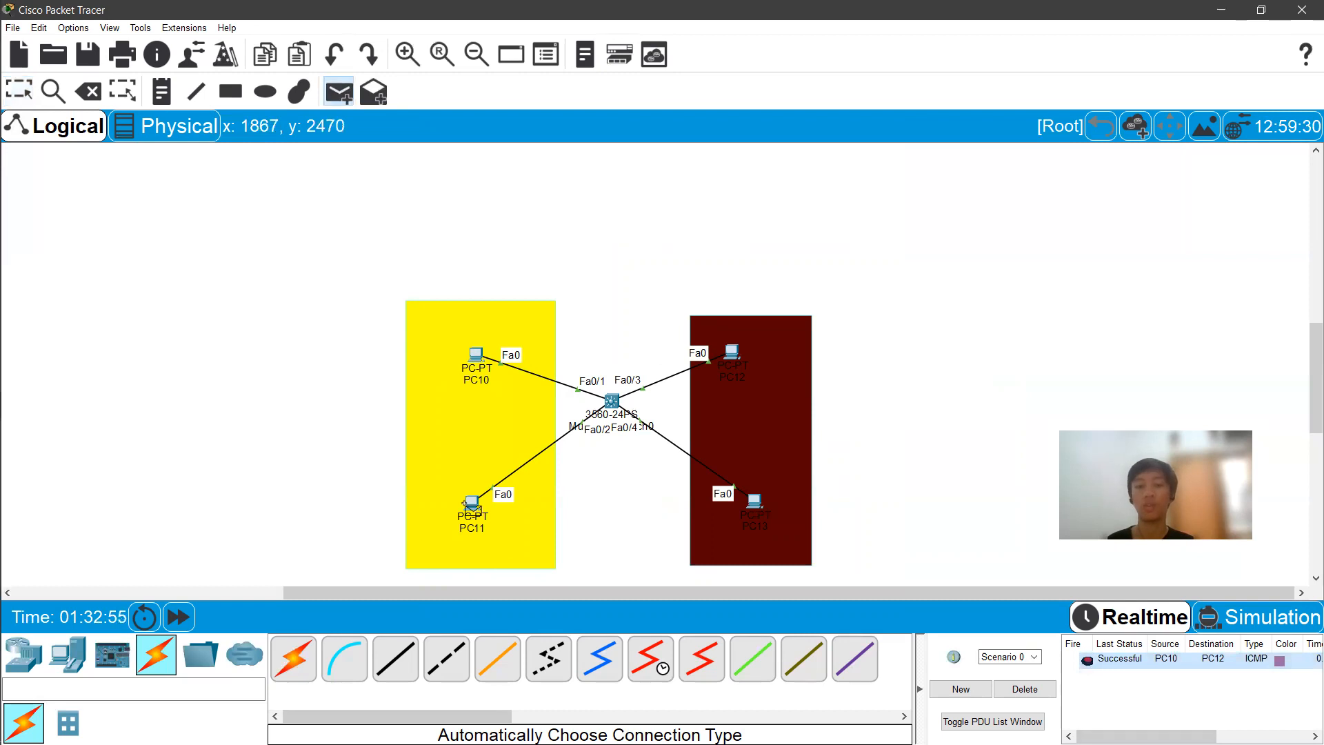
pyautogui.click(473, 502)
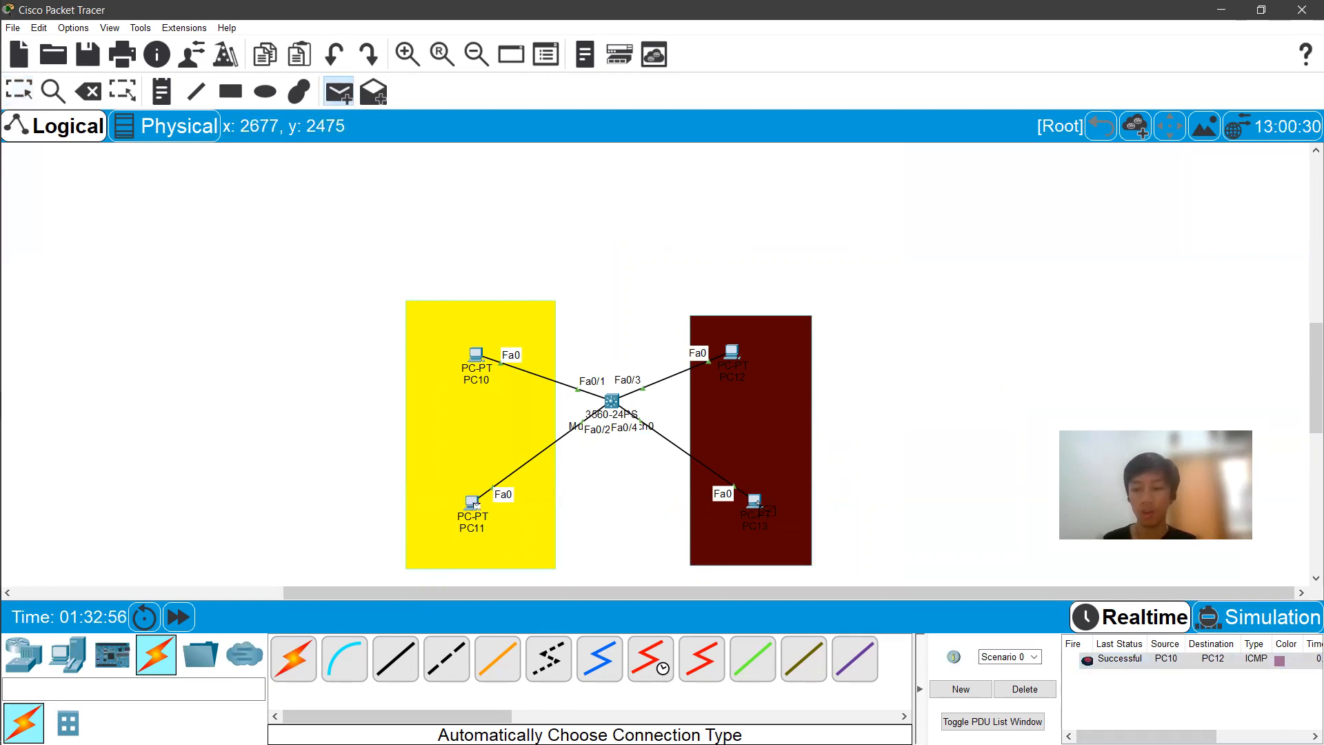
pyautogui.click(755, 502)
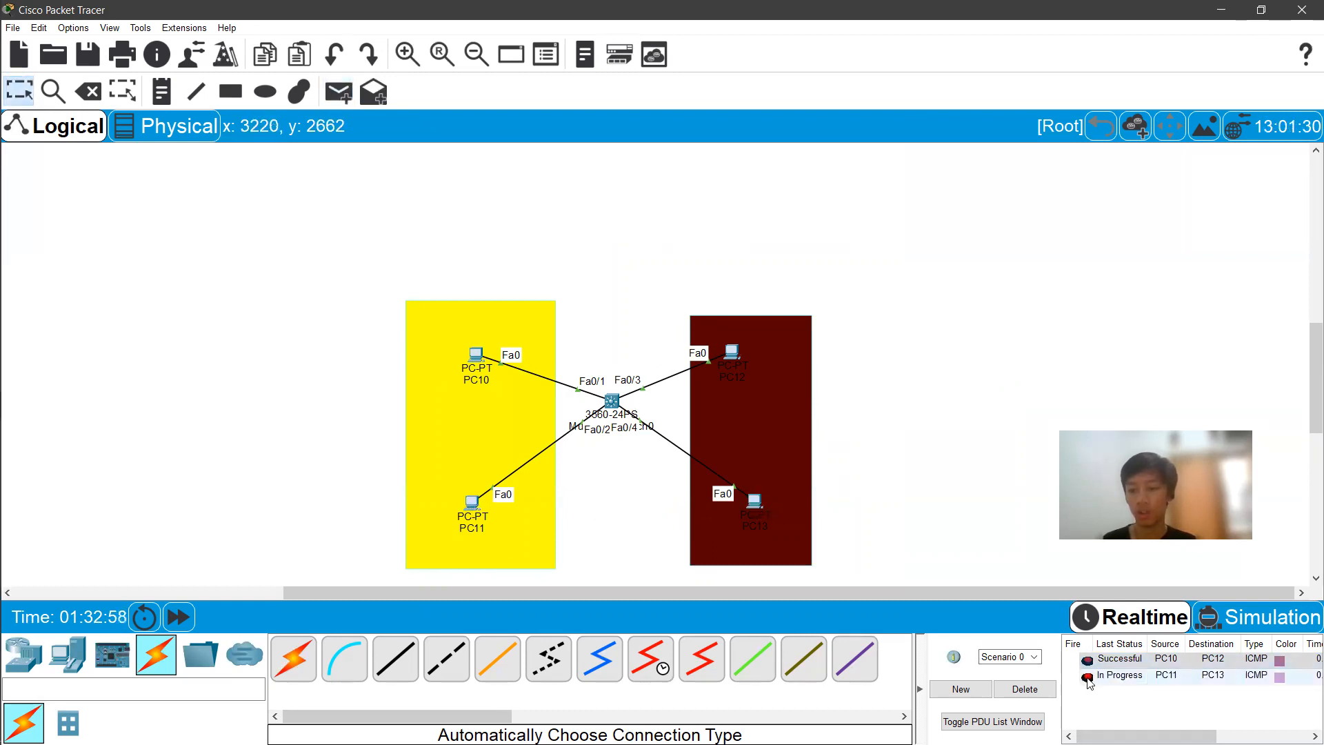
pyautogui.click(1088, 678)
pyautogui.click(1025, 689)
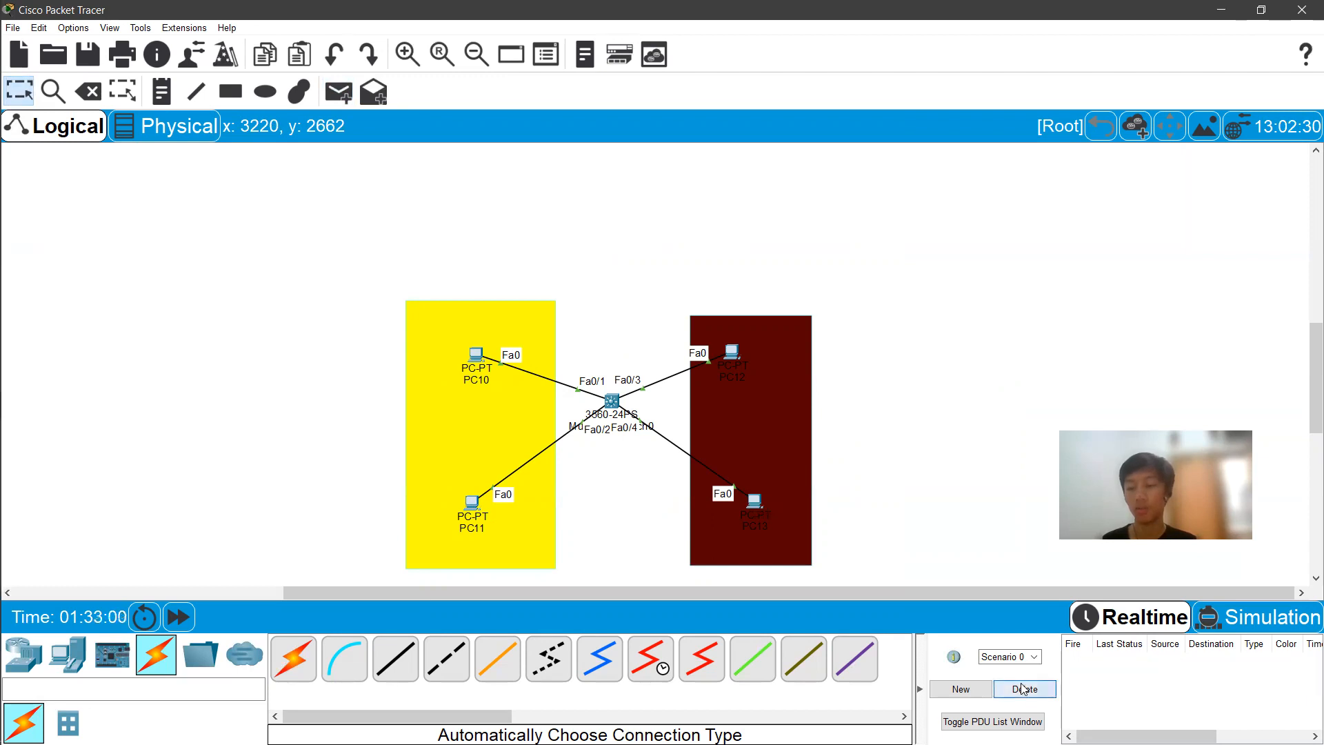
# Test connectivity with a simple PDU from PC10 to PC13, and clear the PDU list
pyautogui.press('p')
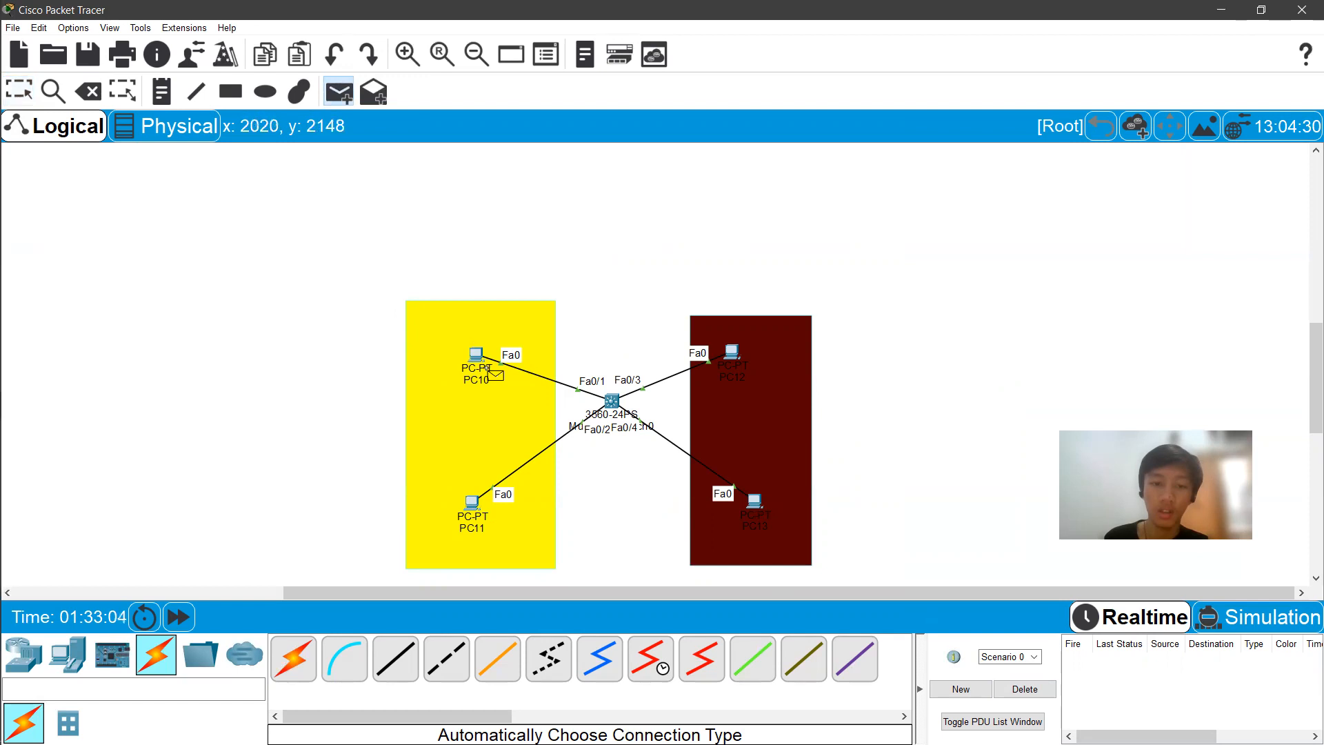
pyautogui.click(481, 356)
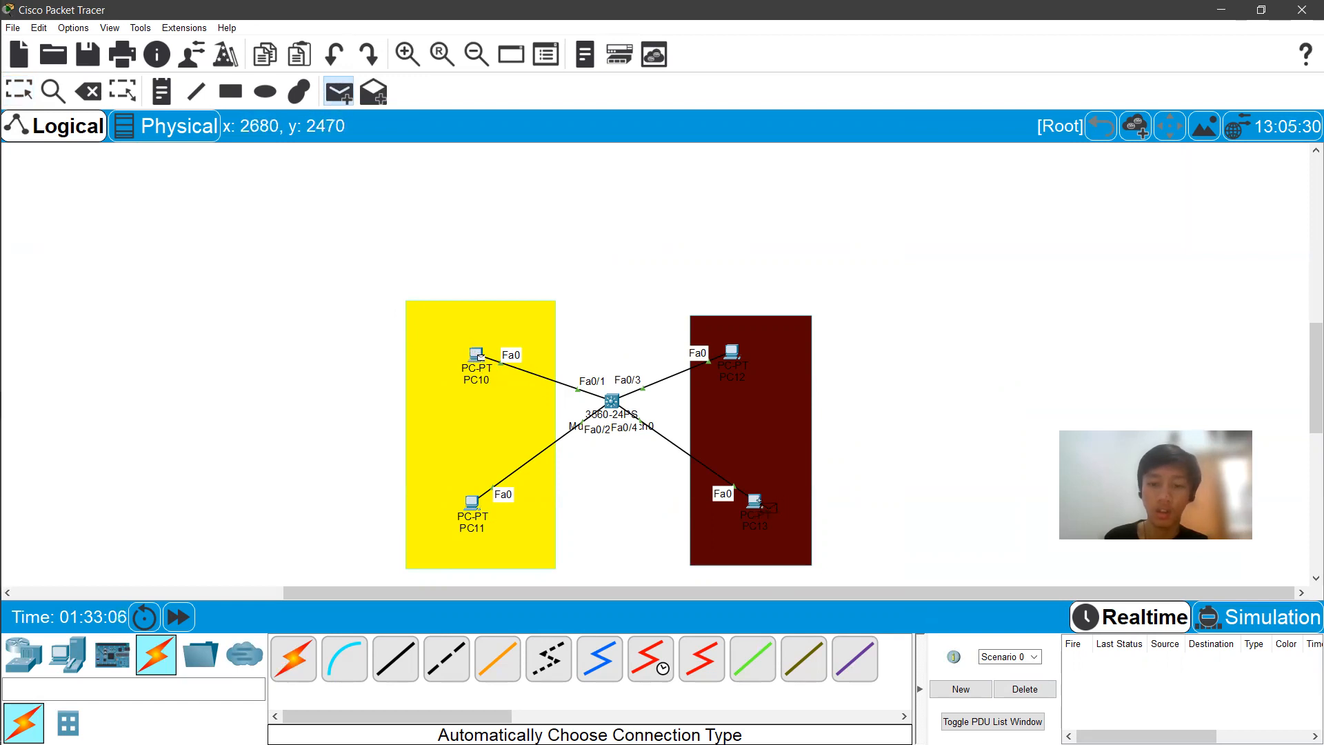
pyautogui.click(755, 509)
pyautogui.click(1028, 689)
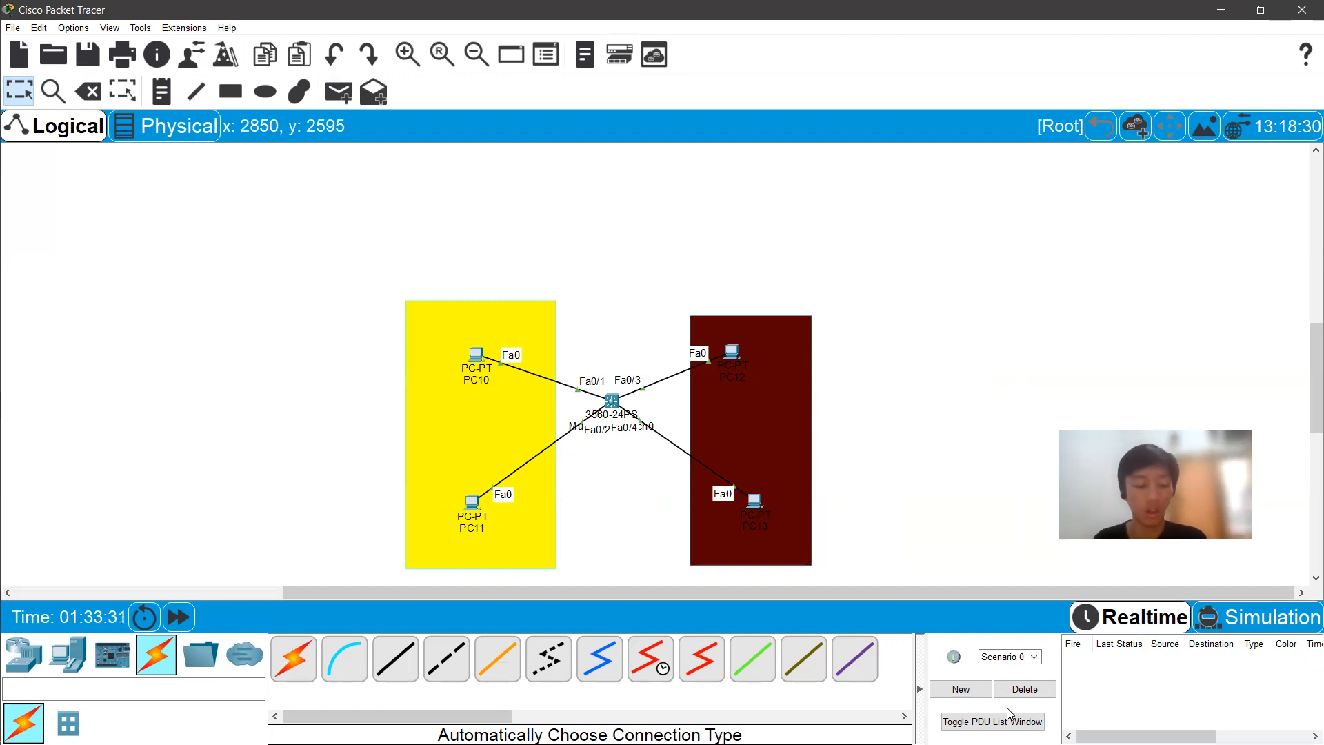
# Switch to Chrome to review the OSI layer diagram in the image results, and return to Cisco Packet Tracer
pyautogui.hotkey('alt', 'Tab')
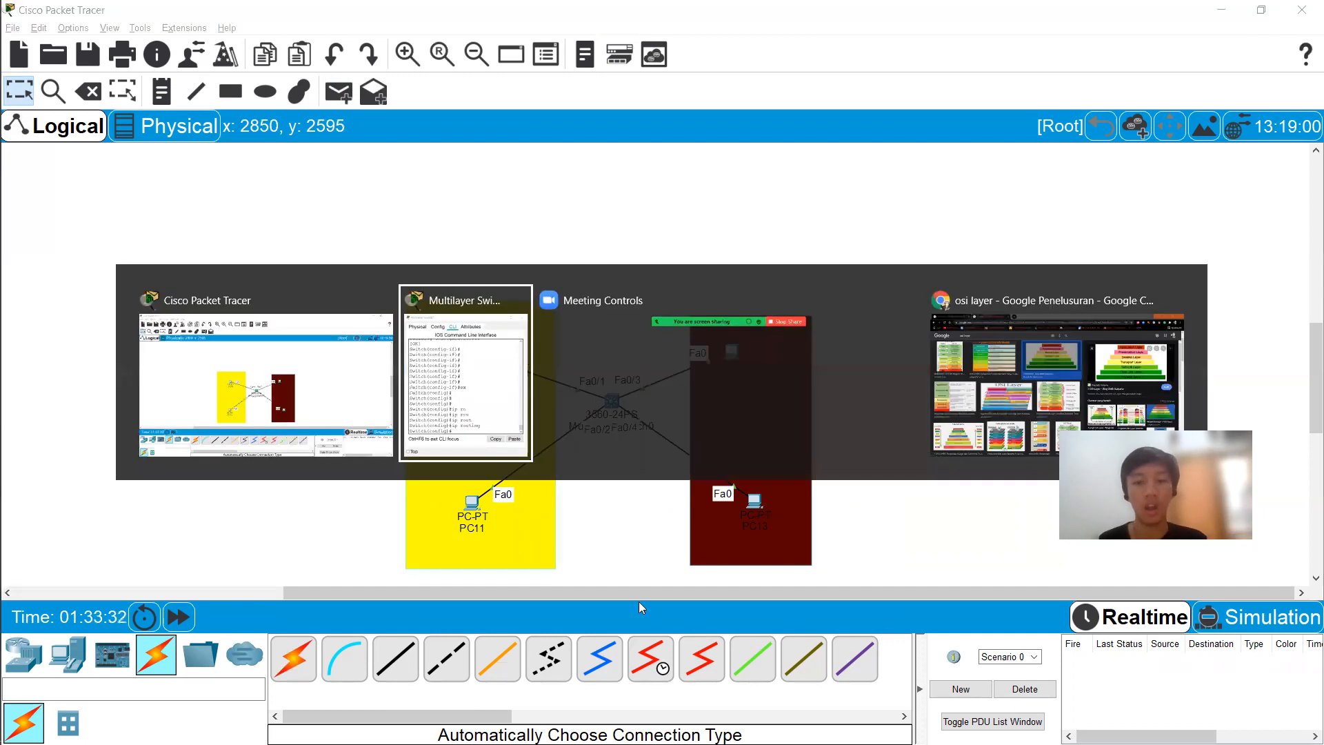
pyautogui.click(1025, 403)
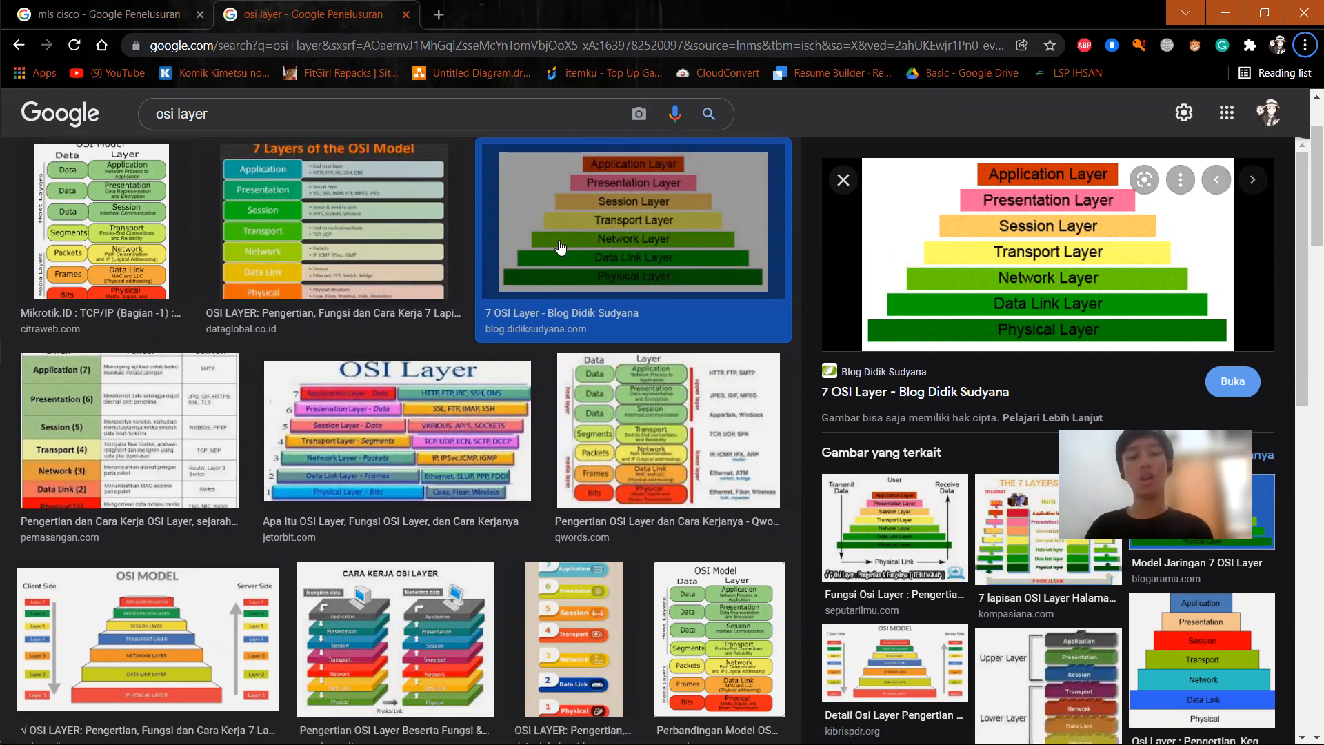
pyautogui.hotkey('alt', 'Tab')
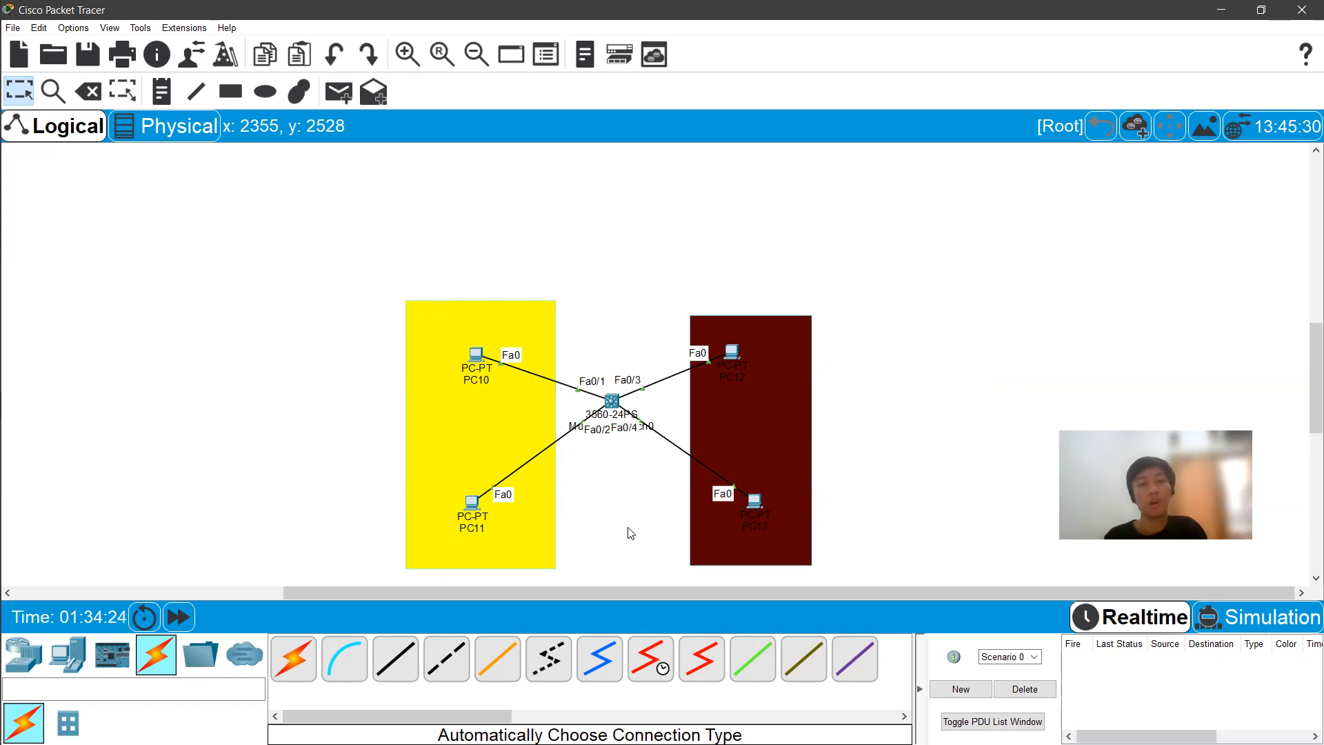
pyautogui.hscroll(-2, 865, 589)
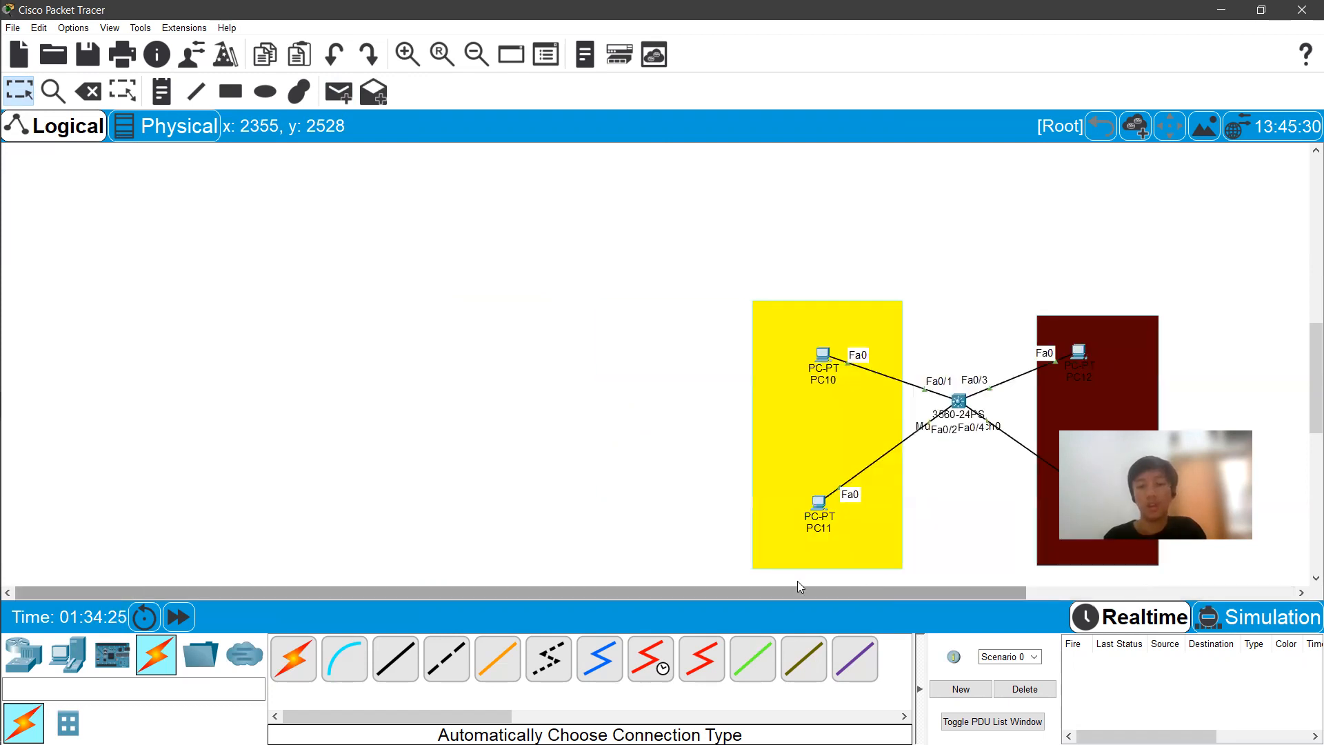
pyautogui.hscroll(3, 797, 580)
pyautogui.scroll(2, 901, 508)
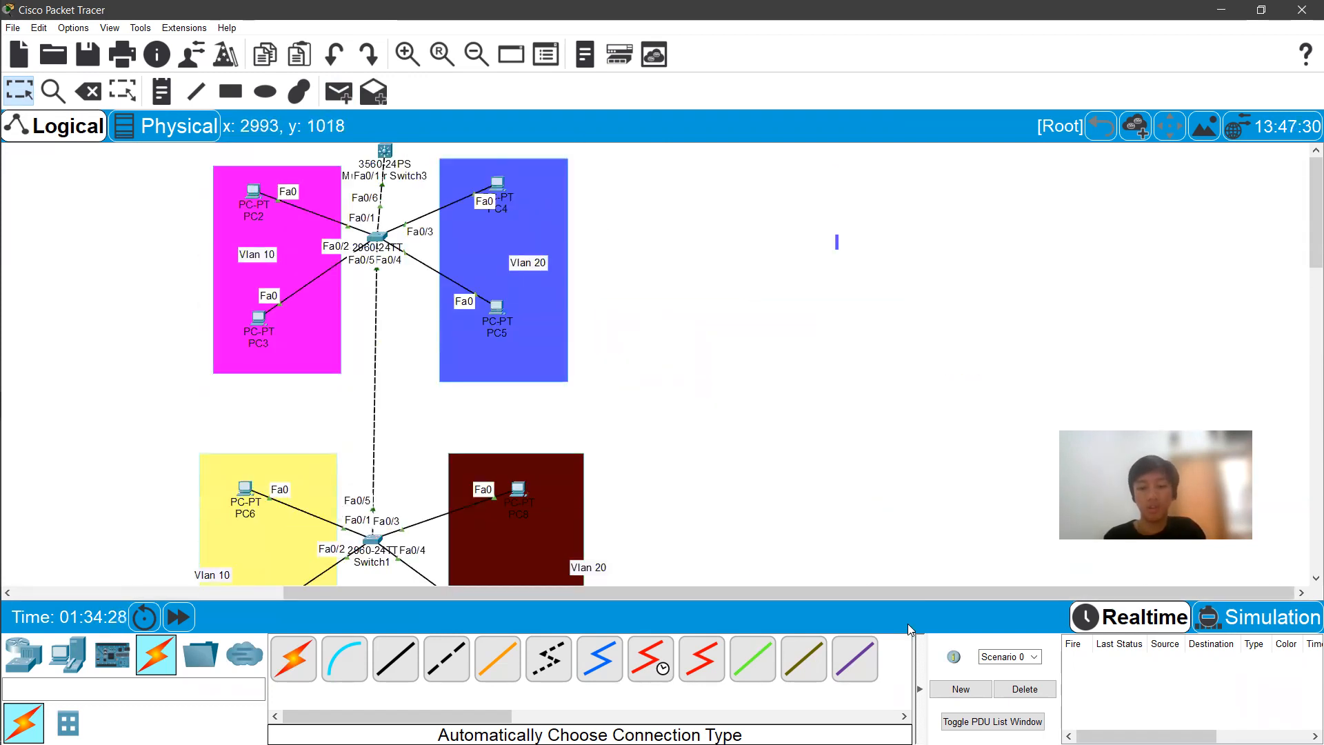